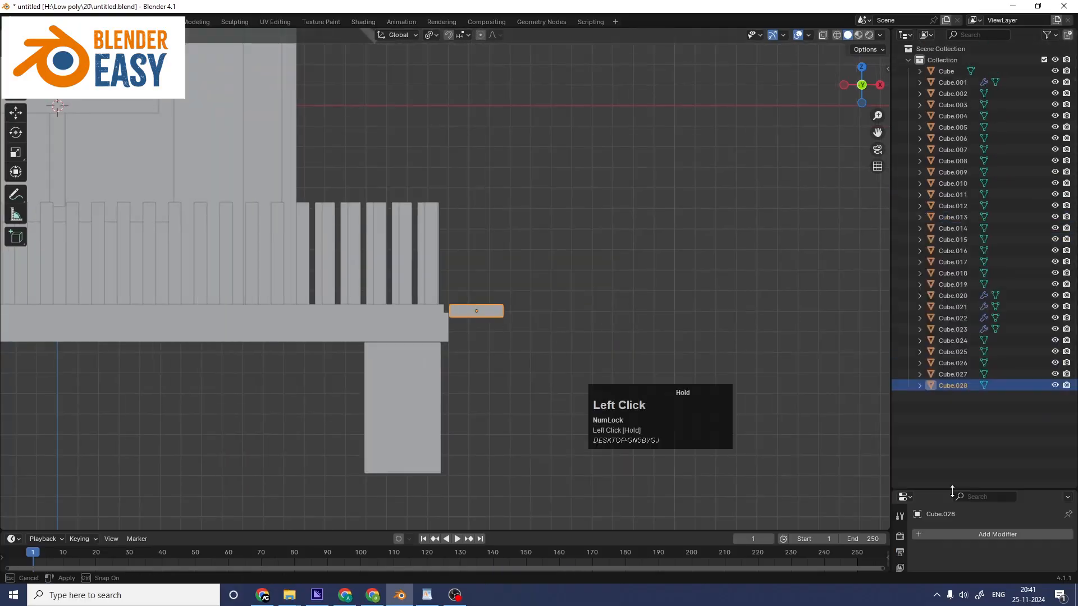
pyautogui.click(1054, 277)
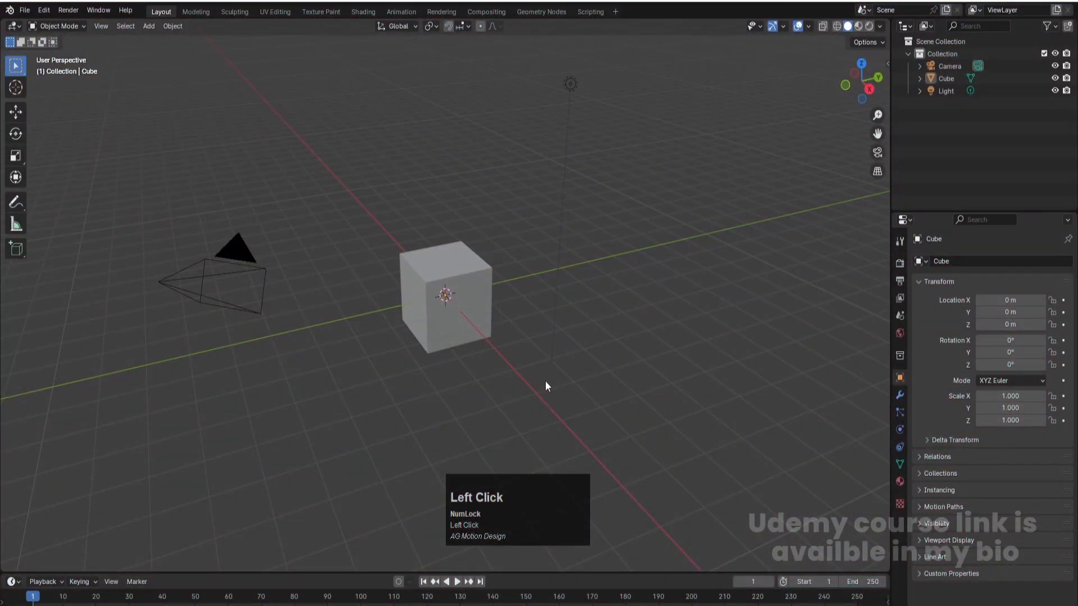
# - Delete the default light and camera from the scene
pyautogui.scroll(-1, 545, 391)
pyautogui.scroll(-1, 539, 399)
pyautogui.click(517, 167)
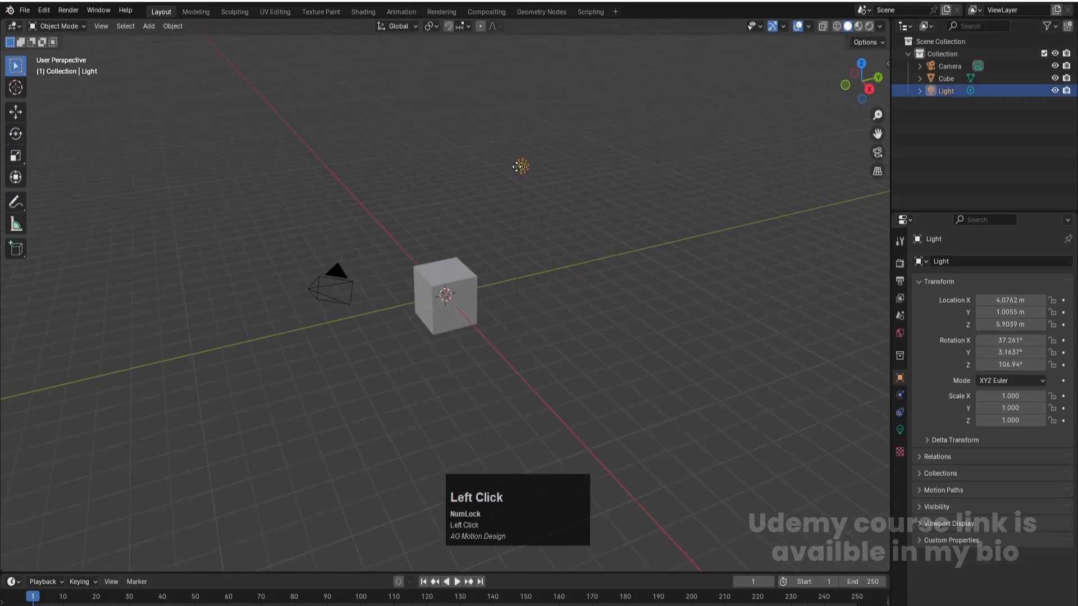
pyautogui.press('Delete')
pyautogui.click(329, 273)
pyautogui.press('Delete')
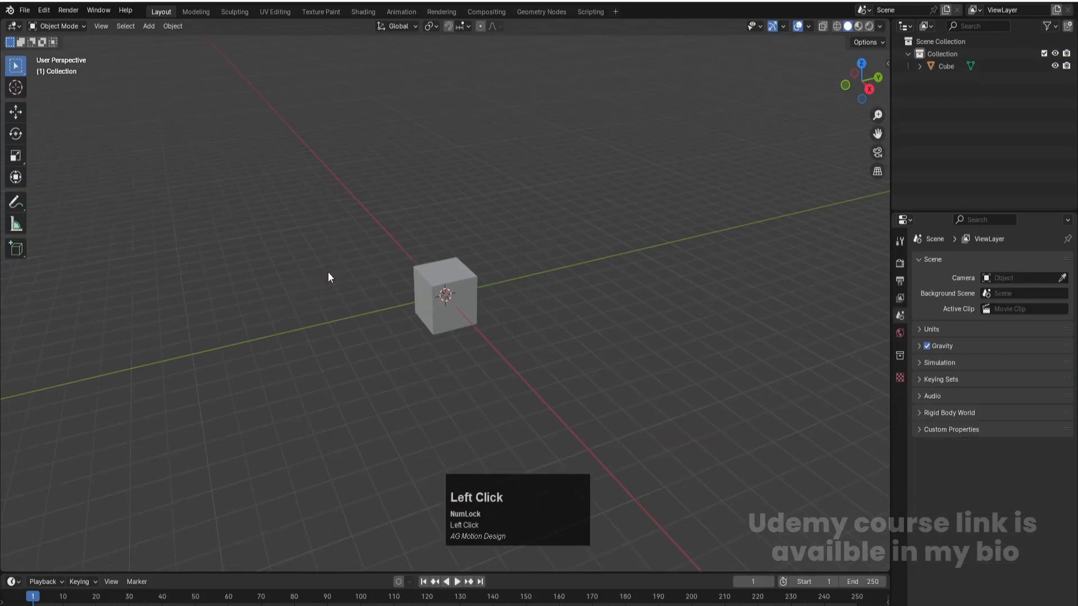
pyautogui.hotkey('ctrl', 's')
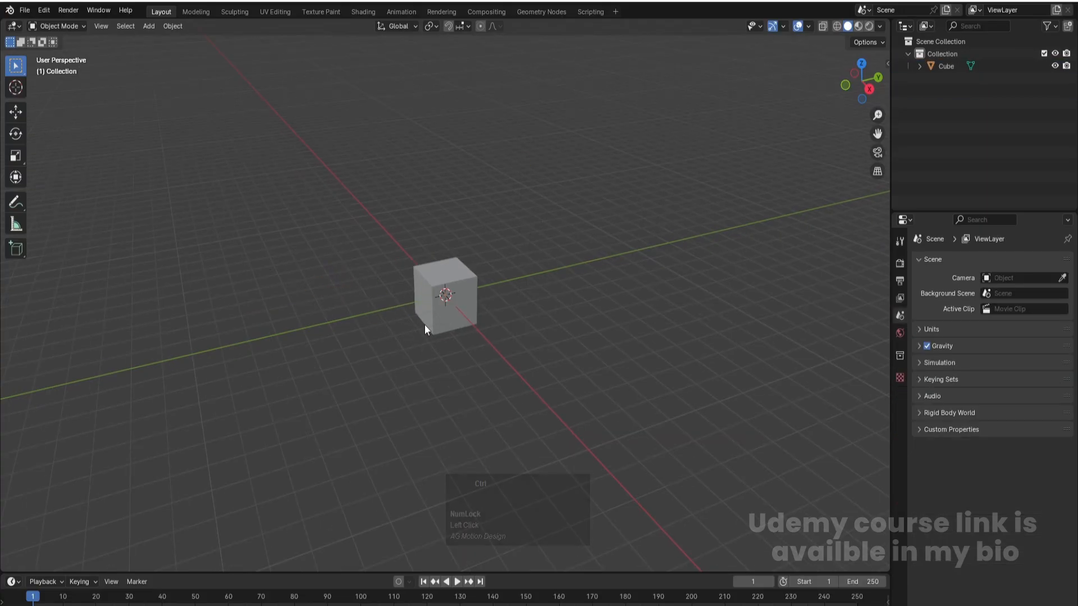
# - Scale the cube along the global Y axis by a factor of about 1.84
pyautogui.scroll(3, 464, 298)
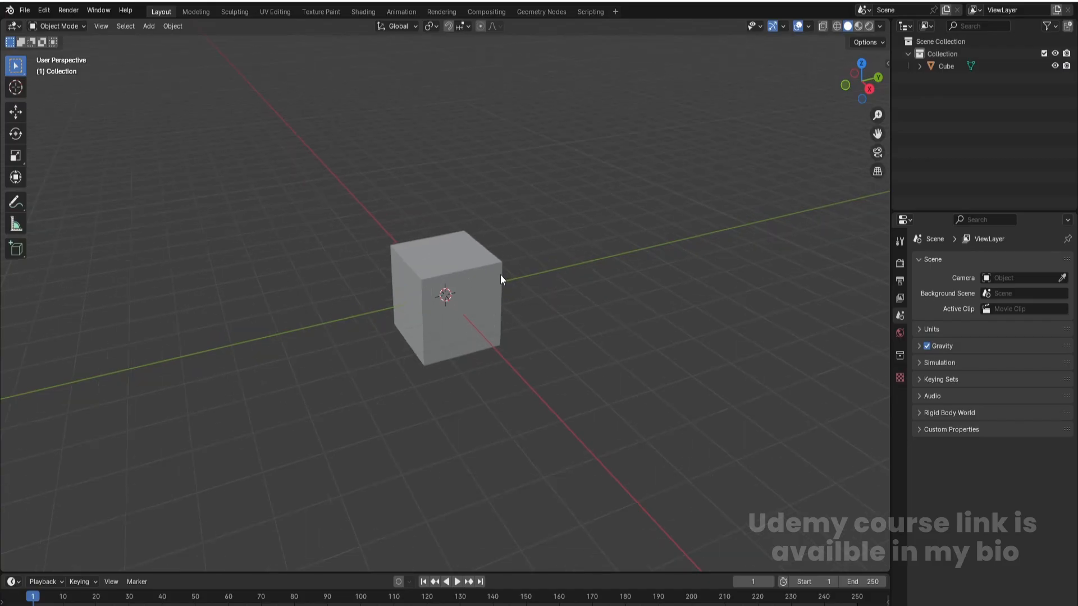
pyautogui.click(487, 262)
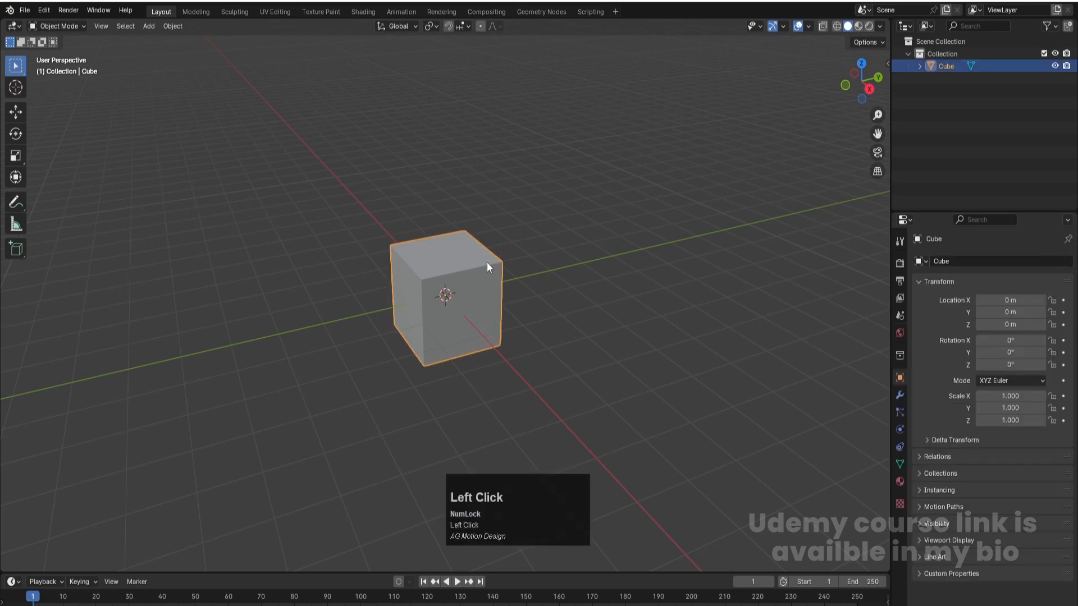
pyautogui.press('s')
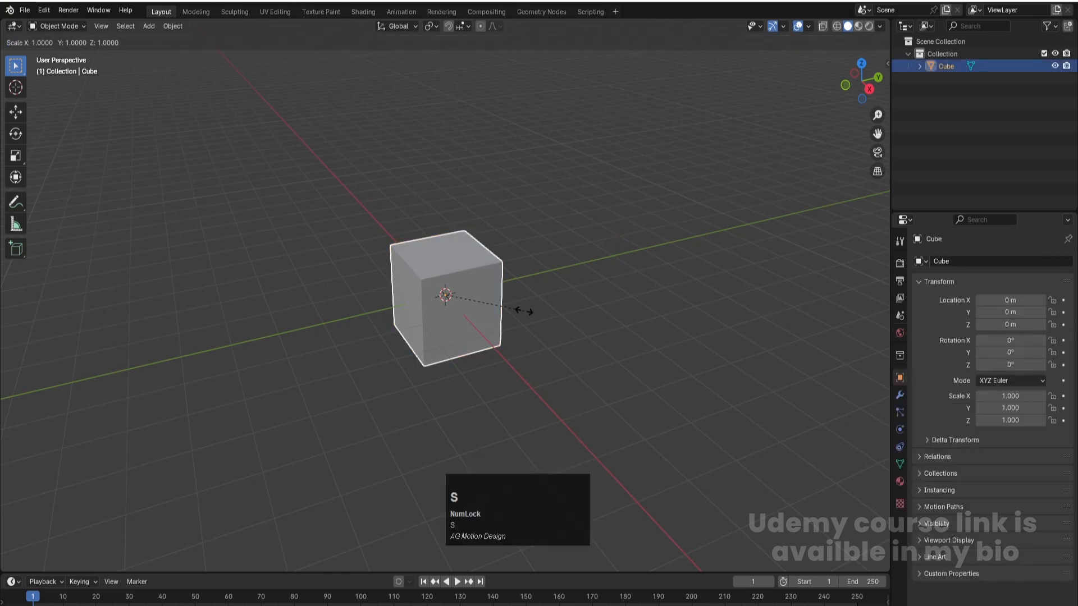
pyautogui.press('y')
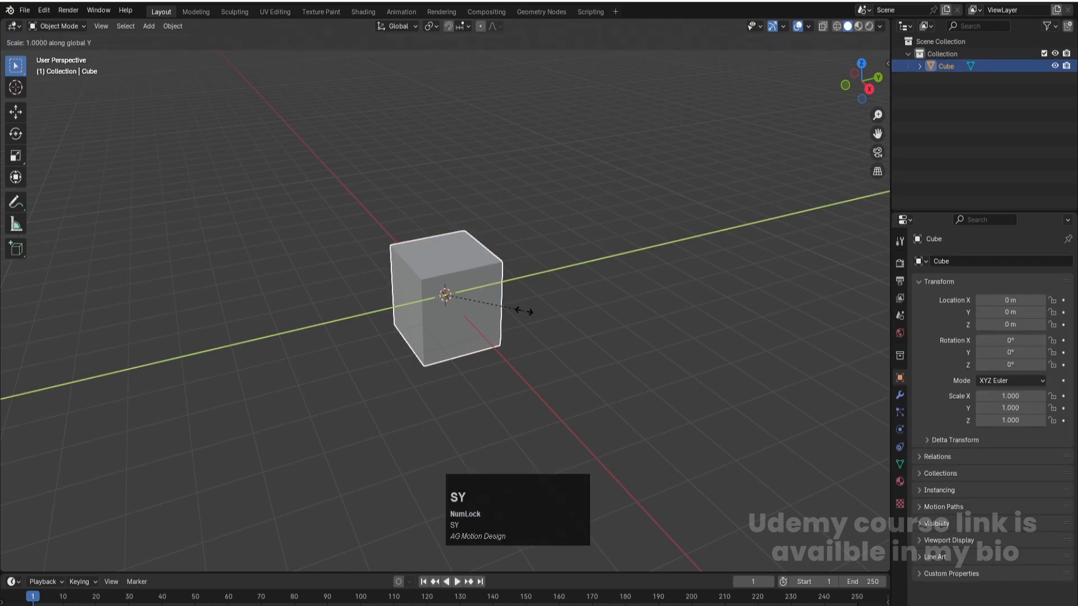
pyautogui.click(592, 293)
# - Turn on X-ray display and apply the stretched cube's scale
pyautogui.moveTo(291, 444); pyautogui.dragTo(490, 339, button='middle')
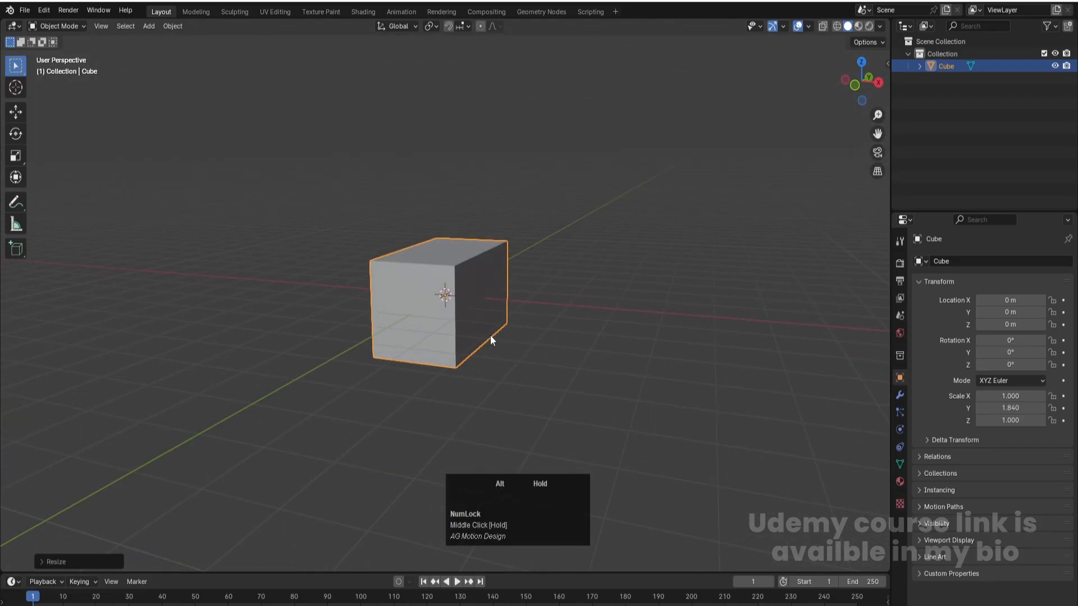
pyautogui.hotkey('alt', 'z')
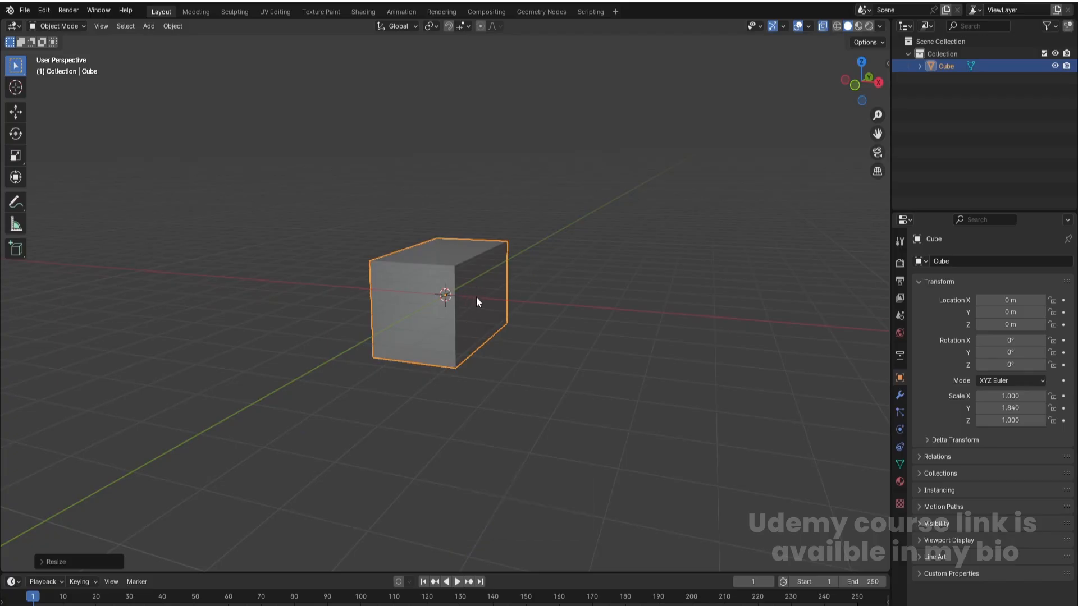
pyautogui.hotkey('ctrl', 'a')
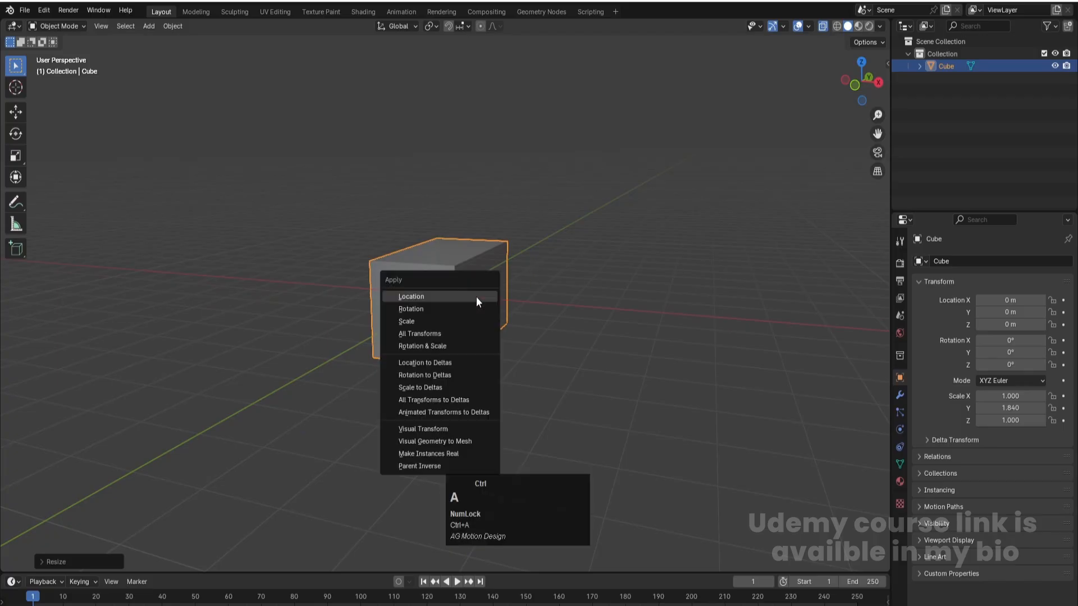
pyautogui.click(416, 318)
# - In edit mode, raise the cube's top vertices along the Z axis until the block is clearly taller than it is wide
pyautogui.moveTo(534, 355); pyautogui.dragTo(490, 369, button='middle')
pyautogui.scroll(-2, 491, 371)
pyautogui.scroll(-2, 490, 340)
pyautogui.moveTo(423, 339); pyautogui.dragTo(442, 308, button='middle')
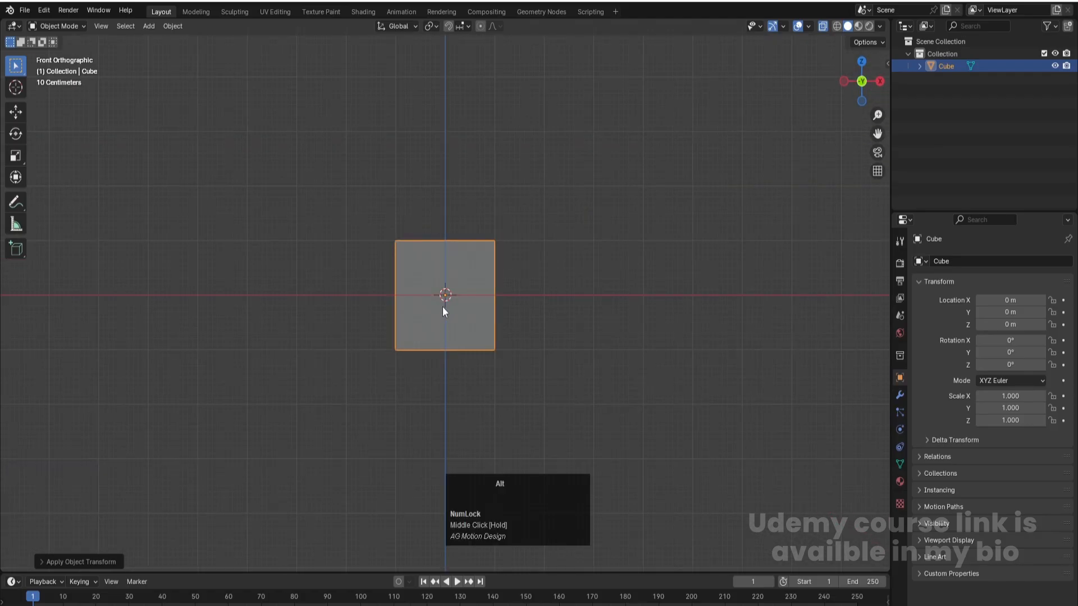
pyautogui.press('Tab')
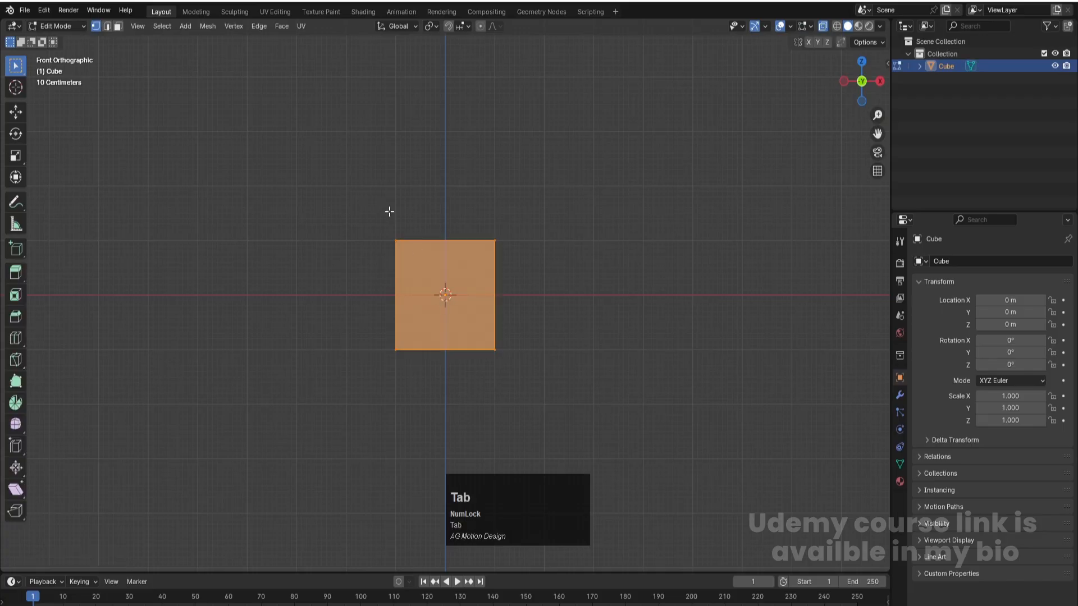
pyautogui.moveTo(329, 166); pyautogui.dragTo(567, 268)
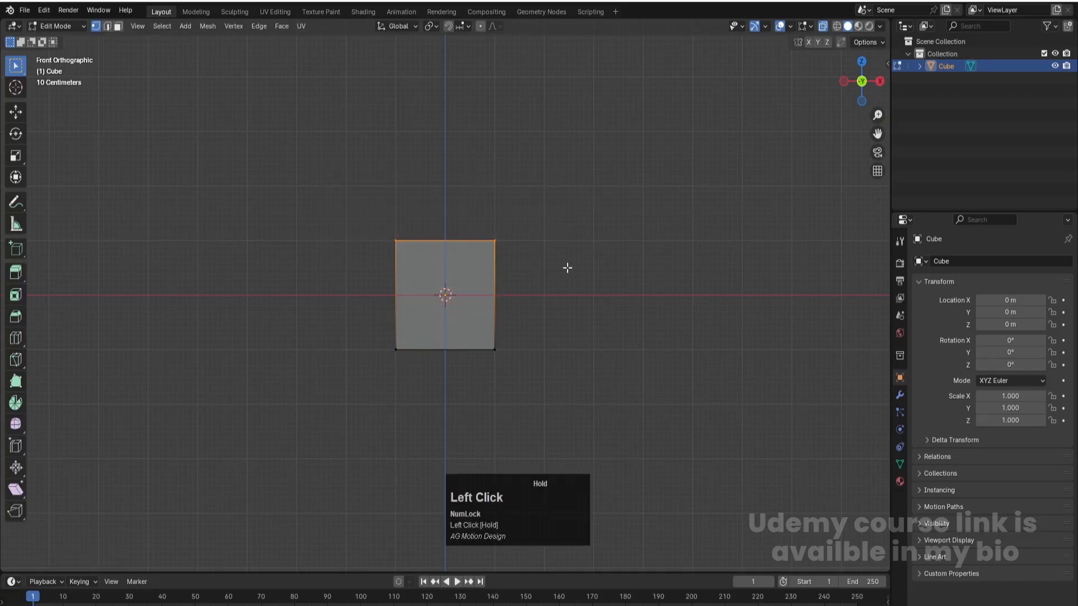
pyautogui.press('g')
pyautogui.press('z')
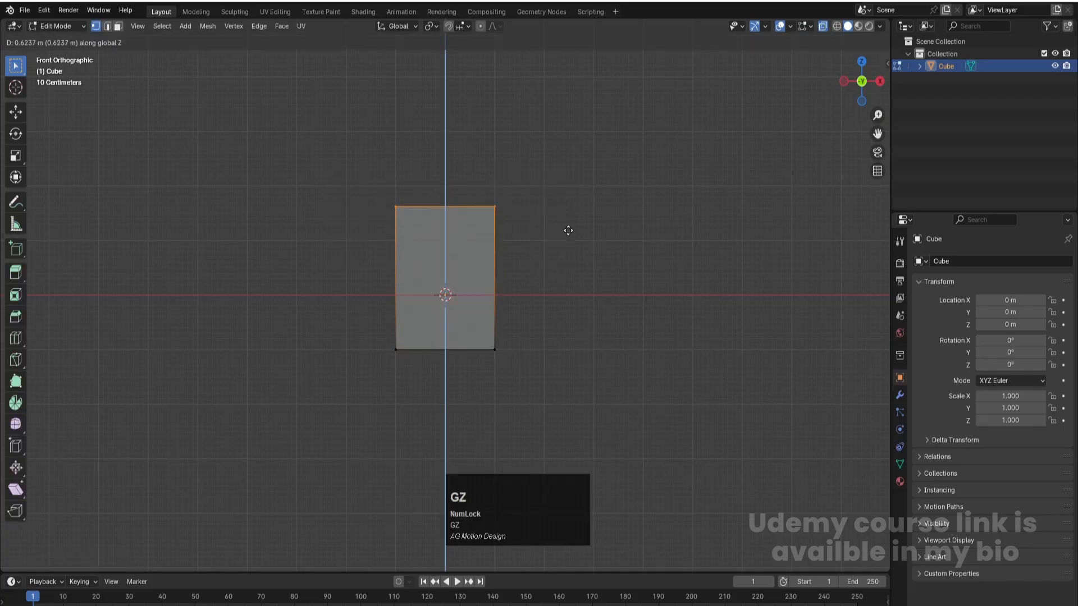
pyautogui.click(571, 202)
# - Return to object mode and apply the scale of the taller block
pyautogui.press('Tab')
pyautogui.moveTo(573, 212); pyautogui.dragTo(508, 321, button='middle')
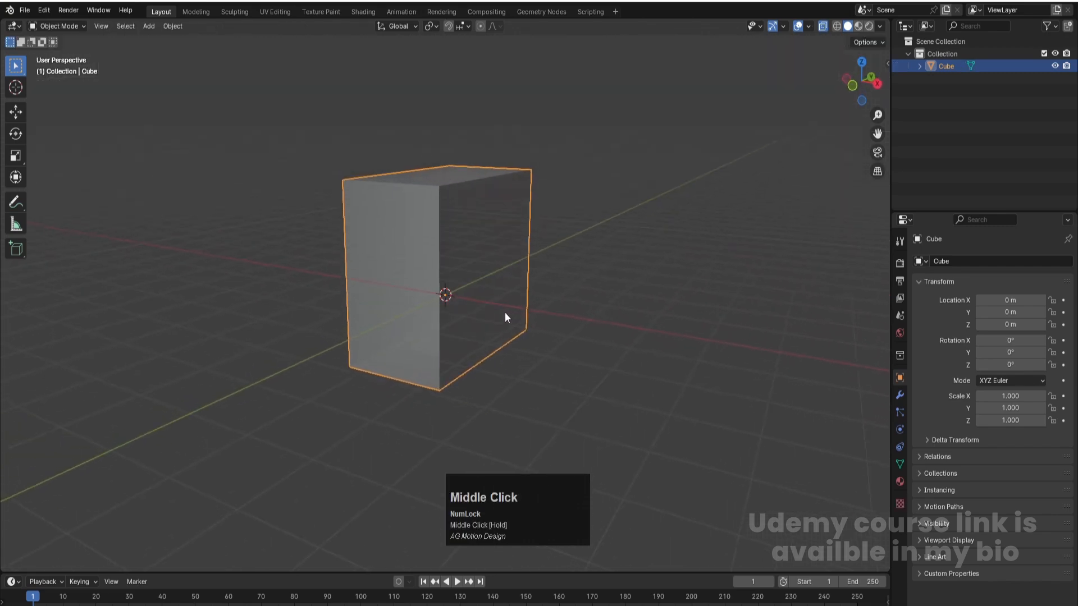
pyautogui.hotkey('ctrl', 'a')
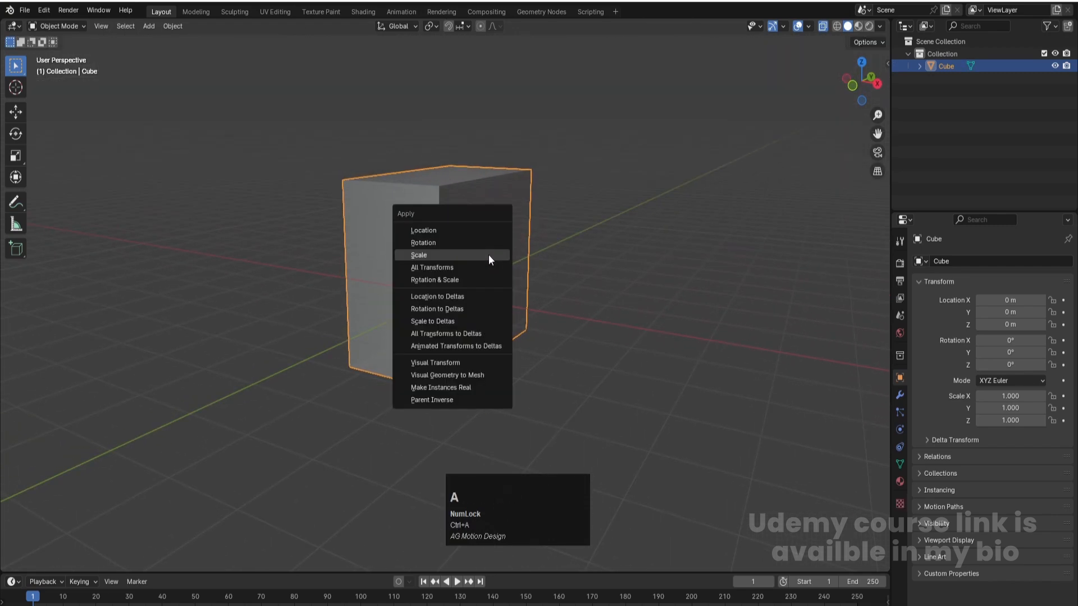
pyautogui.click(488, 254)
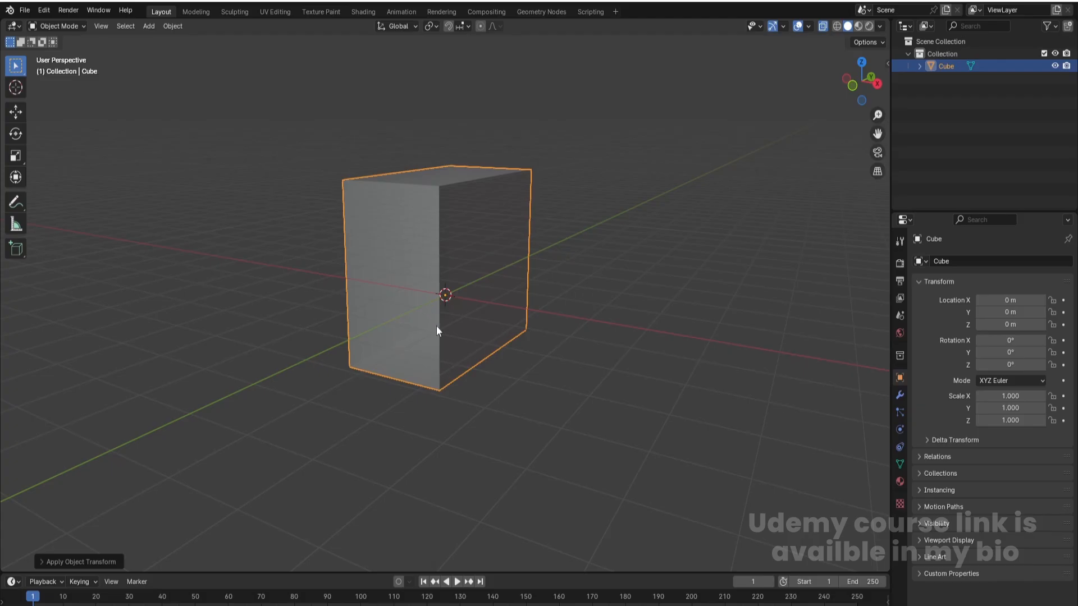
# - Add about 28 evenly spaced horizontal loop cuts around the block's sides and switch to face selection in front view
pyautogui.press('Tab')
pyautogui.press('3')
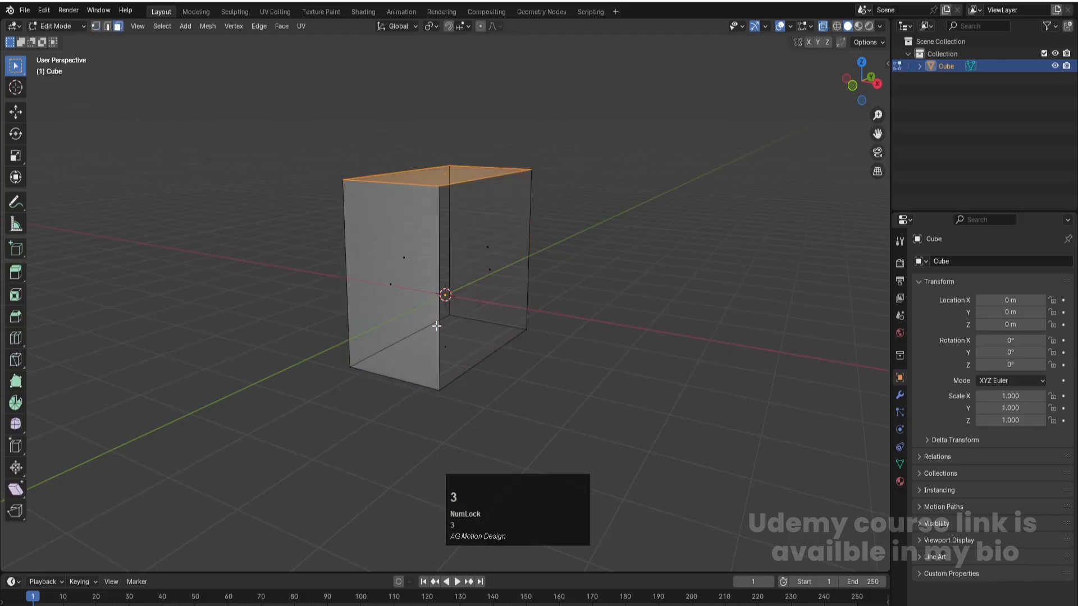
pyautogui.press('ctrl')
pyautogui.hotkey('ctrl', 'r')
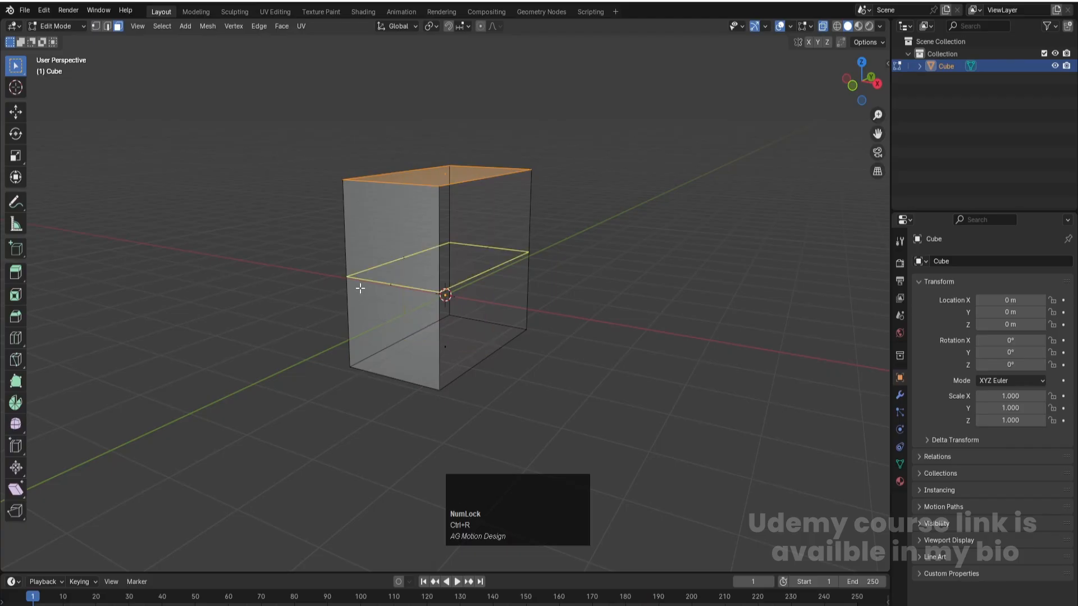
pyautogui.scroll(15, 360, 288)
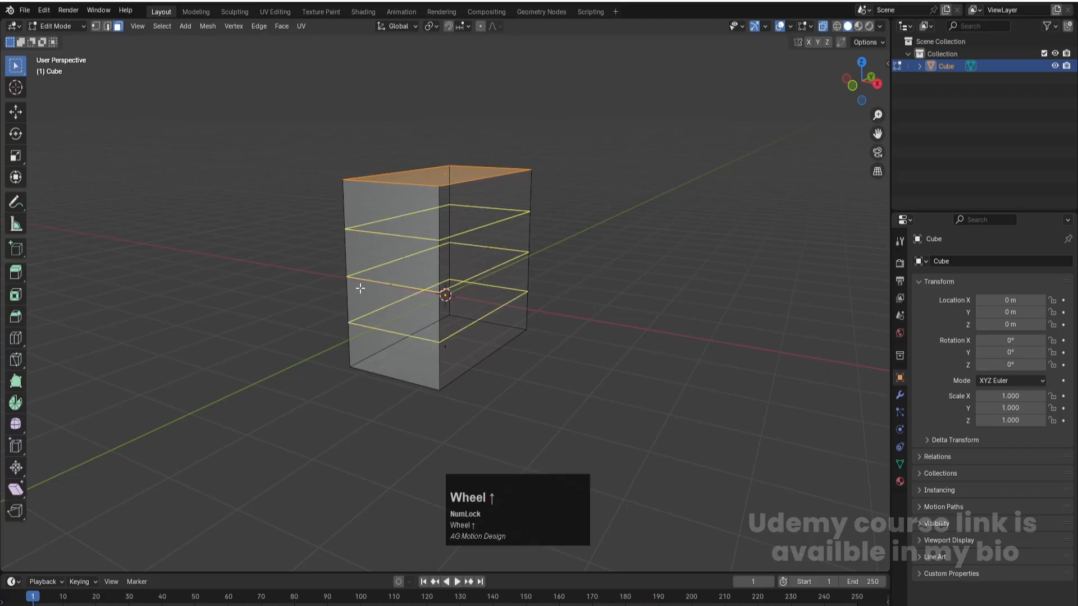
pyautogui.scroll(14, 360, 288)
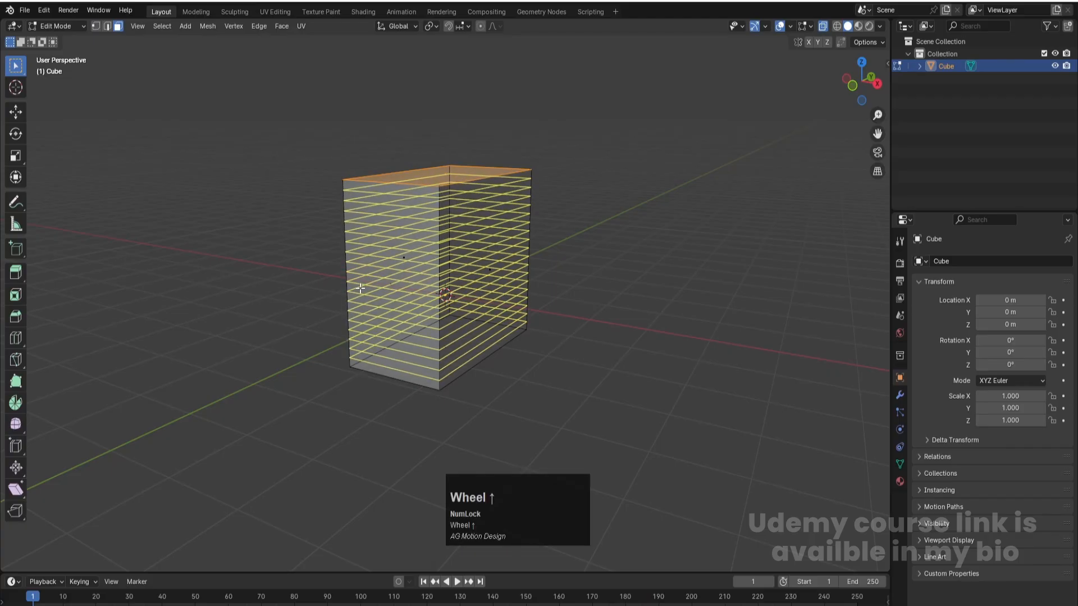
pyautogui.scroll(4, 360, 288)
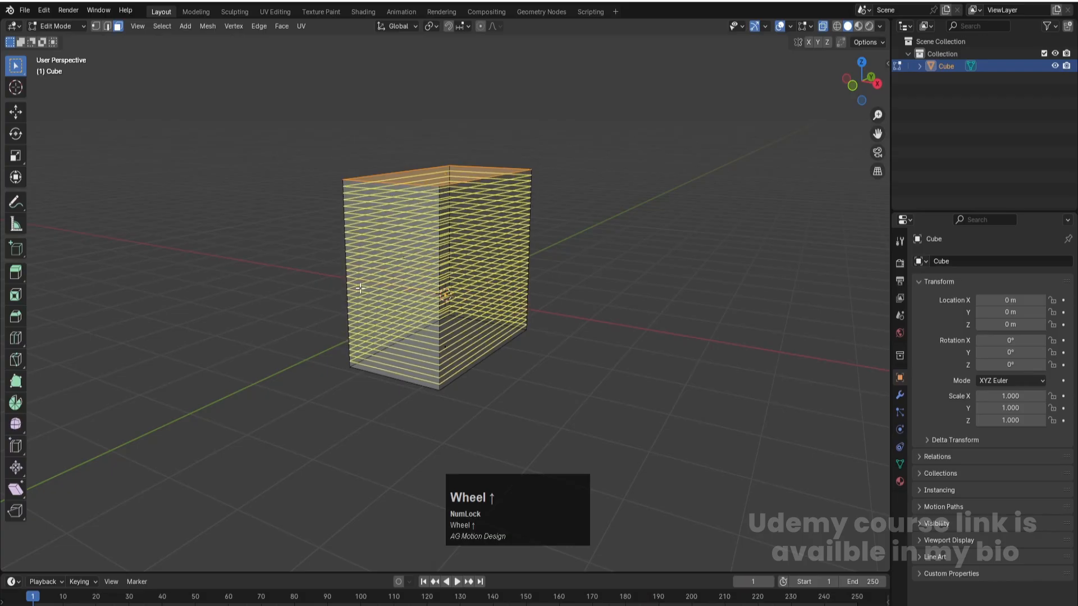
pyautogui.scroll(-3, 360, 288)
pyautogui.click(360, 288)
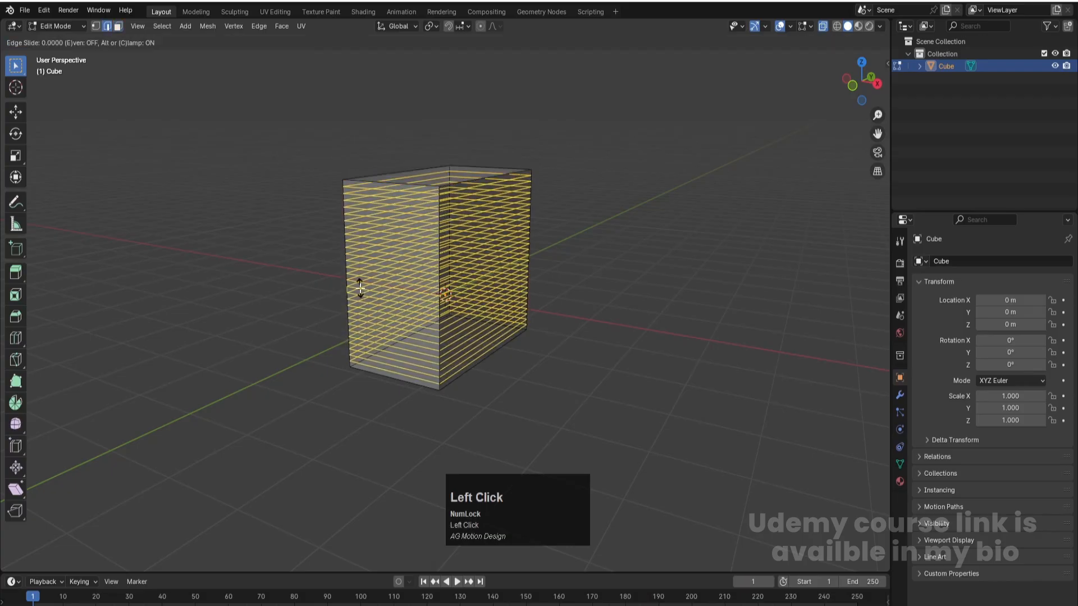
pyautogui.click(360, 288)
pyautogui.scroll(2, 371, 373)
pyautogui.moveTo(250, 341); pyautogui.dragTo(298, 334, button='middle')
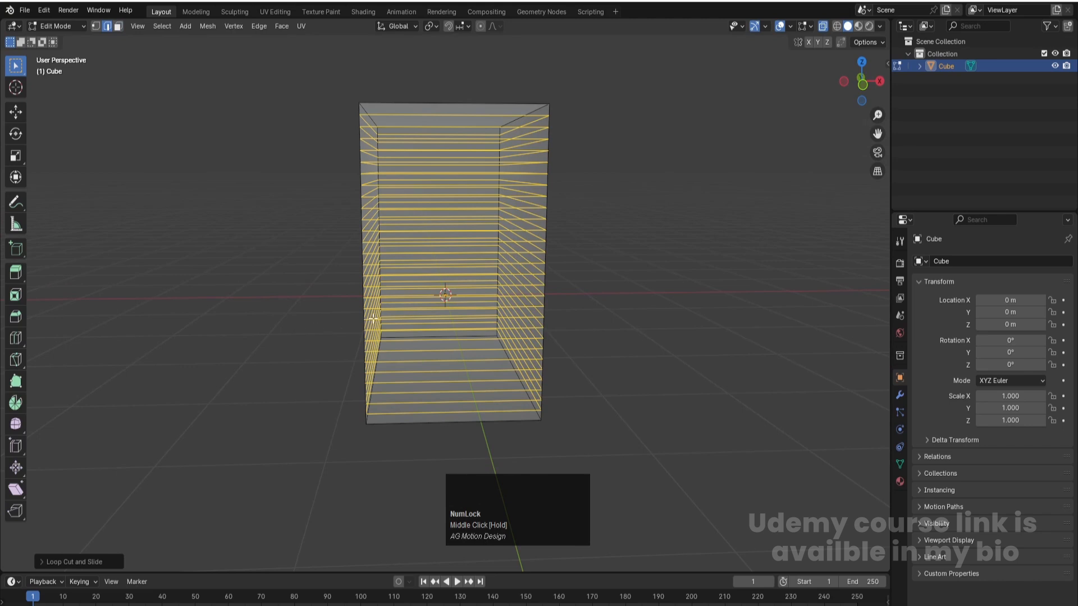
pyautogui.press('KP_1')
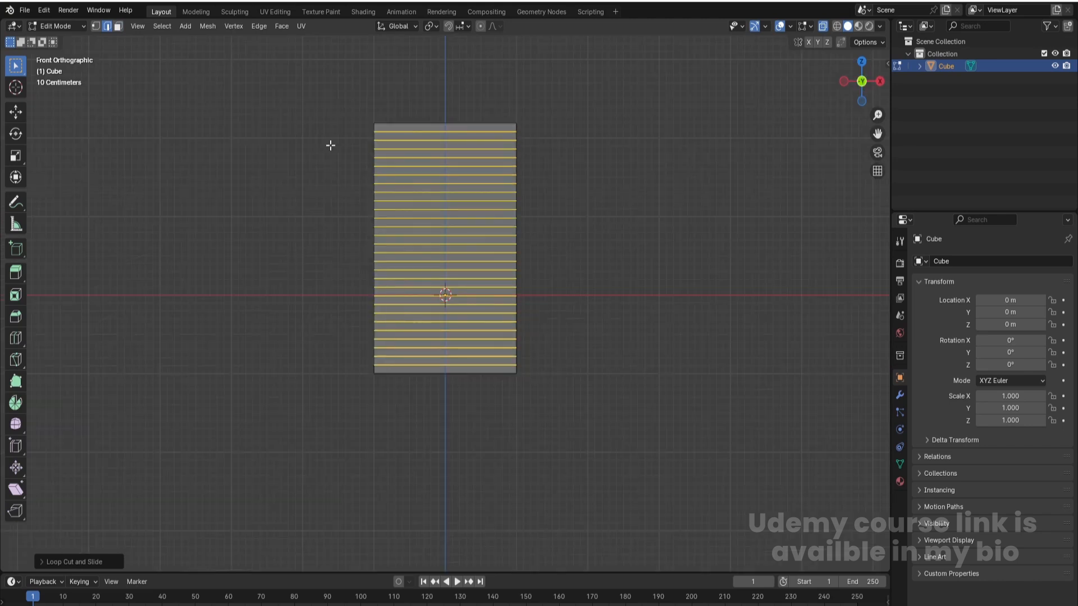
pyautogui.press('3')
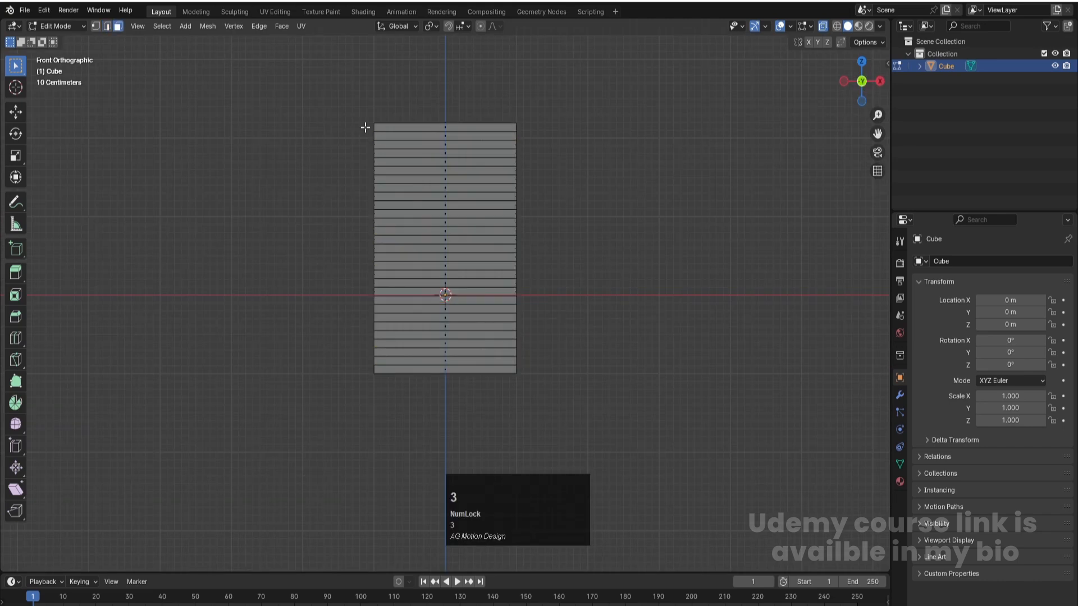
# - Try selecting the horizontal face rows around the block's sides, leave edit mode and deselect the object
pyautogui.moveTo(363, 126); pyautogui.dragTo(556, 367)
pyautogui.press('Tab')
pyautogui.click(605, 224)
pyautogui.moveTo(605, 224); pyautogui.dragTo(499, 244, button='middle')
pyautogui.scroll(-2, 496, 245)
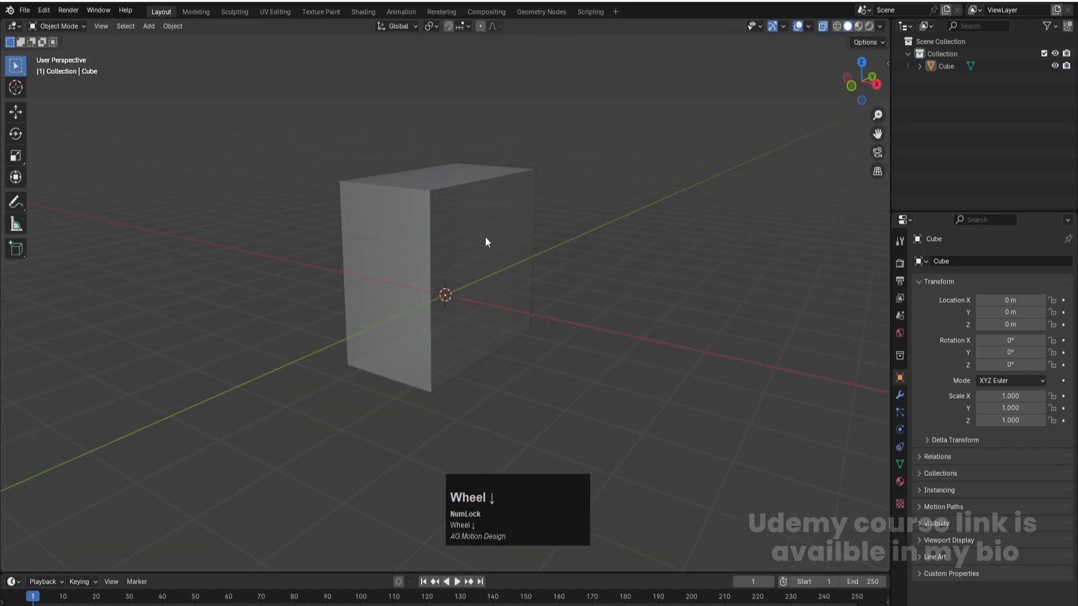
# - Select the block in object mode and apply its scale and all its transforms
pyautogui.click(487, 242)
pyautogui.hotkey('ctrl', 'a')
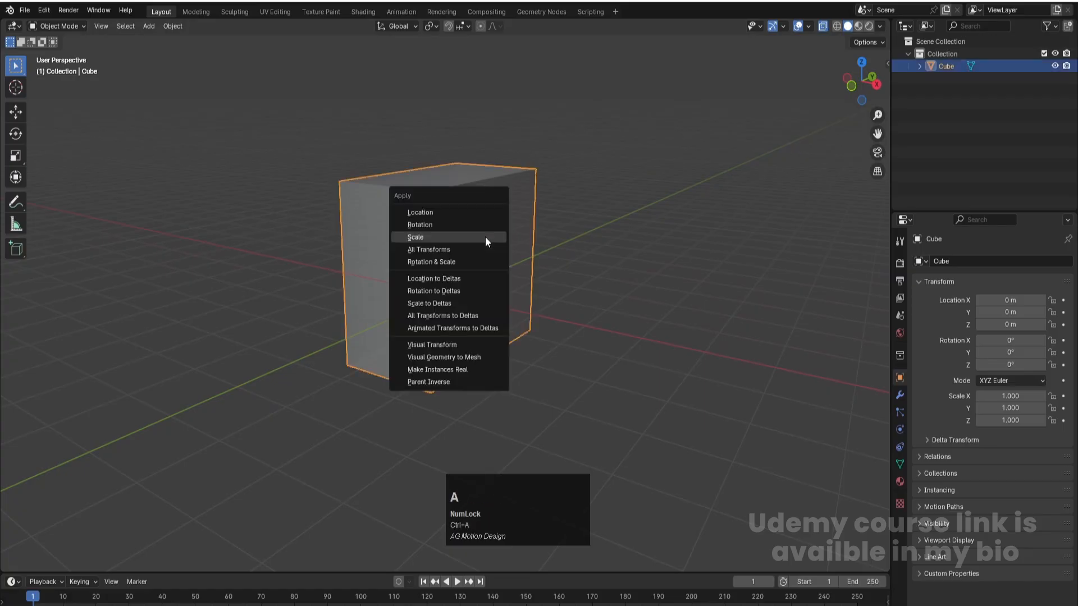
pyautogui.click(479, 236)
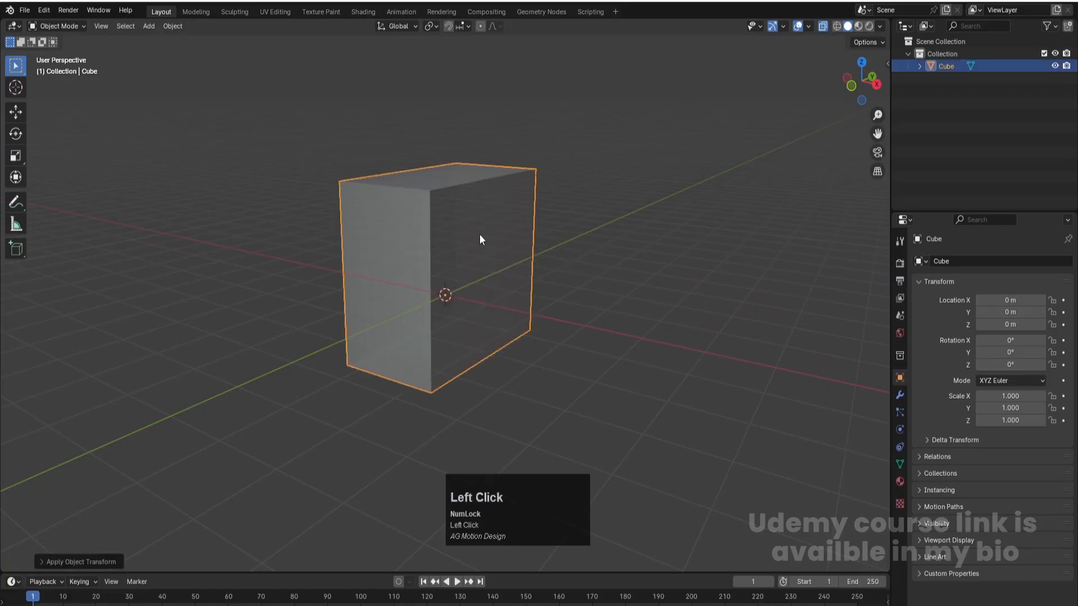
pyautogui.hotkey('ctrl', 'a')
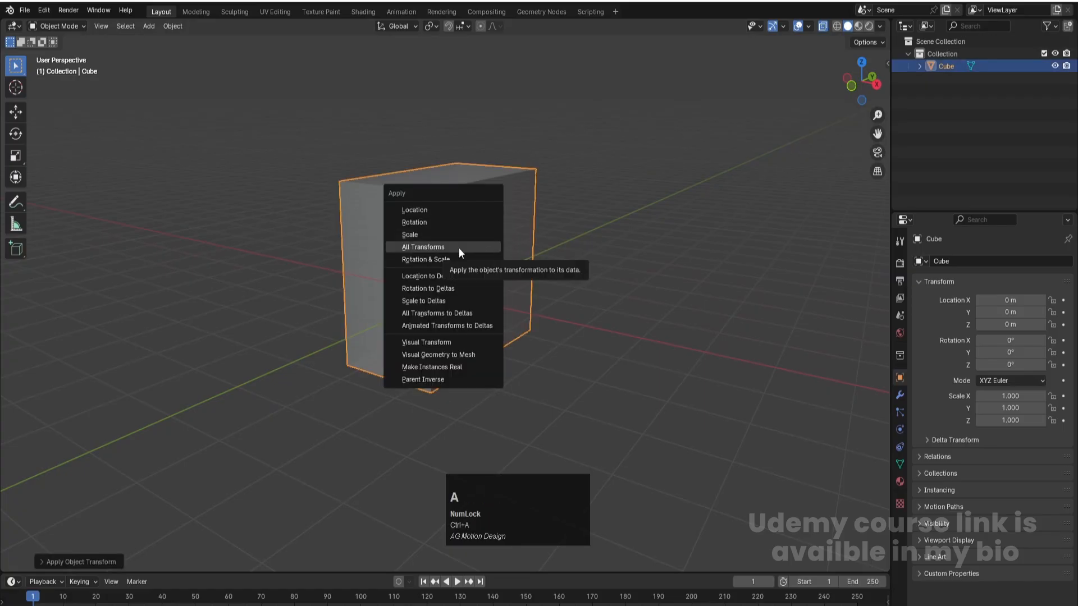
pyautogui.click(460, 248)
pyautogui.hotkey('ctrl', 'a')
pyautogui.click(444, 273)
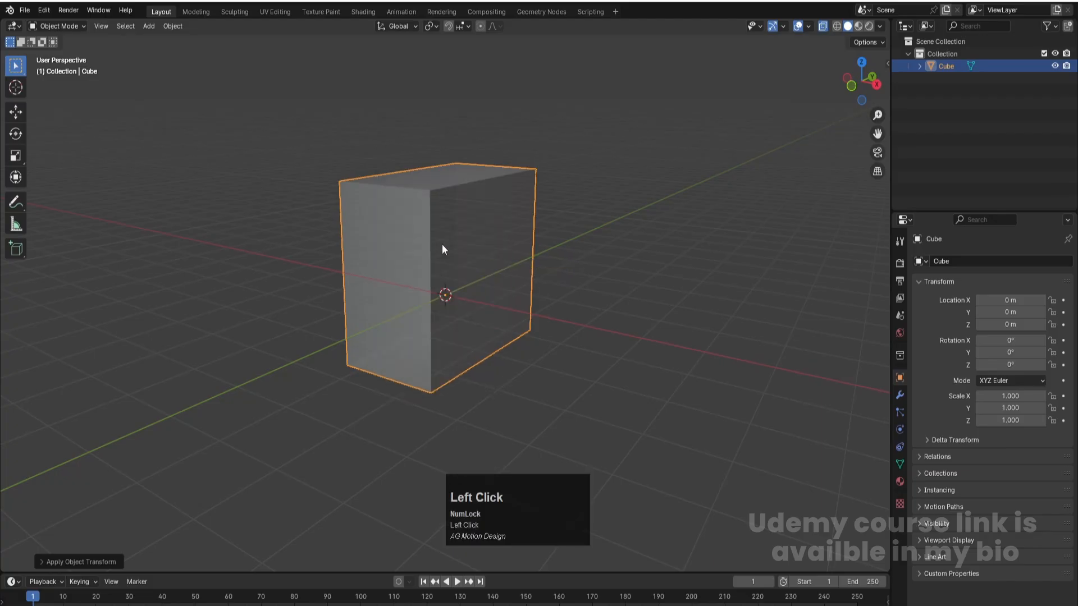
# - Reselect every horizontal face row around the block's sides from the front view, leaving out the top and bottom faces
pyautogui.press('Tab')
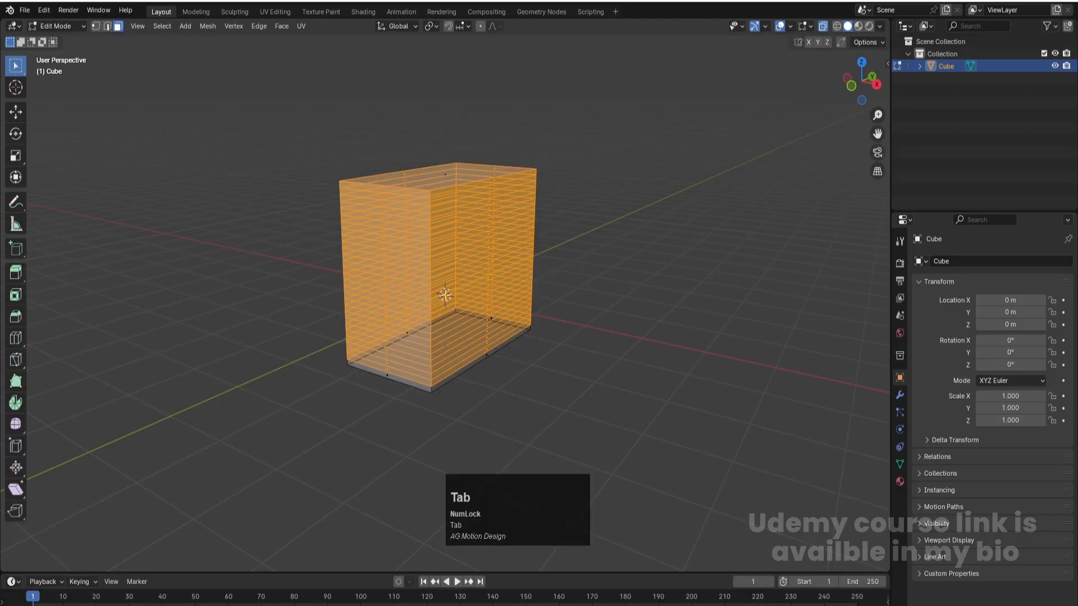
pyautogui.press('KP_1')
pyautogui.click(387, 178)
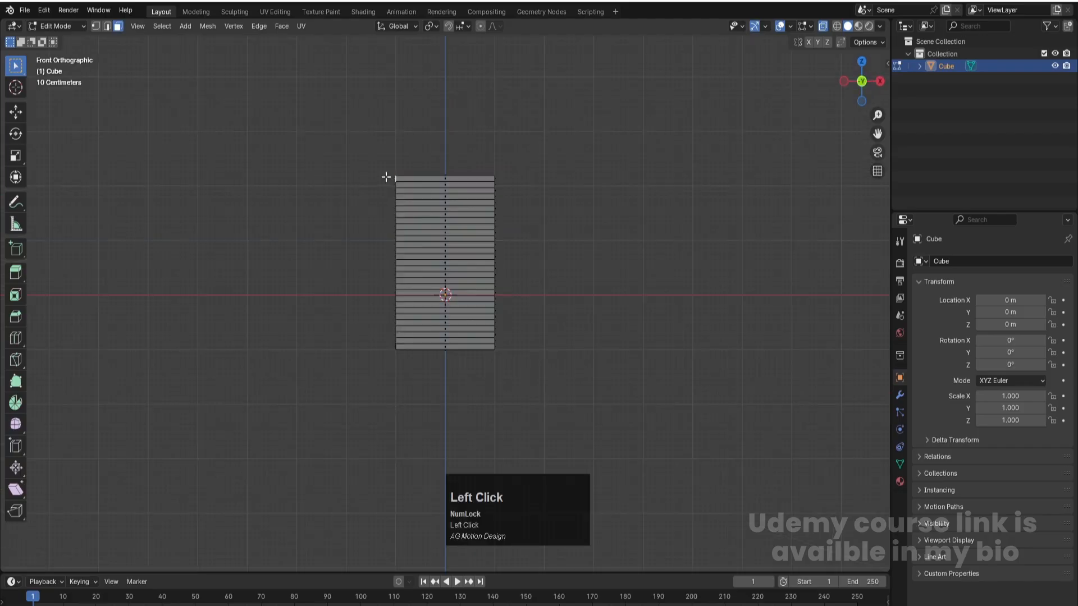
pyautogui.moveTo(379, 174); pyautogui.dragTo(432, 236)
pyautogui.moveTo(388, 178); pyautogui.dragTo(521, 348)
pyautogui.moveTo(521, 348); pyautogui.dragTo(527, 230, button='middle')
pyautogui.scroll(3, 536, 210)
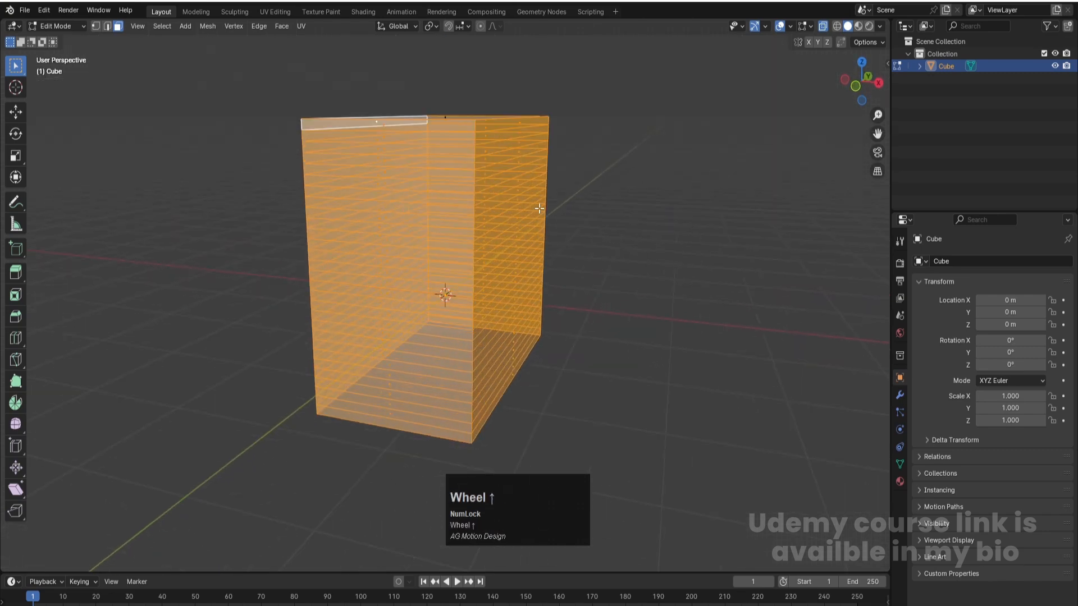
# - Try insetting the selected wall rows by about 0.046 m with Individual enabled, and undo the inset
pyautogui.press('i')
pyautogui.click(727, 305)
pyautogui.scroll(2, 465, 441)
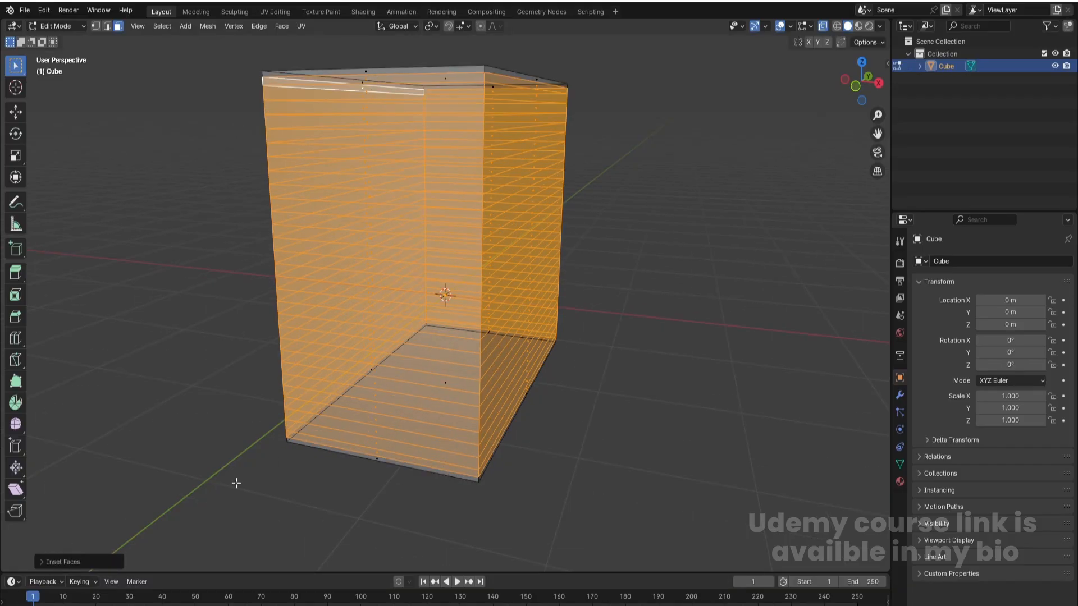
pyautogui.click(58, 566)
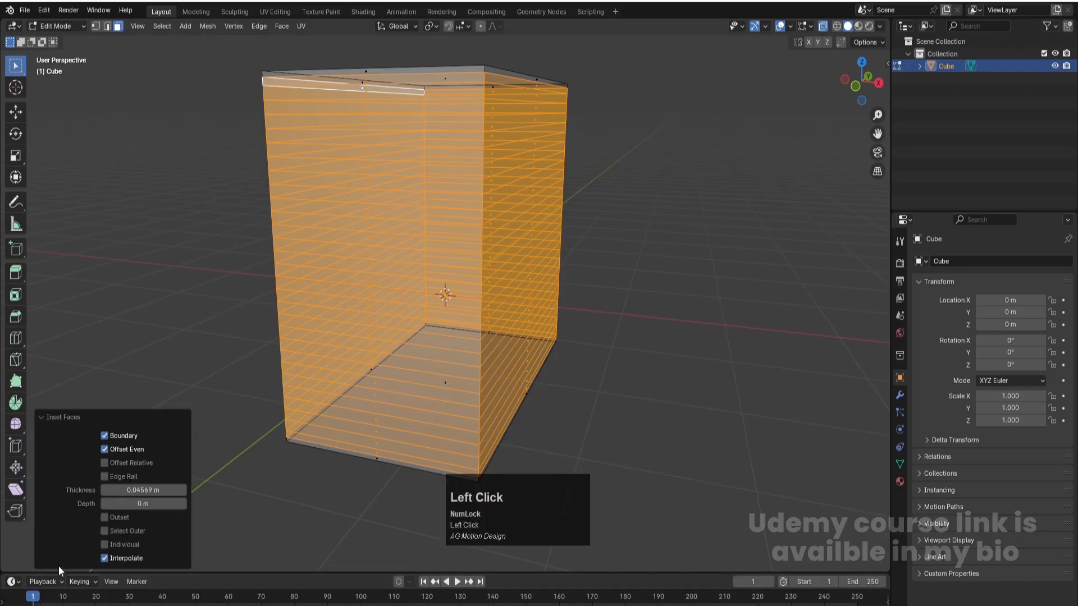
pyautogui.click(104, 545)
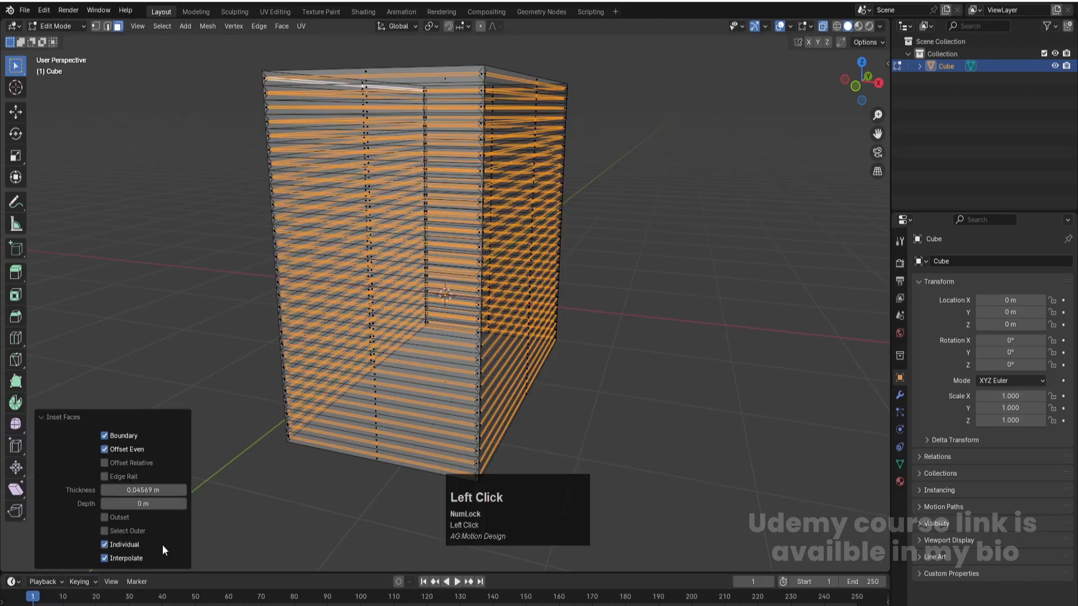
pyautogui.click(655, 340)
pyautogui.hotkey('ctrl', 'z')
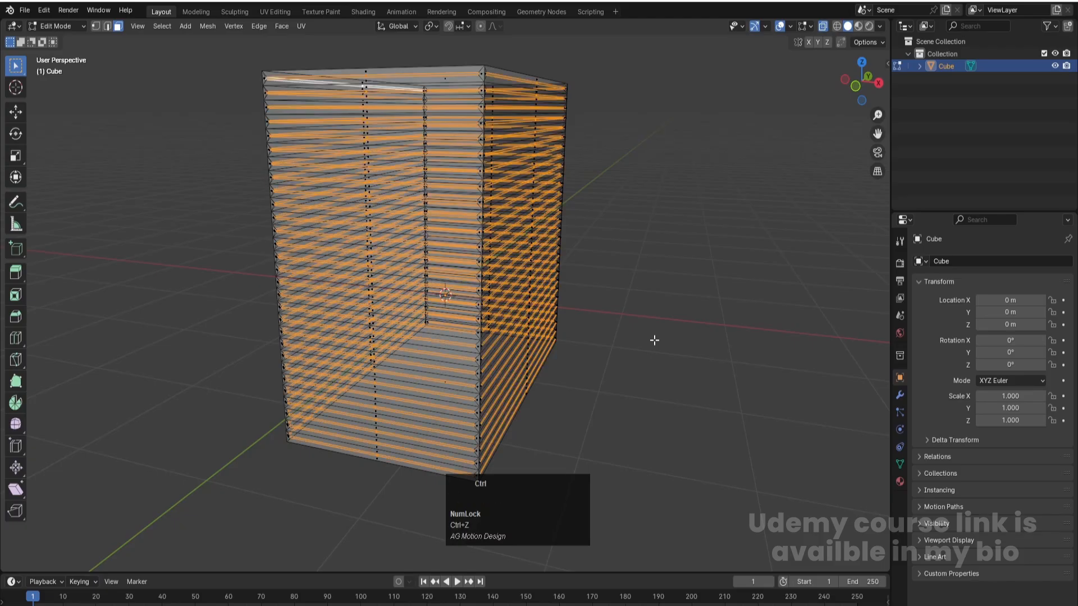
pyautogui.hotkey('ctrl', 'z')
# - Inset each selected wall face individually by about 0.016 m and extrude the faces along their normals by about 0.0385 m
pyautogui.press('i')
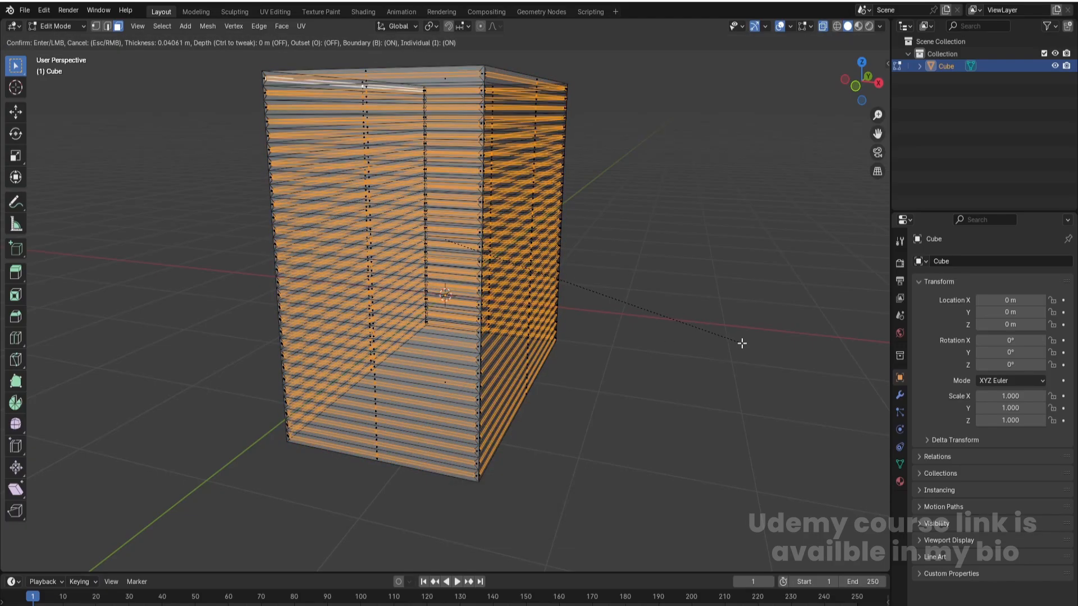
pyautogui.click(744, 343)
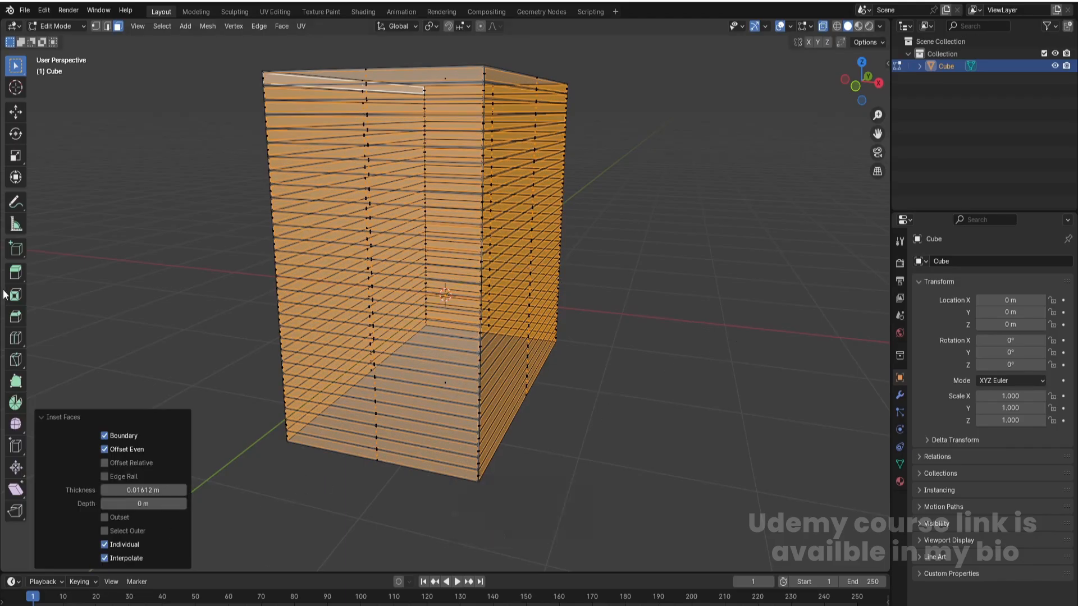
pyautogui.click(13, 274)
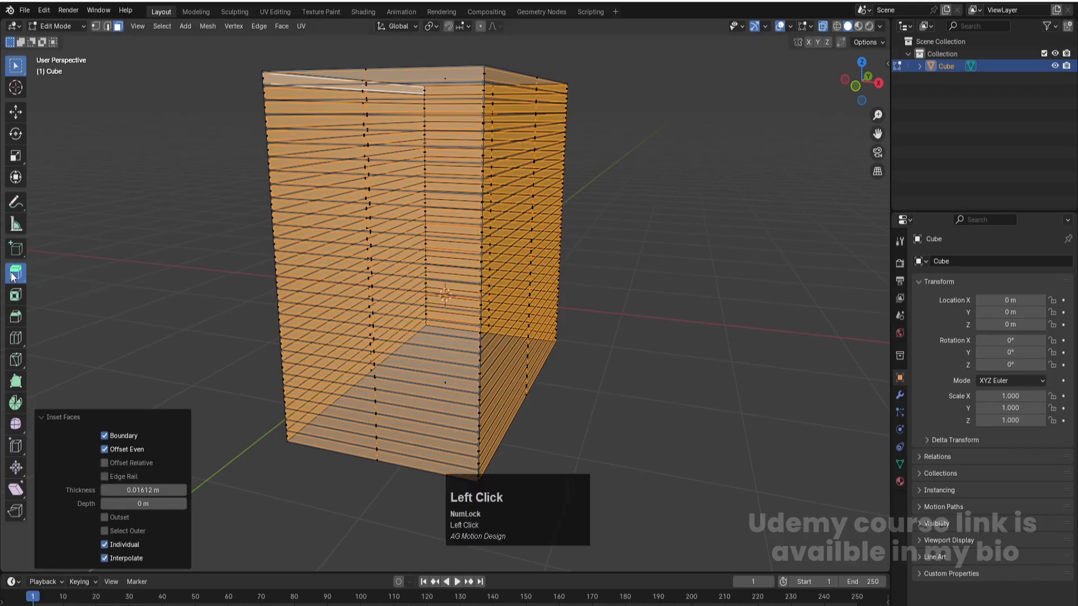
pyautogui.rightClick(472, 238)
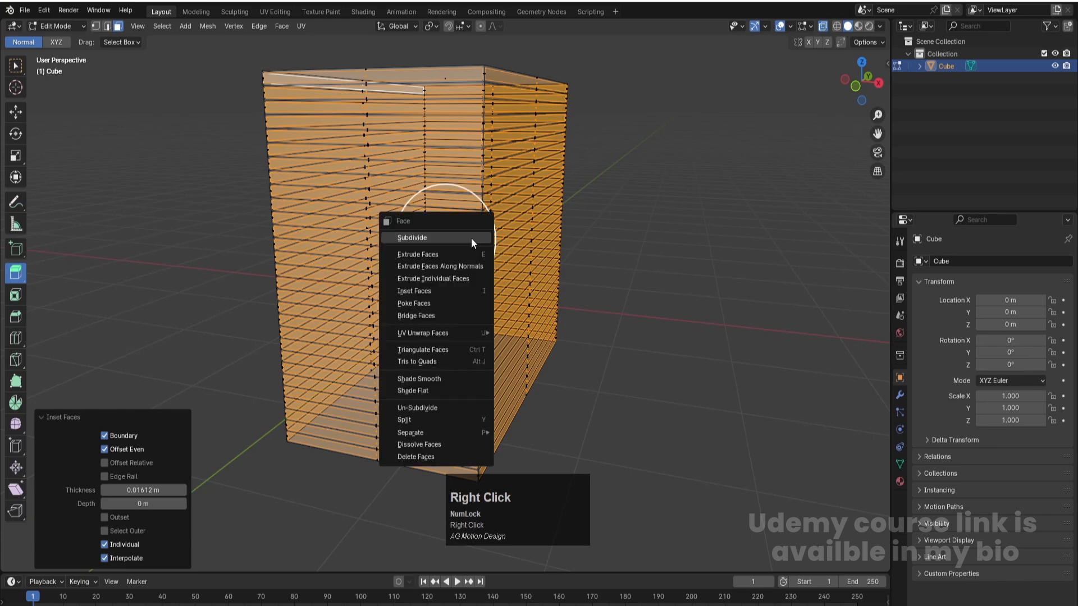
pyautogui.click(420, 268)
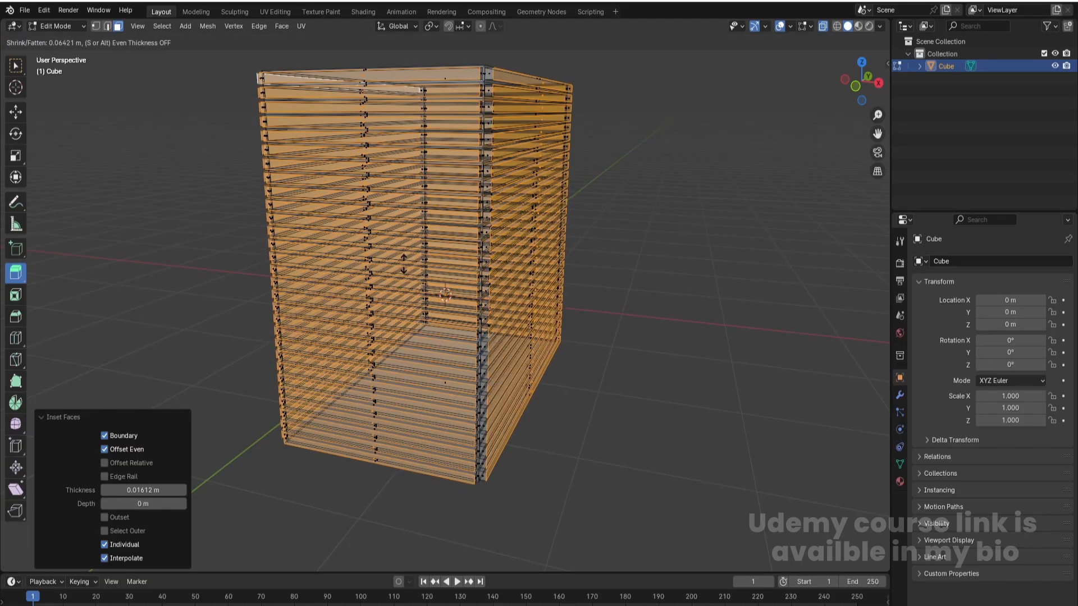
pyautogui.click(446, 234)
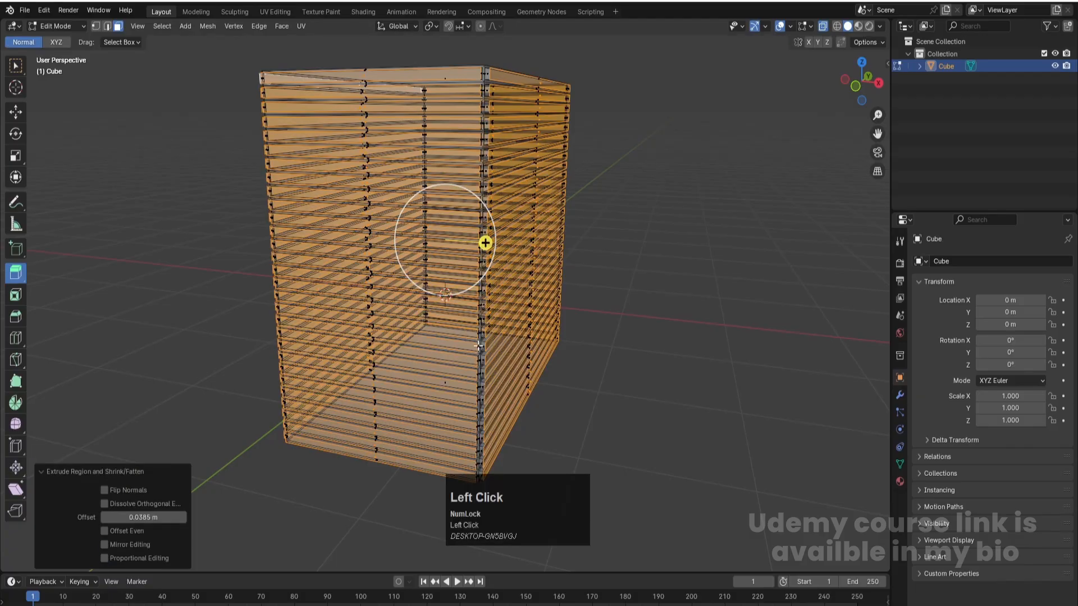
# - Return to object mode with X-ray off and enable Cavity in the viewport shading to bring out the wall rows
pyautogui.press('Tab')
pyautogui.click(621, 291)
pyautogui.moveTo(572, 309); pyautogui.dragTo(551, 291, button='middle')
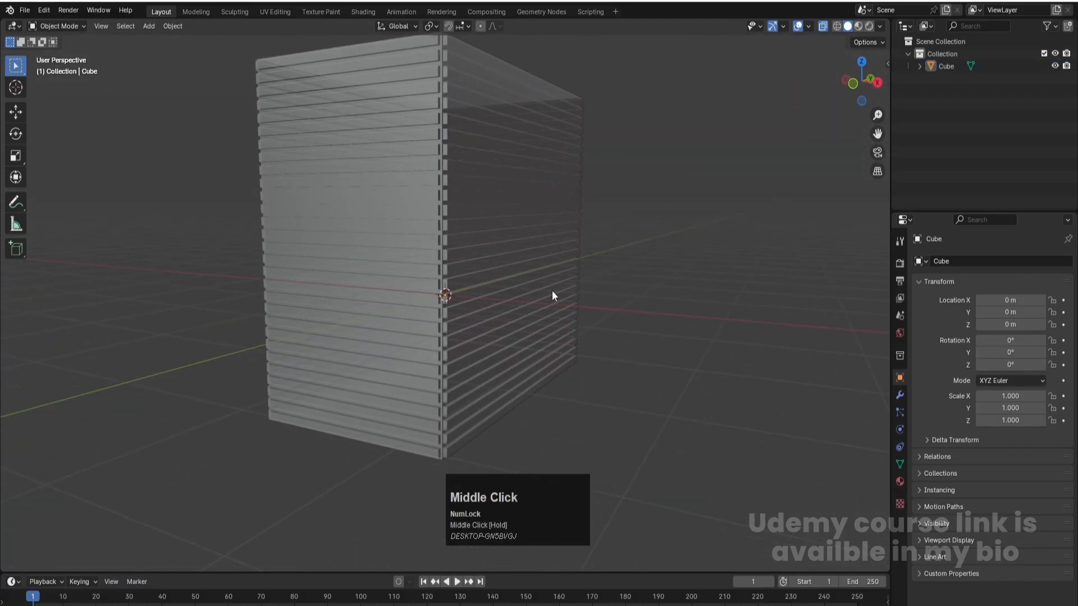
pyautogui.press('z')
pyautogui.click(695, 240)
pyautogui.moveTo(696, 241); pyautogui.dragTo(384, 287, button='middle')
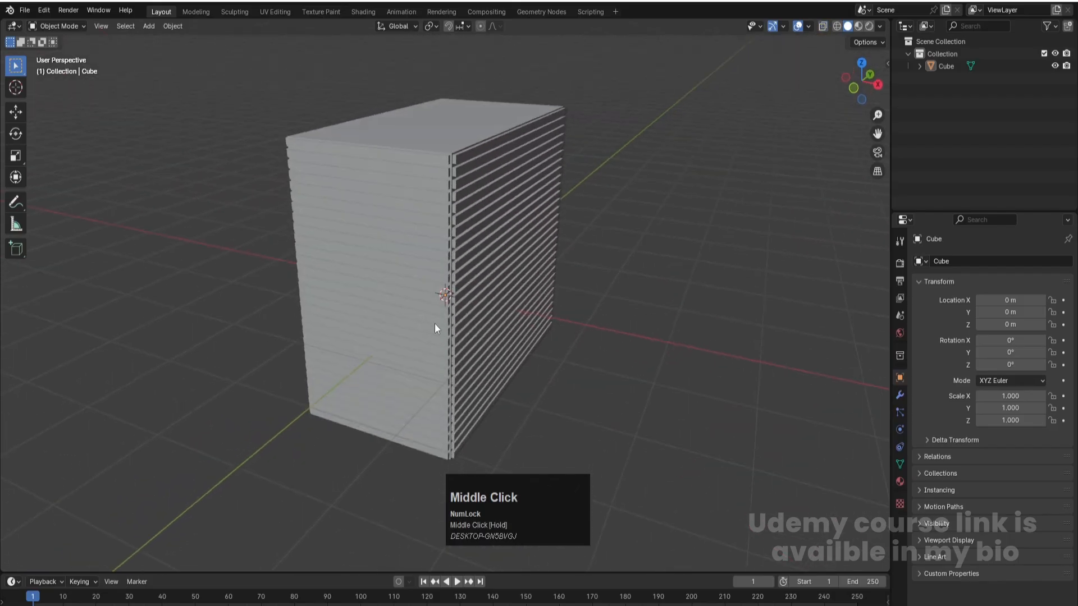
pyautogui.click(388, 244)
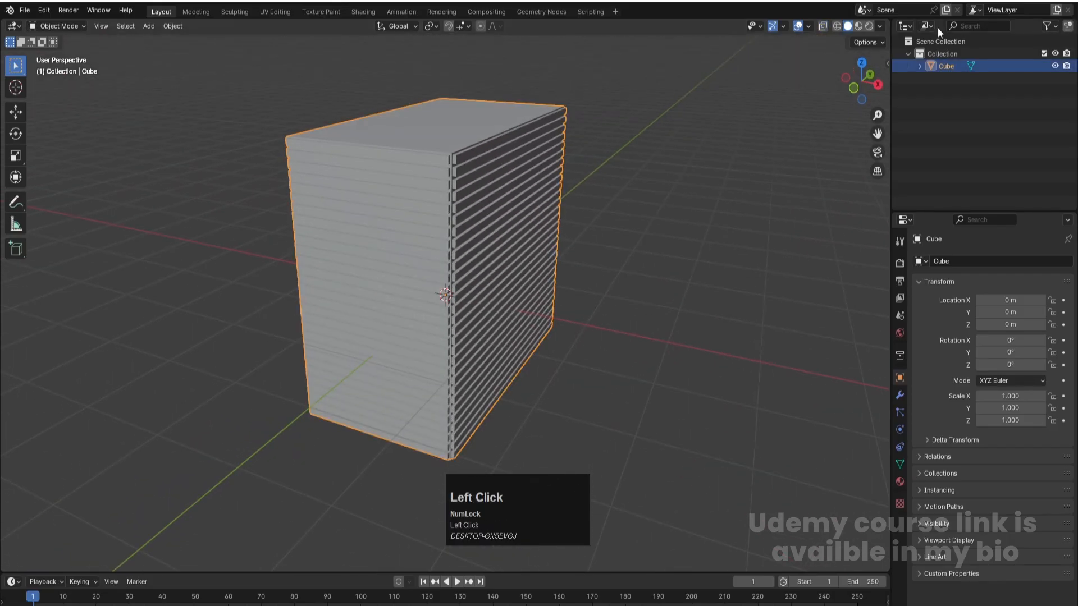
pyautogui.click(880, 26)
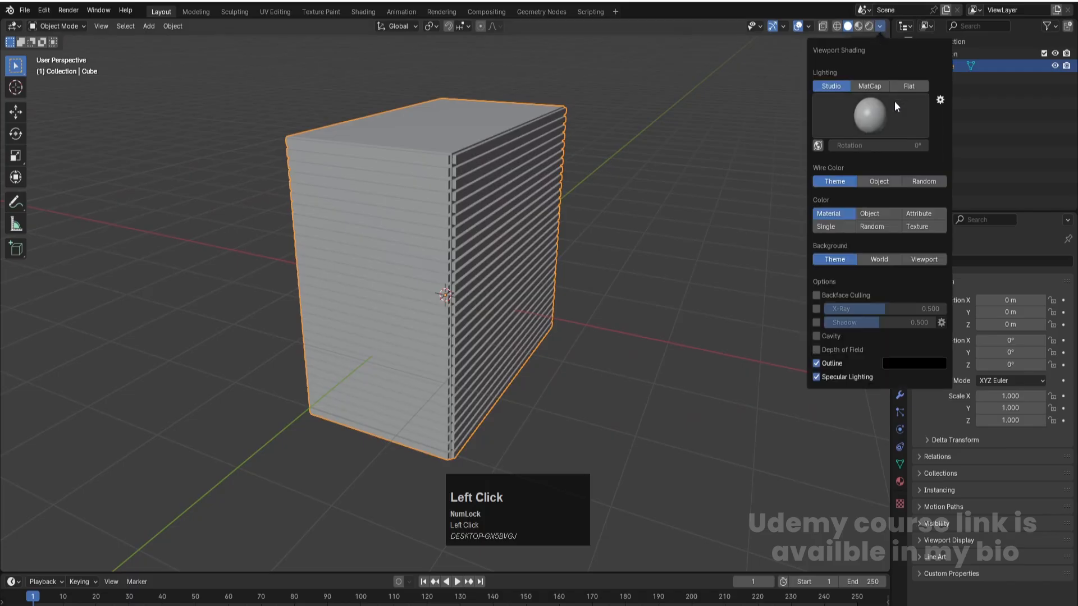
pyautogui.click(816, 336)
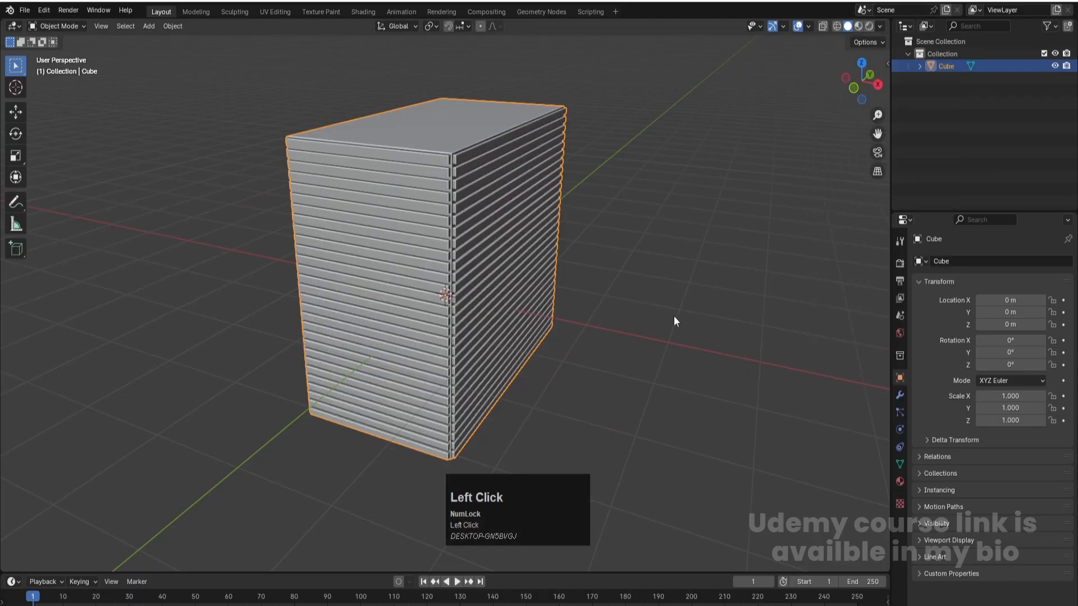
pyautogui.scroll(-2, 584, 225)
pyautogui.moveTo(582, 224)
pyautogui.mouseDown(button='middle')
pyautogui.moveTo(493, 240)
pyautogui.moveTo(582, 227)
pyautogui.mouseUp(button='middle')
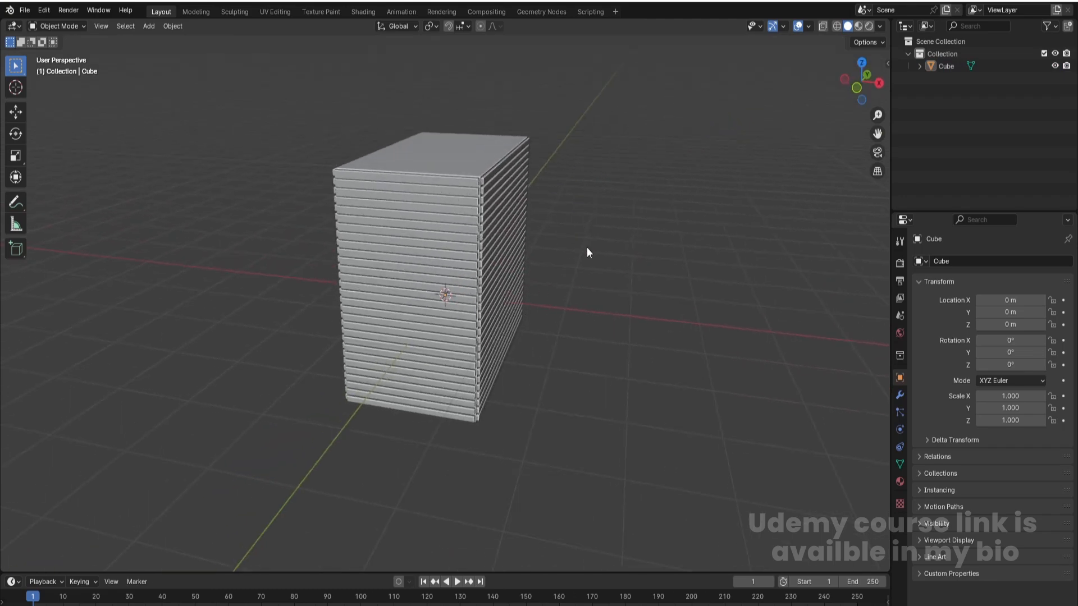
# - Add a 2 m cube in front view and move it up about 1.197 m along Z, level with the block's top
pyautogui.press('KP_1')
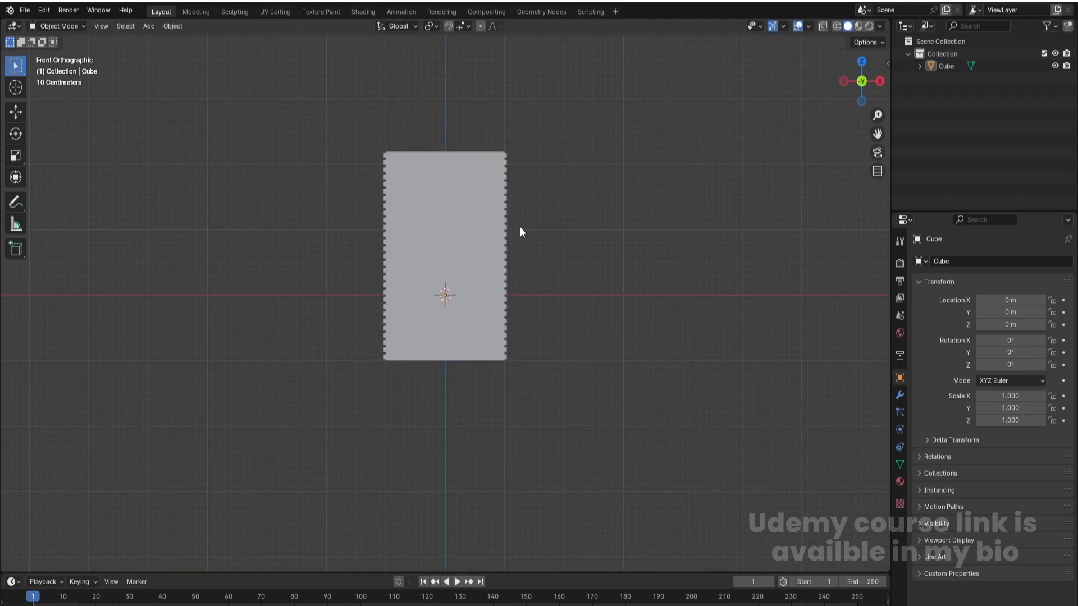
pyautogui.scroll(2, 520, 227)
pyautogui.scroll(-1, 520, 231)
pyautogui.hotkey('shift', 'a')
pyautogui.click(565, 240)
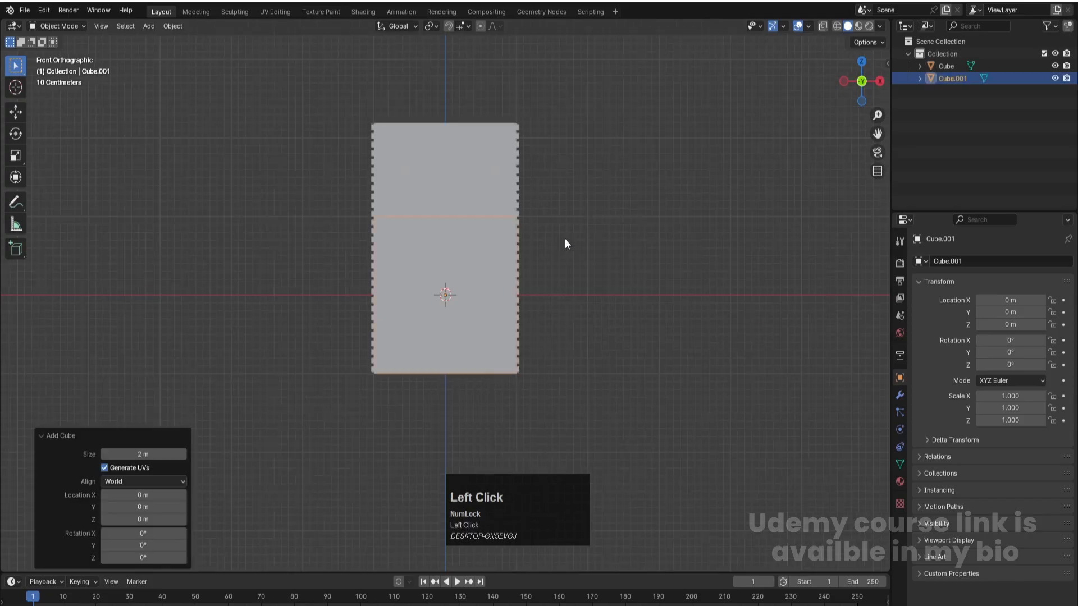
pyautogui.hotkey('alt', 'z')
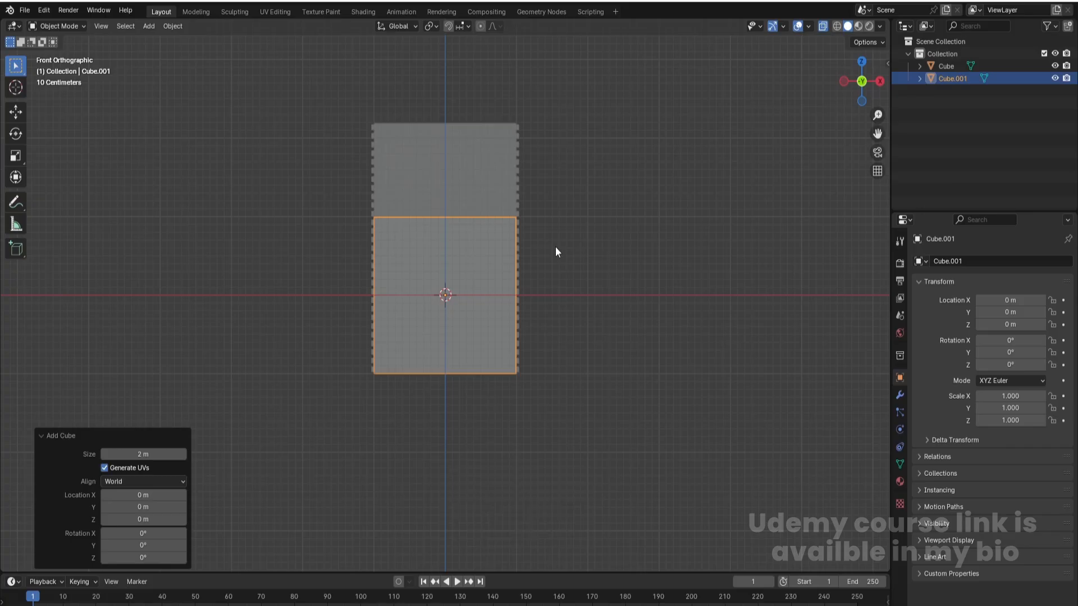
pyautogui.press('g')
pyautogui.press('z')
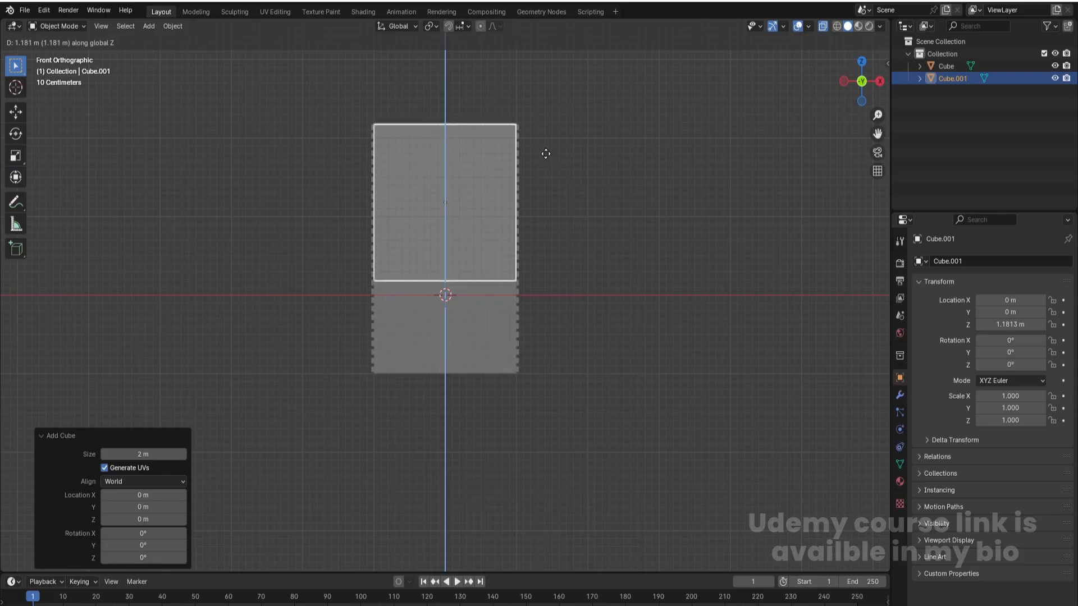
pyautogui.click(544, 153)
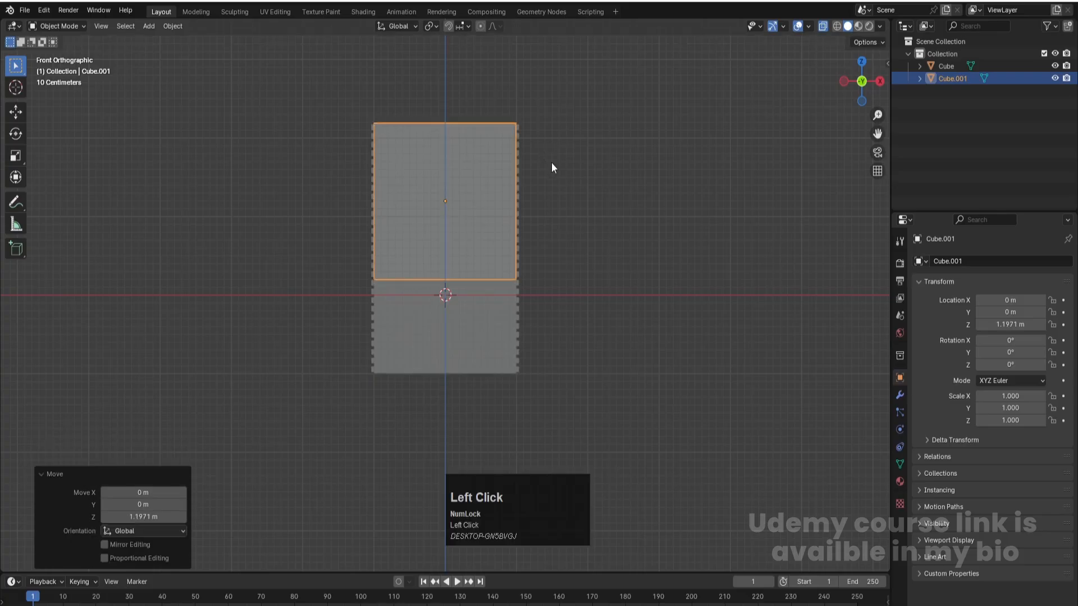
# - Scale the new cube's top vertices along X to about 0.06, forming a narrow roof ridge
pyautogui.press('Tab')
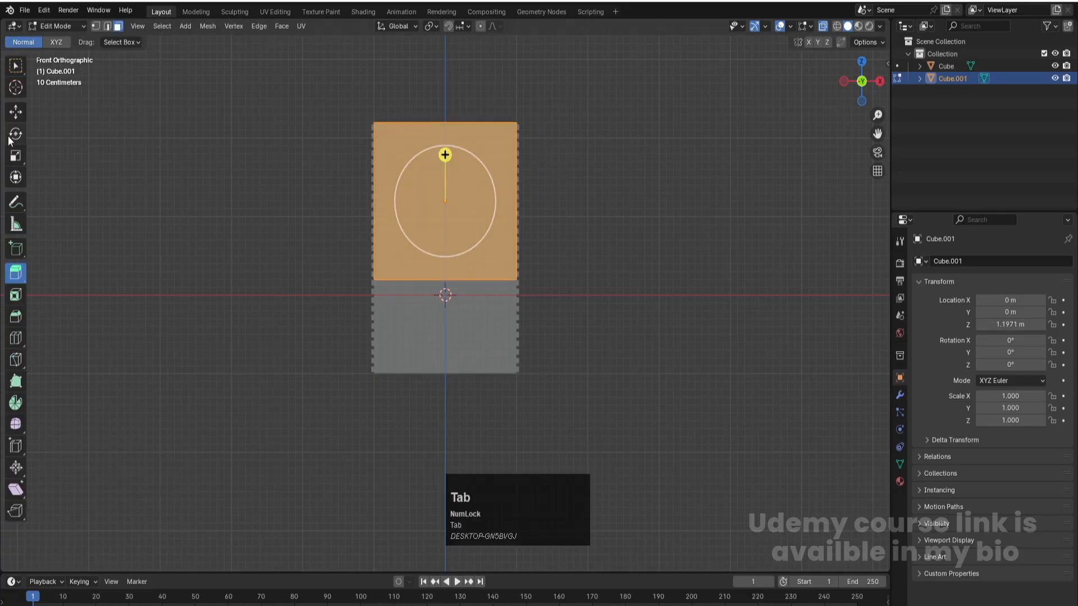
pyautogui.click(16, 112)
pyautogui.press('1')
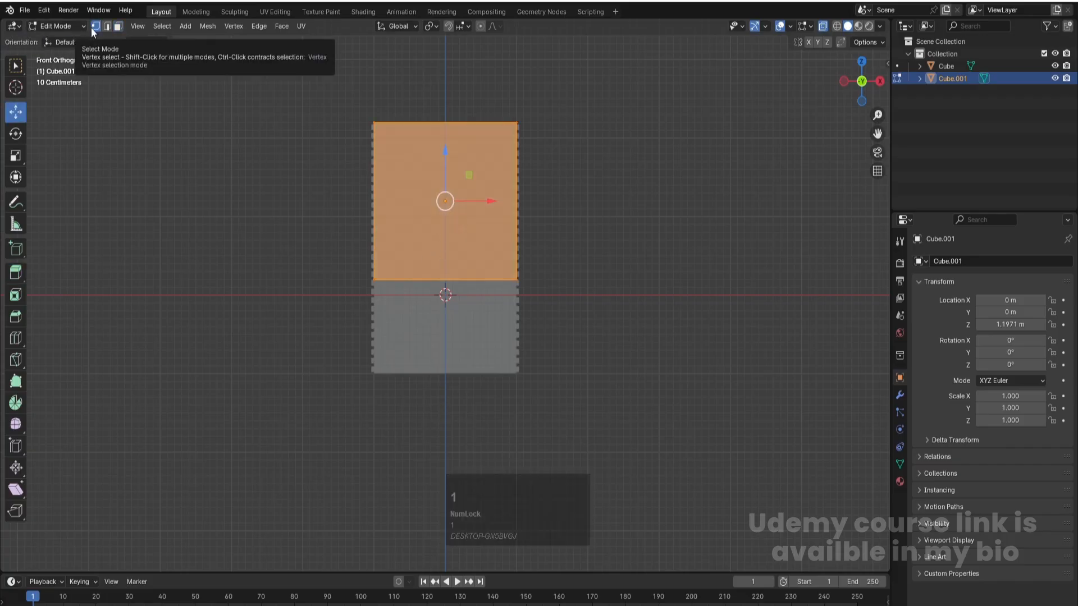
pyautogui.moveTo(262, 86); pyautogui.dragTo(585, 169)
pyautogui.press('s')
pyautogui.press('x')
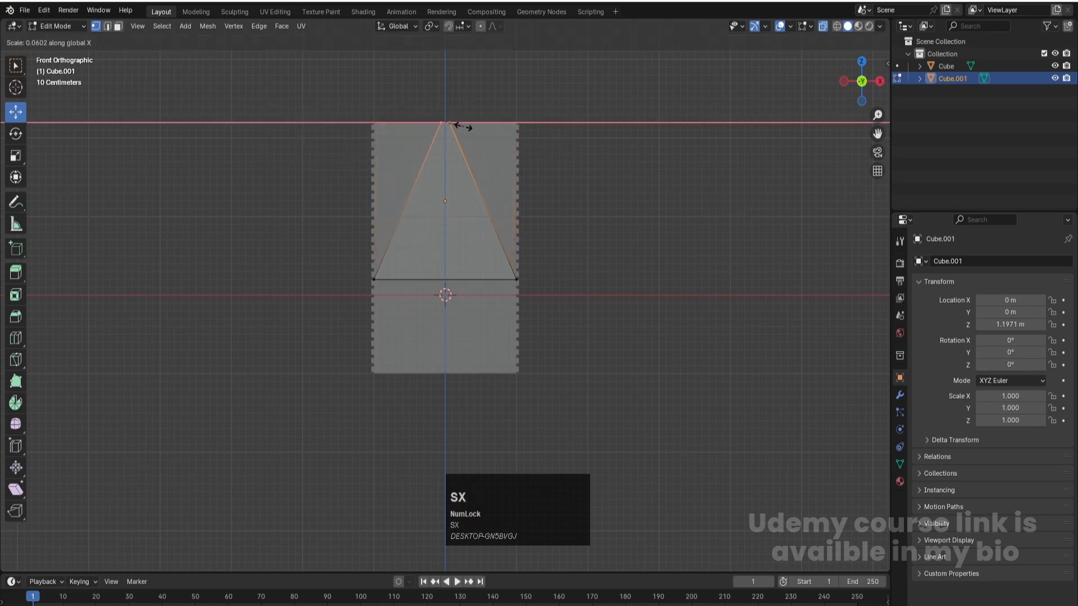
pyautogui.click(460, 124)
# - Raise the roof's bottom vertices about 0.669 m along Z and scale them by 1.05 along X to overhang the walls
pyautogui.moveTo(307, 219); pyautogui.dragTo(616, 308)
pyautogui.press('g')
pyautogui.press('z')
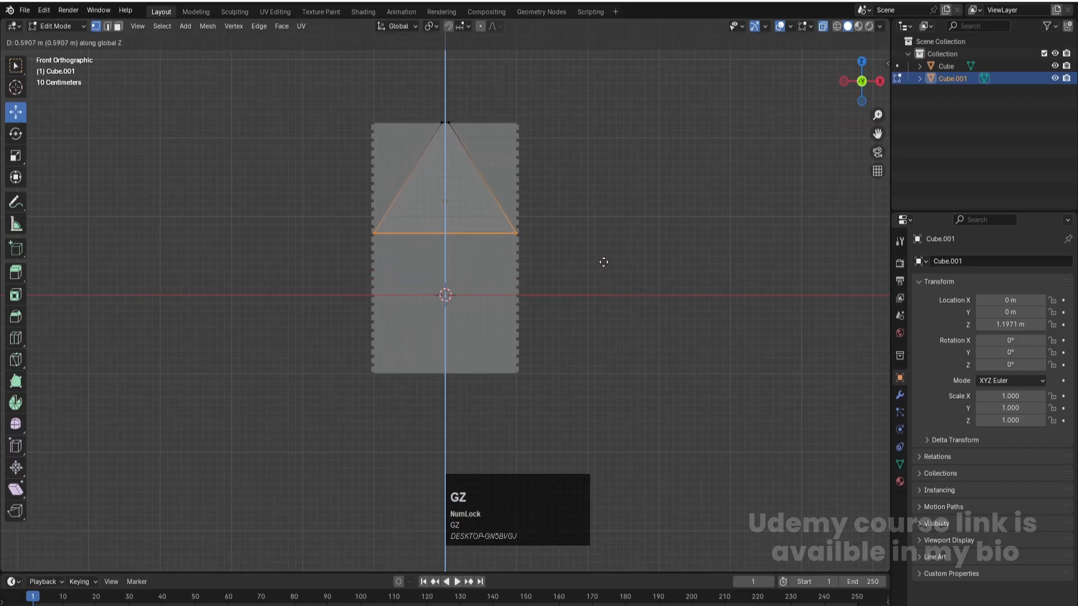
pyautogui.click(597, 256)
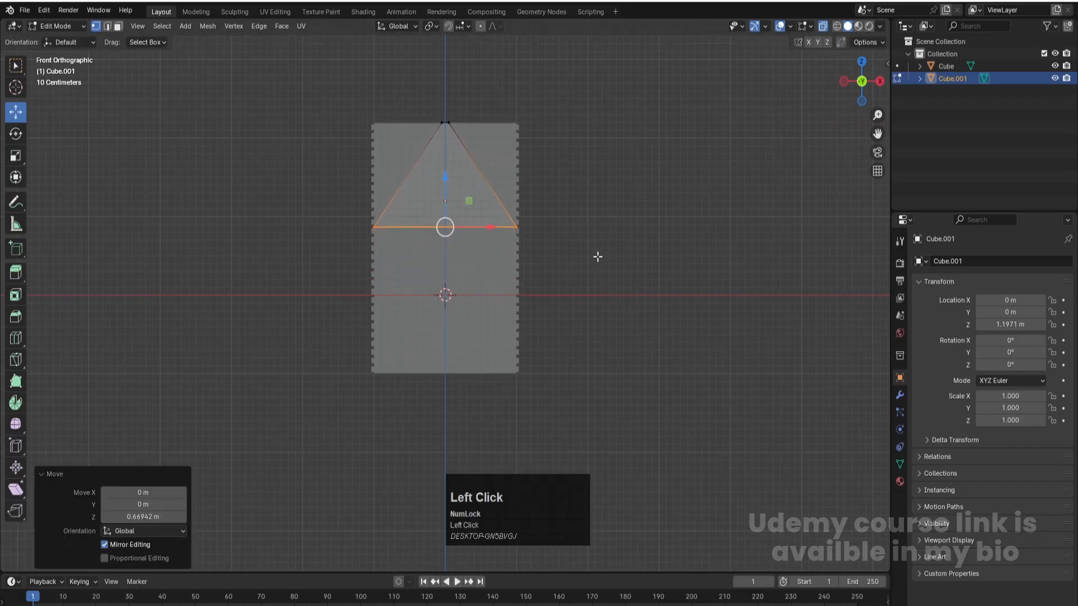
pyautogui.press('s')
pyautogui.press('x')
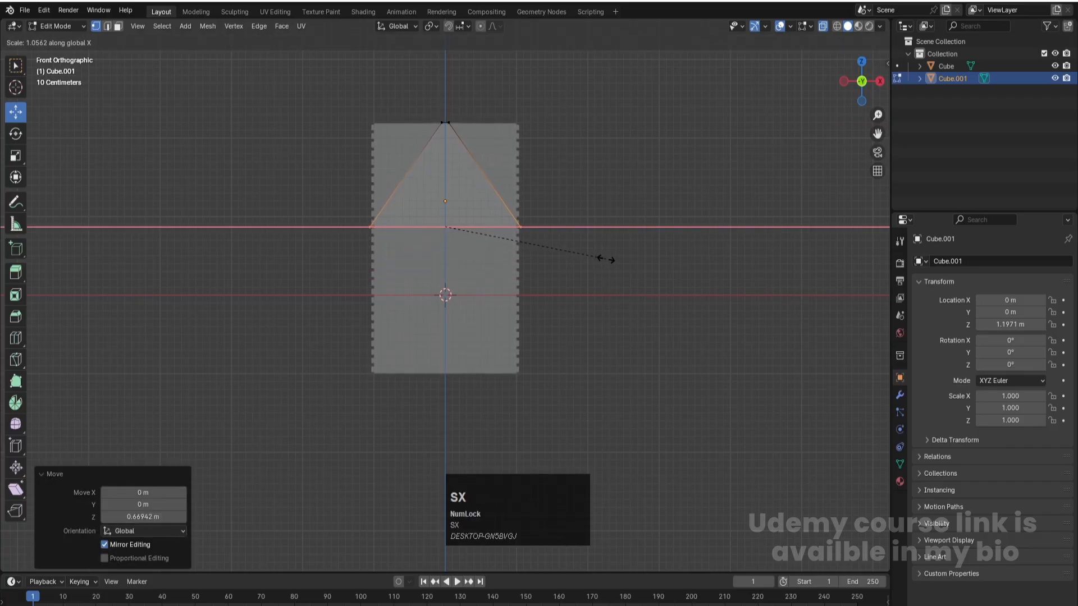
pyautogui.click(609, 262)
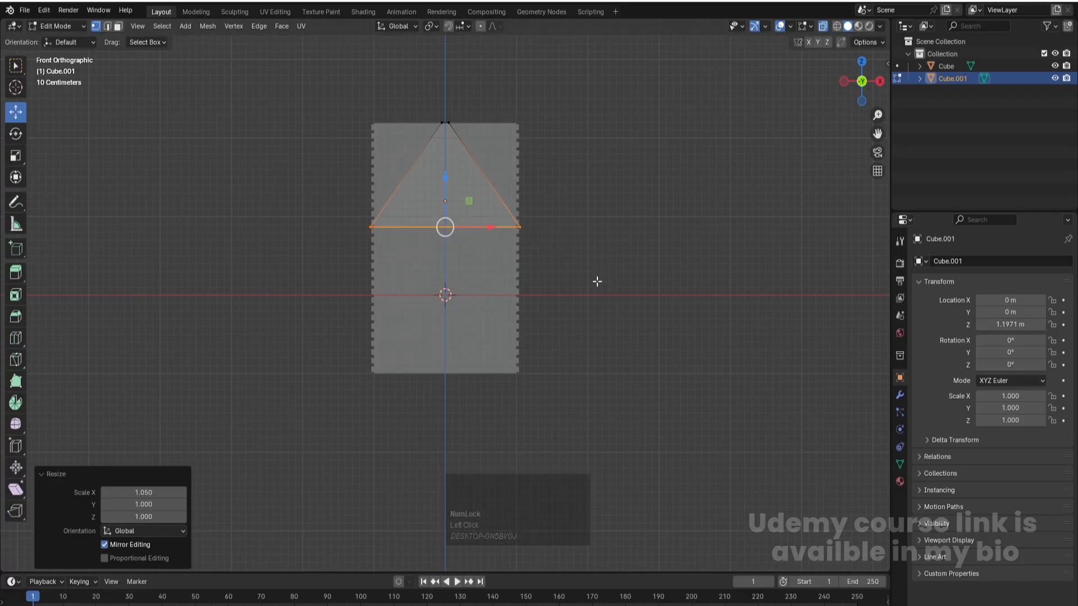
# - Scale the whole roof mesh by about 2.054 along Y in top view, extending it past both ends of the block
pyautogui.press('KP_7')
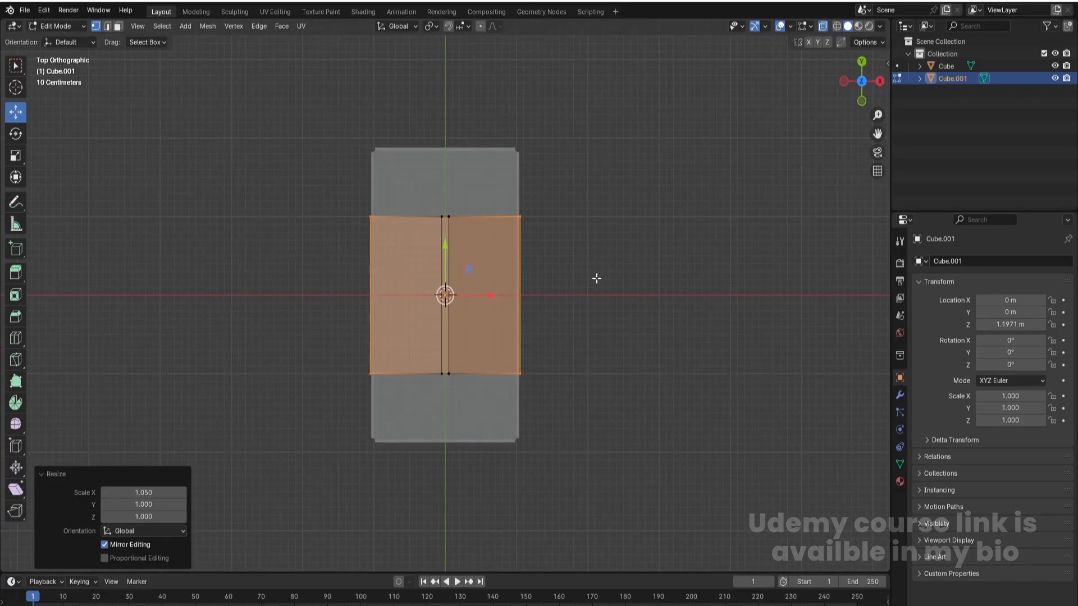
pyautogui.press('a')
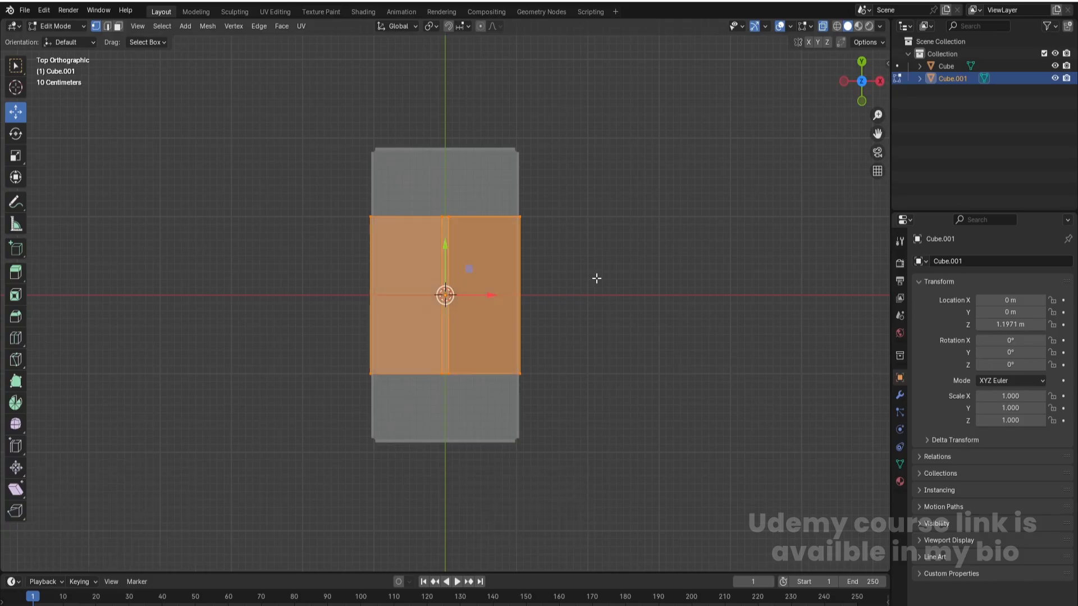
pyautogui.press('s')
pyautogui.press('y')
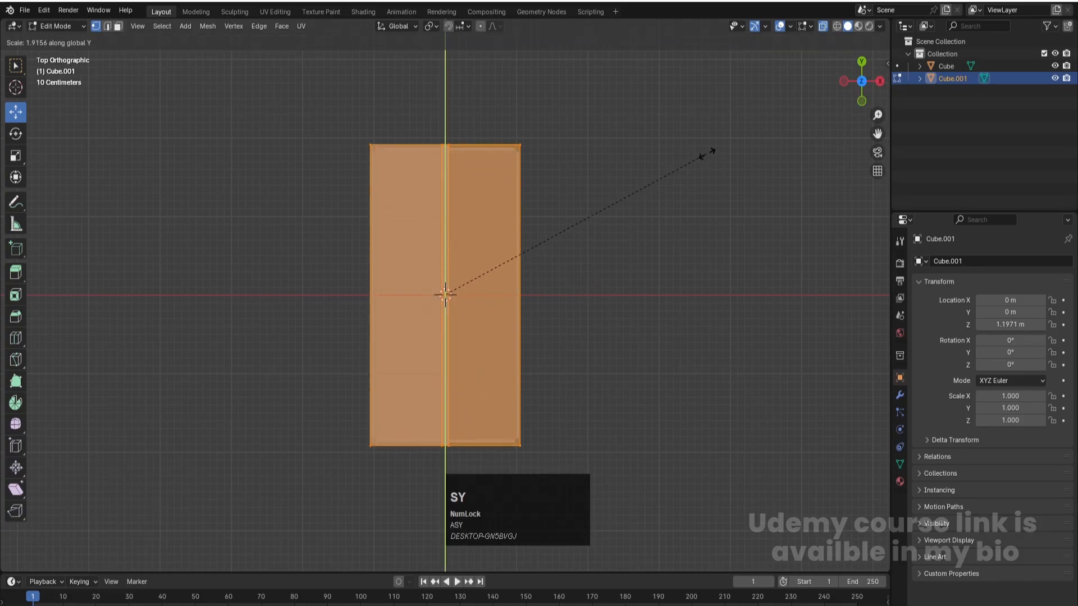
pyautogui.click(714, 156)
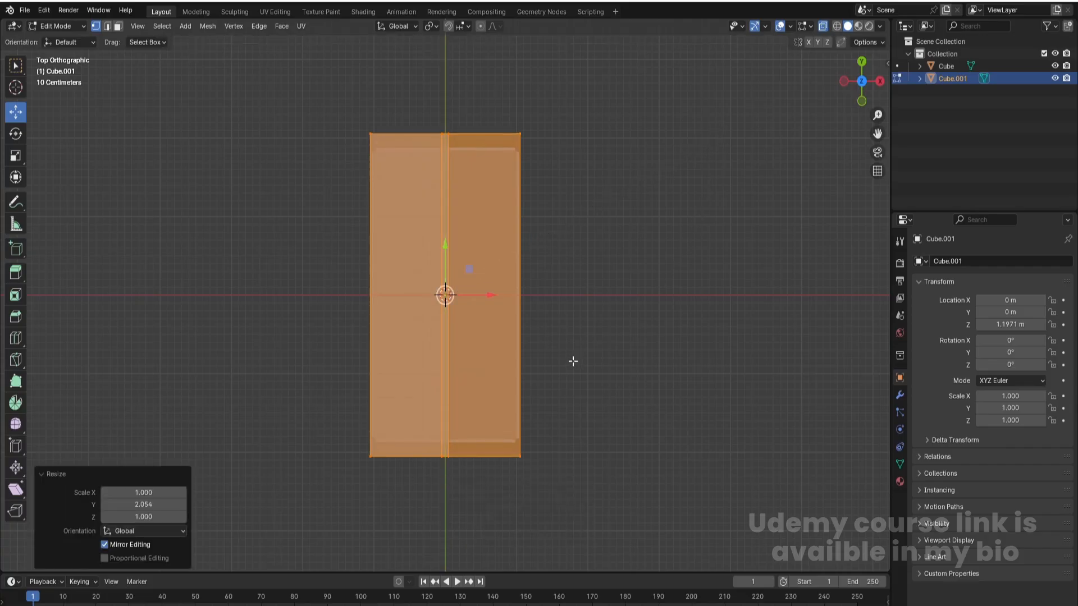
# - Delete the roof mesh's front gable face and its bottom face
pyautogui.moveTo(564, 373); pyautogui.dragTo(551, 300, button='middle')
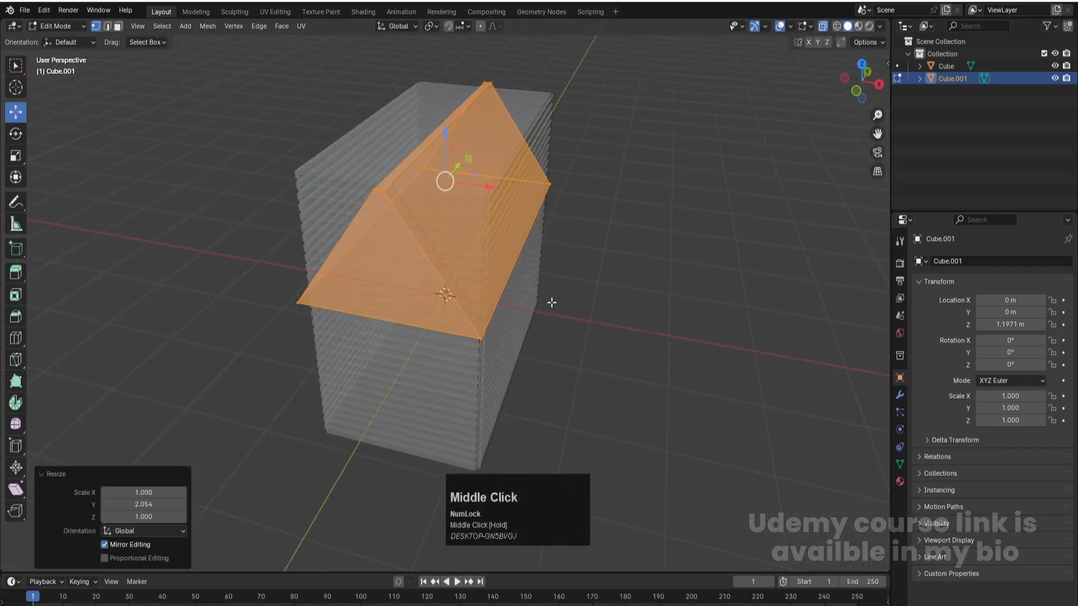
pyautogui.press('3')
pyautogui.moveTo(278, 245); pyautogui.dragTo(401, 222, button='middle')
pyautogui.click(400, 221)
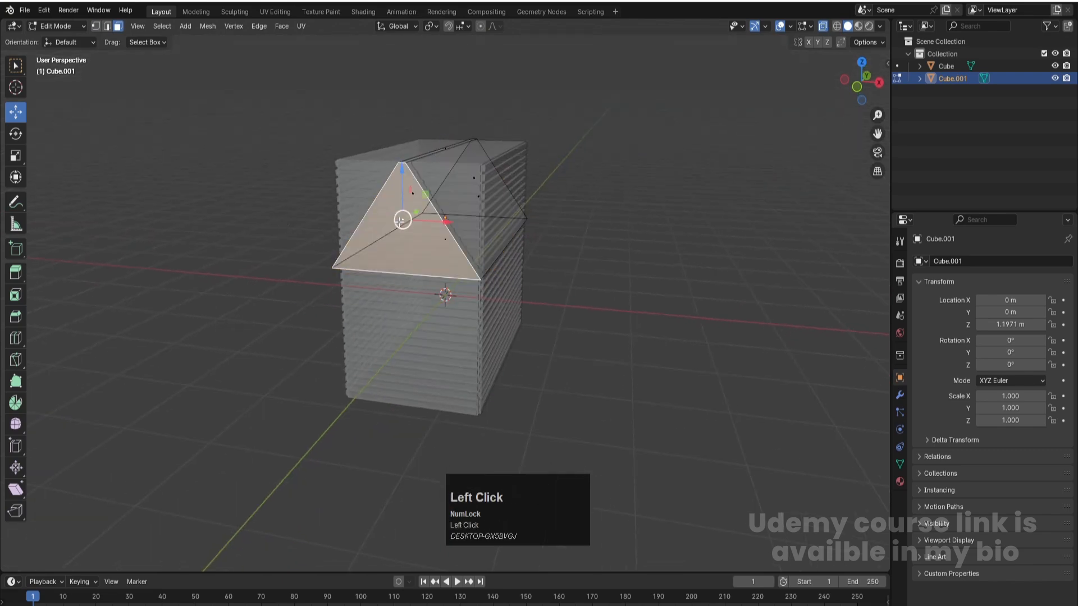
pyautogui.press('x')
pyautogui.click(399, 222)
pyautogui.click(423, 235)
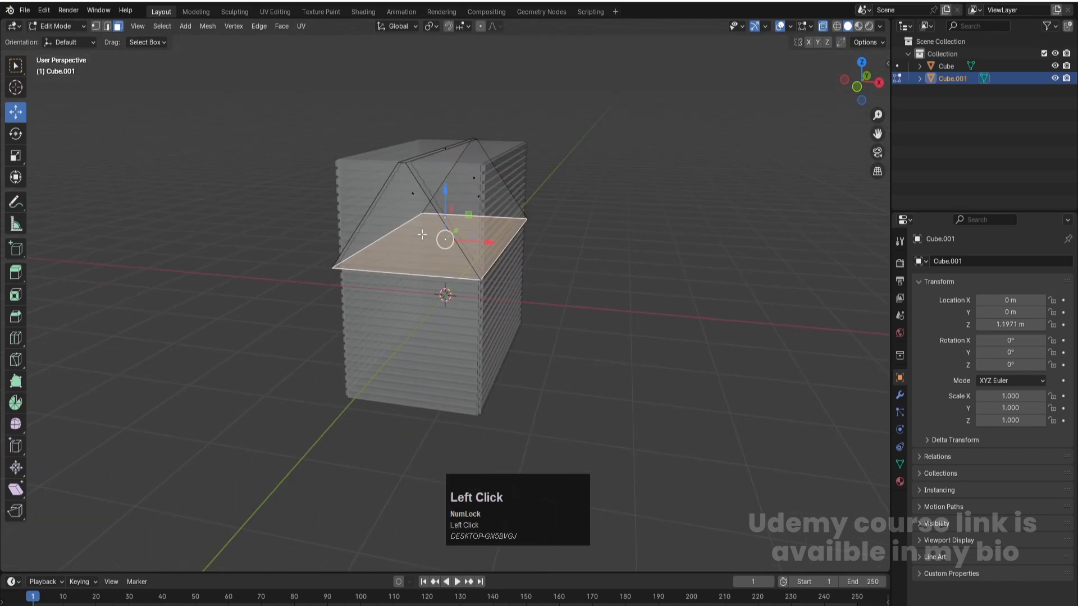
pyautogui.press('x')
pyautogui.press('Return')
# - Delete the remaining rear gable face of the roof mesh, leaving only the sloped sides and ridge
pyautogui.moveTo(407, 259); pyautogui.dragTo(435, 214, button='middle')
pyautogui.click(445, 200)
pyautogui.press('x')
pyautogui.press('Escape')
pyautogui.press('x')
pyautogui.click(473, 200)
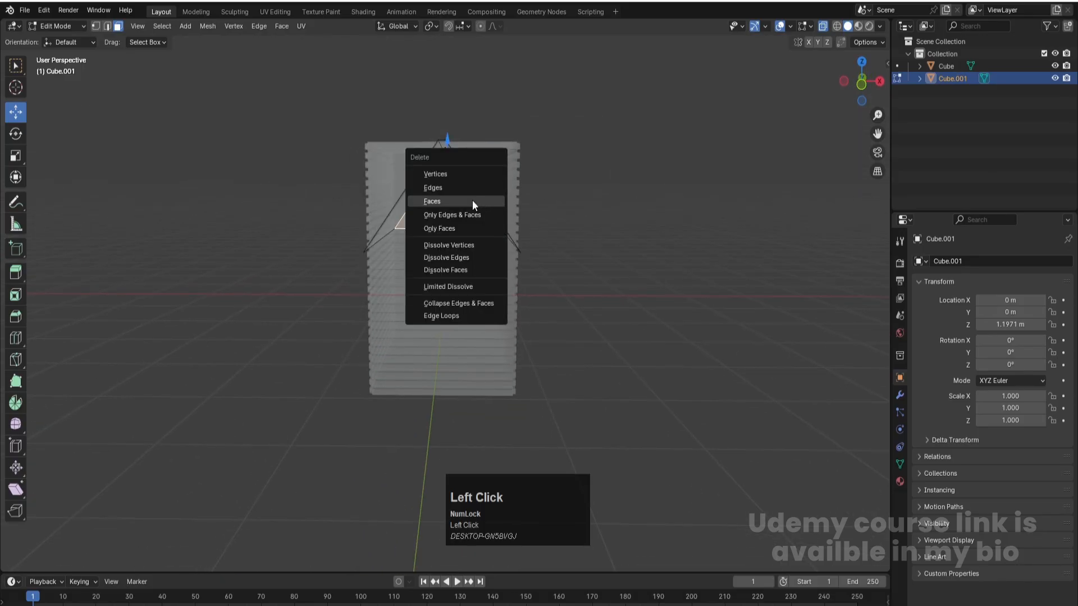
# - Hide the plank-walled block and extrude all remaining roof faces outward along their normals into a very thick shell
pyautogui.click(1054, 67)
pyautogui.moveTo(526, 287); pyautogui.dragTo(549, 281, button='middle')
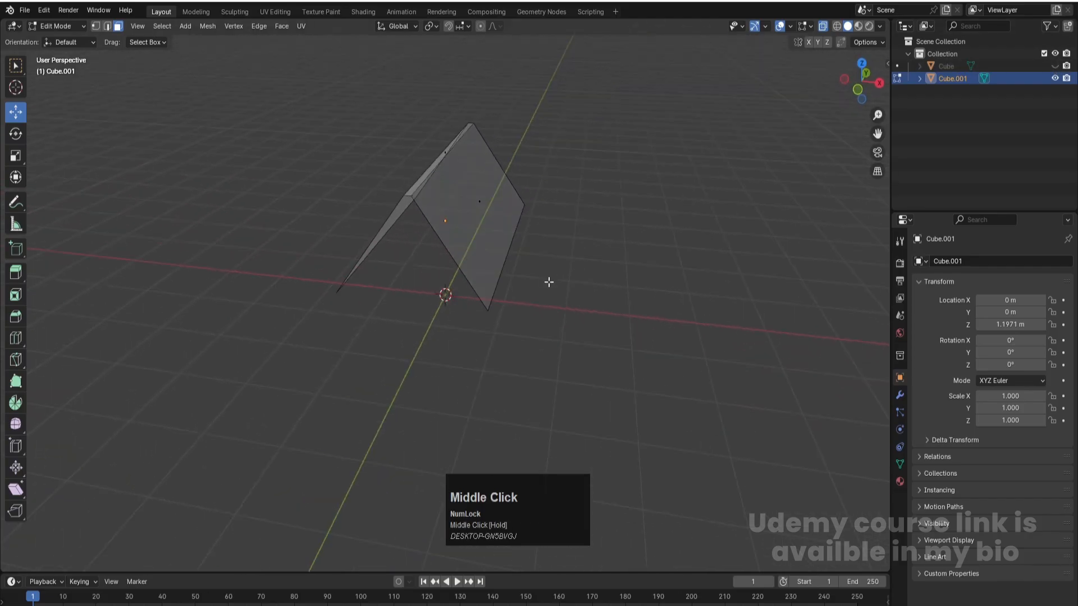
pyautogui.press('a')
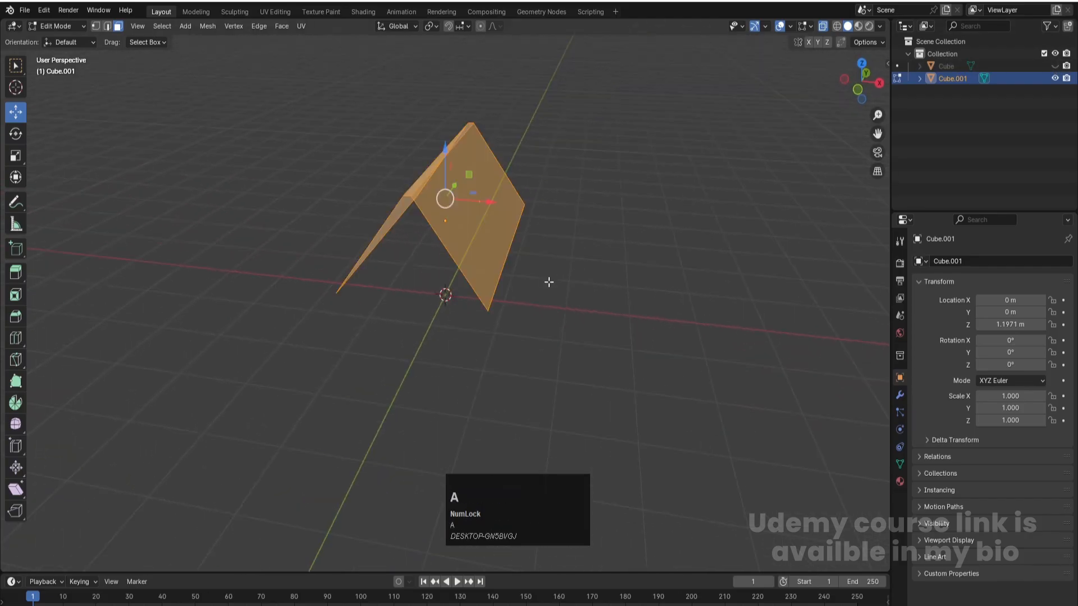
pyautogui.click(16, 273)
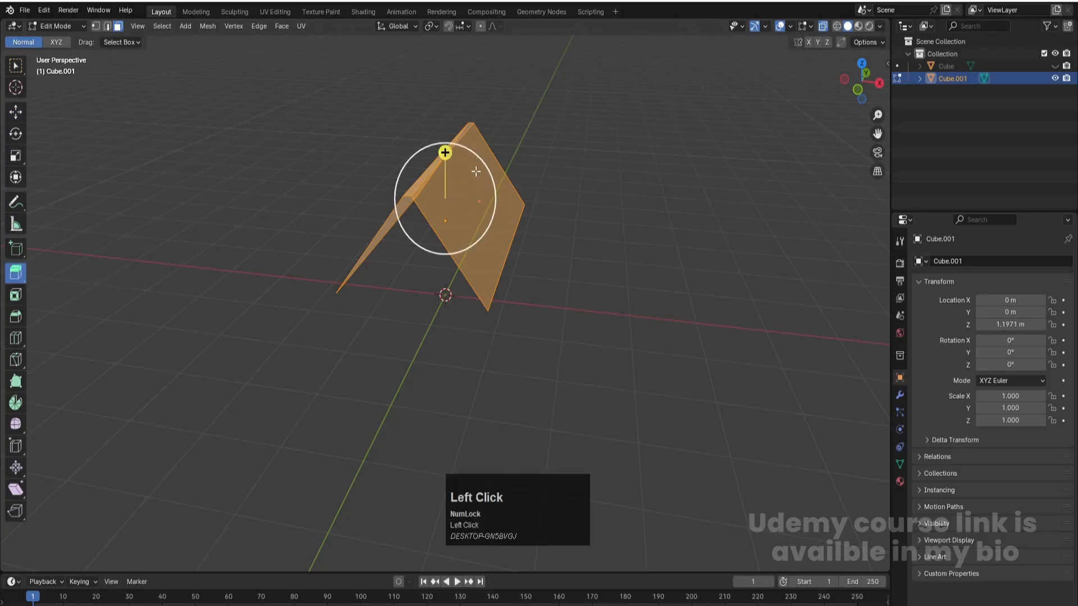
pyautogui.rightClick(474, 171)
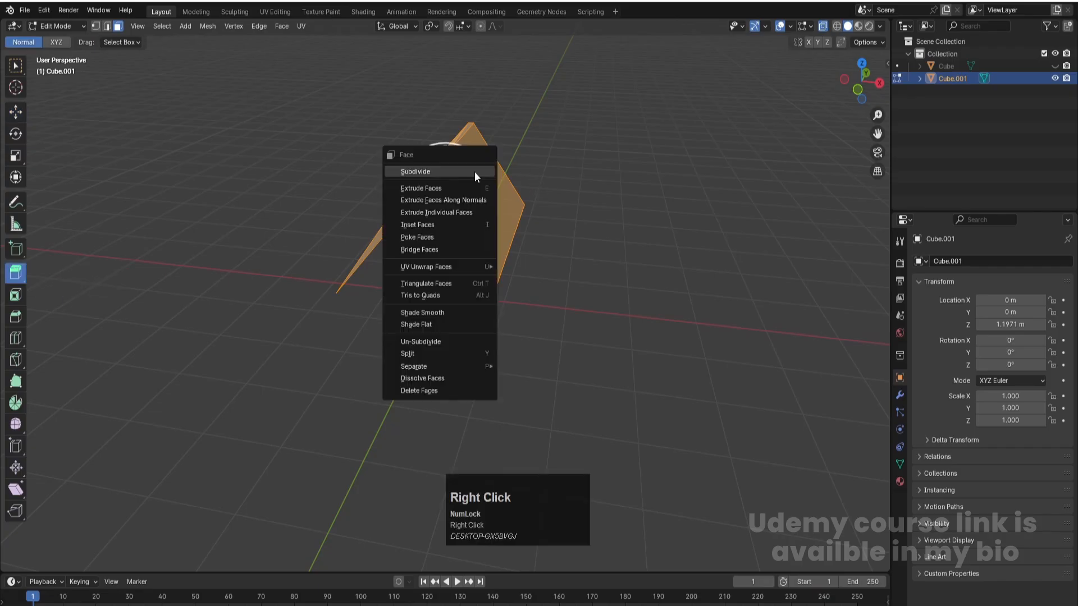
pyautogui.click(429, 200)
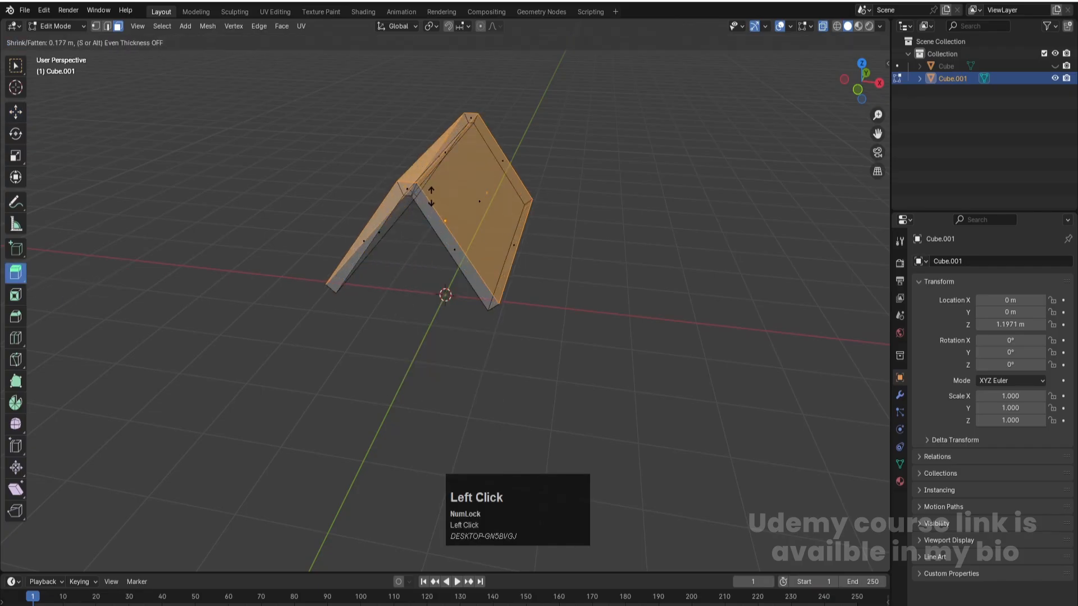
pyautogui.click(445, 109)
# - Return to Object Mode, turn off X-ray and show the plank-walled block again
pyautogui.press('Tab')
pyautogui.moveTo(330, 360); pyautogui.dragTo(335, 328, button='middle')
pyautogui.hotkey('alt', 'z')
pyautogui.click(392, 385)
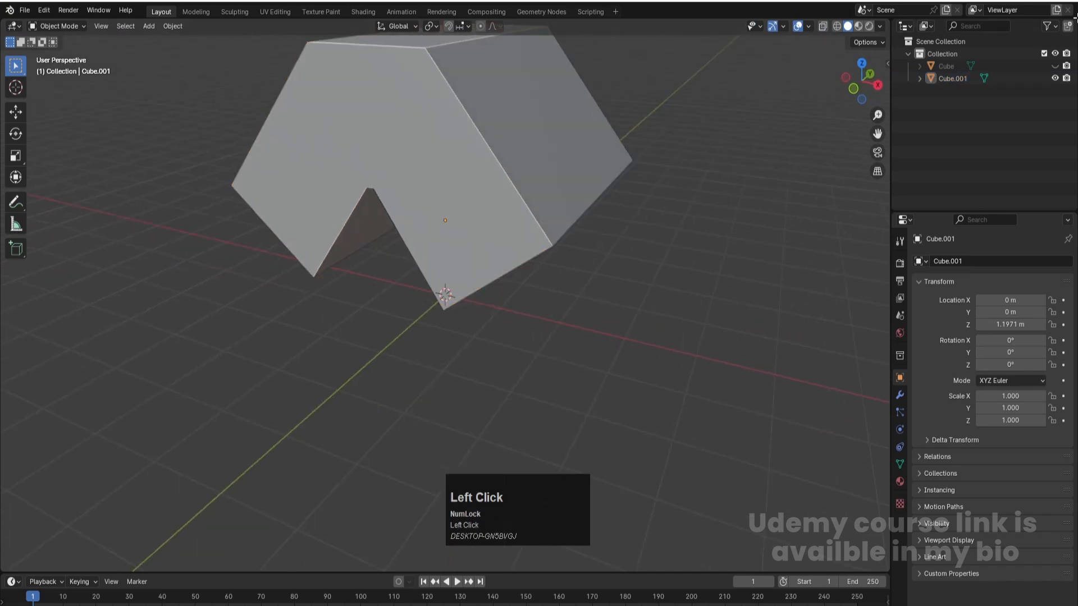
pyautogui.click(1055, 66)
# - Add a Boolean Difference modifier to the plank-walled block with the thick roof, Cube.001, as its object
pyautogui.moveTo(567, 318); pyautogui.dragTo(465, 287, button='middle')
pyautogui.click(464, 286)
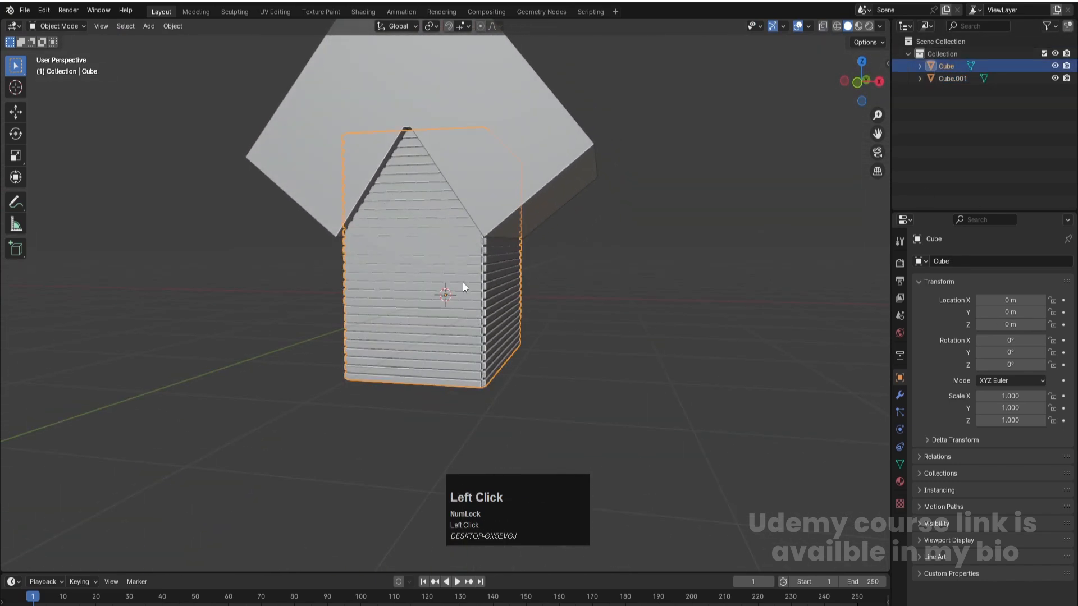
pyautogui.click(899, 394)
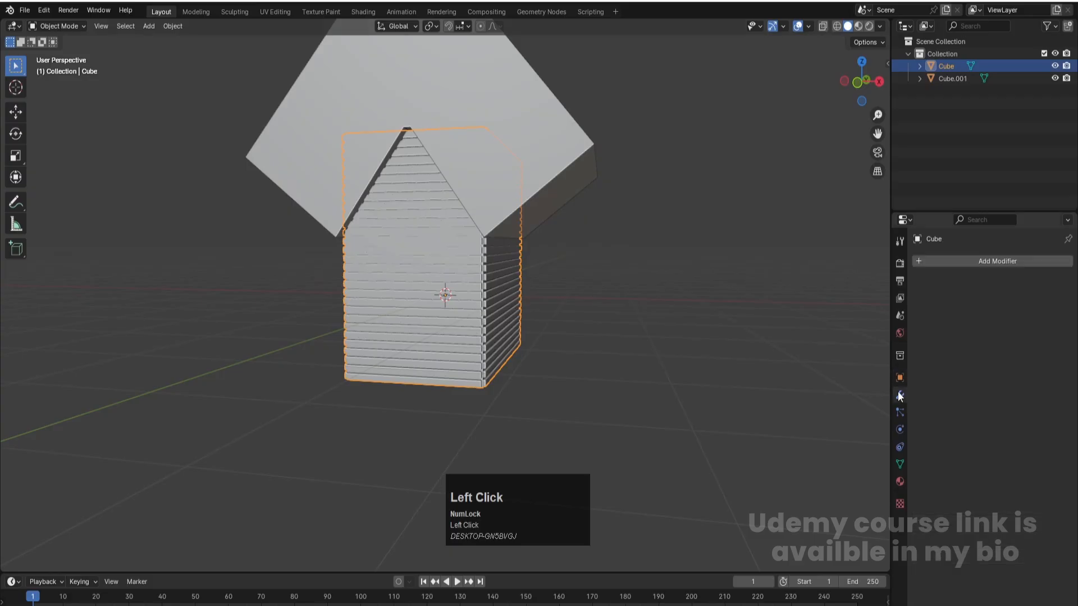
pyautogui.click(982, 264)
pyautogui.moveTo(950, 309)
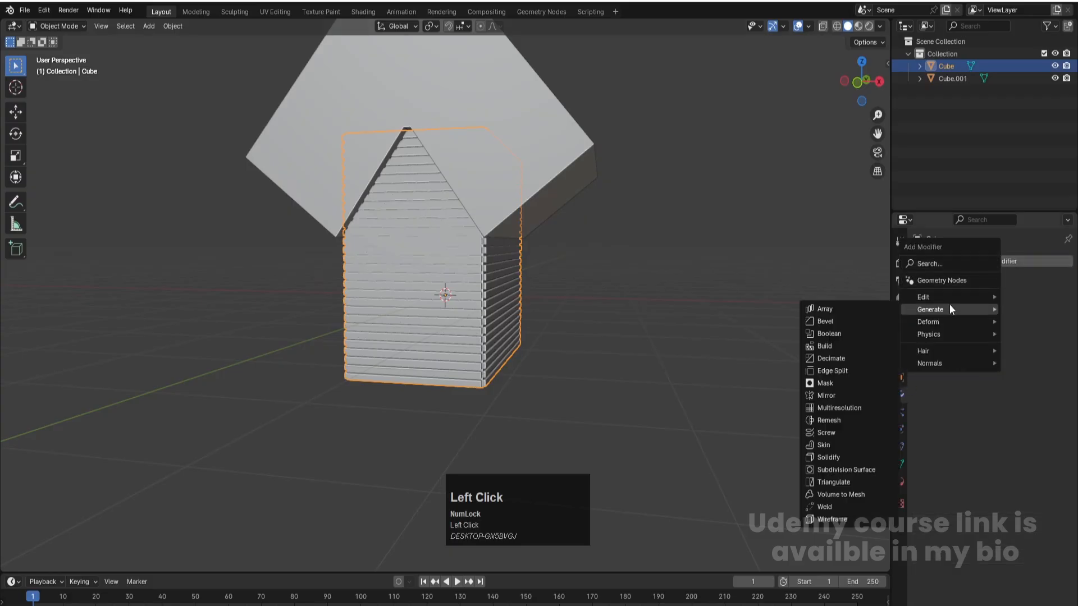
pyautogui.click(834, 334)
pyautogui.click(1051, 331)
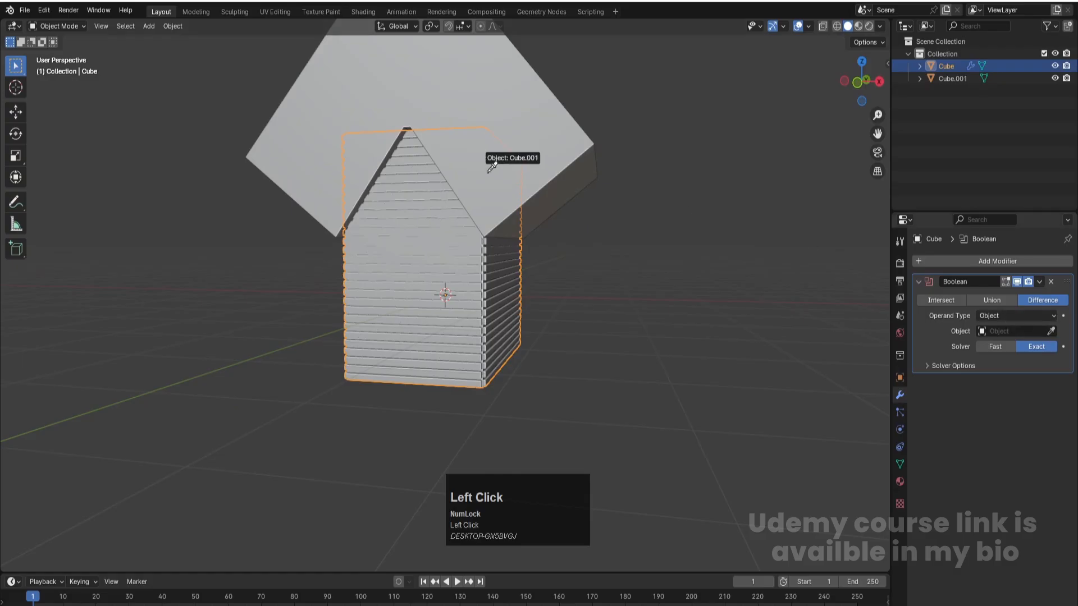
pyautogui.click(538, 130)
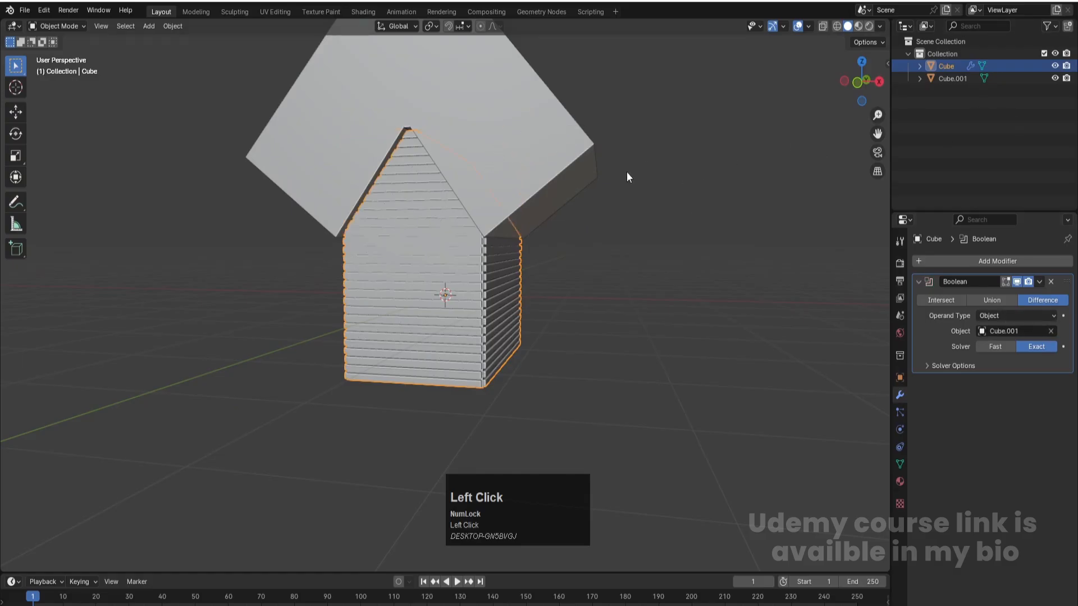
# - Hide the roof object Cube.001 and apply the Boolean modifier on the plank-walled block
pyautogui.click(581, 146)
pyautogui.click(1055, 78)
pyautogui.moveTo(657, 228); pyautogui.dragTo(631, 261, button='middle')
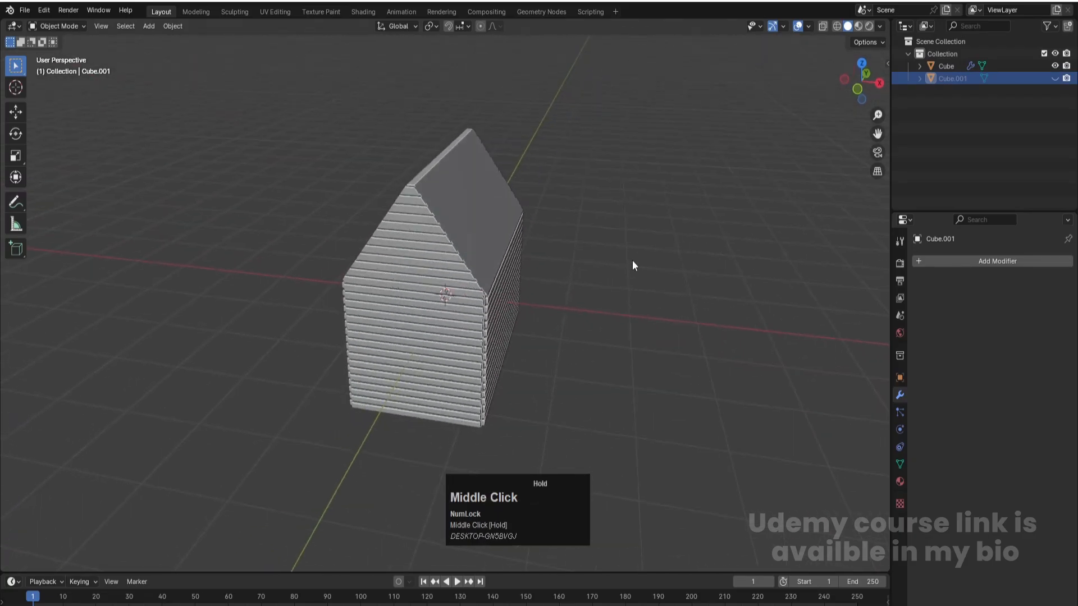
pyautogui.click(632, 227)
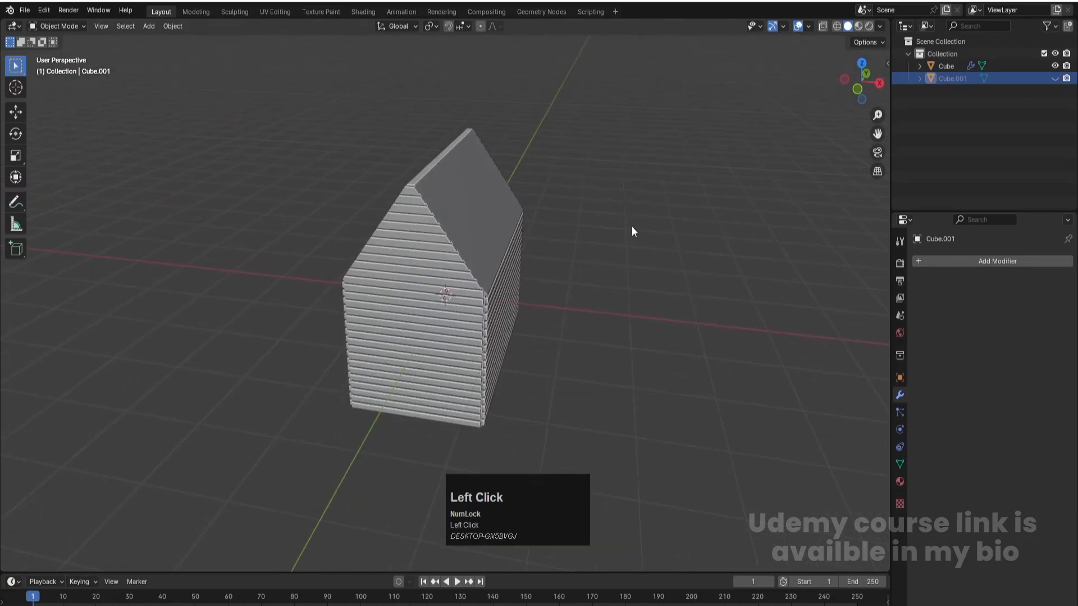
pyautogui.click(500, 212)
pyautogui.click(1039, 281)
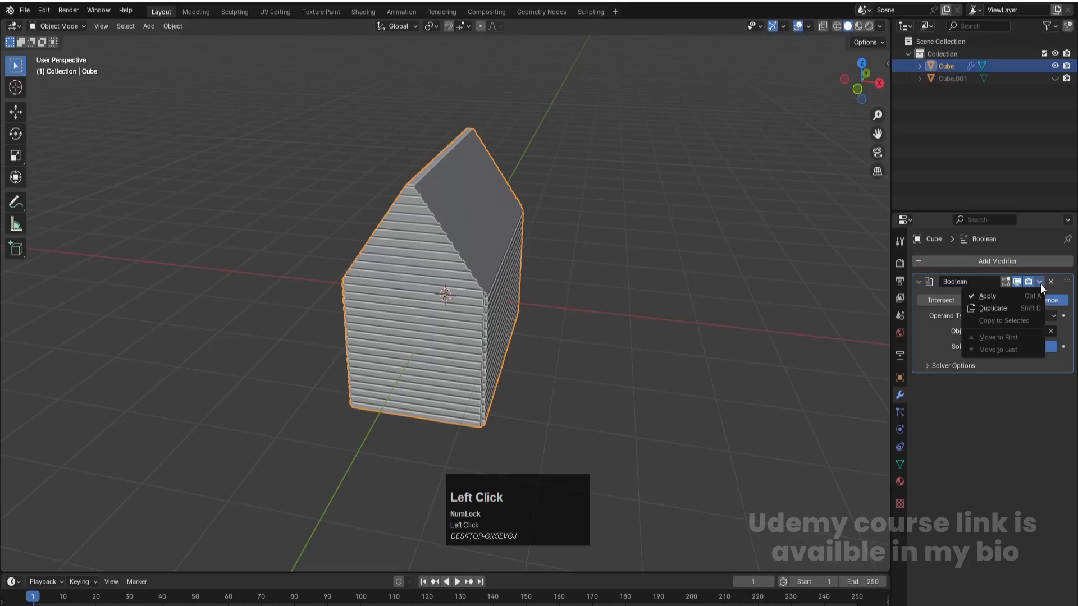
pyautogui.click(1010, 291)
pyautogui.click(713, 332)
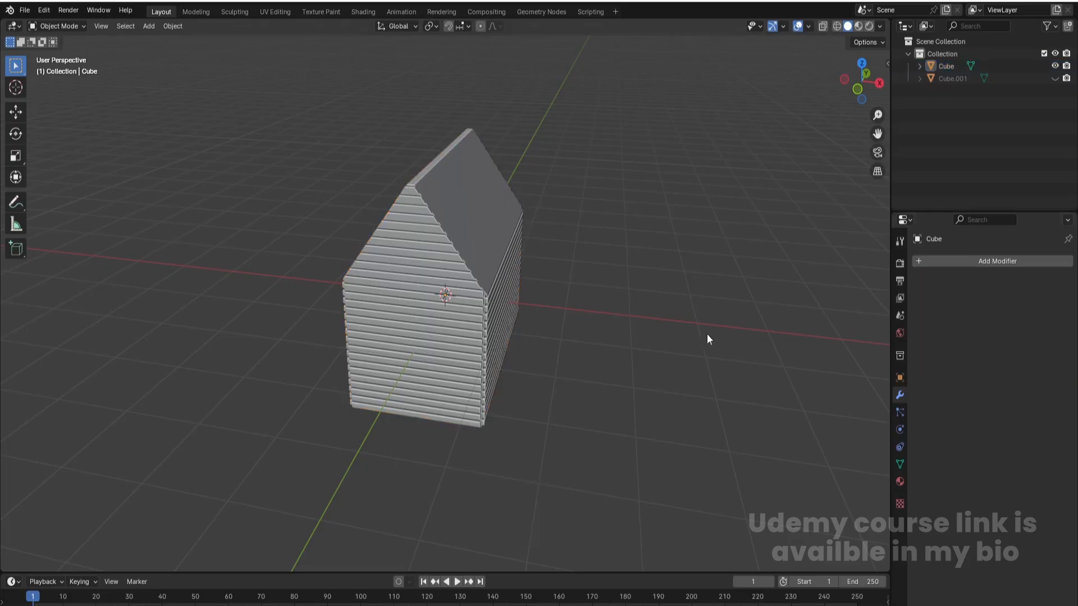
# - Display the gabled house in wireframe shading from the front view
pyautogui.moveTo(508, 373); pyautogui.dragTo(426, 341, button='middle')
pyautogui.click(426, 342)
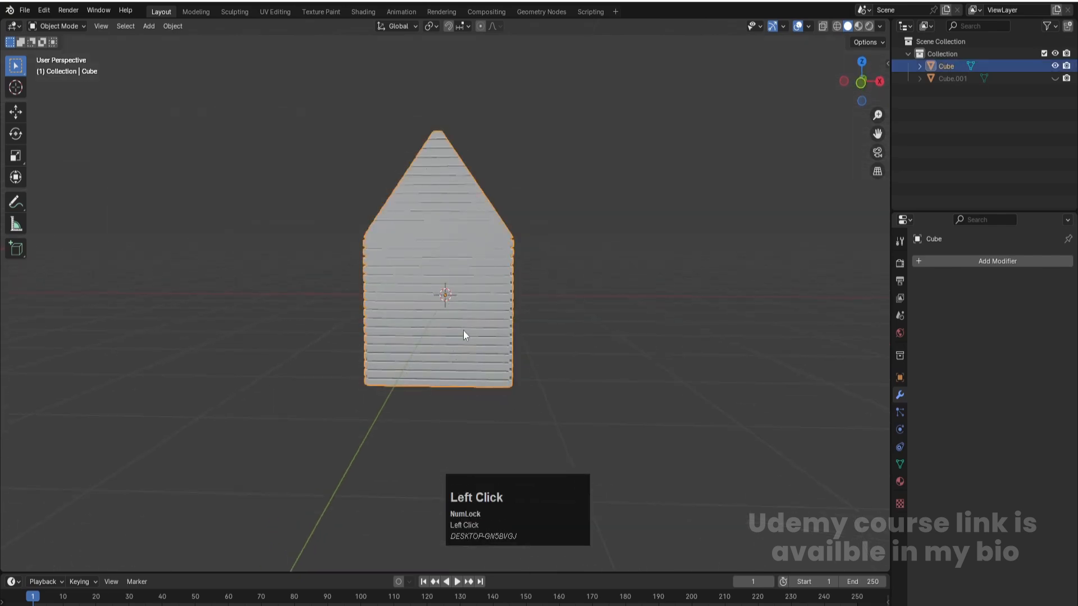
pyautogui.press('Num_Lock')
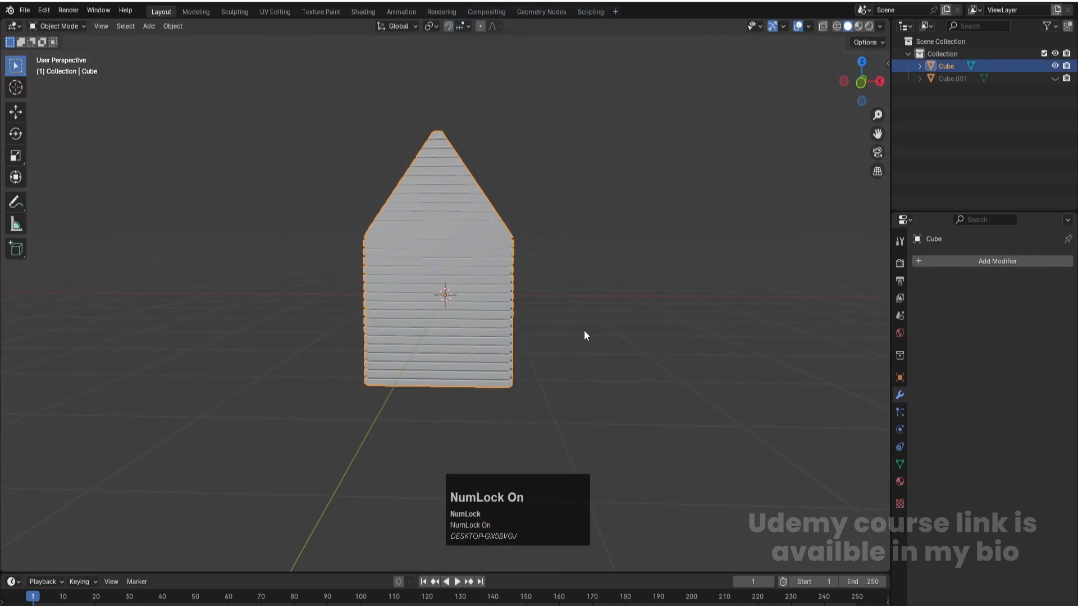
pyautogui.press('KP_1')
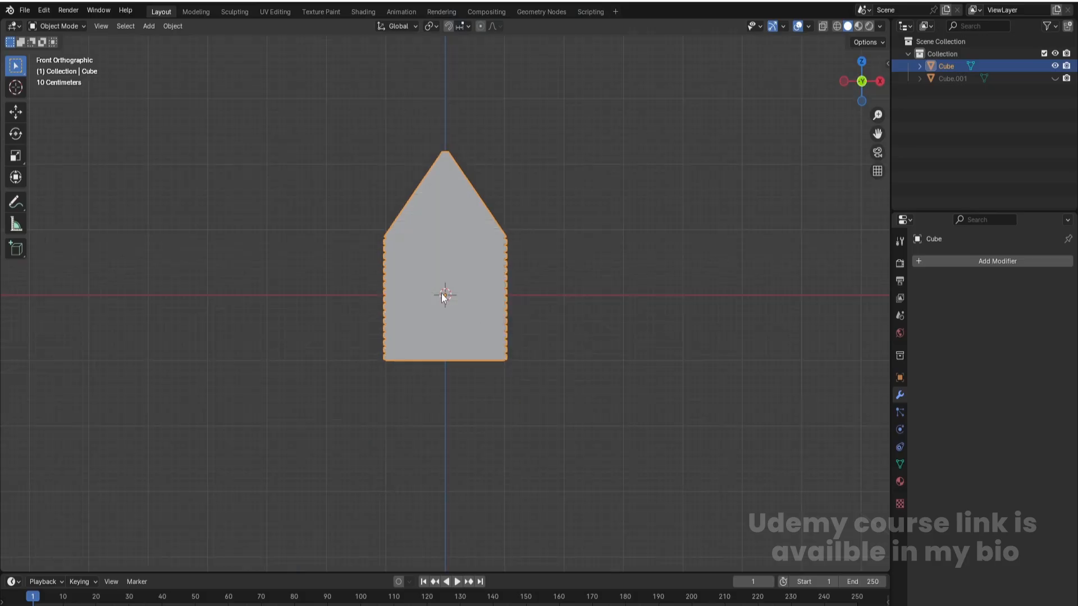
pyautogui.scroll(2, 445, 297)
pyautogui.hotkey('alt', 'z')
pyautogui.hotkey('alt', 'z')
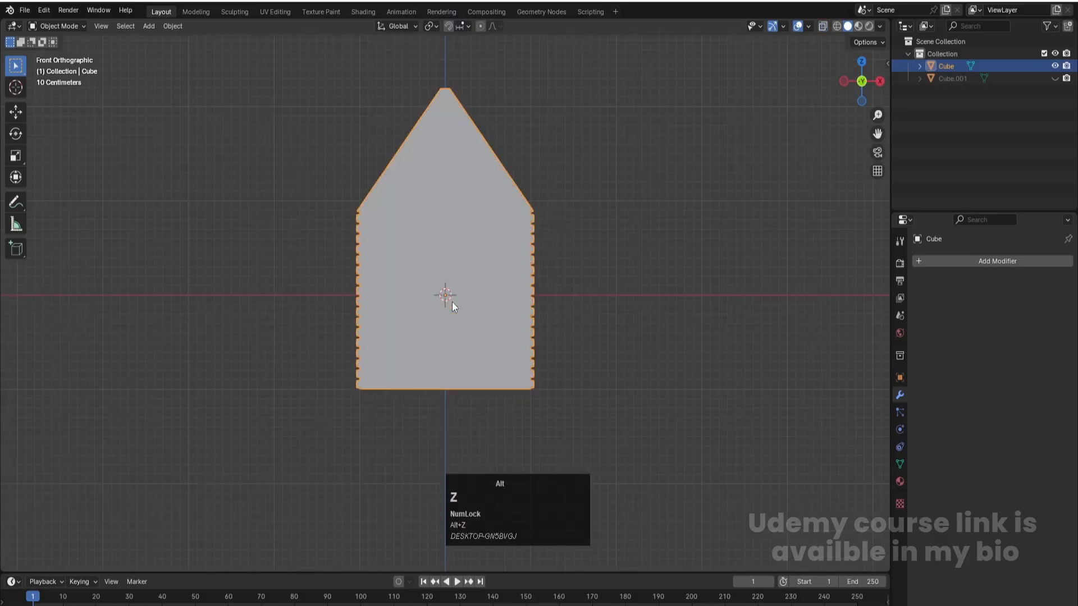
pyautogui.press('z')
pyautogui.click(554, 304)
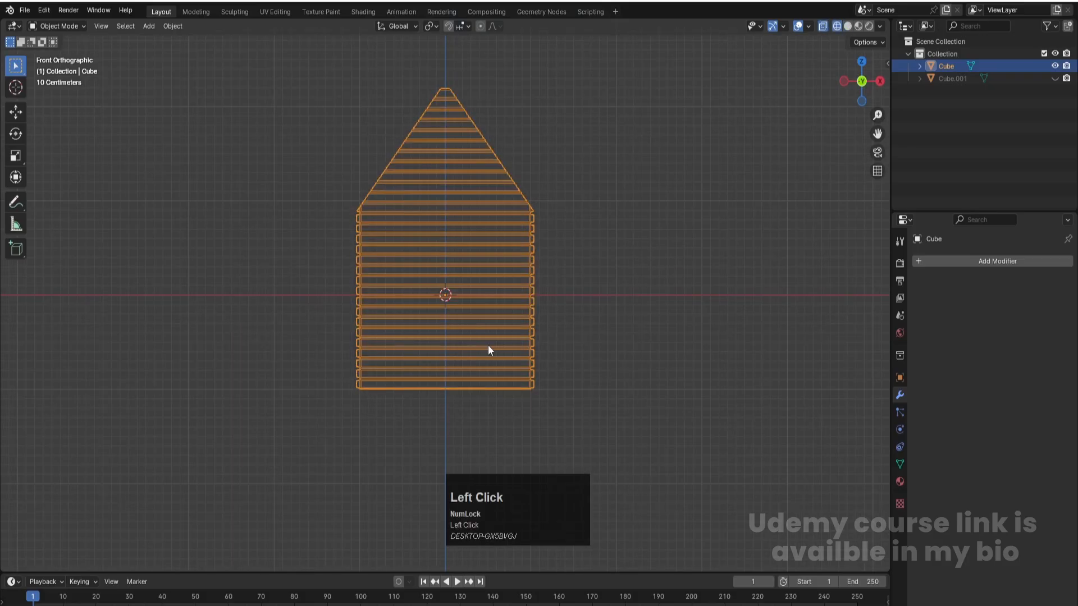
# - Add a 2 m cube at the origin and scale it uniformly to about 0.566
pyautogui.click(714, 279)
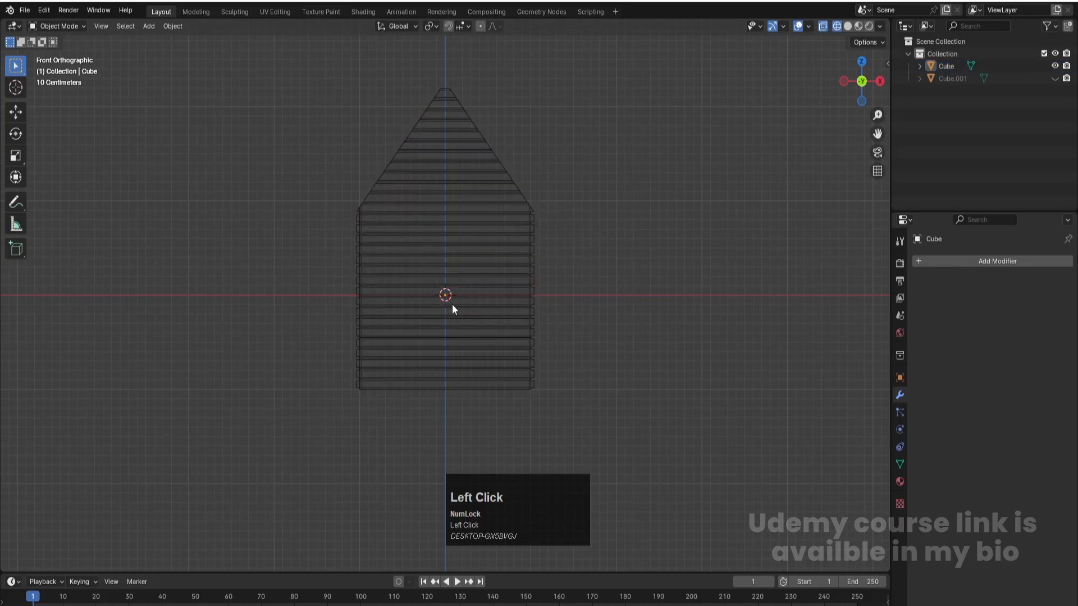
pyautogui.hotkey('shift', 'a')
pyautogui.moveTo(453, 306)
pyautogui.click(502, 313)
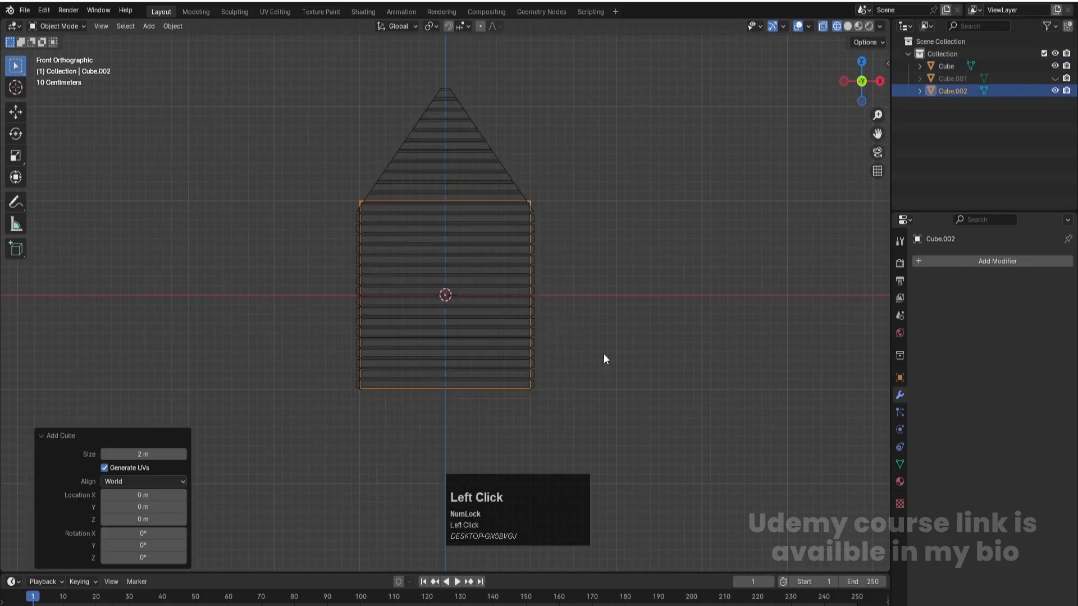
pyautogui.press('s')
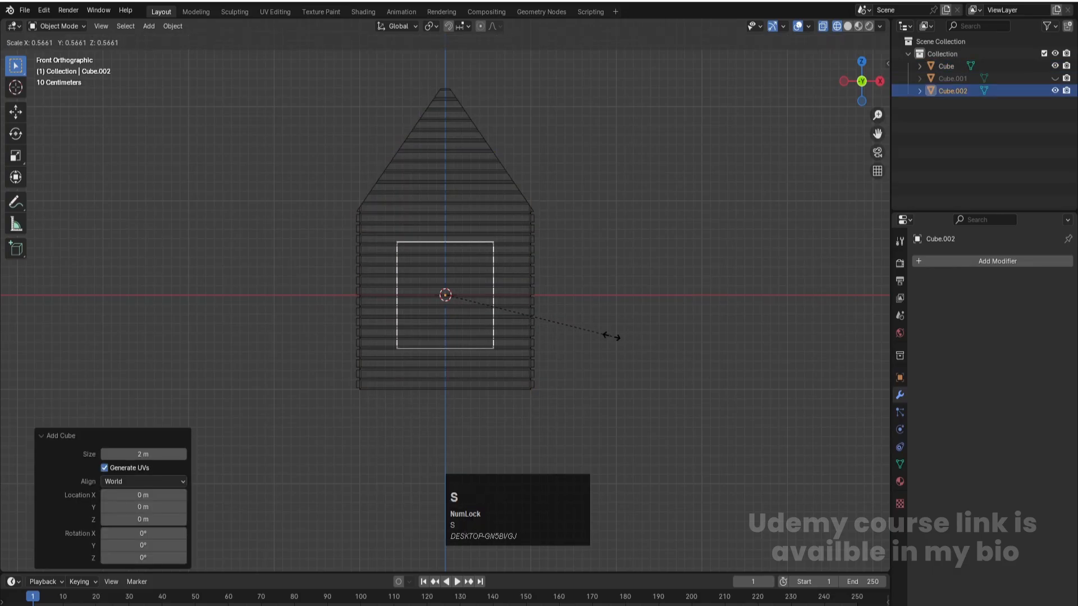
pyautogui.click(612, 336)
# - Flatten the new cube into a thin panel by scaling it to 0.1 along Y in top view
pyautogui.press('KP_7')
pyautogui.scroll(-1, 613, 339)
pyautogui.press('s')
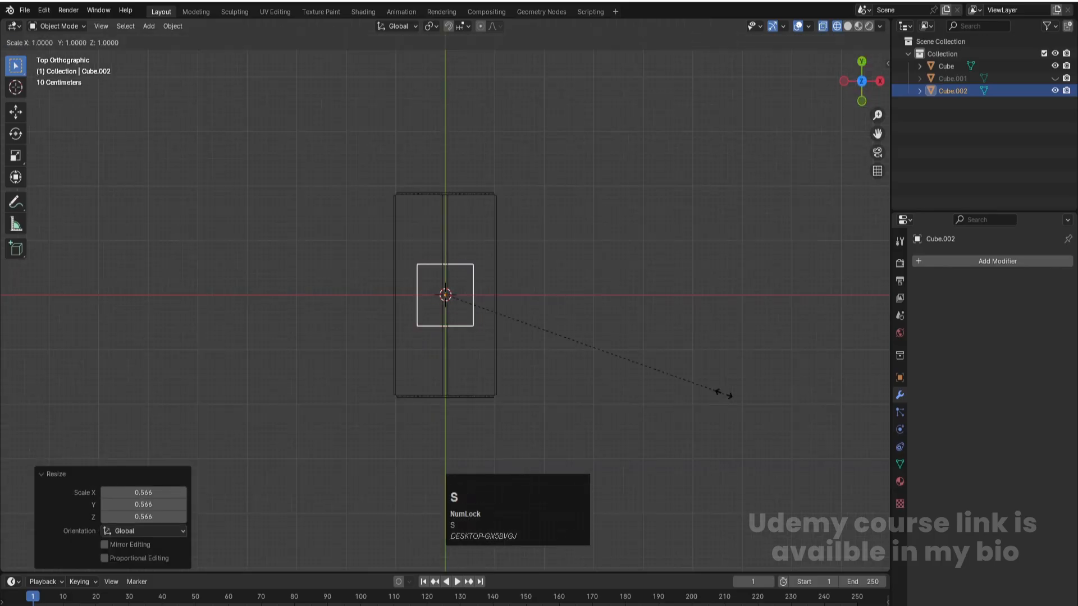
pyautogui.press('y')
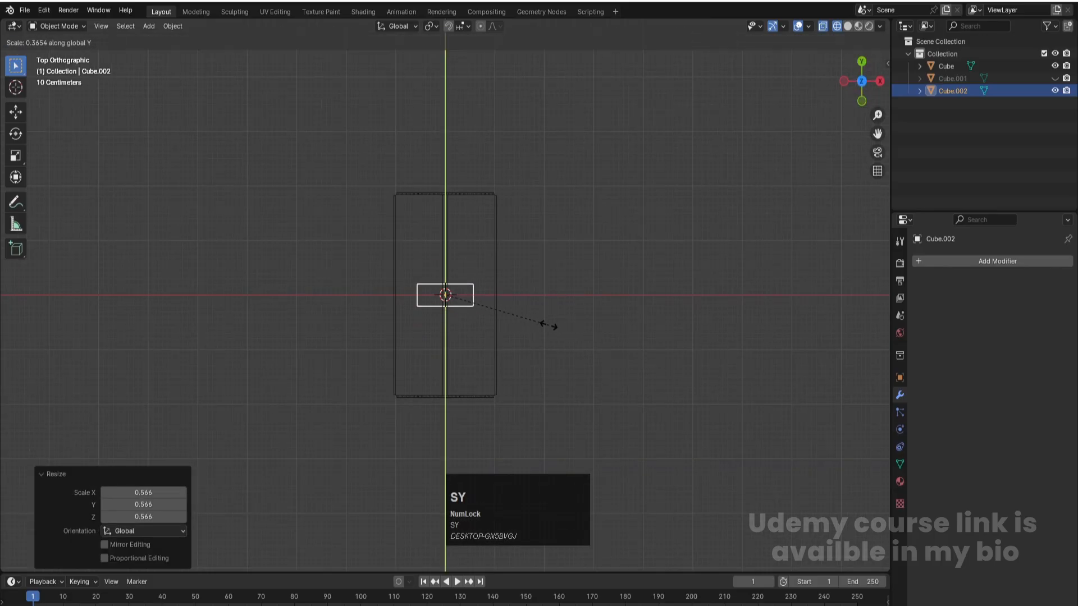
pyautogui.click(474, 301)
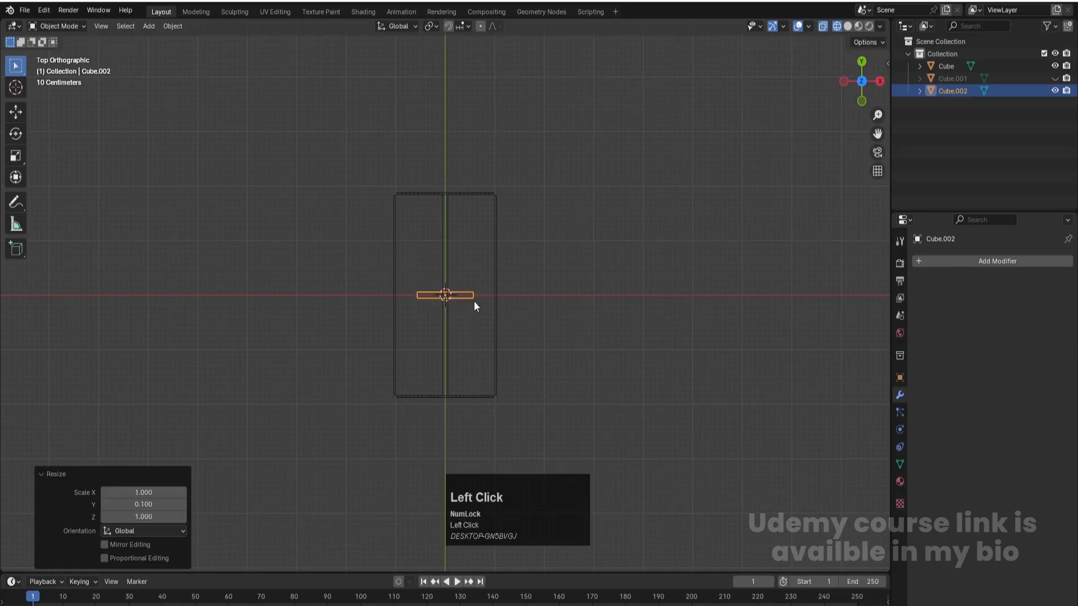
# - Move the panel about -2.064 m along Y, just outside the front gable wall, and return to solid shading with X-ray off
pyautogui.press('g')
pyautogui.press('y')
pyautogui.click(470, 413)
pyautogui.moveTo(559, 424); pyautogui.dragTo(524, 310, button='middle')
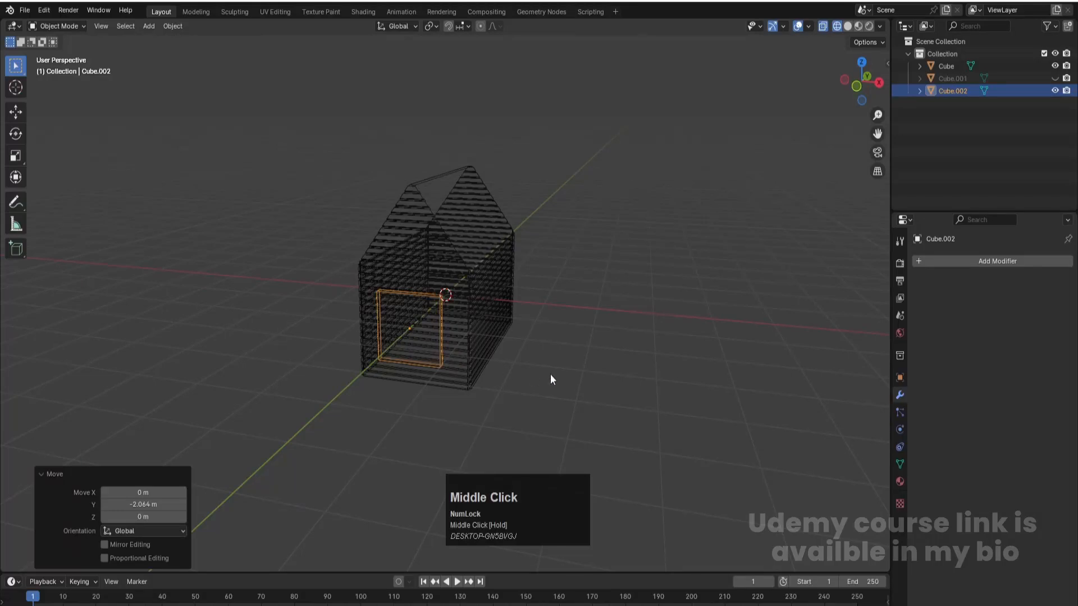
pyautogui.hotkey('alt', 'z')
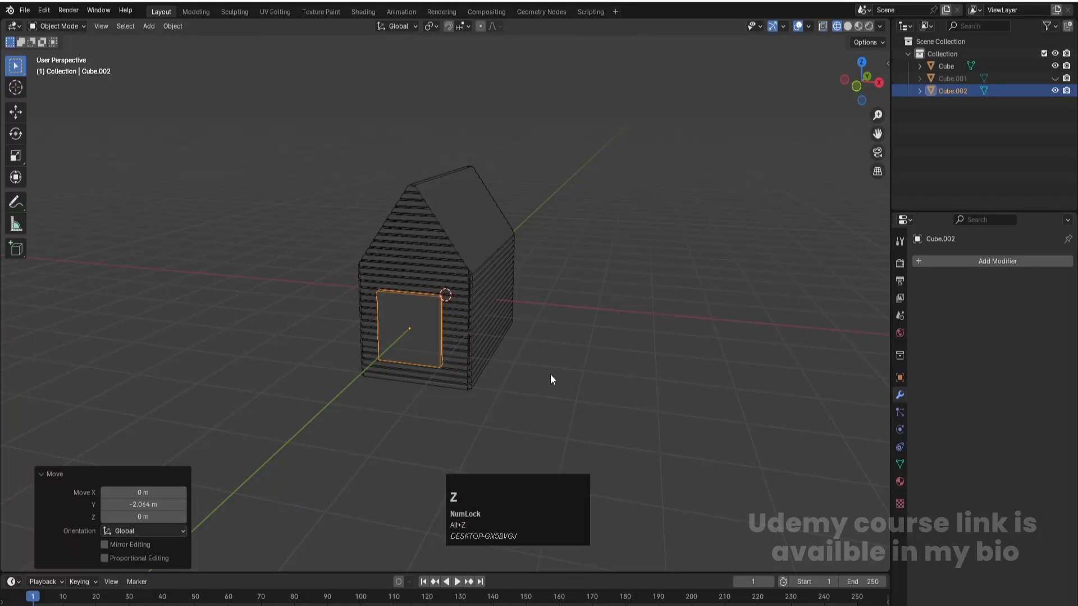
pyautogui.press('z')
pyautogui.click(636, 359)
pyautogui.moveTo(517, 363); pyautogui.dragTo(478, 395, button='middle')
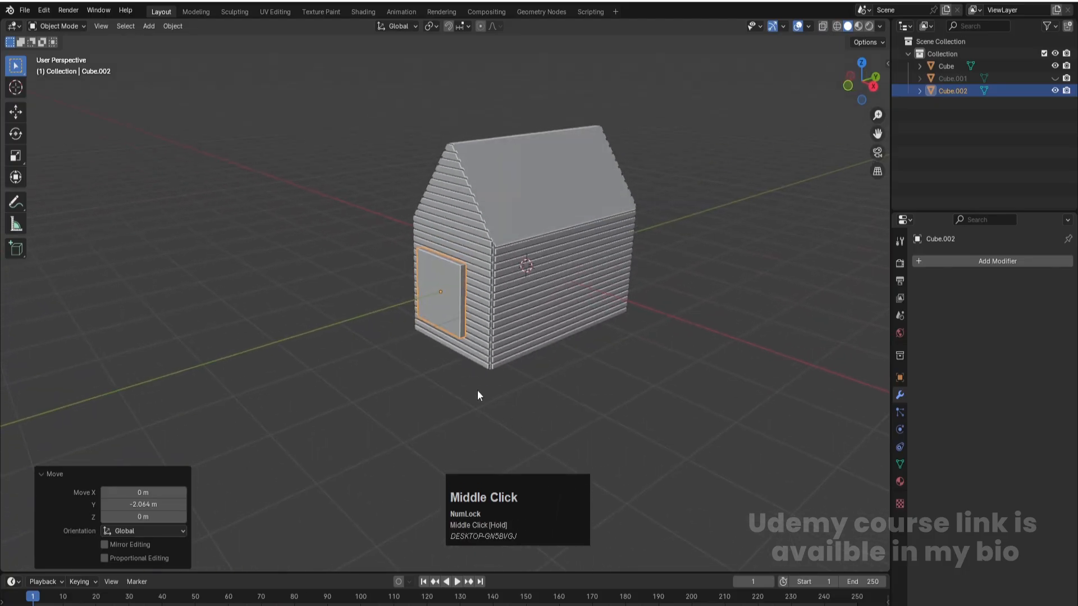
# - Move the panel about 0.127 m along Y in right view so it sits against the front wall
pyautogui.click(453, 321)
pyautogui.press('KP_3')
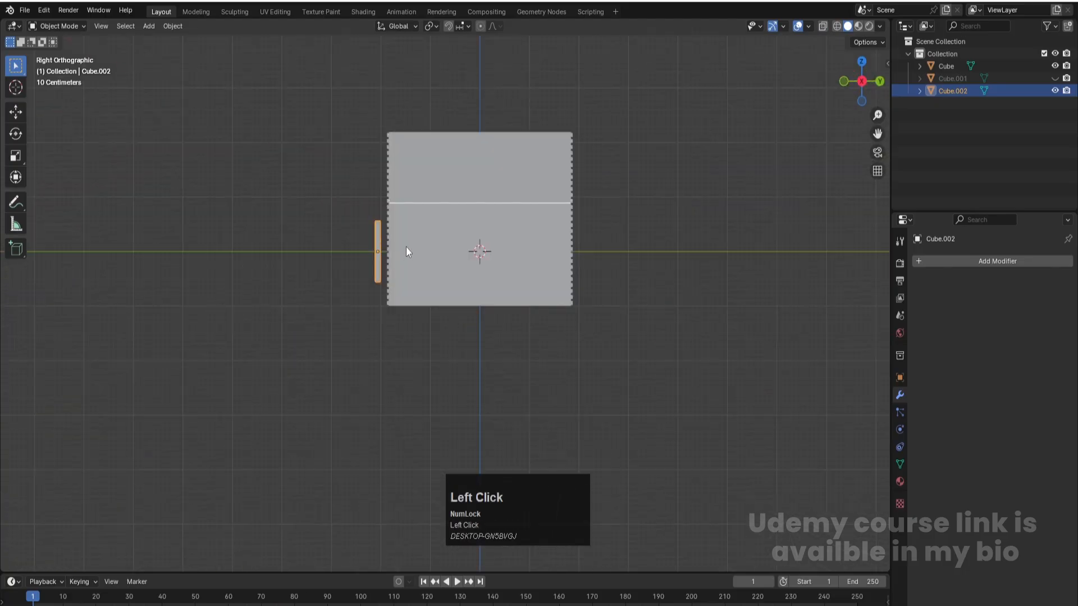
pyautogui.scroll(2, 351, 228)
pyautogui.scroll(2, 345, 201)
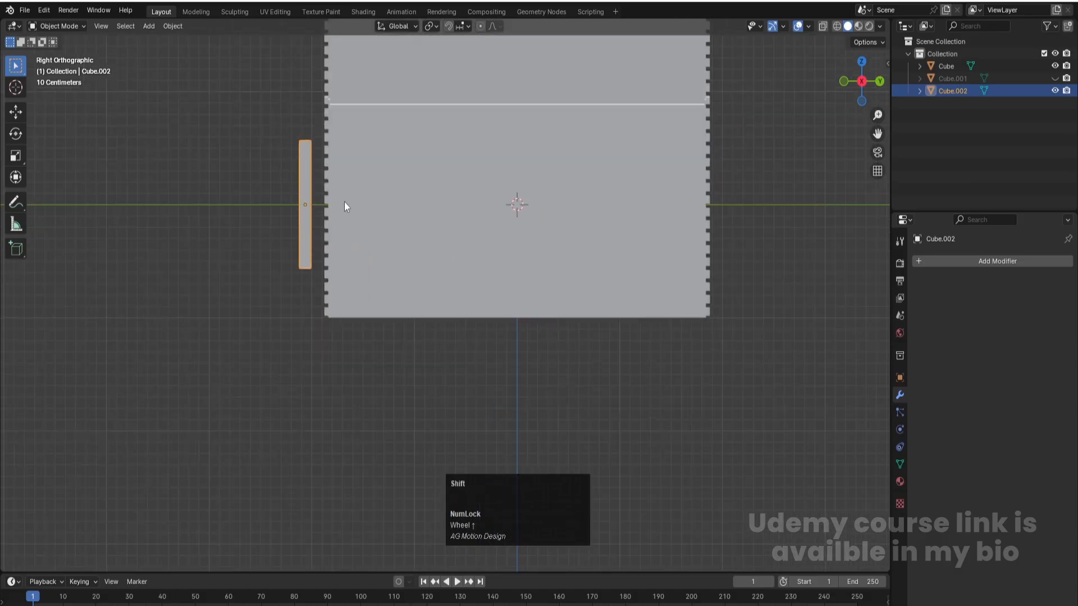
pyautogui.keyDown('shift'); pyautogui.moveTo(345, 201); pyautogui.dragTo(499, 346, button='middle'); pyautogui.keyUp('shift')
pyautogui.scroll(4, 460, 304)
pyautogui.click(467, 314)
pyautogui.press('g')
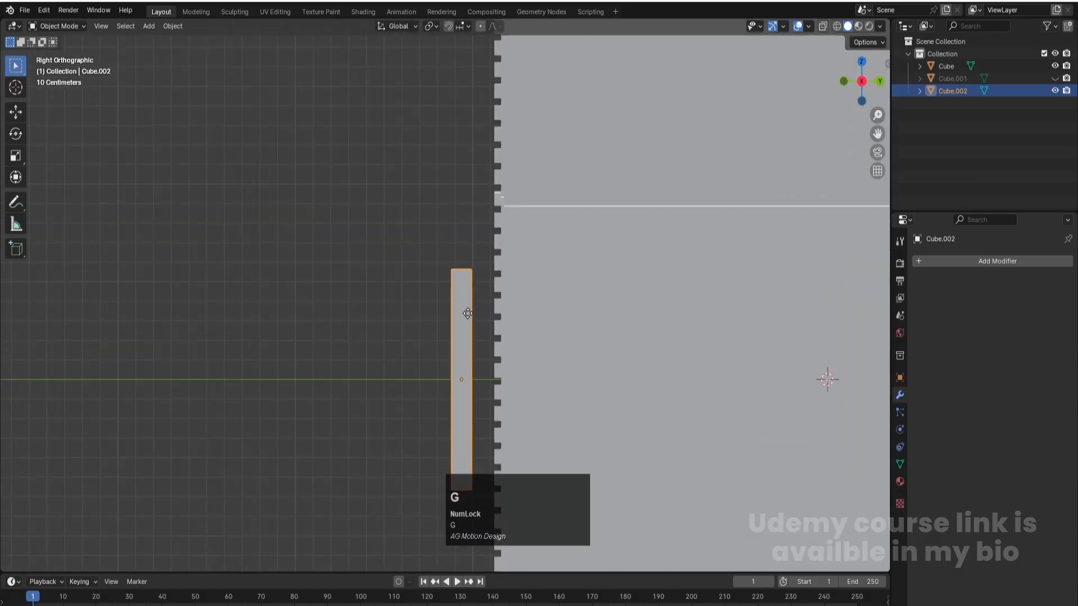
pyautogui.press('y')
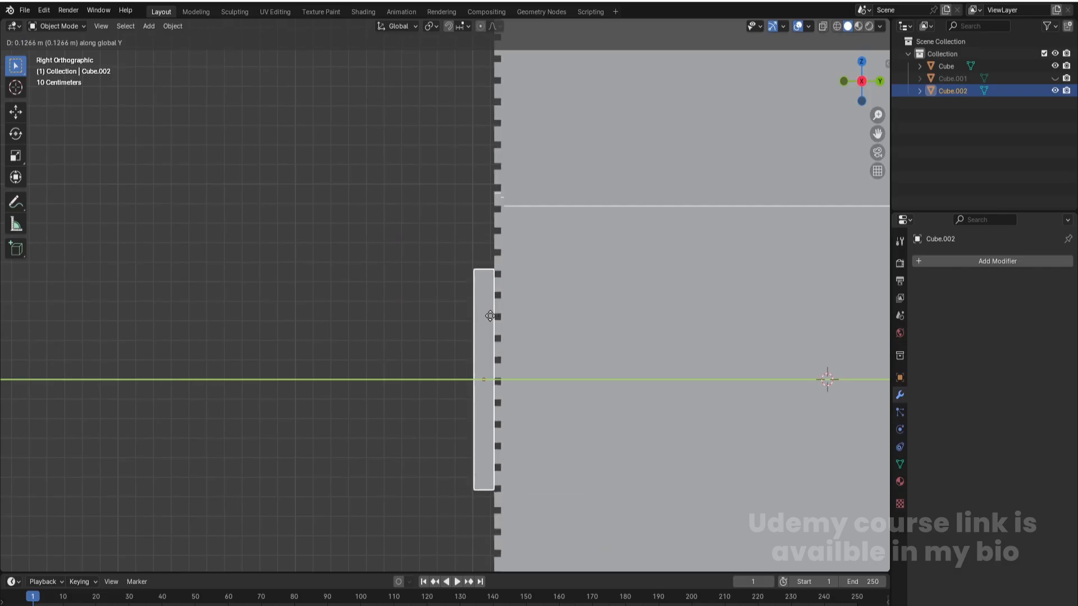
pyautogui.click(491, 316)
# - Apply the scale of the front wall panel
pyautogui.moveTo(322, 353); pyautogui.dragTo(405, 366, button='middle')
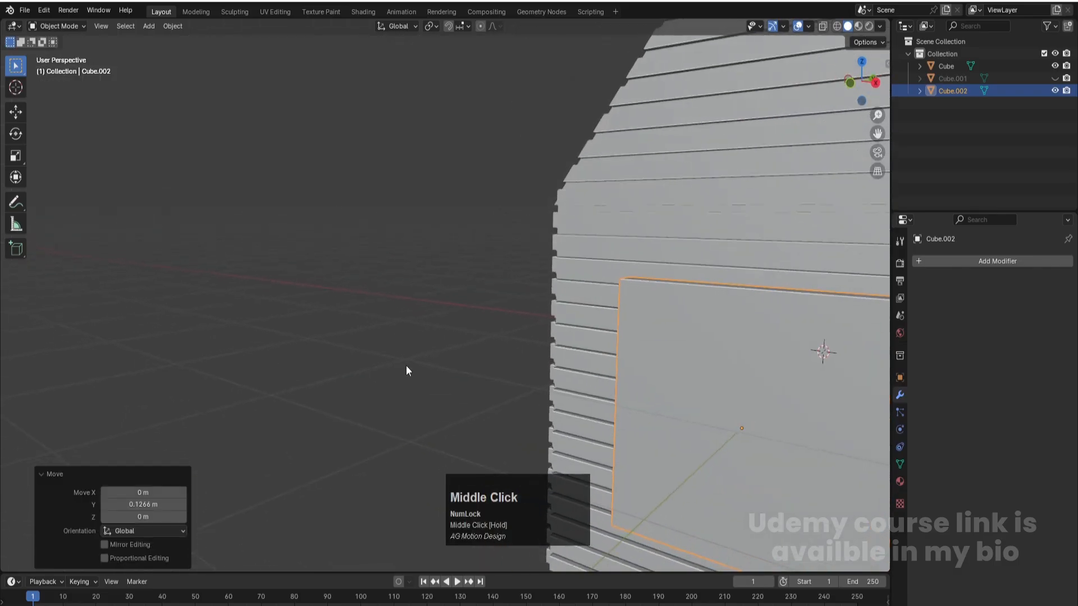
pyautogui.scroll(-4, 541, 346)
pyautogui.hotkey('ctrl', 'a')
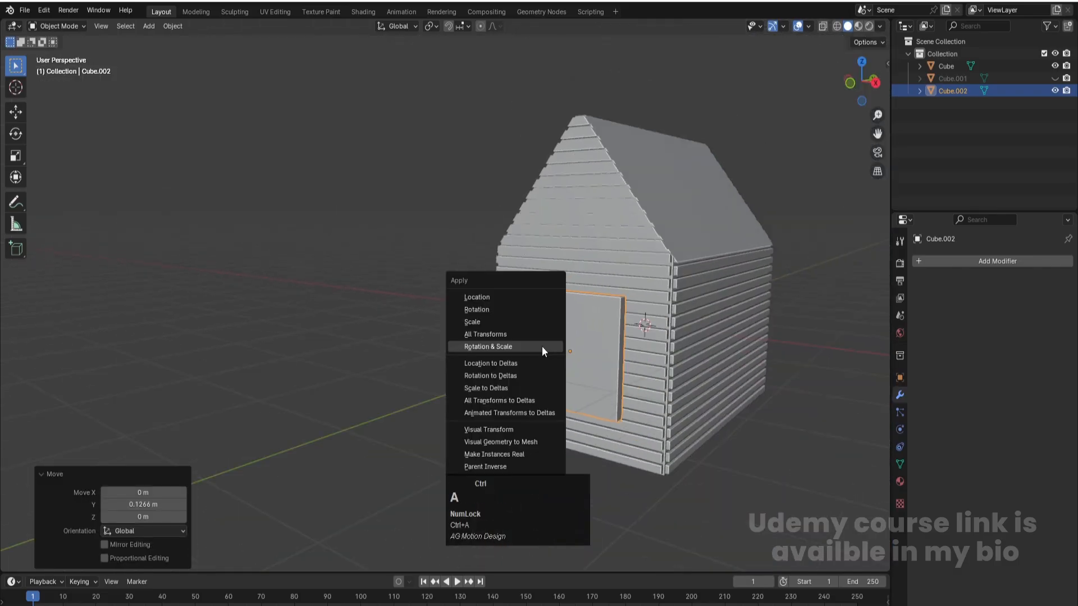
pyautogui.click(491, 324)
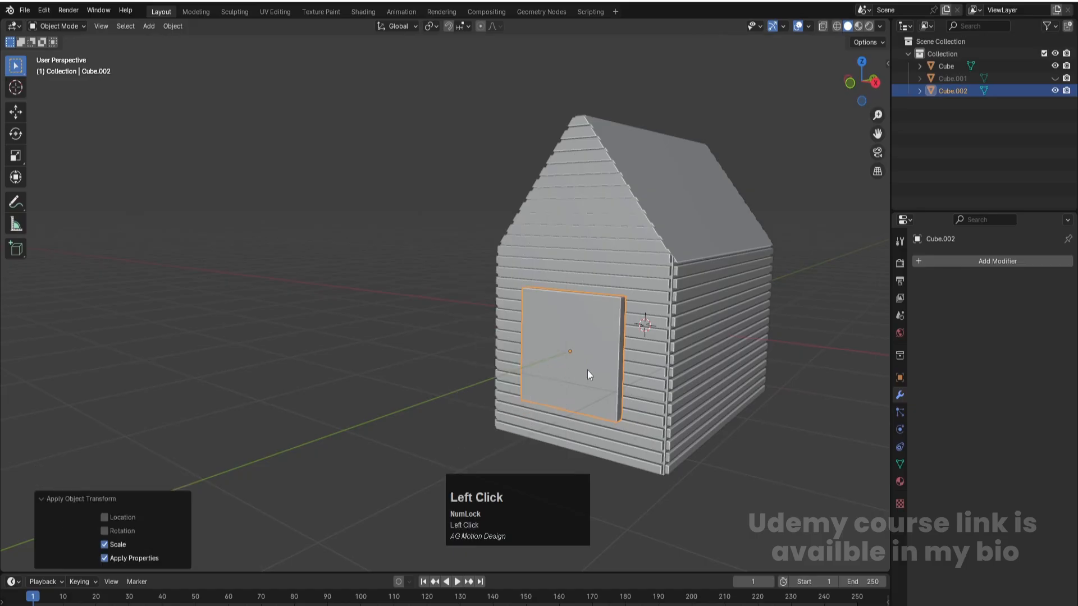
# - Inset the panel's front face by about 0.073 m in Edit Mode
pyautogui.press('Tab')
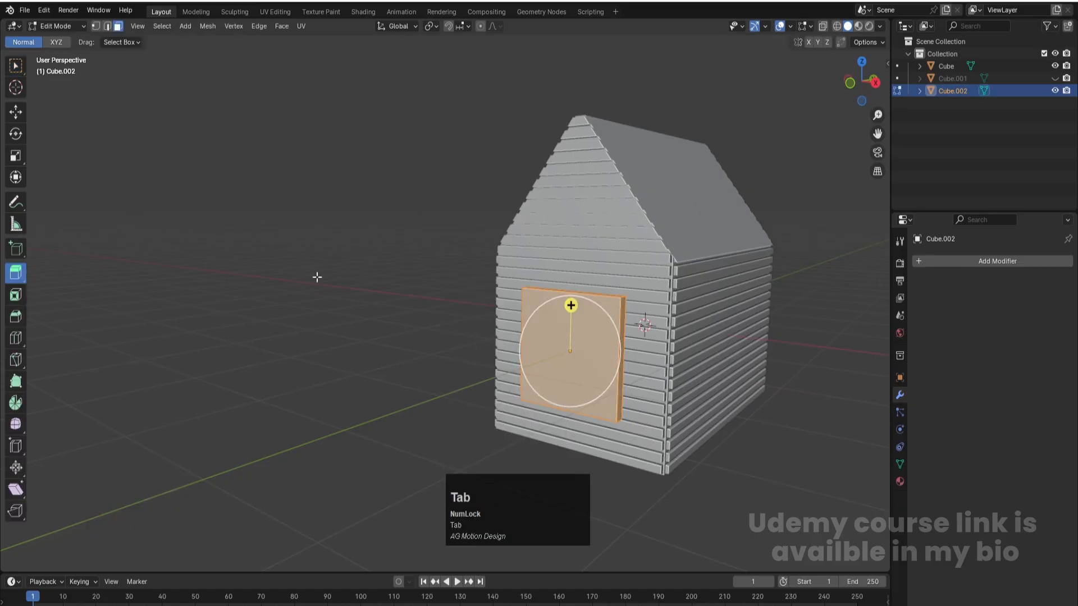
pyautogui.click(15, 112)
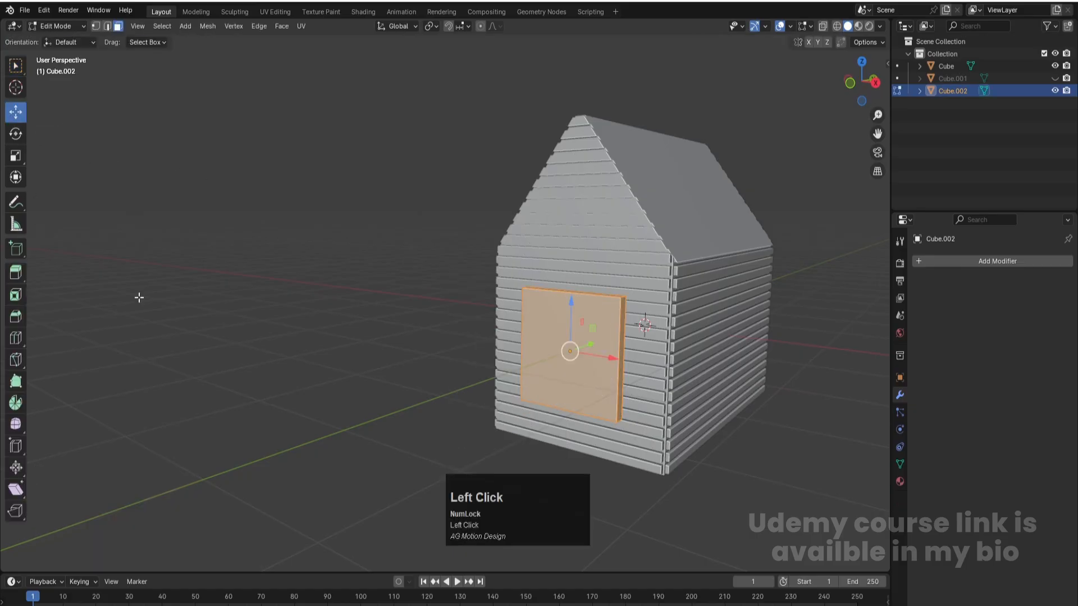
pyautogui.click(564, 379)
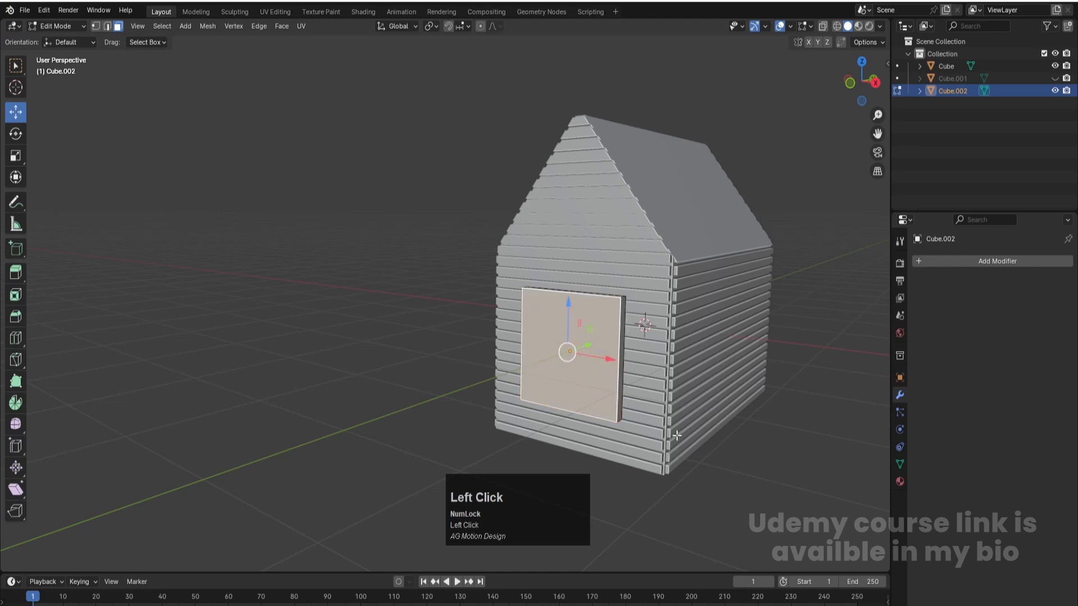
pyautogui.press('i')
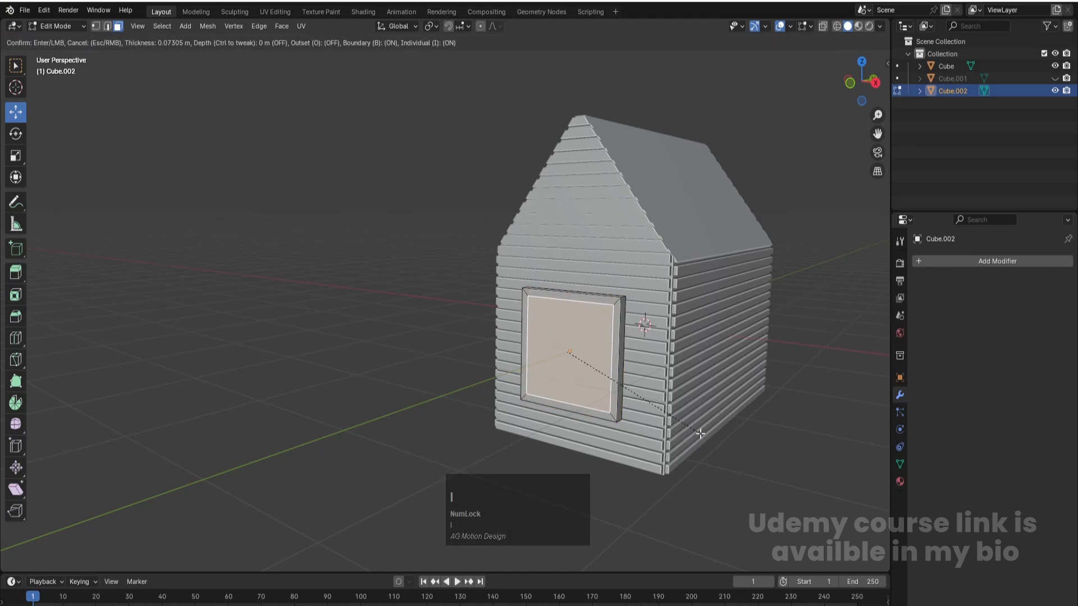
pyautogui.click(700, 434)
# - Extrude the inset face about 0.084 m inward to form a recessed window frame, then return to Object Mode with nothing selected
pyautogui.keyDown('shift'); pyautogui.moveTo(651, 379); pyautogui.dragTo(529, 301, button='middle'); pyautogui.keyUp('shift')
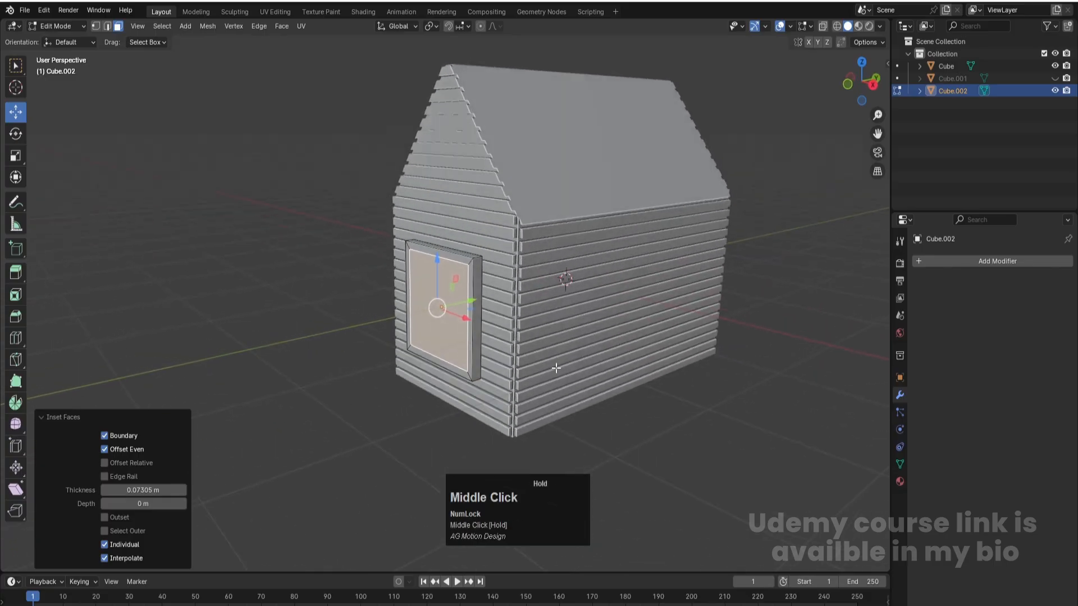
pyautogui.scroll(3, 504, 295)
pyautogui.press('e')
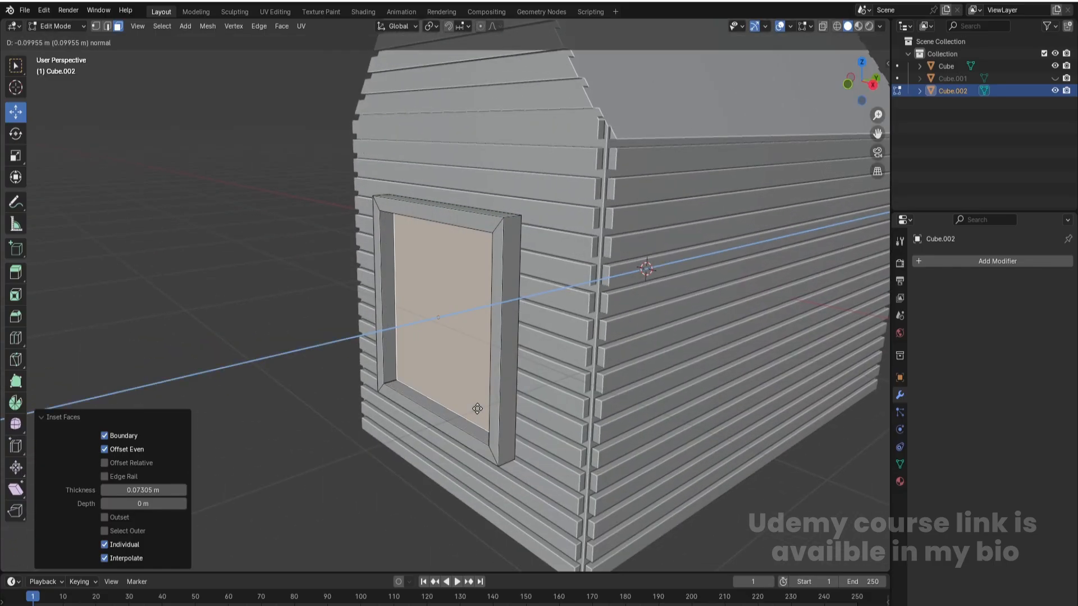
pyautogui.click(475, 409)
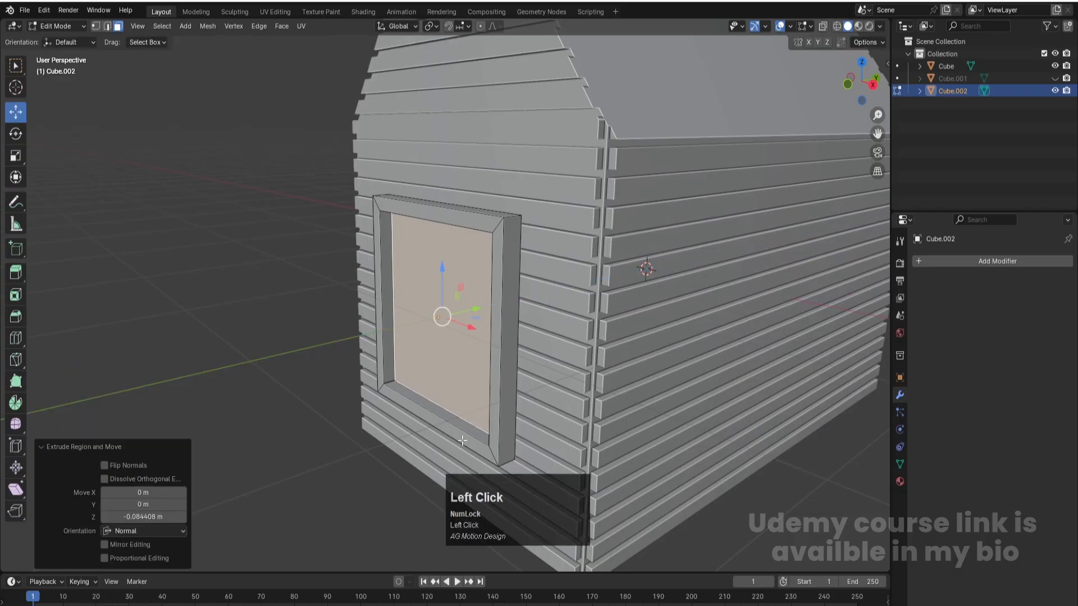
pyautogui.scroll(-3, 413, 420)
pyautogui.press('Tab')
pyautogui.click(336, 415)
# - Show the house in wireframe from the front view and add a 2 m cube at the origin
pyautogui.moveTo(393, 342); pyautogui.dragTo(463, 359, button='middle')
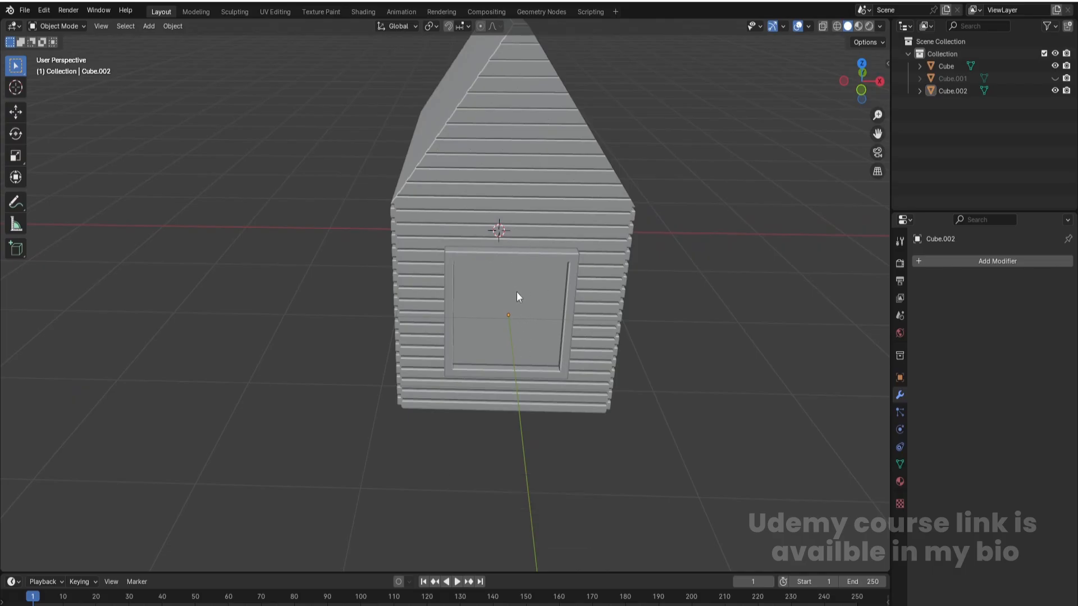
pyautogui.moveTo(584, 288)
pyautogui.mouseDown(button='middle')
pyautogui.moveTo(577, 272)
pyautogui.moveTo(557, 315)
pyautogui.mouseUp(button='middle')
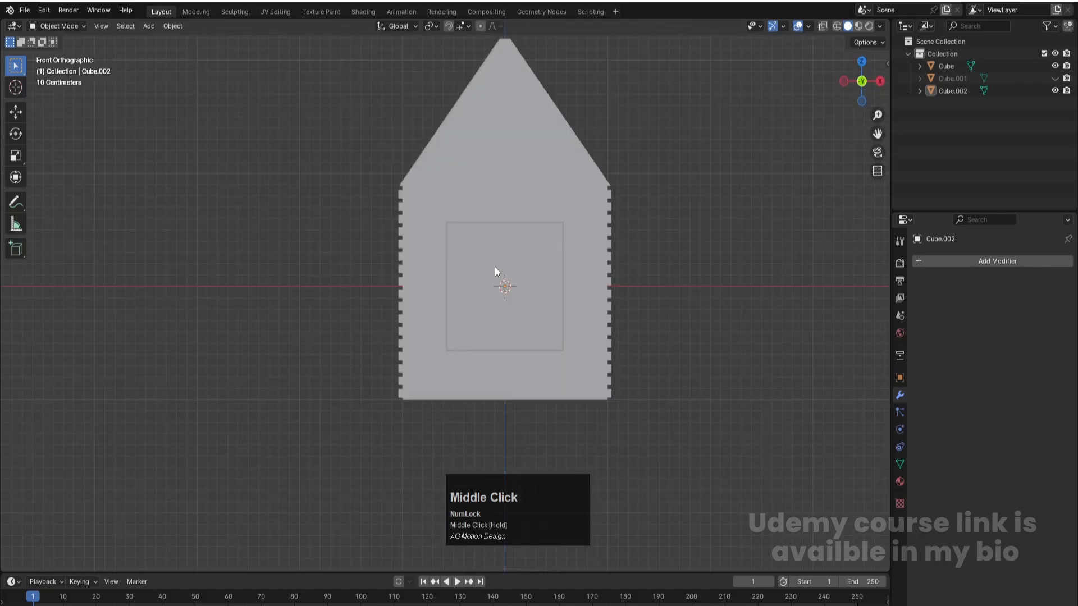
pyautogui.scroll(2, 531, 277)
pyautogui.press('z')
pyautogui.click(517, 287)
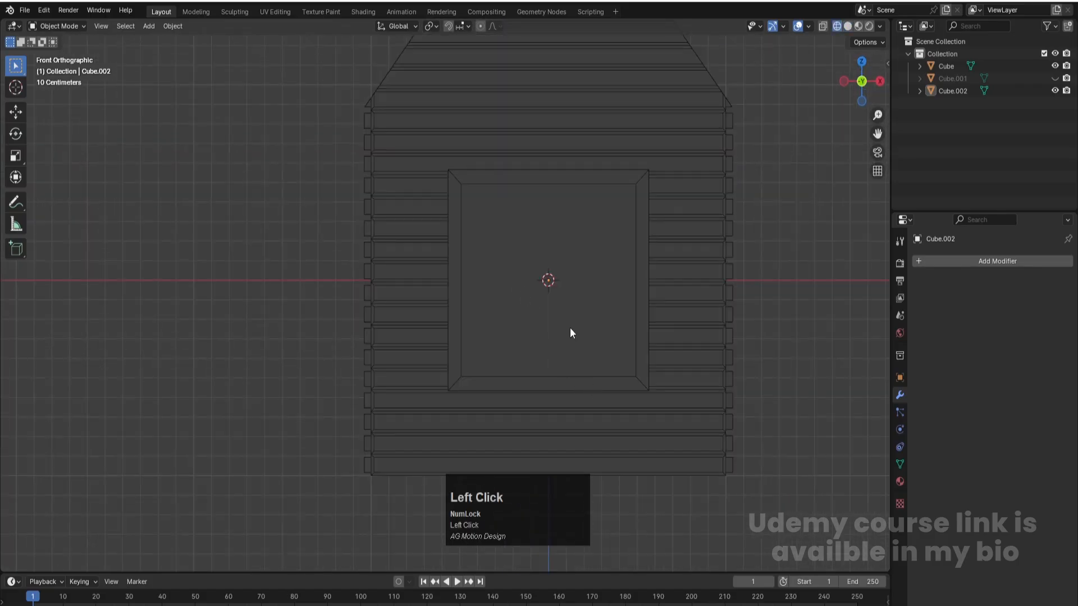
pyautogui.hotkey('shift', 'a')
pyautogui.moveTo(556, 319)
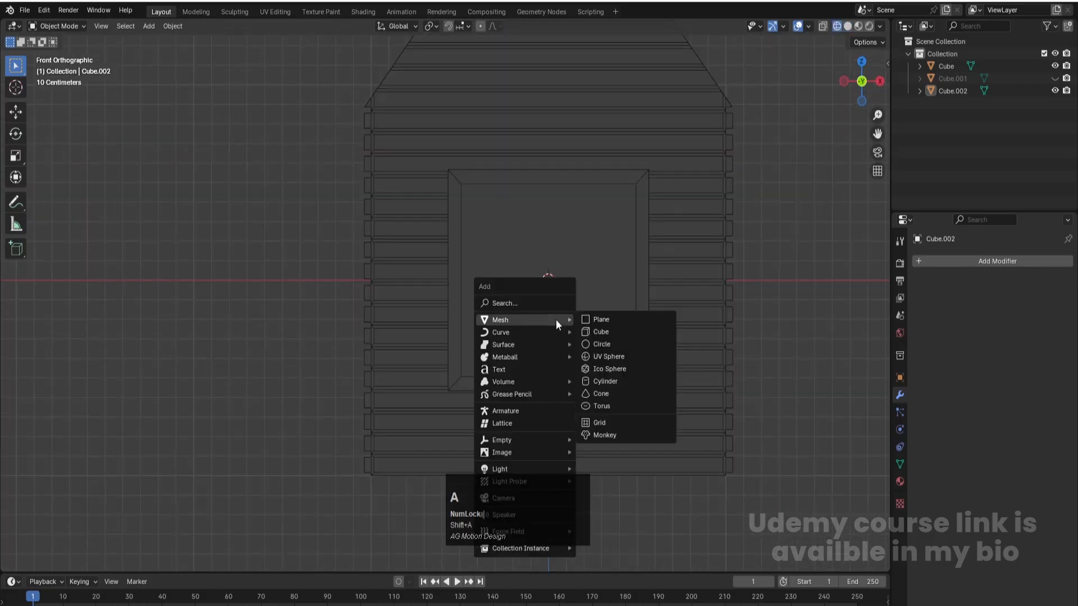
pyautogui.click(605, 334)
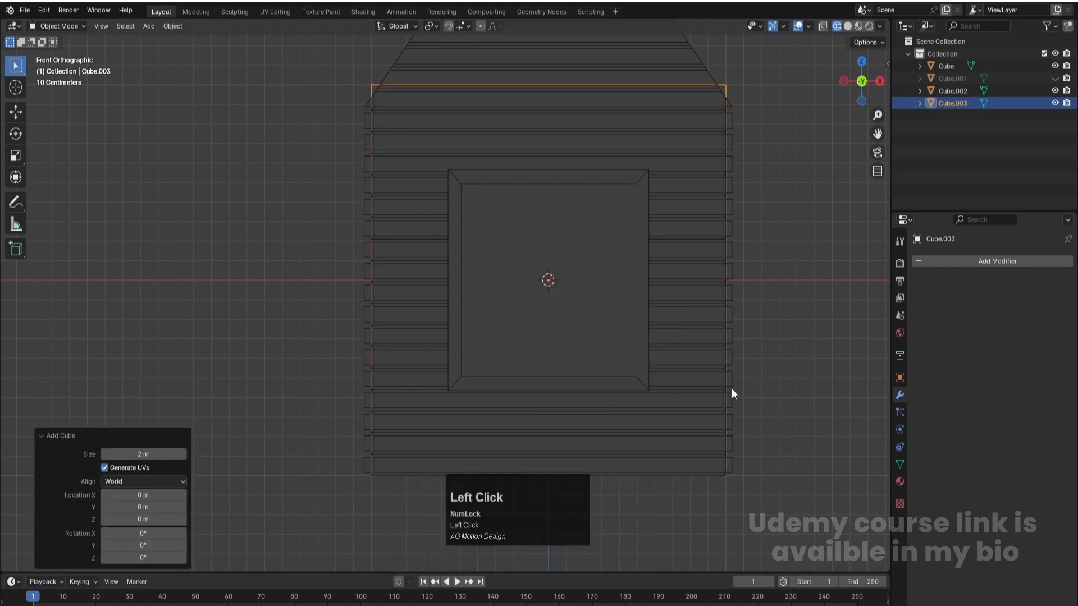
# - Scale the new cube to about -0.038 along X and 0.492 along Z, making a vertical bar that fits inside the window frame
pyautogui.press('s')
pyautogui.press('x')
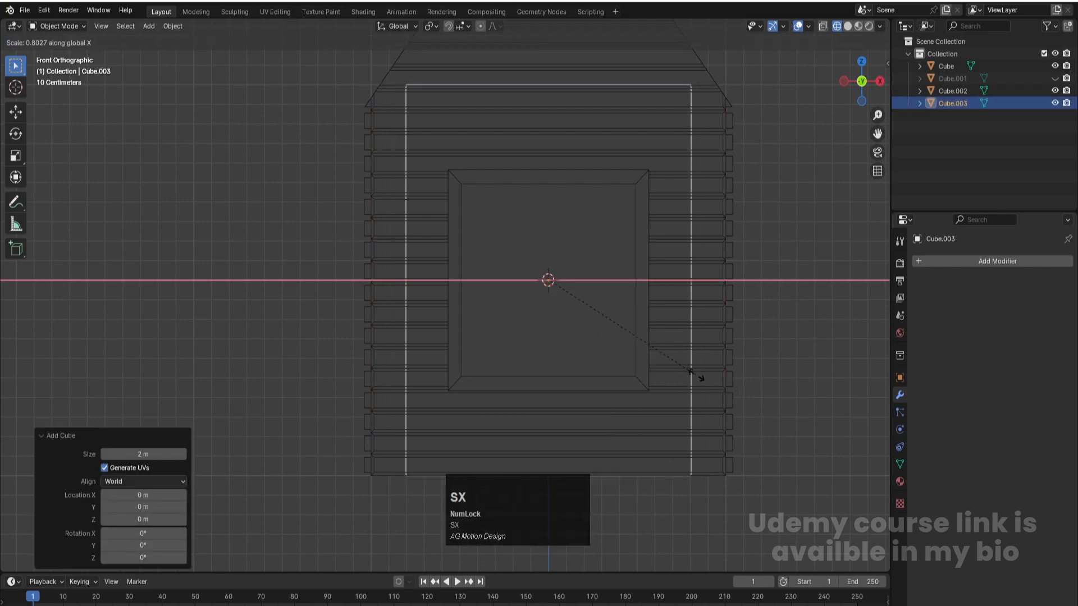
pyautogui.click(544, 287)
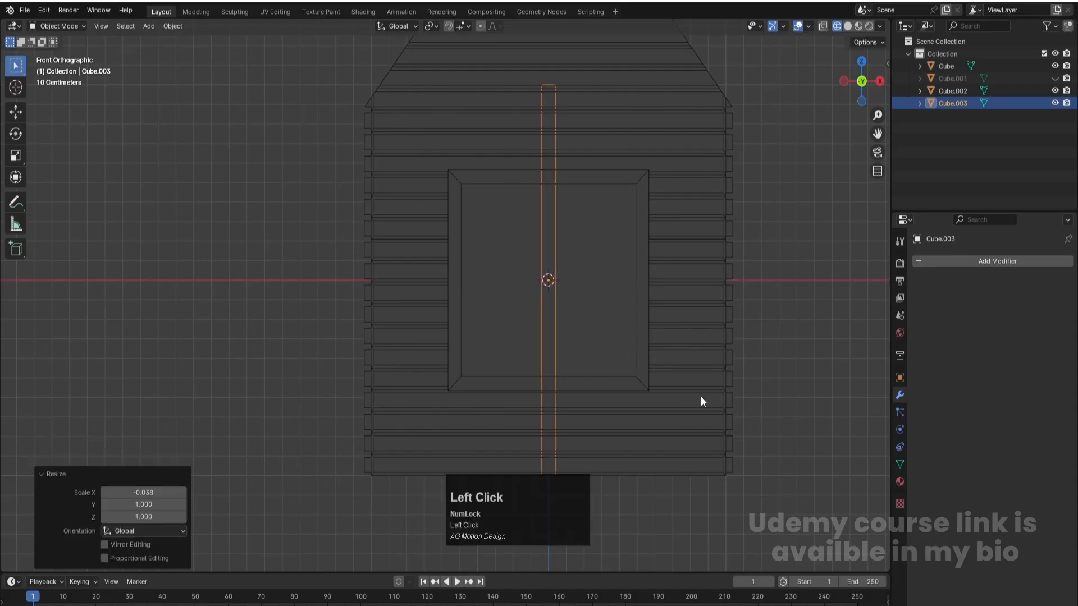
pyautogui.press('s')
pyautogui.press('z')
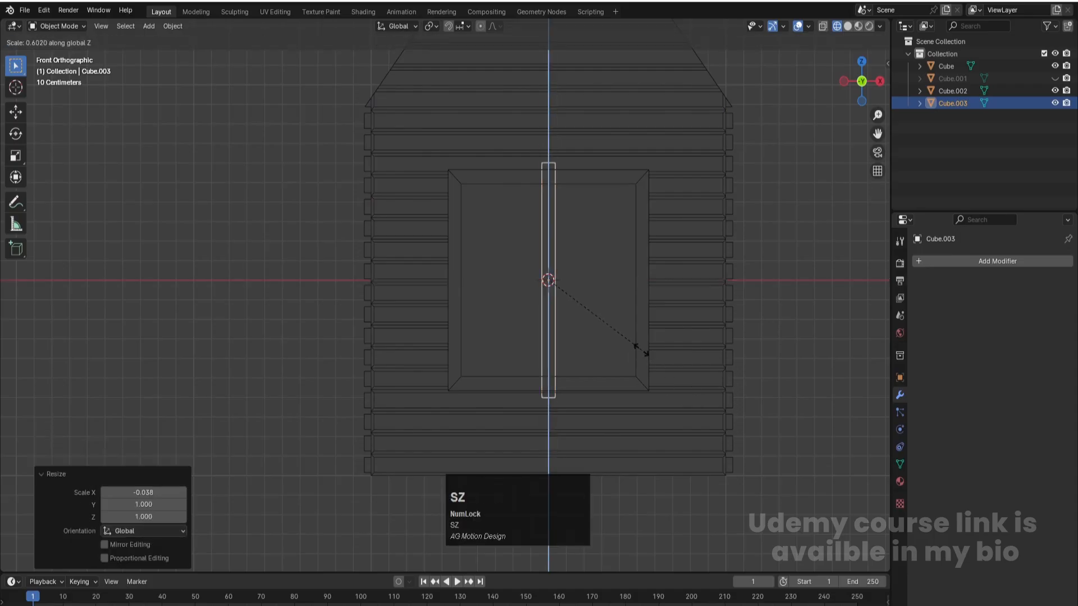
pyautogui.click(623, 340)
pyautogui.click(623, 339)
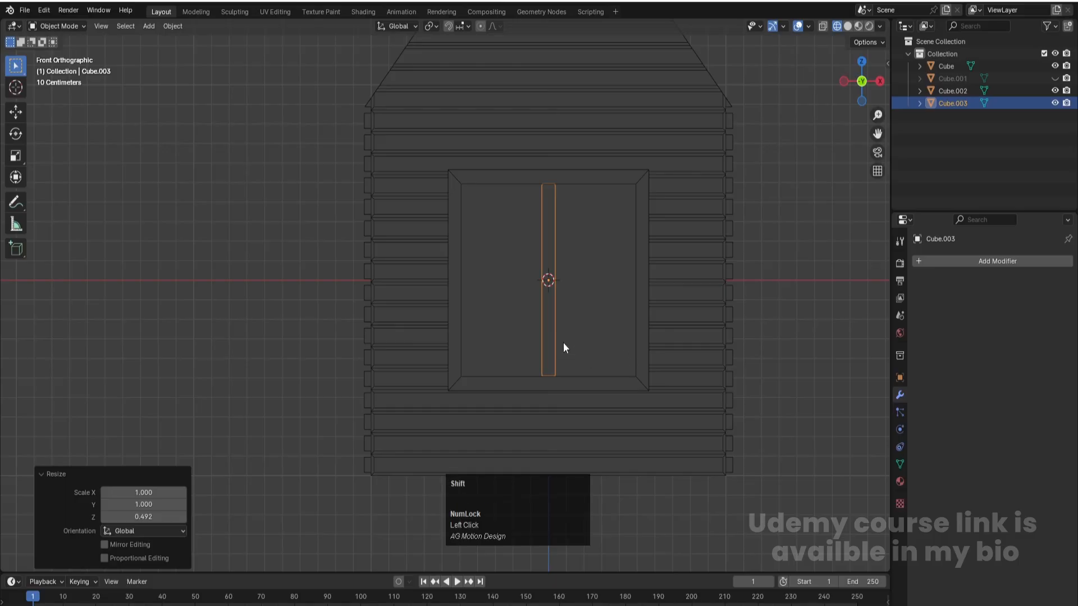
# - Duplicate the vertical window bar and rotate the copy 90° to form the horizontal bar
pyautogui.hotkey('shift', 'd')
pyautogui.press('r')
pyautogui.press('9')
pyautogui.press('0')
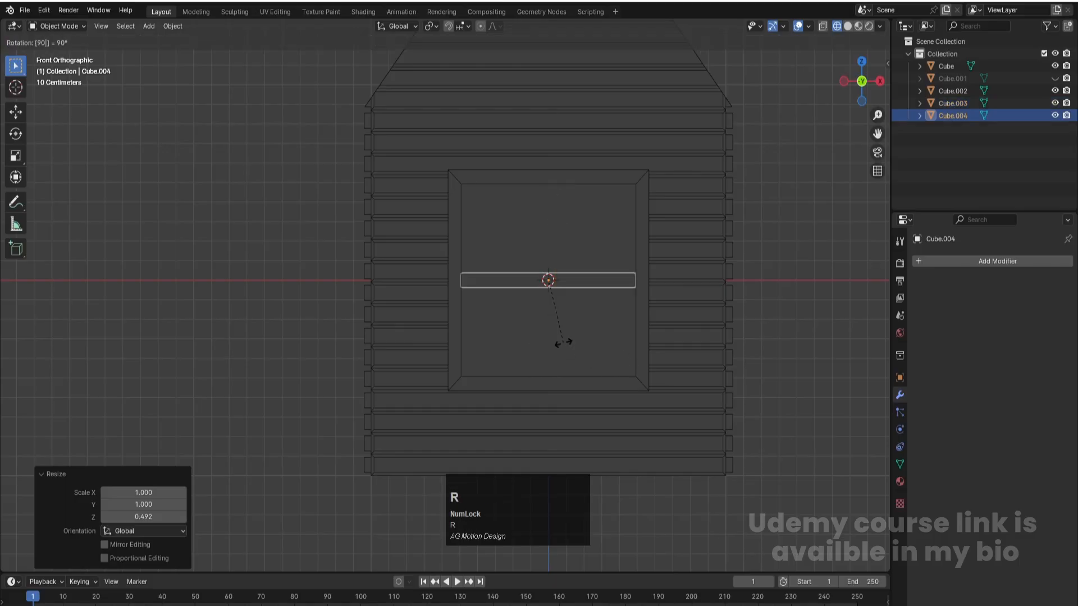
pyautogui.press('Return')
# - Select both window bars and move them about -0.987 m along Y in top view, into the window frame
pyautogui.moveTo(616, 339); pyautogui.dragTo(570, 360, button='middle')
pyautogui.keyDown('shift'); pyautogui.click(948, 103); pyautogui.keyUp('shift')
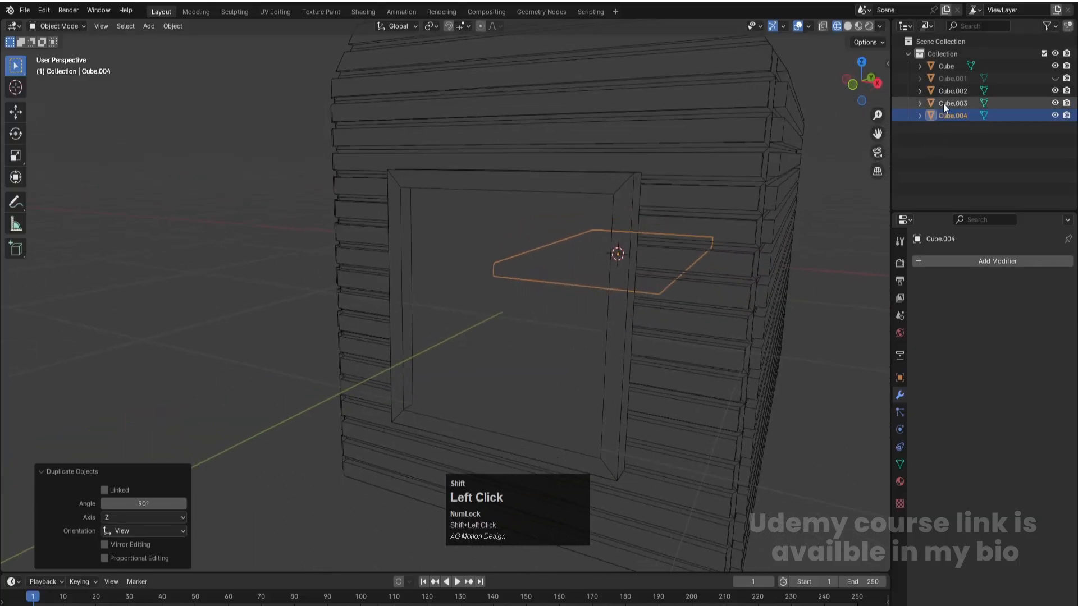
pyautogui.press('KP_7')
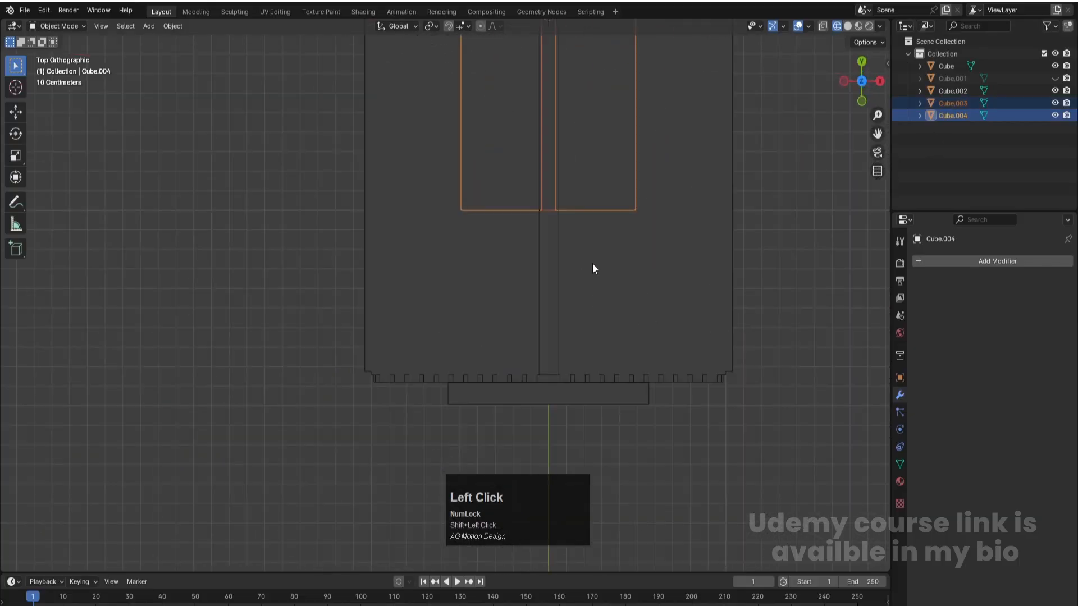
pyautogui.press('g')
pyautogui.press('y')
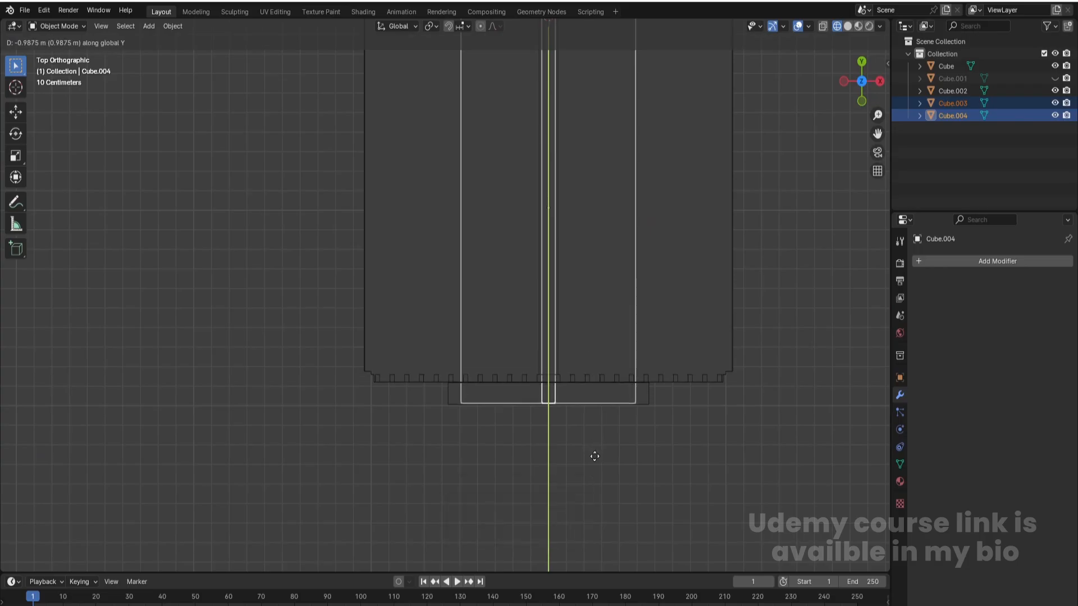
pyautogui.click(595, 456)
pyautogui.scroll(-2, 541, 429)
# - With X-ray on in Edit Mode, move the back vertices of both bars about -1.964 m along Y to make the bars thin
pyautogui.hotkey('alt', 'z')
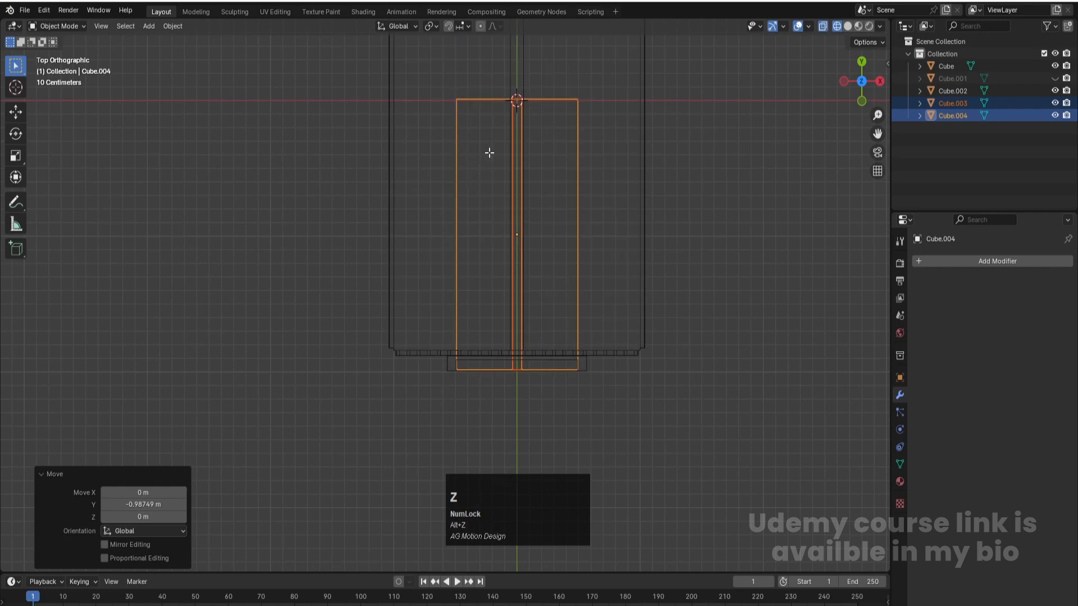
pyautogui.press('Tab')
pyautogui.press('1')
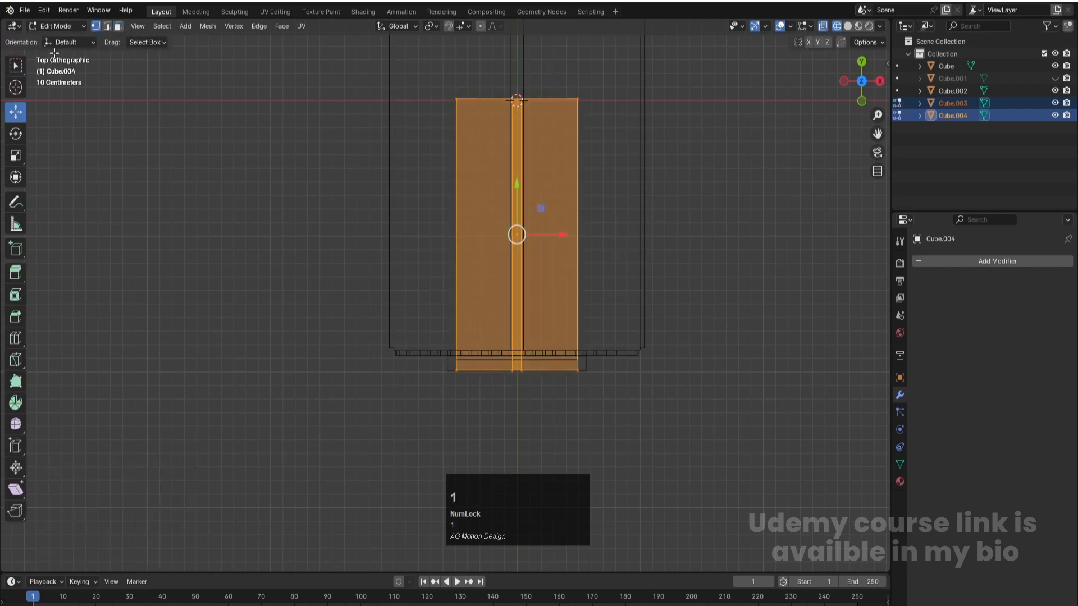
pyautogui.moveTo(619, 124); pyautogui.dragTo(365, 57)
pyautogui.press('g')
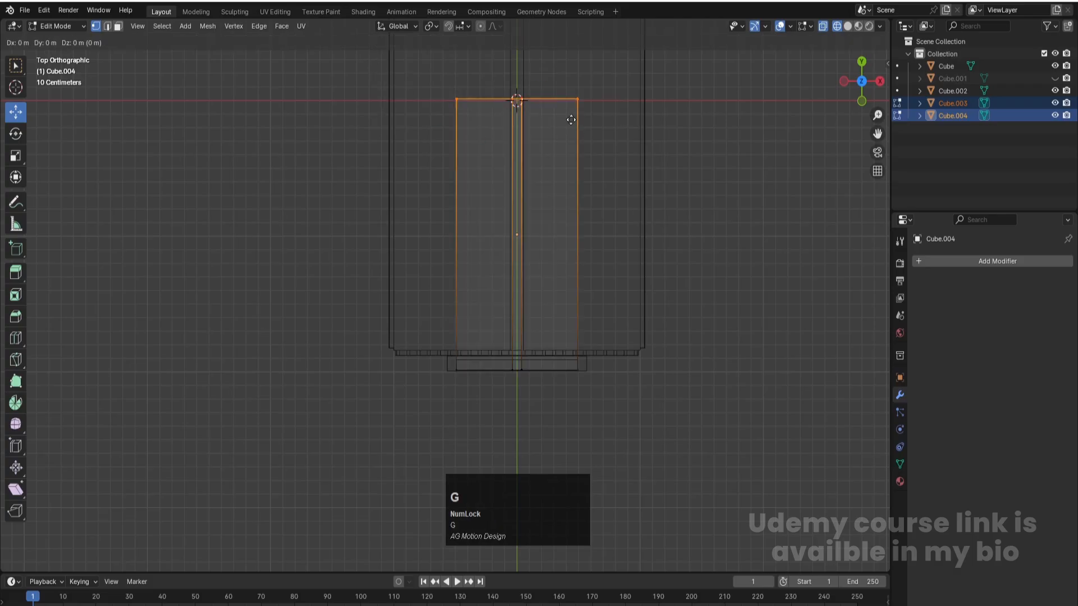
pyautogui.press('y')
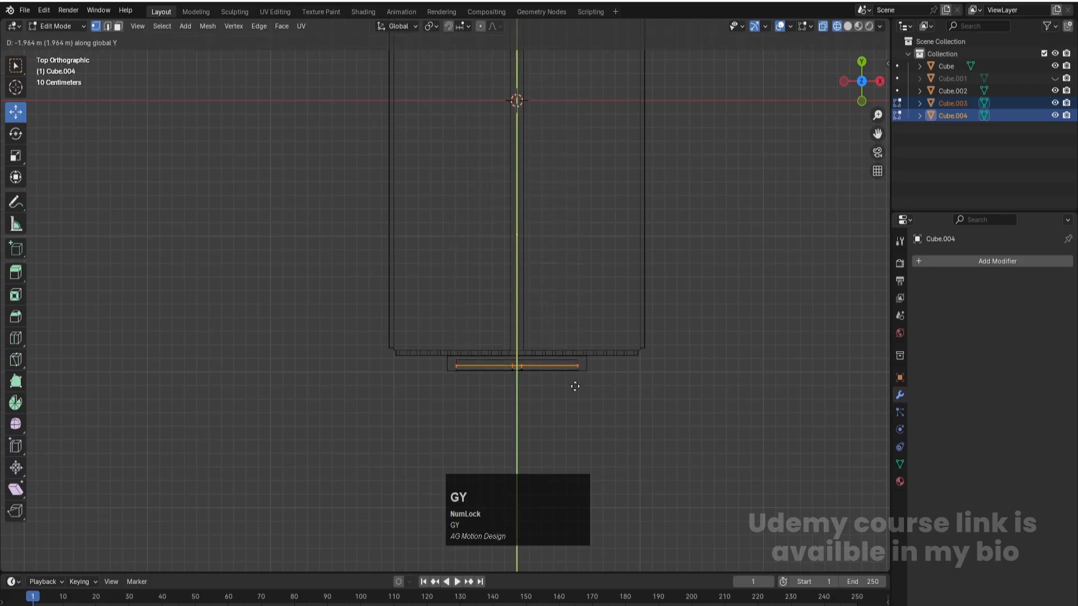
pyautogui.click(574, 386)
# - Turn X-ray off, return to Object Mode with nothing selected, and display the house in solid shading
pyautogui.moveTo(604, 365); pyautogui.dragTo(541, 236, button='middle')
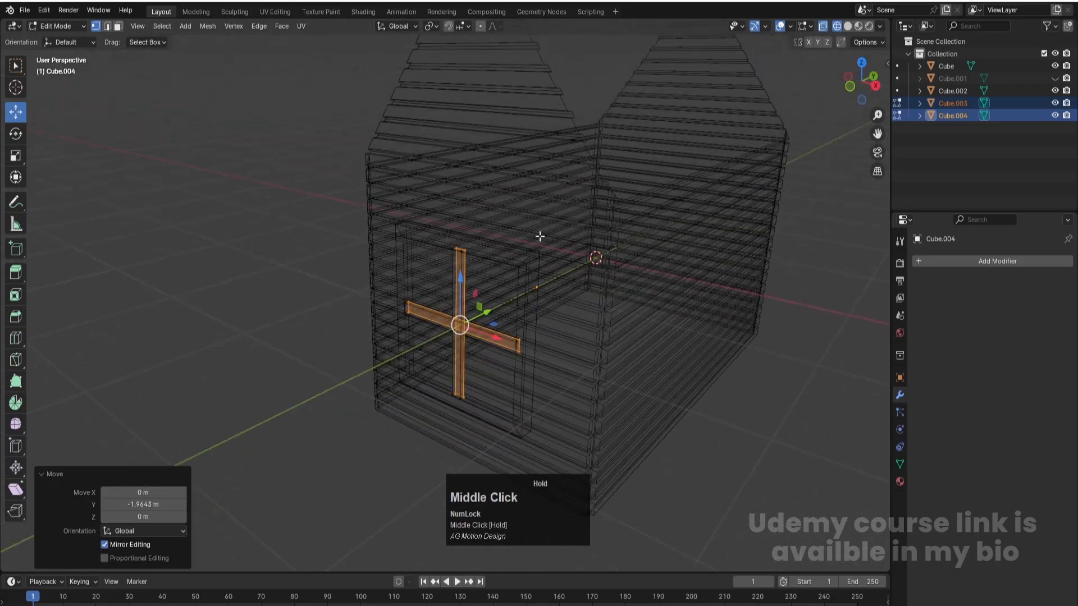
pyautogui.hotkey('alt', 'z')
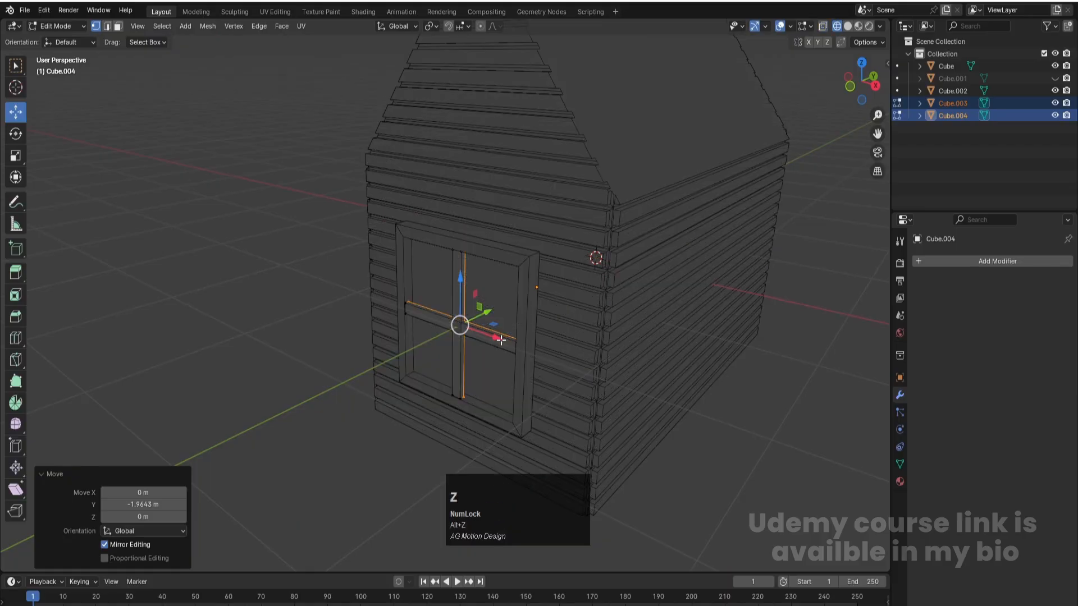
pyautogui.click(320, 335)
pyautogui.press('Tab')
pyautogui.click(302, 229)
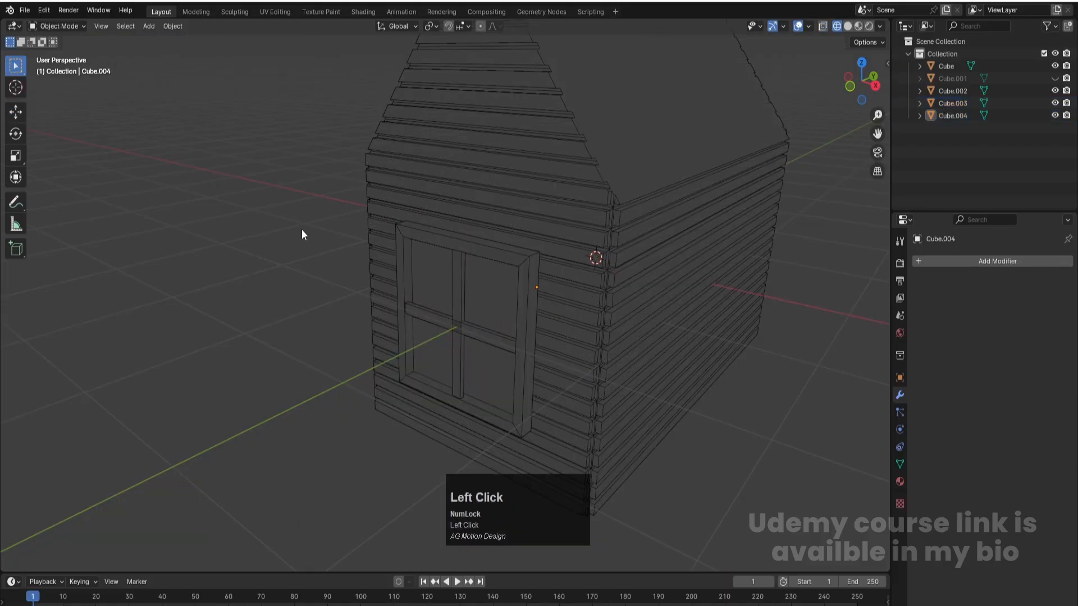
pyautogui.press('z')
pyautogui.scroll(-4, 344, 310)
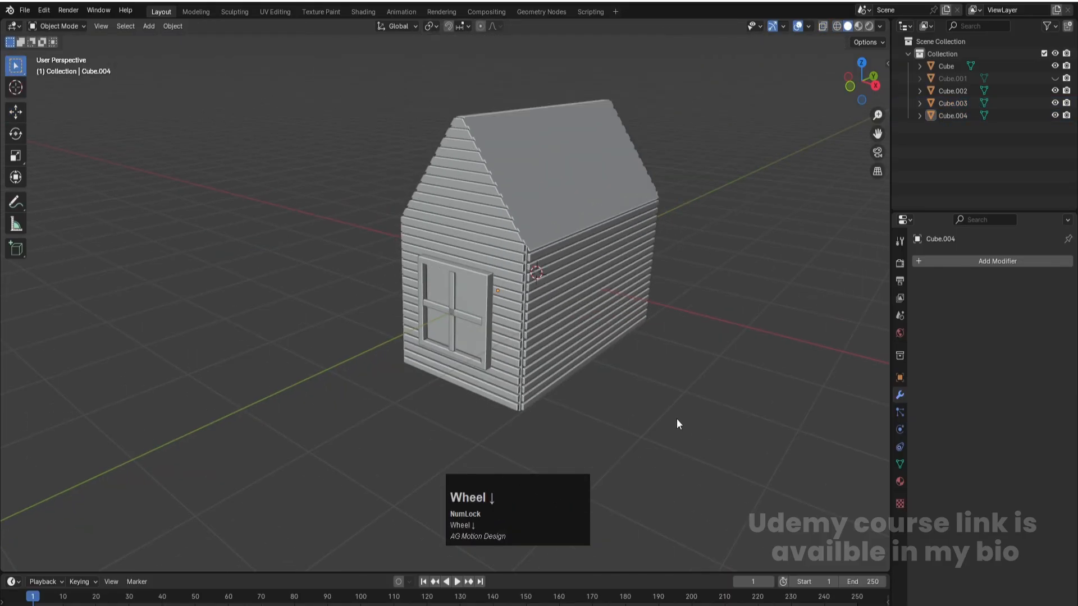
# - Move the horizontal window bar about -0.003 m along Y so its face clears the vertical bar's, and save the file
pyautogui.scroll(10, 440, 332)
pyautogui.keyDown('shift'); pyautogui.moveTo(506, 331); pyautogui.dragTo(480, 218, button='middle'); pyautogui.keyUp('shift')
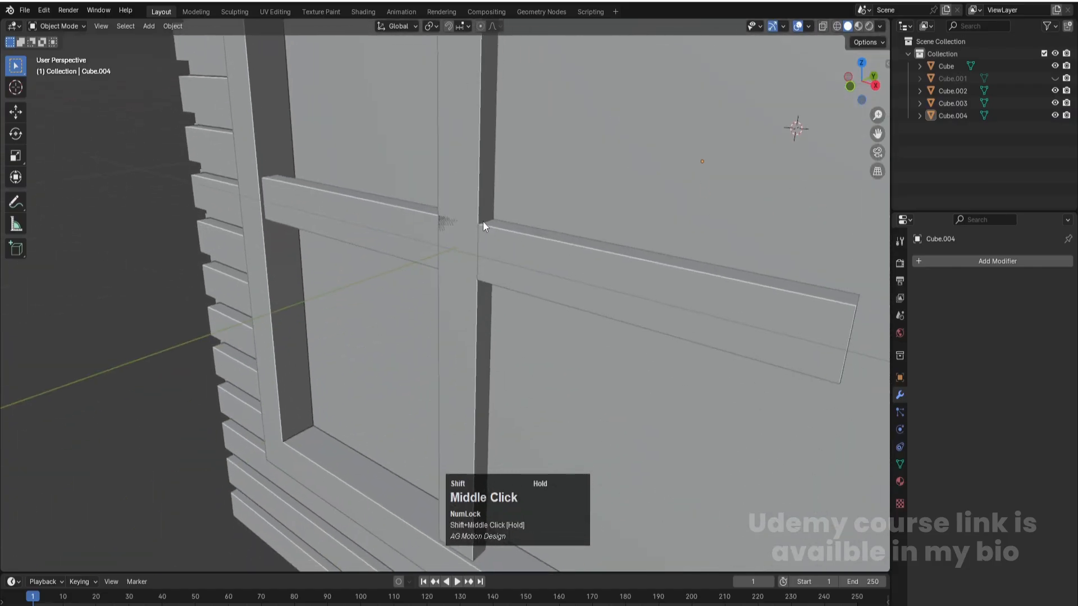
pyautogui.scroll(2, 471, 267)
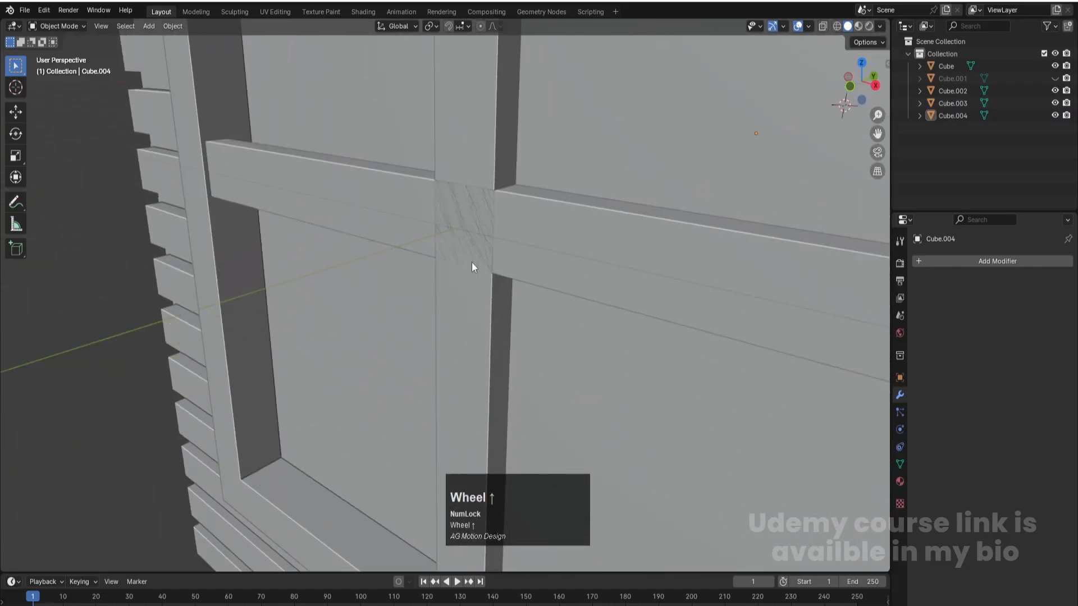
pyautogui.moveTo(463, 246); pyautogui.dragTo(452, 251, button='middle')
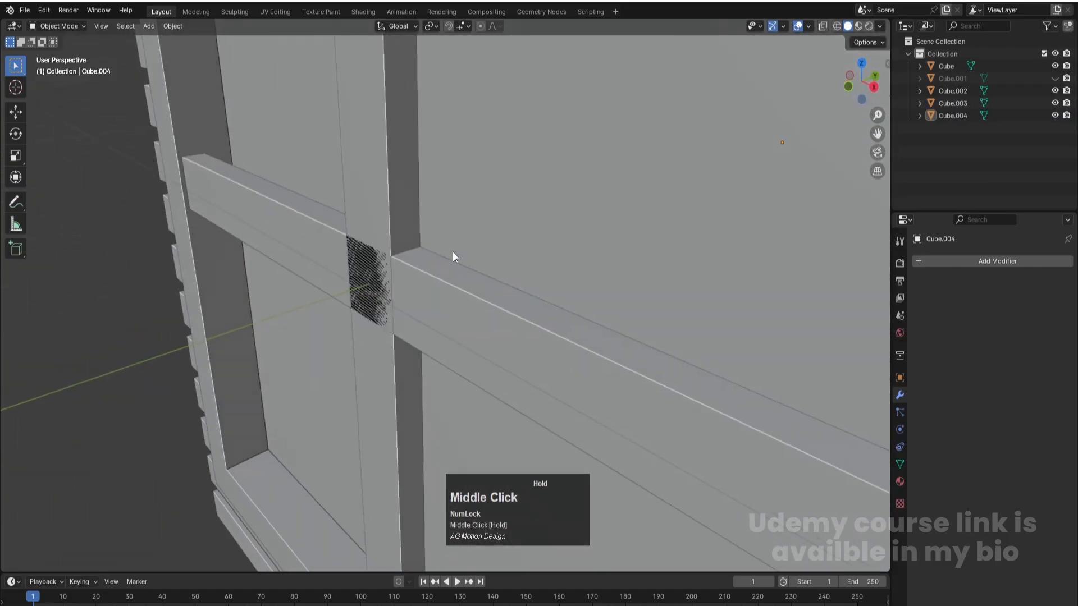
pyautogui.click(460, 306)
pyautogui.press('g')
pyautogui.press('y')
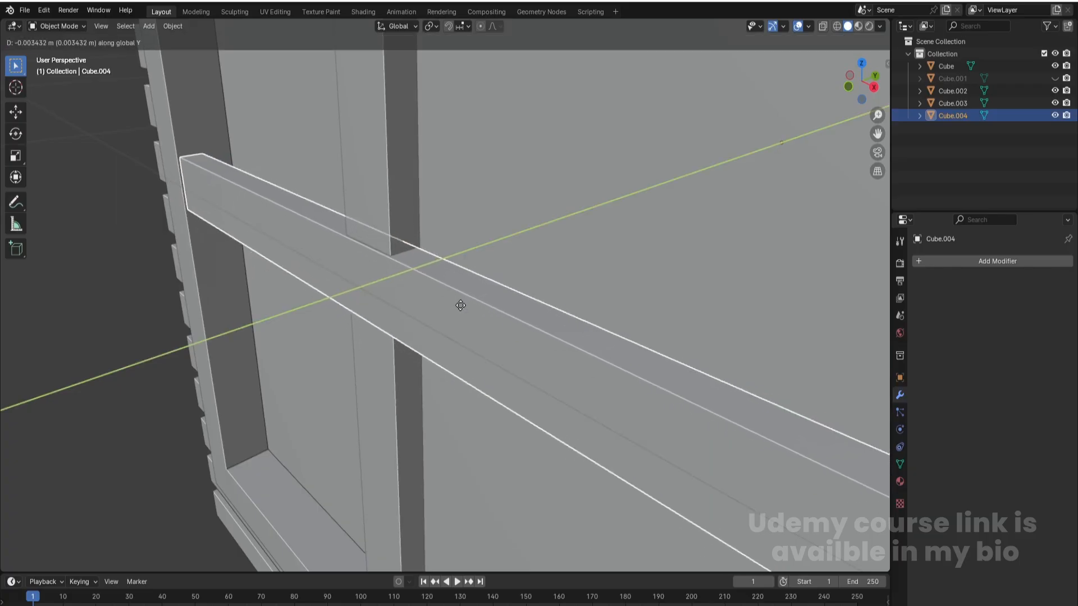
pyautogui.click(460, 307)
pyautogui.scroll(-8, 460, 308)
pyautogui.click(179, 217)
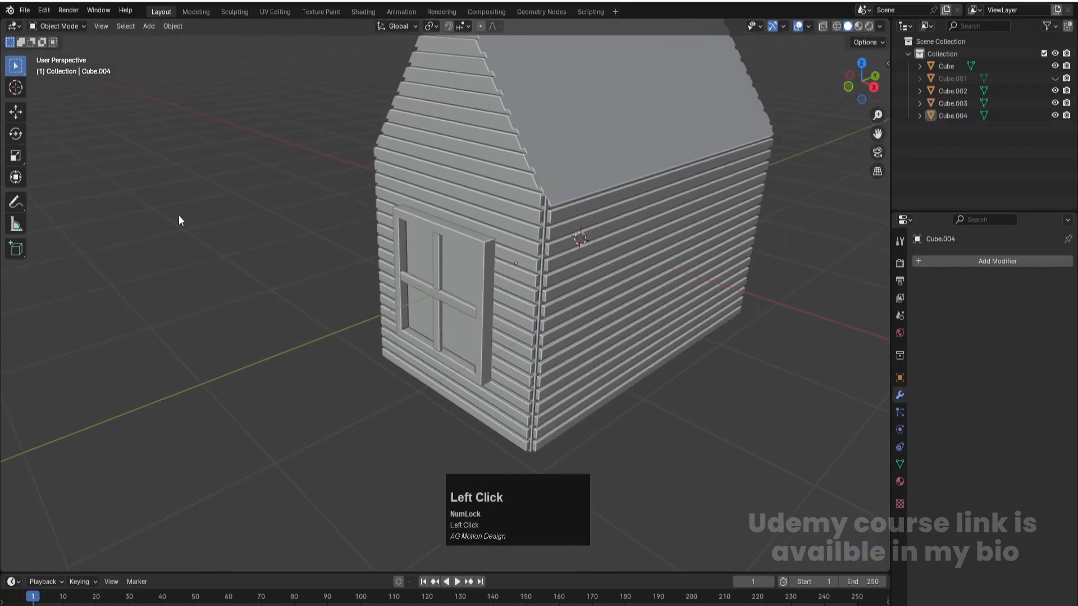
pyautogui.scroll(-2, 388, 298)
pyautogui.hotkey('ctrl', 's')
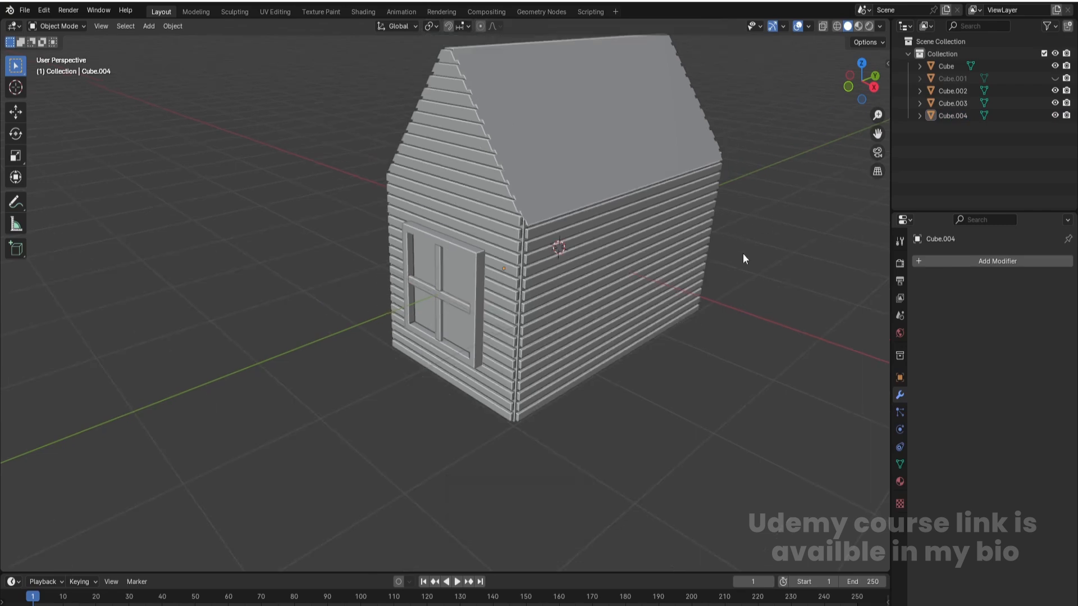
# - Select the window frame with both bars and place a duplicate beside the house in top view, about 2.38 m along X and 1.54 m along Y
pyautogui.click(446, 301)
pyautogui.keyDown('shift'); pyautogui.click(440, 271); pyautogui.keyUp('shift')
pyautogui.keyDown('shift'); pyautogui.click(475, 260); pyautogui.keyUp('shift')
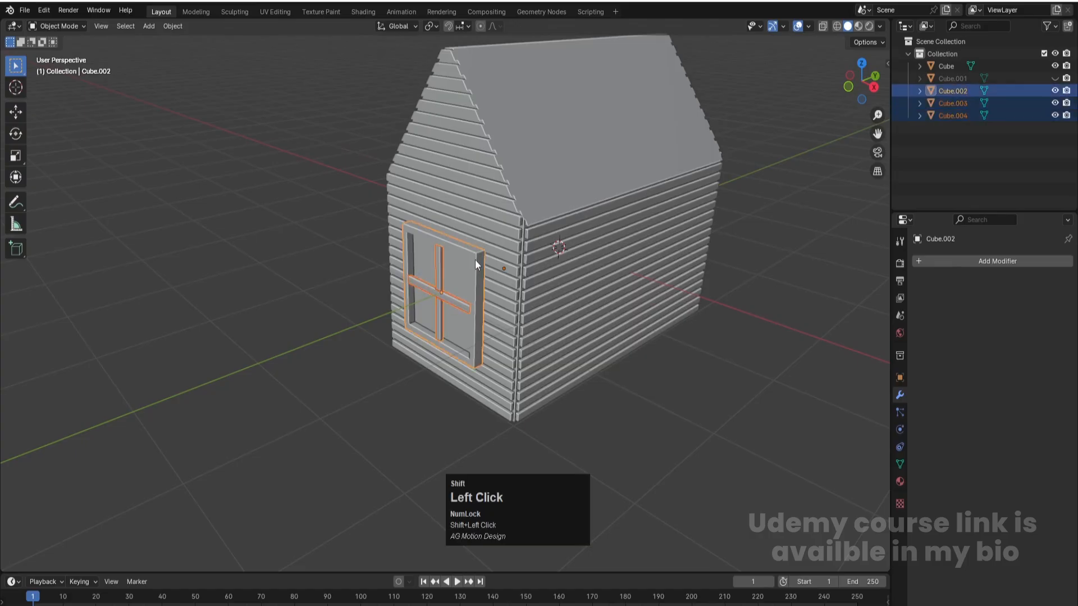
pyautogui.press('KP_7')
pyautogui.scroll(-2, 612, 331)
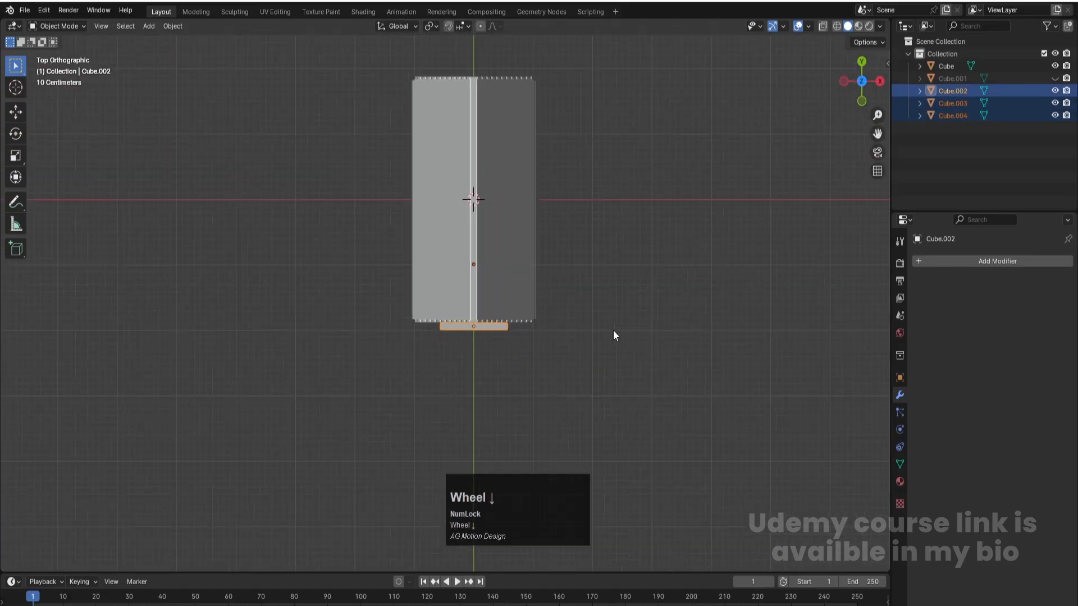
pyautogui.hotkey('shift', 'd')
pyautogui.click(755, 230)
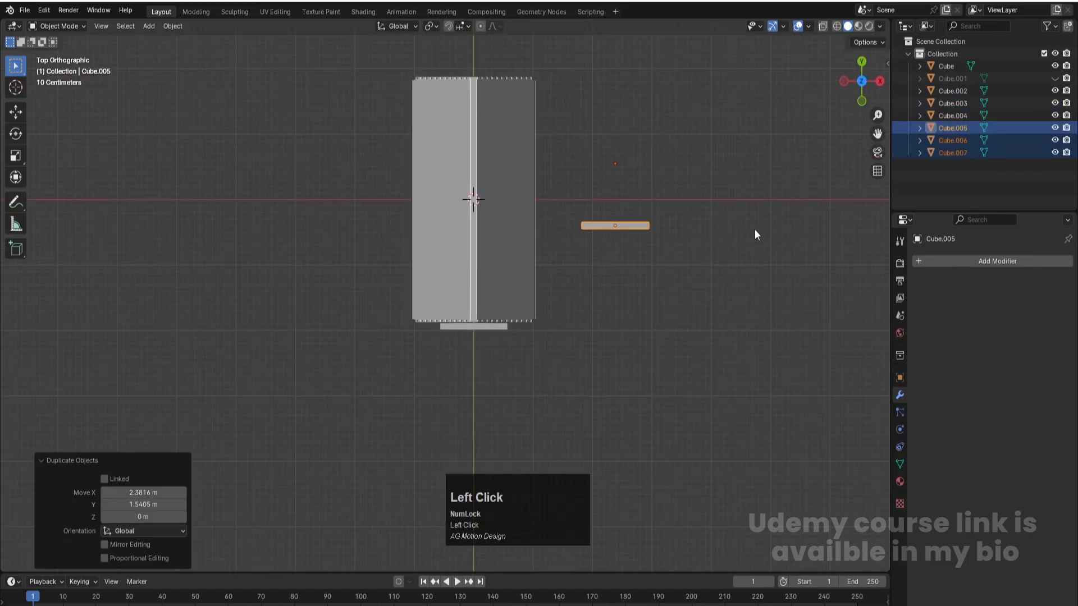
# - Set the duplicated window parts' origins to Center of Mass (Surface) and rotate the parts -90° about Z
pyautogui.click(183, 25)
pyautogui.moveTo(189, 58)
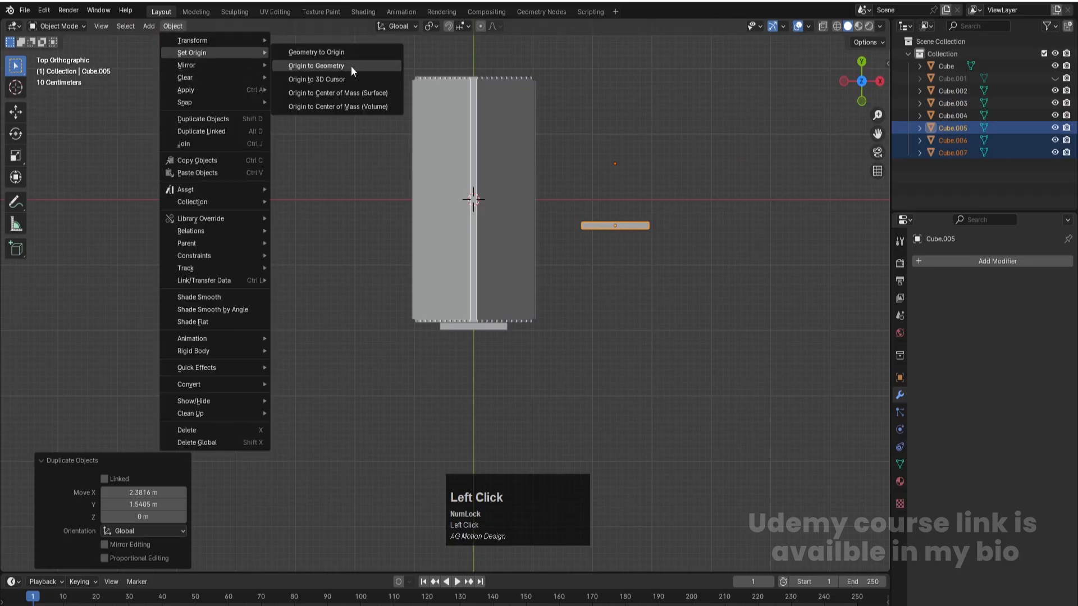
pyautogui.click(334, 94)
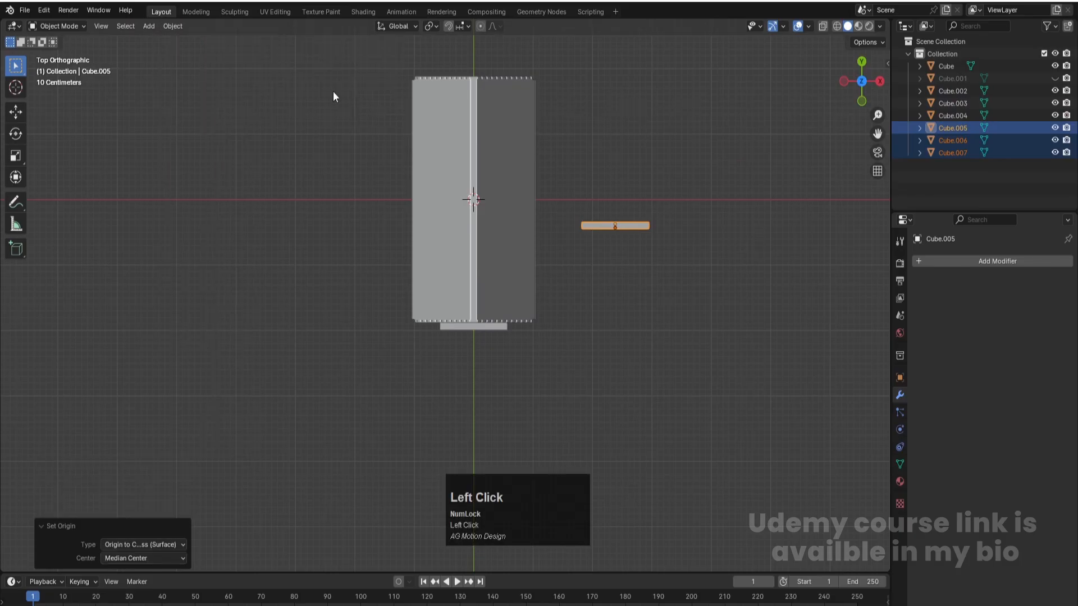
pyautogui.press('r')
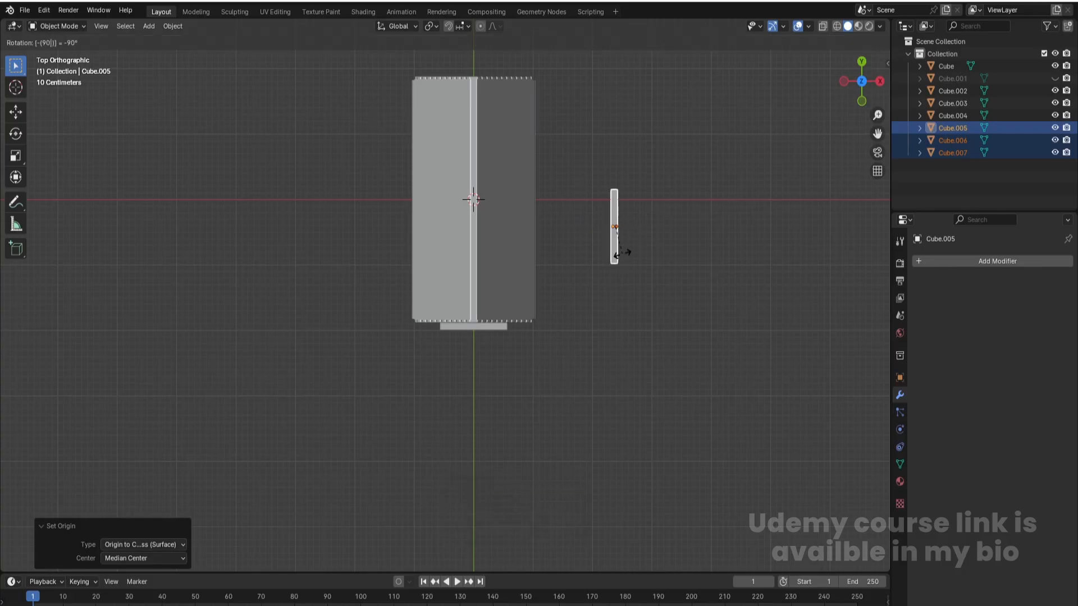
pyautogui.press('Return')
# - In right view with wireframe shading, move the duplicated window about 1.188 m along Y
pyautogui.press('KP_3')
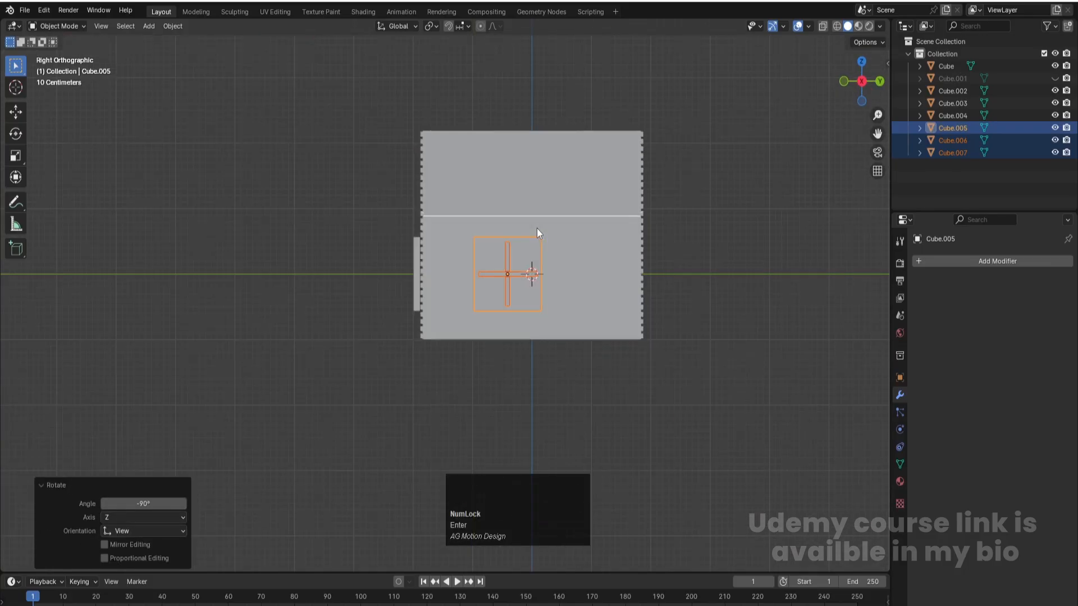
pyautogui.scroll(2, 555, 292)
pyautogui.press('z')
pyautogui.click(470, 291)
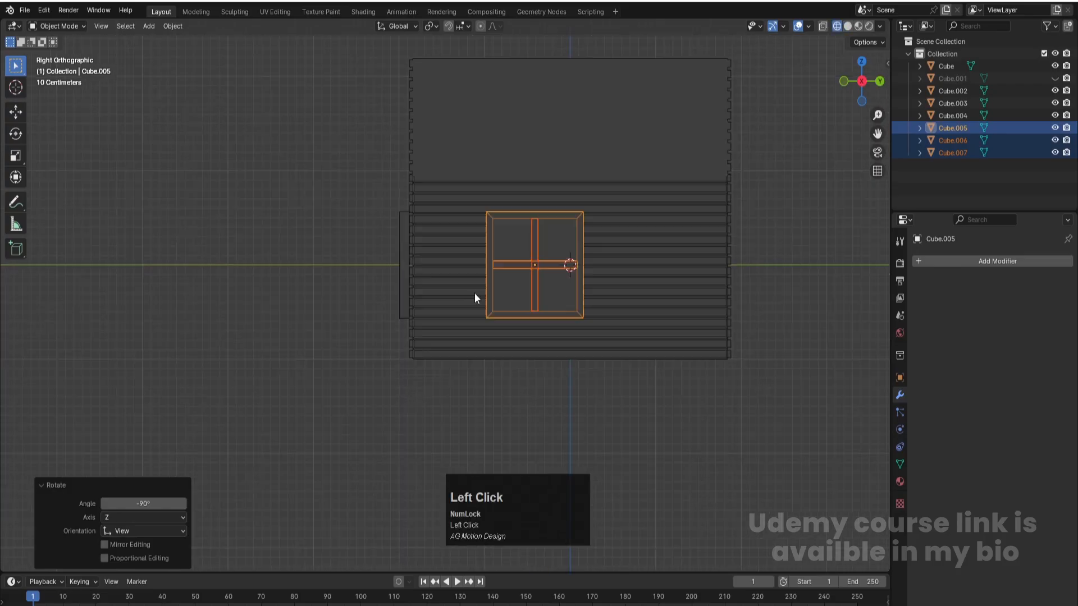
pyautogui.press('g')
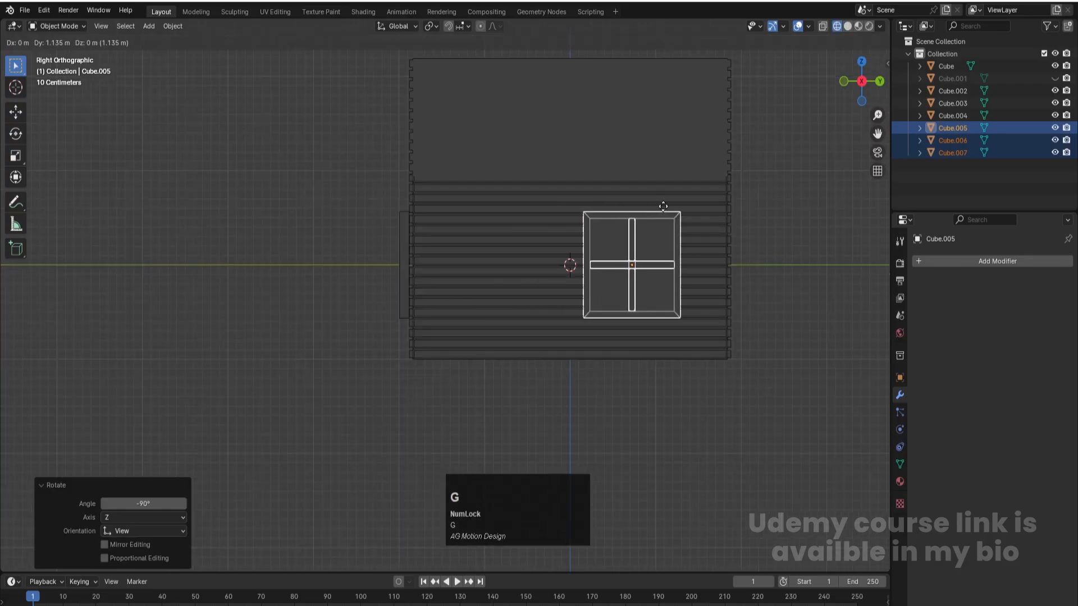
pyautogui.press('y')
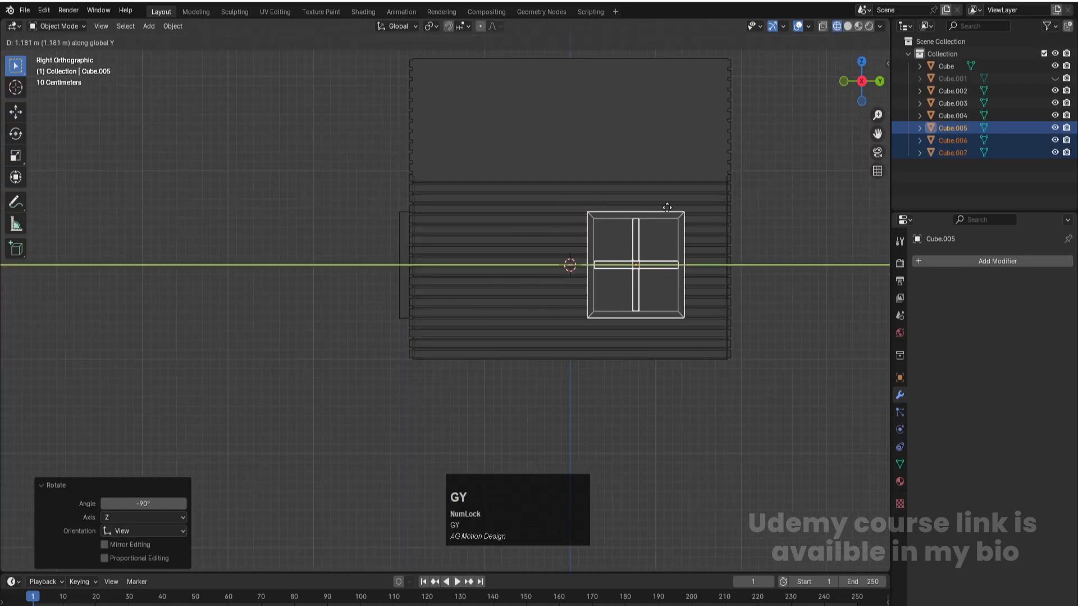
pyautogui.click(668, 207)
# - In top view, move the duplicated window about -1.25 m along X against the side wall, and save the file
pyautogui.press('KP_7')
pyautogui.scroll(-1, 750, 162)
pyautogui.keyDown('shift'); pyautogui.moveTo(746, 156); pyautogui.dragTo(685, 303, button='middle'); pyautogui.keyUp('shift')
pyautogui.press('g')
pyautogui.press('x')
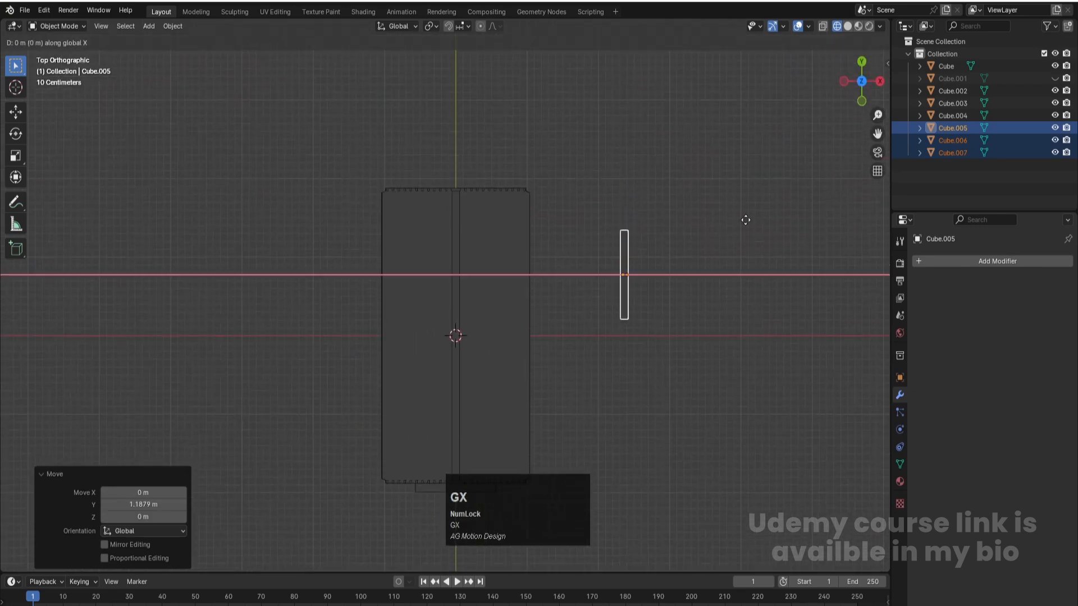
pyautogui.click(655, 227)
pyautogui.moveTo(646, 328); pyautogui.dragTo(559, 233, button='middle')
pyautogui.click(612, 305)
pyautogui.hotkey('ctrl', 's')
pyautogui.click(586, 269)
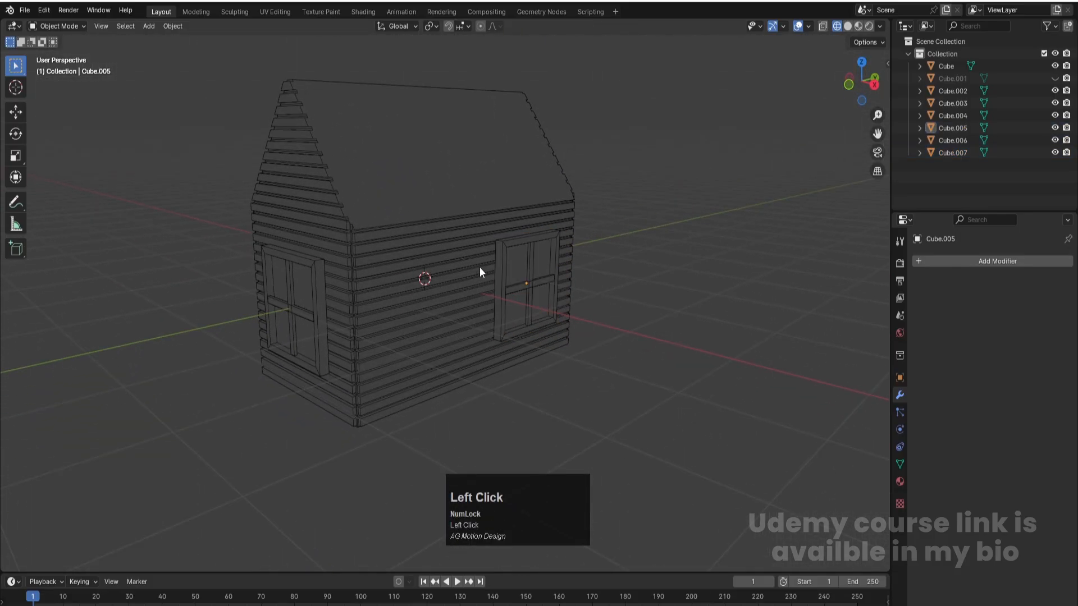
# - Duplicate only the side window's outer frame and move the copy about -1.79 m along Y in right view
pyautogui.click(498, 262)
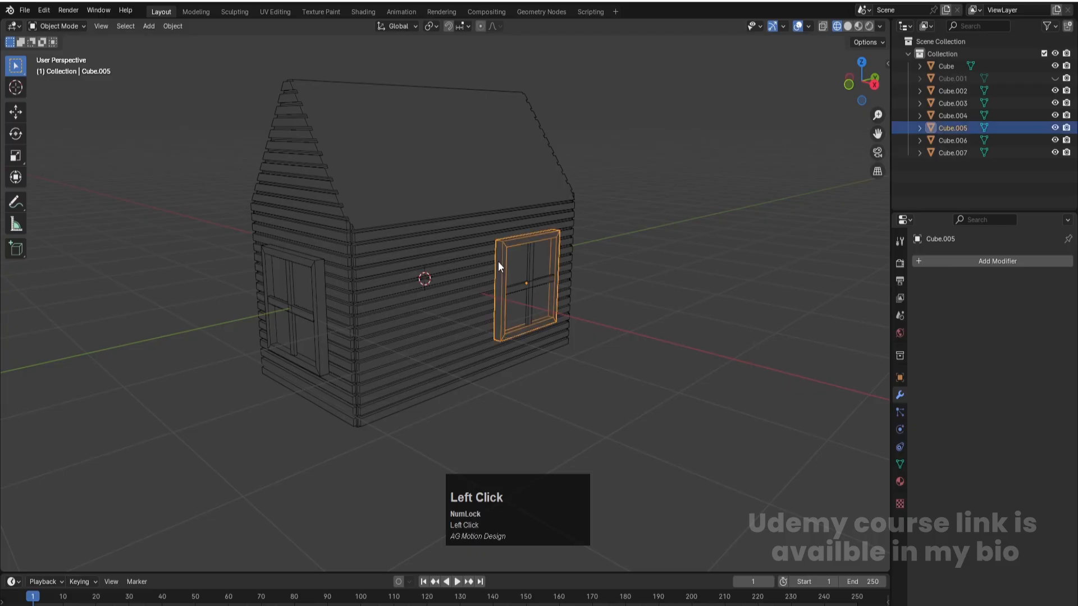
pyautogui.press('KP_3')
pyautogui.scroll(3, 483, 258)
pyautogui.hotkey('shift', 'd')
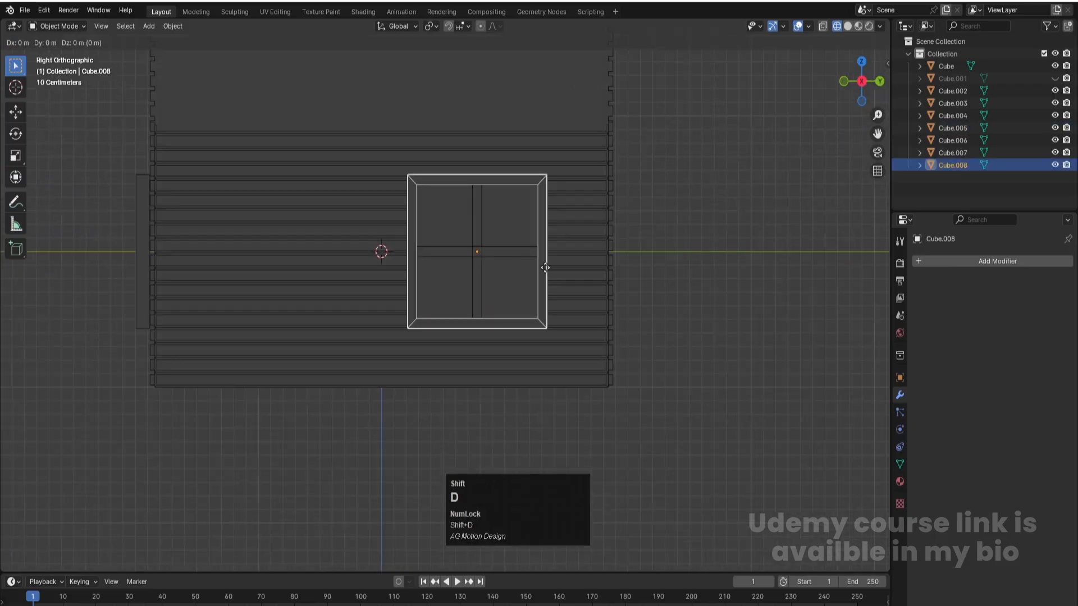
pyautogui.press('y')
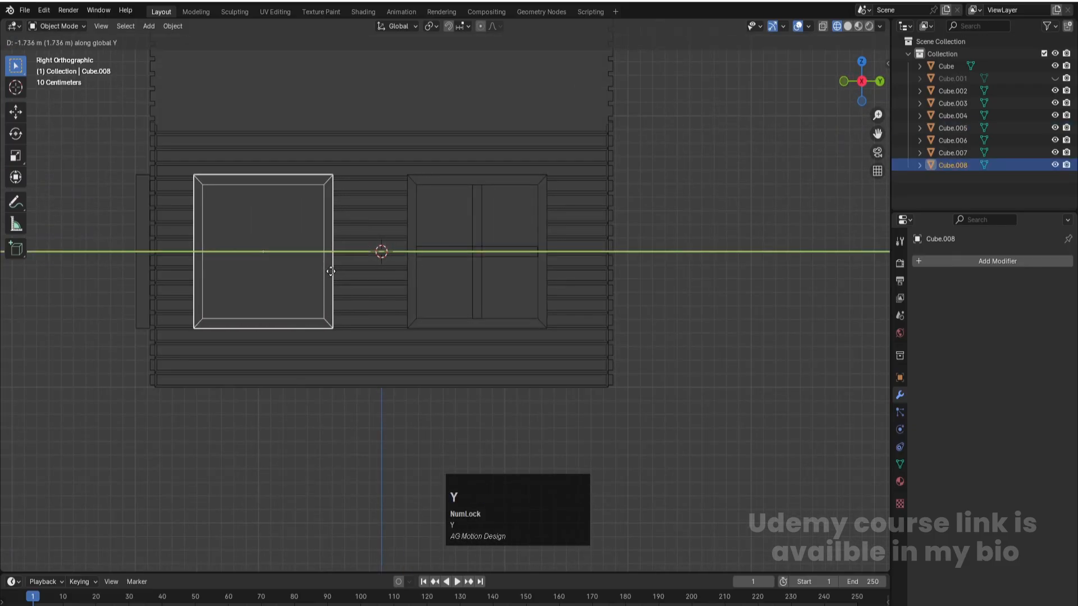
pyautogui.click(325, 270)
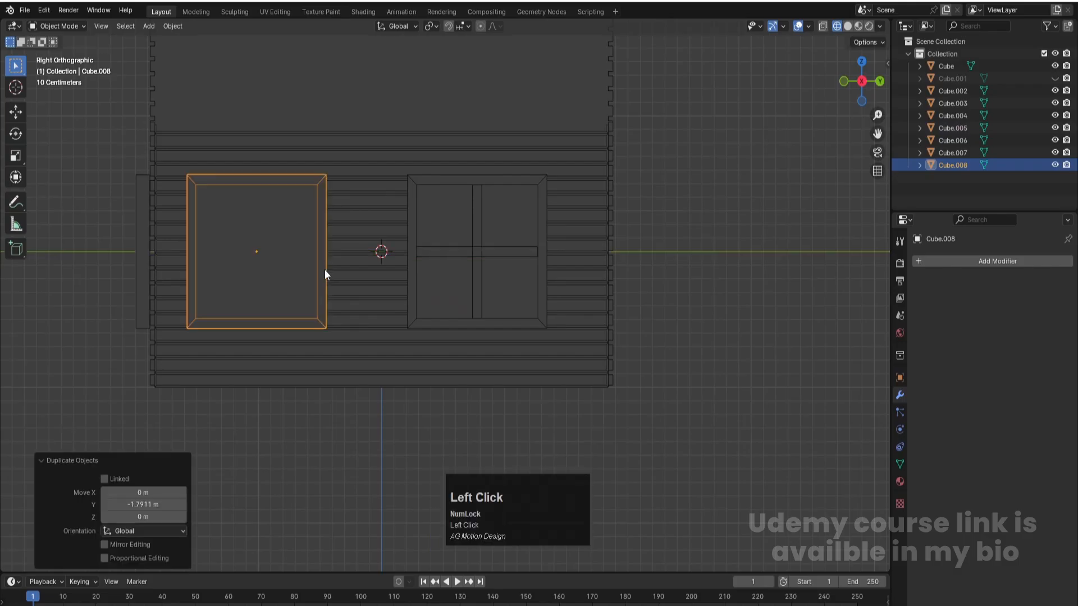
# - Shift the duplicated frame about 0.123 m along Y towards the side window
pyautogui.keyDown('shift'); pyautogui.moveTo(313, 260); pyautogui.dragTo(408, 267, button='middle'); pyautogui.keyUp('shift')
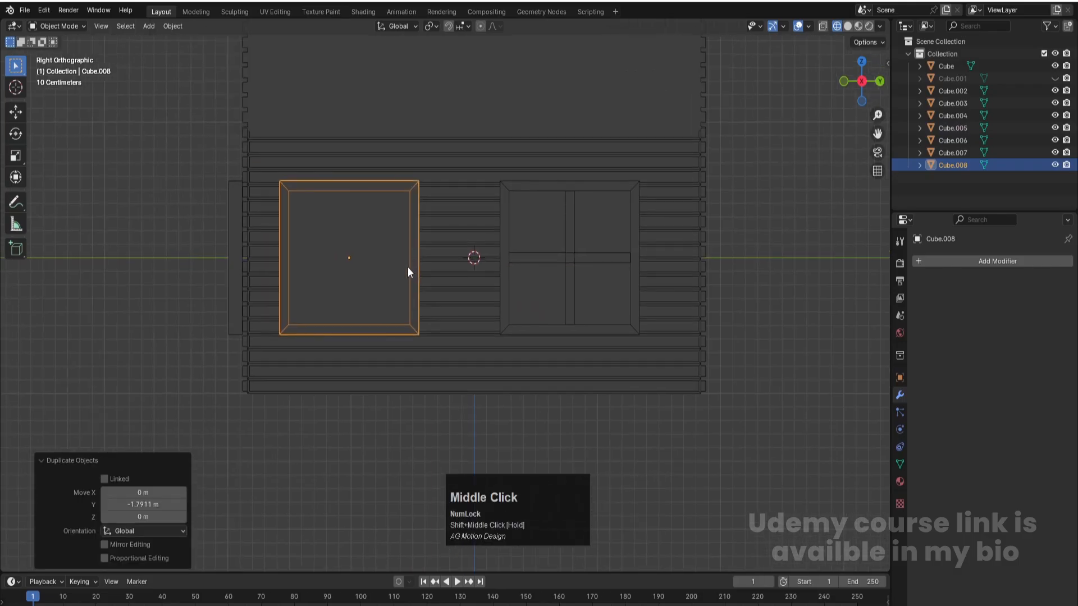
pyautogui.press('g')
pyautogui.press('y')
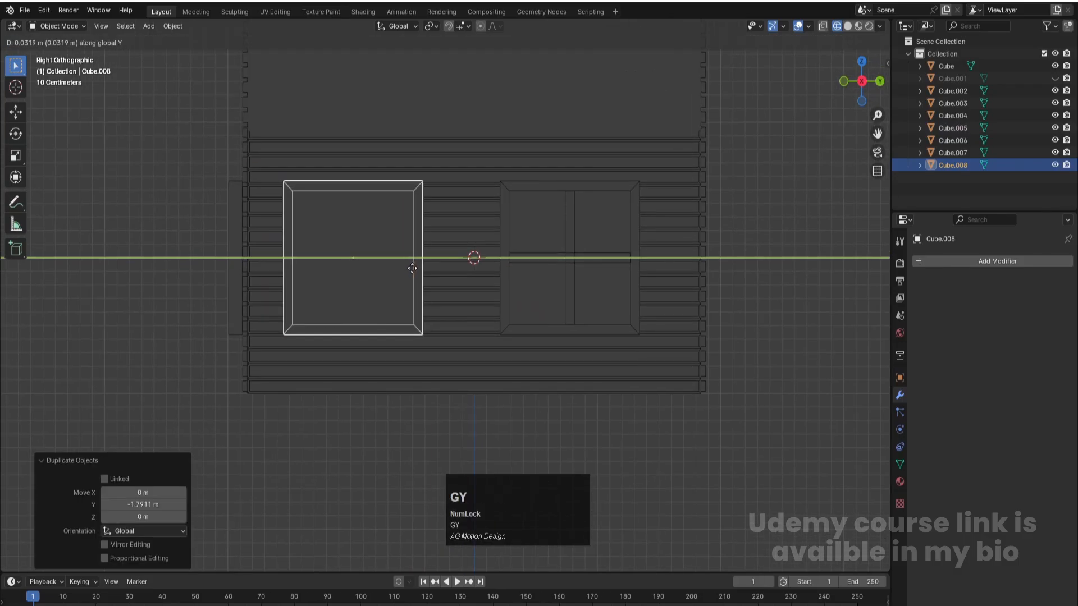
pyautogui.click(423, 268)
# - With X-ray on in Edit Mode, move the vertices of the frame side nearest the side window inward along Y to narrow the frame
pyautogui.hotkey('alt', 'z')
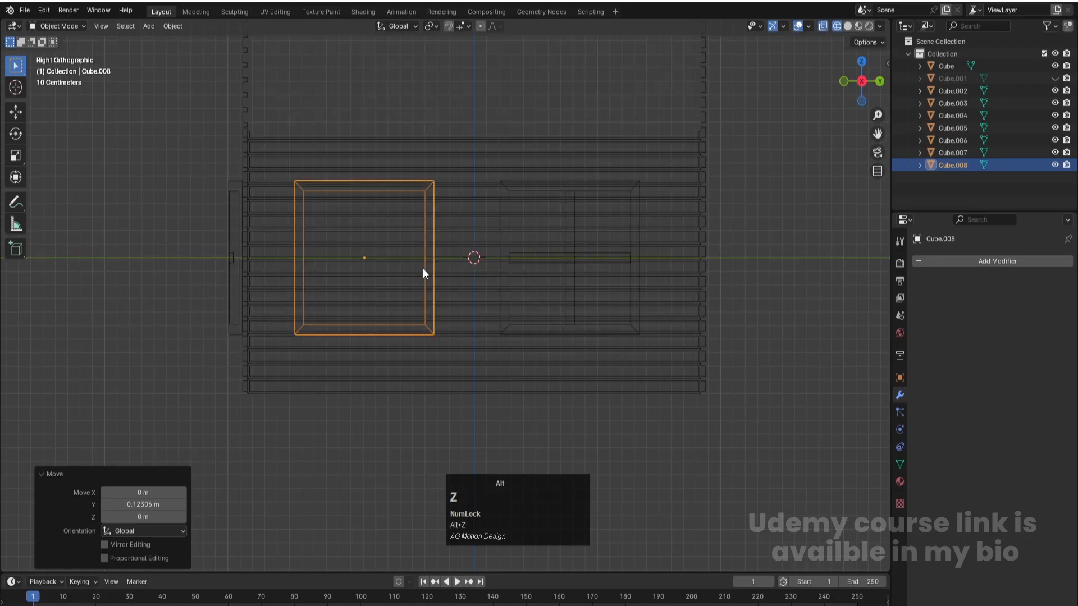
pyautogui.press('Tab')
pyautogui.press('1')
pyautogui.moveTo(395, 156); pyautogui.dragTo(471, 381)
pyautogui.press('g')
pyautogui.press('y')
pyautogui.click(443, 317)
# - Move the frame's lower vertices about -0.419 m along Z to form a door shape, and return to Object Mode with nothing selected
pyautogui.moveTo(261, 311); pyautogui.dragTo(414, 370)
pyautogui.press('g')
pyautogui.press('y')
pyautogui.press('z')
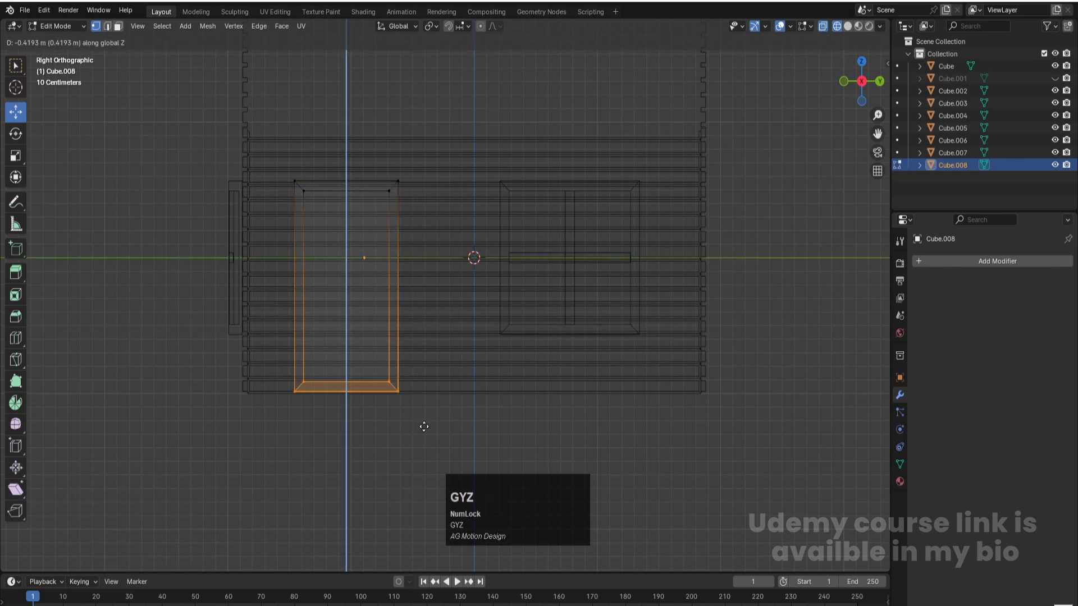
pyautogui.click(424, 427)
pyautogui.press('Tab')
pyautogui.click(365, 322)
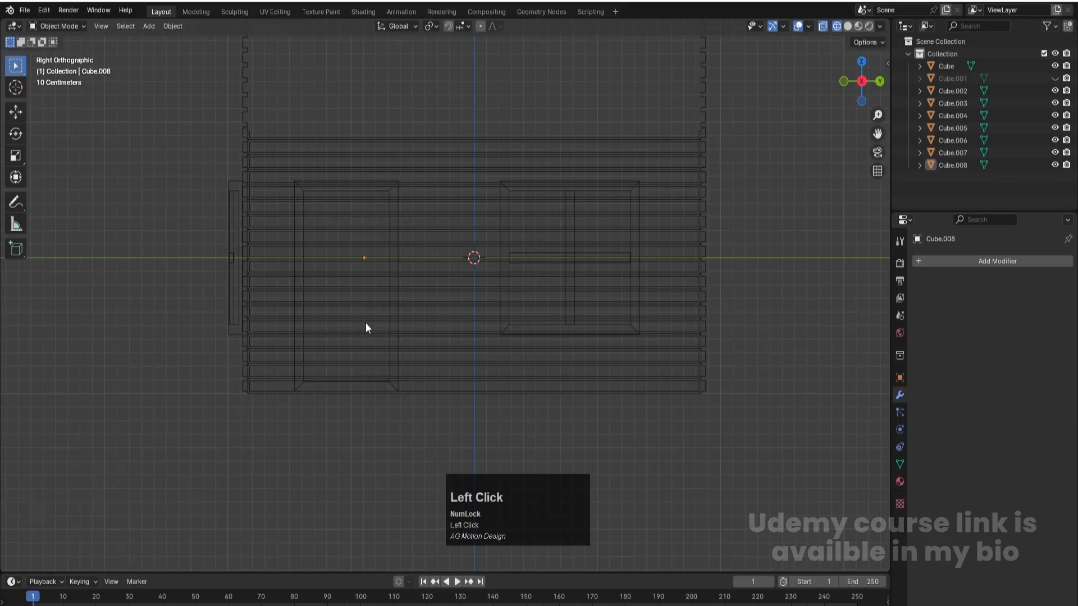
# - Turn X-ray off and save the file, and select the door frame in perspective view
pyautogui.moveTo(366, 322); pyautogui.dragTo(393, 344, button='middle')
pyautogui.hotkey('alt', 'z')
pyautogui.scroll(-3, 396, 348)
pyautogui.hotkey('ctrl', 's')
pyautogui.click(417, 358)
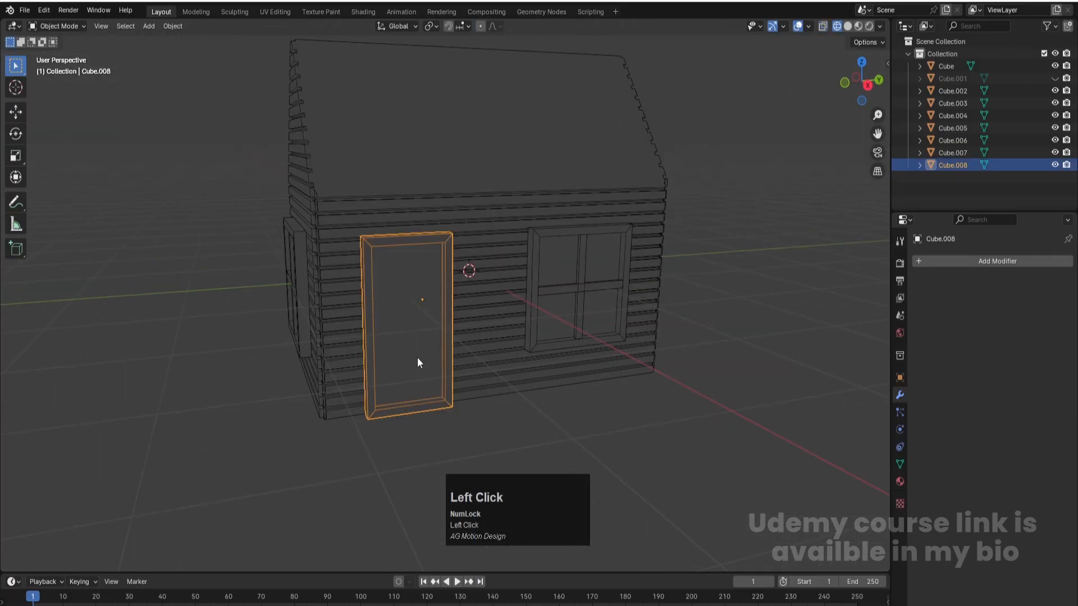
pyautogui.press('Tab')
pyautogui.press('Tab')
pyautogui.press('Tab')
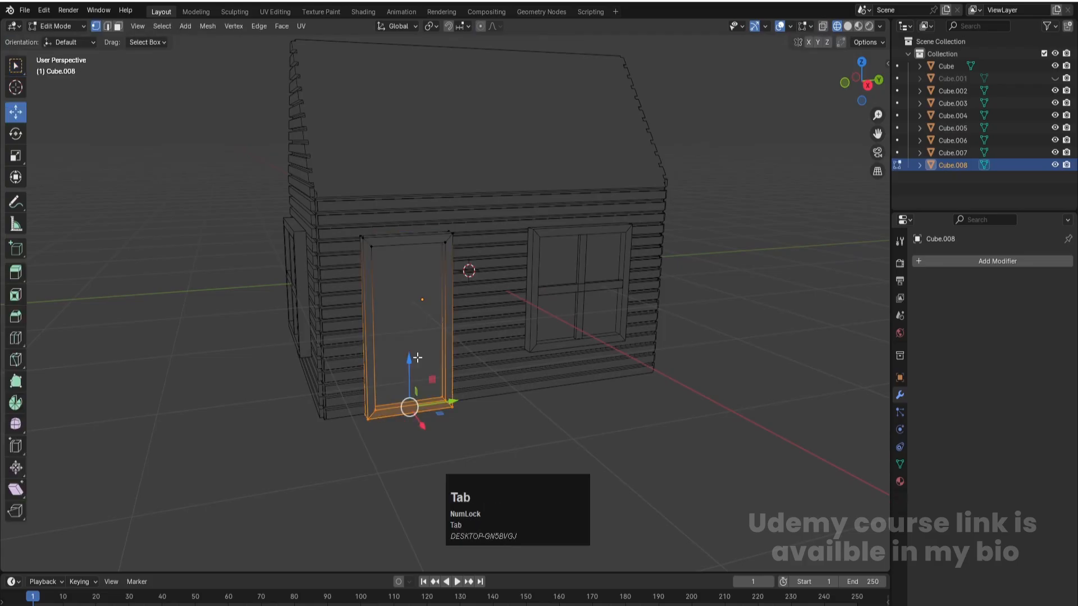
pyautogui.press('Tab')
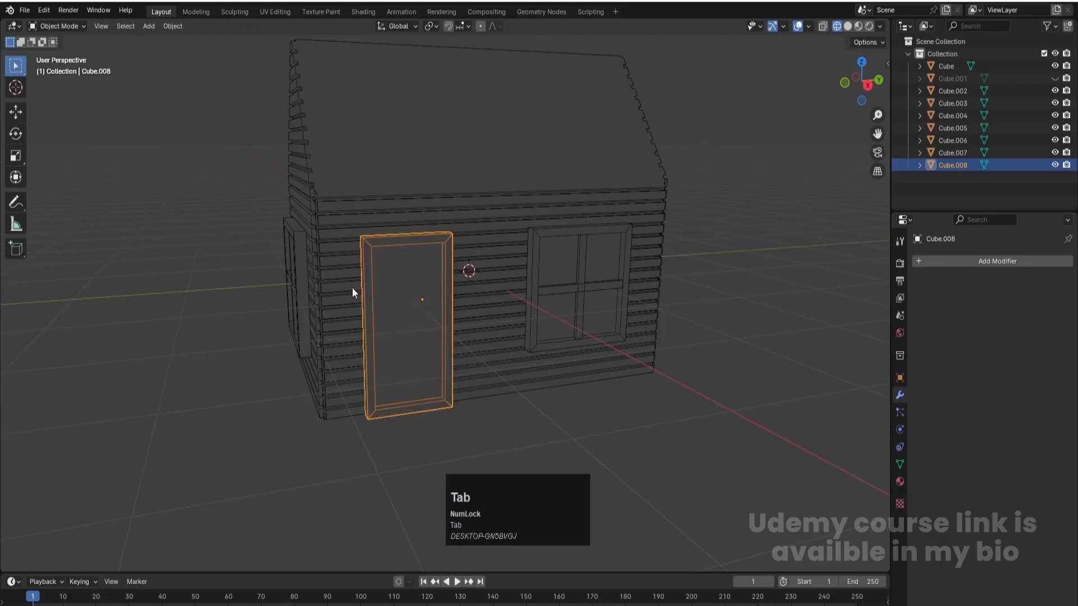
pyautogui.rightClick(384, 288)
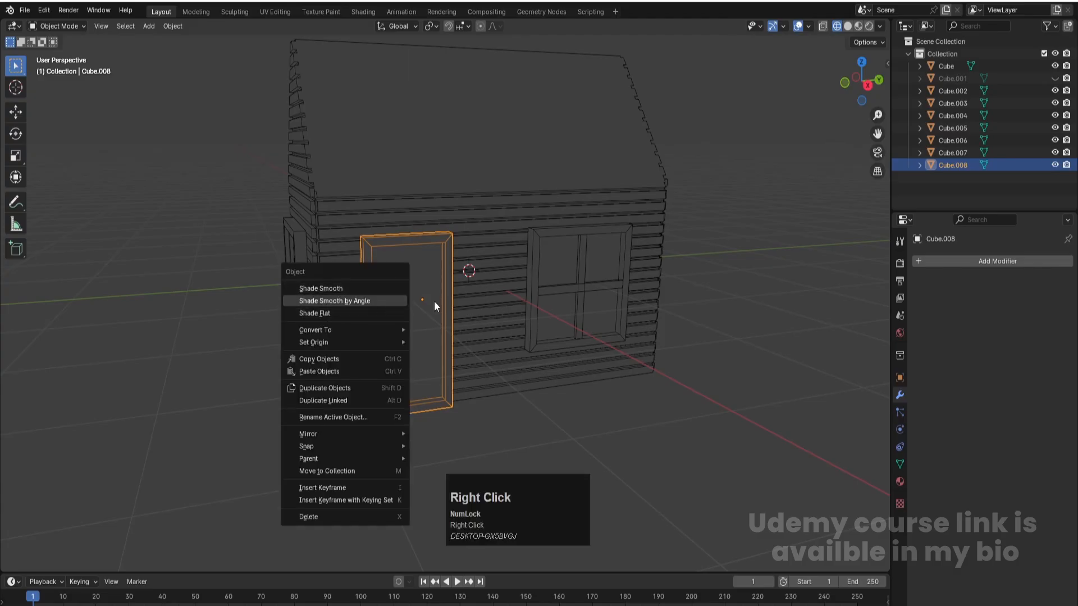
pyautogui.click(382, 302)
# - Apply the scale and all other transforms to the door frame
pyautogui.hotkey('ctrl', 'a')
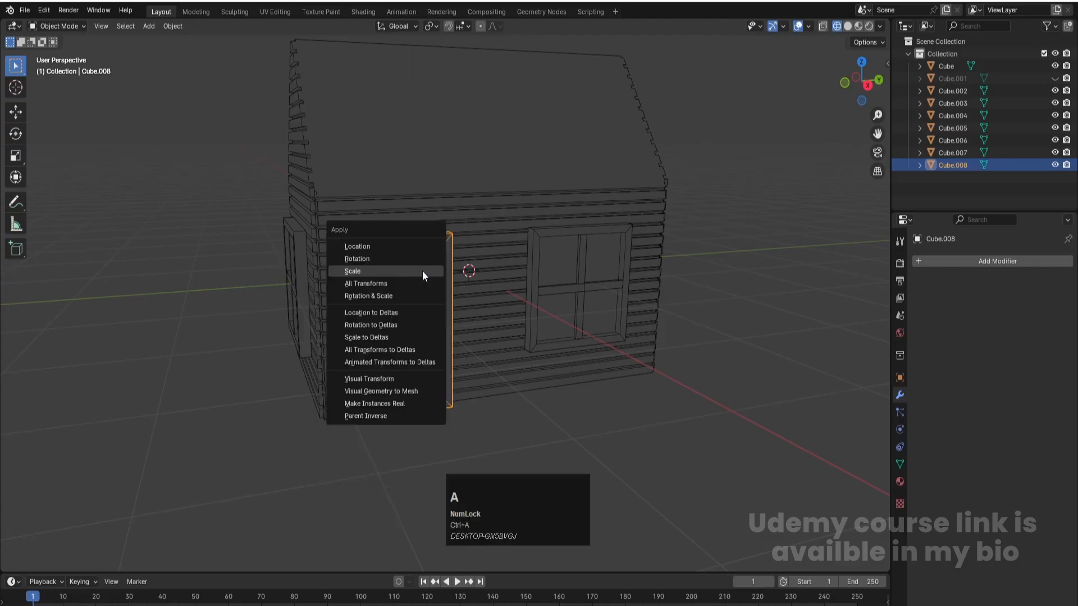
pyautogui.click(419, 270)
pyautogui.hotkey('ctrl', 'a')
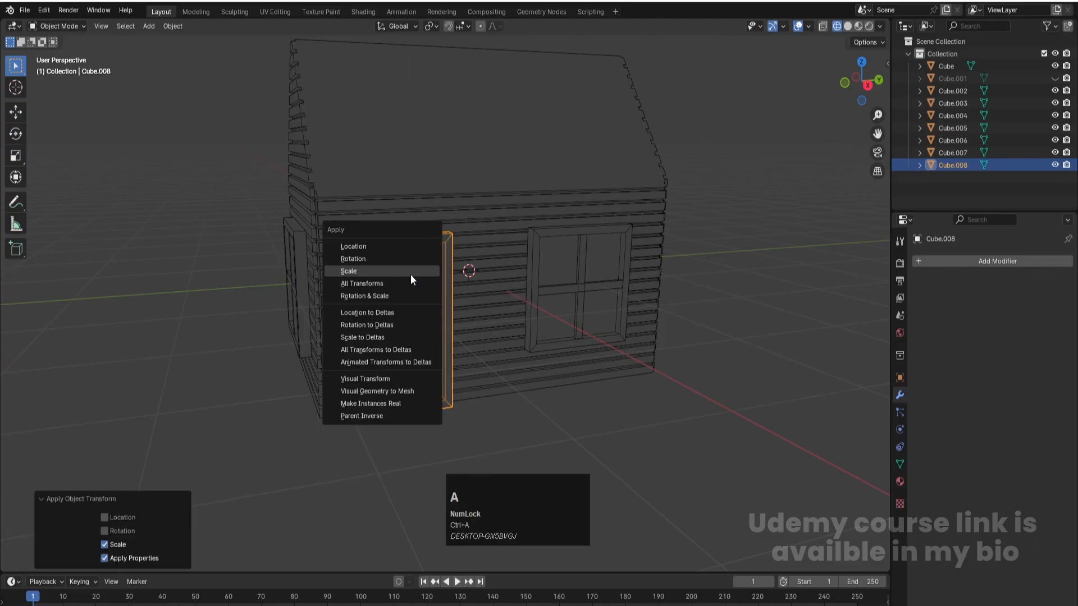
pyautogui.click(383, 284)
# - In Edit Mode, cut five evenly spaced vertical edge loops through the door to divide its panel into planks
pyautogui.scroll(2, 390, 295)
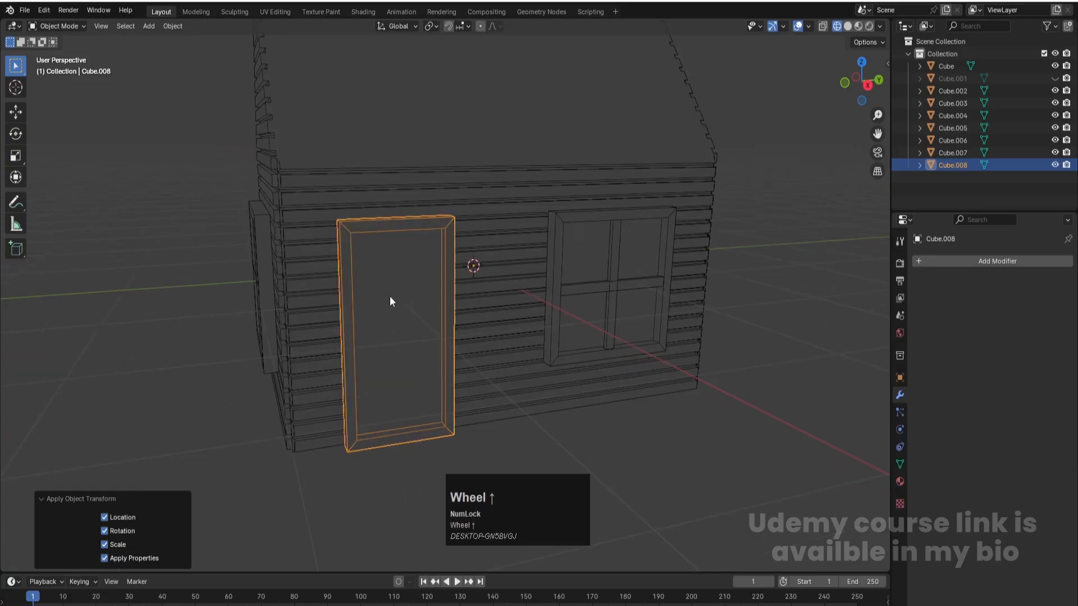
pyautogui.press('Tab')
pyautogui.moveTo(390, 296); pyautogui.dragTo(382, 352, button='middle')
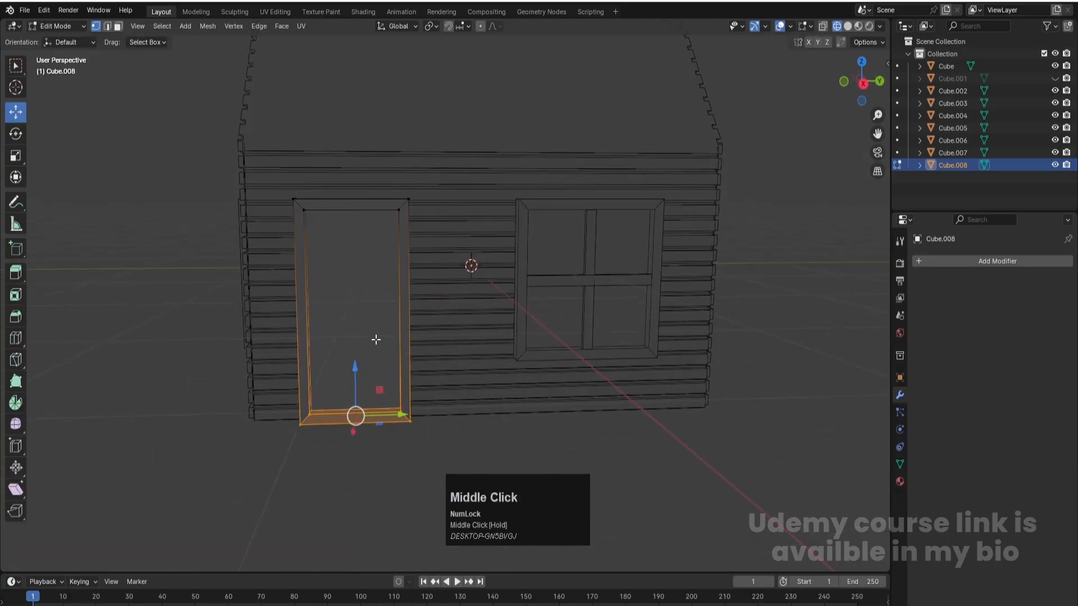
pyautogui.press('a')
pyautogui.hotkey('ctrl', 'r')
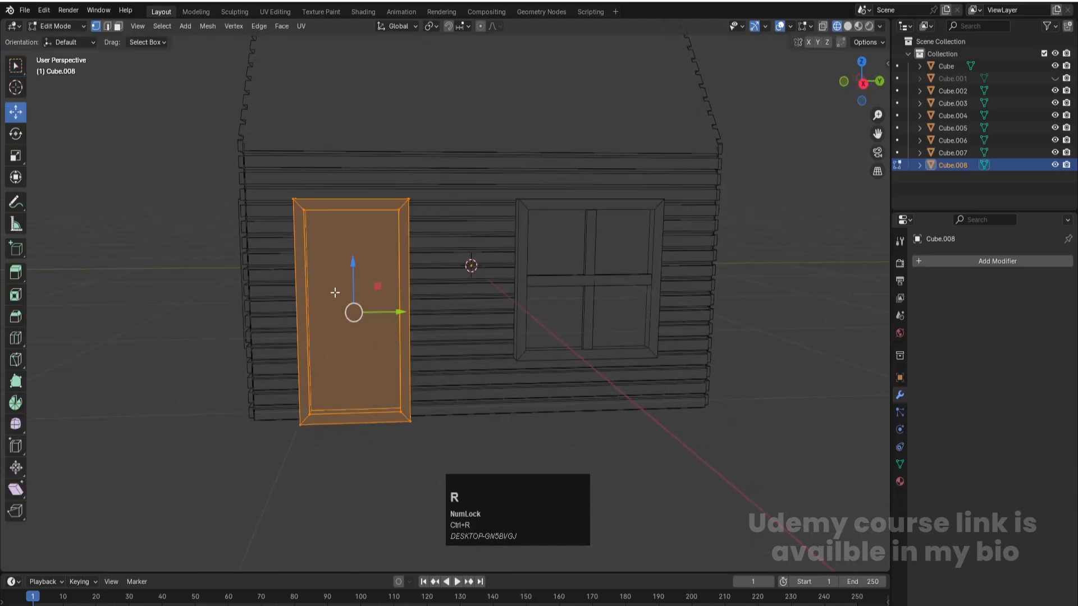
pyautogui.scroll(6, 348, 211)
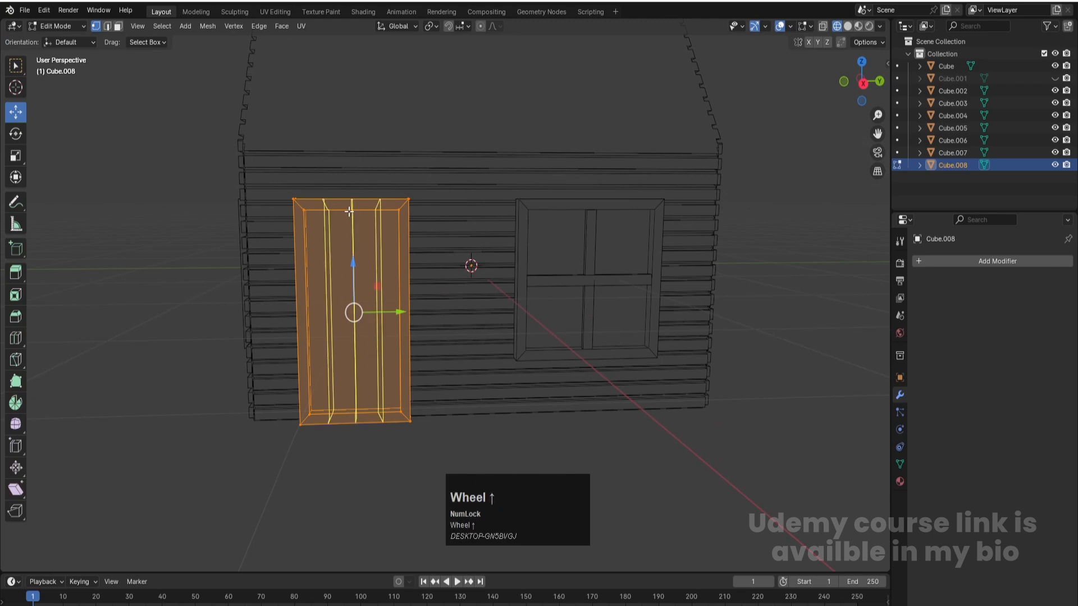
pyautogui.click(349, 211)
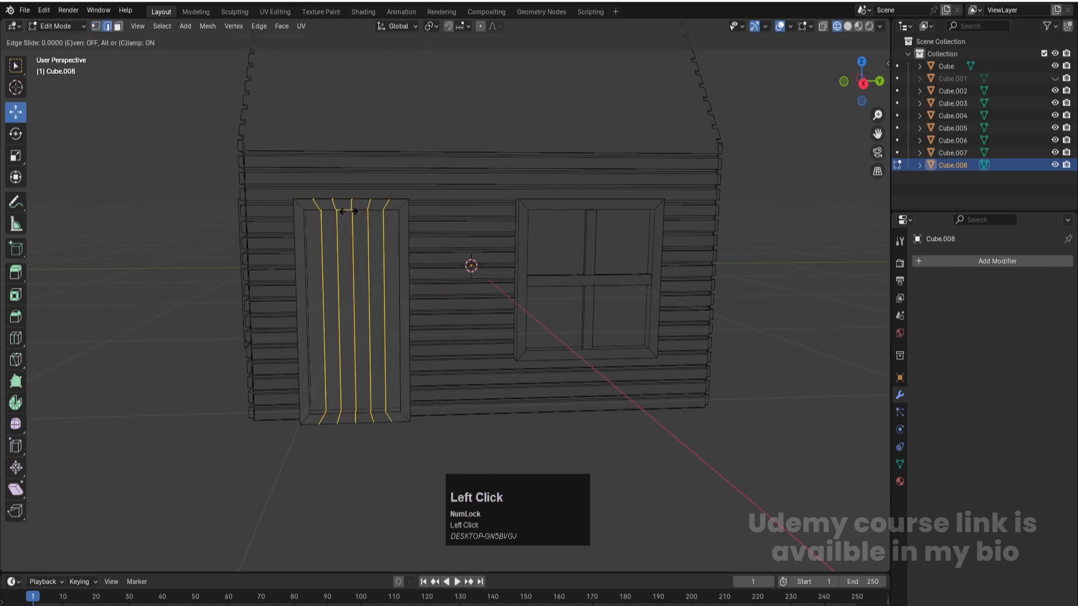
pyautogui.click(349, 211)
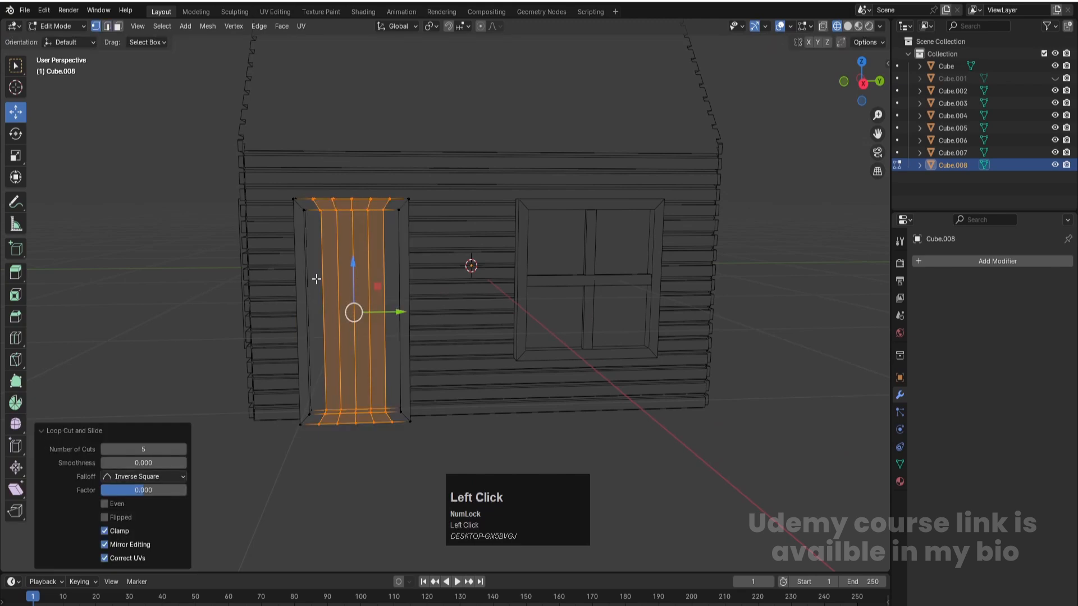
# - Select the six vertical plank faces inside the door frame and inset them individually by about 0.016 m
pyautogui.press('1')
pyautogui.press('3')
pyautogui.click(318, 297)
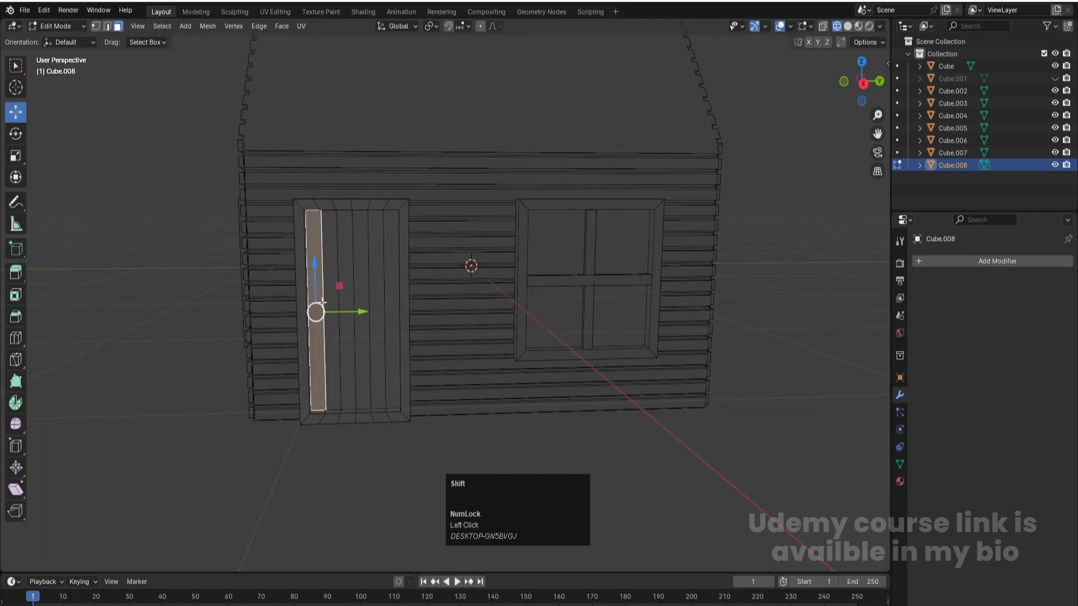
pyautogui.keyDown('shift'); pyautogui.click(331, 303); pyautogui.keyUp('shift')
pyautogui.keyDown('shift'); pyautogui.click(346, 303); pyautogui.keyUp('shift')
pyautogui.keyDown('shift'); pyautogui.click(361, 302); pyautogui.keyUp('shift')
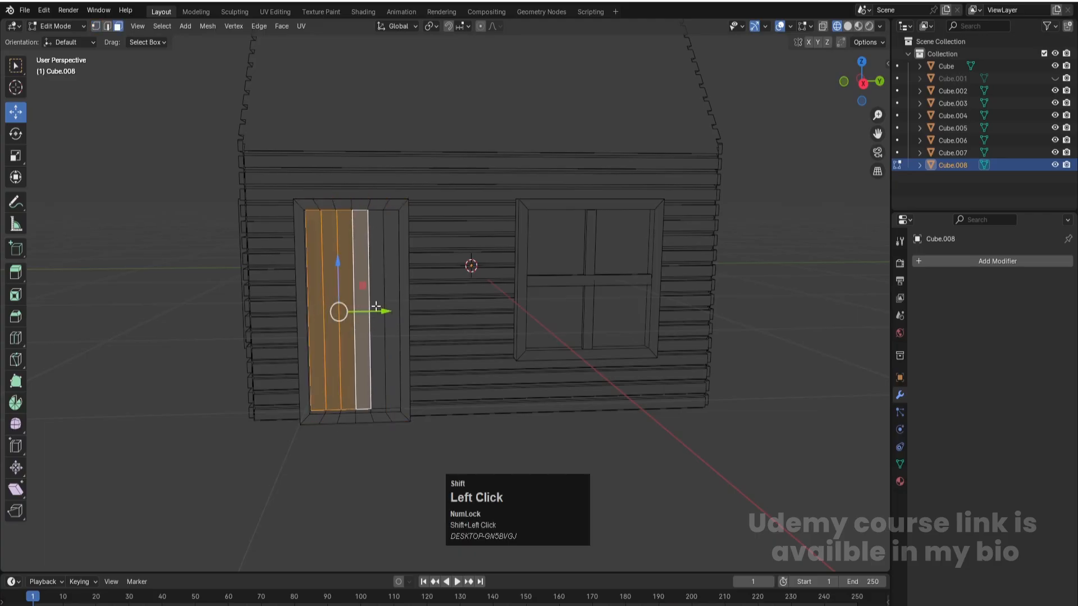
pyautogui.keyDown('shift'); pyautogui.click(377, 302); pyautogui.keyUp('shift')
pyautogui.keyDown('shift'); pyautogui.click(393, 299); pyautogui.keyUp('shift')
pyautogui.scroll(2, 410, 348)
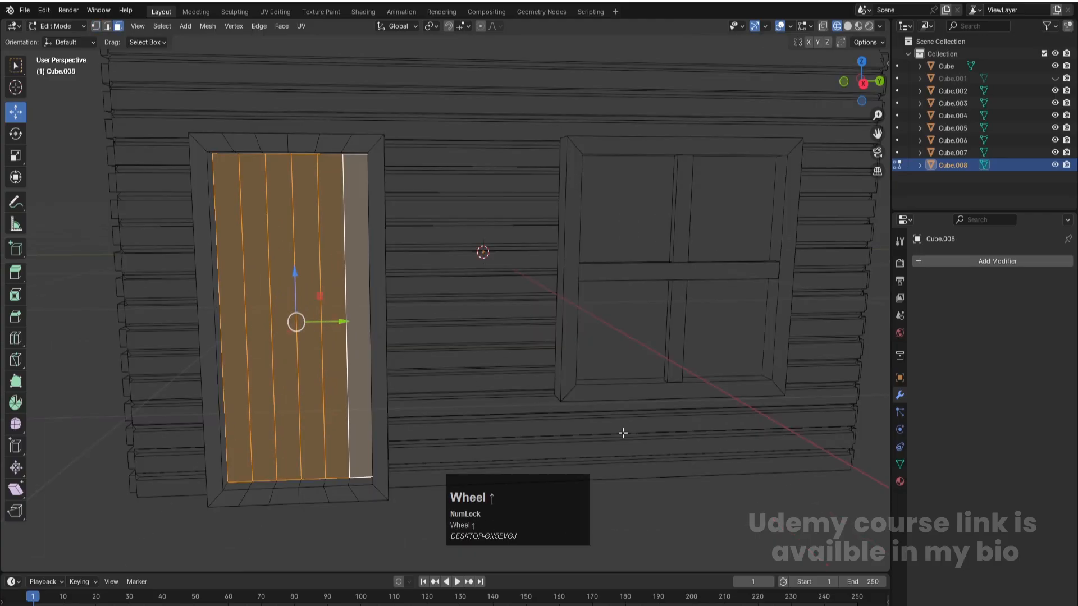
pyautogui.scroll(-1, 645, 433)
pyautogui.press('i')
pyautogui.press('i')
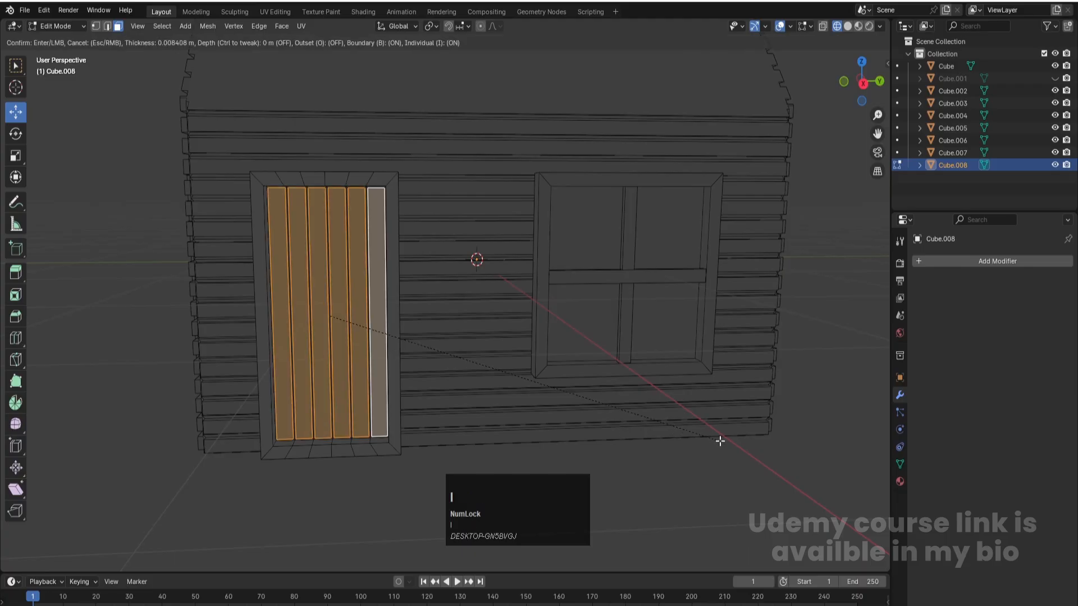
pyautogui.click(719, 441)
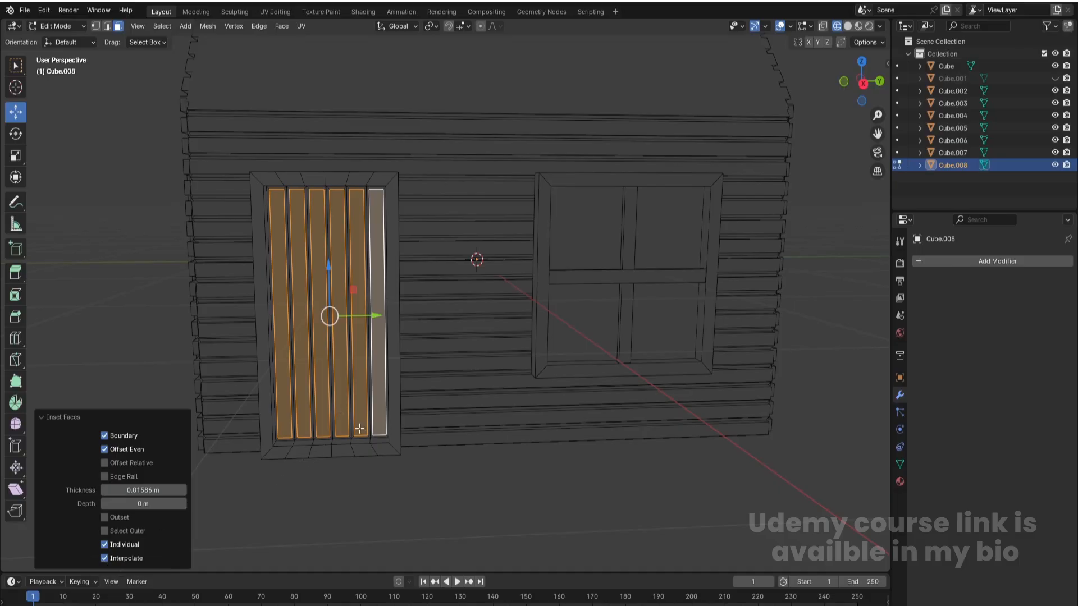
# - Extrude the inset door planks outward about 0.031 m and return to Object Mode
pyautogui.moveTo(363, 455); pyautogui.dragTo(498, 441, button='middle')
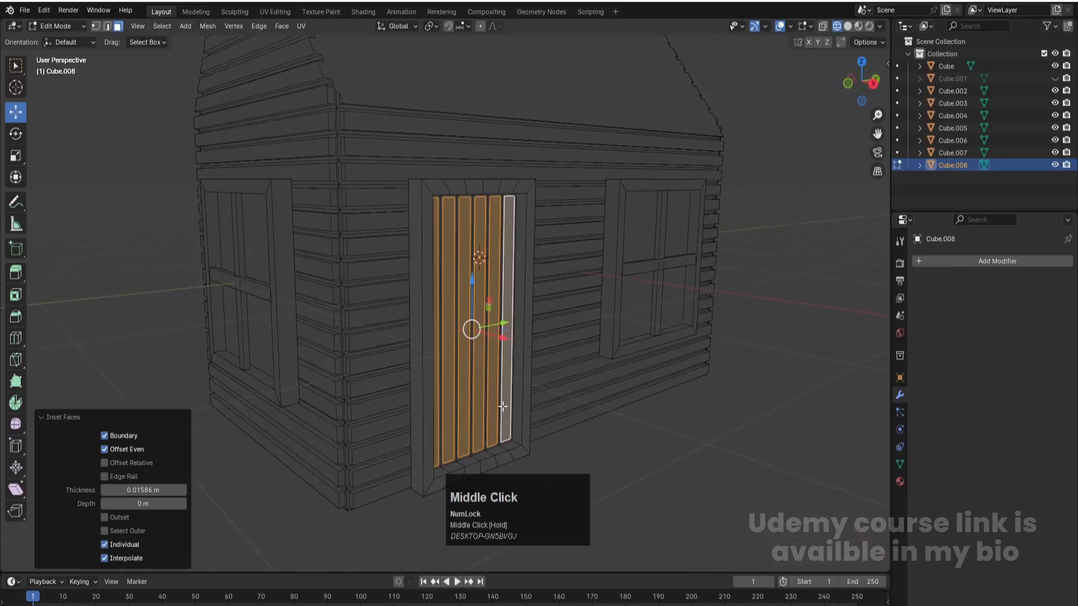
pyautogui.press('e')
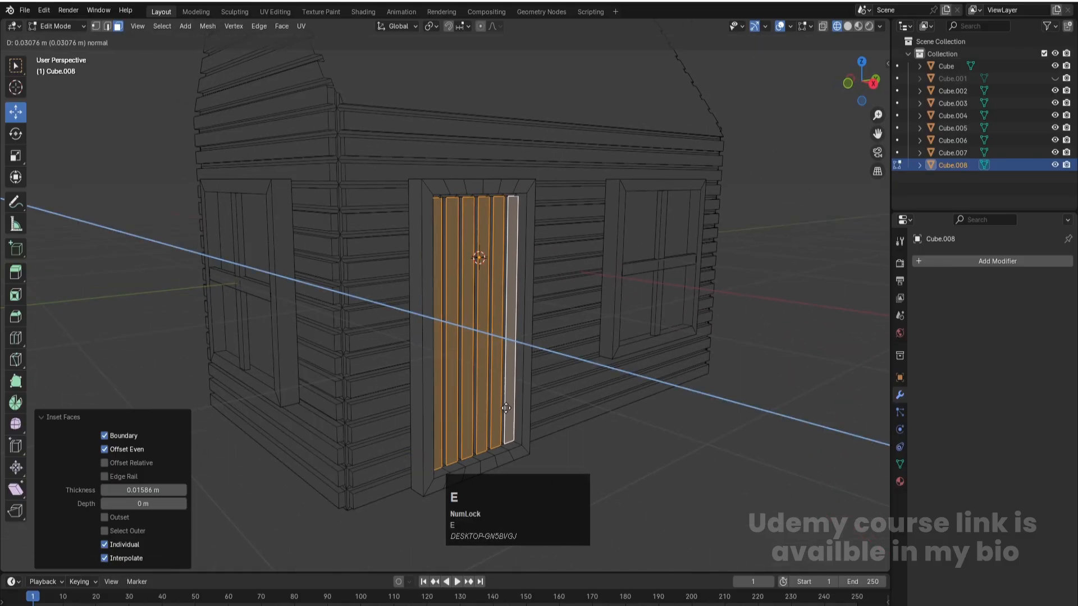
pyautogui.click(506, 409)
pyautogui.press('Tab')
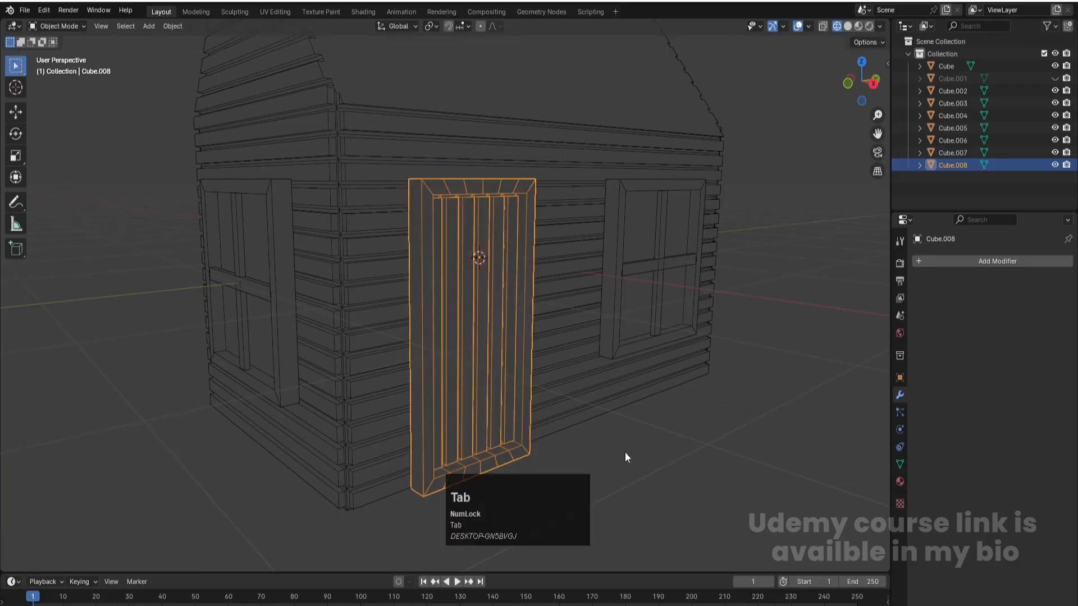
# - Switch to solid shading with nothing selected and inspect the house from several angles
pyautogui.scroll(-3, 623, 452)
pyautogui.press('z')
pyautogui.click(657, 441)
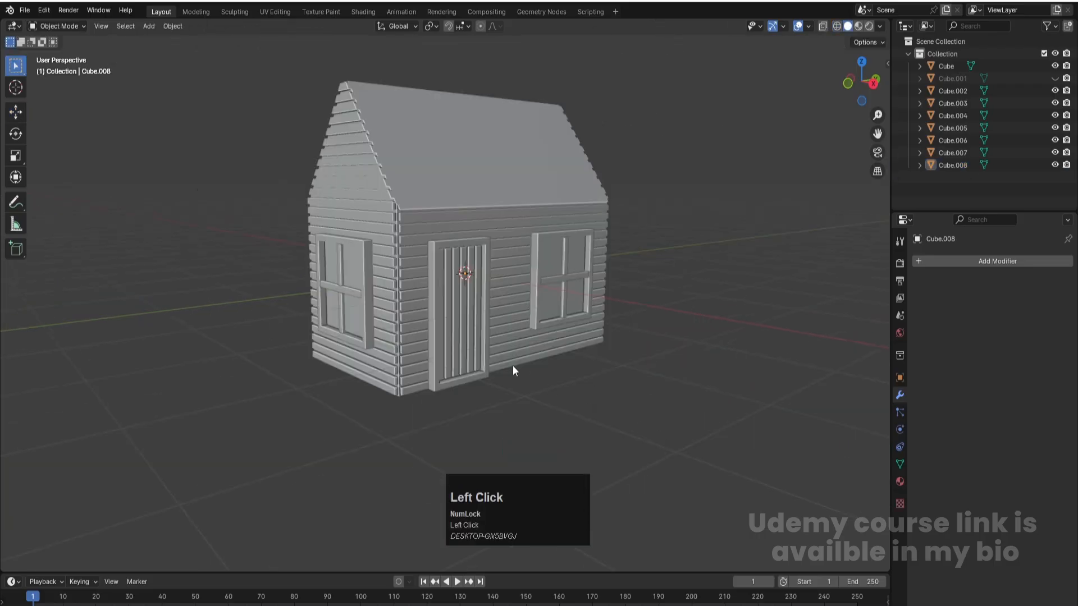
pyautogui.scroll(-4, 547, 409)
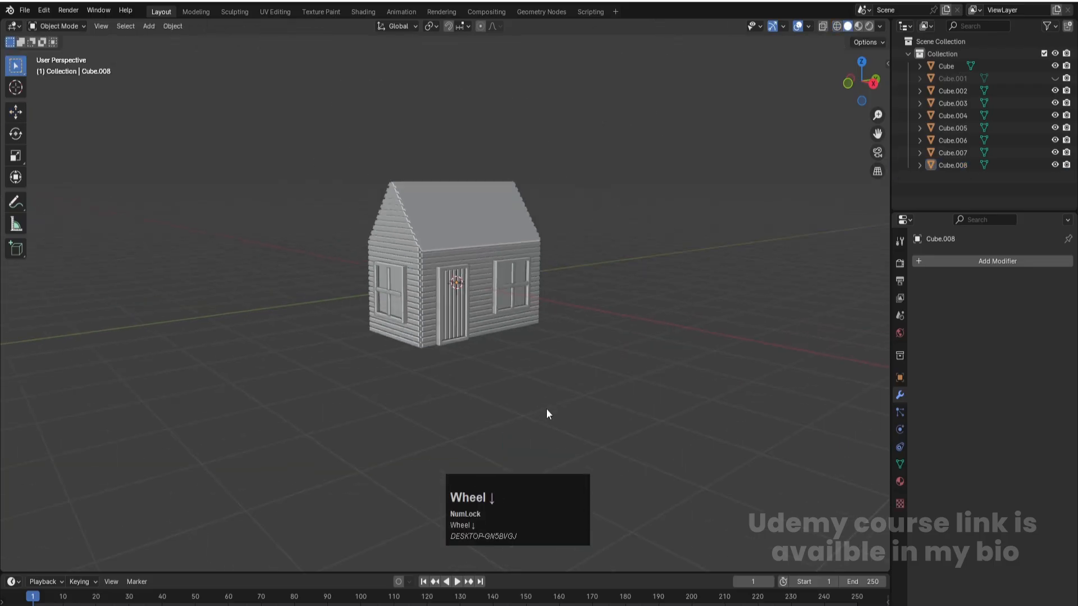
pyautogui.moveTo(449, 365); pyautogui.dragTo(422, 263, button='middle')
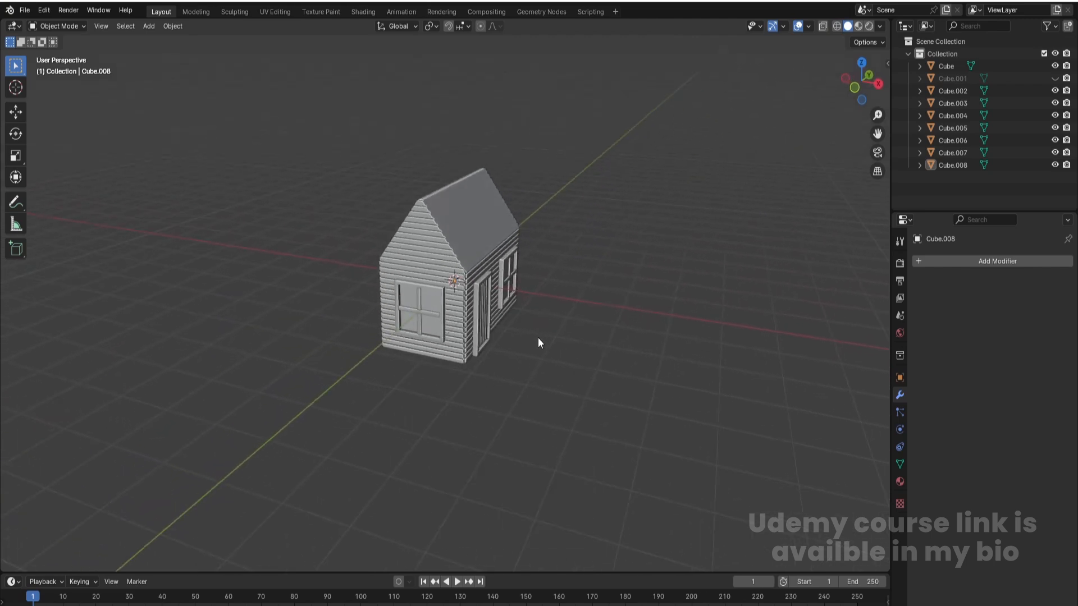
# - Select the front wall's window frame with both crossbars and set their origins to Center of Mass (Surface)
pyautogui.scroll(6, 391, 306)
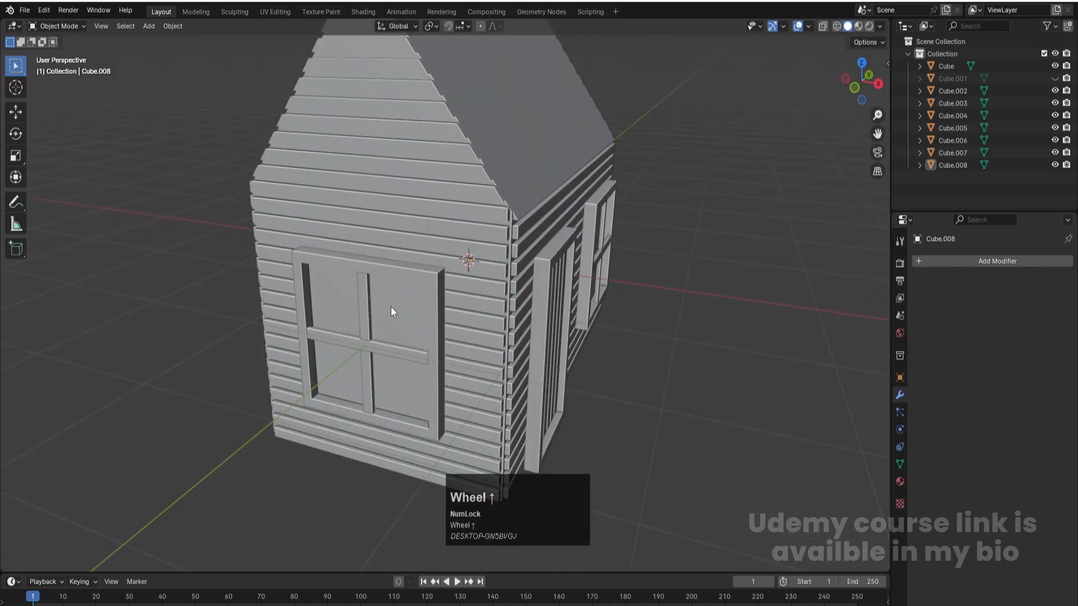
pyautogui.click(368, 293)
pyautogui.keyDown('shift'); pyautogui.click(385, 352); pyautogui.keyUp('shift')
pyautogui.keyDown('shift'); pyautogui.click(436, 277); pyautogui.keyUp('shift')
pyautogui.keyDown('shift'); pyautogui.click(436, 277); pyautogui.keyUp('shift')
pyautogui.keyDown('shift'); pyautogui.click(404, 269); pyautogui.keyUp('shift')
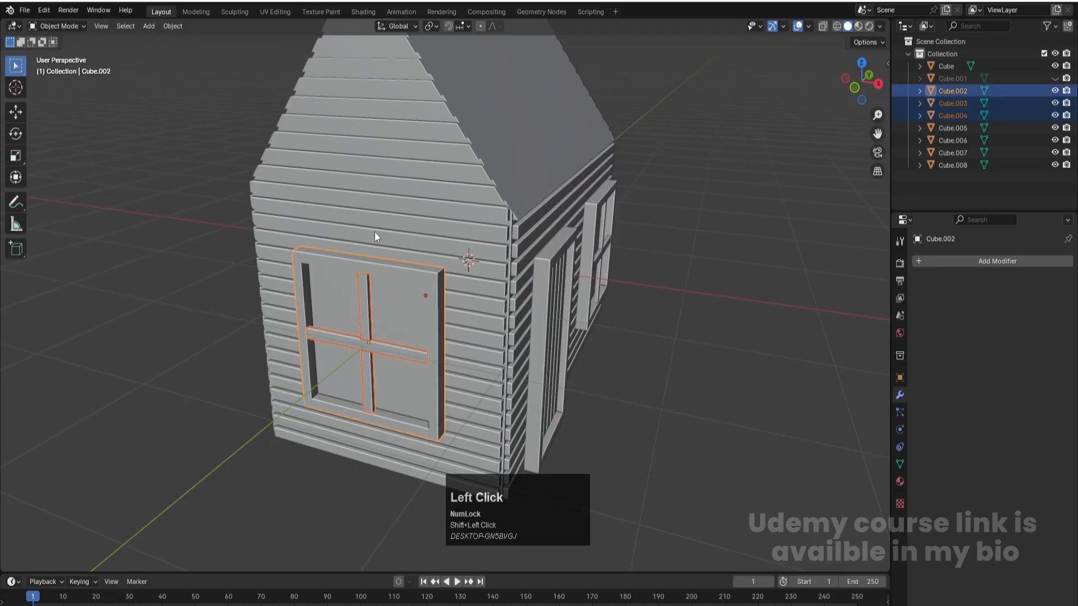
pyautogui.click(173, 26)
pyautogui.moveTo(191, 52)
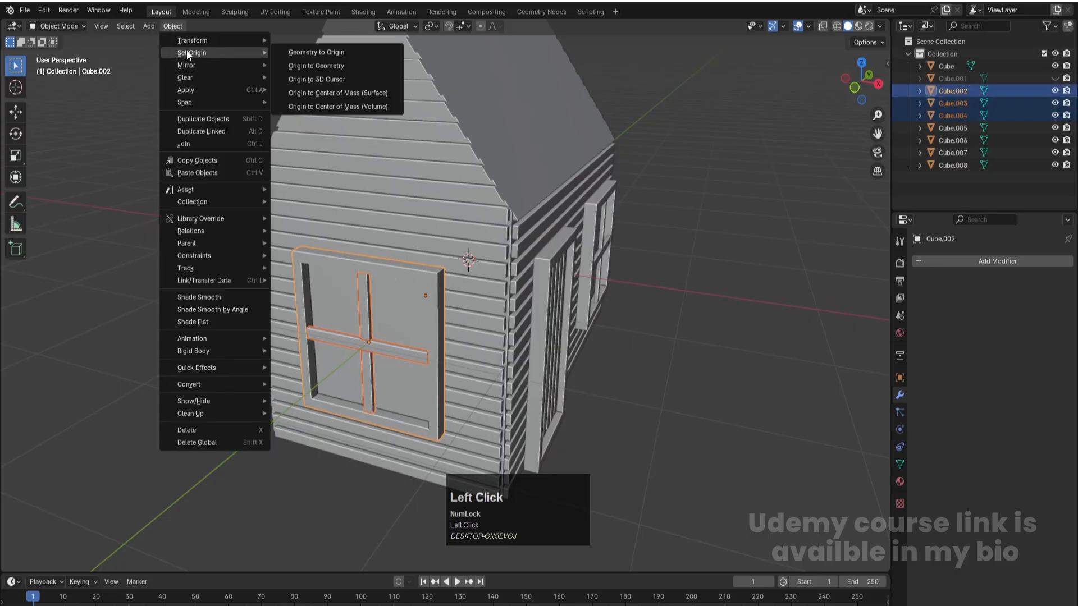
pyautogui.click(328, 91)
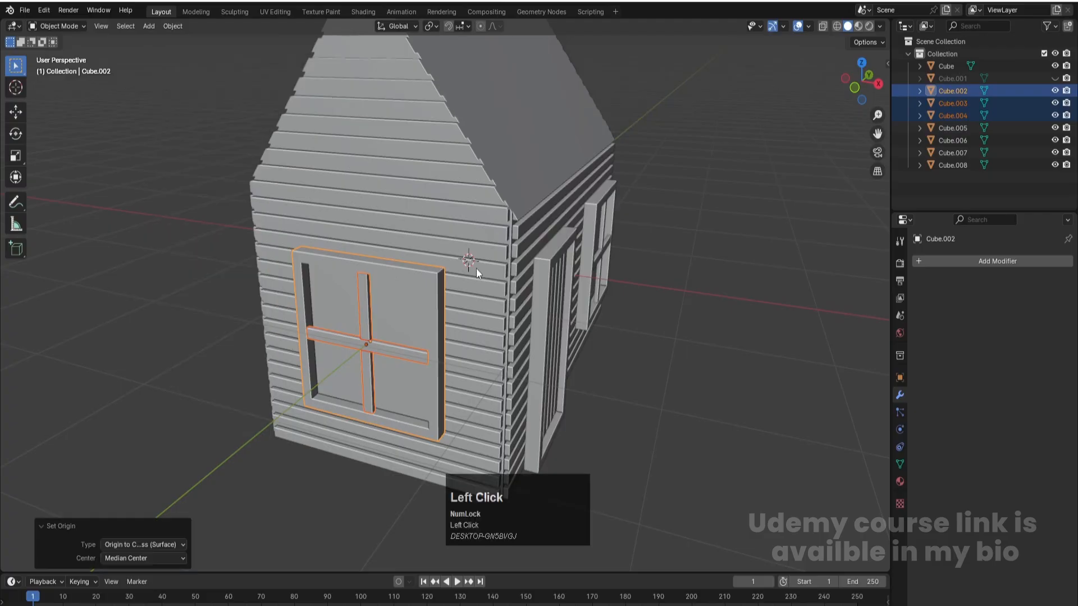
# - In wireframe front view, duplicate the window frame and crossbars and move the copies about 1.3 m up along Z
pyautogui.press('KP_1')
pyautogui.press('z')
pyautogui.click(472, 299)
pyautogui.hotkey('shift', 'd')
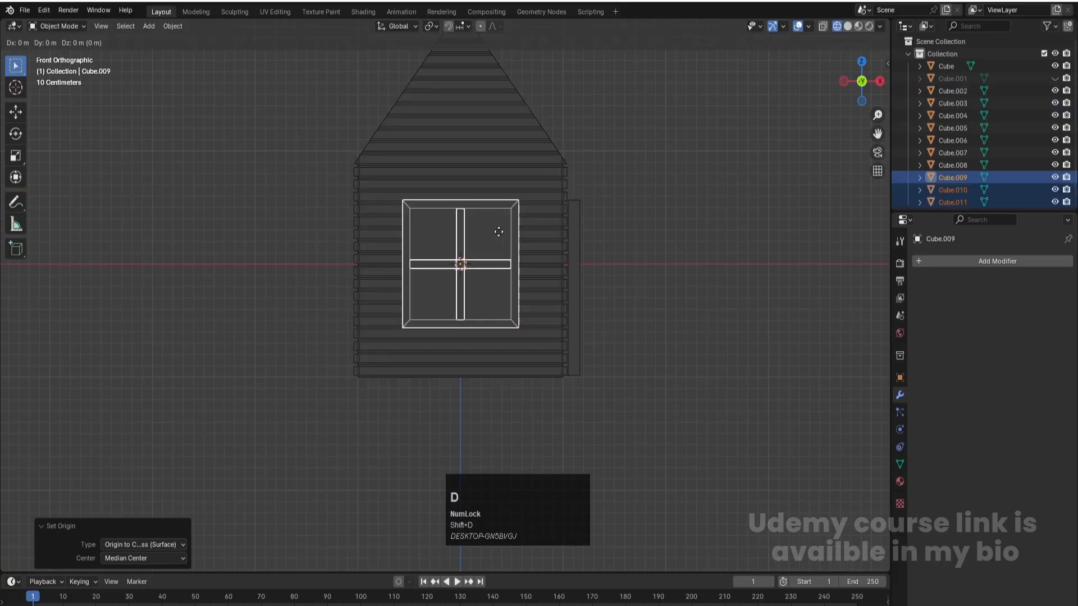
pyautogui.press('z')
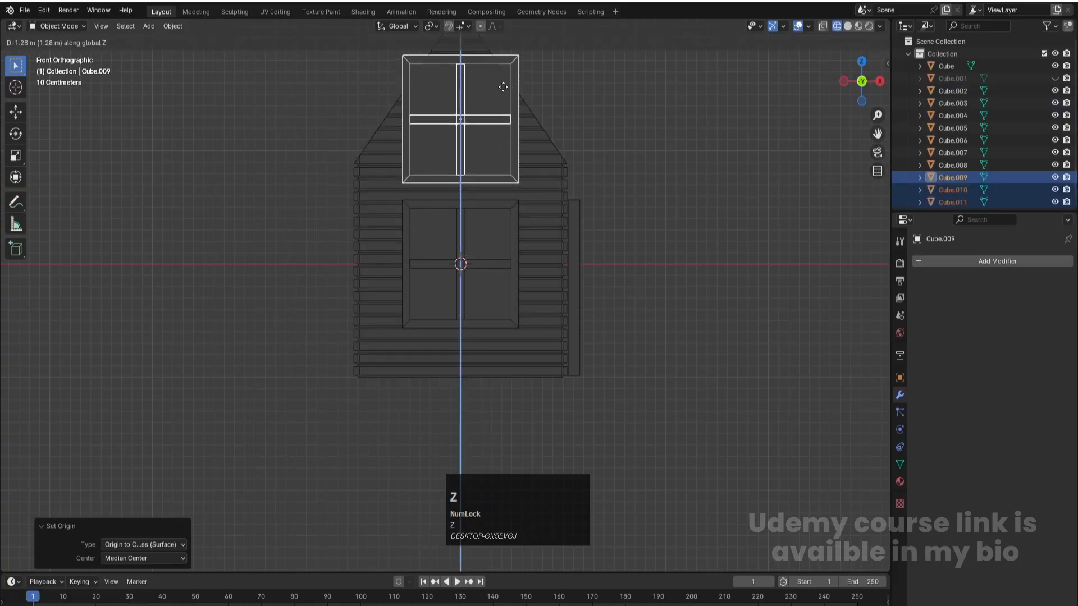
pyautogui.click(502, 84)
# - Try scaling the duplicated window parts down to about 0.64, and undo the scaling
pyautogui.keyDown('shift'); pyautogui.moveTo(528, 133); pyautogui.dragTo(529, 229, button='middle'); pyautogui.keyUp('shift')
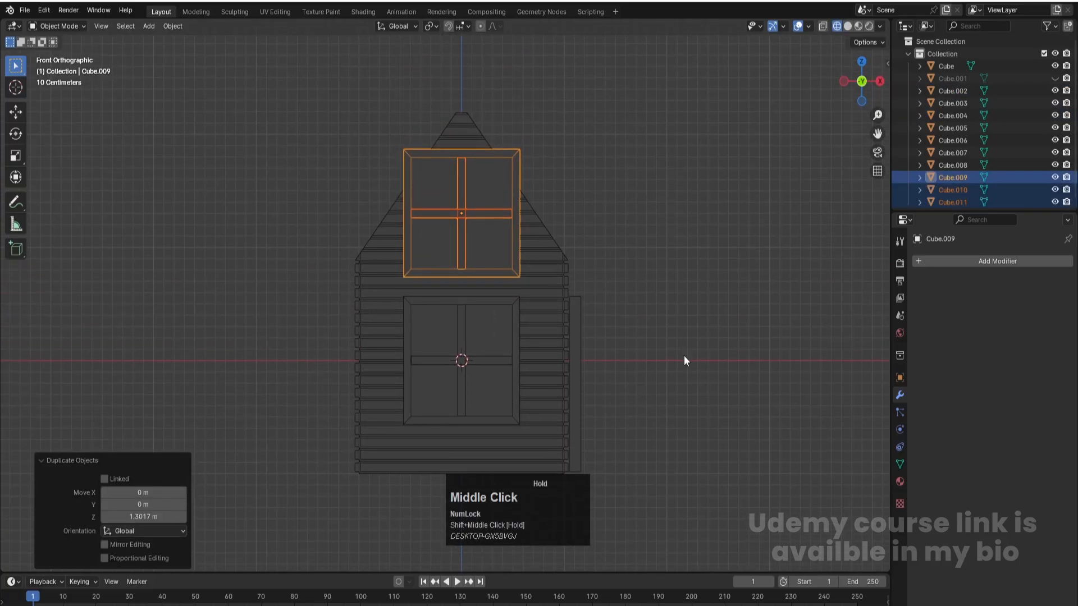
pyautogui.press('s')
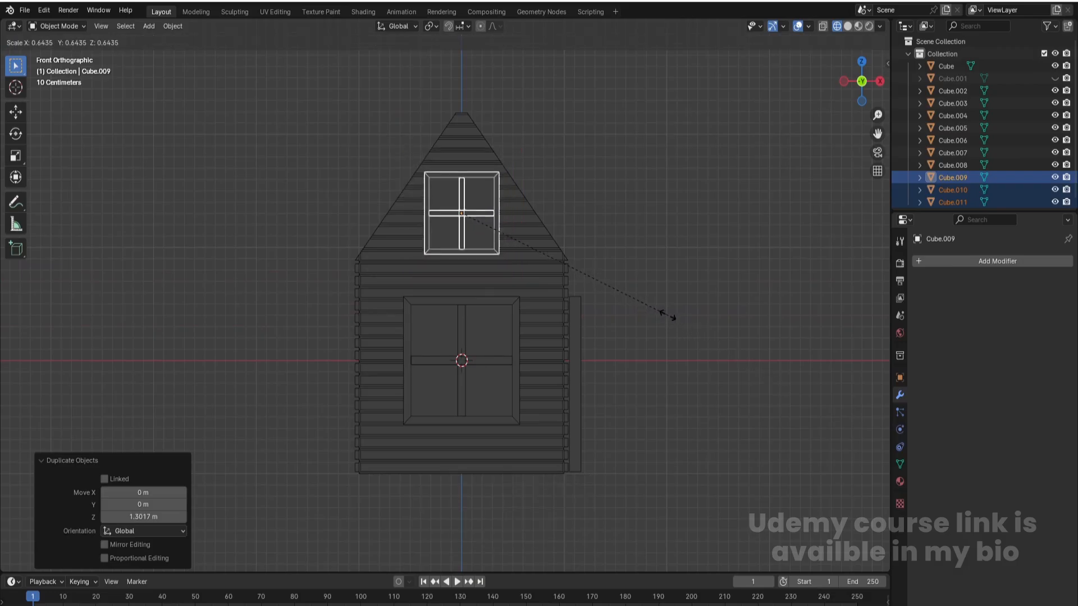
pyautogui.click(668, 315)
pyautogui.hotkey('ctrl', 'z')
# - Raise the duplicated window parts about 0.15 m further along Z on the gable
pyautogui.scroll(2, 491, 166)
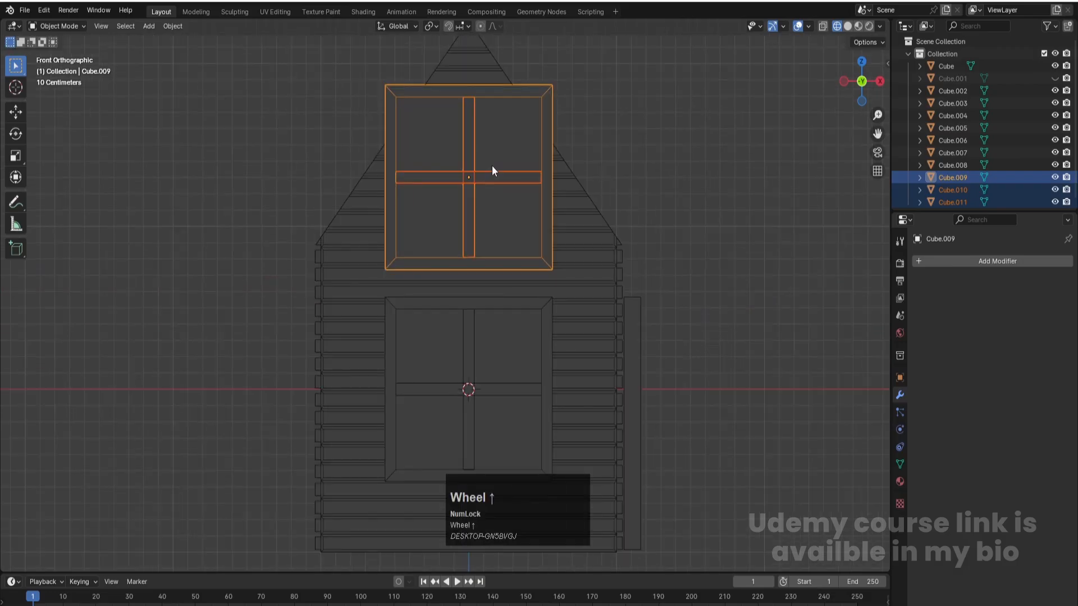
pyautogui.keyDown('shift'); pyautogui.moveTo(508, 164); pyautogui.dragTo(492, 244, button='middle'); pyautogui.keyUp('shift')
pyautogui.scroll(1, 493, 244)
pyautogui.press('g')
pyautogui.press('z')
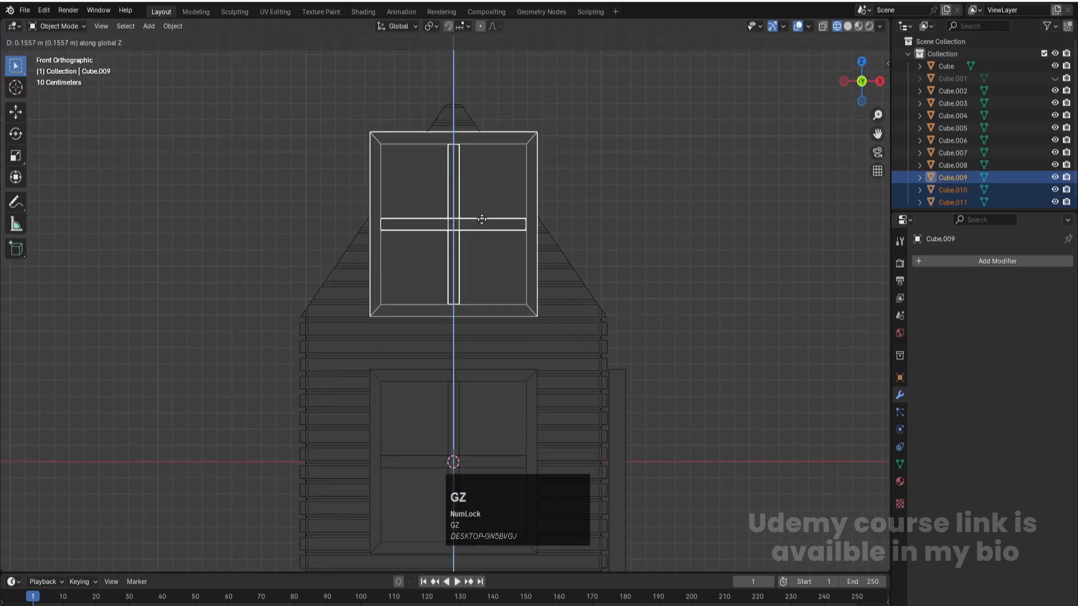
pyautogui.click(480, 223)
# - Save the file and put the duplicated window parts into Edit Mode with vertex selection
pyautogui.scroll(-1, 478, 238)
pyautogui.hotkey('ctrl', 's')
pyautogui.press('Tab')
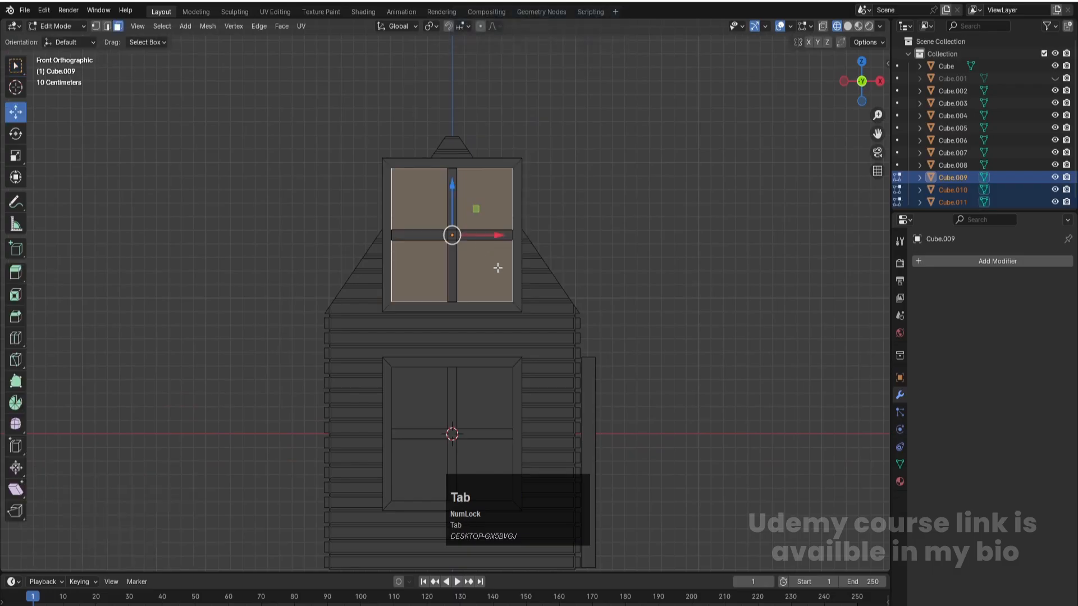
pyautogui.press('1')
# - Try moving the negative-X side vertices of the gable window about 0.146 m inward along X without X-ray, and undo the move
pyautogui.moveTo(328, 142); pyautogui.dragTo(394, 342)
pyautogui.press('f')
pyautogui.press('g')
pyautogui.press('y')
pyautogui.click(401, 222)
pyautogui.moveTo(347, 124); pyautogui.dragTo(407, 348)
pyautogui.press('g')
pyautogui.press('y')
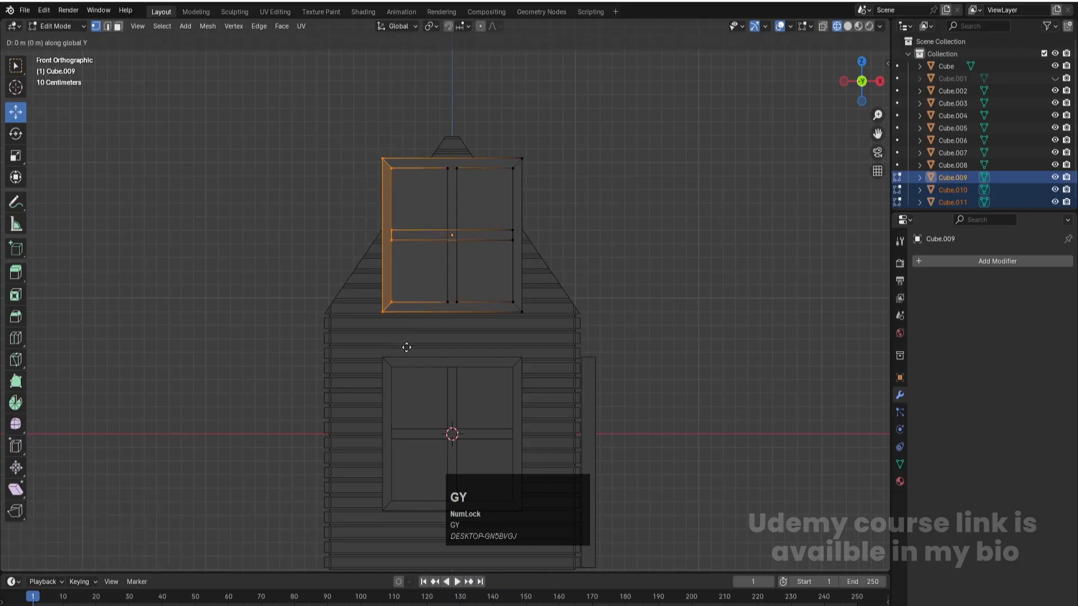
pyautogui.press('x')
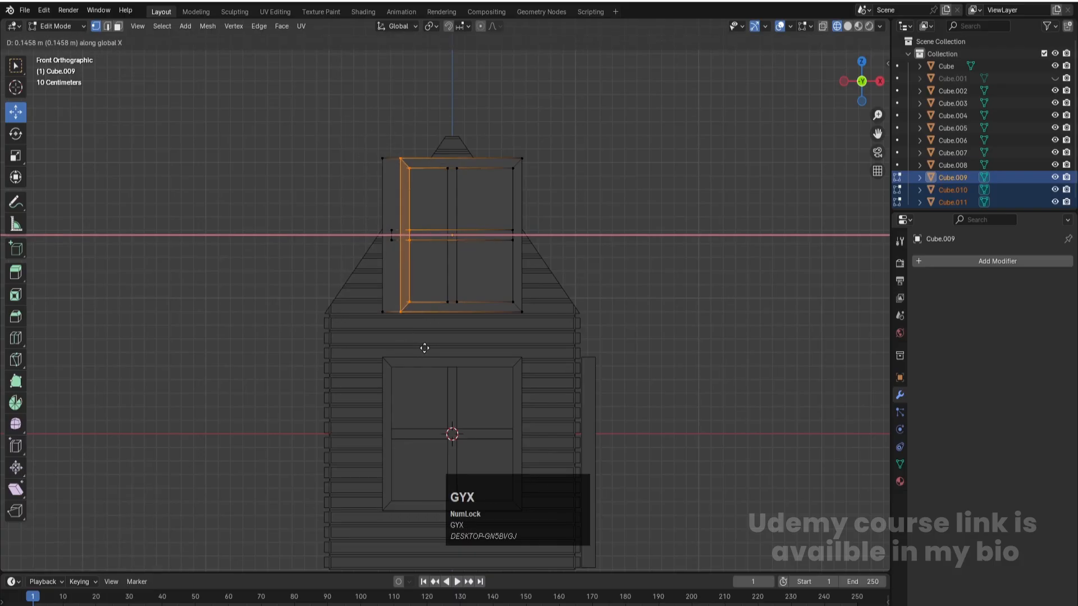
pyautogui.click(425, 348)
pyautogui.scroll(1, 392, 262)
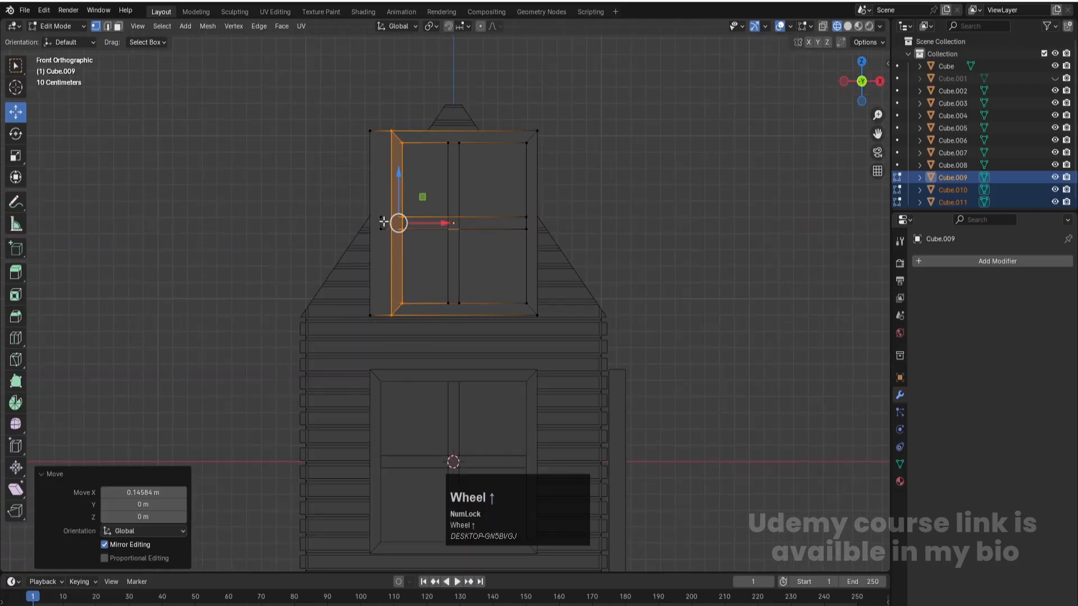
pyautogui.hotkey('ctrl', 'z')
# - With X-ray on, move the vertices of both sides of the gable window inward along X to narrow it
pyautogui.hotkey('alt', 'z')
pyautogui.moveTo(323, 83); pyautogui.dragTo(394, 371)
pyautogui.press('g')
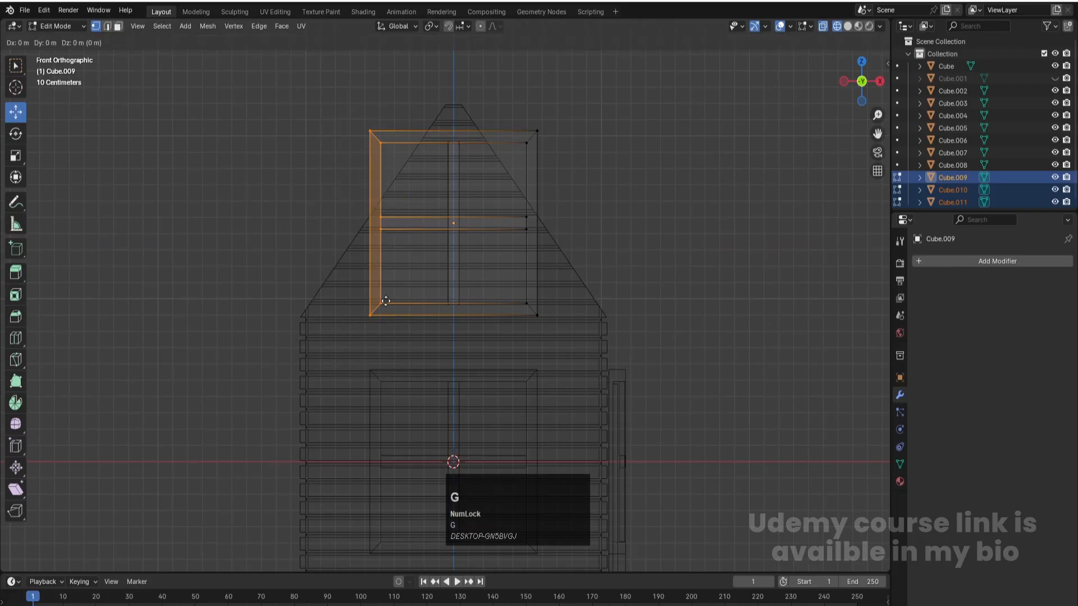
pyautogui.press('x')
pyautogui.click(416, 300)
pyautogui.moveTo(490, 112); pyautogui.dragTo(585, 402)
pyautogui.press('g')
pyautogui.press('x')
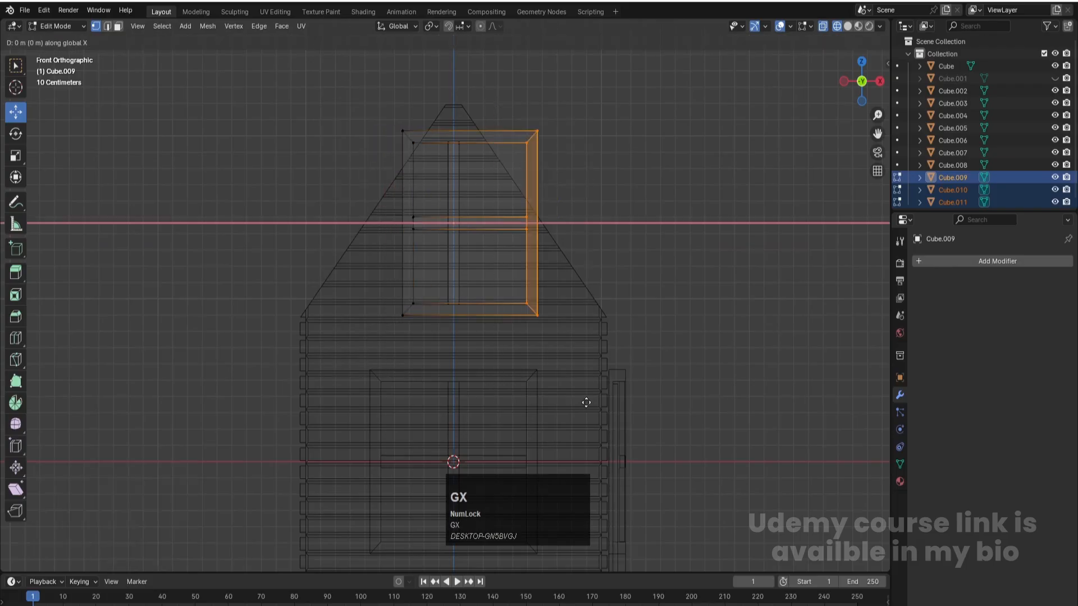
pyautogui.click(552, 403)
# - Move the lower vertices of the gable window up along Z to shorten it
pyautogui.moveTo(363, 284); pyautogui.dragTo(549, 382)
pyautogui.press('g')
pyautogui.press('z')
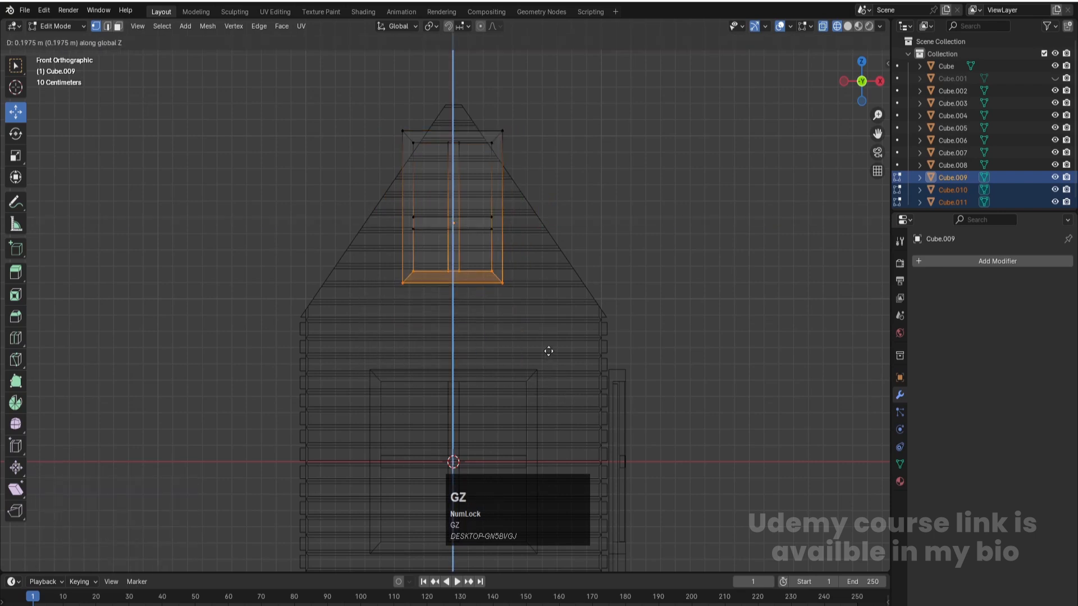
pyautogui.click(548, 345)
# - Move the upper vertices of the gable window down along Z to shorten it, and return to Object Mode
pyautogui.moveTo(361, 101); pyautogui.dragTo(555, 180)
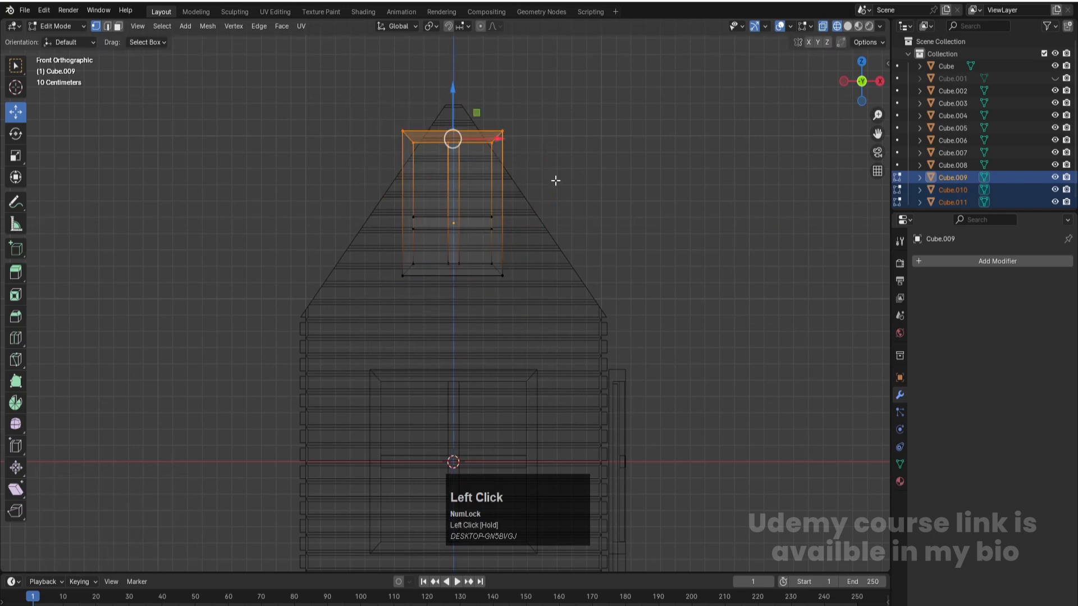
pyautogui.press('g')
pyautogui.press('z')
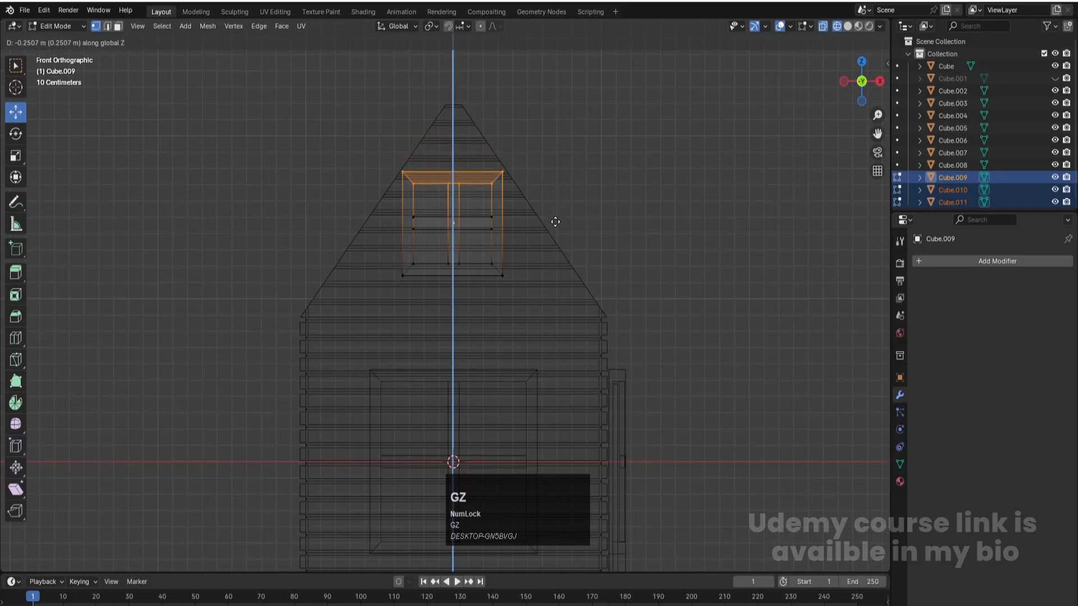
pyautogui.click(555, 228)
pyautogui.press('Tab')
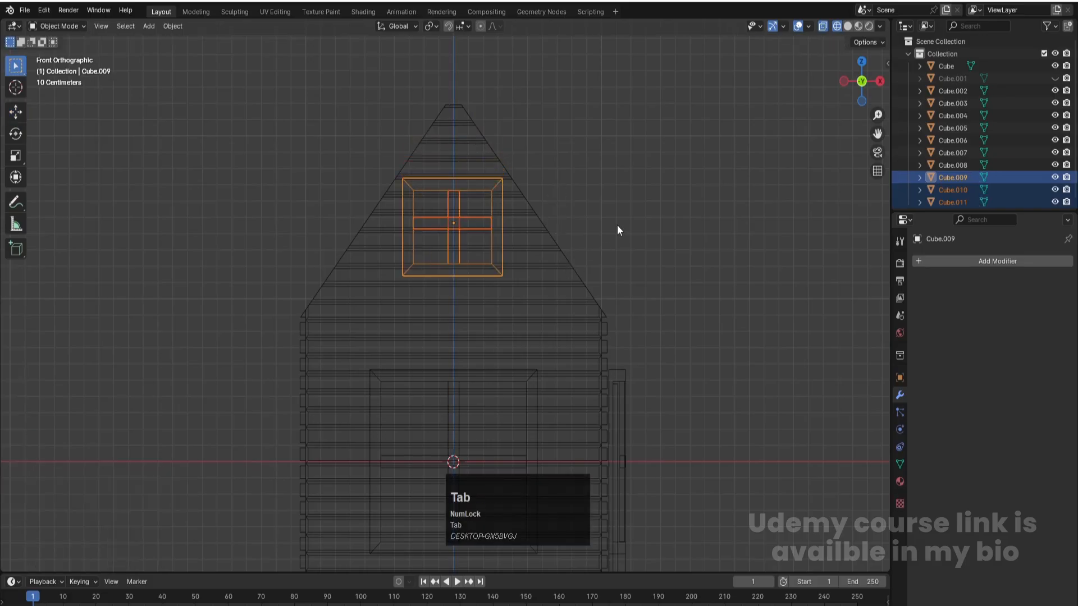
# - Toggle X-ray and move the negative-X side vertices of the gable window slightly inward along X in Edit Mode
pyautogui.scroll(4, 409, 212)
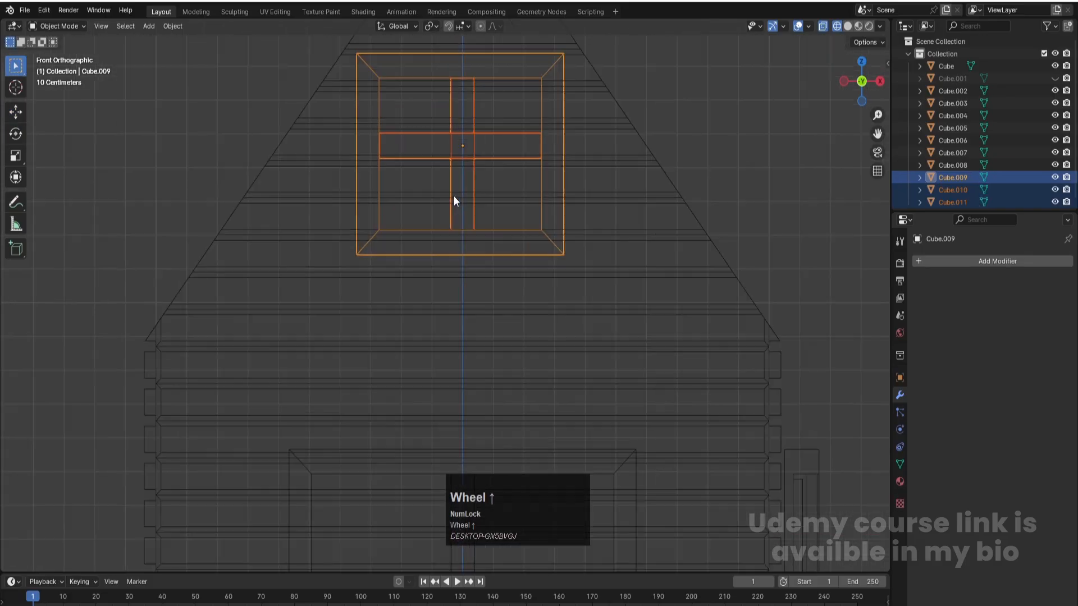
pyautogui.keyDown('shift'); pyautogui.moveTo(480, 164); pyautogui.dragTo(484, 284, button='middle'); pyautogui.keyUp('shift')
pyautogui.hotkey('alt', 'z')
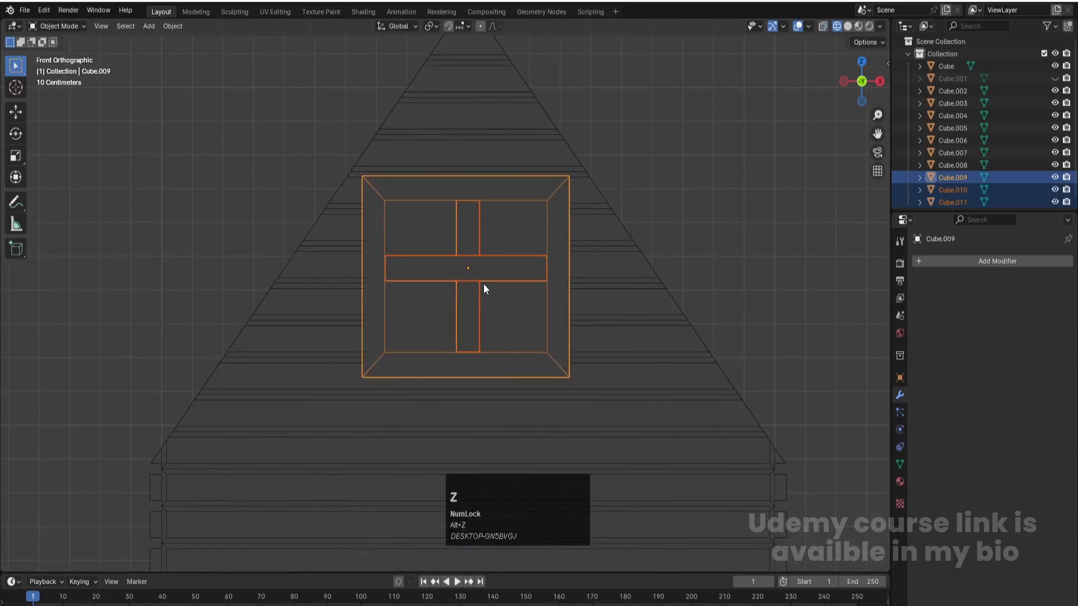
pyautogui.press('Tab')
pyautogui.moveTo(349, 140); pyautogui.dragTo(399, 424)
pyautogui.press('g')
pyautogui.press('z')
pyautogui.press('x')
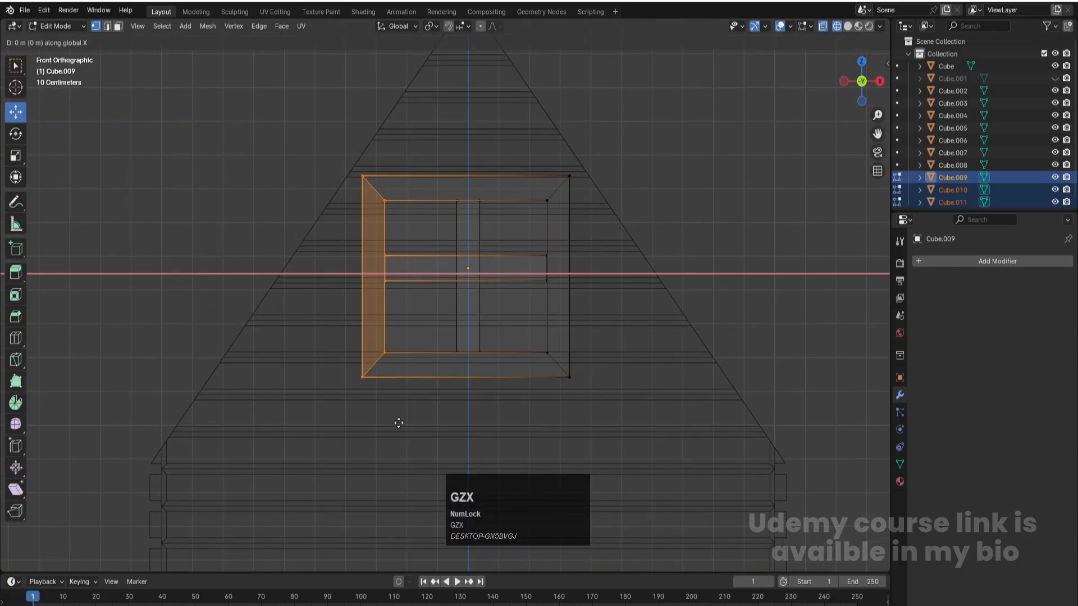
pyautogui.click(409, 424)
# - Move the lower vertices of the gable window slightly up along Z and return to Object Mode
pyautogui.moveTo(353, 335); pyautogui.dragTo(630, 433)
pyautogui.press('g')
pyautogui.press('z')
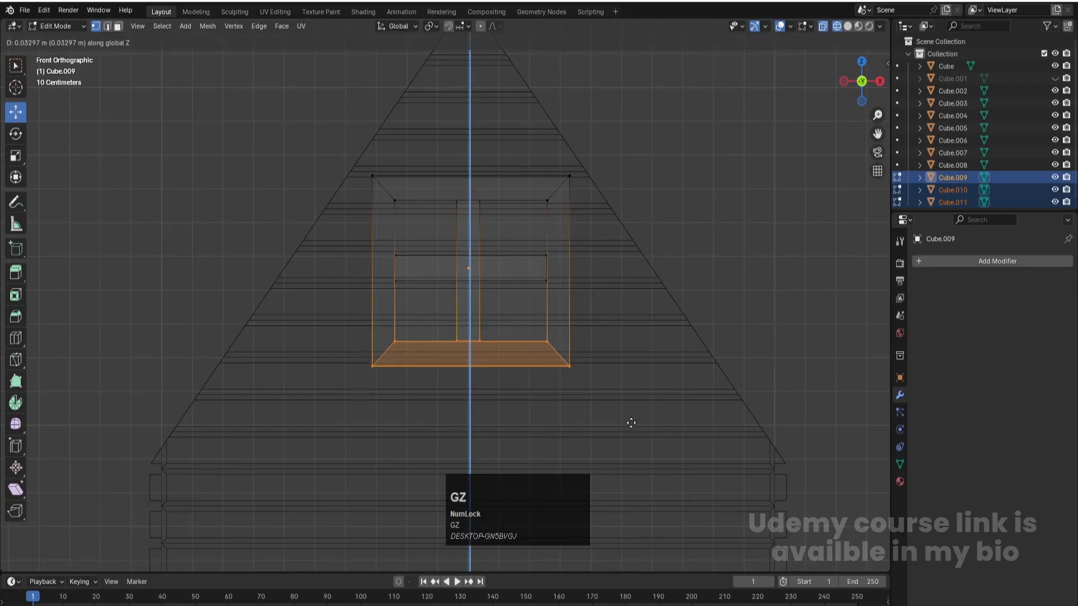
pyautogui.click(630, 419)
pyautogui.press('Tab')
pyautogui.scroll(-4, 630, 418)
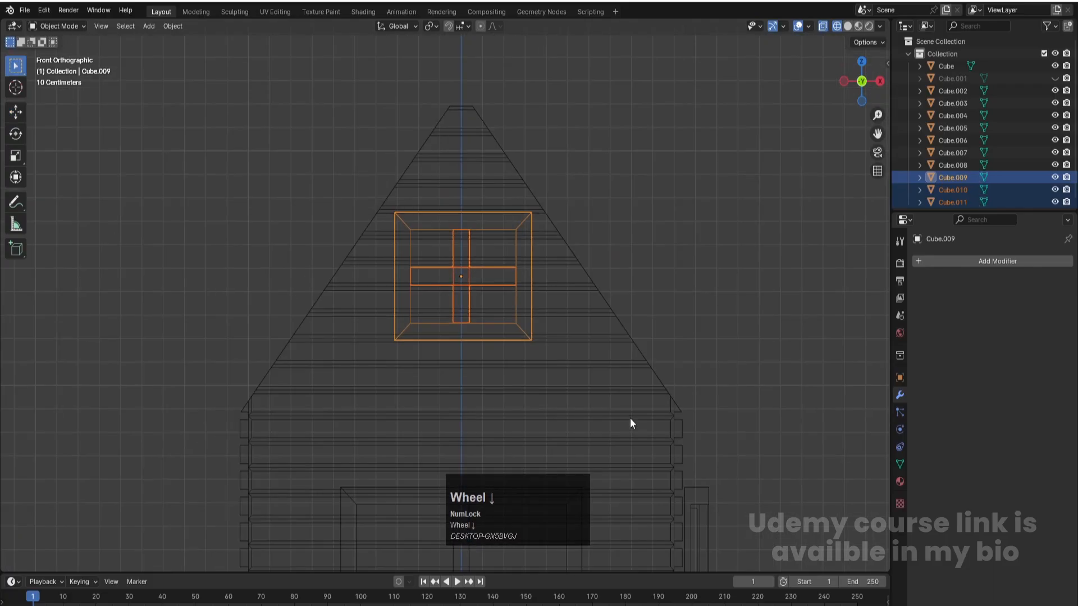
# - Turn X-ray off, switch the viewport to solid shading, deselect the gable window and save the file
pyautogui.moveTo(631, 405); pyautogui.dragTo(585, 406, button='middle')
pyautogui.hotkey('alt', 'z')
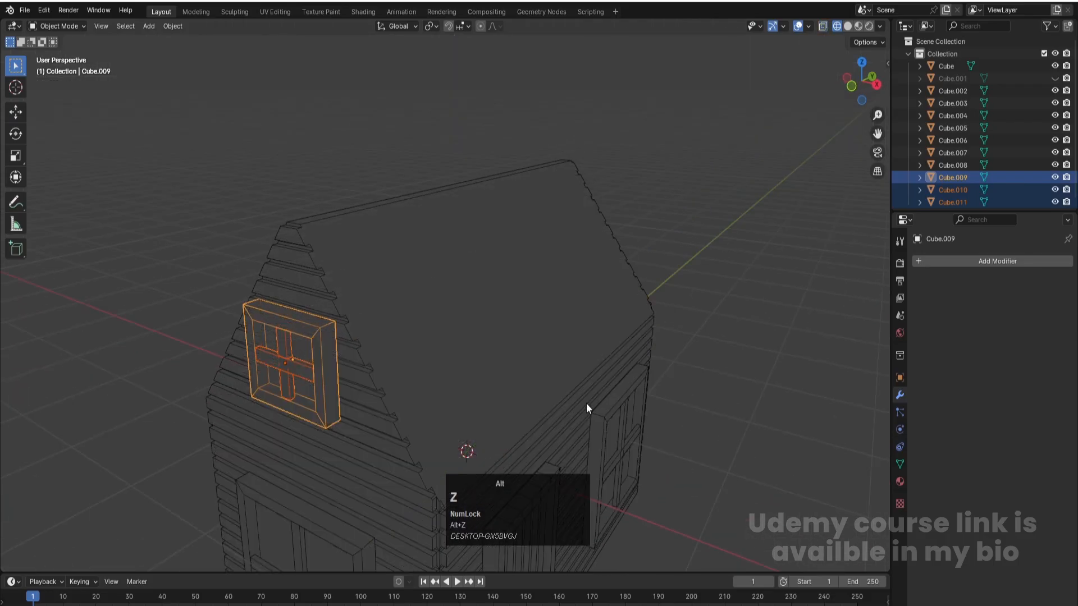
pyautogui.press('z')
pyautogui.click(647, 398)
pyautogui.scroll(-4, 665, 399)
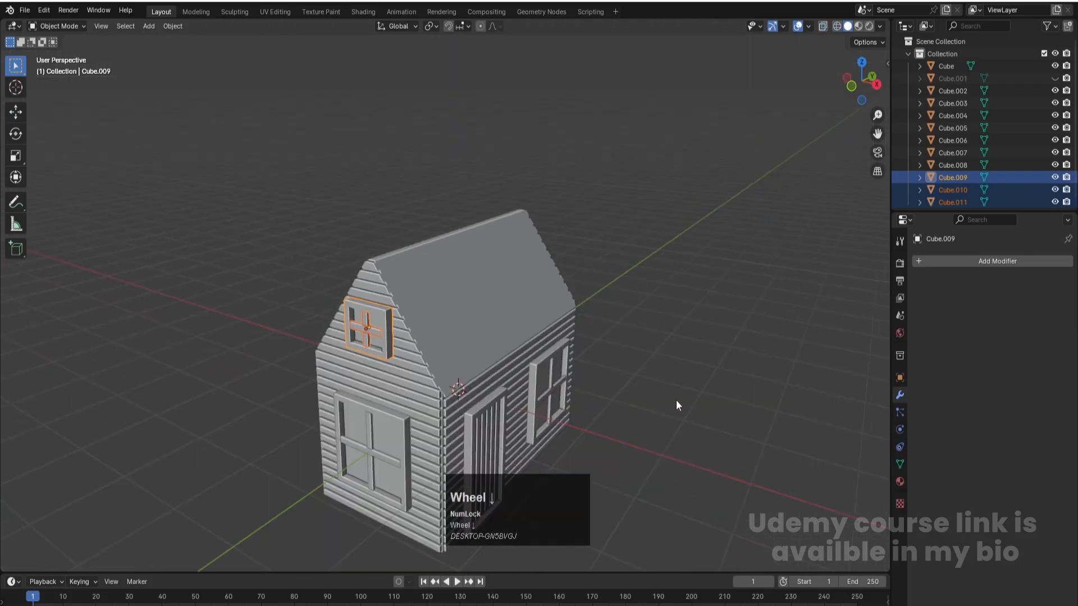
pyautogui.hotkey('ctrl', 's')
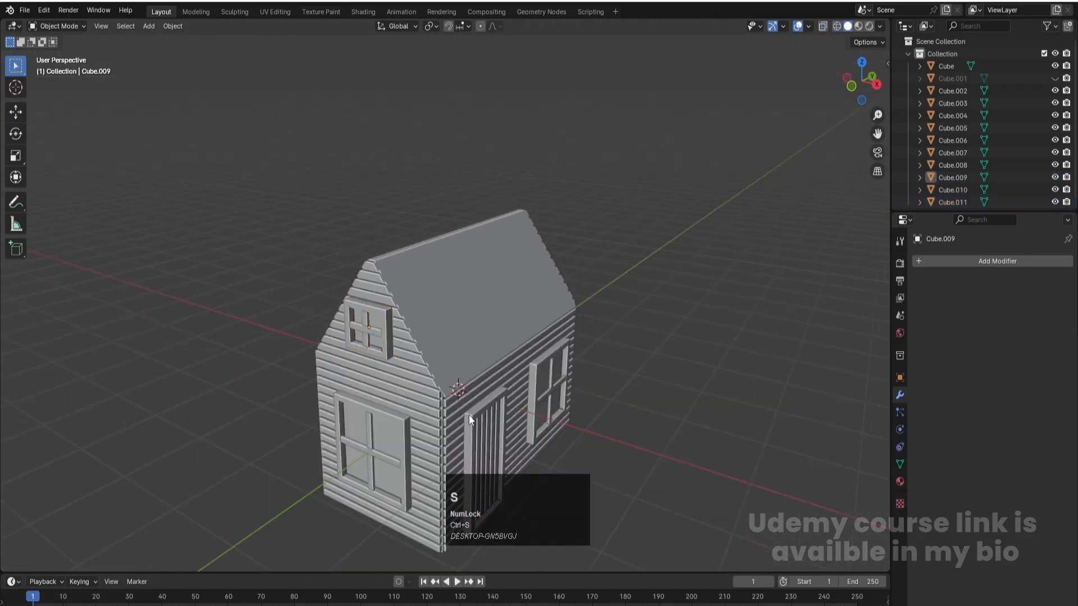
pyautogui.scroll(-1, 500, 429)
pyautogui.moveTo(540, 443); pyautogui.dragTo(384, 381, button='middle')
pyautogui.scroll(-1, 517, 393)
pyautogui.hotkey('ctrl', 's')
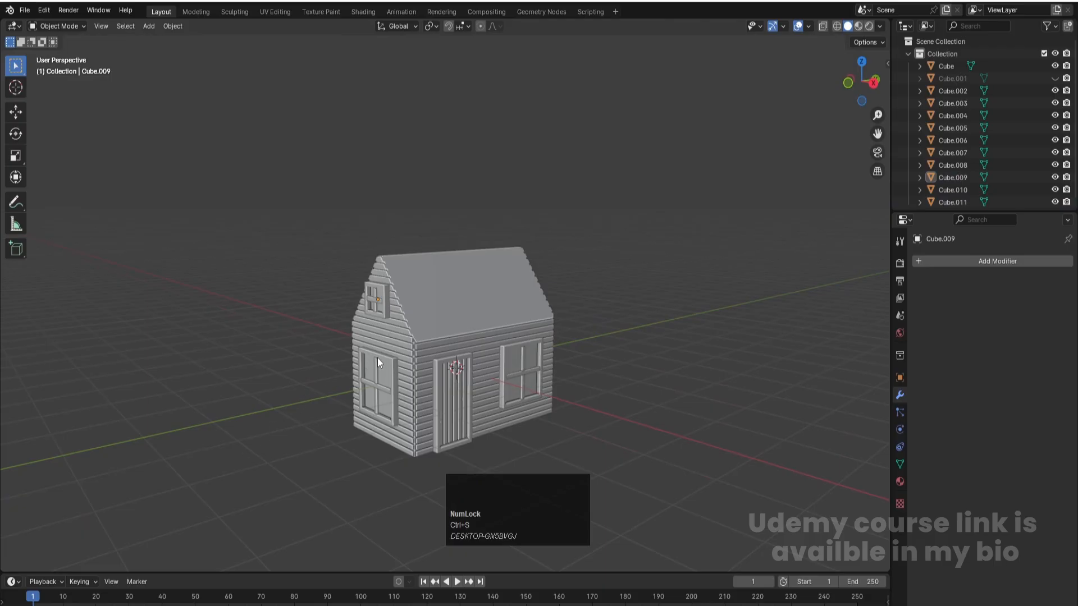
pyautogui.hotkey('ctrl', 's')
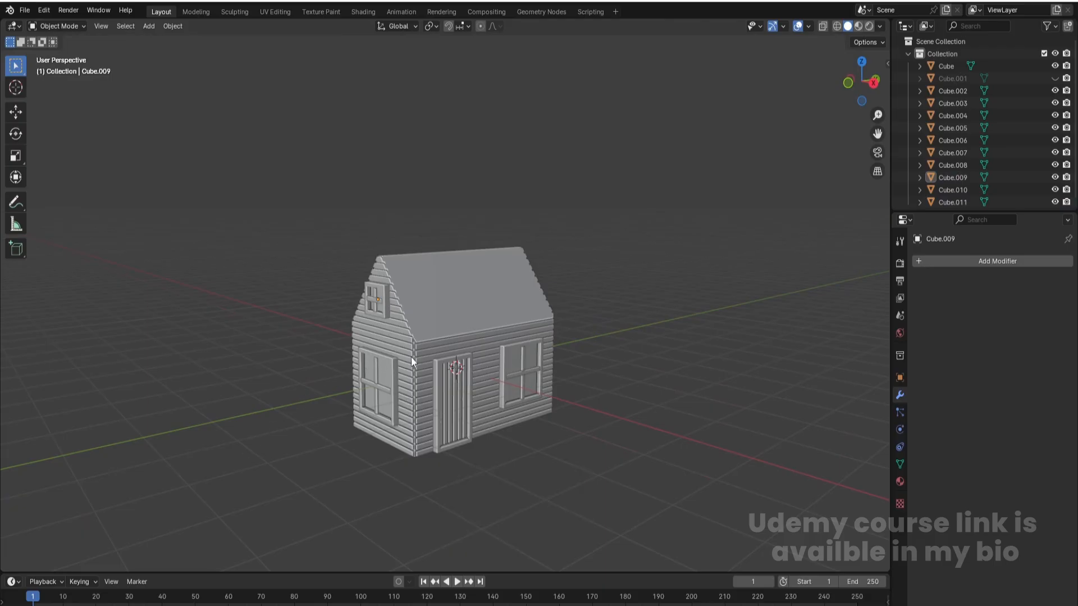
# - Add a cube at the world origin and, in top view with X-ray on, scale it to about 0.135
pyautogui.moveTo(377, 351); pyautogui.dragTo(422, 365, button='middle')
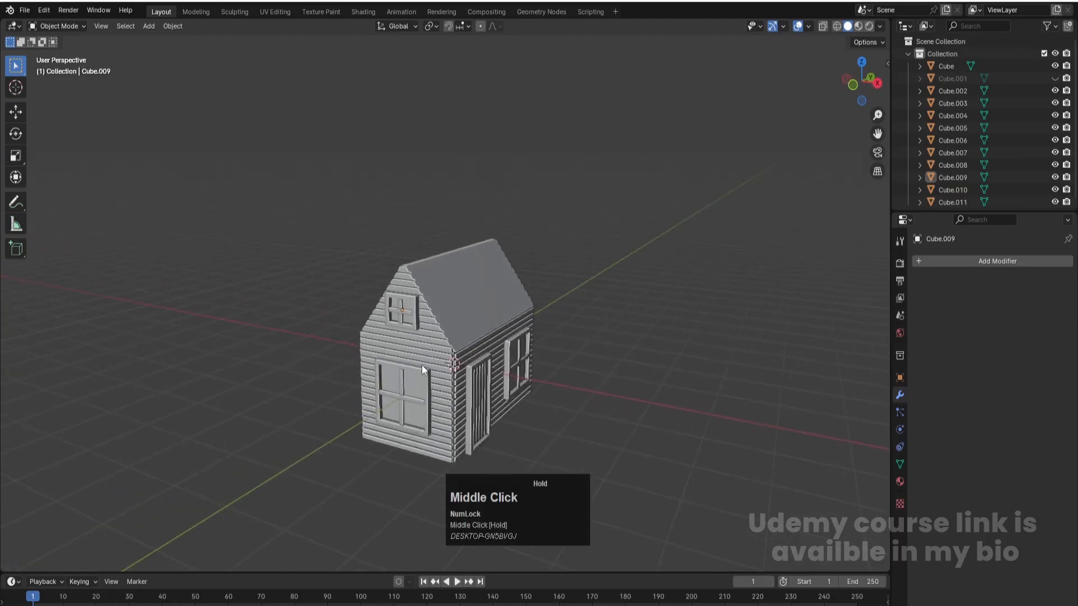
pyautogui.hotkey('shift', 'a')
pyautogui.moveTo(443, 317)
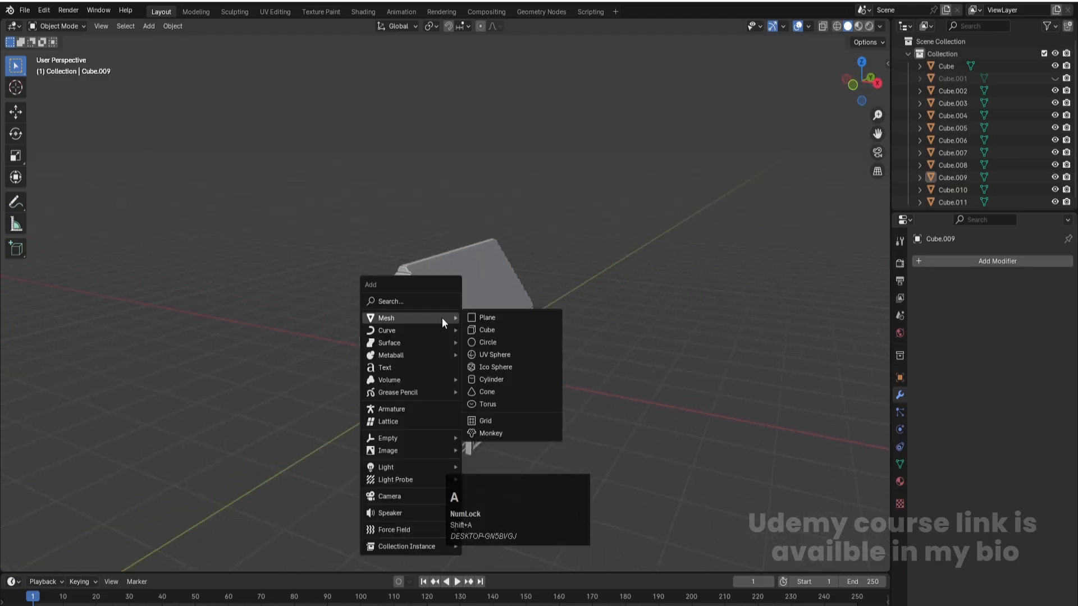
pyautogui.click(491, 332)
pyautogui.press('KP_7')
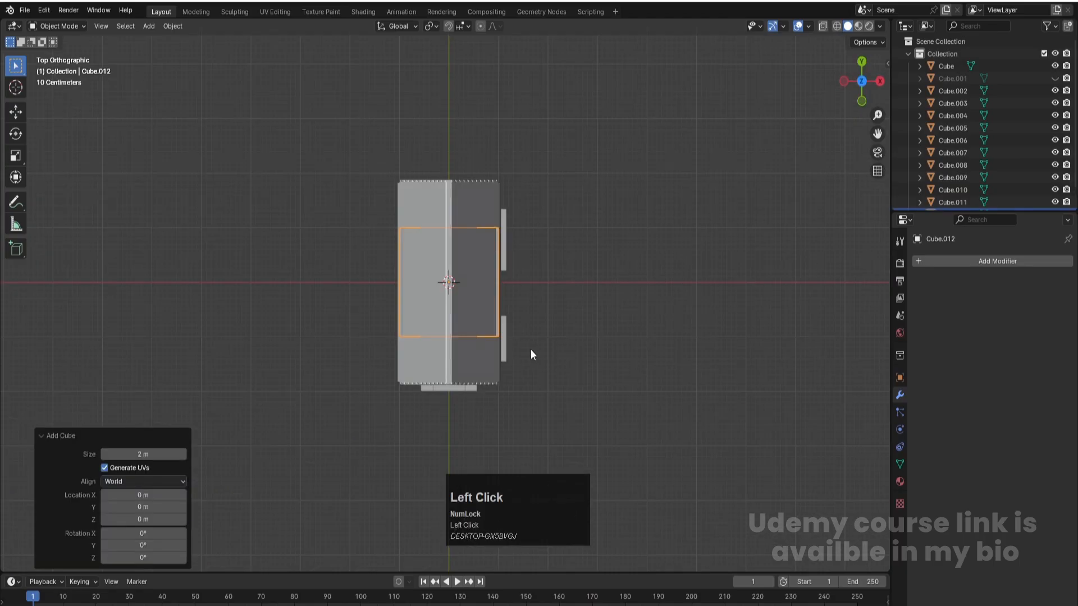
pyautogui.hotkey('alt', 'z')
pyautogui.press('s')
pyautogui.click(470, 300)
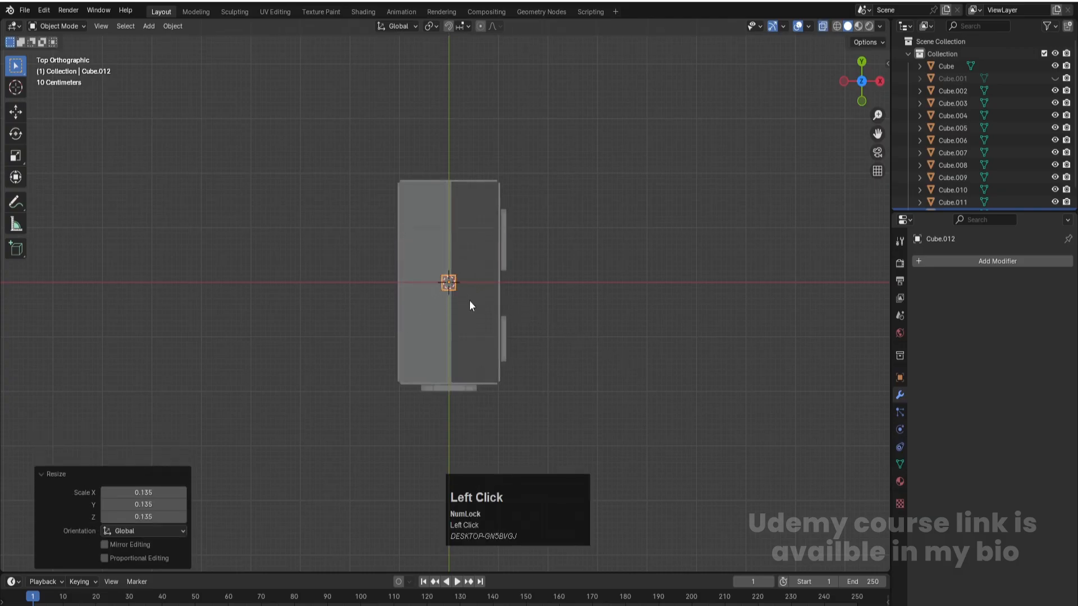
# - Move the small cube in top view to the front positive-X corner of the house, about 0.998 m in X and -1.84 m in Y
pyautogui.press('g')
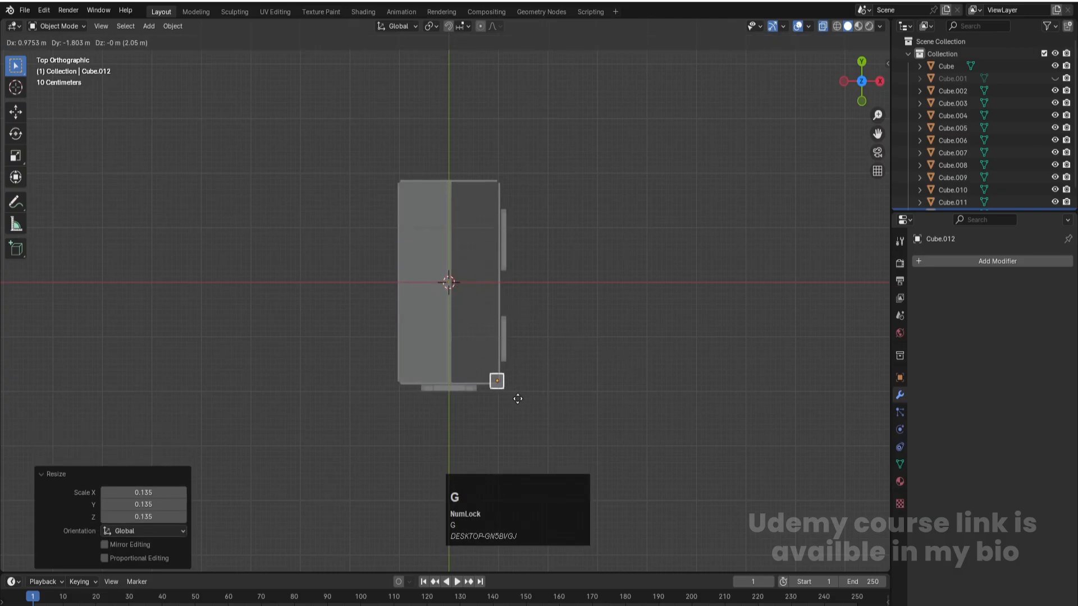
pyautogui.click(518, 398)
pyautogui.press('KP_Decimal')
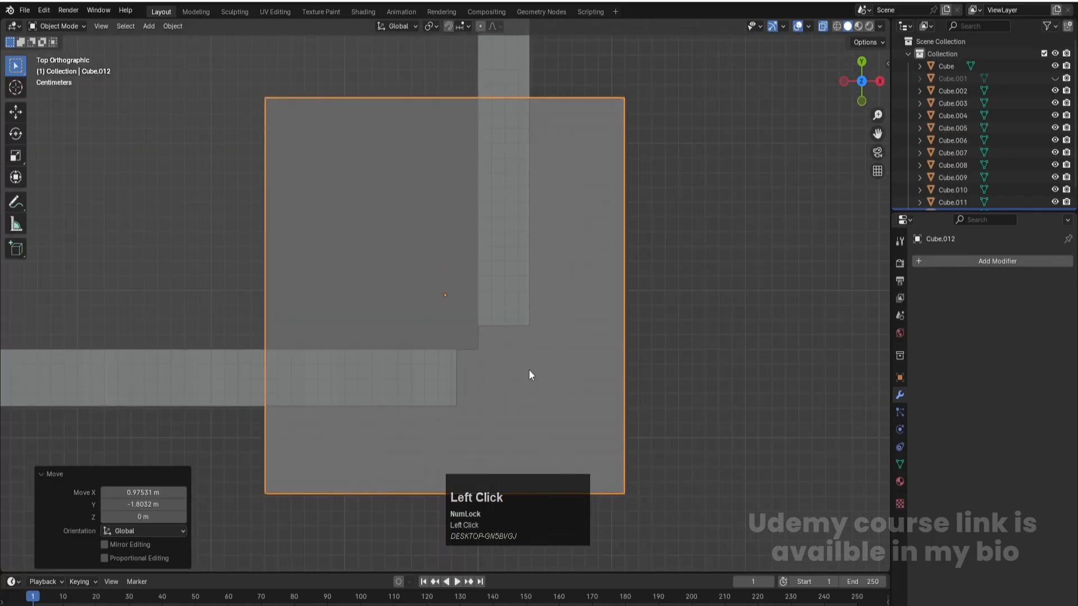
pyautogui.scroll(-4, 529, 372)
pyautogui.press('g')
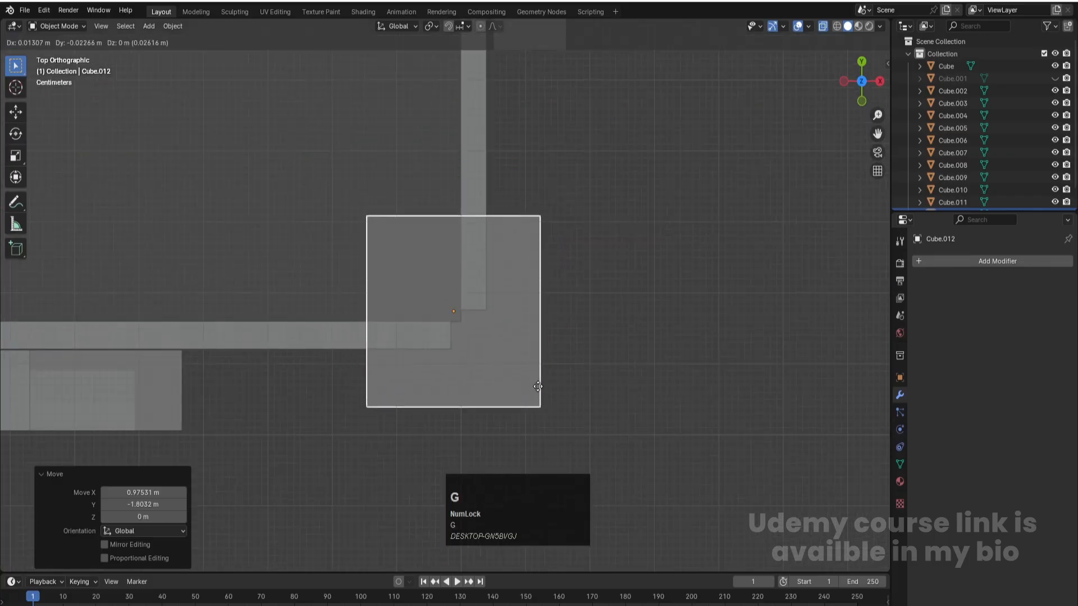
pyautogui.click(544, 402)
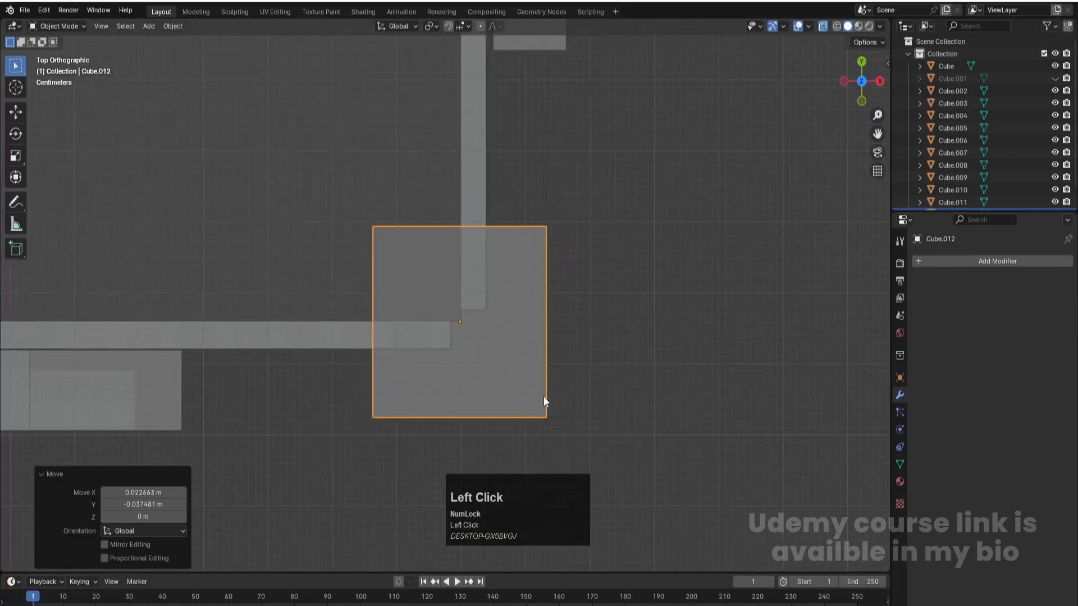
# - In front view, move the corner cube's top vertices up about 0.761 m along Z to the base of the gable
pyautogui.press('KP_1')
pyautogui.scroll(-6, 505, 399)
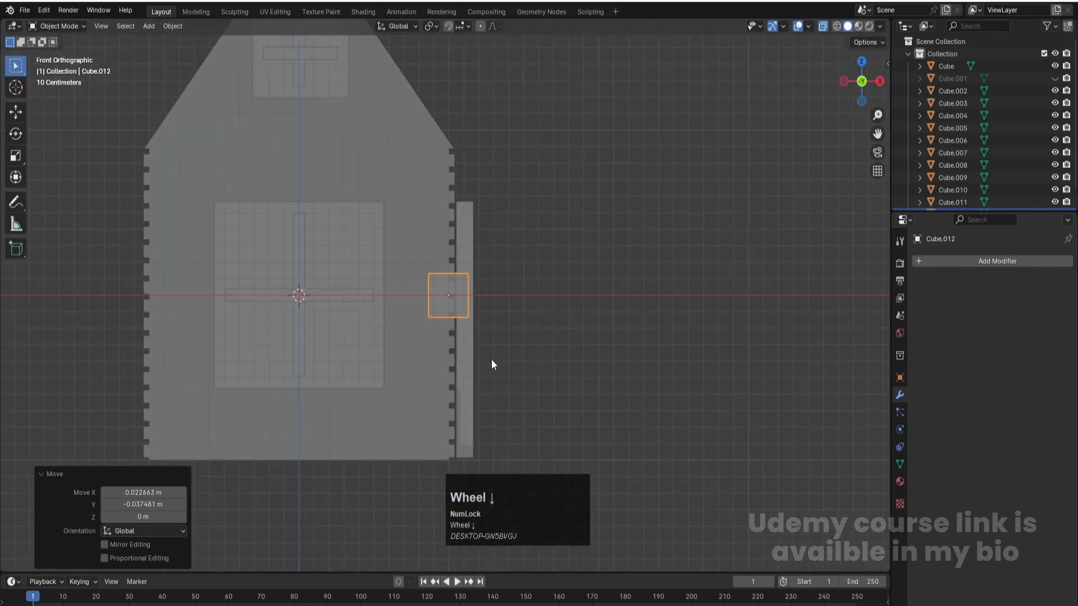
pyautogui.press('Tab')
pyautogui.moveTo(398, 236); pyautogui.dragTo(517, 289)
pyautogui.press('g')
pyautogui.press('z')
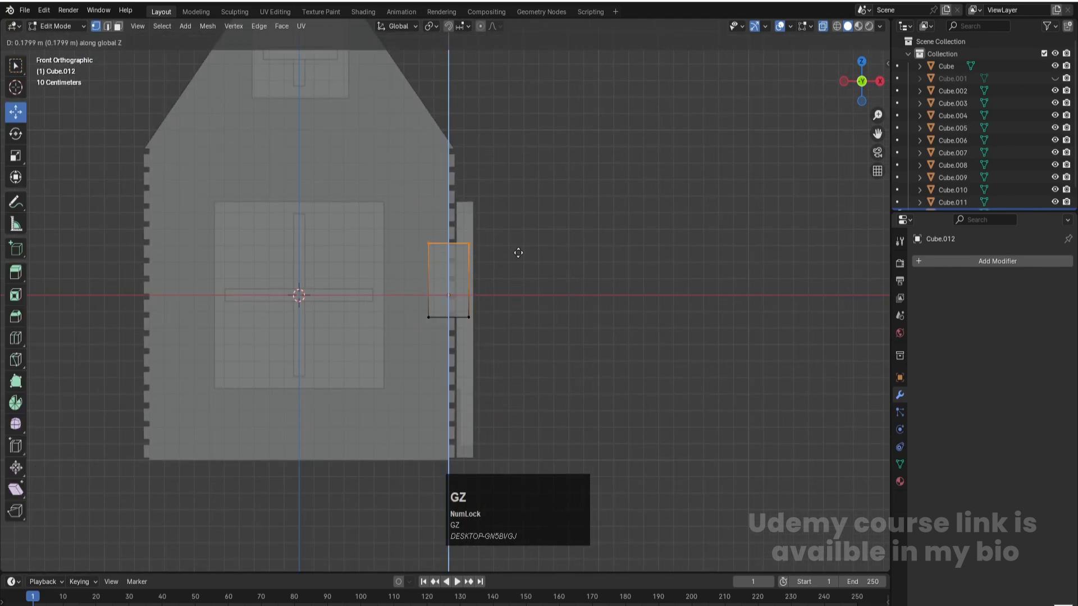
pyautogui.click(526, 162)
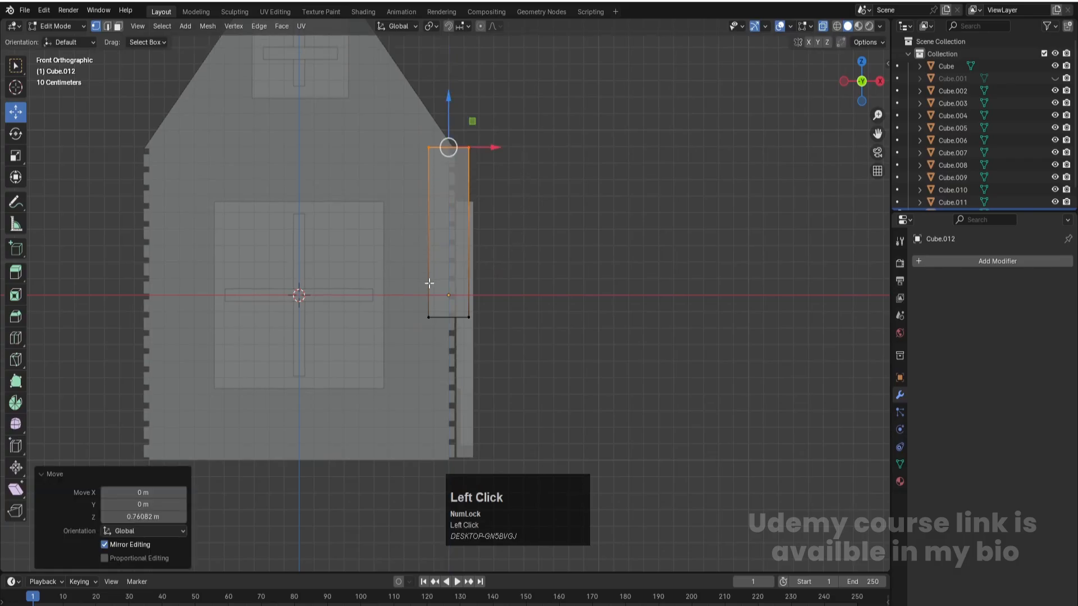
# - Move the corner cube's bottom vertices down about 0.866 m along Z to the wall's base, and return to Object Mode with X-ray off
pyautogui.moveTo(420, 303); pyautogui.dragTo(502, 338)
pyautogui.press('g')
pyautogui.press('z')
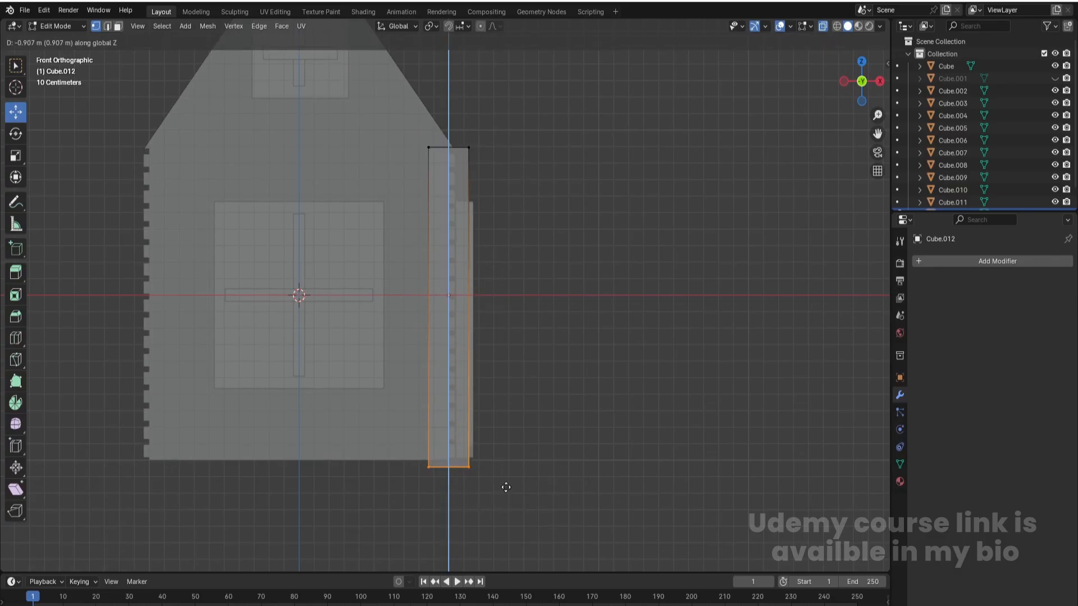
pyautogui.click(498, 481)
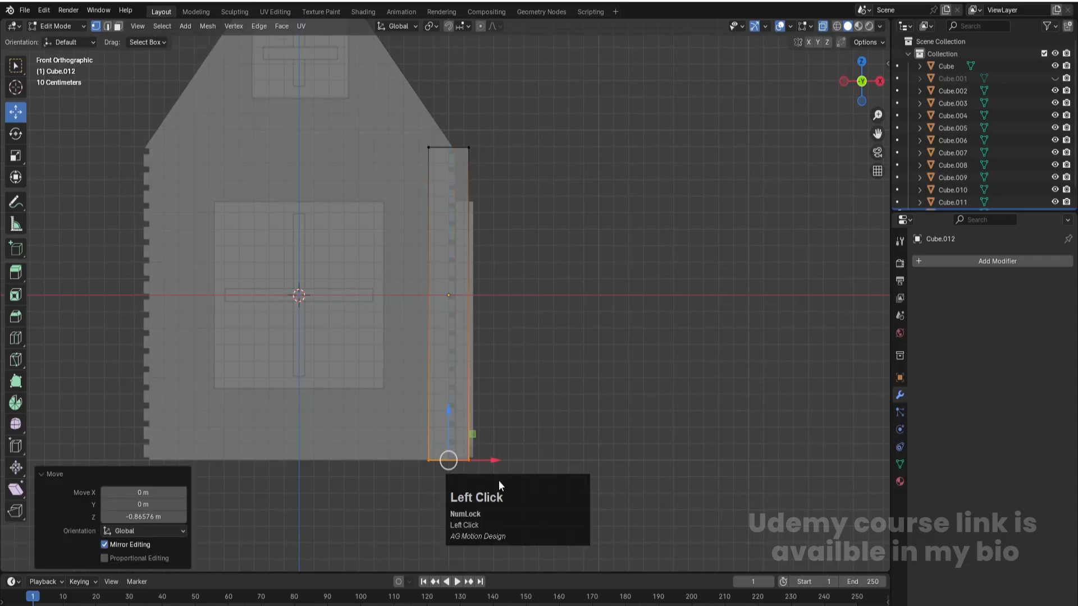
pyautogui.moveTo(558, 270); pyautogui.dragTo(501, 297, button='middle')
pyautogui.scroll(-4, 502, 300)
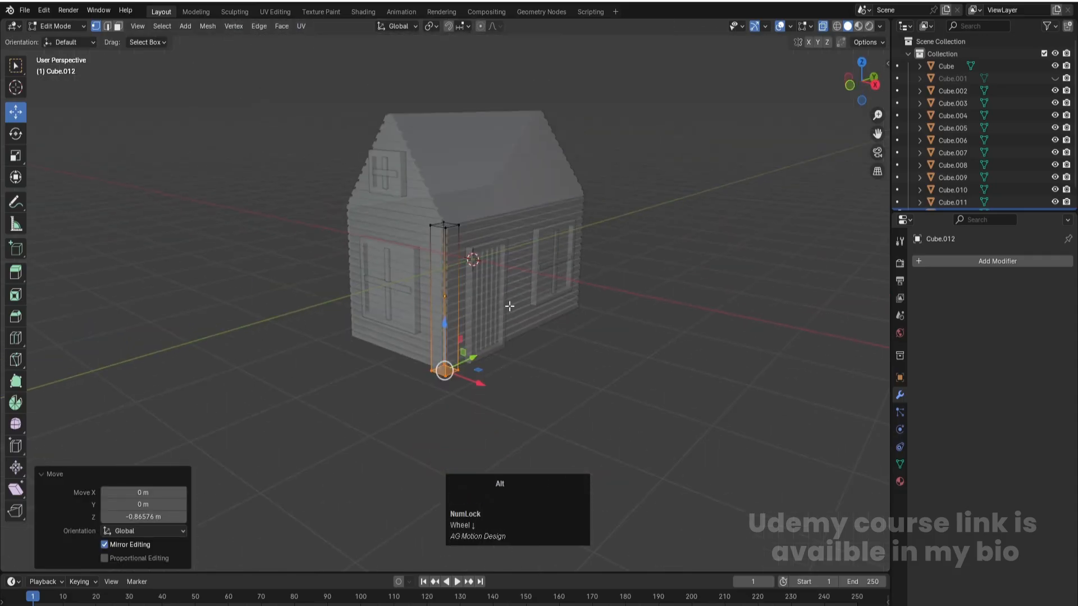
pyautogui.hotkey('alt', 'z')
pyautogui.click(563, 356)
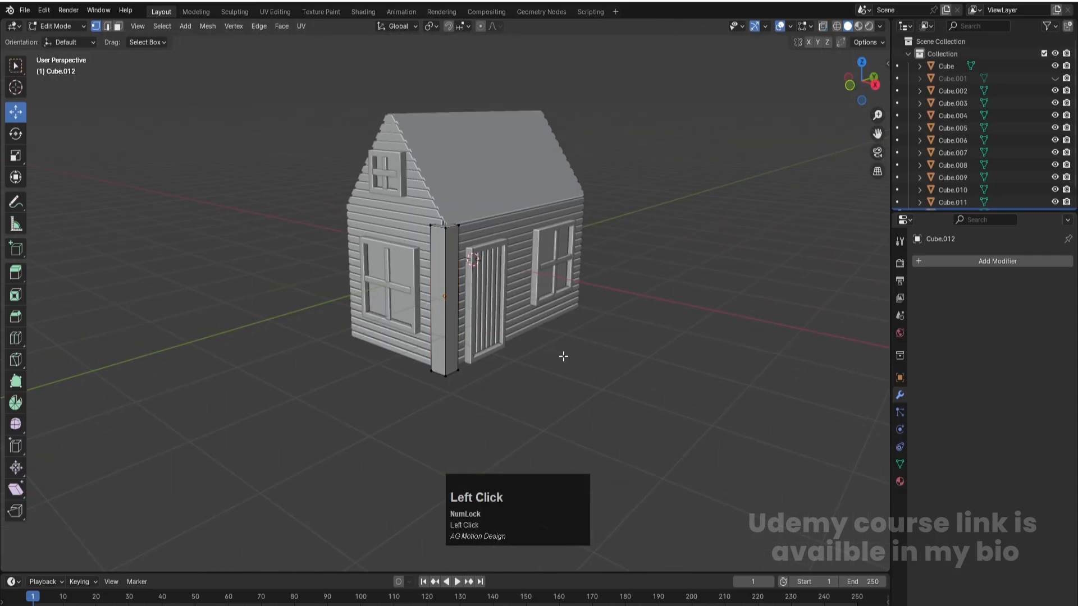
pyautogui.press('Tab')
# - Select the corner post and scale it uniformly to about 0.699 in top view
pyautogui.click(451, 369)
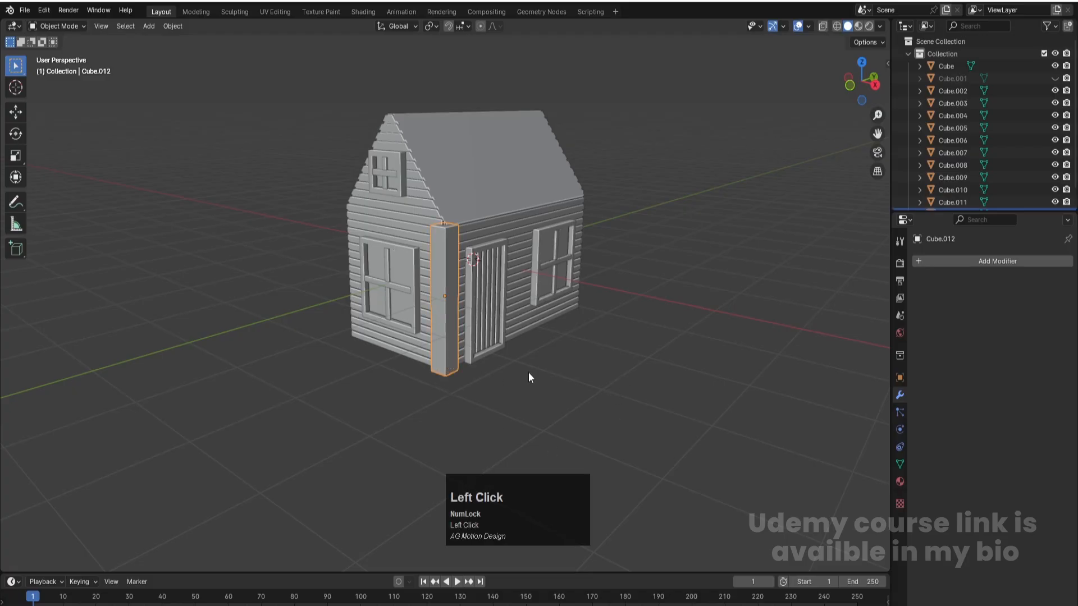
pyautogui.press('KP_7')
pyautogui.scroll(3, 494, 309)
pyautogui.scroll(2, 494, 309)
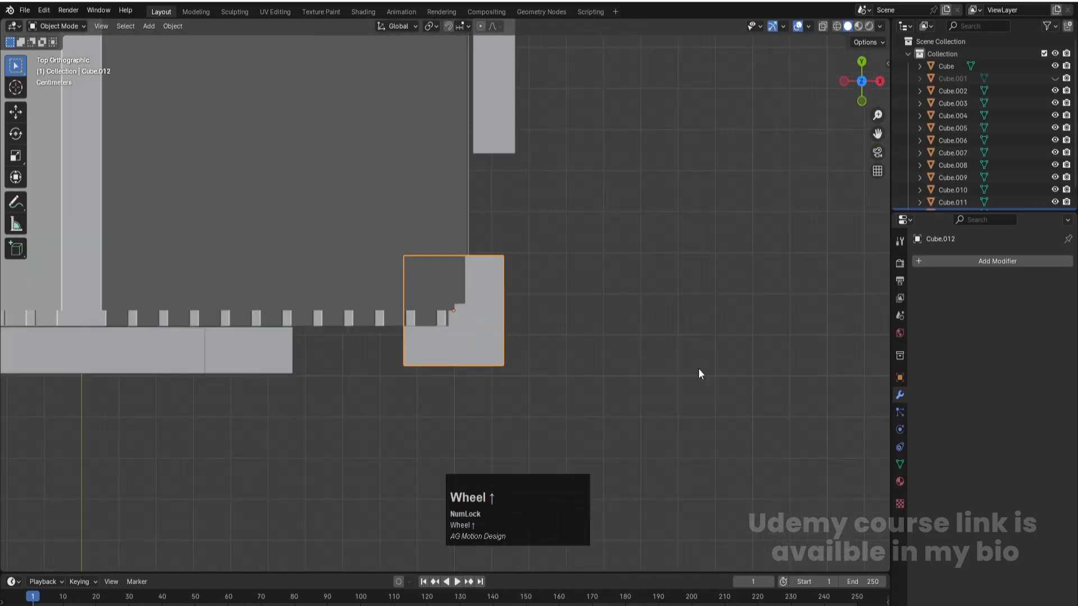
pyautogui.press('s')
pyautogui.click(630, 349)
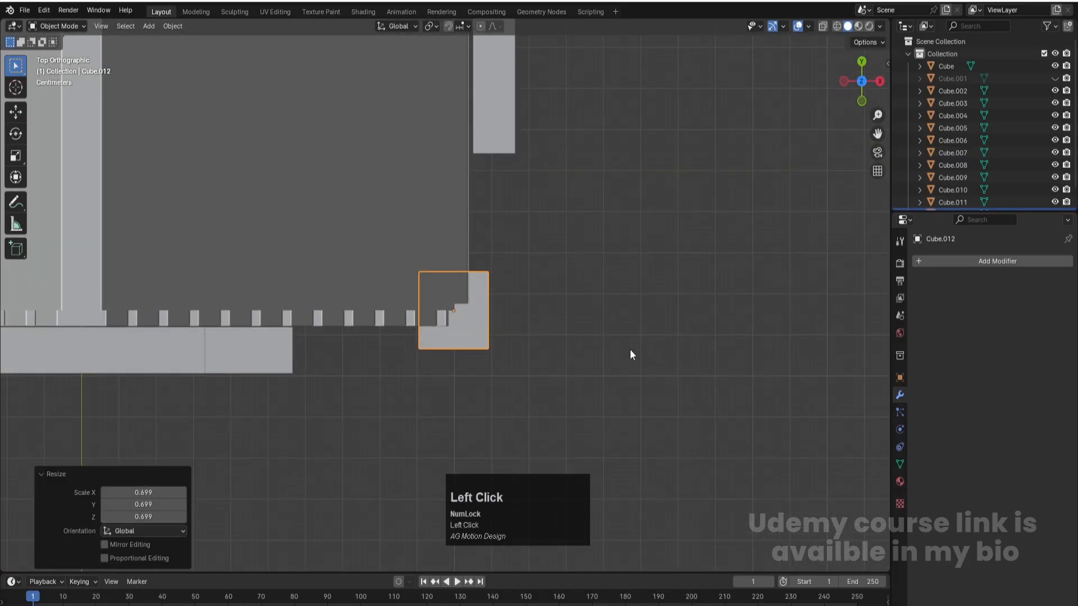
# - In front view, scale the corner post to about 1.434 along Z so it spans the full wall height
pyautogui.press('KP_1')
pyautogui.scroll(-3, 594, 353)
pyautogui.press('s')
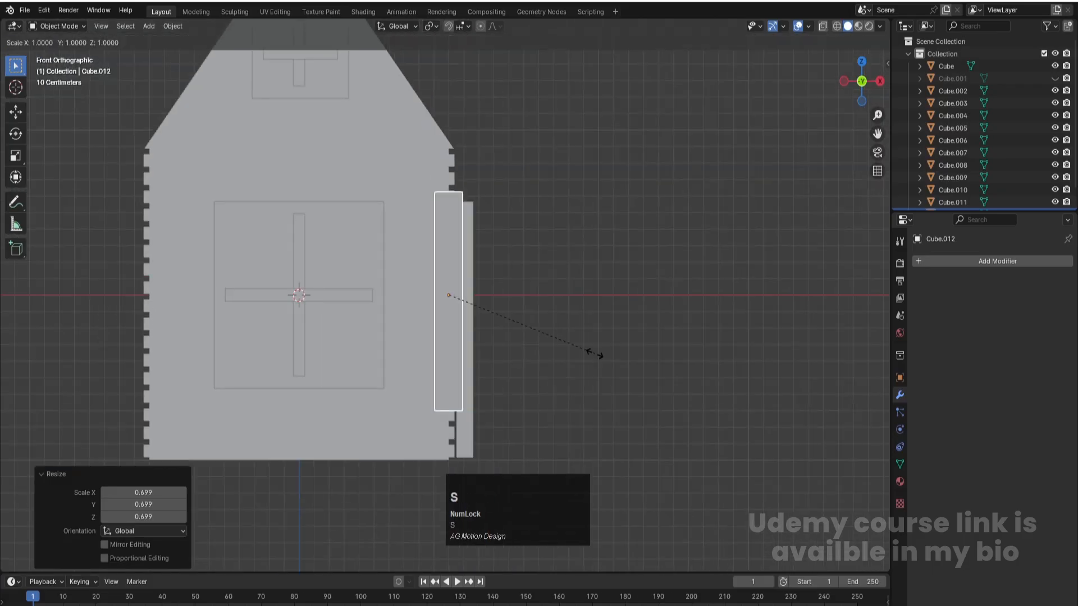
pyautogui.press('z')
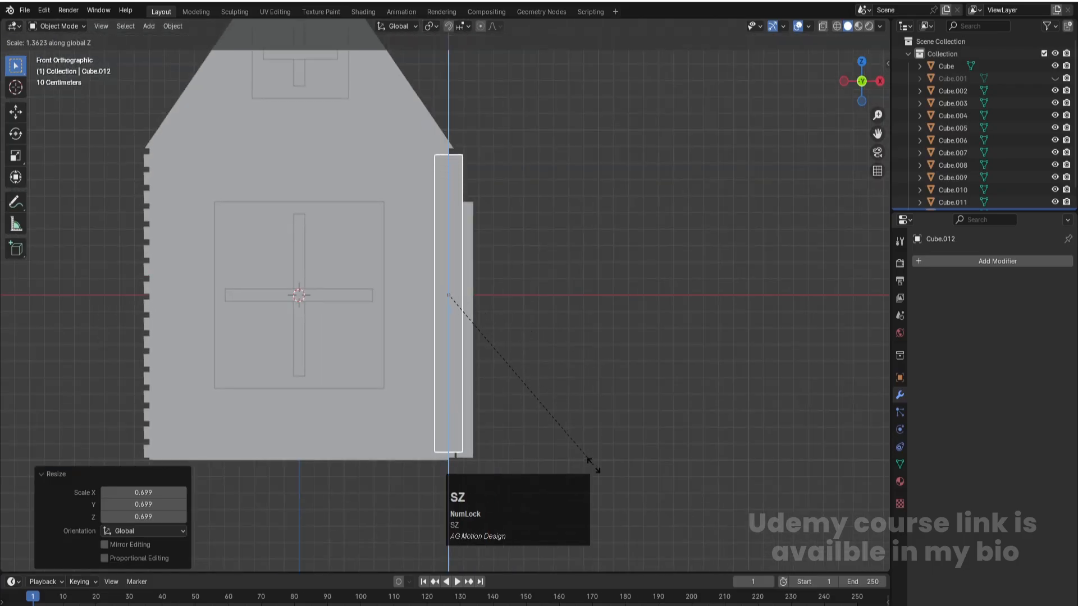
pyautogui.click(590, 483)
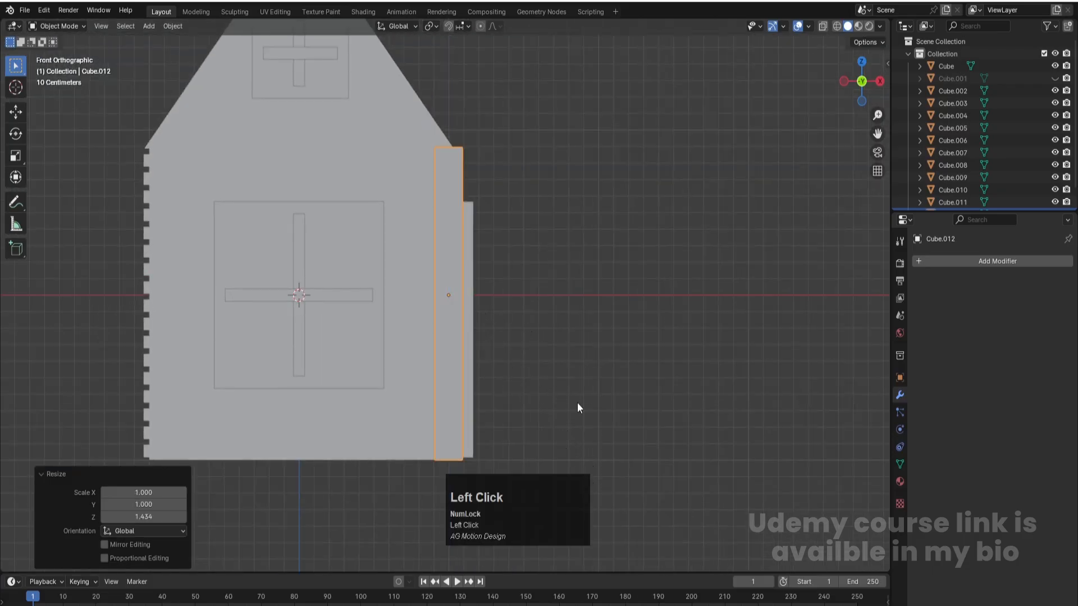
# - In top view, duplicate the corner post and move the copy about -2.008 m along X to the front wall's opposite corner
pyautogui.press('KP_7')
pyautogui.keyDown('shift'); pyautogui.moveTo(440, 308); pyautogui.dragTo(483, 367, button='middle'); pyautogui.keyUp('shift')
pyautogui.hotkey('shift', 'd')
pyautogui.press('x')
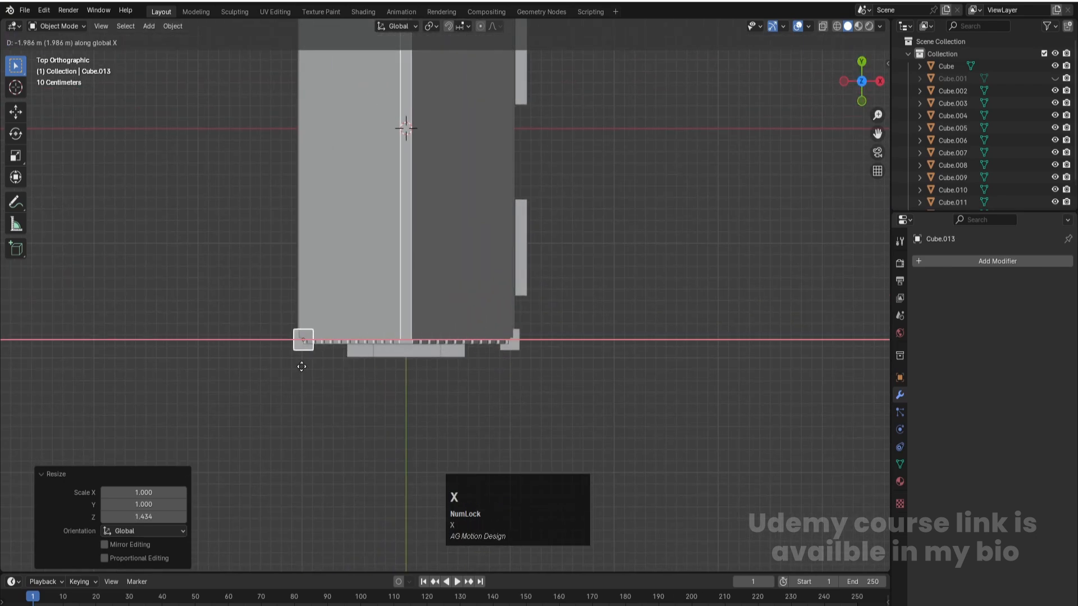
pyautogui.click(299, 368)
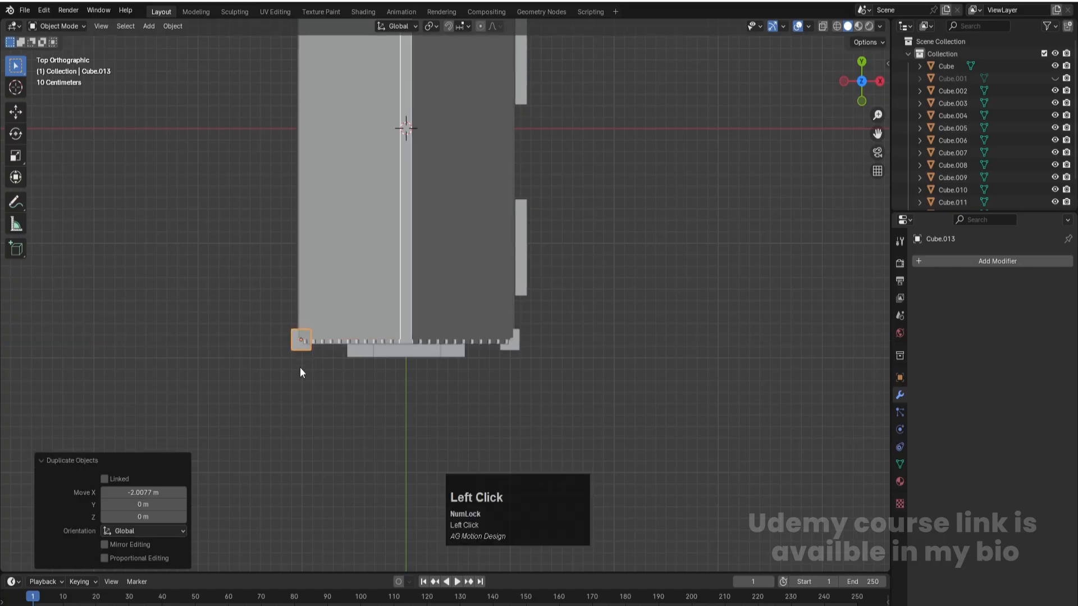
# - Select both front corner posts and duplicate them about 3.684 m along Y to the house's rear corners
pyautogui.keyDown('shift'); pyautogui.click(514, 345); pyautogui.keyUp('shift')
pyautogui.scroll(-3, 515, 346)
pyautogui.keyDown('shift'); pyautogui.moveTo(514, 348); pyautogui.dragTo(553, 370, button='middle'); pyautogui.keyUp('shift')
pyautogui.hotkey('shift', 'd')
pyautogui.press('z')
pyautogui.press('y')
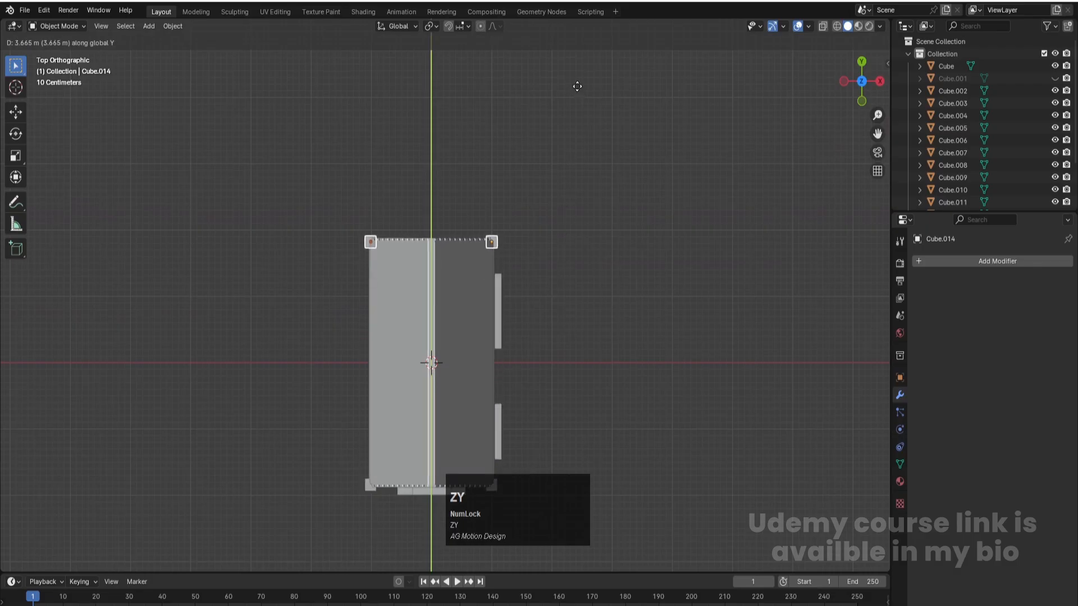
pyautogui.click(577, 86)
# - Check the four corner posts in perspective view, deselect everything and save the file
pyautogui.moveTo(600, 271); pyautogui.dragTo(519, 271, button='middle')
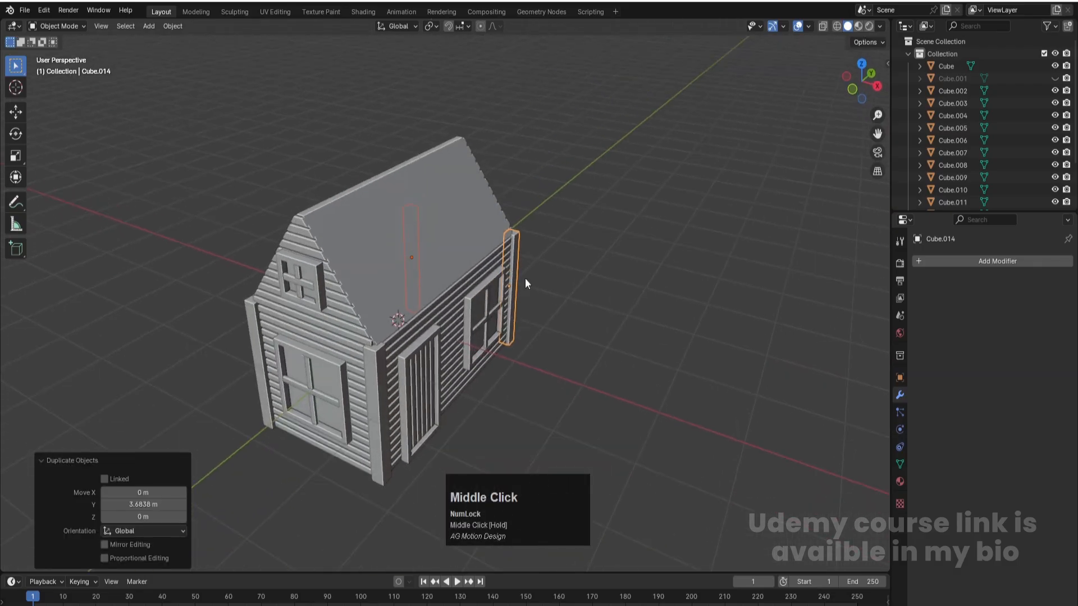
pyautogui.scroll(-2, 569, 353)
pyautogui.keyDown('shift'); pyautogui.moveTo(571, 358); pyautogui.dragTo(574, 319, button='middle'); pyautogui.keyUp('shift')
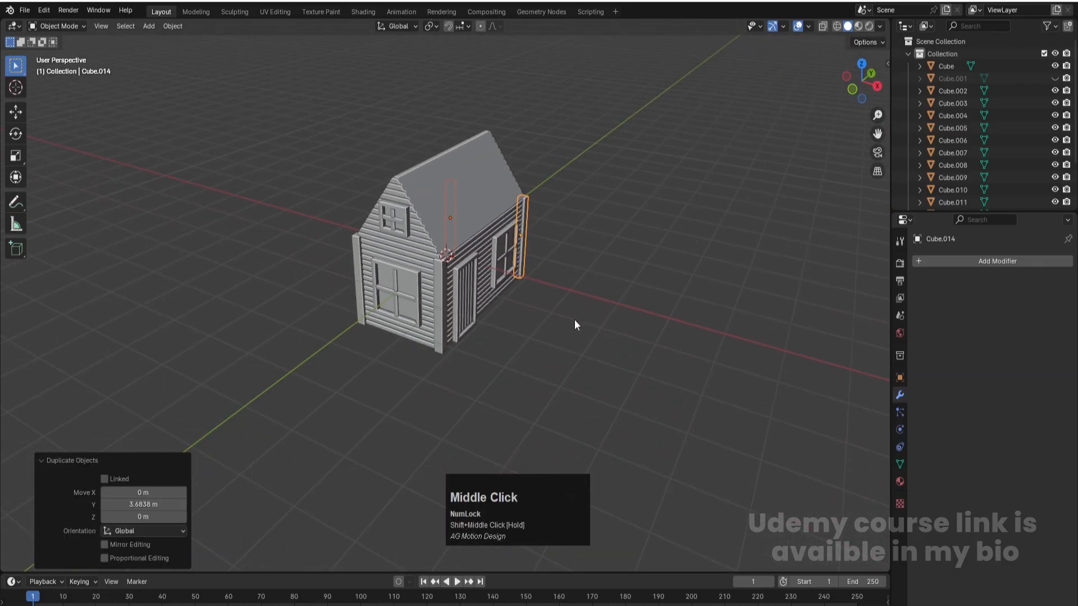
pyautogui.click(527, 288)
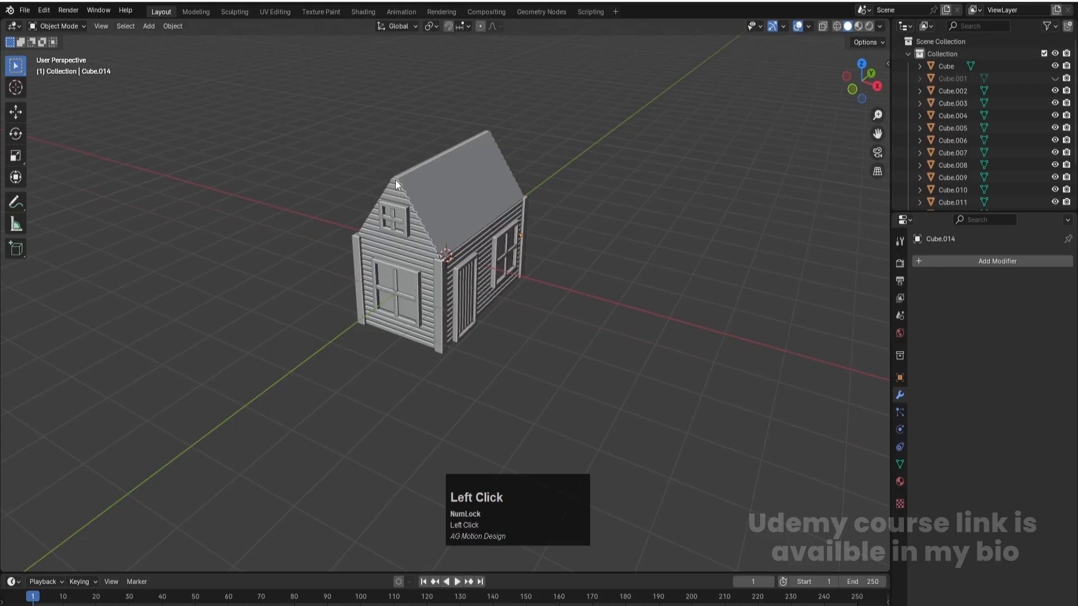
pyautogui.hotkey('ctrl', 's')
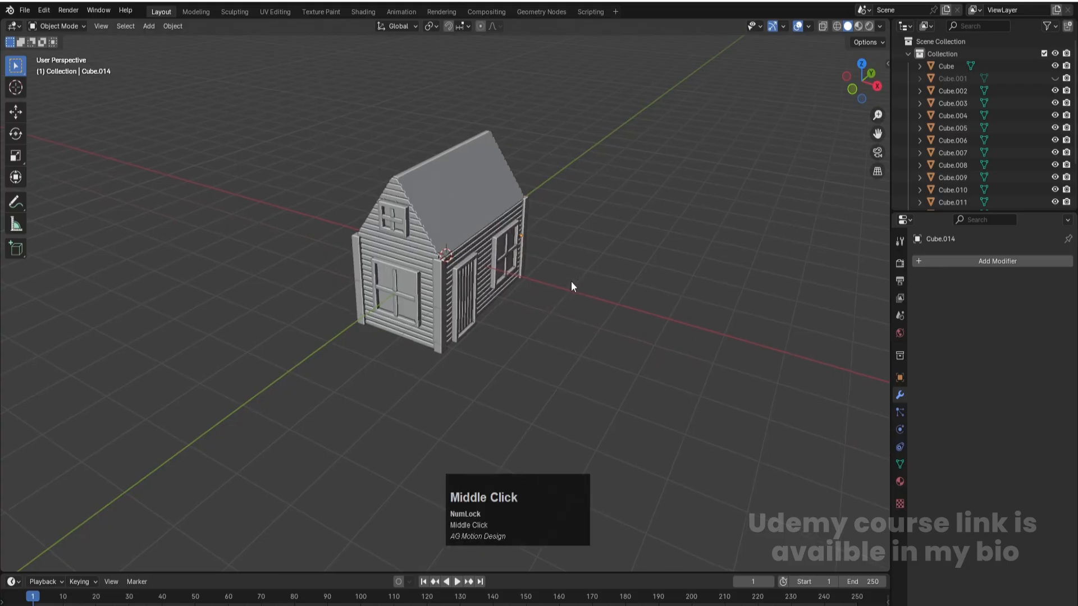
pyautogui.moveTo(573, 283); pyautogui.dragTo(560, 278, button='middle')
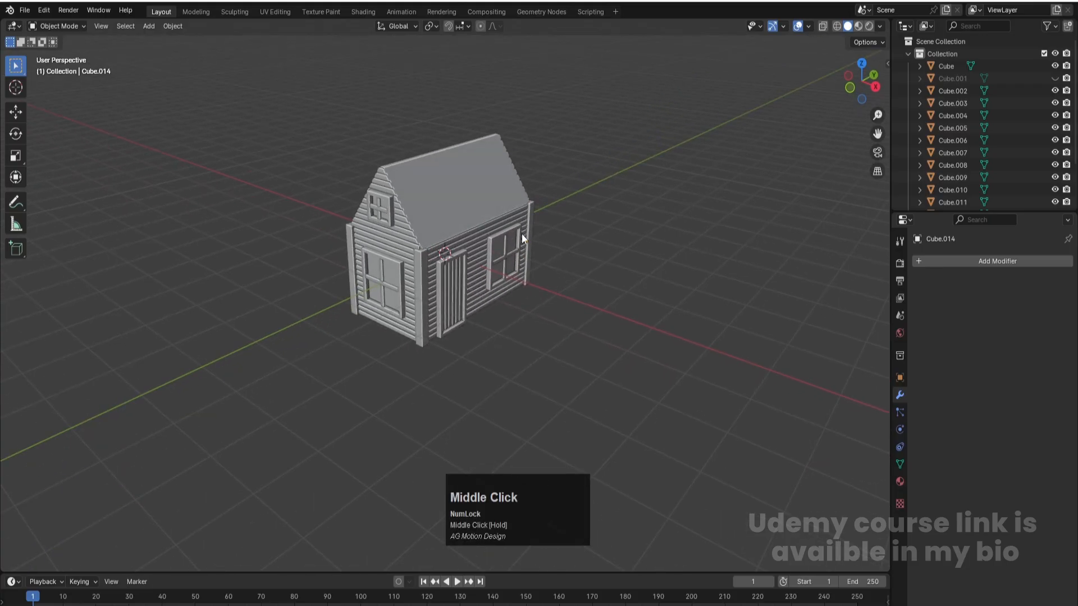
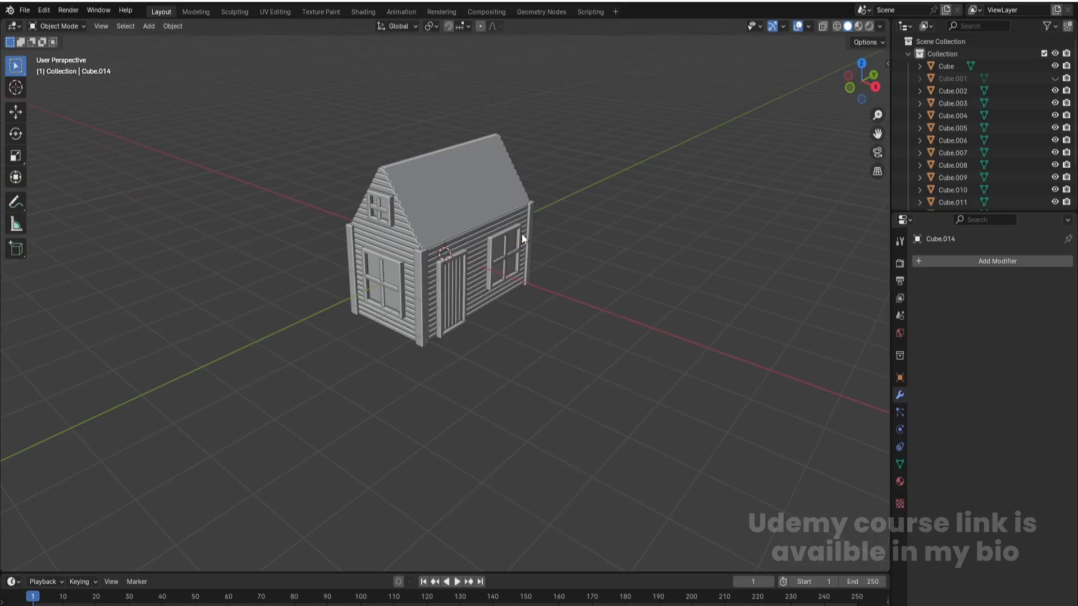
# - Add a cube beside the house, moved about 5.229 m along X, and save the file
pyautogui.hotkey('shift', 'a')
pyautogui.moveTo(561, 304)
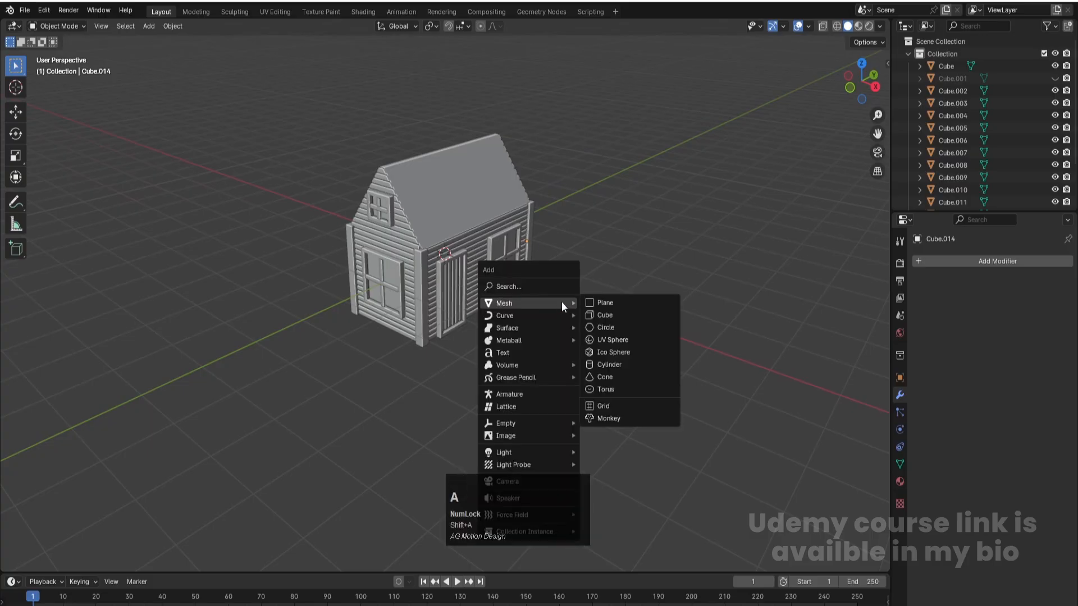
pyautogui.click(609, 315)
pyautogui.press('g')
pyautogui.press('x')
pyautogui.click(789, 414)
pyautogui.hotkey('ctrl', 's')
pyautogui.scroll(-5, 788, 412)
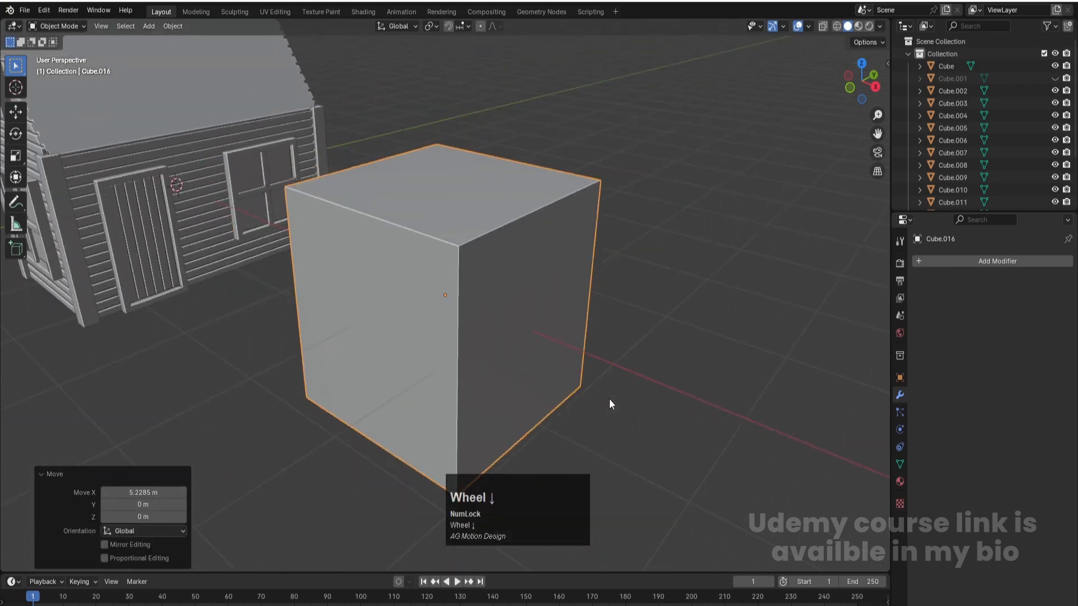
# - In front view, lower the new cube's upper vertices about 1.827 m along Z to flatten it into a thin slab
pyautogui.press('KP_1')
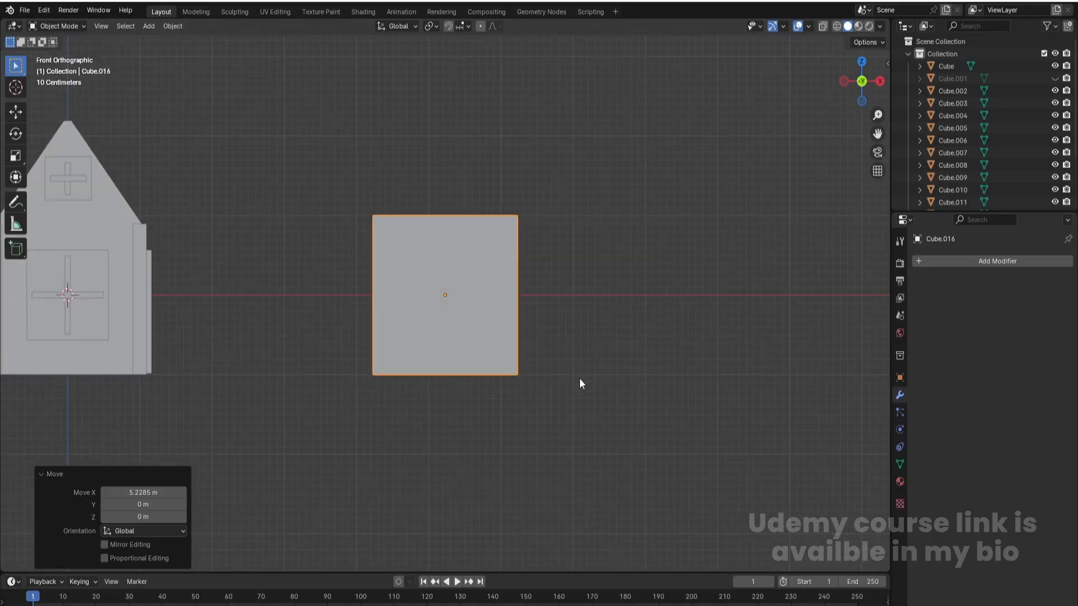
pyautogui.press('Tab')
pyautogui.press('1')
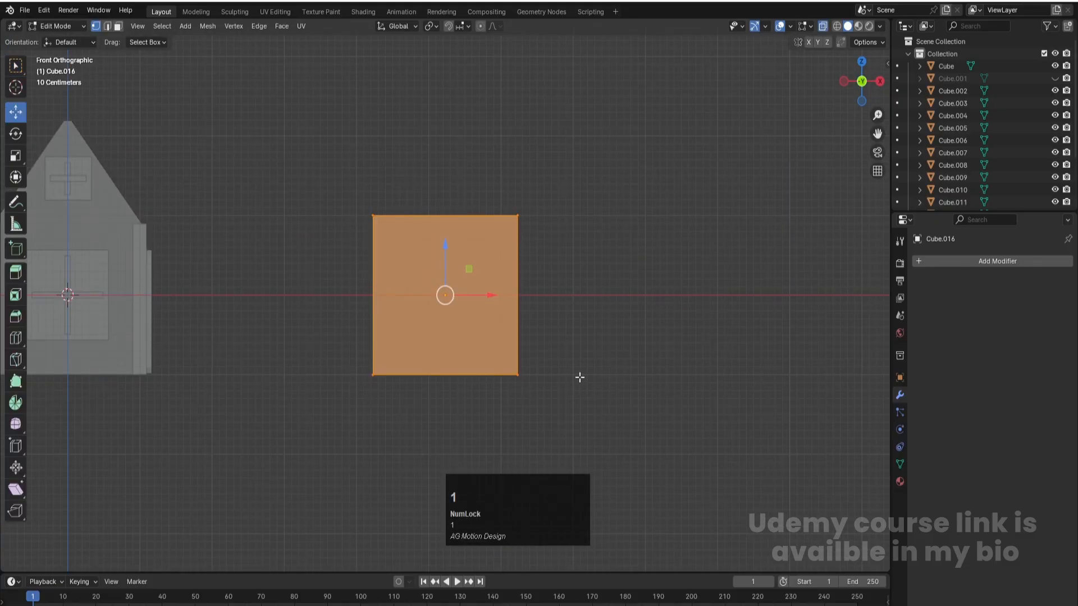
pyautogui.moveTo(356, 174); pyautogui.dragTo(618, 250)
pyautogui.press('g')
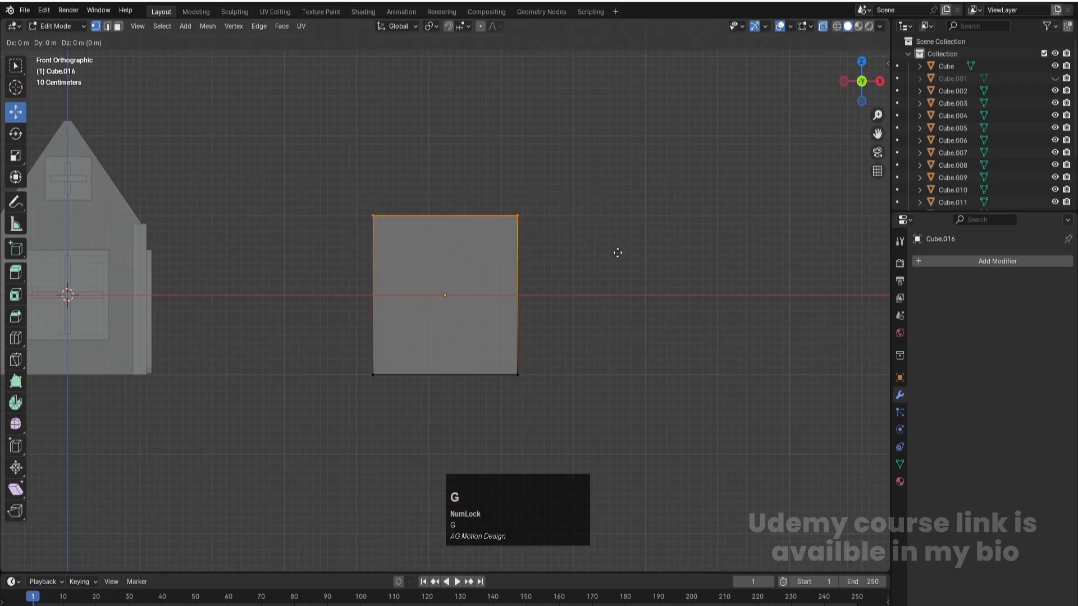
pyautogui.press('z')
pyautogui.click(618, 396)
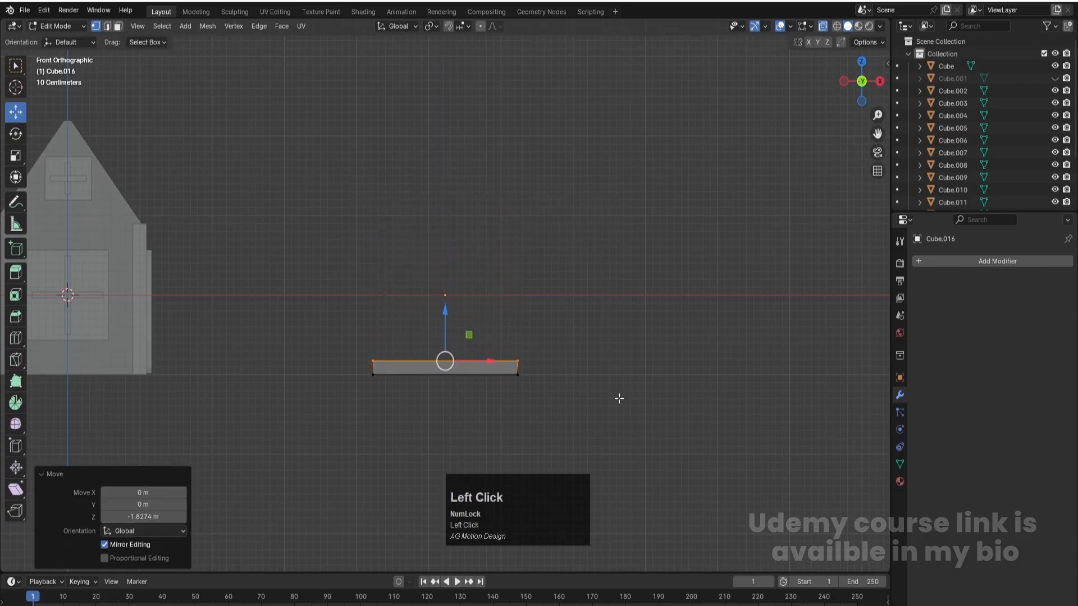
# - View the slab from the top and apply its scale in Object Mode
pyautogui.moveTo(618, 395); pyautogui.dragTo(619, 398, button='middle')
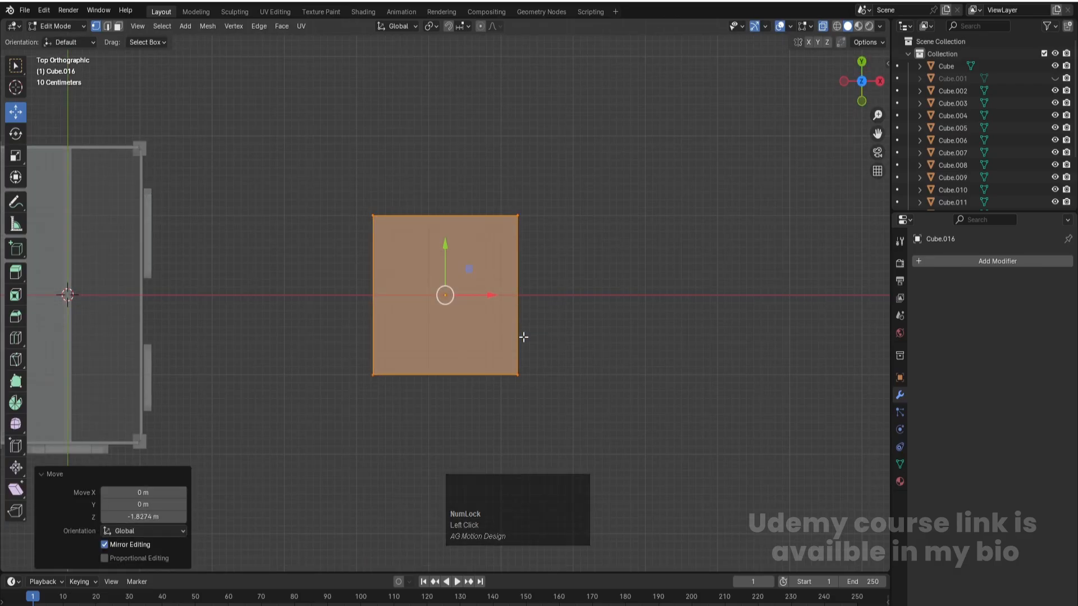
pyautogui.scroll(3, 473, 294)
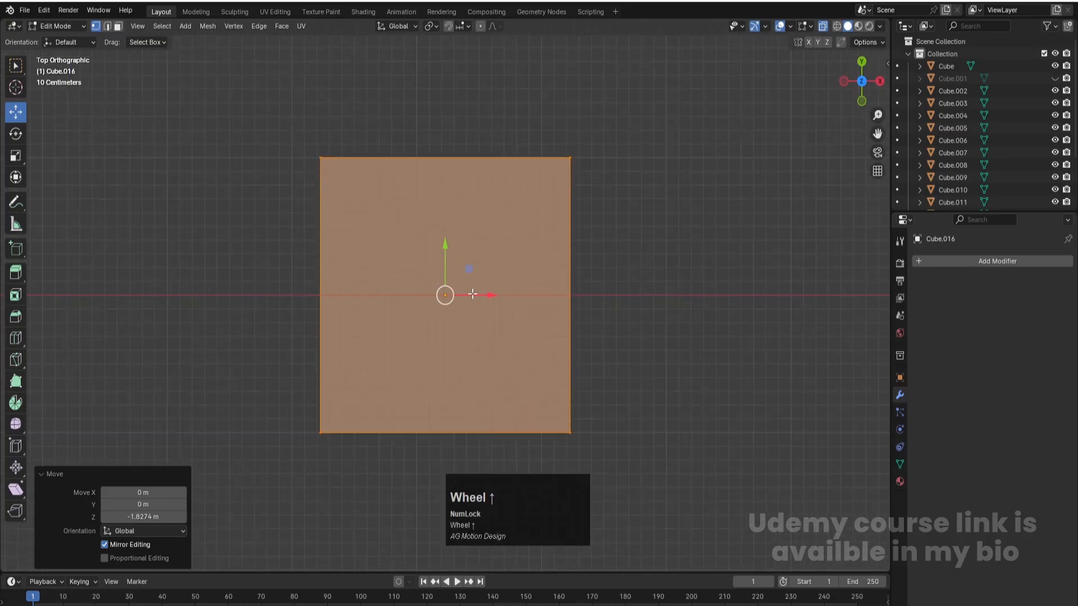
pyautogui.scroll(-1, 488, 274)
pyautogui.keyDown('shift'); pyautogui.moveTo(452, 236); pyautogui.dragTo(452, 256, button='middle'); pyautogui.keyUp('shift')
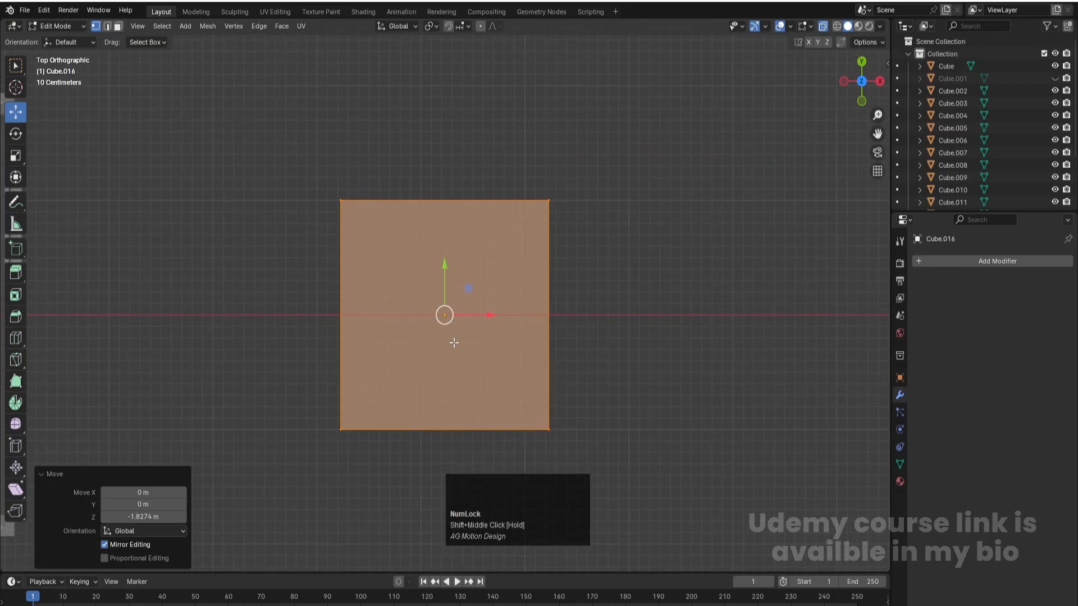
pyautogui.press('Tab')
pyautogui.hotkey('ctrl', 'a')
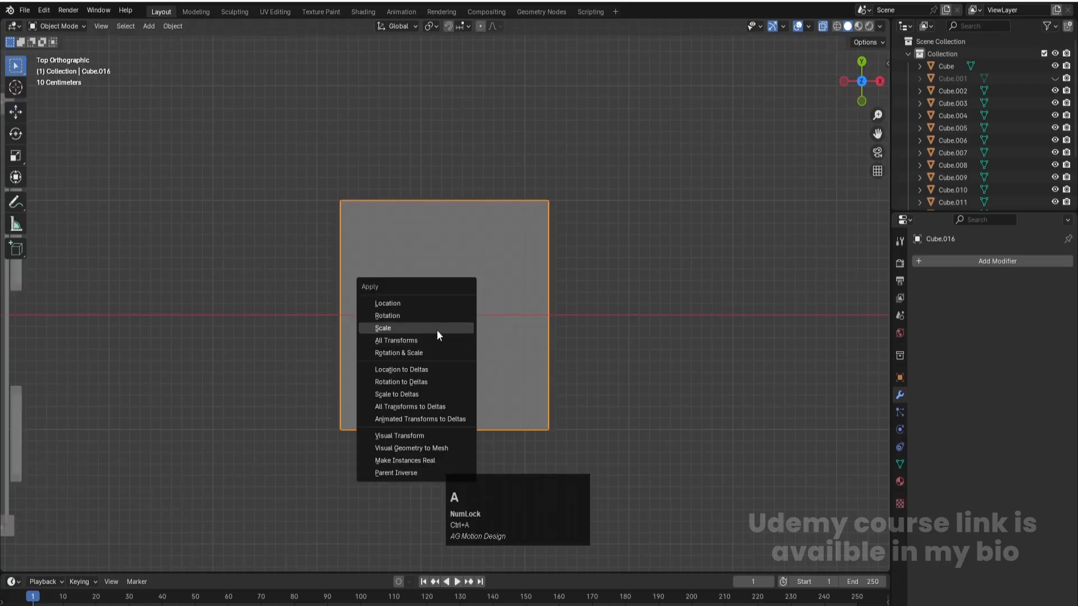
pyautogui.click(437, 329)
# - Add two loop cuts across the slab and spread them apart about 2.04 times along Y
pyautogui.press('Tab')
pyautogui.hotkey('ctrl', 'r')
pyautogui.scroll(1, 356, 315)
pyautogui.click(356, 315)
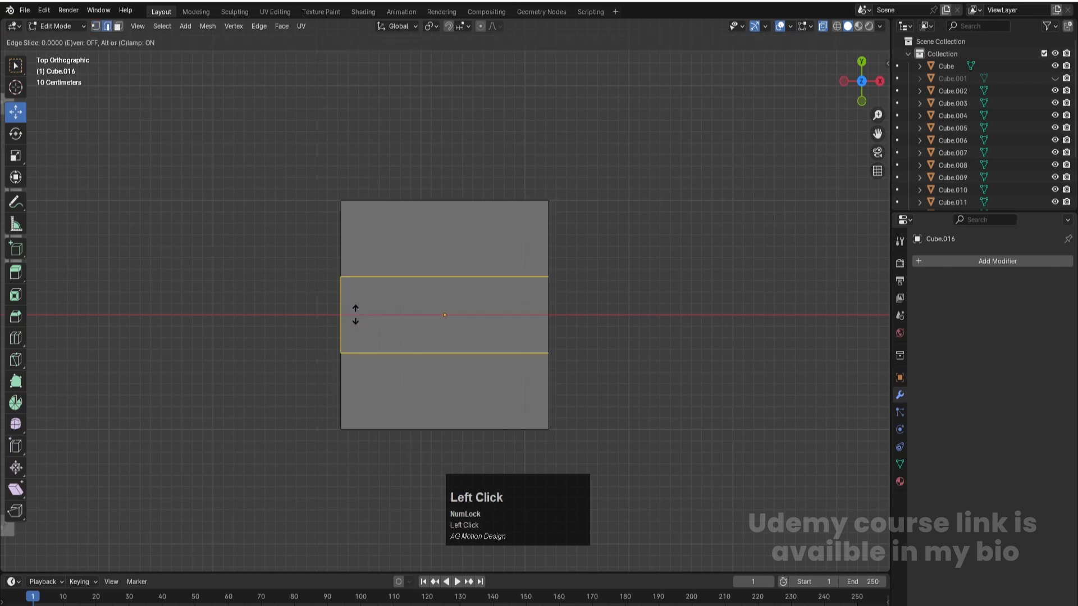
pyautogui.click(356, 315)
pyautogui.press('s')
pyautogui.press('y')
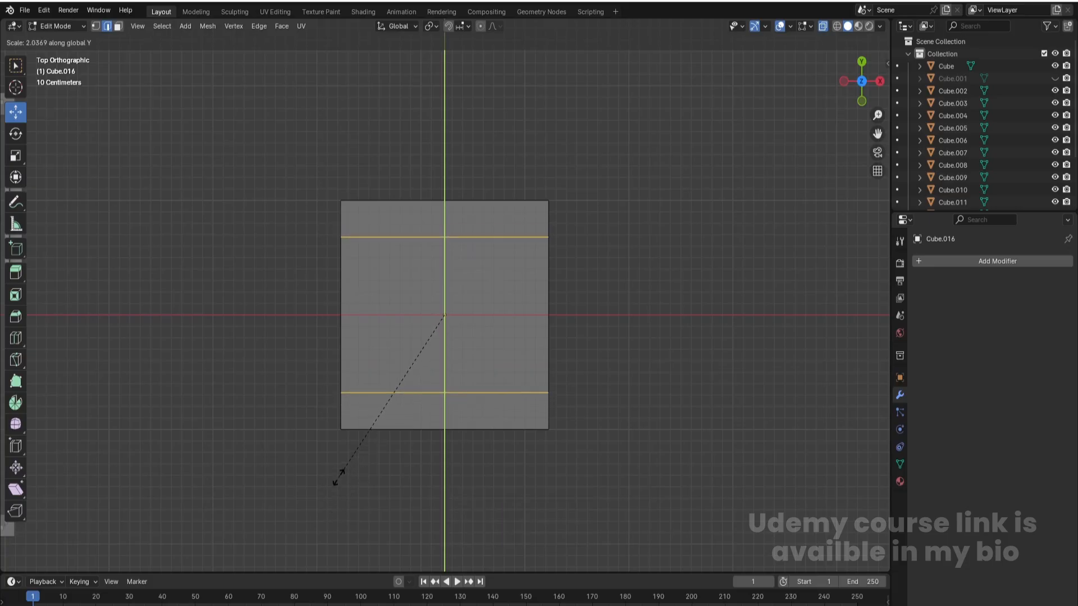
pyautogui.click(337, 479)
pyautogui.press('Tab')
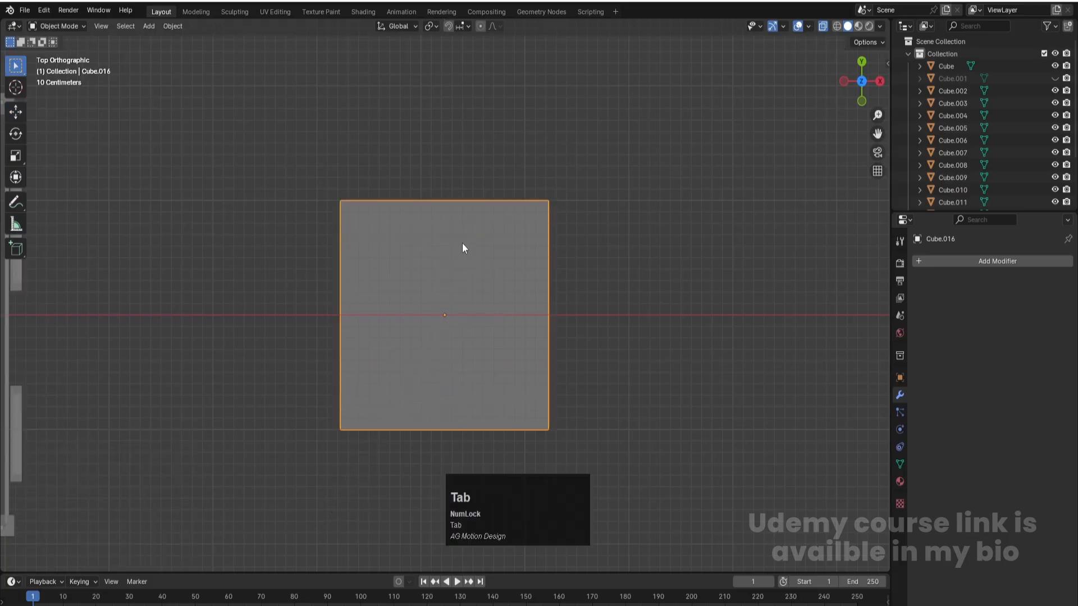
# - Apply the slab's scale again and set its origin to the center of mass (surface)
pyautogui.moveTo(519, 272); pyautogui.dragTo(467, 221, button='middle')
pyautogui.press('Tab')
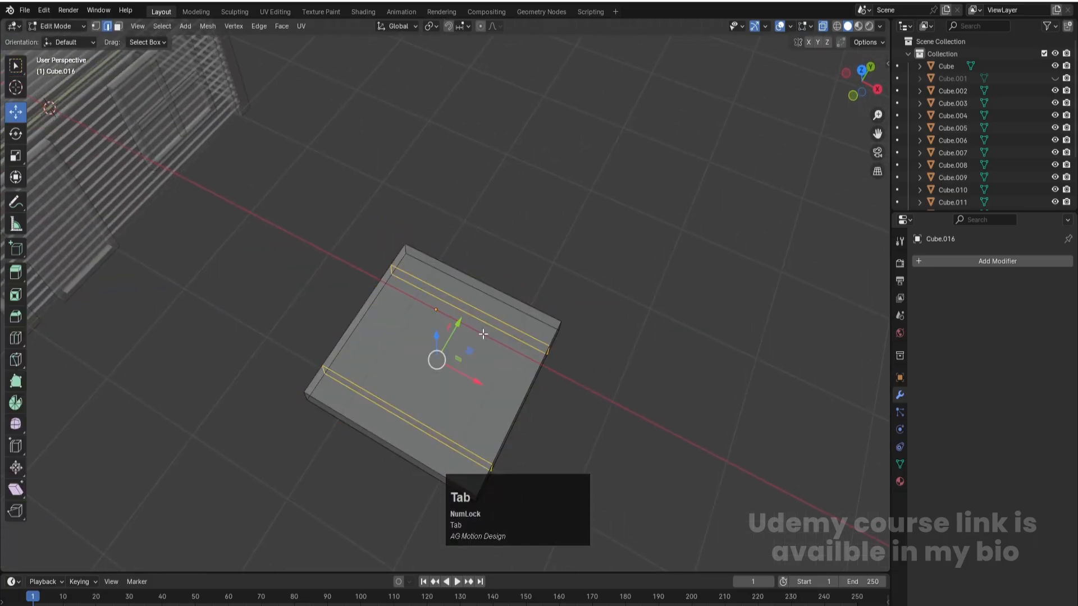
pyautogui.scroll(-2, 483, 334)
pyautogui.press('Tab')
pyautogui.hotkey('ctrl', 'a')
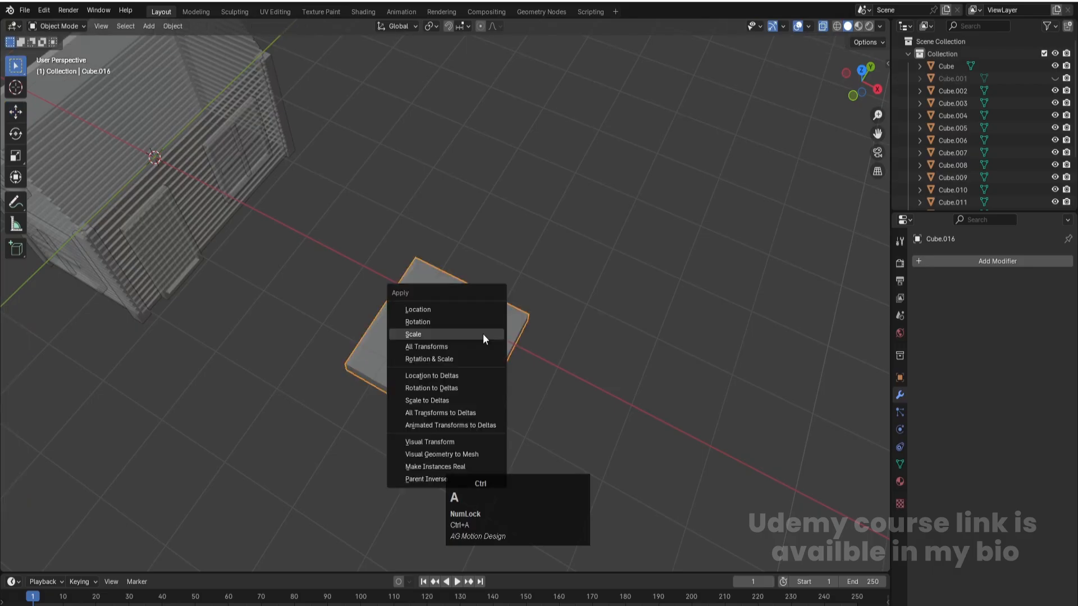
pyautogui.click(450, 336)
pyautogui.keyDown('shift'); pyautogui.moveTo(501, 345); pyautogui.dragTo(498, 224, button='middle'); pyautogui.keyUp('shift')
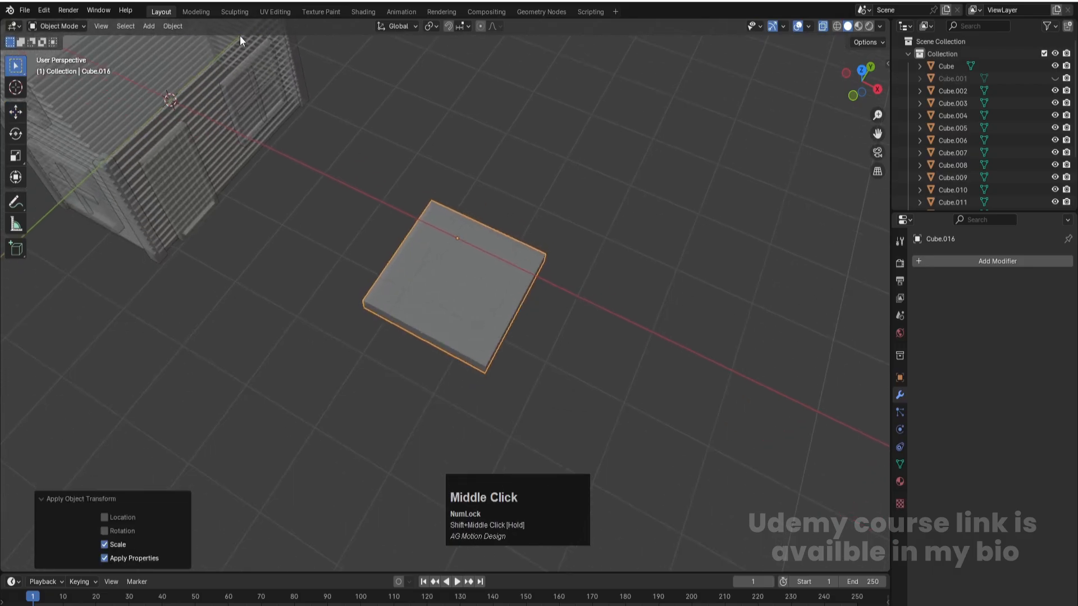
pyautogui.click(170, 26)
pyautogui.moveTo(217, 52)
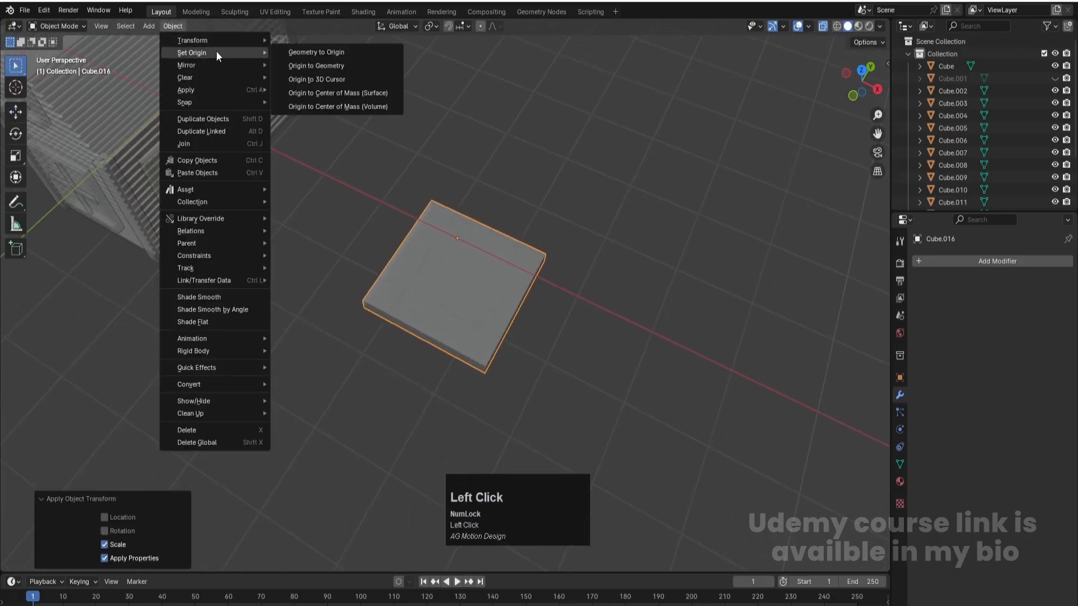
pyautogui.click(325, 93)
# - Select the upper faces of the slab's two outer strips and inset them individually by about 0.063 m
pyautogui.press('Tab')
pyautogui.press('3')
pyautogui.moveTo(515, 262); pyautogui.dragTo(522, 193, button='middle')
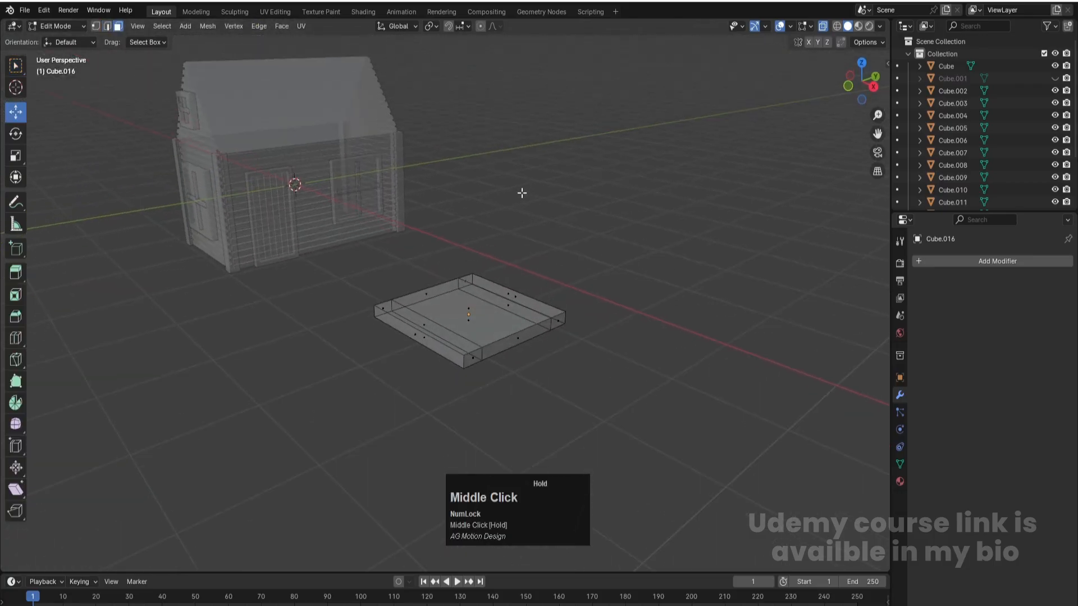
pyautogui.click(509, 292)
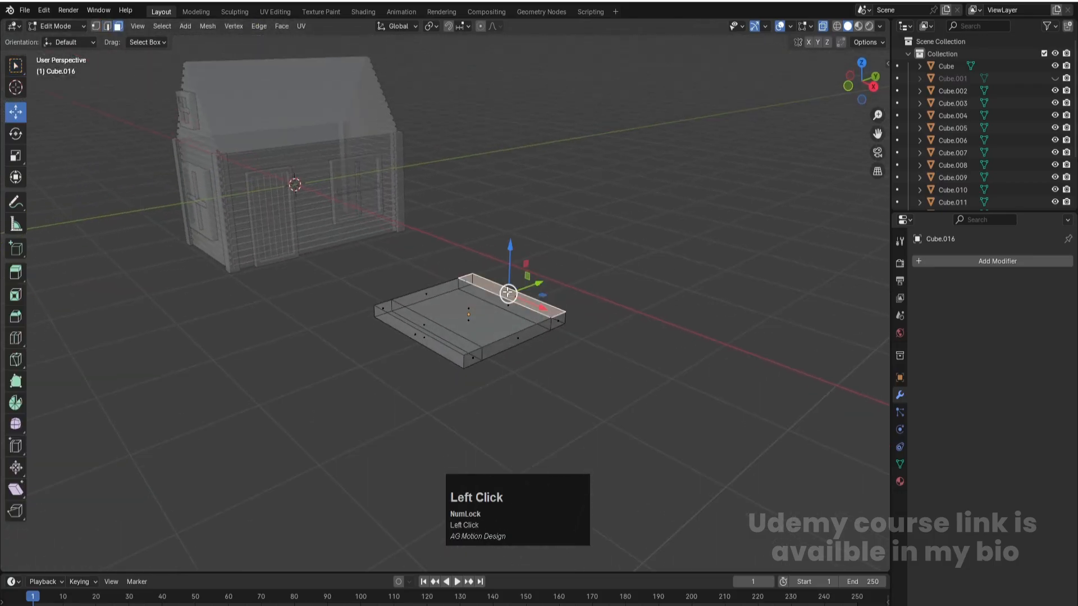
pyautogui.keyDown('shift'); pyautogui.click(423, 323); pyautogui.keyUp('shift')
pyautogui.moveTo(424, 322); pyautogui.dragTo(671, 359, button='middle')
pyautogui.press('i')
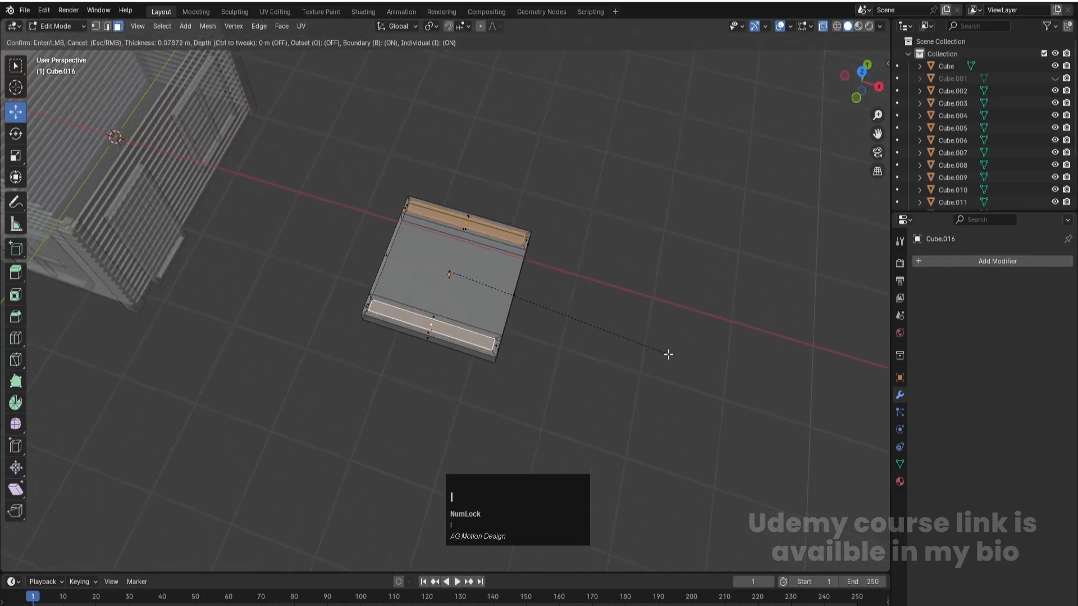
pyautogui.click(669, 354)
# - Try to extrude the two inset faces upward without an axis constraint, and undo it
pyautogui.press('e')
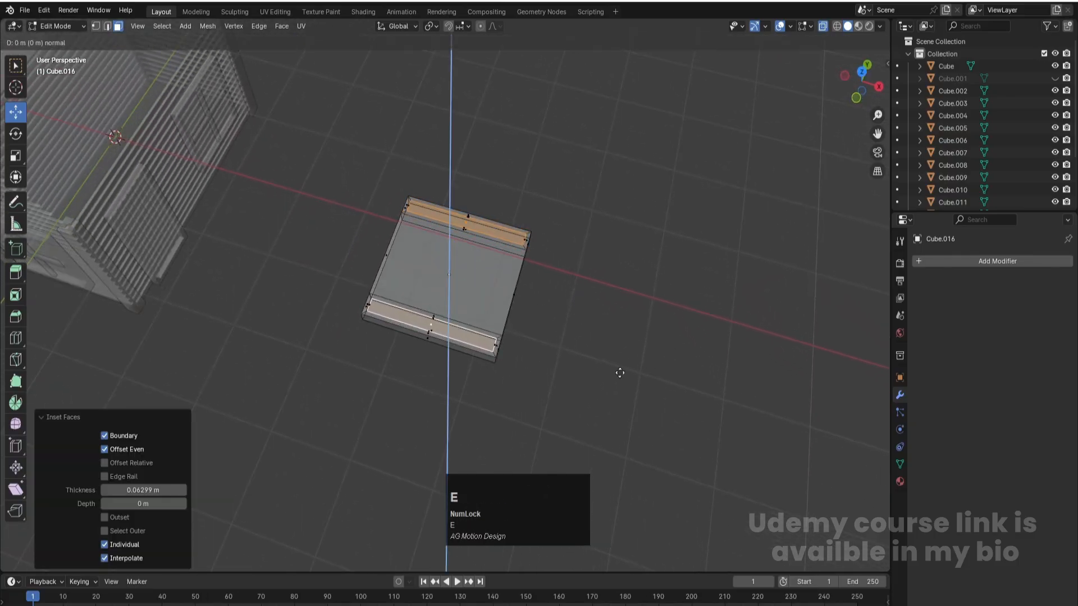
pyautogui.press('z')
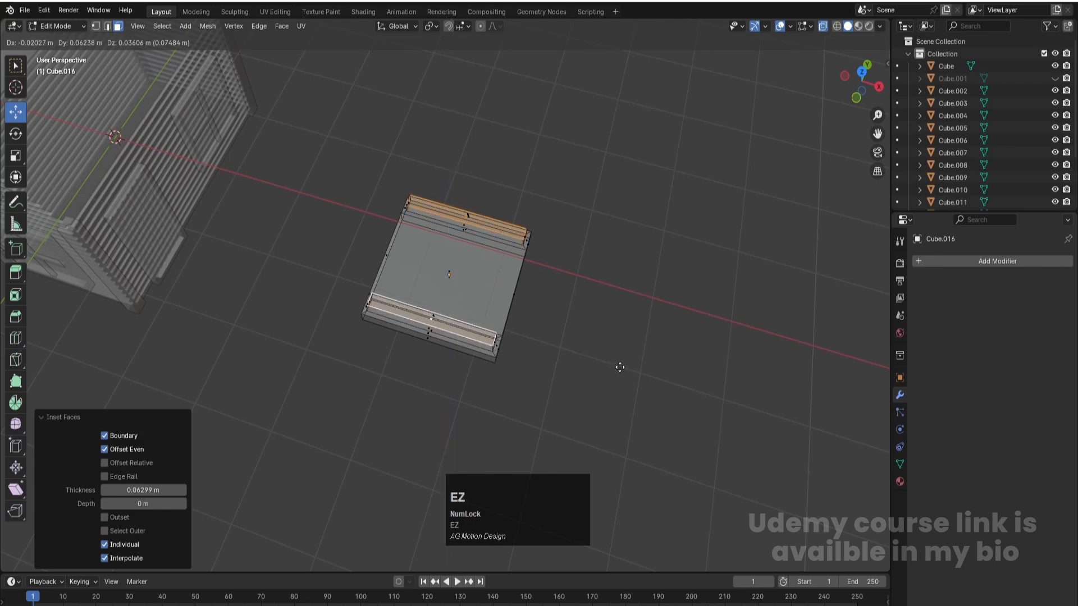
pyautogui.click(620, 367)
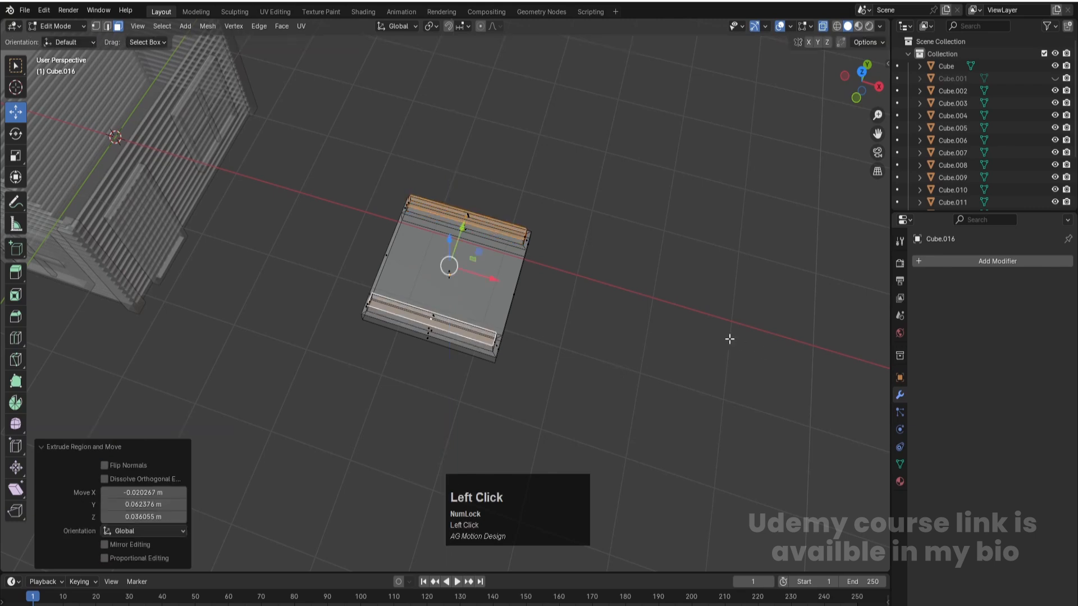
pyautogui.press('KP_7')
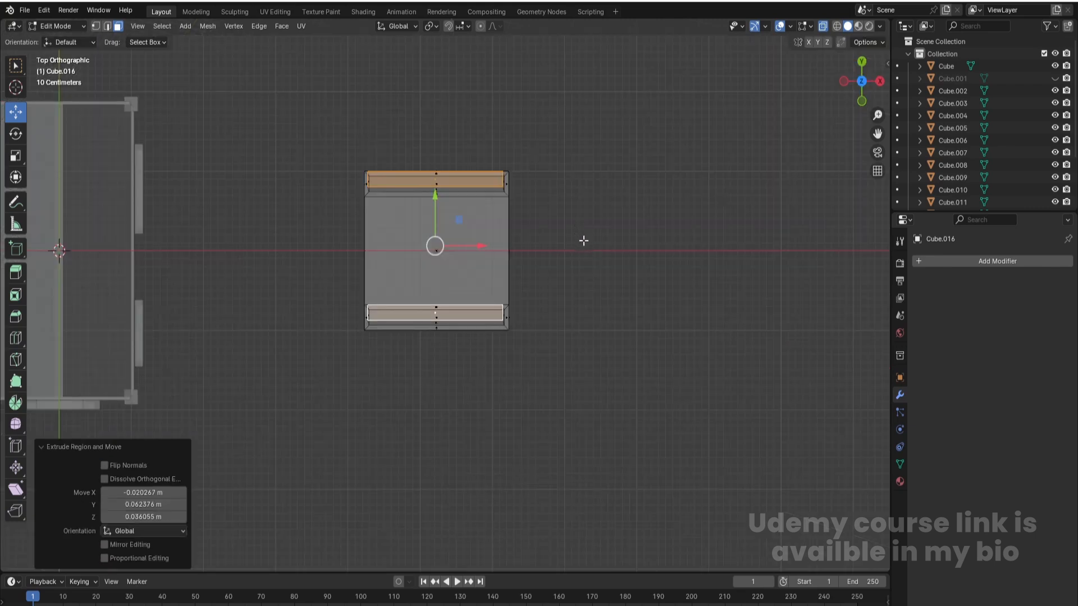
pyautogui.scroll(2, 615, 242)
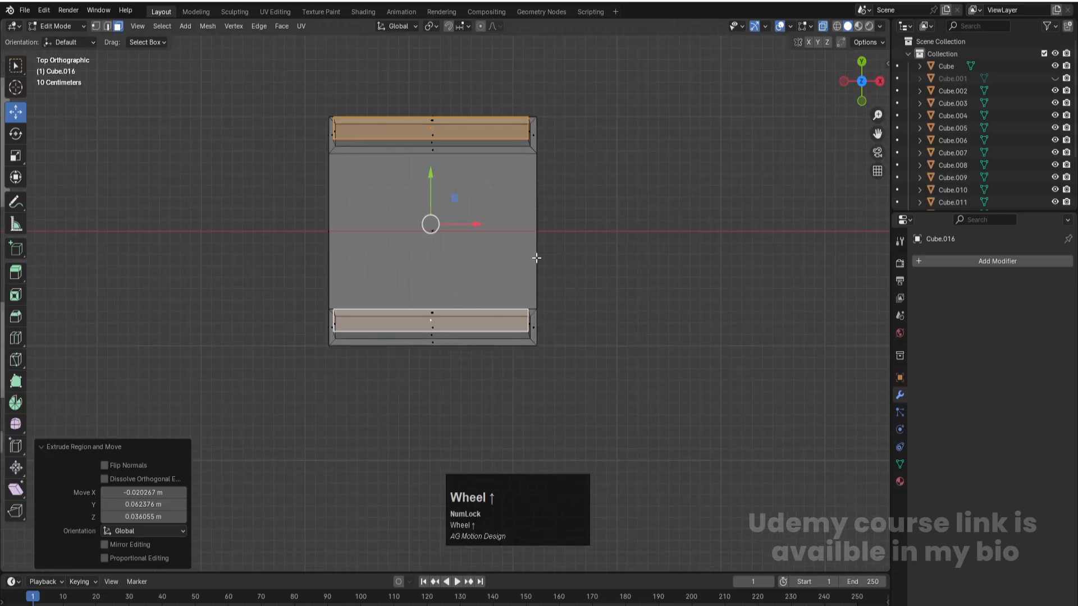
pyautogui.scroll(-1, 547, 267)
pyautogui.hotkey('alt', 'z')
pyautogui.moveTo(607, 294); pyautogui.dragTo(546, 188, button='middle')
# - Extrude the two inset strip faces about 0.1 m along global Z
pyautogui.press('e')
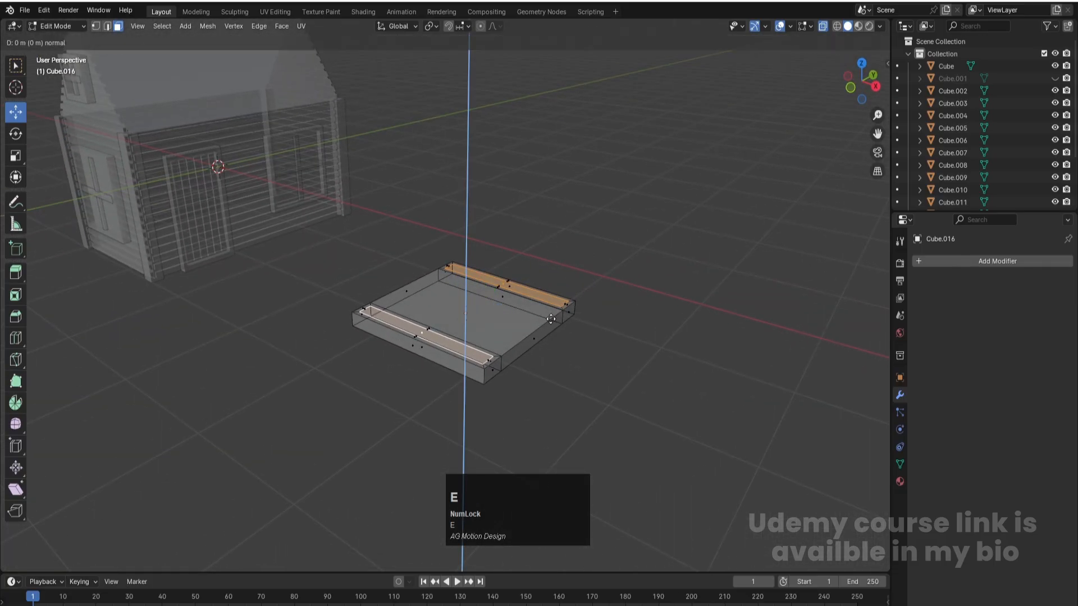
pyautogui.press('z')
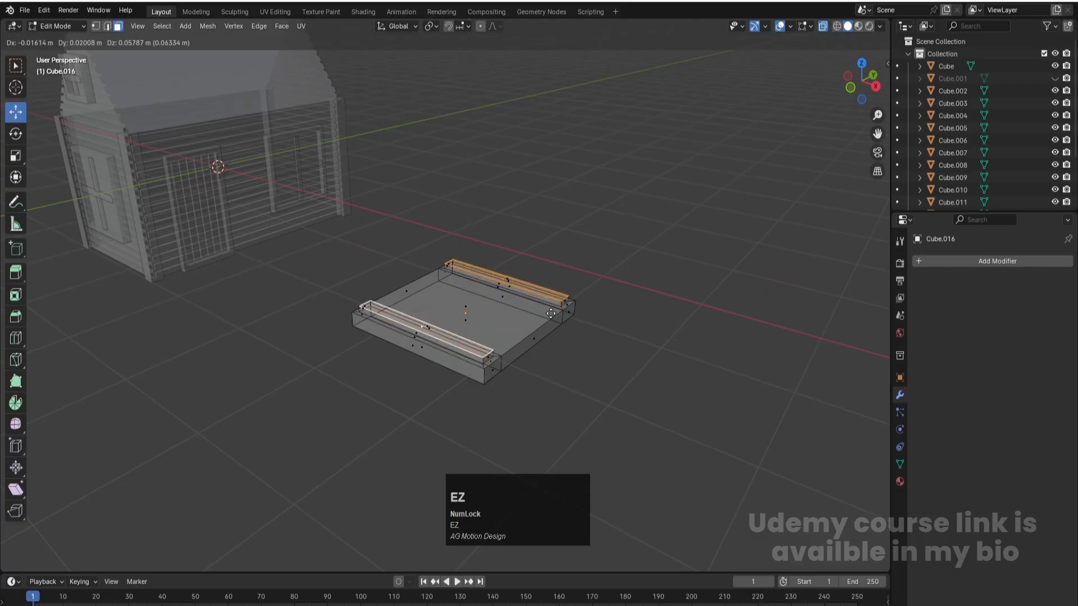
pyautogui.press('z')
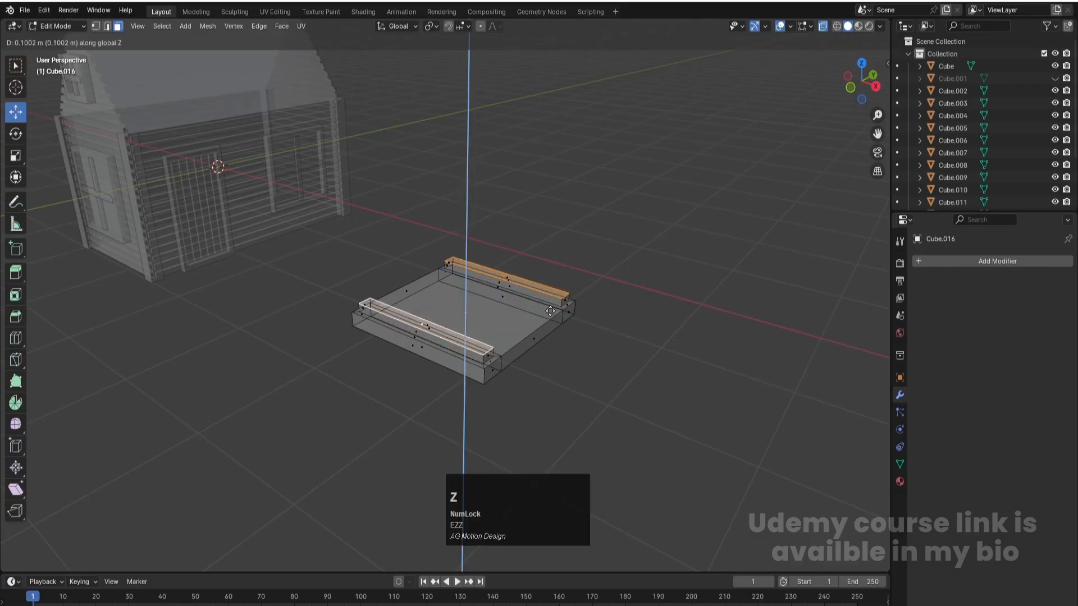
pyautogui.click(550, 312)
# - In top view, try scaling down the two raised faces using the Global and Normal orientations, undoing each scale
pyautogui.press('KP_7')
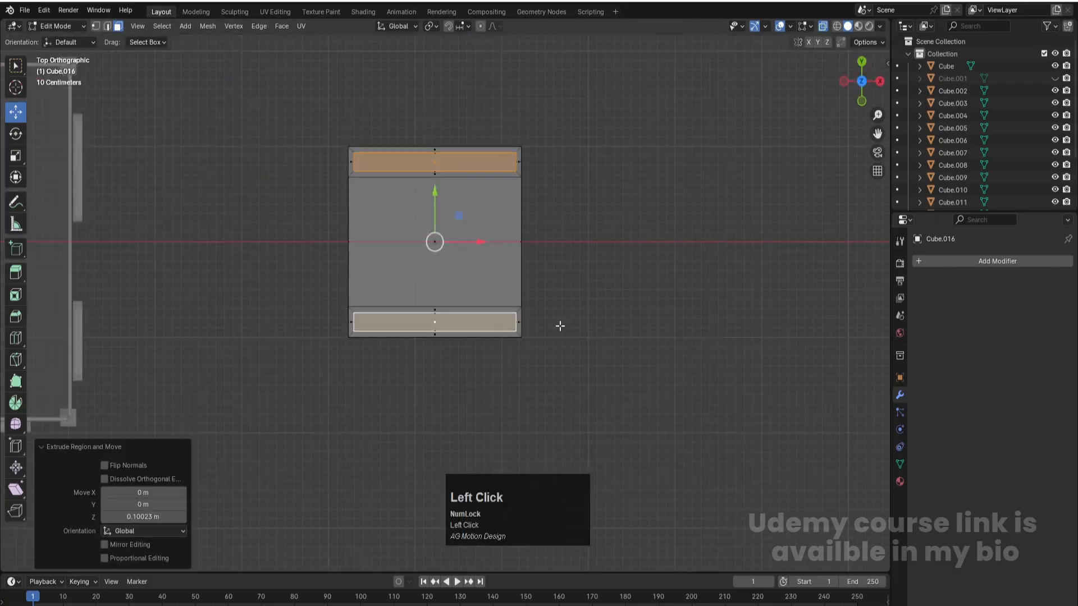
pyautogui.press('s')
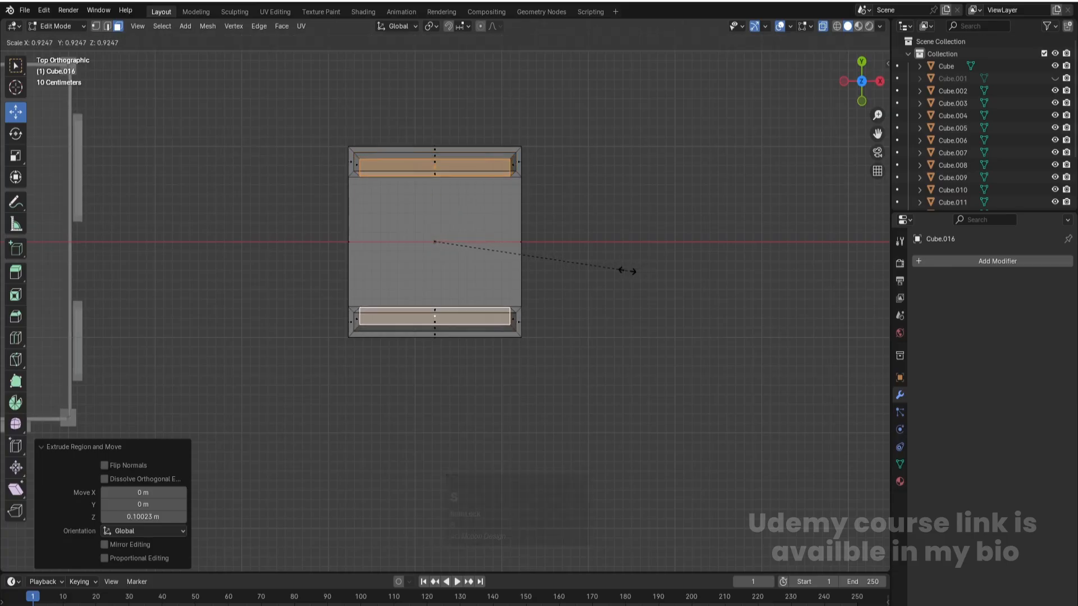
pyautogui.click(627, 271)
pyautogui.hotkey('ctrl', 'z')
pyautogui.click(416, 28)
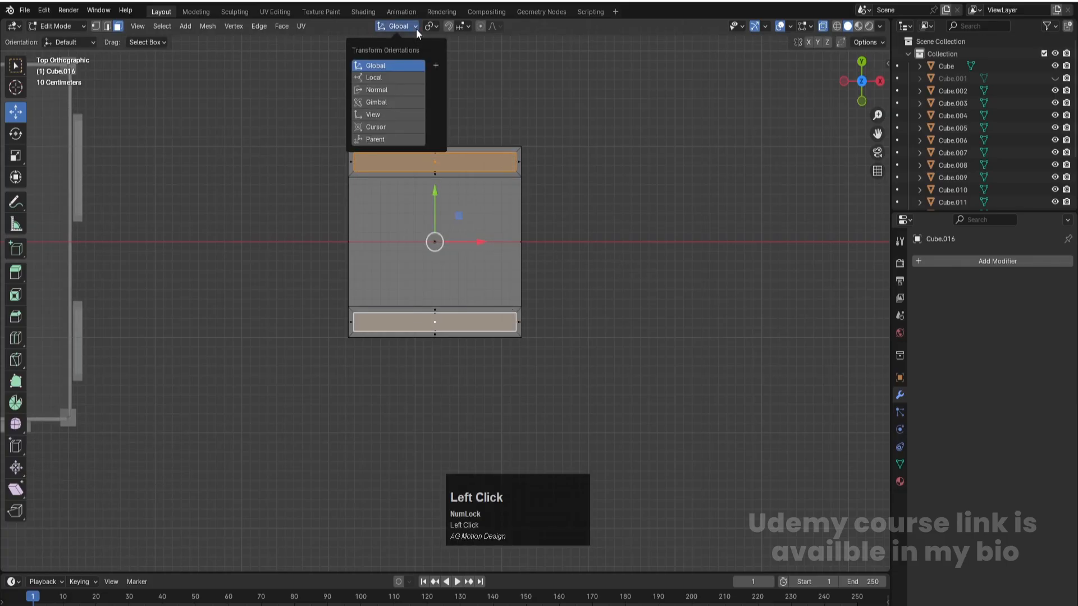
pyautogui.click(389, 89)
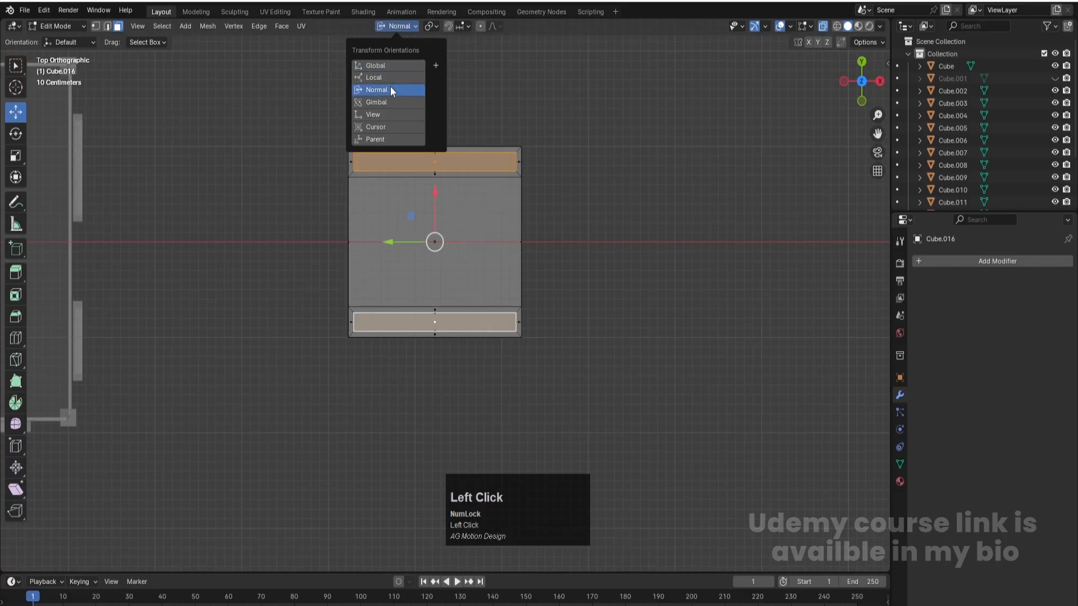
pyautogui.press('s')
pyautogui.click(619, 272)
pyautogui.hotkey('ctrl', 'z')
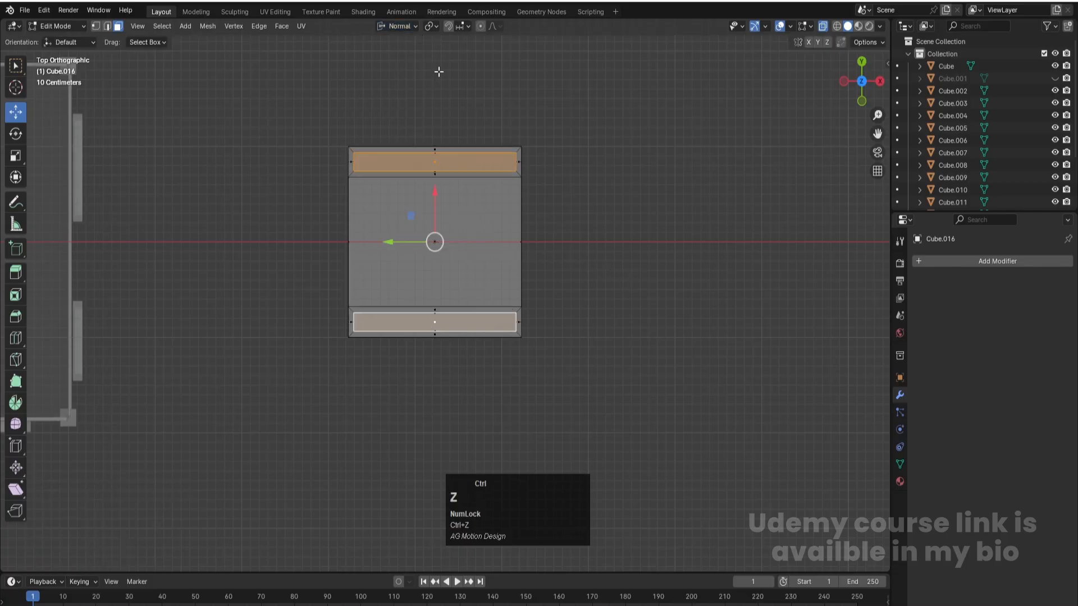
# - Set the transform orientation to Local, then try scaling the two raised faces and undo the scale
pyautogui.click(409, 28)
pyautogui.click(381, 77)
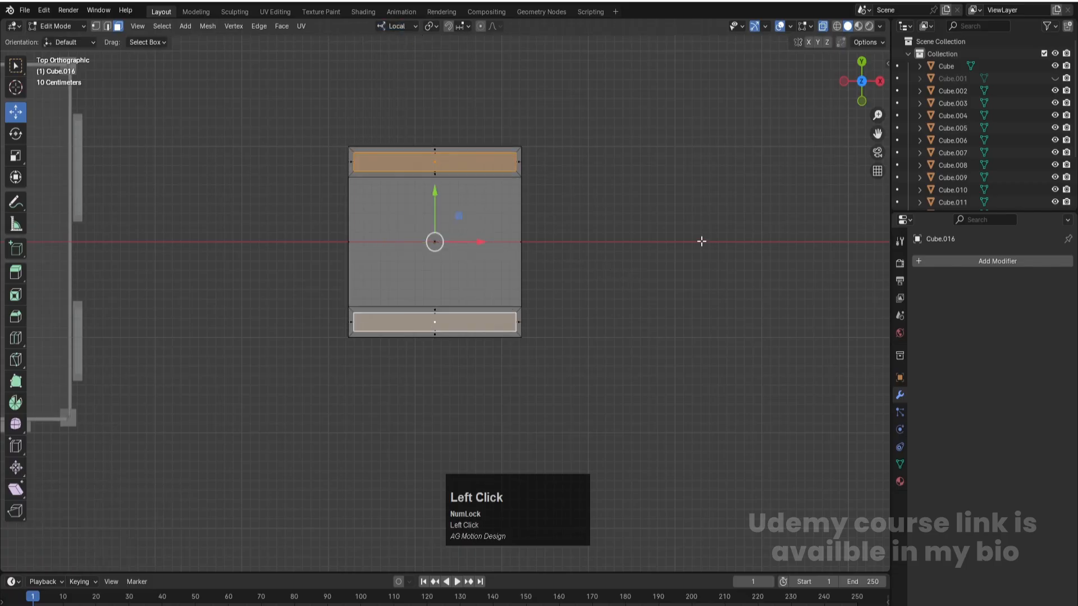
pyautogui.press('s')
pyautogui.click(682, 236)
pyautogui.hotkey('ctrl', 'z')
# - Set the pivot point to Individual Origins and scale the two raised faces to about 0.853 along local X and 0.53 along local Y
pyautogui.click(434, 27)
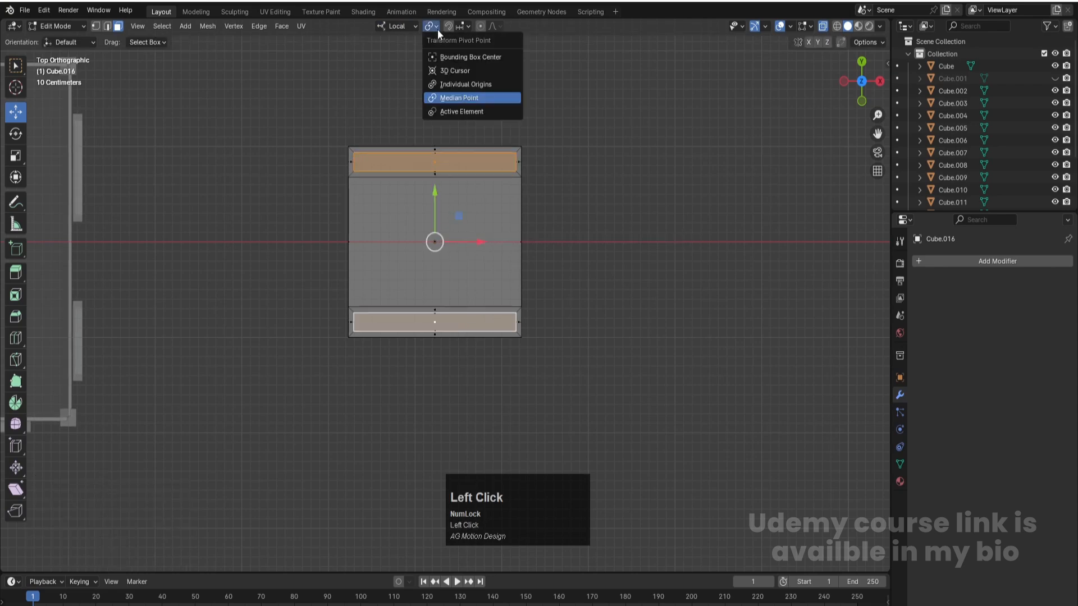
pyautogui.click(454, 85)
pyautogui.press('s')
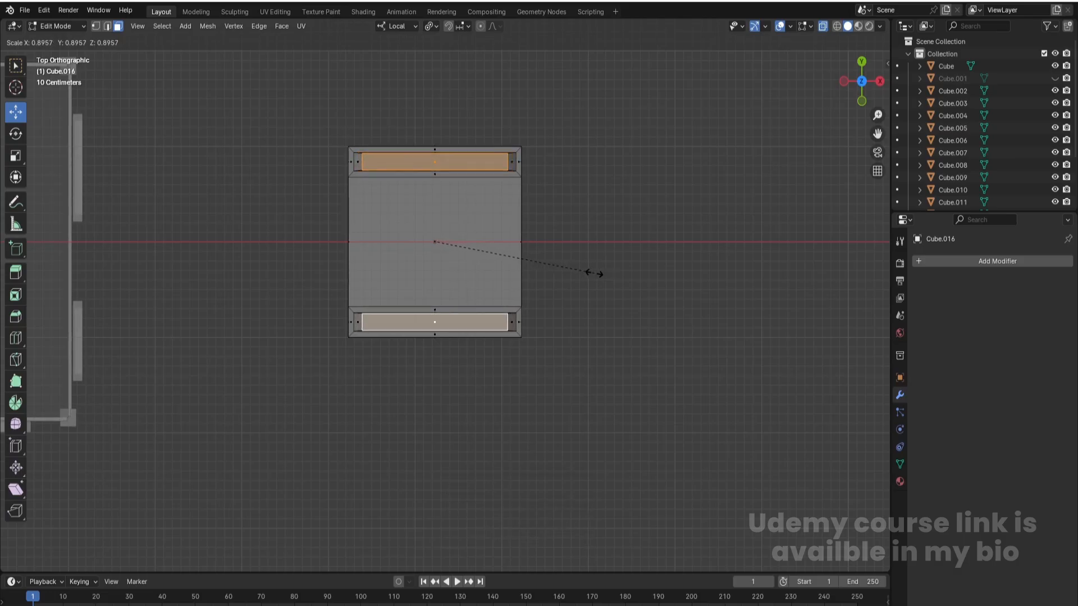
pyautogui.press('s')
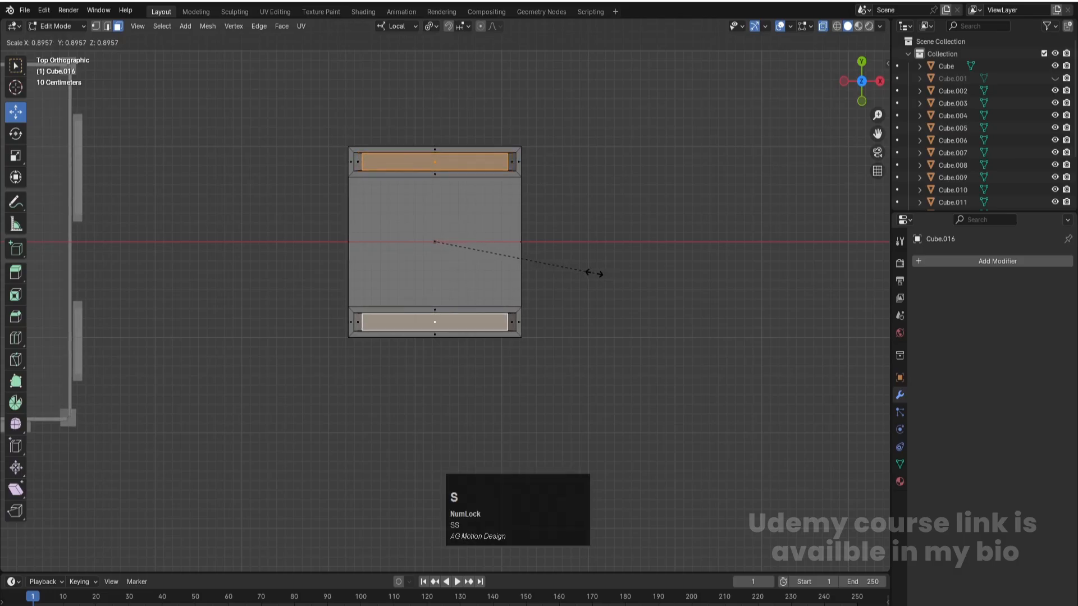
pyautogui.press('x')
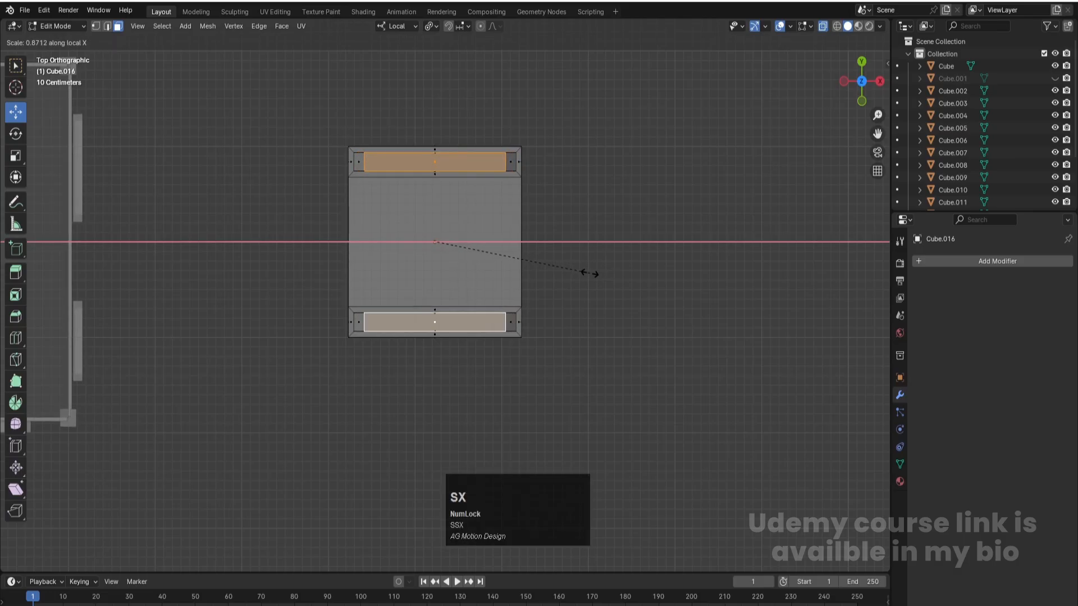
pyautogui.click(586, 274)
pyautogui.press('s')
pyautogui.press('y')
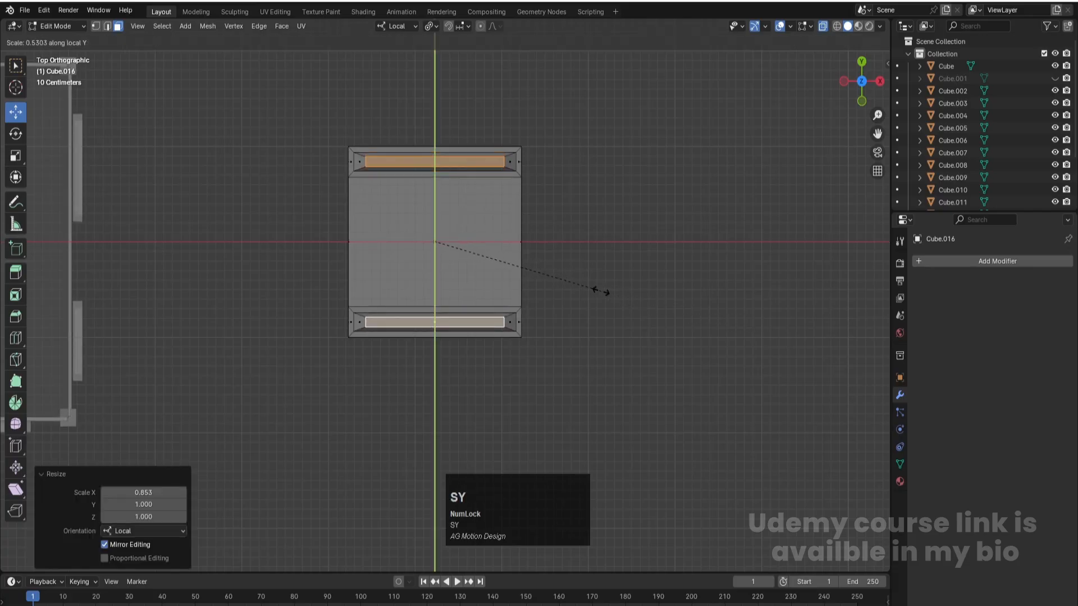
pyautogui.click(602, 292)
# - Restore the Global transform orientation and return the slab to Object Mode
pyautogui.click(415, 26)
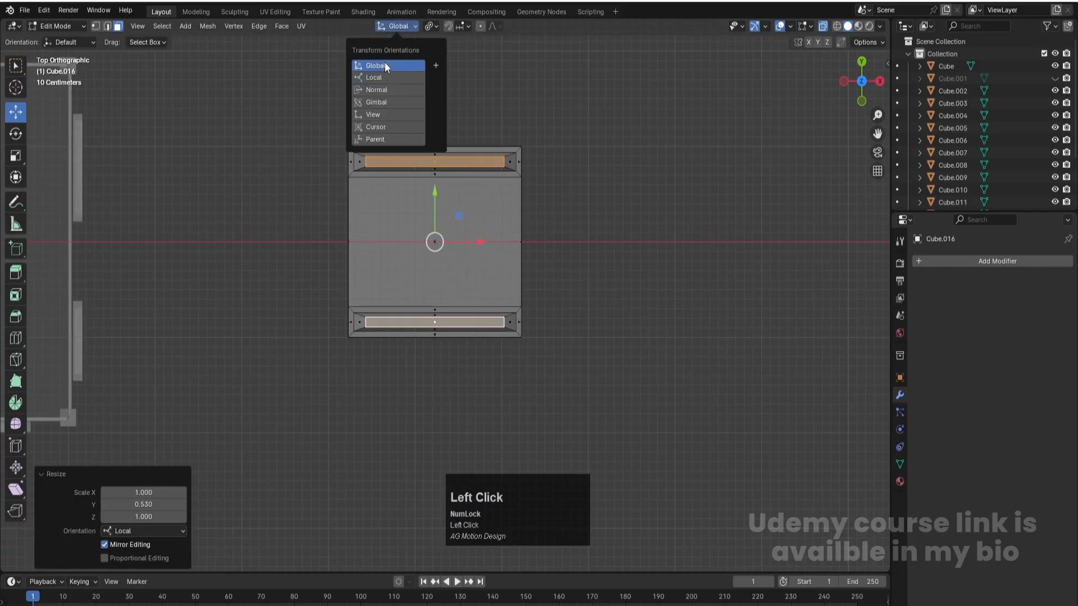
pyautogui.click(386, 64)
pyautogui.click(513, 89)
pyautogui.moveTo(576, 245)
pyautogui.mouseDown(button='middle')
pyautogui.moveTo(594, 263)
pyautogui.moveTo(558, 209)
pyautogui.moveTo(575, 229)
pyautogui.mouseUp(button='middle')
pyautogui.press('Tab')
pyautogui.click(618, 284)
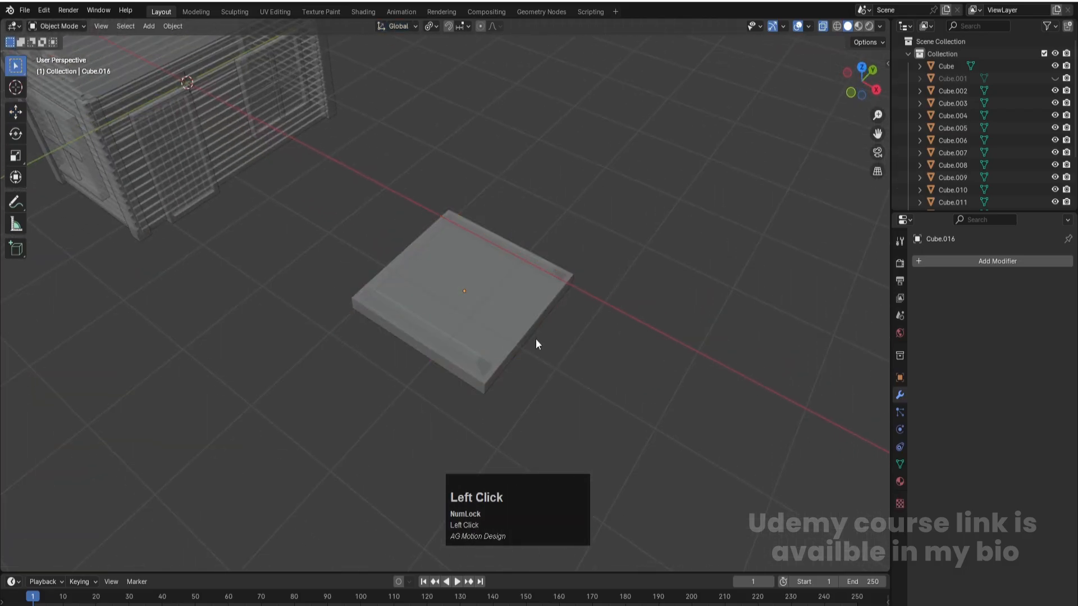
# - Turn off X-ray display and save the file
pyautogui.hotkey('alt', 'z')
pyautogui.click(629, 285)
pyautogui.moveTo(434, 258); pyautogui.dragTo(480, 207, button='middle')
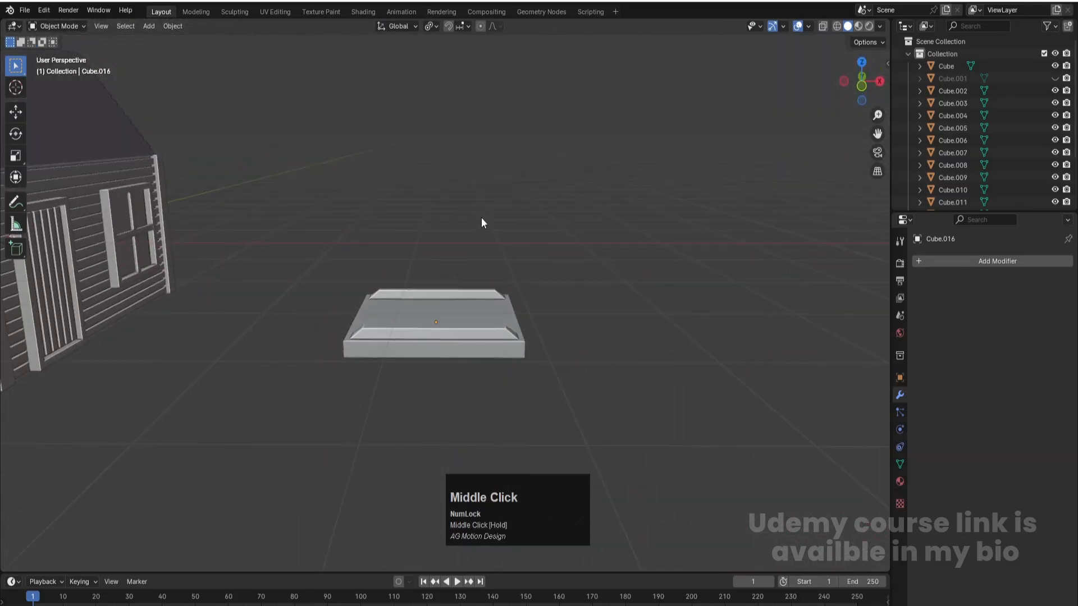
pyautogui.scroll(-3, 462, 323)
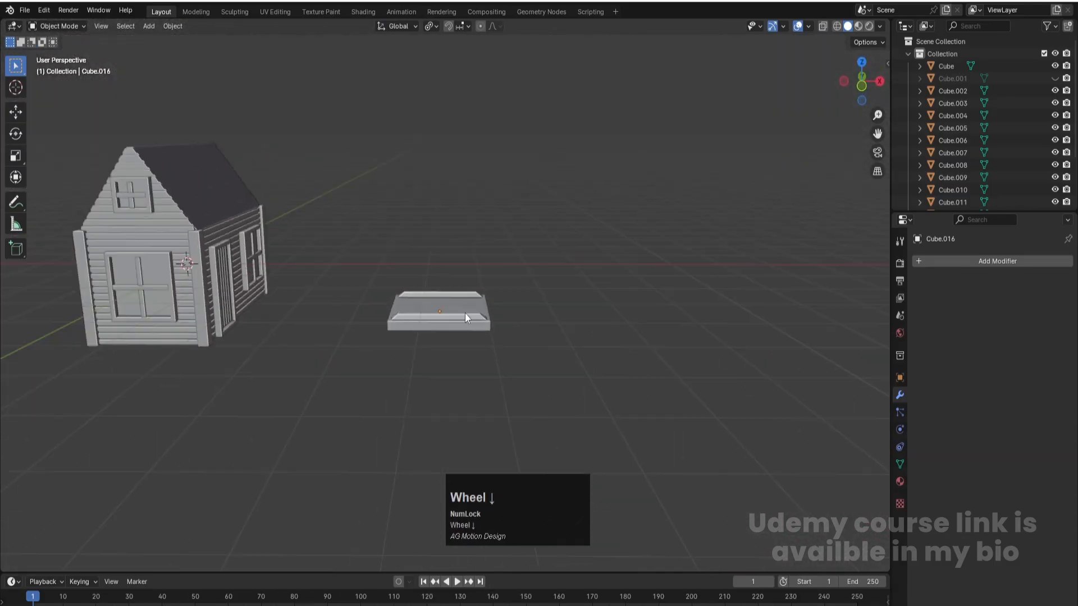
pyautogui.hotkey('ctrl', 's')
# - In front view, move the slab above the house's ridge, about -5.24 m in X and 3.18 m in Z
pyautogui.click(475, 322)
pyautogui.press('KP_1')
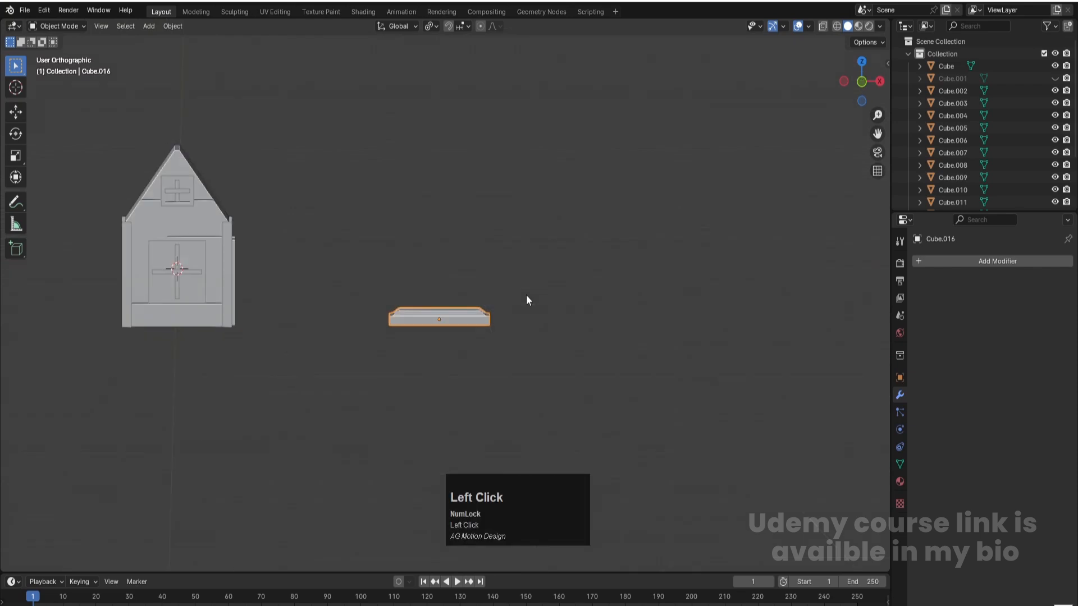
pyautogui.press('f')
pyautogui.press('g')
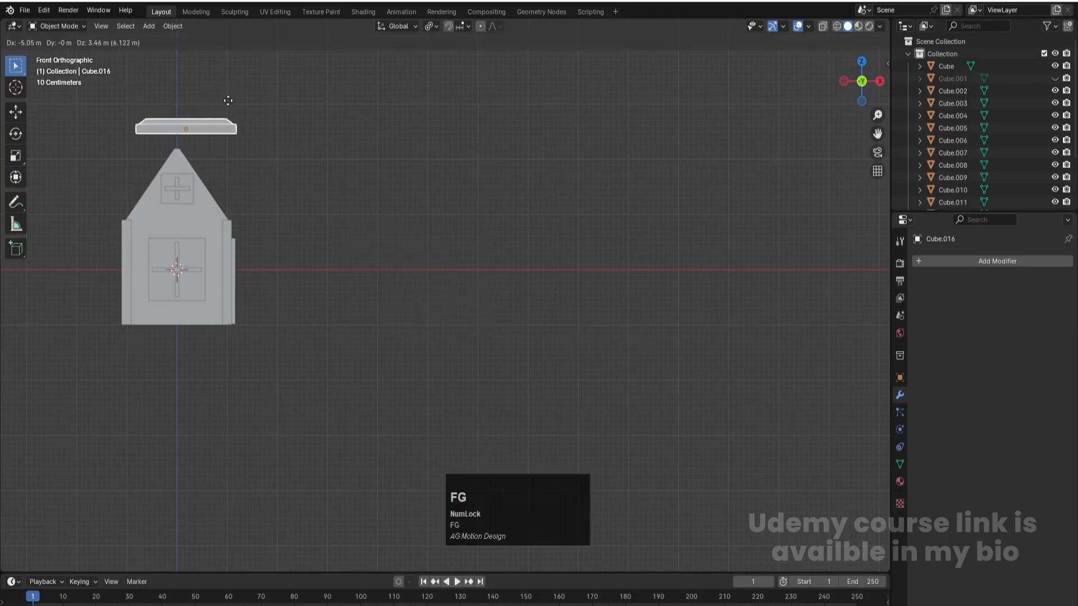
pyautogui.click(219, 115)
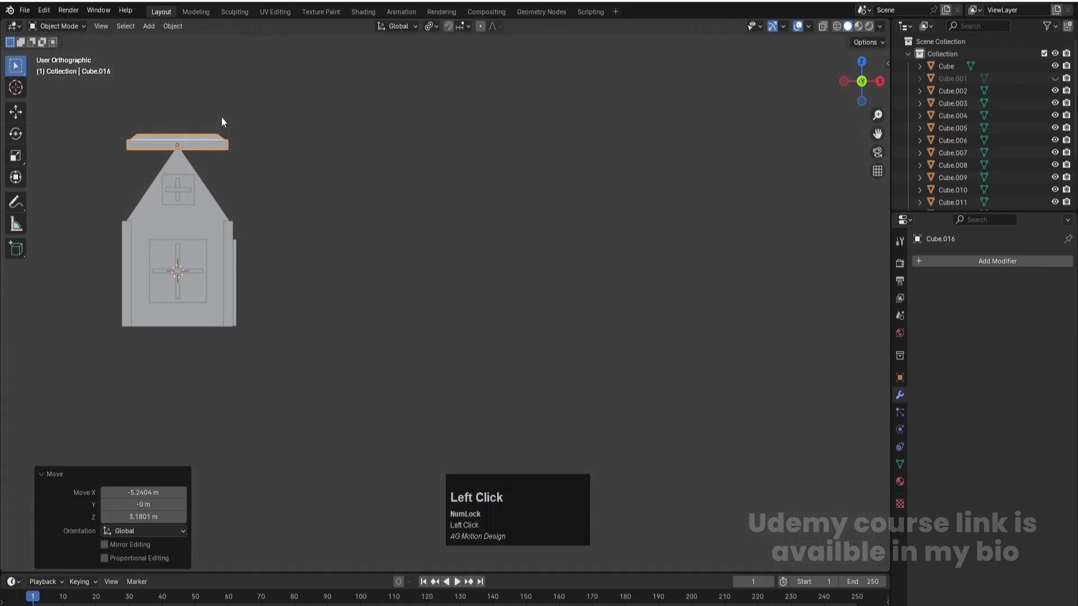
# - Scale the slab above the ridge uniformly to about 0.187
pyautogui.press('KP_Decimal')
pyautogui.scroll(-3, 618, 309)
pyautogui.press('s')
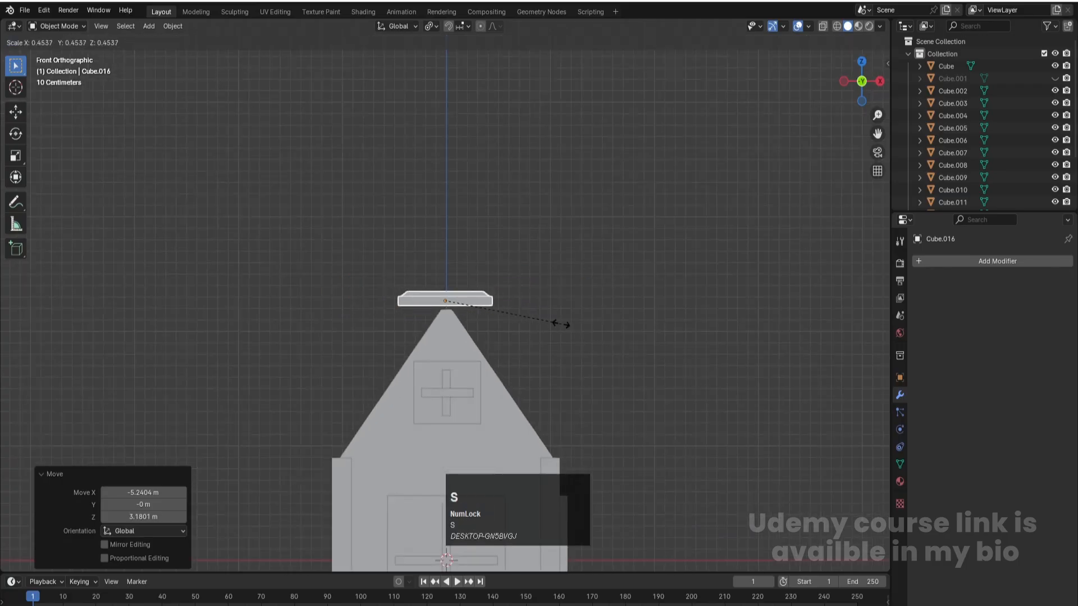
pyautogui.click(500, 317)
pyautogui.scroll(3, 510, 332)
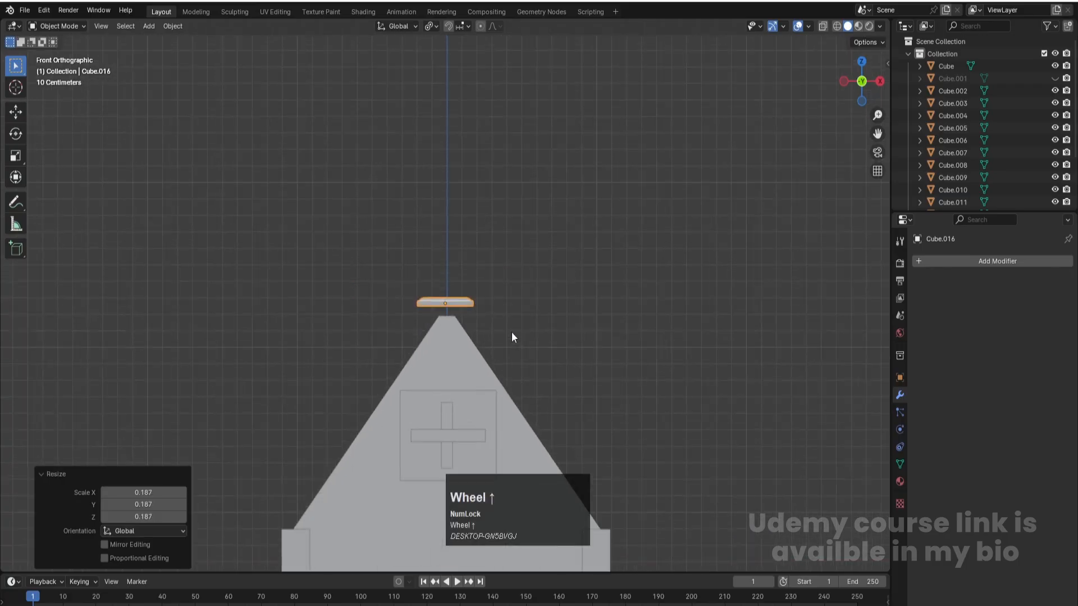
pyautogui.keyDown('shift'); pyautogui.moveTo(570, 284); pyautogui.dragTo(510, 259, button='middle'); pyautogui.keyUp('shift')
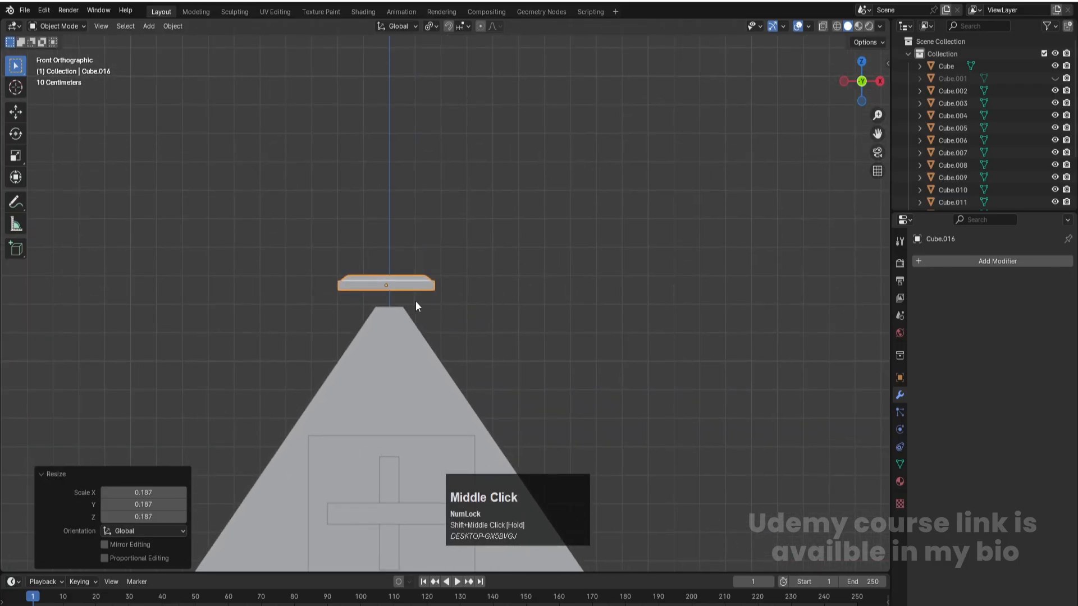
pyautogui.click(529, 261)
# - Tilt the slab about -5.5° in front view and scale it down slightly
pyautogui.click(429, 278)
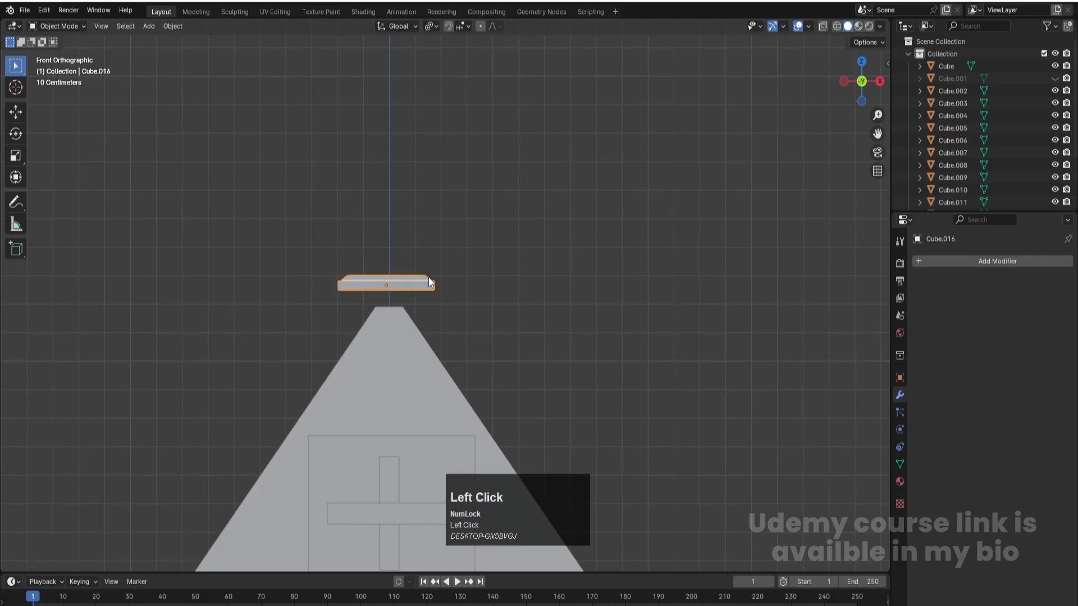
pyautogui.press('r')
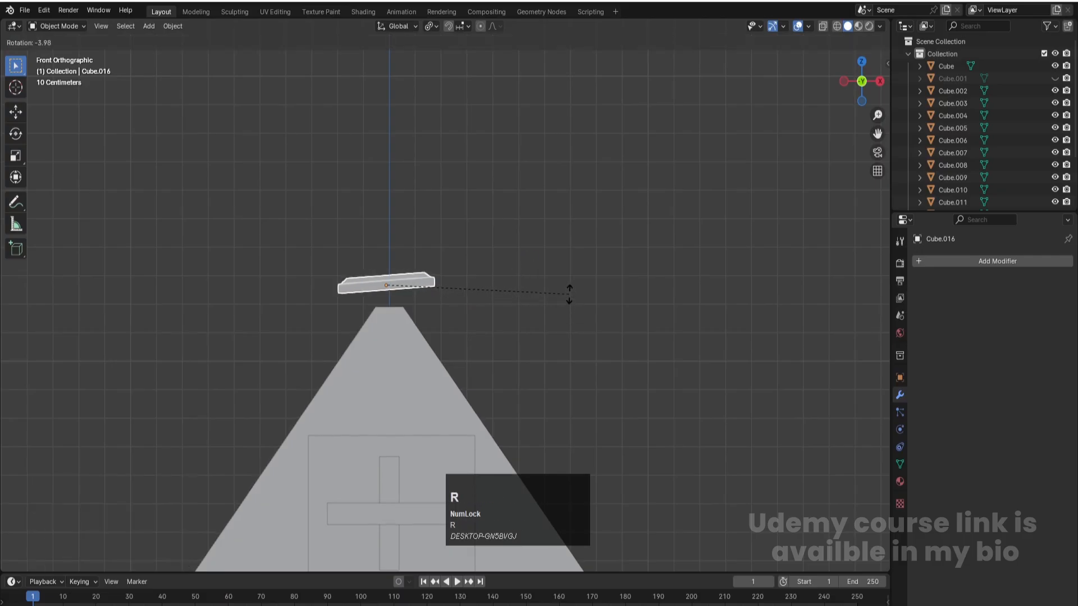
pyautogui.click(565, 290)
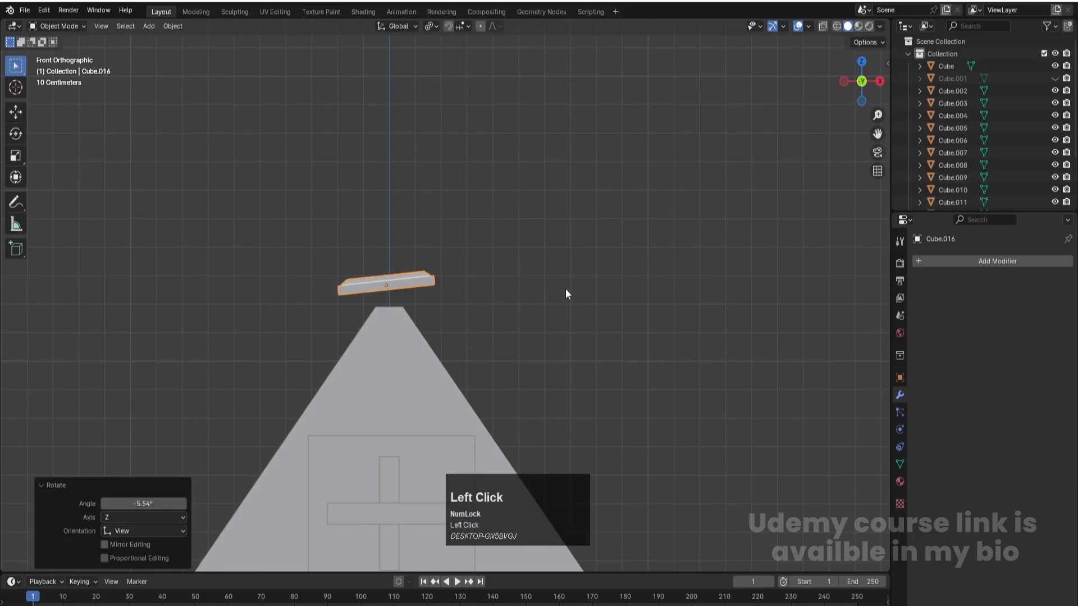
pyautogui.press('s')
pyautogui.click(590, 324)
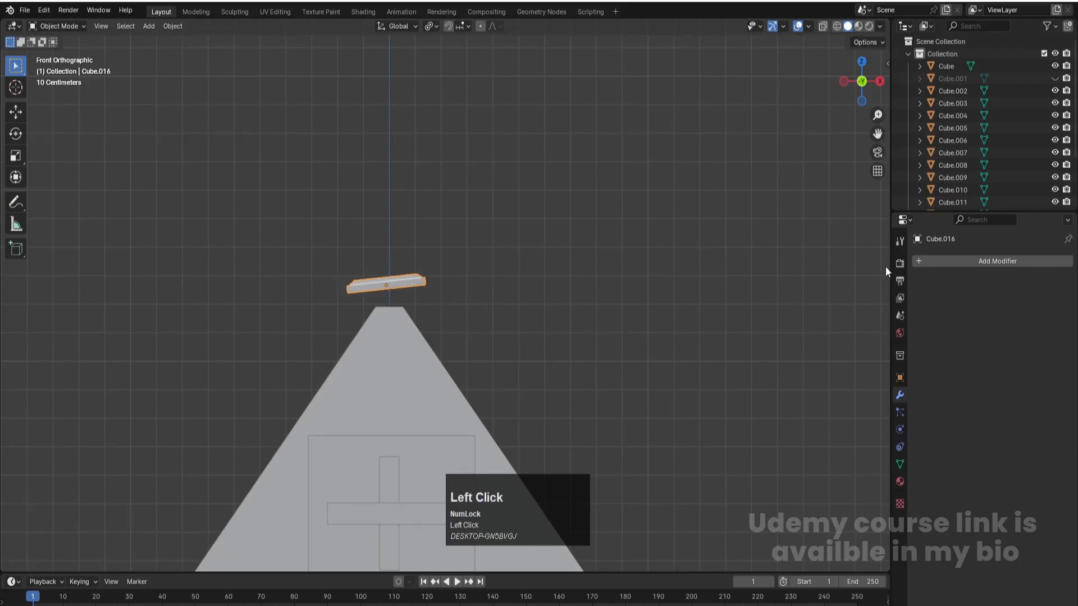
# - Add an Array modifier to the slab with relative offset factors X 0.9, Y 0.9 and Z -0.8
pyautogui.click(935, 260)
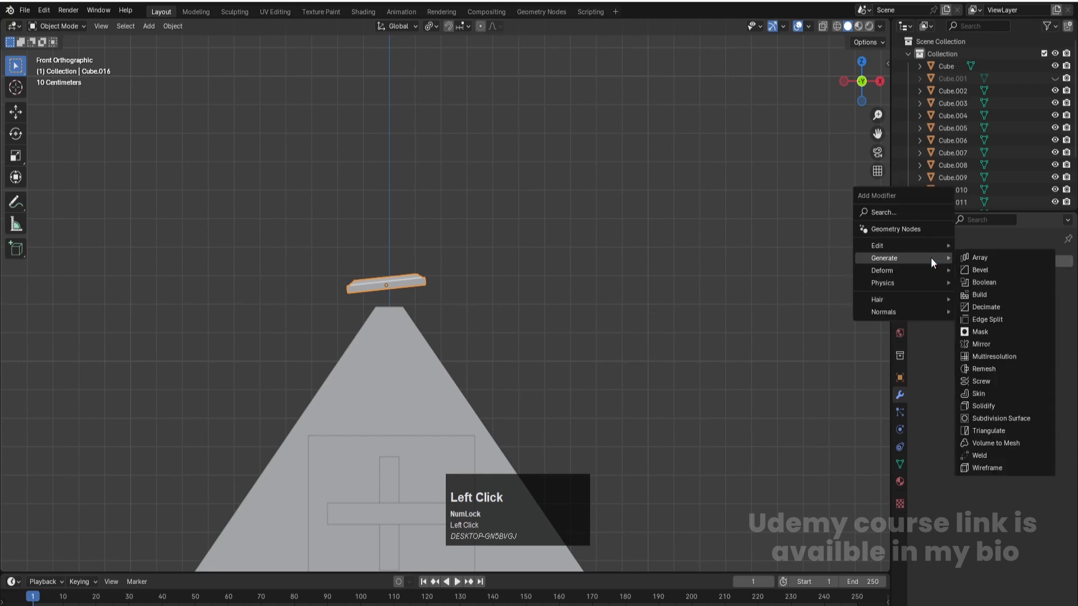
pyautogui.click(1032, 256)
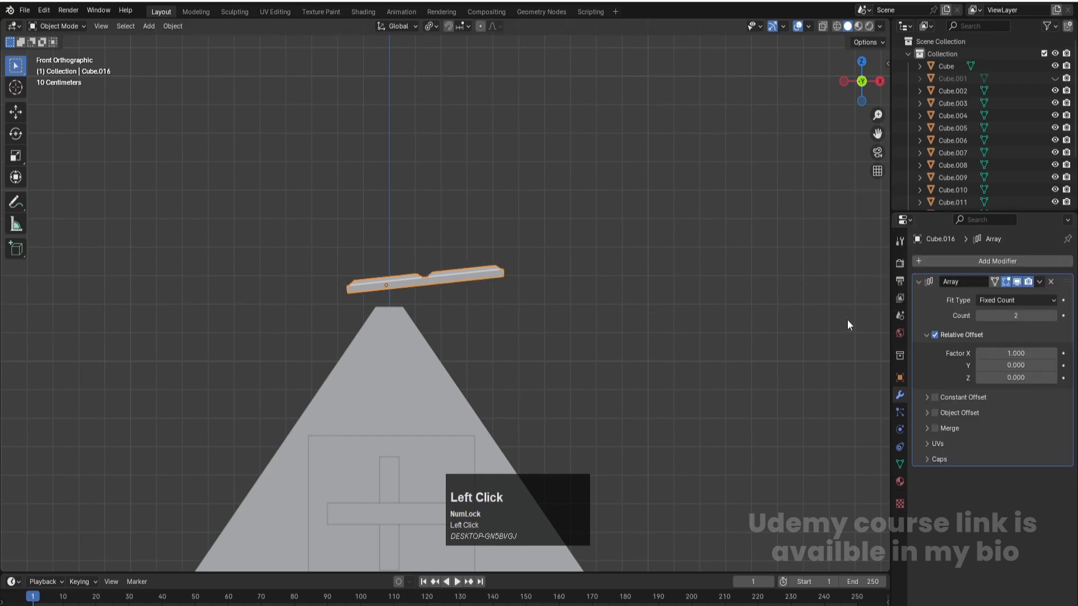
pyautogui.moveTo(1014, 365)
pyautogui.mouseDown()
pyautogui.moveTo(1032, 365)
pyautogui.moveTo(1019, 378)
pyautogui.moveTo(1049, 378)
pyautogui.moveTo(970, 378)
pyautogui.moveTo(1017, 353)
pyautogui.moveTo(989, 353)
pyautogui.moveTo(1011, 354)
pyautogui.mouseUp()
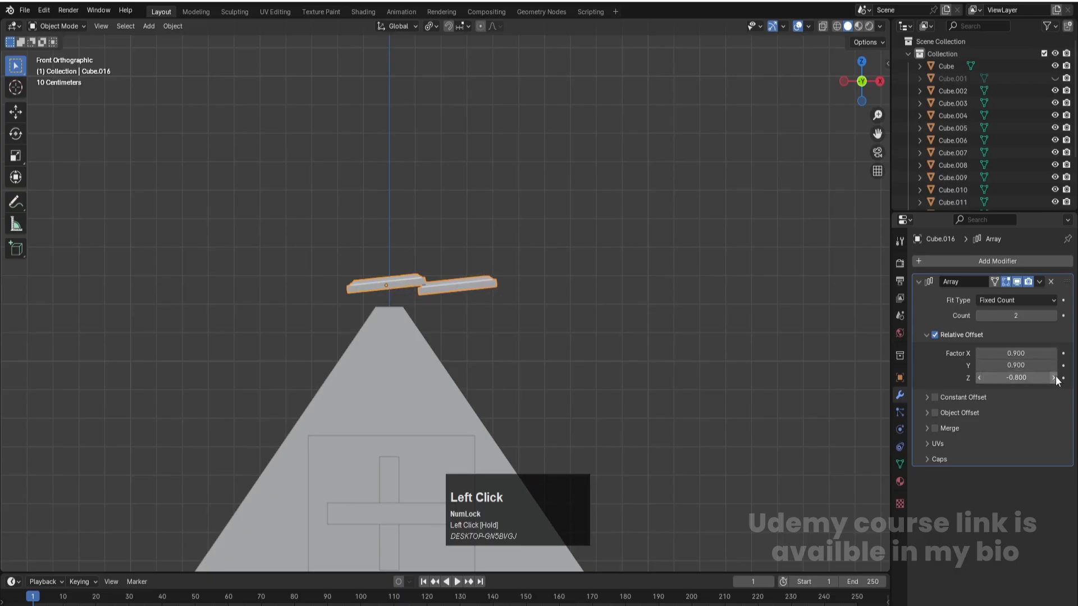
# - Set the slab array's count to 7
pyautogui.click(1053, 316)
pyautogui.click(1053, 315)
pyautogui.click(1056, 315)
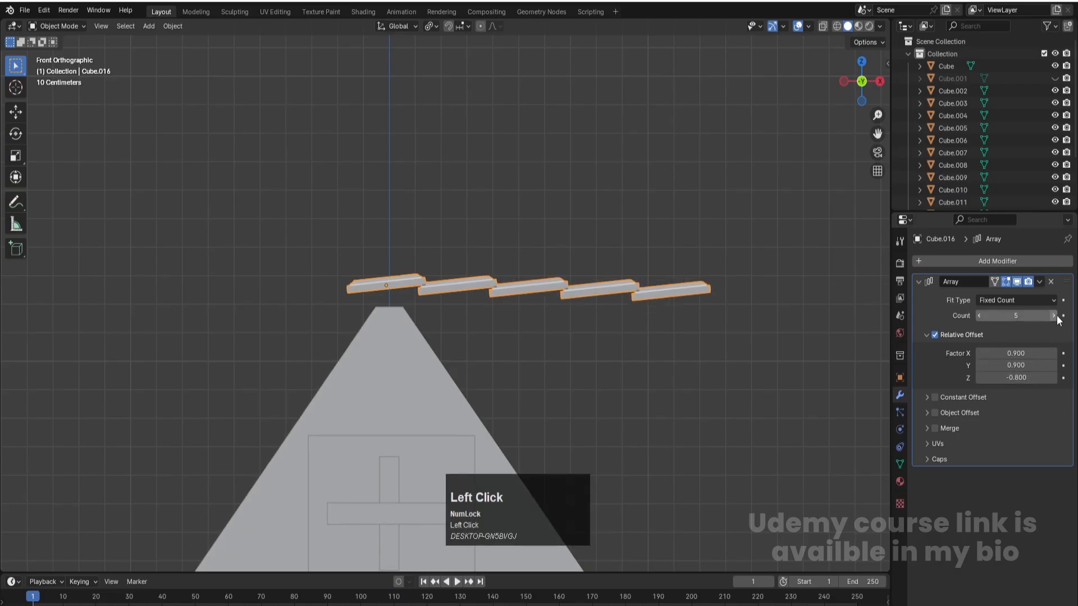
pyautogui.click(1055, 315)
pyautogui.click(1056, 316)
pyautogui.scroll(-2, 574, 331)
# - Rotate the arrayed slabs about 52.7° and move them about 0.153 m in X and -0.109 m in Z onto the right roof slope
pyautogui.click(603, 371)
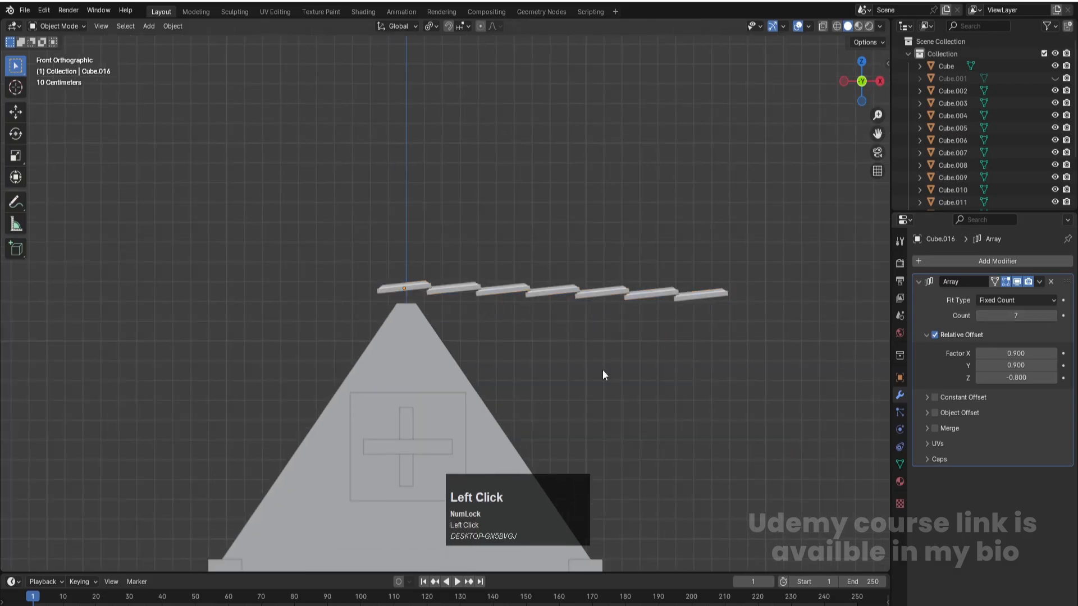
pyautogui.click(416, 285)
pyautogui.press('r')
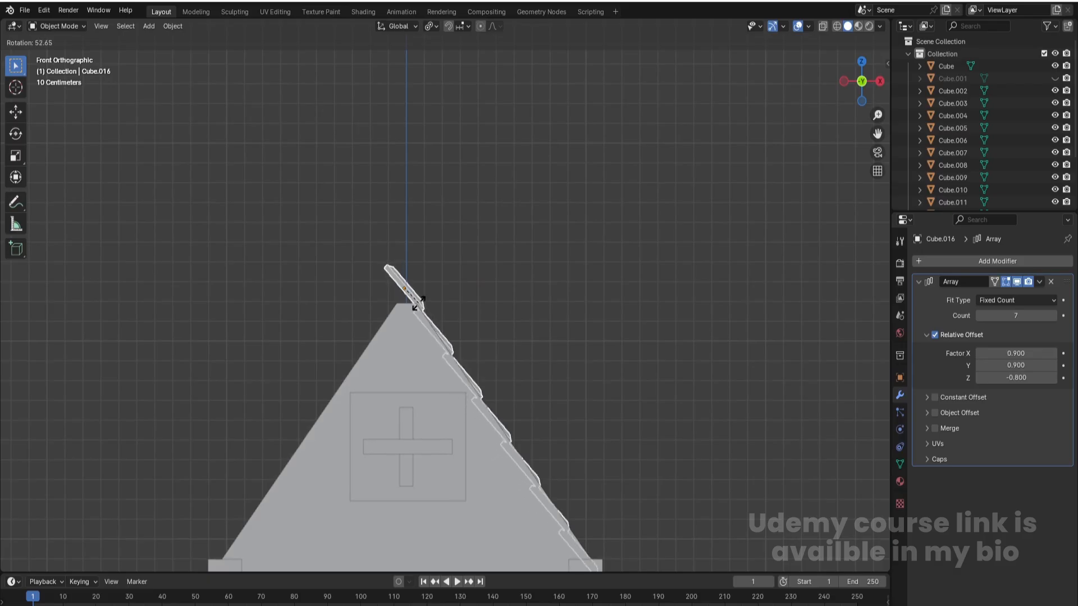
pyautogui.click(418, 306)
pyautogui.press('g')
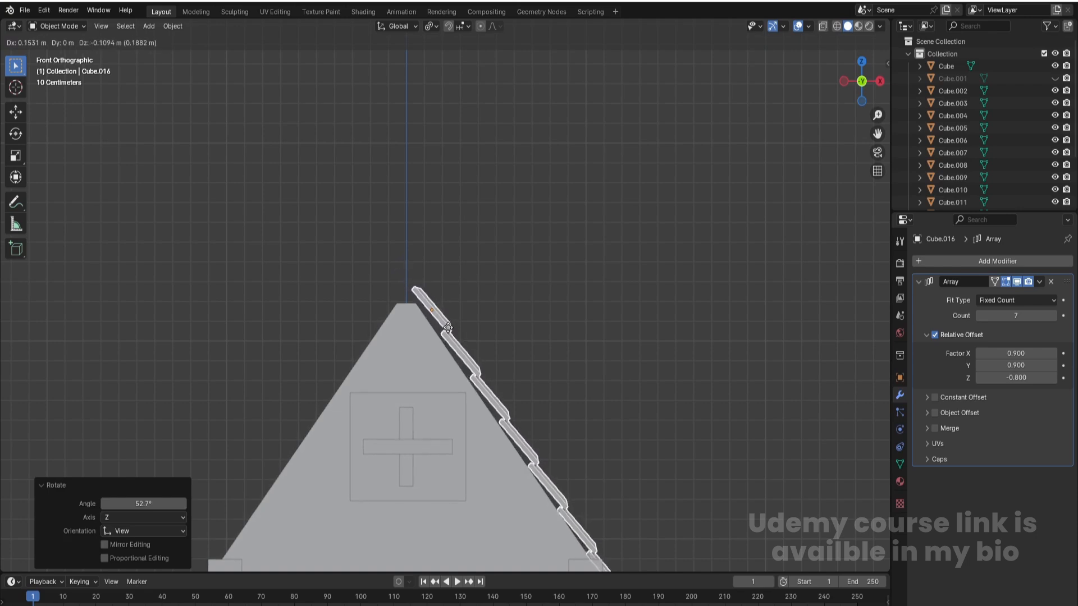
pyautogui.click(448, 328)
# - Fine-tune the slab row against the roof slope by rotating it about -0.93° and shifting it about -0.019 m in X
pyautogui.keyDown('shift'); pyautogui.moveTo(551, 301); pyautogui.dragTo(496, 173, button='middle'); pyautogui.keyUp('shift')
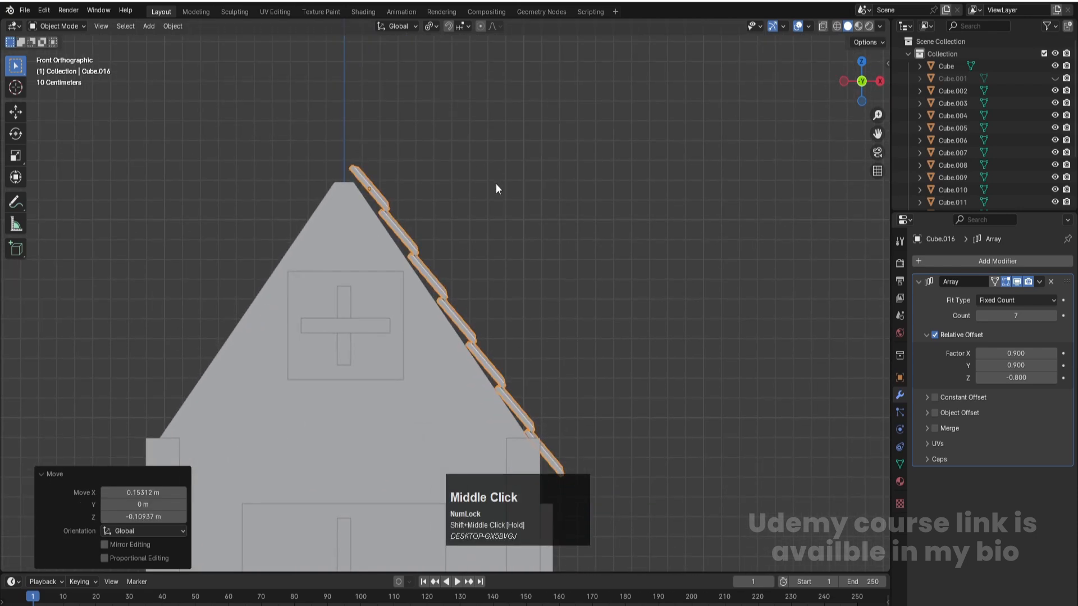
pyautogui.press('r')
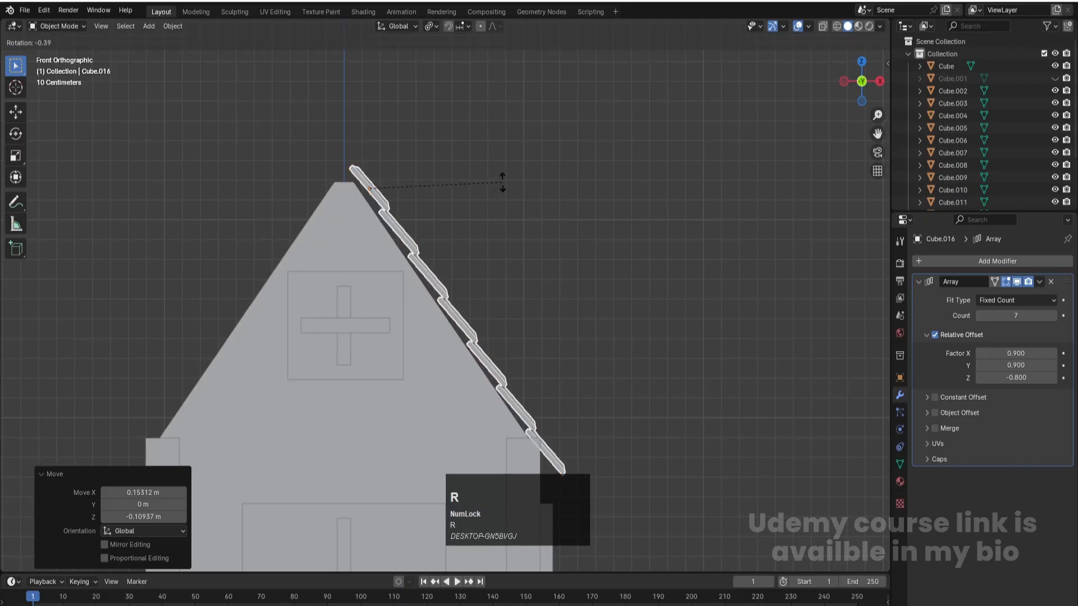
pyautogui.click(509, 180)
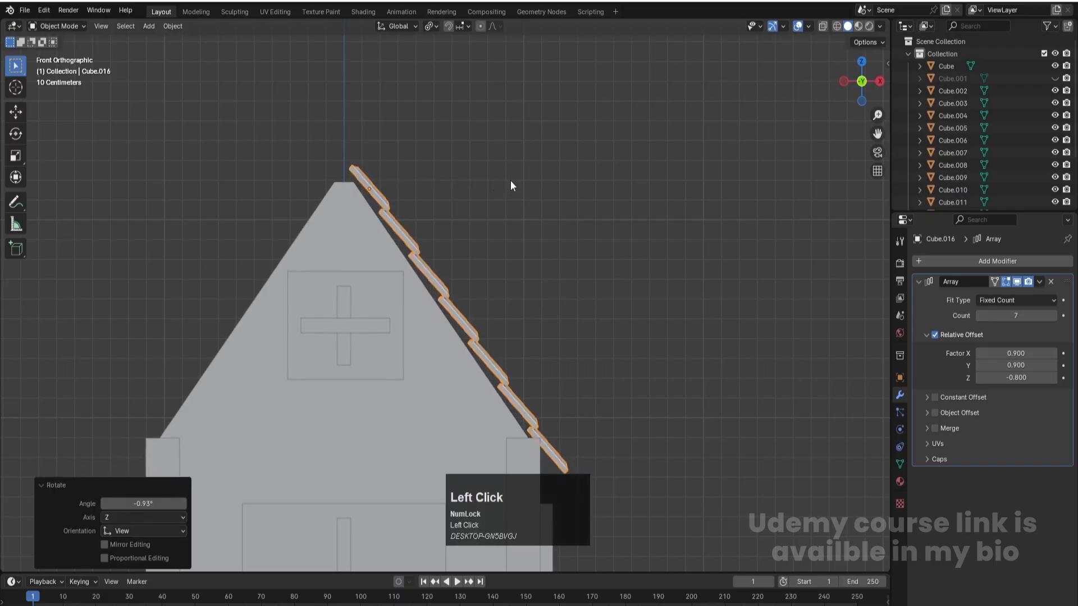
pyautogui.press('g')
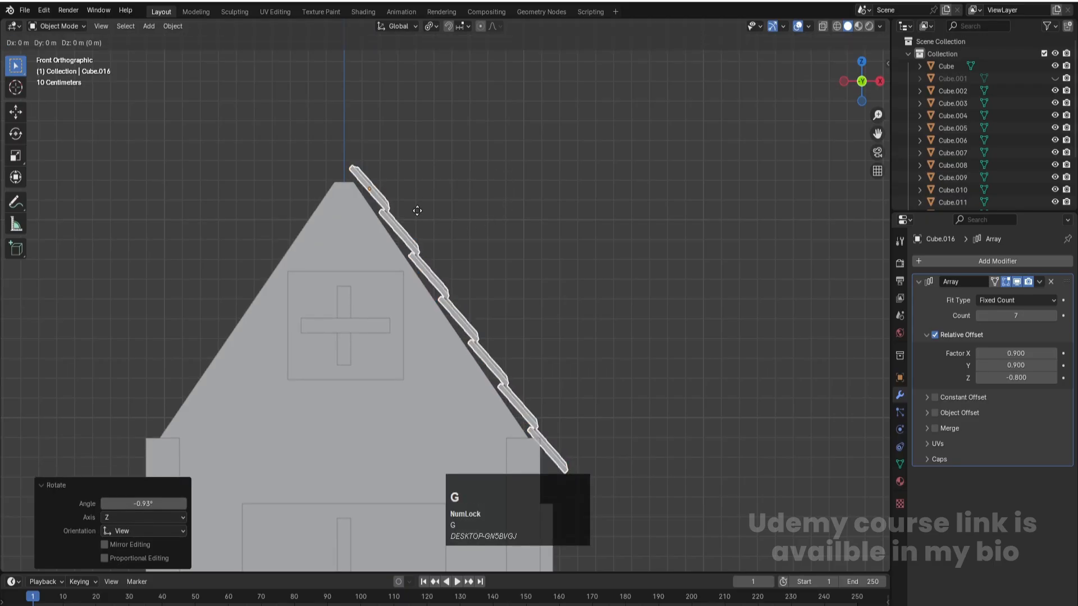
pyautogui.click(412, 210)
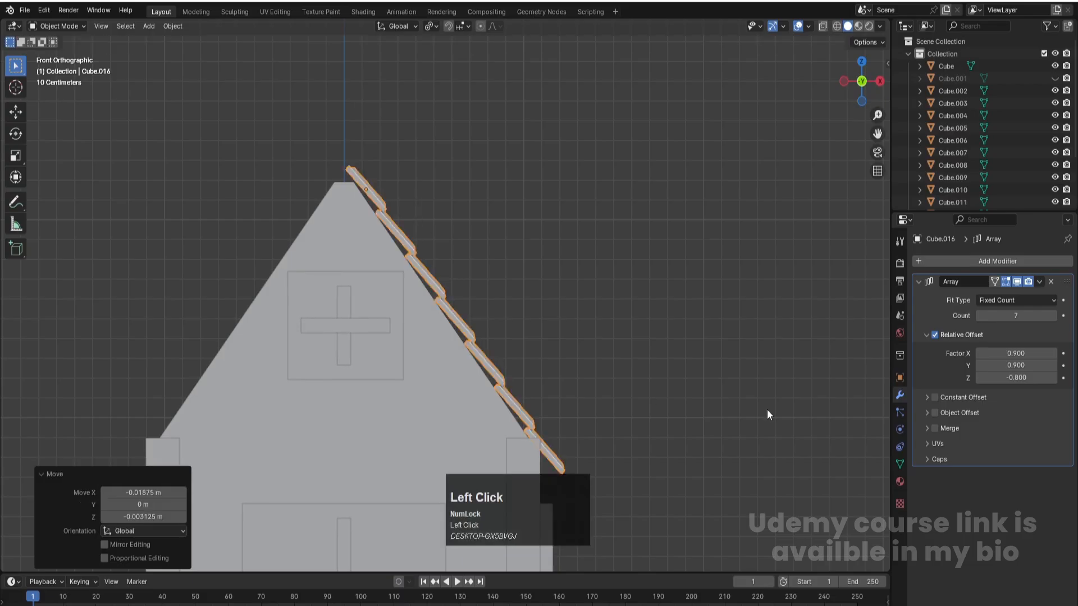
# - Raise the array count to 9 so the slab row extends past the eave
pyautogui.scroll(-3, 785, 389)
pyautogui.click(1054, 316)
pyautogui.click(1054, 317)
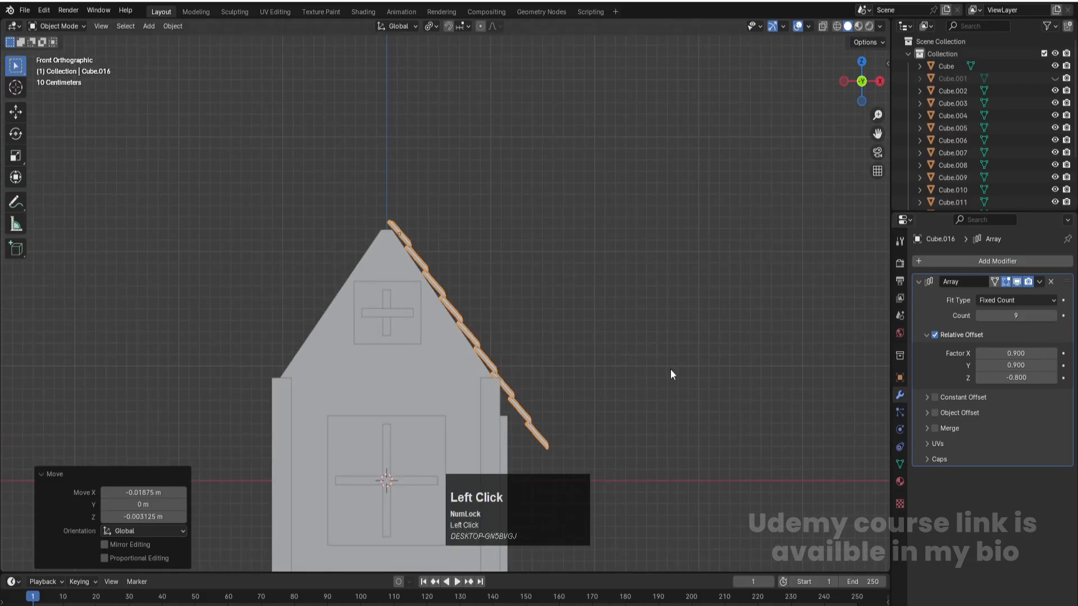
# - Set the slab array's relative offset Y factor to 0 so the row runs straight down the slope
pyautogui.press('KP_7')
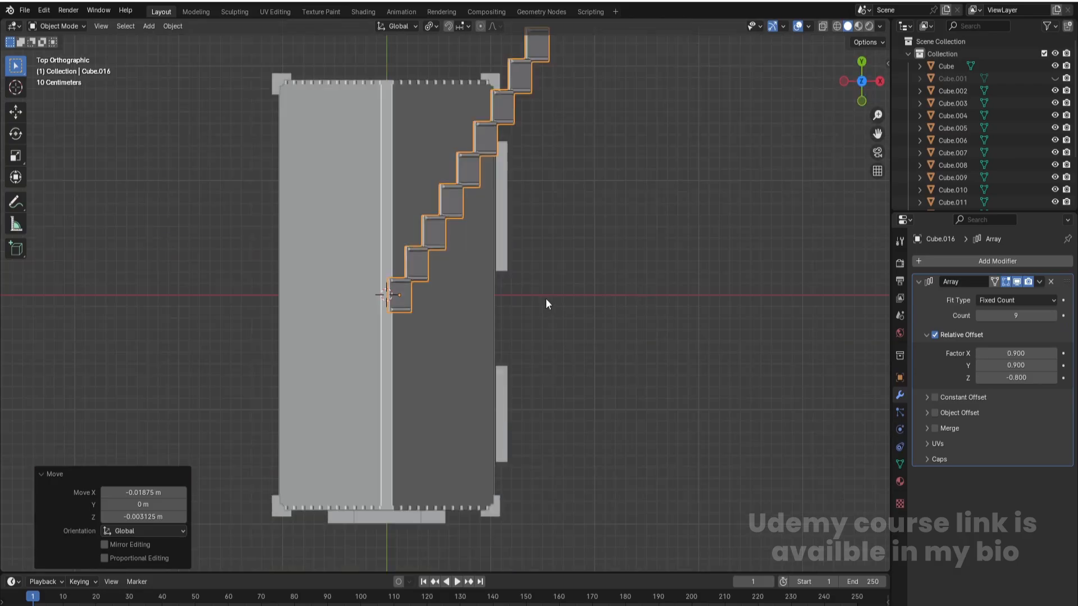
pyautogui.scroll(-1, 444, 210)
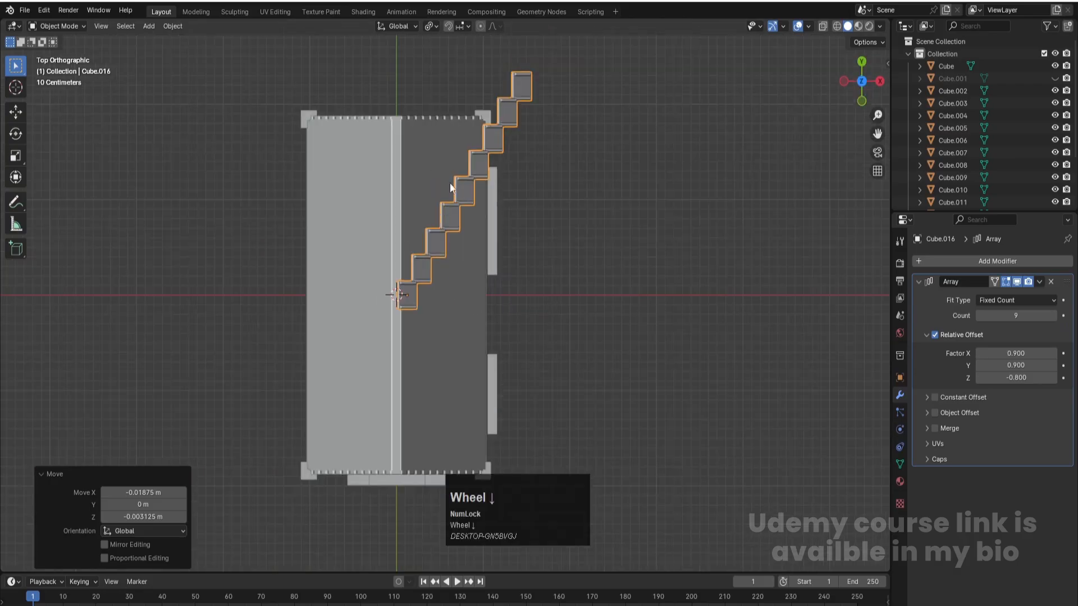
pyautogui.click(1006, 366)
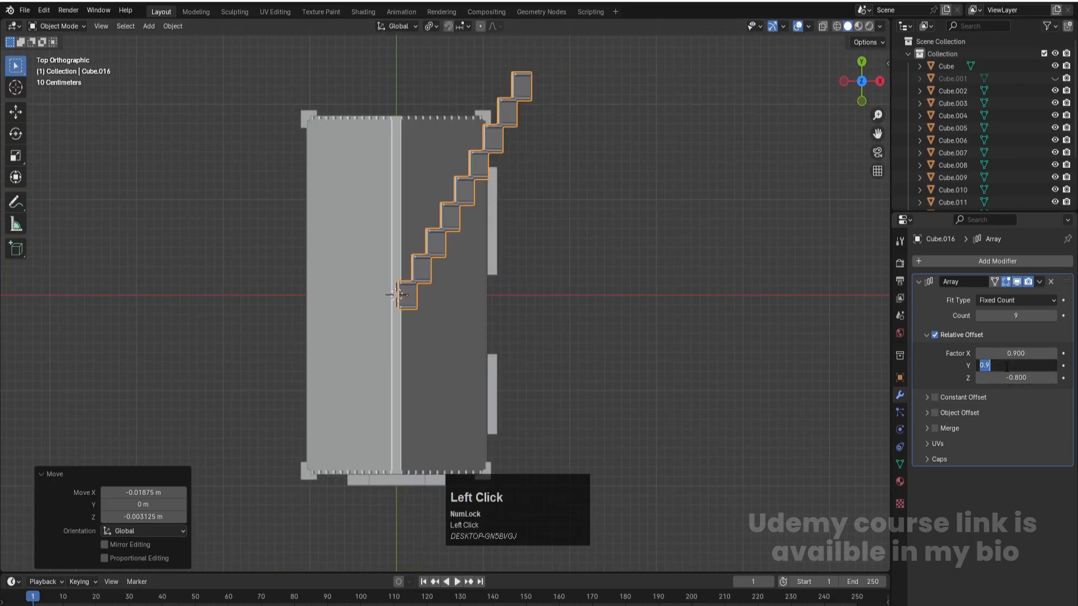
pyautogui.write('0')
pyautogui.press('Return')
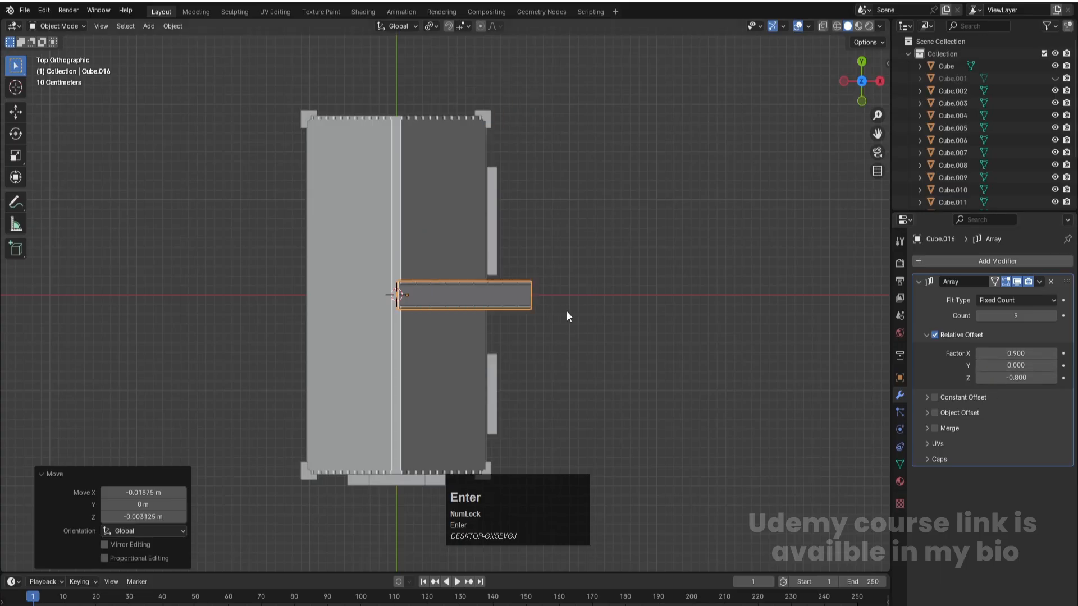
# - Move the slab row along Y about -2.206 m and another -0.078 m to just beyond the house's front gable
pyautogui.moveTo(567, 317); pyautogui.dragTo(552, 275, button='middle')
pyautogui.scroll(-3, 488, 298)
pyautogui.press('g')
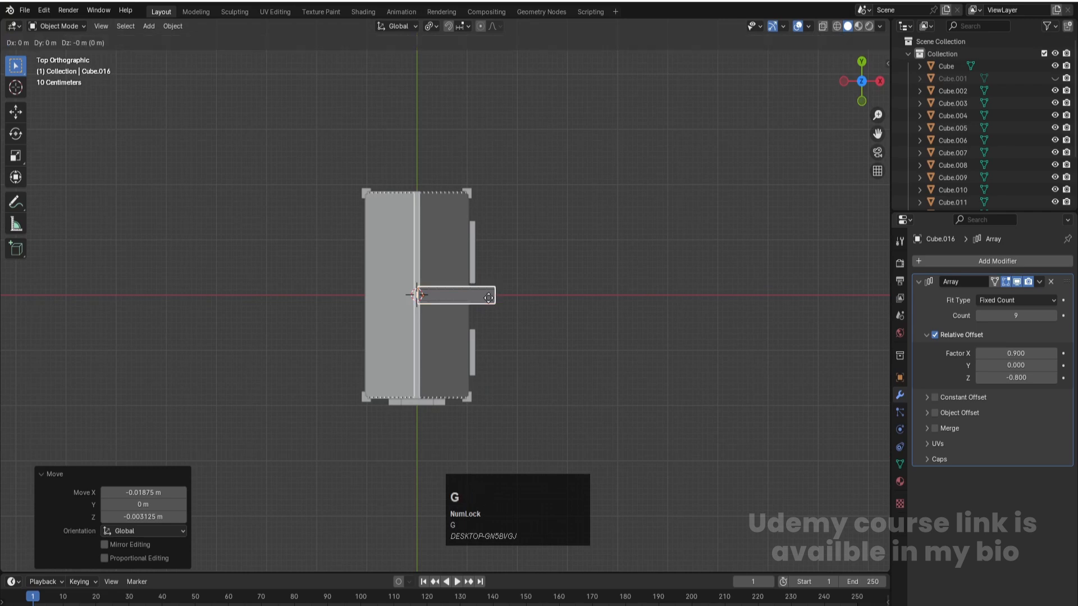
pyautogui.press('y')
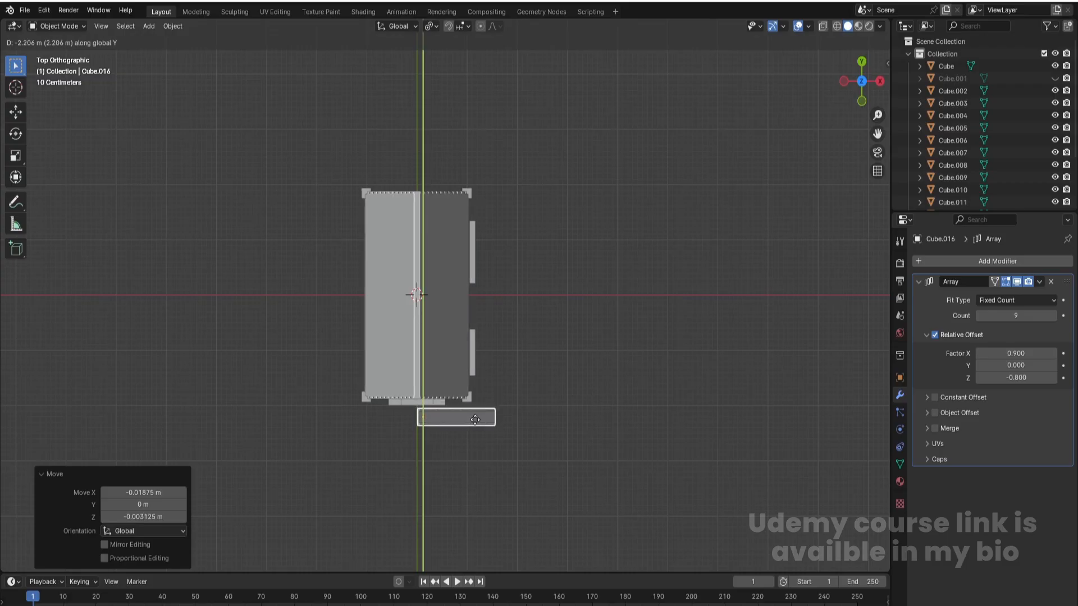
pyautogui.click(475, 420)
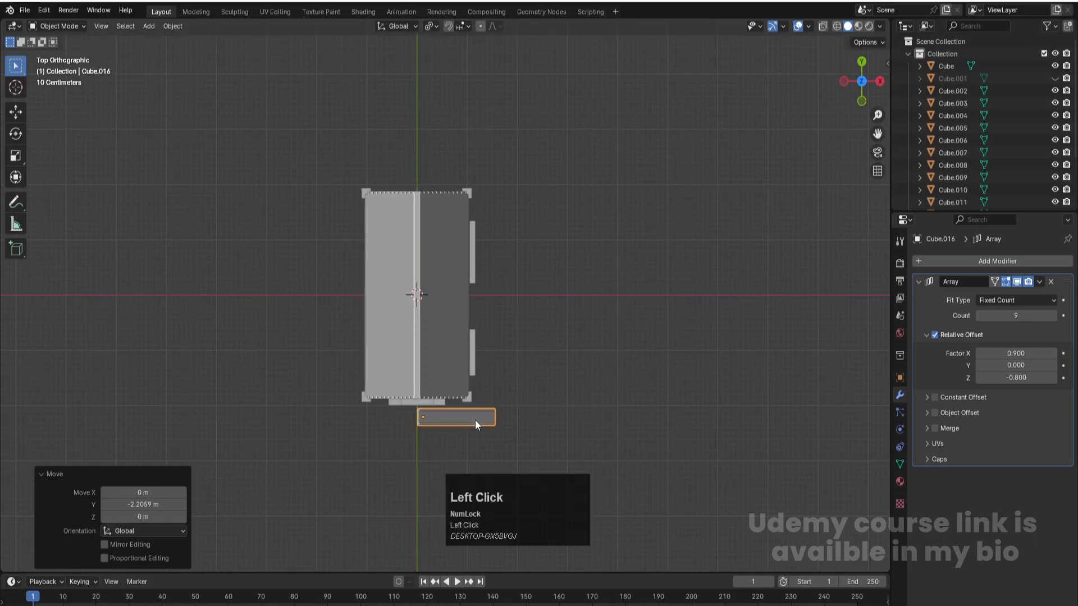
pyautogui.press('g')
pyautogui.press('y')
pyautogui.click(475, 424)
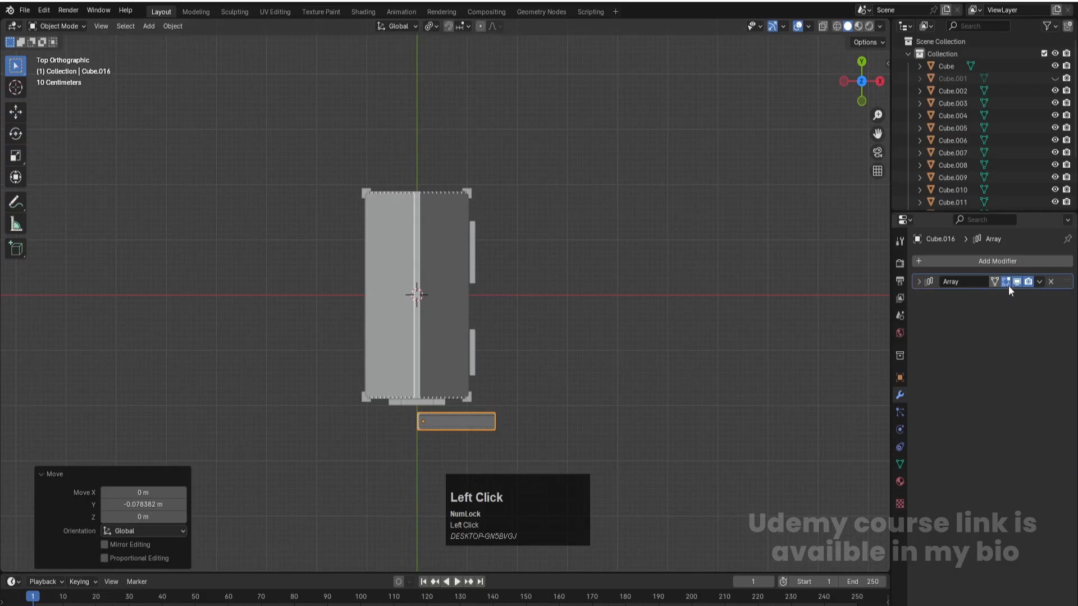
# - Add a second Array modifier to the slab row with relative offset factors X 0 and Y 1.1
pyautogui.click(992, 261)
pyautogui.moveTo(991, 261)
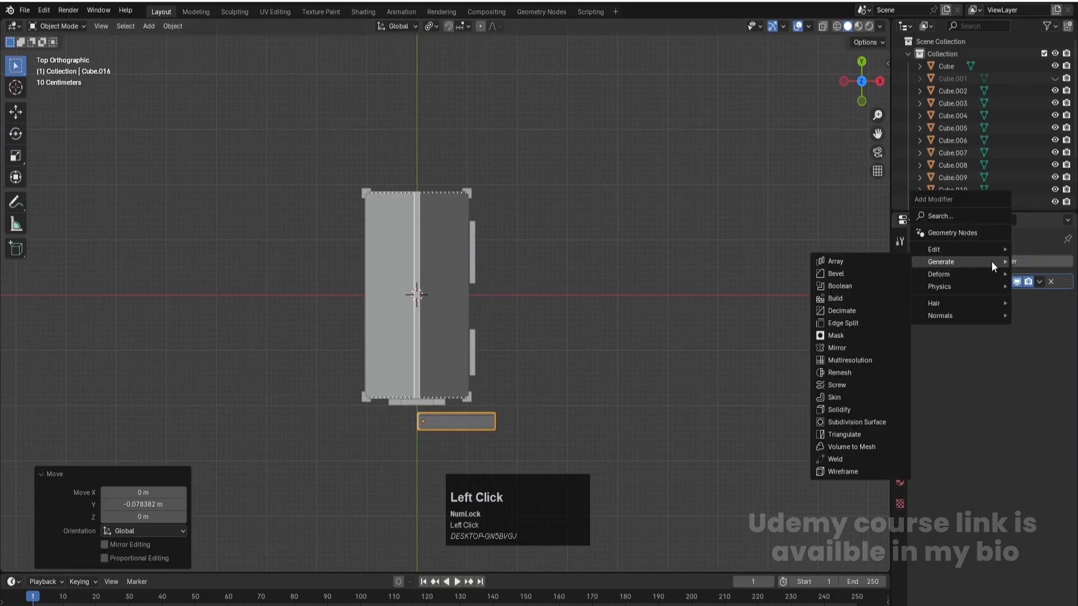
pyautogui.click(824, 261)
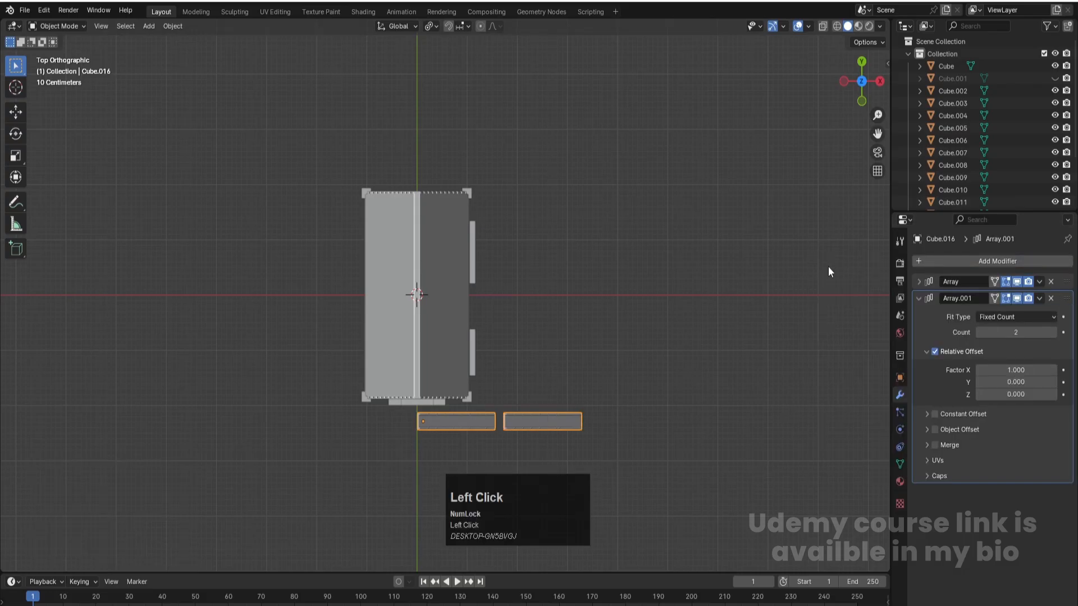
pyautogui.doubleClick(1016, 370)
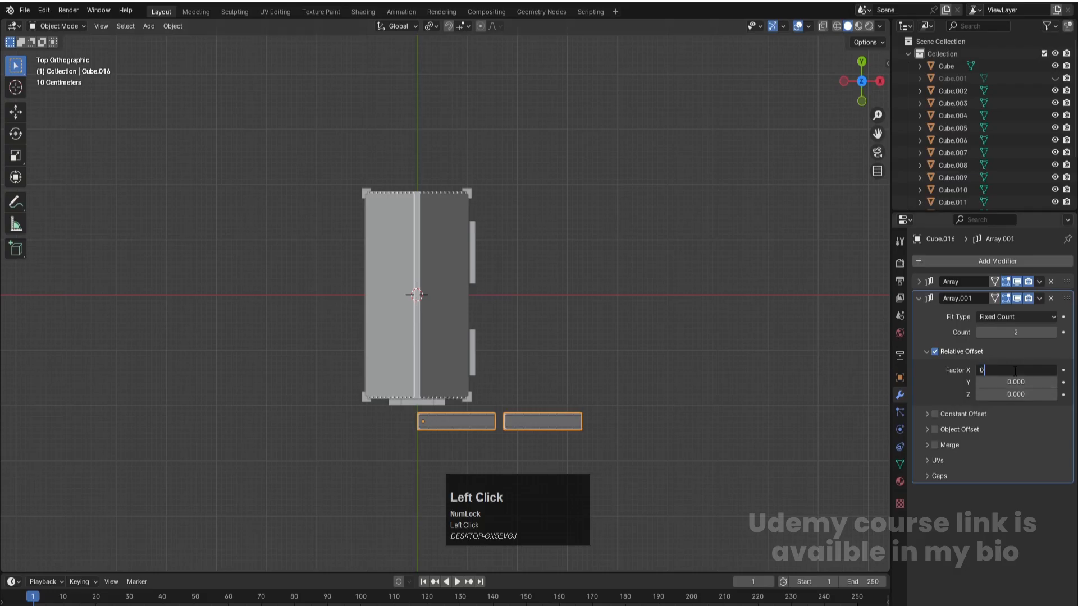
pyautogui.write('0')
pyautogui.press('Return')
pyautogui.moveTo(1020, 383); pyautogui.dragTo(1039, 382)
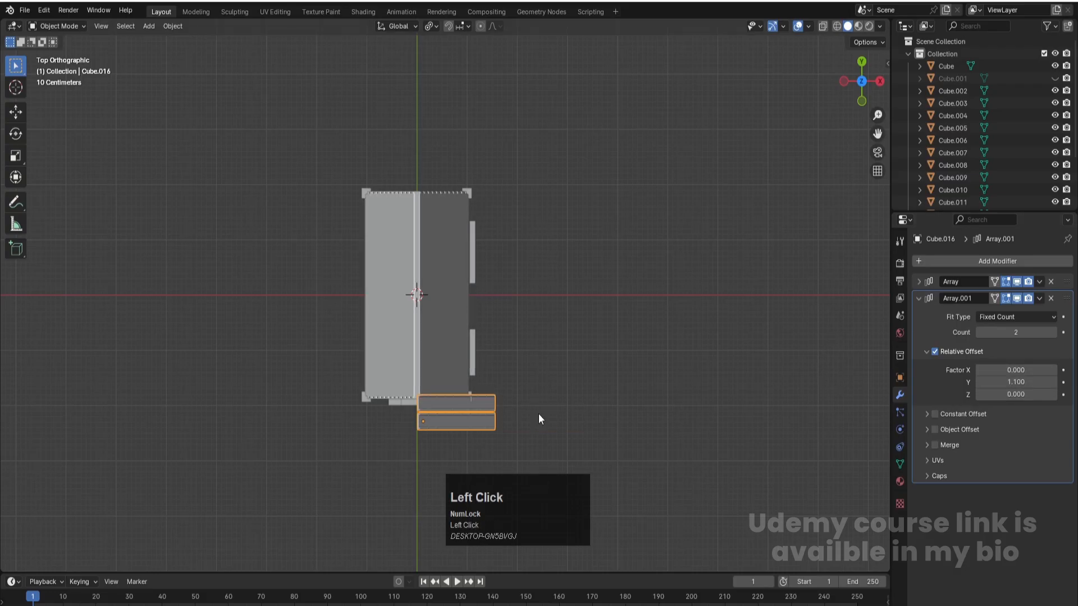
# - Try a relative offset Y factor of 1 on the second array
pyautogui.press('KP_Decimal')
pyautogui.scroll(4, 433, 301)
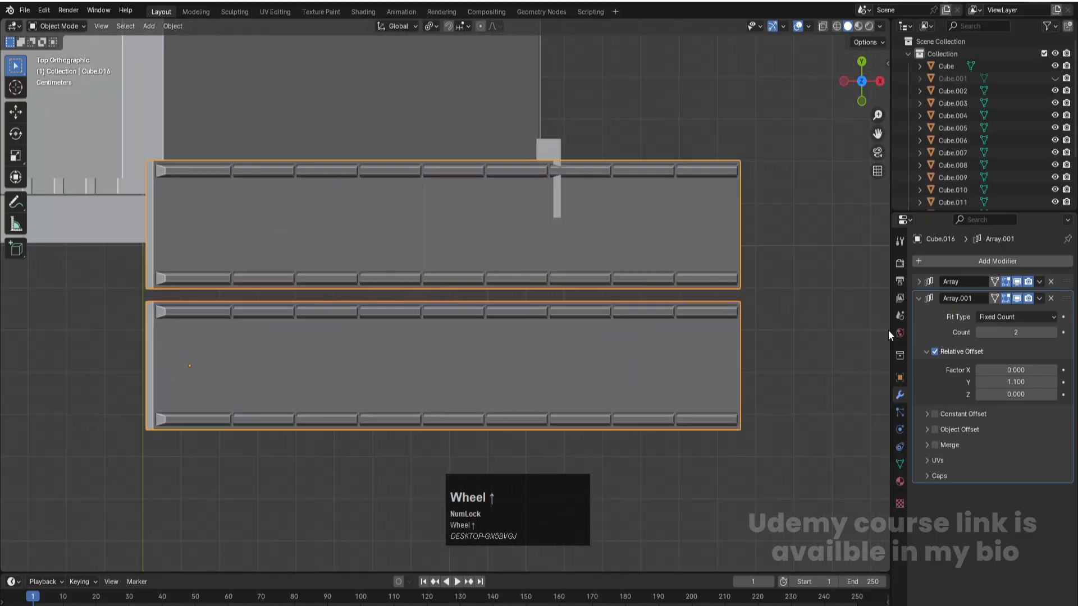
pyautogui.click(1019, 382)
pyautogui.write('1')
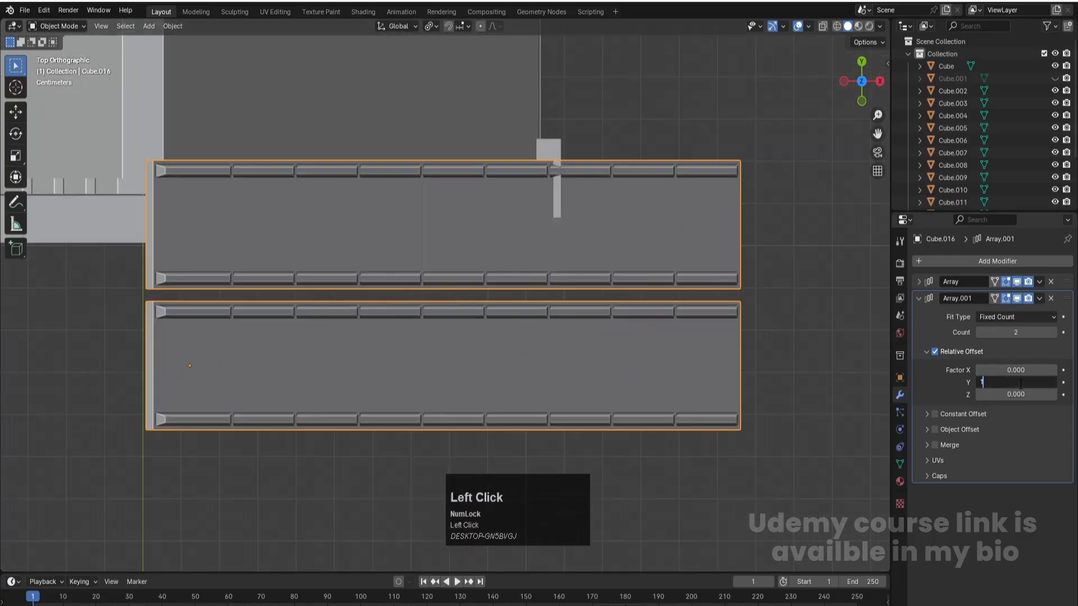
pyautogui.press('Return')
# - Set the second array's relative offset Y factor to 1.05 to leave a narrow gap between slab rows
pyautogui.scroll(-2, 406, 350)
pyautogui.moveTo(553, 353); pyautogui.dragTo(452, 257, button='middle')
pyautogui.scroll(-1, 470, 273)
pyautogui.scroll(-2, 469, 268)
pyautogui.click(1014, 382)
pyautogui.write('1.')
pyautogui.press('Return')
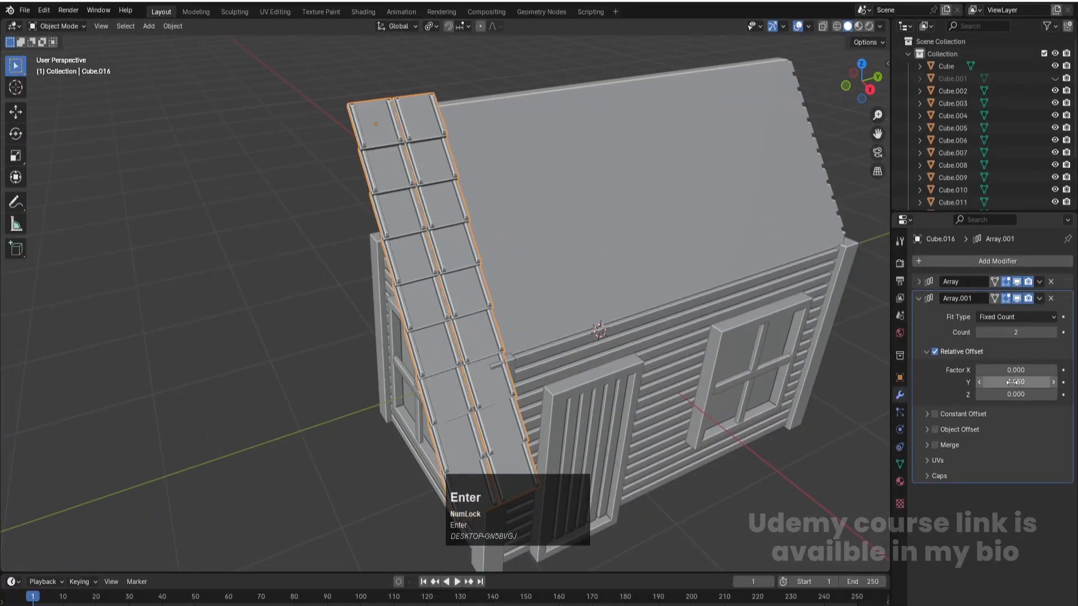
# - Raise the slab rows about 0.025 m along Z above the roof slope in front view
pyautogui.moveTo(391, 359); pyautogui.dragTo(423, 272, button='middle')
pyautogui.scroll(-3, 472, 387)
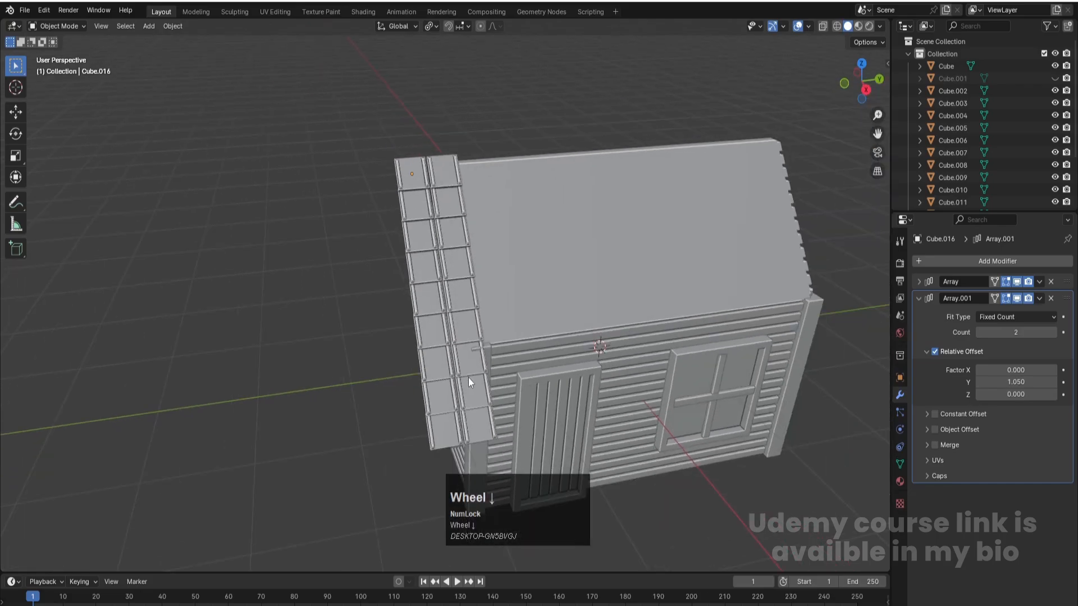
pyautogui.scroll(5, 494, 393)
pyautogui.press('KP_1')
pyautogui.click(513, 395)
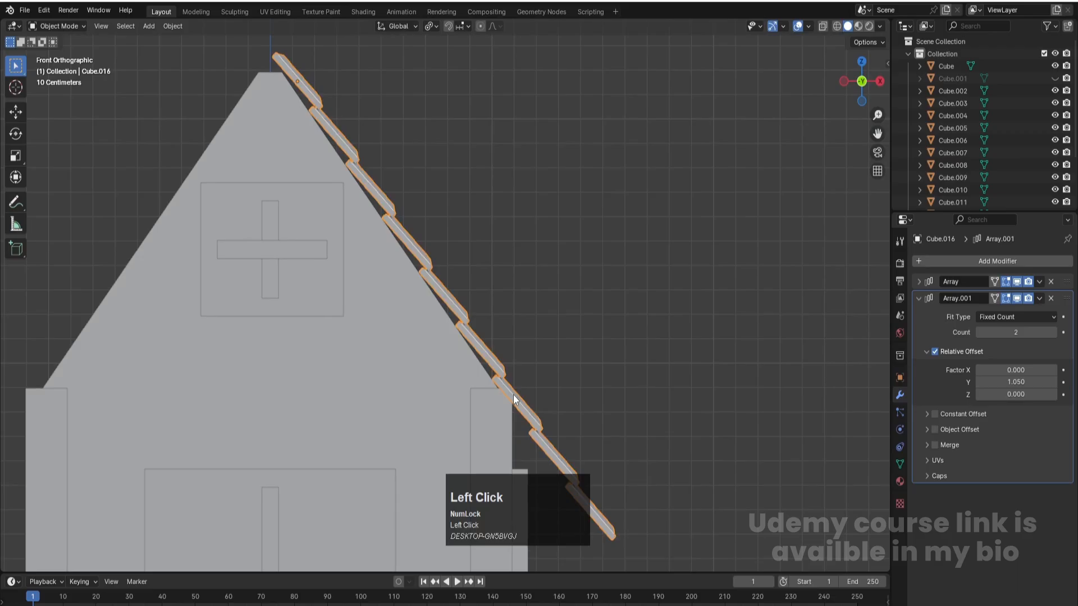
pyautogui.press('g')
pyautogui.press('z')
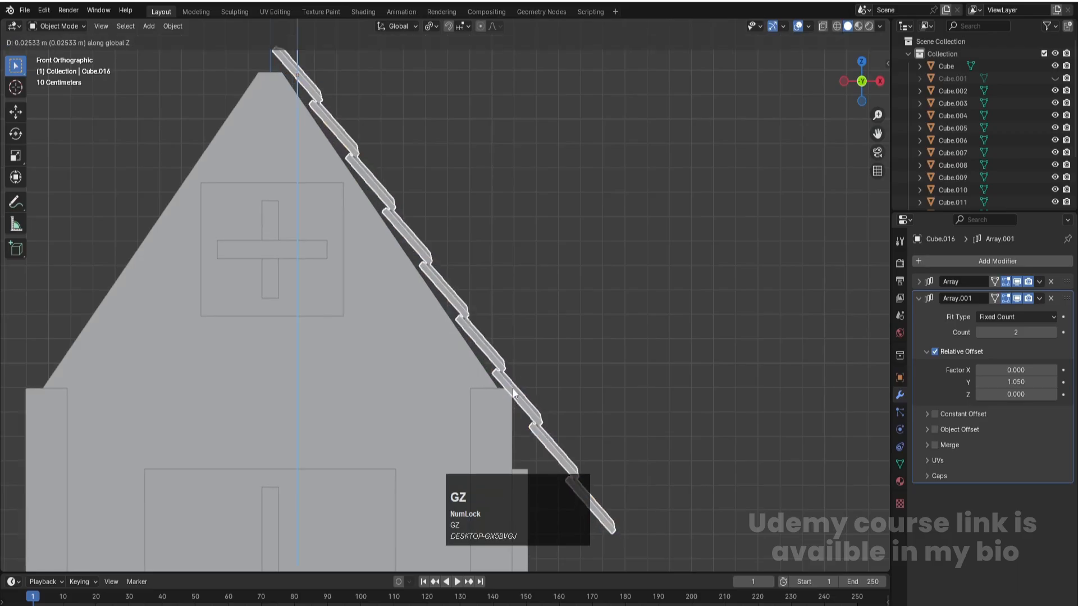
pyautogui.click(513, 388)
# - Raise the second array's count to 15 so the tiles span the whole roof length
pyautogui.moveTo(514, 388)
pyautogui.mouseDown(button='middle')
pyautogui.moveTo(544, 315)
pyautogui.moveTo(509, 332)
pyautogui.moveTo(531, 384)
pyautogui.mouseUp(button='middle')
pyautogui.scroll(-3, 531, 384)
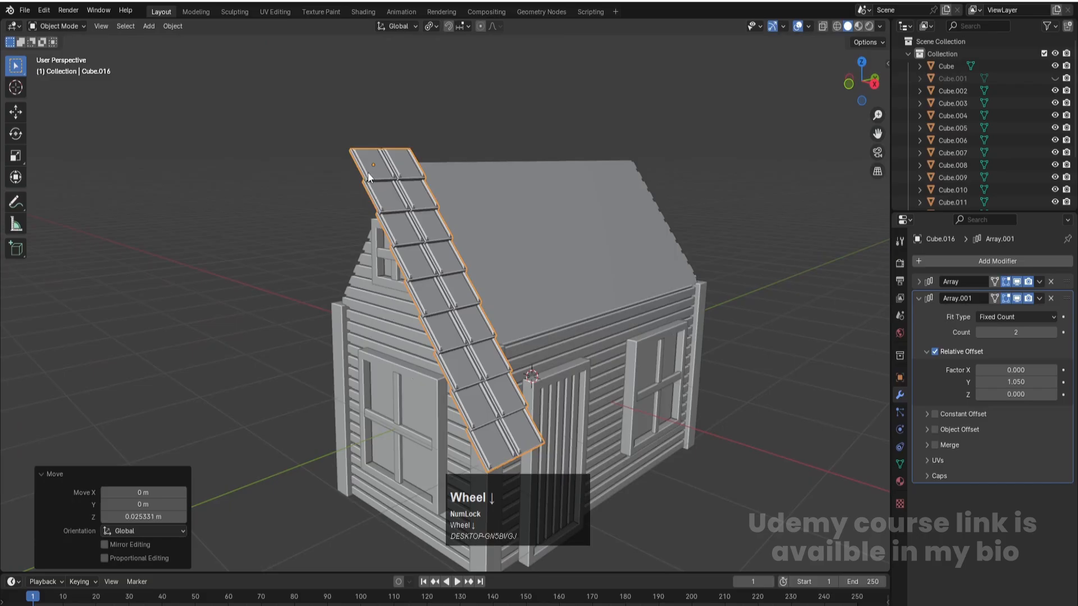
pyautogui.click(1054, 333)
pyautogui.click(1054, 333)
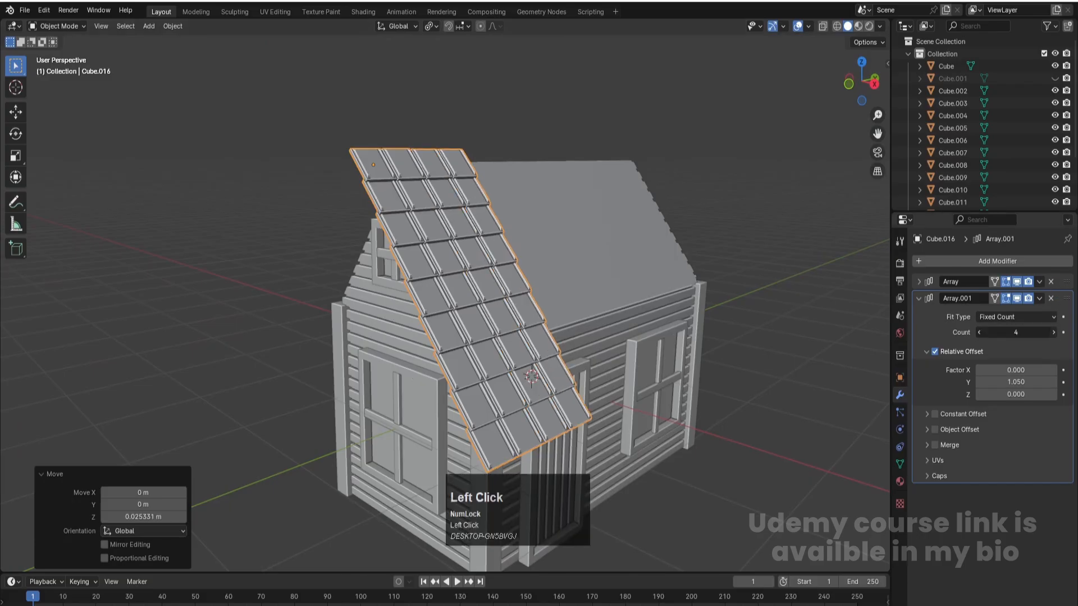
pyautogui.click(1054, 333)
pyautogui.click(1054, 333)
pyautogui.click(1054, 333)
pyautogui.click(1054, 333)
pyautogui.click(1054, 333)
pyautogui.click(1054, 333)
pyautogui.press('KP_7')
pyautogui.scroll(-2, 528, 409)
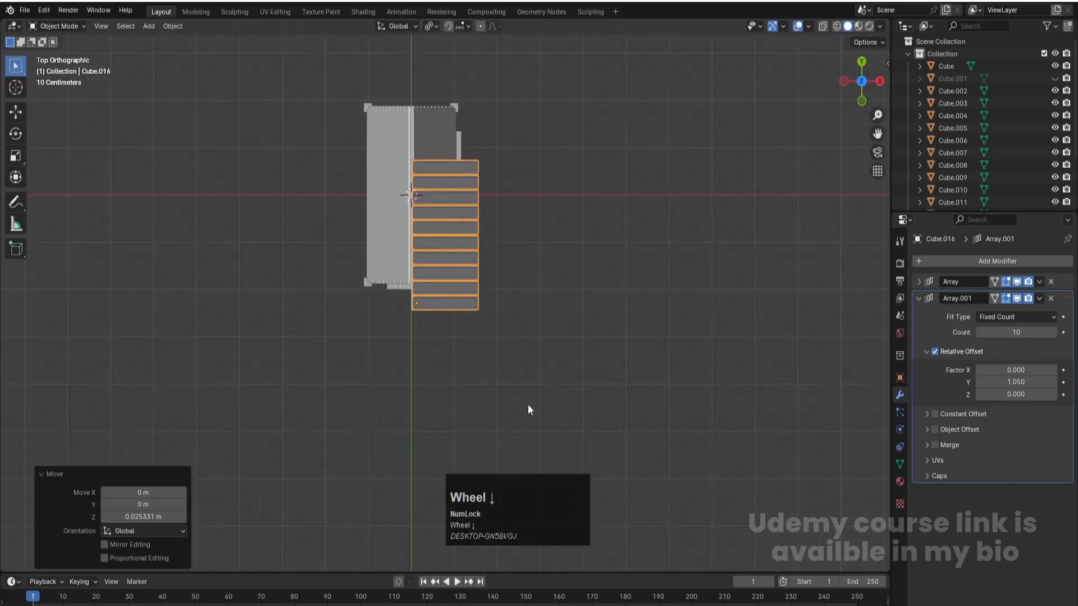
pyautogui.click(1054, 333)
pyautogui.click(1054, 333)
pyautogui.click(1054, 333)
pyautogui.click(1054, 333)
pyautogui.click(1053, 333)
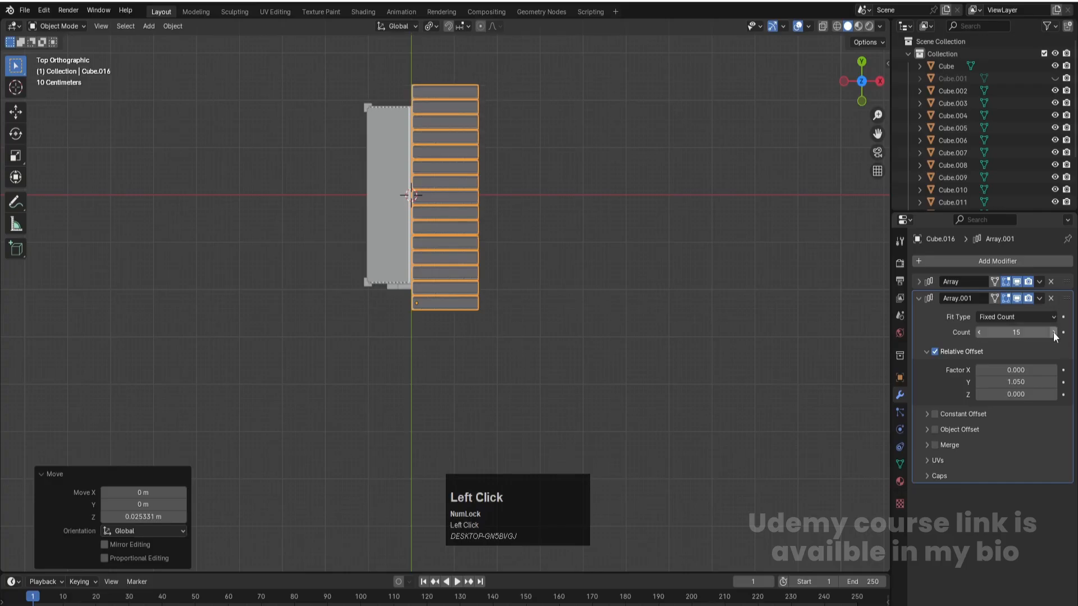
# - Shift the tiled roof side about 0.039 m along Y to center it over the house, then deselect it
pyautogui.click(556, 269)
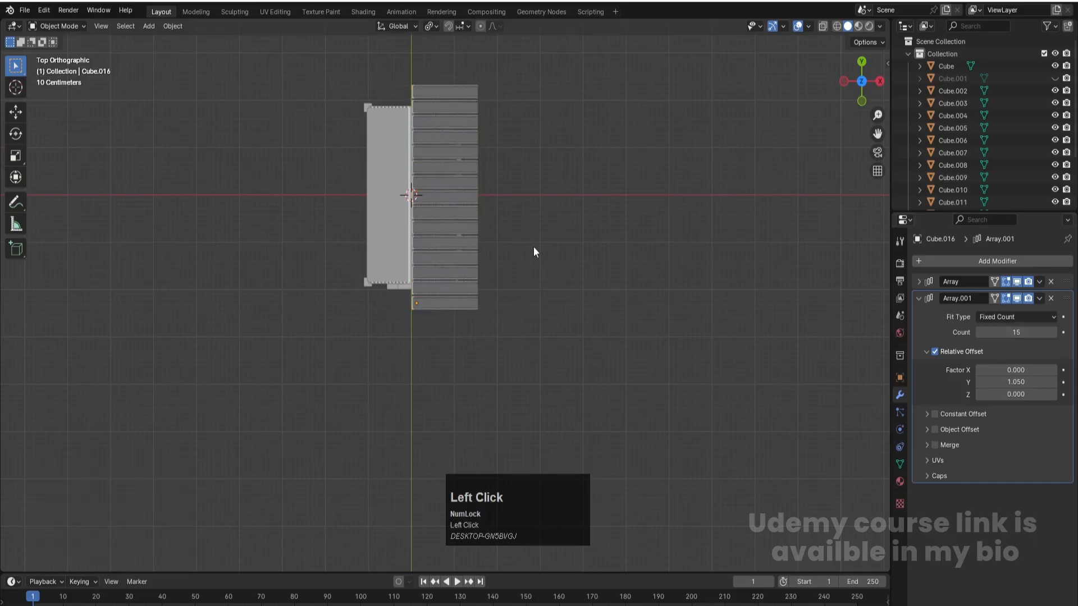
pyautogui.click(460, 174)
pyautogui.press('g')
pyautogui.press('y')
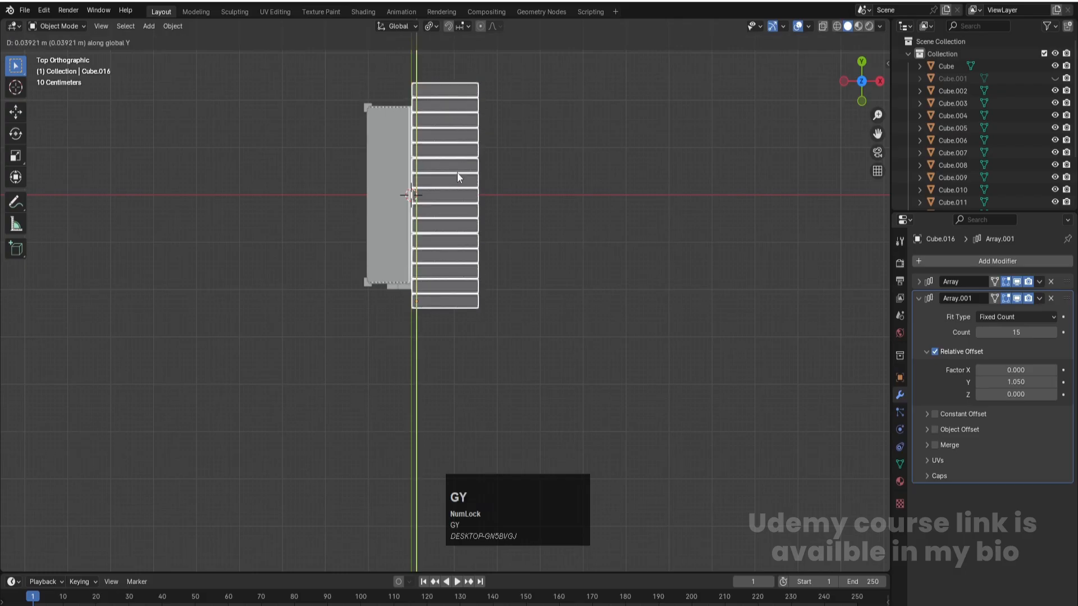
pyautogui.click(457, 172)
pyautogui.click(555, 276)
# - Save the project file and select the roof tiles
pyautogui.moveTo(559, 282); pyautogui.dragTo(567, 206, button='middle')
pyautogui.scroll(2, 457, 352)
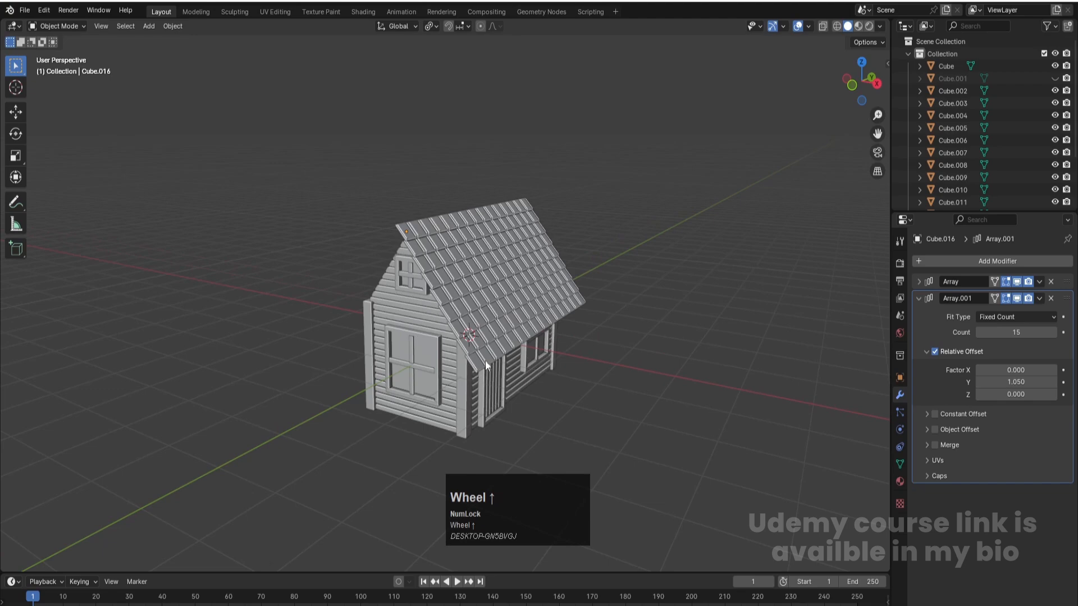
pyautogui.moveTo(472, 358); pyautogui.dragTo(490, 381, button='middle')
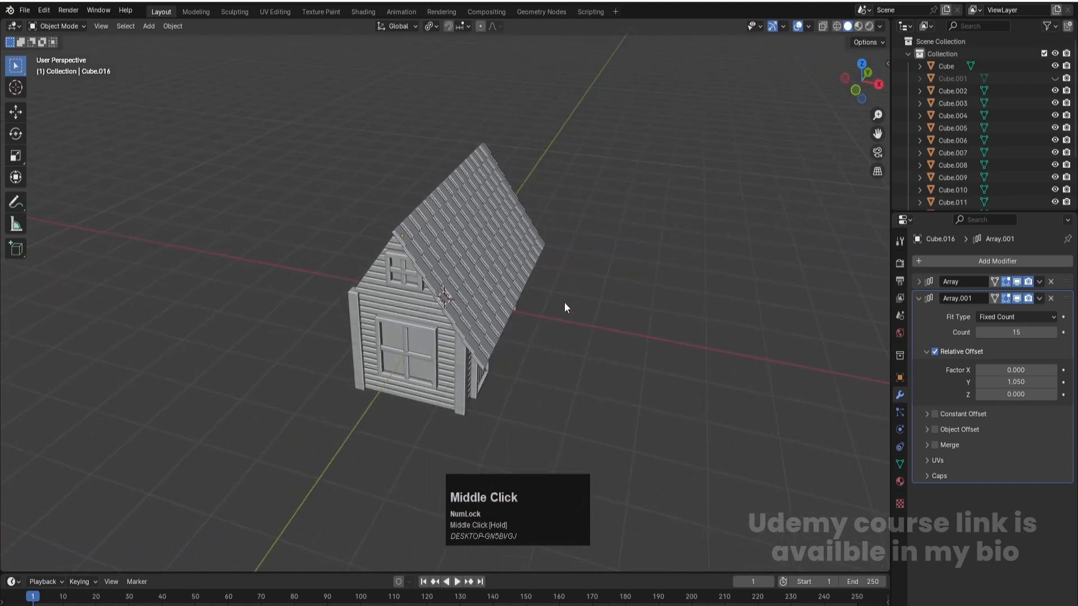
pyautogui.hotkey('ctrl', 's')
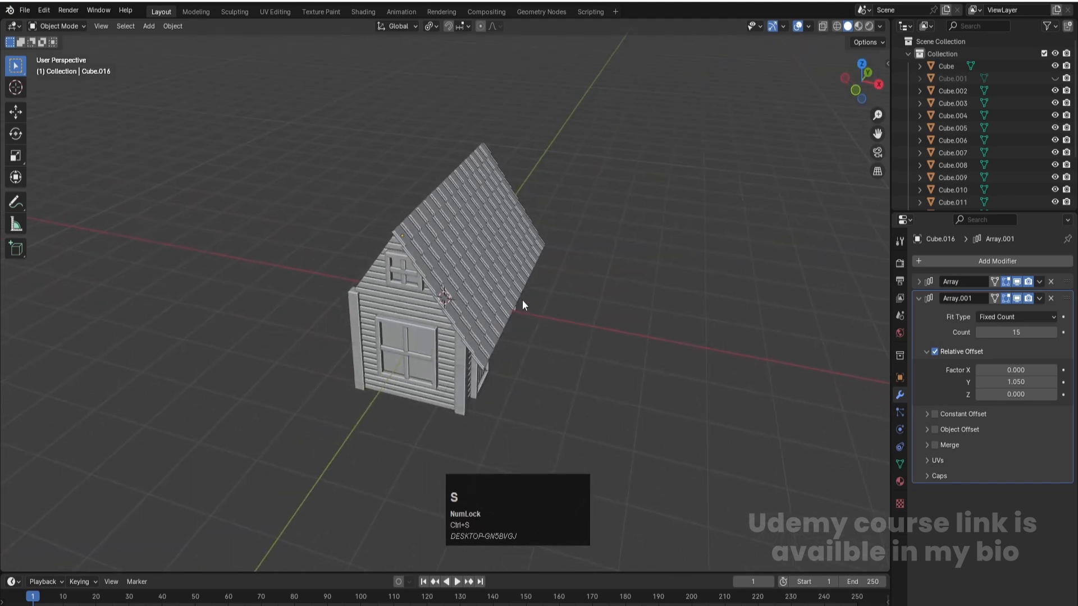
pyautogui.click(590, 307)
pyautogui.click(506, 245)
pyautogui.hotkey('ctrl', 's')
# - Set the roof tiles' origin to Center of Mass (Surface) with the array modifiers still unapplied
pyautogui.click(921, 297)
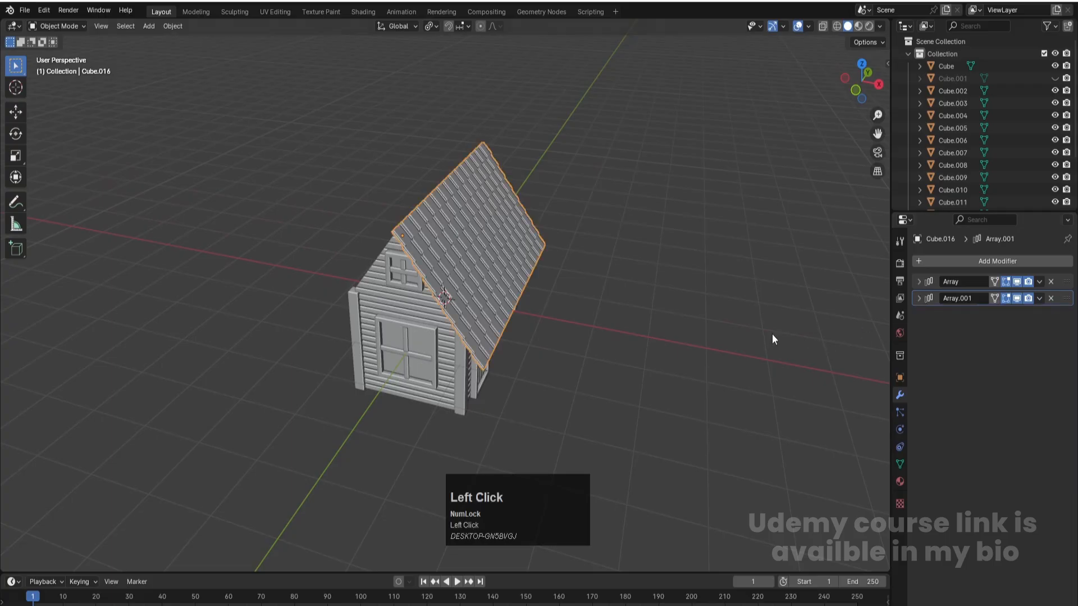
pyautogui.click(173, 27)
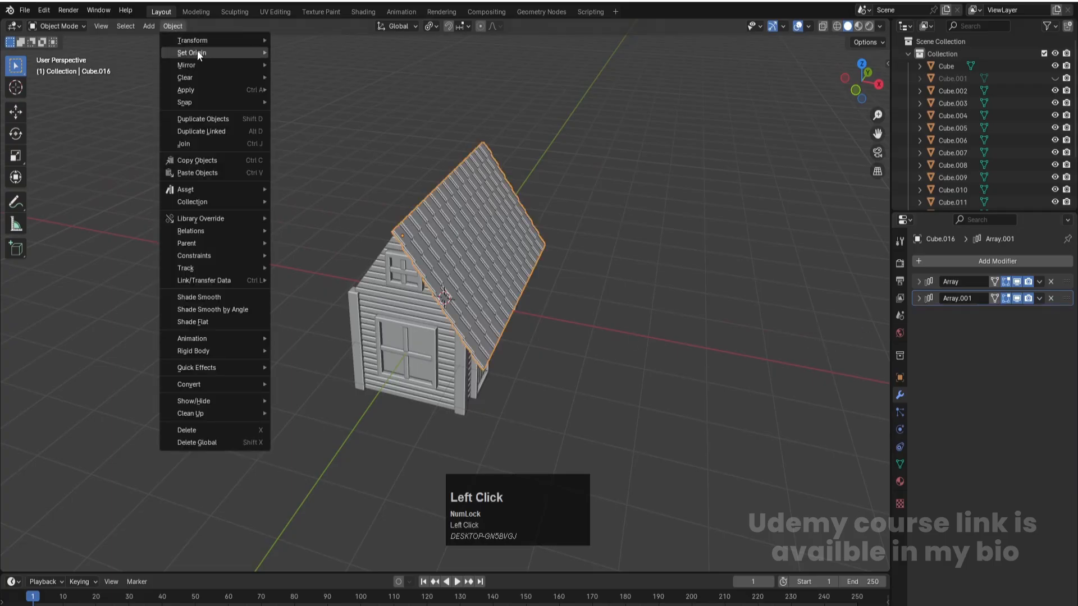
pyautogui.moveTo(211, 52)
pyautogui.click(338, 92)
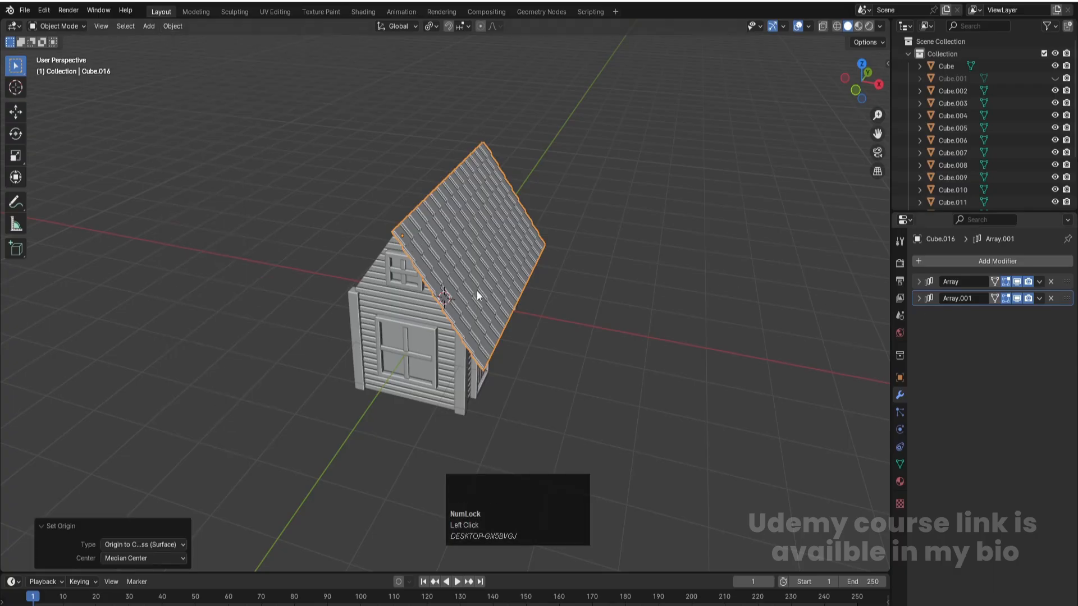
# - Apply both Array modifiers on the roof tiles, the second one first
pyautogui.click(1039, 298)
pyautogui.click(1020, 311)
pyautogui.click(1039, 282)
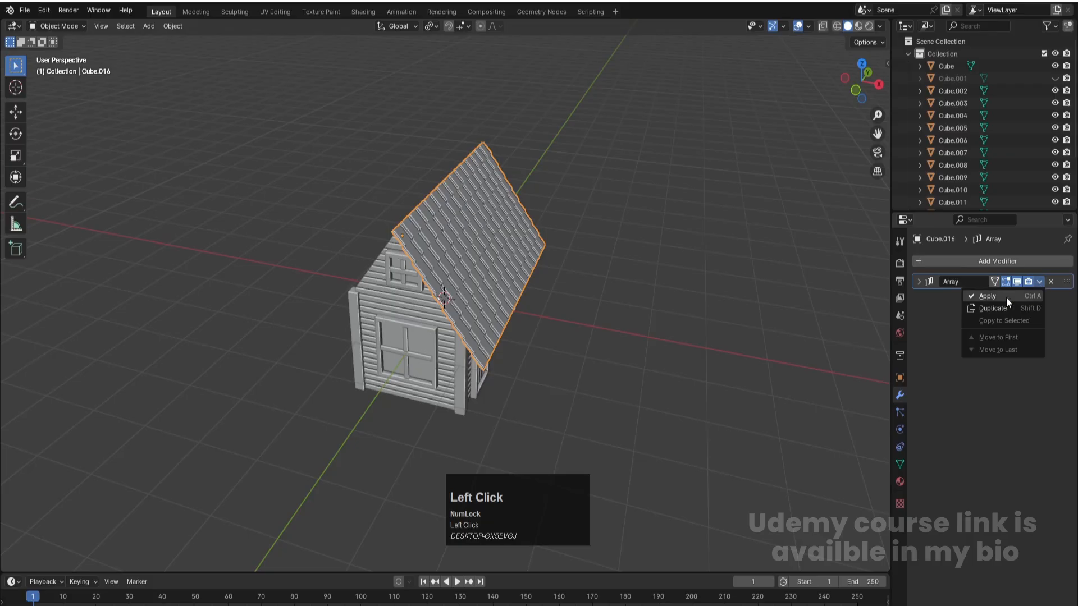
pyautogui.click(1006, 298)
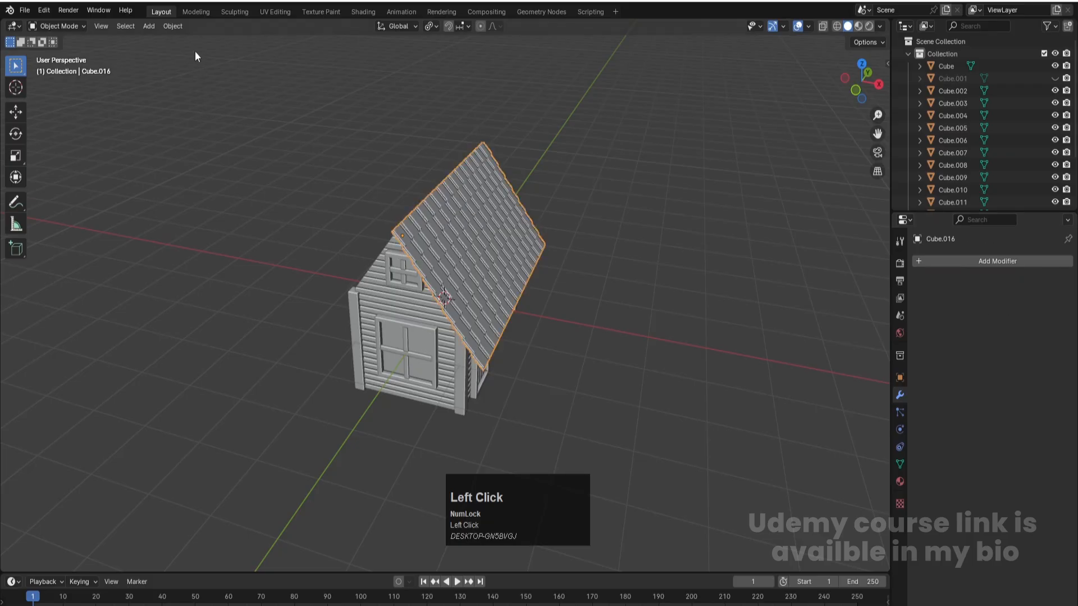
# - Set the origin of the applied roof tile mesh to Center of Mass (Surface)
pyautogui.click(174, 27)
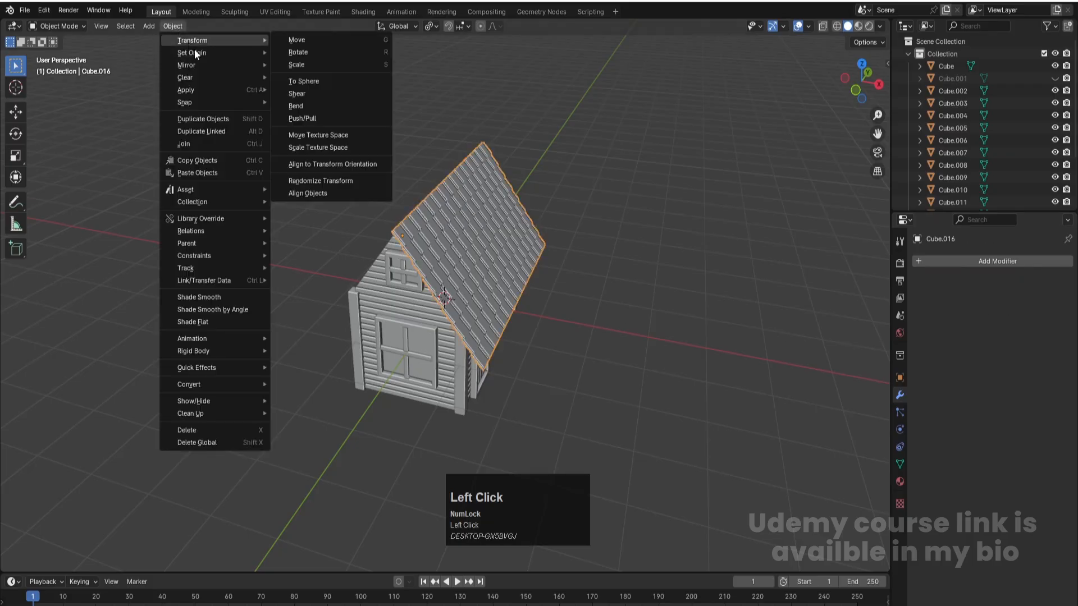
pyautogui.click(196, 51)
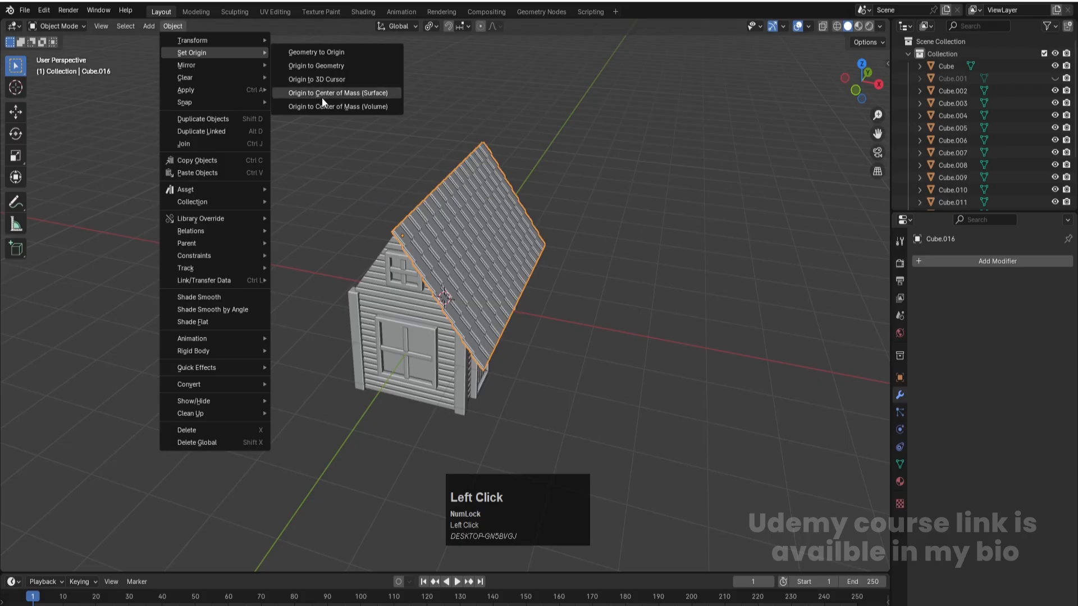
pyautogui.click(322, 94)
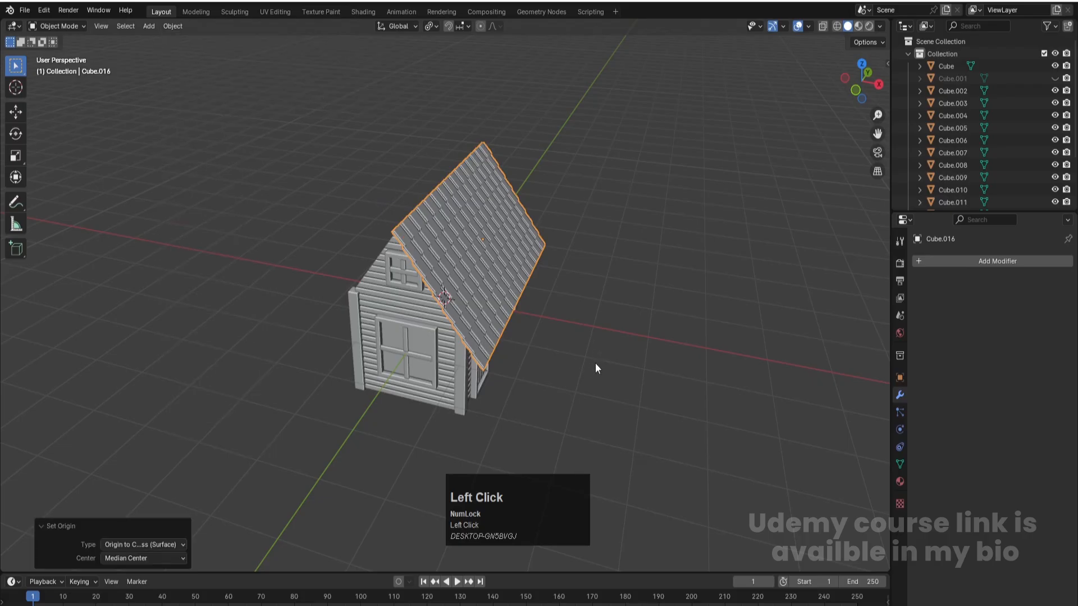
pyautogui.press('KP_7')
pyautogui.scroll(-2, 582, 265)
pyautogui.scroll(2, 458, 200)
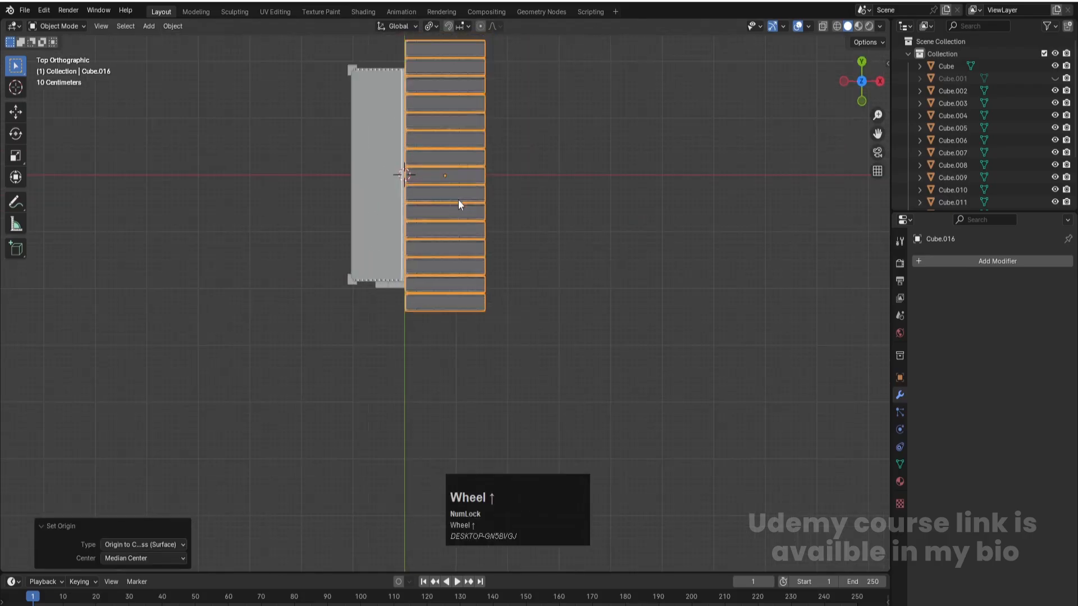
pyautogui.hotkey('shift', 'd')
pyautogui.press('r')
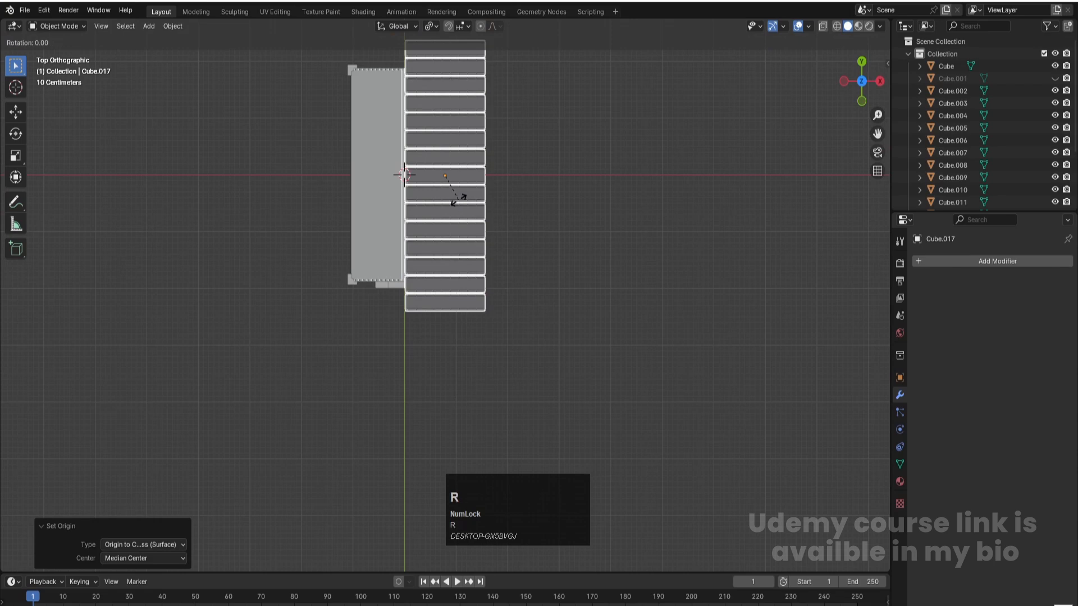
pyautogui.write('90')
pyautogui.press('Return')
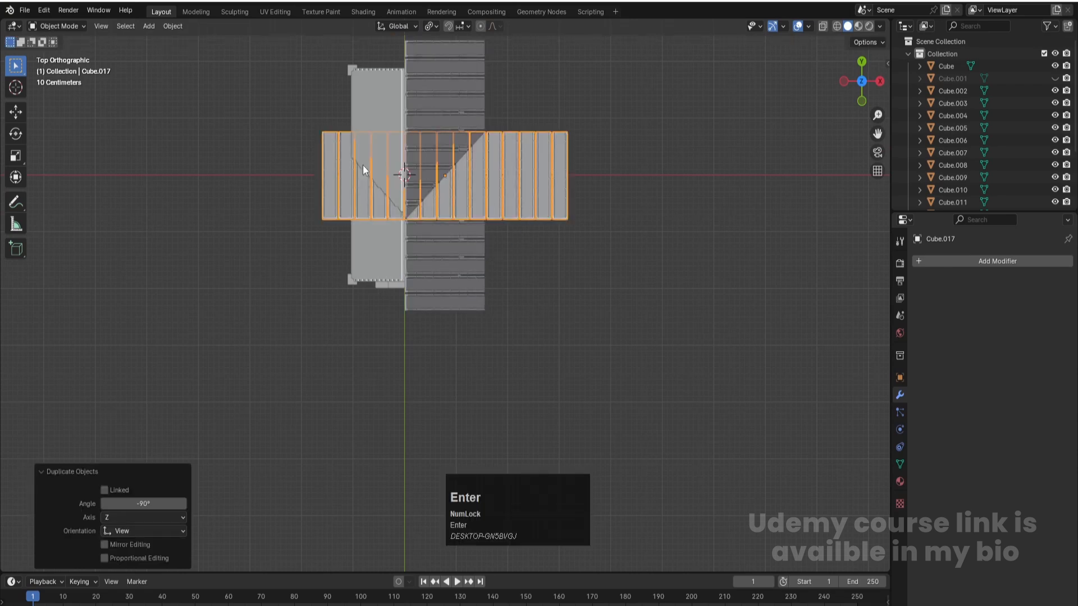
pyautogui.press('Delete')
pyautogui.keyDown('shift'); pyautogui.moveTo(505, 187); pyautogui.dragTo(423, 149, button='middle'); pyautogui.keyUp('shift')
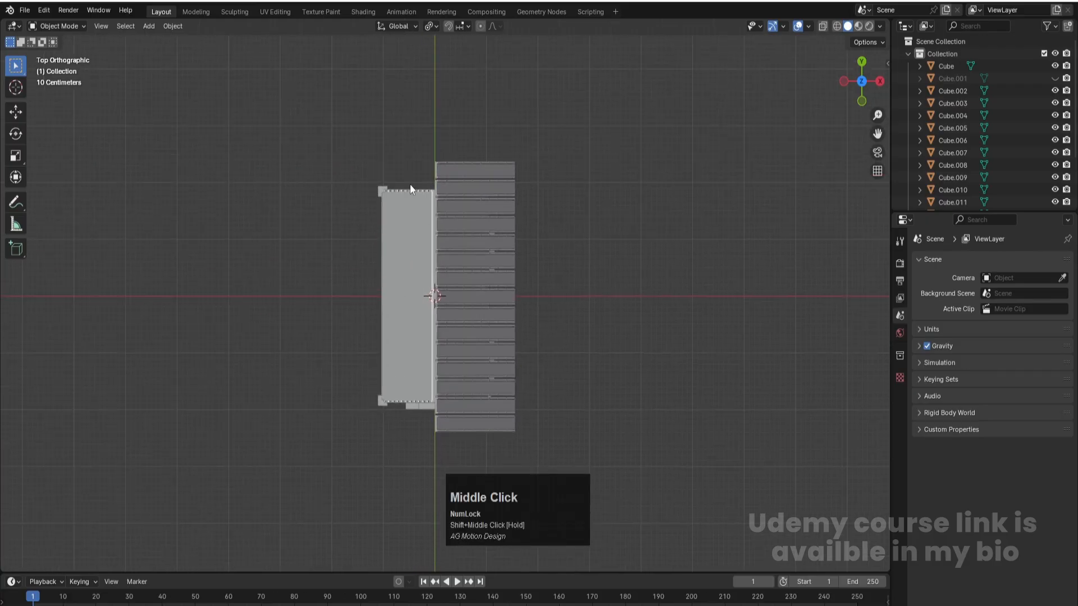
# - Save the project and duplicate the roof tile mesh, rotating the copy 180° around the vertical axis
pyautogui.hotkey('ctrl', 's')
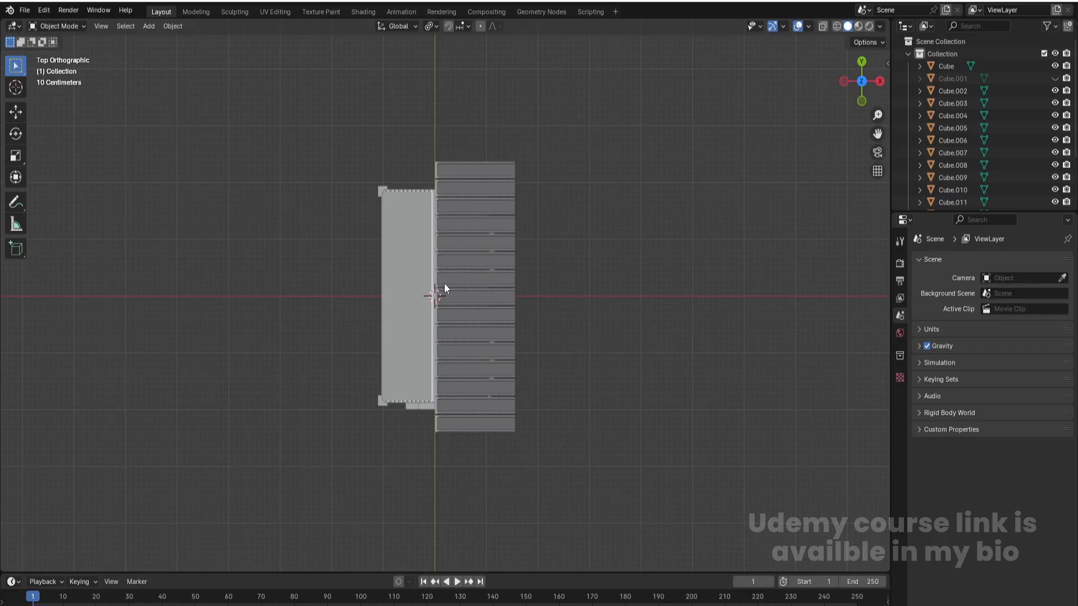
pyautogui.click(478, 243)
pyautogui.hotkey('shift', 'd')
pyautogui.press('r')
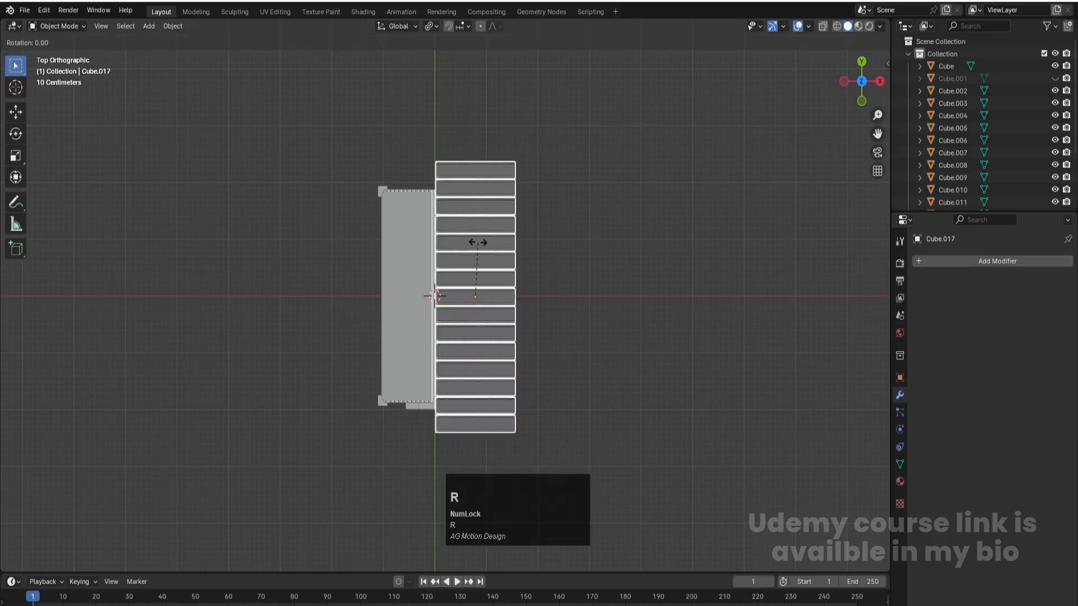
pyautogui.write('180')
pyautogui.press('Return')
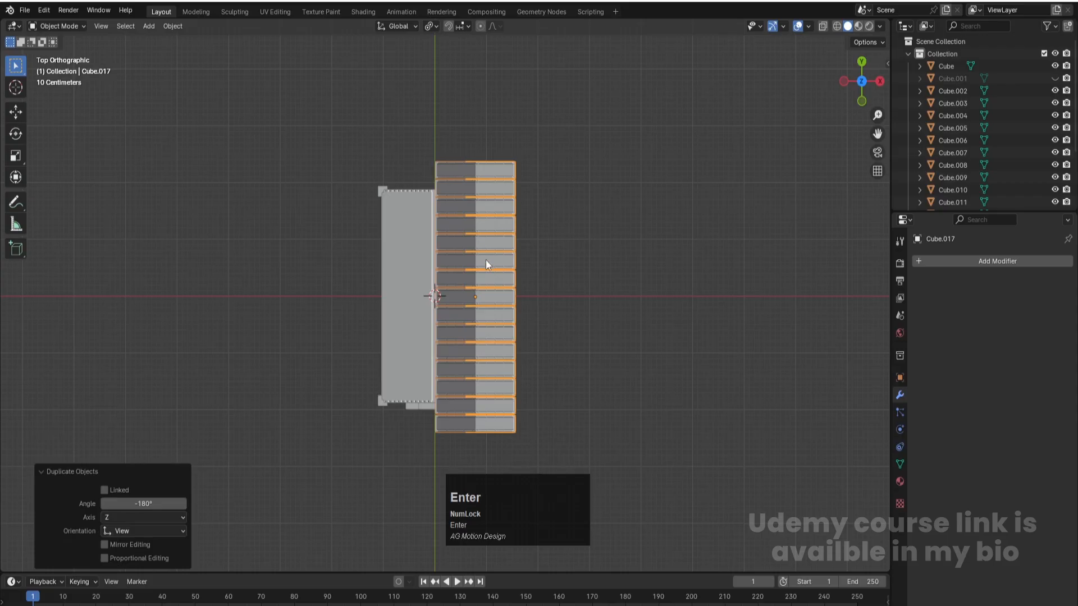
# - Move the duplicated tiles about -1.58 m along X onto the opposite roof slope and save the project
pyautogui.press('KP_1')
pyautogui.scroll(2, 553, 281)
pyautogui.press('g')
pyautogui.press('x')
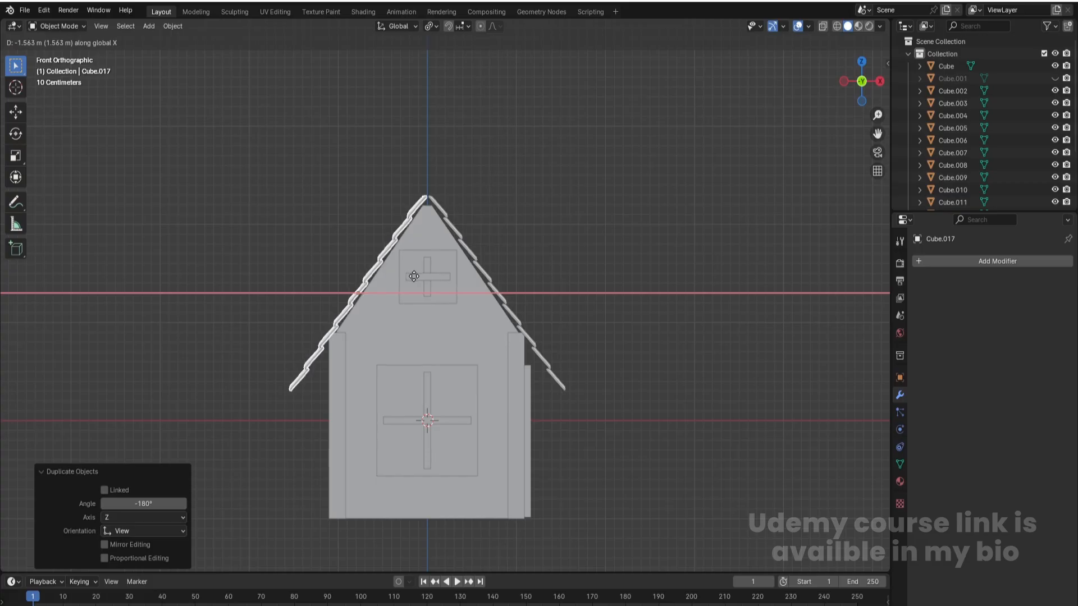
pyautogui.click(412, 277)
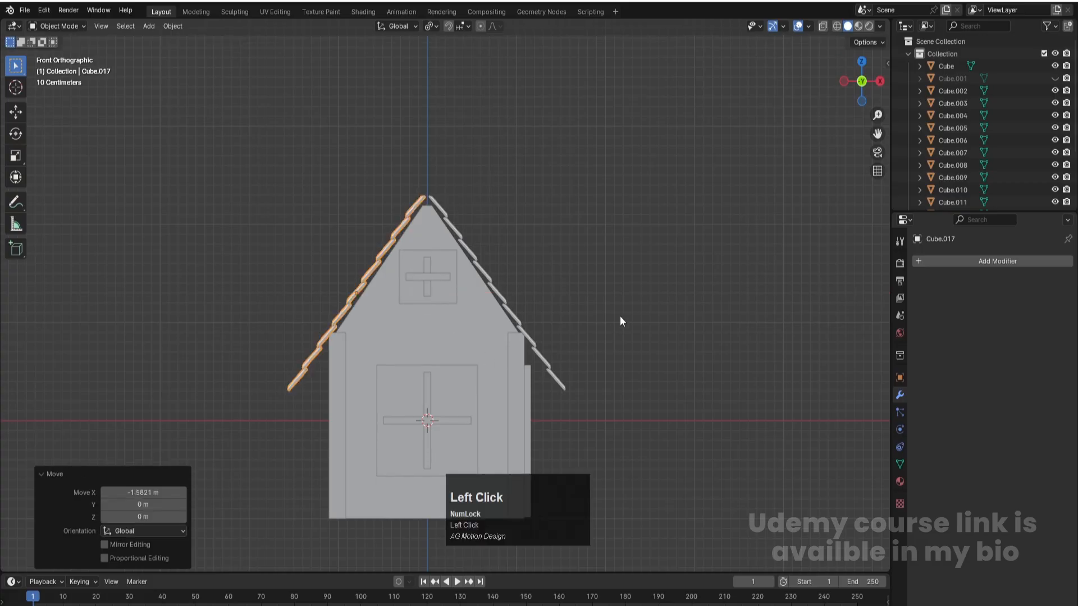
pyautogui.moveTo(620, 321); pyautogui.dragTo(582, 352, button='middle')
pyautogui.scroll(-4, 581, 351)
pyautogui.click(641, 298)
pyautogui.scroll(4, 404, 335)
pyautogui.hotkey('ctrl', 's')
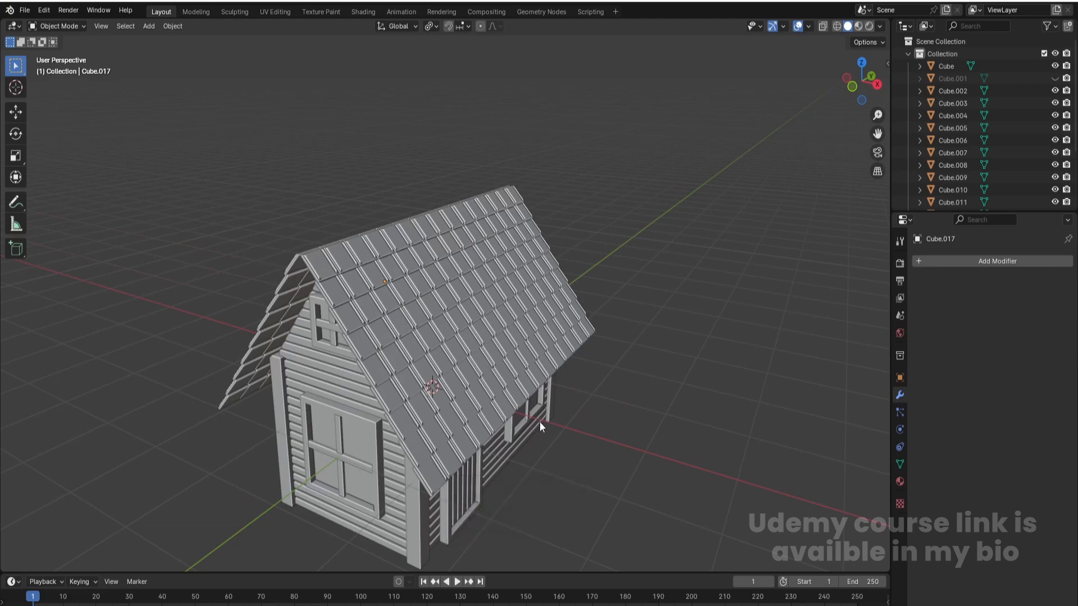
# - Add a 2 m cube and scale it to about 0.194 in X and 2.436 in Y, forming a beam along the ridge
pyautogui.press('KP_7')
pyautogui.scroll(-2, 449, 385)
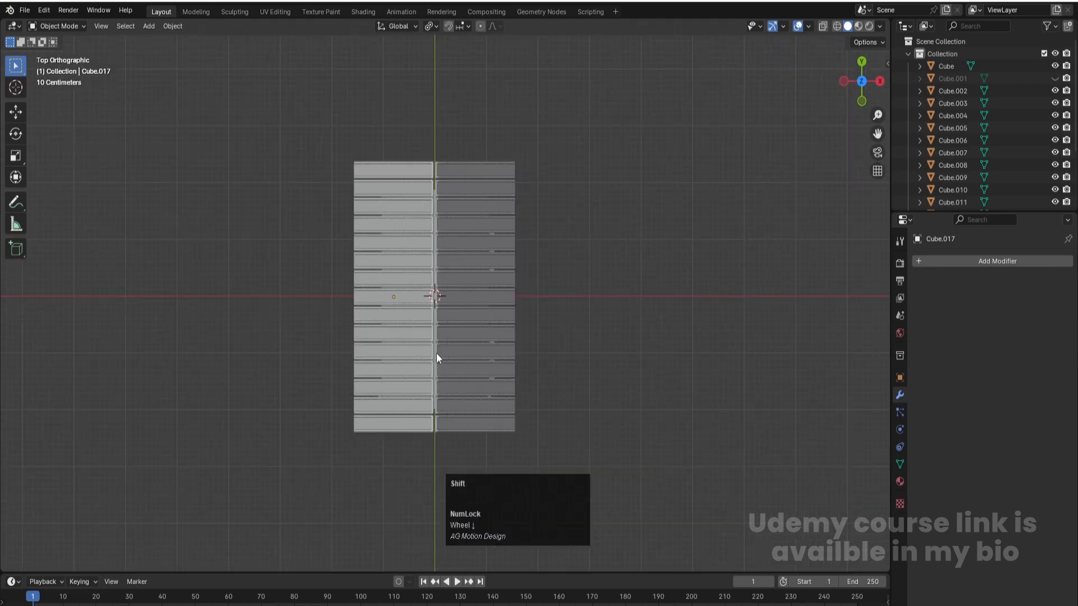
pyautogui.hotkey('shift', 'a')
pyautogui.moveTo(437, 353)
pyautogui.click(481, 365)
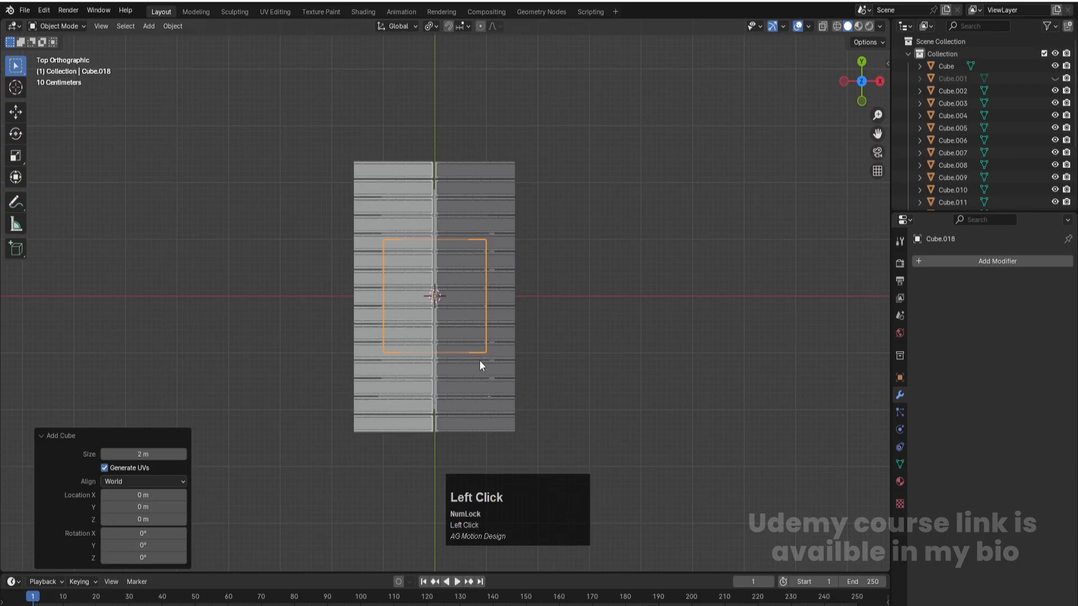
pyautogui.press('s')
pyautogui.press('x')
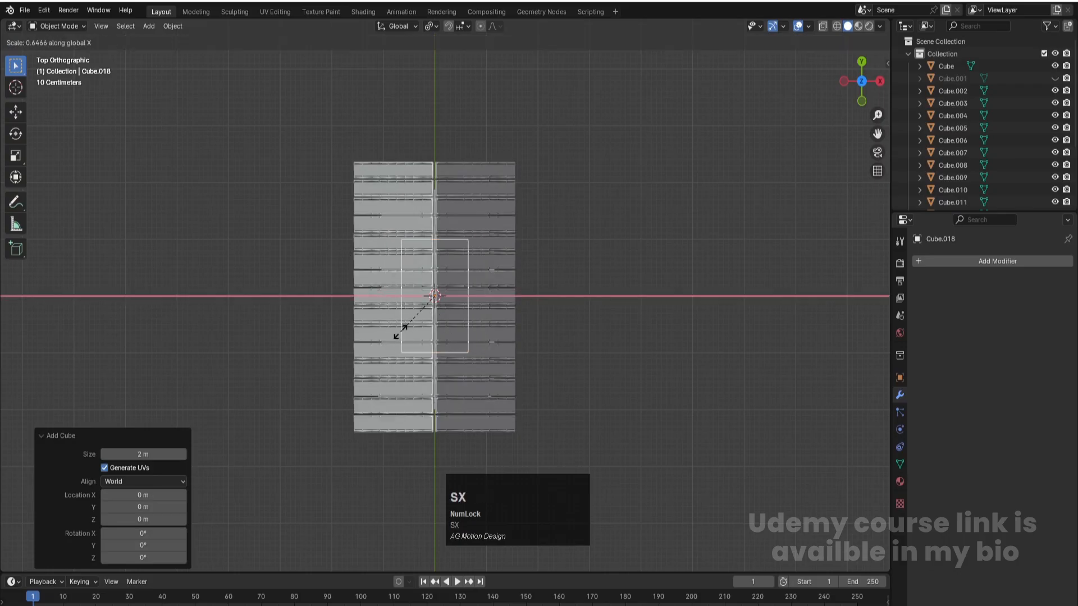
pyautogui.click(425, 307)
pyautogui.press('s')
pyautogui.press('y')
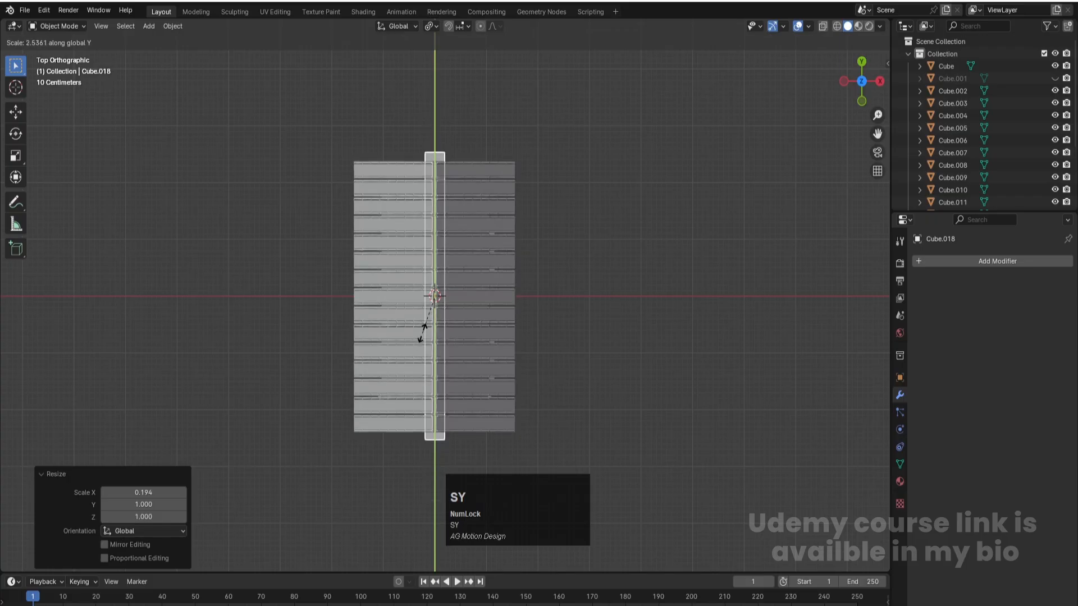
pyautogui.click(420, 332)
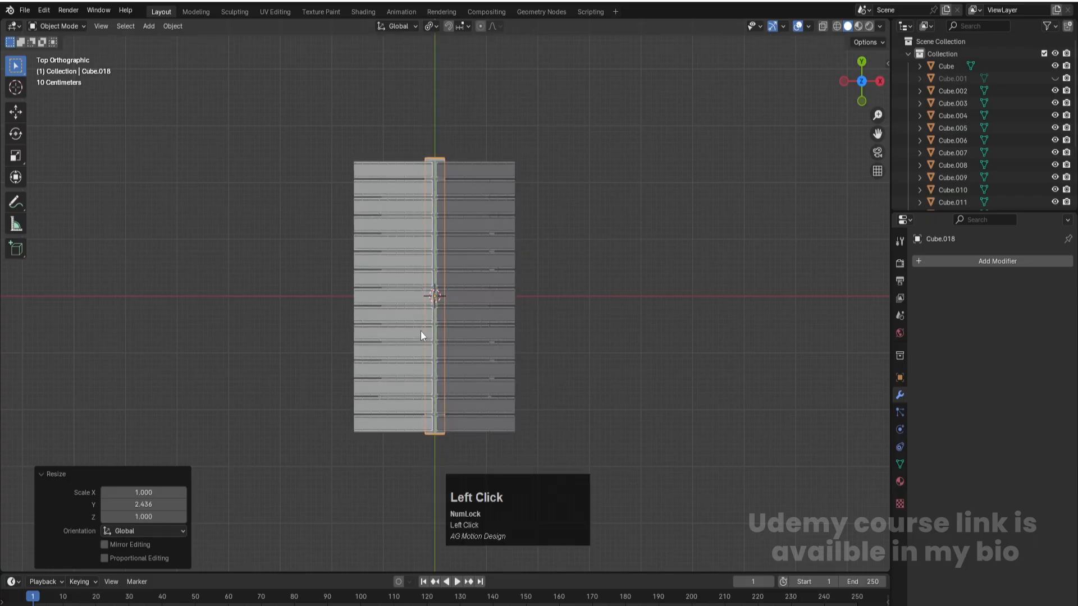
# - Flatten the beam along Z to a roughly square section and raise it onto the roof's peak
pyautogui.press('KP_1')
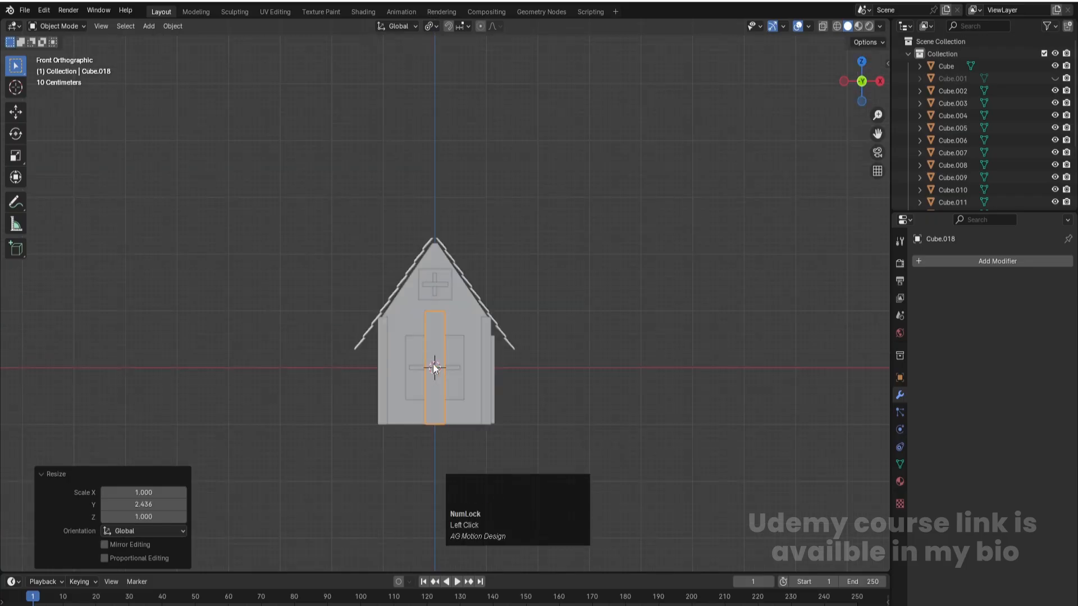
pyautogui.press('s')
pyautogui.press('z')
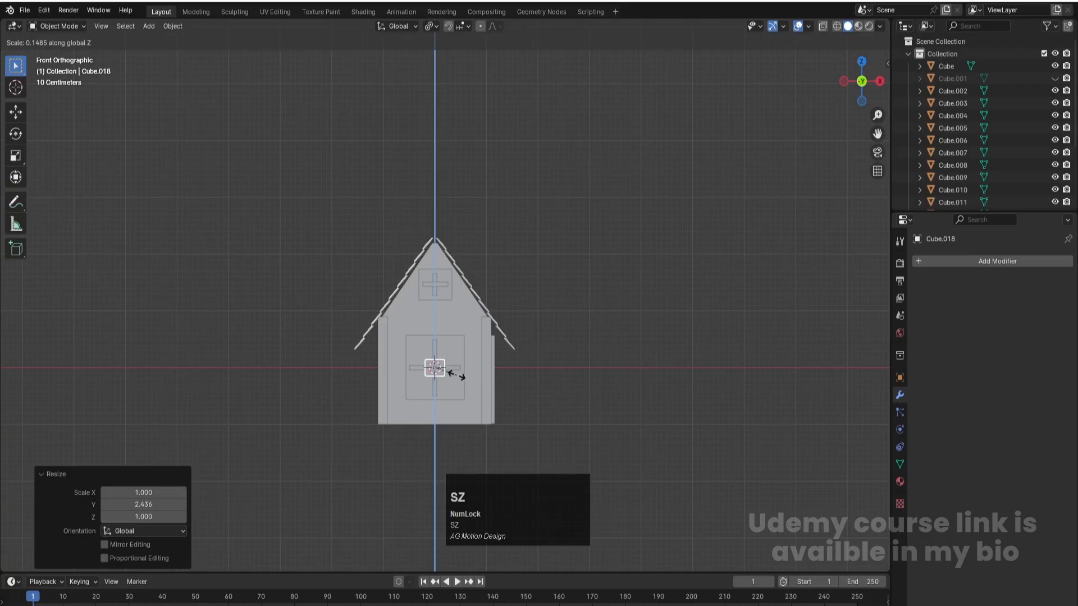
pyautogui.click(459, 375)
pyautogui.press('g')
pyautogui.press('z')
pyautogui.click(466, 247)
pyautogui.moveTo(466, 247); pyautogui.dragTo(605, 264, button='middle')
pyautogui.click(606, 264)
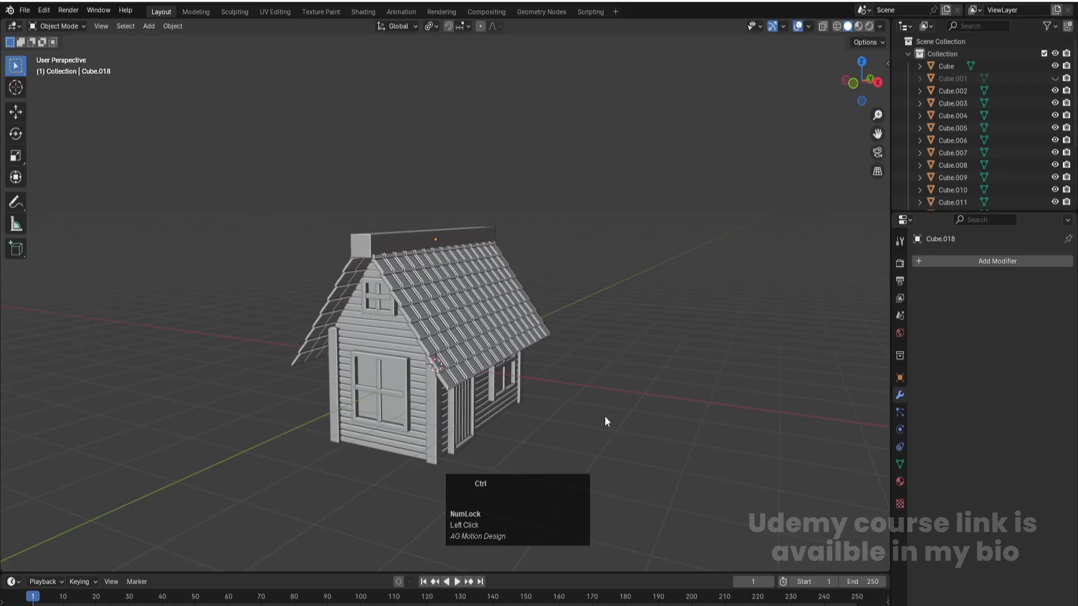
# - Slim the ridge beam along X and Z to a smaller square section and save the project
pyautogui.scroll(-2, 399, 319)
pyautogui.click(404, 252)
pyautogui.press('KP_1')
pyautogui.scroll(3, 506, 240)
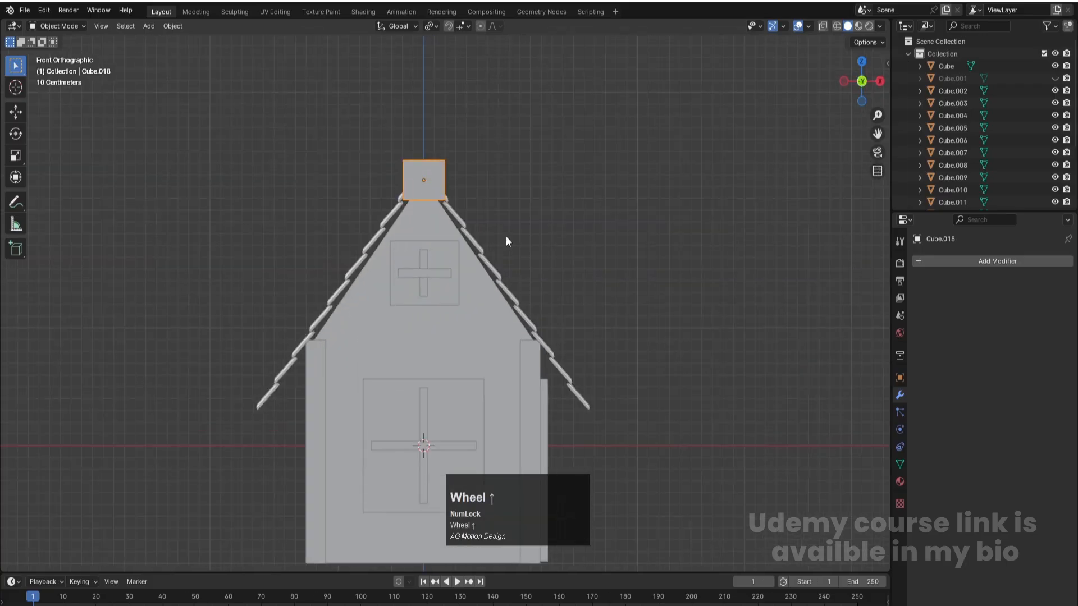
pyautogui.press('s')
pyautogui.press('x')
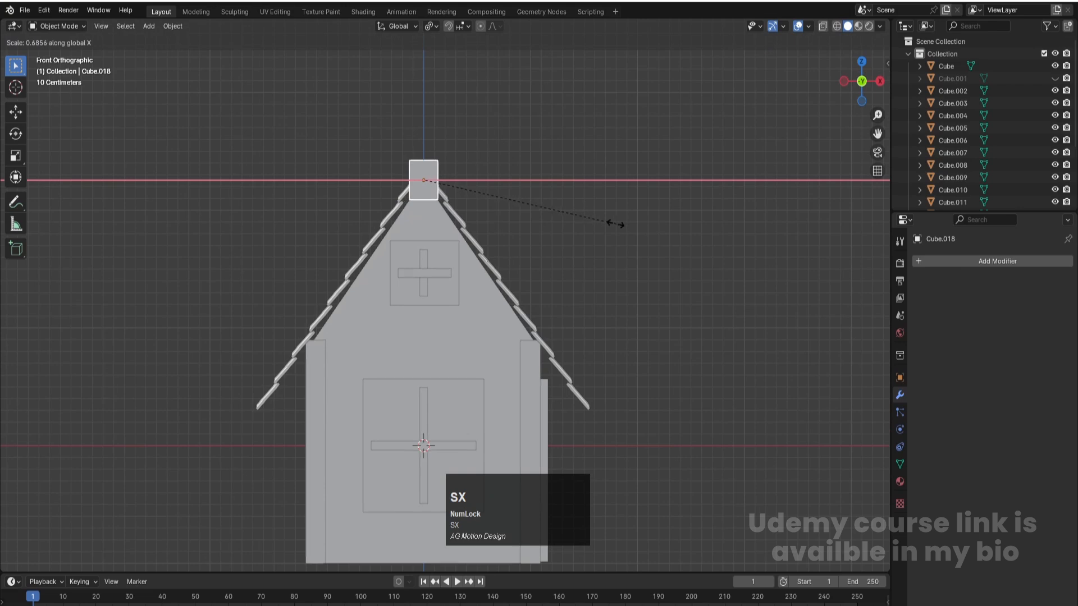
pyautogui.click(580, 218)
pyautogui.press('s')
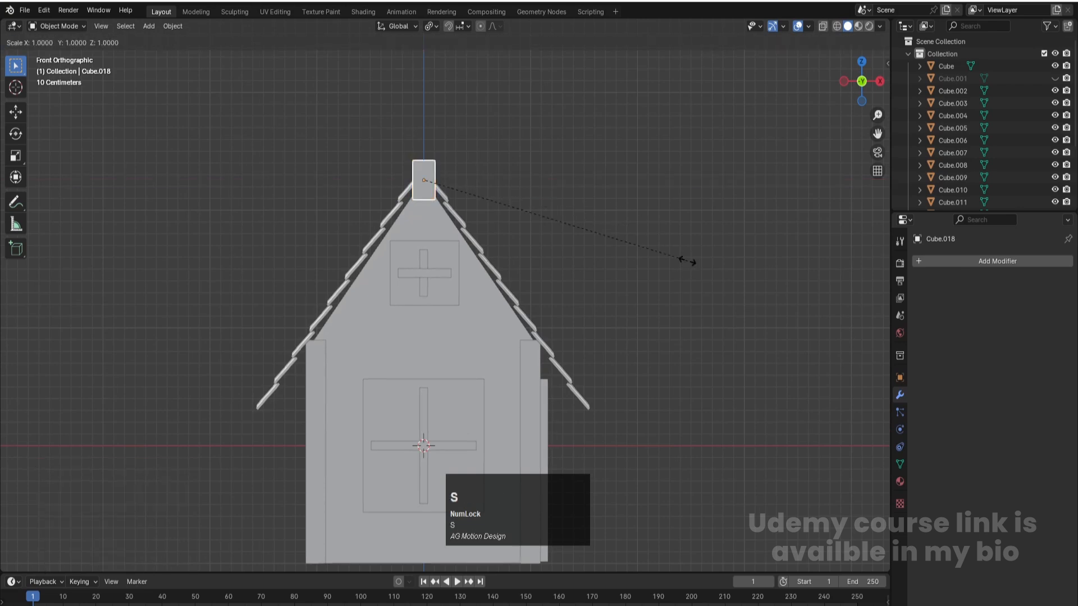
pyautogui.press('y')
pyautogui.press('z')
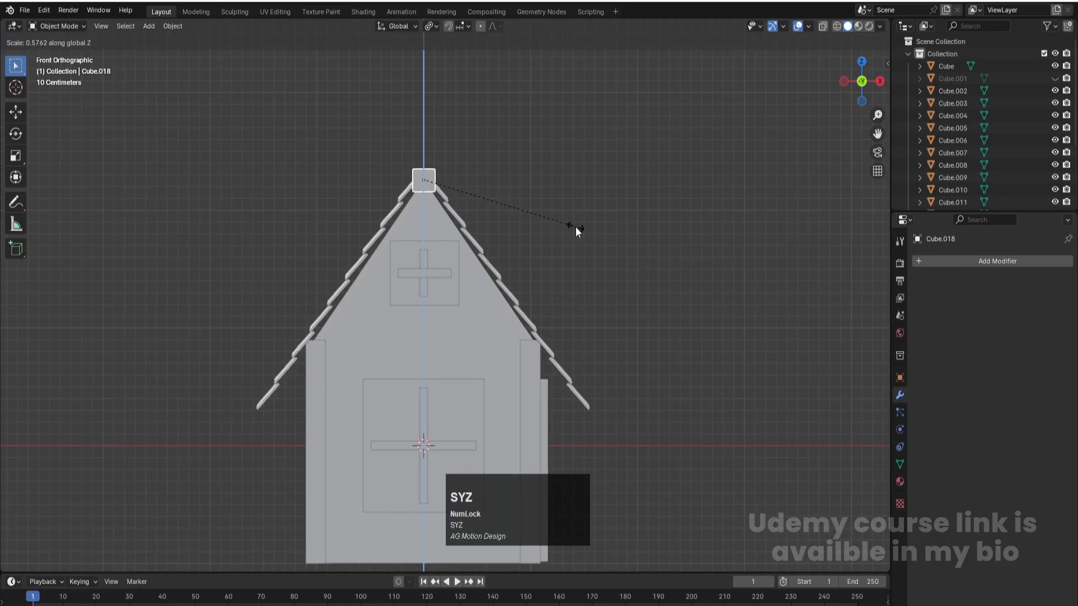
pyautogui.click(576, 227)
pyautogui.scroll(-4, 621, 315)
pyautogui.moveTo(625, 322); pyautogui.dragTo(616, 277, button='middle')
pyautogui.click(612, 278)
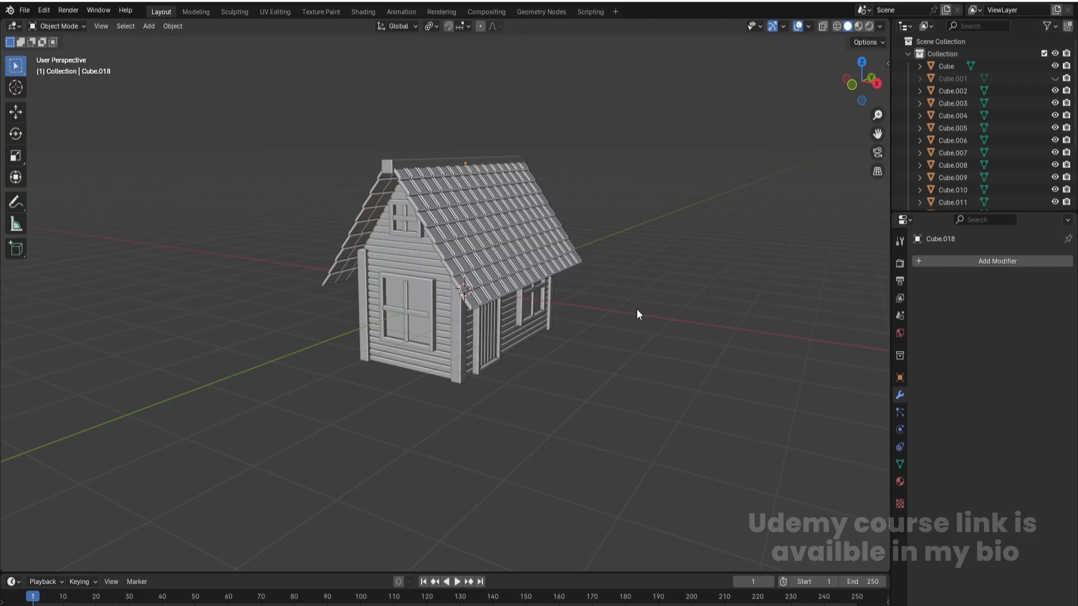
pyautogui.press('Num_Lock')
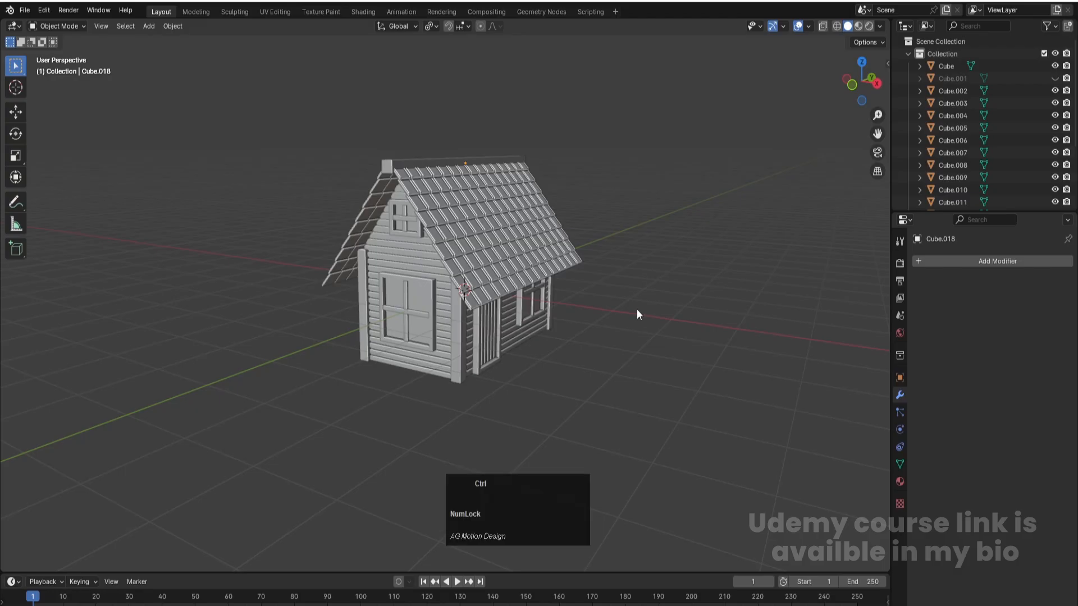
# - Add a 2 m cube and, with X-ray on, place it over the house's back-left corner, about -1.2 m in X and 2.05 m in Y
pyautogui.press('KP_7')
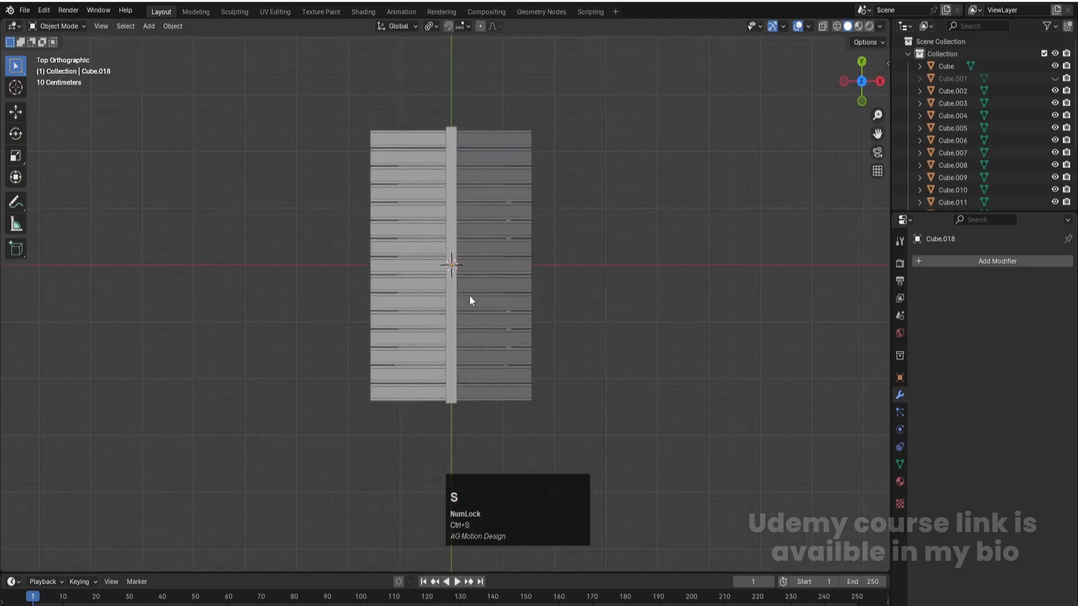
pyautogui.scroll(-1, 464, 286)
pyautogui.hotkey('shift', 'a')
pyautogui.moveTo(464, 283)
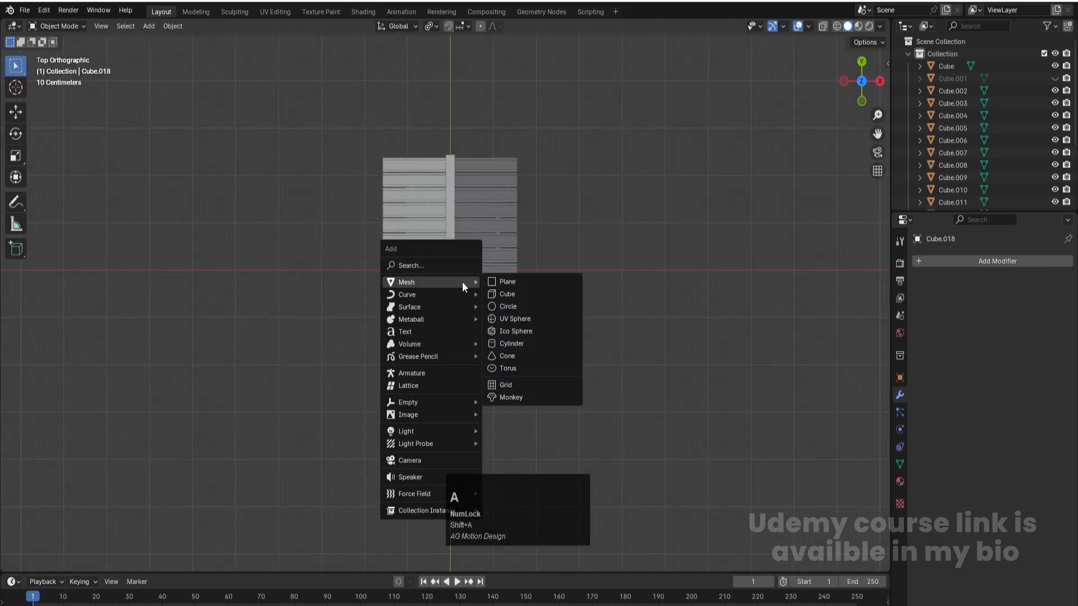
pyautogui.click(513, 297)
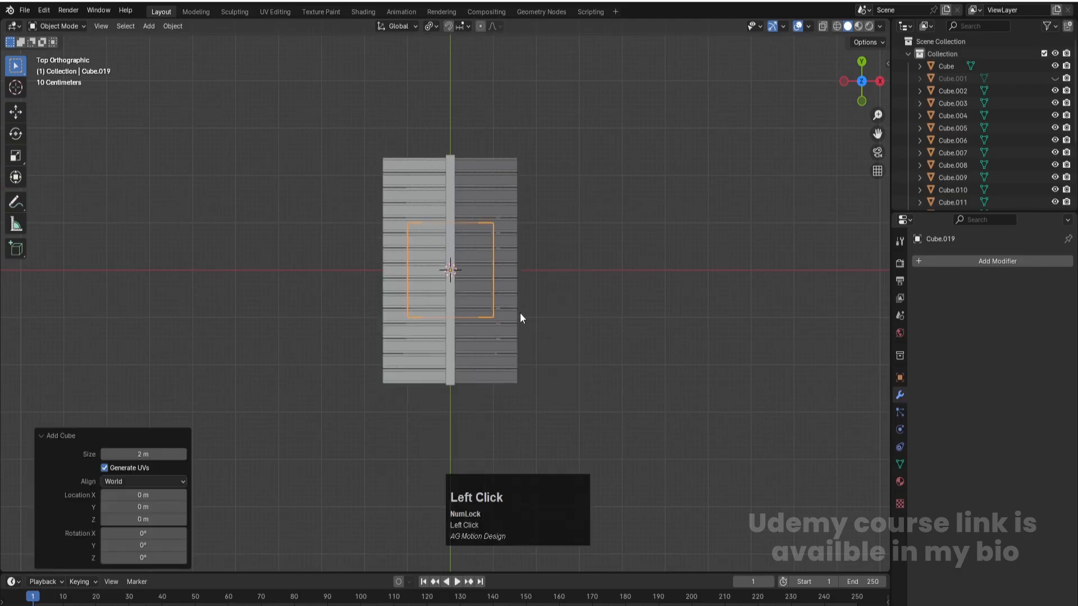
pyautogui.press('g')
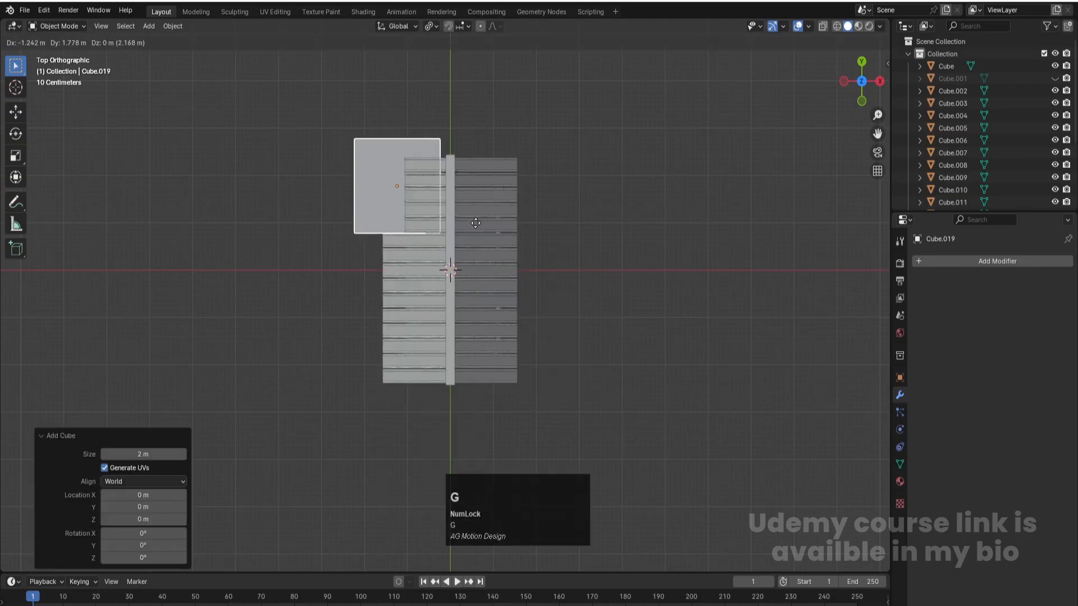
pyautogui.click(475, 221)
pyautogui.hotkey('alt', 'z')
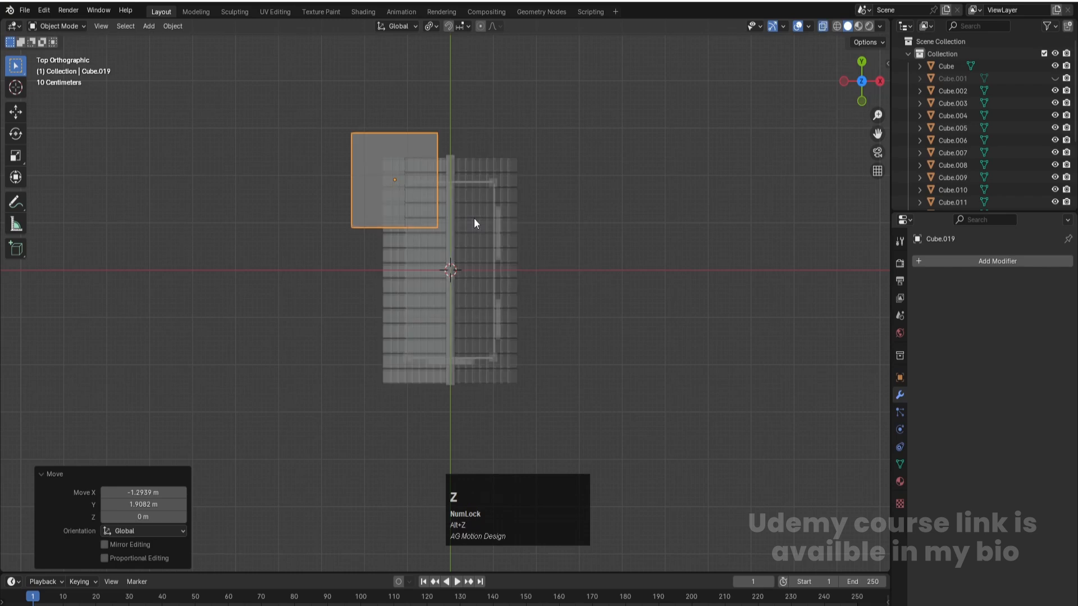
pyautogui.press('g')
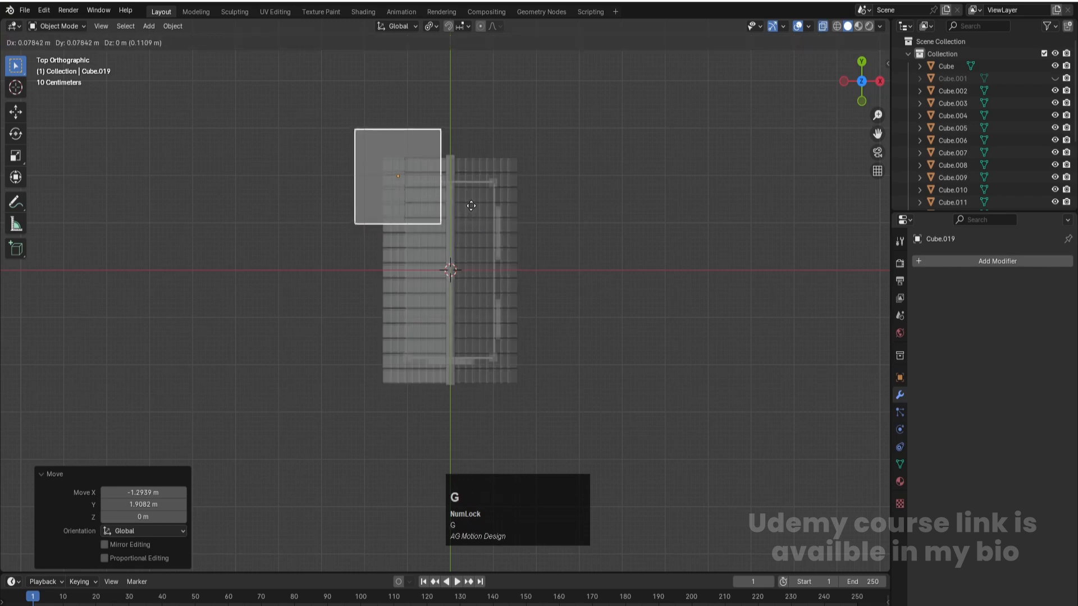
pyautogui.click(471, 203)
# - Flatten the new cube along Z to a scale of about 0.071, making a thin slab
pyautogui.press('KP_1')
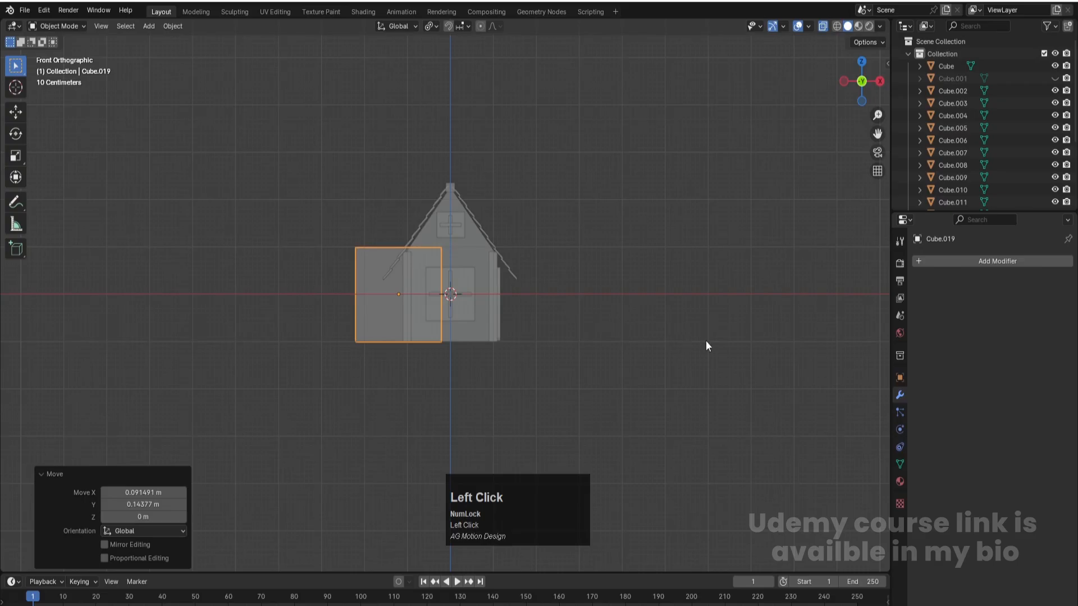
pyautogui.press('s')
pyautogui.press('x')
pyautogui.press('z')
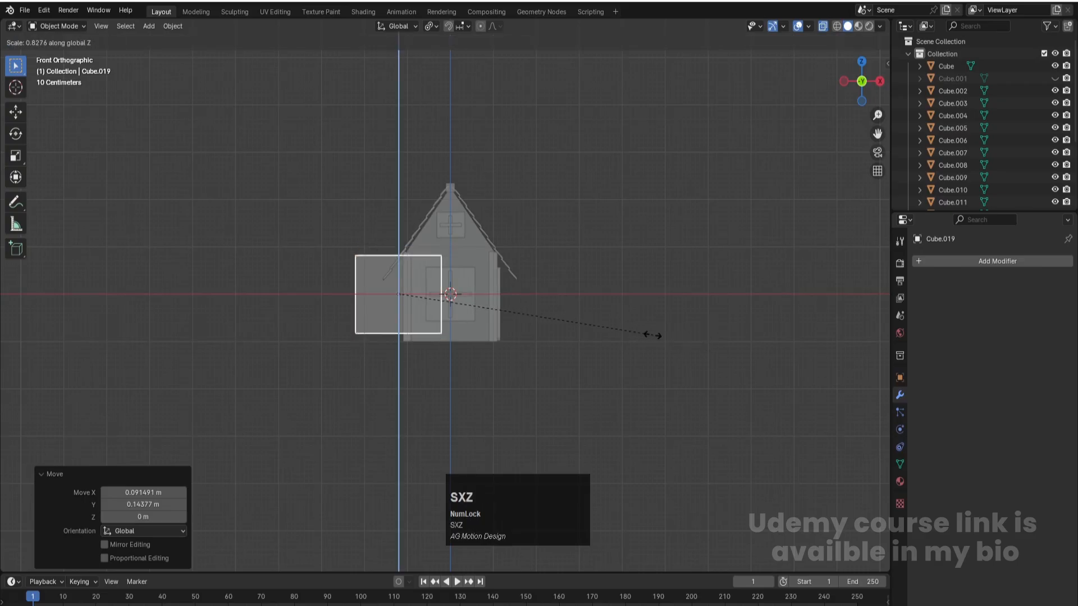
pyautogui.click(415, 277)
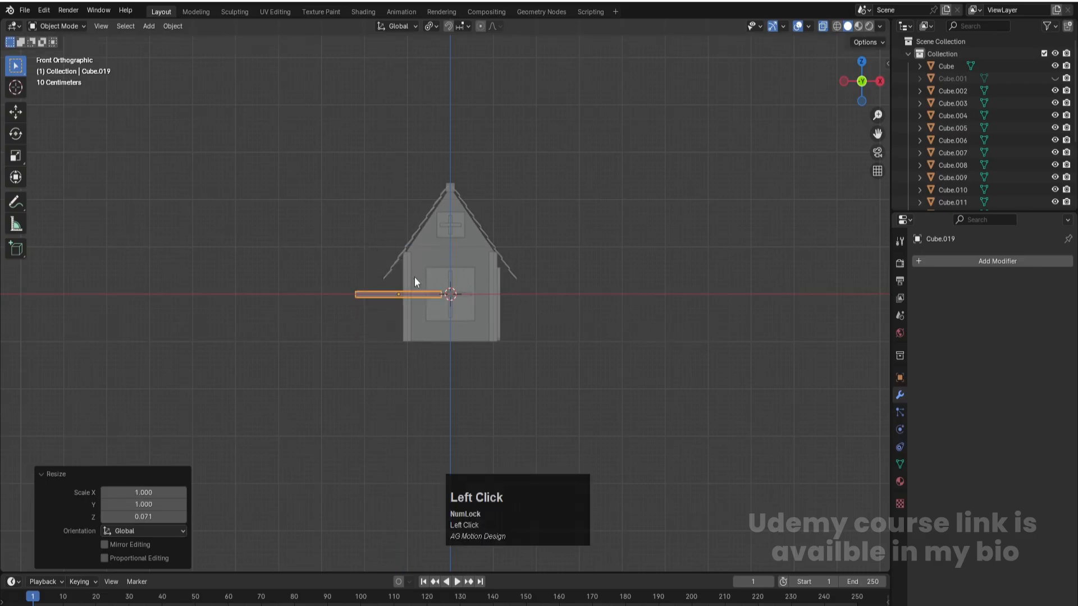
# - Lower the slab about 1.08 m along Z so it sits directly beneath the house walls
pyautogui.scroll(3, 409, 301)
pyautogui.press('g')
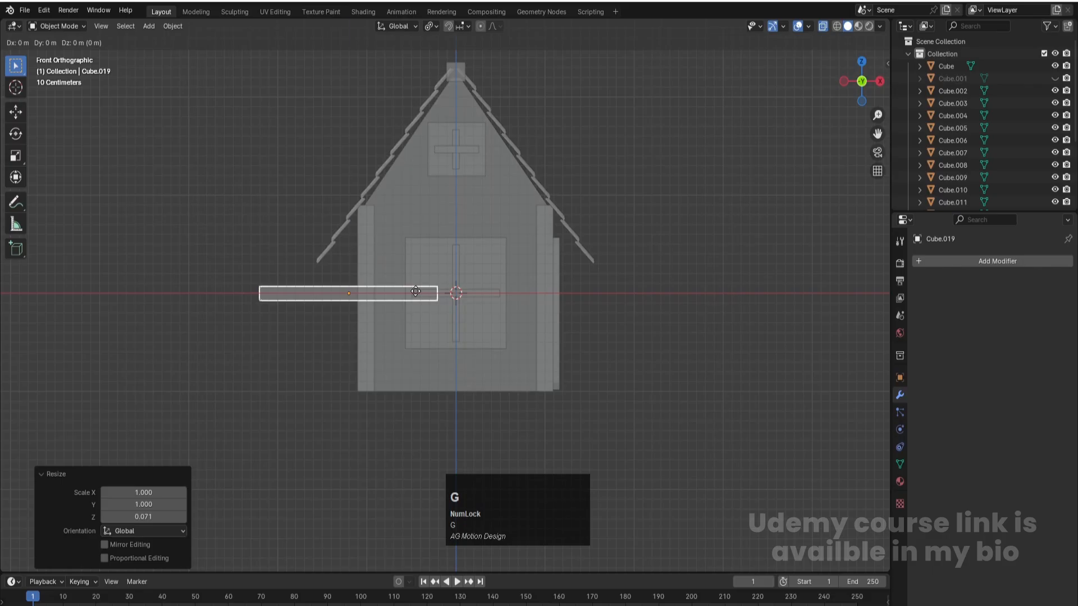
pyautogui.press('z')
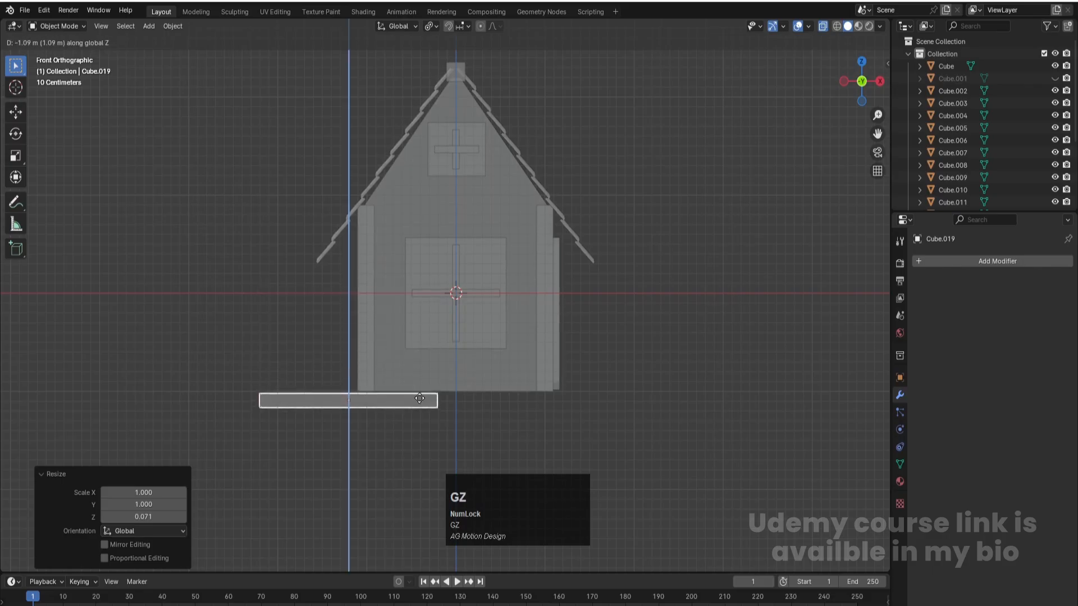
pyautogui.click(420, 397)
# - Widen the slab along X by moving its two side edges, the left one inward about 0.34 m, to slightly overhang both roof eaves
pyautogui.moveTo(533, 245); pyautogui.dragTo(564, 286, button='middle')
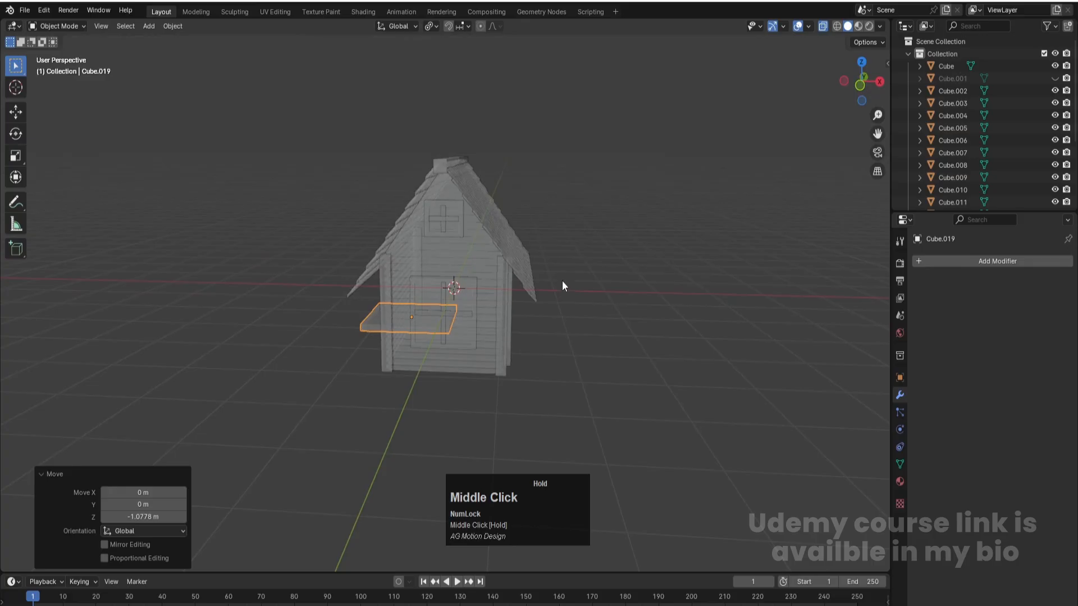
pyautogui.press('KP_7')
pyautogui.scroll(-1, 563, 286)
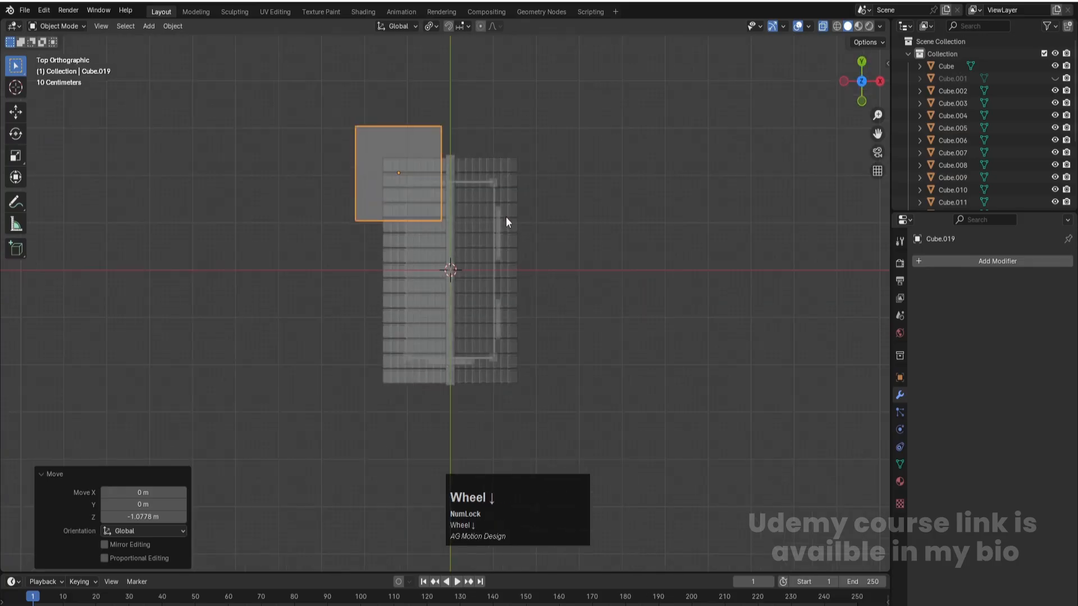
pyautogui.press('Tab')
pyautogui.press('1')
pyautogui.moveTo(517, 274); pyautogui.dragTo(421, 84)
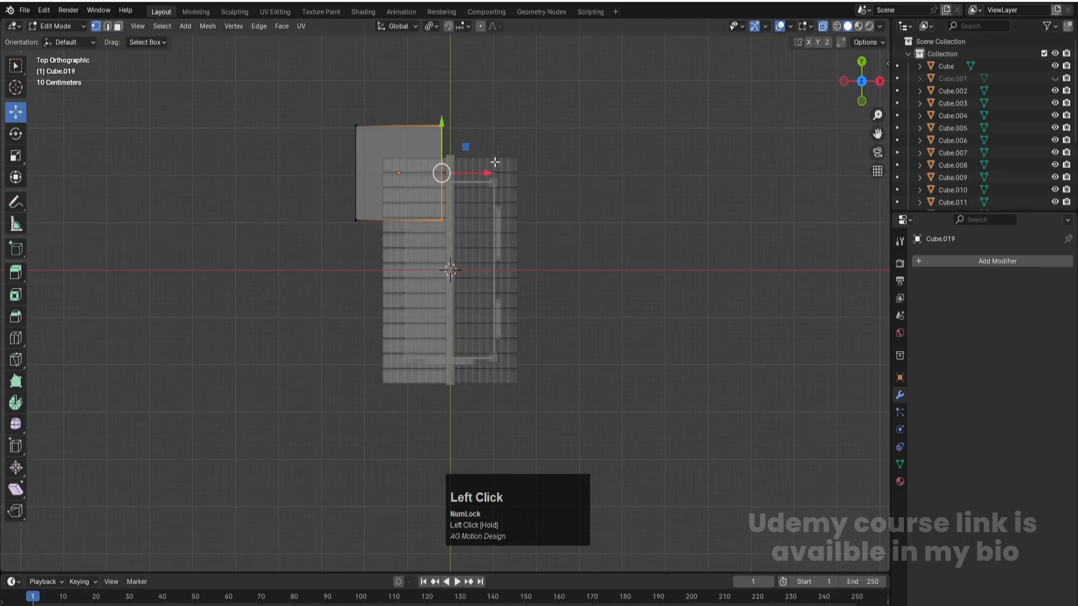
pyautogui.moveTo(486, 173); pyautogui.dragTo(595, 176)
pyautogui.moveTo(593, 176); pyautogui.dragTo(578, 173)
pyautogui.moveTo(325, 79); pyautogui.dragTo(388, 265)
pyautogui.moveTo(404, 174); pyautogui.dragTo(421, 173)
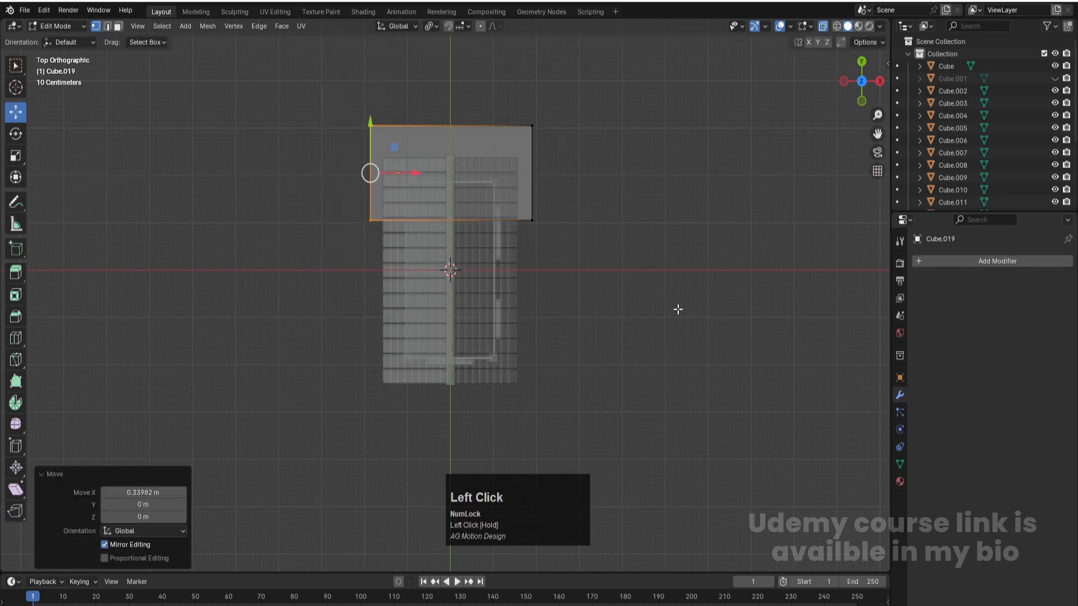
# - Pull the slab's back edge in about 0.33 m along Y and extend its front edge slightly past the front of the roof
pyautogui.moveTo(611, 143); pyautogui.dragTo(335, 73)
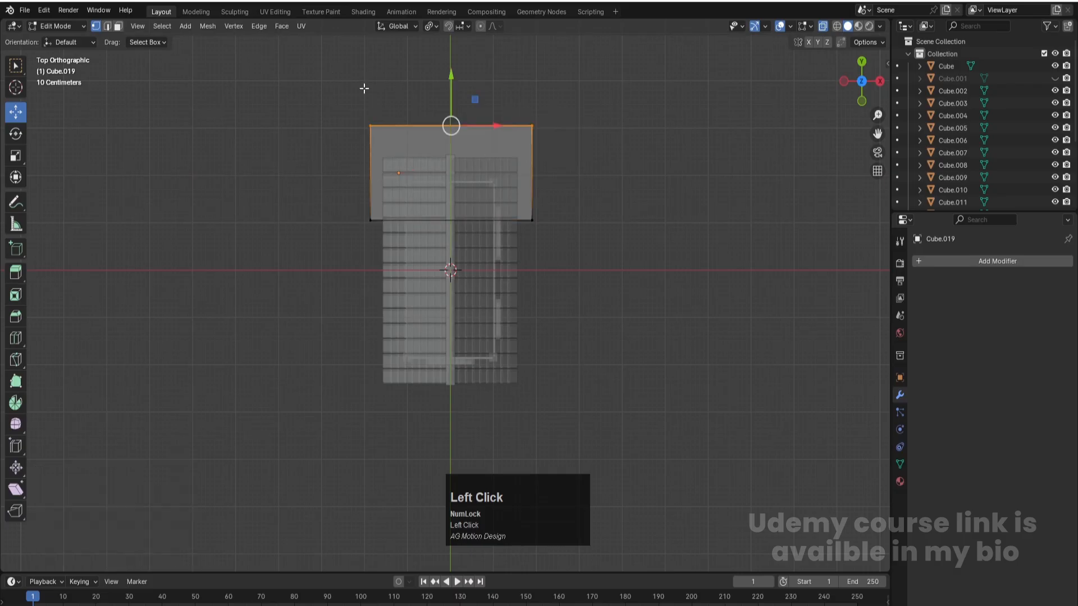
pyautogui.moveTo(453, 78); pyautogui.dragTo(453, 95)
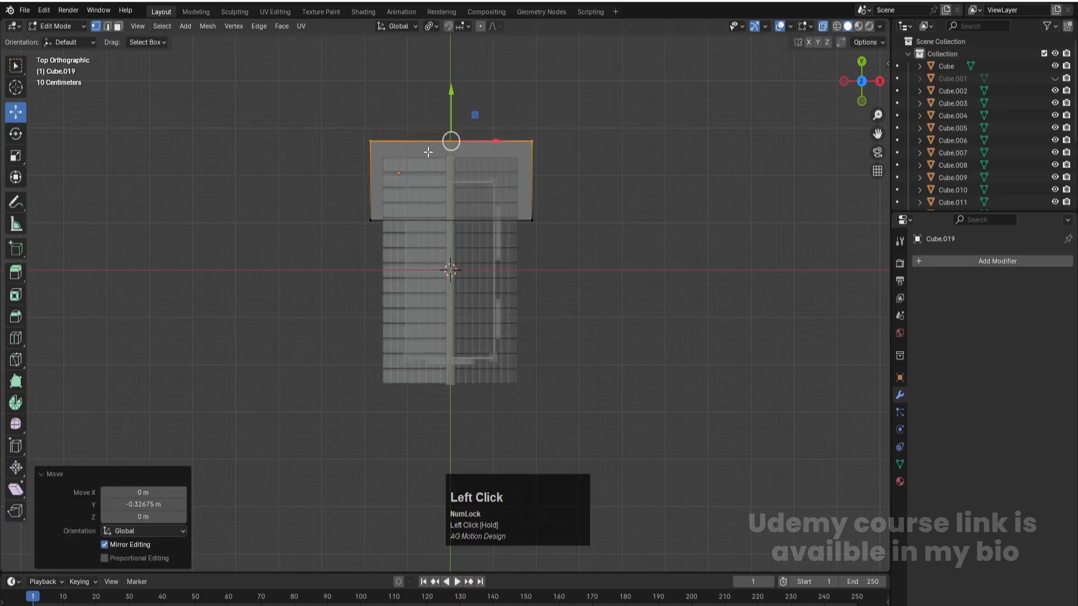
pyautogui.moveTo(362, 206); pyautogui.dragTo(616, 268)
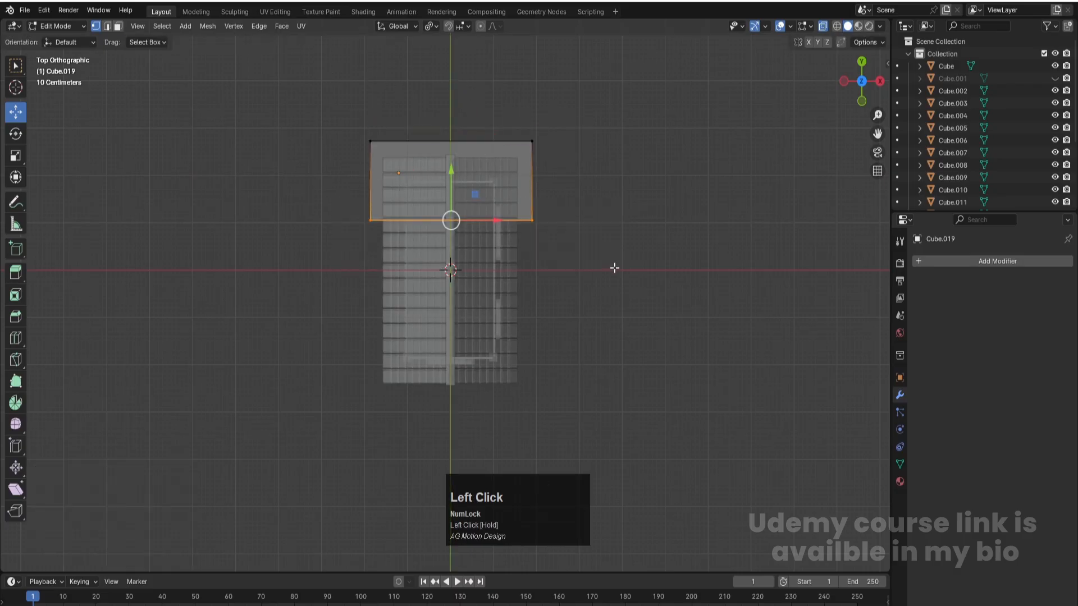
pyautogui.moveTo(456, 164); pyautogui.dragTo(496, 348)
# - Try to move the slab's right edge about 0.41 m outward along X, and undo the move
pyautogui.scroll(-1, 674, 335)
pyautogui.moveTo(571, 388); pyautogui.dragTo(497, 104)
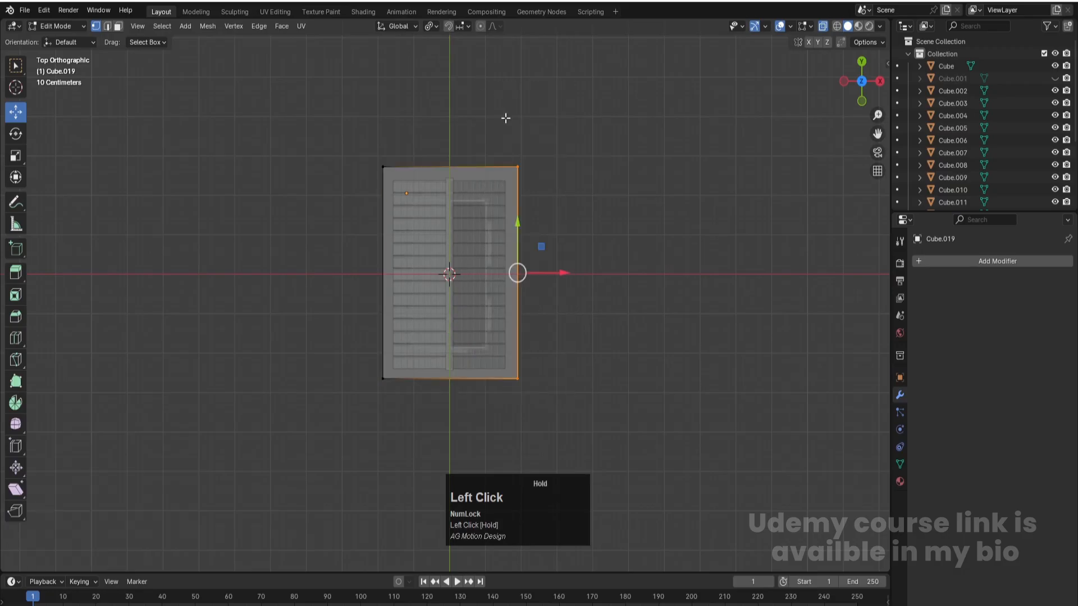
pyautogui.moveTo(561, 271); pyautogui.dragTo(578, 274)
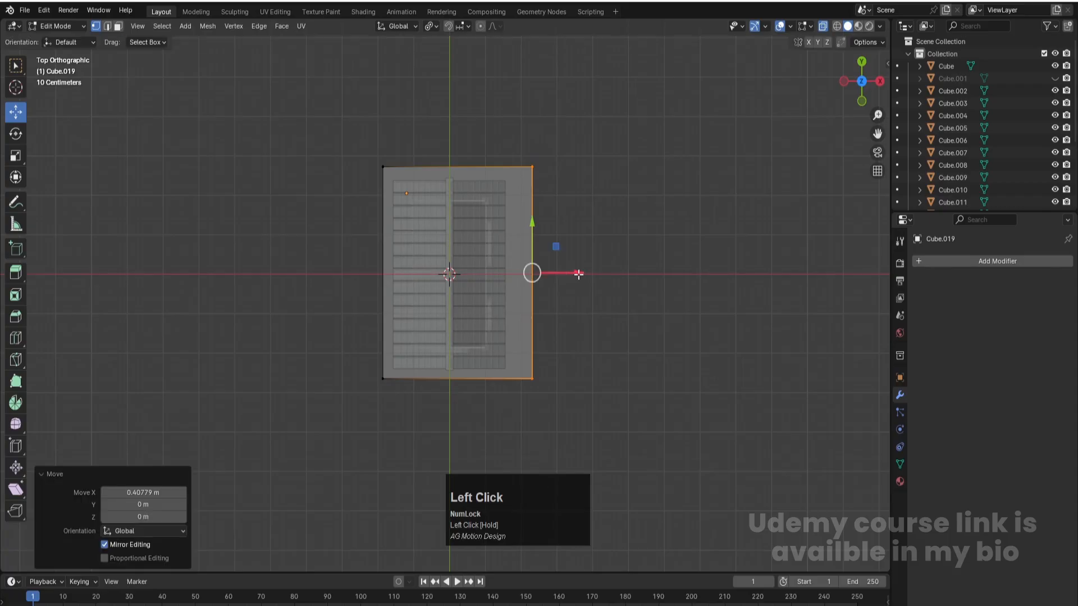
pyautogui.hotkey('ctrl', 'z')
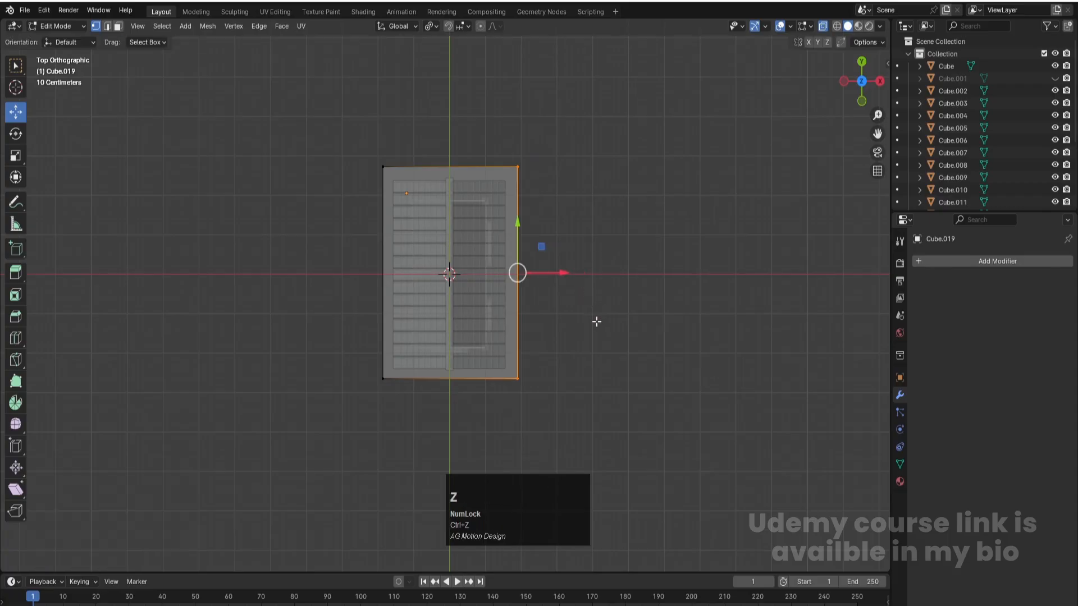
# - Finish editing the slab's mesh and apply its scale in Object Mode
pyautogui.moveTo(576, 321); pyautogui.dragTo(509, 202, button='middle')
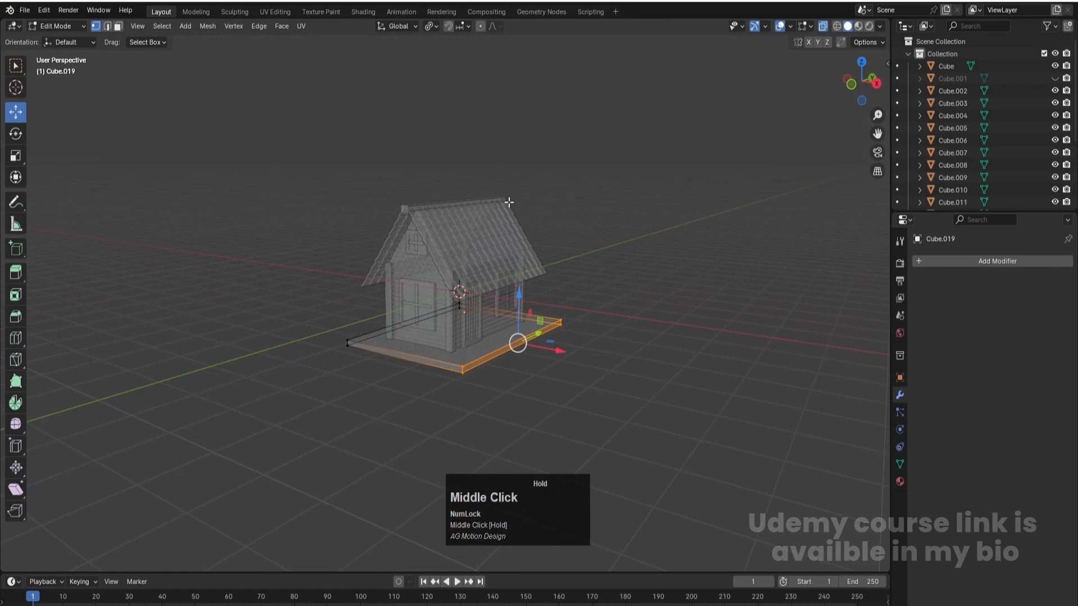
pyautogui.press('Tab')
pyautogui.click(677, 265)
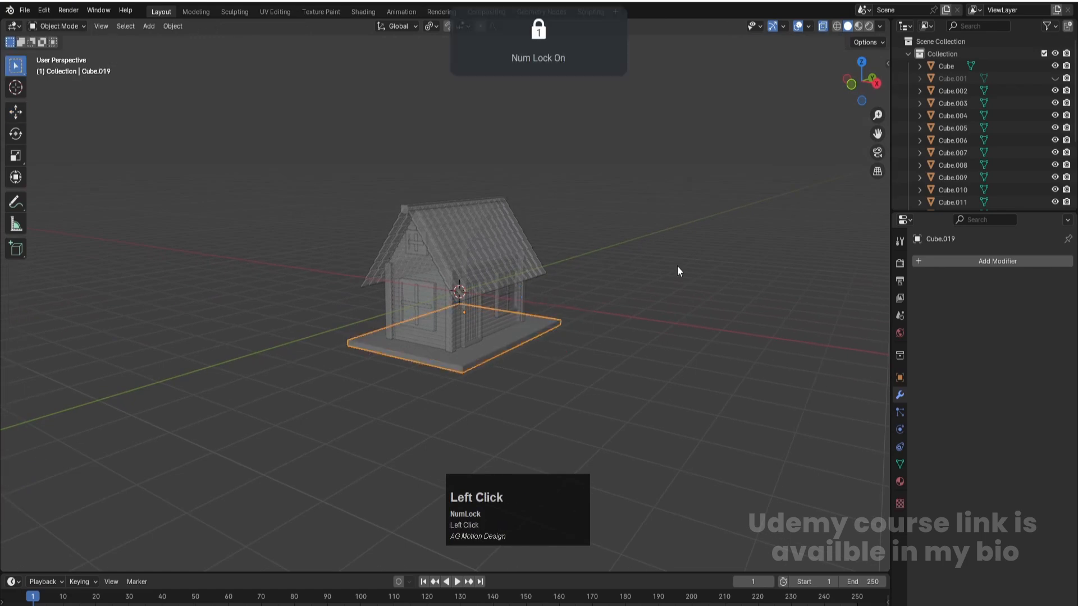
pyautogui.click(513, 344)
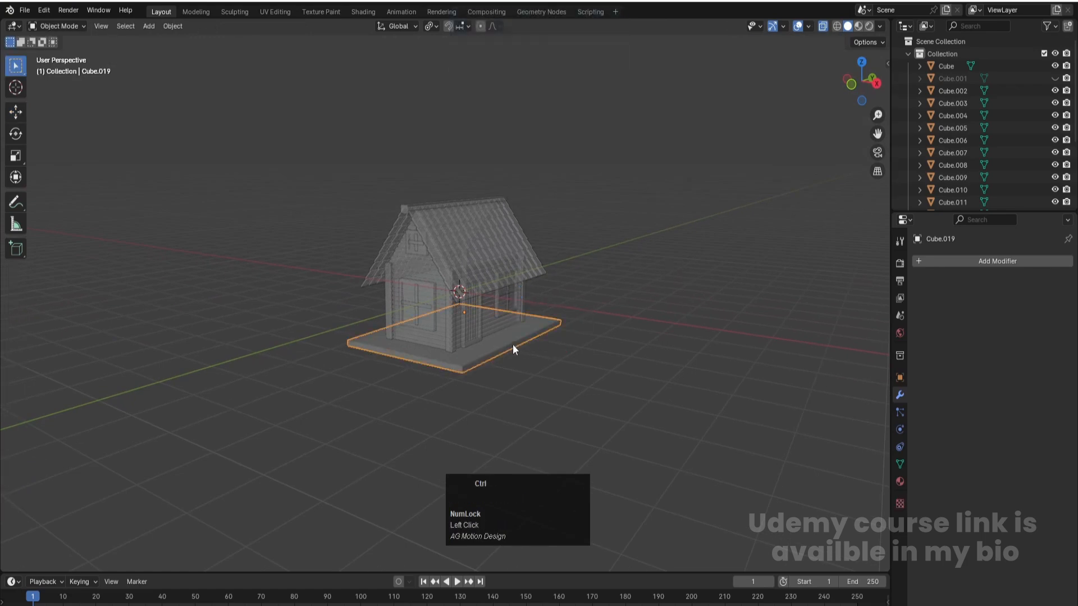
pyautogui.hotkey('ctrl', 'a')
pyautogui.click(490, 345)
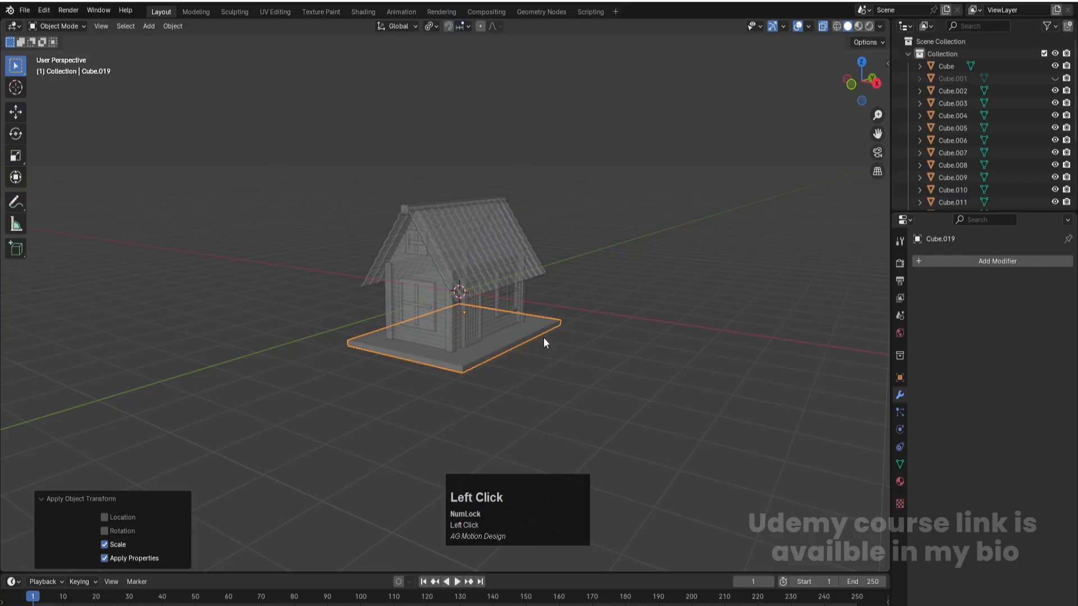
pyautogui.press('Tab')
pyautogui.press('Tab')
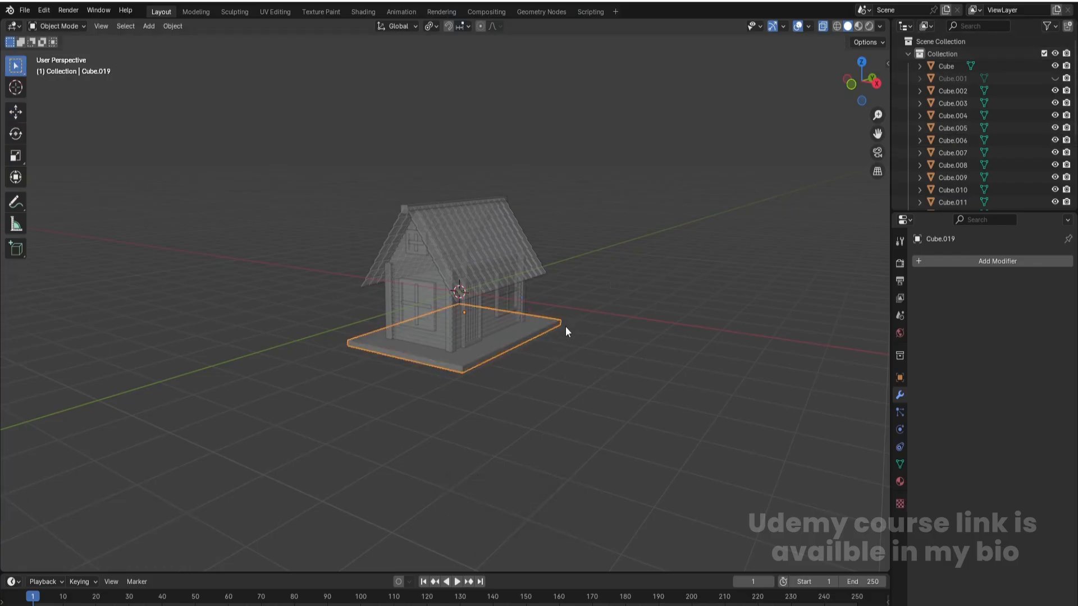
# - Hide all the house and roof parts in front view, leaving only the base slab
pyautogui.press('KP_1')
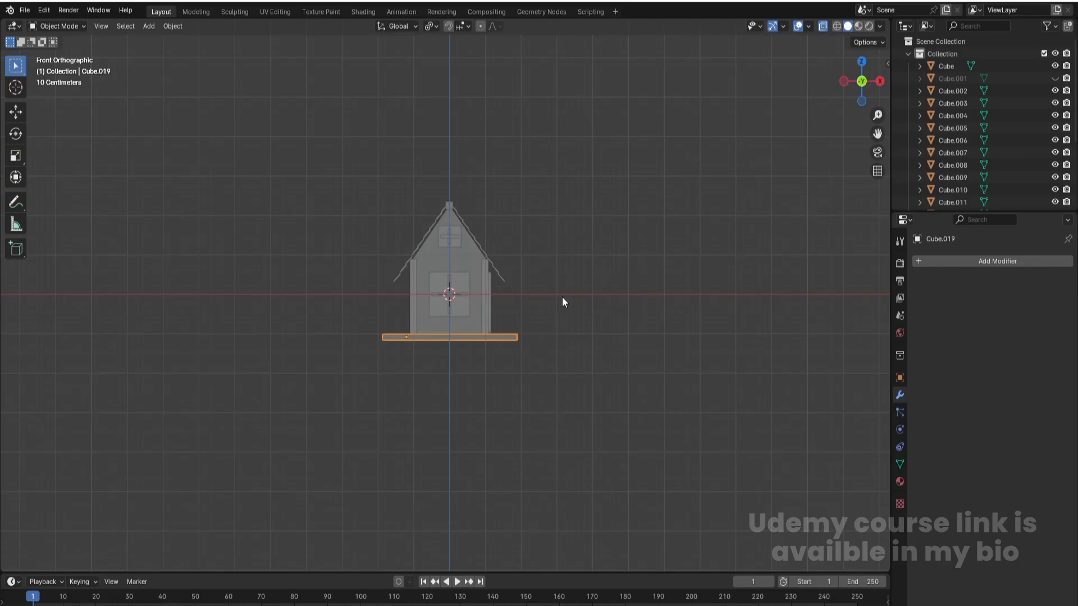
pyautogui.moveTo(360, 190); pyautogui.dragTo(549, 324)
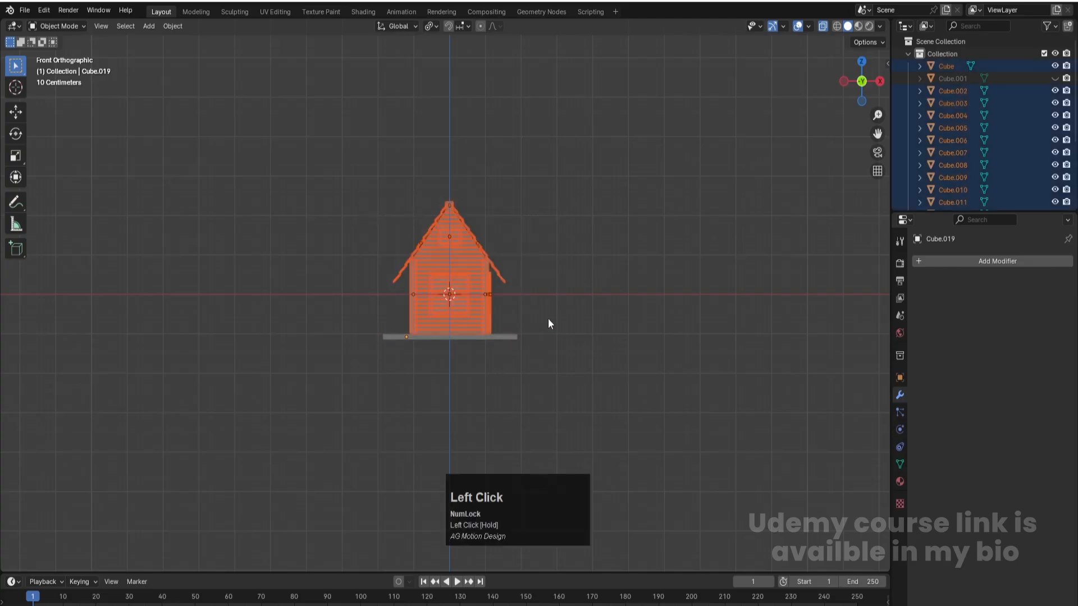
pyautogui.press('h')
pyautogui.click(554, 256)
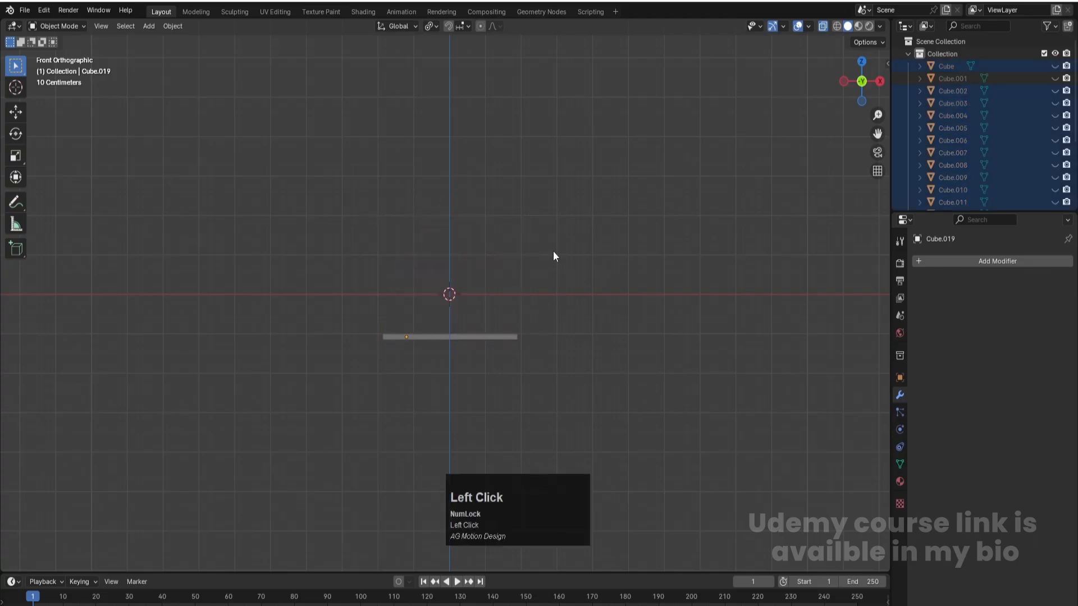
# - Apply the slab's scale again and set its origin to Center of Mass (Surface)
pyautogui.click(489, 335)
pyautogui.hotkey('ctrl', 'a')
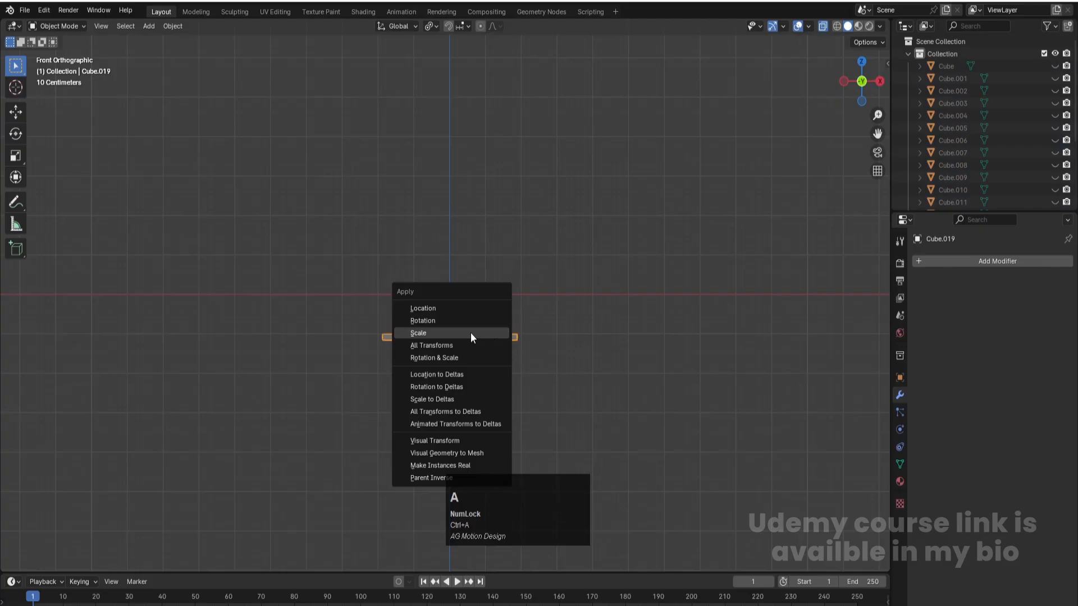
pyautogui.click(471, 334)
pyautogui.click(174, 26)
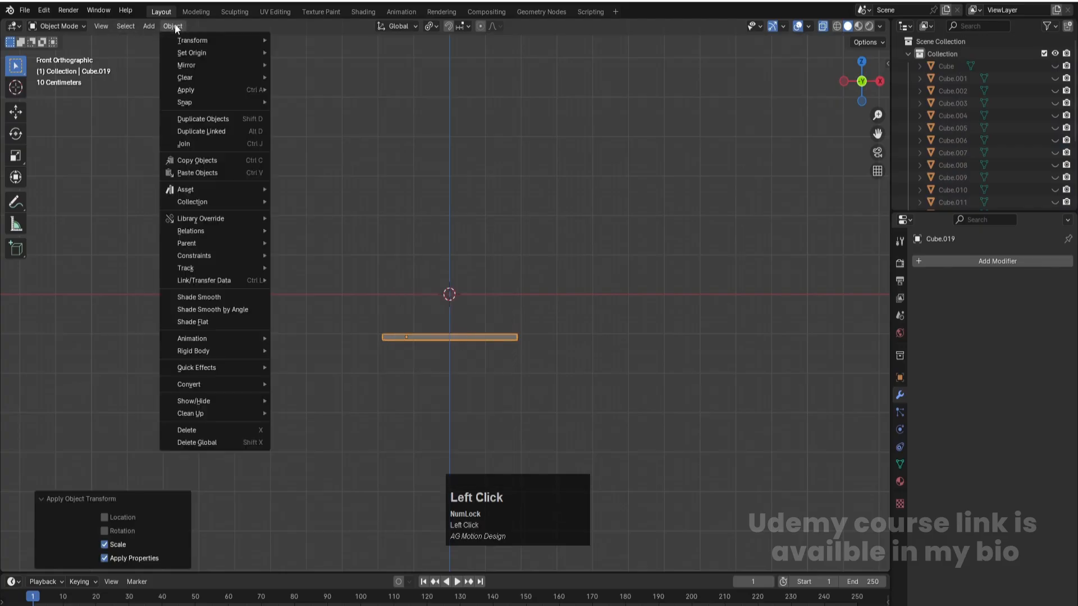
pyautogui.moveTo(207, 53)
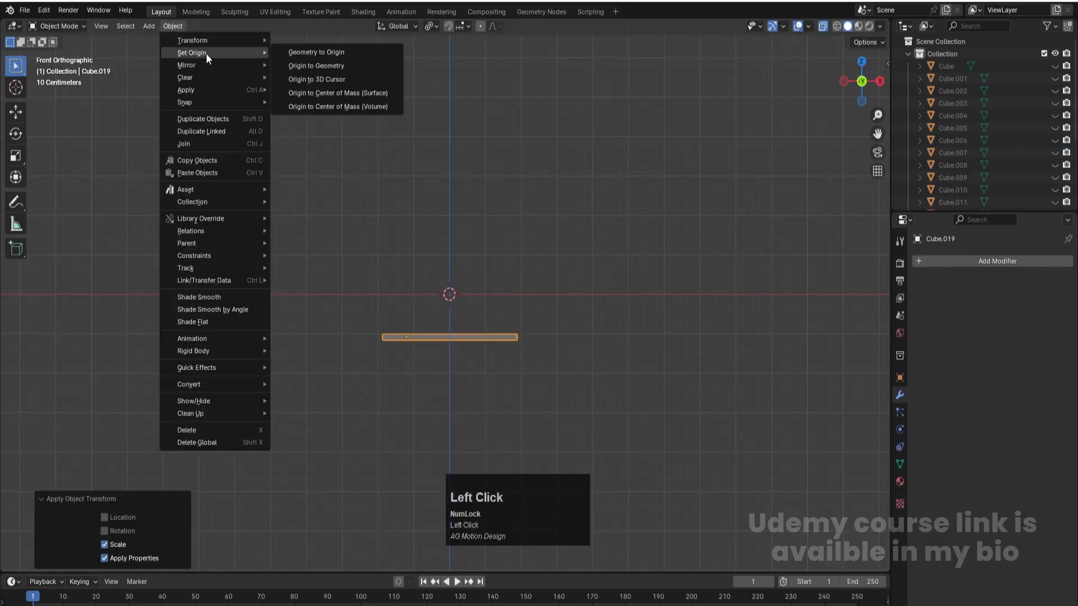
pyautogui.click(342, 95)
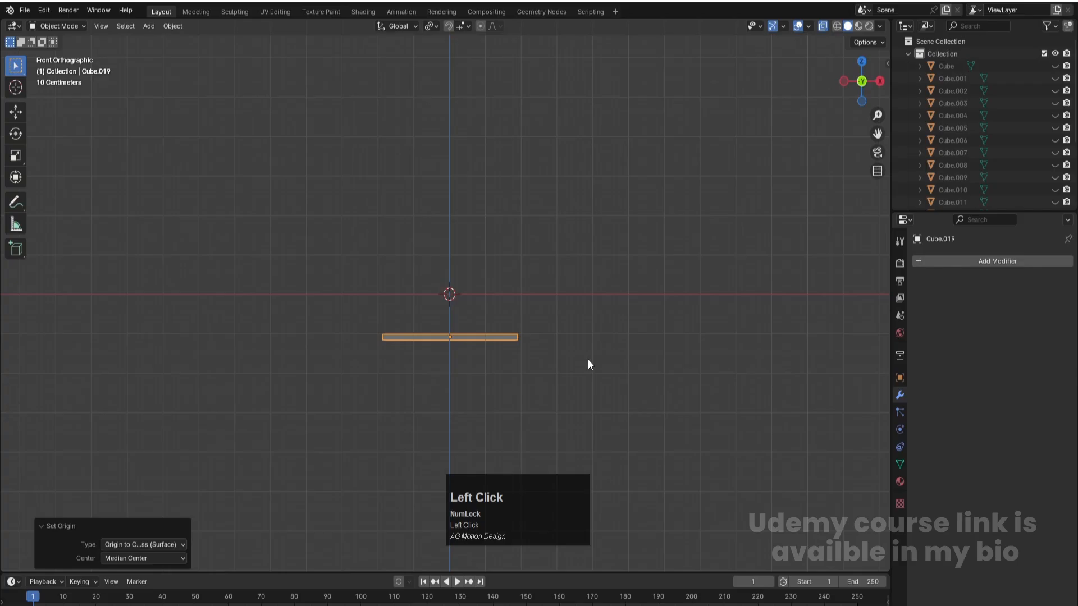
# - Add 39 evenly spaced loop cuts across the slab's width, with a slide factor of 0, to divide it into planks
pyautogui.press('KP_7')
pyautogui.scroll(2, 485, 307)
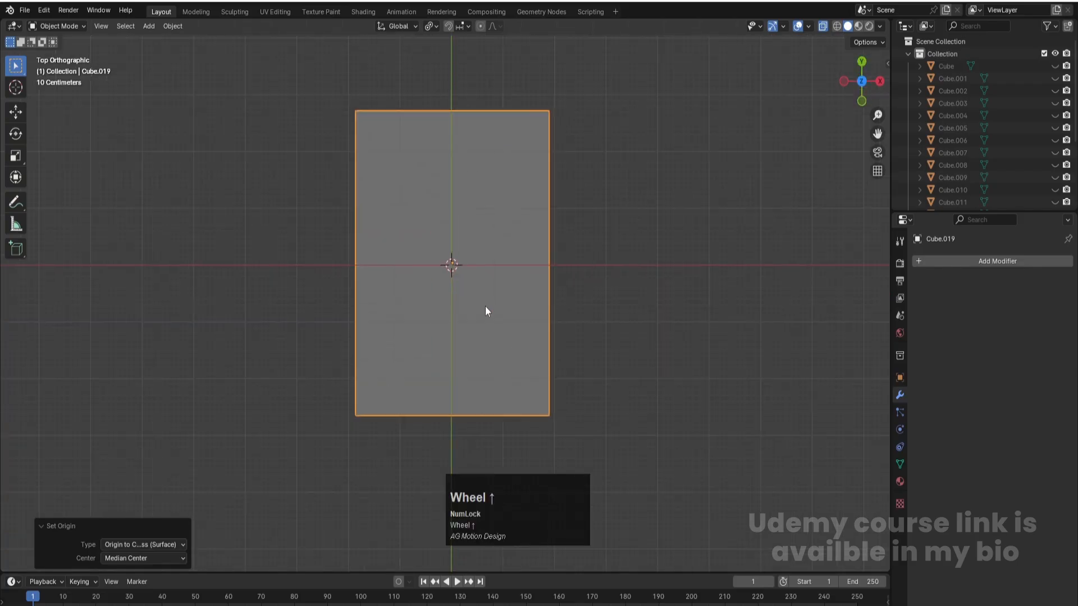
pyautogui.hotkey('ctrl', 'r')
pyautogui.press('Tab')
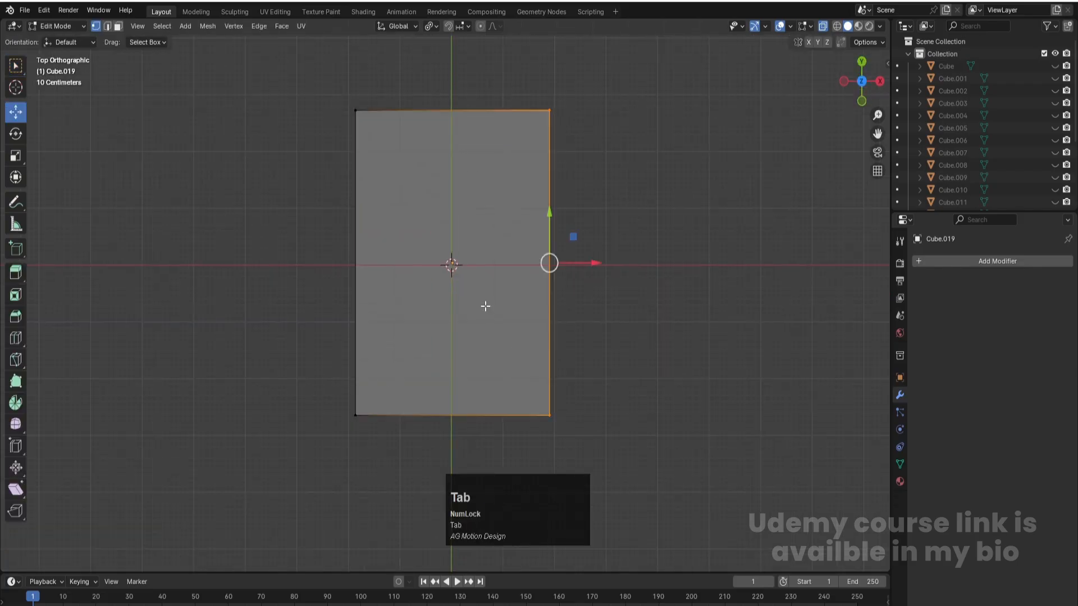
pyautogui.scroll(20, 364, 257)
pyautogui.scroll(13, 364, 257)
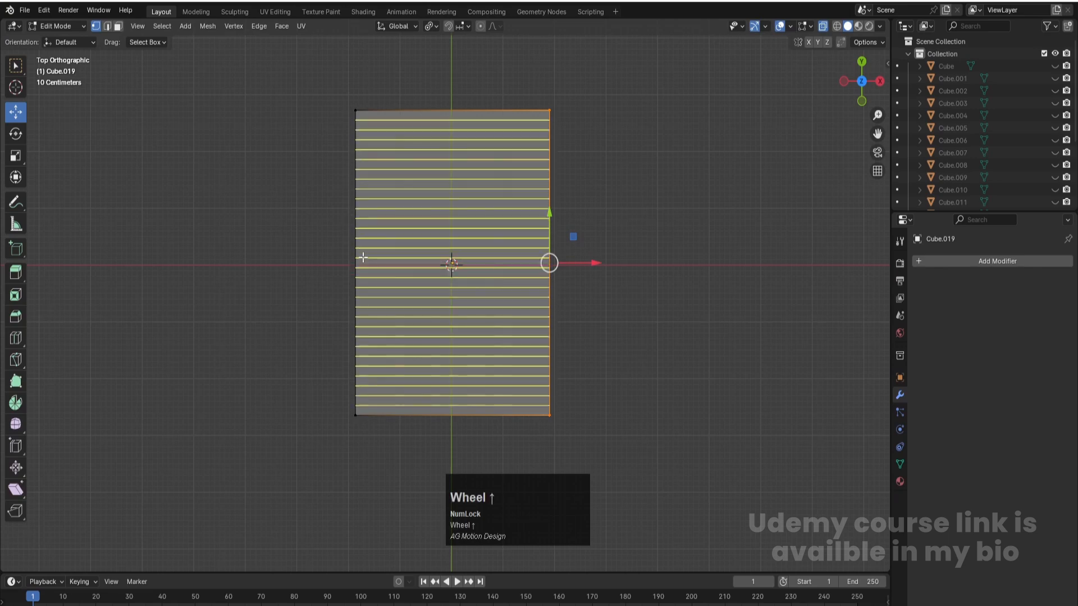
pyautogui.click(363, 257)
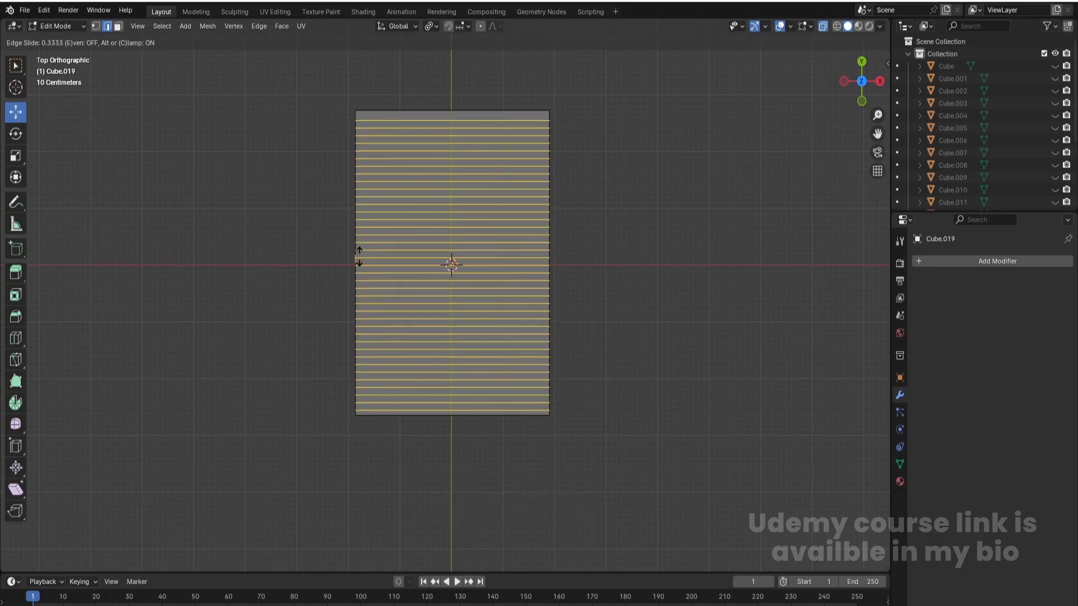
pyautogui.click(356, 254)
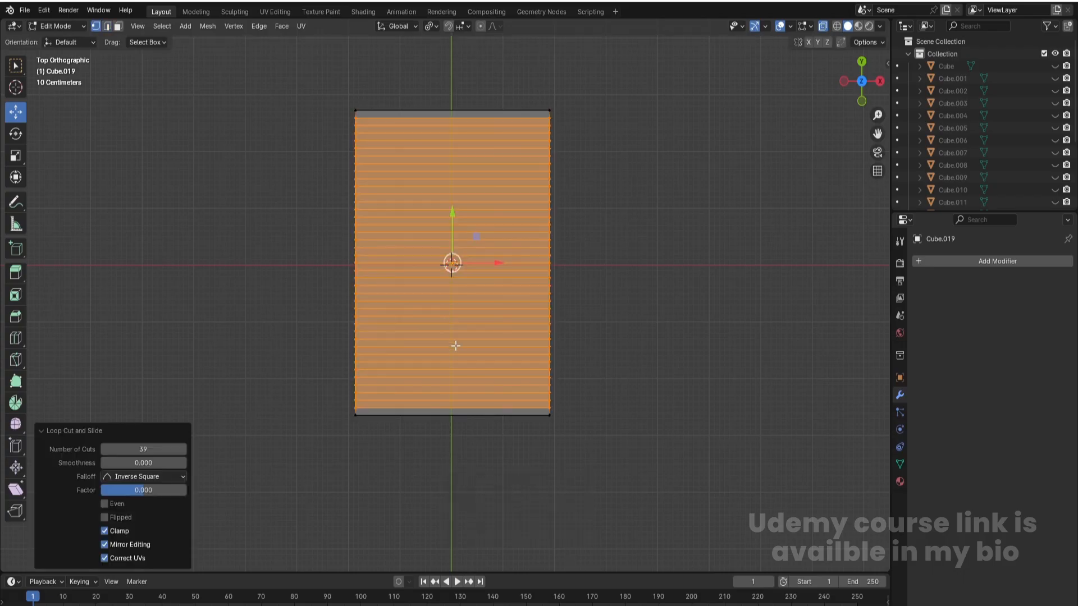
# - Select all the plank faces on top of the slab and inset them individually by about 0.023 m
pyautogui.press('KP_1')
pyautogui.scroll(-3, 474, 373)
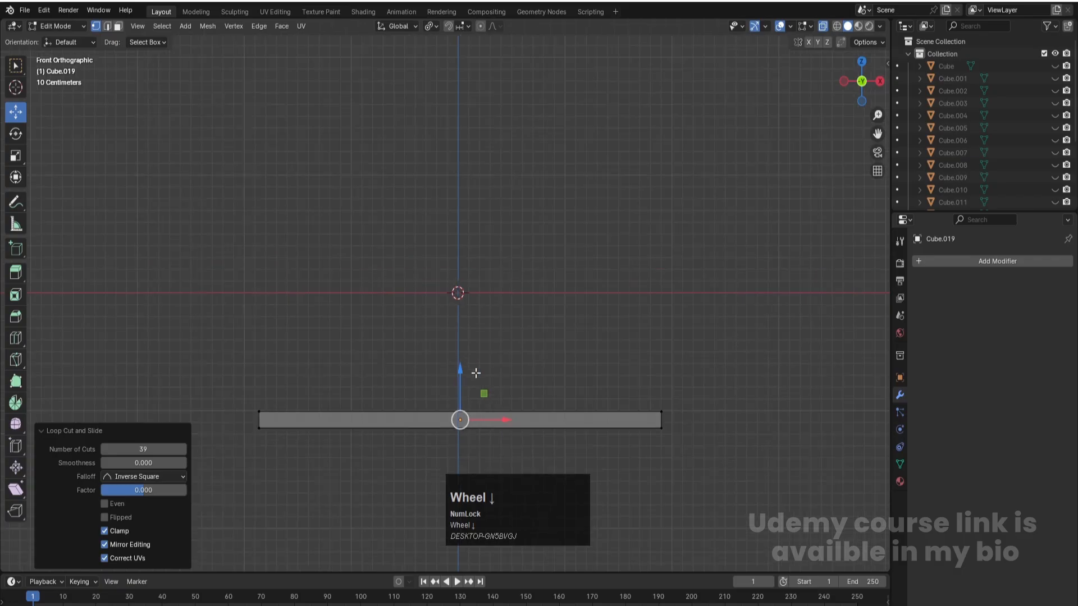
pyautogui.press('3')
pyautogui.moveTo(407, 375); pyautogui.dragTo(493, 421)
pyautogui.press('KP_7')
pyautogui.scroll(-3, 485, 309)
pyautogui.scroll(1, 521, 154)
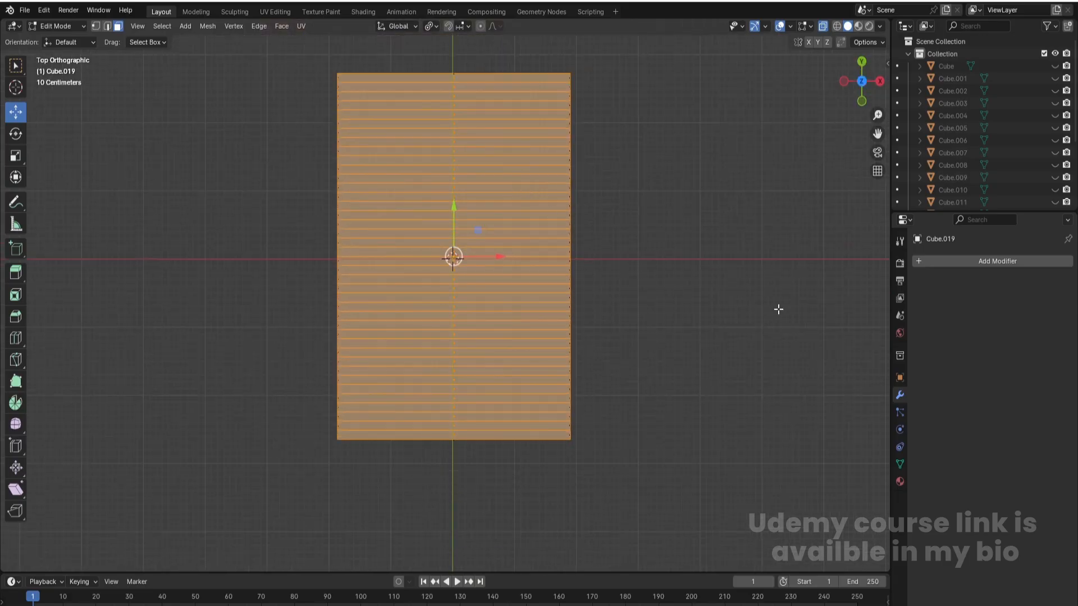
pyautogui.press('i')
pyautogui.press('i')
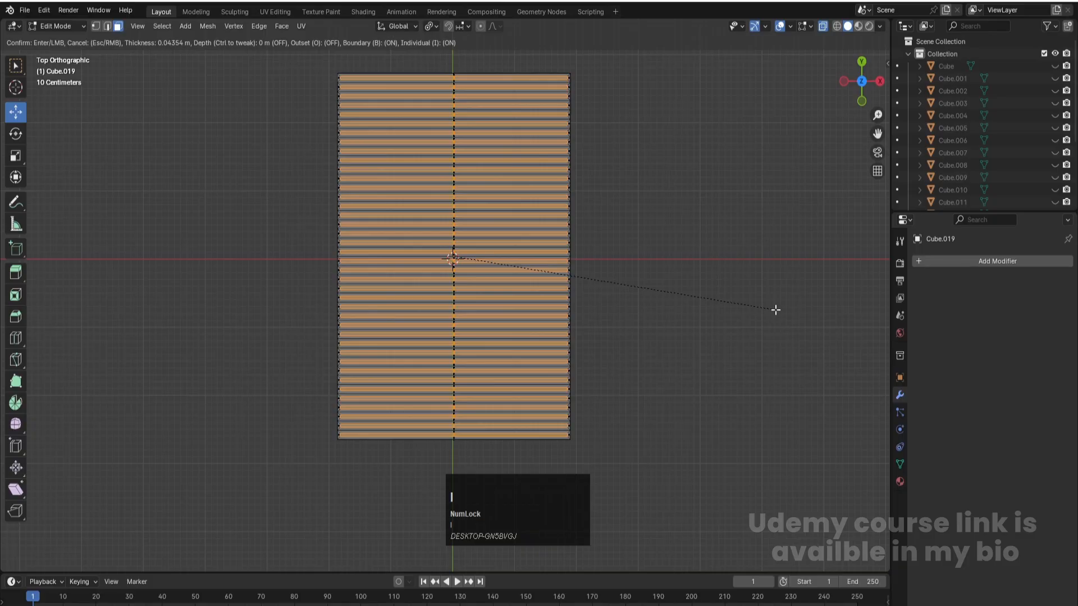
pyautogui.click(776, 311)
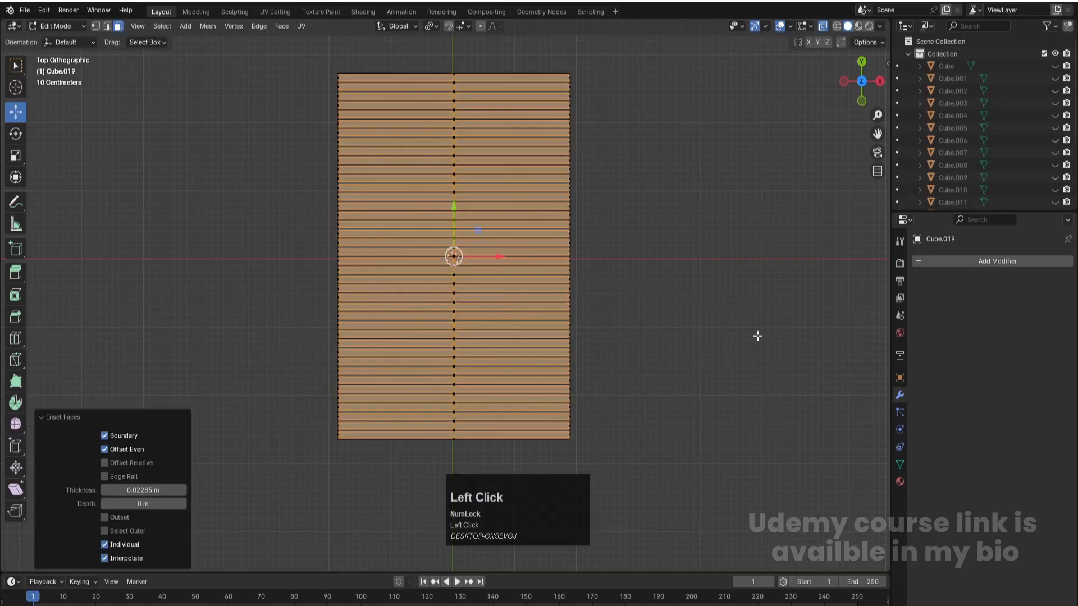
# - Extrude the inset plank faces upward along Z by about 0.04 m, return to Object Mode and save the file
pyautogui.moveTo(678, 383); pyautogui.dragTo(580, 268, button='middle')
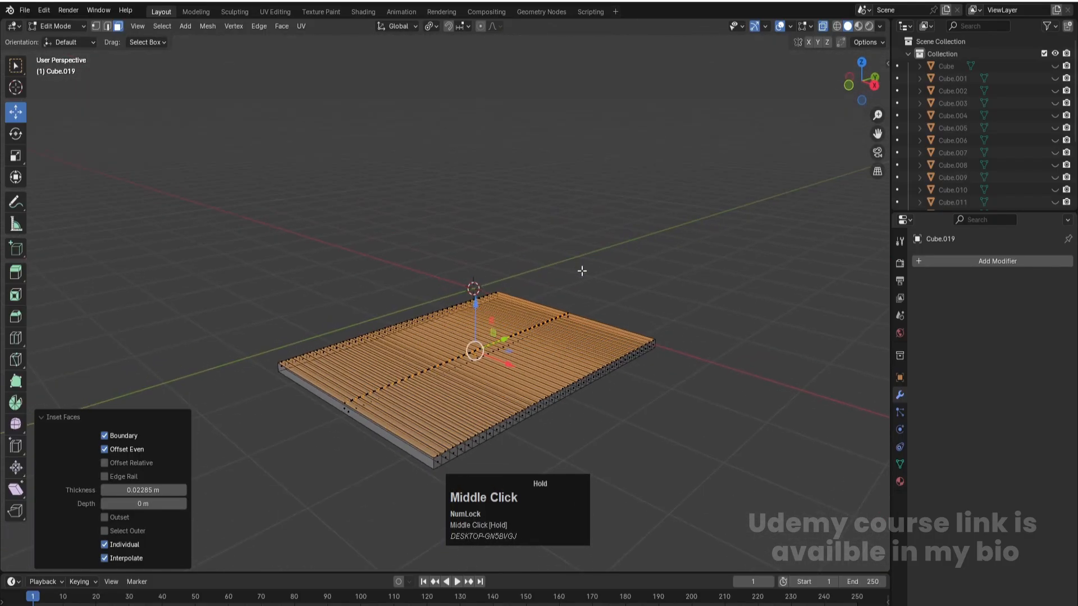
pyautogui.press('e')
pyautogui.press('z')
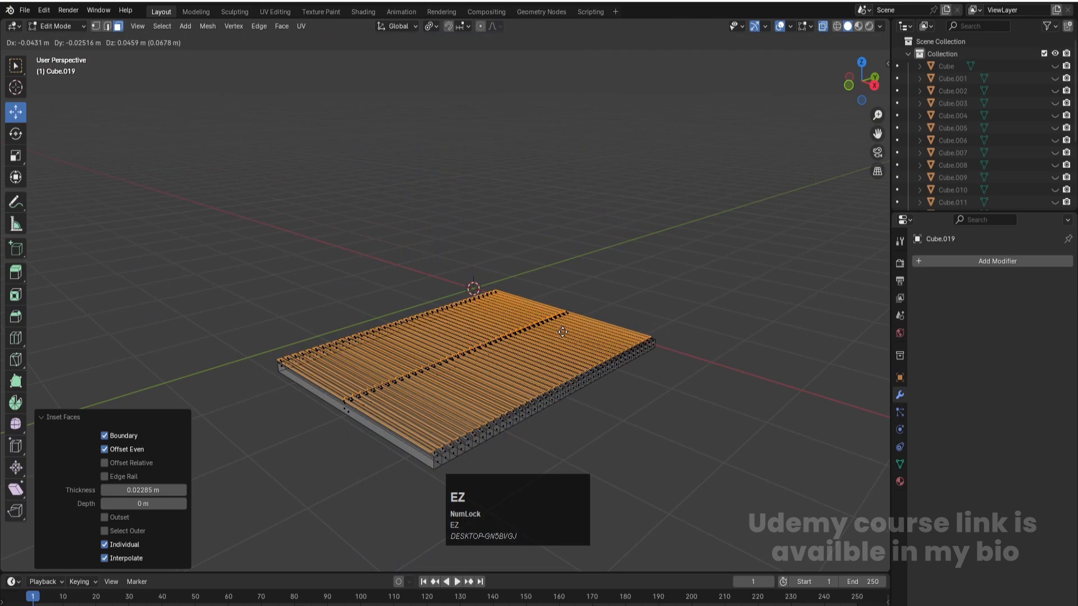
pyautogui.press('z')
pyautogui.click(564, 337)
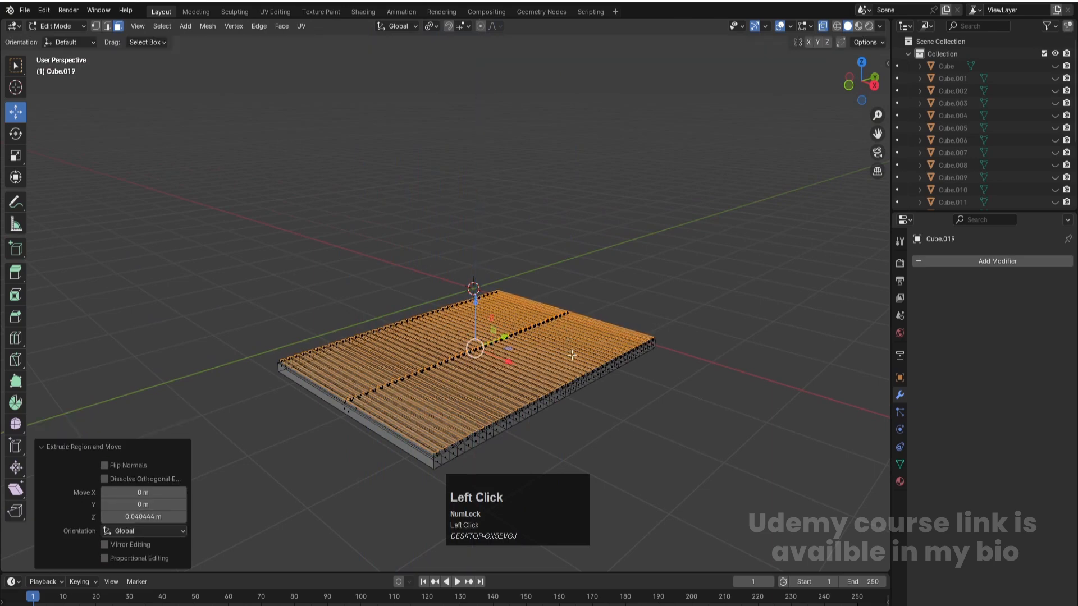
pyautogui.press('Tab')
pyautogui.moveTo(500, 413); pyautogui.dragTo(409, 426, button='middle')
pyautogui.hotkey('ctrl', 's')
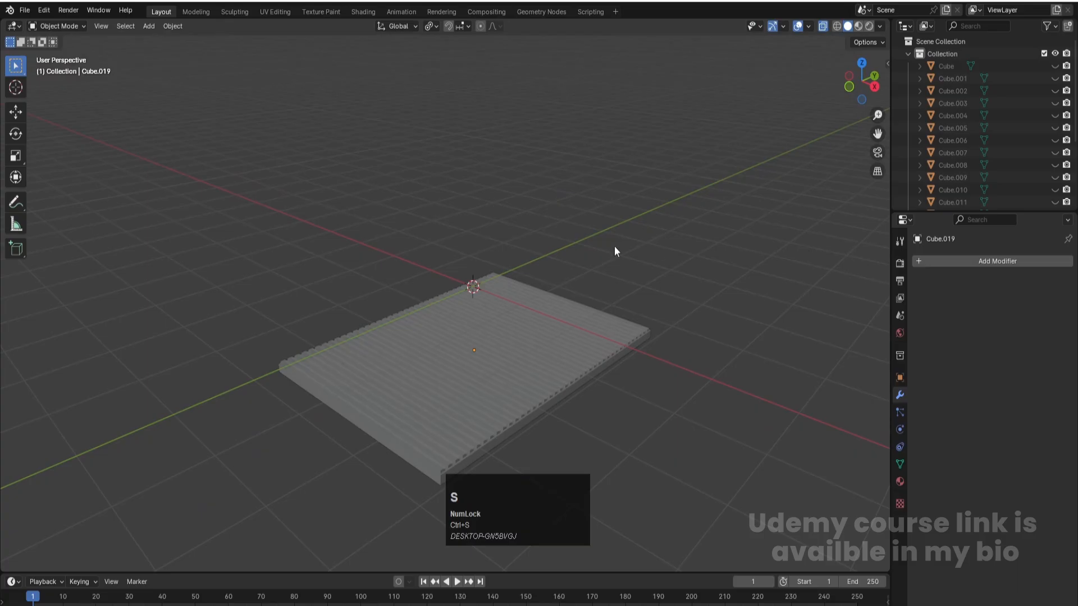
# - Unhide all the house parts, delete the large leftover solid covering the roof and save the file
pyautogui.hotkey('alt', 'h')
pyautogui.click(758, 292)
pyautogui.scroll(-1, 589, 321)
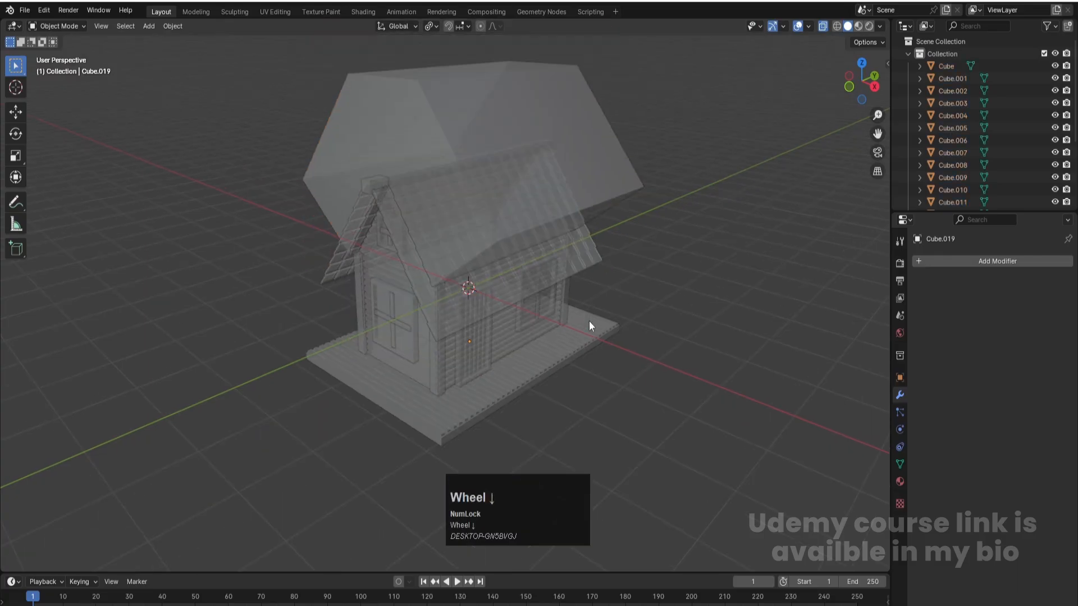
pyautogui.click(643, 247)
pyautogui.click(611, 124)
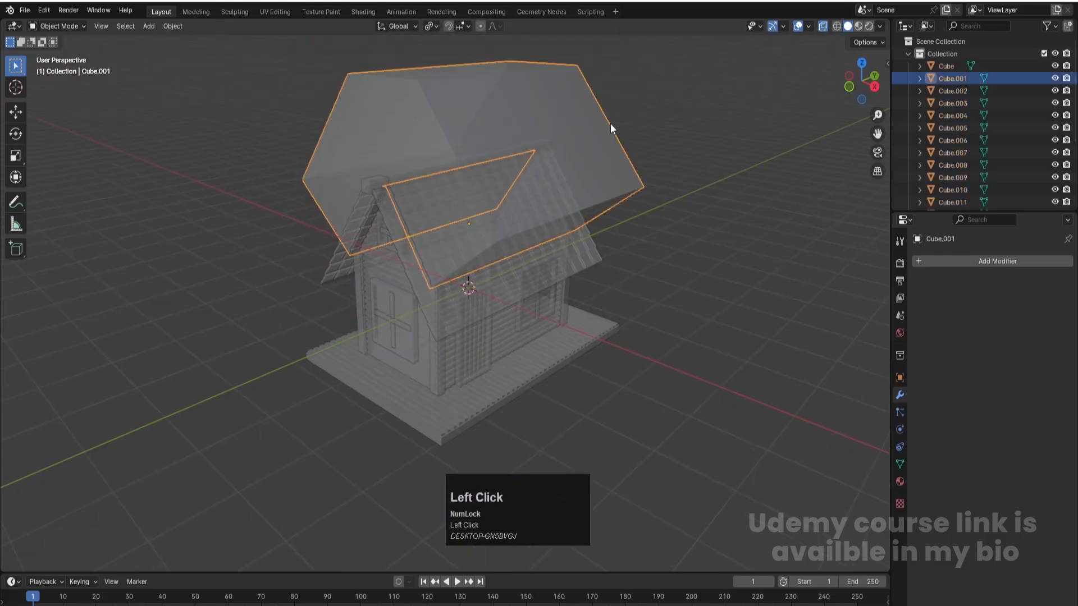
pyautogui.press('Delete')
pyautogui.hotkey('ctrl', 's')
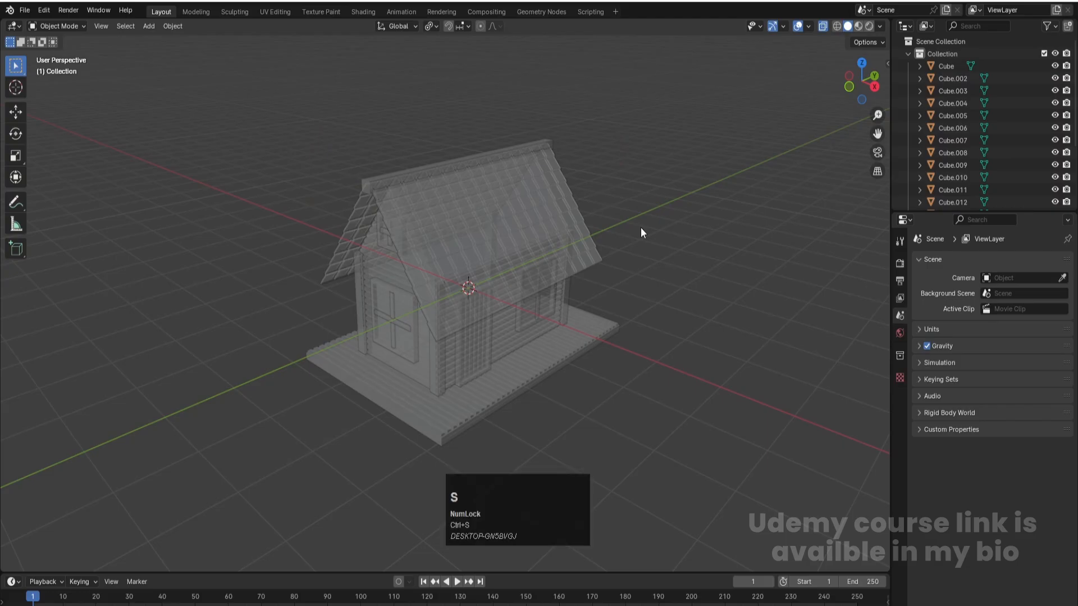
pyautogui.click(652, 196)
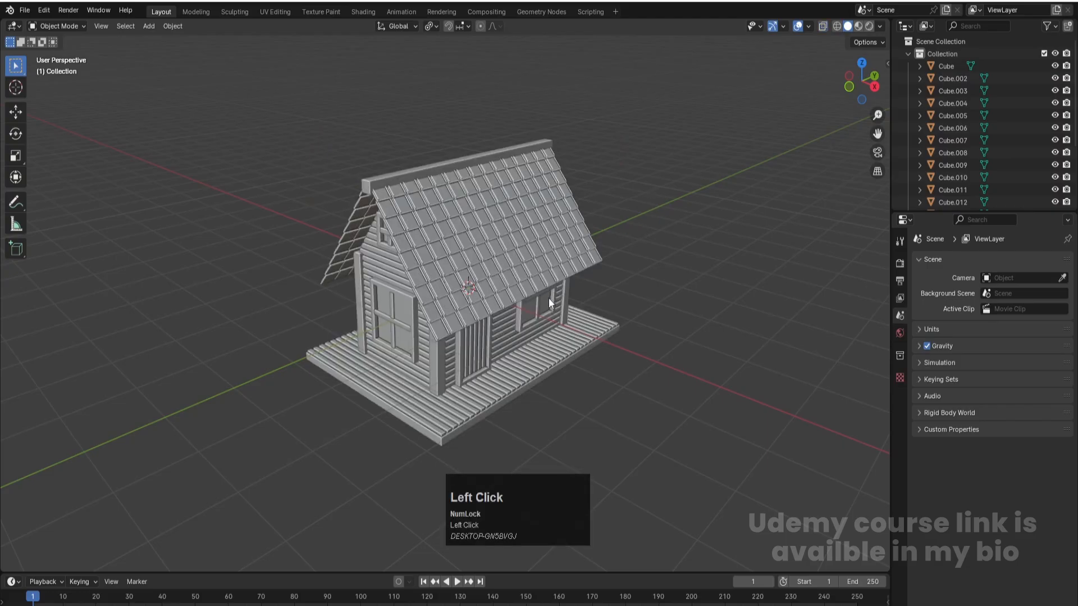
pyautogui.scroll(-2, 548, 298)
pyautogui.moveTo(440, 271); pyautogui.dragTo(433, 238, button='middle')
pyautogui.hotkey('ctrl', 's')
pyautogui.scroll(2, 567, 382)
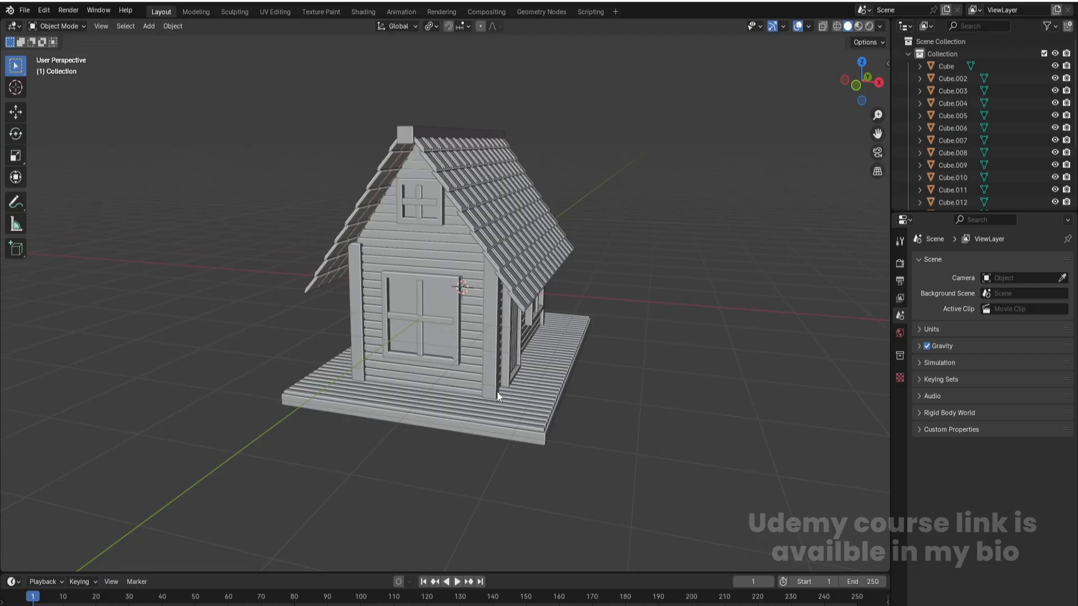
# - Add a cube, move it to the slab's front corner on the negative X side, and scale it to about 0.082
pyautogui.hotkey('shift', 'a')
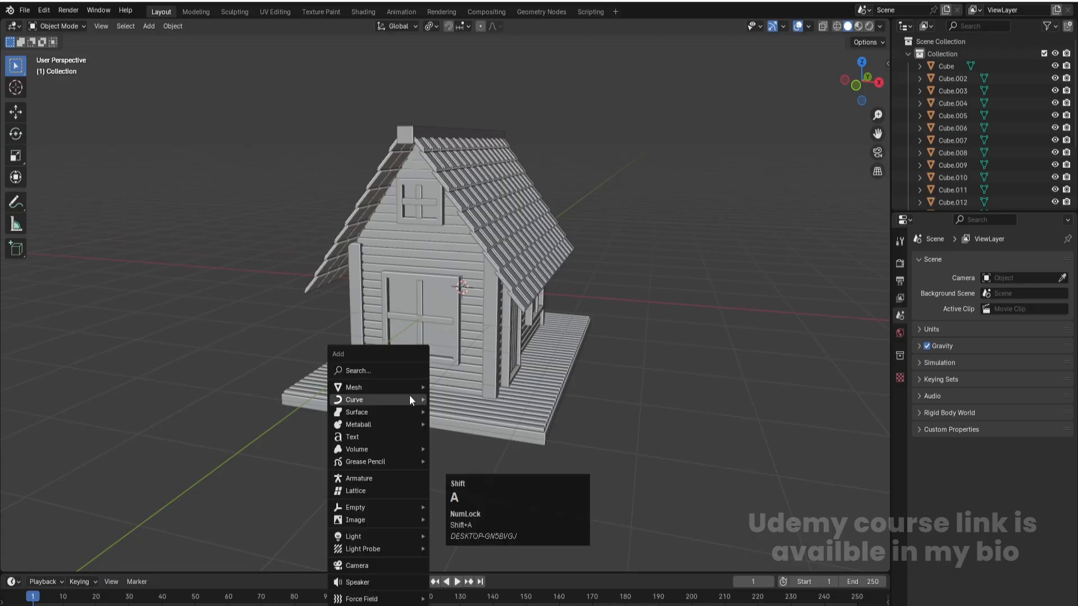
pyautogui.moveTo(383, 387)
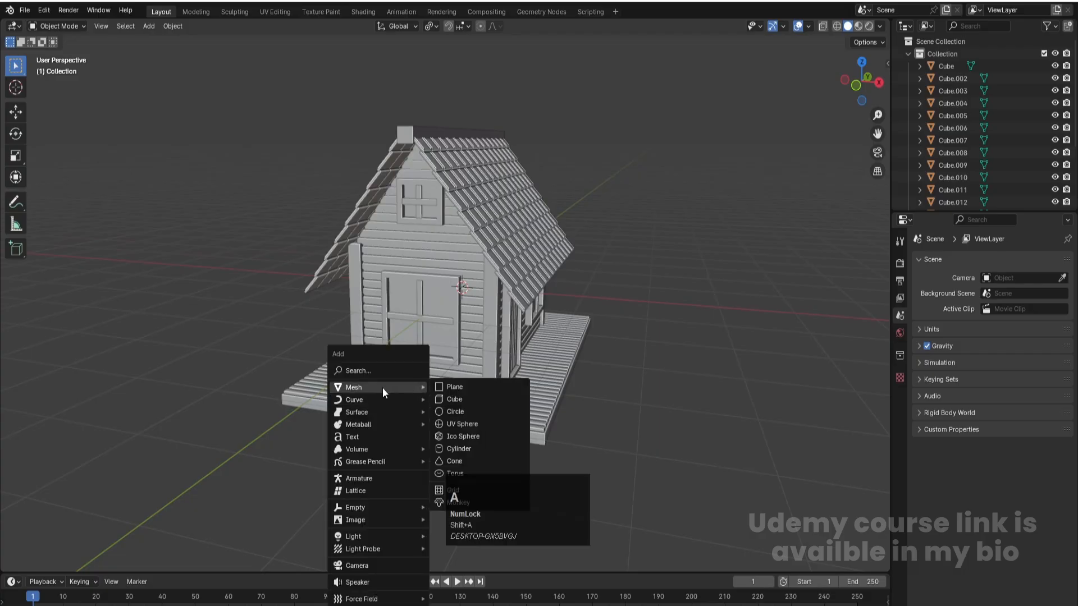
pyautogui.click(457, 398)
pyautogui.press('KP_7')
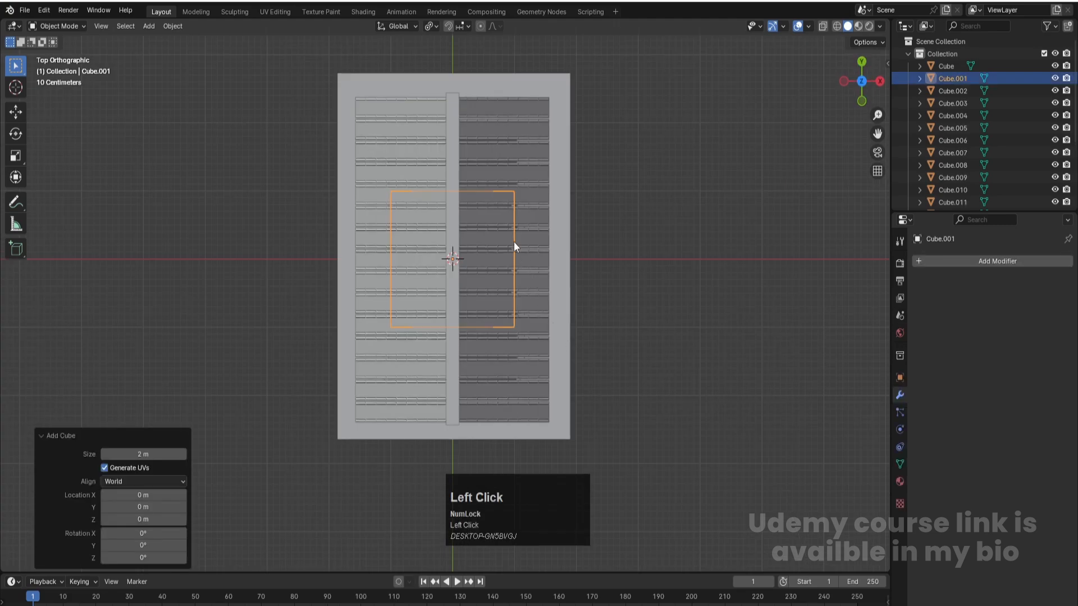
pyautogui.press('g')
pyautogui.click(410, 415)
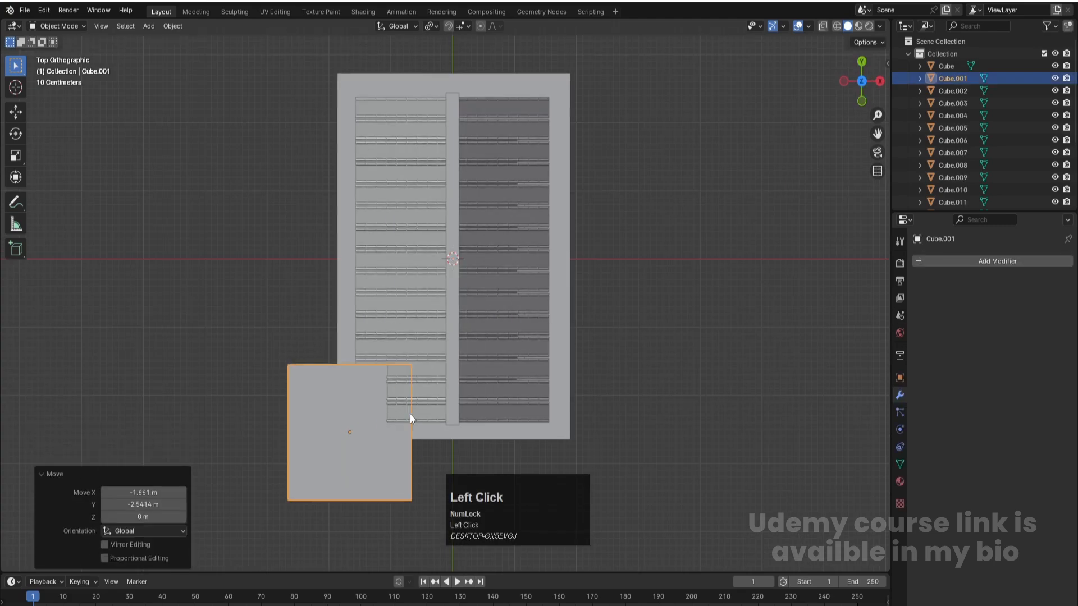
pyautogui.hotkey('alt', 'z')
pyautogui.press('s')
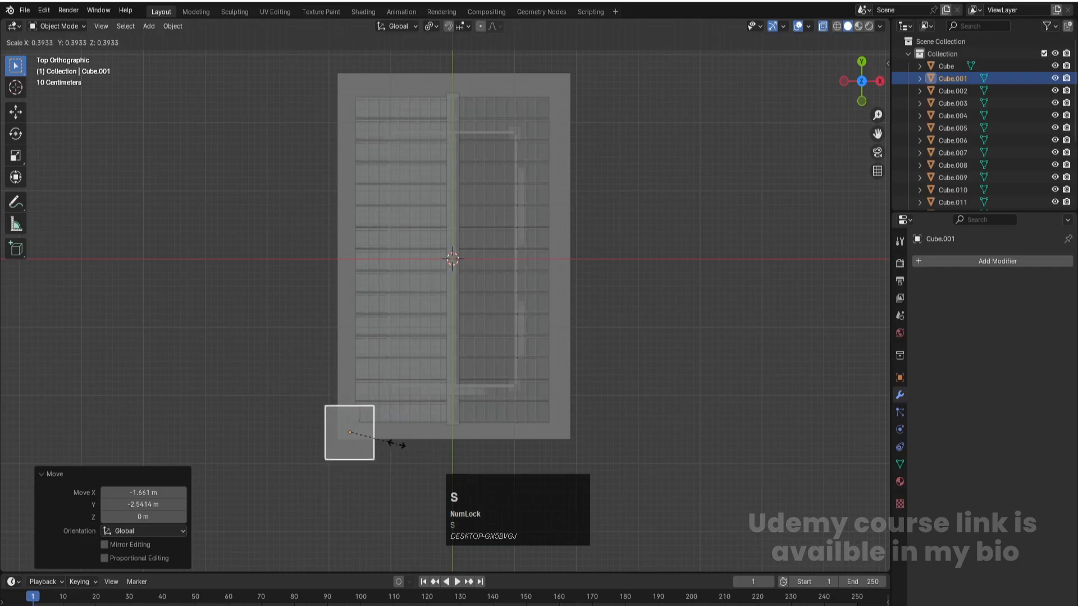
pyautogui.click(360, 435)
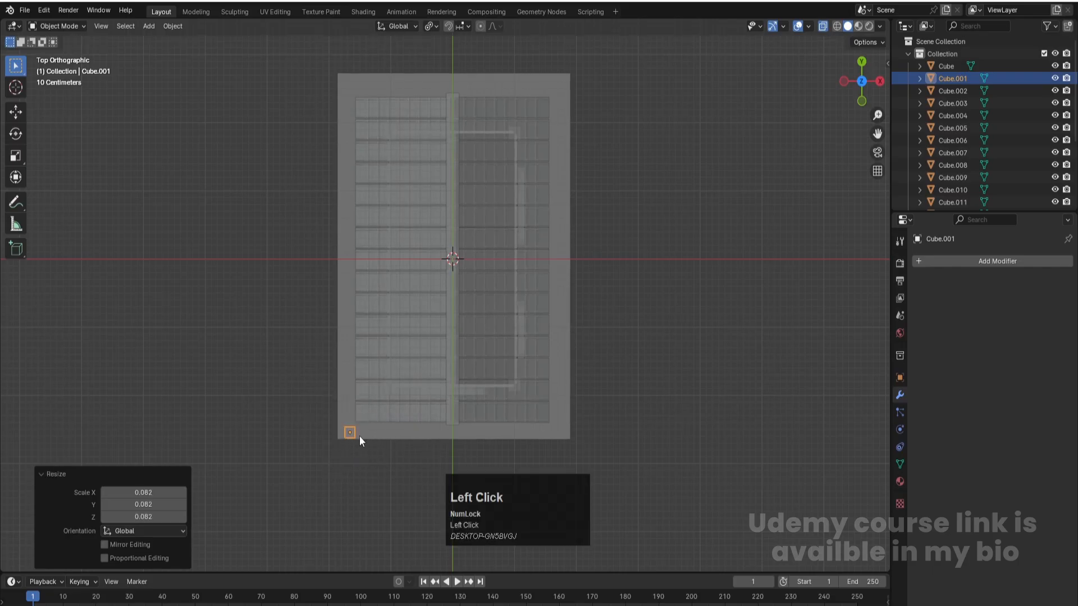
# - Shrink the small cube further and move it closer to the slab's corner in top view
pyautogui.scroll(-8, 361, 437)
pyautogui.scroll(-4, 492, 469)
pyautogui.press('g')
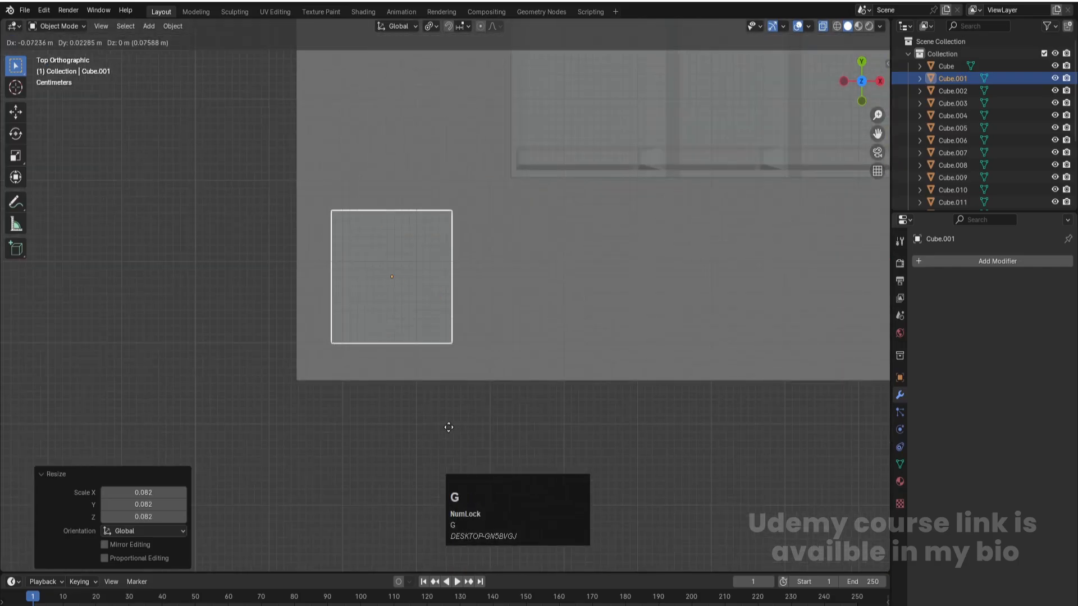
pyautogui.click(454, 437)
pyautogui.press('s')
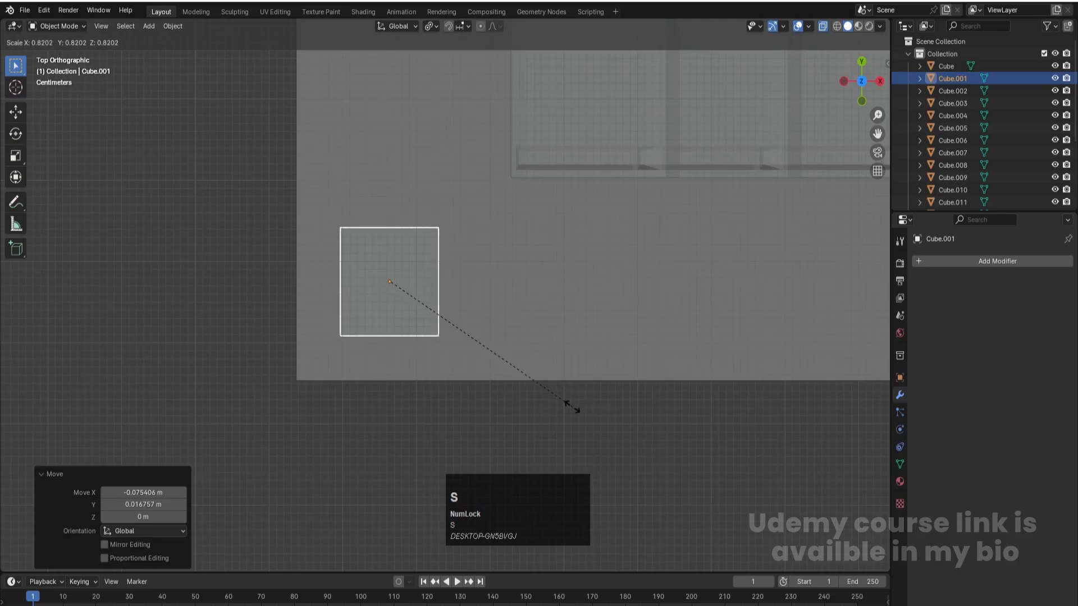
pyautogui.click(506, 382)
pyautogui.press('h')
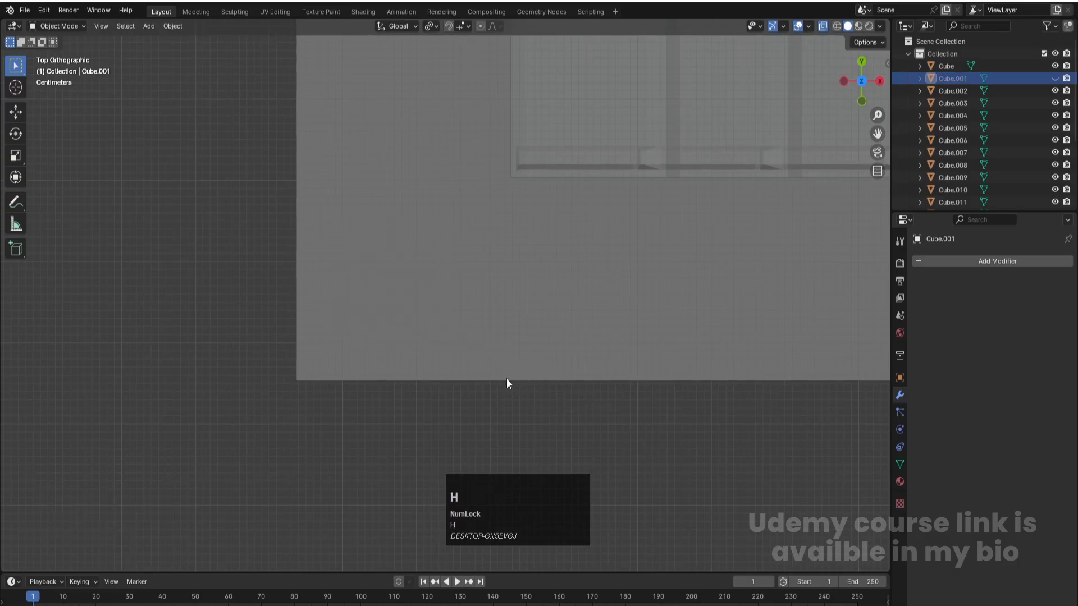
pyautogui.hotkey('alt', 'h')
pyautogui.press('g')
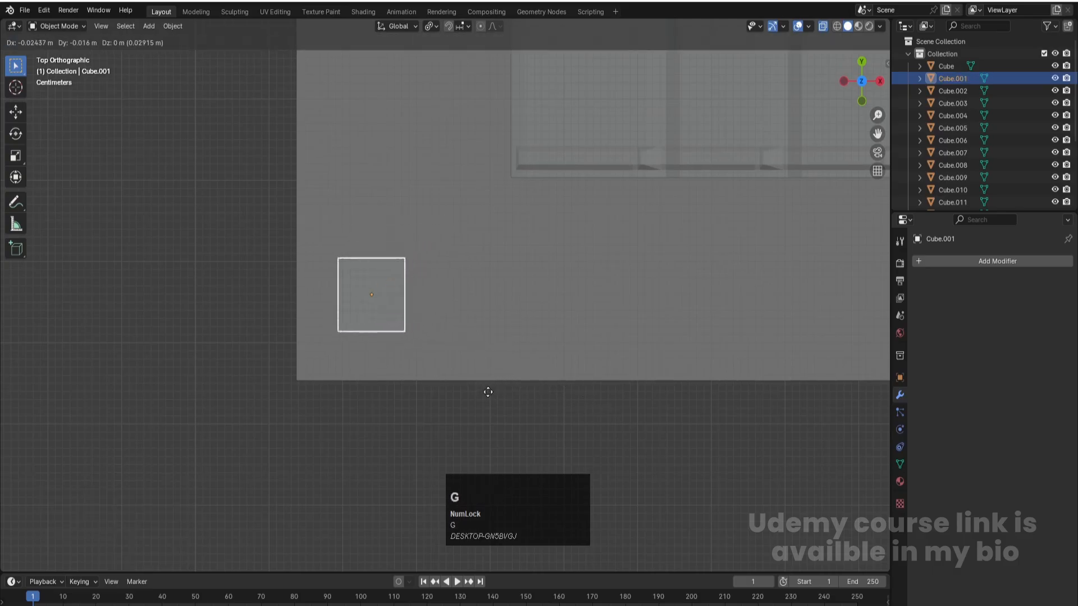
pyautogui.click(479, 405)
# - Scale the small cube along Y to about 0.248 and move it nearer the slab's front edge
pyautogui.press('s')
pyautogui.press('y')
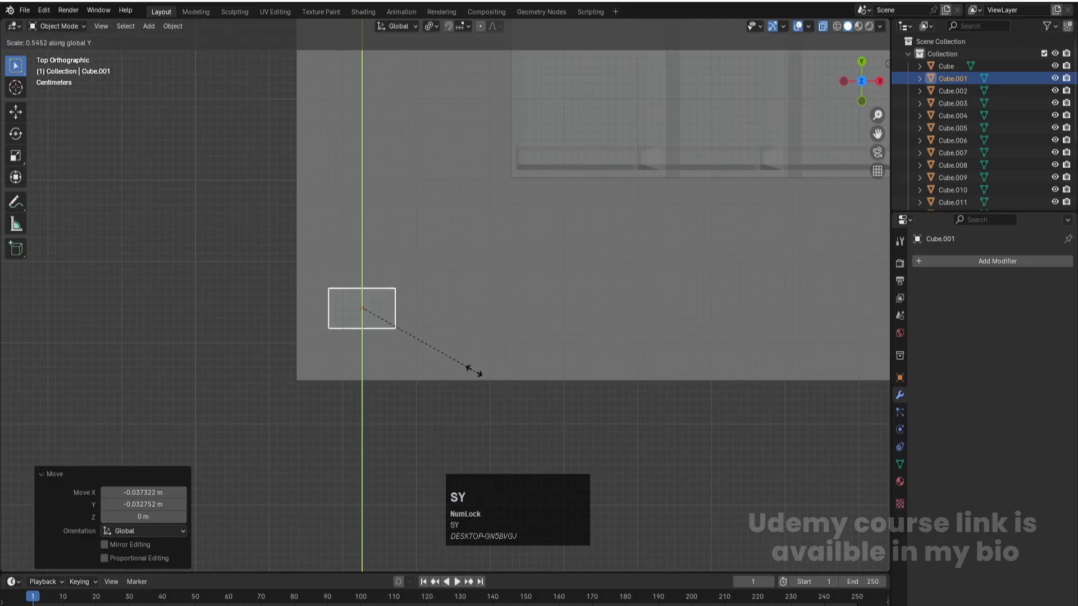
pyautogui.click(416, 333)
pyautogui.press('g')
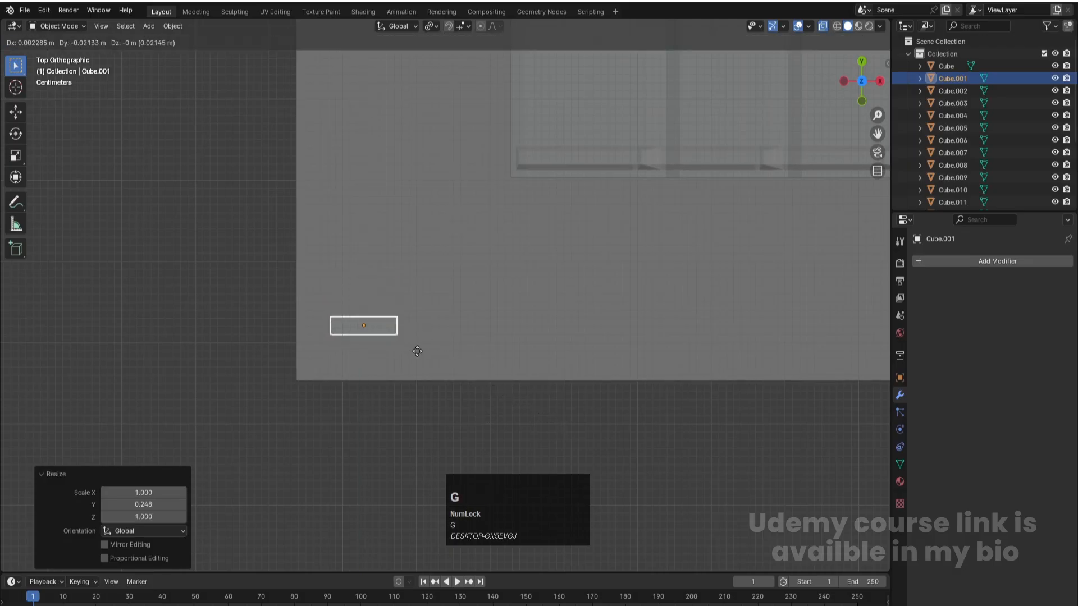
pyautogui.click(416, 360)
# - Scale the small block along X to about 0.684 in front view
pyautogui.press('KP_1')
pyautogui.scroll(-8, 416, 363)
pyautogui.press('s')
pyautogui.press('x')
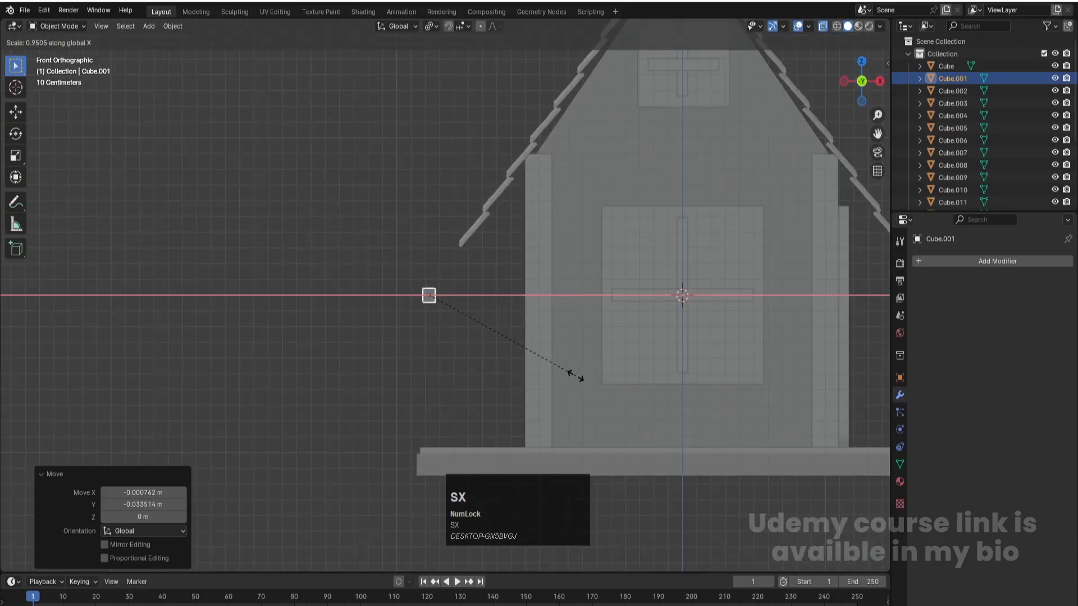
pyautogui.click(530, 364)
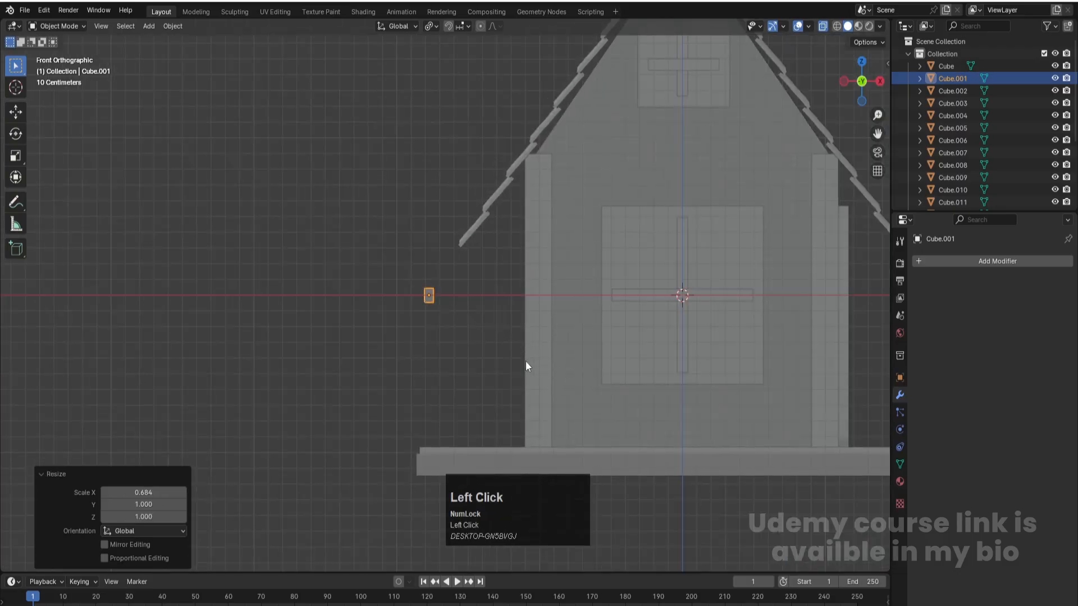
# - Stretch the block along Z into a fence picket and lower it about 0.719 m to stand on the slab
pyautogui.click(429, 302)
pyautogui.press('s')
pyautogui.press('z')
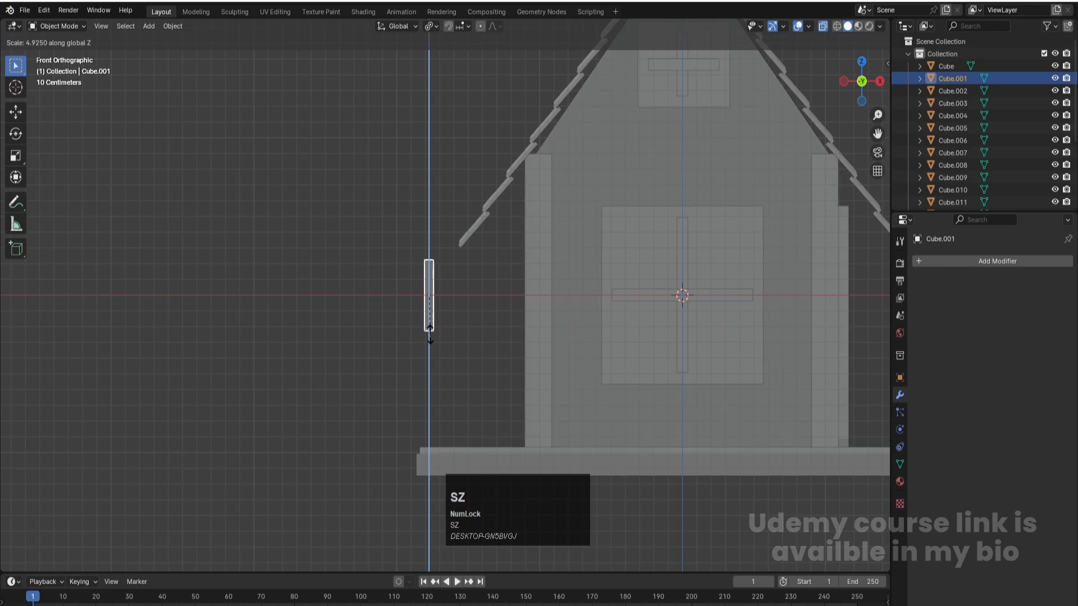
pyautogui.click(429, 335)
pyautogui.press('g')
pyautogui.press('z')
pyautogui.click(450, 434)
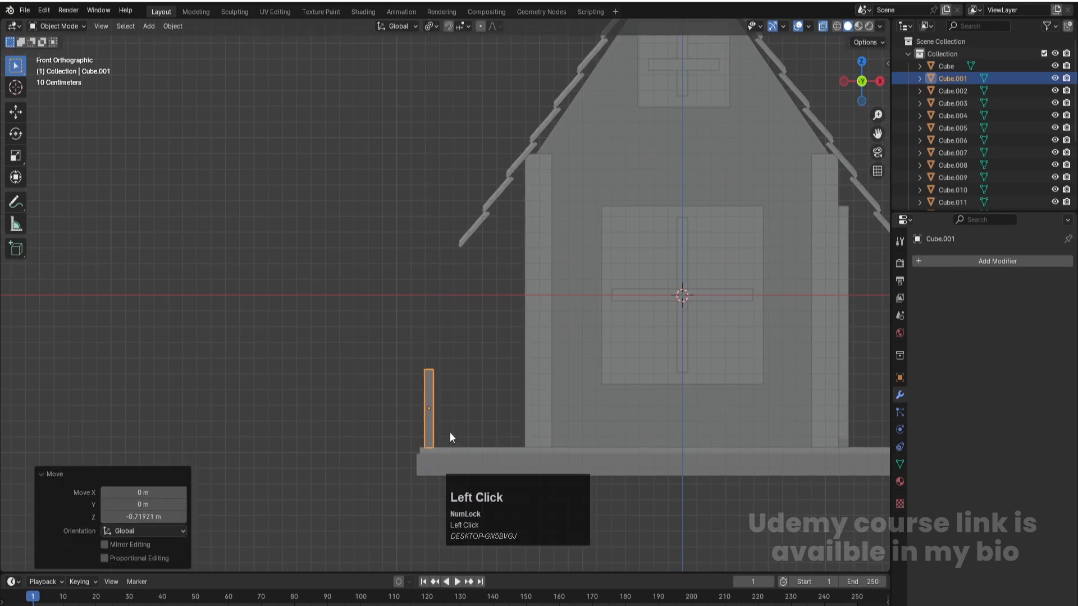
# - Add an Array modifier to the fence picket with a relative offset Factor X of 2
pyautogui.scroll(-3, 453, 393)
pyautogui.moveTo(455, 365); pyautogui.dragTo(429, 382, button='middle')
pyautogui.click(400, 365)
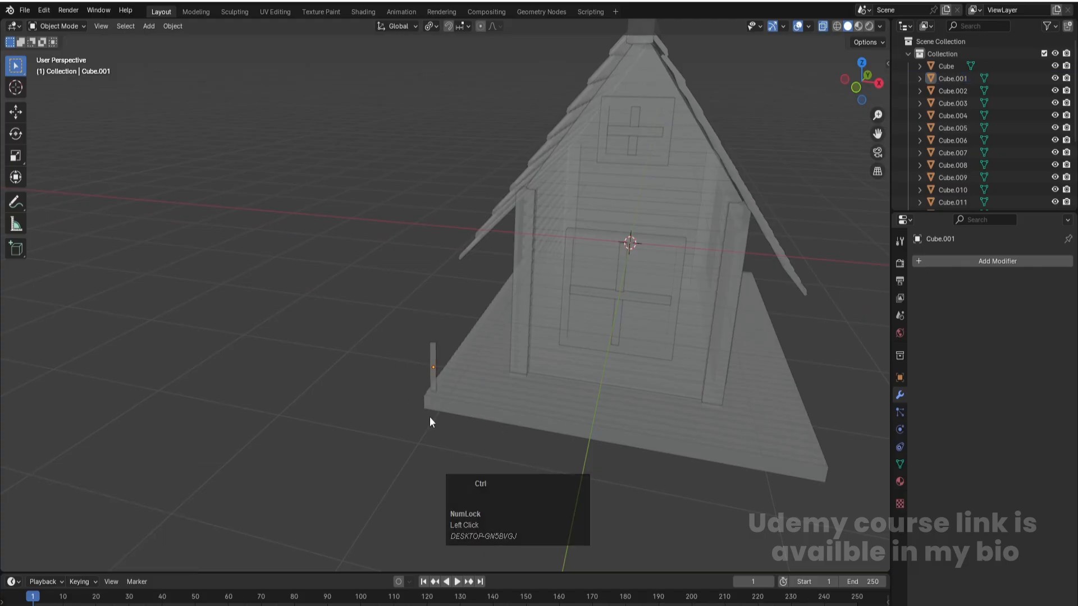
pyautogui.moveTo(567, 323)
pyautogui.keyDown('shift'); pyautogui.mouseDown(button='middle')
pyautogui.moveTo(582, 313)
pyautogui.moveTo(547, 314)
pyautogui.mouseUp(button='middle'); pyautogui.keyUp('shift')
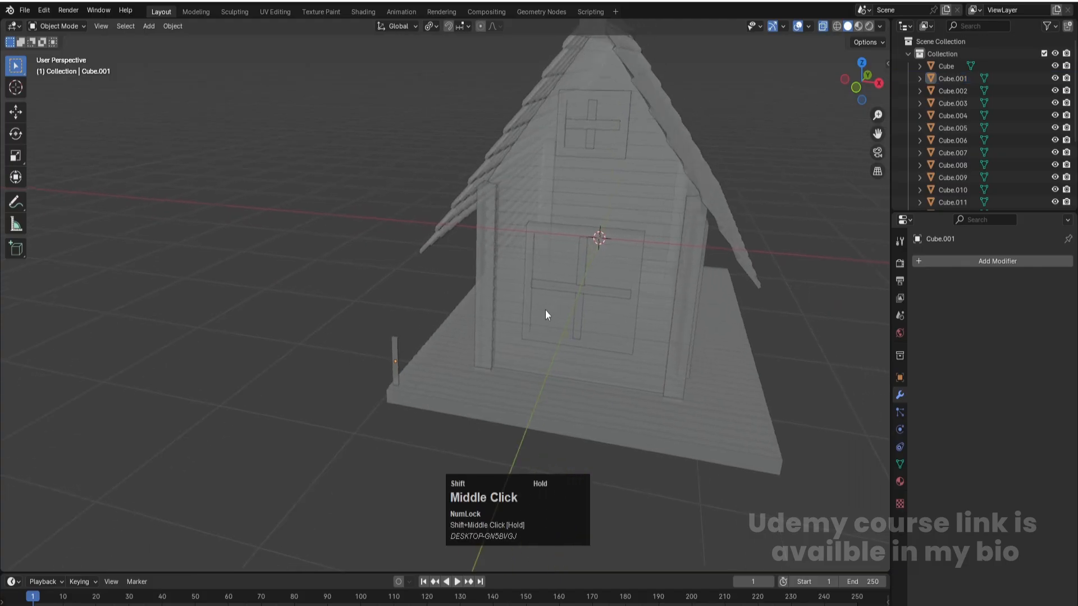
pyautogui.click(394, 344)
pyautogui.click(1018, 260)
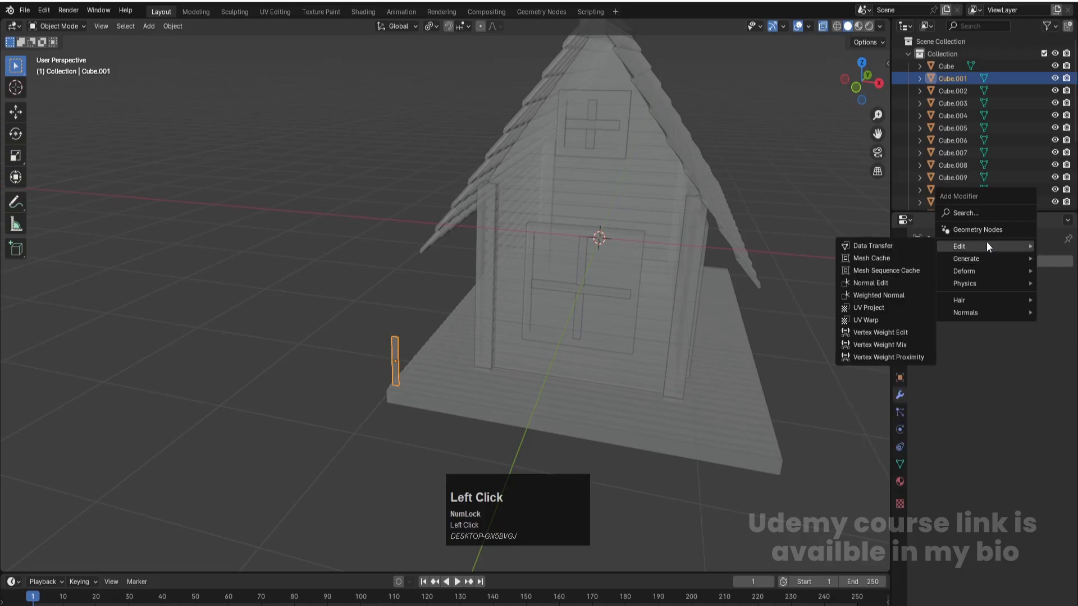
pyautogui.moveTo(984, 258)
pyautogui.click(893, 259)
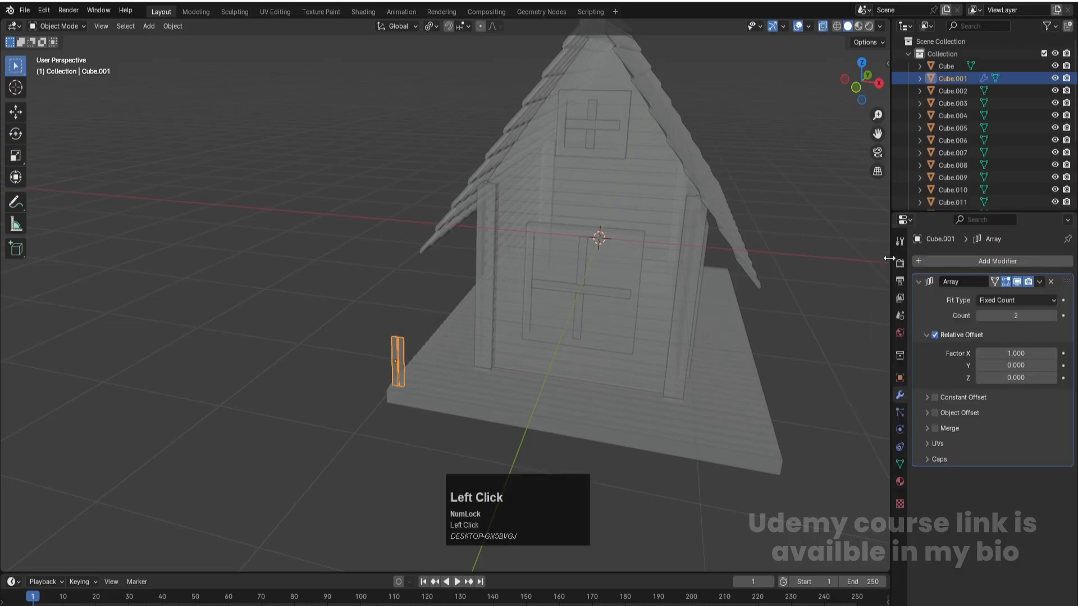
pyautogui.moveTo(1016, 353); pyautogui.dragTo(1069, 353)
pyautogui.click(1013, 354)
pyautogui.write('2')
pyautogui.press('Return')
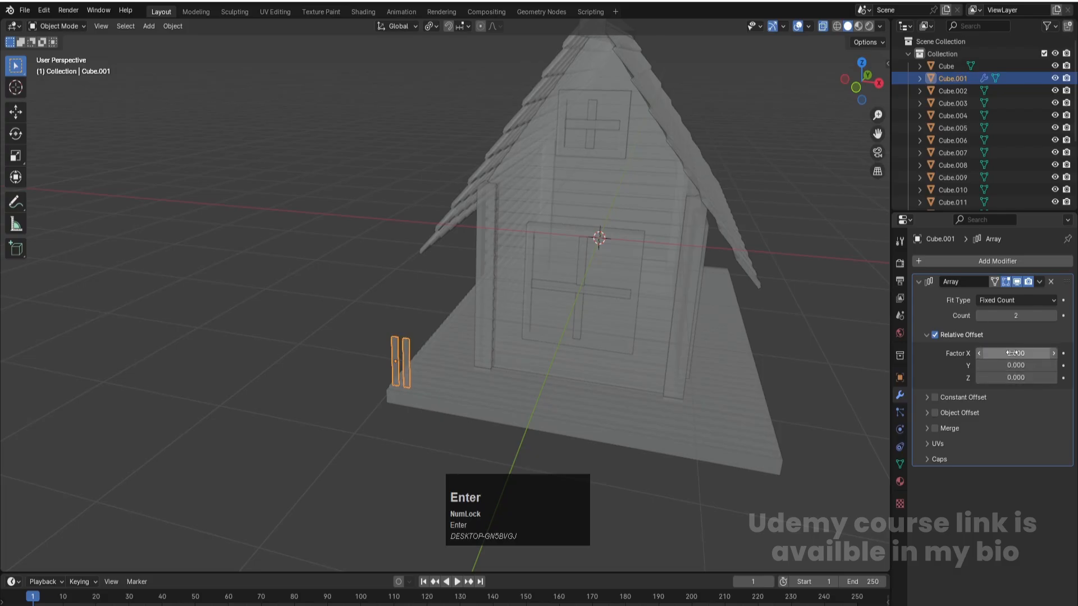
# - Raise the picket array's count to 30 to span the slab's front edge
pyautogui.doubleClick(1054, 316)
pyautogui.doubleClick(1053, 316)
pyautogui.tripleClick(1054, 316)
pyautogui.tripleClick(1054, 316)
pyautogui.moveTo(1053, 315)
pyautogui.mouseDown()
pyautogui.moveTo(1036, 325)
pyautogui.moveTo(1056, 316)
pyautogui.mouseUp()
pyautogui.click(1056, 316)
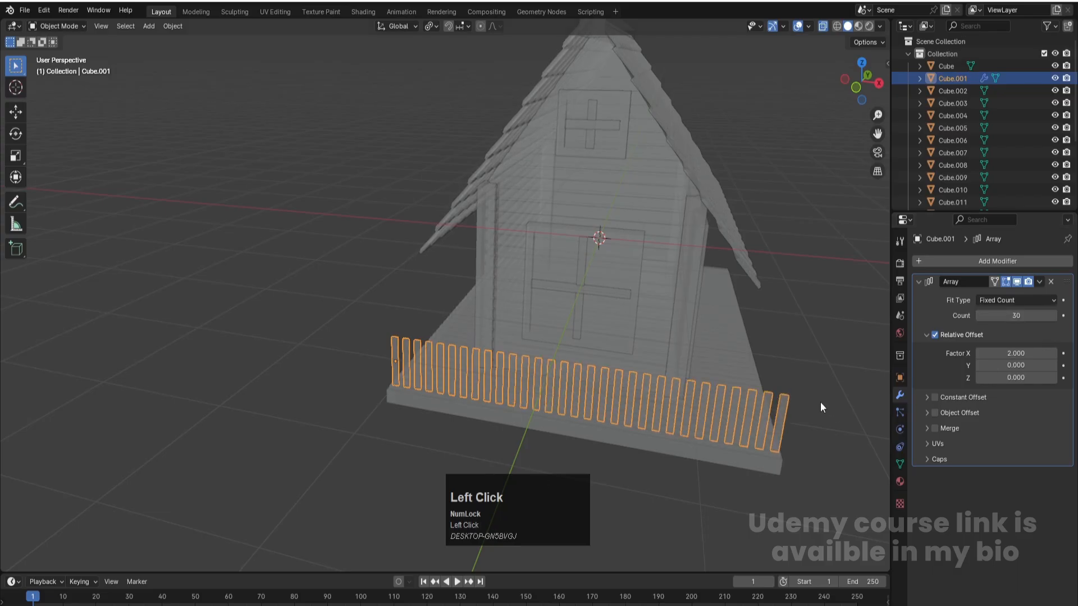
# - Shift the picket row about -0.02 m along X in top view to fit it to the slab's front edge
pyautogui.press('KP_7')
pyautogui.scroll(-1, 740, 406)
pyautogui.press('g')
pyautogui.press('x')
pyautogui.click(489, 335)
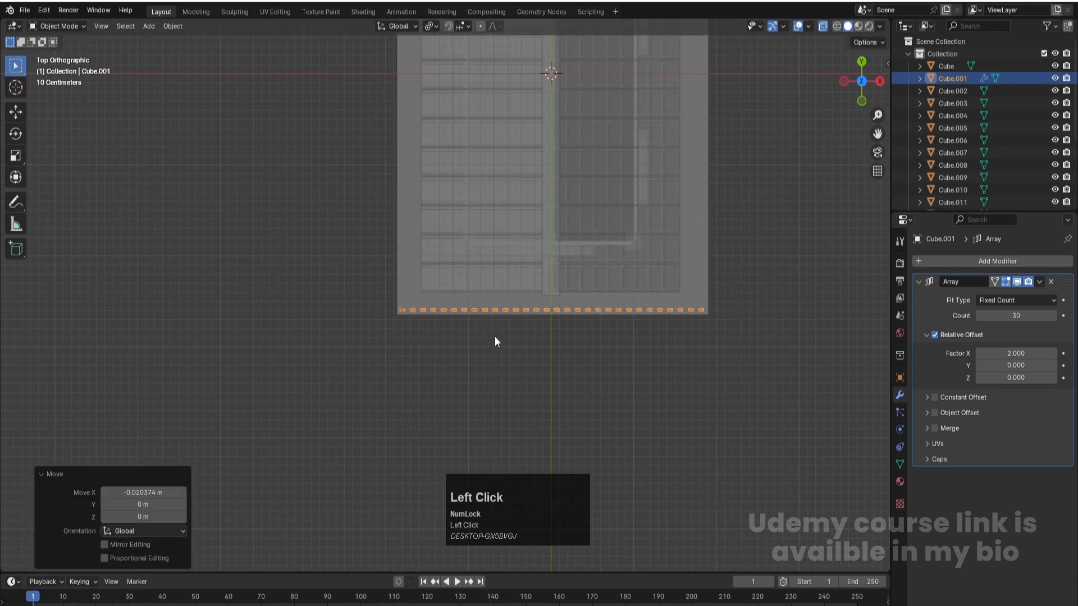
# - Duplicate the front picket row and rotate the copy by -90° so it runs along the slab's adjacent long side
pyautogui.scroll(-1, 635, 354)
pyautogui.keyDown('shift'); pyautogui.moveTo(664, 337); pyautogui.dragTo(572, 415, button='middle'); pyautogui.keyUp('shift')
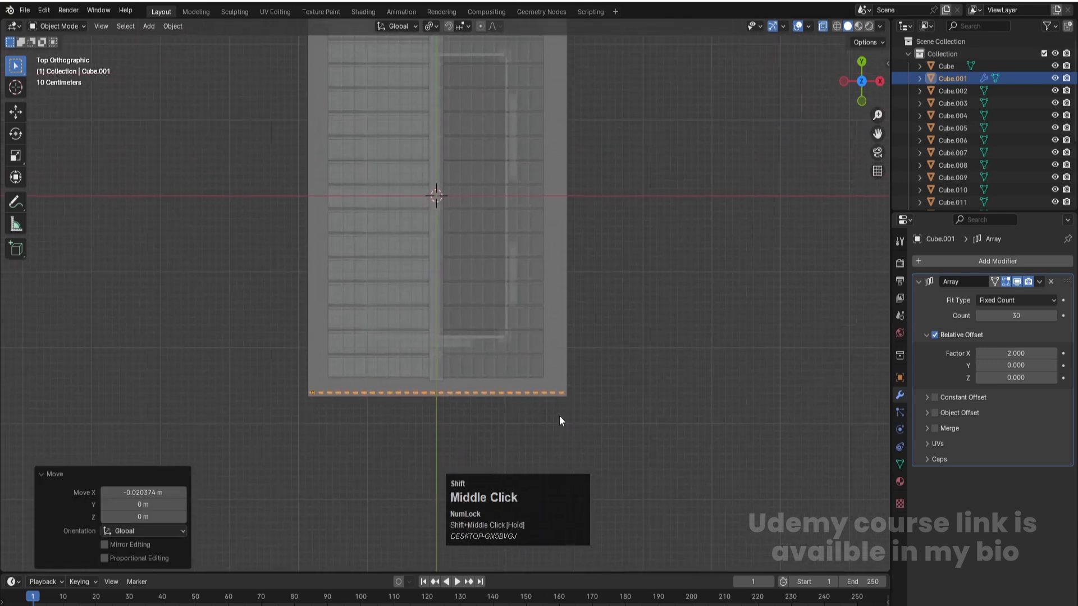
pyautogui.click(311, 434)
pyautogui.click(312, 392)
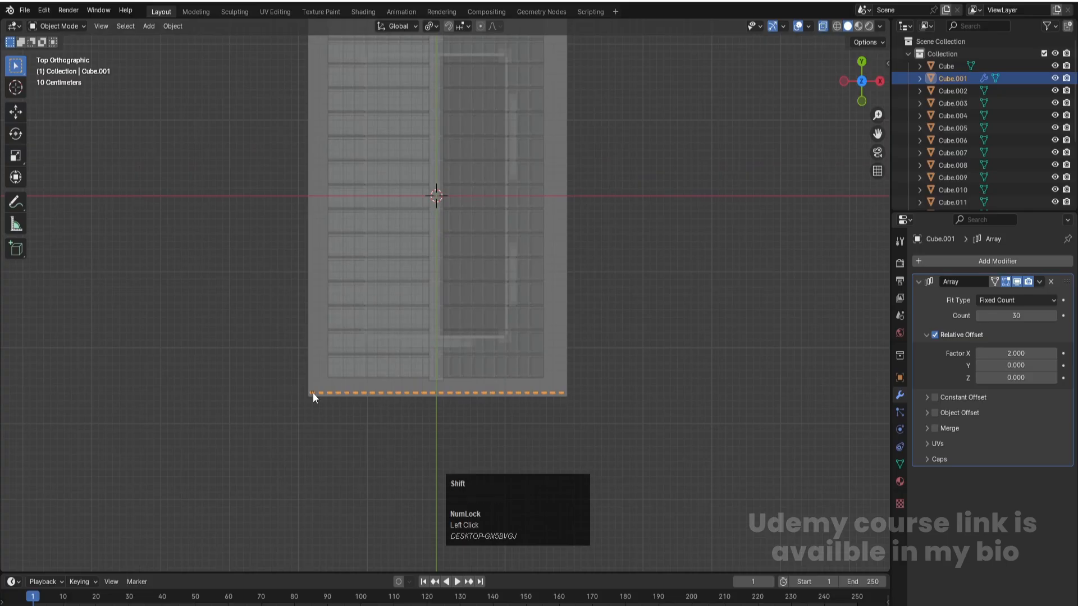
pyautogui.hotkey('shift', 'd')
pyautogui.press('r')
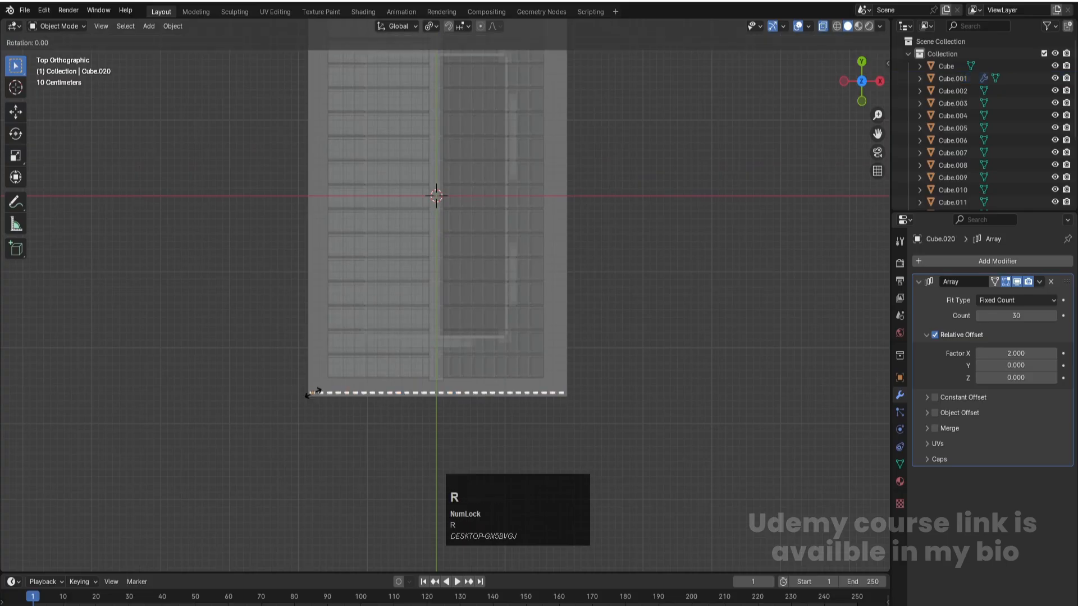
pyautogui.write('-90')
pyautogui.press('Return')
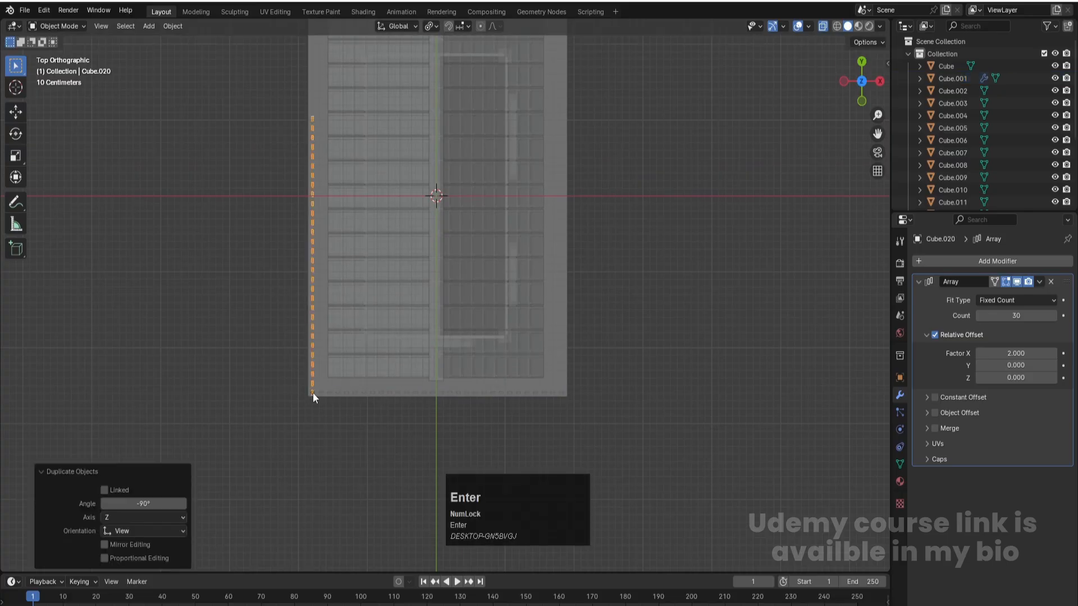
# - Move the long-side picket row about 0.11 m along Y and raise its array count to 42 to span that side
pyautogui.press('g')
pyautogui.press('y')
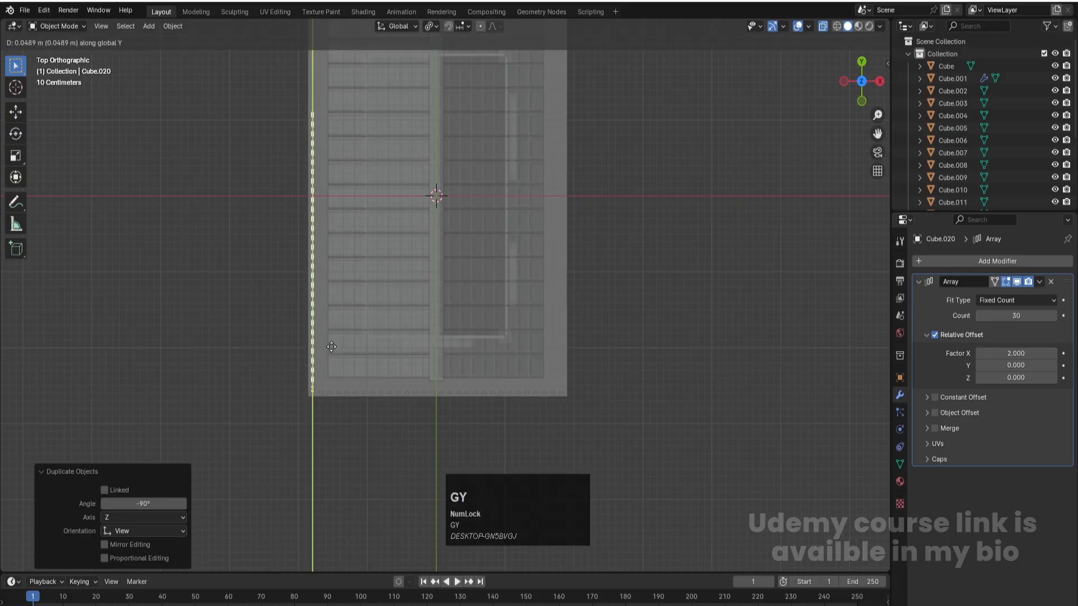
pyautogui.click(329, 342)
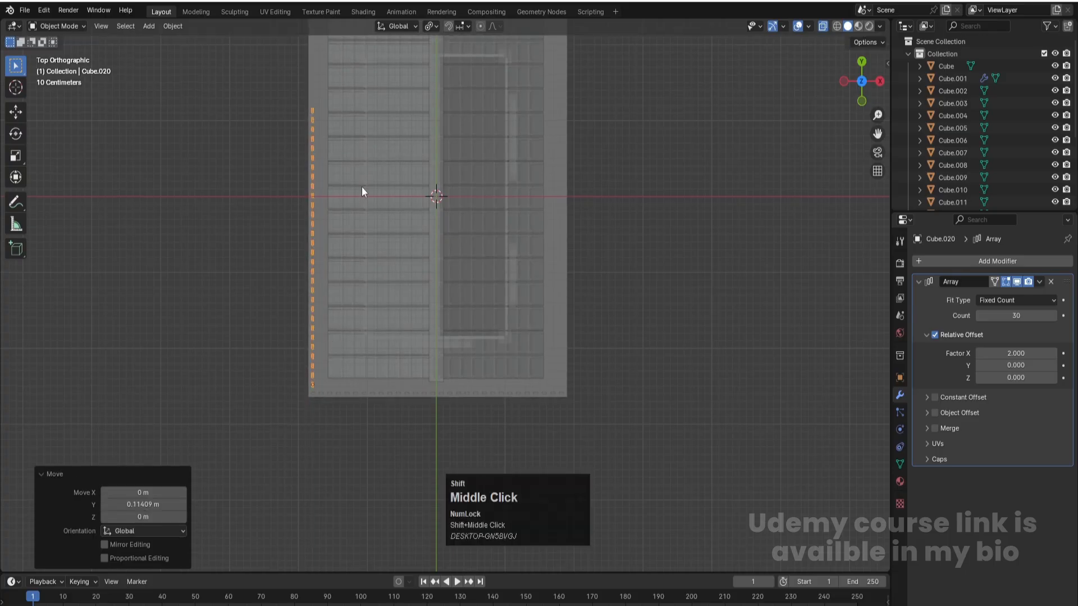
pyautogui.keyDown('shift'); pyautogui.moveTo(362, 184); pyautogui.dragTo(358, 306, button='middle'); pyautogui.keyUp('shift')
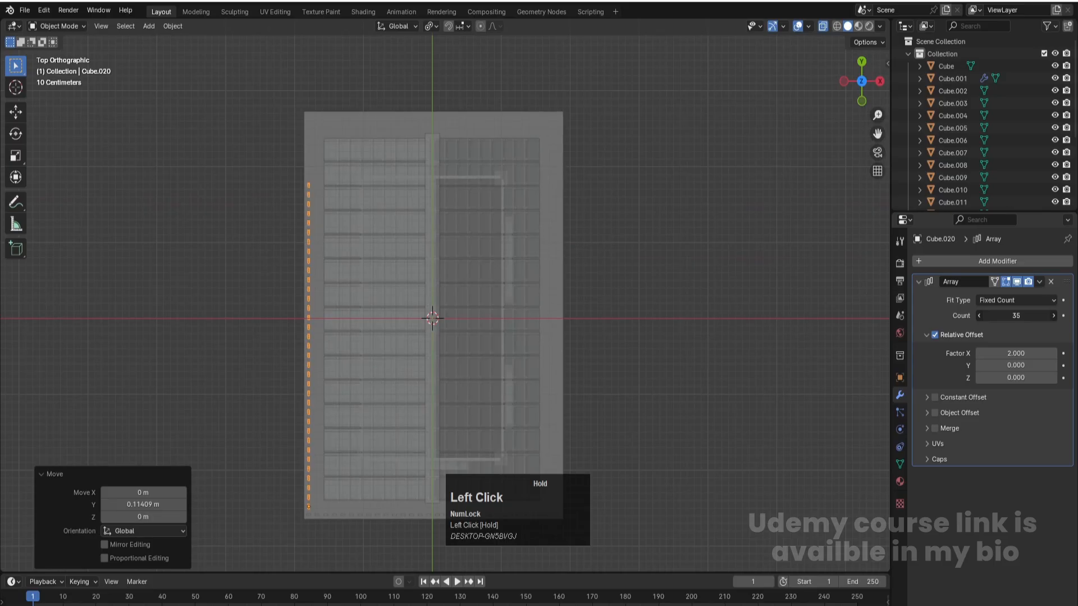
pyautogui.click(1053, 316)
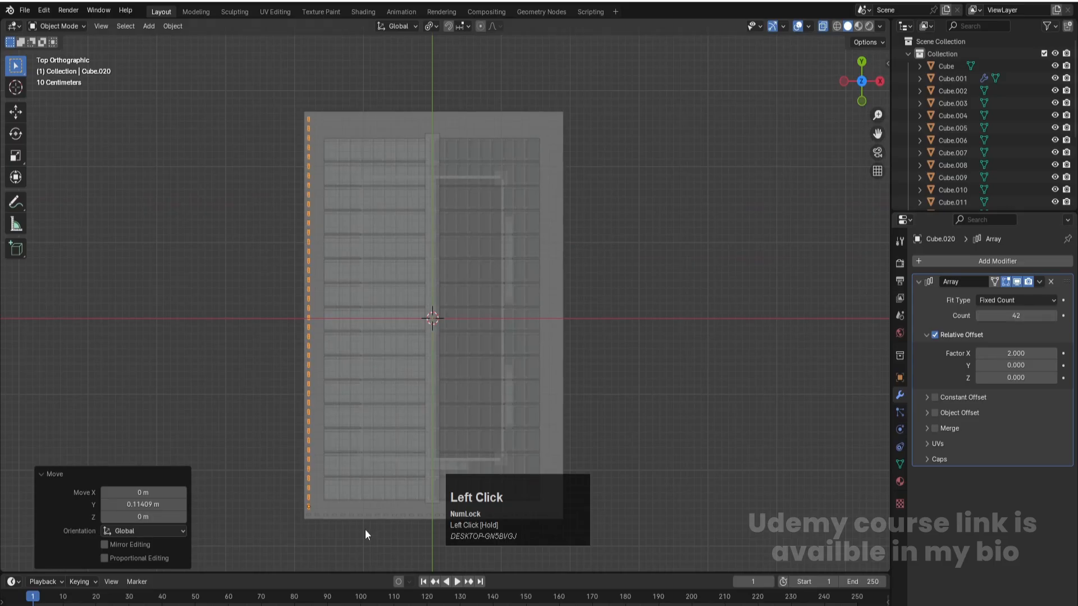
# - Duplicate the front picket row about 5.25 m along Y onto the slab's back edge
pyautogui.click(319, 516)
pyautogui.hotkey('shift', 'd')
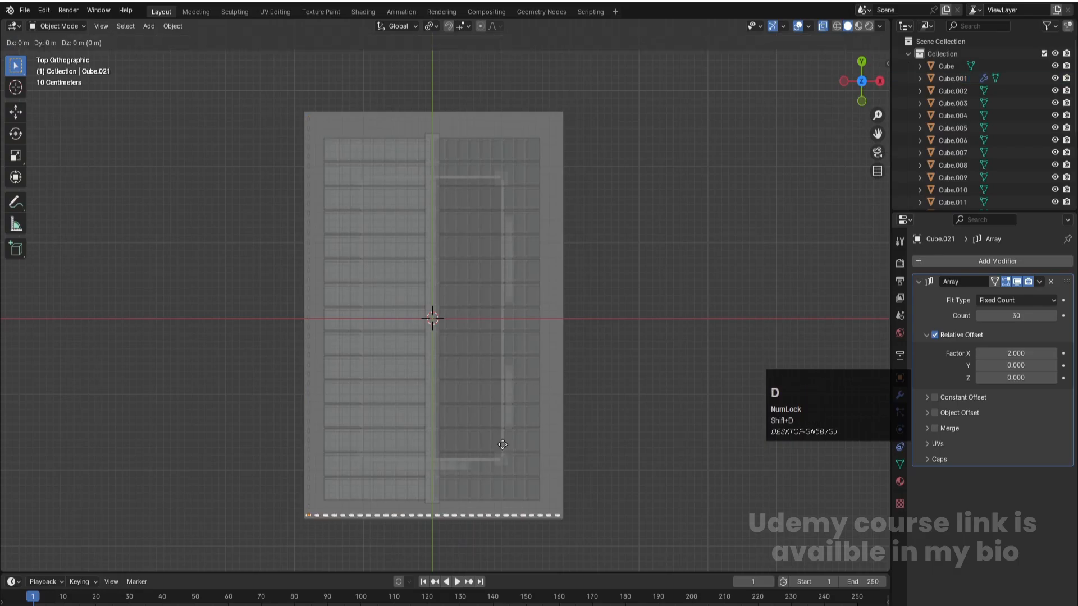
pyautogui.press('y')
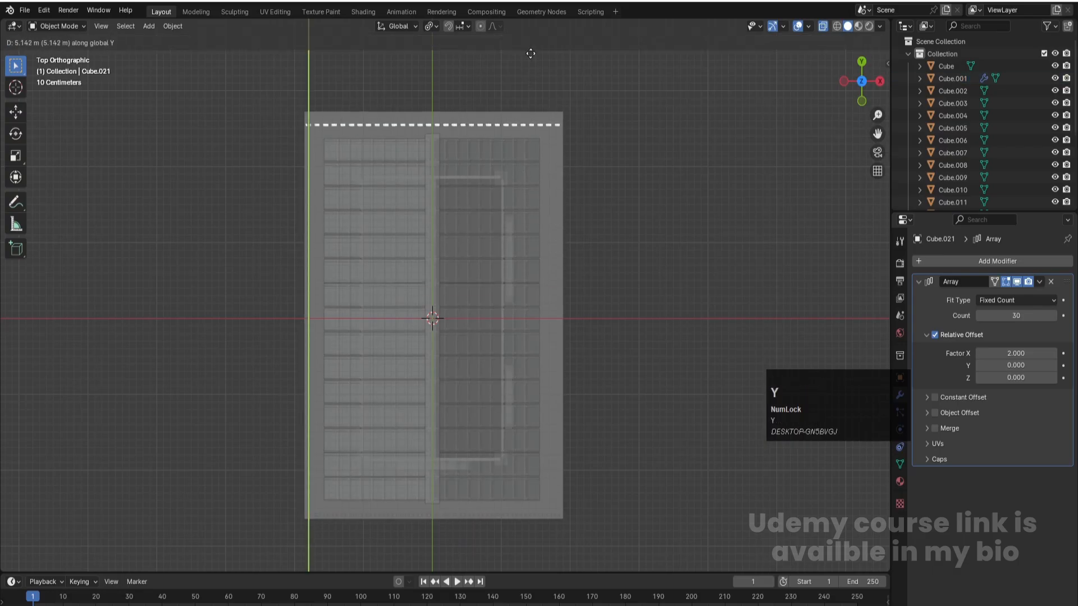
pyautogui.click(527, 48)
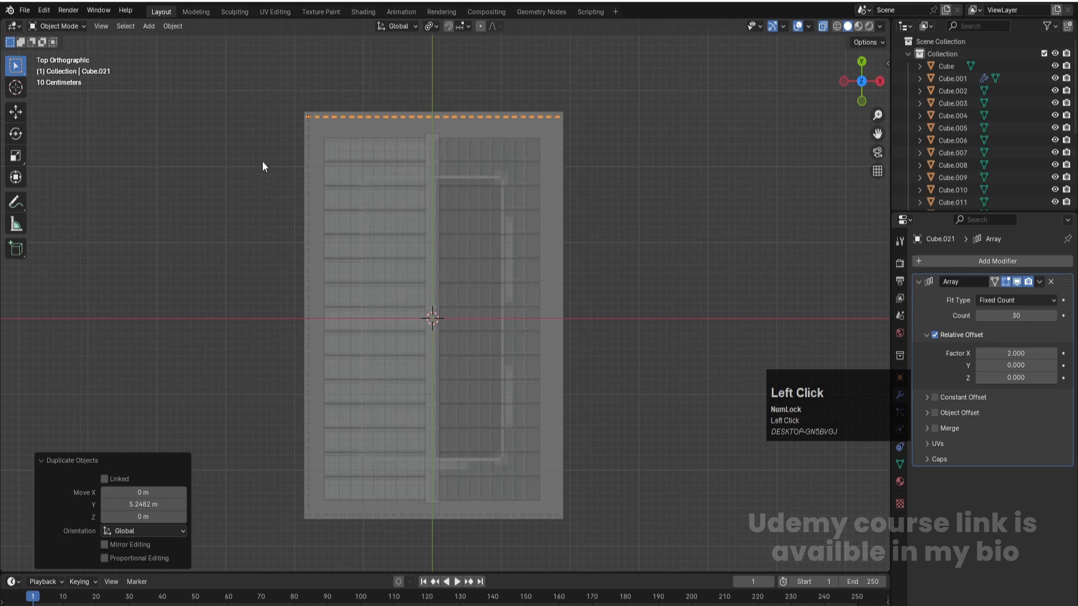
# - Shift the back picket row about 0.09 m along X and reduce its array count by one to fit the slab's width
pyautogui.scroll(3, 281, 141)
pyautogui.keyDown('shift'); pyautogui.moveTo(342, 103); pyautogui.dragTo(463, 419, button='middle'); pyautogui.keyUp('shift')
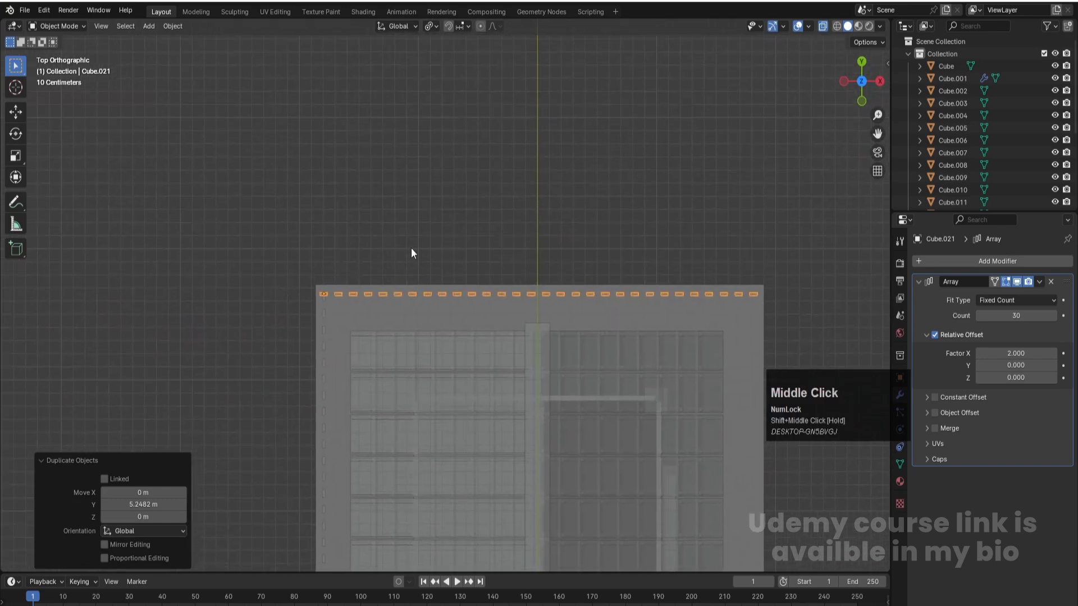
pyautogui.press('g')
pyautogui.press('x')
pyautogui.click(428, 257)
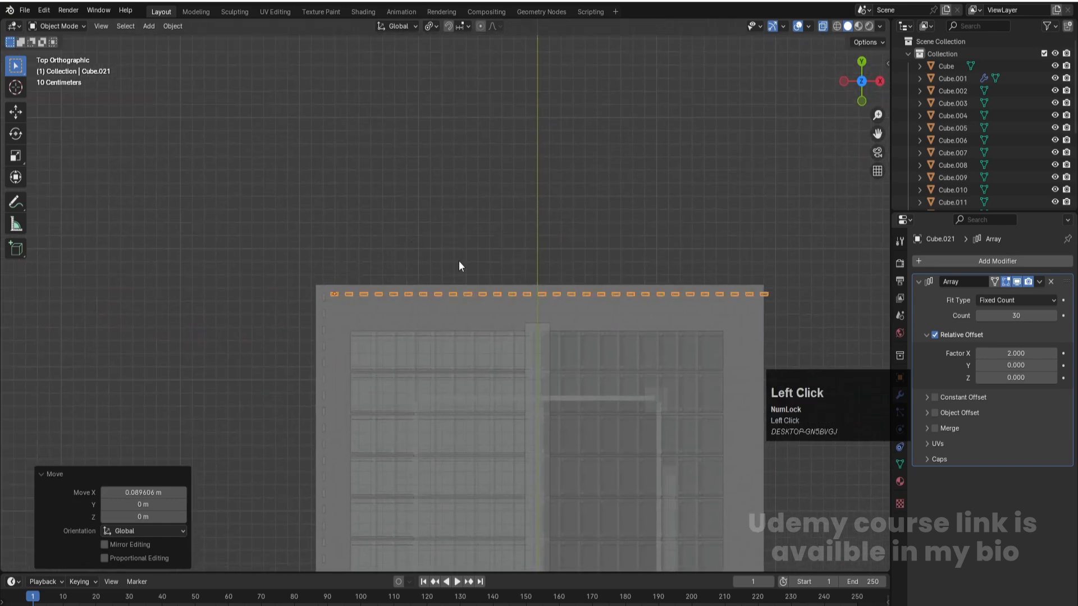
pyautogui.click(982, 316)
pyautogui.click(600, 225)
# - Duplicate the long-side picket row about 3.6 m along X onto the slab's opposite long side
pyautogui.click(324, 378)
pyautogui.scroll(-6, 324, 378)
pyautogui.scroll(2, 379, 440)
pyautogui.hotkey('shift', 'd')
pyautogui.press('x')
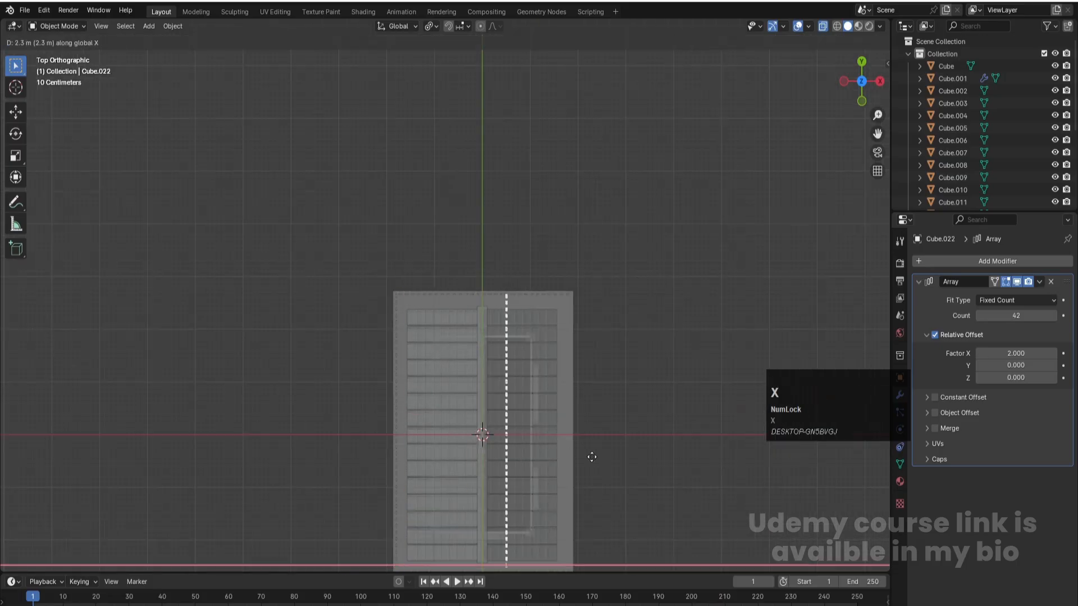
pyautogui.click(654, 456)
# - Reduce the door-side picket row's array count to 8 so it stops before the entrance
pyautogui.moveTo(639, 483); pyautogui.dragTo(568, 375, button='middle')
pyautogui.click(530, 487)
pyautogui.moveTo(531, 487); pyautogui.dragTo(501, 377, button='middle')
pyautogui.click(454, 343)
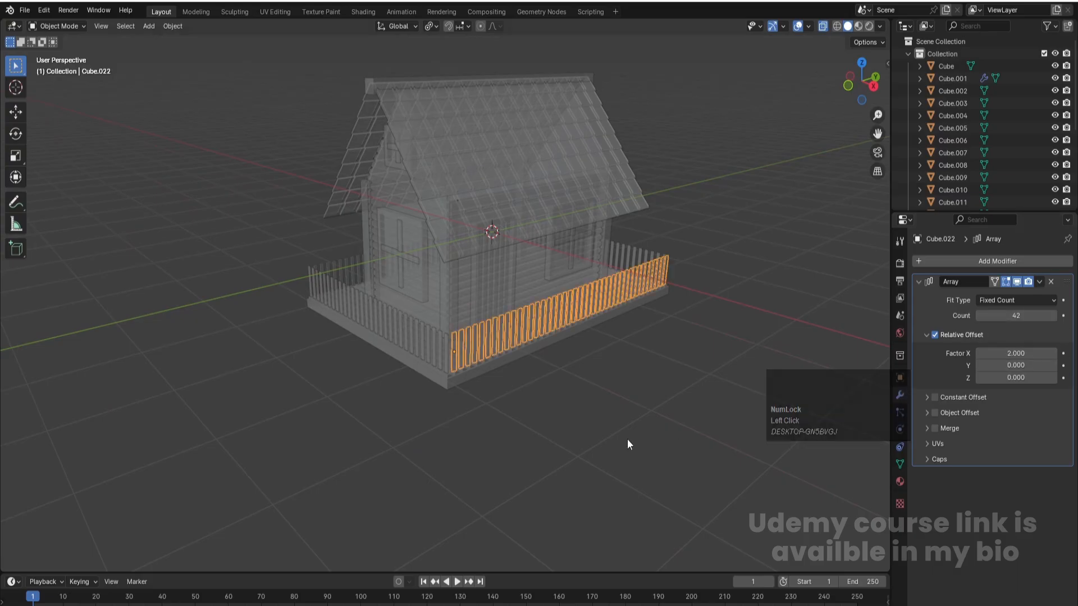
pyautogui.press('KP_3')
pyautogui.scroll(1, 242, 209)
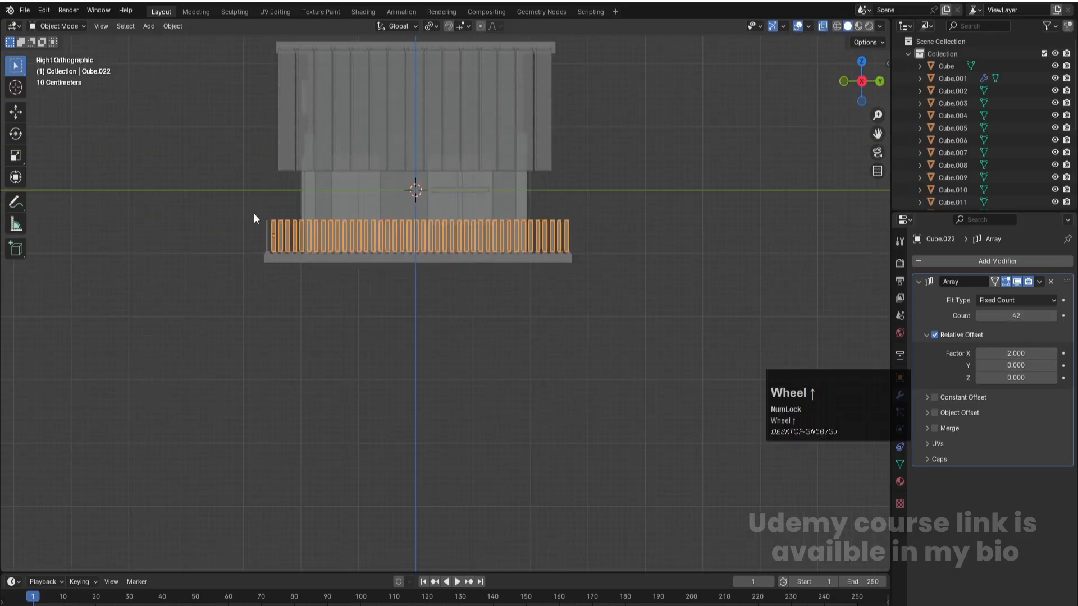
pyautogui.moveTo(1015, 316); pyautogui.dragTo(949, 316)
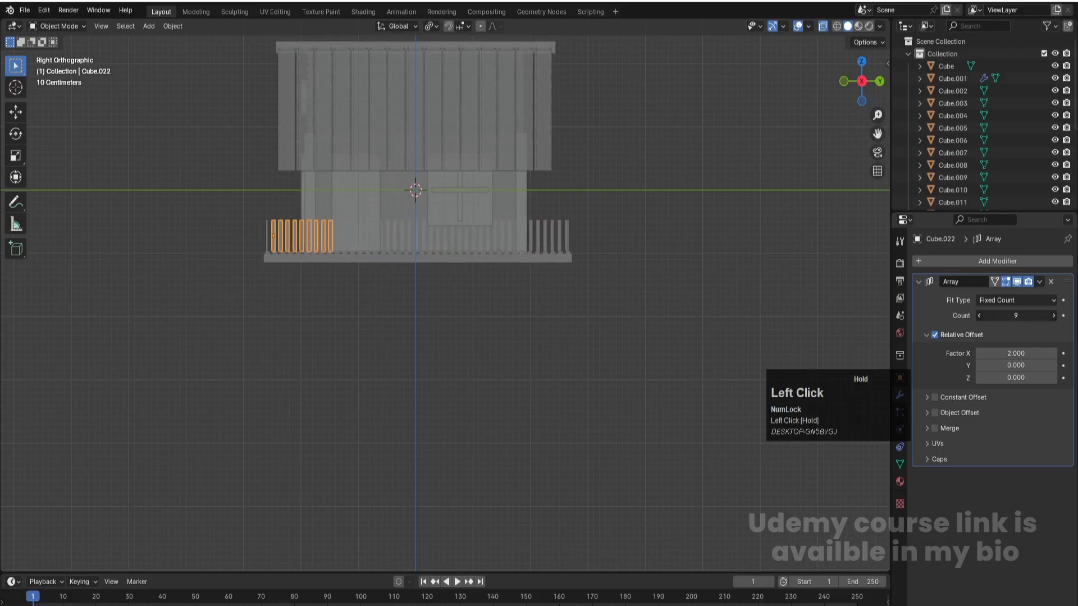
pyautogui.moveTo(1026, 325); pyautogui.dragTo(980, 315)
# - Duplicate the short 8-picket row about 2 m along Y to the far side of the entrance gap
pyautogui.click(277, 223)
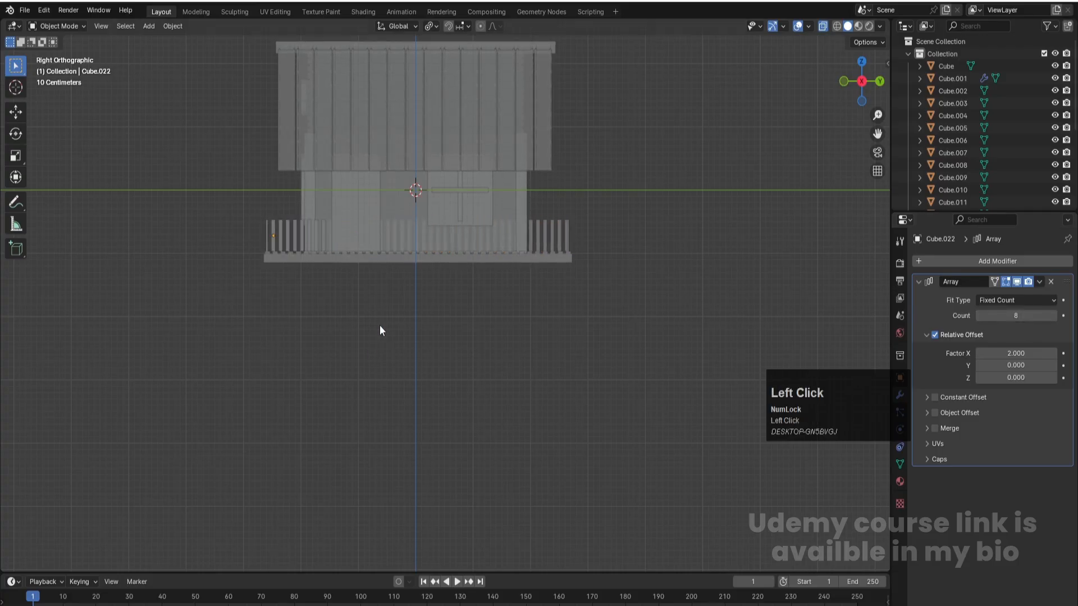
pyautogui.scroll(2, 210, 197)
pyautogui.click(195, 189)
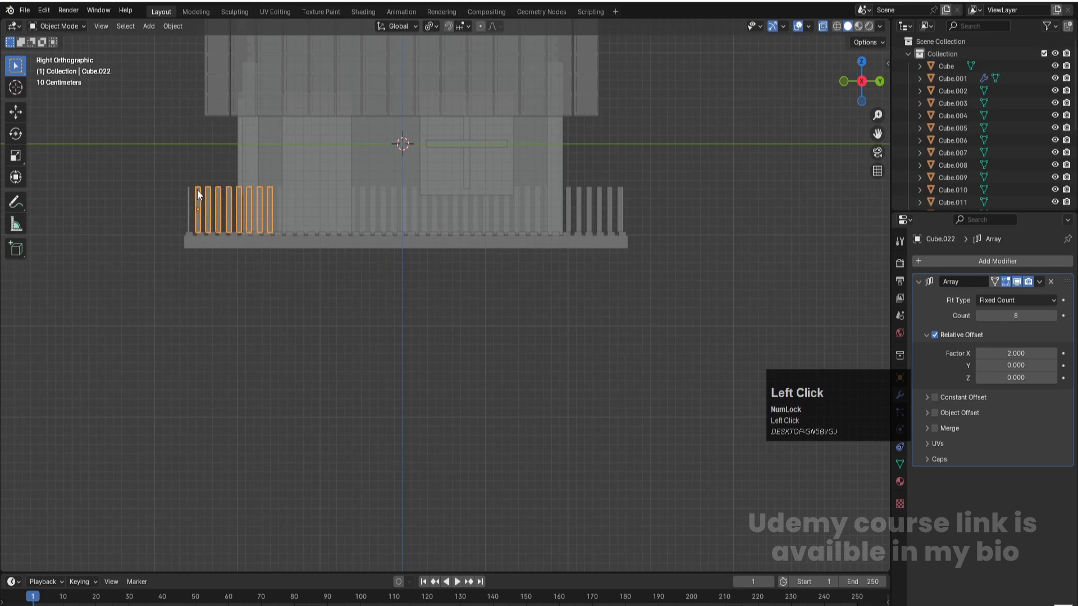
pyautogui.hotkey('shift', 'd')
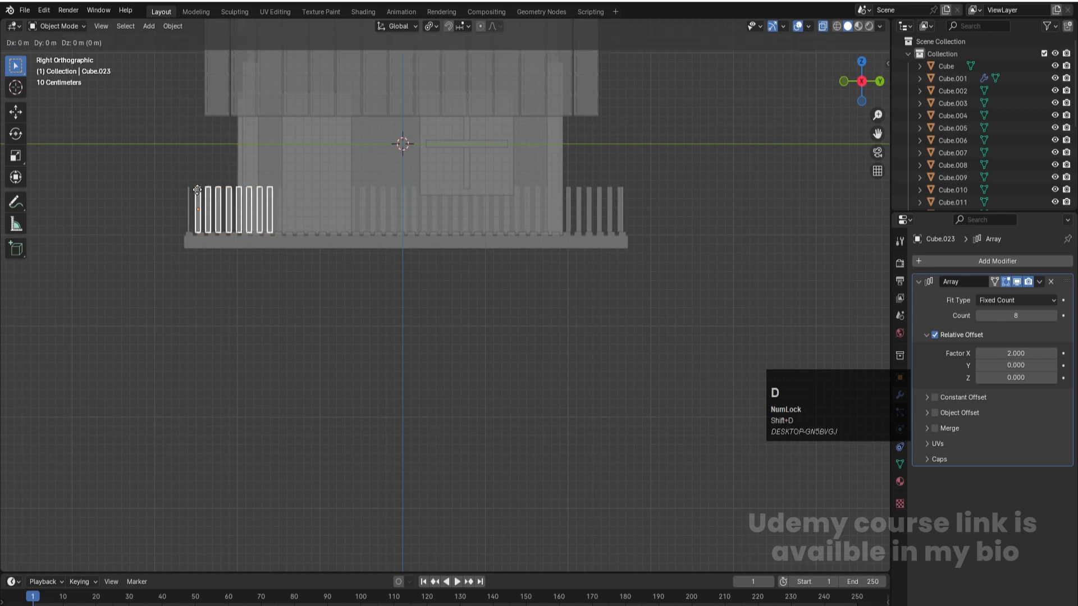
pyautogui.press('y')
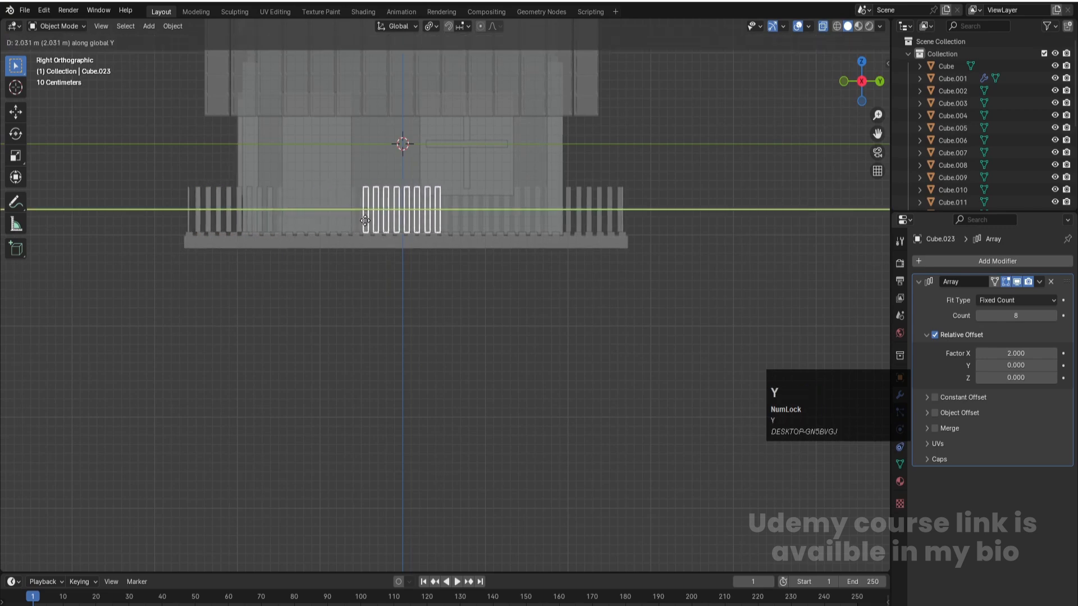
pyautogui.click(362, 220)
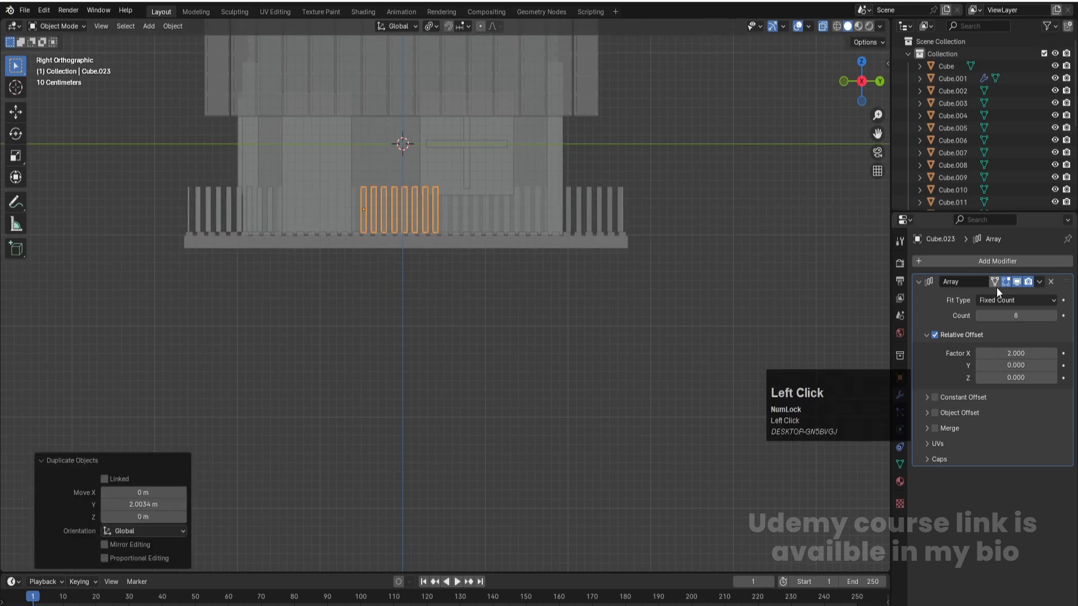
# - Raise the duplicated picket row's array count to 25 so it reaches the slab's back corner
pyautogui.click(1053, 320)
pyautogui.click(1054, 320)
pyautogui.click(1054, 320)
pyautogui.click(1053, 320)
pyautogui.click(1054, 320)
pyautogui.click(1054, 320)
pyautogui.click(1054, 320)
pyautogui.click(1054, 320)
pyautogui.click(1053, 321)
pyautogui.click(1054, 321)
pyautogui.click(1054, 321)
pyautogui.click(1054, 320)
pyautogui.click(1054, 320)
pyautogui.click(1054, 320)
pyautogui.click(1054, 321)
pyautogui.click(1054, 320)
pyautogui.click(1054, 320)
# - Turn off X-ray display, check the finished fence around the house, and save the file
pyautogui.moveTo(582, 383); pyautogui.dragTo(524, 378, button='middle')
pyautogui.scroll(-5, 524, 372)
pyautogui.press('z')
pyautogui.click(593, 372)
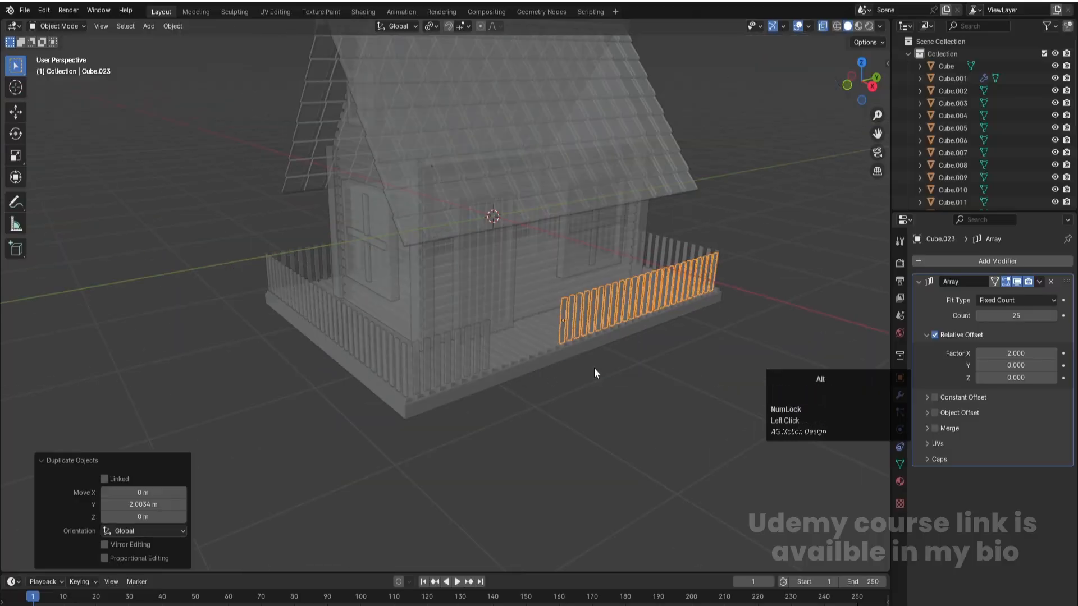
pyautogui.hotkey('alt', 'z')
pyautogui.click(545, 481)
pyautogui.scroll(-2, 546, 479)
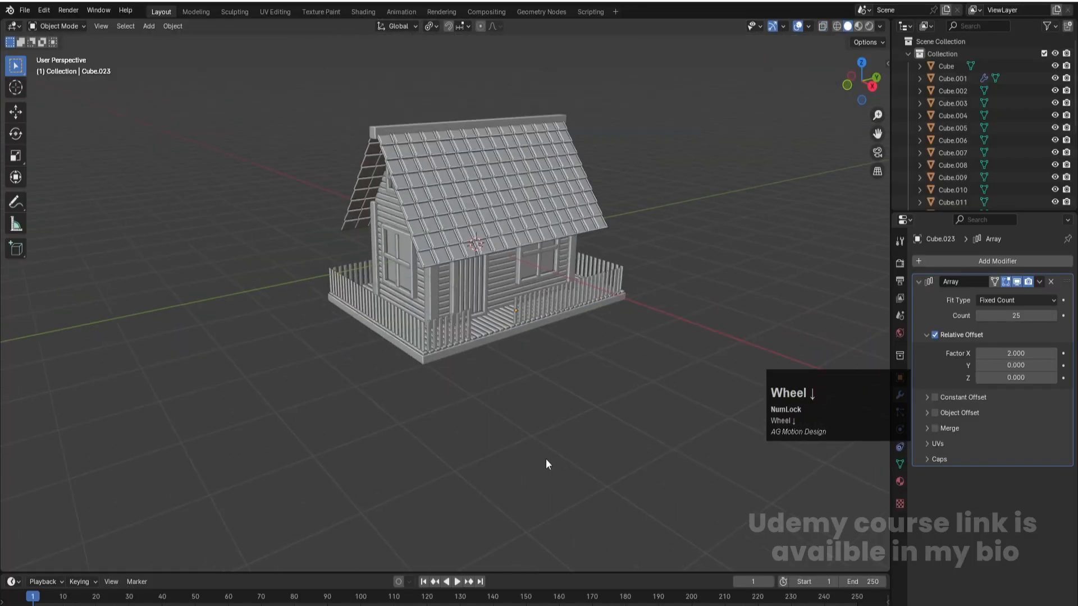
pyautogui.moveTo(489, 427); pyautogui.dragTo(444, 422, button='middle')
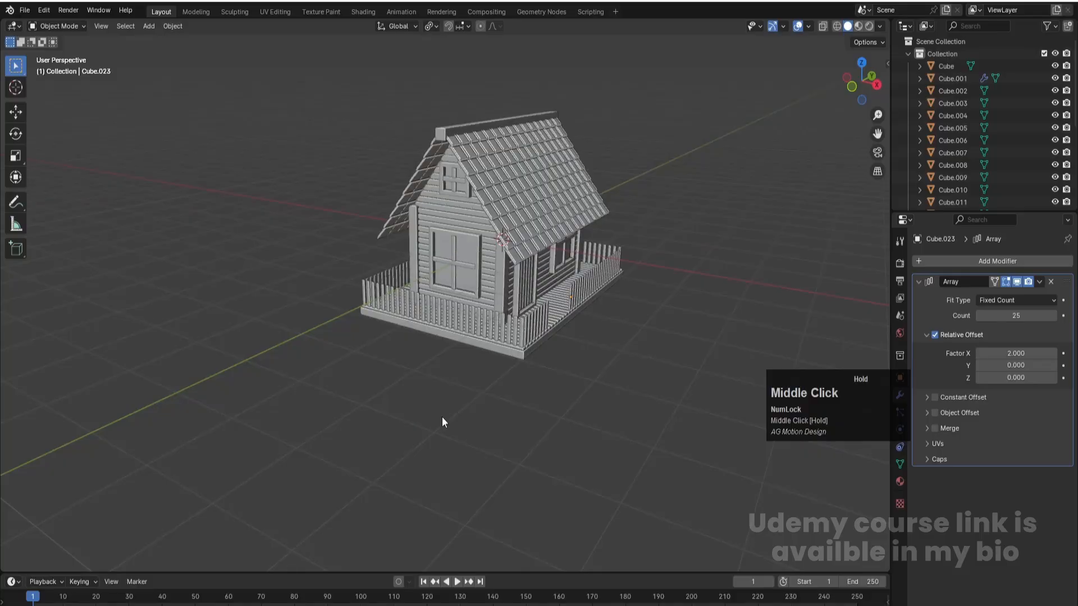
pyautogui.hotkey('ctrl', 's')
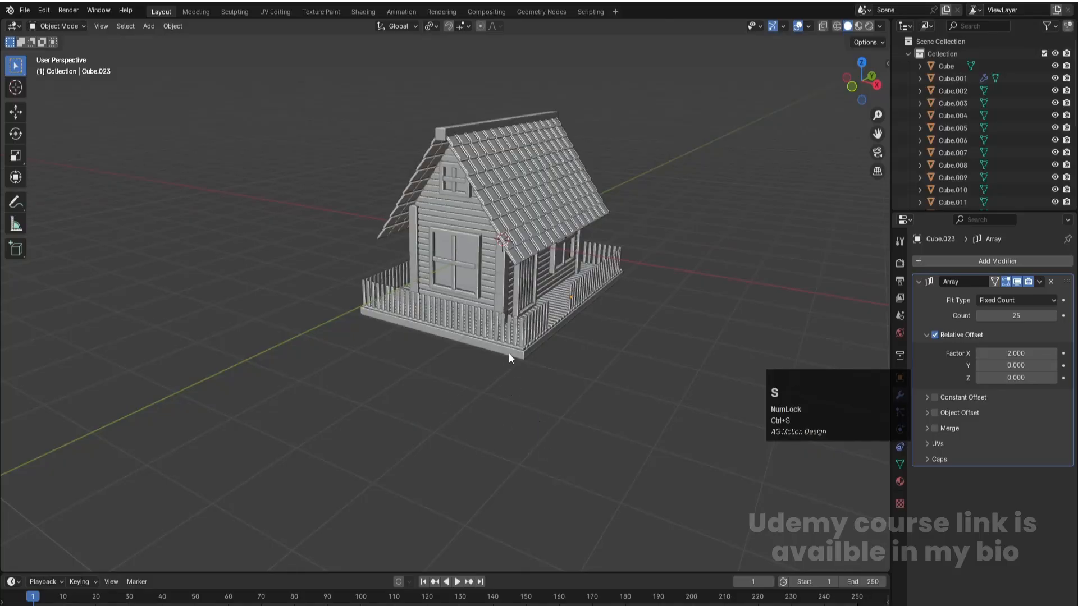
pyautogui.hotkey('shift', 'a')
pyautogui.click(577, 362)
pyautogui.click(578, 364)
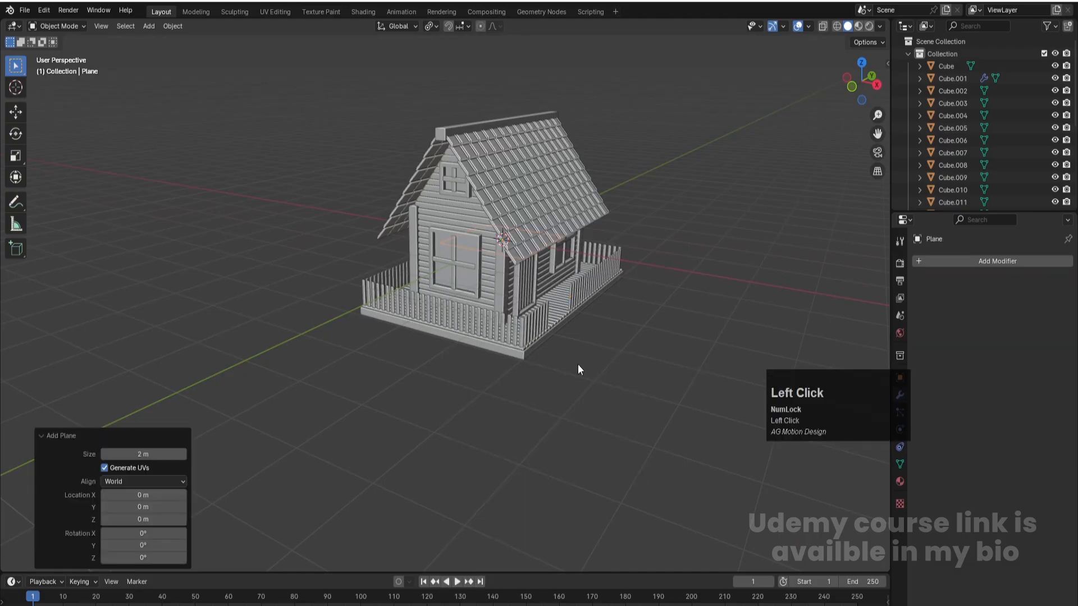
pyautogui.hotkey('ctrl', 'z')
# - Add a cube and scale it to 0.186 in front view as a support block
pyautogui.hotkey('shift', 'a')
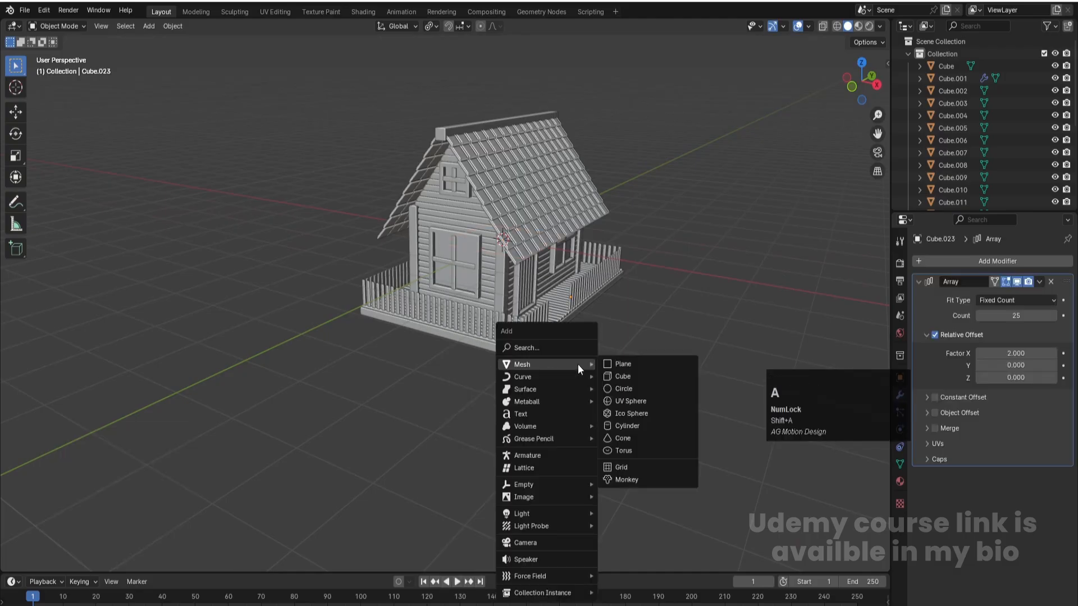
pyautogui.click(621, 378)
pyautogui.press('KP_1')
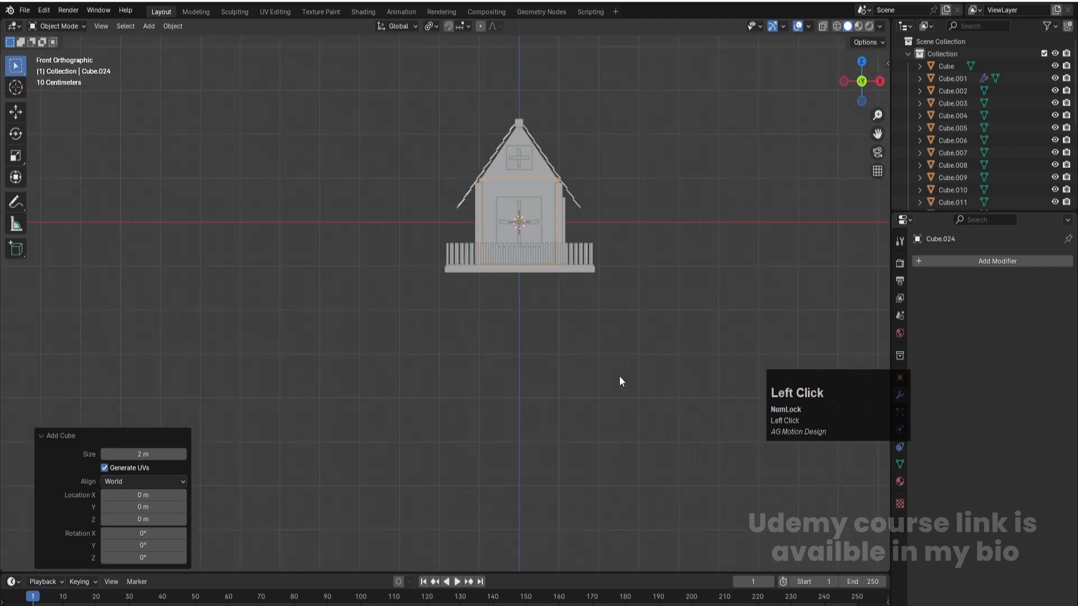
pyautogui.scroll(1, 665, 319)
pyautogui.press('s')
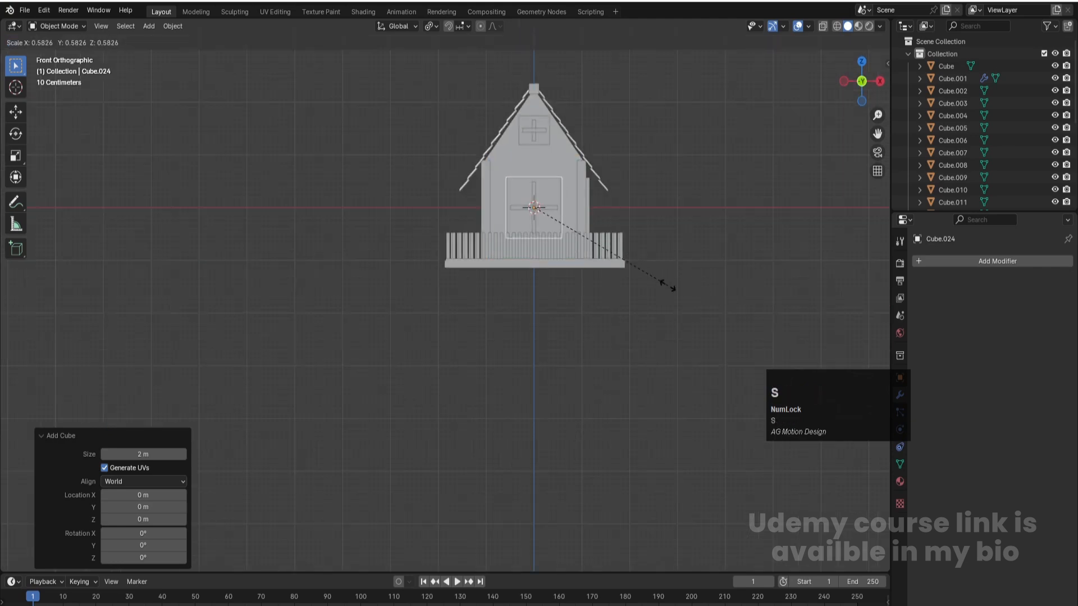
pyautogui.click(578, 238)
# - Move the support block about 1.68 m along X and down about 1.34 m so it sits against the slab's underside
pyautogui.press('g')
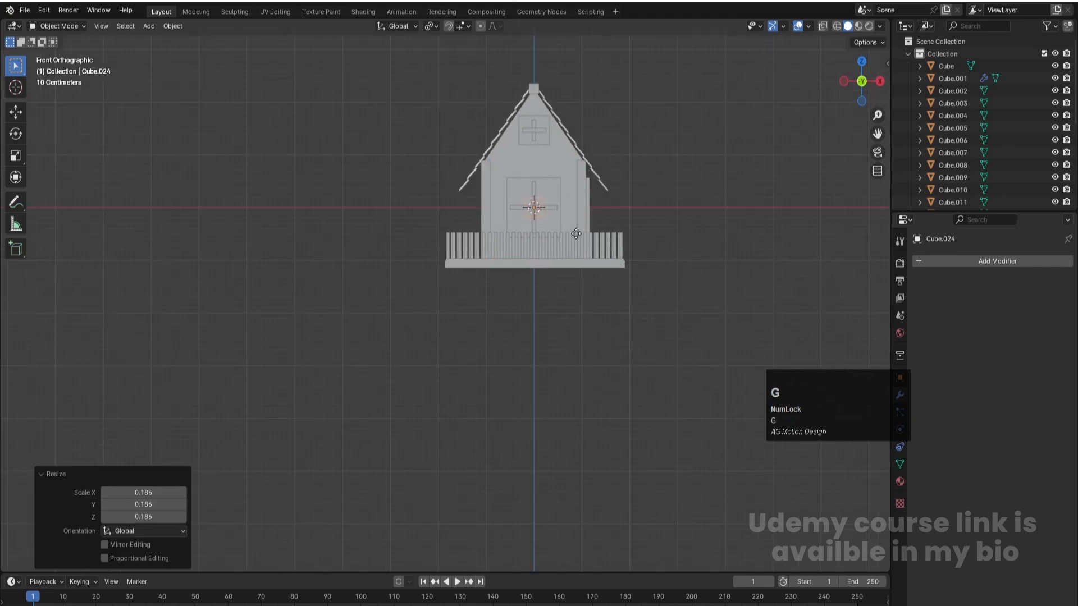
pyautogui.click(656, 305)
pyautogui.press('KP_3')
pyautogui.scroll(5, 421, 281)
pyautogui.press('g')
pyautogui.press('z')
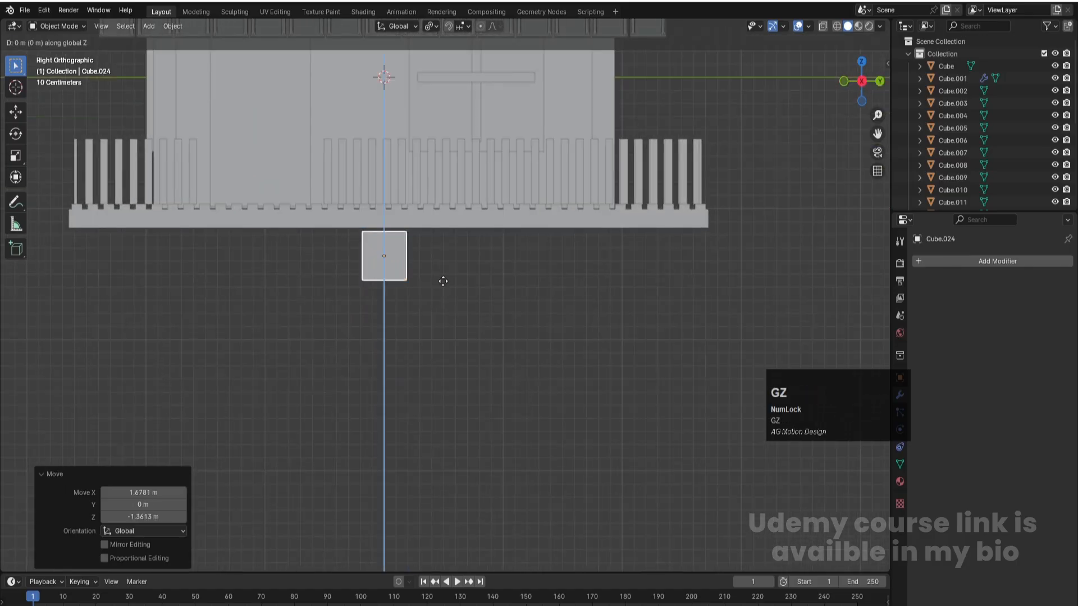
pyautogui.click(443, 281)
# - Duplicate the support block, move the copy about -2.4 m along Y to the slab's front end, and delete the original block
pyautogui.keyDown('shift'); pyautogui.moveTo(443, 334); pyautogui.dragTo(666, 465, button='middle'); pyautogui.keyUp('shift')
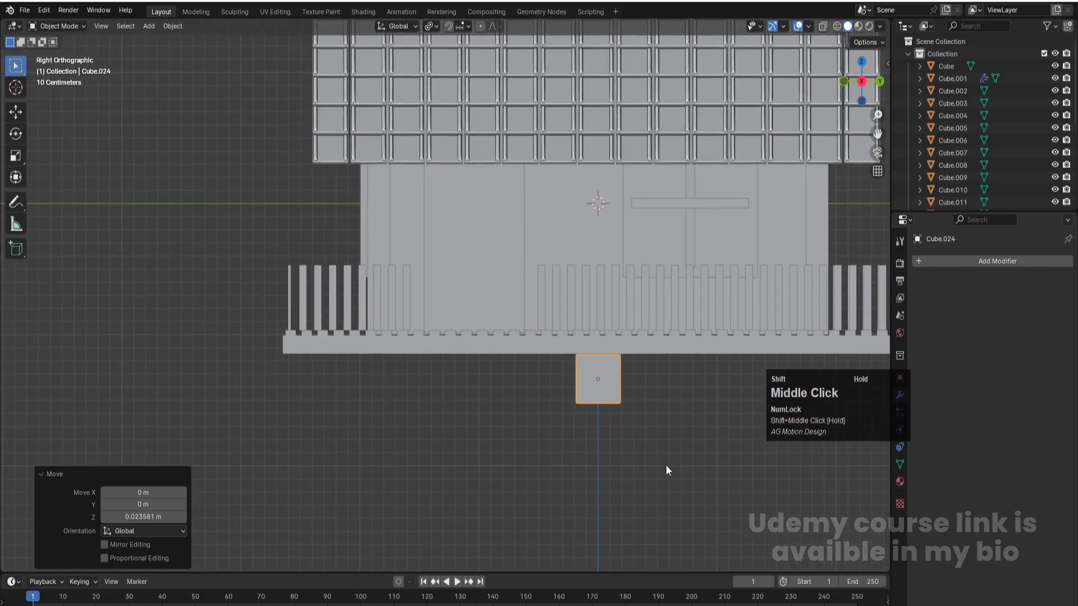
pyautogui.hotkey('shift', 'd')
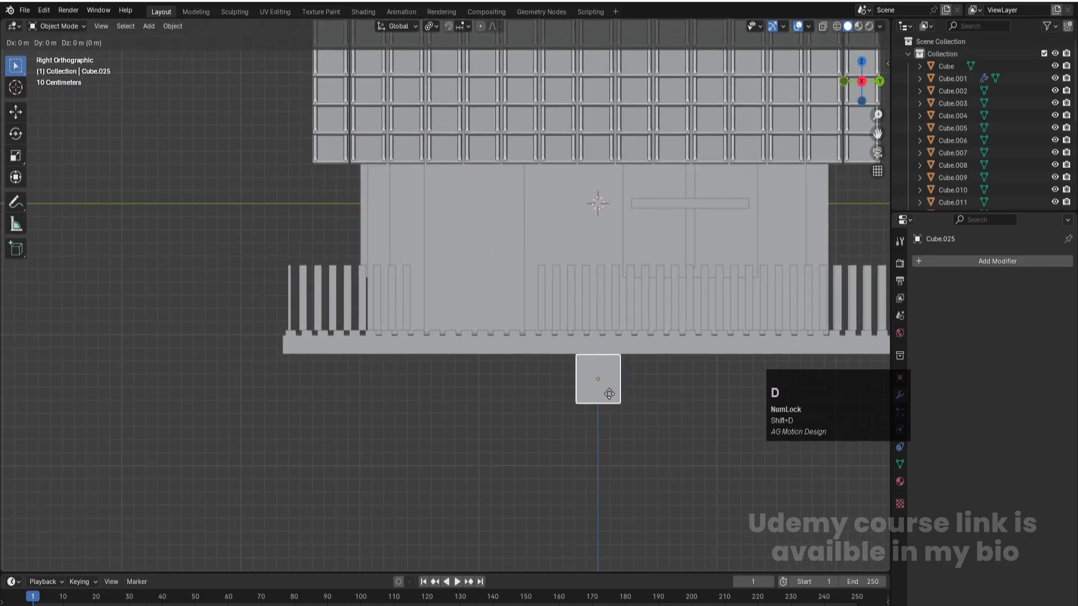
pyautogui.click(610, 396)
pyautogui.press('g')
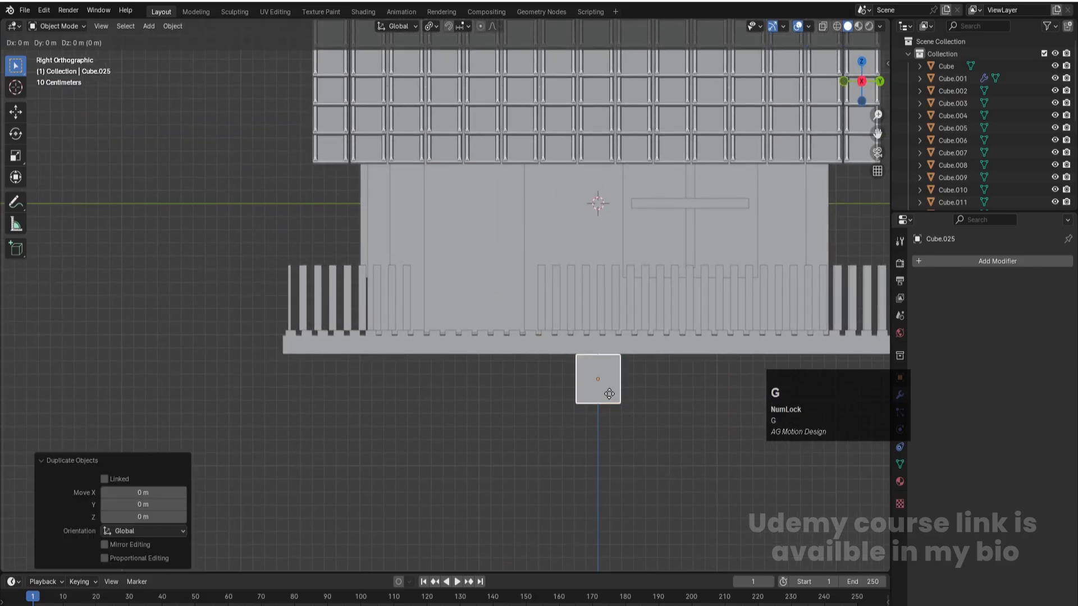
pyautogui.press('y')
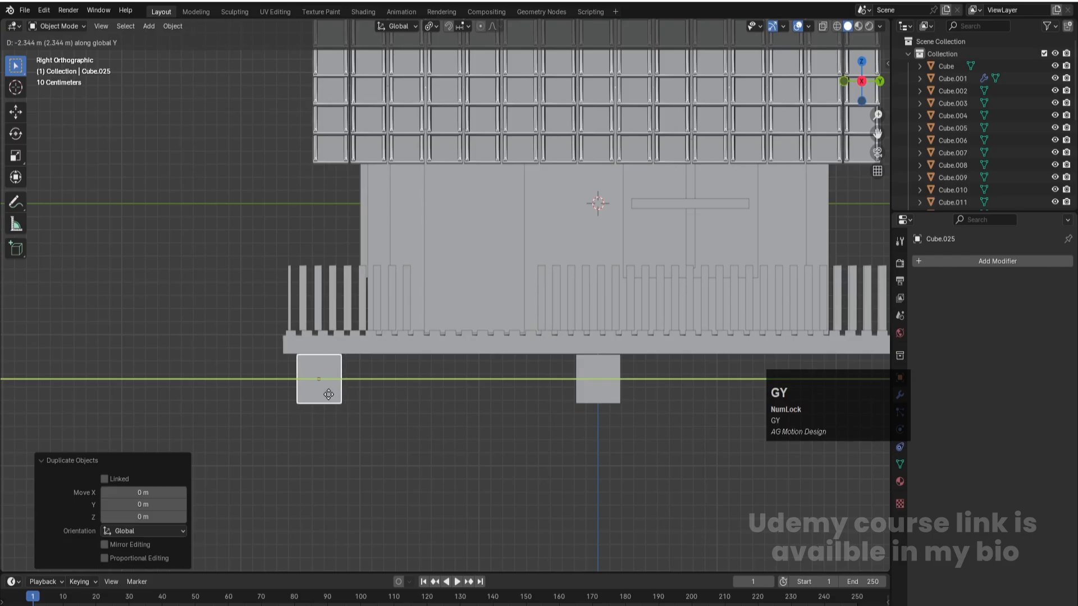
pyautogui.click(321, 395)
pyautogui.click(618, 384)
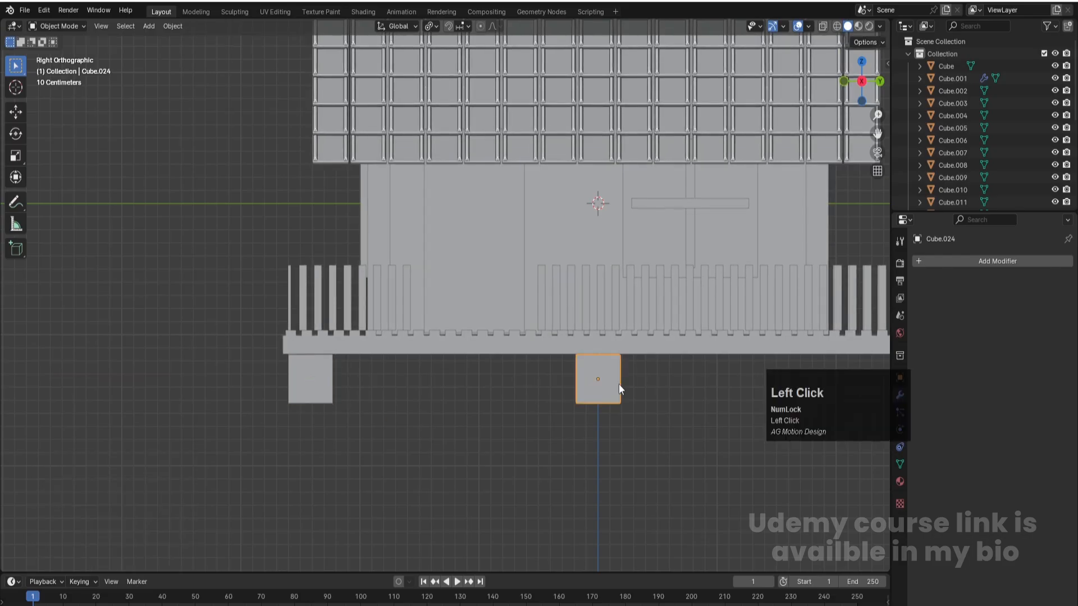
pyautogui.press('Delete')
# - Duplicate the front support block and move the copy about -3.29 m along X to the slab's opposite front corner
pyautogui.click(327, 396)
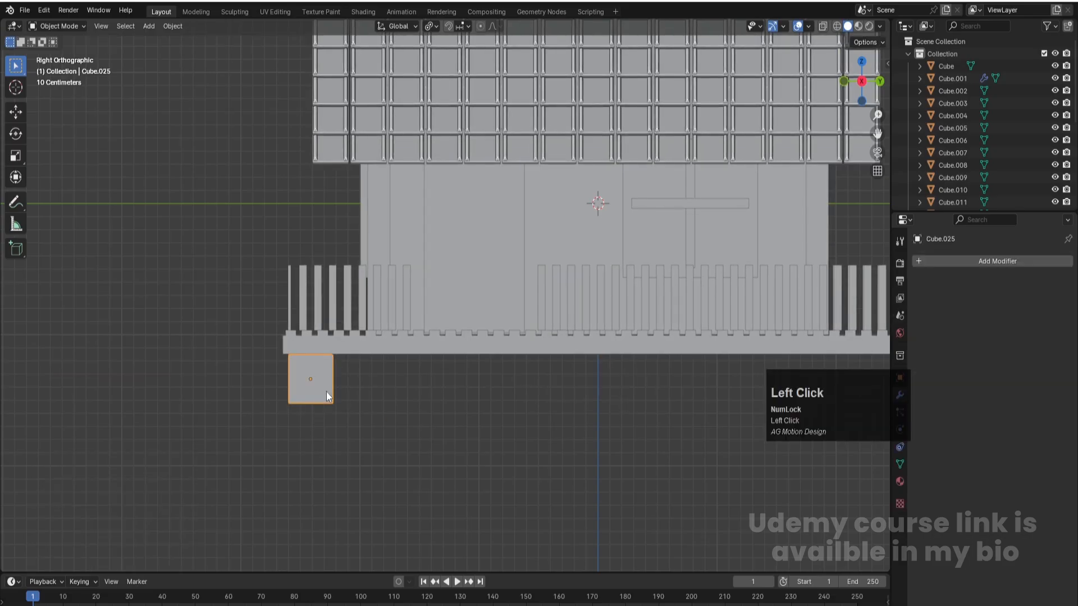
pyautogui.press('KP_7')
pyautogui.scroll(-5, 438, 403)
pyautogui.scroll(3, 680, 353)
pyautogui.keyDown('shift'); pyautogui.moveTo(702, 395); pyautogui.dragTo(672, 397, button='middle'); pyautogui.keyUp('shift')
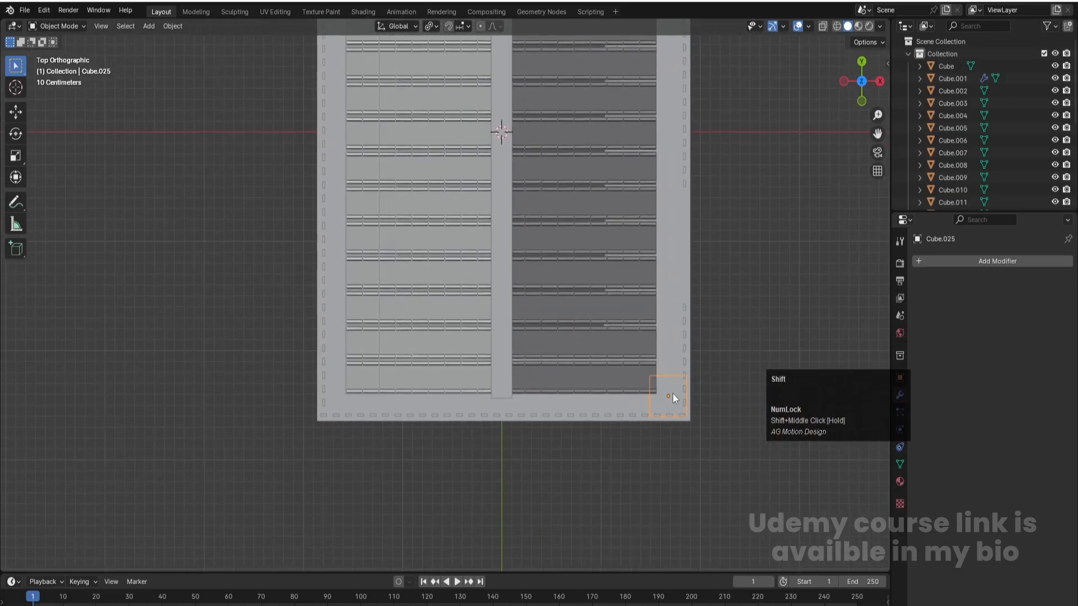
pyautogui.hotkey('shift', 'd')
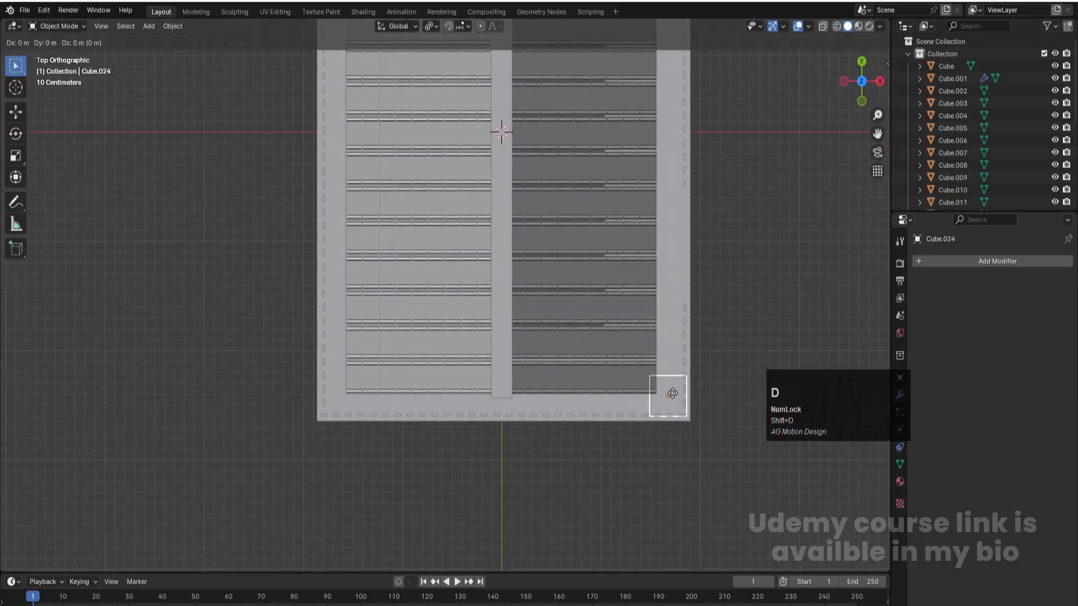
pyautogui.press('x')
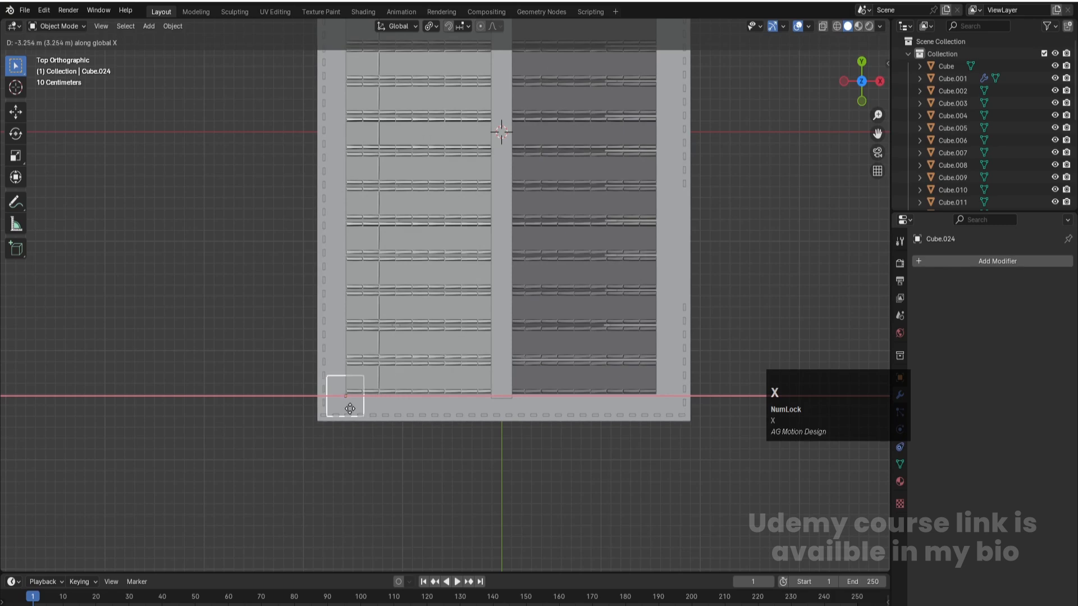
pyautogui.click(347, 408)
# - Duplicate both front support blocks, move the copies about 4.91 m along Y to the slab's rear corners, and save the file
pyautogui.moveTo(401, 460); pyautogui.dragTo(424, 421, button='middle')
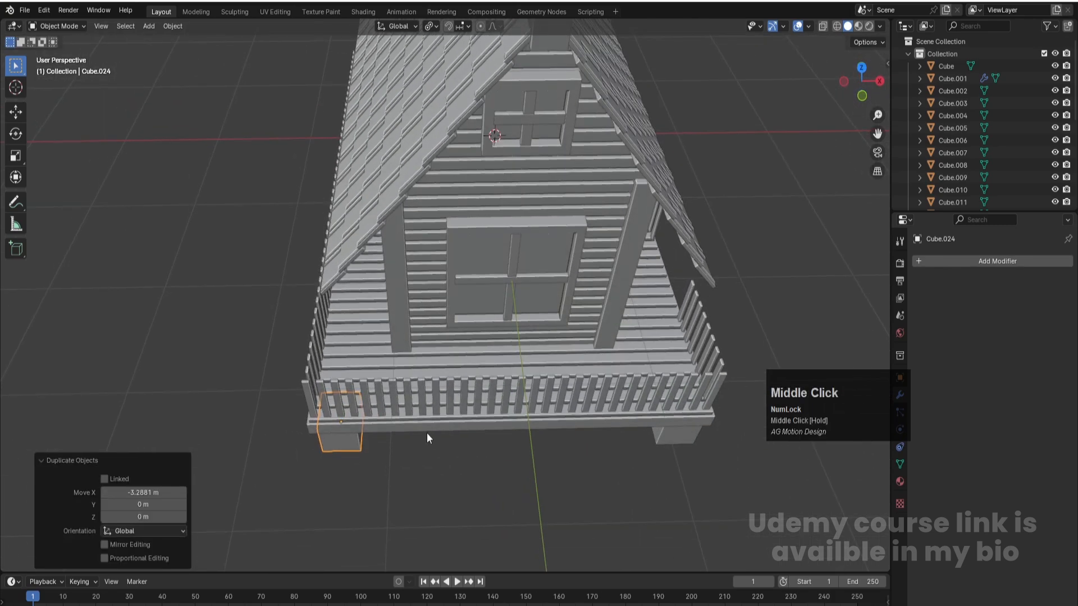
pyautogui.keyDown('shift'); pyautogui.click(673, 444); pyautogui.keyUp('shift')
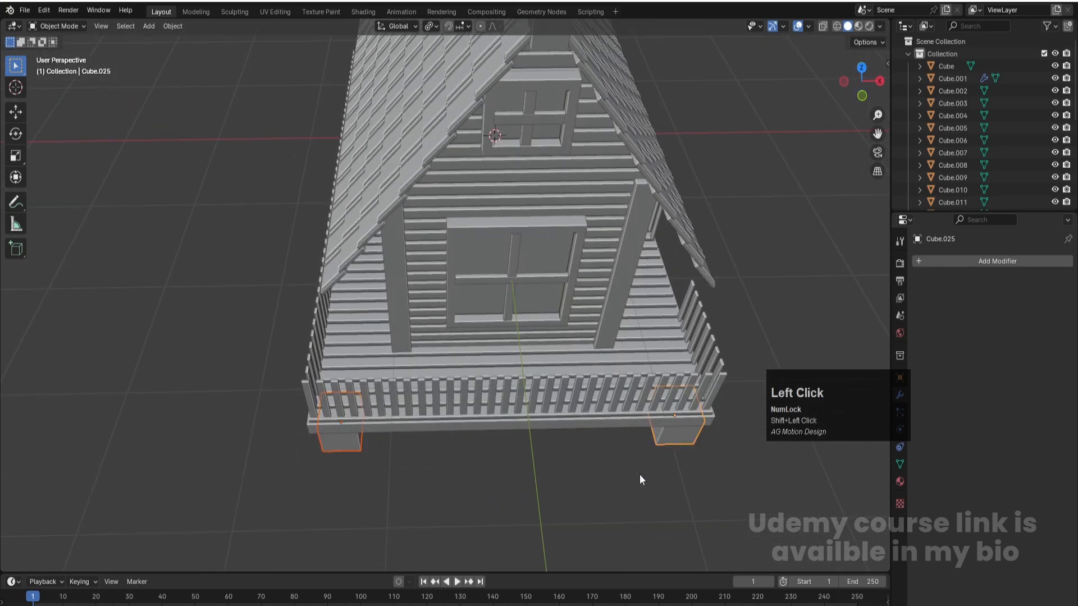
pyautogui.press('KP_7')
pyautogui.scroll(-4, 508, 453)
pyautogui.keyDown('shift'); pyautogui.moveTo(622, 235); pyautogui.dragTo(610, 390, button='middle'); pyautogui.keyUp('shift')
pyautogui.hotkey('shift', 'd')
pyautogui.press('y')
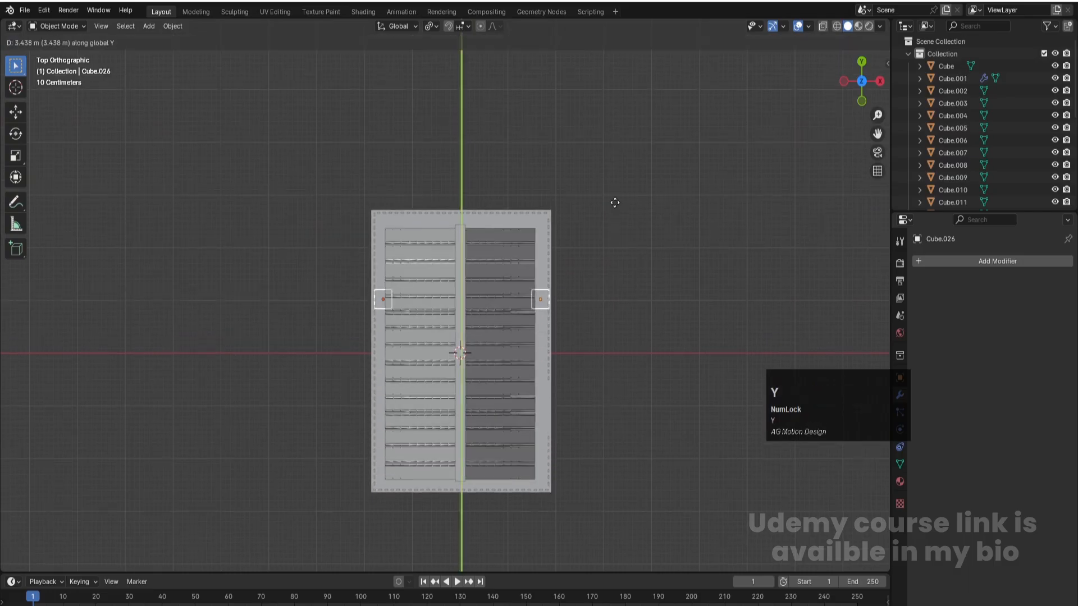
pyautogui.click(617, 133)
pyautogui.moveTo(657, 348); pyautogui.dragTo(570, 267, button='middle')
pyautogui.click(608, 377)
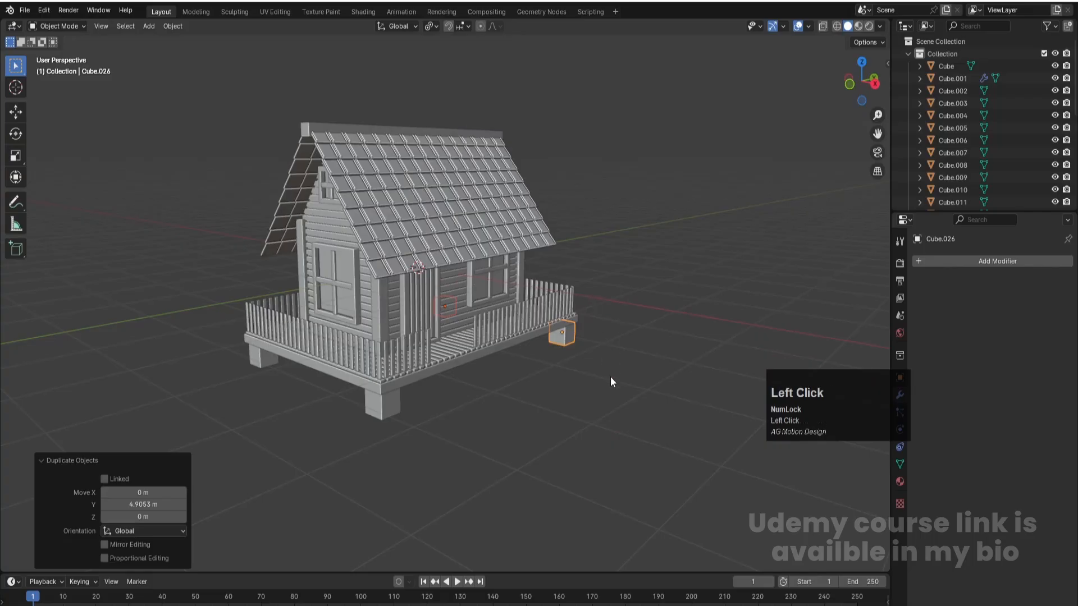
pyautogui.hotkey('ctrl', 's')
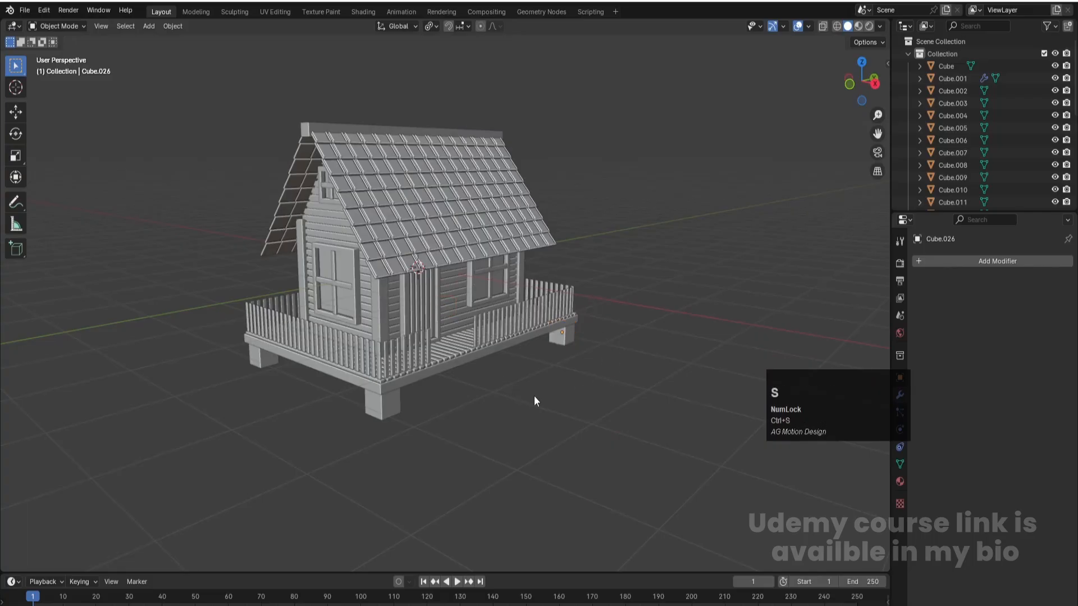
# - Lengthen all four support blocks together by moving their bottom vertices down along Z in front view with X-ray on
pyautogui.press('KP_1')
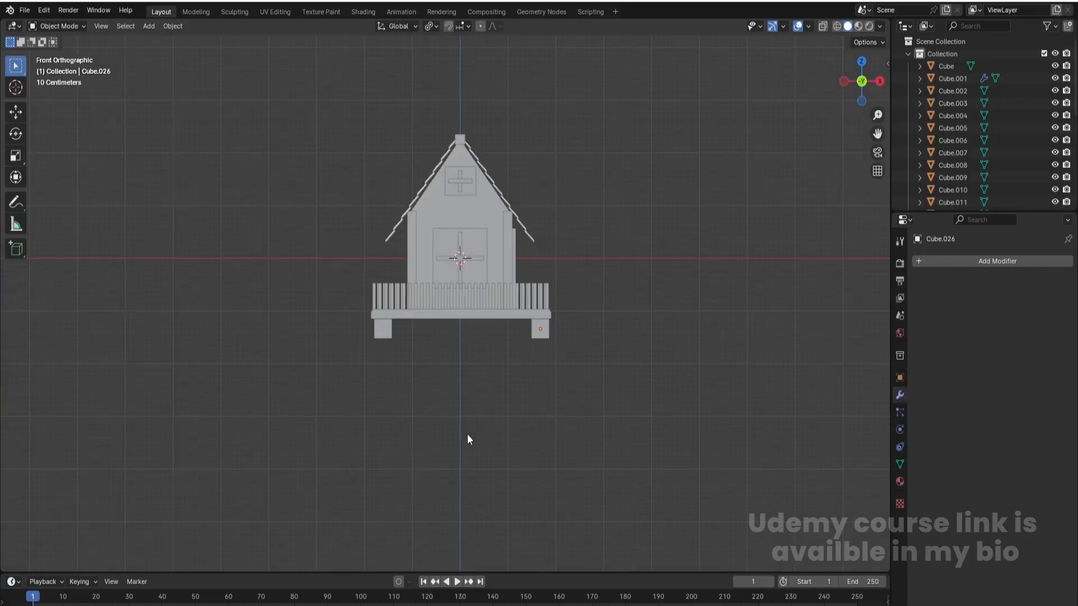
pyautogui.scroll(3, 466, 369)
pyautogui.moveTo(257, 357); pyautogui.dragTo(633, 434)
pyautogui.hotkey('alt', 'z')
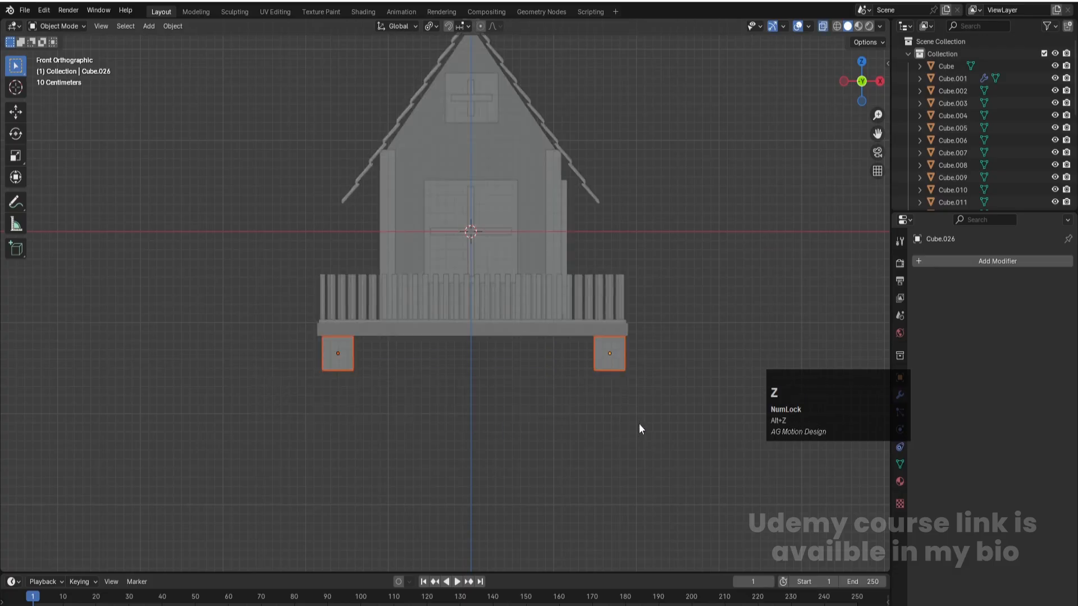
pyautogui.press('Tab')
pyautogui.press('1')
pyautogui.moveTo(250, 356); pyautogui.dragTo(679, 470)
pyautogui.press('g')
pyautogui.press('z')
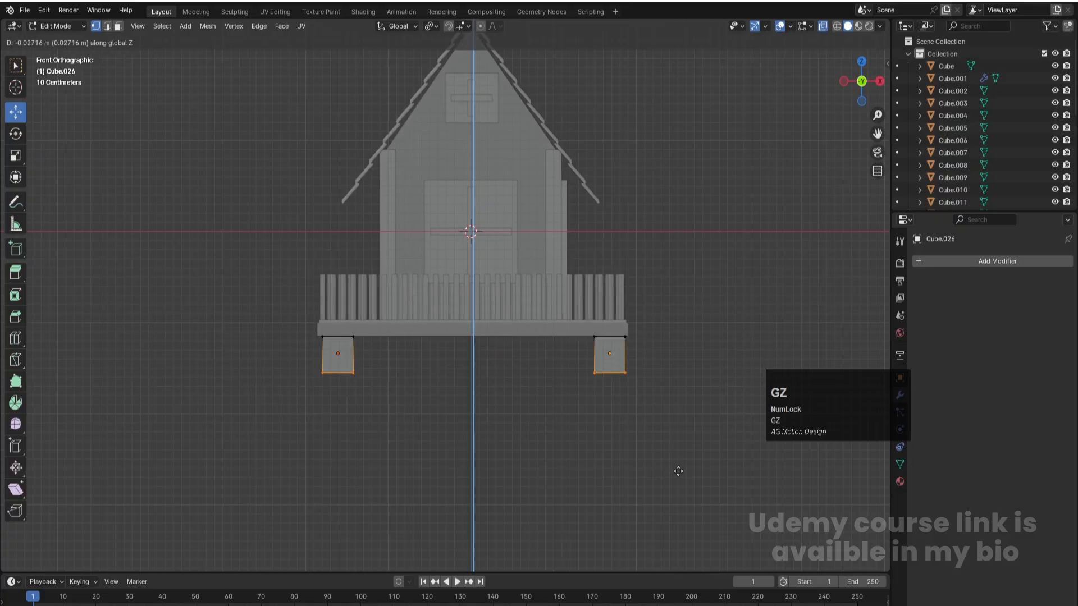
pyautogui.click(679, 495)
pyautogui.press('Tab')
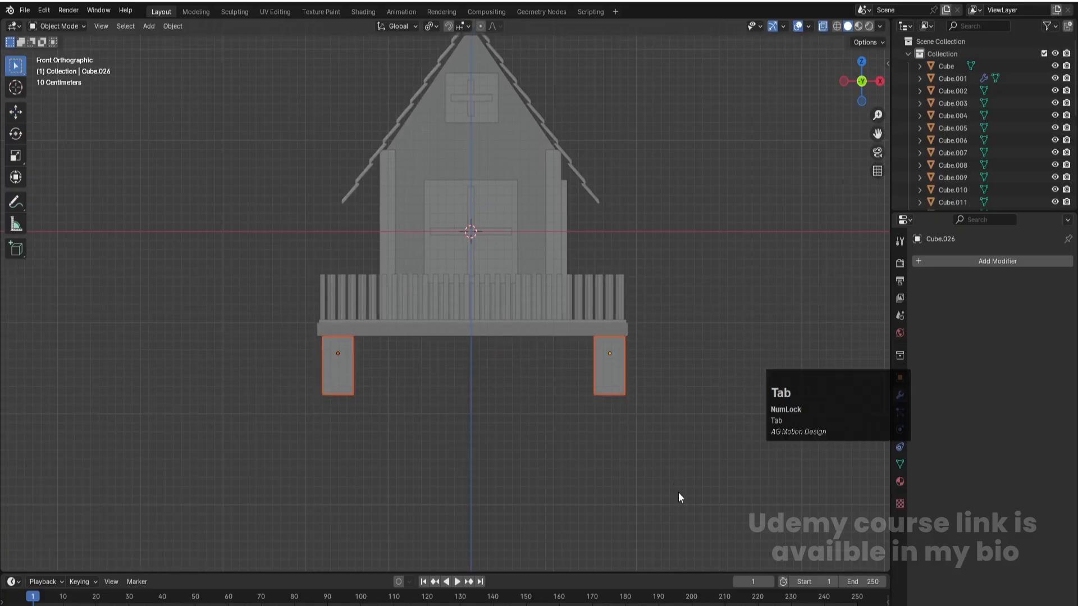
# - Turn off X-ray display, deselect the support blocks, and check the raised house in perspective
pyautogui.moveTo(674, 429); pyautogui.dragTo(631, 450, button='middle')
pyautogui.hotkey('alt', 'z')
pyautogui.scroll(-5, 618, 432)
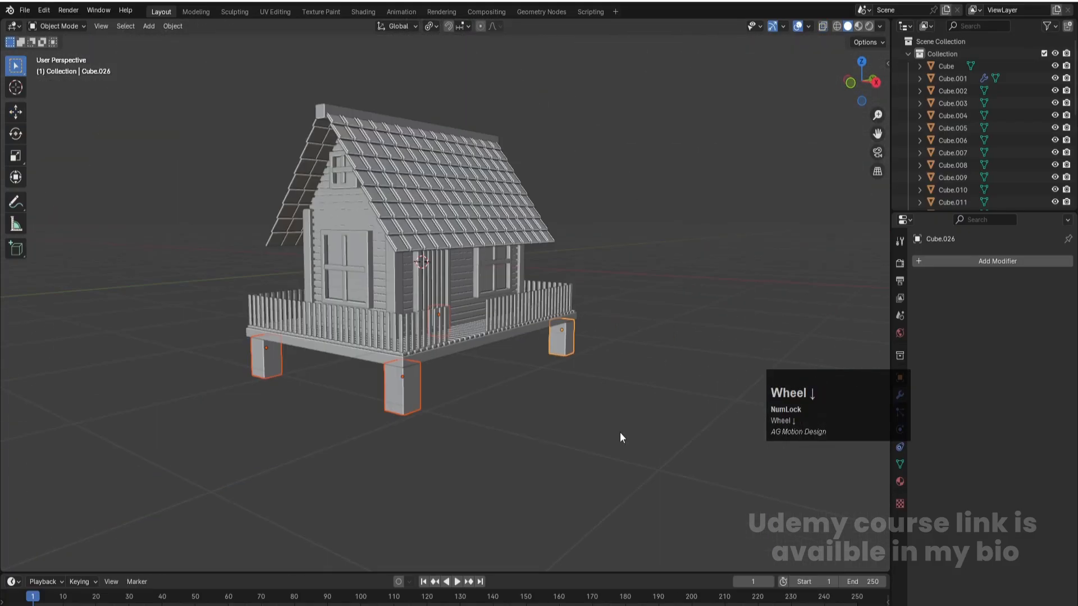
pyautogui.click(574, 377)
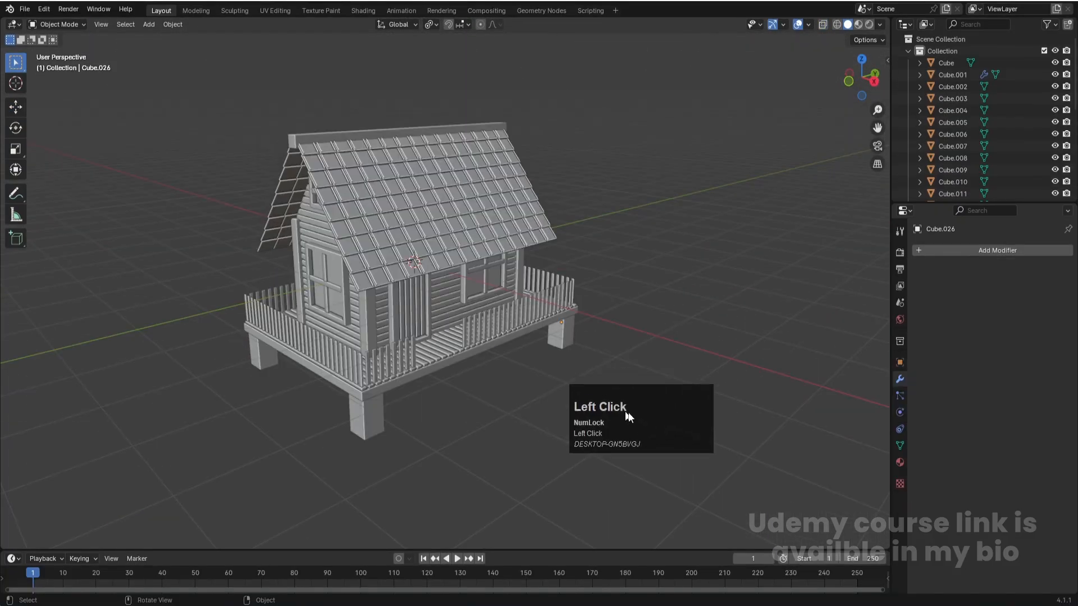
pyautogui.moveTo(625, 412); pyautogui.dragTo(644, 422)
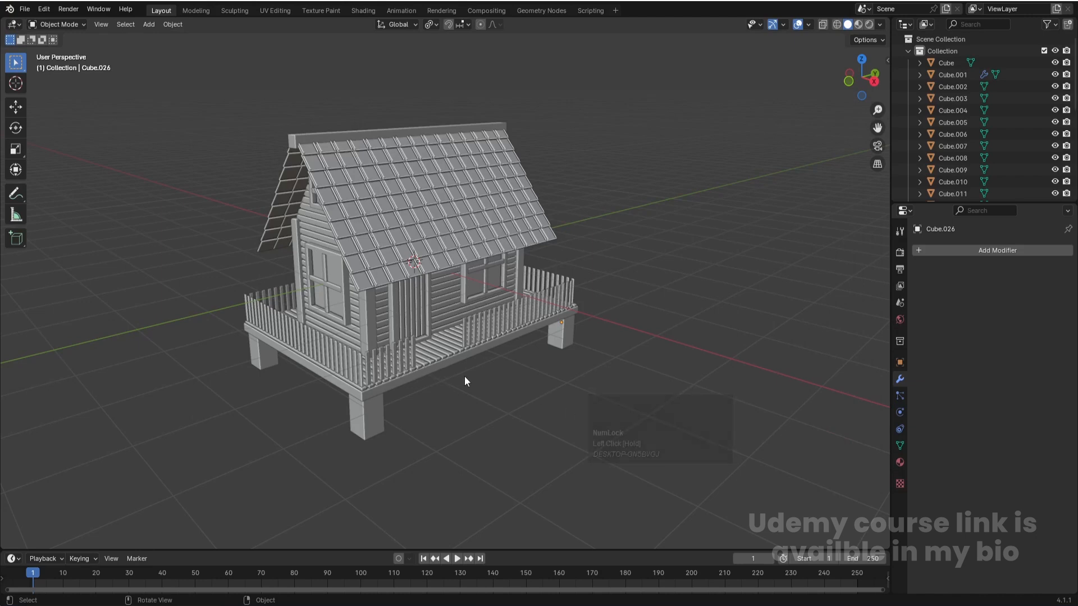
# - Add a cube and move it about 3.59 m along X and -0.47 m along Y in top view, beside the house
pyautogui.hotkey('shift', 'a')
pyautogui.click(486, 392)
pyautogui.hotkey('shift', 'a')
pyautogui.moveTo(471, 372)
pyautogui.click(529, 384)
pyautogui.press('KP_7')
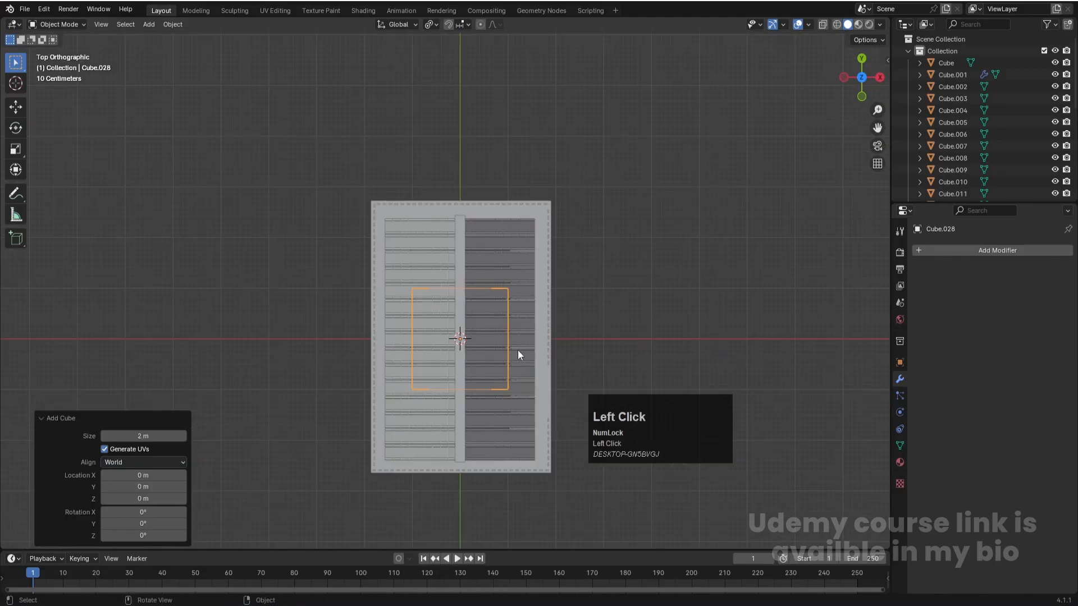
pyautogui.press('g')
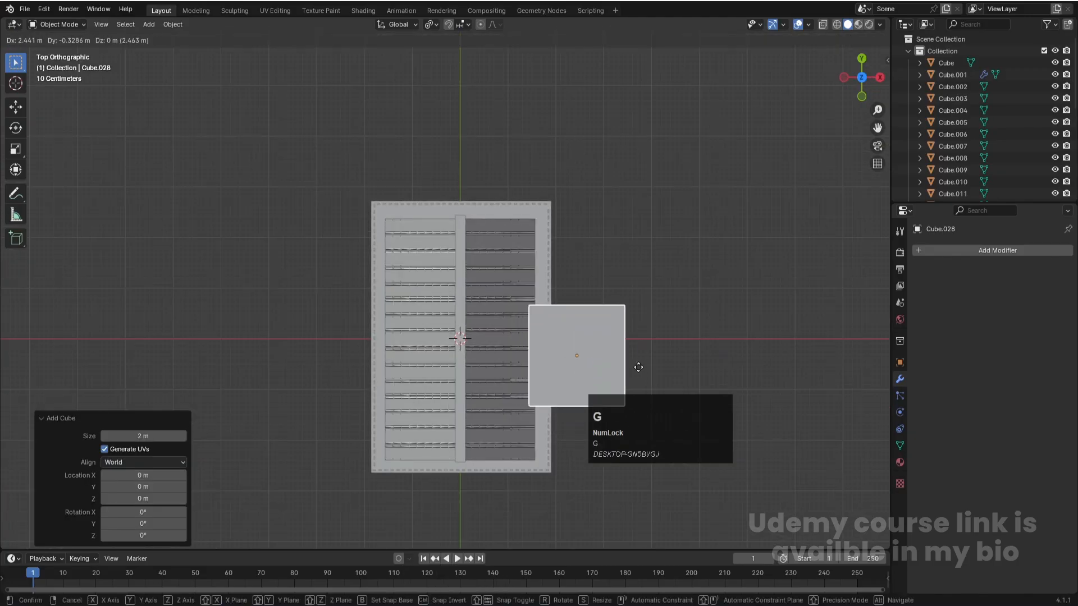
pyautogui.click(690, 374)
# - Move the new cube about -0.69 m along X and -1.01 m along Z, next to the base slab
pyautogui.press('KP_1')
pyautogui.scroll(3, 664, 270)
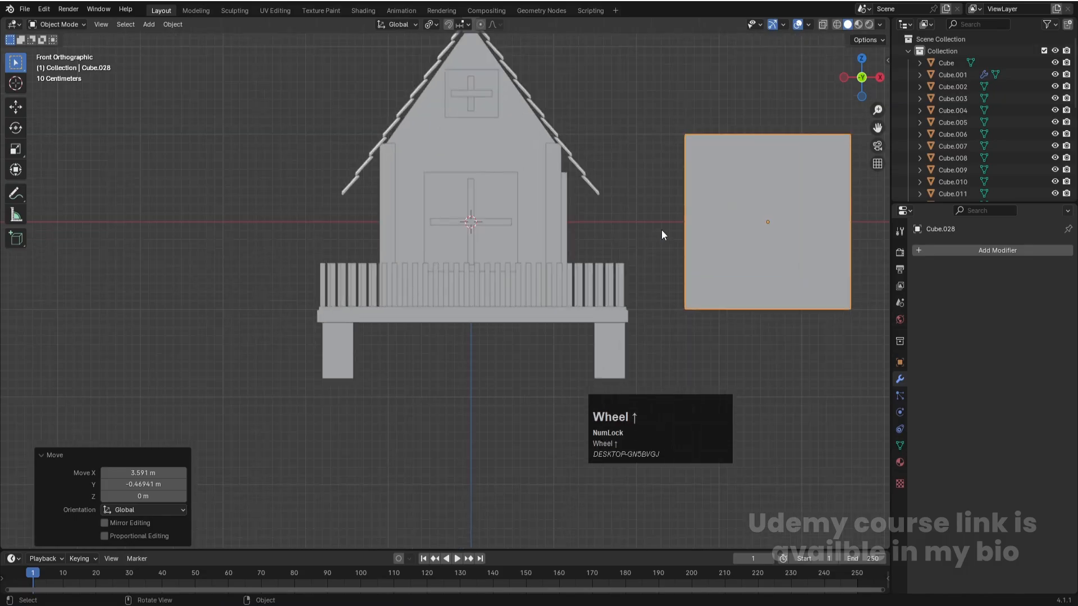
pyautogui.press('g')
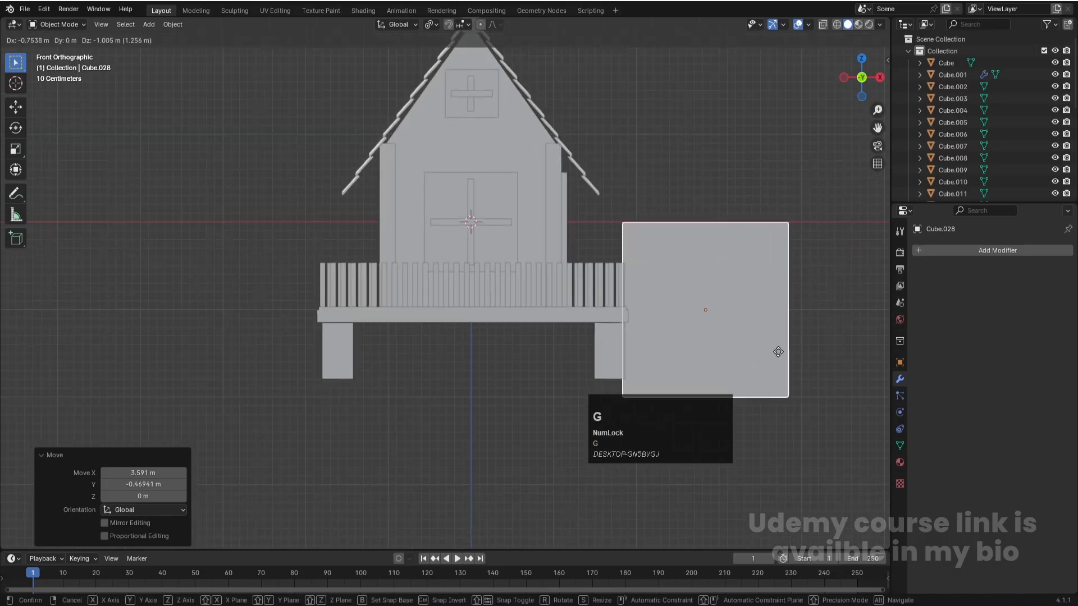
pyautogui.click(782, 352)
# - Flatten the cube beside the slab to 0.049 along Z
pyautogui.press('s')
pyautogui.press('z')
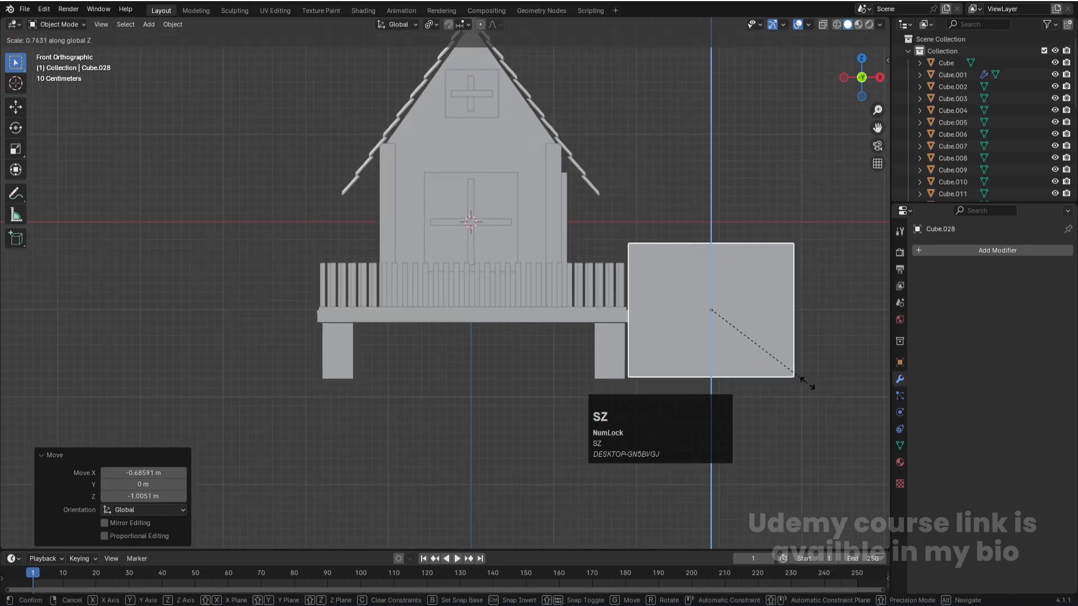
pyautogui.click(707, 317)
# - Narrow the flattened cube along X and thin it to 0.625 along Z to form a stair plank
pyautogui.press('s')
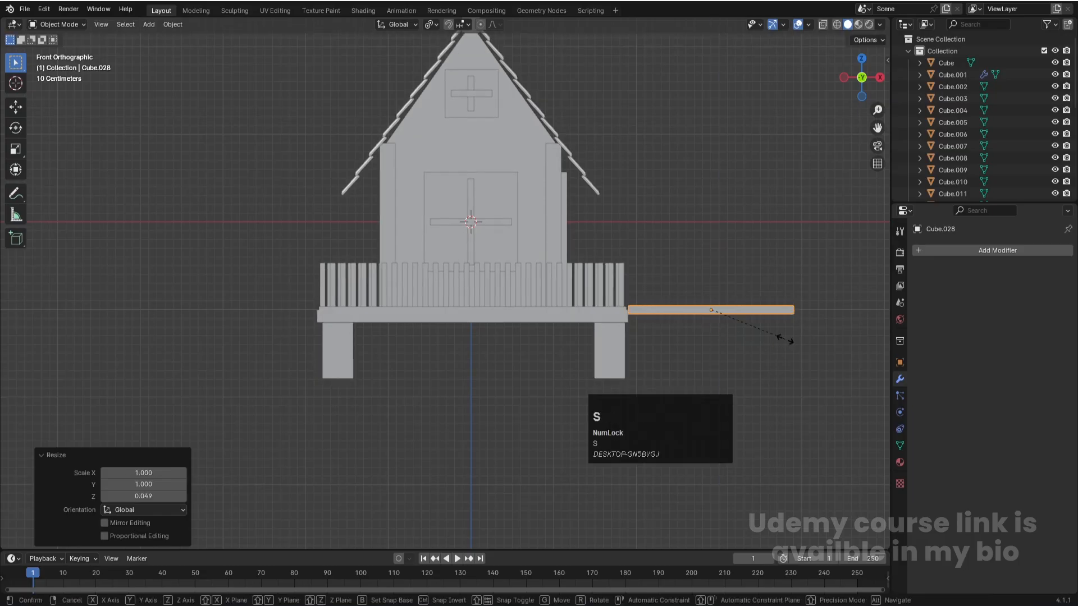
pyautogui.press('x')
pyautogui.press('Escape')
pyautogui.press('s')
pyautogui.press('z')
pyautogui.click(732, 337)
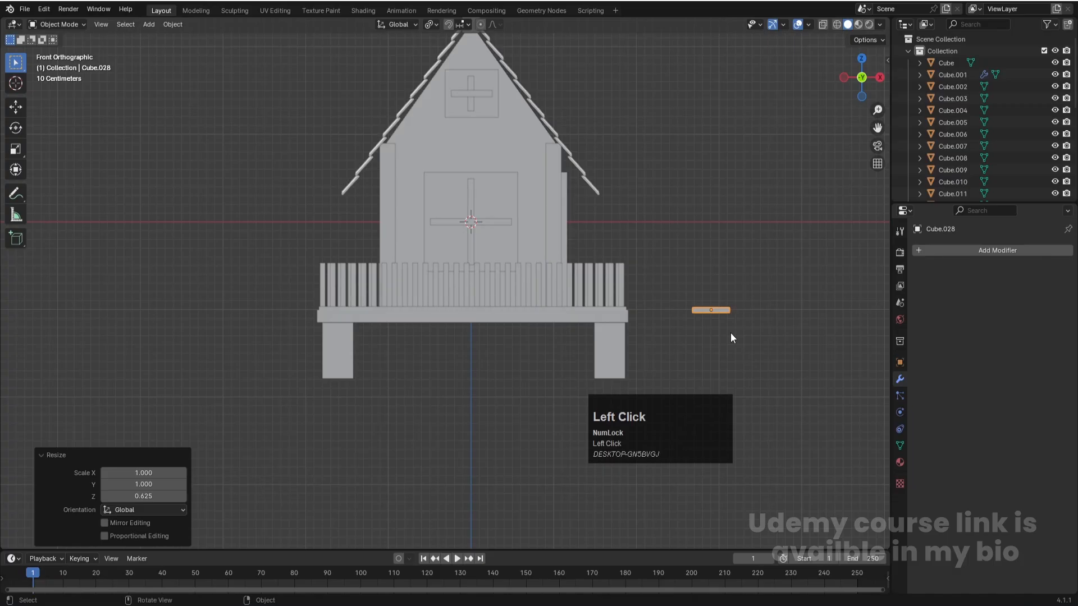
# - Scale the stair plank to 0.574 along X and move it about -0.9 m along X against the slab's side edge
pyautogui.keyDown('shift'); pyautogui.moveTo(739, 275); pyautogui.dragTo(646, 272, button='middle'); pyautogui.keyUp('shift')
pyautogui.press('s')
pyautogui.press('x')
pyautogui.click(677, 328)
pyautogui.press('g')
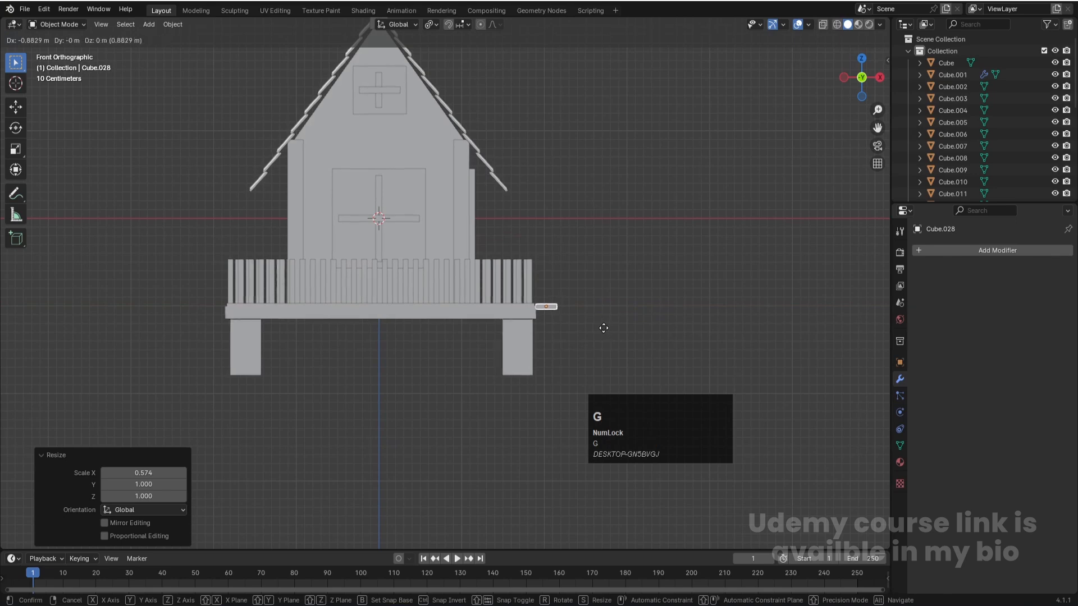
pyautogui.click(603, 333)
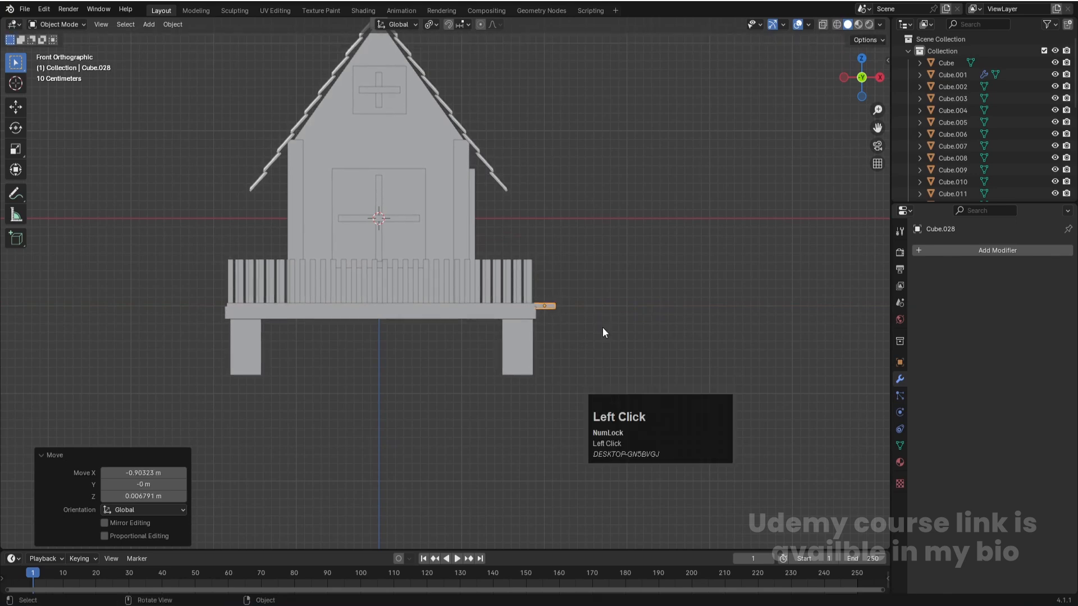
# - Move the stair plank about -0.1 m along Y in right view so one end lines up with the fence opening
pyautogui.press('KP_3')
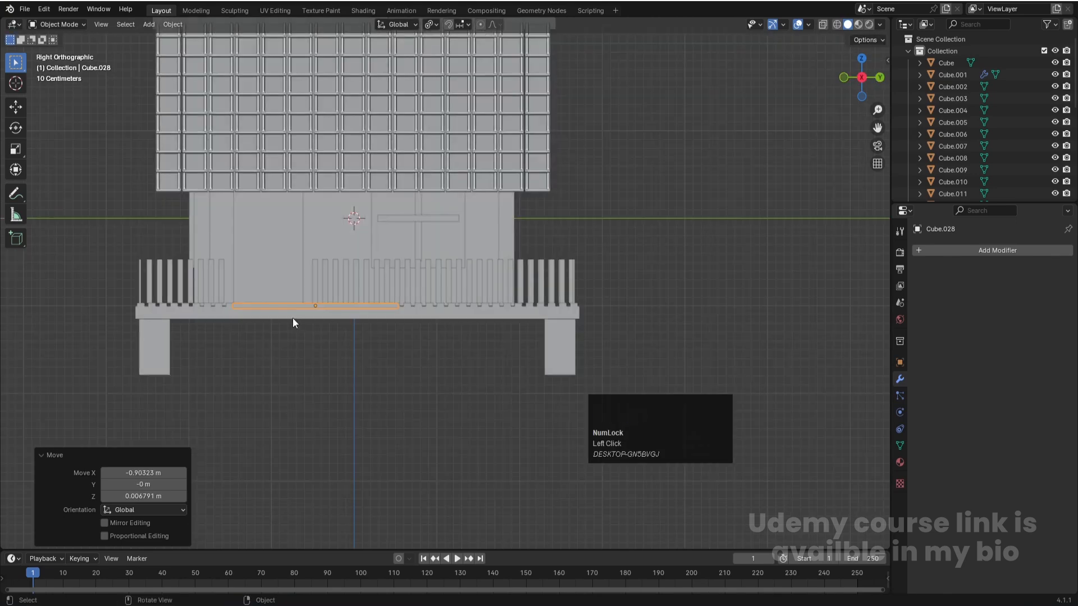
pyautogui.scroll(3, 345, 319)
pyautogui.press('g')
pyautogui.press('x')
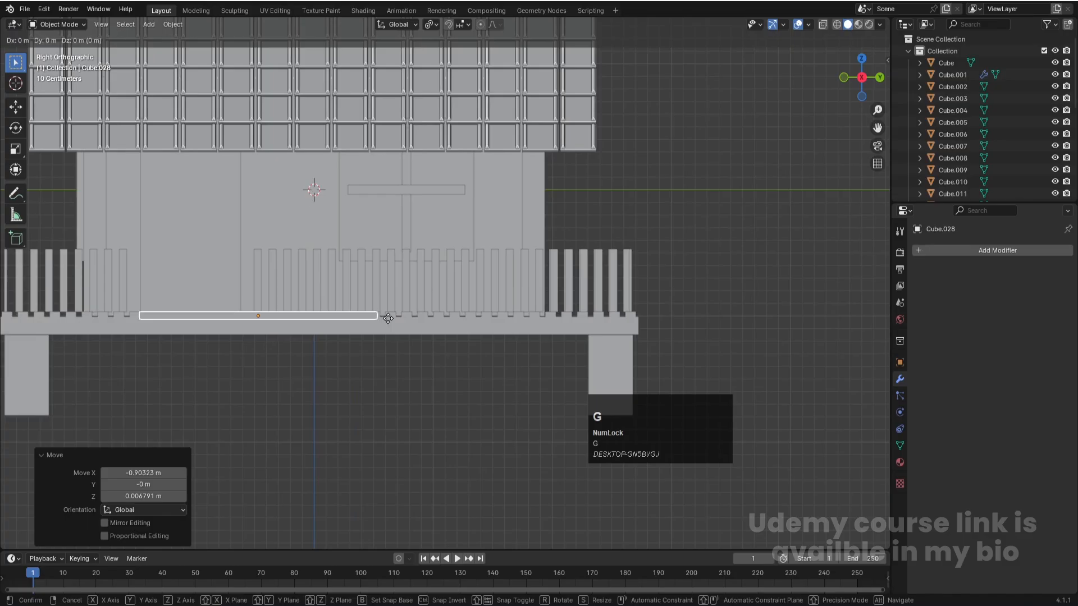
pyautogui.press('y')
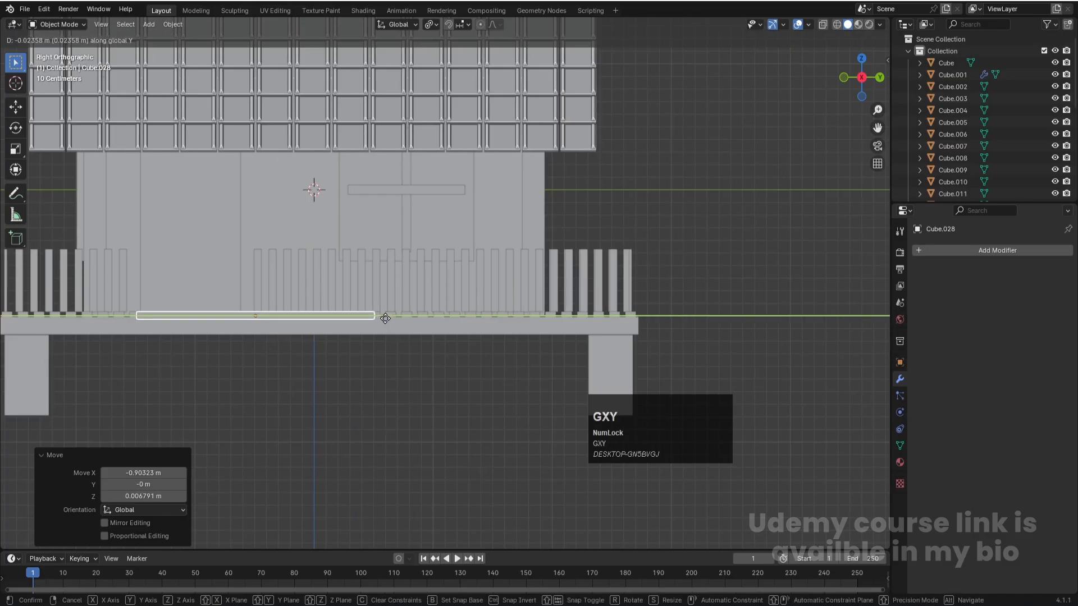
pyautogui.click(376, 318)
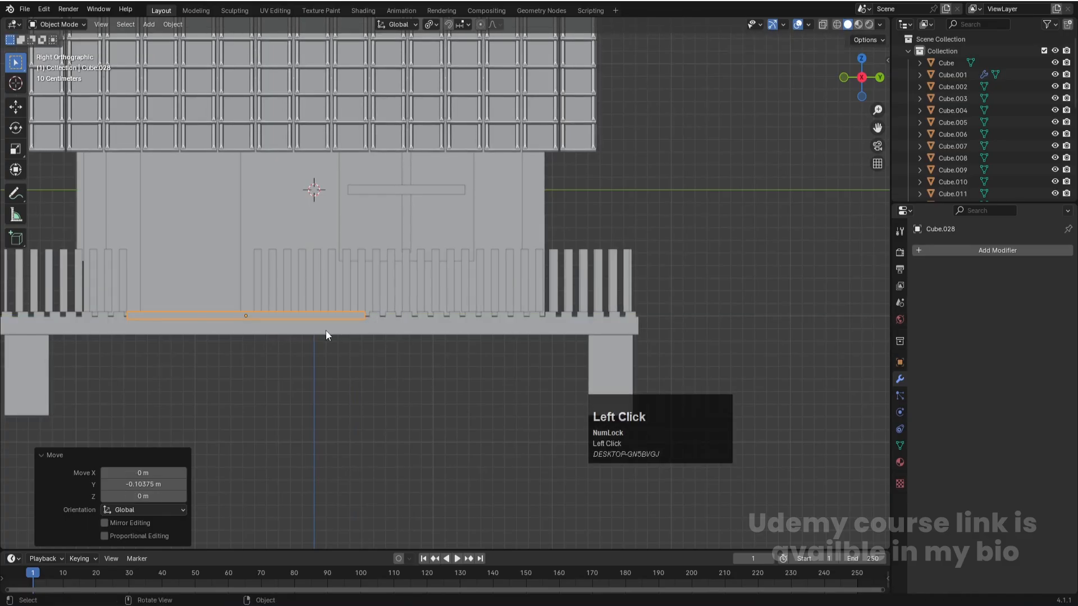
# - Shorten the stair plank to the fence opening by moving its far-end vertices about -0.92 m along Y
pyautogui.press('Tab')
pyautogui.press('1')
pyautogui.hotkey('alt', 'z')
pyautogui.click(365, 316)
pyautogui.press('g')
pyautogui.press('x')
pyautogui.press('y')
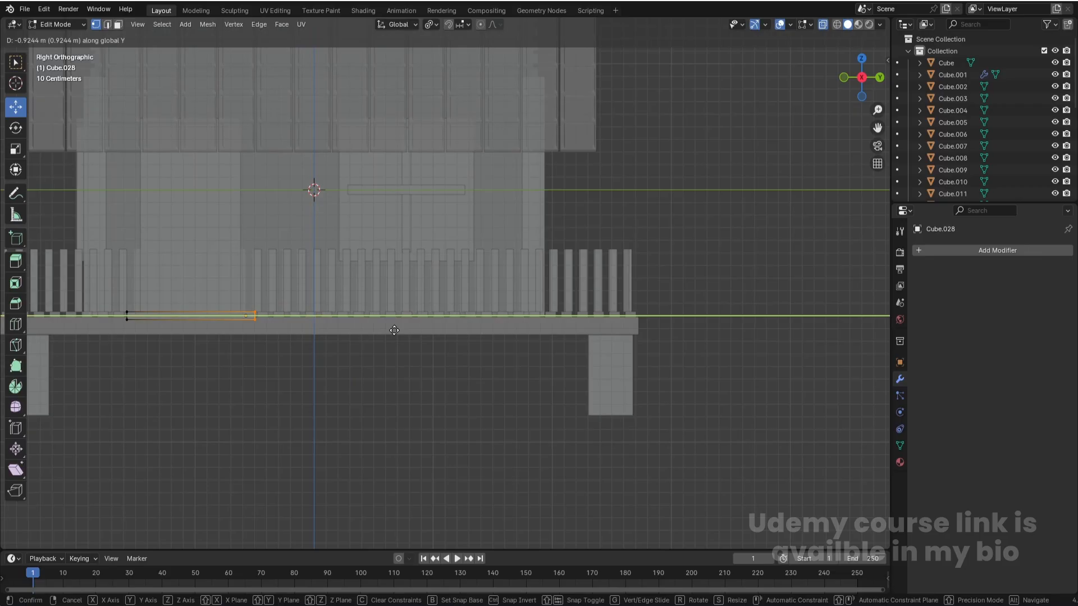
pyautogui.click(394, 331)
pyautogui.press('Tab')
# - Turn off X-ray display and move the stair plank about 0.035 m along X, away from the slab's edge
pyautogui.moveTo(345, 315); pyautogui.dragTo(430, 337, button='middle')
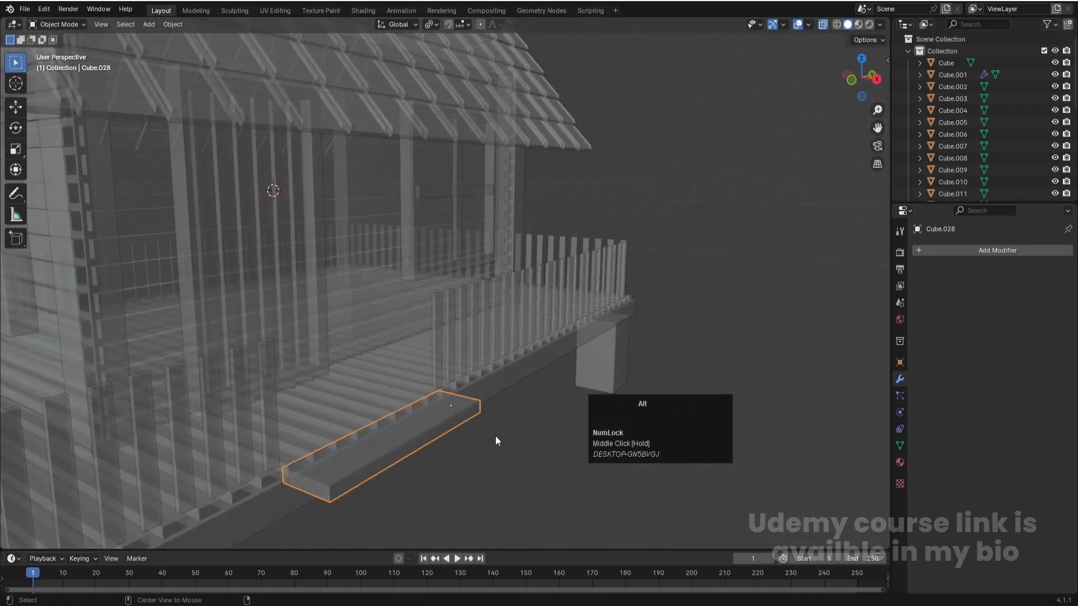
pyautogui.hotkey('alt', 'z')
pyautogui.click(448, 461)
pyautogui.click(369, 447)
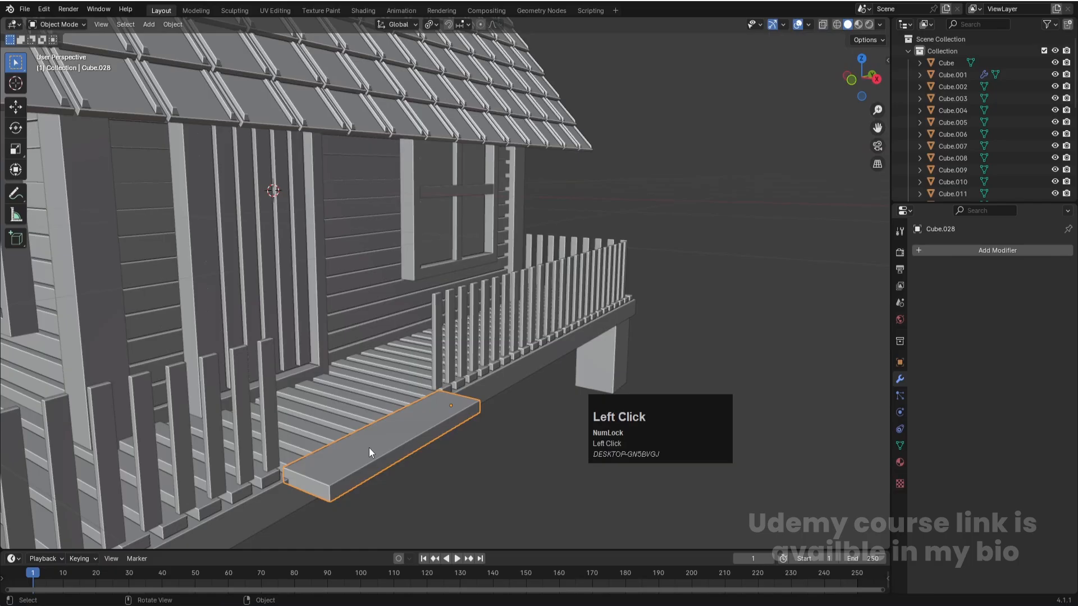
pyautogui.press('g')
pyautogui.press('x')
pyautogui.click(374, 454)
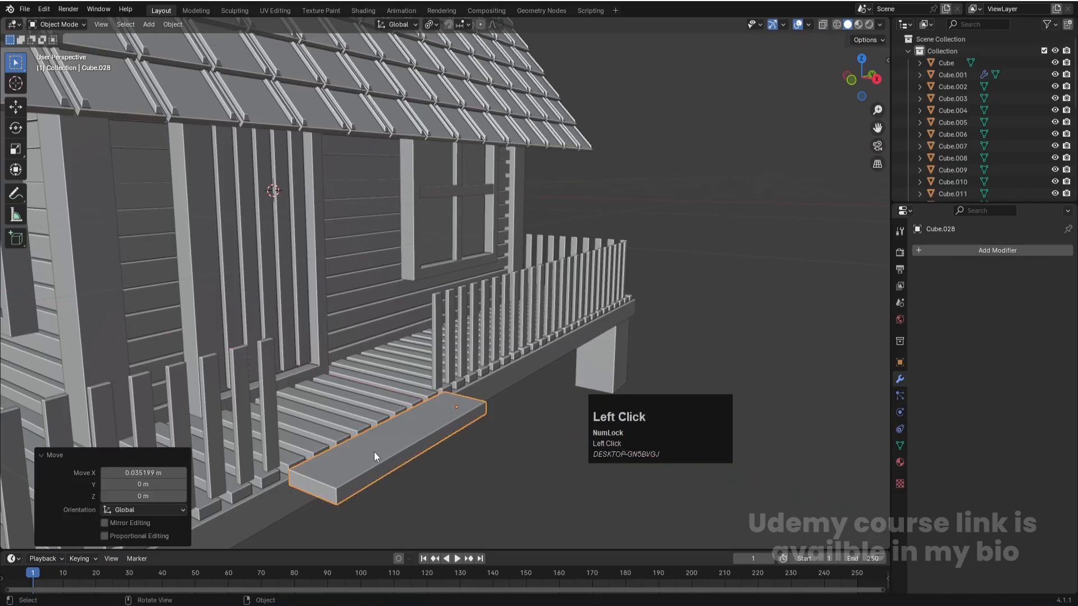
pyautogui.click(470, 466)
pyautogui.click(409, 458)
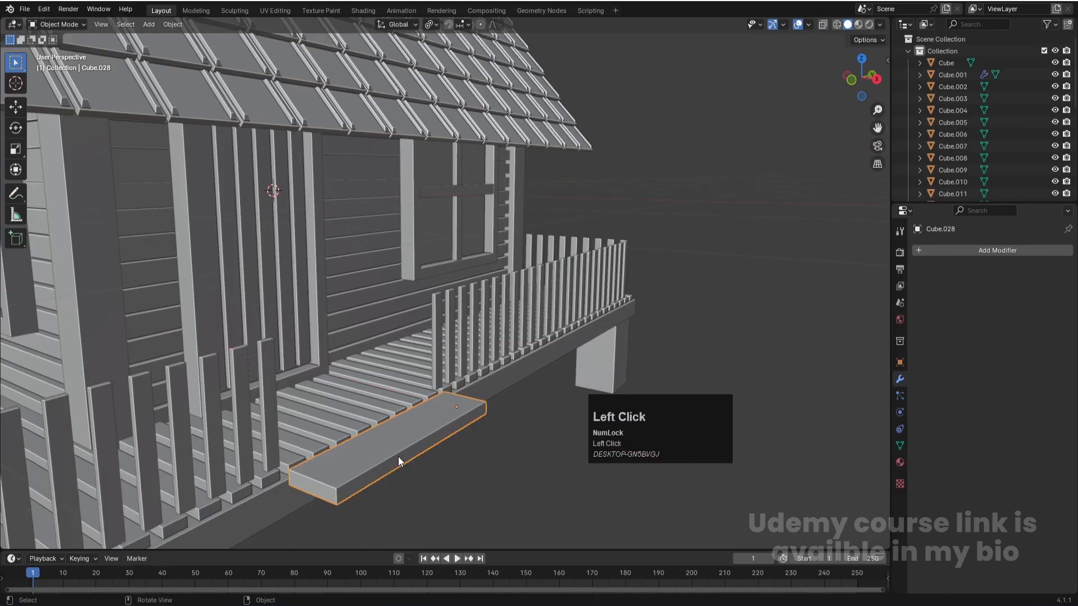
# - Check the stair plank's position against the slab in front view and save the file
pyautogui.press('KP_1')
pyautogui.scroll(5, 642, 322)
pyautogui.keyDown('shift'); pyautogui.moveTo(727, 258); pyautogui.dragTo(487, 228, button='middle'); pyautogui.keyUp('shift')
pyautogui.hotkey('ctrl', 's')
pyautogui.click(555, 339)
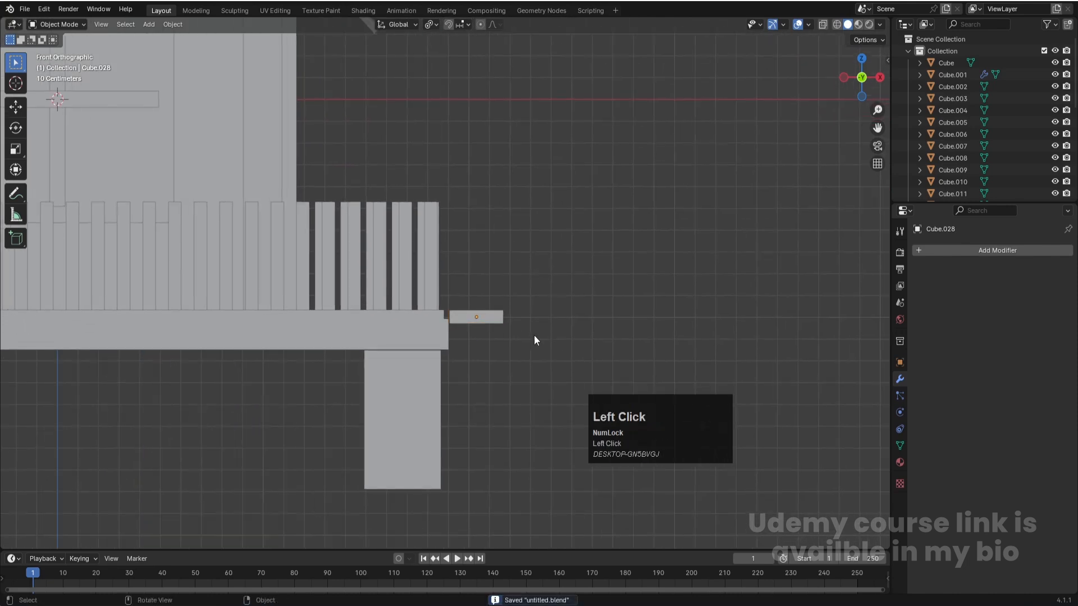
# - Set the stair plank's origin to its center of mass (surface)
pyautogui.click(497, 322)
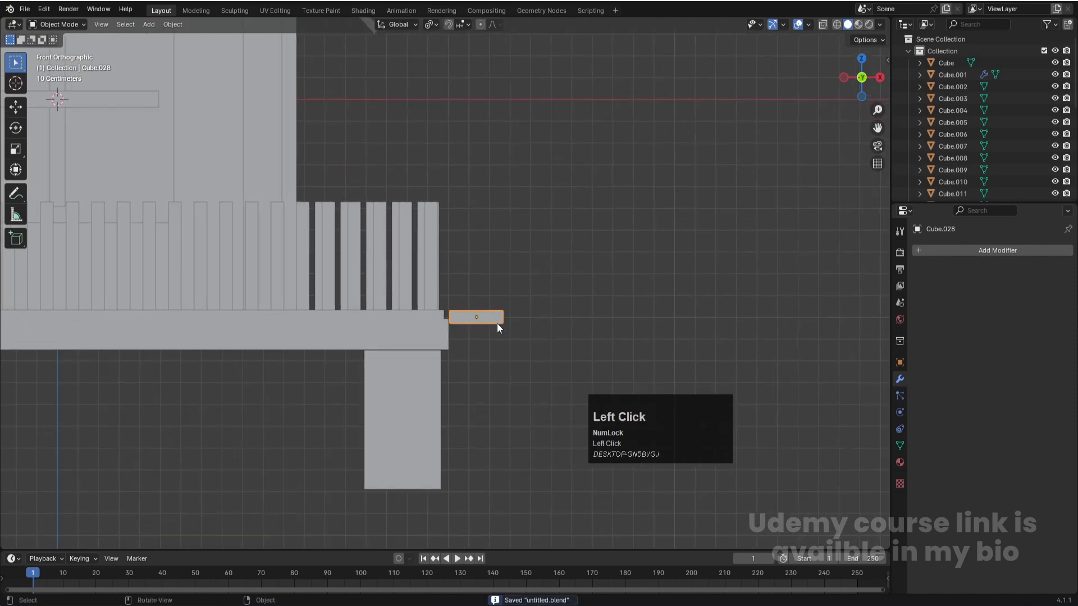
pyautogui.click(181, 25)
pyautogui.moveTo(192, 52)
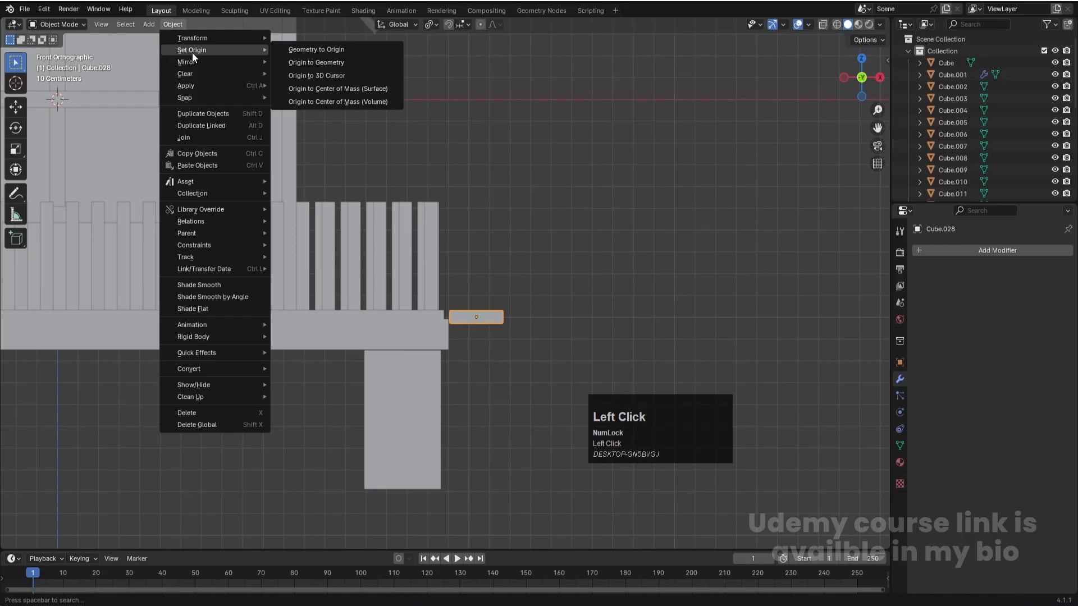
pyautogui.click(331, 88)
# - Move the stair plank Cube.028 out of Collection to the Scene Collection level and collapse Collection
pyautogui.scroll(-6, 976, 123)
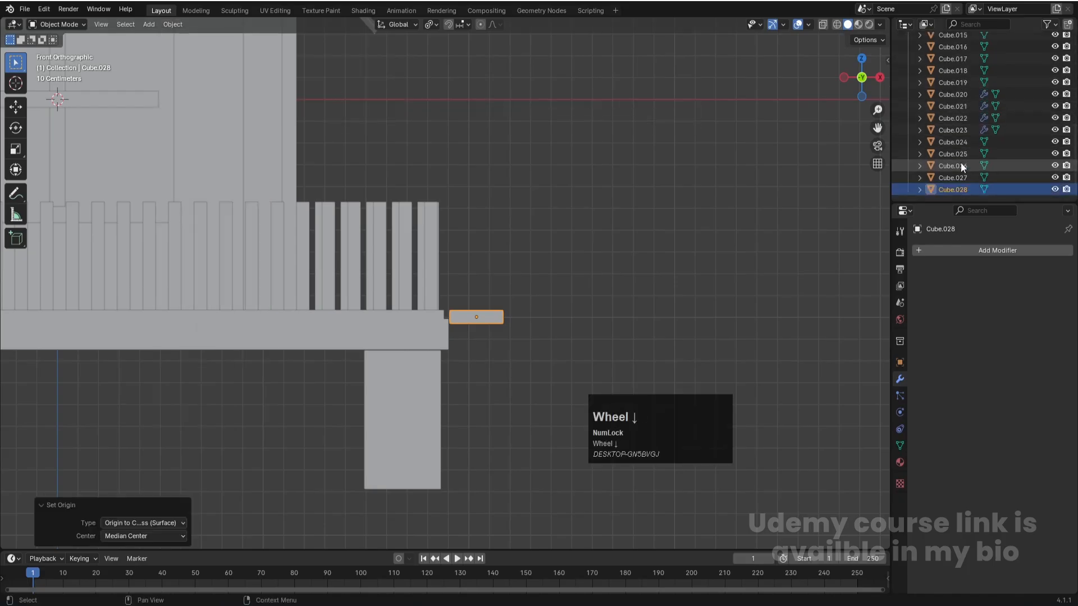
pyautogui.moveTo(941, 190); pyautogui.dragTo(957, 514)
pyautogui.moveTo(958, 402); pyautogui.dragTo(935, 460)
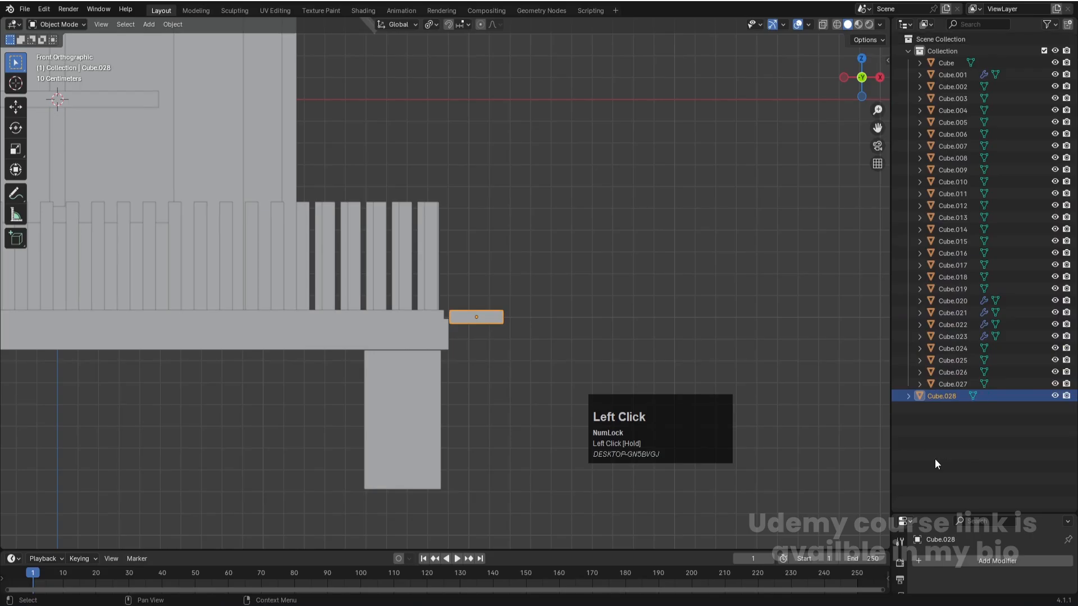
pyautogui.click(908, 51)
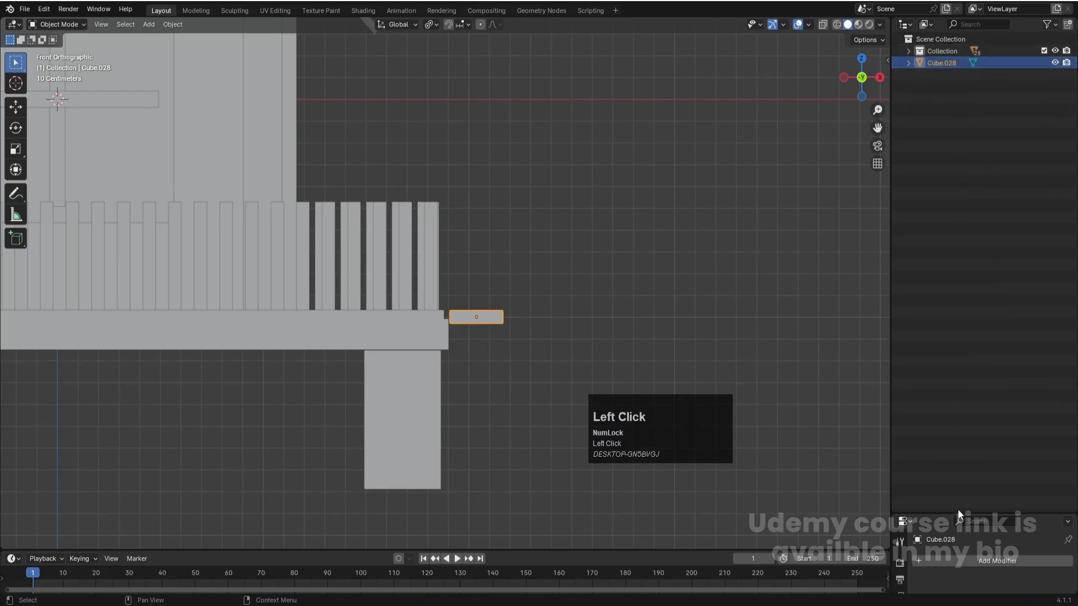
pyautogui.moveTo(951, 513); pyautogui.dragTo(962, 181)
# - Add a new collection to the Scene Collection and name it "stairs"
pyautogui.click(956, 114)
pyautogui.rightClick(955, 112)
pyautogui.click(955, 111)
pyautogui.doubleClick(942, 51)
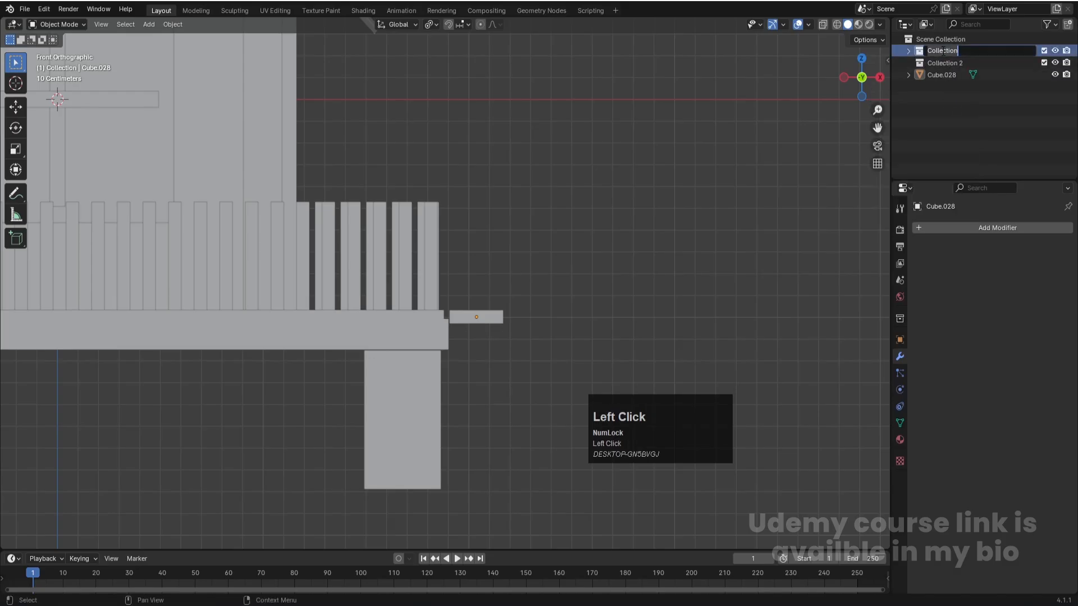
pyautogui.click(977, 119)
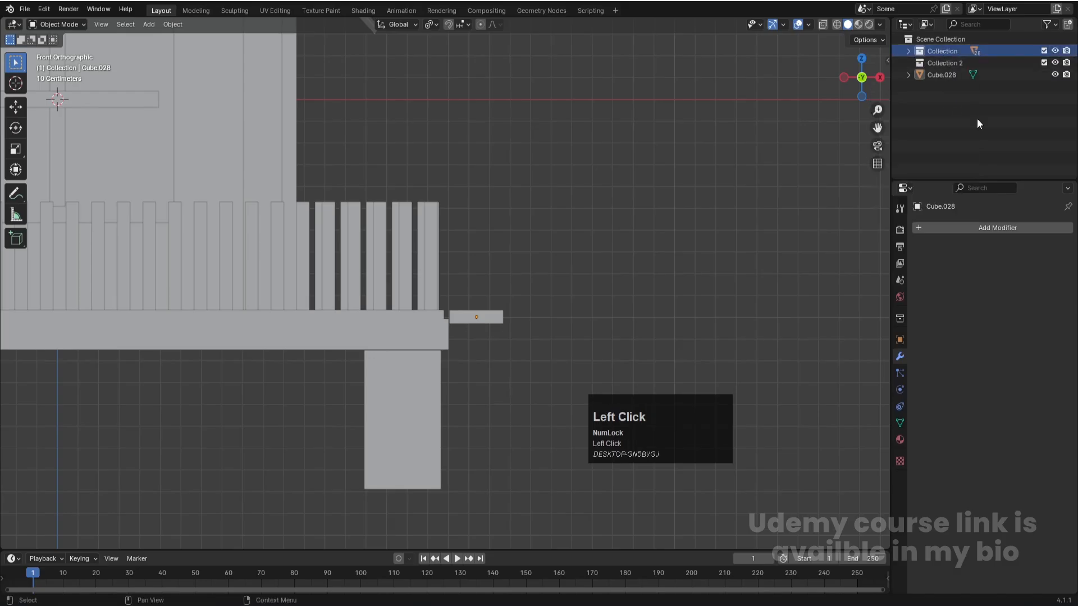
pyautogui.doubleClick(943, 62)
pyautogui.write('stairs')
pyautogui.press('Return')
# - Rename the original collection holding the house objects to "house"
pyautogui.doubleClick(936, 52)
pyautogui.write('hou')
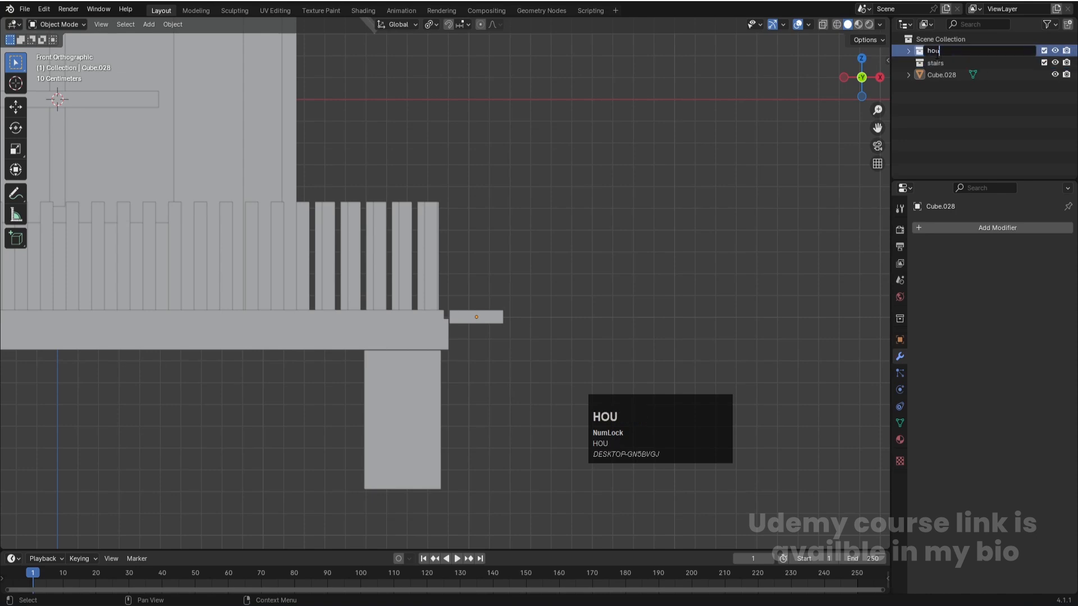
pyautogui.write('se')
pyautogui.press('Return')
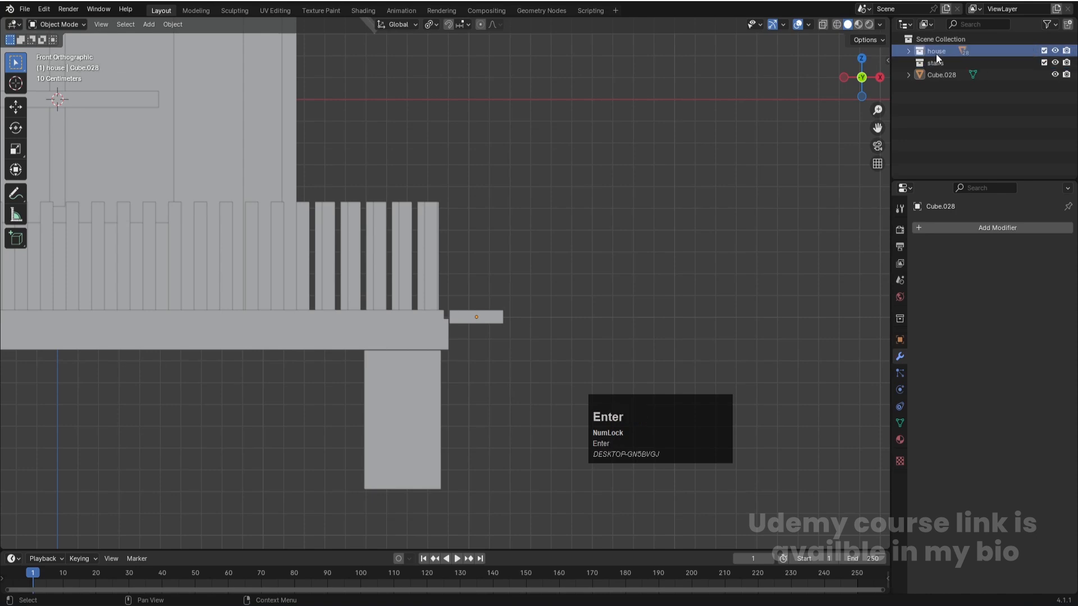
# - Hide and reshow the house collection to check its contents, and save the file
pyautogui.click(1055, 51)
pyautogui.click(1055, 51)
pyautogui.hotkey('ctrl', 's')
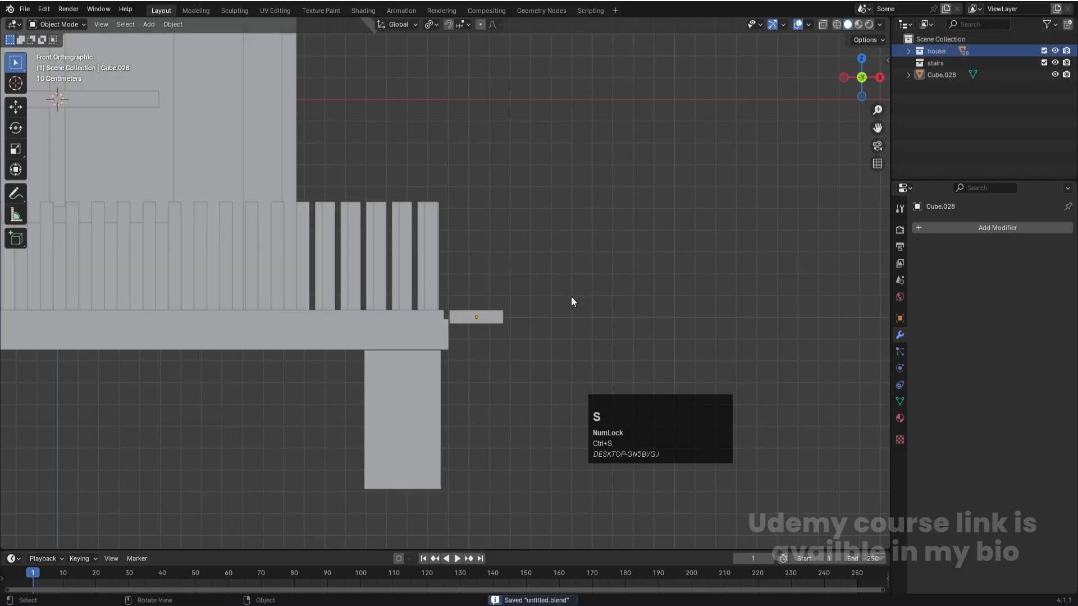
# - Select the stair plank beside the slab's edge in front view
pyautogui.scroll(2, 570, 306)
pyautogui.click(527, 336)
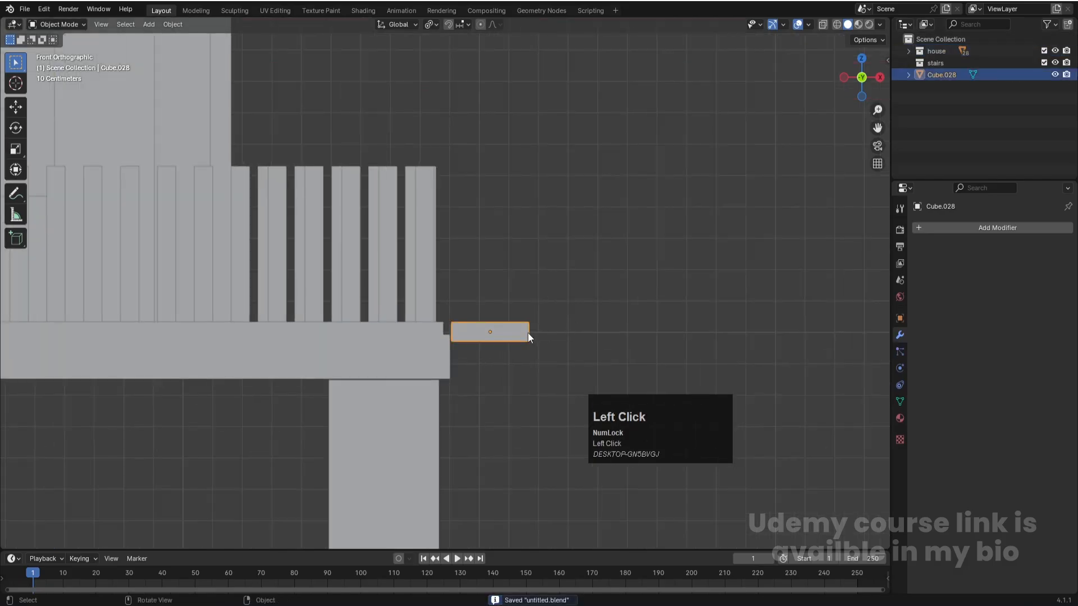
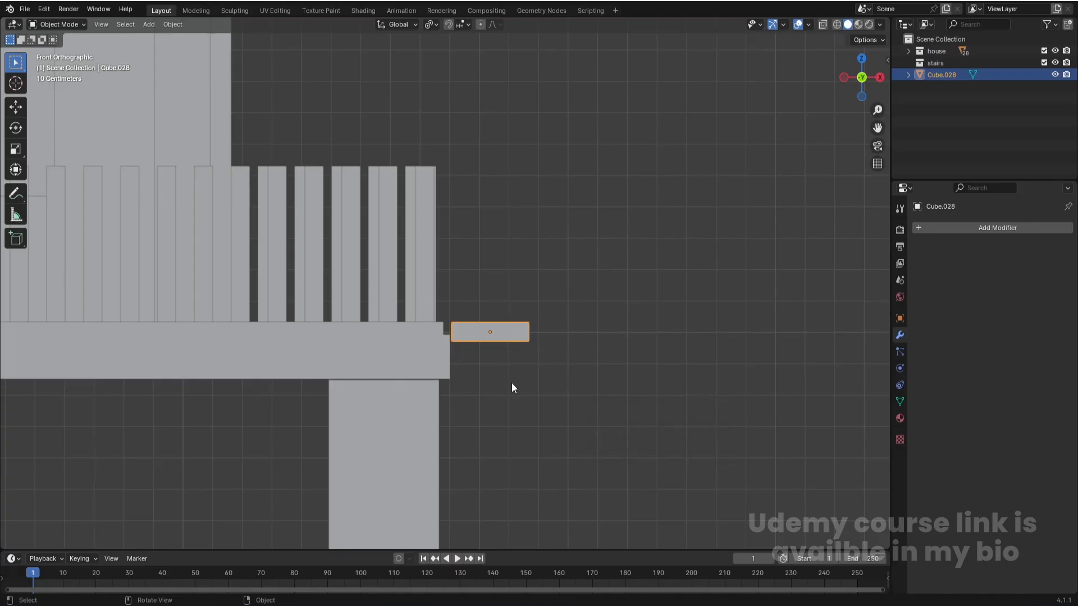
# - Add an Array modifier to the stair plank with relative offset factors X 0.6 and Z -1.1
pyautogui.click(520, 336)
pyautogui.click(1011, 226)
pyautogui.moveTo(968, 217)
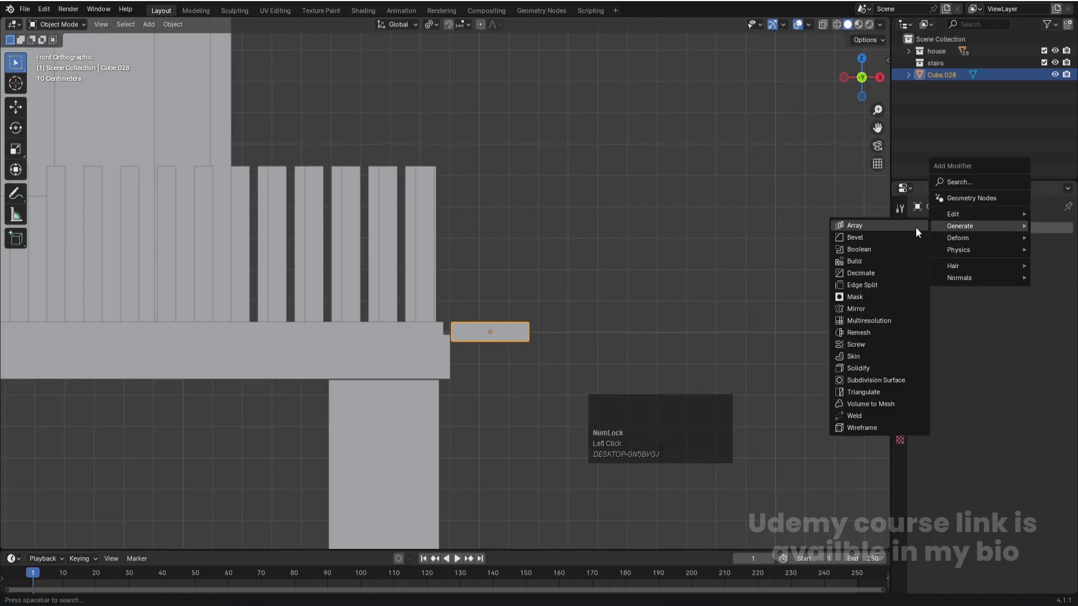
pyautogui.click(915, 227)
pyautogui.hotkey('ctrl', 'z')
pyautogui.moveTo(1019, 341); pyautogui.dragTo(960, 342)
pyautogui.moveTo(1016, 317); pyautogui.dragTo(995, 318)
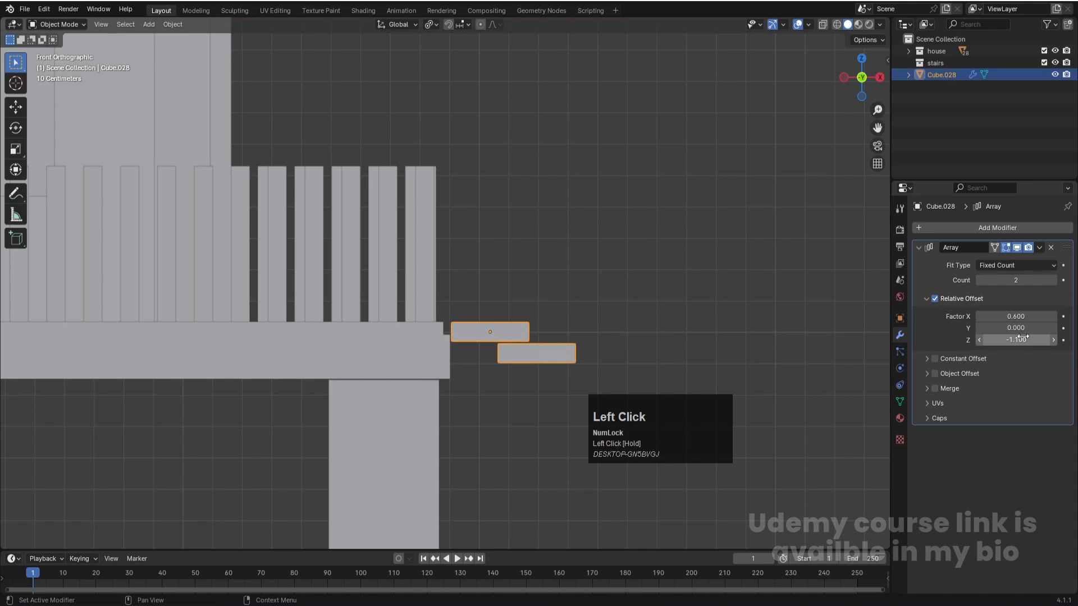
# - Set the stair array's count to 13 and its X offset factor to 0.3, checking the slope in perspective
pyautogui.scroll(-3, 645, 328)
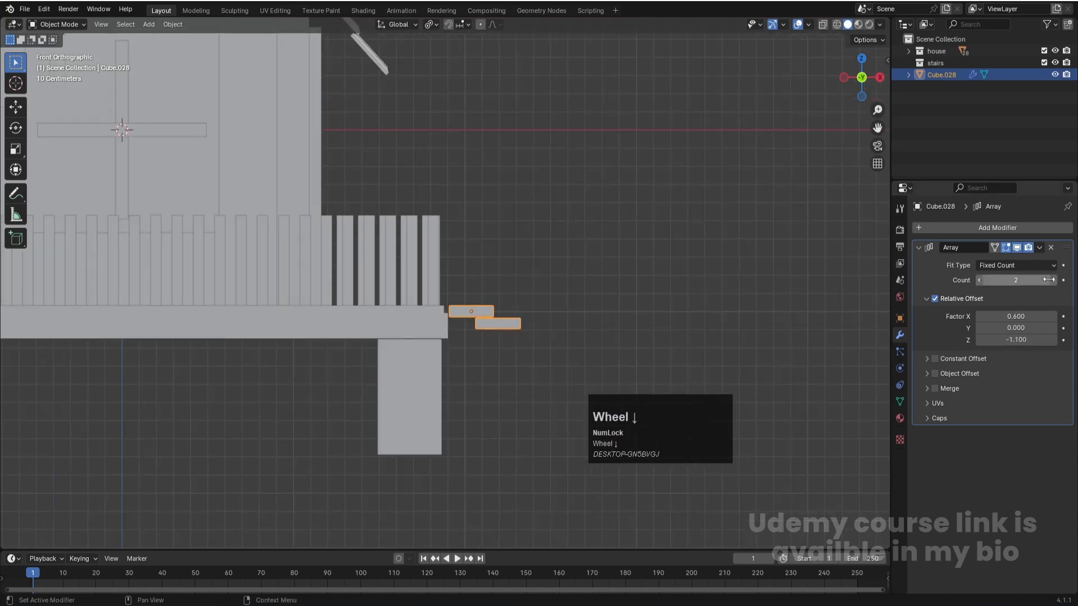
pyautogui.moveTo(1027, 277); pyautogui.dragTo(1071, 278)
pyautogui.moveTo(692, 228); pyautogui.dragTo(645, 252, button='middle')
pyautogui.scroll(-4, 637, 283)
pyautogui.click(641, 299)
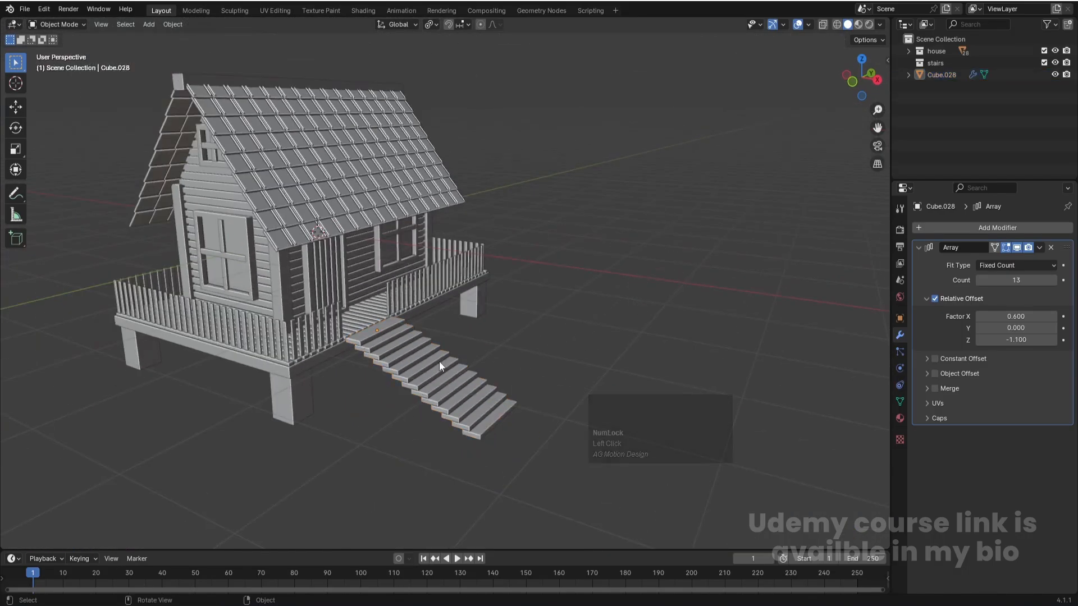
pyautogui.moveTo(374, 365); pyautogui.dragTo(413, 351, button='middle')
pyautogui.click(417, 346)
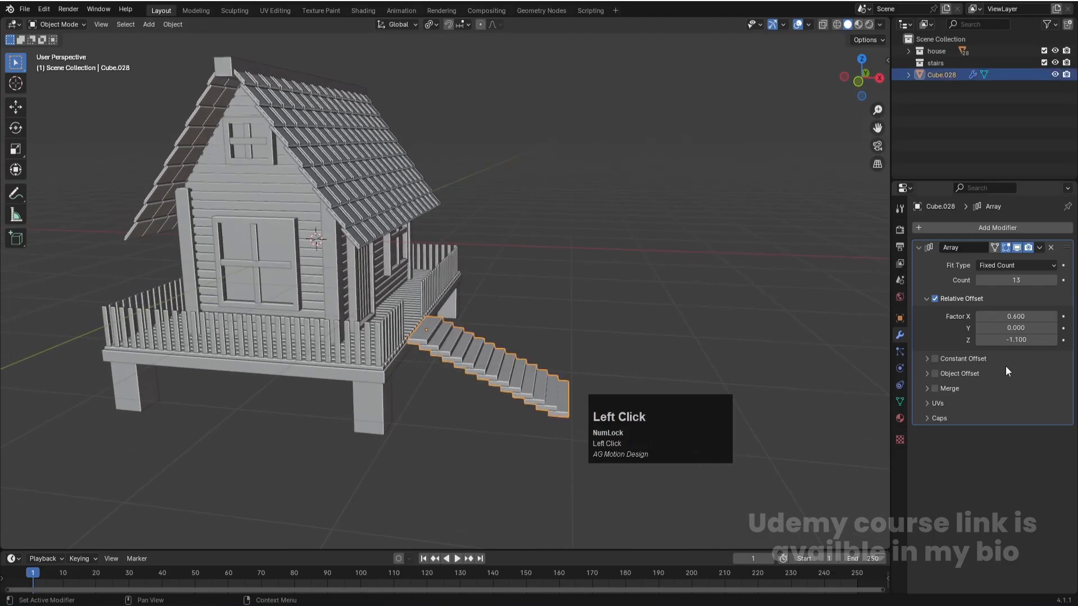
pyautogui.moveTo(1015, 317); pyautogui.dragTo(997, 317)
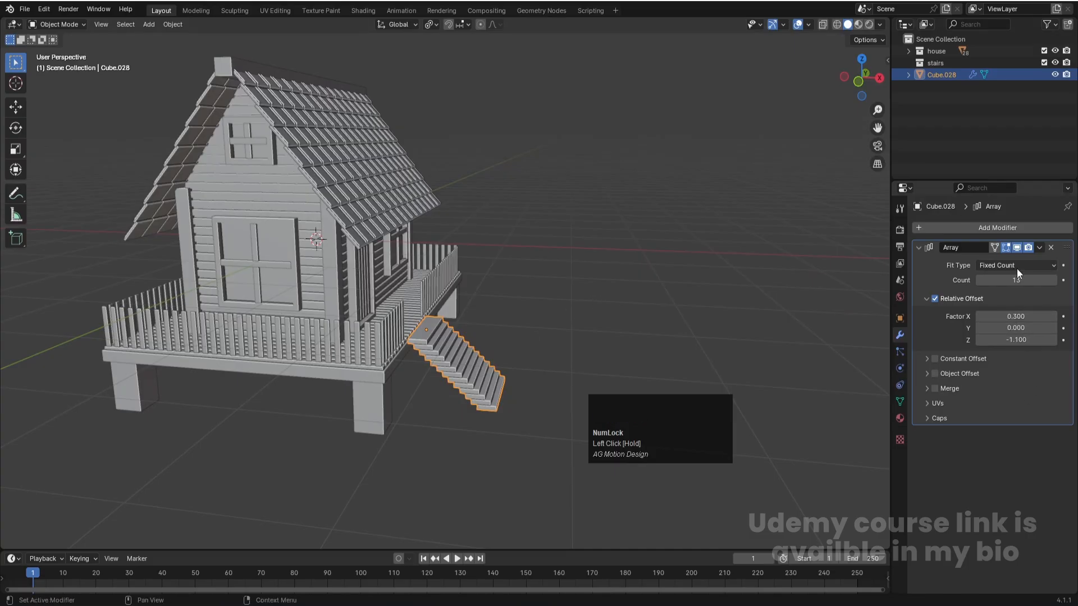
pyautogui.click(421, 338)
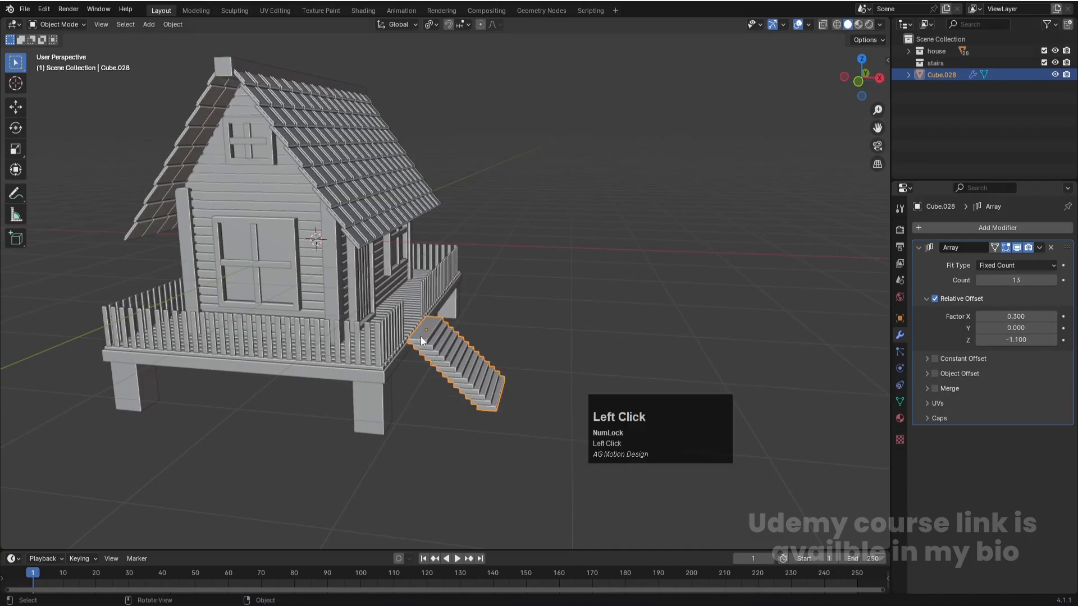
# - Lower the stair plank's bottom vertices about 0.1 m in front view to thicken the steps
pyautogui.press('KP_1')
pyautogui.scroll(-4, 602, 281)
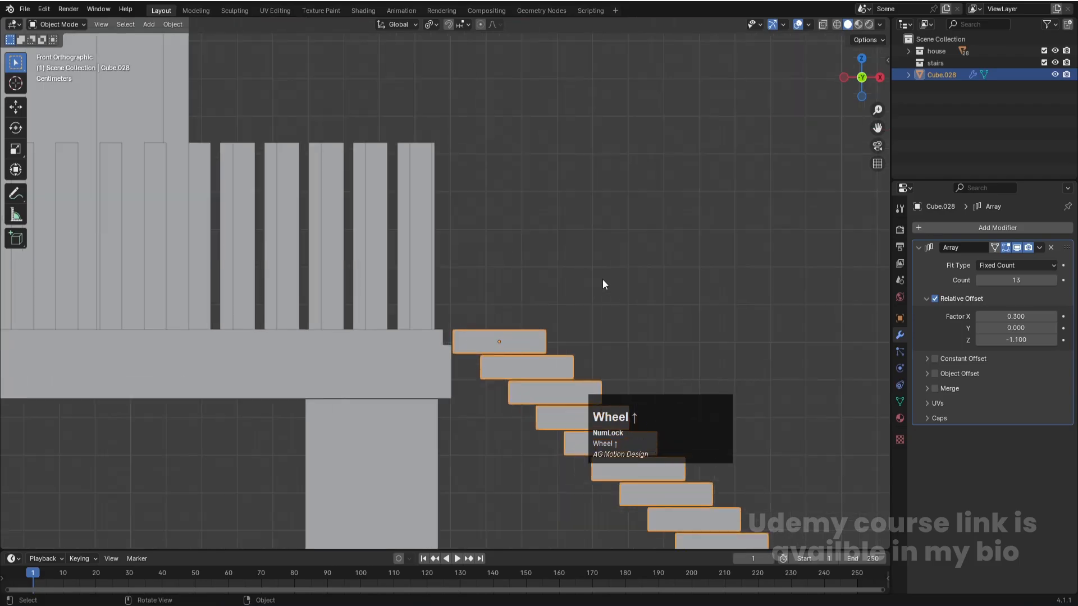
pyautogui.press('Tab')
pyautogui.scroll(4, 568, 324)
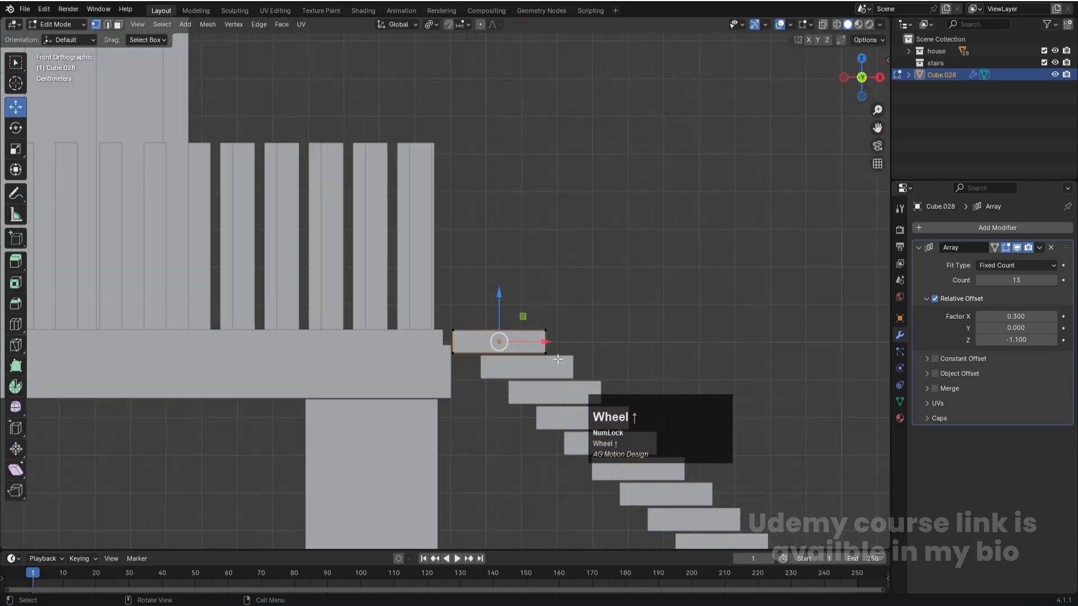
pyautogui.hotkey('alt', 'z')
pyautogui.keyDown('alt'); pyautogui.click(464, 355); pyautogui.keyUp('alt')
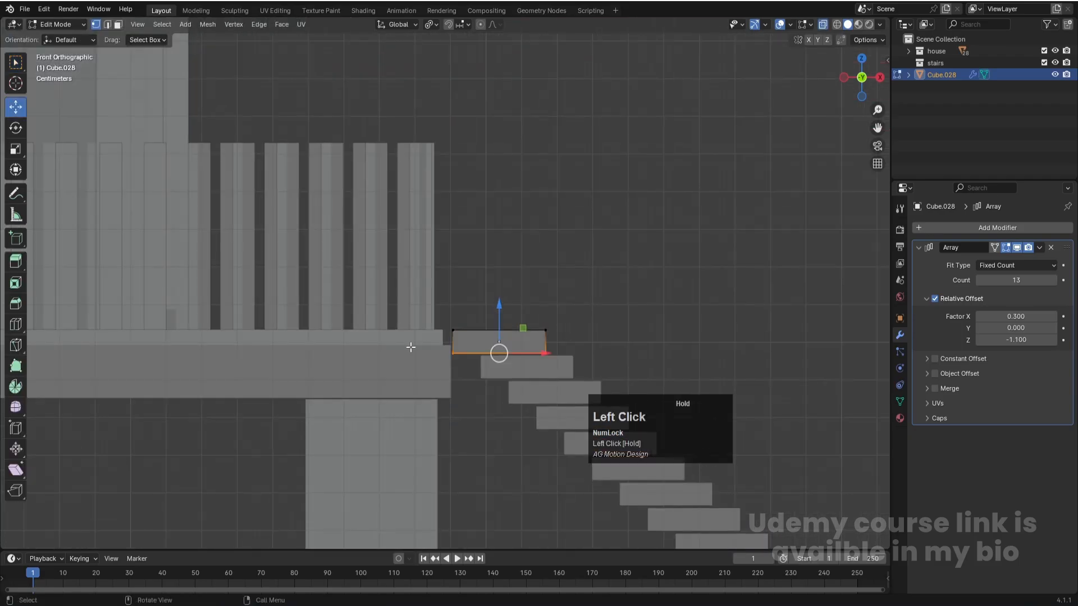
pyautogui.moveTo(500, 308); pyautogui.dragTo(506, 344)
pyautogui.scroll(-3, 481, 356)
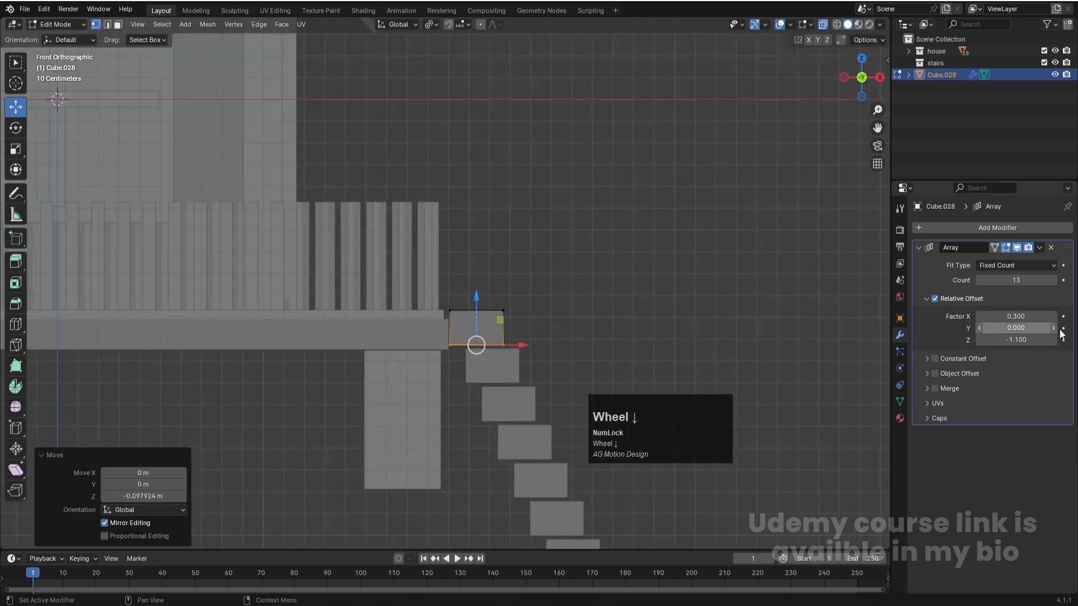
# - Set the array count to 5 and offset factors to X 0.9, Y -1.1, Z -1.9, and undo the plank's thickening
pyautogui.moveTo(1022, 281); pyautogui.dragTo(972, 280)
pyautogui.moveTo(1045, 316); pyautogui.dragTo(1013, 340)
pyautogui.hotkey('ctrl', 'z')
pyautogui.click(712, 318)
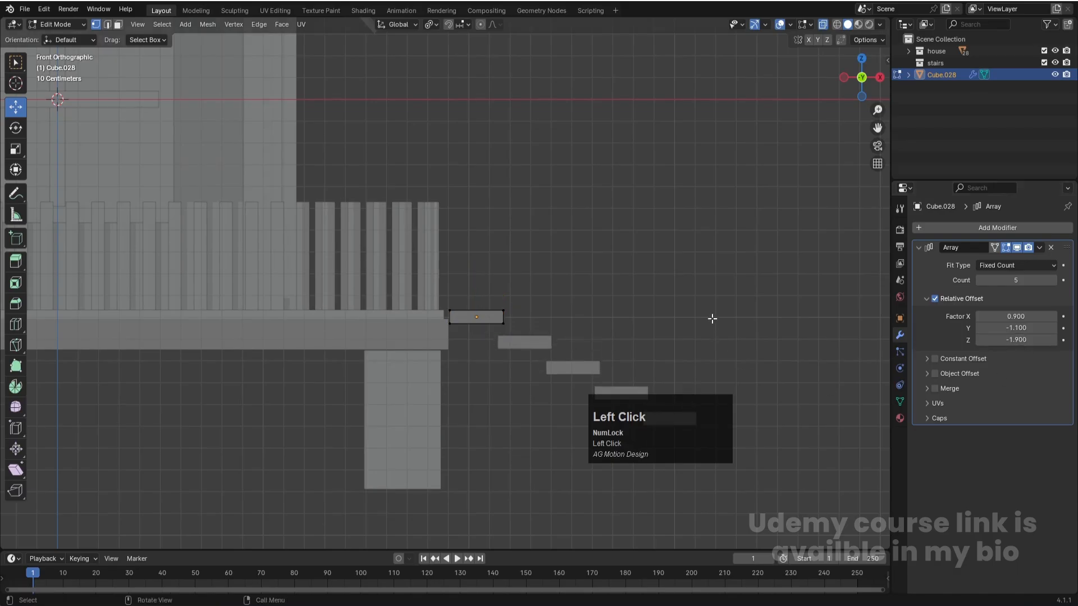
# - Lower the stair plank's bottom vertices about 0.08 m along Z and return to Object Mode
pyautogui.click(475, 317)
pyautogui.press('g')
pyautogui.press('z')
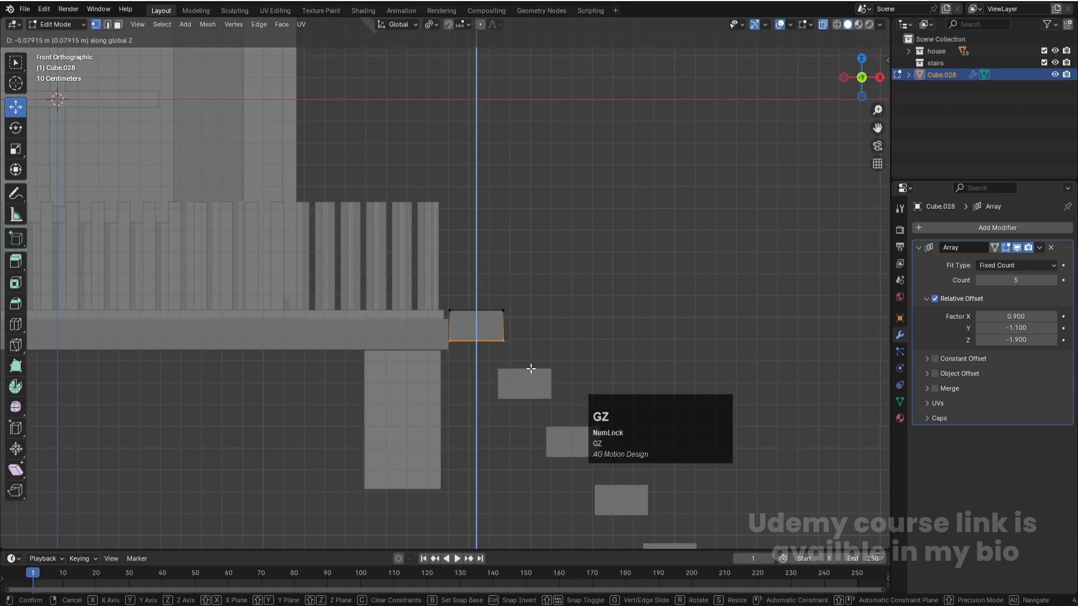
pyautogui.click(531, 369)
pyautogui.press('Tab')
pyautogui.click(593, 321)
pyautogui.click(527, 387)
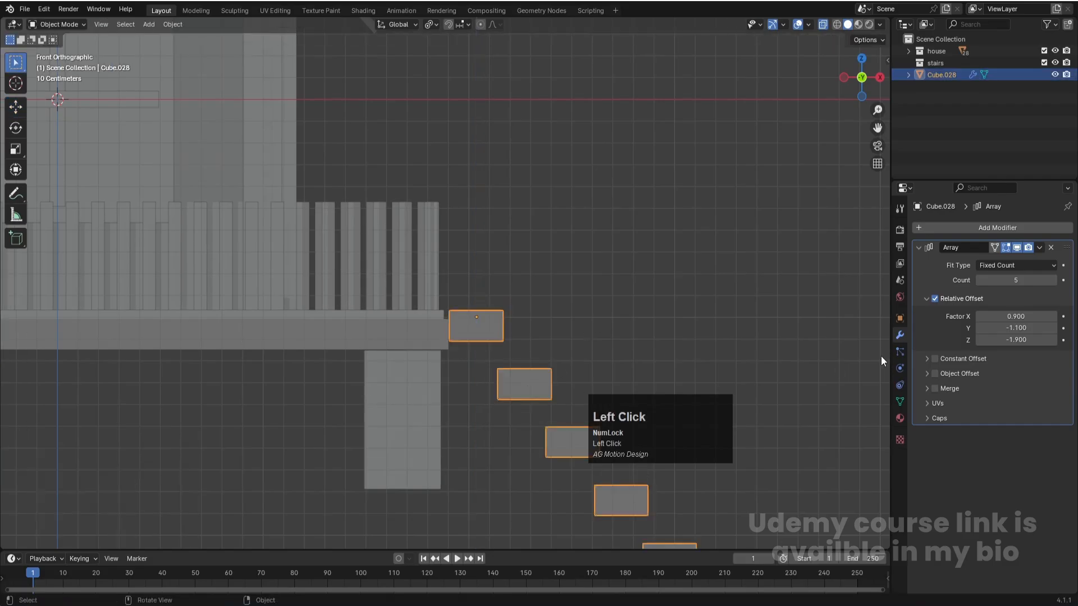
# - Set the stair array's offset factors to X 0.6, Y 0, Z -1 and its count to 6
pyautogui.click(1024, 328)
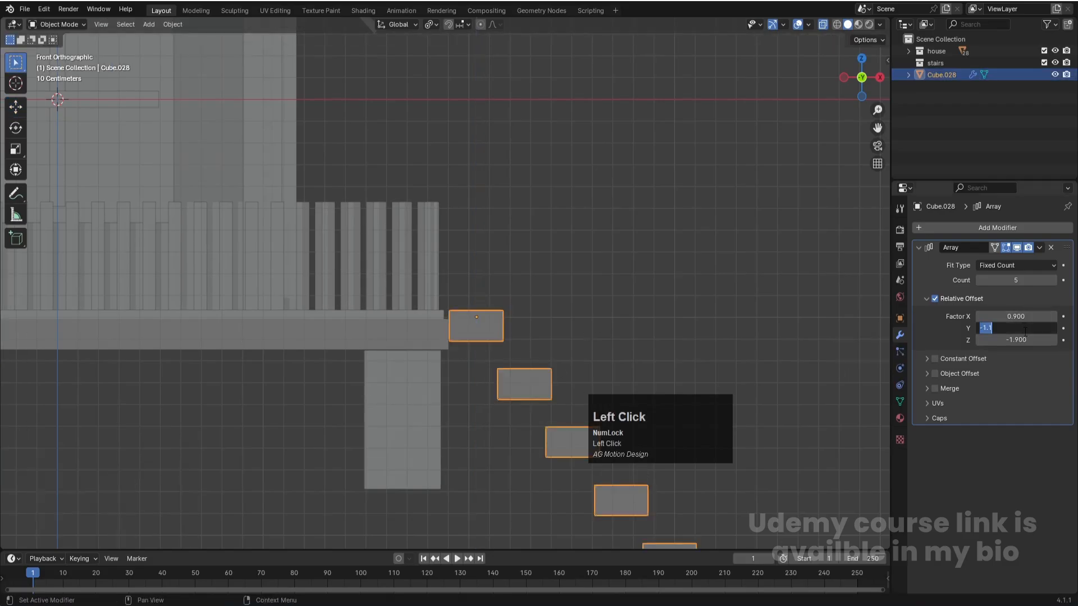
pyautogui.write('0')
pyautogui.press('Return')
pyautogui.moveTo(1026, 340); pyautogui.dragTo(969, 316)
pyautogui.click(1056, 280)
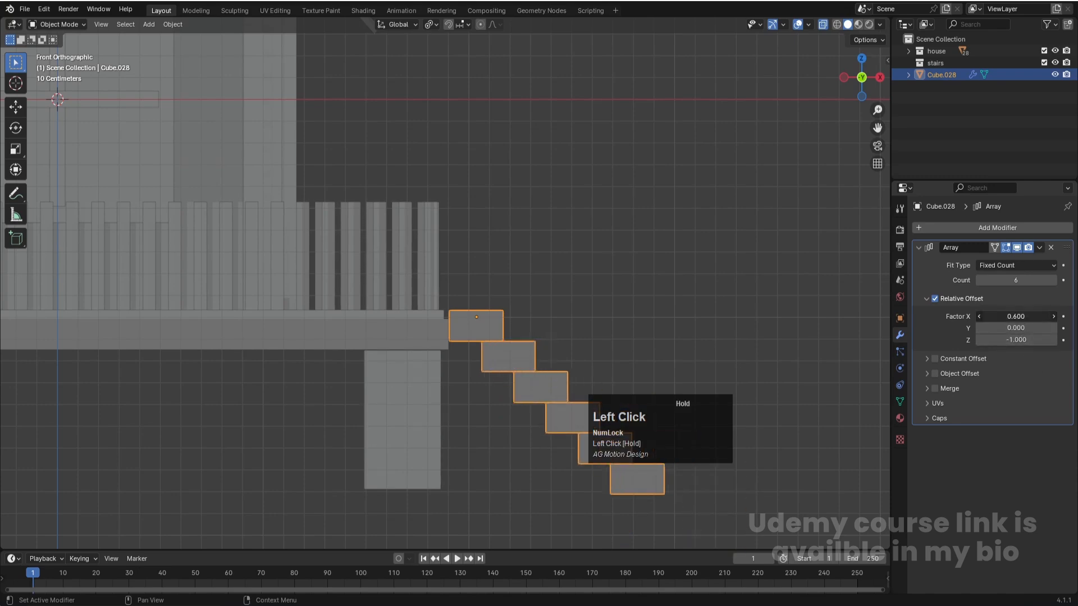
# - Inspect the stairs against the house in perspective from several angles and save the file
pyautogui.scroll(-2, 666, 287)
pyautogui.moveTo(666, 287); pyautogui.dragTo(615, 285, button='middle')
pyautogui.scroll(-3, 615, 285)
pyautogui.scroll(2, 619, 288)
pyautogui.click(635, 263)
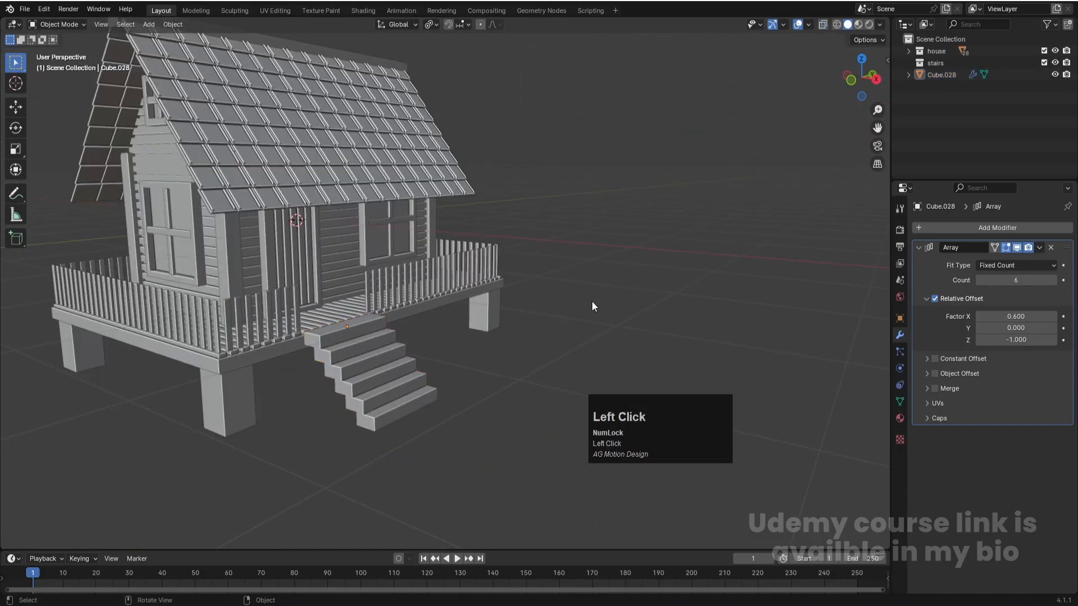
pyautogui.scroll(-2, 442, 337)
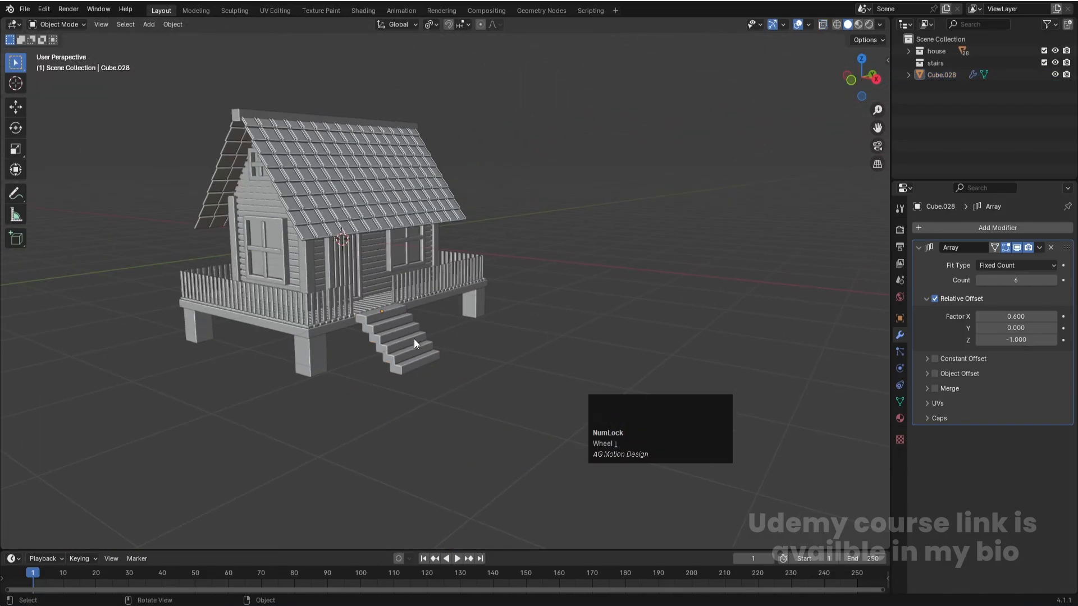
pyautogui.scroll(3, 361, 337)
pyautogui.hotkey('ctrl', 's')
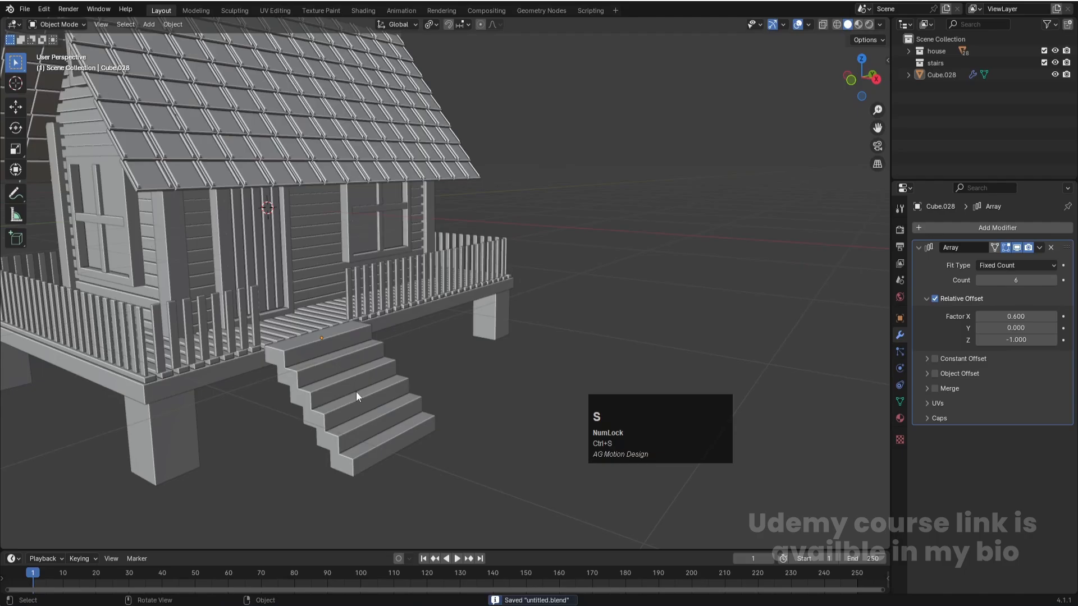
pyautogui.scroll(-2, 356, 396)
pyautogui.scroll(-2, 436, 384)
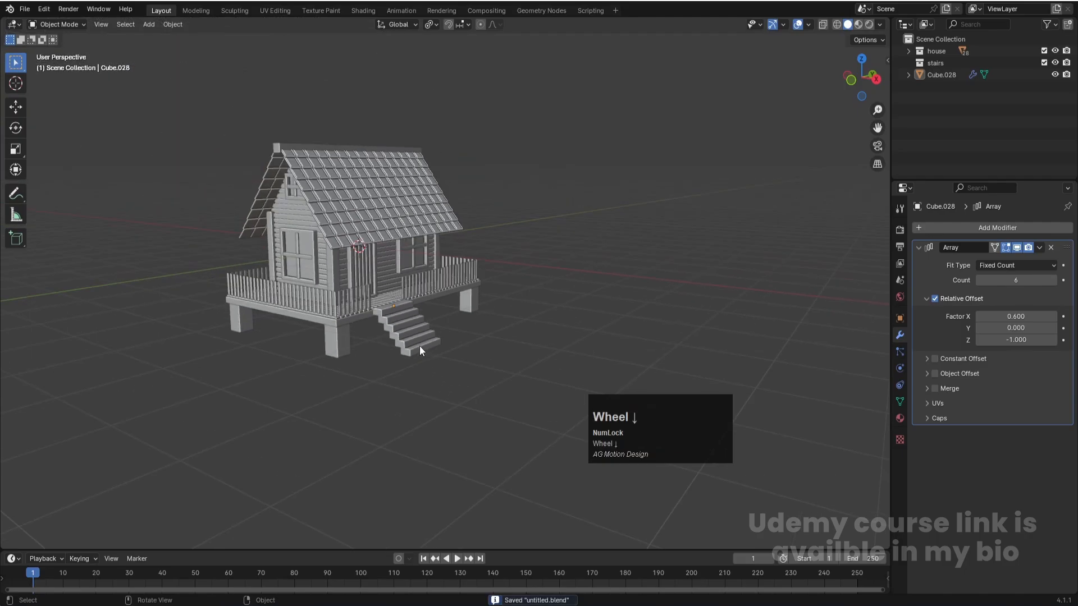
pyautogui.moveTo(434, 355); pyautogui.dragTo(497, 325, button='middle')
pyautogui.hotkey('ctrl', 's')
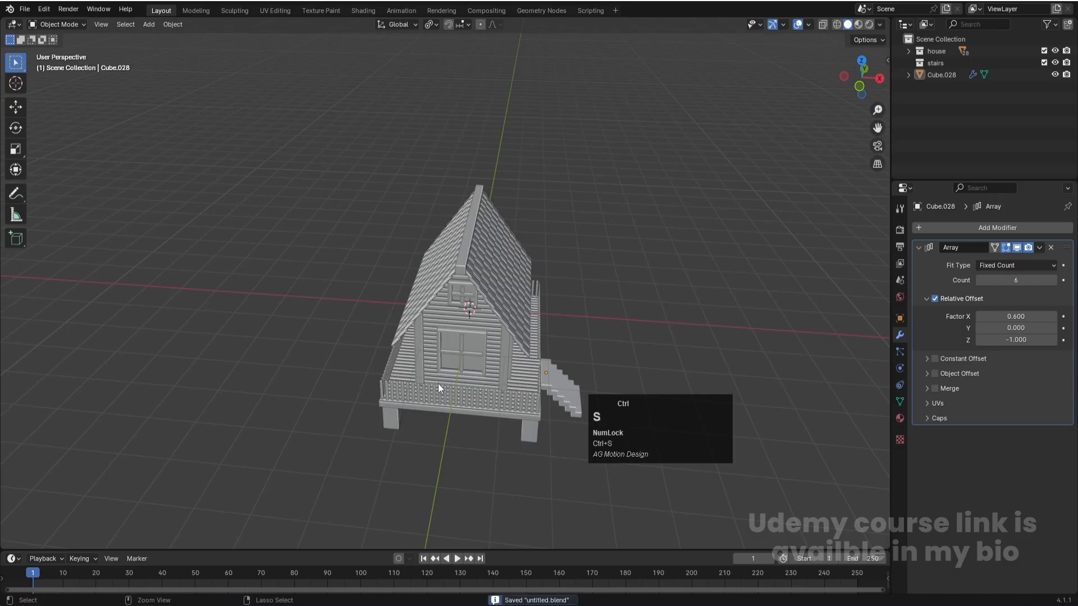
# - Add a cube and, in front view, move it about -0.9 m in X and 2 m up beside the roof ridge
pyautogui.click(279, 274)
pyautogui.hotkey('shift', 'a')
pyautogui.moveTo(280, 276)
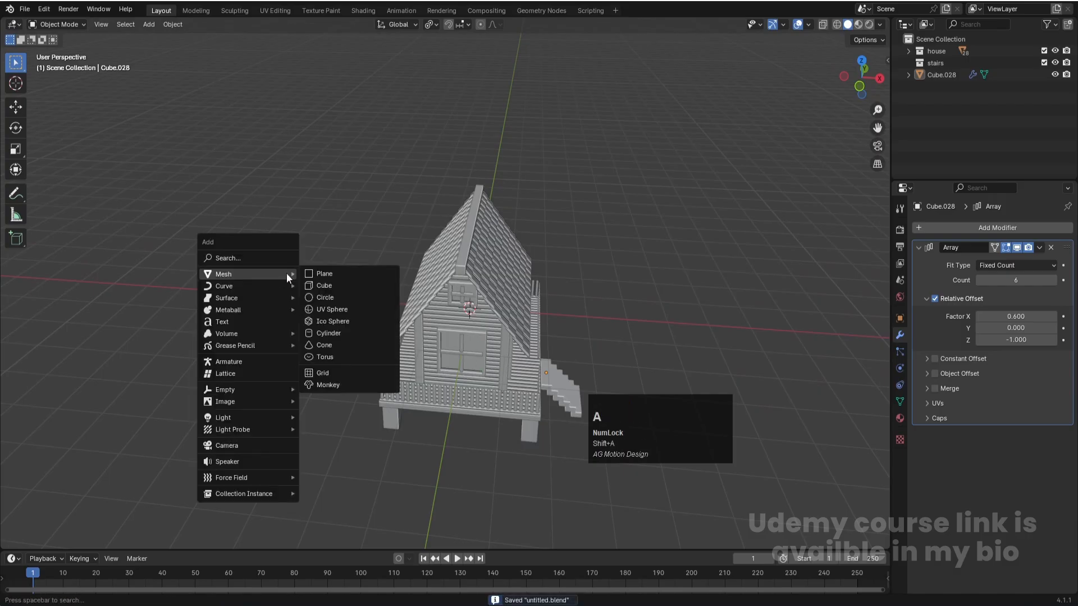
pyautogui.click(338, 283)
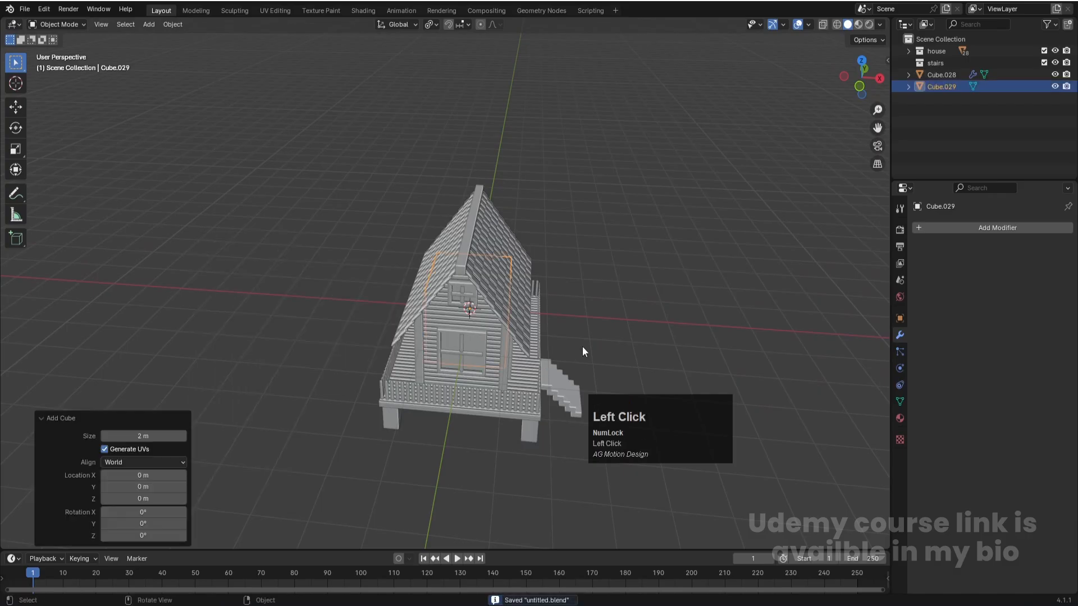
pyautogui.press('KP_1')
pyautogui.press('g')
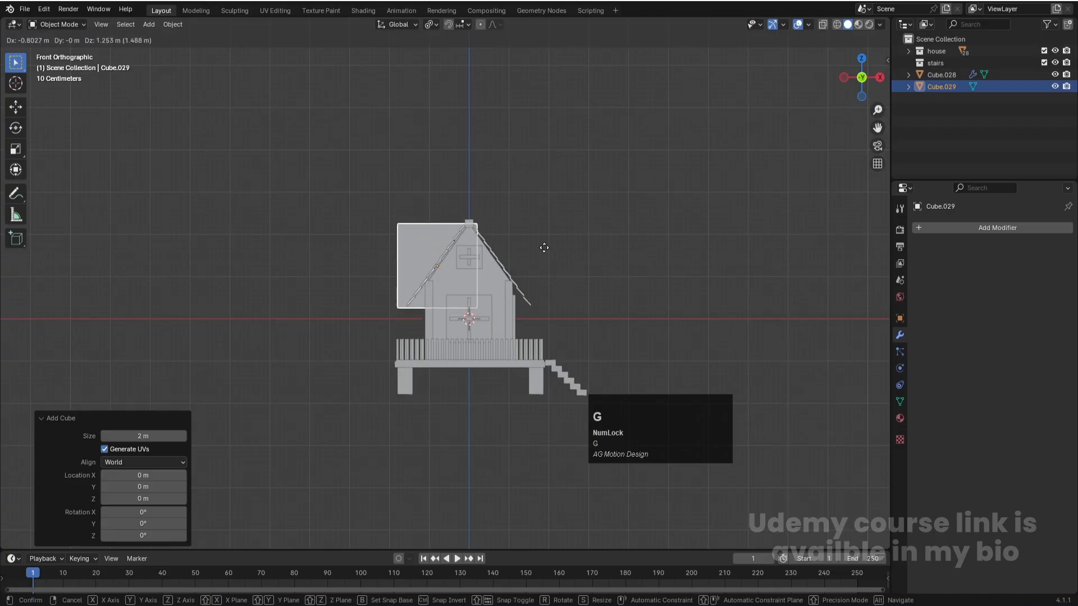
pyautogui.click(592, 233)
pyautogui.scroll(3, 592, 234)
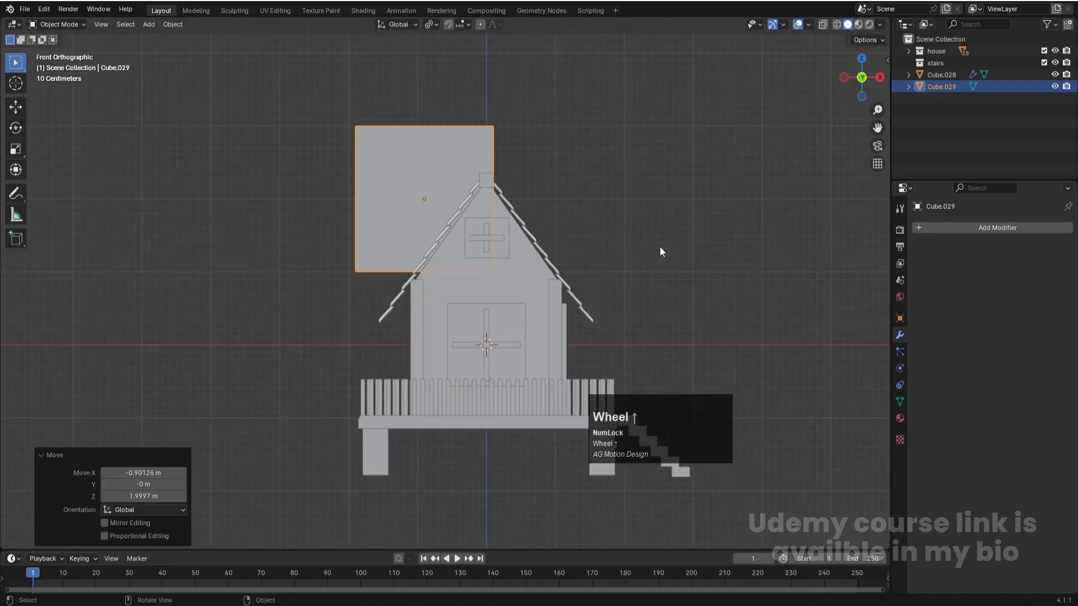
# - Scale the new cube to about 0.25 and place it across the roof slope on the side opposite the stairs
pyautogui.press('s')
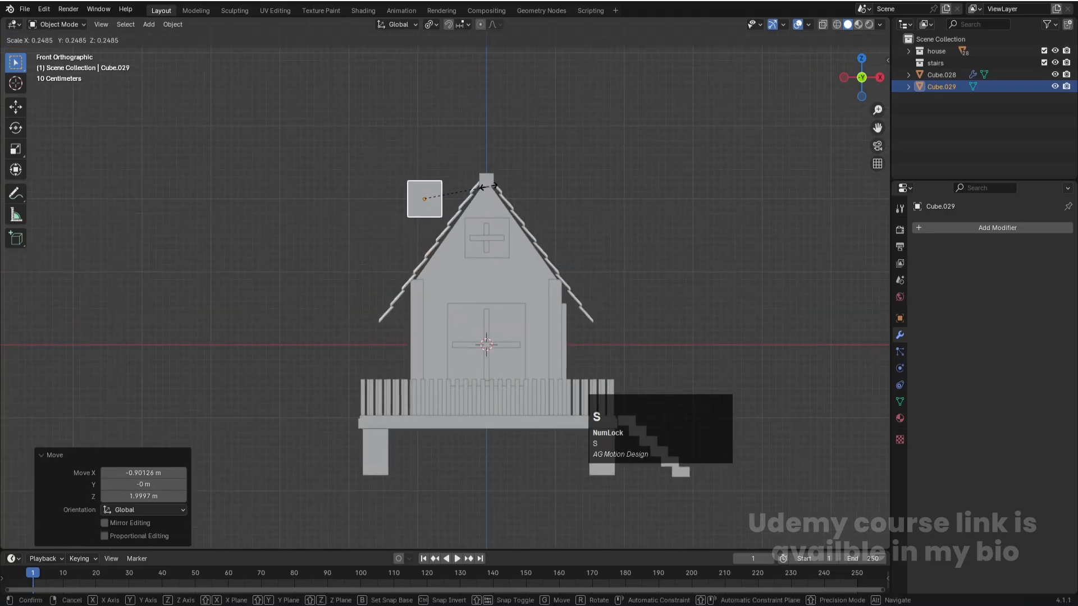
pyautogui.click(487, 187)
pyautogui.press('g')
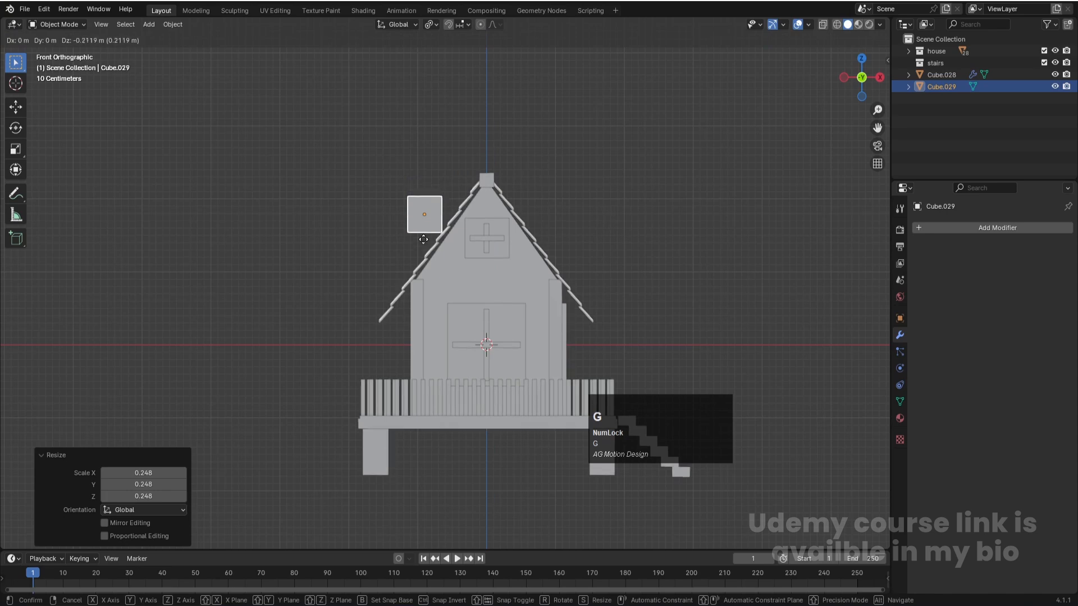
pyautogui.click(441, 265)
# - Raise the small cube's top vertices above the roof ridge to form a tall chimney block
pyautogui.hotkey('alt', 'z')
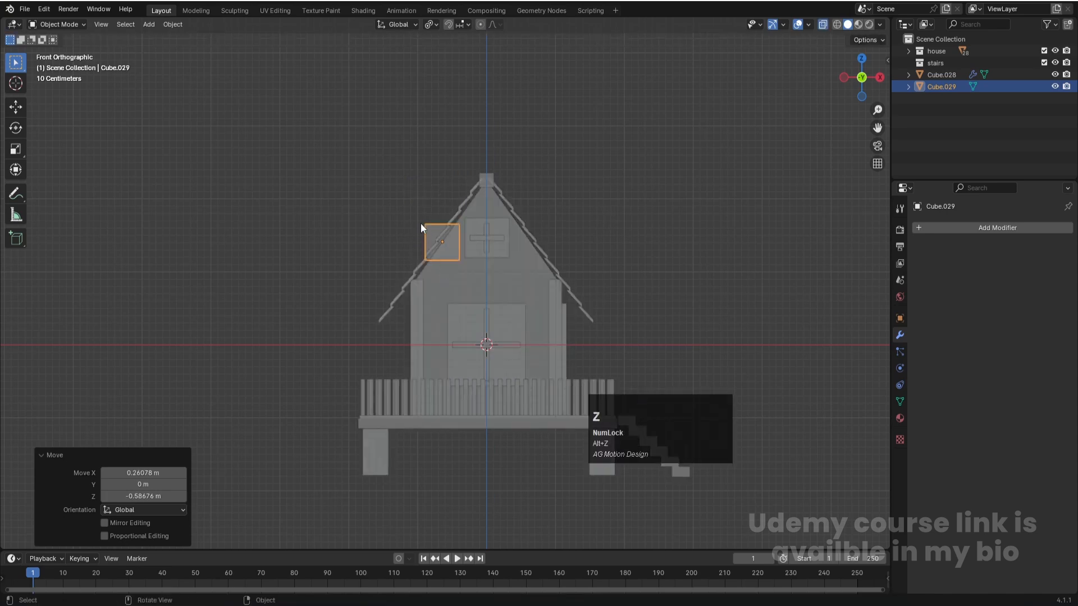
pyautogui.press('Tab')
pyautogui.moveTo(401, 192); pyautogui.dragTo(499, 239)
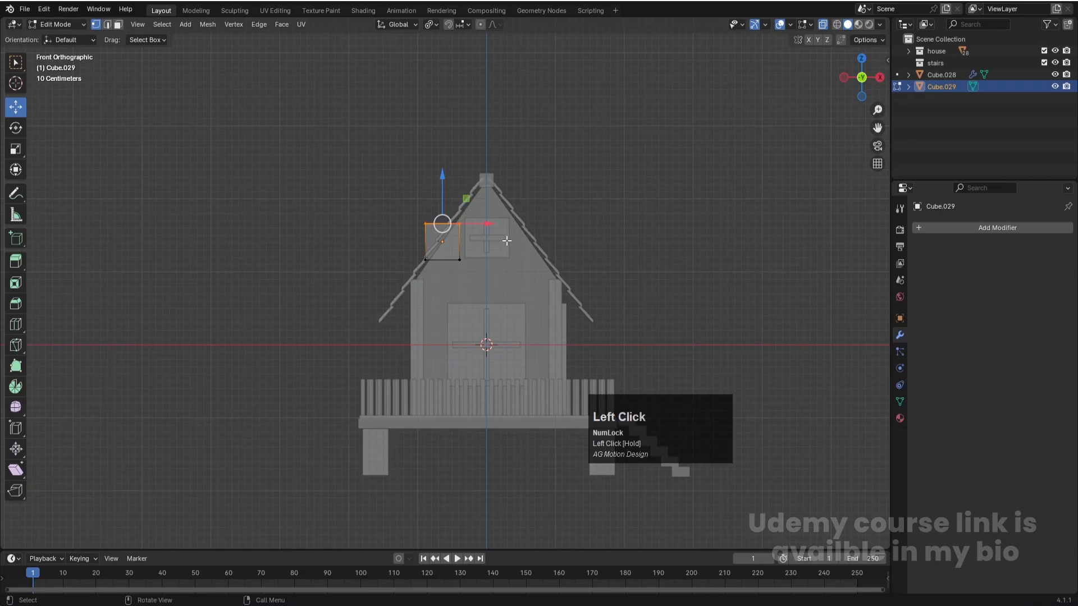
pyautogui.press('g')
pyautogui.press('z')
pyautogui.click(494, 160)
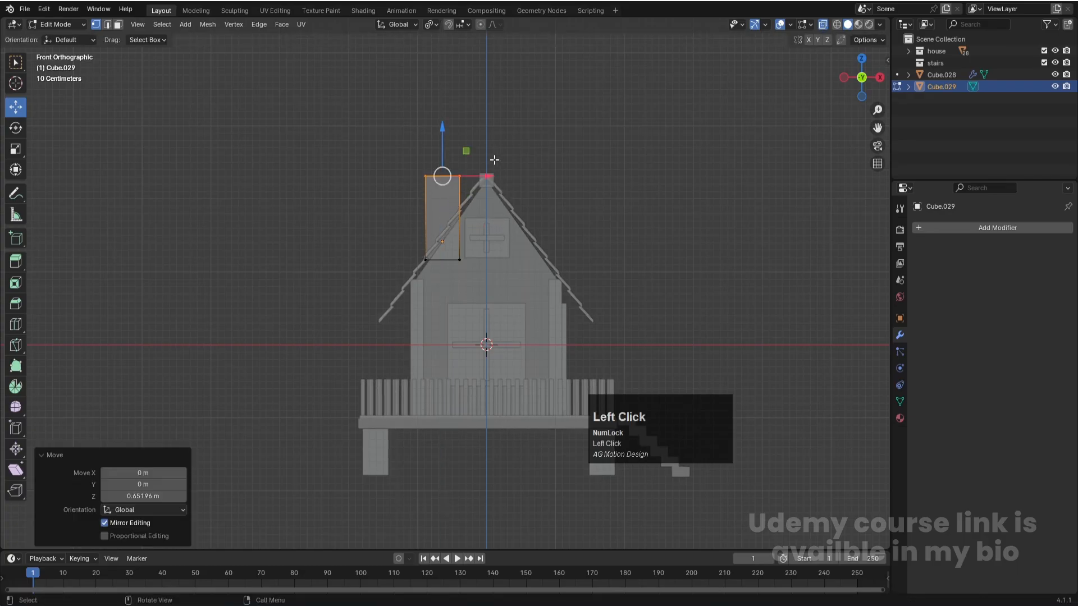
pyautogui.moveTo(444, 124); pyautogui.dragTo(440, 104)
pyautogui.moveTo(440, 105); pyautogui.dragTo(503, 263, button='middle')
pyautogui.press('Tab')
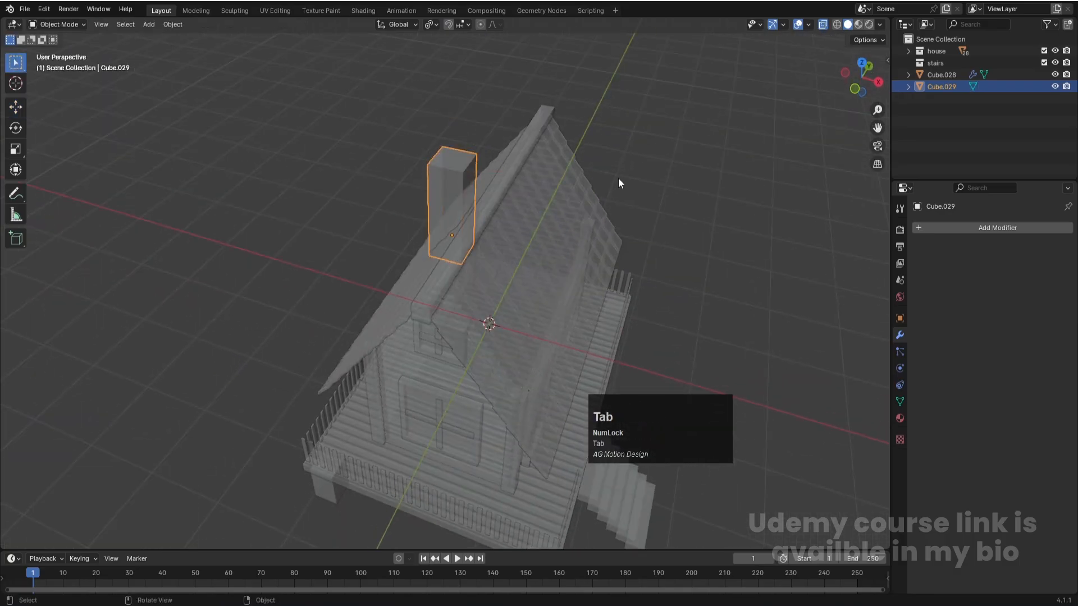
# - Move the chimney block about 0.7 m along positive Y in top view
pyautogui.press('KP_7')
pyautogui.press('g')
pyautogui.press('z')
pyautogui.press('y')
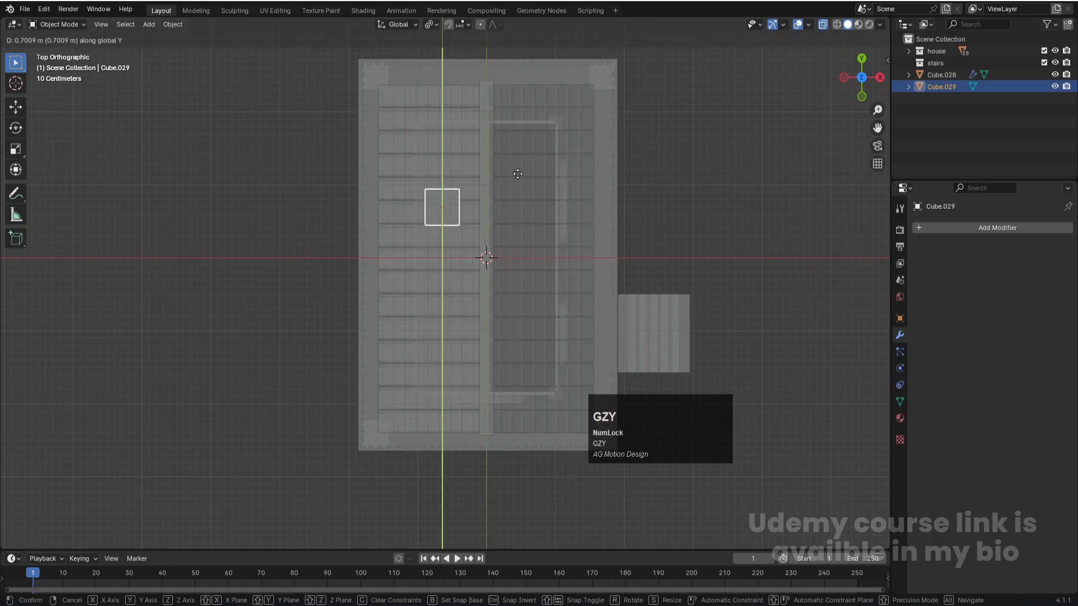
pyautogui.click(516, 170)
# - Cut a horizontal edge loop around the chimney block near its top, slid to a factor of about -0.78
pyautogui.moveTo(517, 170); pyautogui.dragTo(386, 137, button='middle')
pyautogui.press('Tab')
pyautogui.press('Tab')
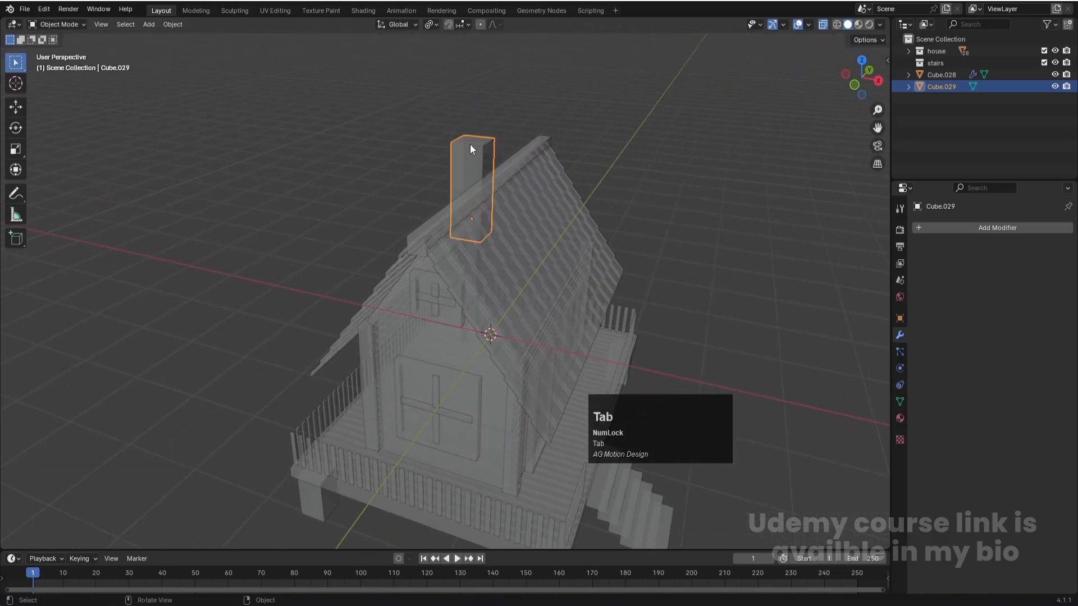
pyautogui.press('Tab')
pyautogui.press('a')
pyautogui.scroll(3, 470, 144)
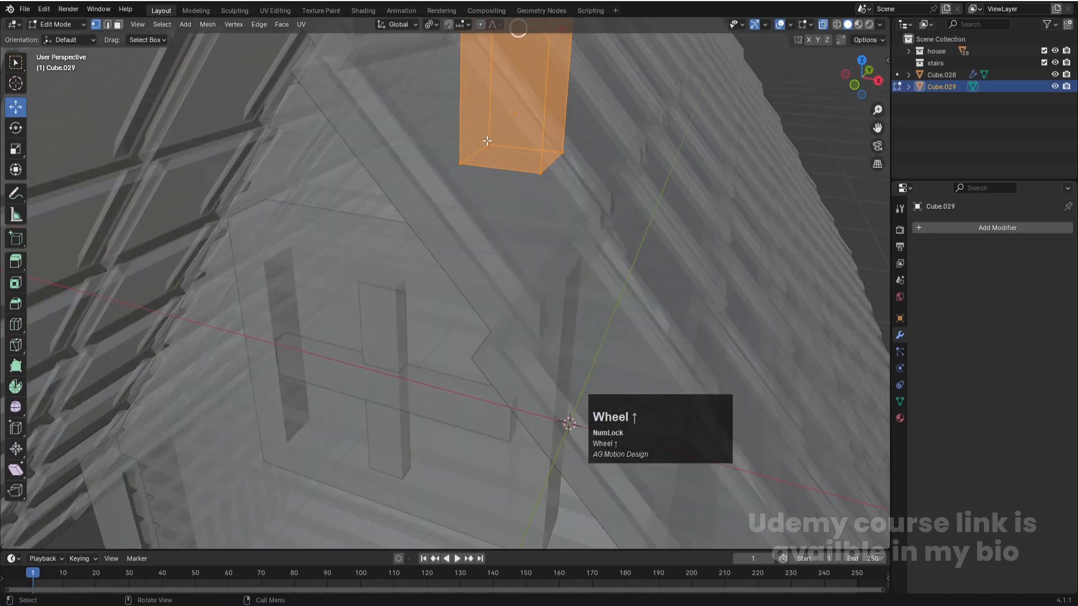
pyautogui.keyDown('shift'); pyautogui.moveTo(496, 172); pyautogui.dragTo(496, 357, button='middle'); pyautogui.keyUp('shift')
pyautogui.hotkey('ctrl', 'r')
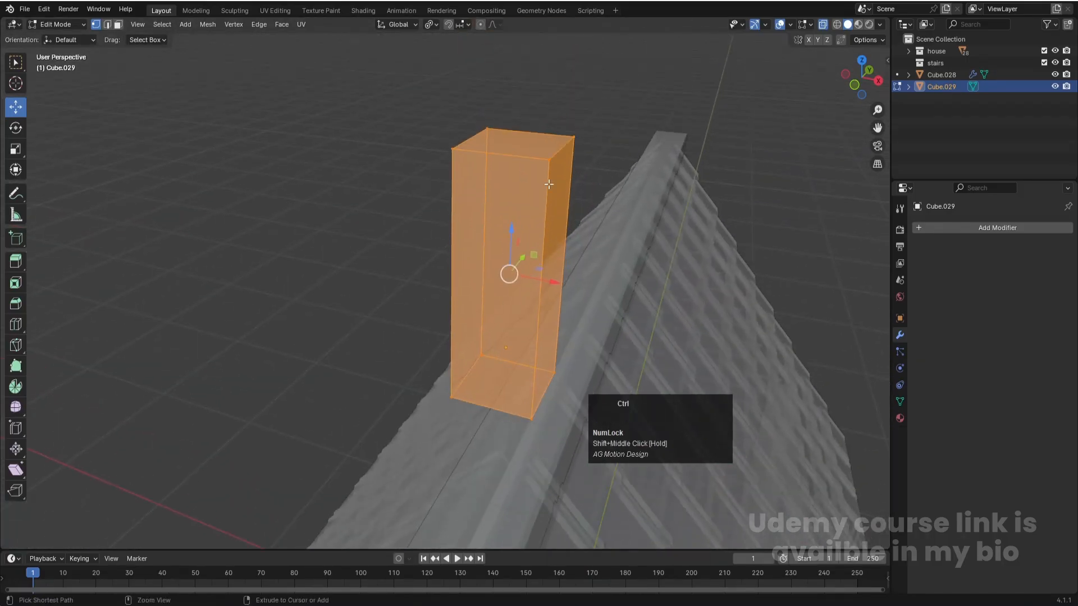
pyautogui.click(553, 188)
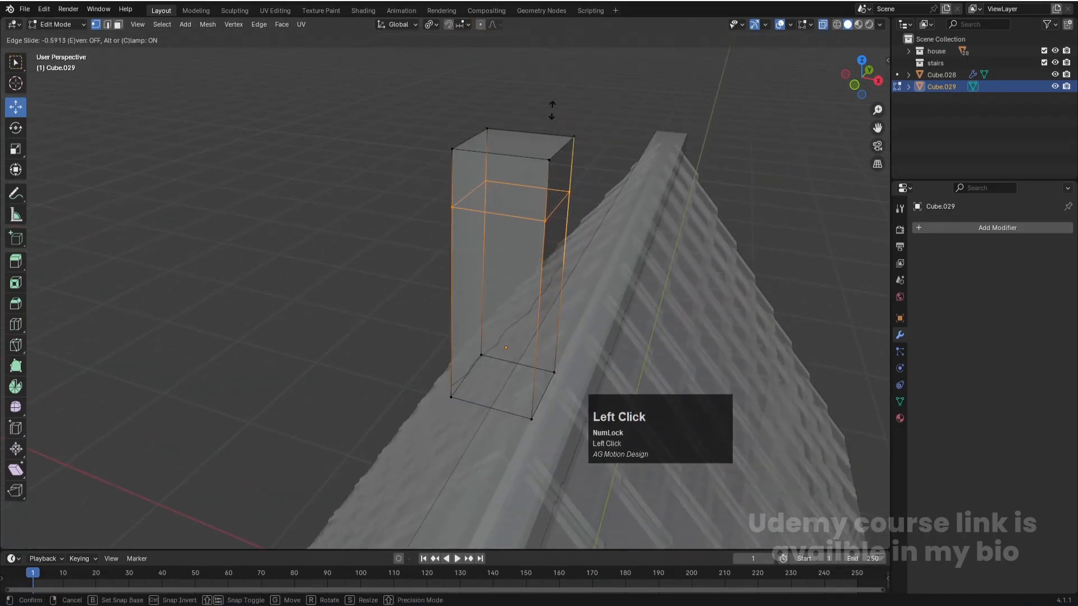
pyautogui.click(553, 89)
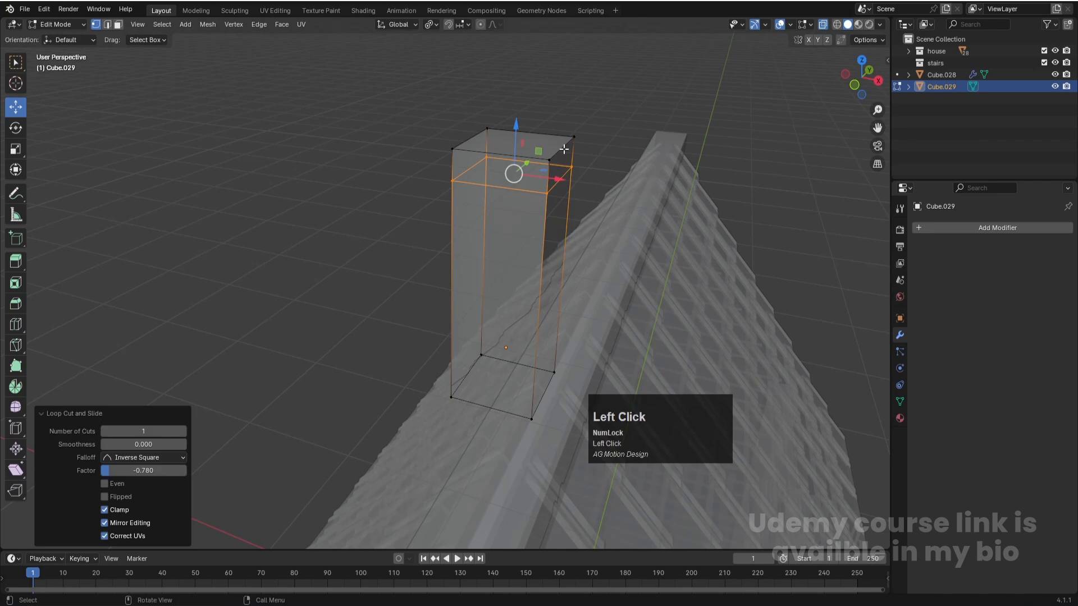
# - Select all faces of the chimney's top band in front view, using face selection
pyautogui.press('3')
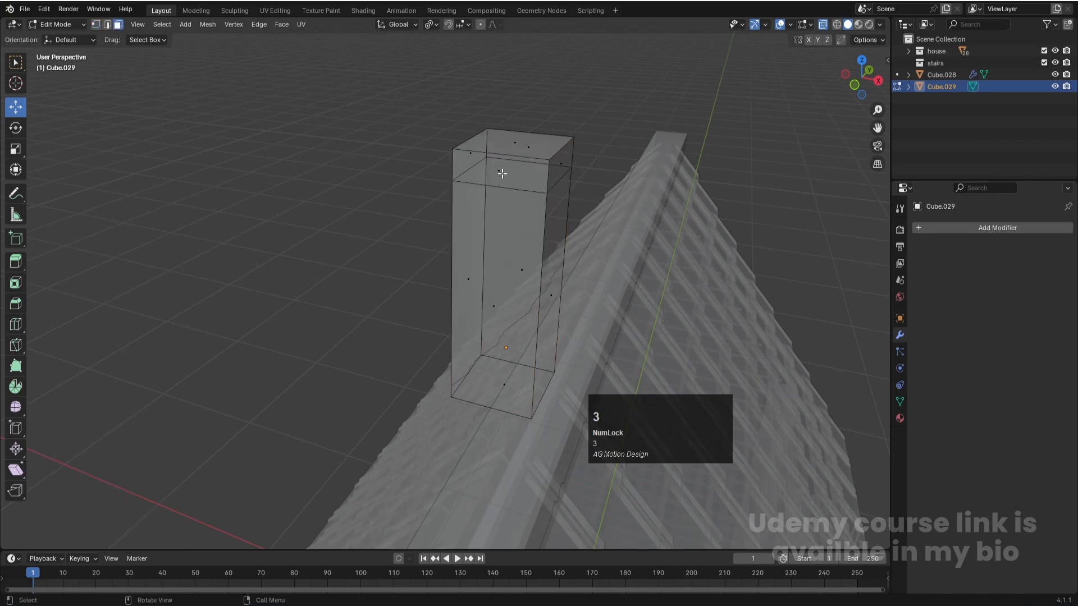
pyautogui.press('KP_1')
pyautogui.moveTo(399, 176); pyautogui.dragTo(543, 191)
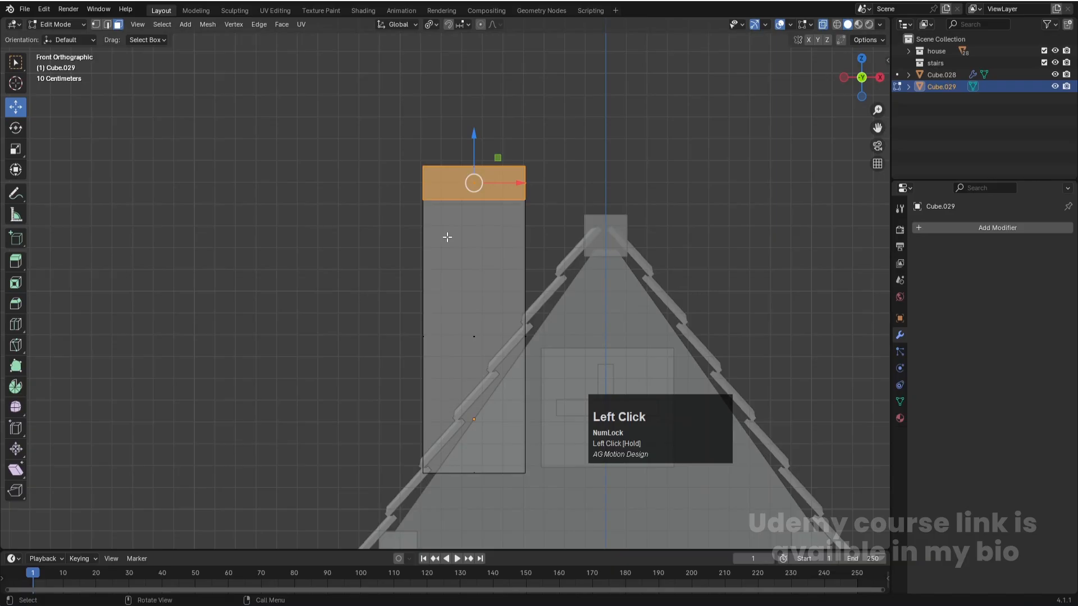
# - Try to extrude the chimney's top band along its normal and undo the extrusion
pyautogui.press('e')
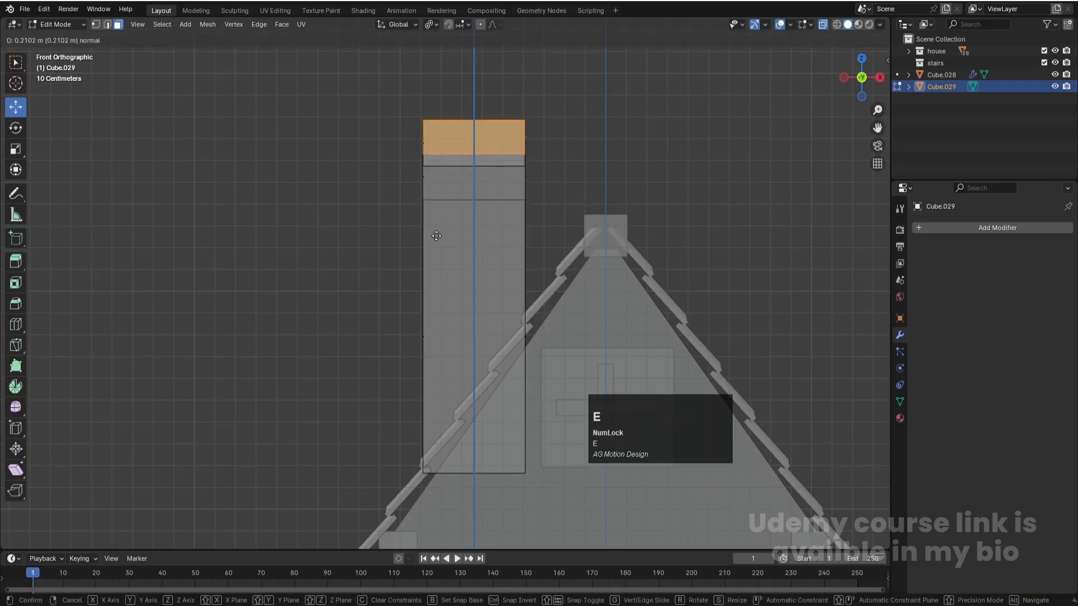
pyautogui.click(432, 250)
pyautogui.hotkey('ctrl', 'z')
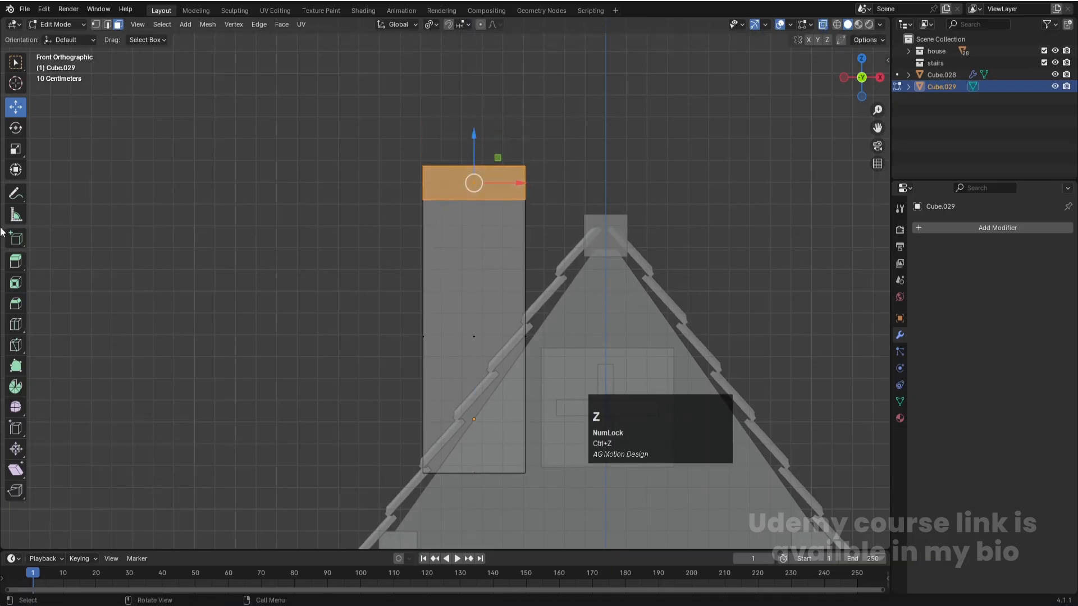
# - Extrude the chimney's top band faces outward along their normals by about 0.49 m to form a projecting cap
pyautogui.moveTo(531, 178); pyautogui.dragTo(498, 220, button='middle')
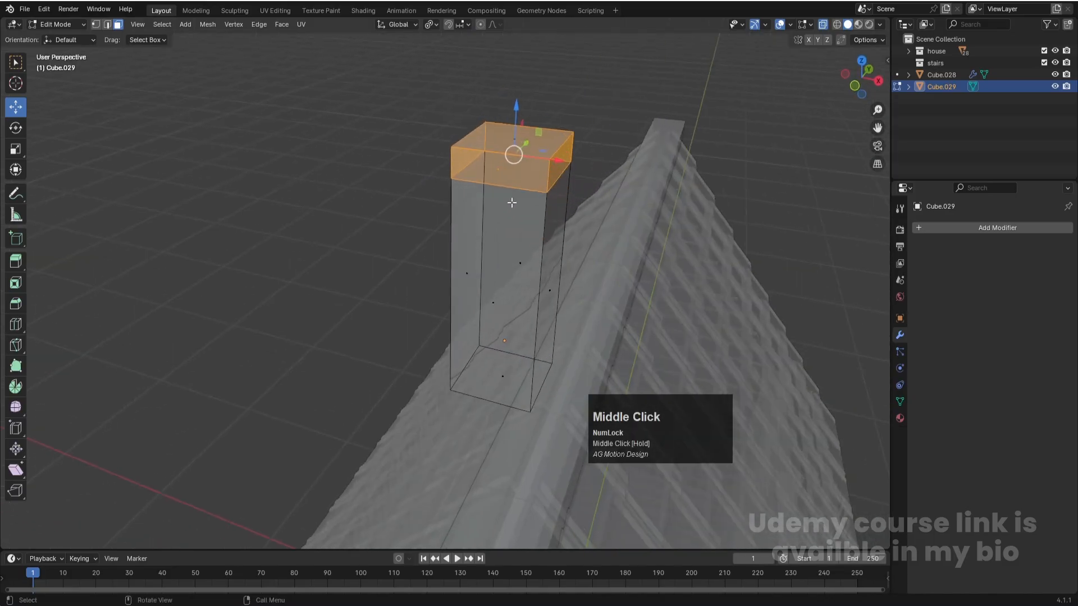
pyautogui.click(16, 261)
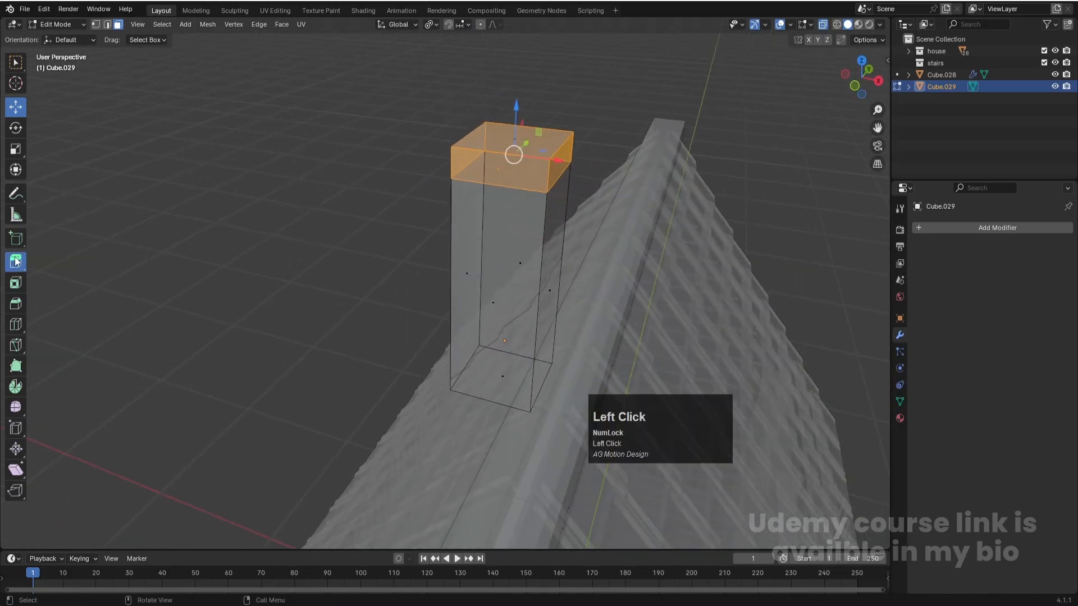
pyautogui.rightClick(514, 165)
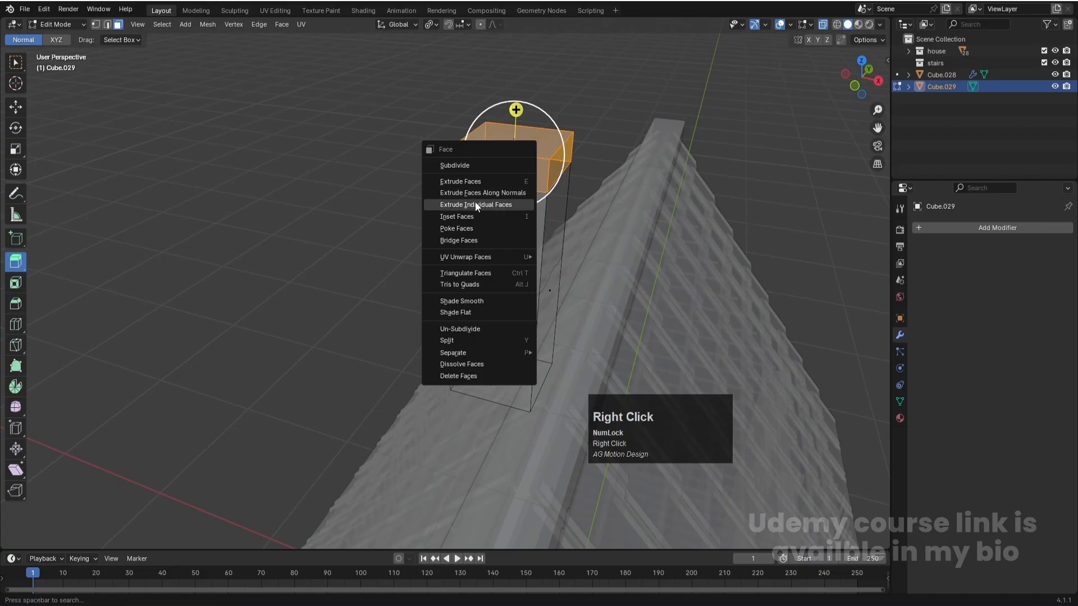
pyautogui.click(463, 195)
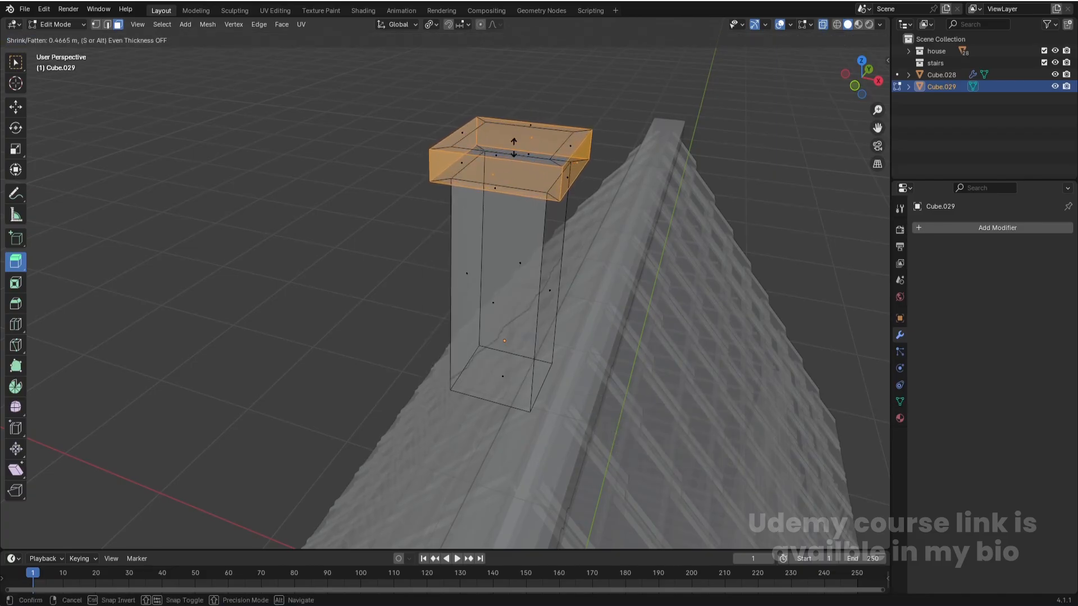
pyautogui.click(528, 169)
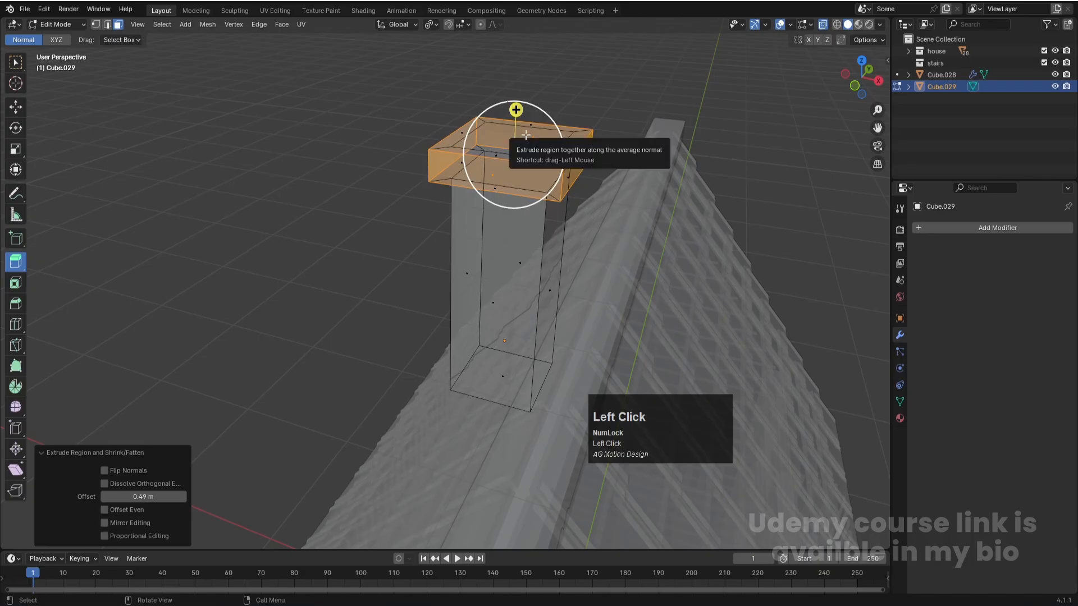
# - Extrude the inner top face of the chimney cap about 0.26 m down along Z to hollow the opening
pyautogui.click(524, 142)
pyautogui.click(508, 137)
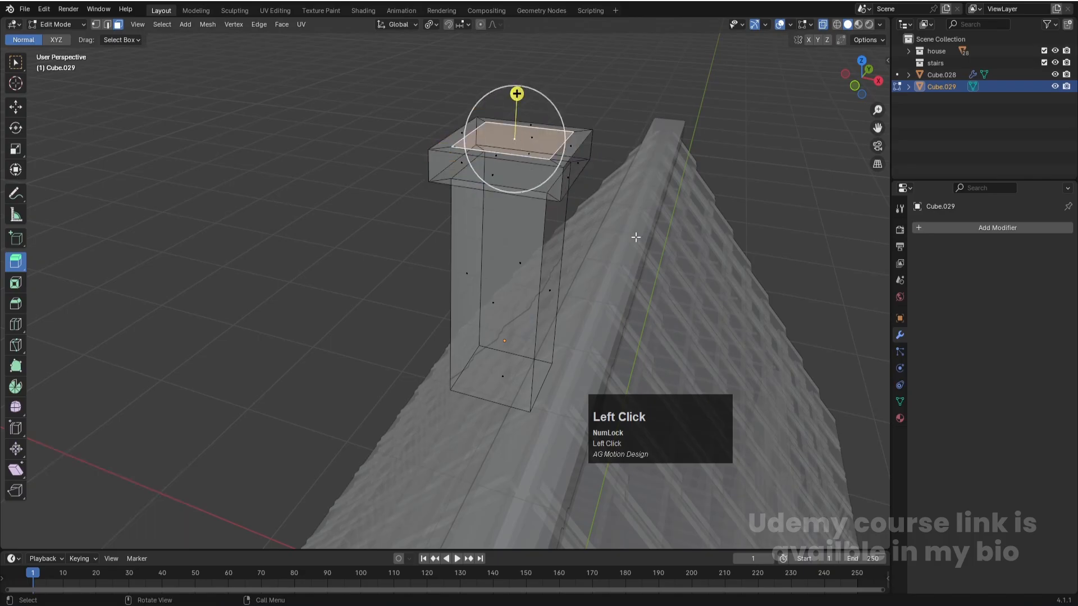
pyautogui.press('e')
pyautogui.press('z')
pyautogui.click(636, 288)
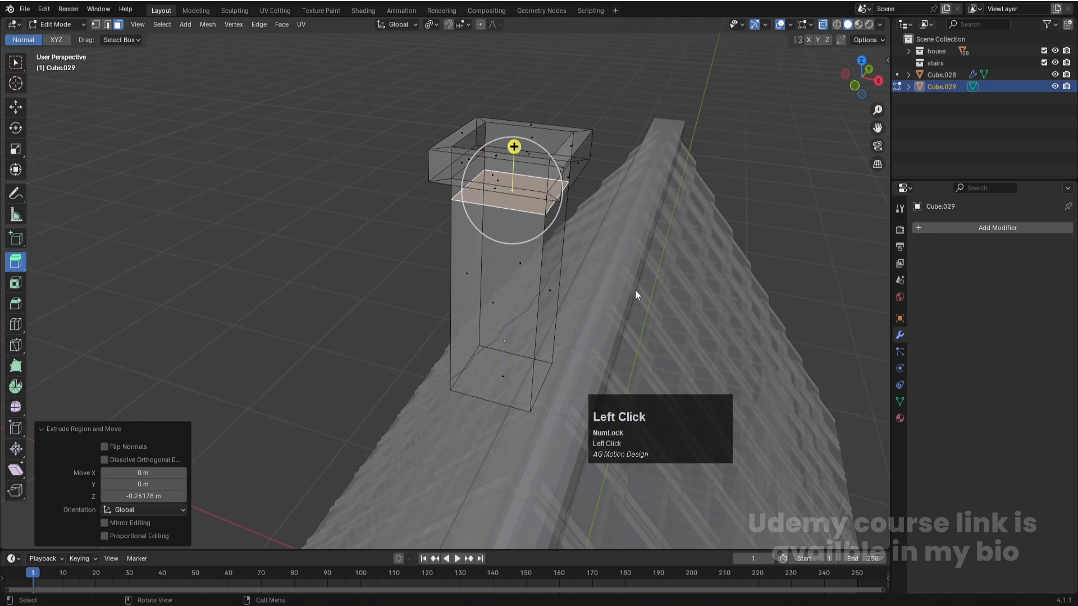
# - Return to Object Mode, switch off X-ray display, deselect the chimney and save the file
pyautogui.press('Tab')
pyautogui.scroll(-2, 545, 269)
pyautogui.hotkey('alt', 'z')
pyautogui.click(673, 164)
pyautogui.scroll(-3, 553, 269)
pyautogui.moveTo(571, 255); pyautogui.dragTo(548, 224, button='middle')
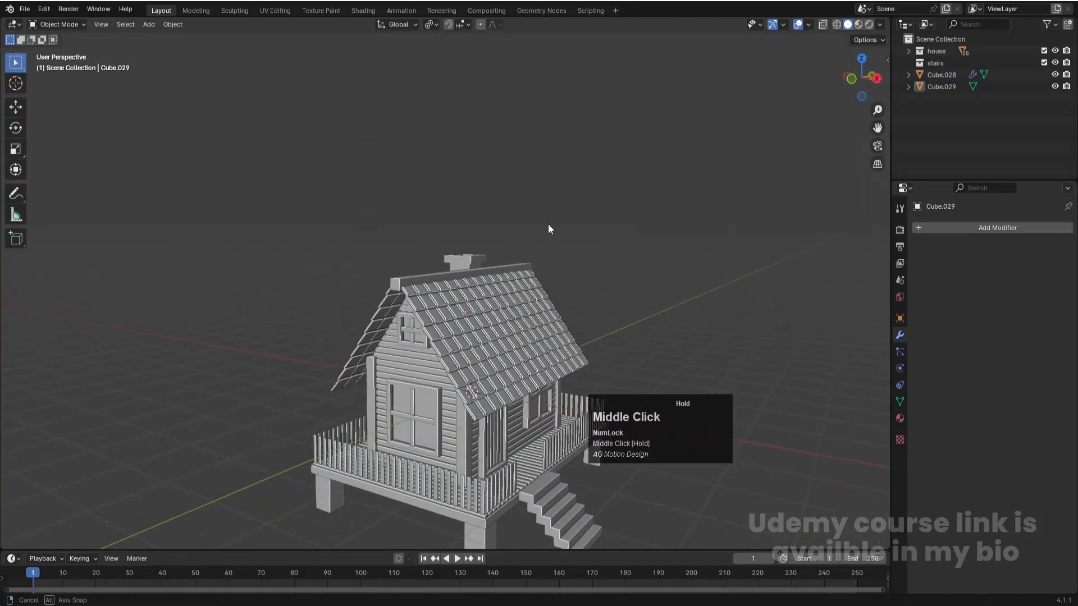
pyautogui.hotkey('ctrl', 's')
pyautogui.keyDown('shift'); pyautogui.moveTo(449, 295); pyautogui.dragTo(458, 251, button='middle'); pyautogui.keyUp('shift')
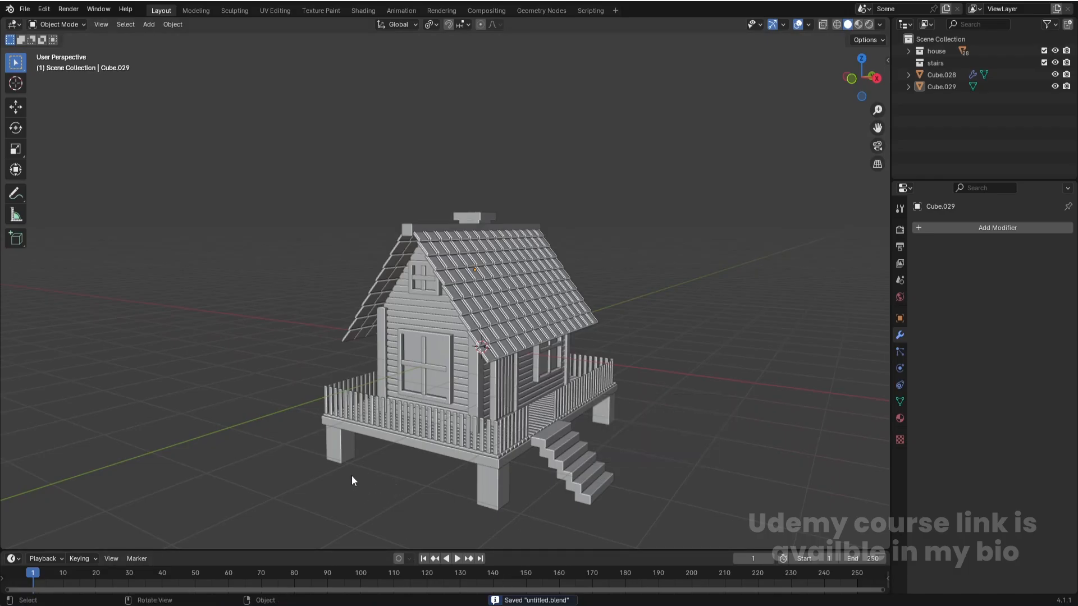
pyautogui.hotkey('ctrl', 's')
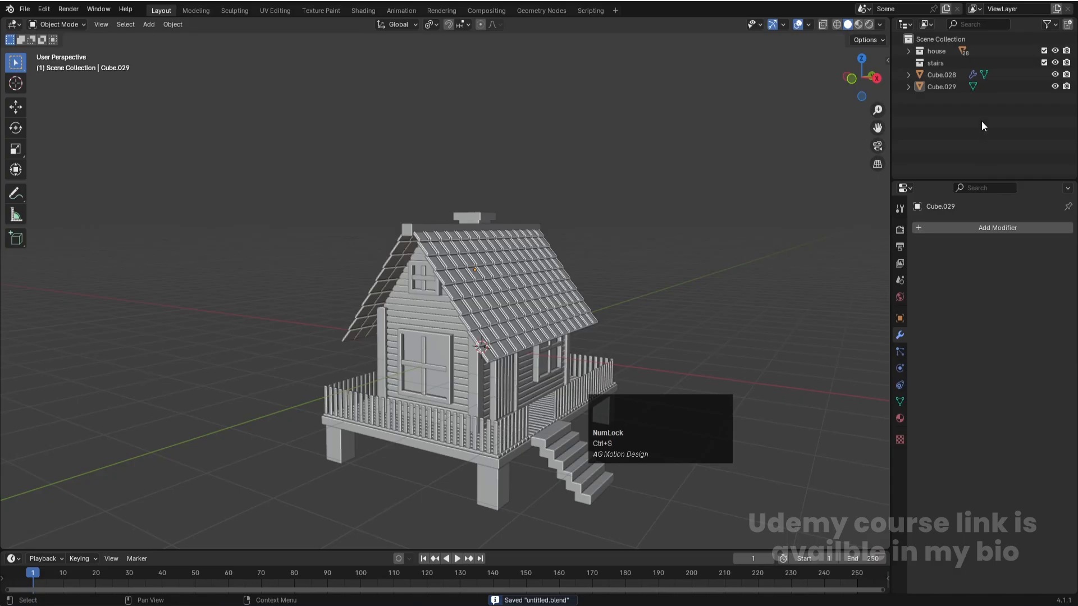
# - Move the chimney into the house collection and the staircase into the stairs collection, and save the file
pyautogui.click(556, 435)
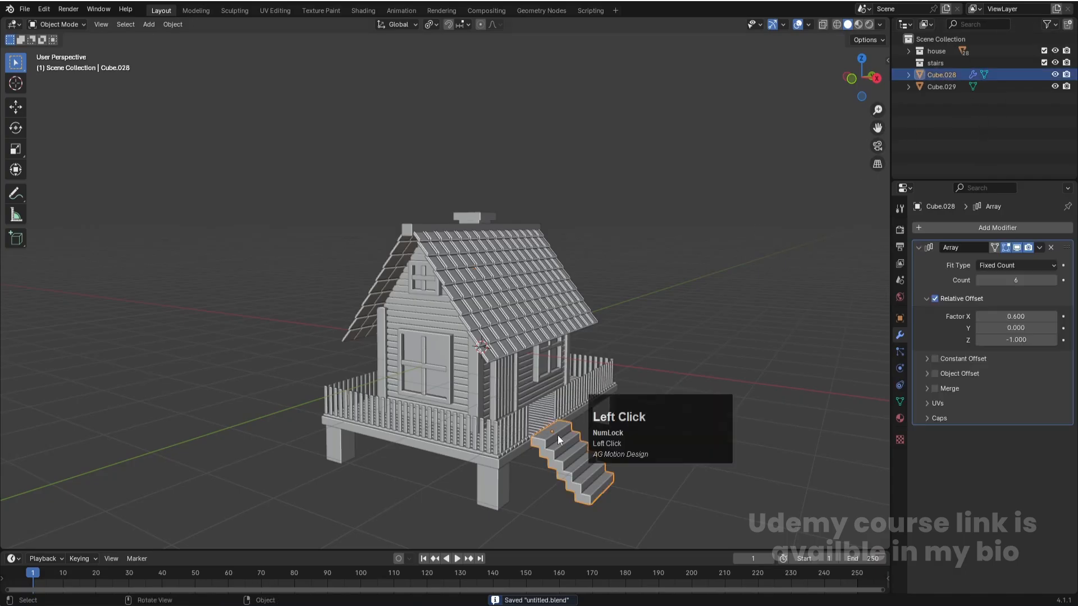
pyautogui.click(474, 218)
pyautogui.moveTo(947, 85); pyautogui.dragTo(908, 61)
pyautogui.click(948, 75)
pyautogui.hotkey('ctrl', 's')
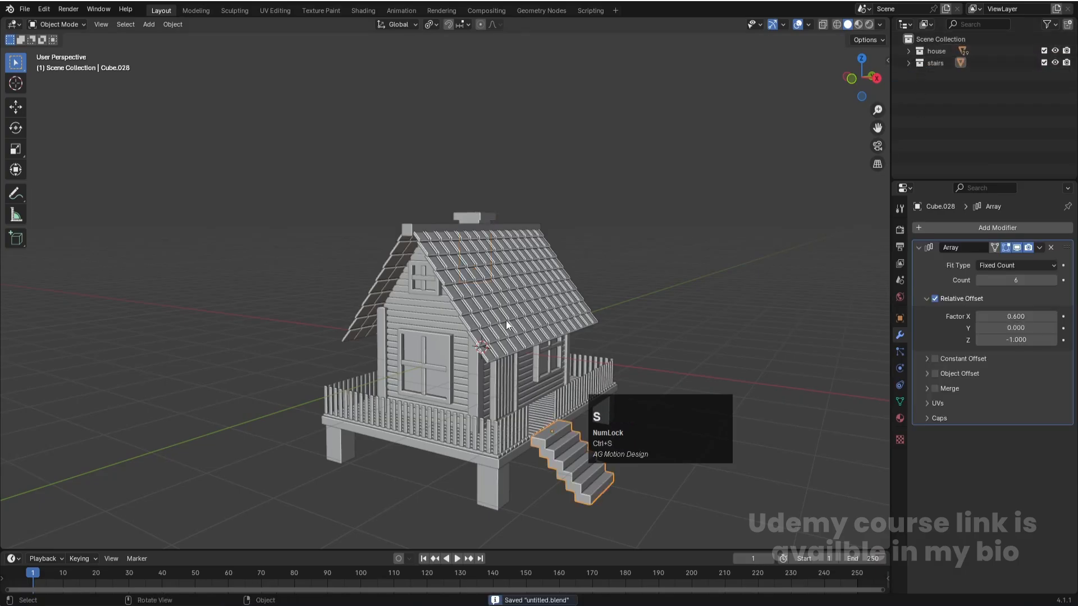
# - Hide the house and stairs collections, create a new collection named extras and save the file
pyautogui.moveTo(1056, 63); pyautogui.dragTo(1056, 53)
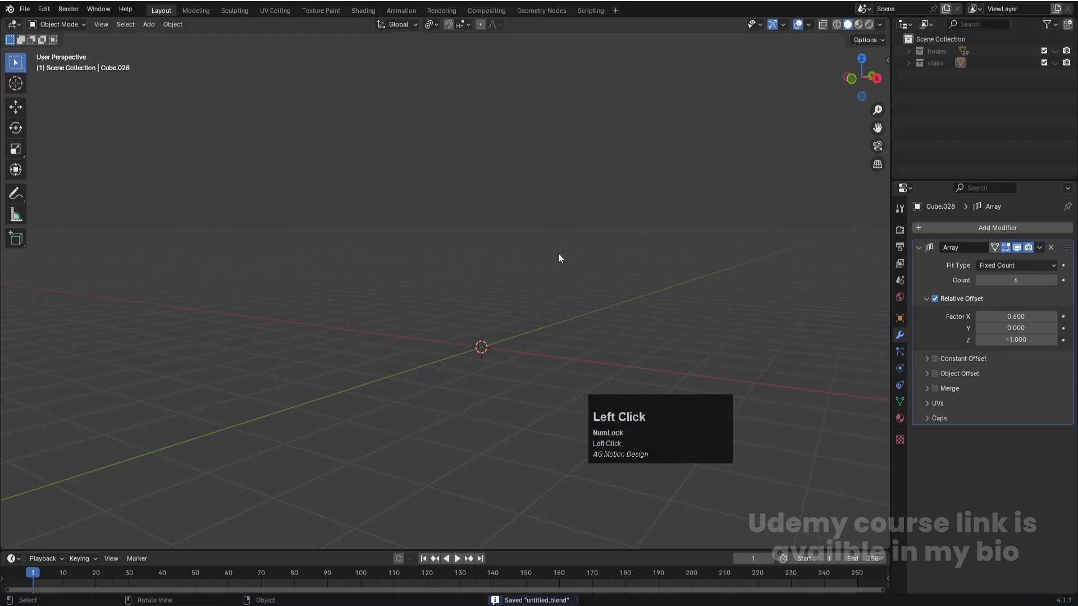
pyautogui.rightClick(913, 97)
pyautogui.click(914, 97)
pyautogui.doubleClick(947, 75)
pyautogui.write('extras')
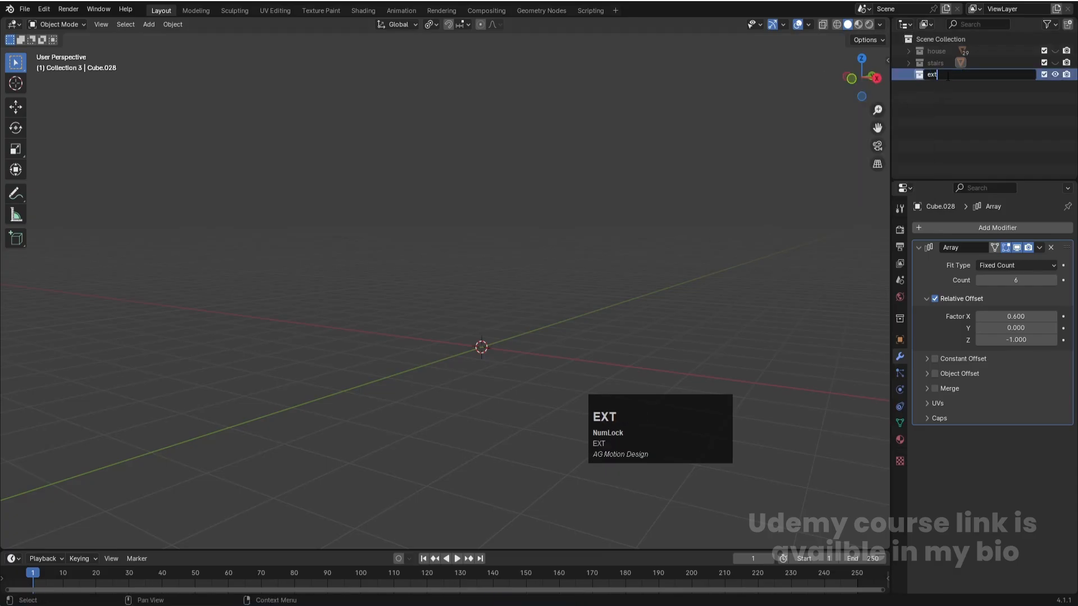
pyautogui.press('Return')
pyautogui.hotkey('ctrl', 's')
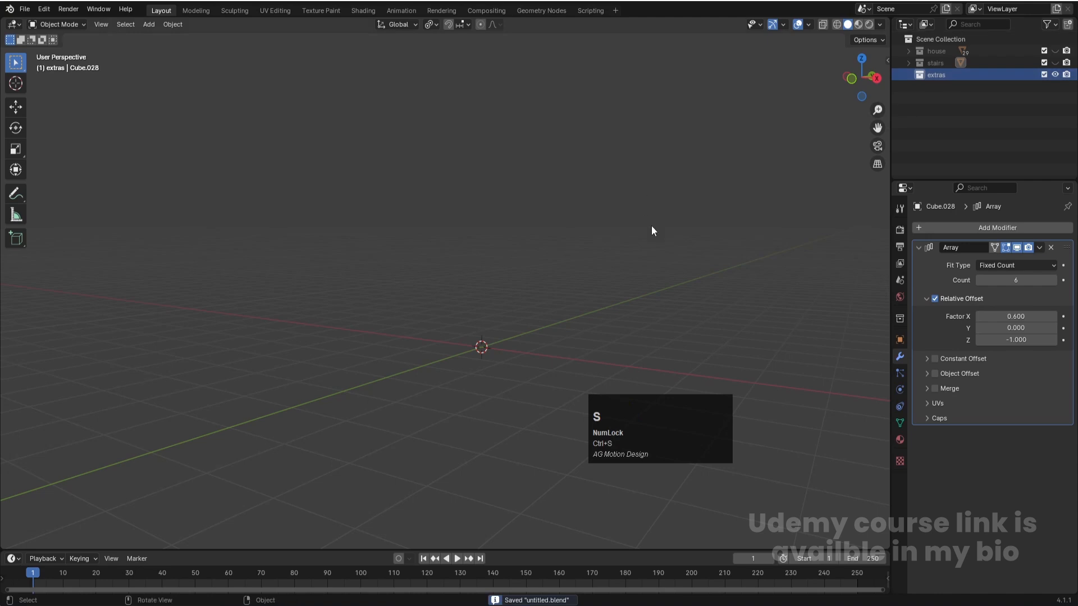
# - Add a 2 m cube at the world origin in the extras collection
pyautogui.scroll(-1, 648, 242)
pyautogui.moveTo(648, 259); pyautogui.dragTo(482, 338, button='middle')
pyautogui.scroll(2, 482, 339)
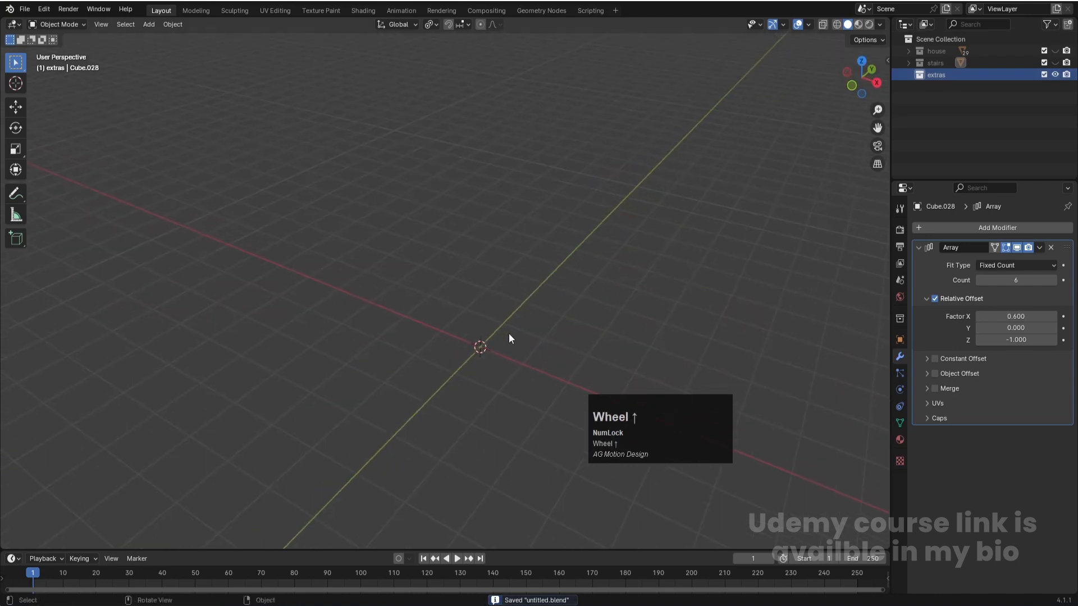
pyautogui.keyDown('shift'); pyautogui.moveTo(533, 301); pyautogui.dragTo(520, 277, button='middle'); pyautogui.keyUp('shift')
pyautogui.scroll(1, 488, 380)
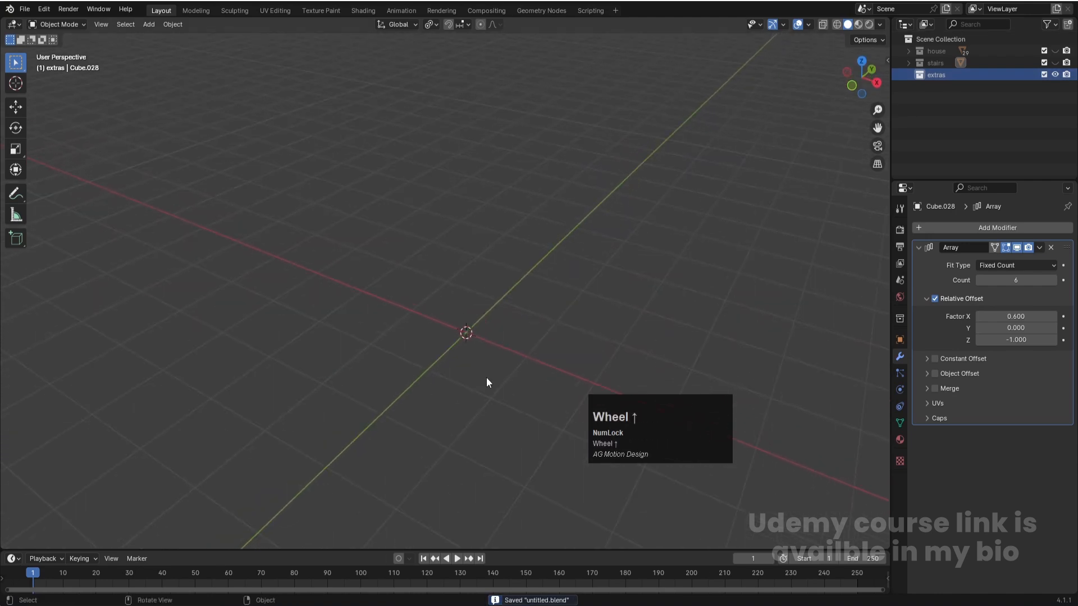
pyautogui.keyDown('shift'); pyautogui.moveTo(504, 351); pyautogui.dragTo(479, 330, button='middle'); pyautogui.keyUp('shift')
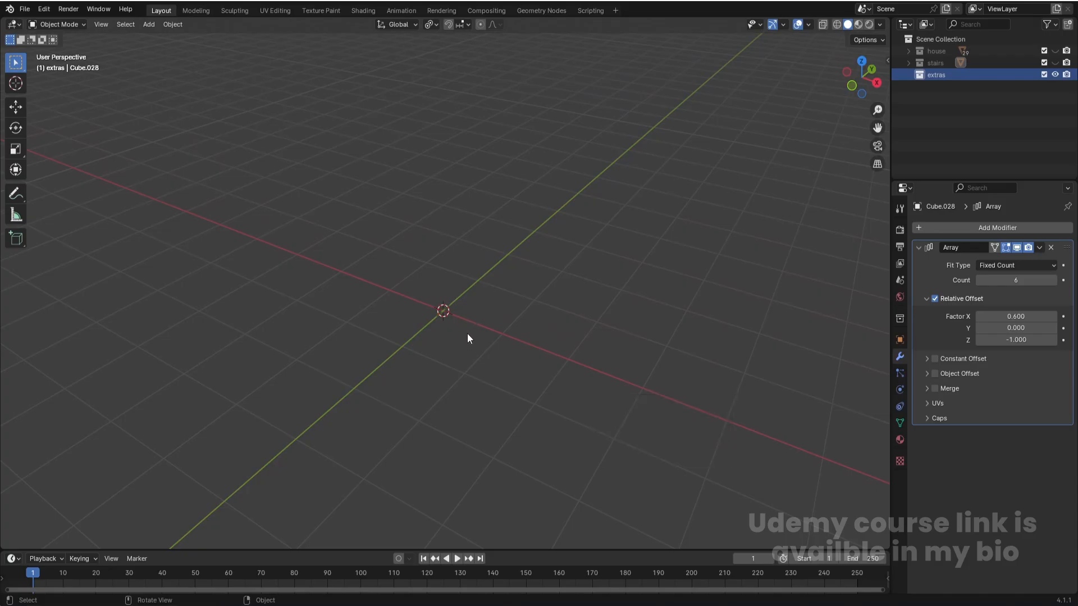
pyautogui.hotkey('shift', 'a')
pyautogui.moveTo(468, 333)
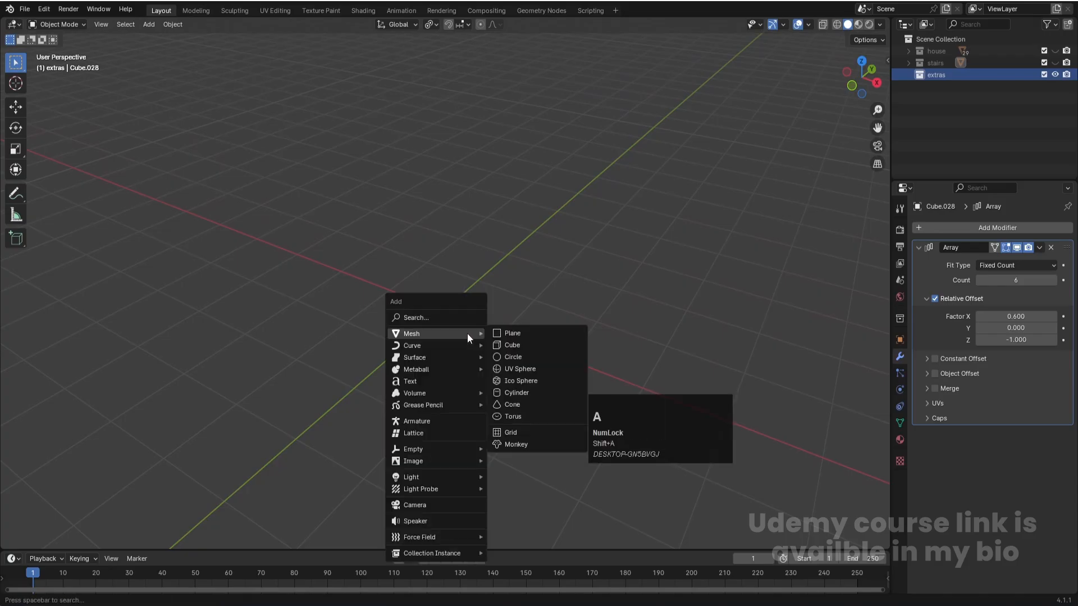
pyautogui.click(514, 343)
# - Try to flatten the new cube to about 0.08 along Y and undo the scaling
pyautogui.press('s')
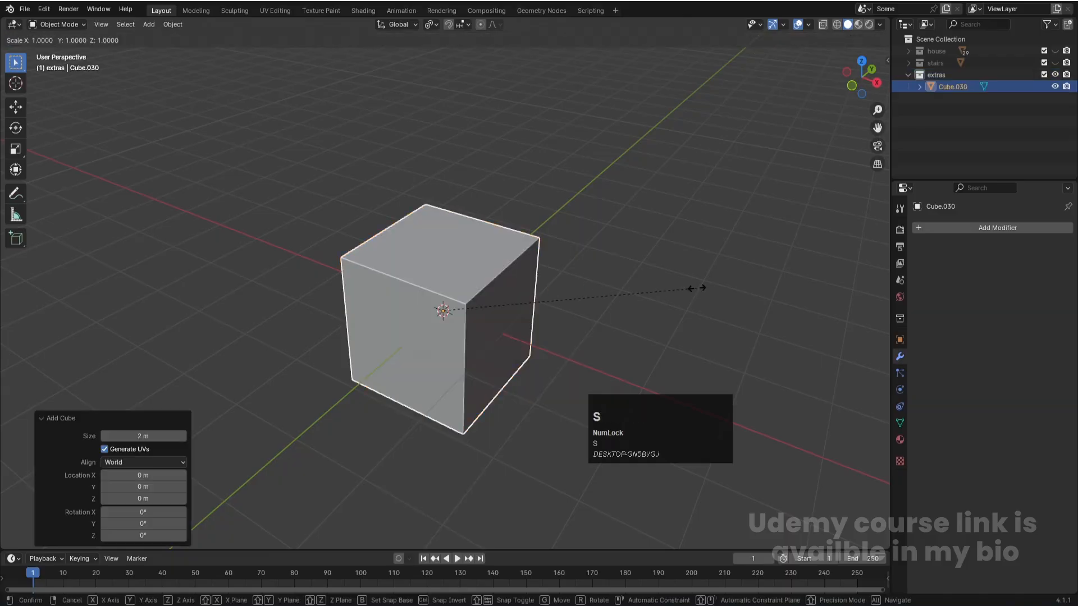
pyautogui.press('y')
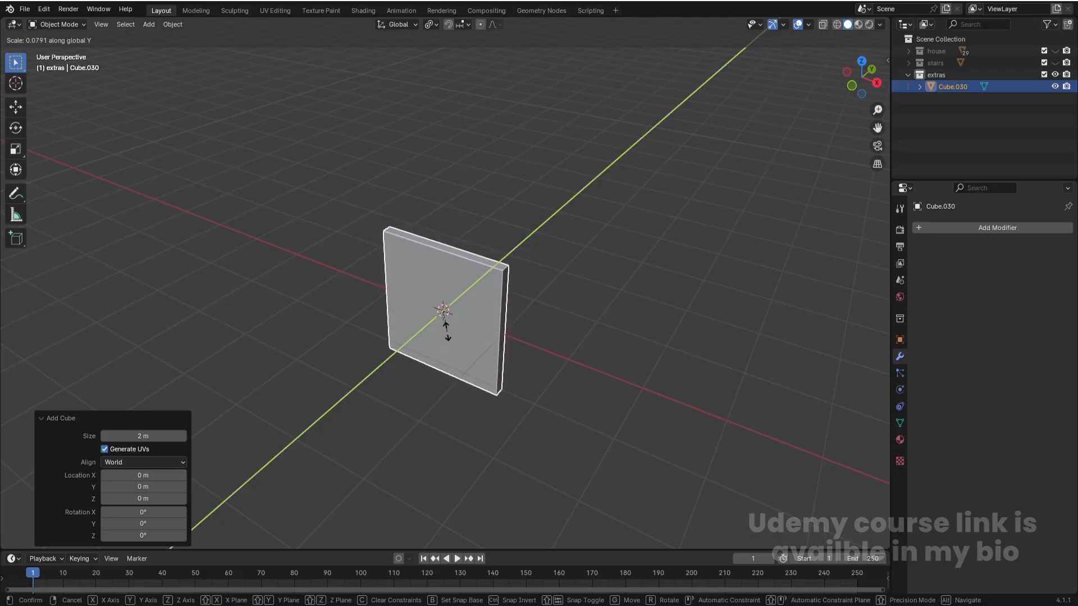
pyautogui.click(448, 332)
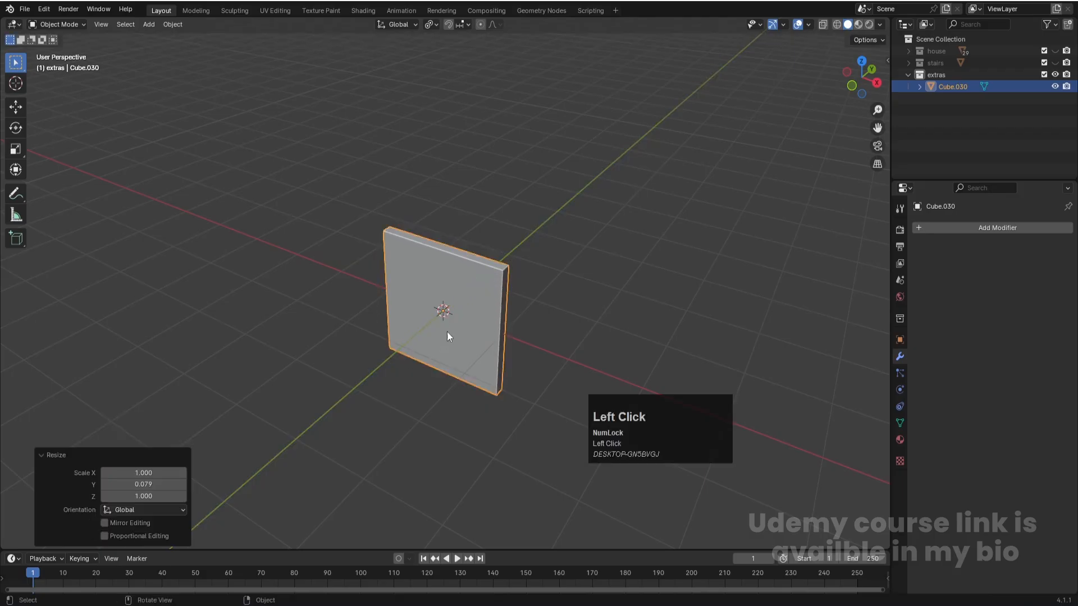
pyautogui.scroll(-1, 474, 279)
pyautogui.hotkey('ctrl', 'z')
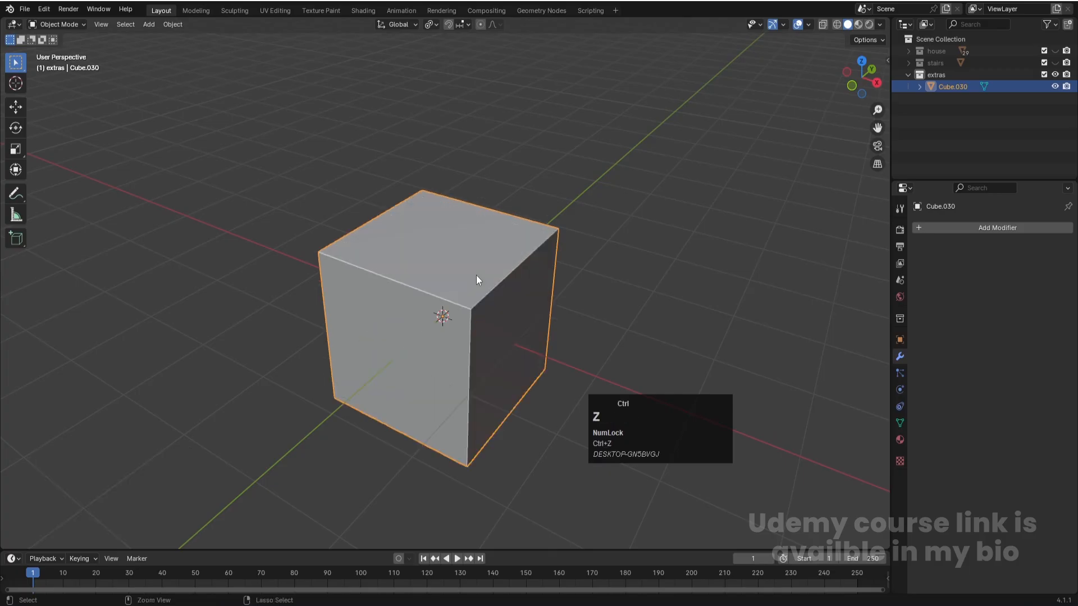
# - Apply the scale of the new cube
pyautogui.scroll(-1, 492, 344)
pyautogui.moveTo(570, 325); pyautogui.dragTo(543, 287, button='middle')
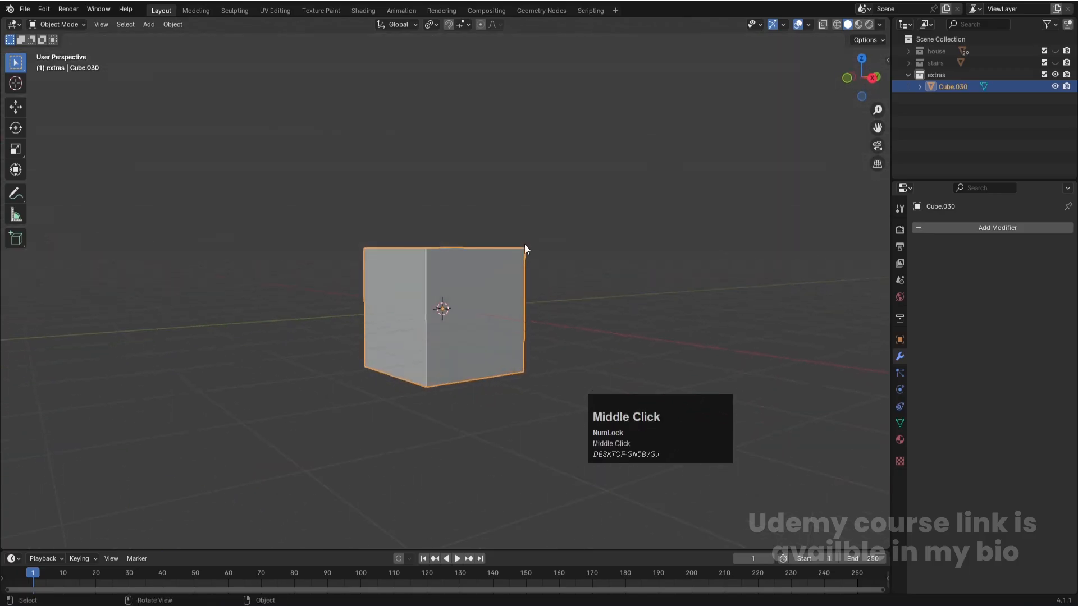
pyautogui.moveTo(471, 298); pyautogui.dragTo(420, 291, button='middle')
pyautogui.scroll(1, 434, 292)
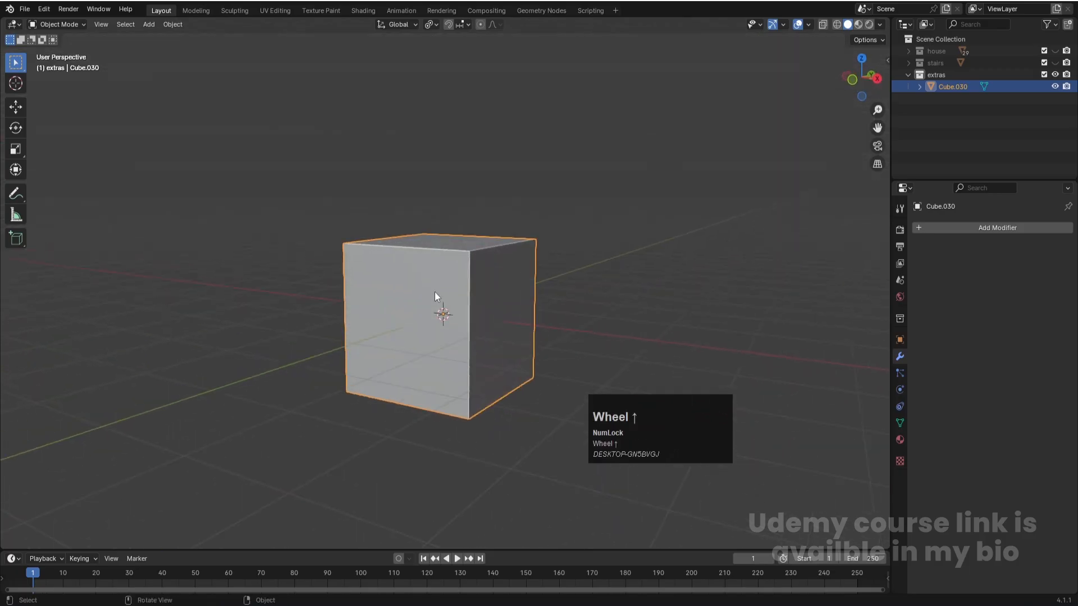
pyautogui.hotkey('ctrl', 'a')
pyautogui.click(506, 301)
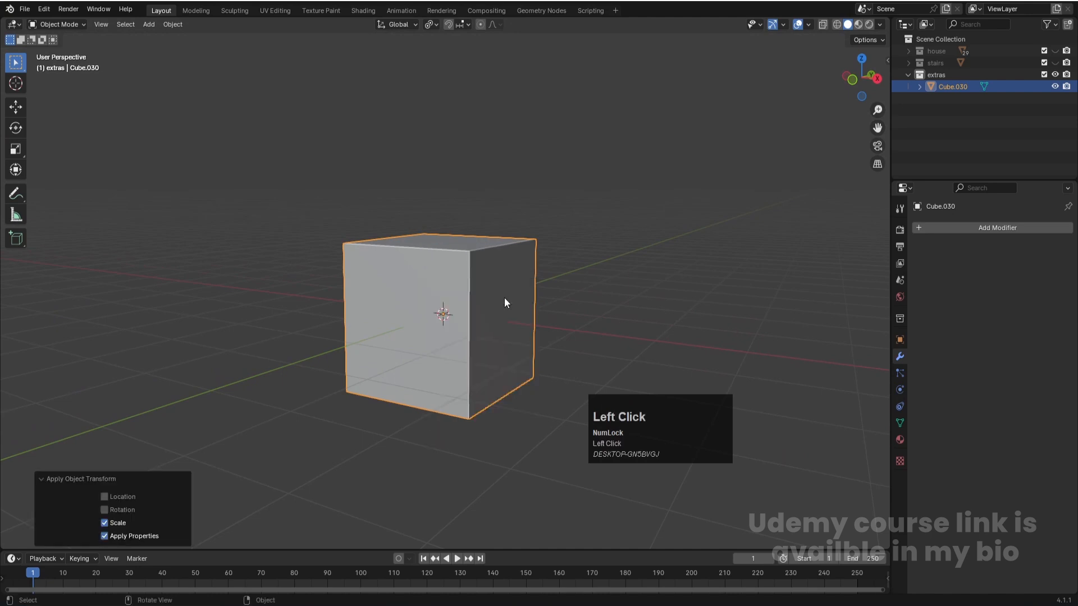
# - Inset each of the cube's faces individually by about 0.155 m and extrude them inward about 0.133 m
pyautogui.press('Tab')
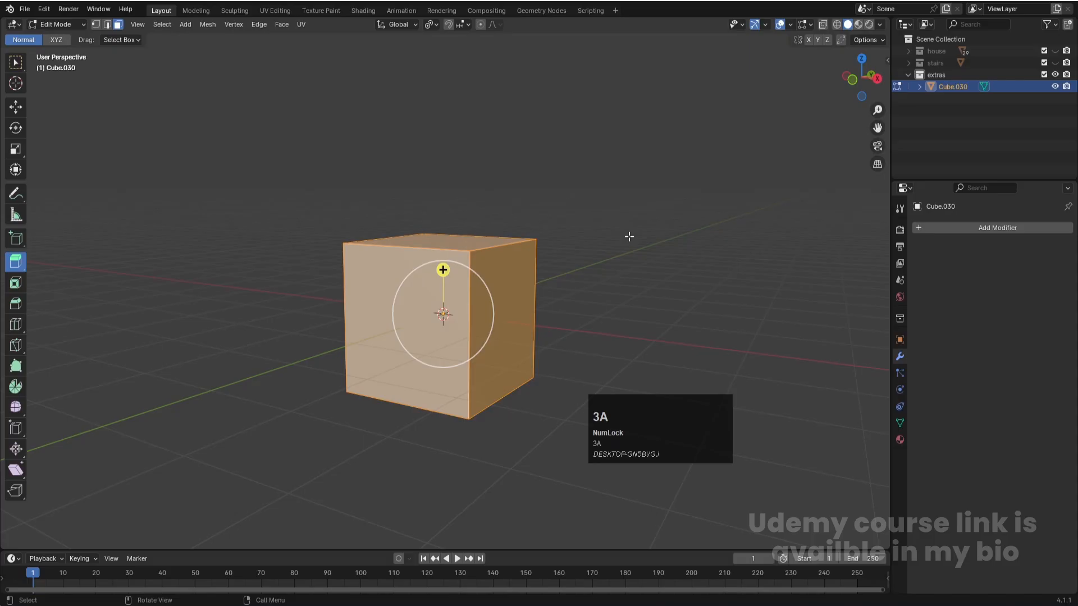
pyautogui.press('i')
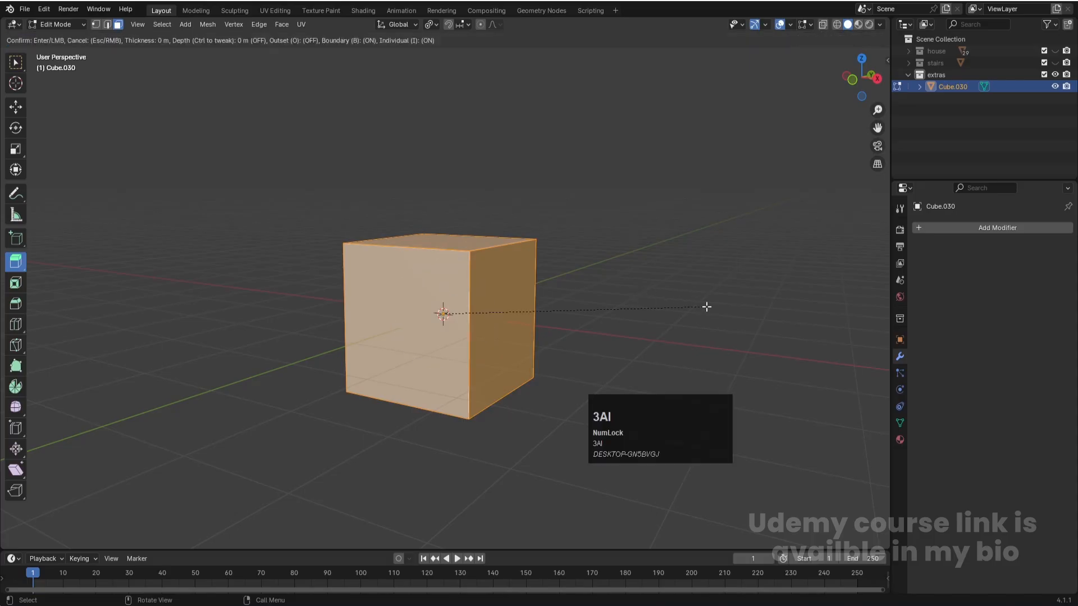
pyautogui.click(696, 307)
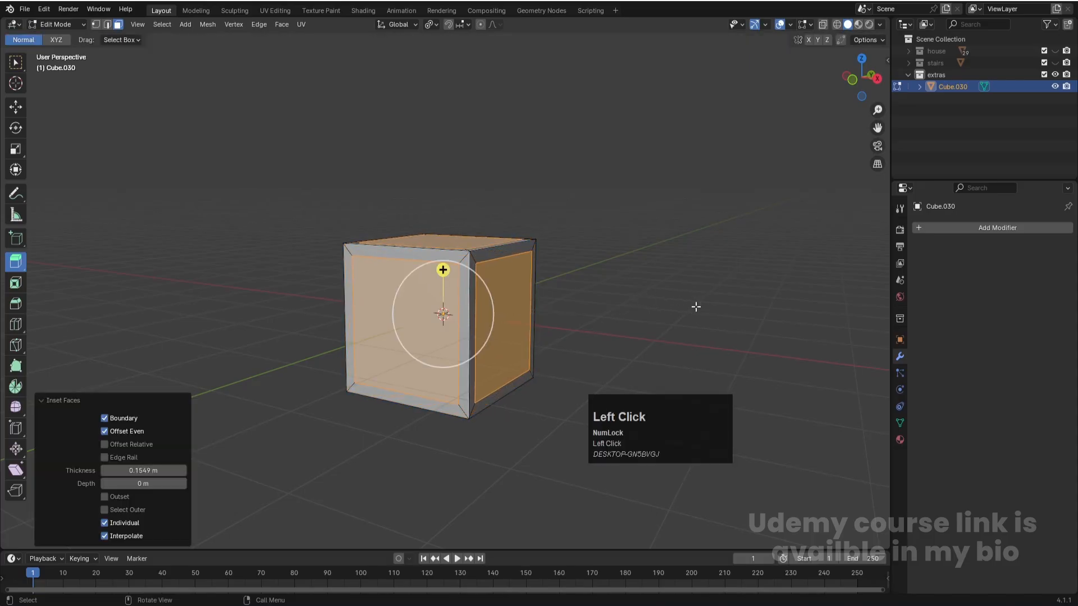
pyautogui.press('e')
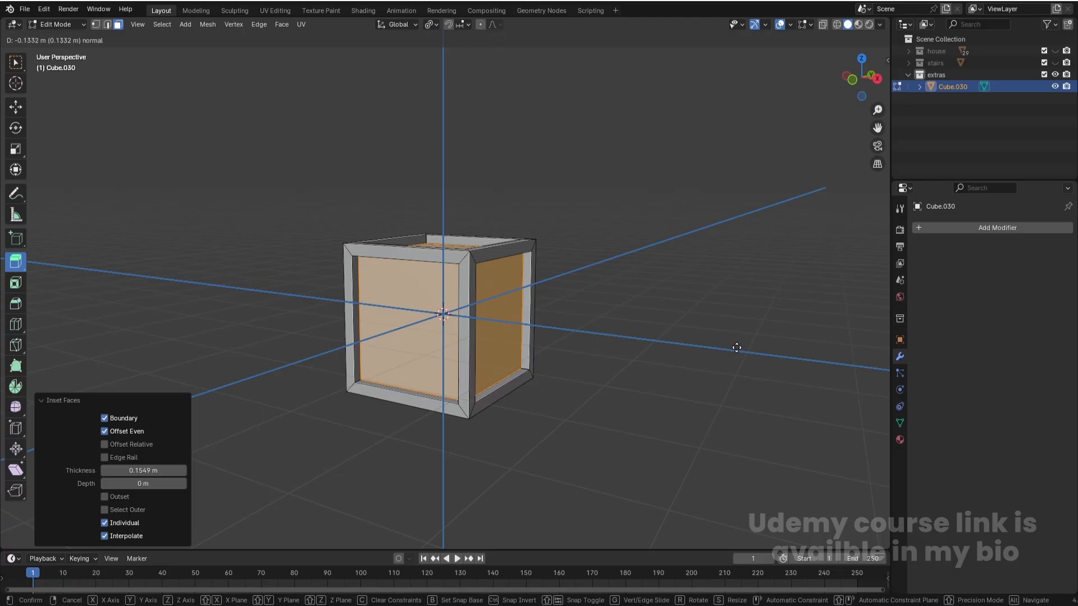
pyautogui.click(736, 346)
# - Add four evenly spaced horizontal loop cuts around the crate's side walls without sliding them
pyautogui.hotkey('ctrl', 'r')
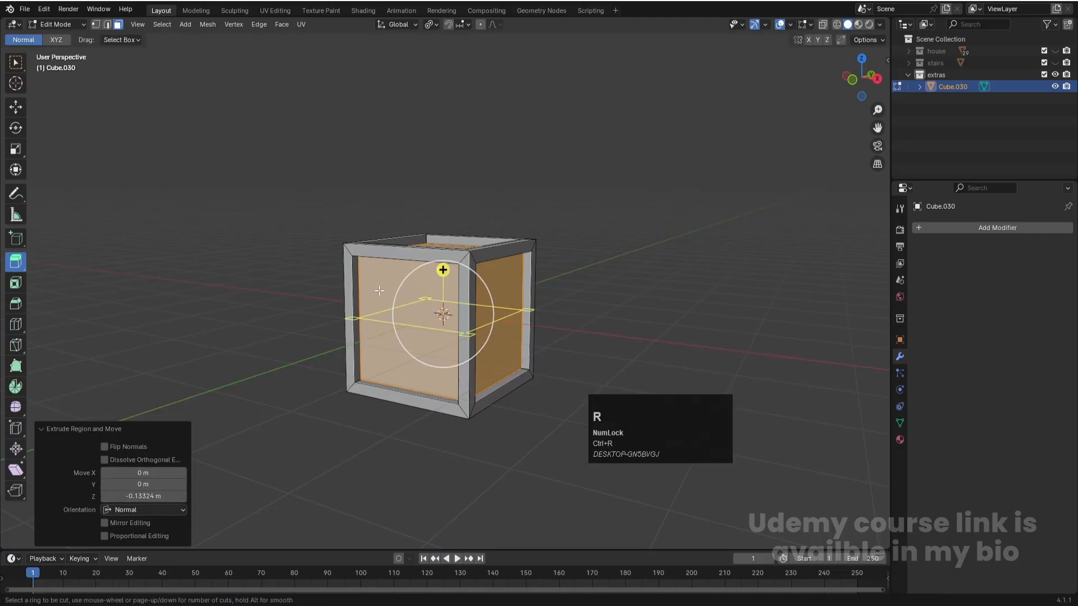
pyautogui.scroll(3, 379, 290)
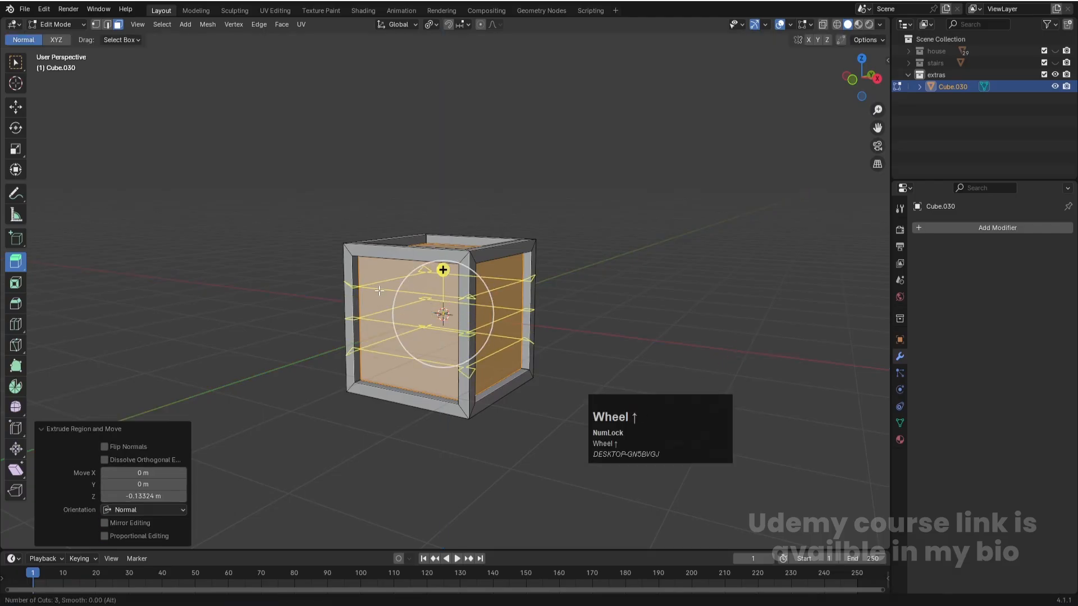
pyautogui.click(379, 290)
pyautogui.click(379, 291)
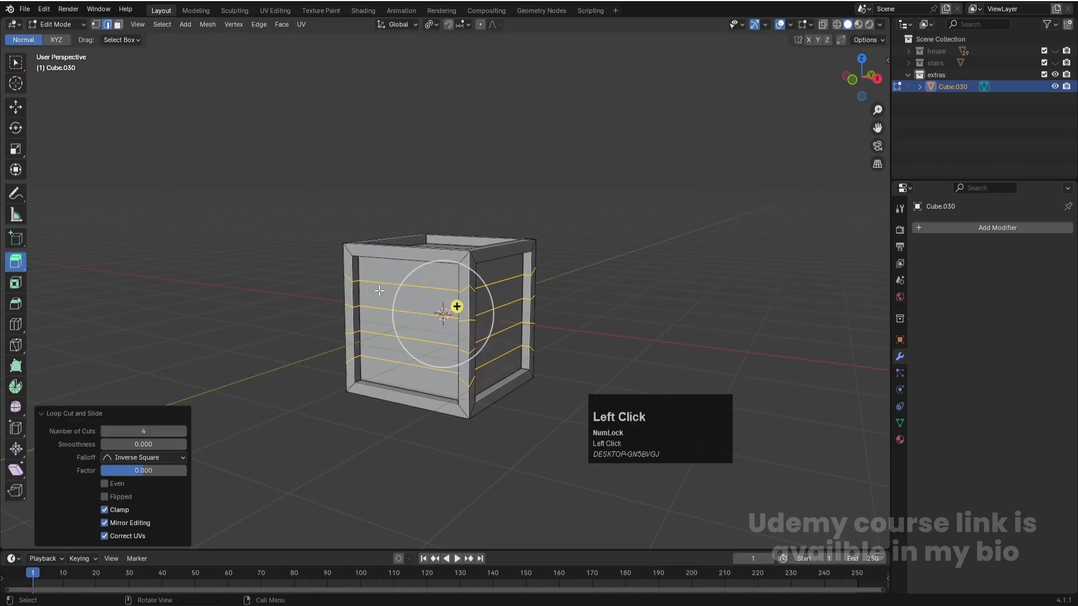
# - Select the five recessed plank faces on each of two adjacent sides of the crate
pyautogui.press('3')
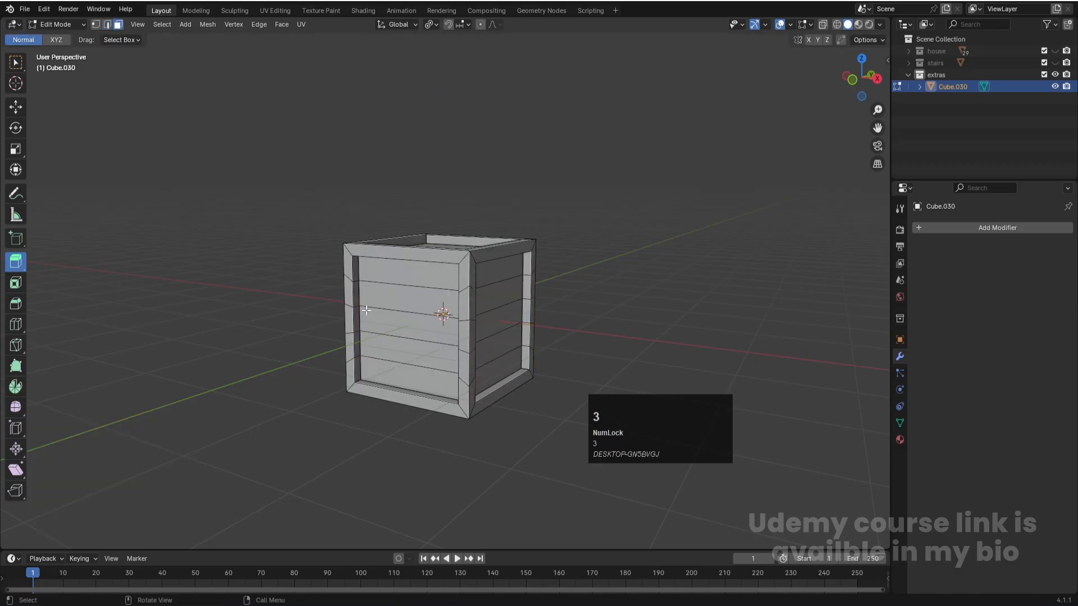
pyautogui.press('c')
pyautogui.click(381, 277)
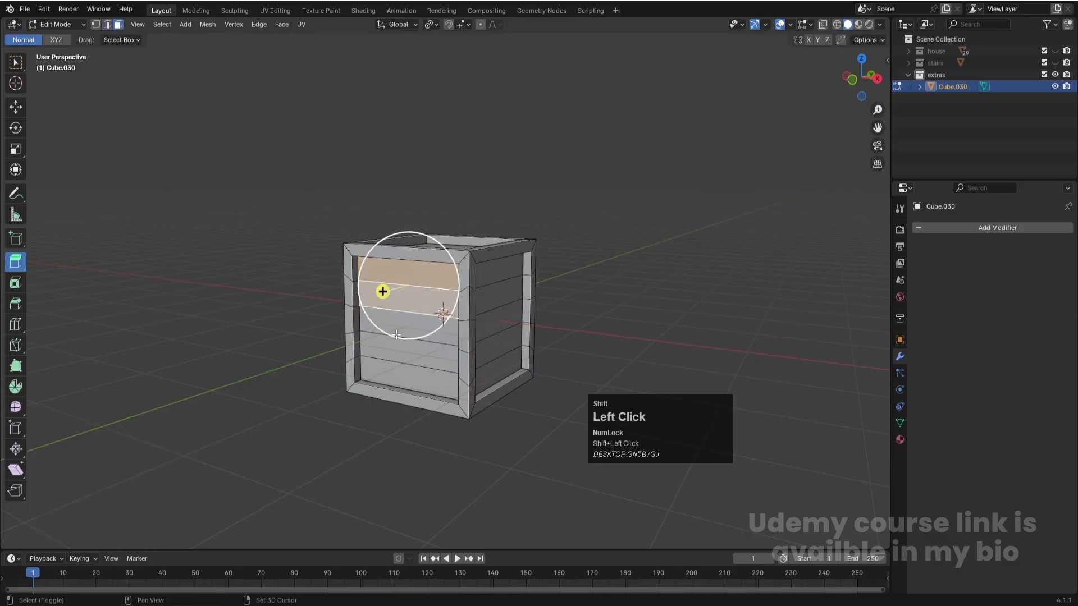
pyautogui.click(17, 107)
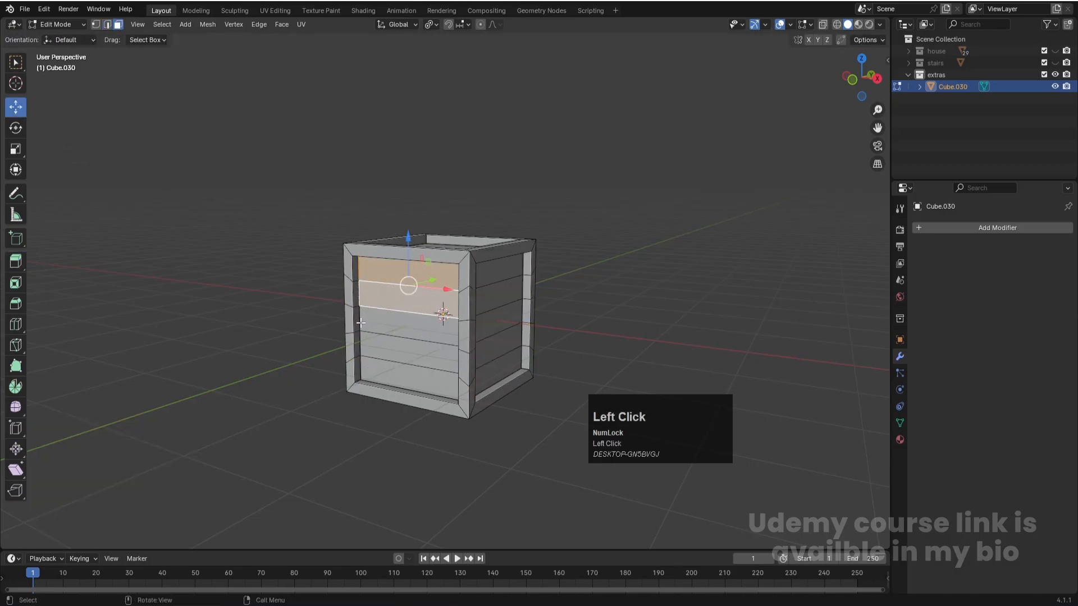
pyautogui.keyDown('shift'); pyautogui.click(410, 319); pyautogui.keyUp('shift')
pyautogui.keyDown('shift'); pyautogui.click(411, 351); pyautogui.keyUp('shift')
pyautogui.keyDown('shift'); pyautogui.click(412, 382); pyautogui.keyUp('shift')
pyautogui.keyDown('shift'); pyautogui.click(504, 372); pyautogui.keyUp('shift')
pyautogui.keyDown('shift'); pyautogui.click(502, 340); pyautogui.keyUp('shift')
pyautogui.keyDown('shift'); pyautogui.click(504, 319); pyautogui.keyUp('shift')
pyautogui.keyDown('shift'); pyautogui.click(504, 295); pyautogui.keyUp('shift')
pyautogui.keyDown('shift'); pyautogui.click(503, 275); pyautogui.keyUp('shift')
# - Add the five recessed plank faces on the crate's third side to the selection
pyautogui.moveTo(677, 316); pyautogui.dragTo(527, 316, button='middle')
pyautogui.keyDown('shift'); pyautogui.click(509, 360); pyautogui.keyUp('shift')
pyautogui.keyDown('shift'); pyautogui.click(506, 337); pyautogui.keyUp('shift')
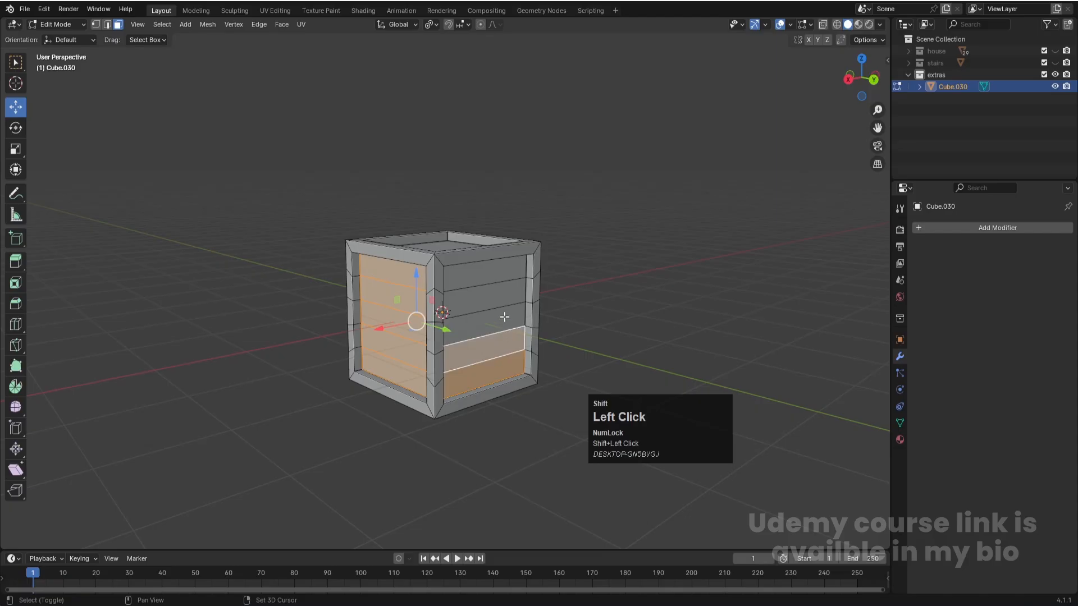
pyautogui.keyDown('shift'); pyautogui.click(504, 315); pyautogui.keyUp('shift')
pyautogui.keyDown('shift'); pyautogui.click(503, 293); pyautogui.keyUp('shift')
pyautogui.keyDown('shift'); pyautogui.click(493, 273); pyautogui.keyUp('shift')
# - Return to object mode and apply the crate's object transform
pyautogui.click(569, 314)
pyautogui.moveTo(570, 313)
pyautogui.mouseDown(button='middle')
pyautogui.moveTo(540, 351)
pyautogui.moveTo(482, 335)
pyautogui.moveTo(549, 318)
pyautogui.mouseUp(button='middle')
pyautogui.press('Tab')
pyautogui.click(567, 324)
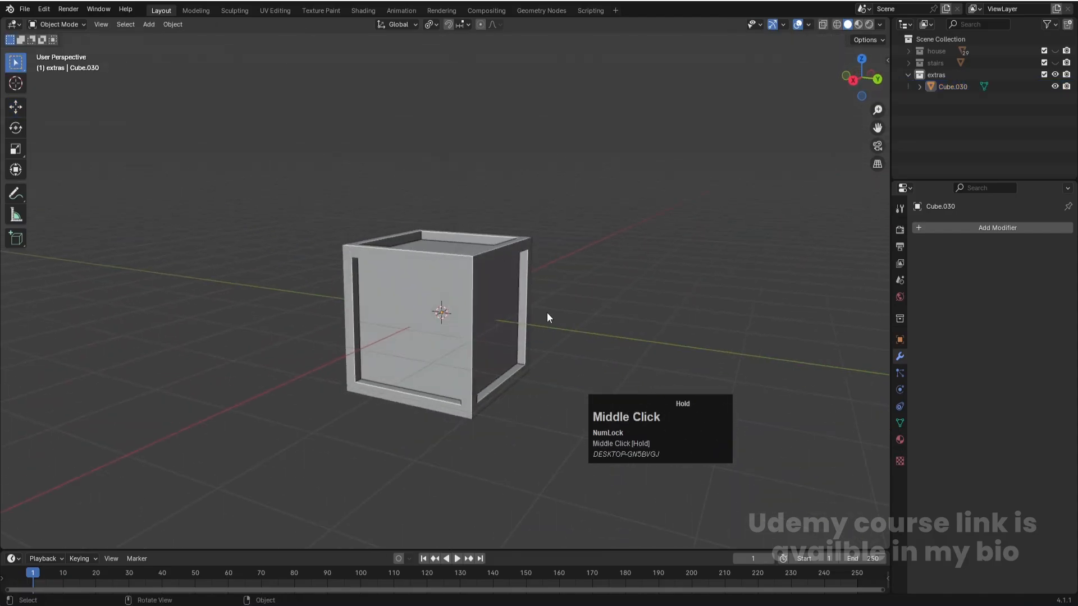
pyautogui.click(479, 296)
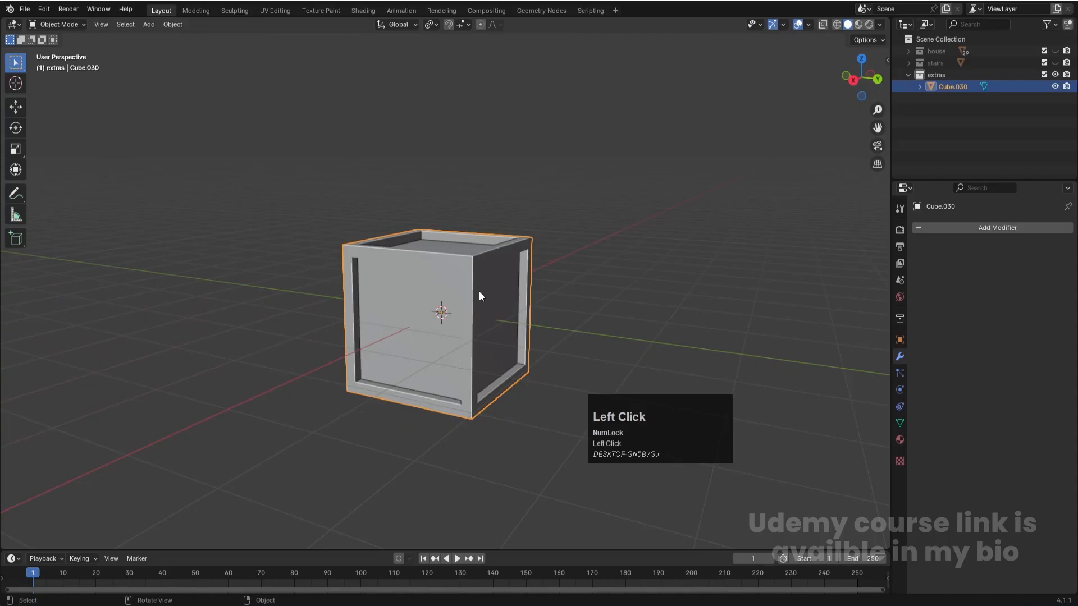
pyautogui.hotkey('ctrl', 'a')
pyautogui.click(466, 262)
# - Resume mesh editing and add the five plank faces on the crate's remaining side to the selection
pyautogui.press('Tab')
pyautogui.moveTo(572, 332); pyautogui.dragTo(497, 338, button='middle')
pyautogui.keyDown('shift'); pyautogui.click(472, 373); pyautogui.keyUp('shift')
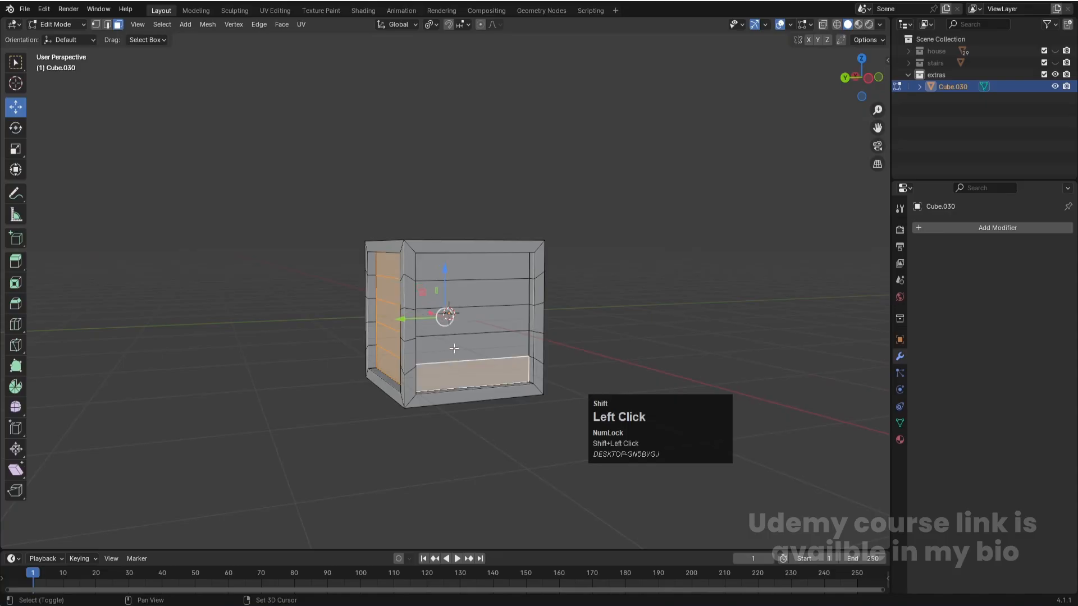
pyautogui.keyDown('shift'); pyautogui.click(470, 344); pyautogui.keyUp('shift')
pyautogui.keyDown('shift'); pyautogui.click(489, 321); pyautogui.keyUp('shift')
pyautogui.keyDown('shift'); pyautogui.click(492, 298); pyautogui.keyUp('shift')
pyautogui.keyDown('shift'); pyautogui.click(487, 271); pyautogui.keyUp('shift')
pyautogui.moveTo(487, 270); pyautogui.dragTo(498, 379, button='middle')
pyautogui.moveTo(586, 338)
pyautogui.mouseDown(button='middle')
pyautogui.moveTo(679, 315)
pyautogui.moveTo(551, 315)
pyautogui.moveTo(580, 364)
pyautogui.moveTo(574, 331)
pyautogui.mouseUp(button='middle')
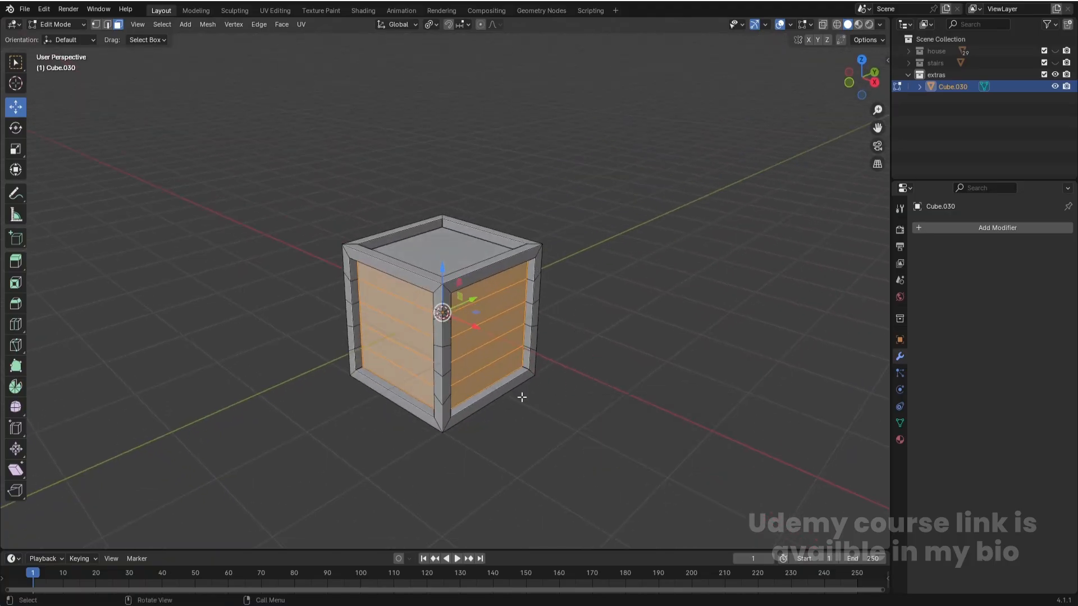
pyautogui.rightClick(500, 312)
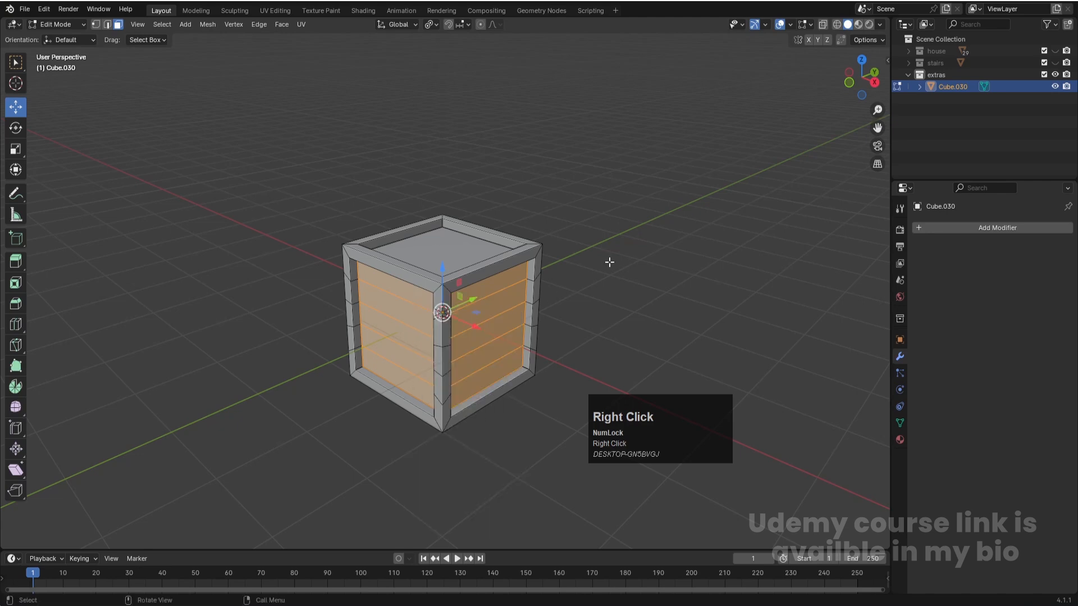
pyautogui.click(20, 287)
pyautogui.click(725, 348)
pyautogui.hotkey('ctrl', 'z')
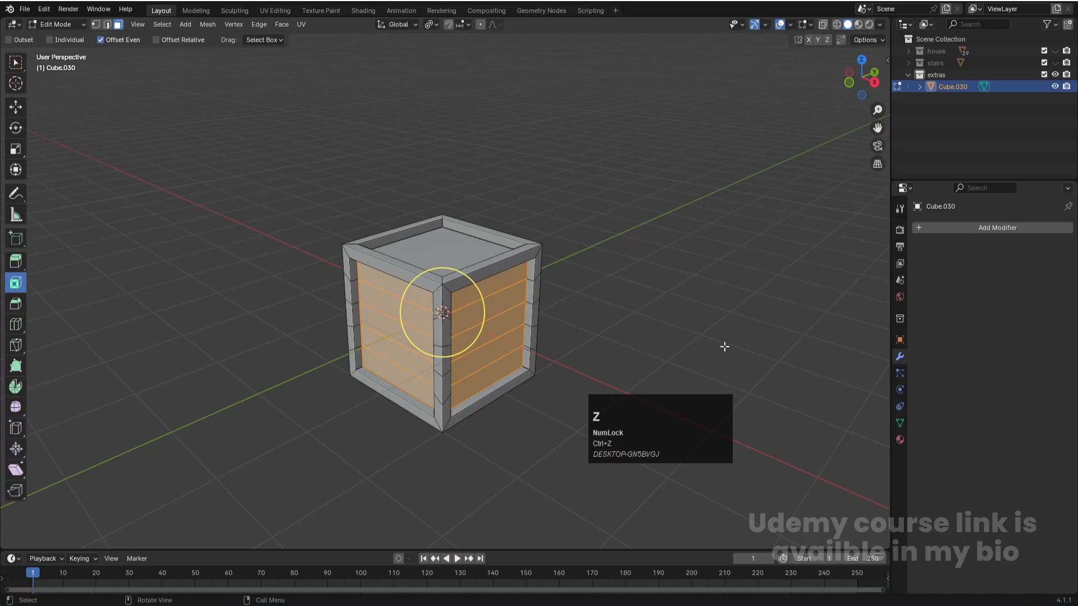
# - Inset the selected side planks individually by about 0.034 m and extrude them outward about 0.042 m
pyautogui.press('i')
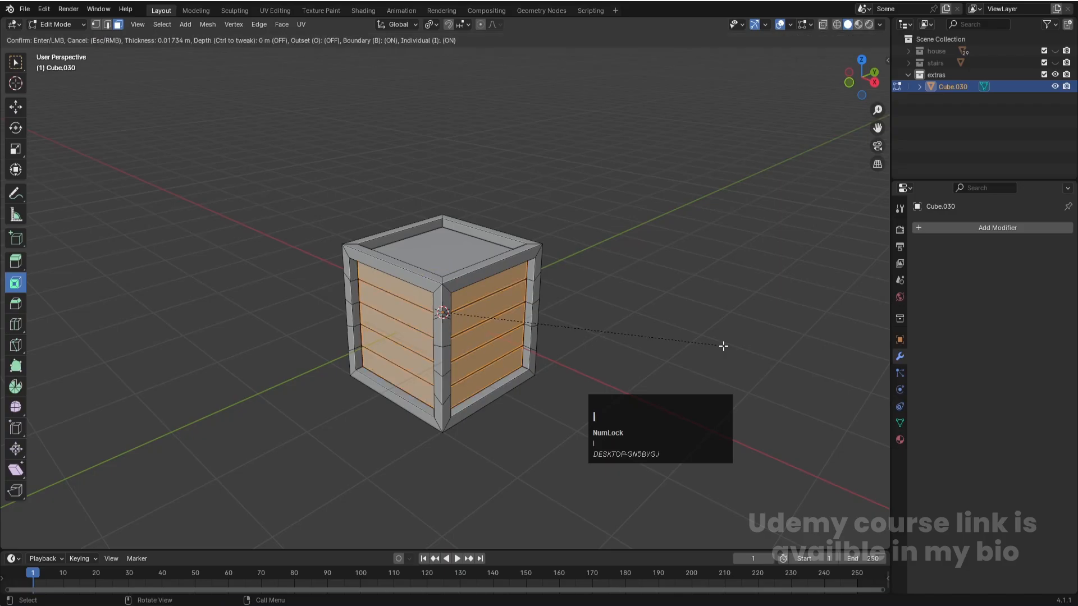
pyautogui.click(723, 347)
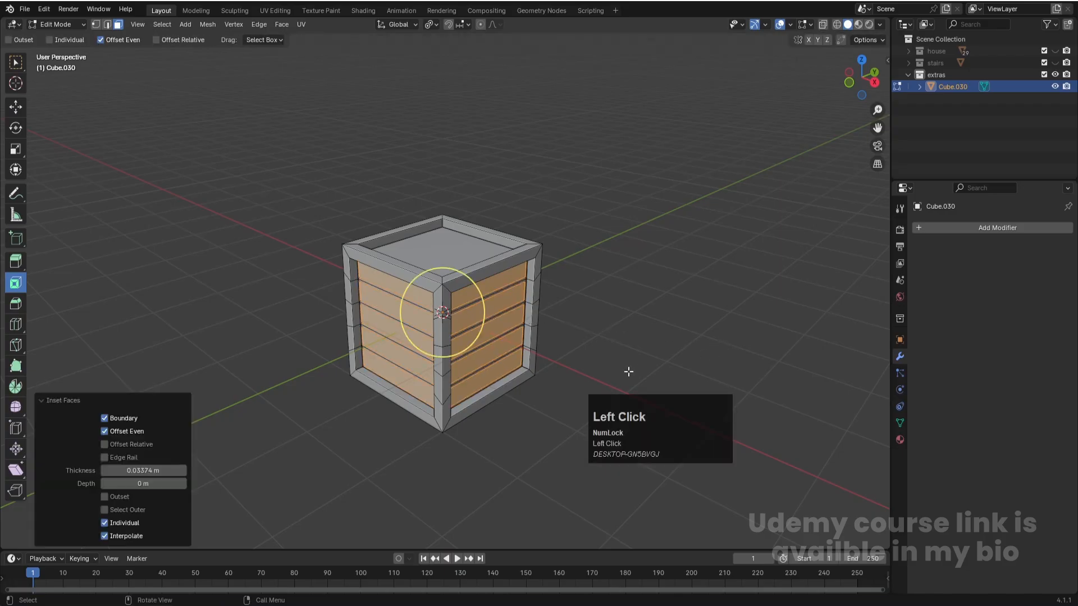
pyautogui.press('e')
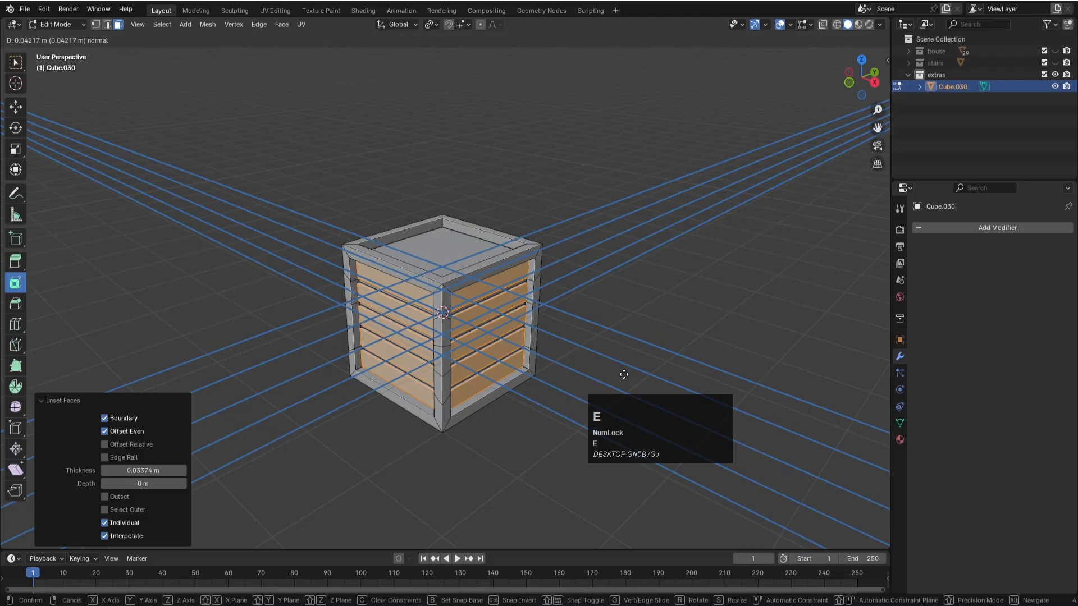
pyautogui.click(624, 374)
pyautogui.press('Tab')
pyautogui.click(641, 318)
# - Add four evenly spaced loop cuts running across the crate's top and bottom panels
pyautogui.moveTo(341, 391); pyautogui.dragTo(455, 264, button='middle')
pyautogui.moveTo(549, 286); pyautogui.dragTo(484, 302, button='middle')
pyautogui.click(476, 265)
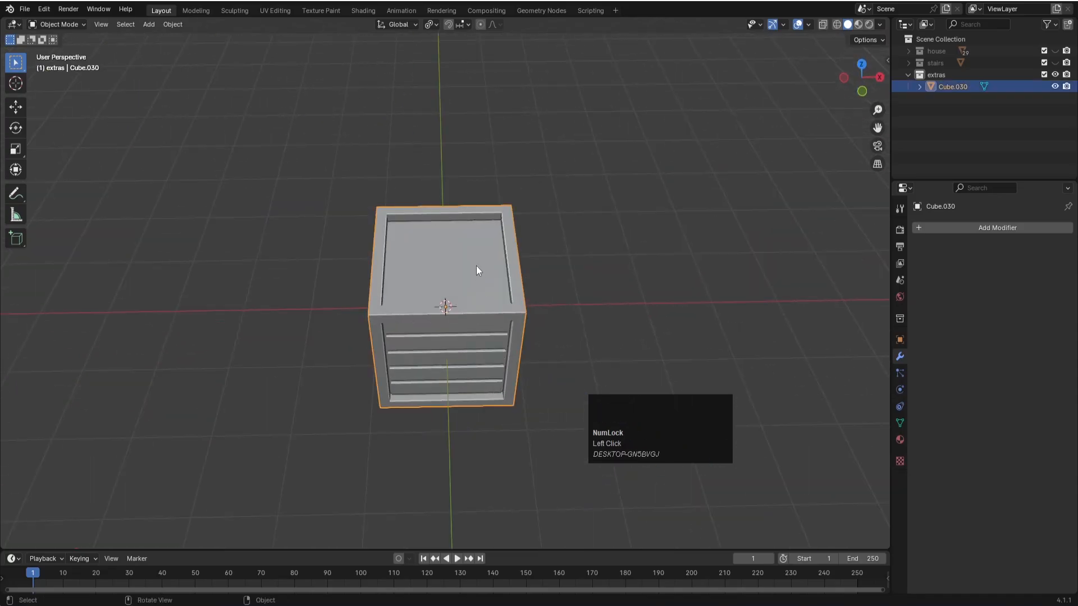
pyautogui.press('Tab')
pyautogui.hotkey('ctrl', 'r')
pyautogui.scroll(3, 445, 223)
pyautogui.click(446, 222)
pyautogui.click(445, 222)
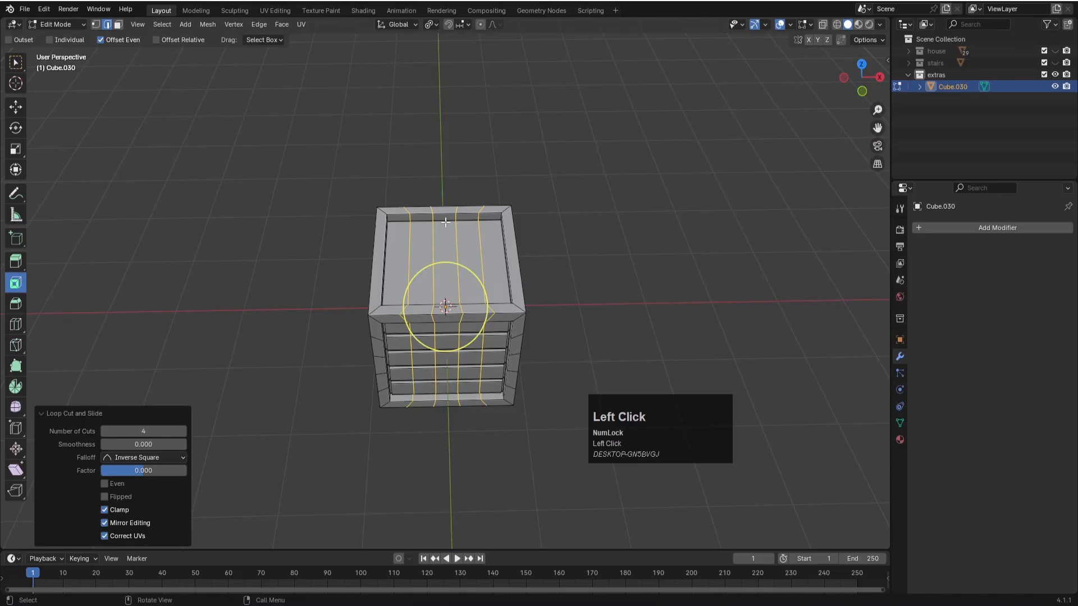
# - Select the five recessed plank faces on the crate's top
pyautogui.moveTo(442, 294); pyautogui.dragTo(422, 293, button='middle')
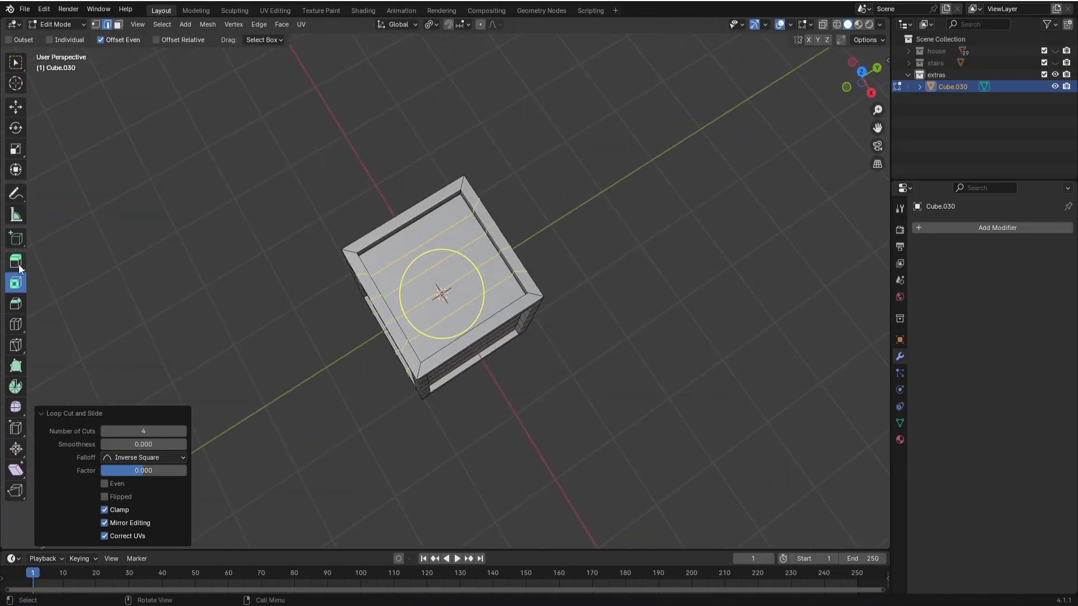
pyautogui.click(18, 106)
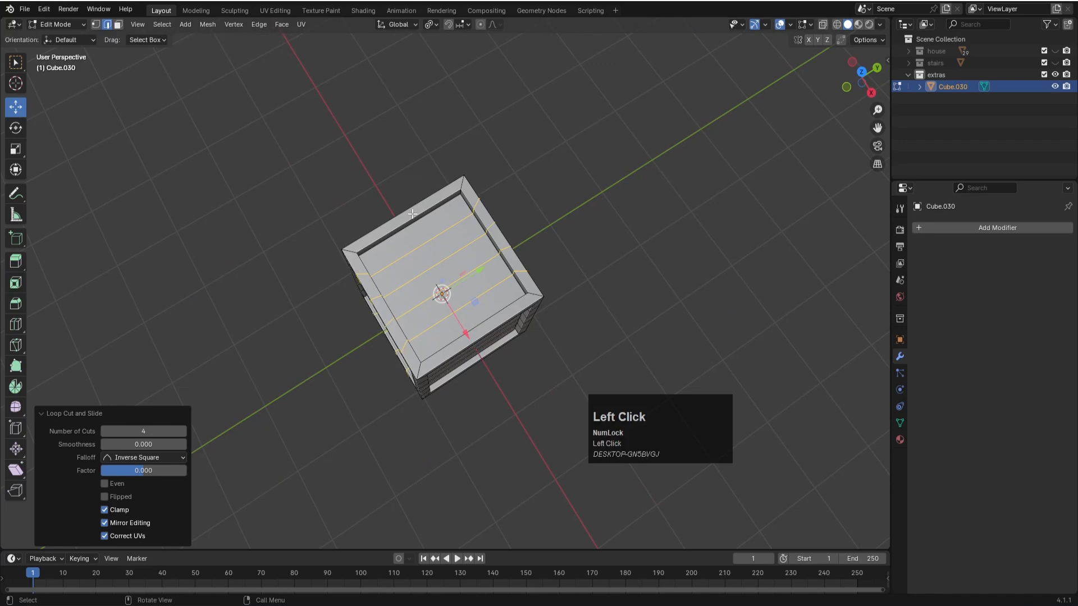
pyautogui.press('3')
pyautogui.click(422, 230)
pyautogui.keyDown('shift'); pyautogui.click(476, 253); pyautogui.keyUp('shift')
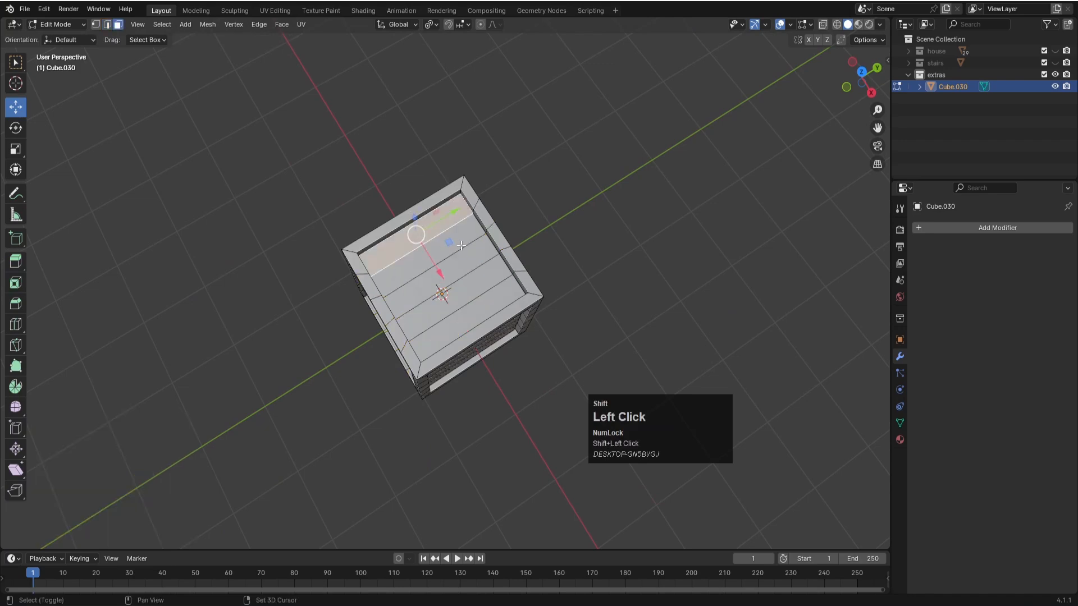
pyautogui.keyDown('shift'); pyautogui.click(487, 279); pyautogui.keyUp('shift')
pyautogui.keyDown('shift'); pyautogui.click(497, 294); pyautogui.keyUp('shift')
pyautogui.keyDown('shift'); pyautogui.click(508, 312); pyautogui.keyUp('shift')
# - Add the five recessed plank faces on the crate's underside to the selection
pyautogui.moveTo(539, 292); pyautogui.dragTo(490, 320, button='middle')
pyautogui.keyDown('shift'); pyautogui.click(487, 315); pyautogui.keyUp('shift')
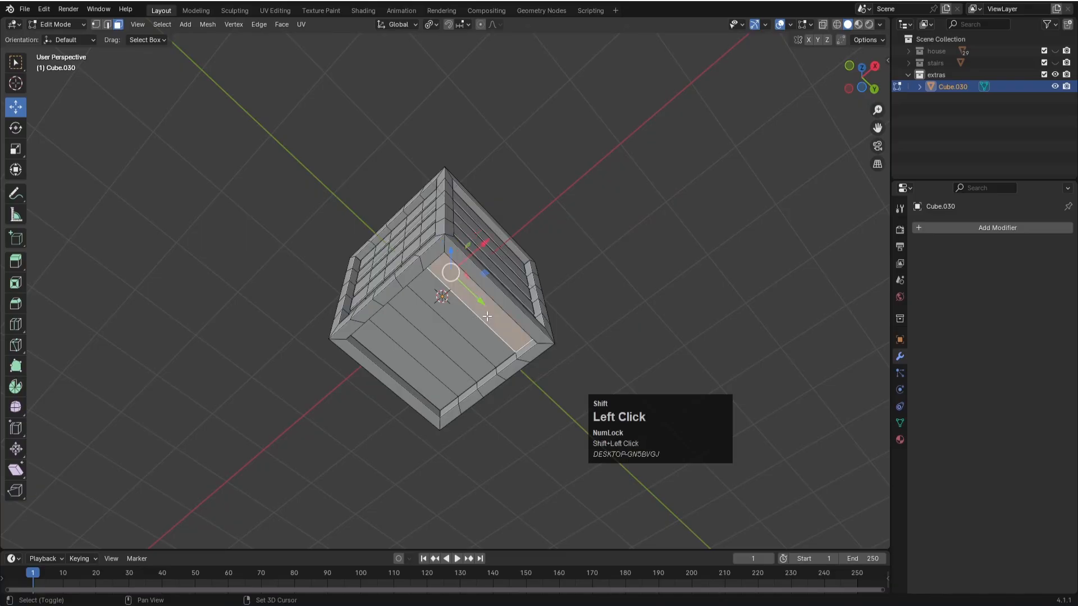
pyautogui.keyDown('shift'); pyautogui.click(475, 325); pyautogui.keyUp('shift')
pyautogui.keyDown('shift'); pyautogui.click(458, 341); pyautogui.keyUp('shift')
pyautogui.keyDown('shift'); pyautogui.click(436, 347); pyautogui.keyUp('shift')
pyautogui.keyDown('shift'); pyautogui.click(412, 364); pyautogui.keyUp('shift')
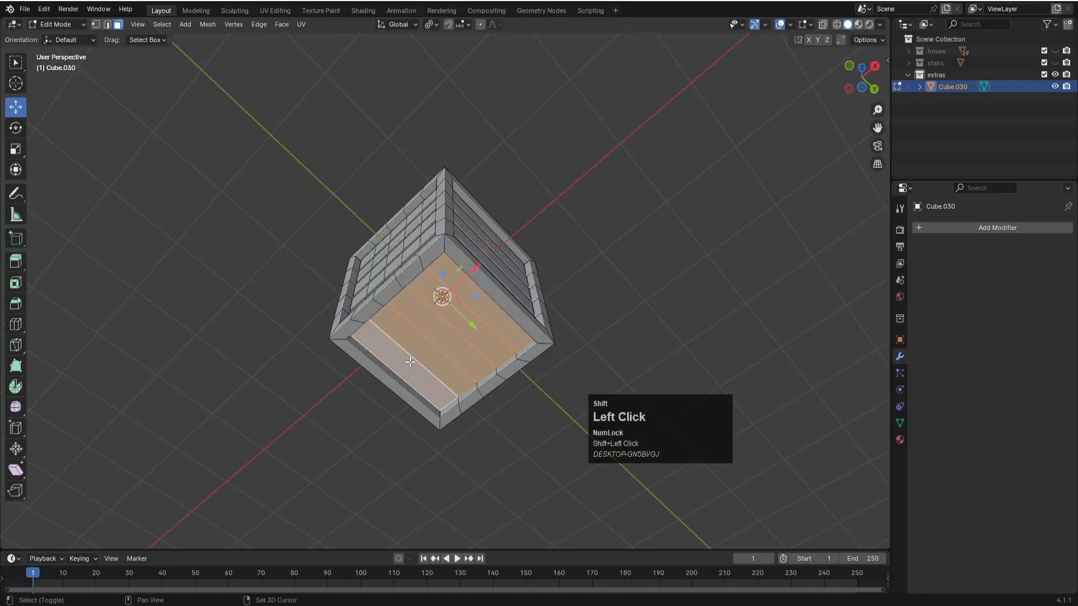
# - Inset the selected top and bottom planks individually by about 0.039 m and extrude them along their normals
pyautogui.press('i')
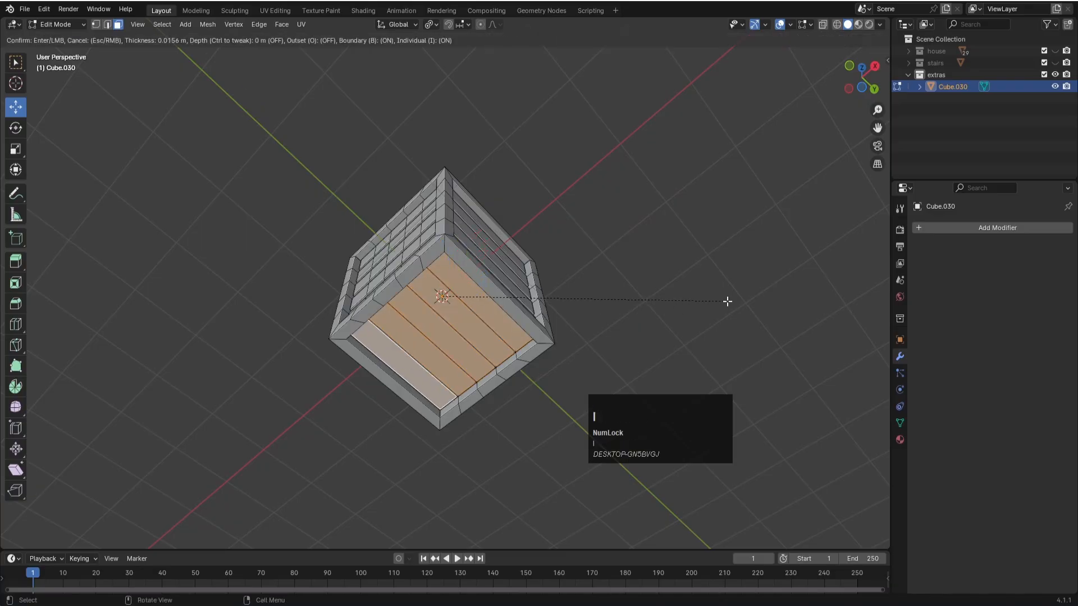
pyautogui.click(724, 301)
pyautogui.press('e')
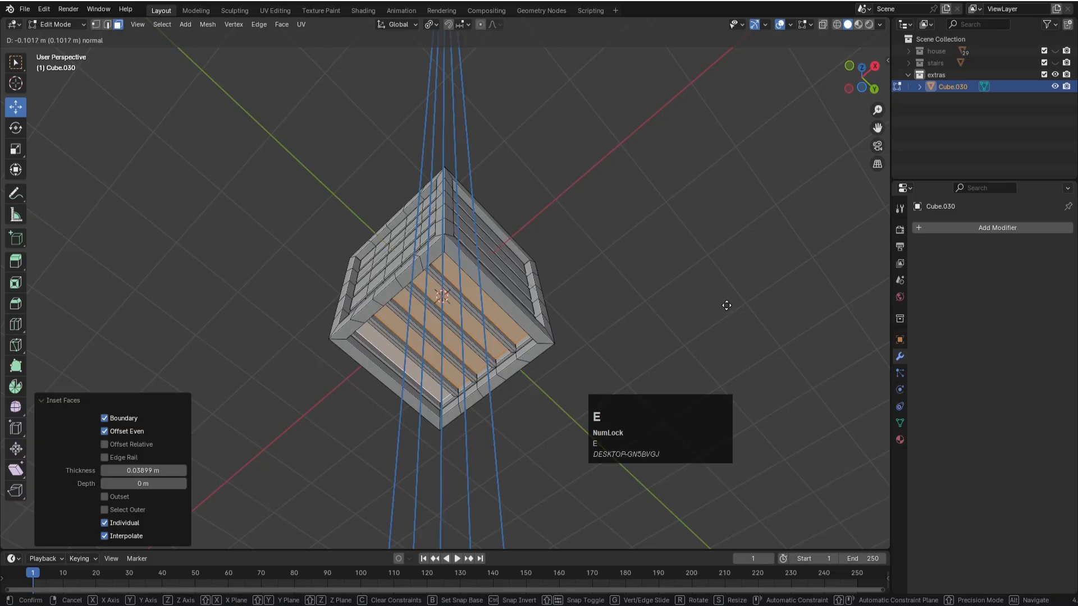
pyautogui.click(705, 300)
pyautogui.moveTo(596, 236); pyautogui.dragTo(573, 292, button='middle')
# - Leave mesh editing, deselect the finished crate and save the file
pyautogui.press('Tab')
pyautogui.click(585, 319)
pyautogui.scroll(-4, 585, 318)
pyautogui.hotkey('ctrl', 's')
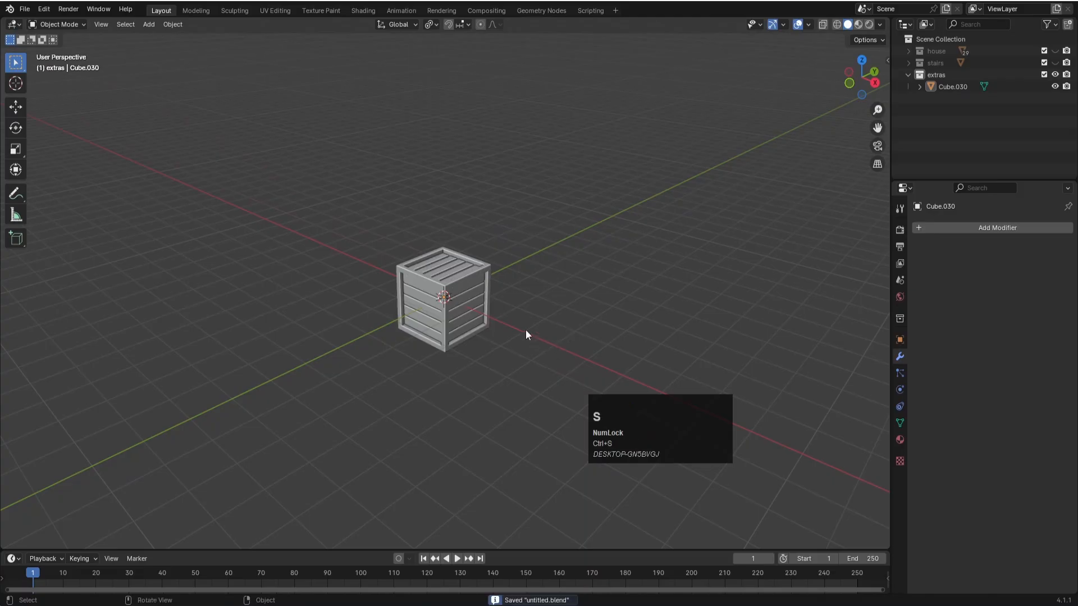
# - Move the crate about 5.27 m along the positive X axis, away from the world origin
pyautogui.click(478, 278)
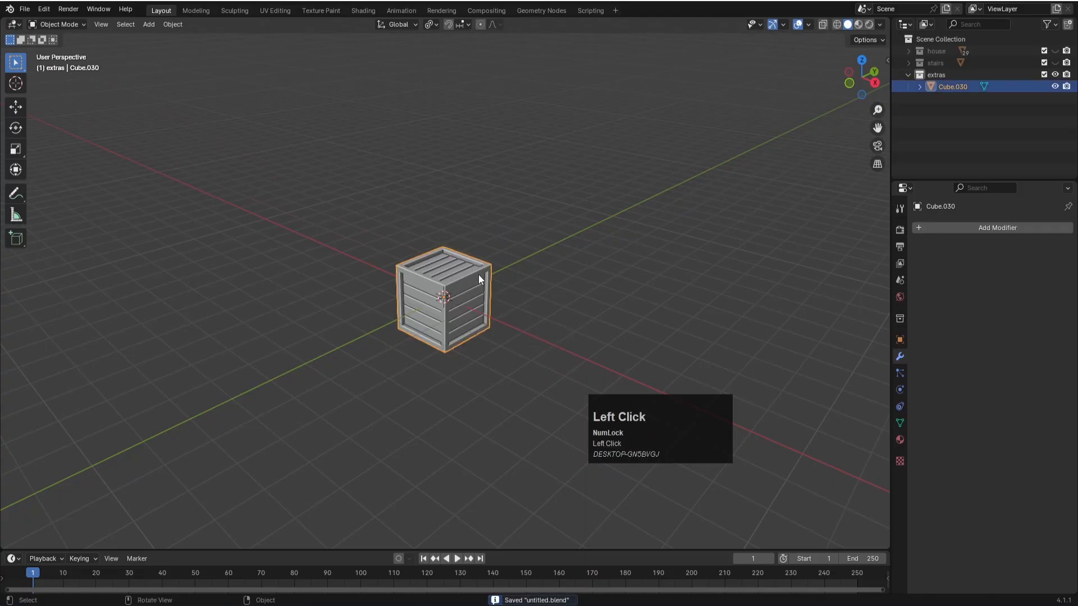
pyautogui.click(567, 221)
pyautogui.click(478, 281)
pyautogui.press('g')
pyautogui.press('x')
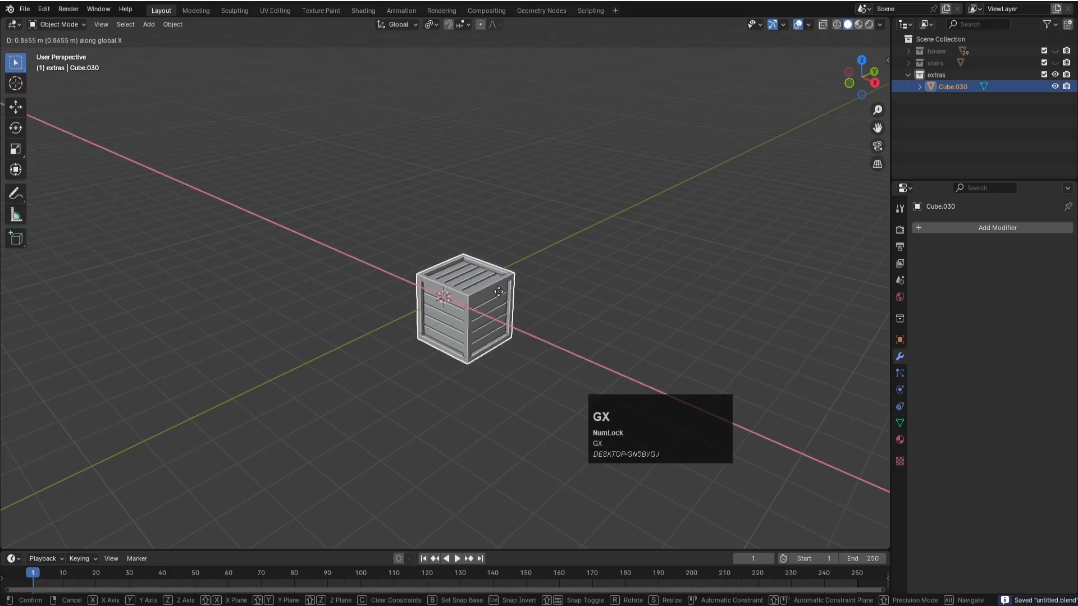
pyautogui.scroll(-1, 624, 350)
pyautogui.click(618, 342)
pyautogui.scroll(-5, 609, 329)
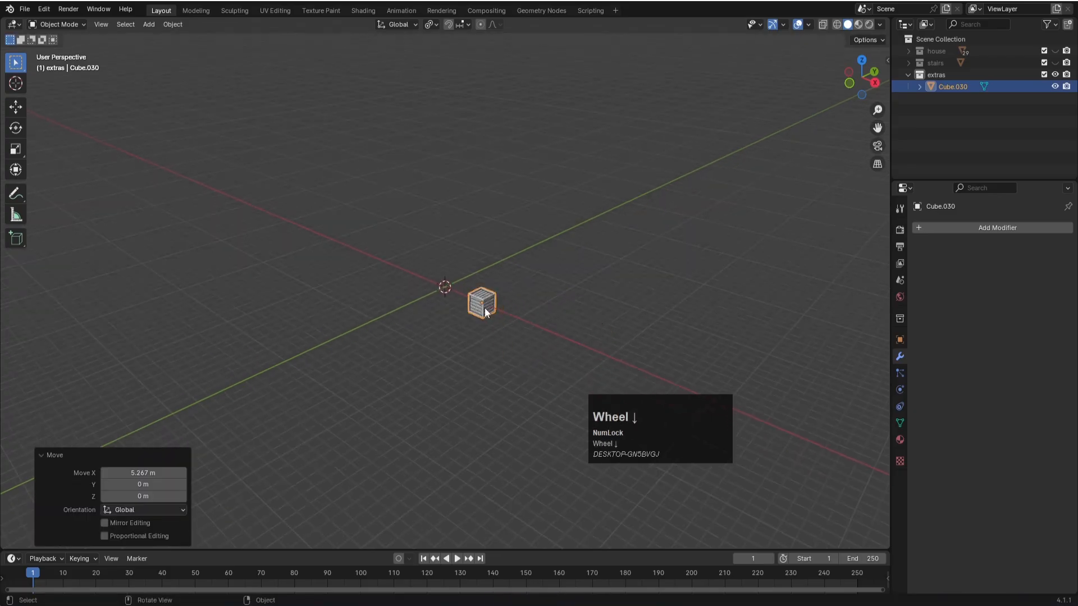
# - Move the crate about 21.43 m farther along the positive X axis
pyautogui.click(484, 303)
pyautogui.press('g')
pyautogui.press('x')
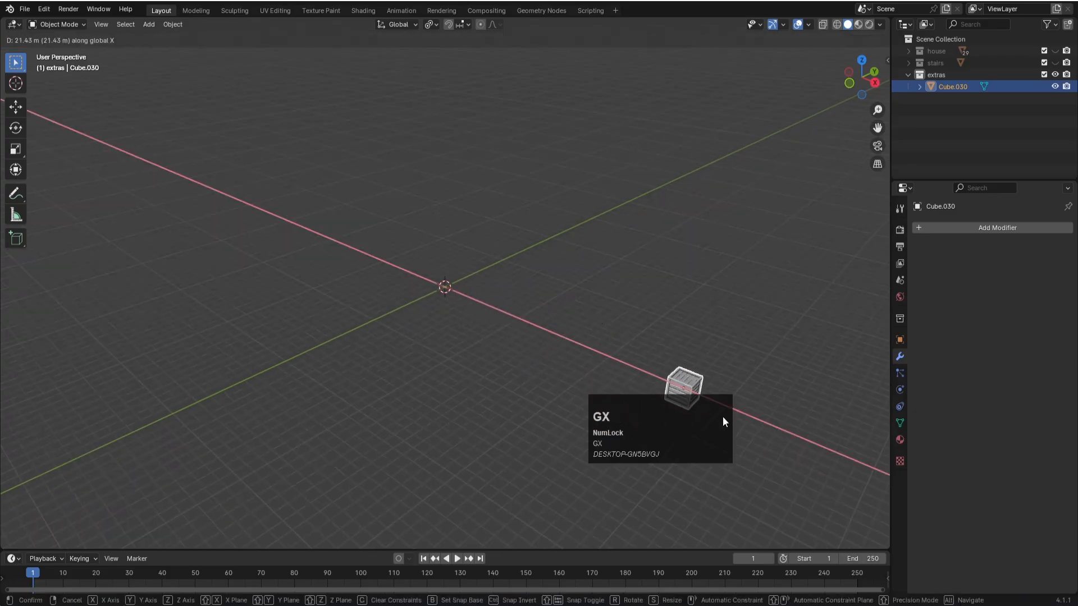
pyautogui.click(722, 416)
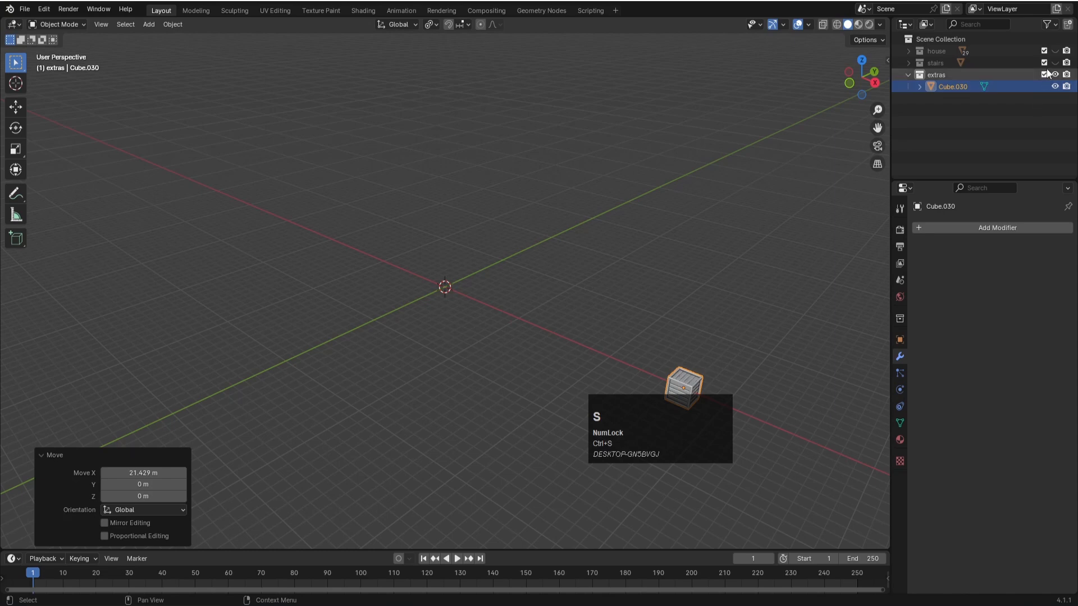
# - Save the file and add a 32-vertex cylinder with 1 m radius and 2 m depth at the world origin
pyautogui.click(1055, 54)
pyautogui.scroll(5, 470, 316)
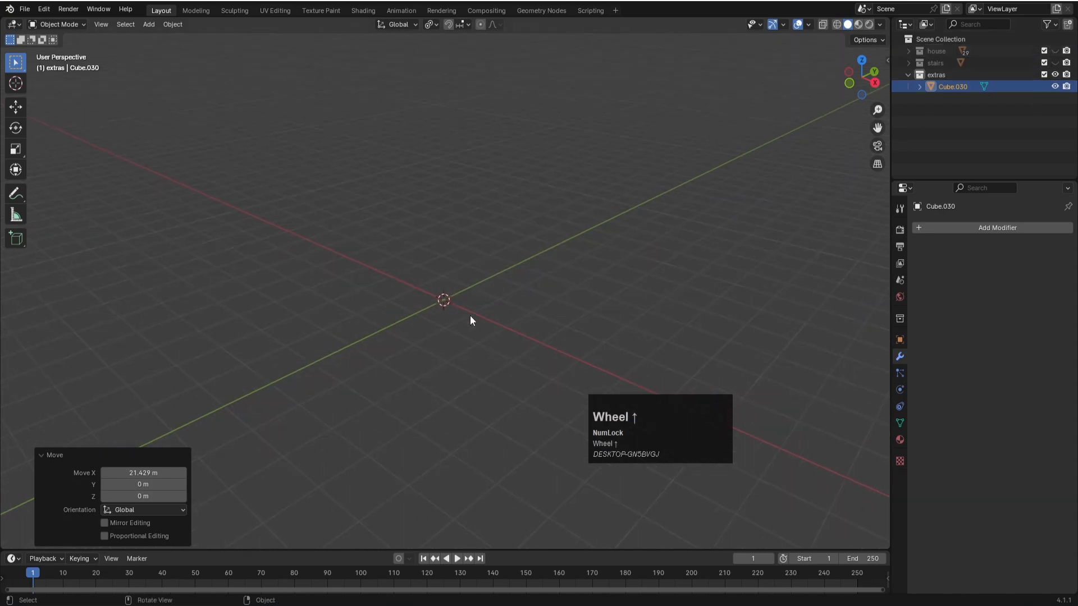
pyautogui.hotkey('ctrl', 's')
pyautogui.hotkey('shift', 'a')
pyautogui.moveTo(467, 360)
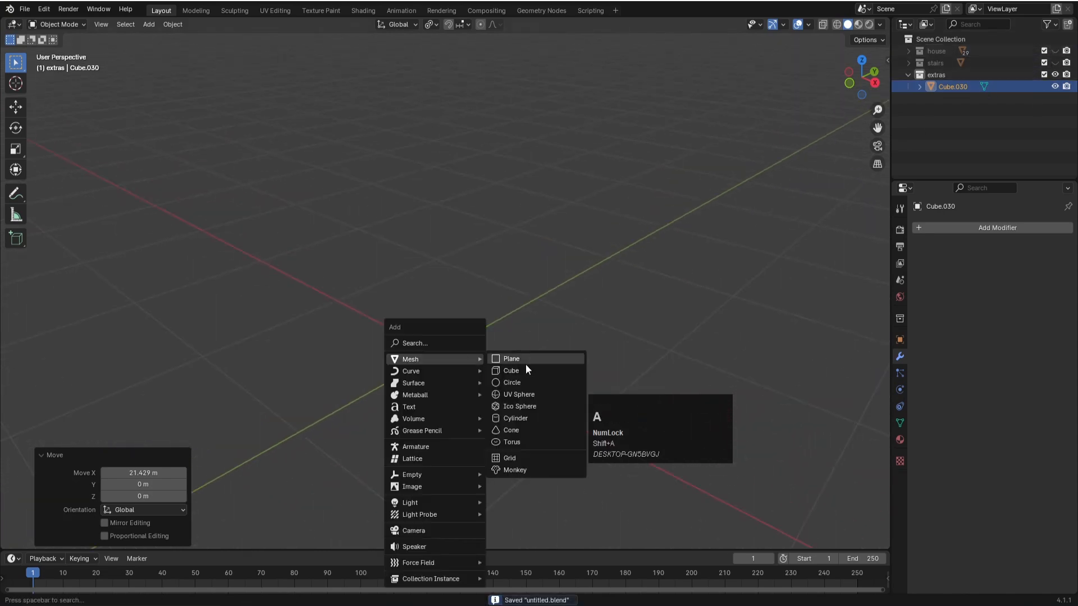
pyautogui.click(516, 418)
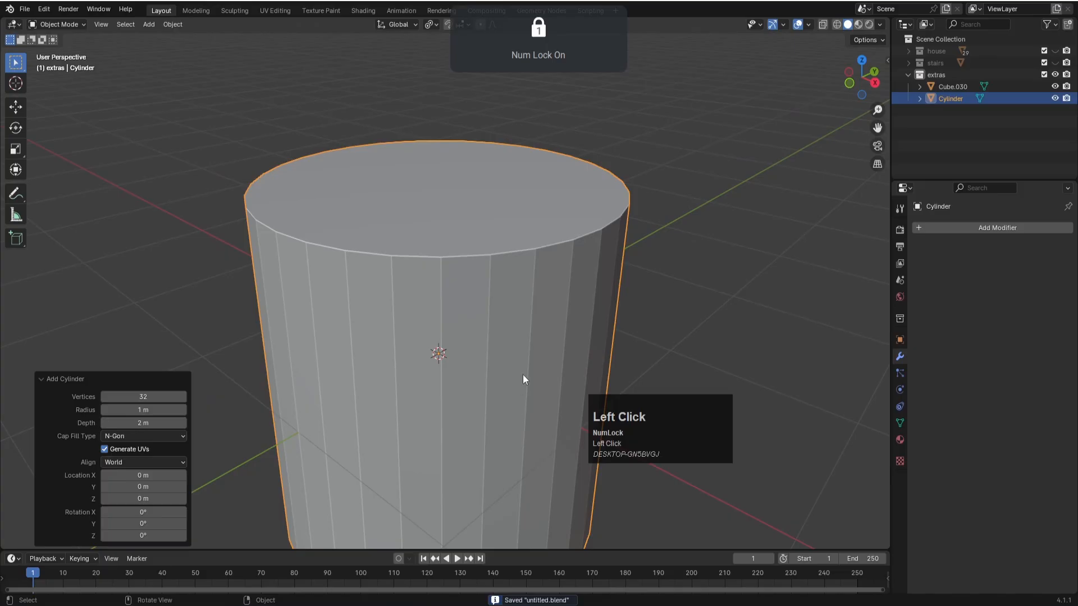
# - Lower the cylinder's top vertices about 1.78 m along Z and scale them outward by about 1.505
pyautogui.scroll(-2, 523, 380)
pyautogui.press('KP_1')
pyautogui.hotkey('alt', 'z')
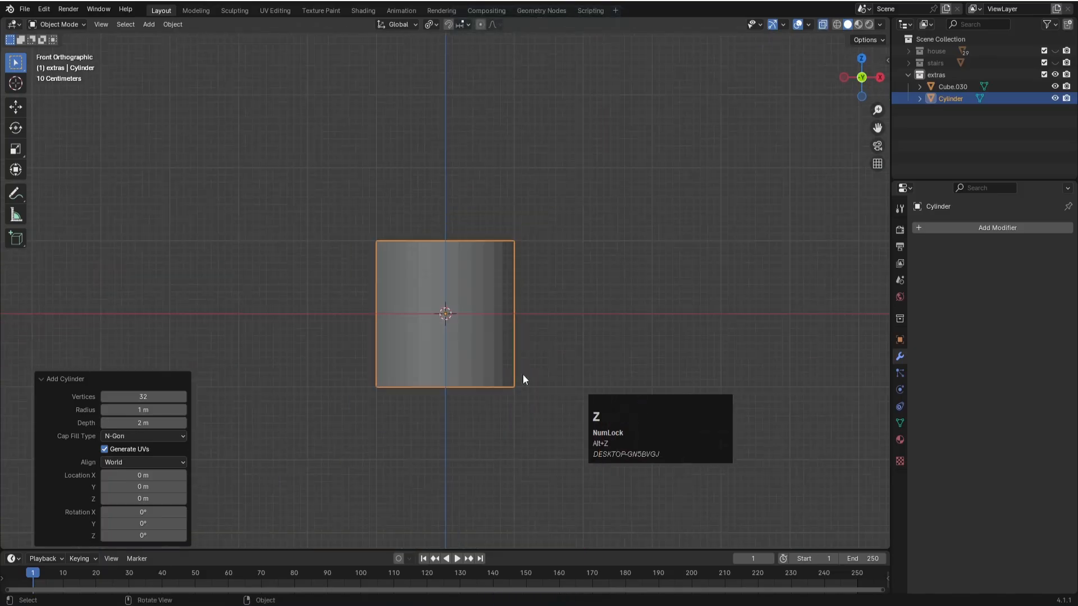
pyautogui.press('Tab')
pyautogui.press('1')
pyautogui.moveTo(290, 184); pyautogui.dragTo(505, 235)
pyautogui.moveTo(591, 237); pyautogui.dragTo(362, 247)
pyautogui.press('g')
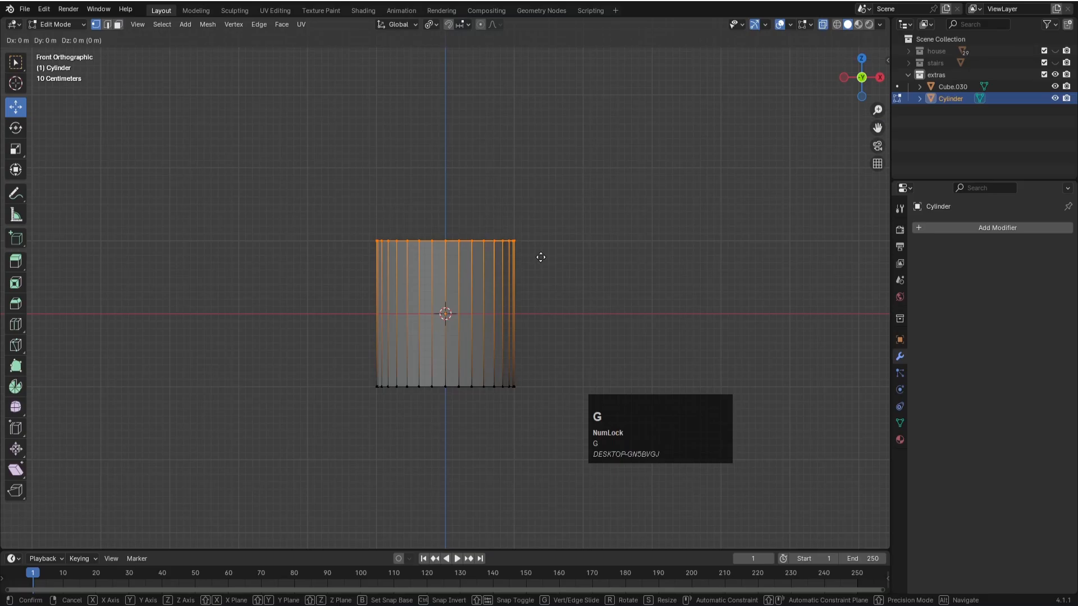
pyautogui.press('z')
pyautogui.click(532, 387)
pyautogui.press('s')
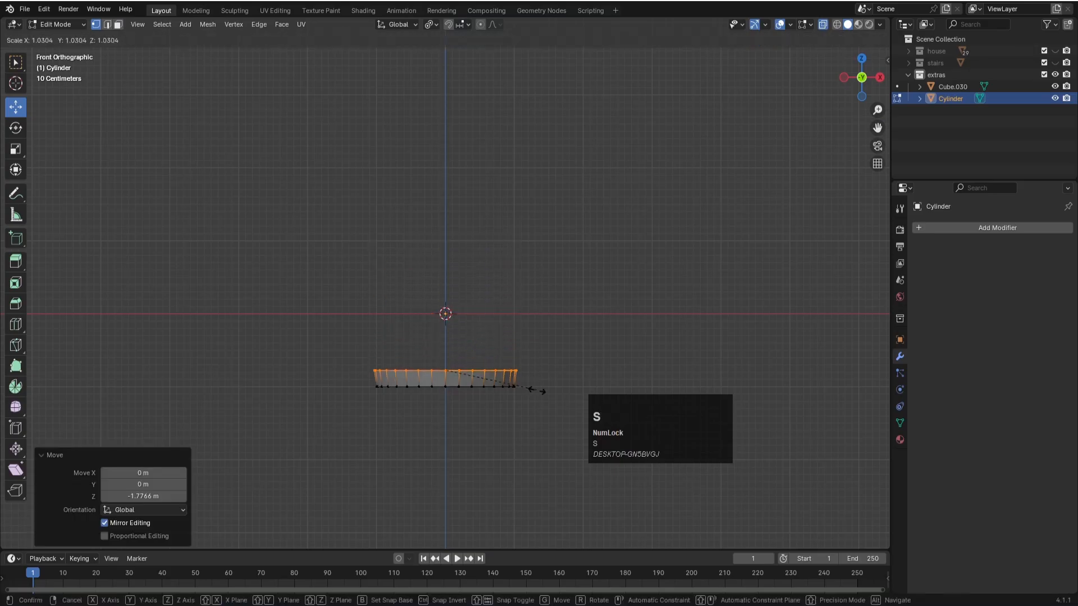
pyautogui.click(579, 395)
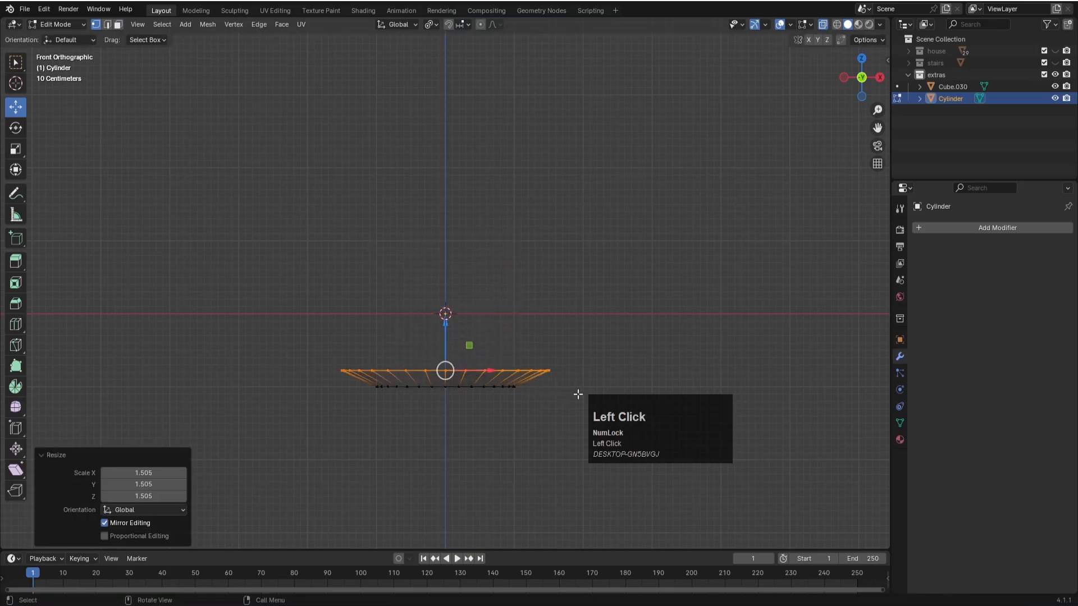
pyautogui.press('e')
pyautogui.press('z')
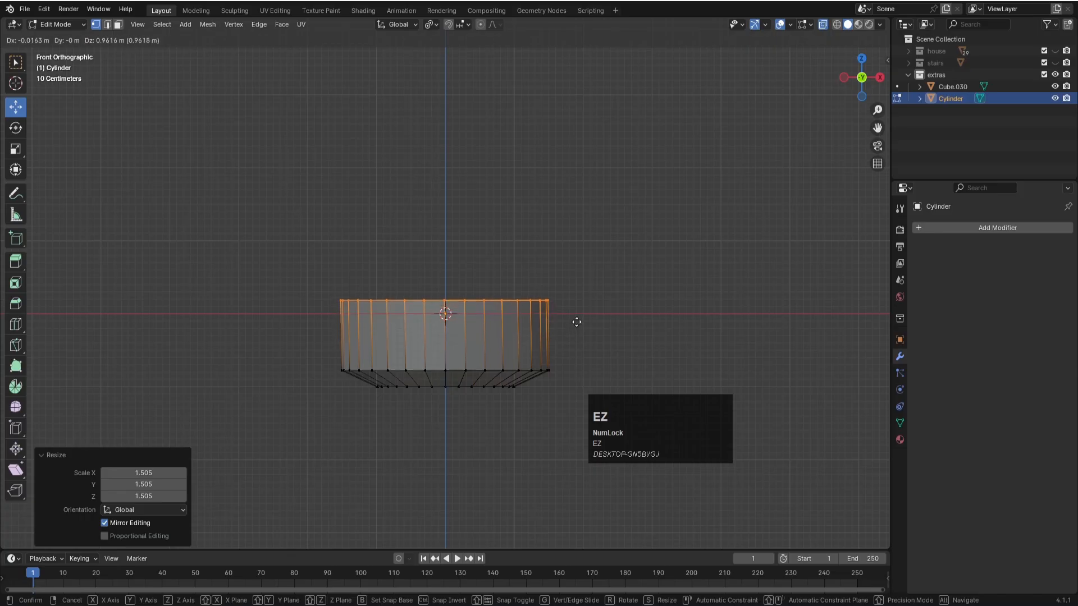
pyautogui.click(577, 315)
pyautogui.hotkey('ctrl', 'z')
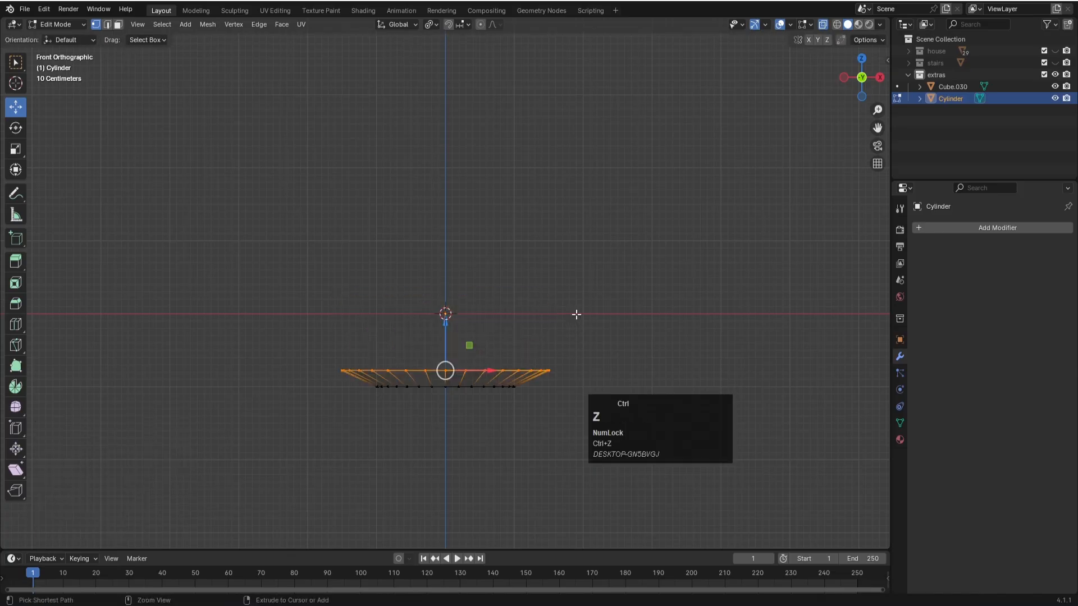
# - Extrude the top ring about 1.12 m upward along Z and scale it outward by about 1.334
pyautogui.press('e')
pyautogui.press('z')
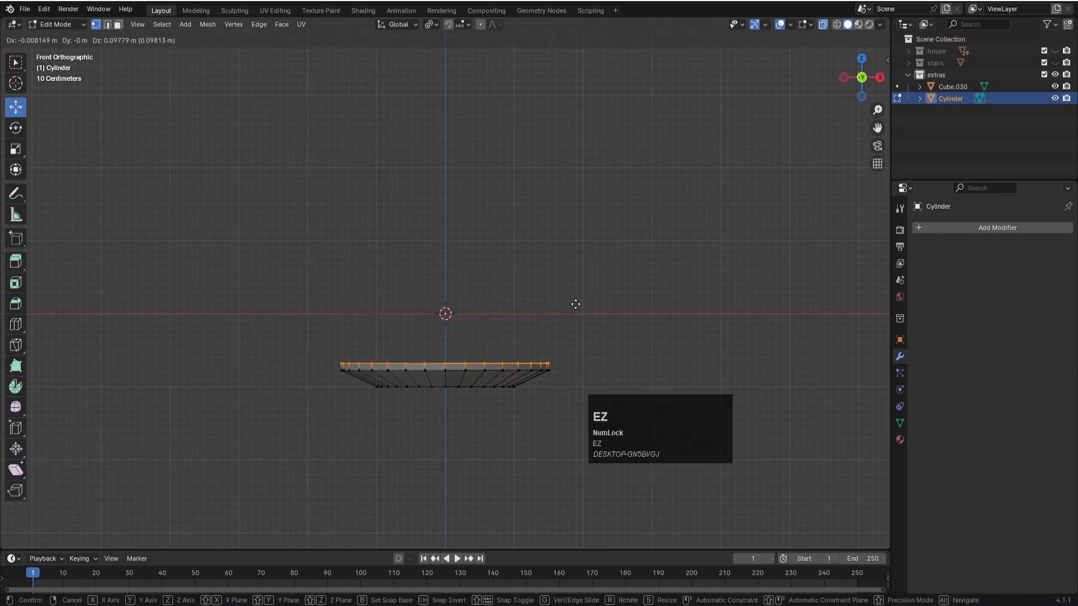
pyautogui.press('z')
pyautogui.click(582, 236)
pyautogui.press('s')
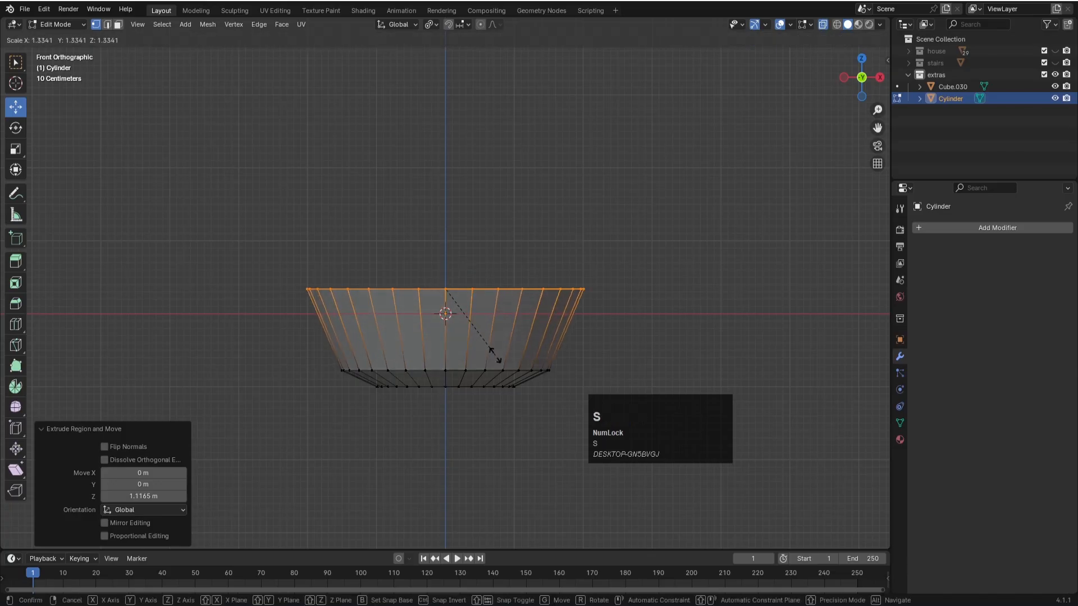
pyautogui.click(495, 355)
# - Extrude the top ring about 1.39 m upward along Z and scale it inward by about 0.851
pyautogui.press('e')
pyautogui.press('z')
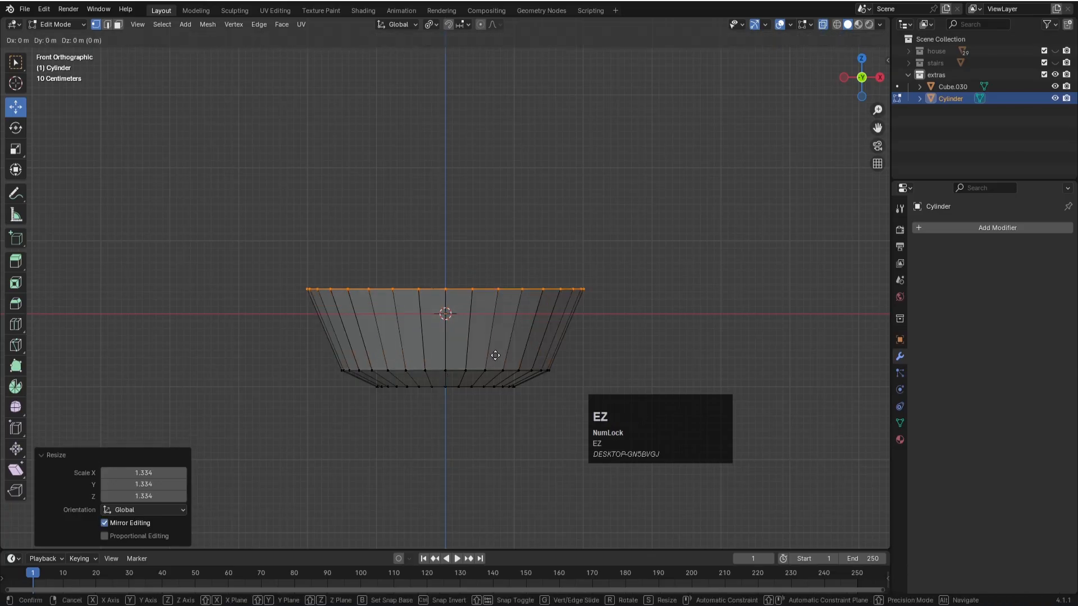
pyautogui.press('z')
pyautogui.click(504, 261)
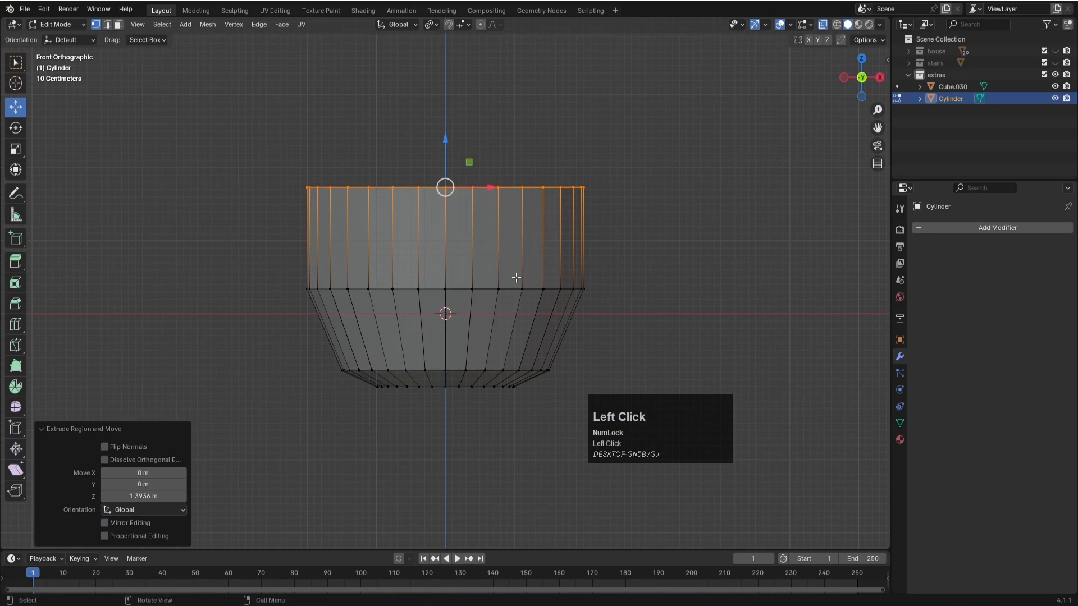
pyautogui.press('s')
pyautogui.click(757, 338)
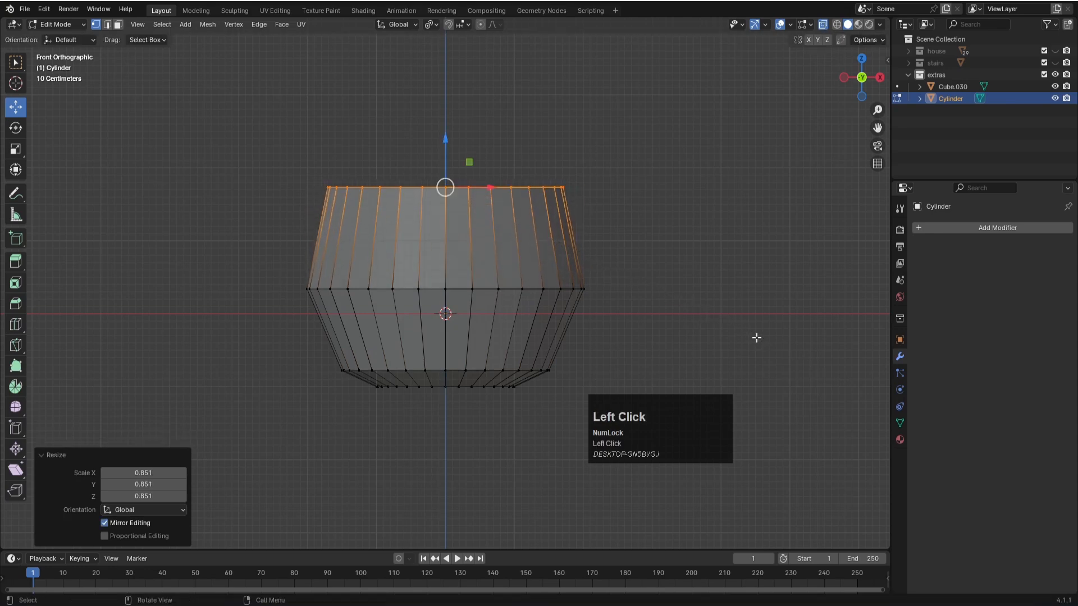
# - Extrude the top ring about 0.39 m upward and scale it strongly inward to form the pot's shoulder
pyautogui.press('e')
pyautogui.press('z')
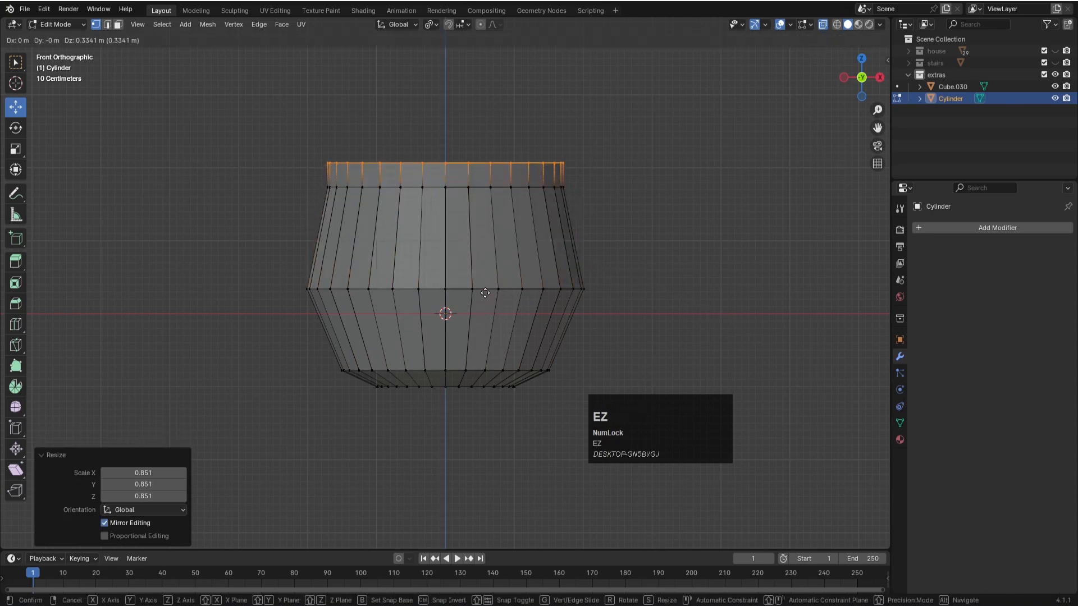
pyautogui.click(485, 289)
pyautogui.press('s')
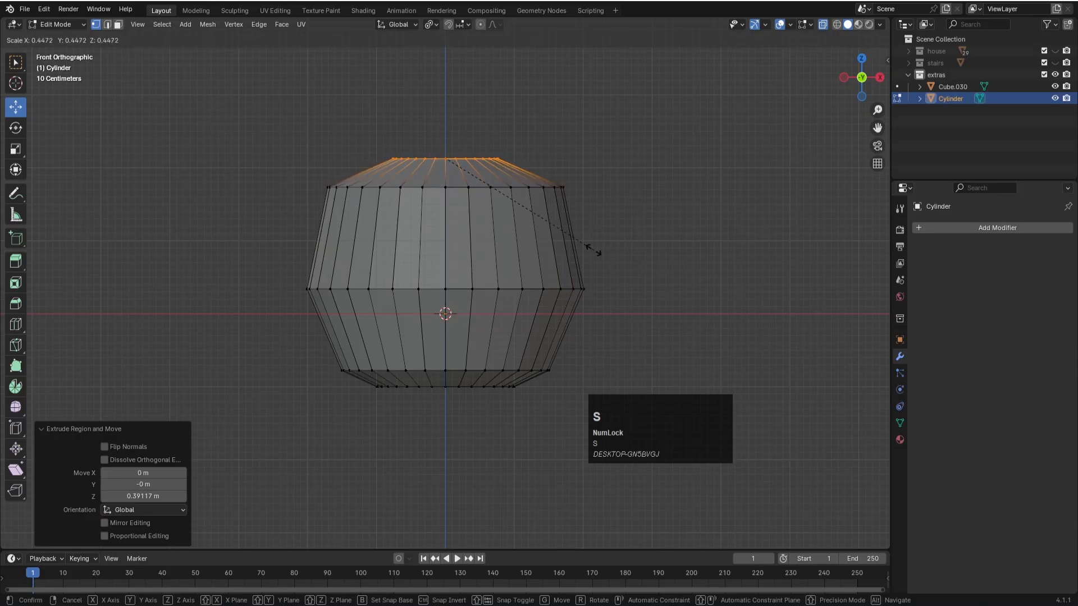
pyautogui.click(562, 238)
# - Extrude the narrow neck about 0.25 m upward and flare its top outward by about 1.796
pyautogui.press('e')
pyautogui.press('z')
pyautogui.press('z')
pyautogui.click(510, 255)
pyautogui.press('s')
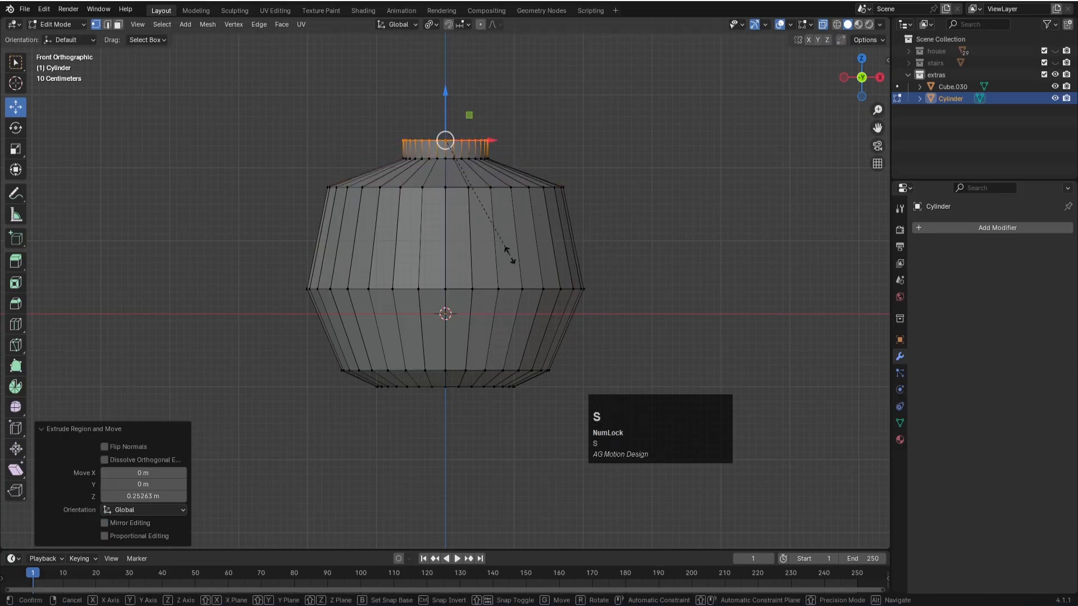
pyautogui.click(639, 259)
# - Extrude the flared top about 0.12 m upward as a rim and leave mesh editing
pyautogui.press('e')
pyautogui.press('z')
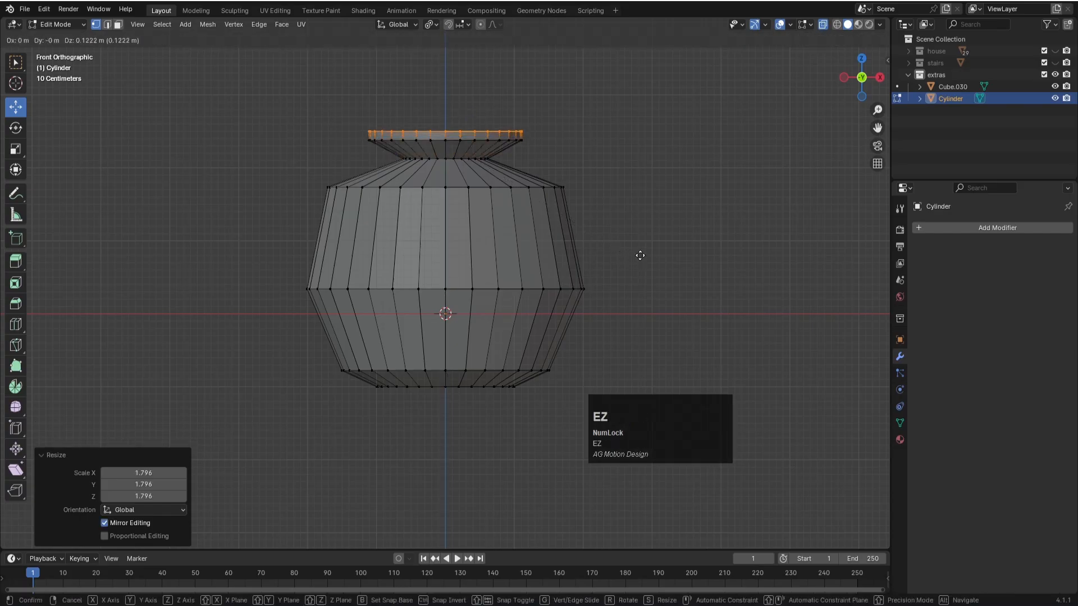
pyautogui.click(640, 257)
pyautogui.scroll(-2, 635, 263)
pyautogui.moveTo(623, 260); pyautogui.dragTo(585, 294, button='middle')
pyautogui.press('Tab')
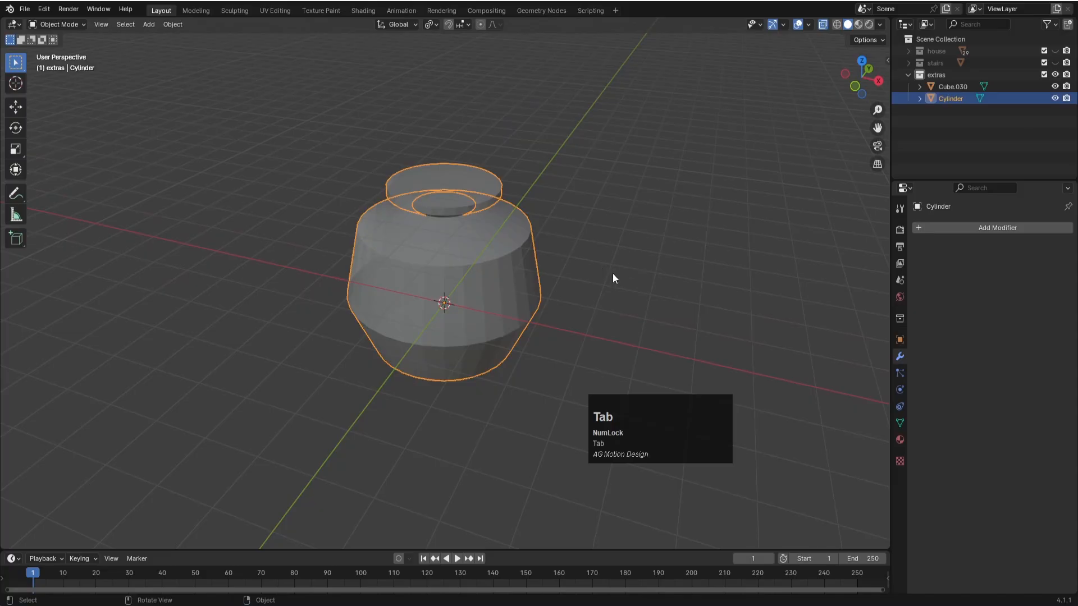
# - Delete the face closing the pot's mouth, then leave mesh editing and turn off see-through display
pyautogui.press('Tab')
pyautogui.press('3')
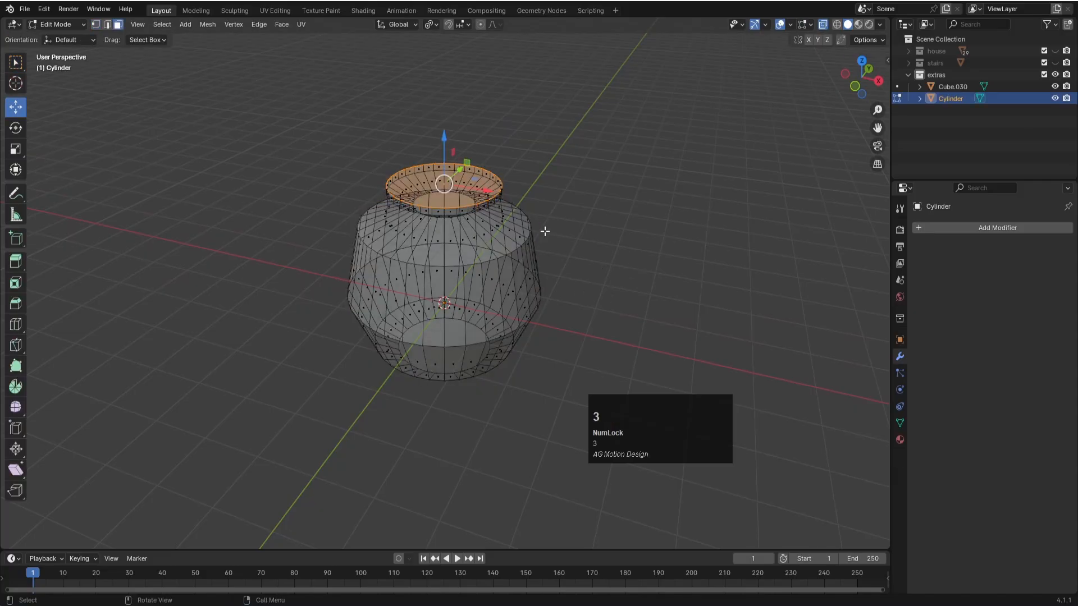
pyautogui.click(448, 184)
pyautogui.moveTo(444, 184)
pyautogui.mouseDown(button='middle')
pyautogui.moveTo(486, 185)
pyautogui.moveTo(449, 177)
pyautogui.mouseUp(button='middle')
pyautogui.scroll(4, 449, 177)
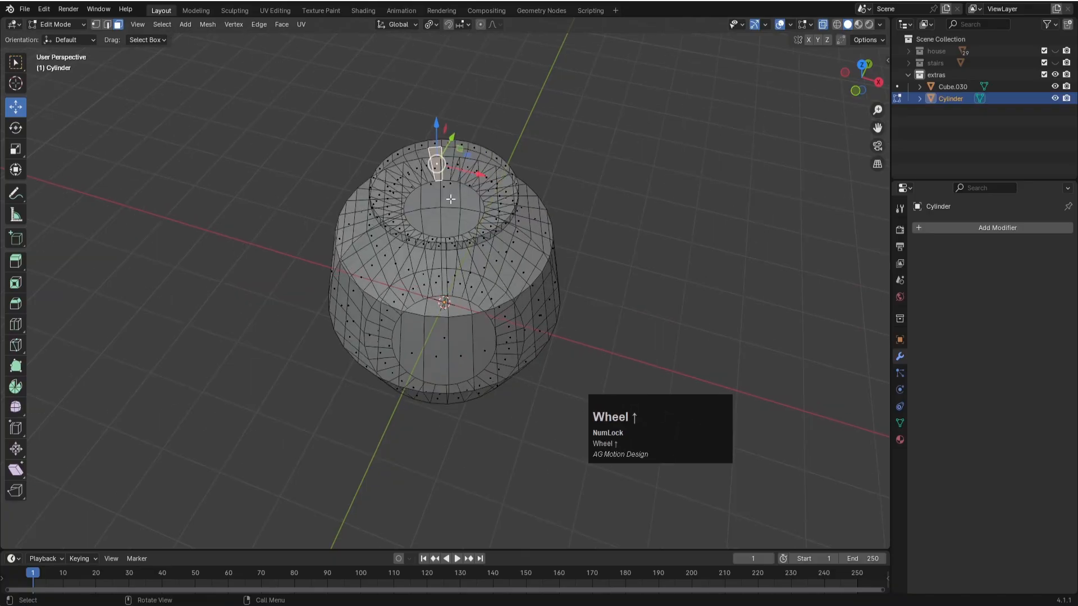
pyautogui.click(453, 179)
pyautogui.press('x')
pyautogui.click(476, 221)
pyautogui.press('Tab')
pyautogui.click(607, 204)
pyautogui.click(547, 287)
pyautogui.hotkey('alt', 'z')
pyautogui.click(650, 199)
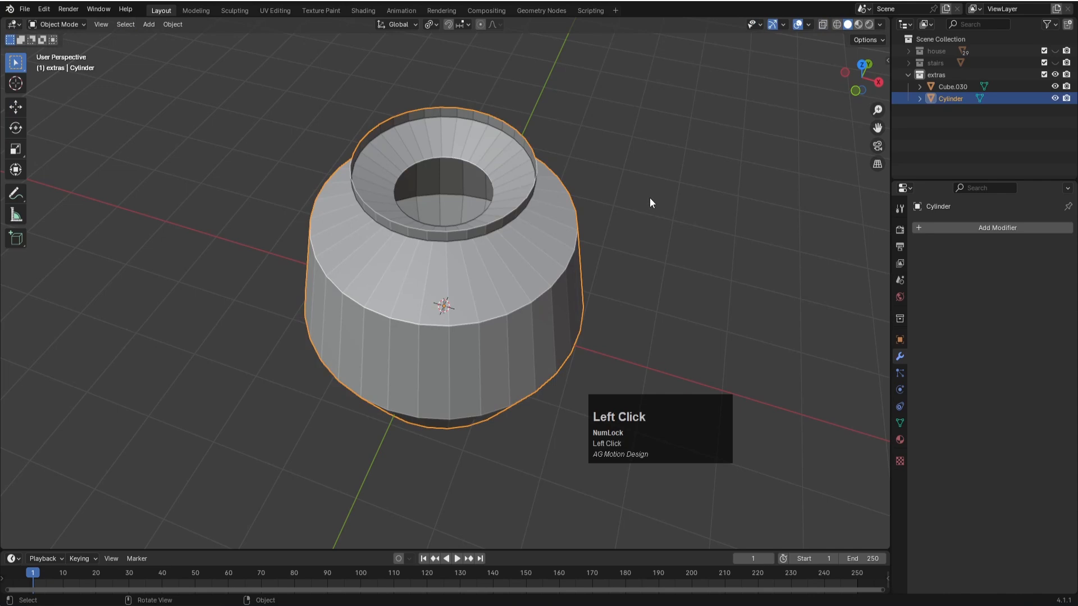
# - Apply smooth shading to the pot
pyautogui.moveTo(564, 316); pyautogui.dragTo(529, 218, button='middle')
pyautogui.click(528, 217)
pyautogui.rightClick(528, 210)
pyautogui.click(527, 208)
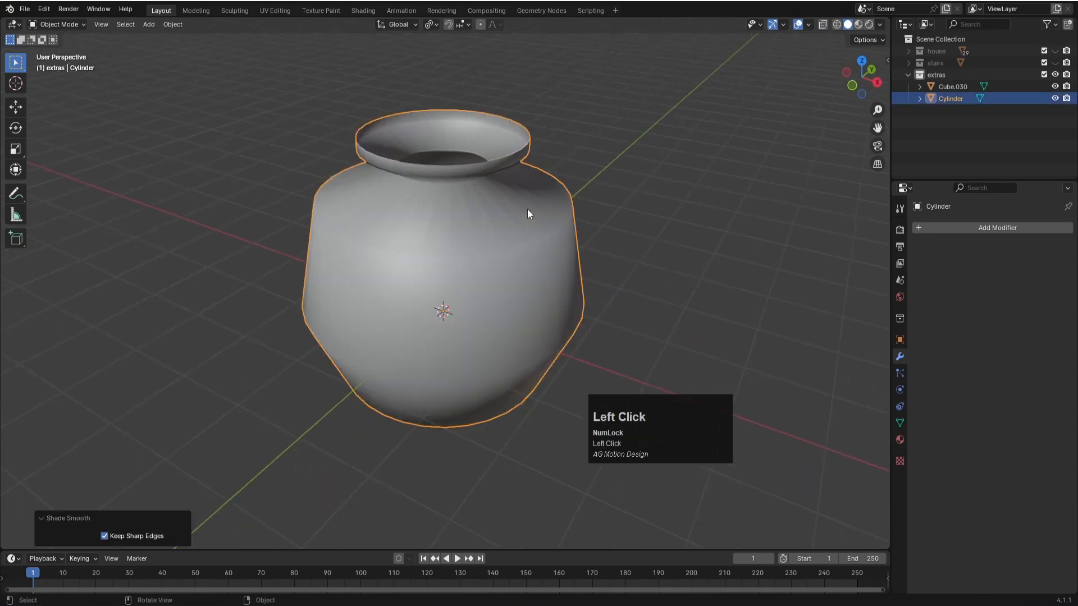
pyautogui.click(635, 197)
pyautogui.click(530, 293)
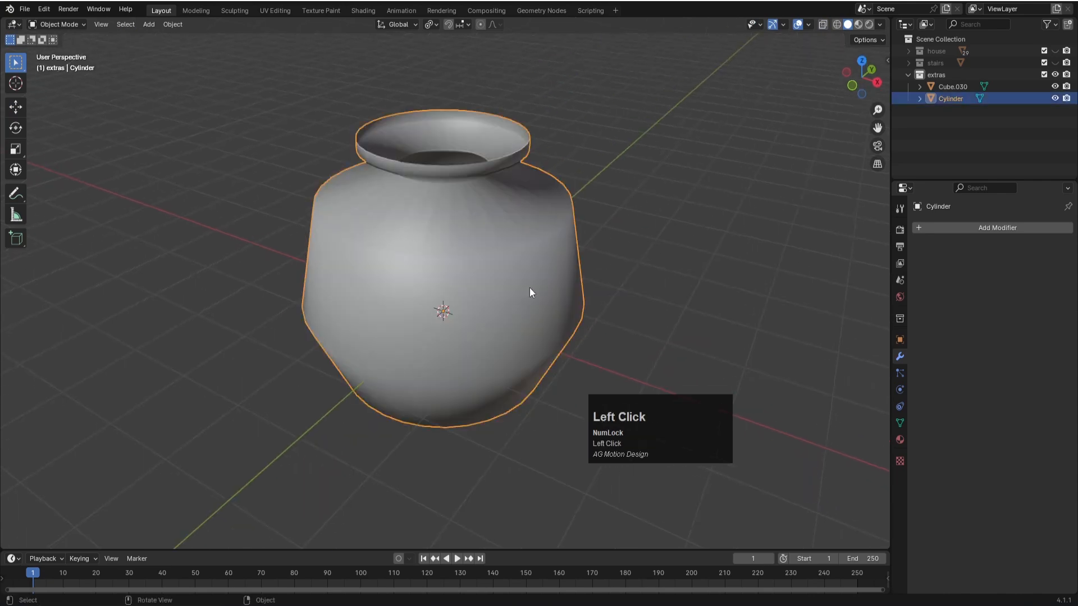
# - Add a Subdivision Surface modifier to the pot and set its viewport level to 2
pyautogui.click(983, 230)
pyautogui.moveTo(984, 230)
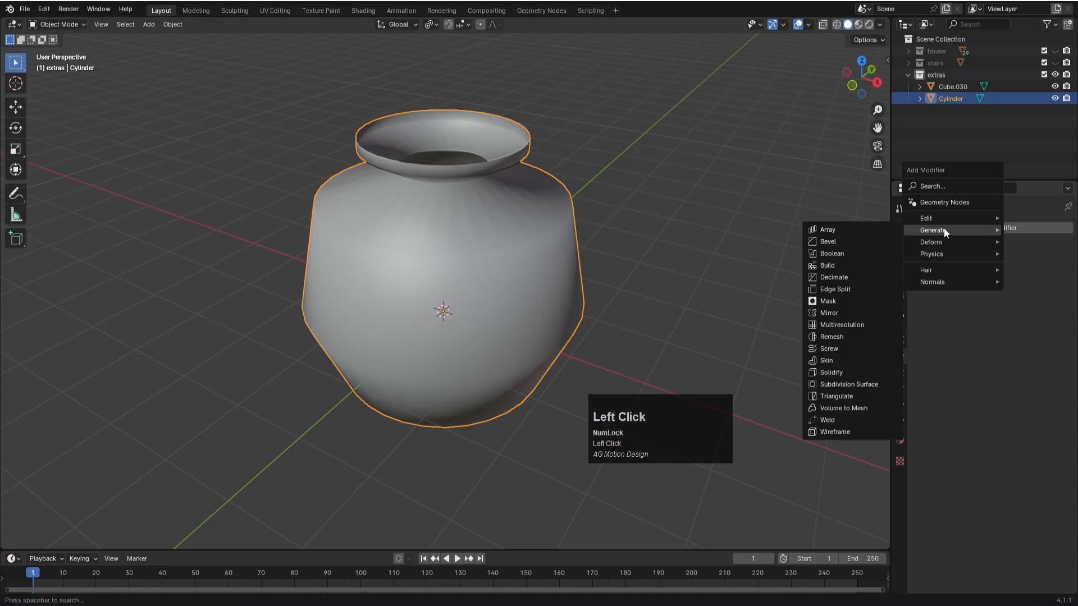
pyautogui.click(860, 382)
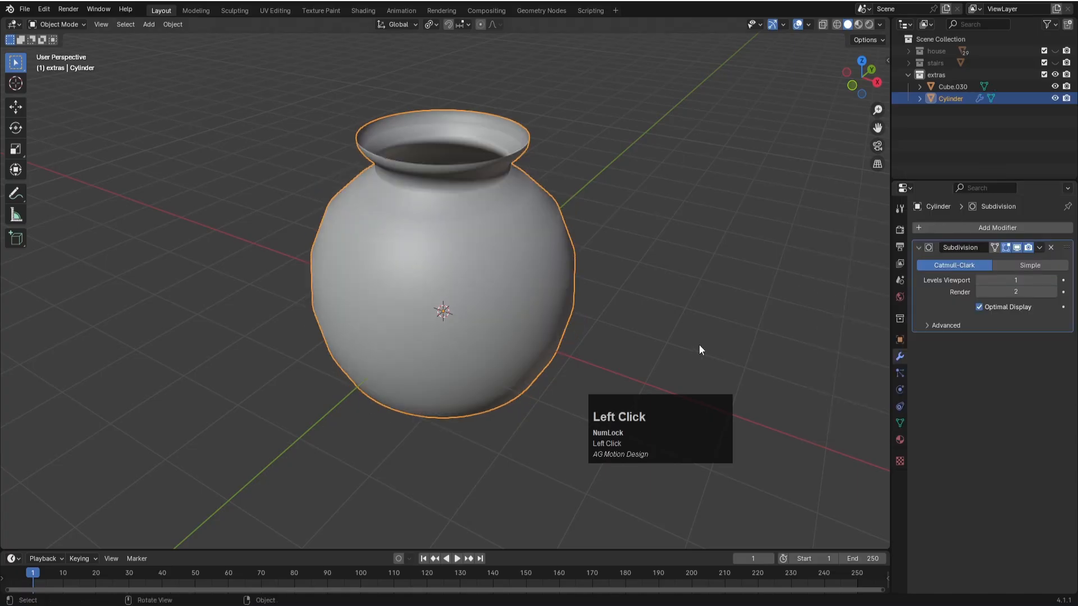
pyautogui.scroll(-1, 702, 345)
pyautogui.click(1054, 280)
# - Add a Solidify modifier to the pot with a thickness of -0.1 m
pyautogui.click(1046, 230)
pyautogui.moveTo(1046, 231)
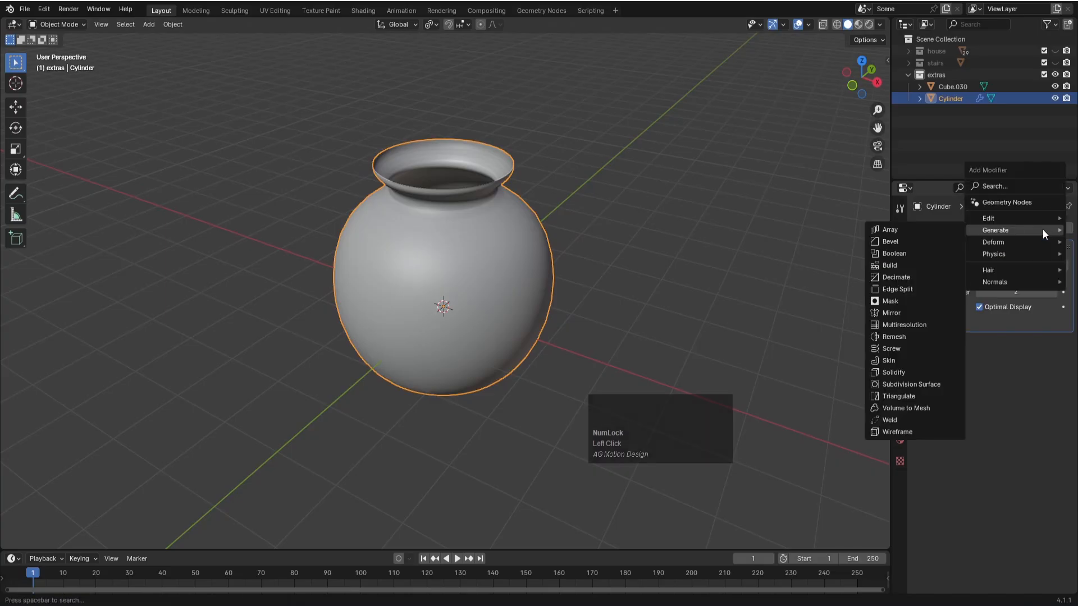
pyautogui.click(900, 372)
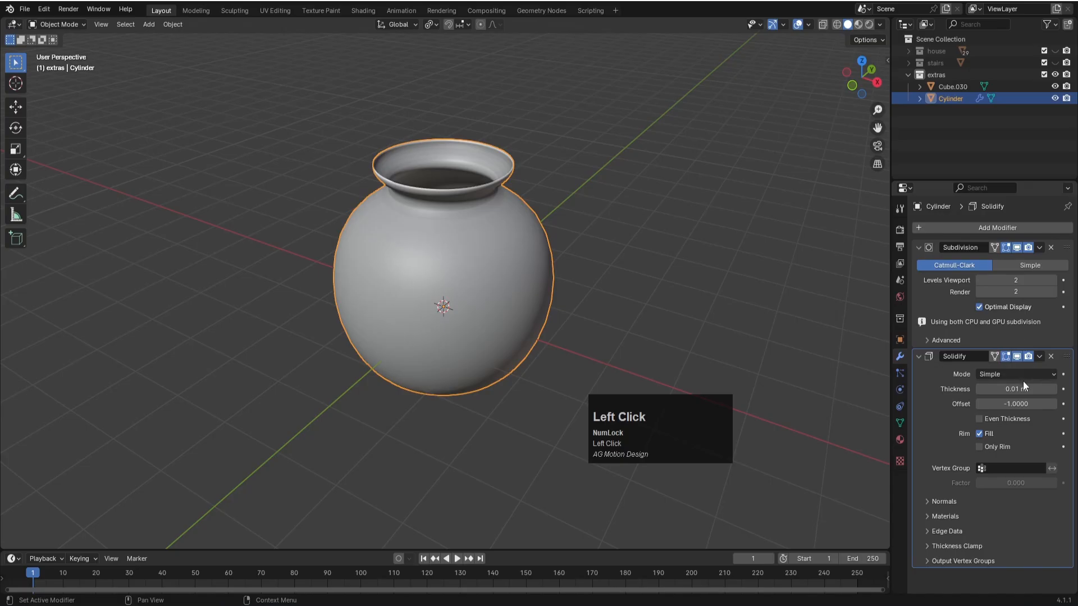
pyautogui.moveTo(1019, 387); pyautogui.dragTo(990, 386)
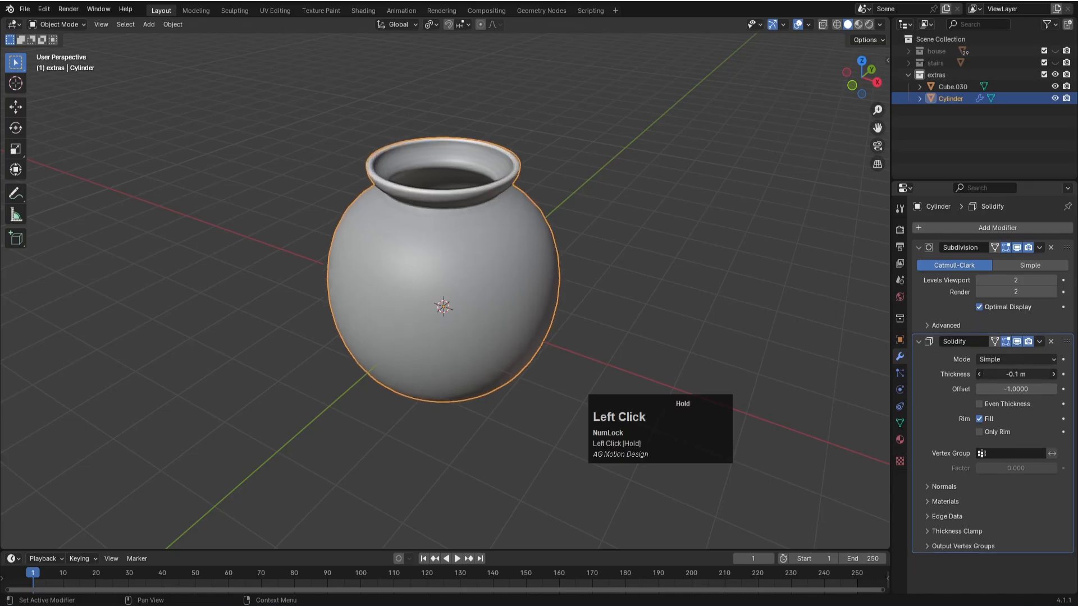
pyautogui.click(1019, 386)
pyautogui.click(674, 241)
# - Add one edge loop around the pot's lower body and slide it toward the base by a factor of about 0.745
pyautogui.scroll(-3, 674, 248)
pyautogui.moveTo(674, 247); pyautogui.dragTo(572, 310, button='middle')
pyautogui.scroll(-2, 497, 347)
pyautogui.moveTo(497, 347); pyautogui.dragTo(525, 238, button='middle')
pyautogui.scroll(3, 524, 238)
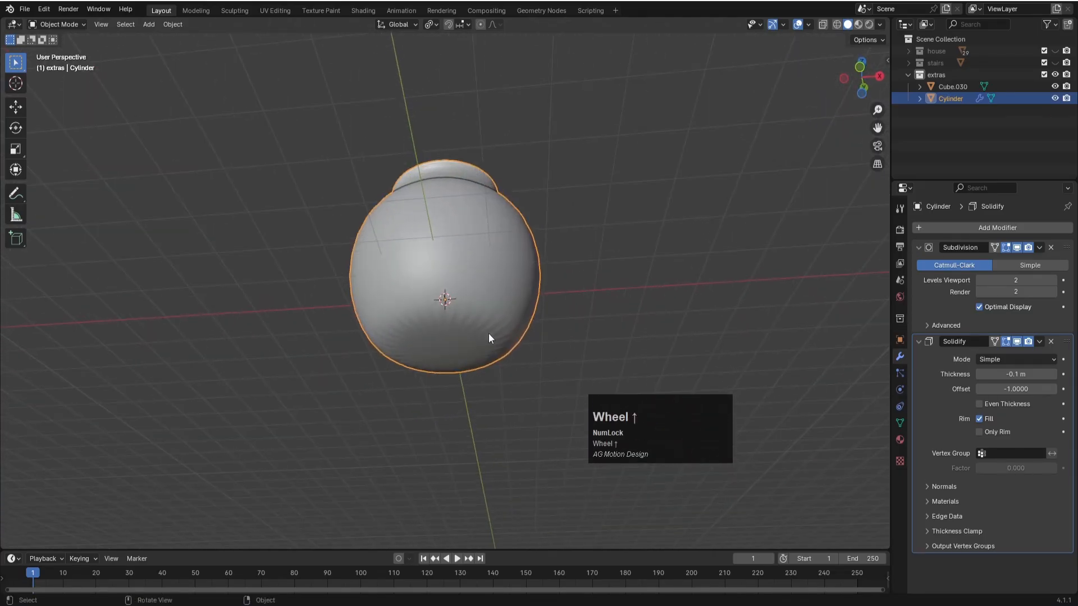
pyautogui.press('Tab')
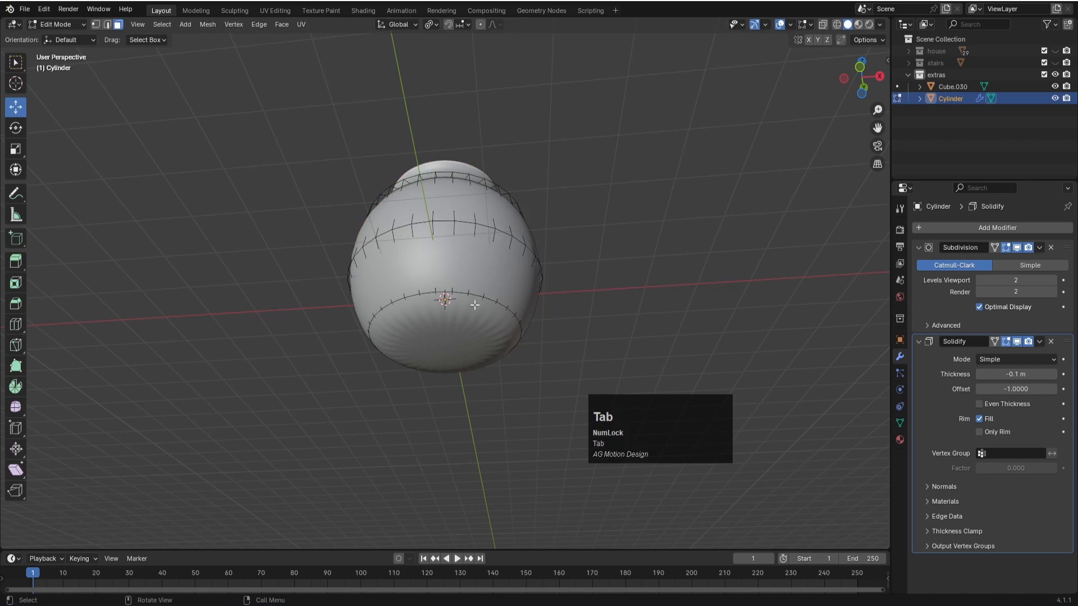
pyautogui.press('alt')
pyautogui.hotkey('alt', 'z')
pyautogui.moveTo(556, 267); pyautogui.dragTo(552, 312, button='middle')
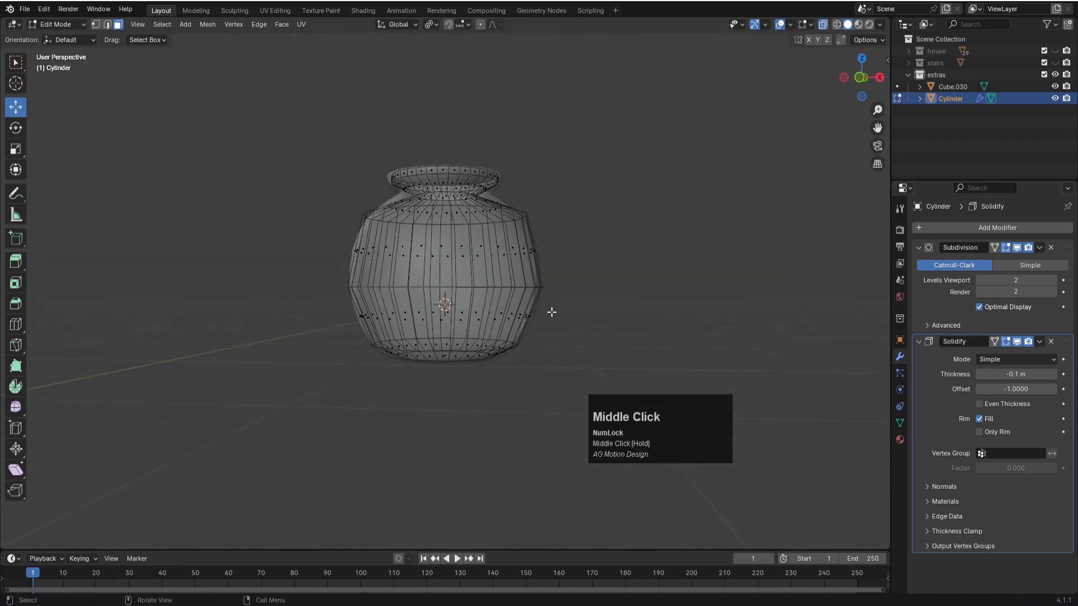
pyautogui.click(107, 26)
pyautogui.scroll(3, 508, 378)
pyautogui.moveTo(407, 351); pyautogui.dragTo(407, 316, button='middle')
pyautogui.scroll(4, 436, 418)
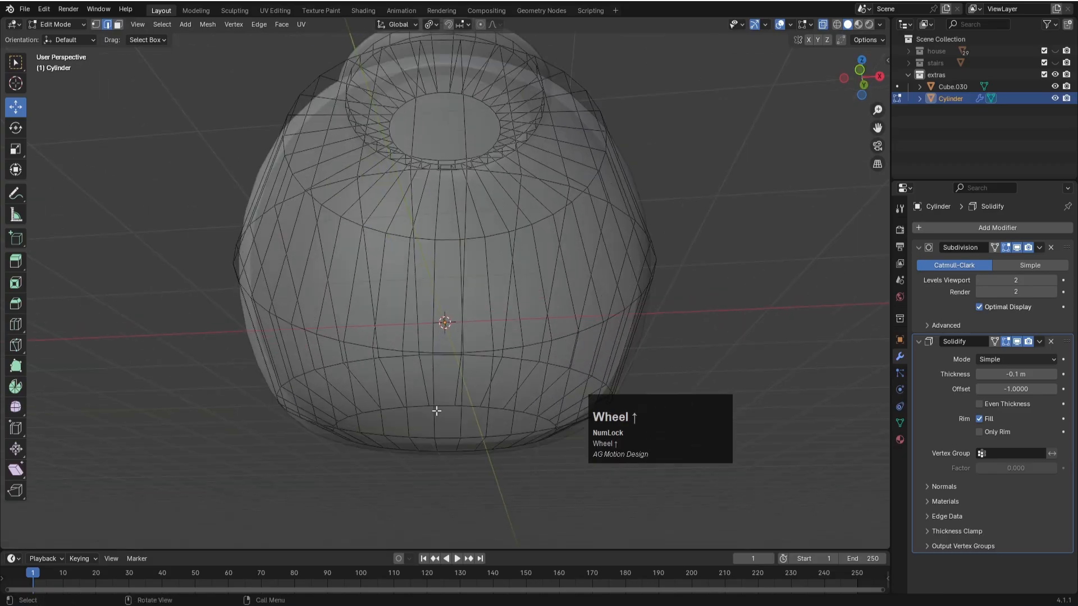
pyautogui.hotkey('ctrl', 'r')
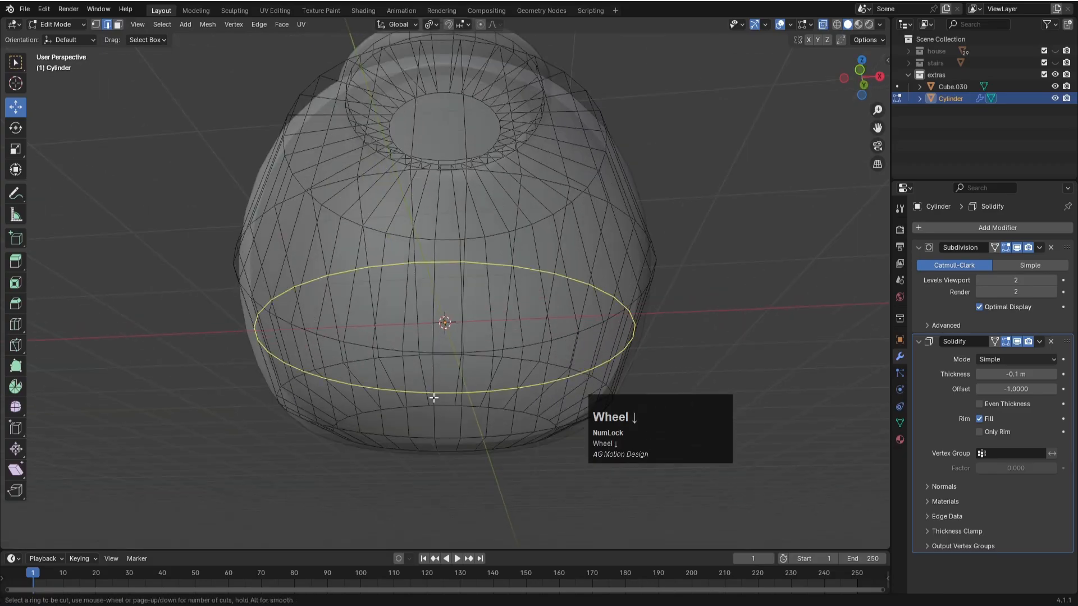
pyautogui.click(433, 397)
pyautogui.click(443, 446)
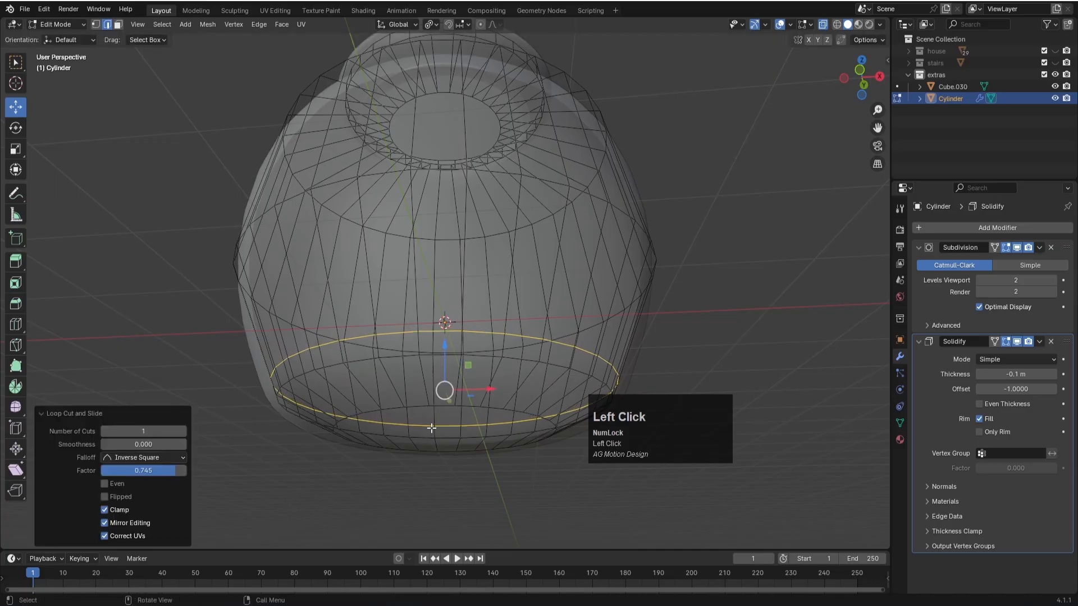
# - Undo the last loop cut and add an edge loop around the pot's bottom edge band, slid toward the base by a factor of 0.857
pyautogui.hotkey('ctrl', 'z')
pyautogui.press('KP_1')
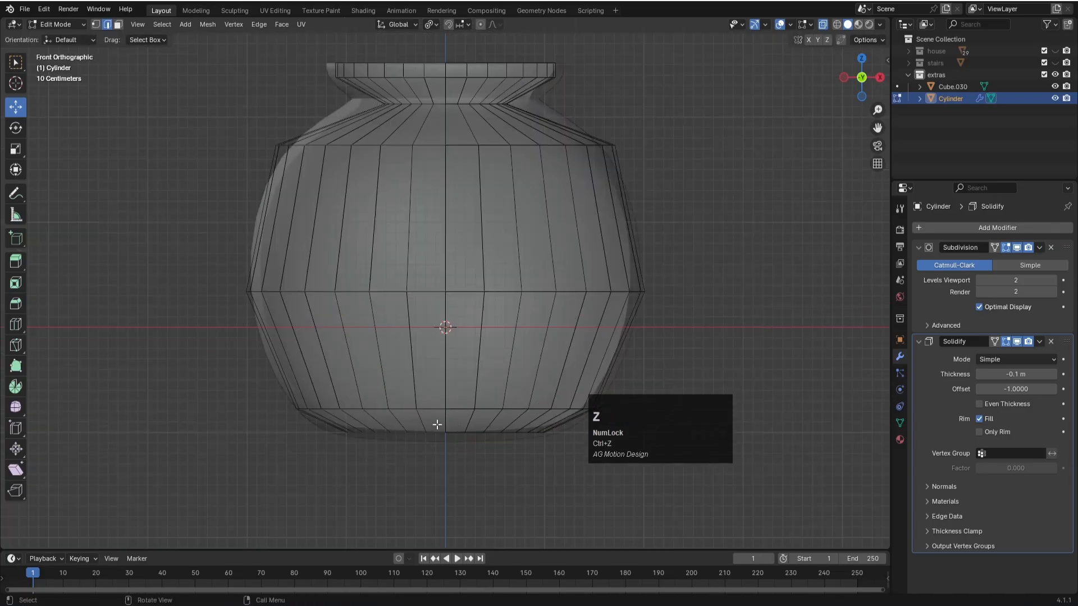
pyautogui.scroll(2, 447, 431)
pyautogui.keyDown('shift'); pyautogui.moveTo(460, 493); pyautogui.dragTo(443, 448, button='middle'); pyautogui.keyUp('shift')
pyautogui.hotkey('ctrl', 'r')
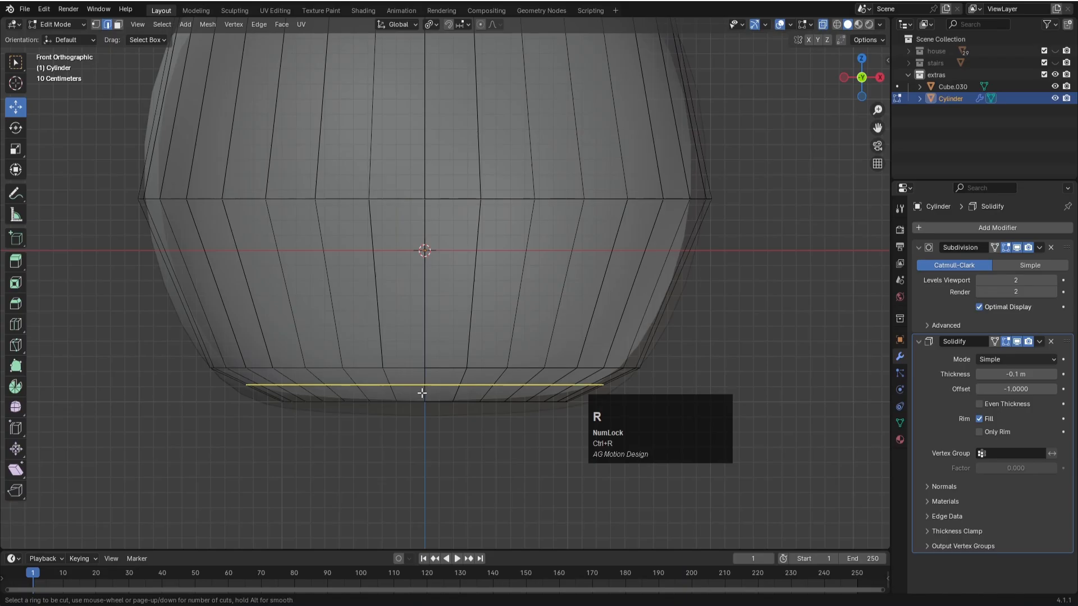
pyautogui.click(422, 393)
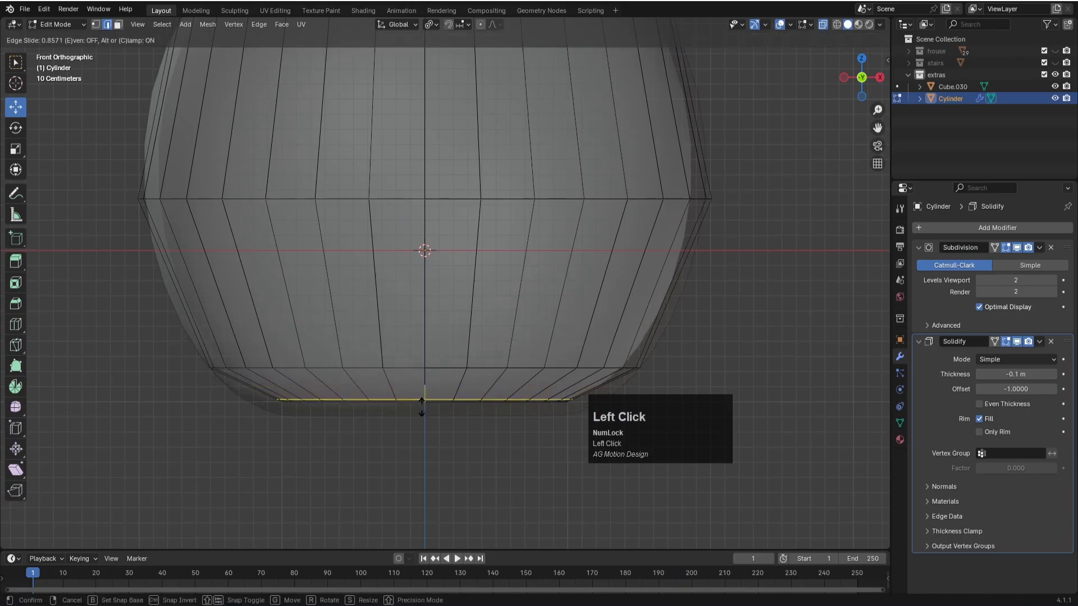
pyautogui.click(422, 401)
# - Inset the pot's bottom face by about 0.039 m
pyautogui.moveTo(438, 441); pyautogui.dragTo(453, 387, button='middle')
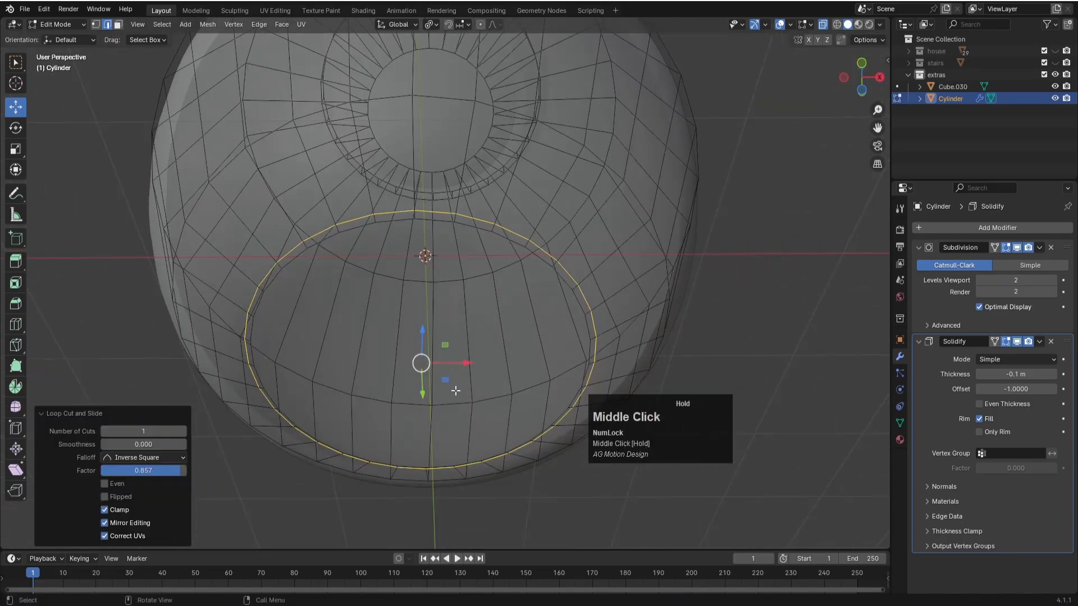
pyautogui.press('3')
pyautogui.click(421, 364)
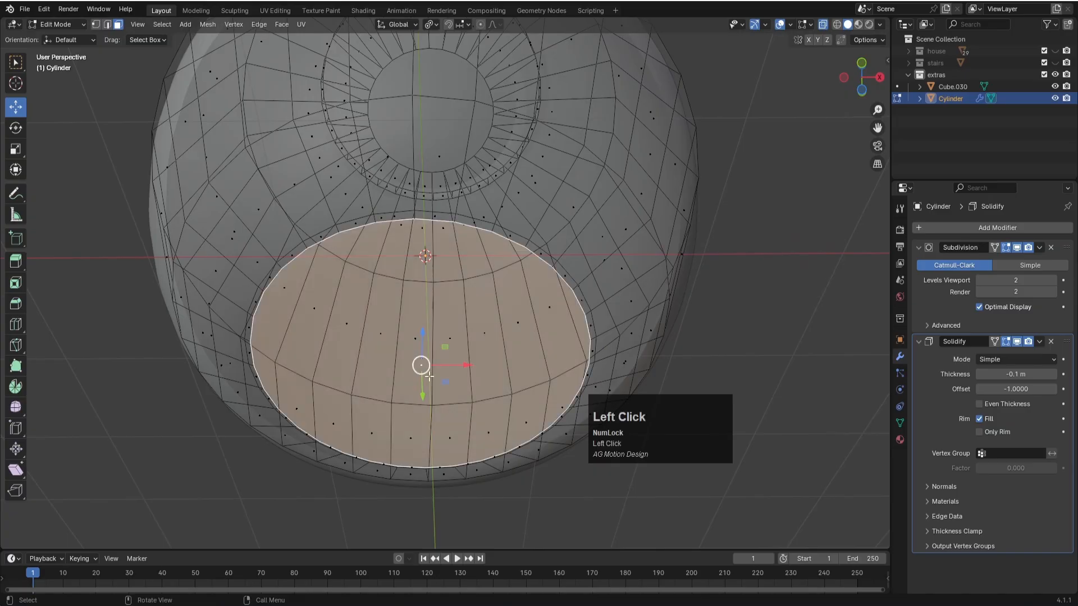
pyautogui.press('i')
pyautogui.click(783, 491)
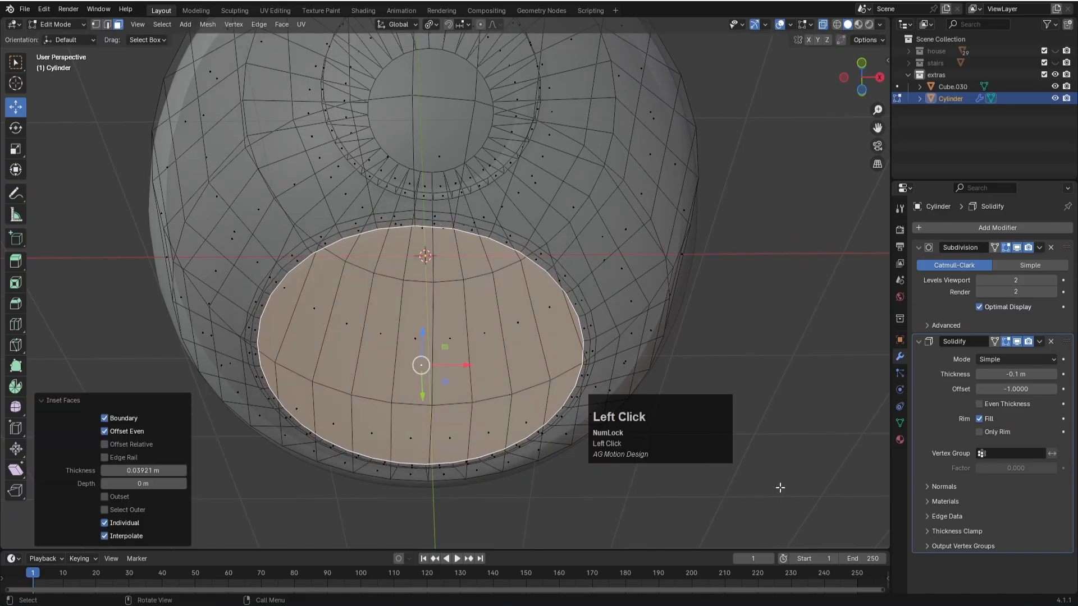
# - Return to Object Mode, turn off X-ray display and select the pot
pyautogui.scroll(-2, 653, 465)
pyautogui.press('Tab')
pyautogui.click(625, 304)
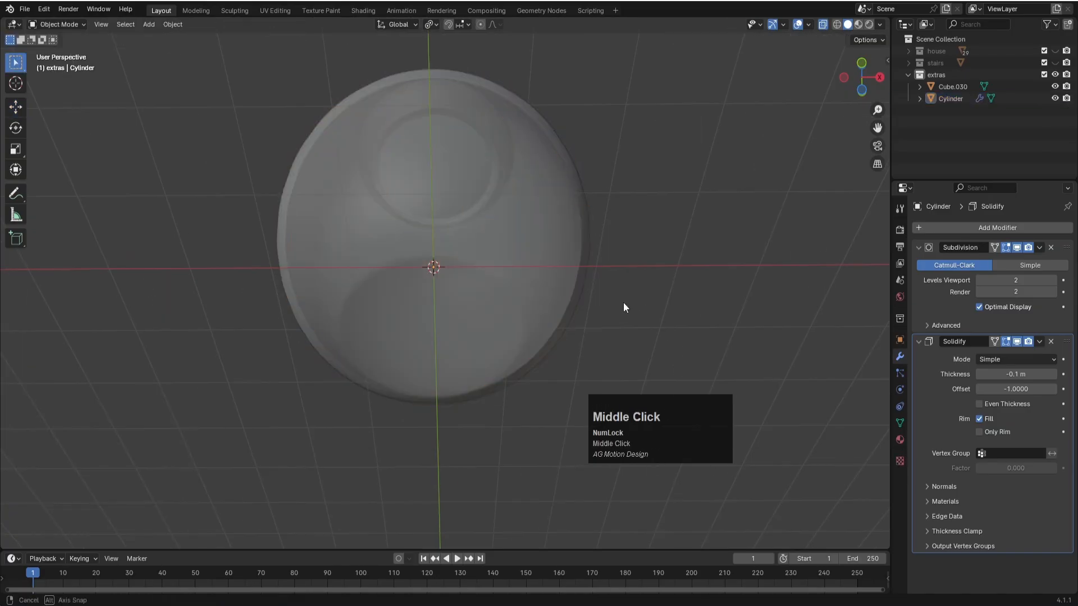
pyautogui.moveTo(625, 303); pyautogui.dragTo(612, 379, button='middle')
pyautogui.hotkey('alt', 'z')
pyautogui.click(673, 279)
pyautogui.moveTo(673, 279); pyautogui.dragTo(563, 294, button='middle')
pyautogui.moveTo(490, 233); pyautogui.dragTo(401, 242, button='middle')
pyautogui.scroll(-2, 440, 288)
pyautogui.moveTo(440, 285); pyautogui.dragTo(526, 217, button='middle')
pyautogui.click(527, 217)
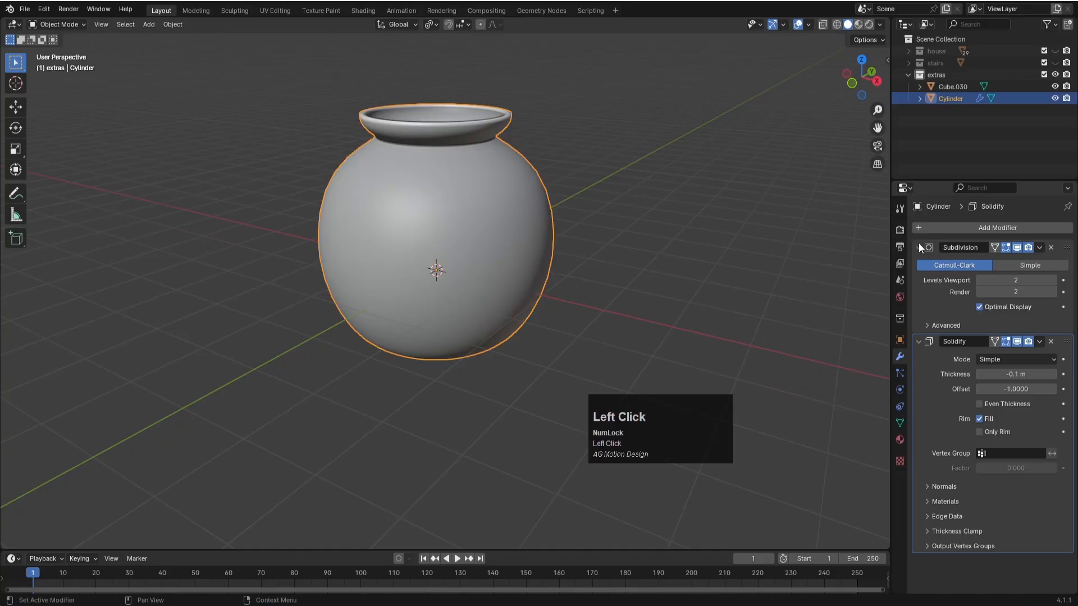
# - Collapse the pot's Subdivision and Solidify modifier settings and save the file
pyautogui.click(919, 247)
pyautogui.click(918, 264)
pyautogui.scroll(-3, 613, 317)
pyautogui.hotkey('ctrl', 's')
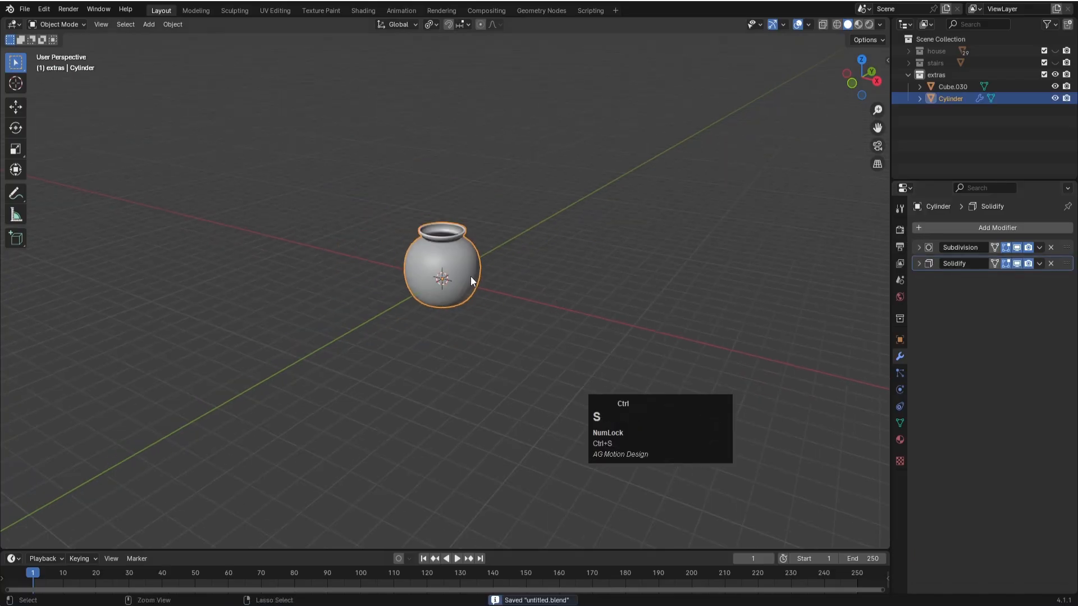
# - Move the pot about 22.38 m along the X axis, beside the crate
pyautogui.scroll(-4, 474, 279)
pyautogui.press('g')
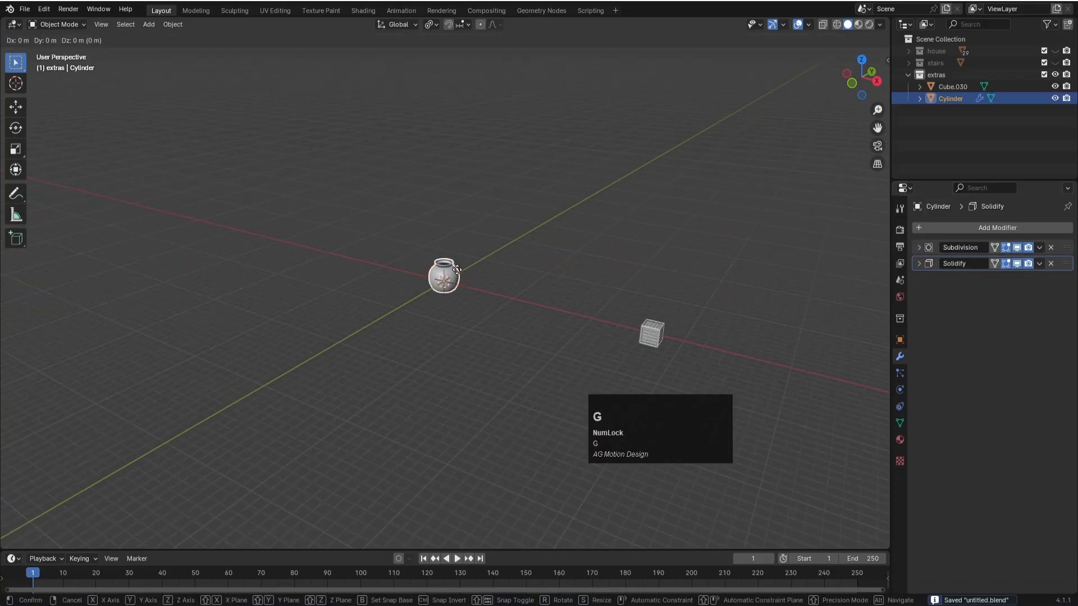
pyautogui.press('z')
pyautogui.press('x')
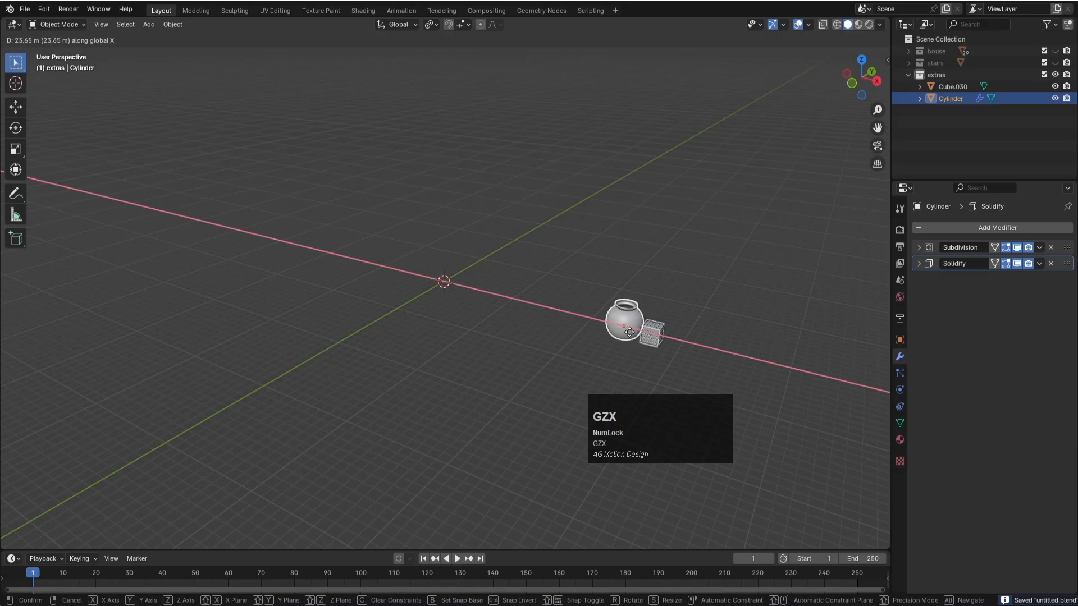
pyautogui.click(661, 364)
# - Unhide the stairs and house collections and save the file
pyautogui.click(1056, 63)
pyautogui.click(1055, 50)
pyautogui.scroll(1, 503, 231)
pyautogui.scroll(4, 489, 247)
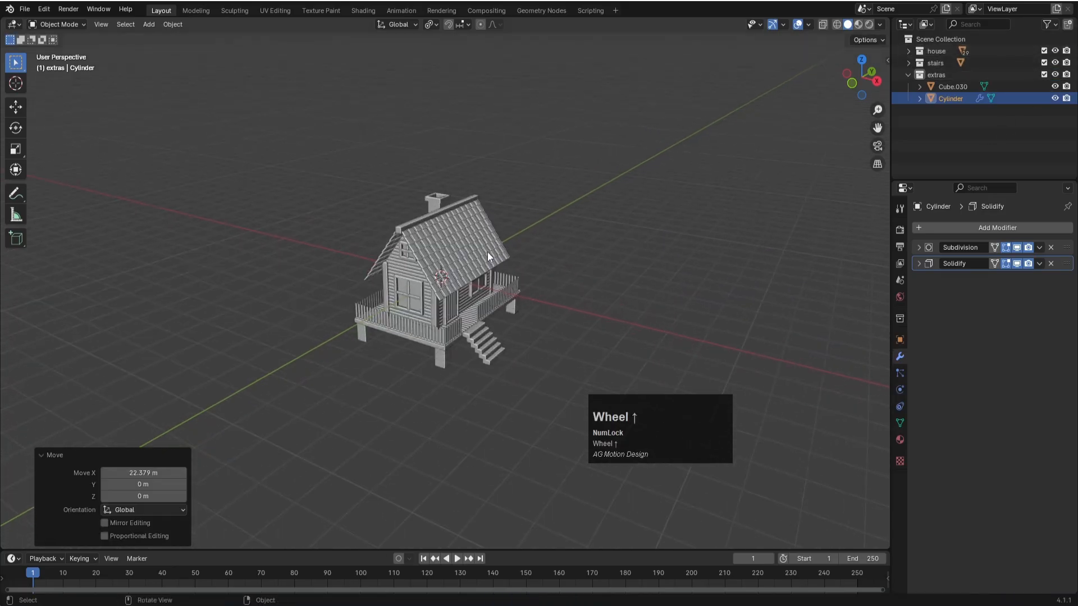
pyautogui.hotkey('ctrl', 's')
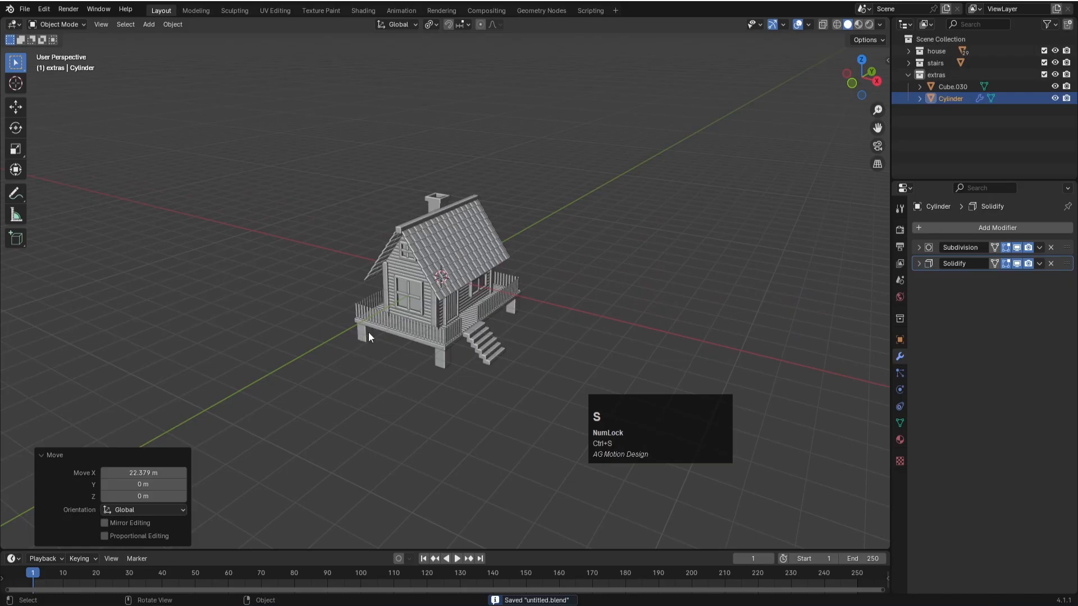
# - In top view, move the crate about -27.73 m in X and -4.12 m in Y, in front of the house
pyautogui.scroll(-1, 497, 342)
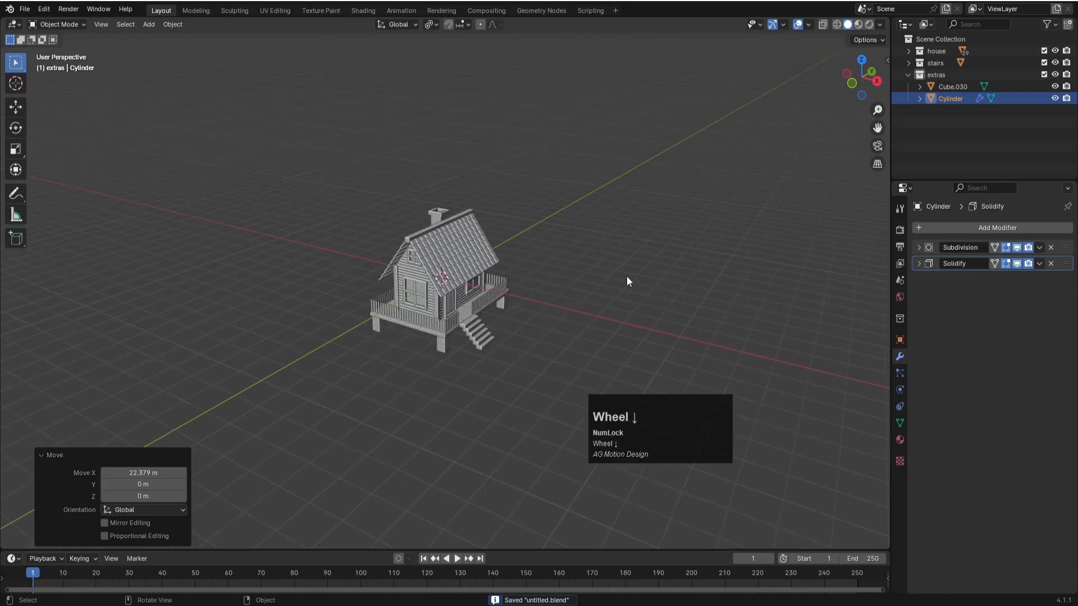
pyautogui.scroll(-2, 627, 276)
pyautogui.press('KP_7')
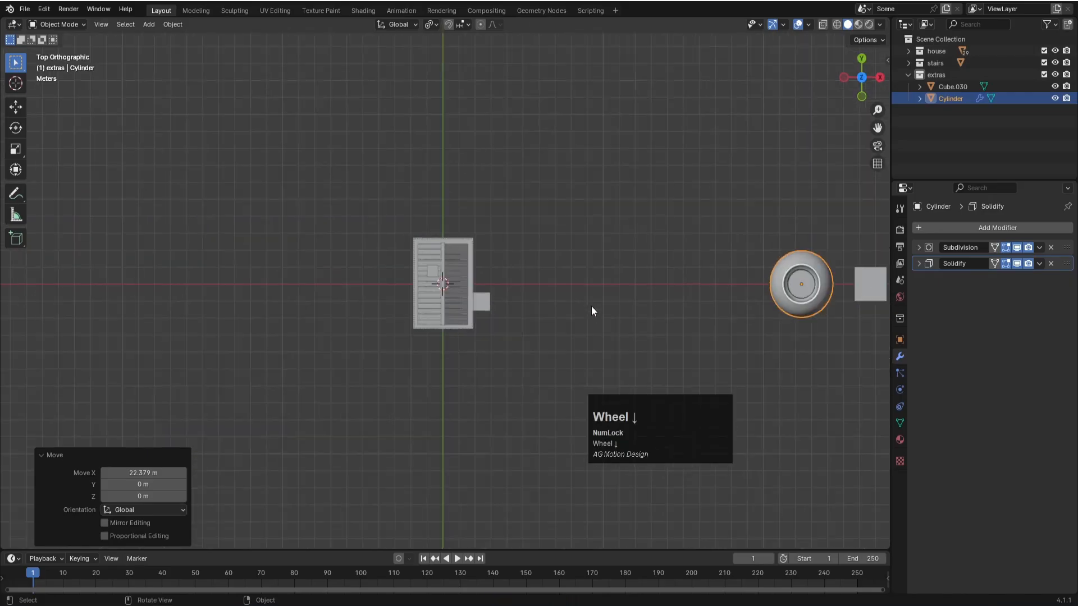
pyautogui.scroll(-3, 591, 305)
pyautogui.click(696, 283)
pyautogui.press('g')
pyautogui.click(439, 322)
# - Scale the crate down uniformly by a factor of about 0.401
pyautogui.scroll(5, 449, 334)
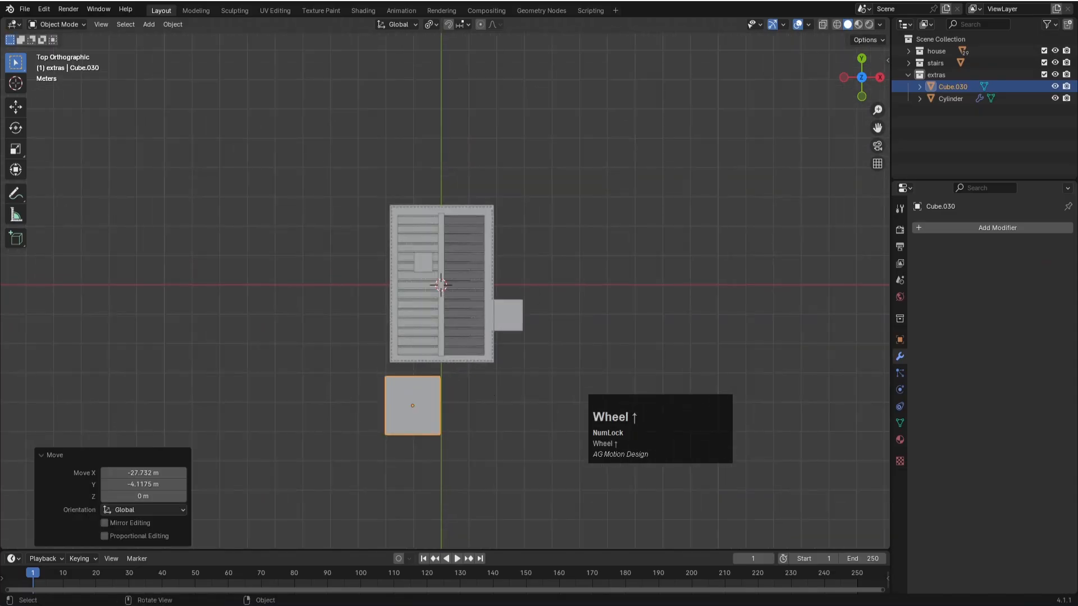
pyautogui.press('s')
pyautogui.click(441, 394)
# - In front view, lower the crate along Z to beneath the house's slab
pyautogui.press('KP_1')
pyautogui.scroll(3, 416, 289)
pyautogui.press('g')
pyautogui.press('z')
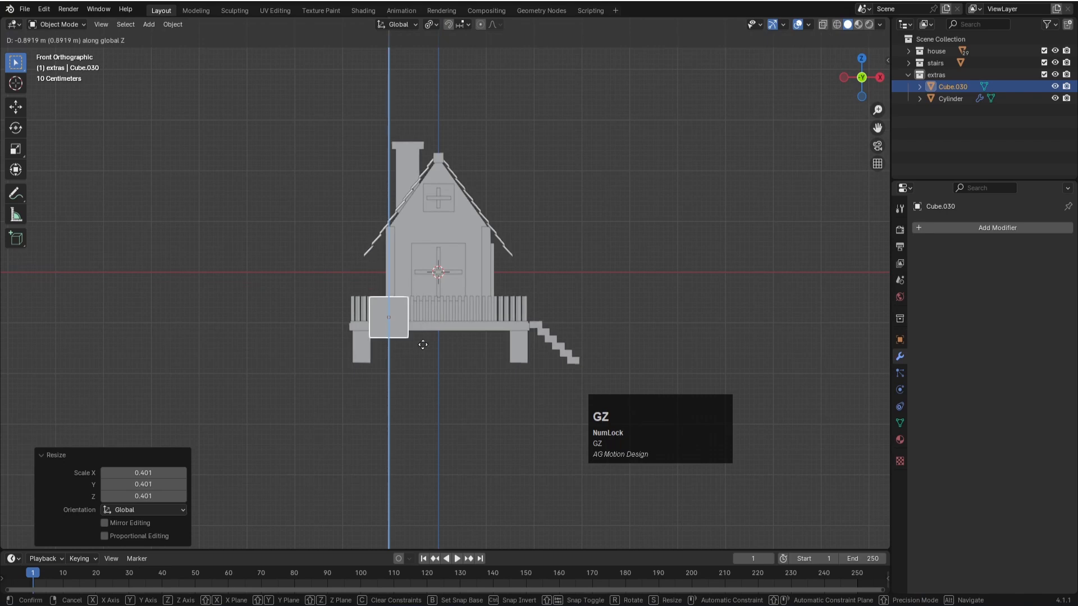
pyautogui.click(421, 357)
# - Scale the crate by about 0.827 and shift it along Z to line up with the base of the slab's supports
pyautogui.press('s')
pyautogui.click(512, 384)
pyautogui.press('g')
pyautogui.press('z')
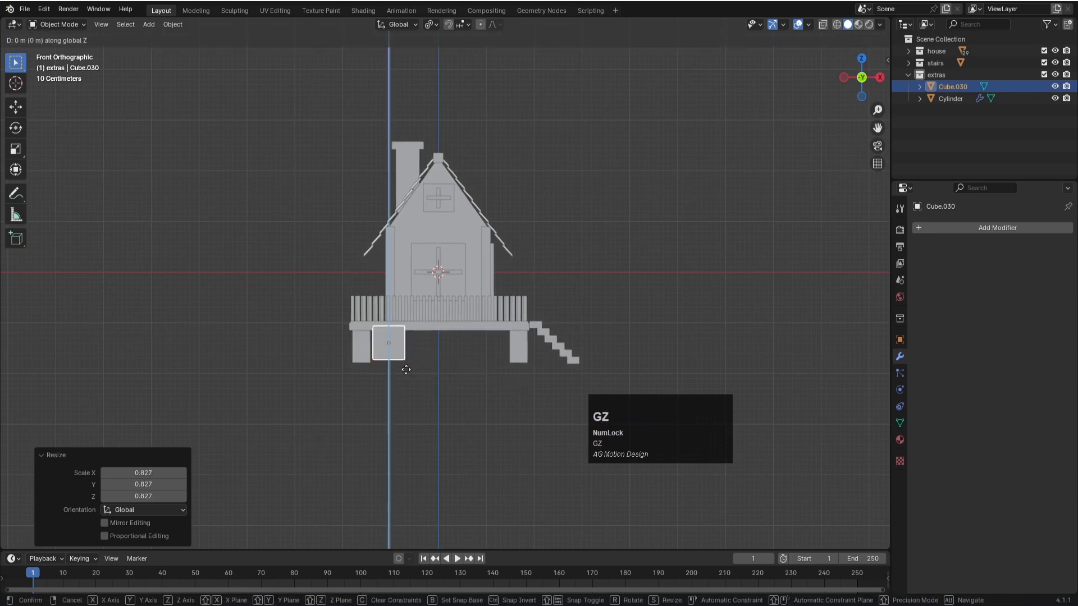
pyautogui.click(450, 368)
# - Move the crate about -0.387 m along X to line up with the outer edge of the support, and save the file
pyautogui.press('g')
pyautogui.press('x')
pyautogui.click(433, 364)
pyautogui.hotkey('ctrl', 's')
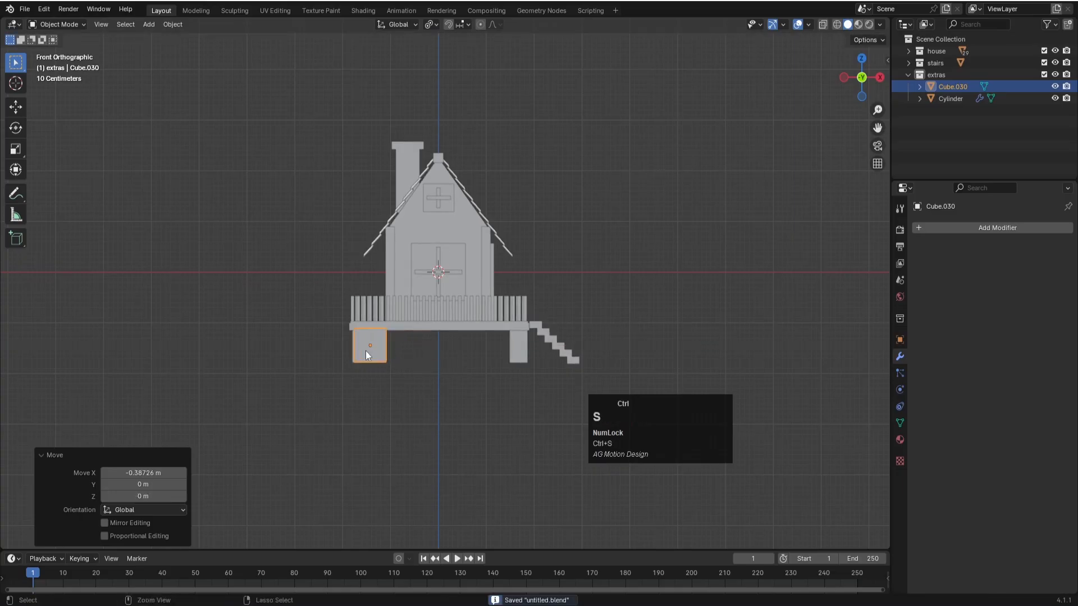
# - In top view, move the crate about 1.11 m along Y, up to the slab's front edge
pyautogui.scroll(2, 375, 352)
pyautogui.press('KP_7')
pyautogui.click(385, 239)
pyautogui.scroll(-2, 385, 239)
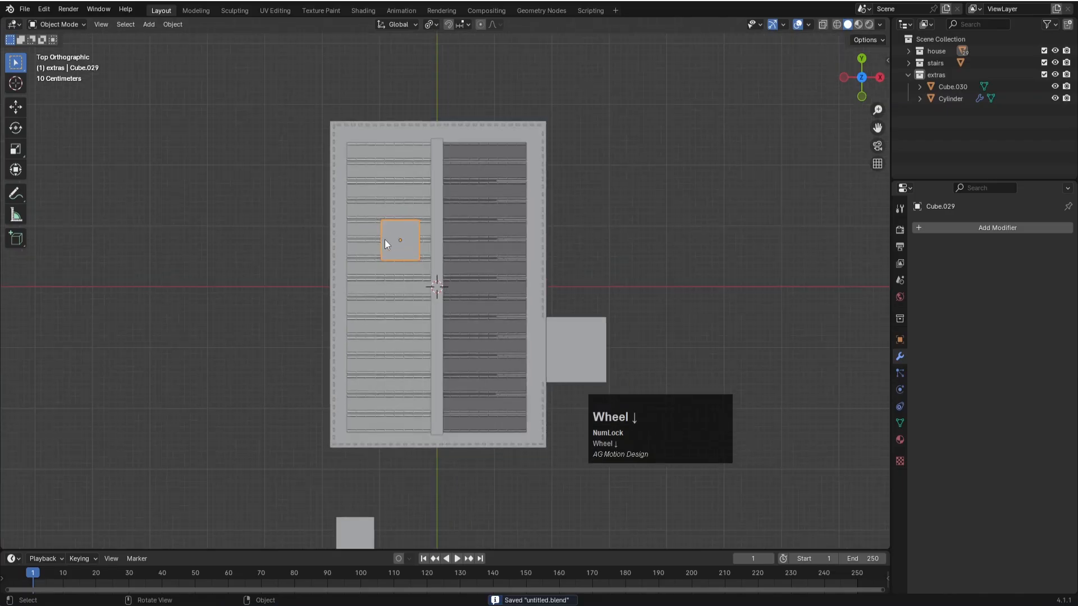
pyautogui.scroll(-2, 381, 506)
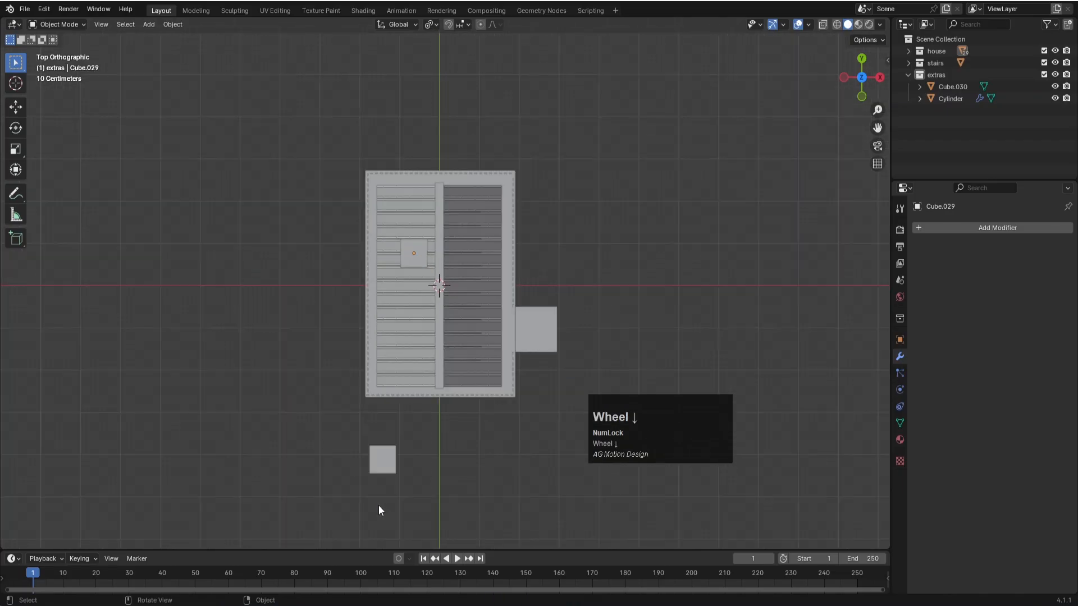
pyautogui.click(379, 463)
pyautogui.press('g')
pyautogui.press('y')
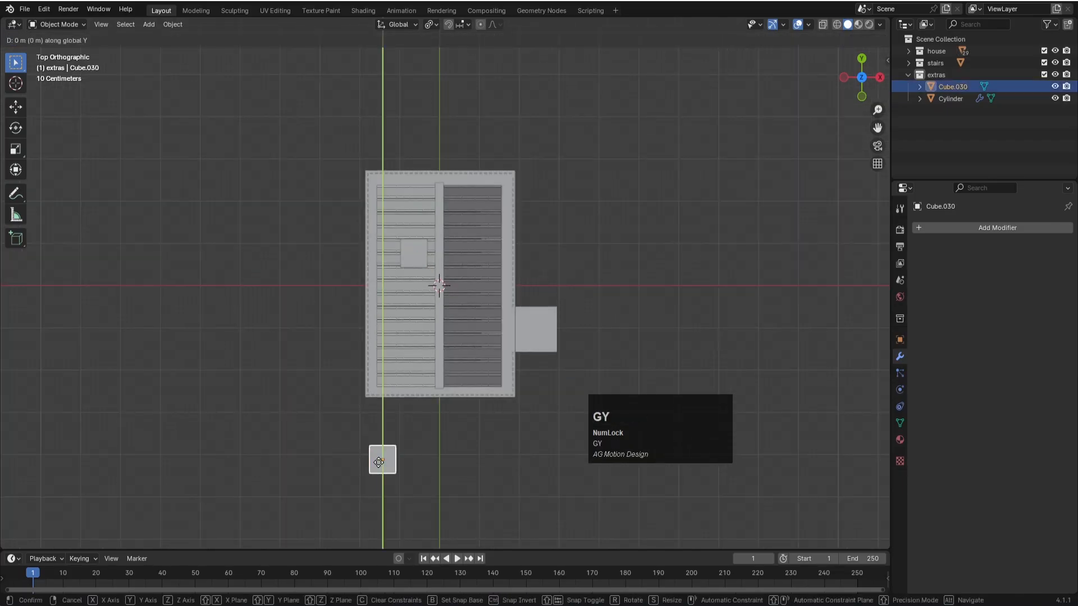
pyautogui.click(403, 420)
# - Inspect the crate's placement against the slab and supports with X-ray display
pyautogui.hotkey('alt', 'z')
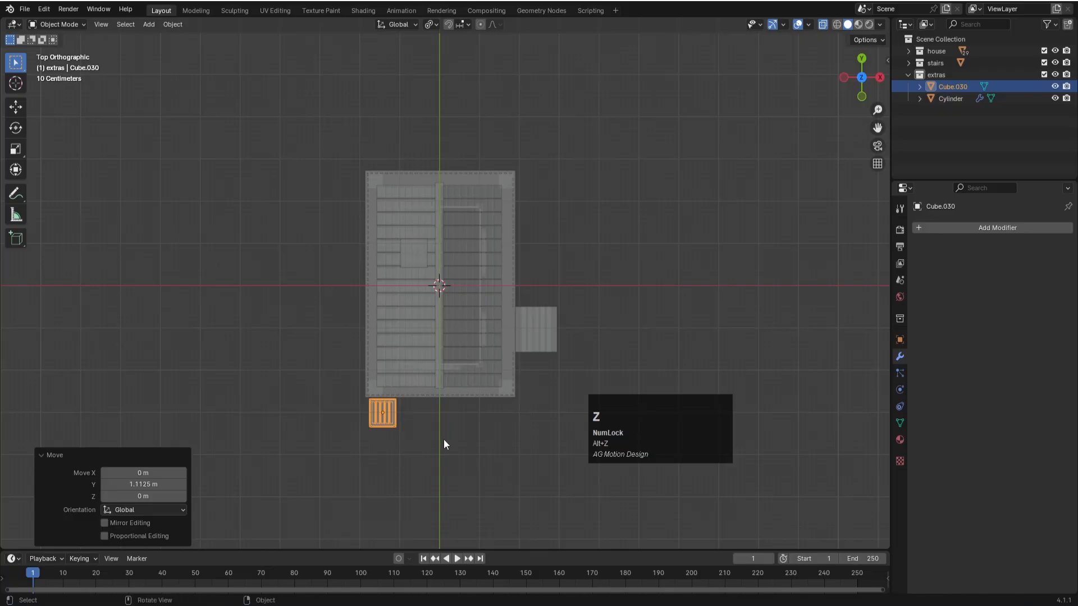
pyautogui.click(444, 439)
pyautogui.scroll(3, 372, 471)
pyautogui.moveTo(383, 434); pyautogui.dragTo(265, 457, button='middle')
pyautogui.scroll(-2, 277, 437)
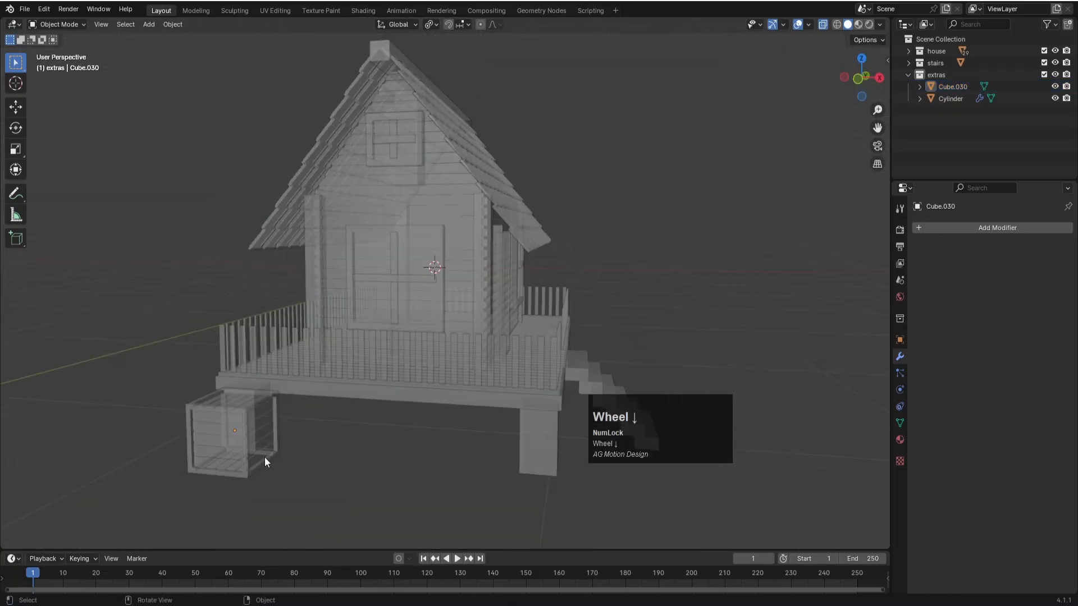
pyautogui.click(269, 424)
pyautogui.press('Tab')
pyautogui.press('Tab')
pyautogui.hotkey('alt', 'z')
pyautogui.click(322, 456)
pyautogui.scroll(-3, 287, 430)
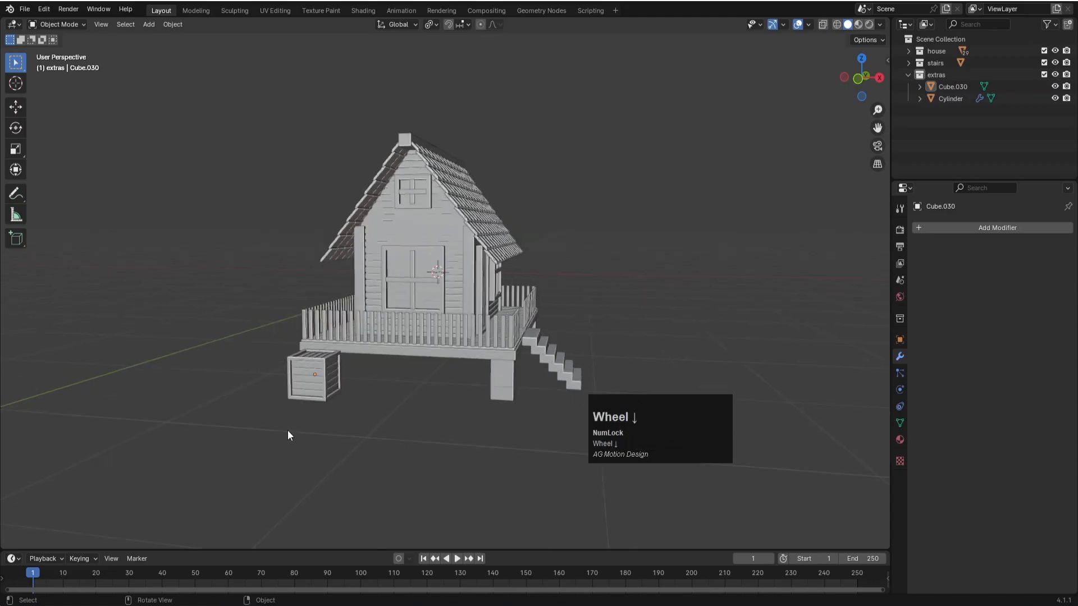
# - Duplicate the crate and offset the copy about 0.967 m along X
pyautogui.click(330, 384)
pyautogui.hotkey('shift', 'd')
pyautogui.press('x')
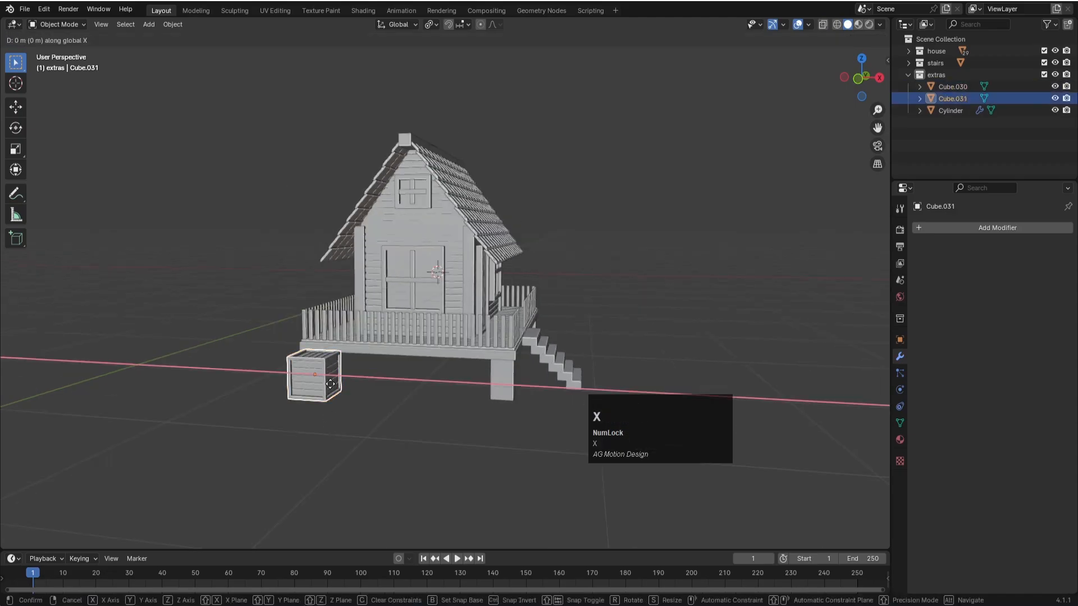
pyautogui.click(384, 400)
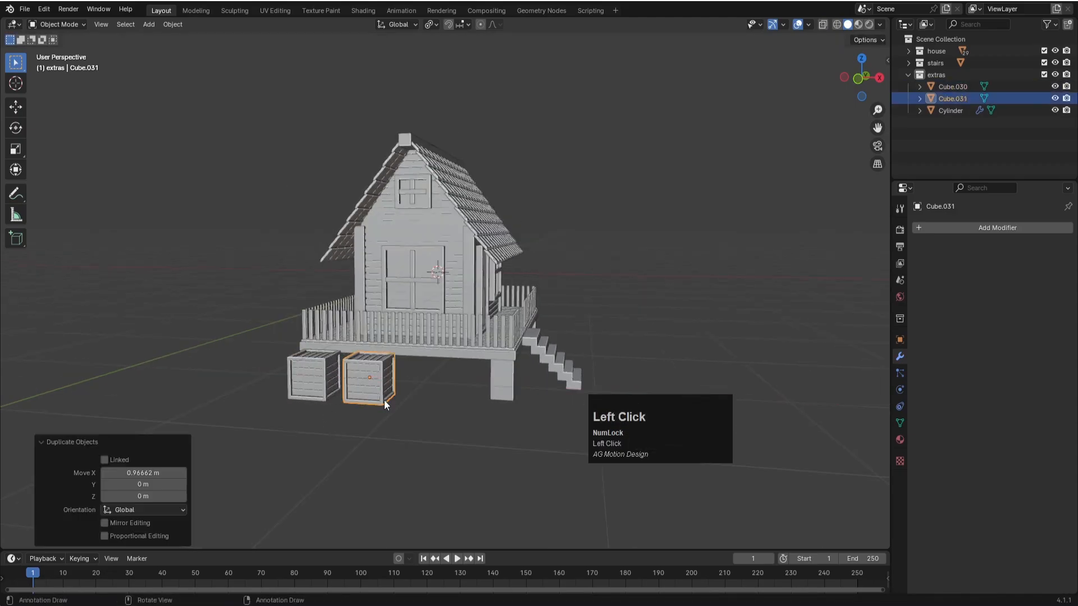
# - Rotate the duplicated crate about the Z axis so it stands at an angle to the first, and deselect it
pyautogui.press('r')
pyautogui.press('z')
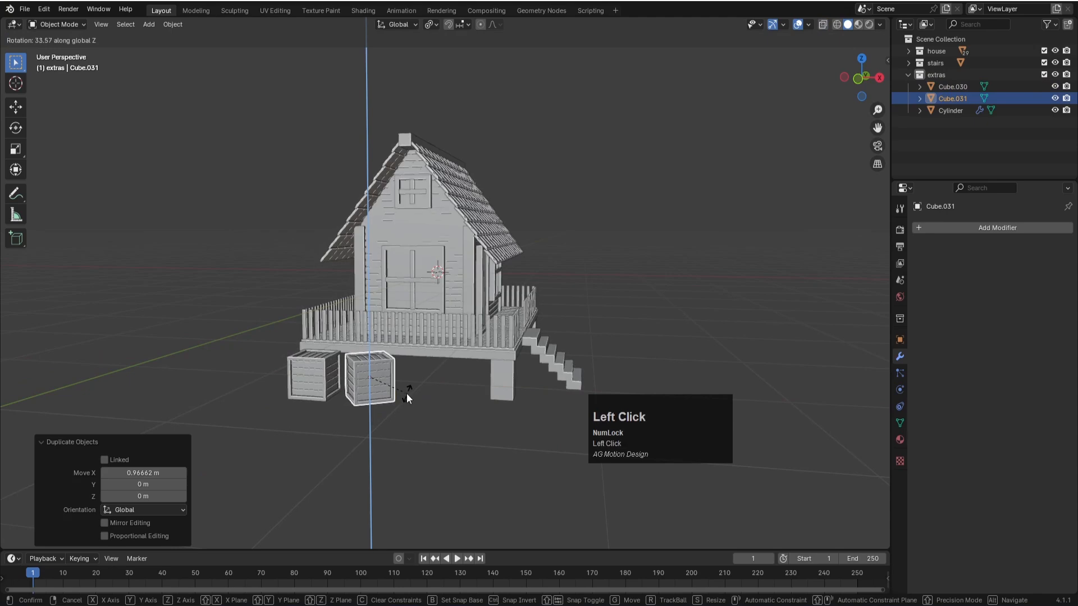
pyautogui.click(414, 404)
pyautogui.scroll(-1, 416, 406)
pyautogui.click(416, 407)
pyautogui.moveTo(415, 406); pyautogui.dragTo(408, 414, button='middle')
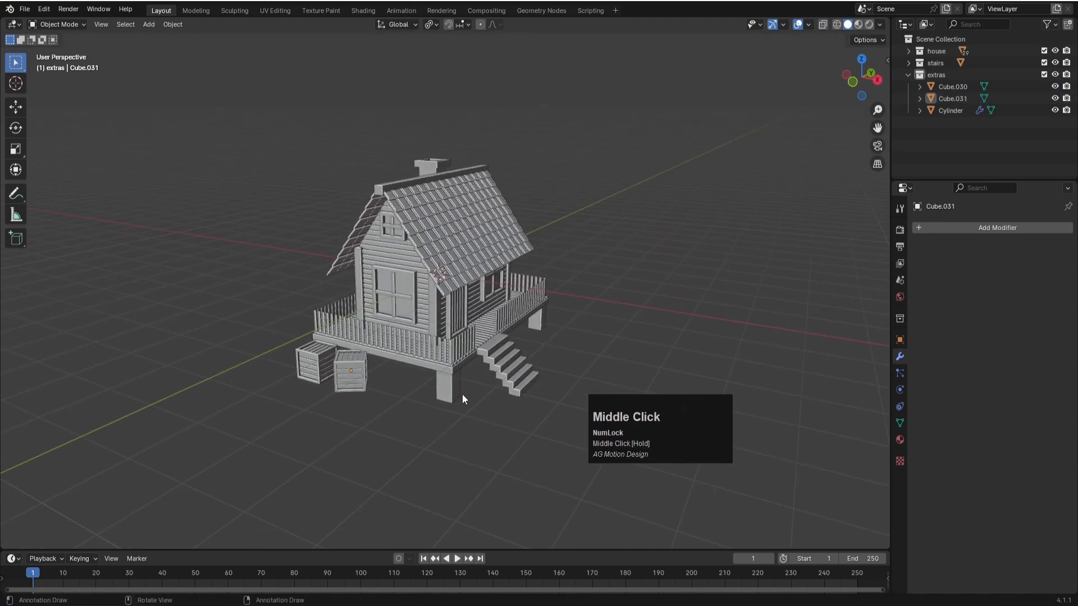
# - Scale the pot down uniformly by a factor of about 0.464
pyautogui.scroll(-5, 665, 367)
pyautogui.click(833, 325)
pyautogui.press('s')
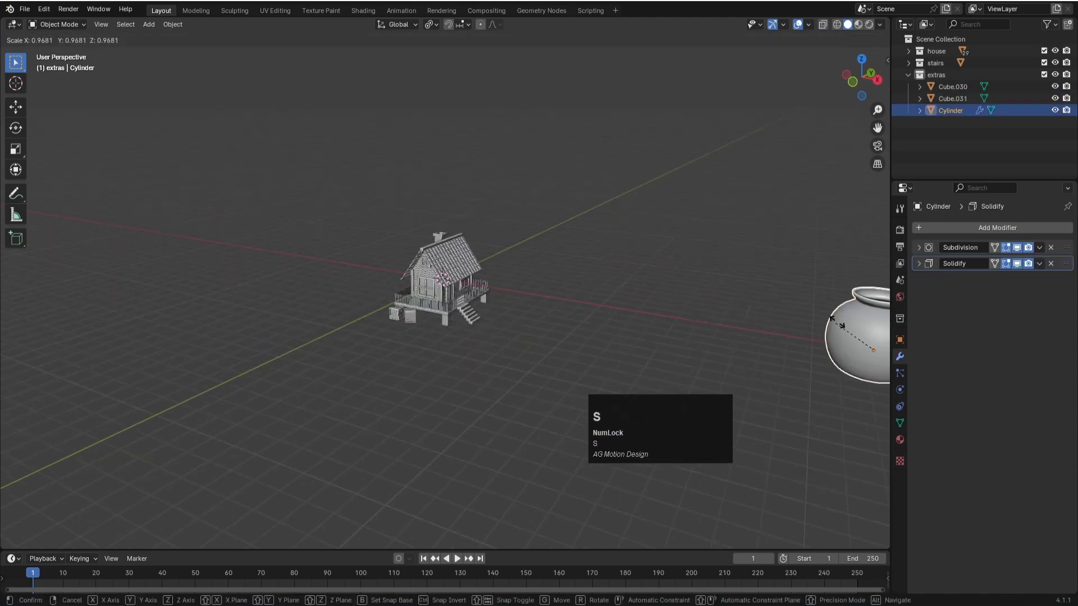
pyautogui.click(867, 328)
# - Move the pot about -21.45 m in X and -3.71 m in Y, next to the crates, and scale it by about 0.599
pyautogui.press('KP_7')
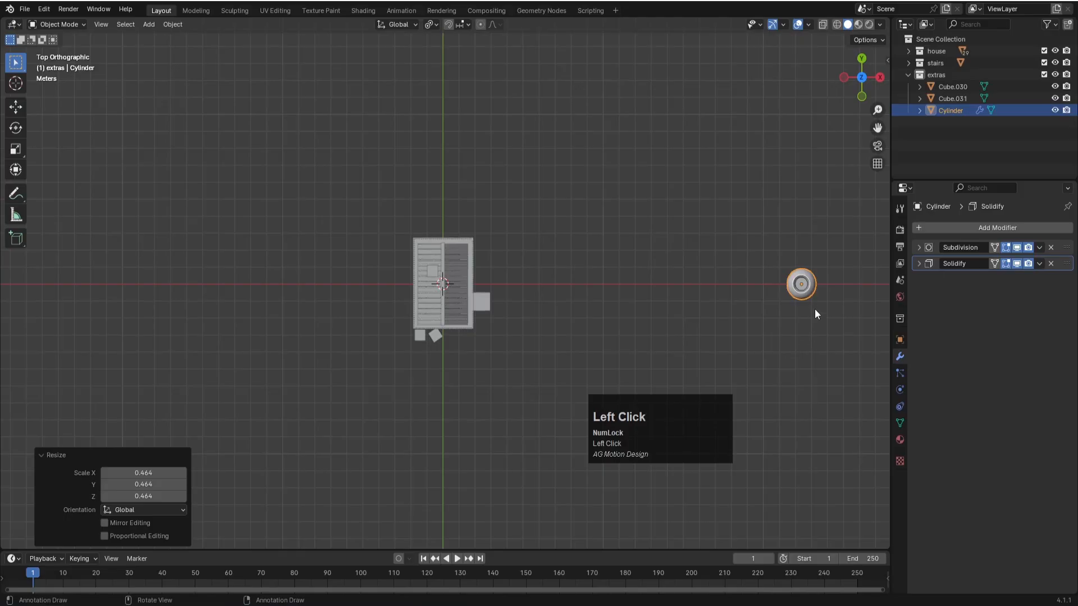
pyautogui.press('g')
pyautogui.click(472, 374)
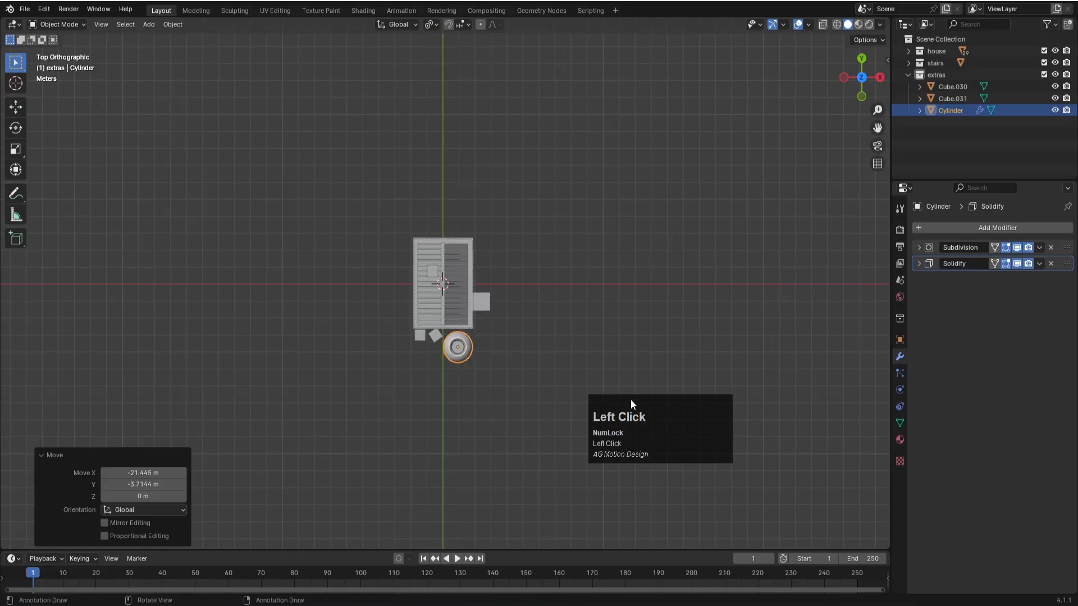
pyautogui.press('s')
pyautogui.click(552, 372)
# - In front view, lower the pot about 1.47 m along Z to the level of the crates
pyautogui.press('KP_1')
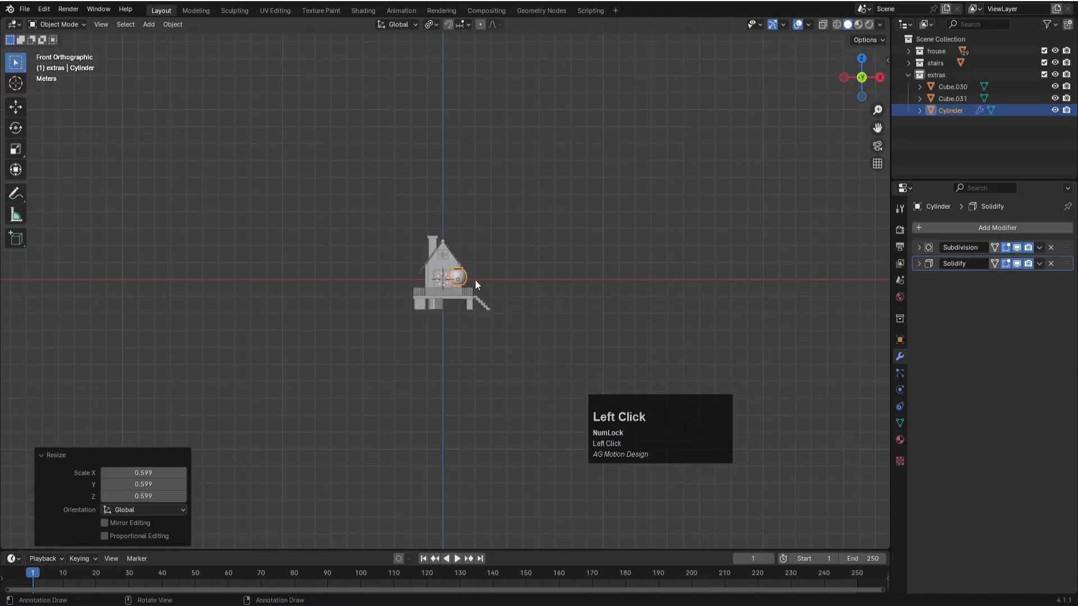
pyautogui.scroll(6, 497, 307)
pyautogui.press('g')
pyautogui.press('z')
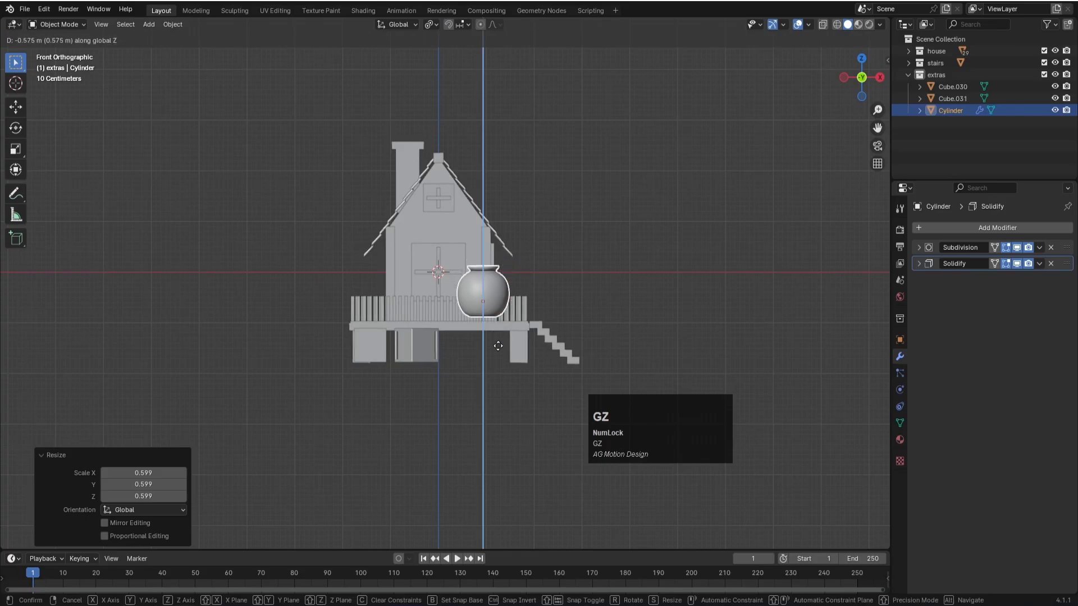
pyautogui.click(501, 382)
# - Scale the pot by about 0.72 and move it about -0.47 m in X and -0.14 m in Z
pyautogui.press('s')
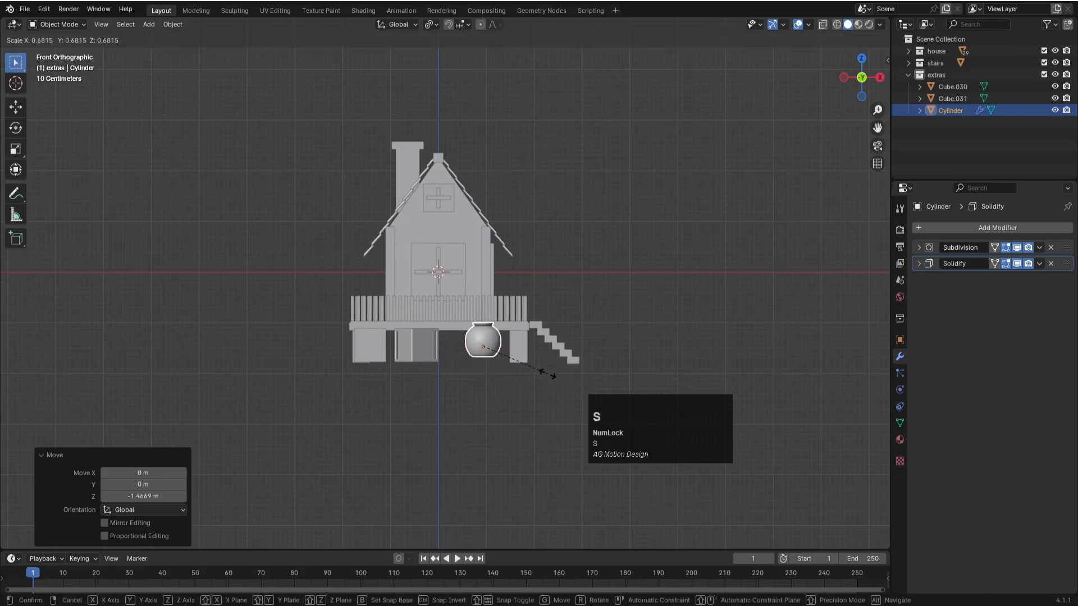
pyautogui.click(551, 376)
pyautogui.press('g')
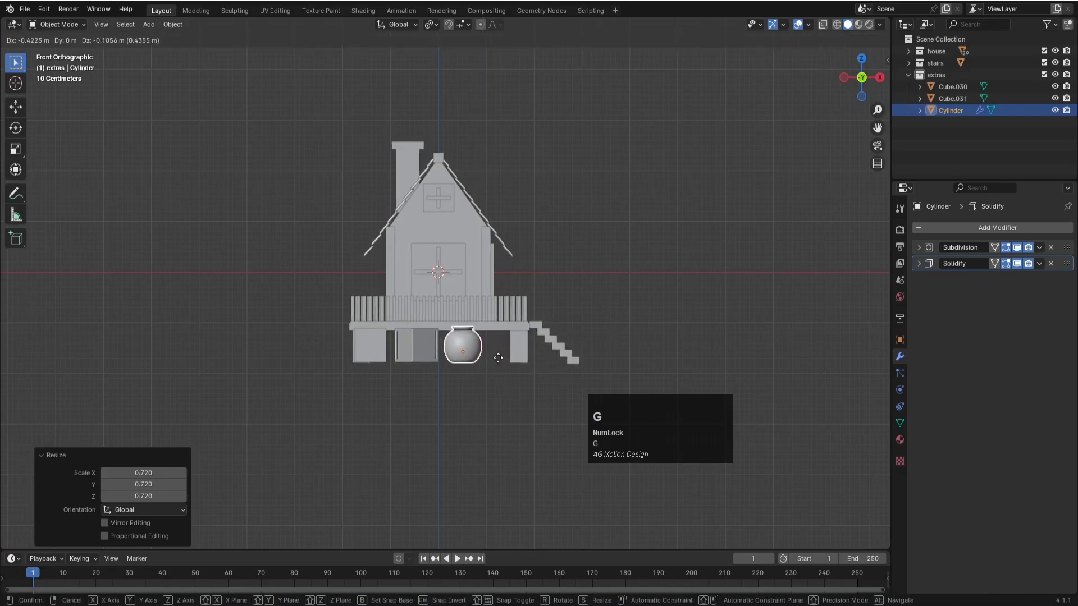
pyautogui.click(496, 359)
# - Move the pot about 0.6 m in Y toward the house and raise it about 0.057 m in Z to the crates' base level
pyautogui.press('KP_7')
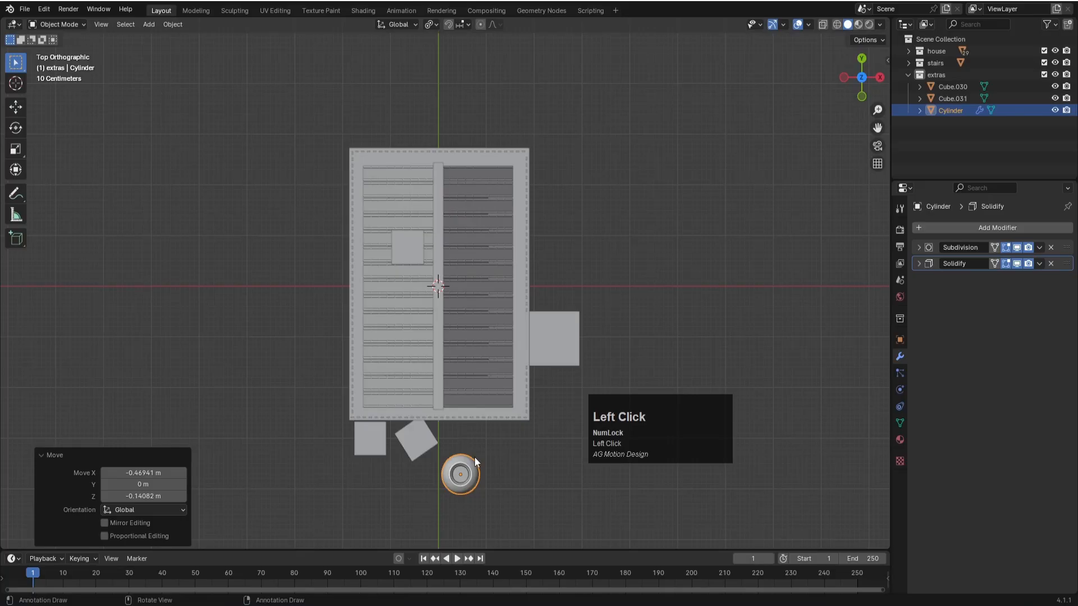
pyautogui.press('g')
pyautogui.click(474, 427)
pyautogui.press('KP_1')
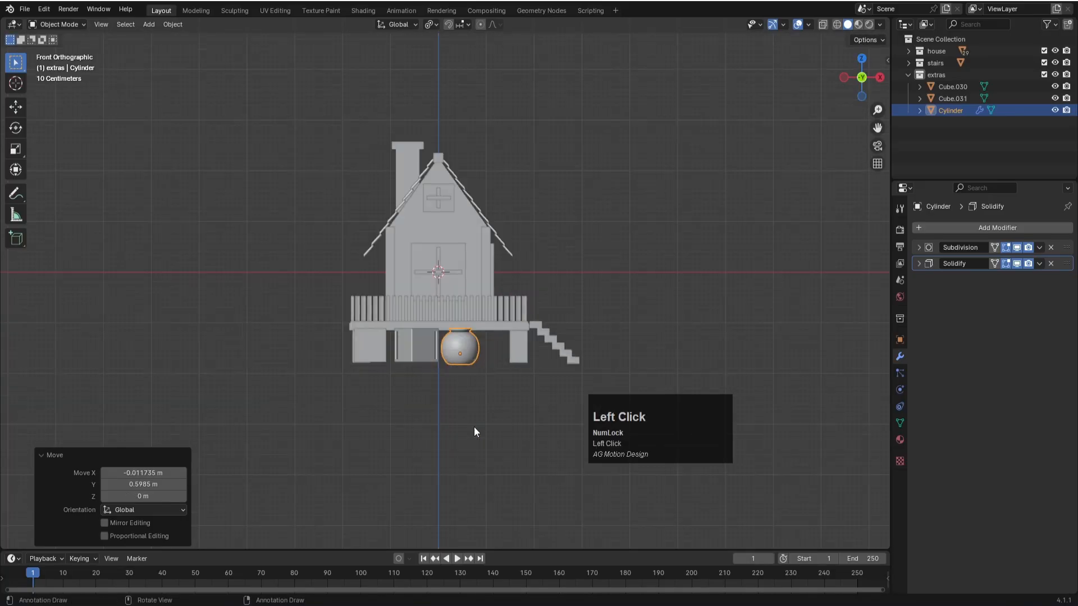
pyautogui.scroll(5, 454, 414)
pyautogui.press('g')
pyautogui.press('z')
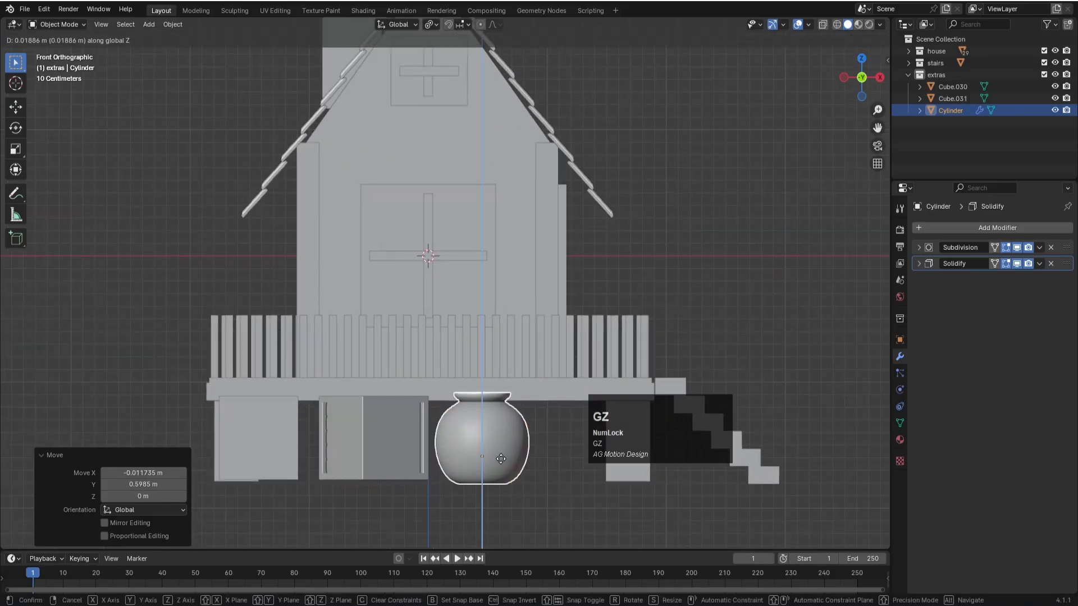
pyautogui.click(496, 454)
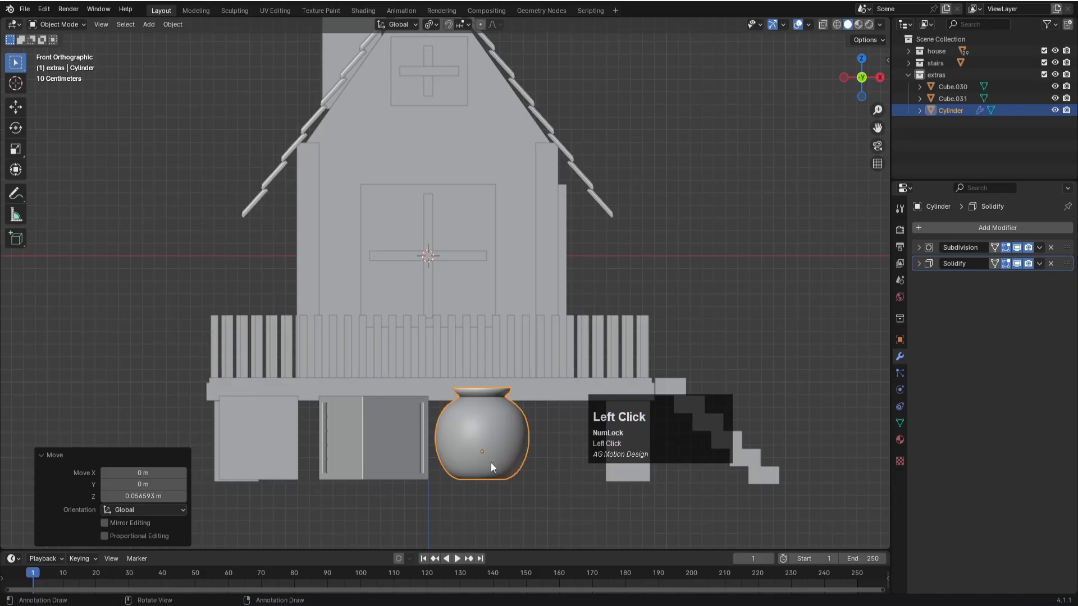
# - Duplicate the pot and offset the copy about 0.81 m along X
pyautogui.press('KP_7')
pyautogui.scroll(-4, 491, 463)
pyautogui.moveTo(496, 459); pyautogui.dragTo(372, 467, button='middle')
pyautogui.click(380, 420)
pyautogui.click(380, 420)
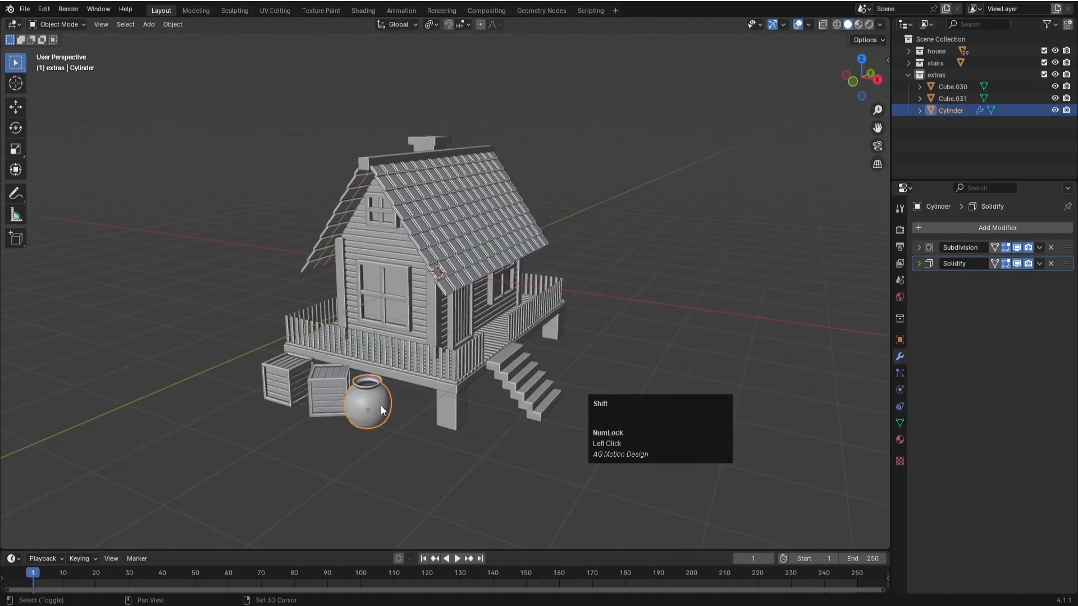
pyautogui.hotkey('shift', 'd')
pyautogui.press('x')
pyautogui.click(422, 418)
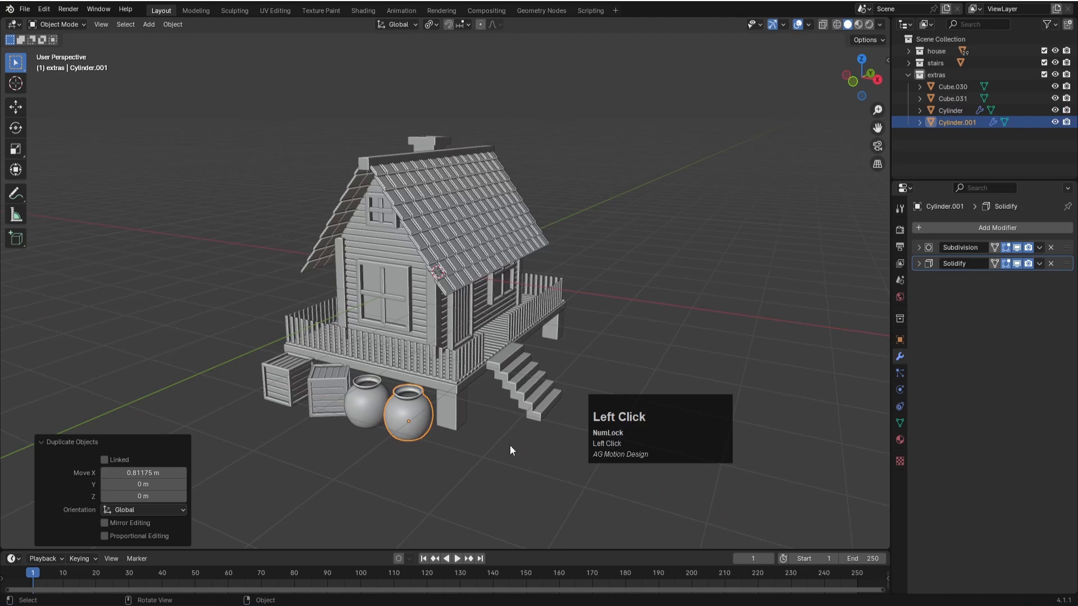
# - Scale the duplicated pot down to a smaller size and tilt it by about -33.3° in the view plane
pyautogui.press('s')
pyautogui.click(476, 439)
pyautogui.press('r')
pyautogui.click(481, 390)
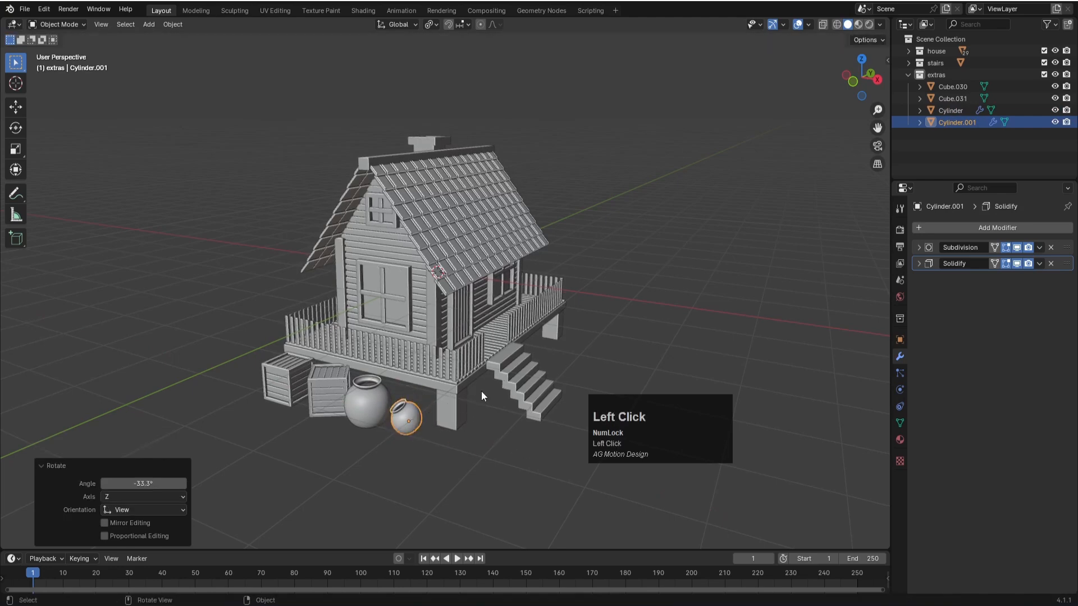
# - In front view, shift the small tilted pot about -0.125 m in X, adjust its height to rest at ground level, and save the file
pyautogui.press('KP_1')
pyautogui.scroll(3, 612, 412)
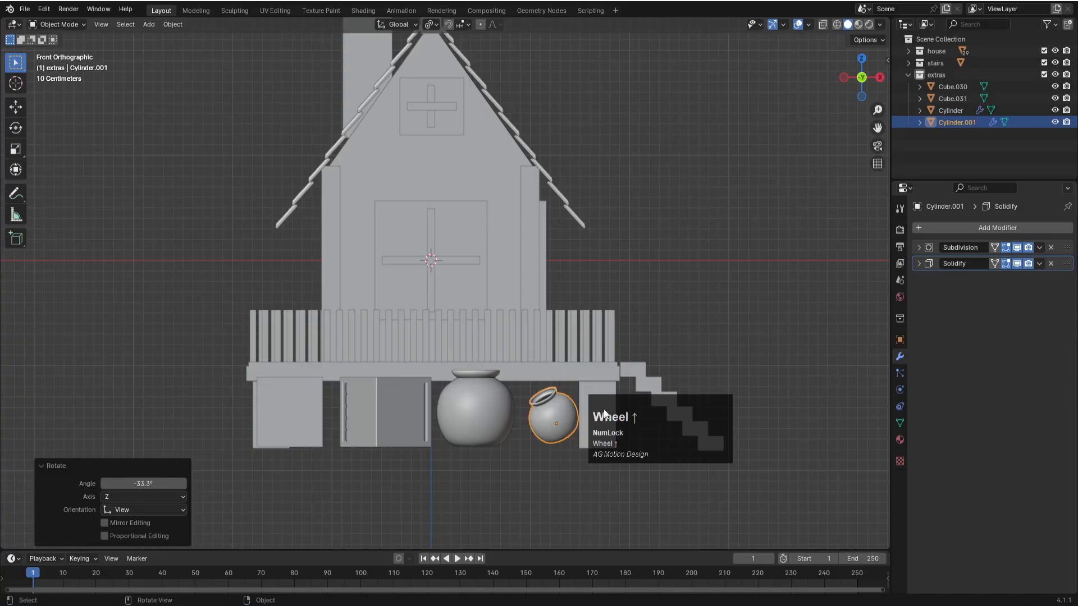
pyautogui.press('g')
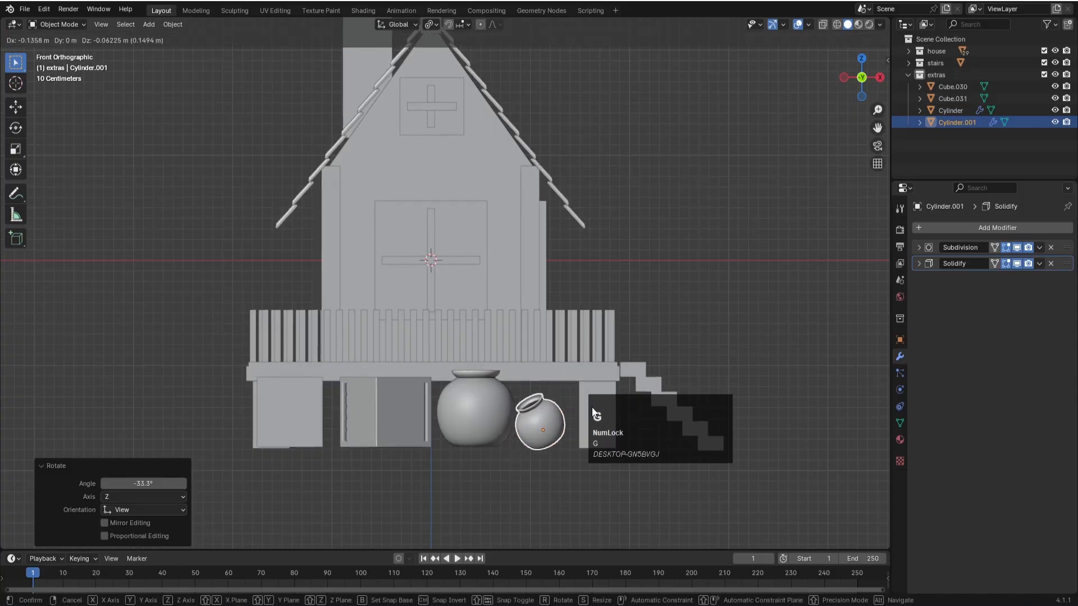
pyautogui.click(591, 415)
pyautogui.press('g')
pyautogui.press('z')
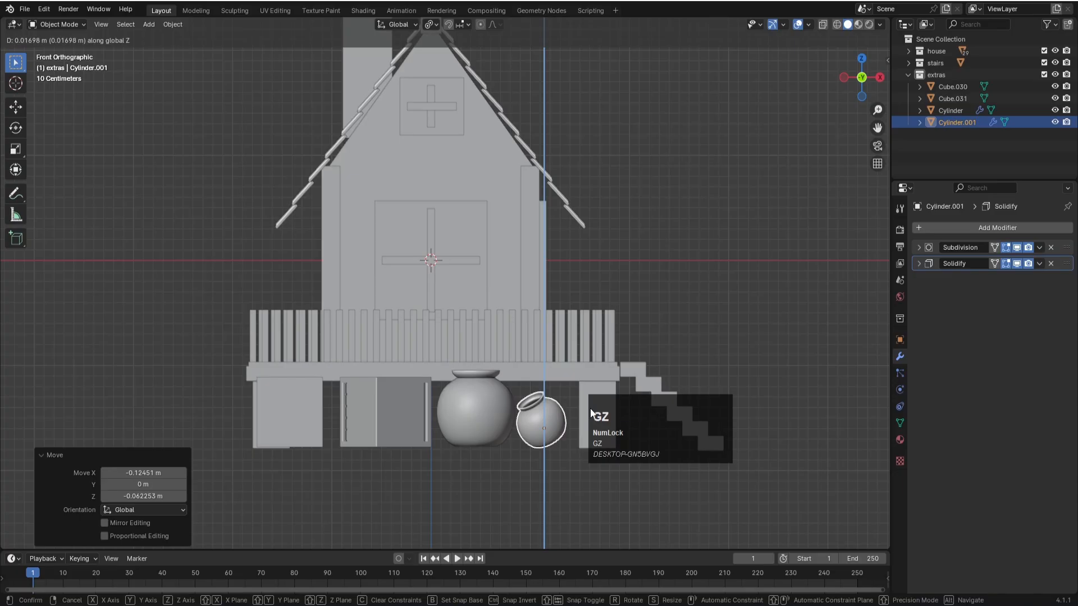
pyautogui.click(561, 434)
pyautogui.scroll(-3, 601, 369)
pyautogui.moveTo(601, 369); pyautogui.dragTo(564, 363, button='middle')
pyautogui.click(387, 477)
pyautogui.hotkey('ctrl', 's')
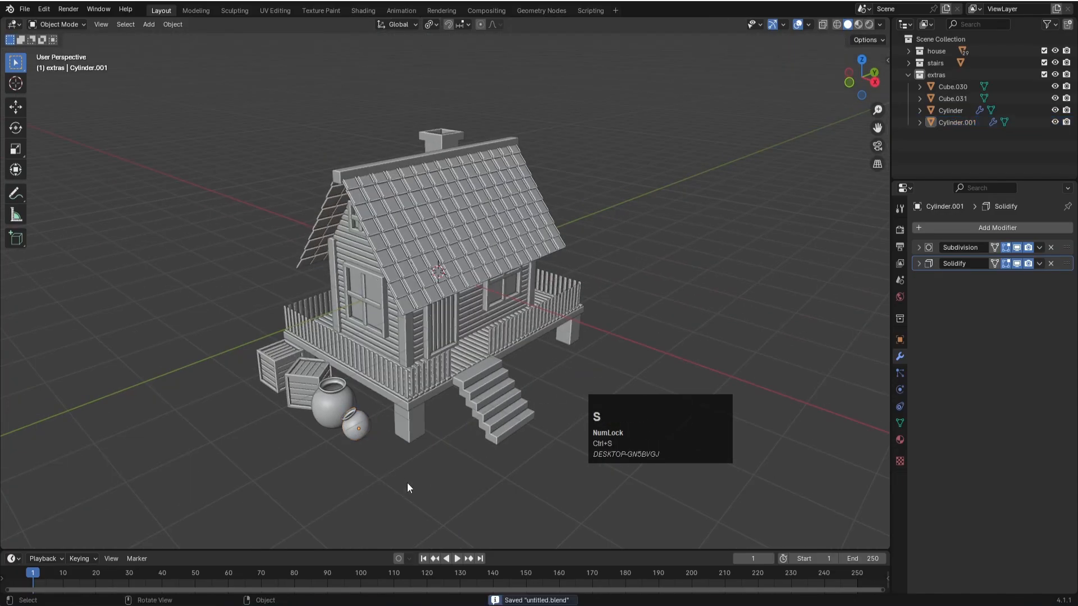
# - Duplicate the two crates and two pots and move the copies about 4.69 m in X and 3.80 m in Y
pyautogui.press('KP_7')
pyautogui.moveTo(559, 481); pyautogui.dragTo(363, 441)
pyautogui.hotkey('shift', 'd')
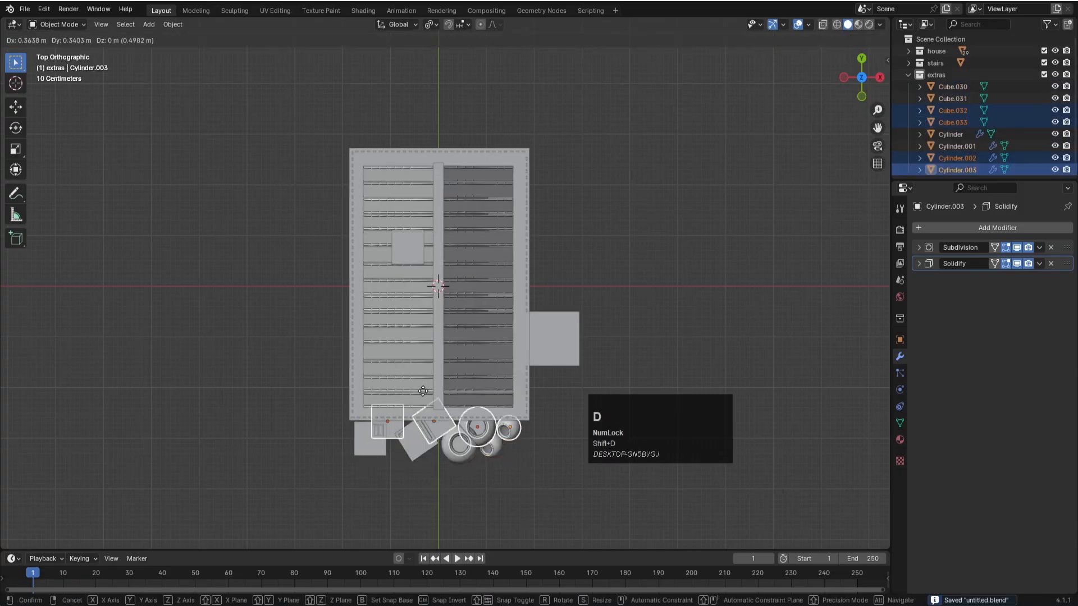
pyautogui.click(588, 248)
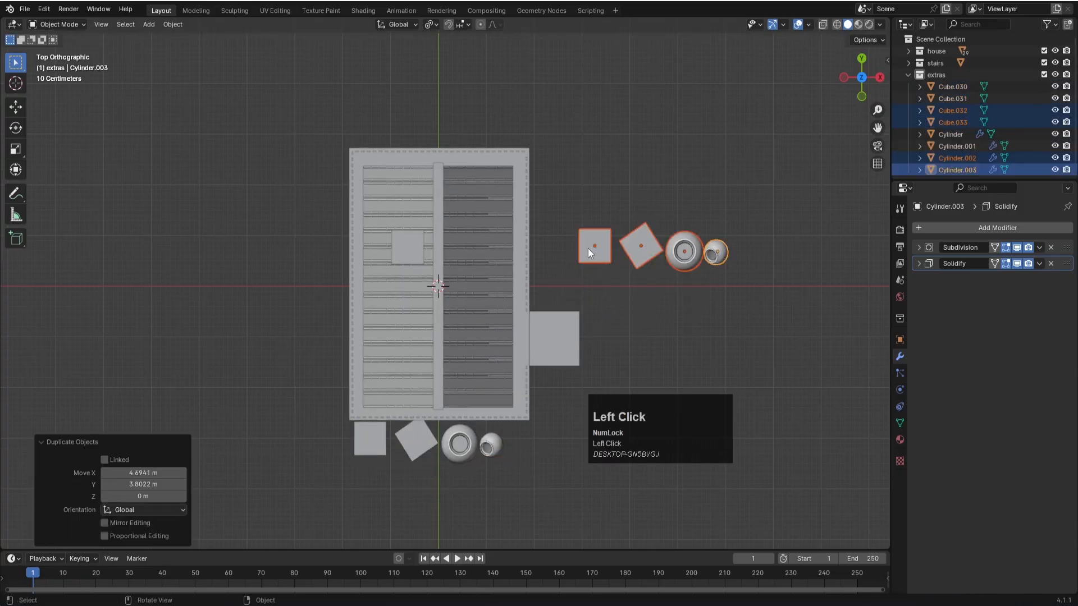
# - Try rotating the duplicated crates and pots by 90° about Z and then freehand, undoing both rotations
pyautogui.press('r')
pyautogui.write('z')
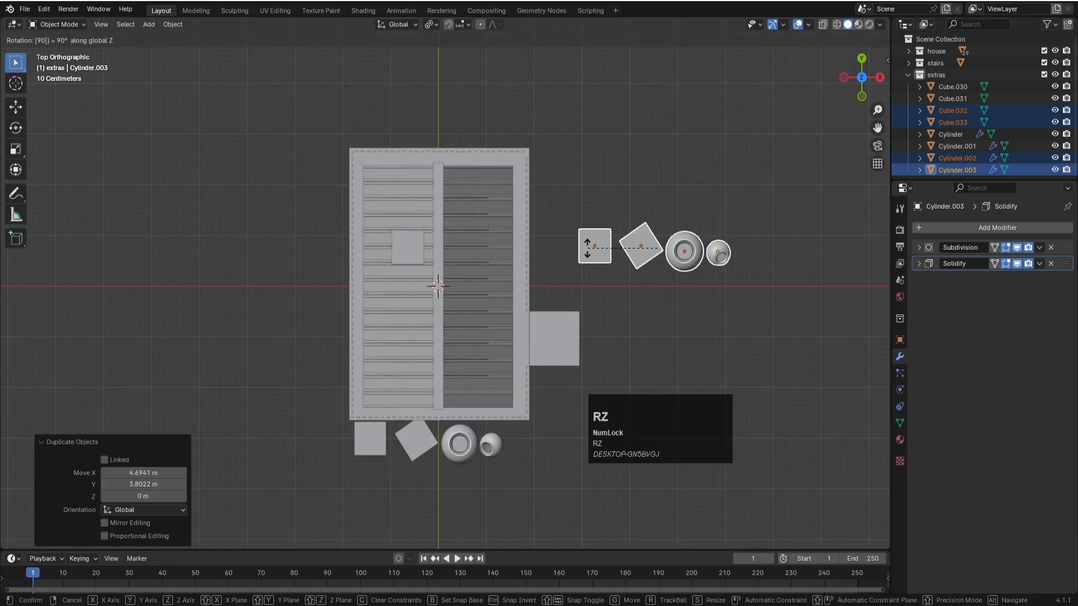
pyautogui.write('90')
pyautogui.click(588, 248)
pyautogui.hotkey('ctrl', 'z')
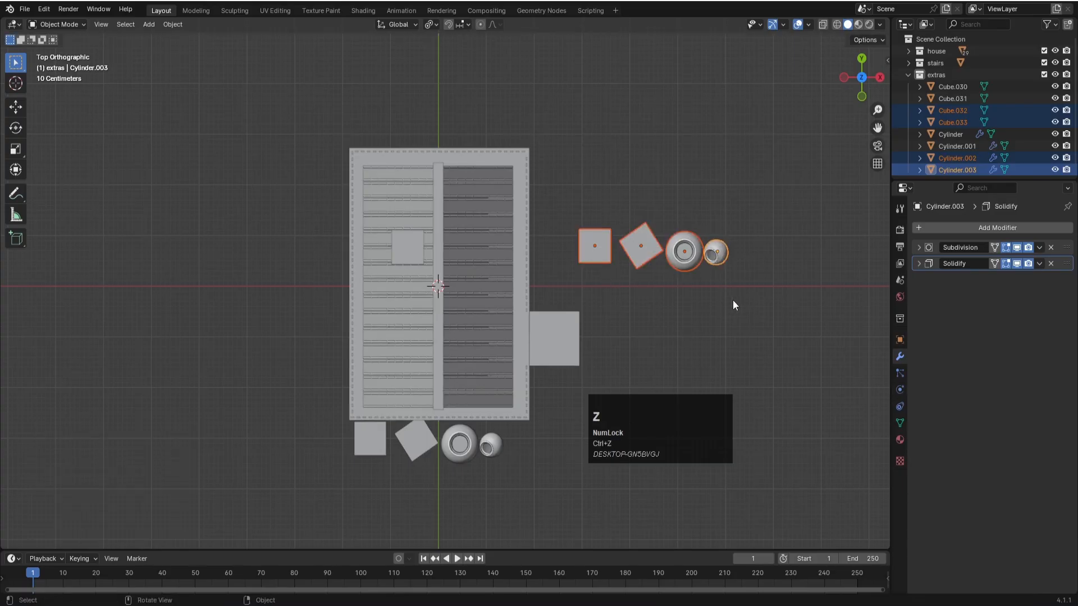
pyautogui.press('r')
pyautogui.click(723, 226)
pyautogui.hotkey('ctrl', 'z')
# - Rotate the duplicated crates and pots freehand in top view so the crates stand at new angles, and deselect them
pyautogui.press('r')
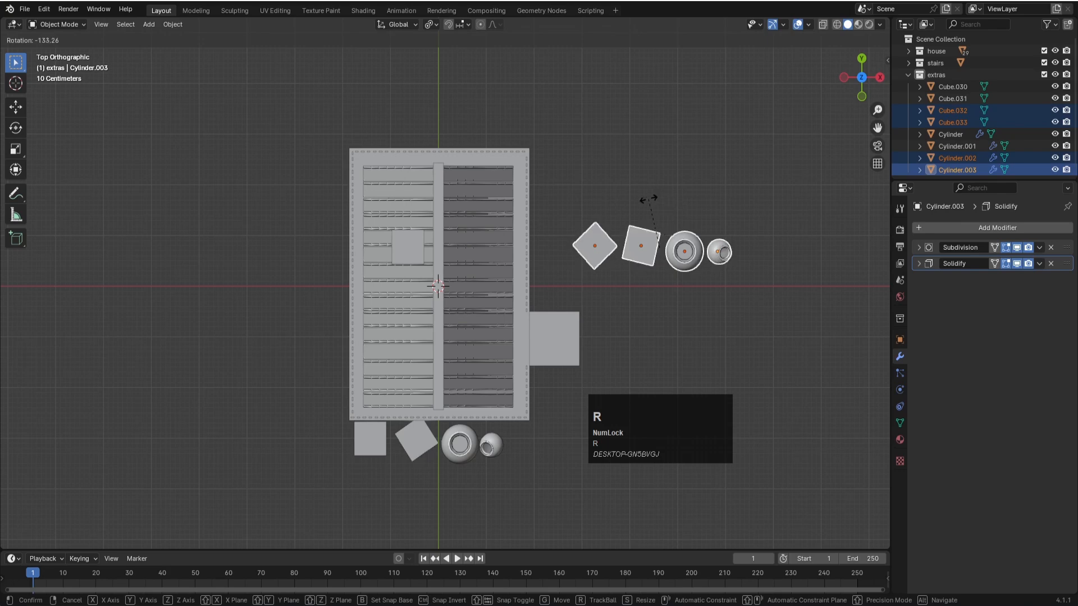
pyautogui.click(629, 198)
pyautogui.click(669, 177)
# - Move the two duplicated crates beside the stairs along the house's side, the first by about -0.87 m in X and -0.81 m in Y
pyautogui.click(608, 250)
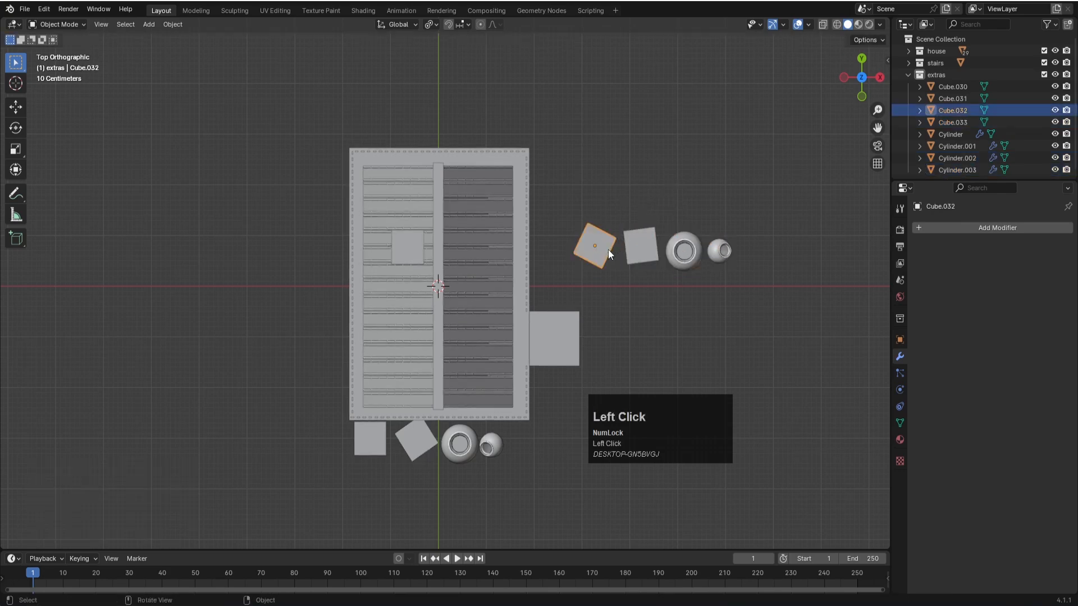
pyautogui.press('g')
pyautogui.click(566, 290)
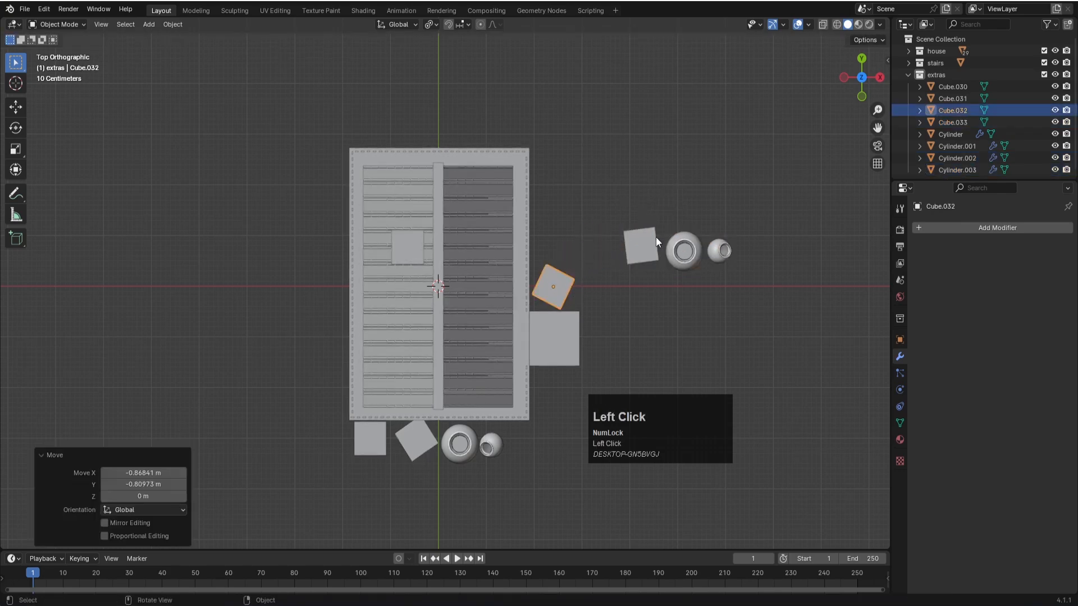
pyautogui.click(649, 247)
pyautogui.press('g')
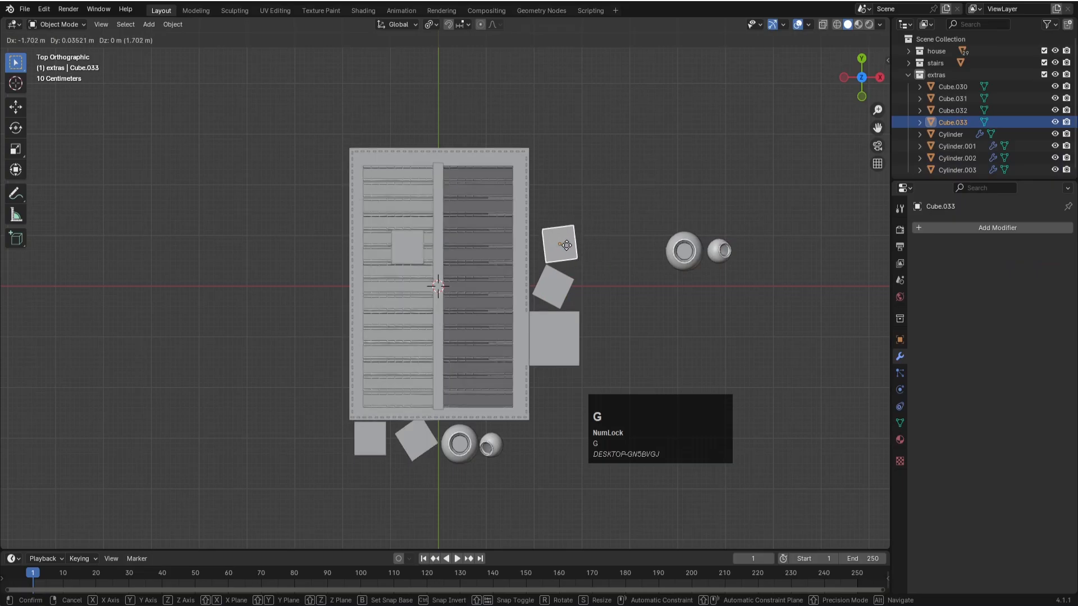
pyautogui.click(561, 244)
# - Move the duplicated large and small pots next to the crates on the stair side, and save the file
pyautogui.click(687, 254)
pyautogui.press('g')
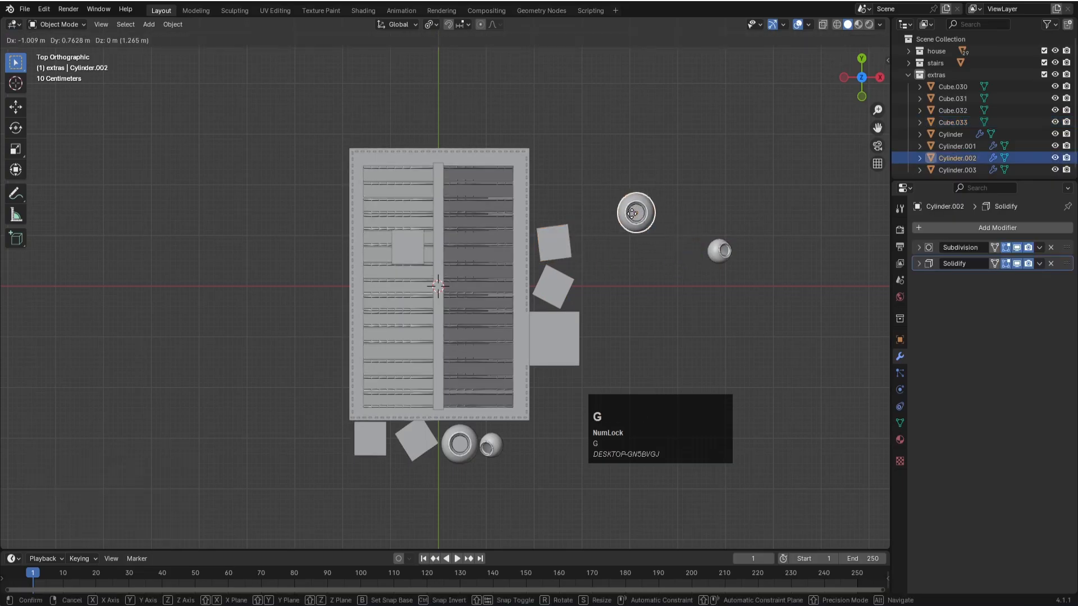
pyautogui.click(556, 200)
pyautogui.click(712, 252)
pyautogui.press('g')
pyautogui.click(563, 215)
pyautogui.moveTo(604, 296); pyautogui.dragTo(546, 207, button='middle')
pyautogui.hotkey('ctrl', 's')
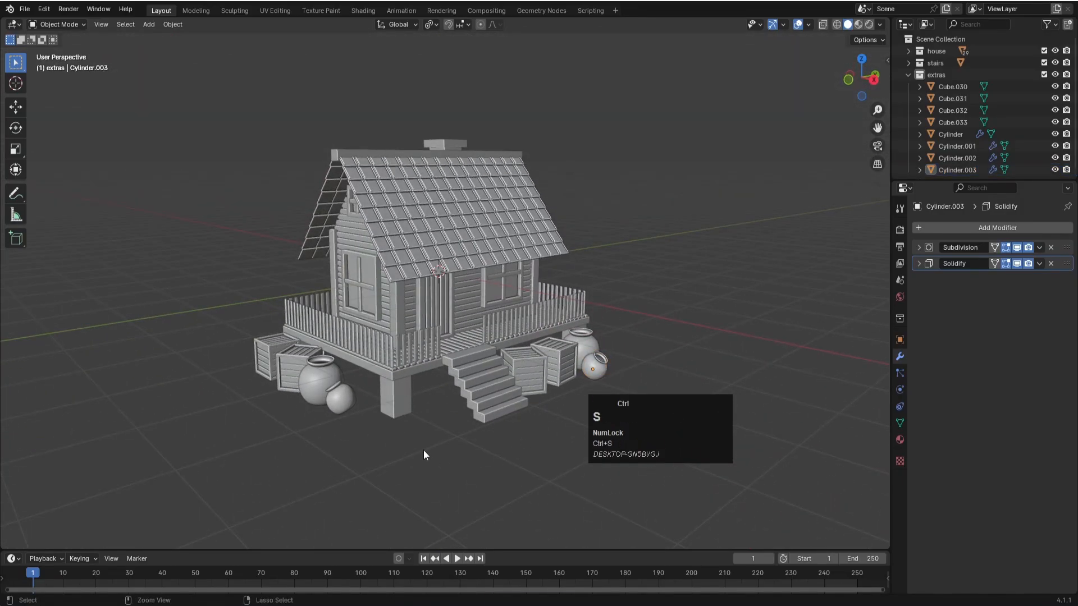
# - Add a 2 m cube and lower it about 2.78 m along Z until its top meets the base of the props
pyautogui.scroll(-2, 440, 438)
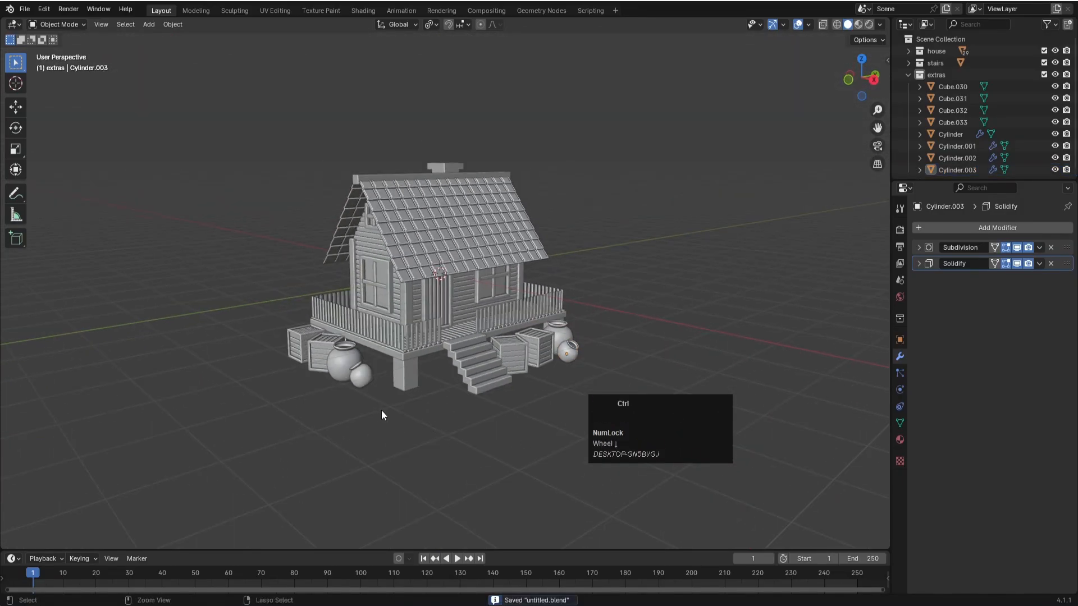
pyautogui.moveTo(382, 415); pyautogui.dragTo(431, 413, button='middle')
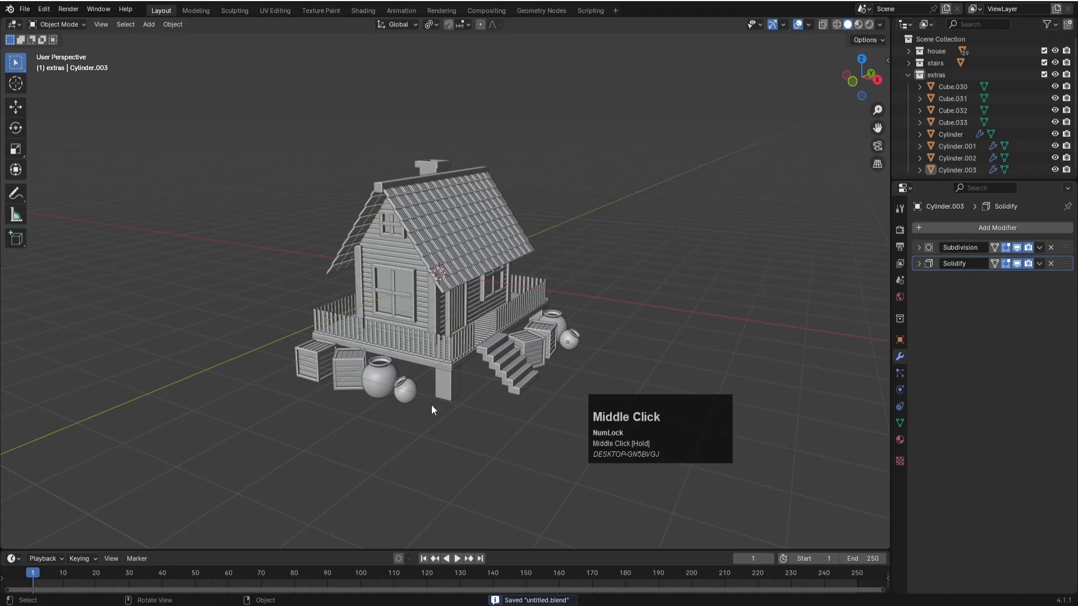
pyautogui.hotkey('shift', 'a')
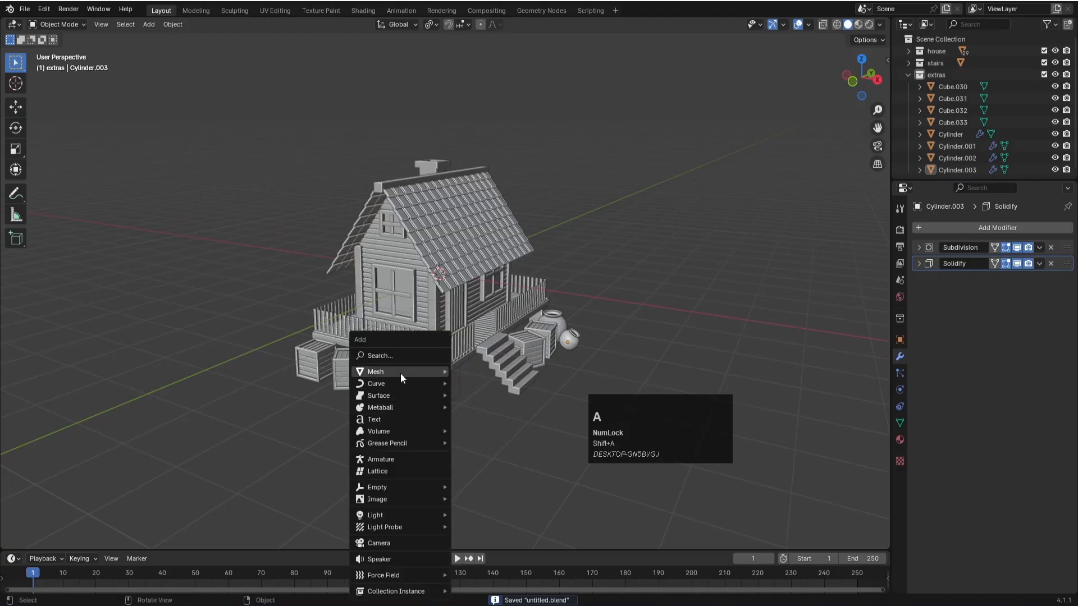
pyautogui.moveTo(401, 375)
pyautogui.click(499, 380)
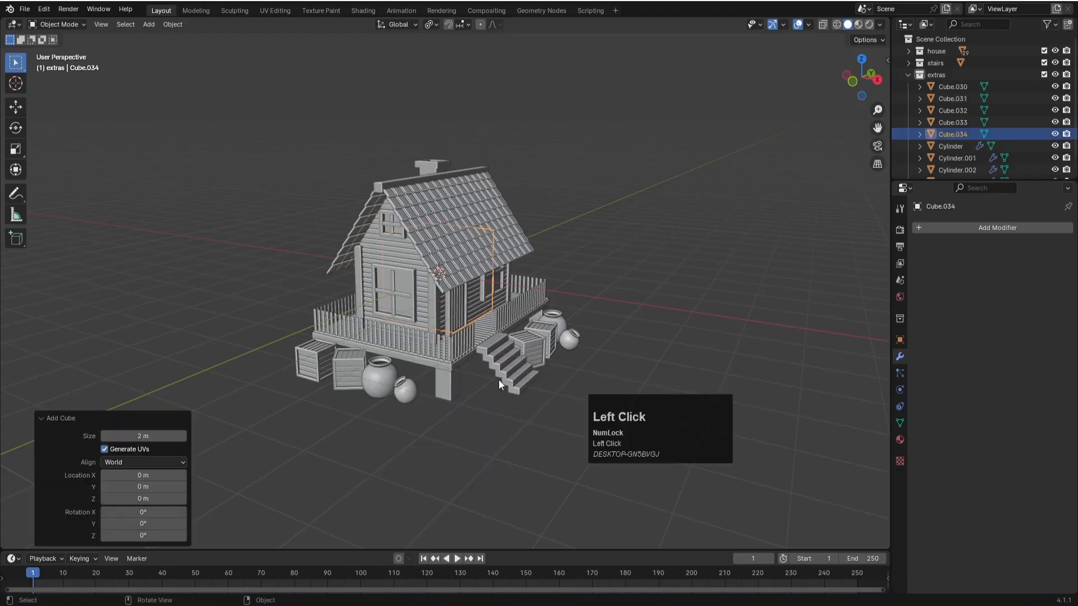
pyautogui.press('KP_1')
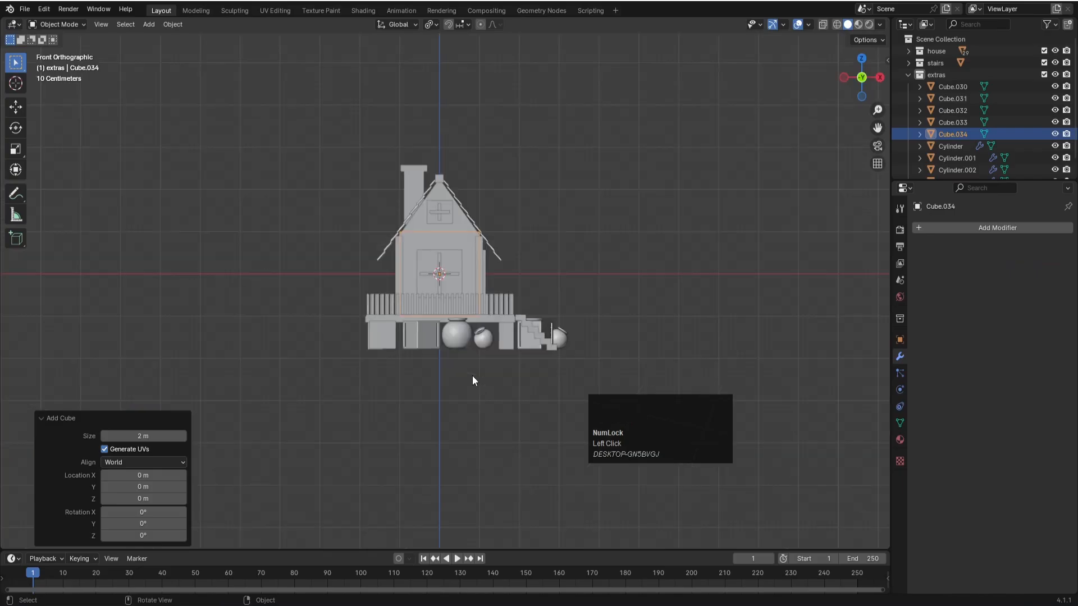
pyautogui.scroll(2, 539, 314)
pyautogui.press('g')
pyautogui.press('z')
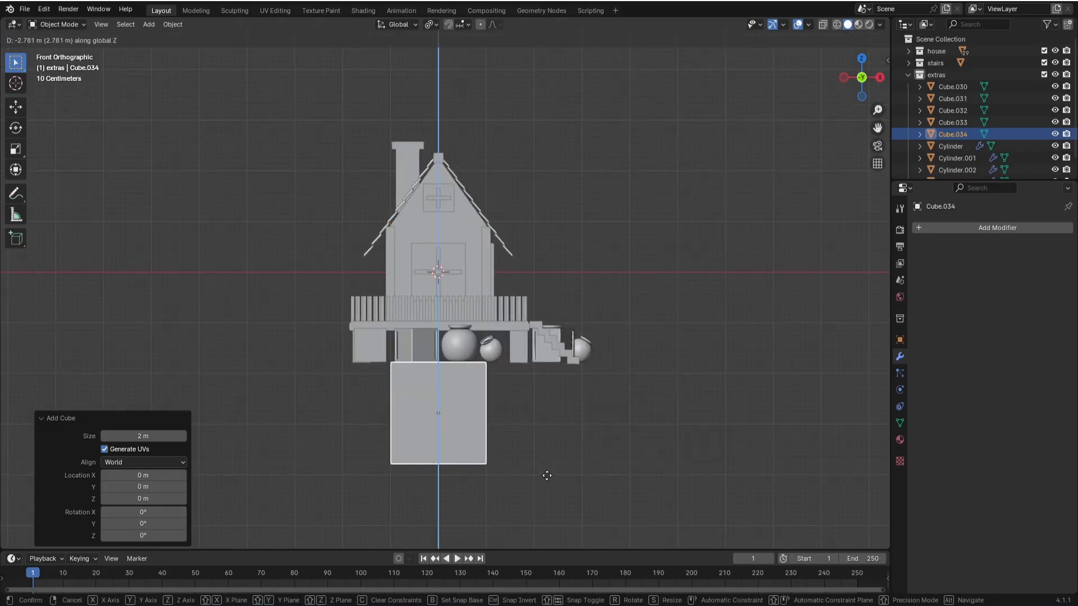
pyautogui.click(385, 472)
# - Raise the cube's bottom vertices about 1.94 m along Z to flatten it into a thin ground slab
pyautogui.press('Tab')
pyautogui.moveTo(330, 448); pyautogui.dragTo(511, 492)
pyautogui.press('1')
pyautogui.moveTo(334, 441); pyautogui.dragTo(529, 498)
pyautogui.press('g')
pyautogui.press('z')
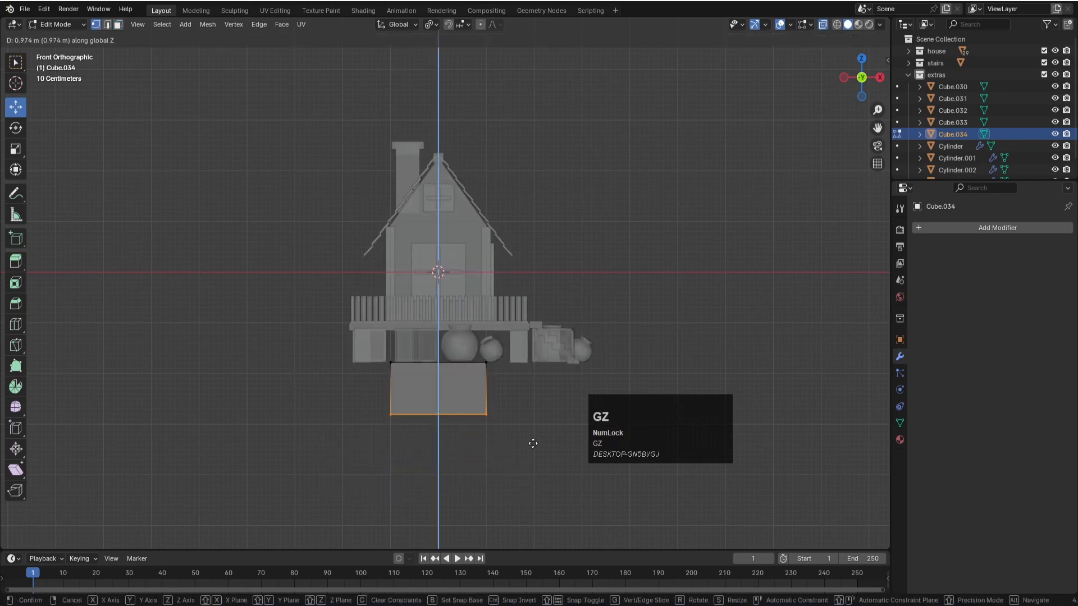
pyautogui.click(532, 397)
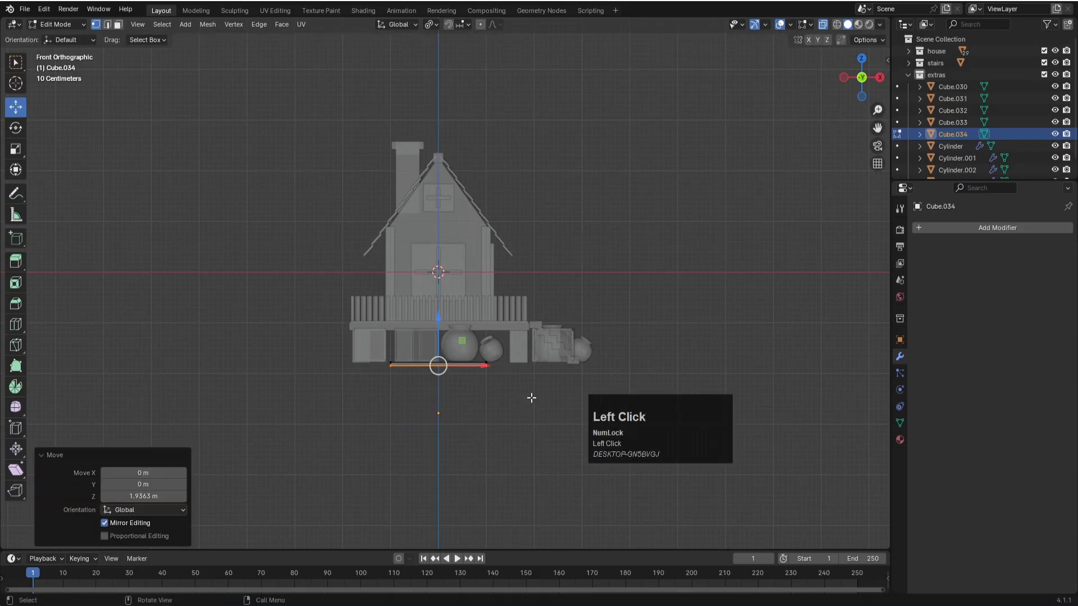
# - Widen the ground slab along X past the house on both sides, moving its +X end vertices about 2.79 m outward
pyautogui.moveTo(365, 343); pyautogui.dragTo(416, 380)
pyautogui.press('g')
pyautogui.press('x')
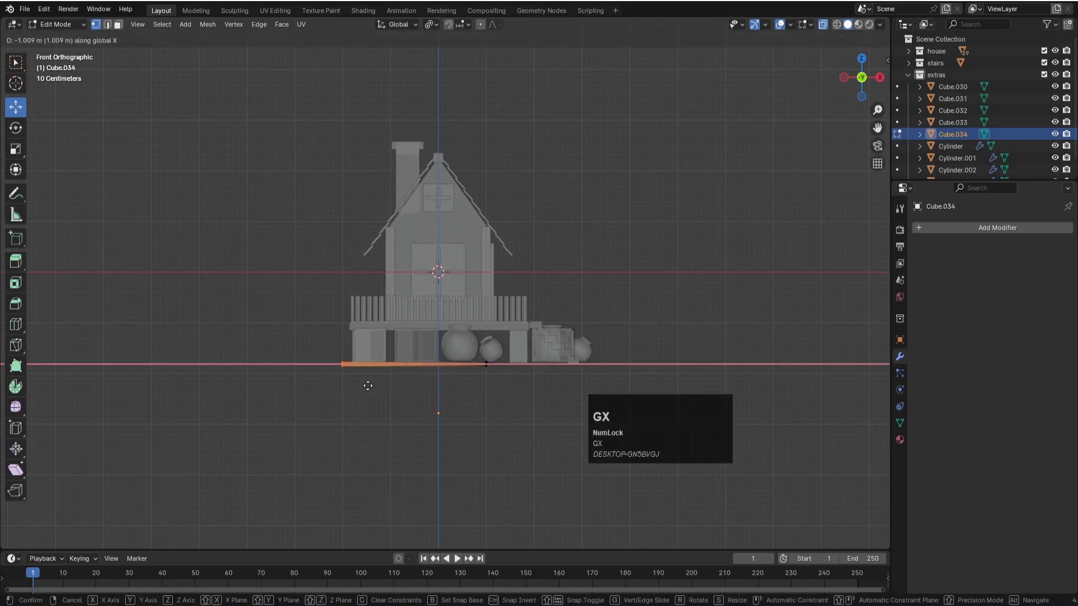
pyautogui.click(336, 387)
pyautogui.moveTo(458, 347); pyautogui.dragTo(502, 428)
pyautogui.press('g')
pyautogui.press('x')
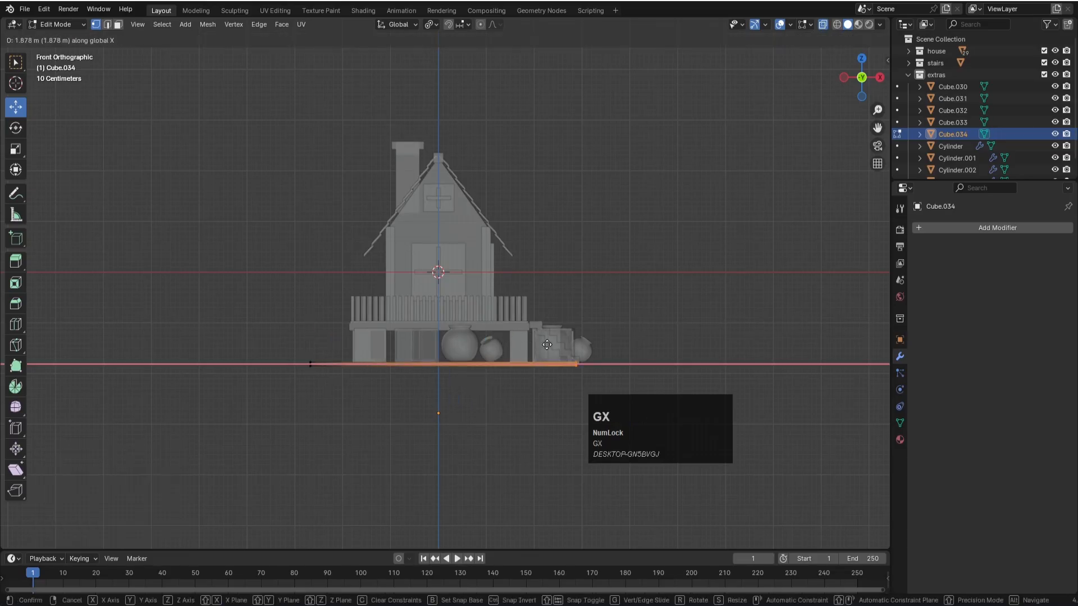
pyautogui.click(576, 373)
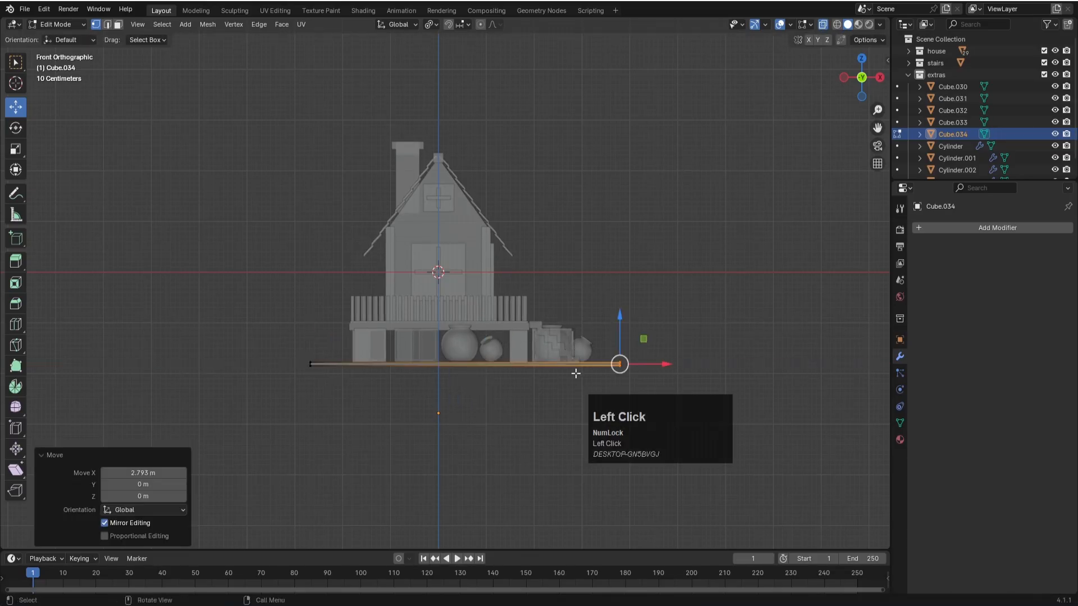
# - Extend the ground slab behind the house by moving its +Y edge vertices about 2.6 m outward along Y
pyautogui.press('KP_7')
pyautogui.scroll(-2, 576, 373)
pyautogui.moveTo(297, 232); pyautogui.dragTo(623, 272)
pyautogui.press('g')
pyautogui.press('y')
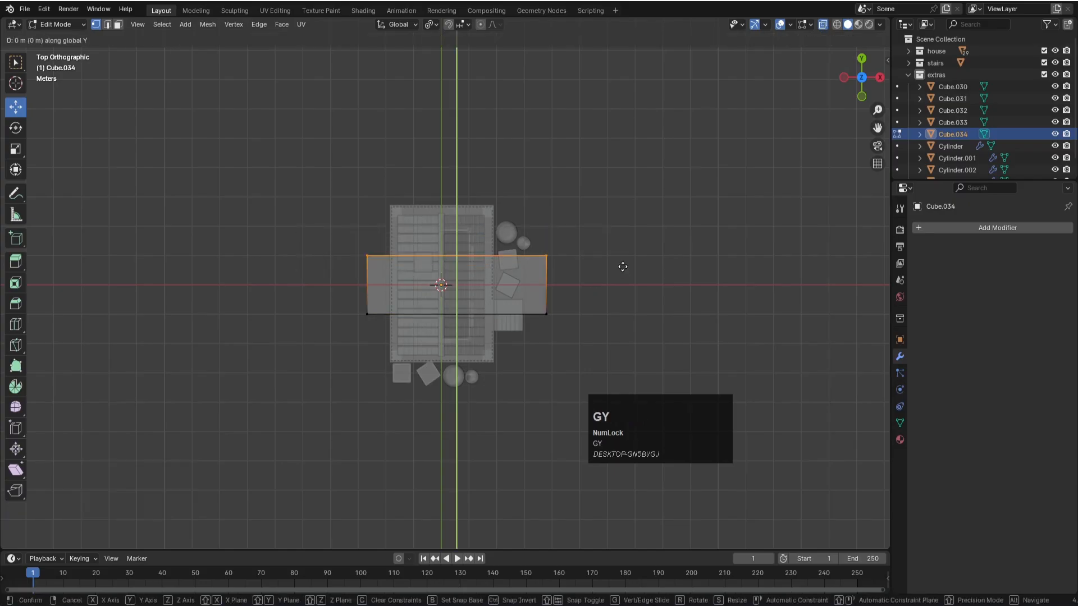
pyautogui.click(625, 196)
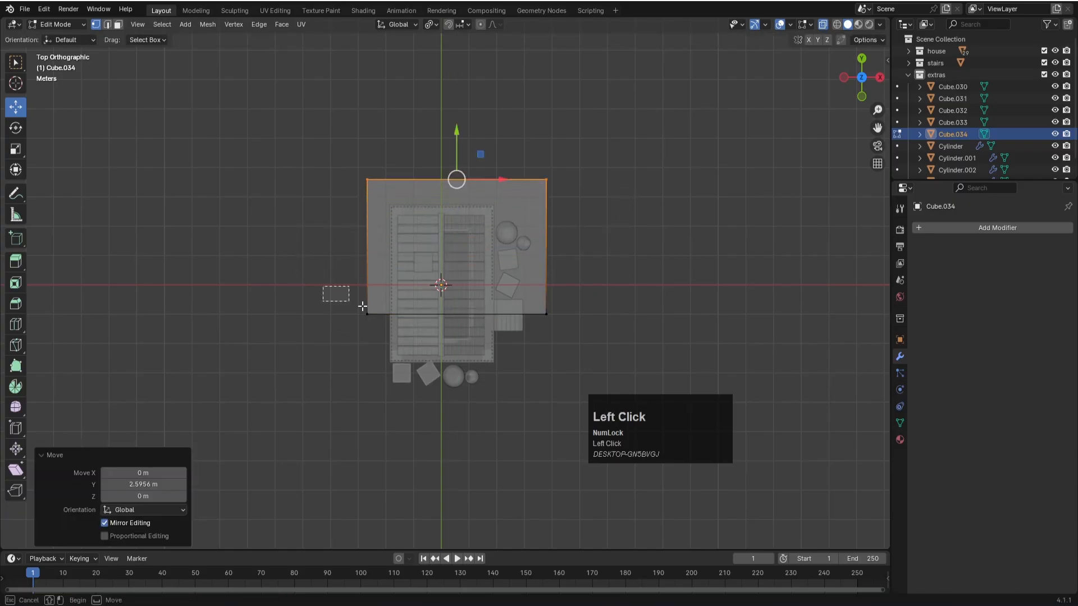
# - Extend the slab's opposite side by moving its -Y edge vertices about 3.14 m outward along Y, save the file and return to Object Mode
pyautogui.moveTo(332, 292); pyautogui.dragTo(694, 354)
pyautogui.press('g')
pyautogui.press('y')
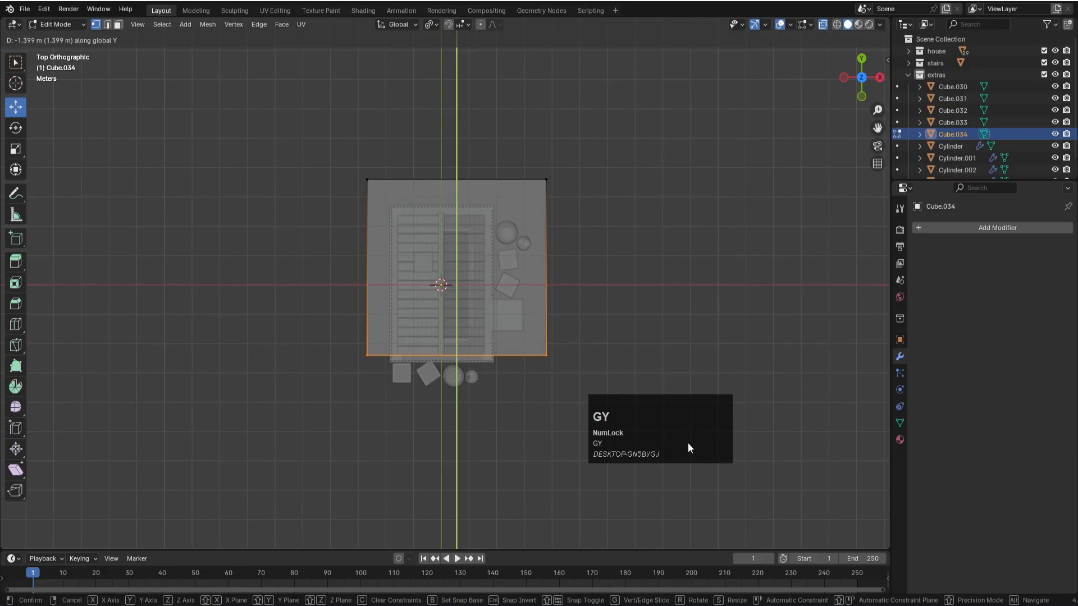
pyautogui.click(560, 446)
pyautogui.moveTo(729, 327); pyautogui.dragTo(685, 221, button='middle')
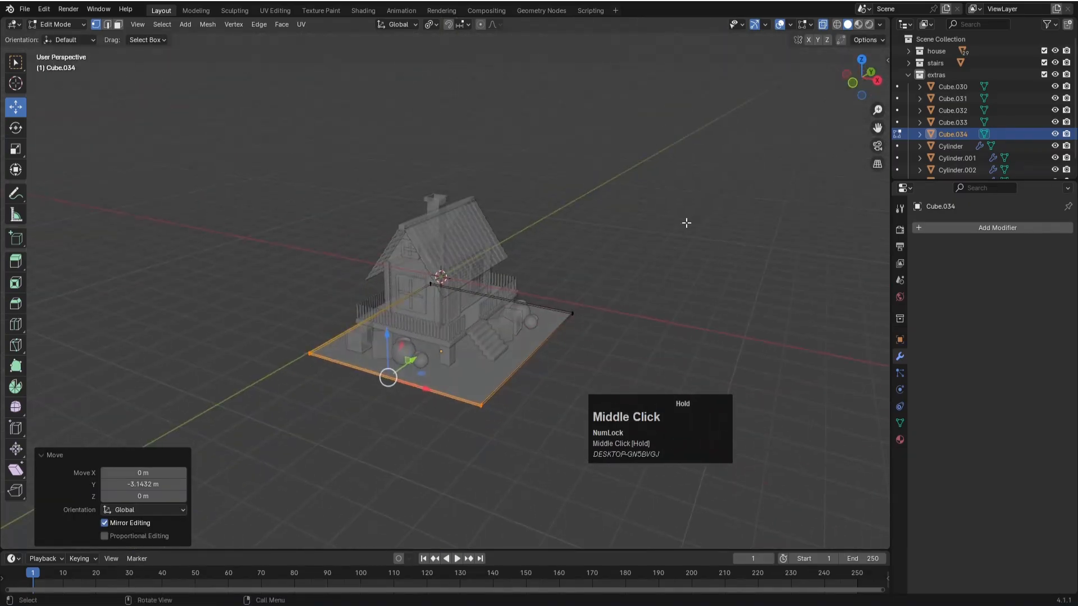
pyautogui.hotkey('alt', 'z')
pyautogui.click(614, 277)
pyautogui.hotkey('ctrl', 's')
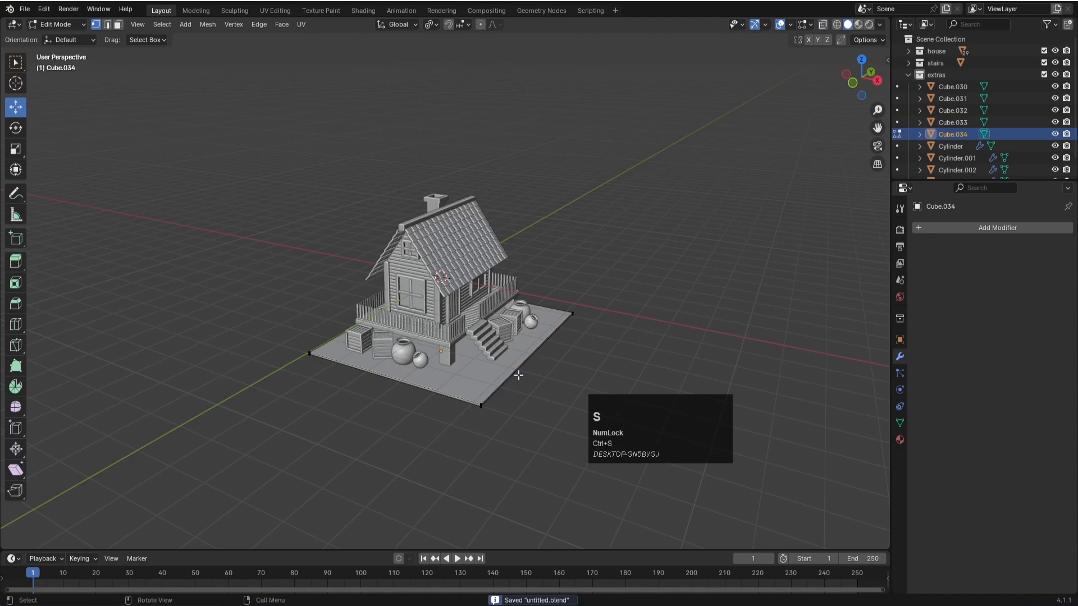
pyautogui.press('Tab')
pyautogui.click(608, 298)
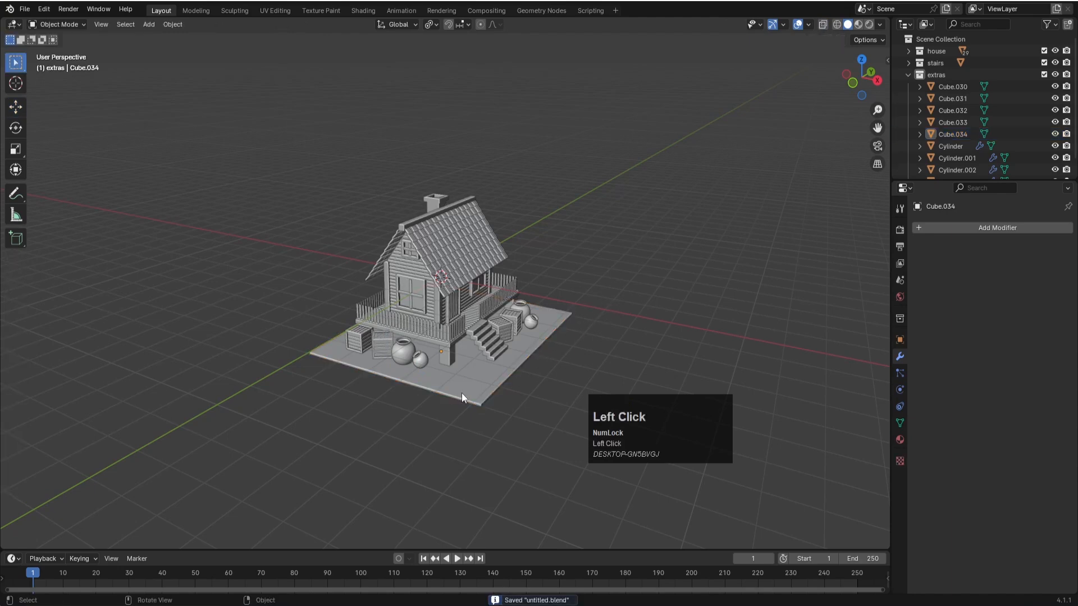
# - Add a 2 m plane at the origin and scale it up uniformly by about 14.57 and again by about 2.05
pyautogui.scroll(1, 462, 393)
pyautogui.hotkey('shift', 'a')
pyautogui.moveTo(446, 372)
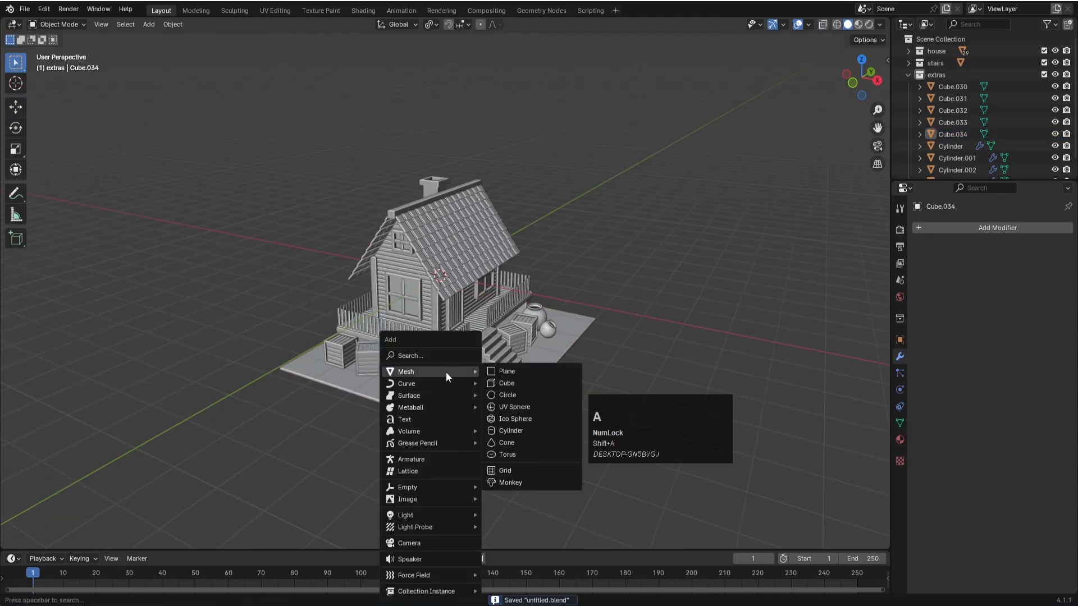
pyautogui.click(503, 369)
pyautogui.press('s')
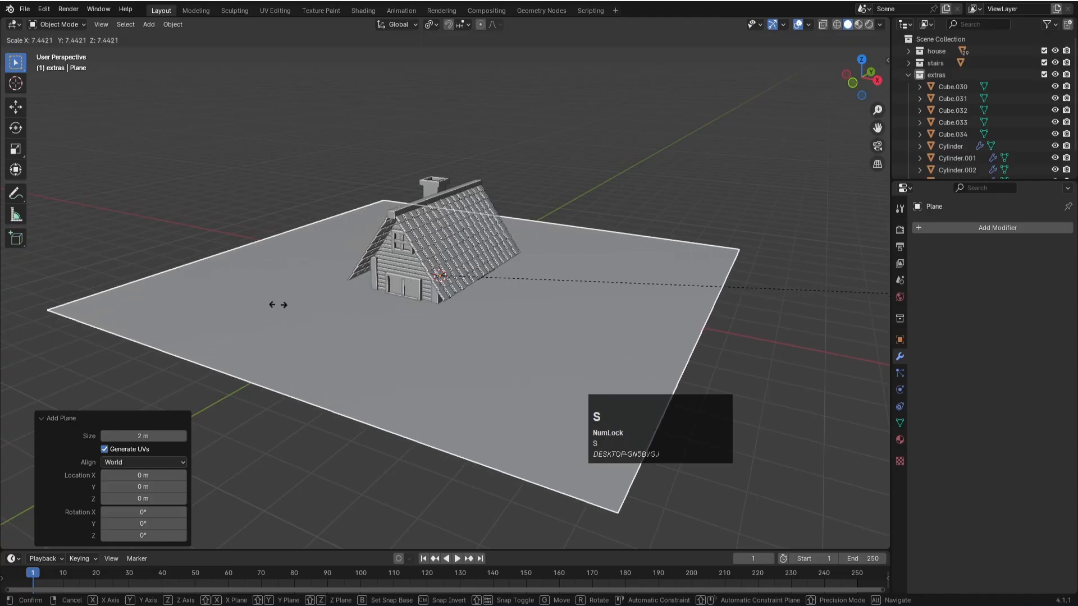
pyautogui.press('Num_Lock')
pyautogui.click(86, 272)
pyautogui.scroll(-3, 568, 280)
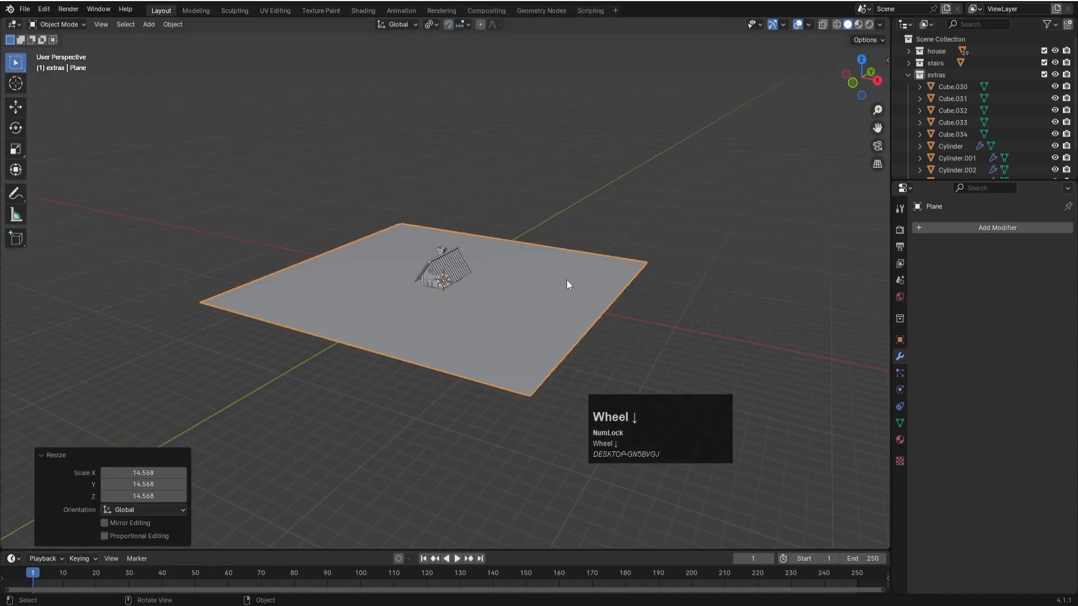
pyautogui.press('s')
pyautogui.click(694, 259)
# - Lower the large plane about 1.69 m along Z to near the foot of the house
pyautogui.press('KP_1')
pyautogui.scroll(5, 508, 302)
pyautogui.press('g')
pyautogui.press('z')
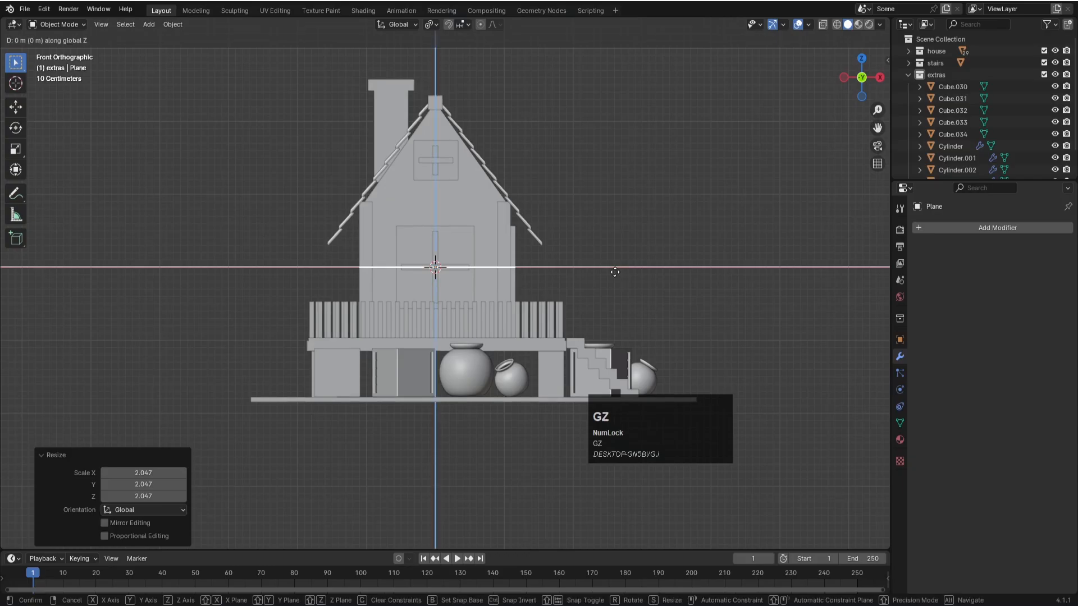
pyautogui.click(622, 409)
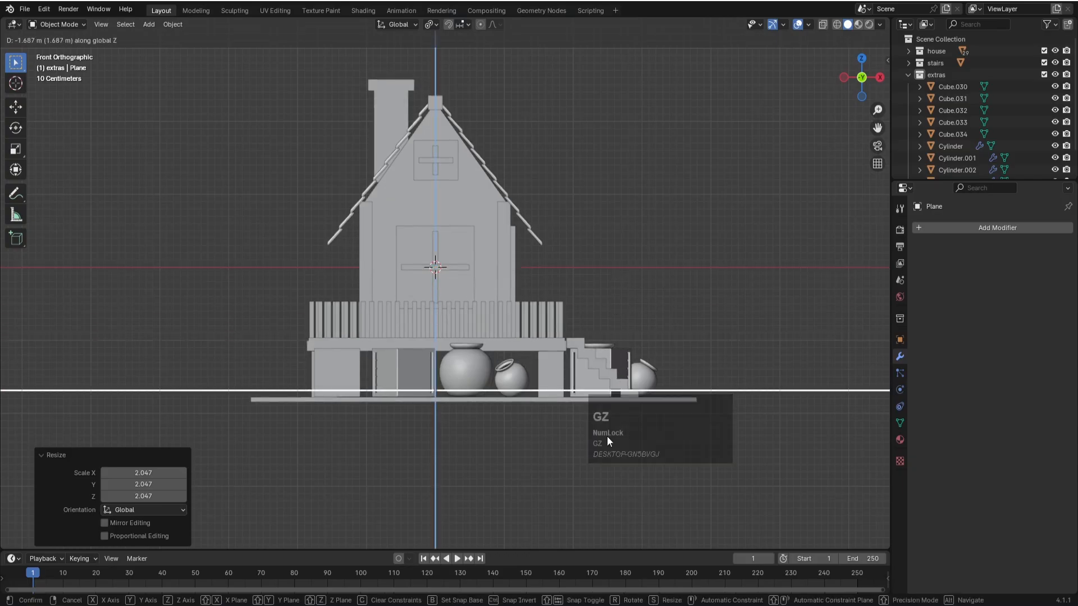
pyautogui.press('g')
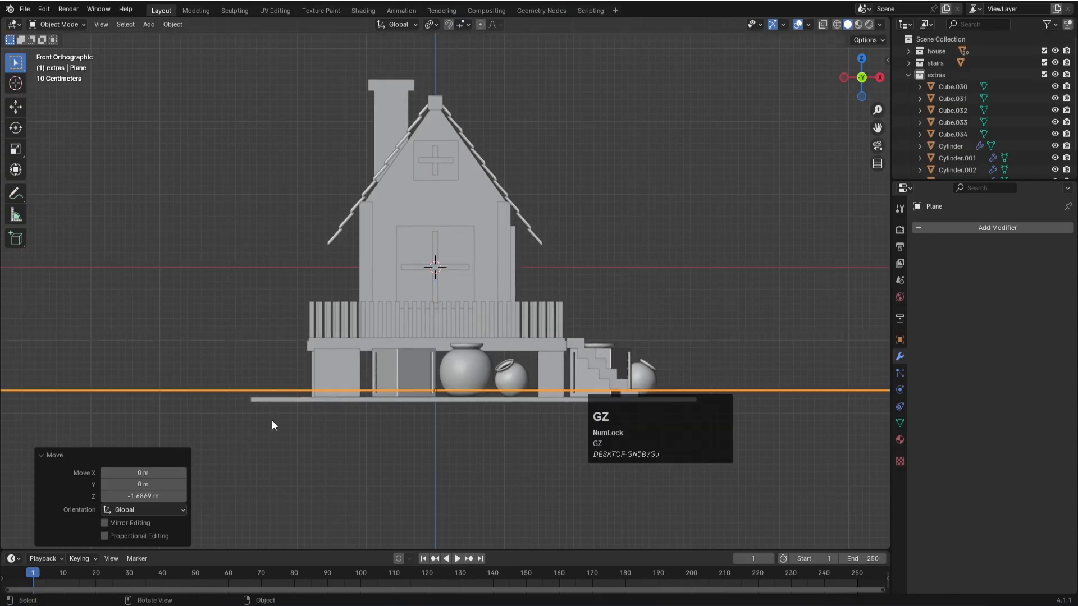
pyautogui.click(201, 388)
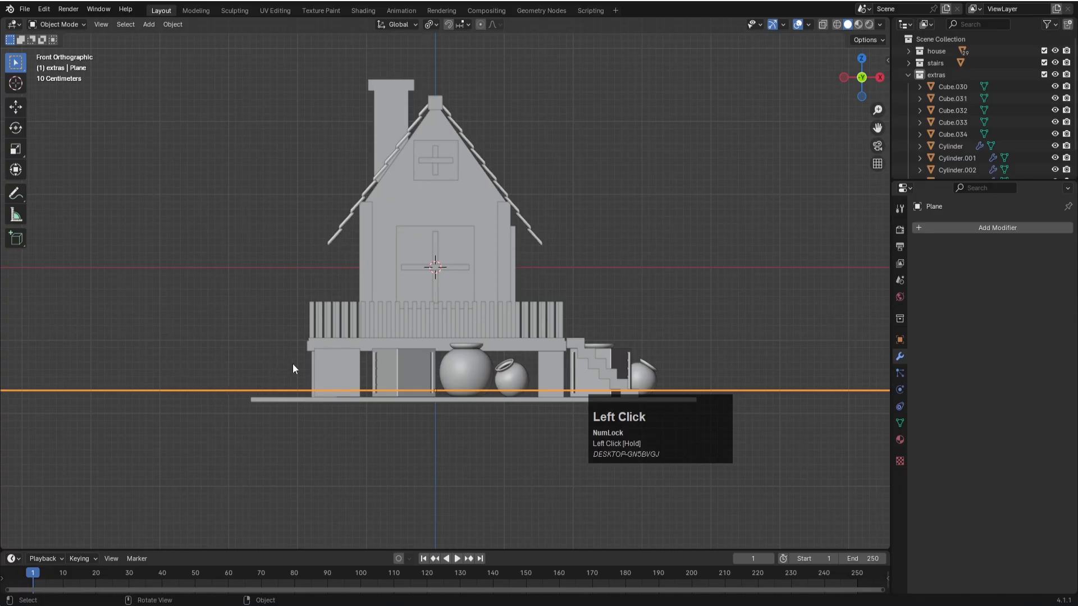
# - Lower the plane about 0.16 m more along Z to the underside of the ground slab, and save the file
pyautogui.press('g')
pyautogui.press('z')
pyautogui.click(292, 380)
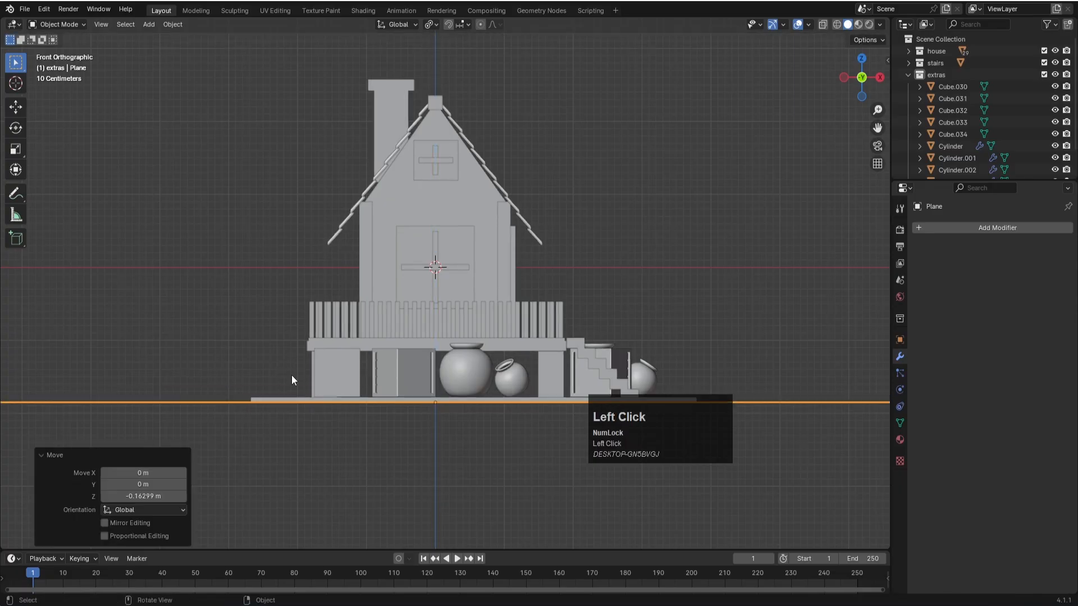
pyautogui.scroll(-1, 264, 359)
pyautogui.moveTo(257, 352); pyautogui.dragTo(413, 429, button='middle')
pyautogui.hotkey('ctrl', 's')
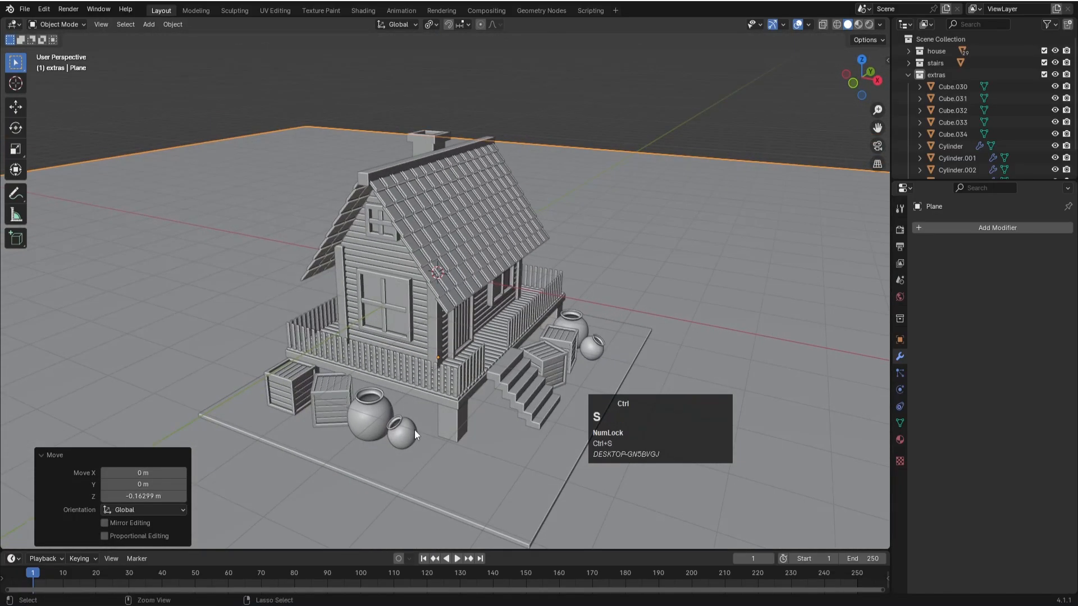
pyautogui.scroll(-2, 416, 429)
pyautogui.hotkey('ctrl', 's')
# - Create a new collection named "camera and lights" in the scene and save the file
pyautogui.click(905, 75)
pyautogui.rightClick(929, 101)
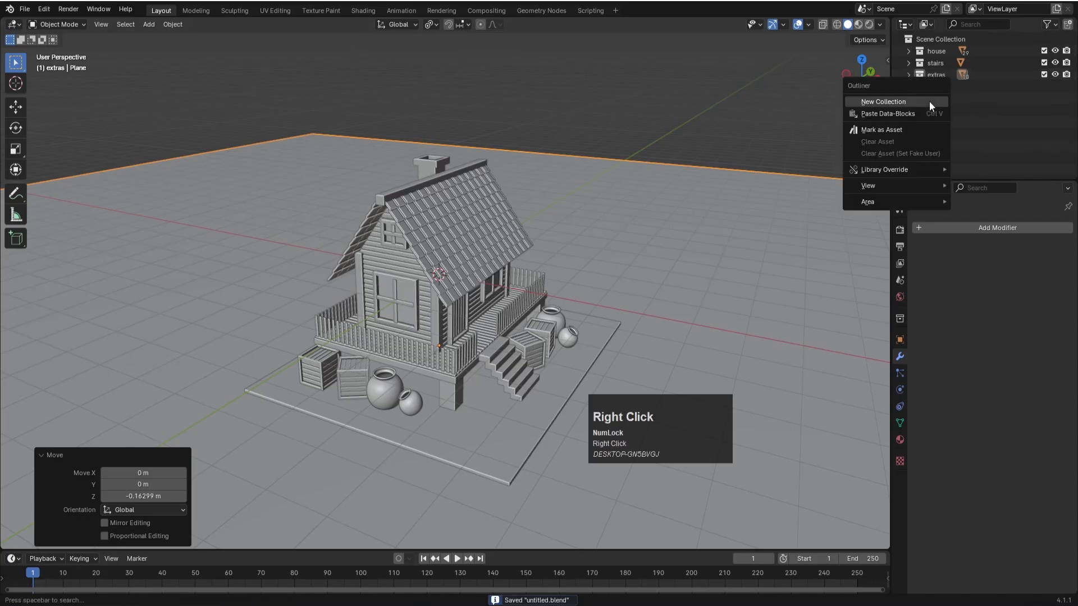
pyautogui.click(927, 100)
pyautogui.doubleClick(944, 87)
pyautogui.write('c')
pyautogui.press('BackSpace')
pyautogui.write('era and lights')
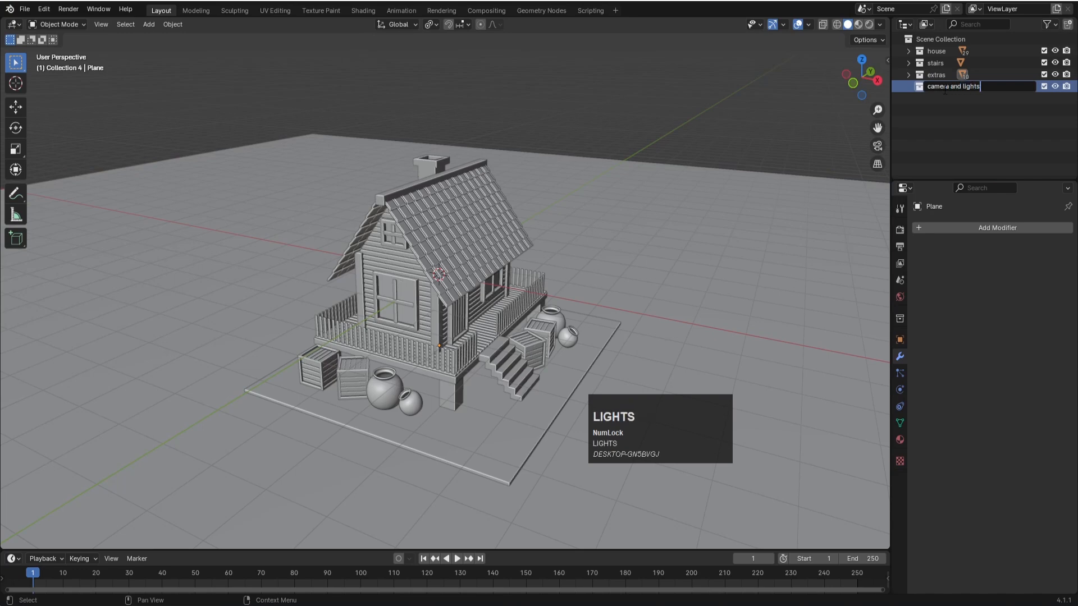
pyautogui.press('Return')
pyautogui.hotkey('ctrl', 's')
pyautogui.scroll(-2, 615, 272)
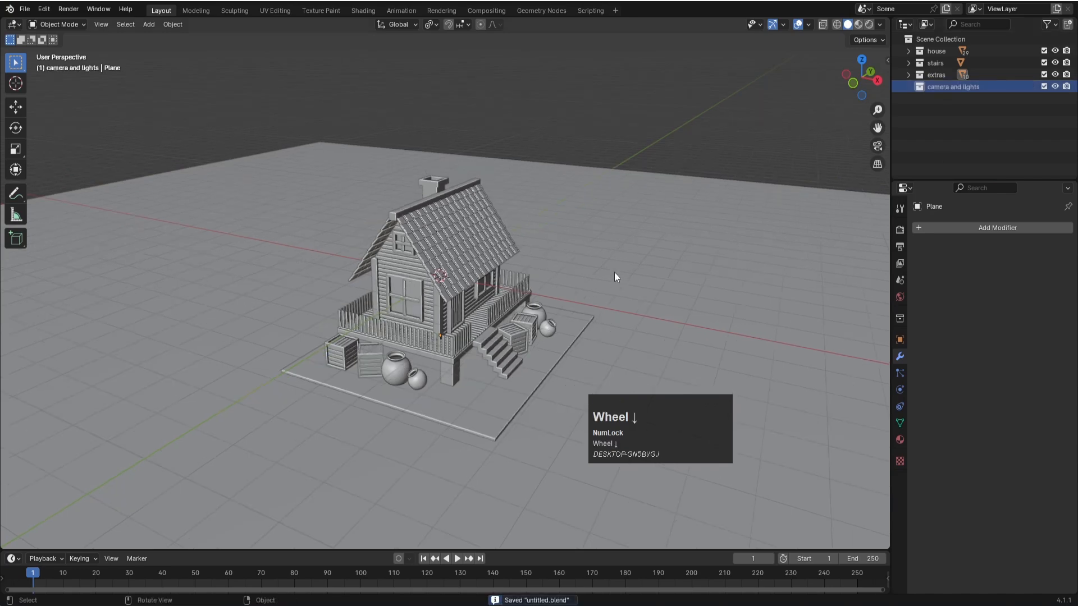
# - Add a camera to the camera and lights collection and set its focal length to 200 mm
pyautogui.hotkey('shift', 'a')
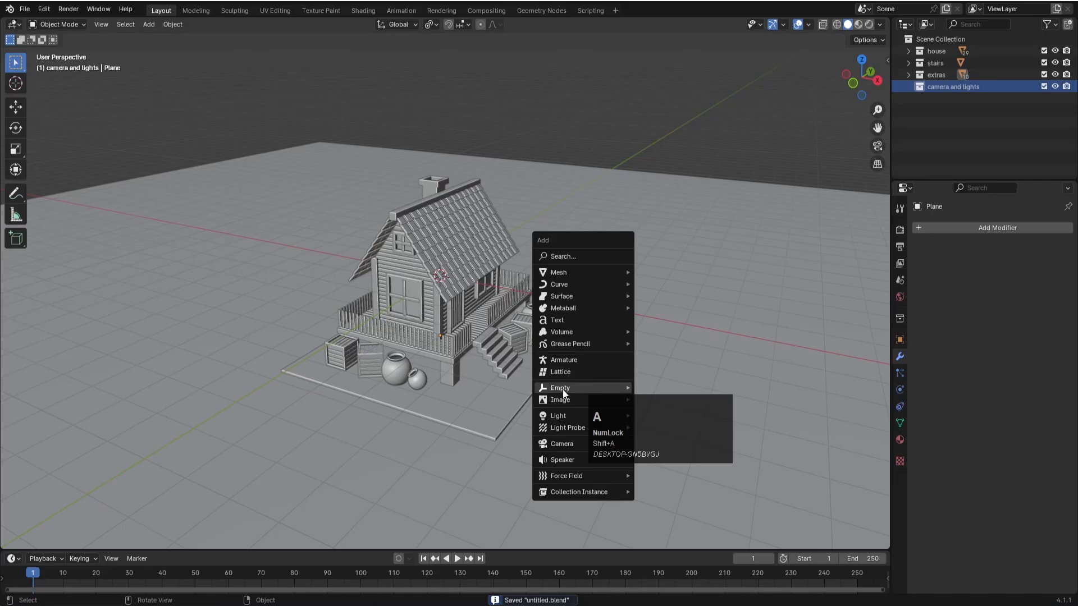
pyautogui.click(558, 444)
pyautogui.click(900, 390)
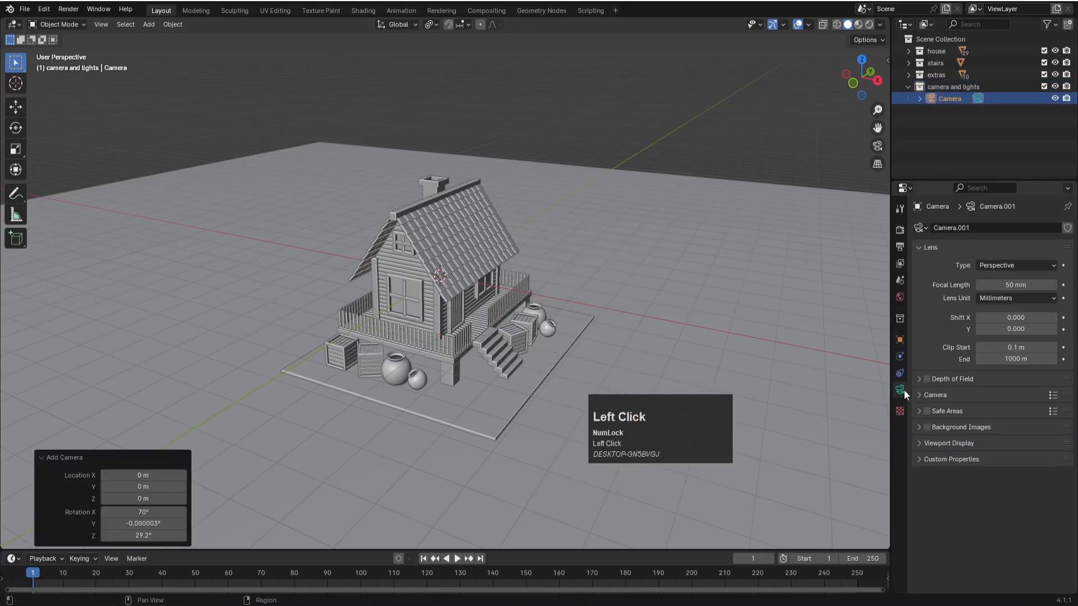
pyautogui.click(1013, 287)
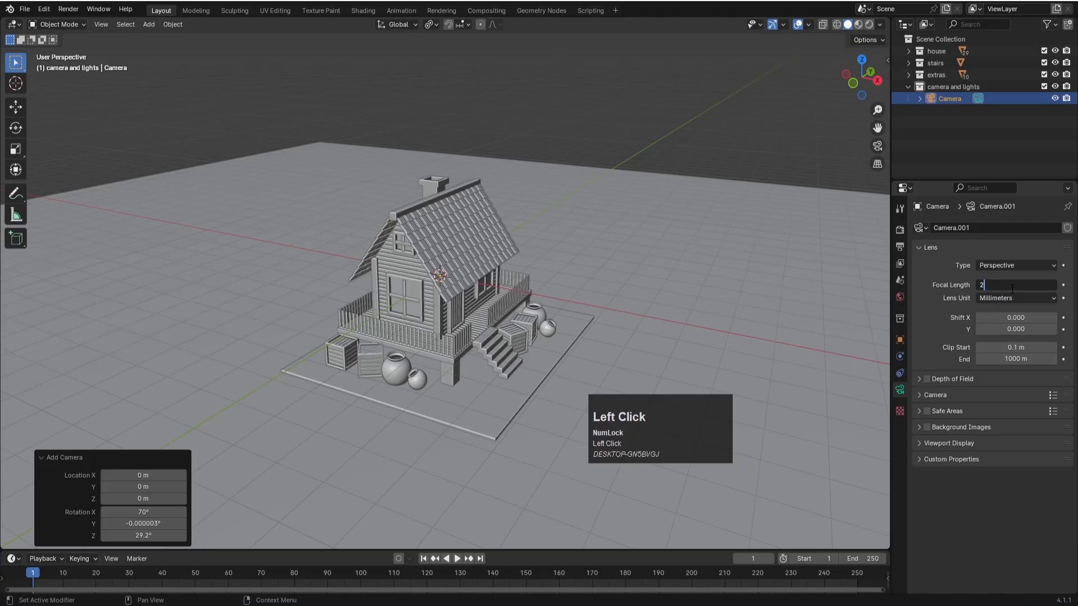
pyautogui.write('200')
pyautogui.press('Return')
pyautogui.click(679, 137)
# - Look through the new camera and lock the camera to the view
pyautogui.press('KP_0')
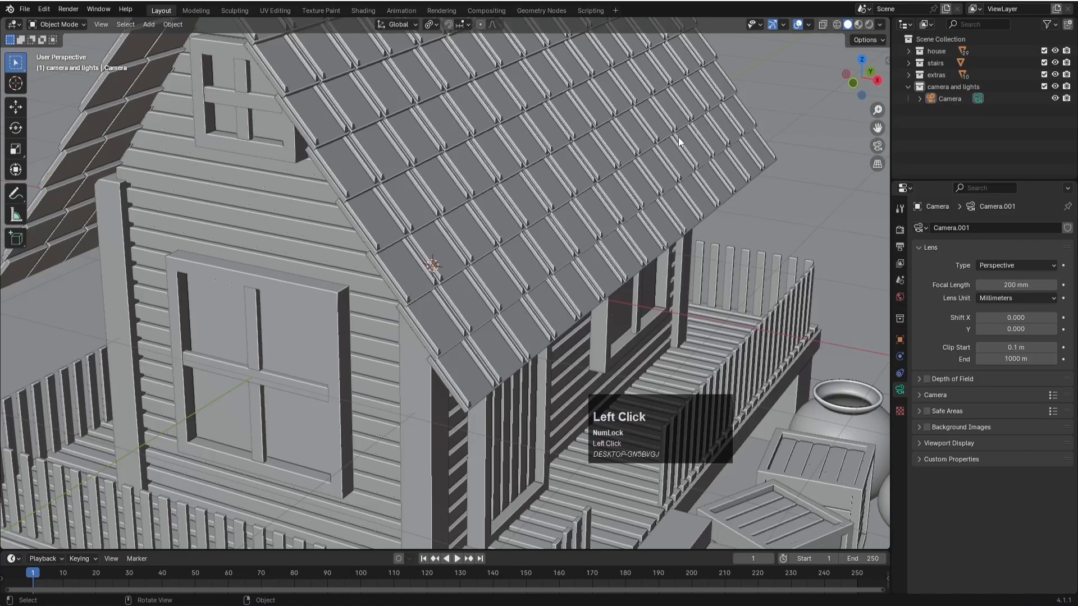
pyautogui.scroll(-6, 470, 280)
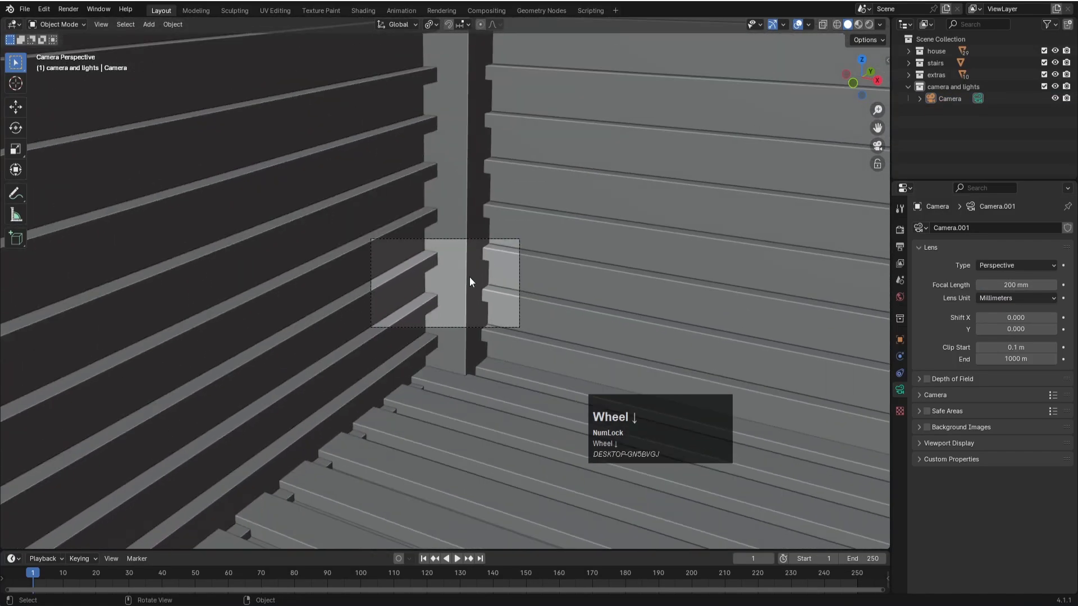
pyautogui.scroll(6, 500, 275)
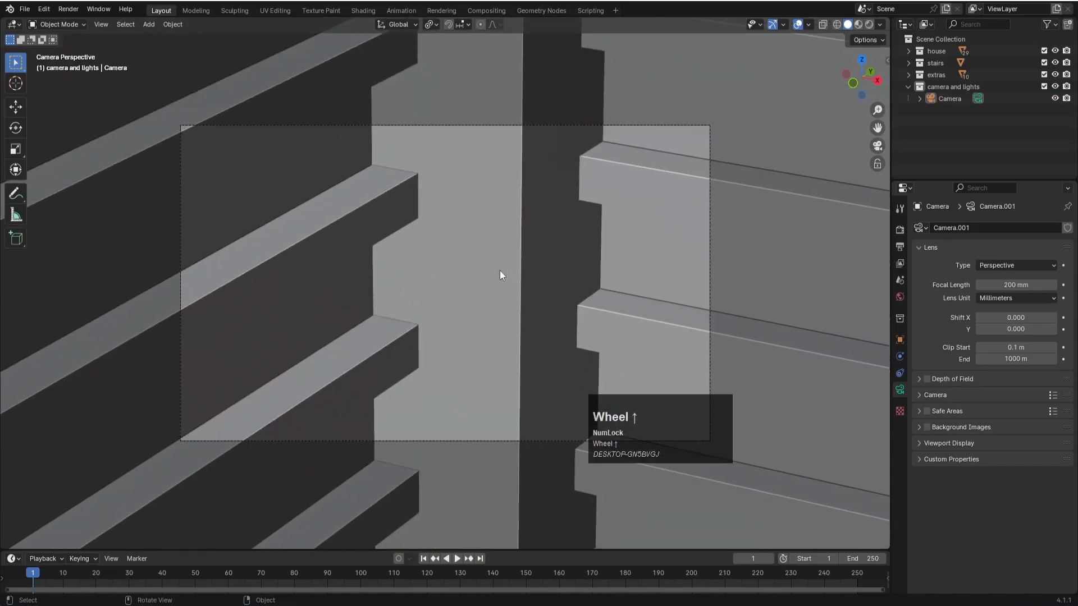
pyautogui.press('n')
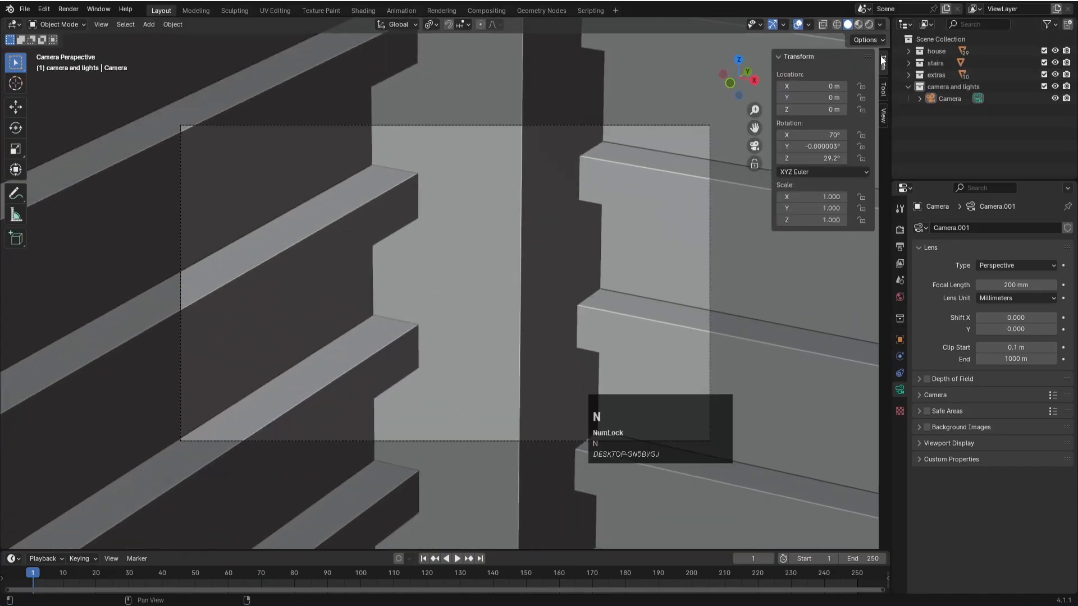
pyautogui.click(884, 113)
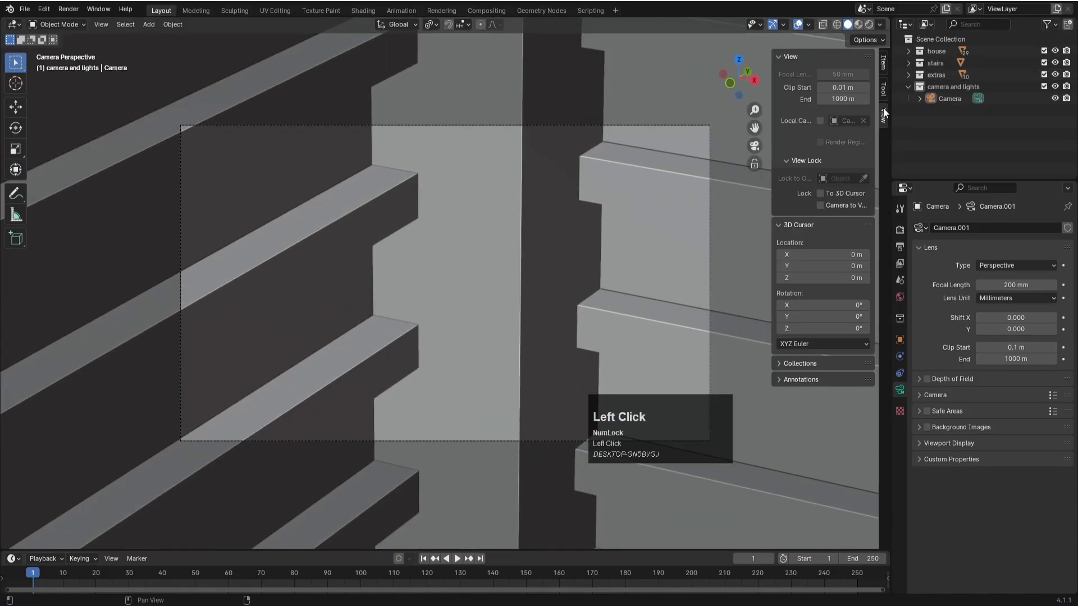
pyautogui.click(823, 206)
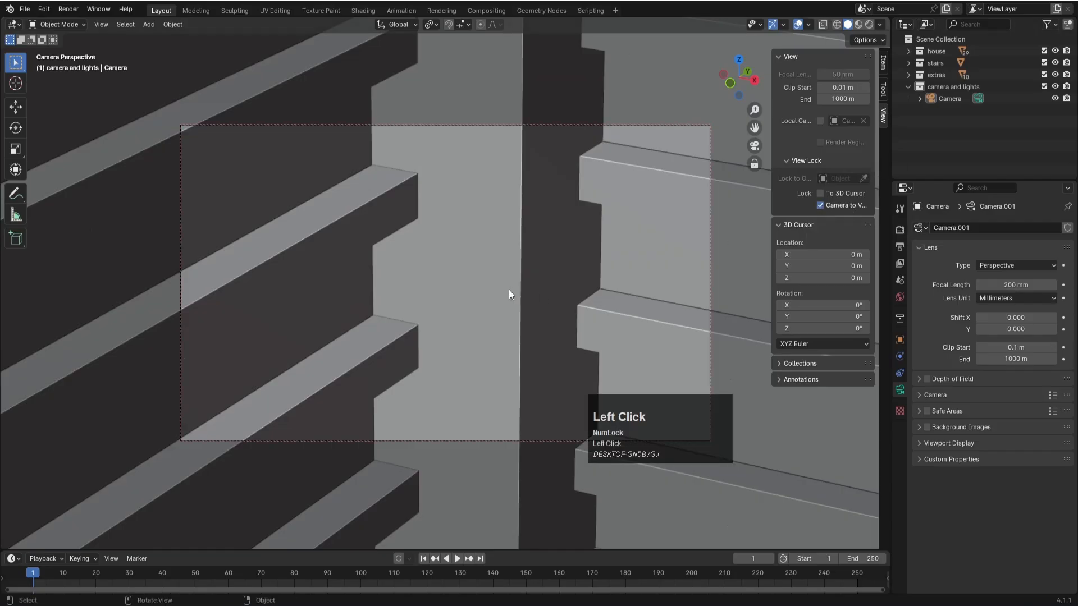
# - Pull the camera back until the whole house and slab fit inside the frame, and unlock it from the view
pyautogui.scroll(-10, 509, 293)
pyautogui.scroll(-5, 509, 291)
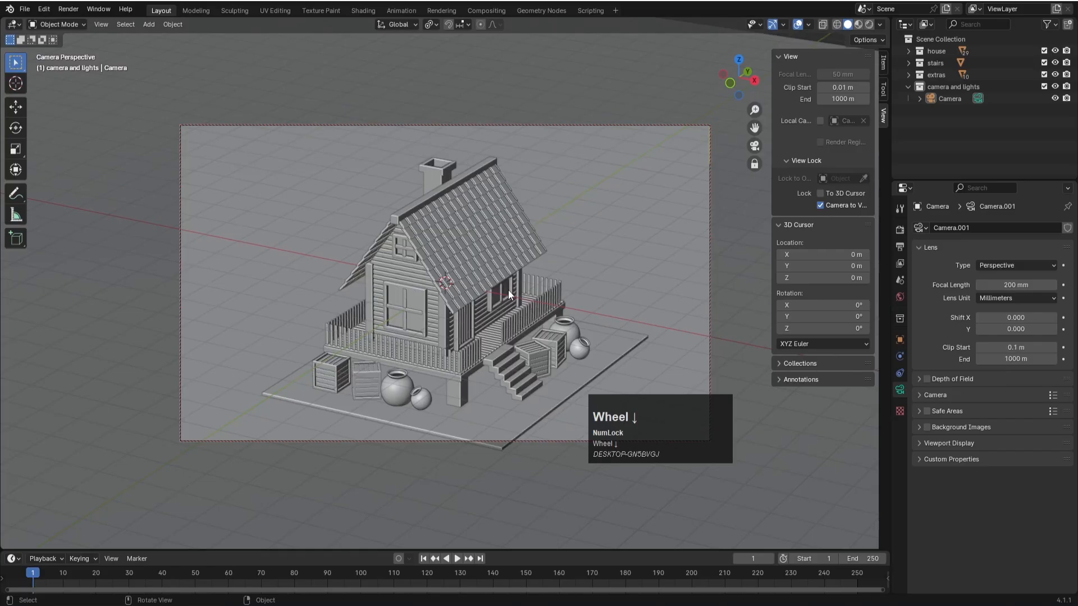
pyautogui.scroll(-2, 508, 293)
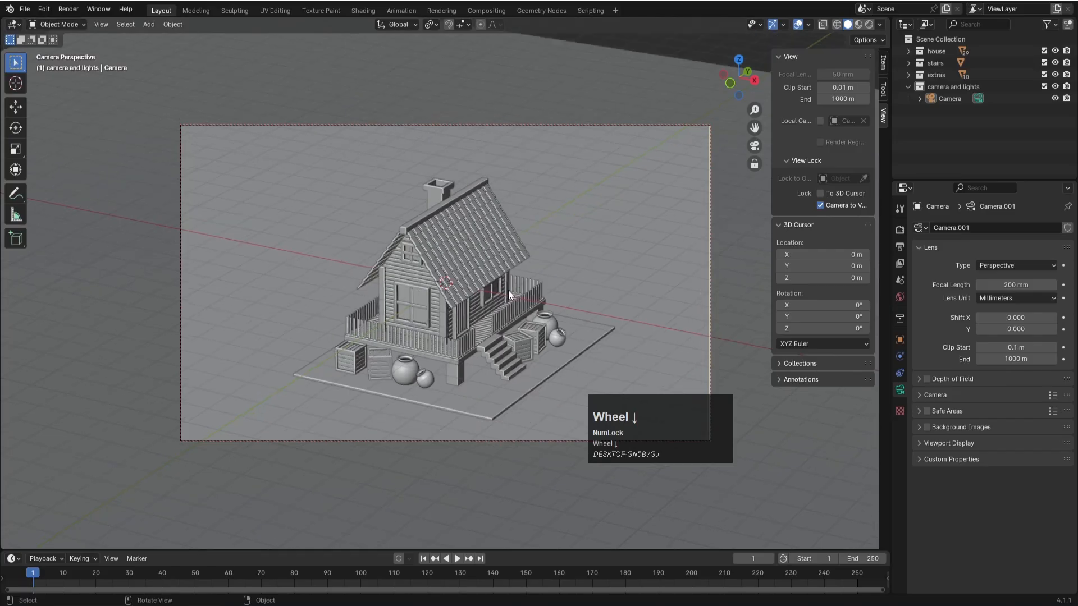
pyautogui.click(821, 204)
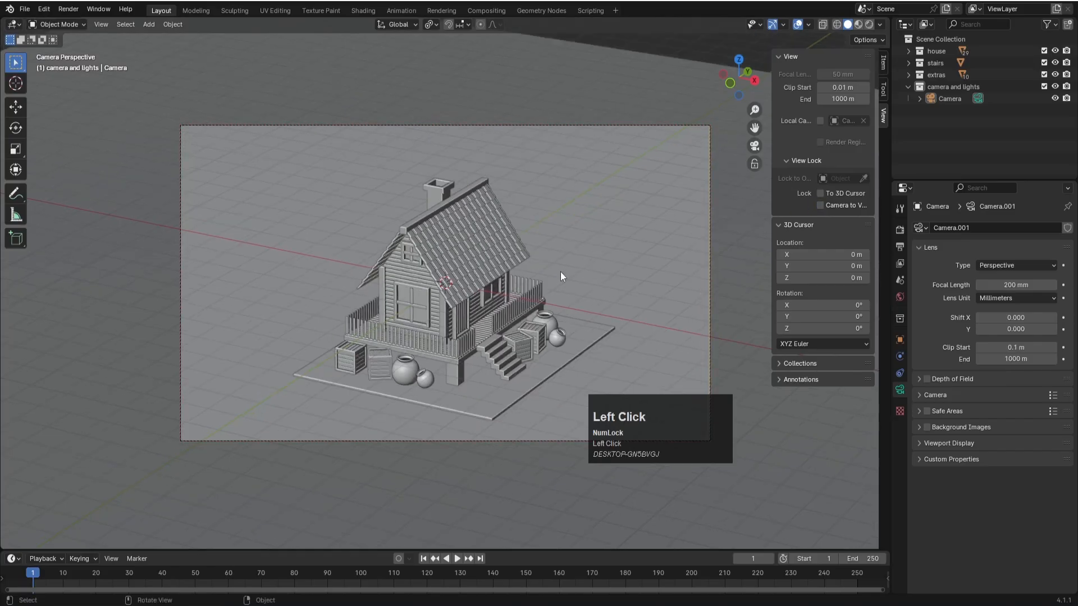
pyautogui.scroll(4, 565, 272)
# - Relock the camera to the view, frame the house closer from a lower three-quarter angle, save the file and unlock the camera
pyautogui.click(823, 206)
pyautogui.keyDown('shift'); pyautogui.moveTo(443, 275); pyautogui.dragTo(432, 231, button='middle'); pyautogui.keyUp('shift')
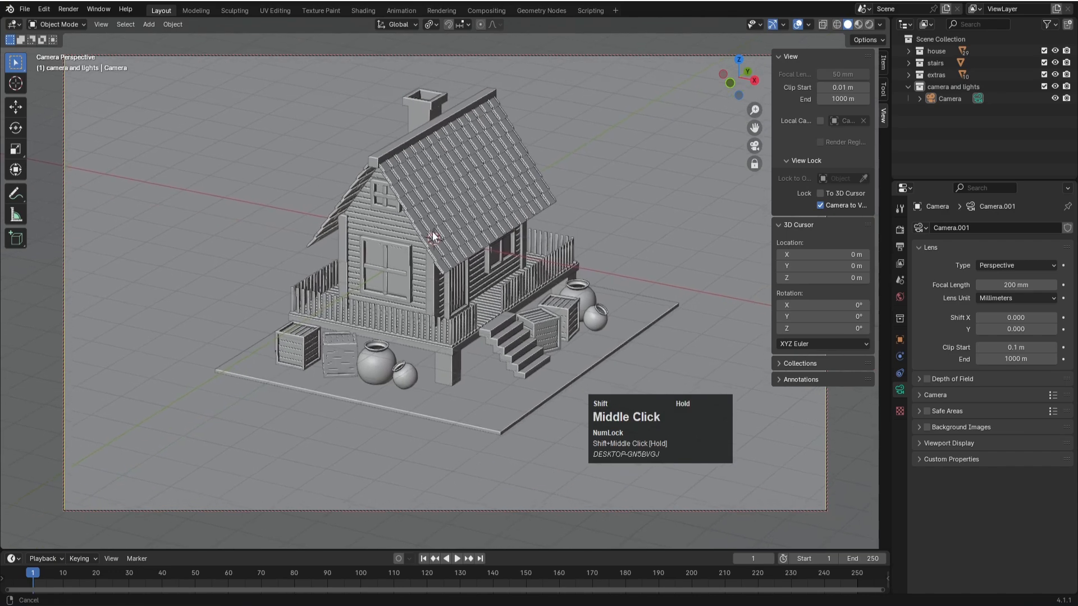
pyautogui.moveTo(463, 280); pyautogui.dragTo(447, 271, button='middle')
pyautogui.keyDown('shift'); pyautogui.moveTo(459, 228); pyautogui.dragTo(469, 265, button='middle'); pyautogui.keyUp('shift')
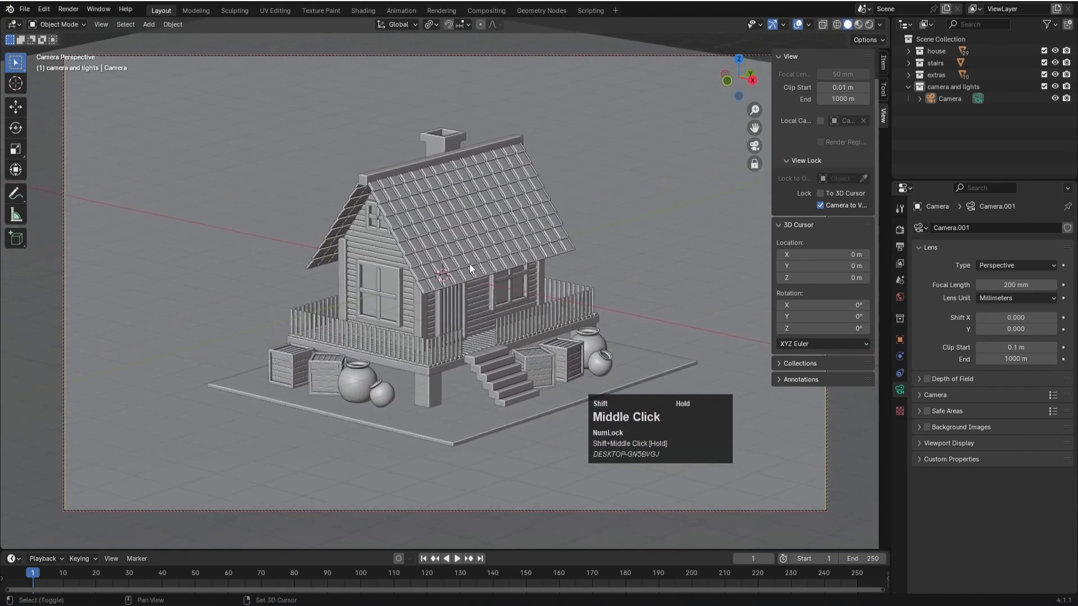
pyautogui.scroll(1, 501, 366)
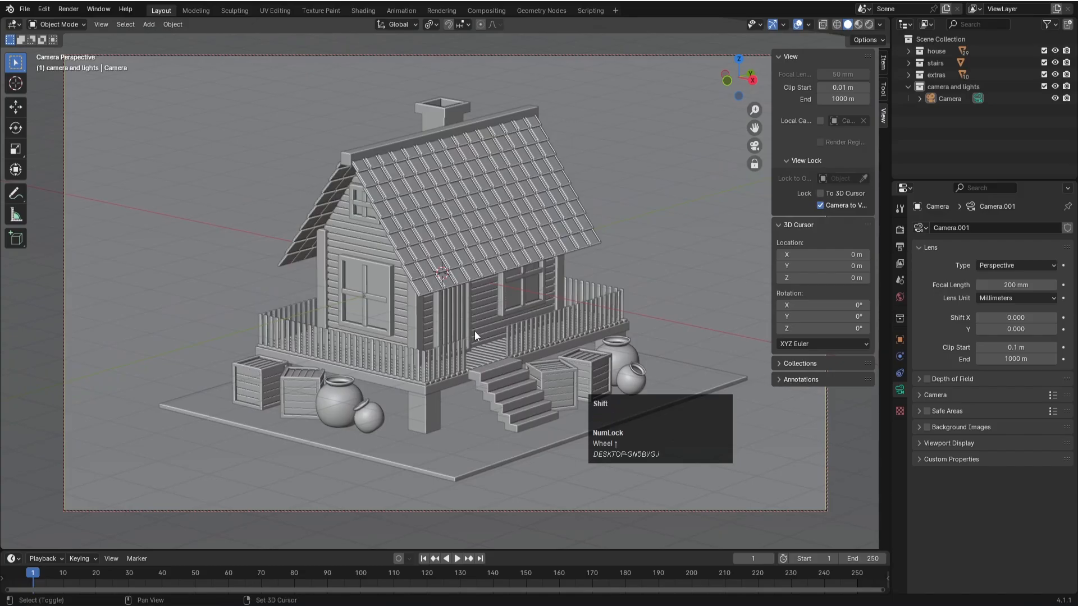
pyautogui.keyDown('shift'); pyautogui.moveTo(474, 331); pyautogui.dragTo(469, 331, button='middle'); pyautogui.keyUp('shift')
pyautogui.hotkey('ctrl', 's')
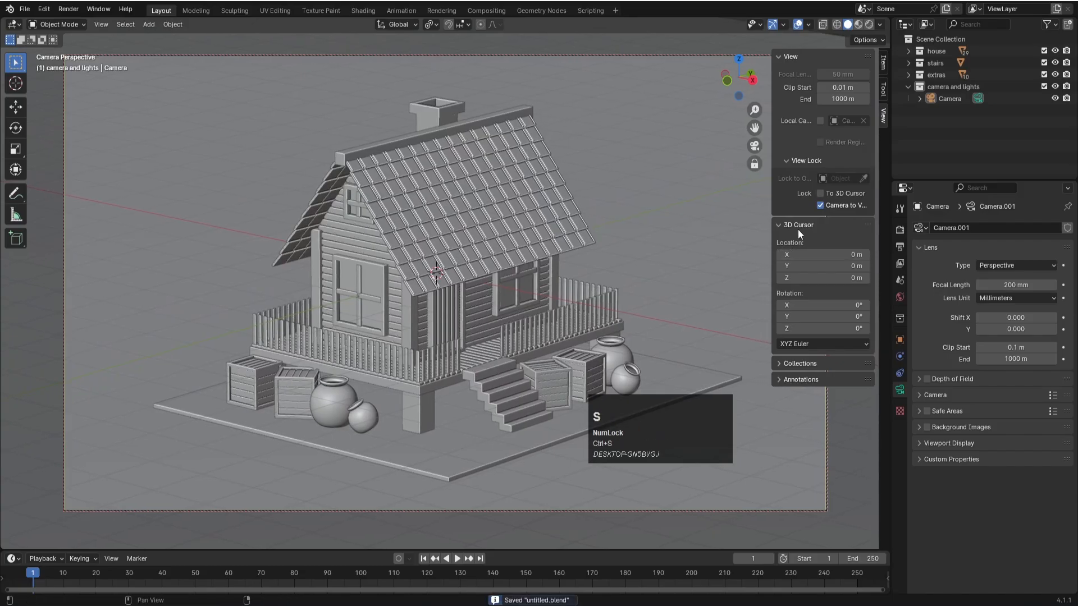
pyautogui.click(819, 206)
# - Scale the ground slab under the house to about 1.05 along X and 0.996 along Y
pyautogui.moveTo(534, 267); pyautogui.dragTo(556, 295, button='middle')
pyautogui.click(452, 317)
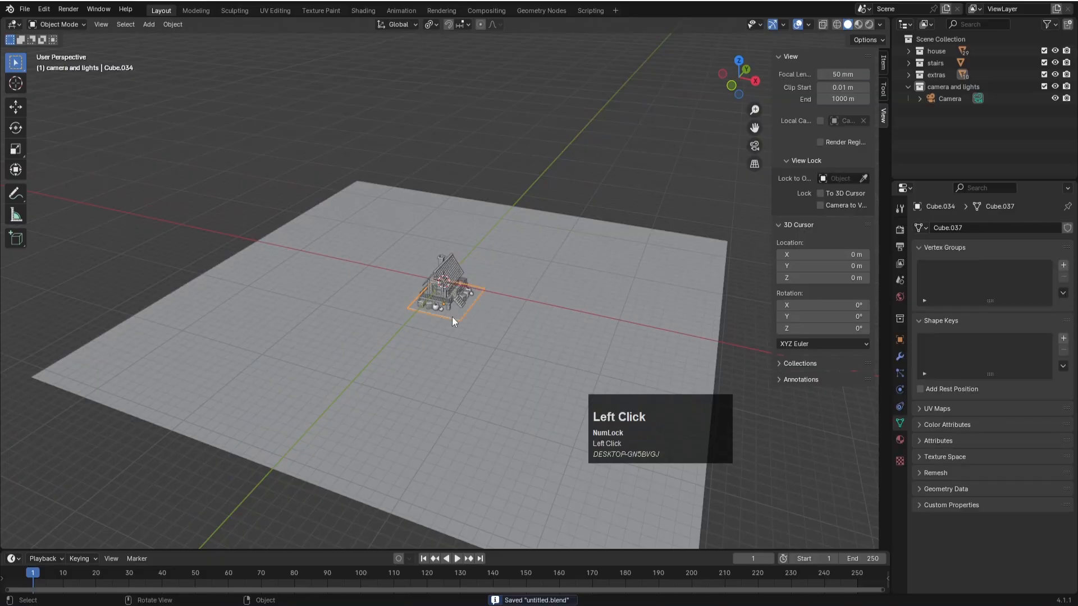
pyautogui.press('KP_5')
pyautogui.press('KP_7')
pyautogui.scroll(5, 468, 286)
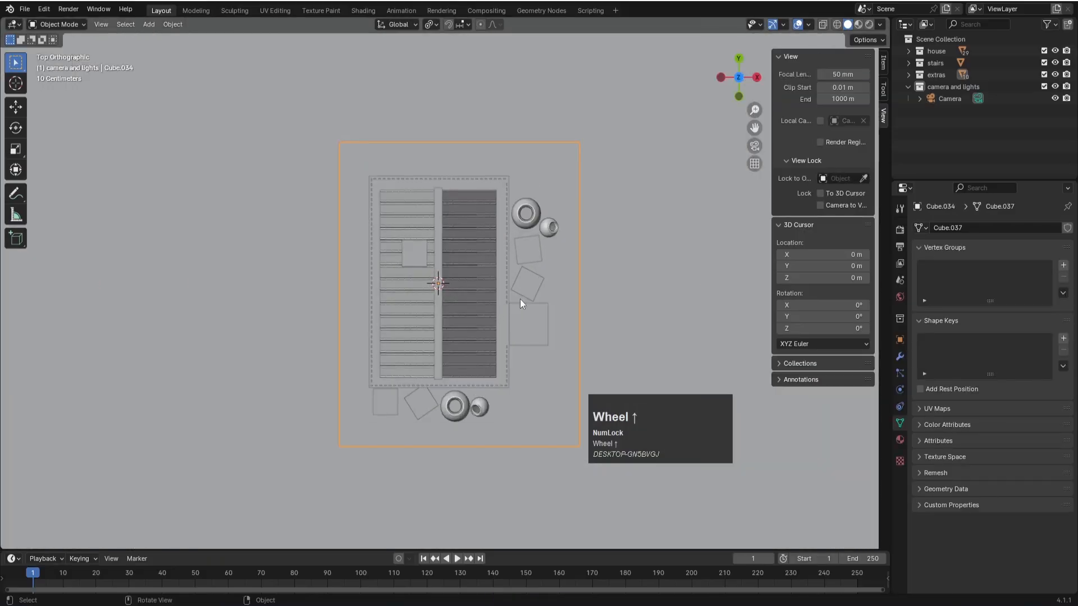
pyautogui.press('s')
pyautogui.press('x')
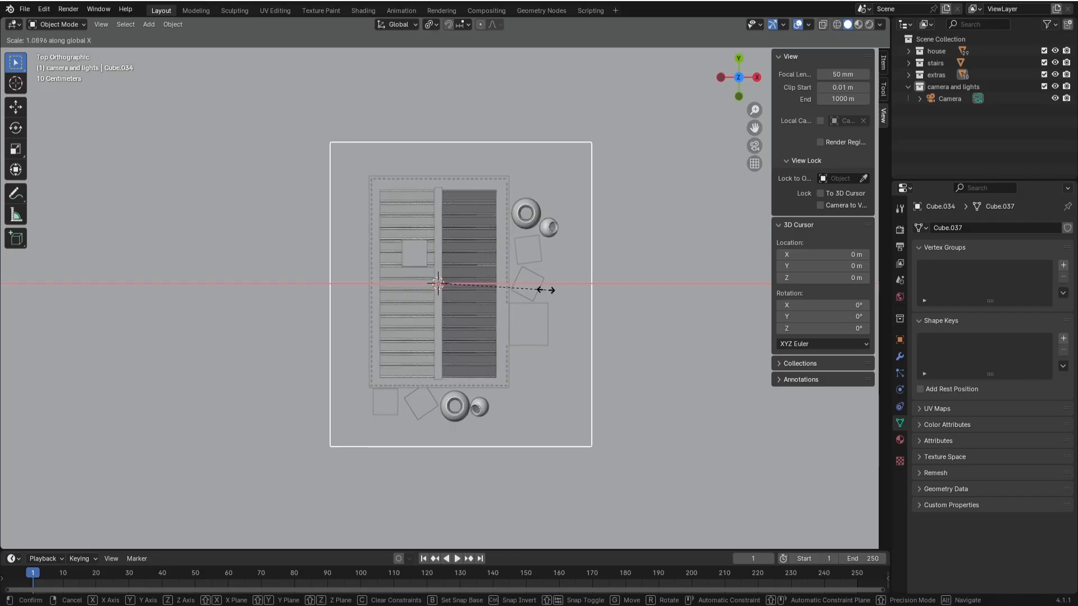
pyautogui.click(544, 293)
pyautogui.press('s')
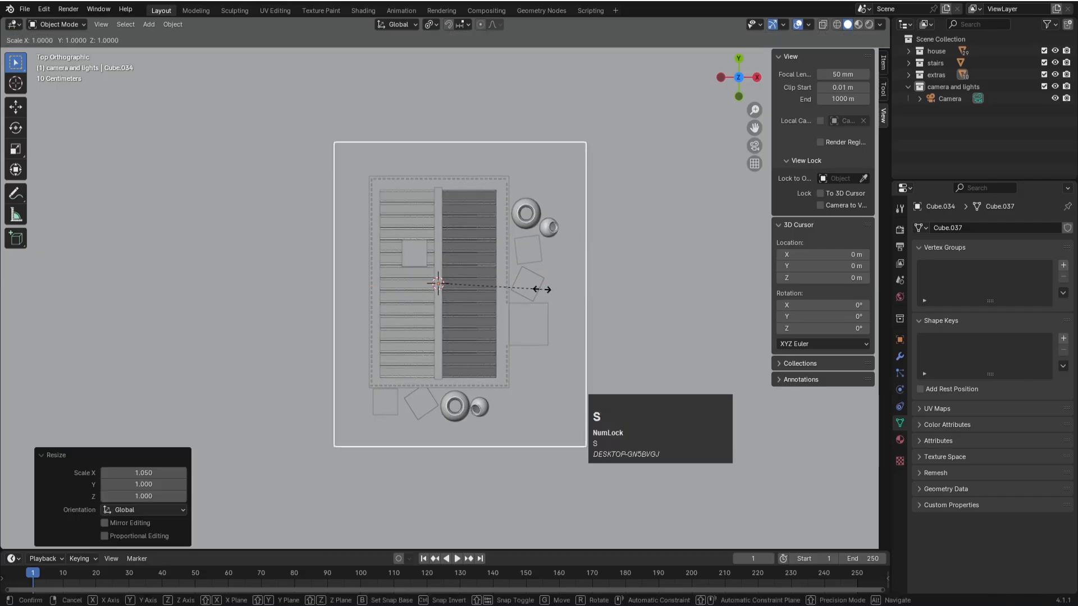
pyautogui.press('y')
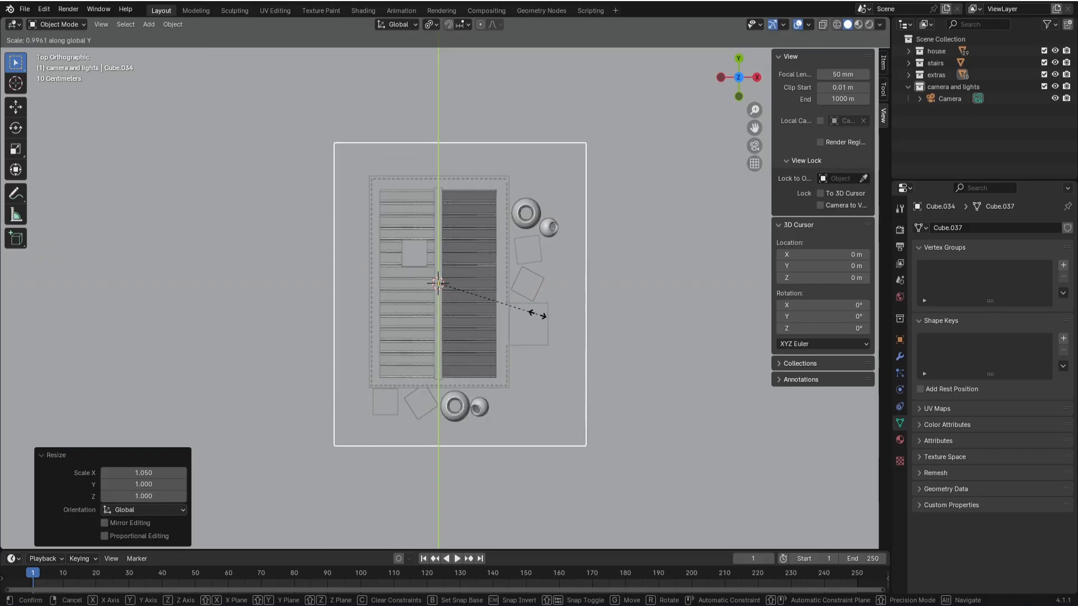
pyautogui.click(537, 314)
# - Duplicate the porch's left side railing and lower it onto the slab's left edge, offset about -0.98 m in X and -0.81 m in Z
pyautogui.scroll(3, 312, 406)
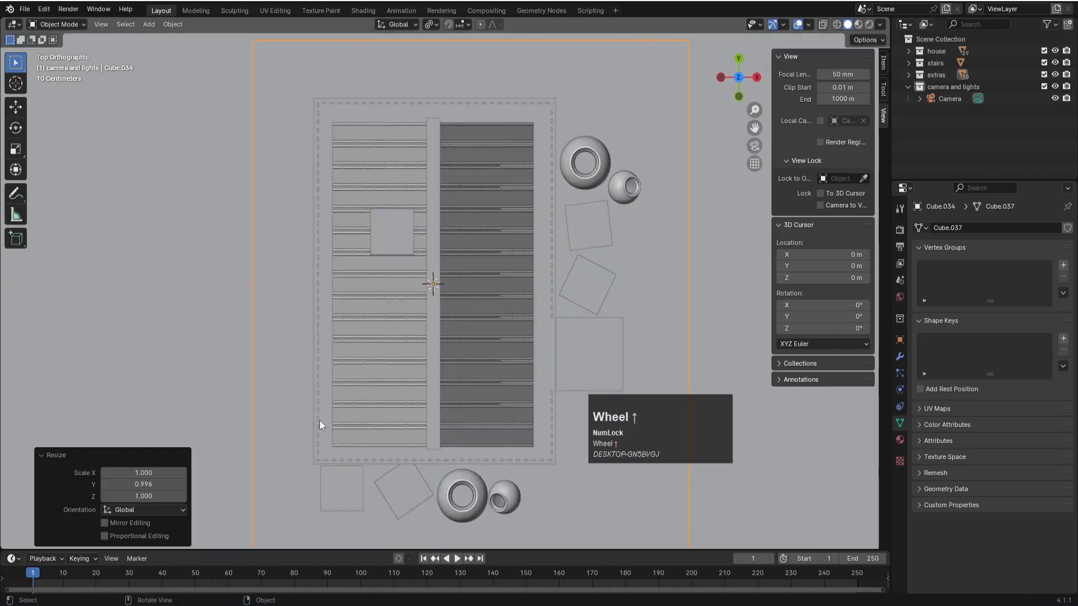
pyautogui.click(320, 424)
pyautogui.scroll(-2, 335, 378)
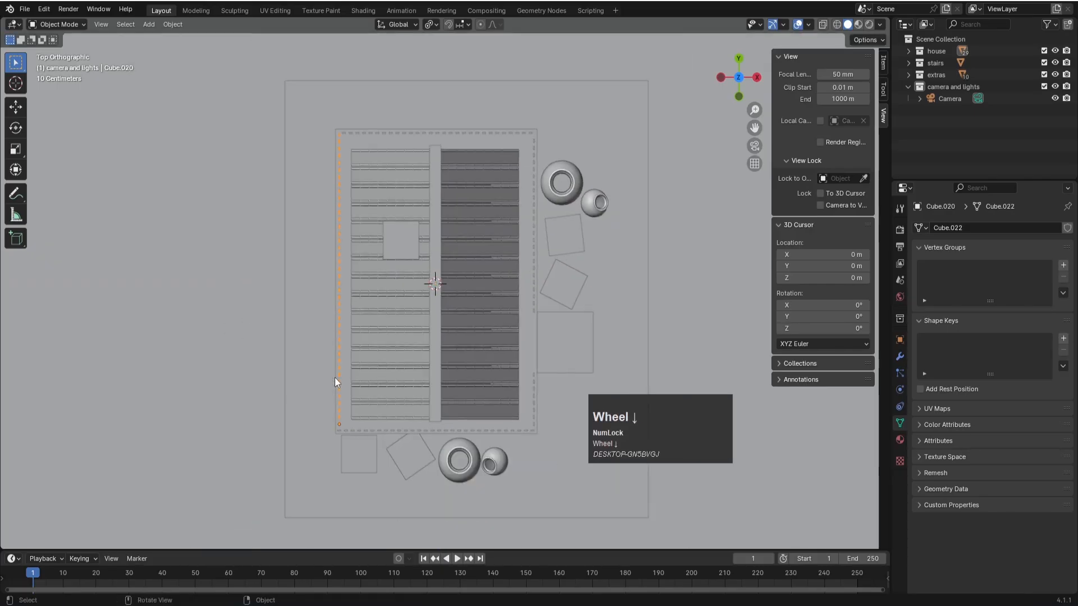
pyautogui.press('KP_1')
pyautogui.scroll(3, 319, 368)
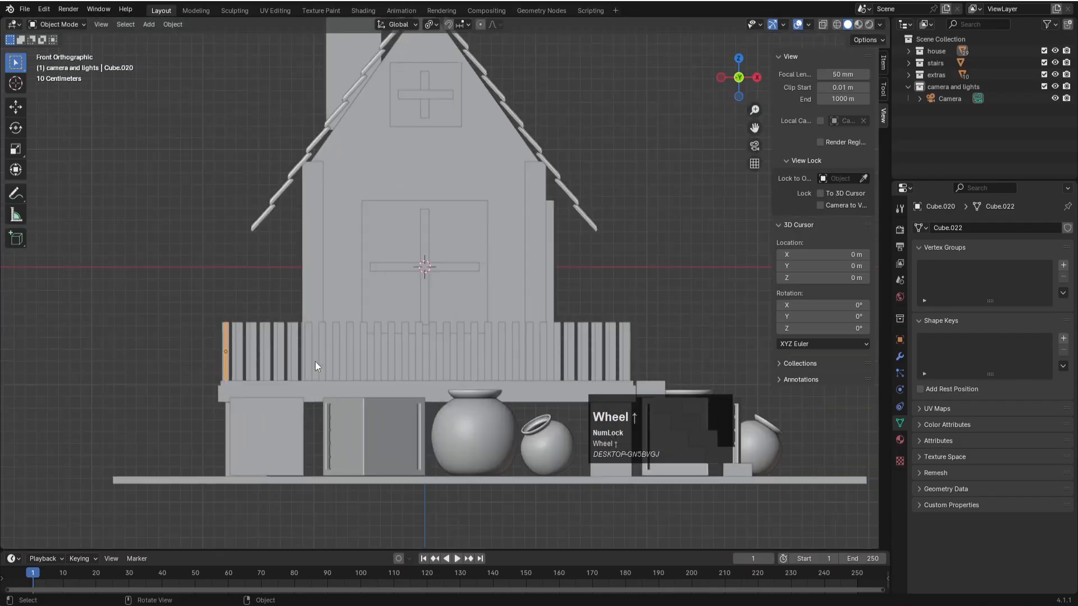
pyautogui.keyDown('shift'); pyautogui.moveTo(330, 293); pyautogui.dragTo(548, 253, button='middle'); pyautogui.keyUp('shift')
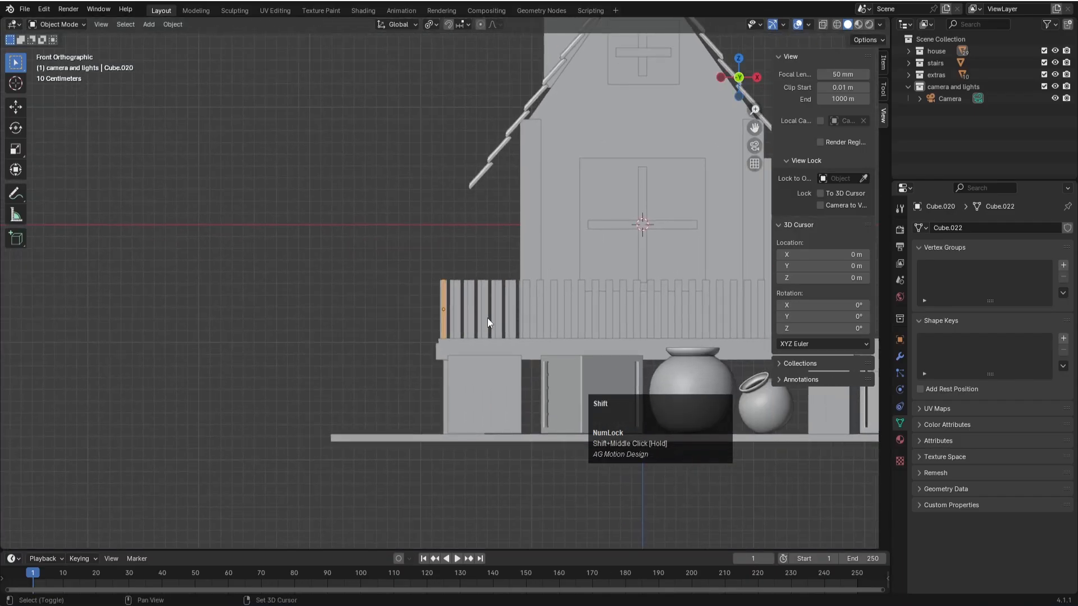
pyautogui.hotkey('shift', 'd')
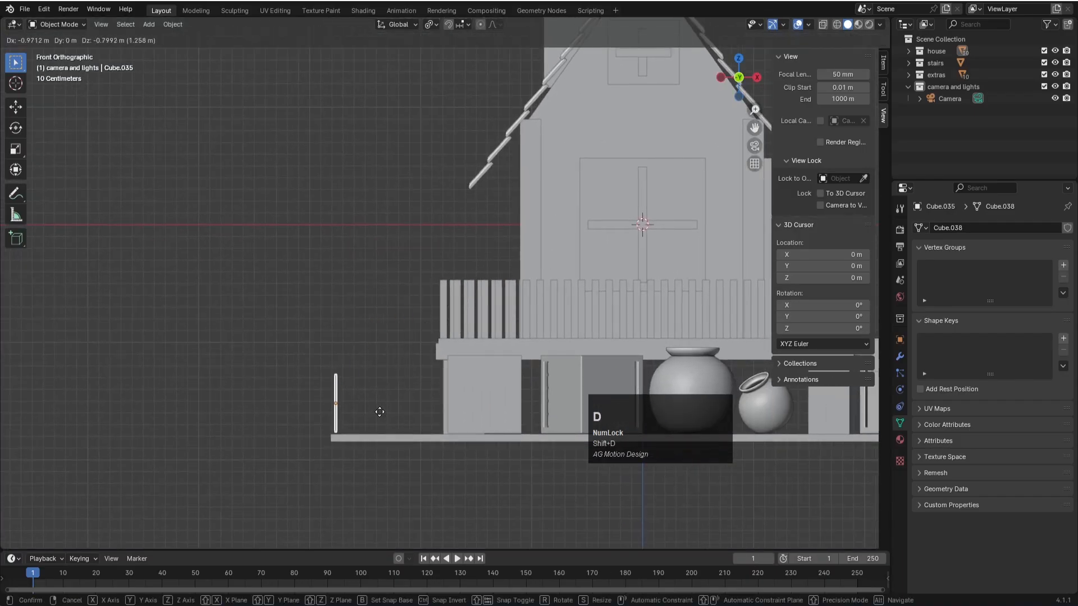
pyautogui.click(379, 412)
# - Move the duplicated fence row about 0.05 m in X and -1.55 m in Y so it starts at the slab's front-left corner
pyautogui.moveTo(379, 412); pyautogui.dragTo(379, 382, button='middle')
pyautogui.press('KP_7')
pyautogui.scroll(-6, 389, 377)
pyautogui.keyDown('shift'); pyautogui.moveTo(392, 341); pyautogui.dragTo(412, 291, button='middle'); pyautogui.keyUp('shift')
pyautogui.scroll(5, 412, 292)
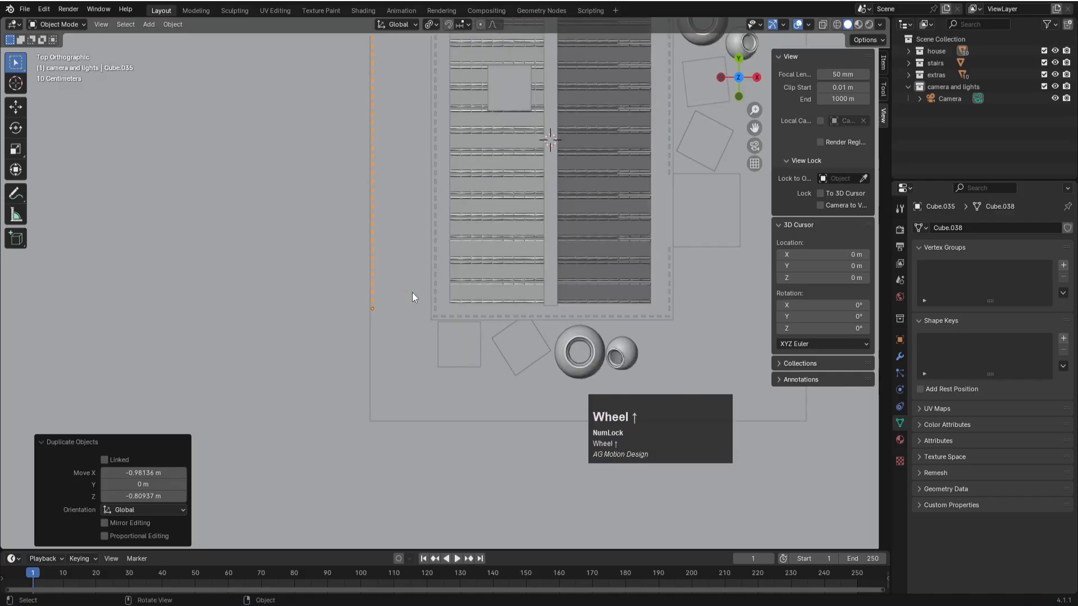
pyautogui.press('g')
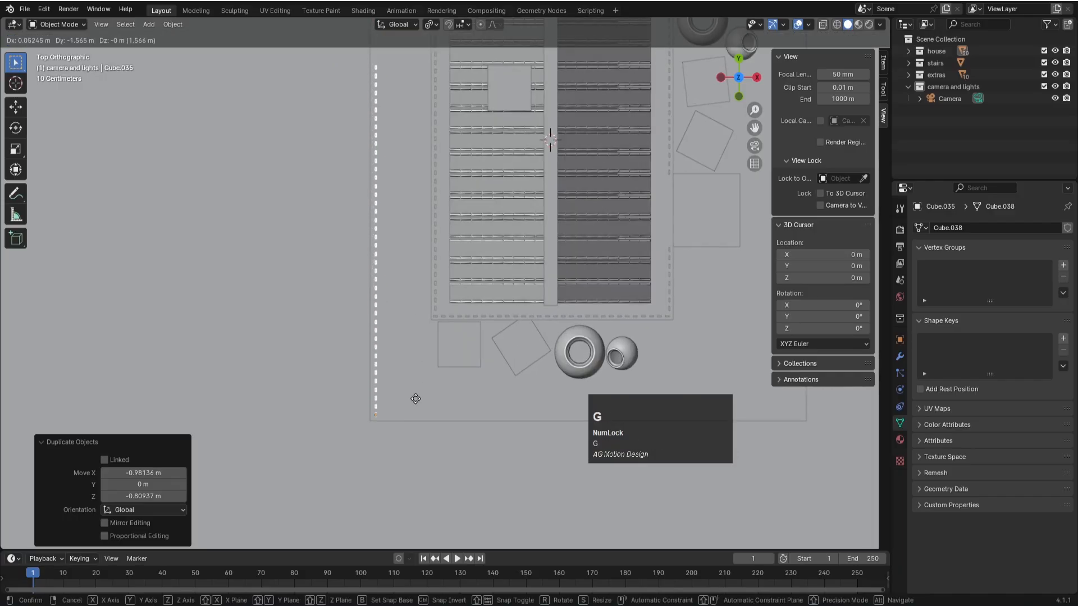
pyautogui.click(417, 402)
# - Raise the fence row's Array count to 61 so the pickets span the slab's full long edge
pyautogui.click(900, 357)
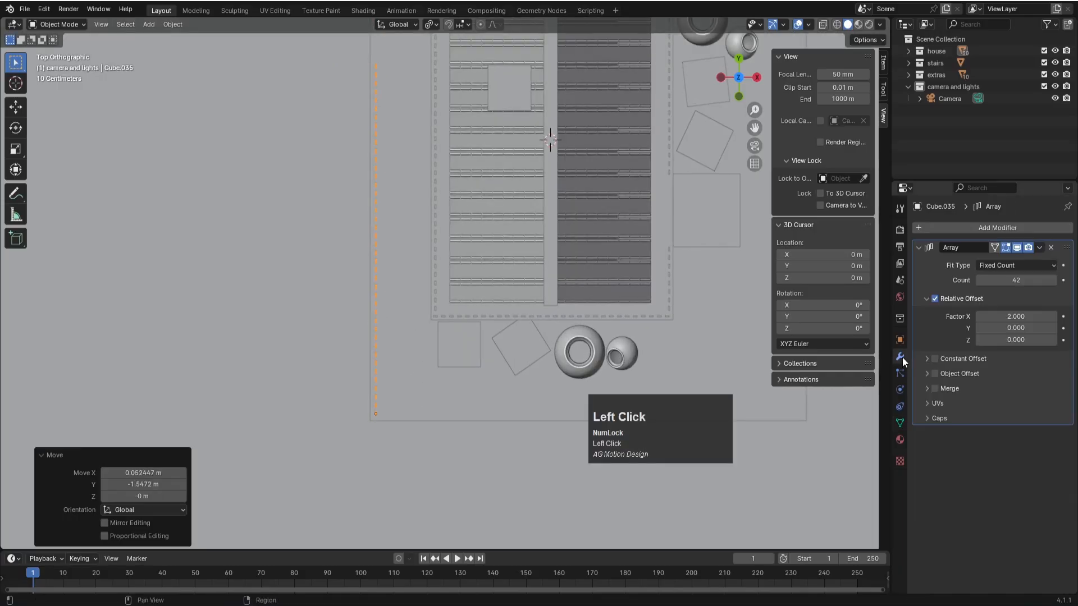
pyautogui.scroll(-3, 488, 312)
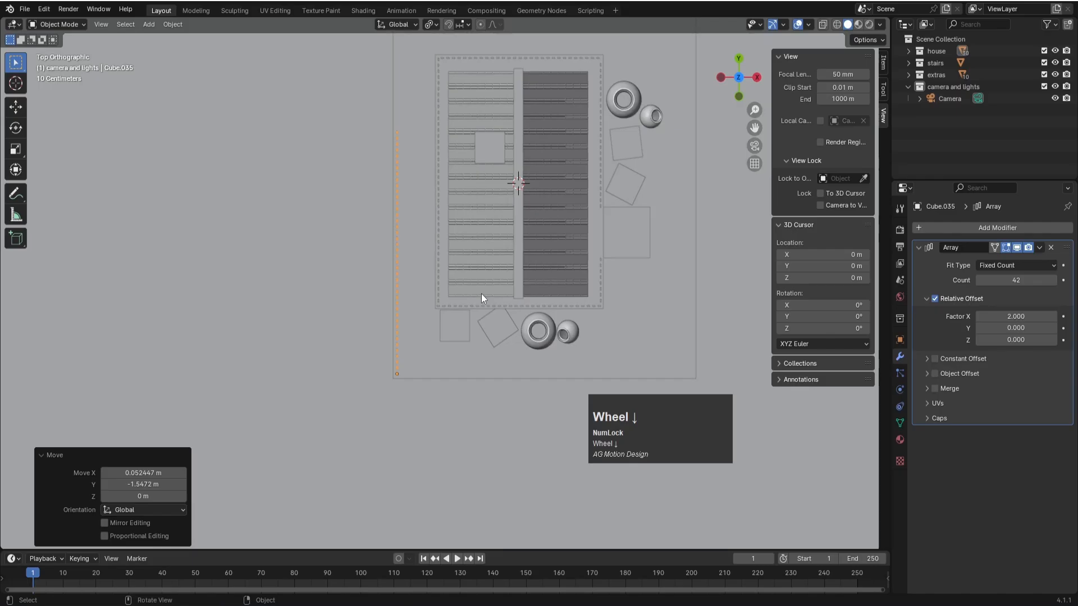
pyautogui.keyDown('shift'); pyautogui.moveTo(430, 184); pyautogui.dragTo(405, 298, button='middle'); pyautogui.keyUp('shift')
pyautogui.moveTo(1005, 280); pyautogui.dragTo(1045, 281)
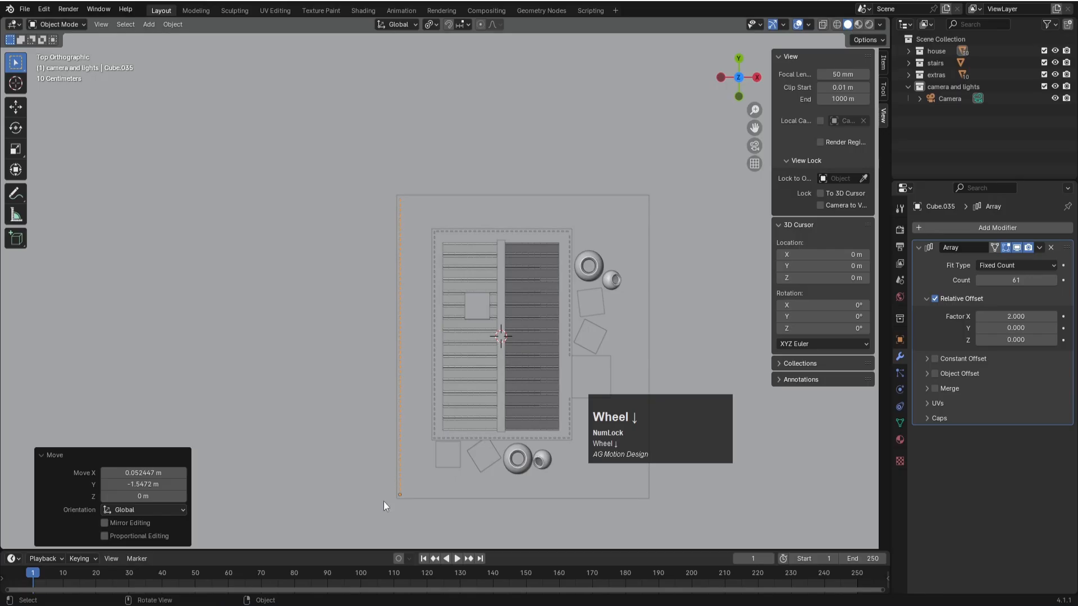
# - Duplicate the long fence row and rotate the copy 90° in the top view
pyautogui.click(400, 499)
pyautogui.hotkey('shift', 'd')
pyautogui.write('r90')
pyautogui.press('Return')
# - Move the rotated fence about 7.54 m along Y to the slab's rear edge and set its Array count to 54
pyautogui.press('g')
pyautogui.press('y')
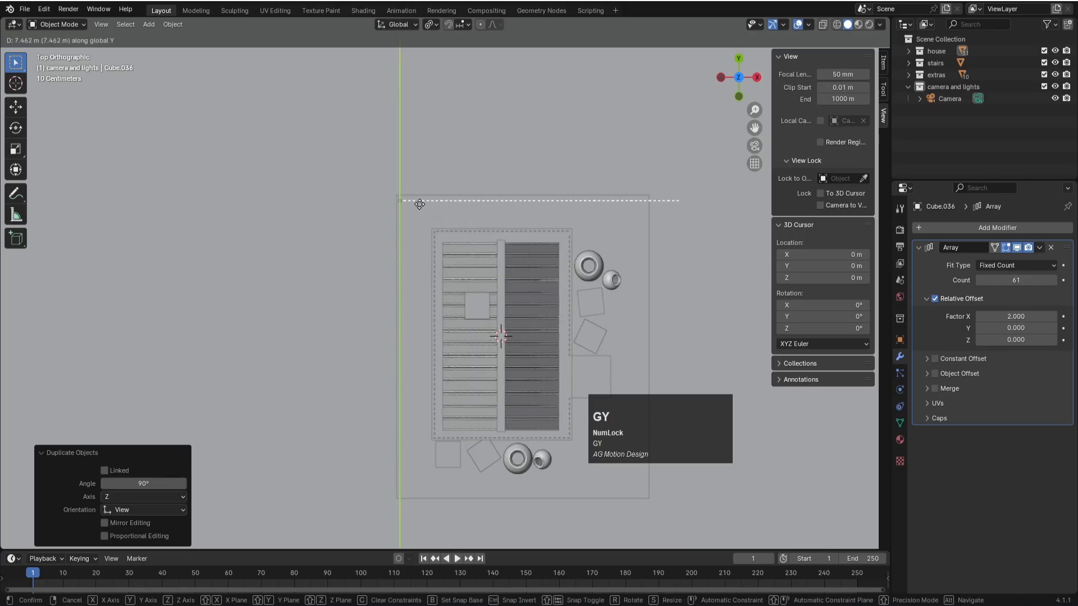
pyautogui.click(415, 200)
pyautogui.moveTo(1020, 276); pyautogui.dragTo(991, 277)
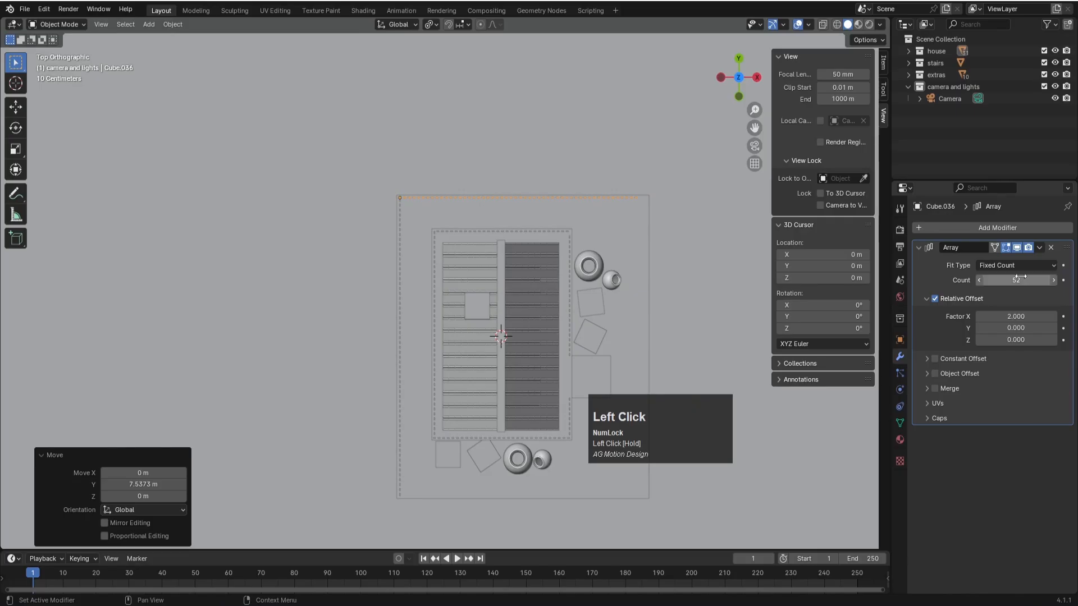
pyautogui.click(1054, 280)
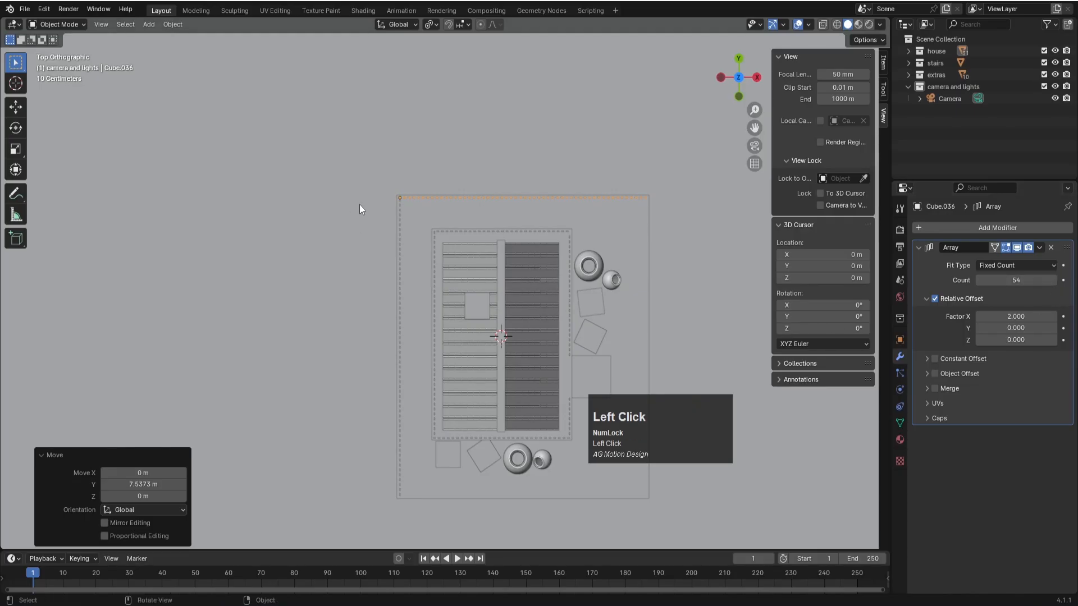
# - Duplicate the long left fence row and place the copy along the slab's opposite long edge
pyautogui.click(399, 214)
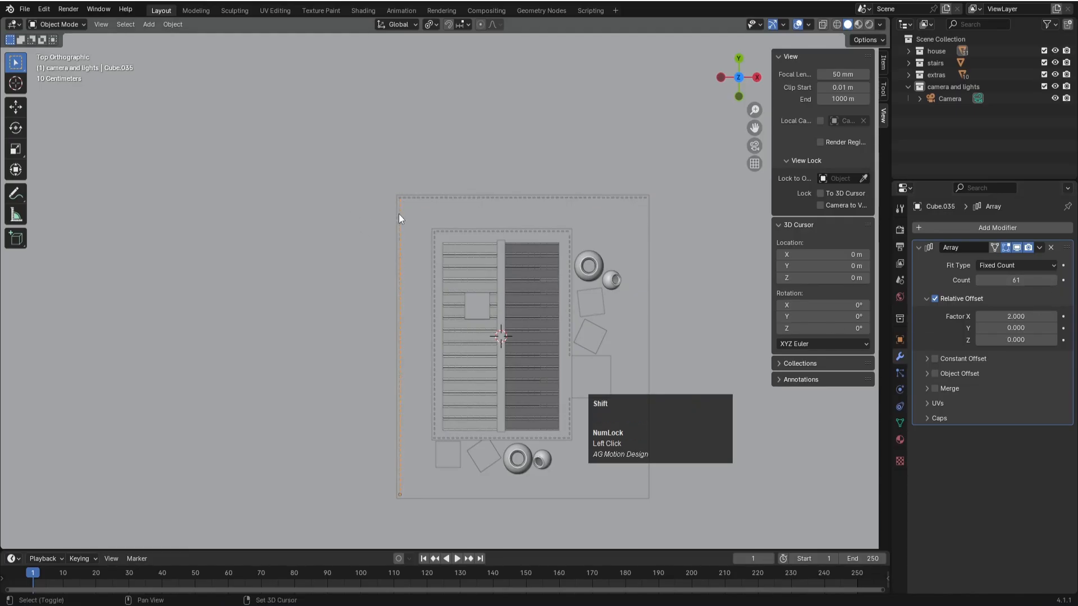
pyautogui.hotkey('shift', 'd')
pyautogui.press('z')
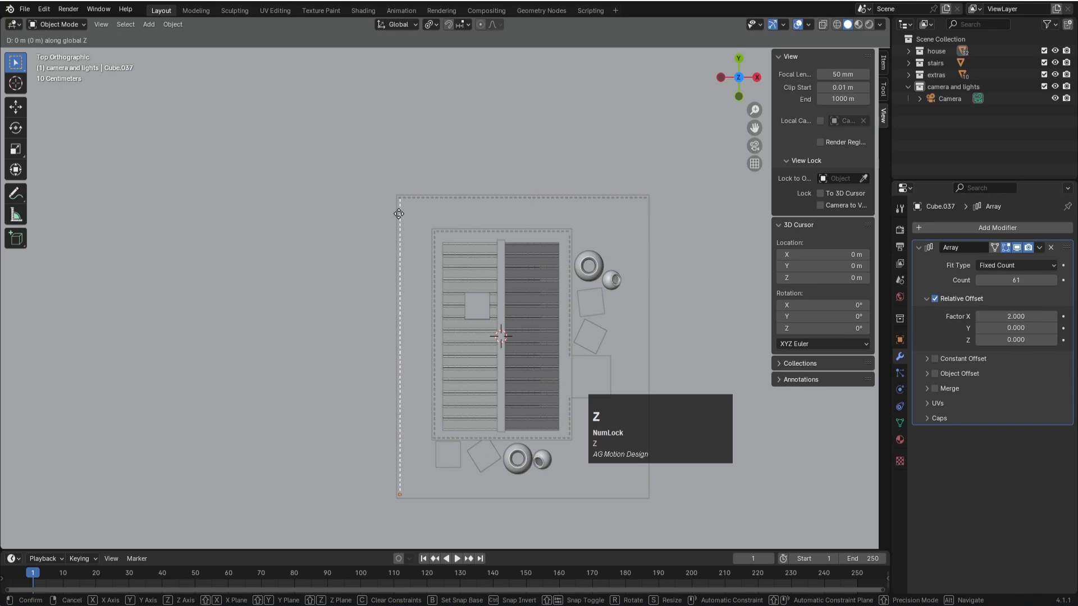
pyautogui.click(645, 234)
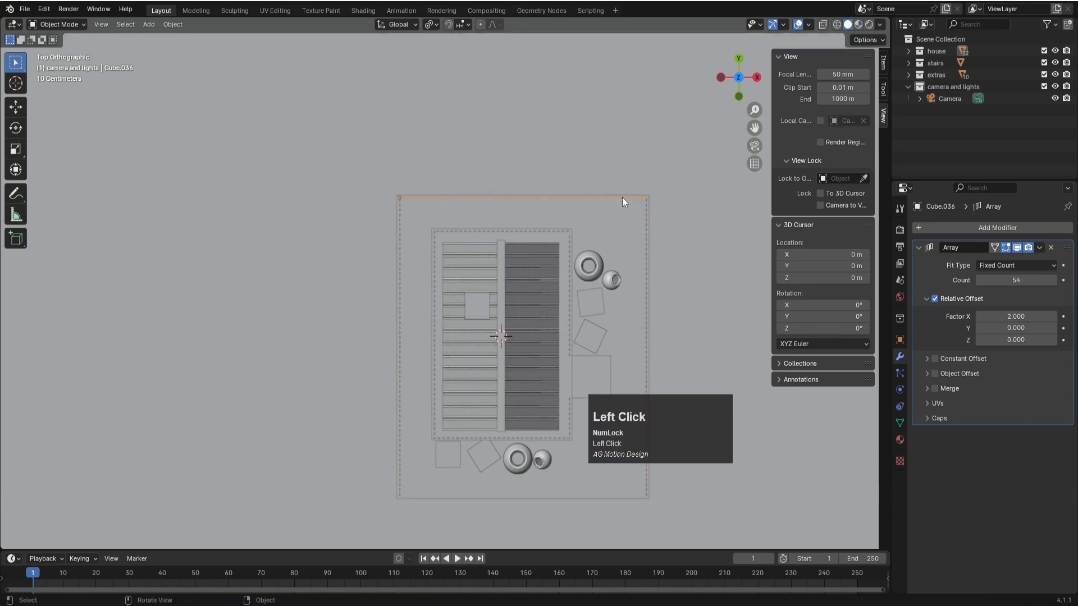
# - Duplicate the rear fence row about -7.59 m along Y onto the slab's front edge and save the file
pyautogui.scroll(-2, 623, 197)
pyautogui.hotkey('shift', 'd')
pyautogui.press('y')
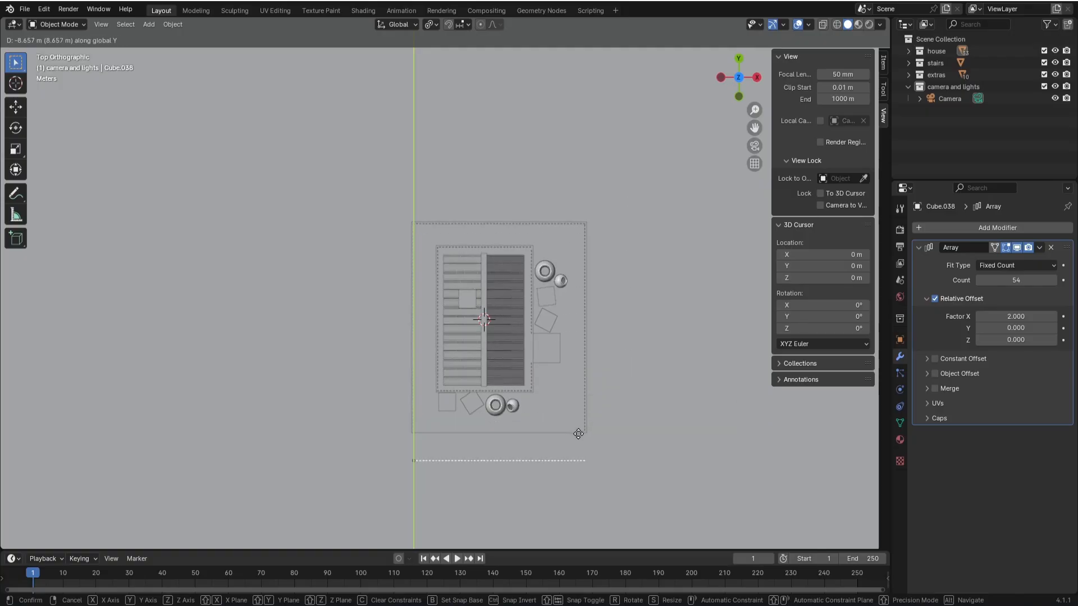
pyautogui.click(567, 409)
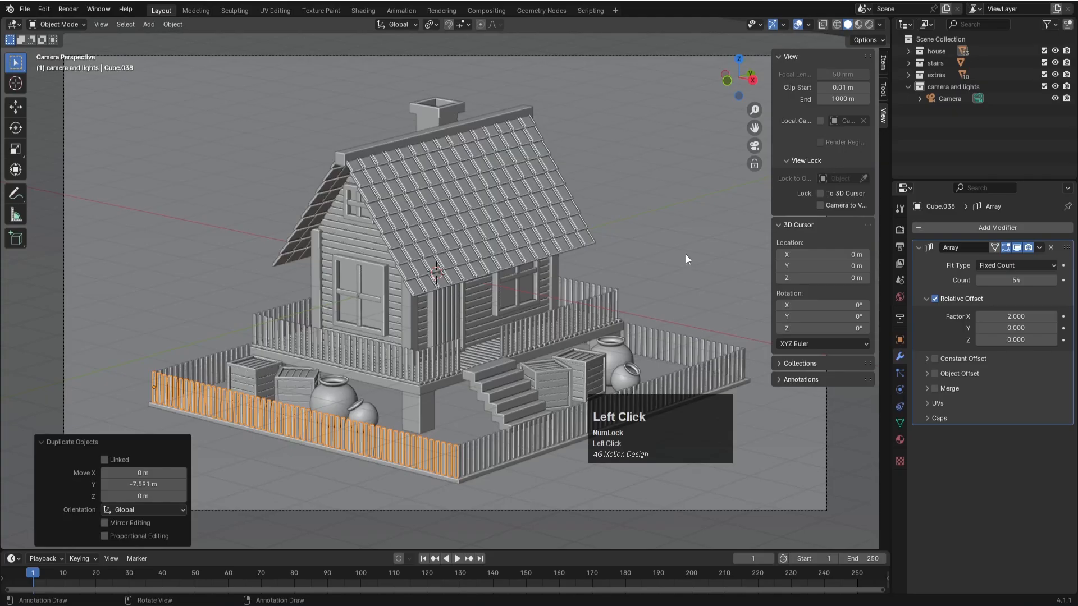
pyautogui.click(686, 255)
pyautogui.hotkey('ctrl', 's')
# - Lock the camera to the view, reframe the fenced house from a slightly higher angle and save the file
pyautogui.moveTo(553, 254); pyautogui.dragTo(465, 241, button='middle')
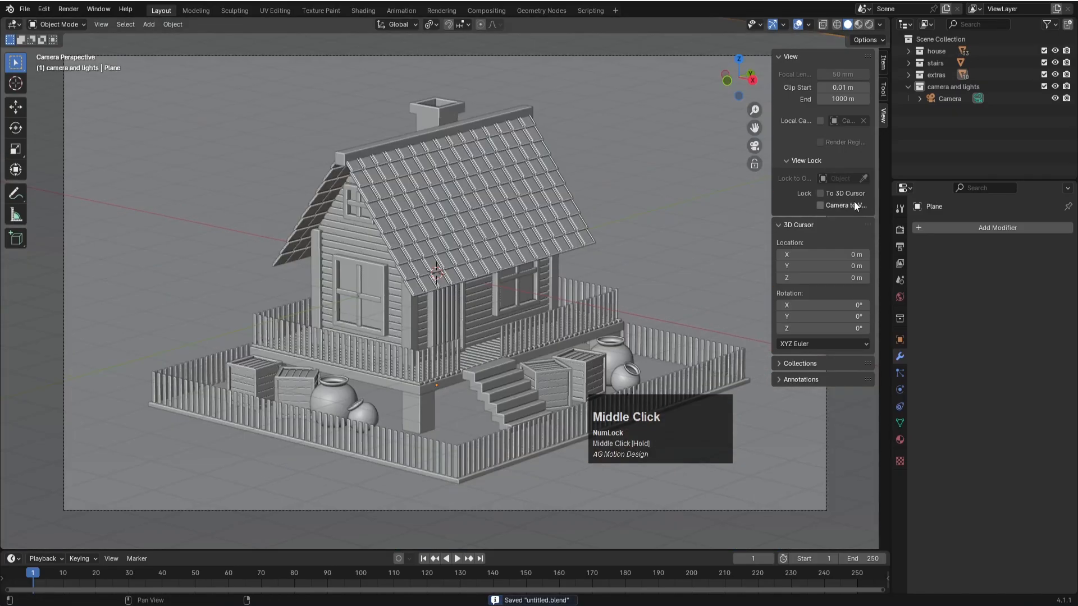
pyautogui.click(821, 205)
pyautogui.moveTo(434, 238); pyautogui.dragTo(449, 253, button='middle')
pyautogui.moveTo(449, 253)
pyautogui.keyDown('shift'); pyautogui.mouseDown(button='middle')
pyautogui.moveTo(471, 286)
pyautogui.moveTo(466, 259)
pyautogui.mouseUp(button='middle'); pyautogui.keyUp('shift')
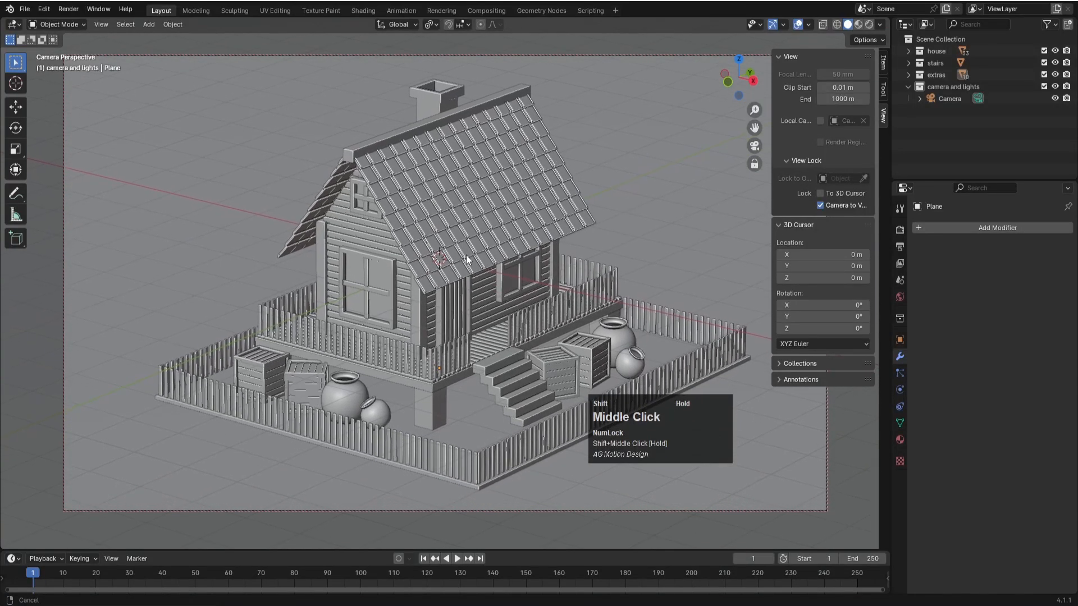
pyautogui.hotkey('ctrl', 's')
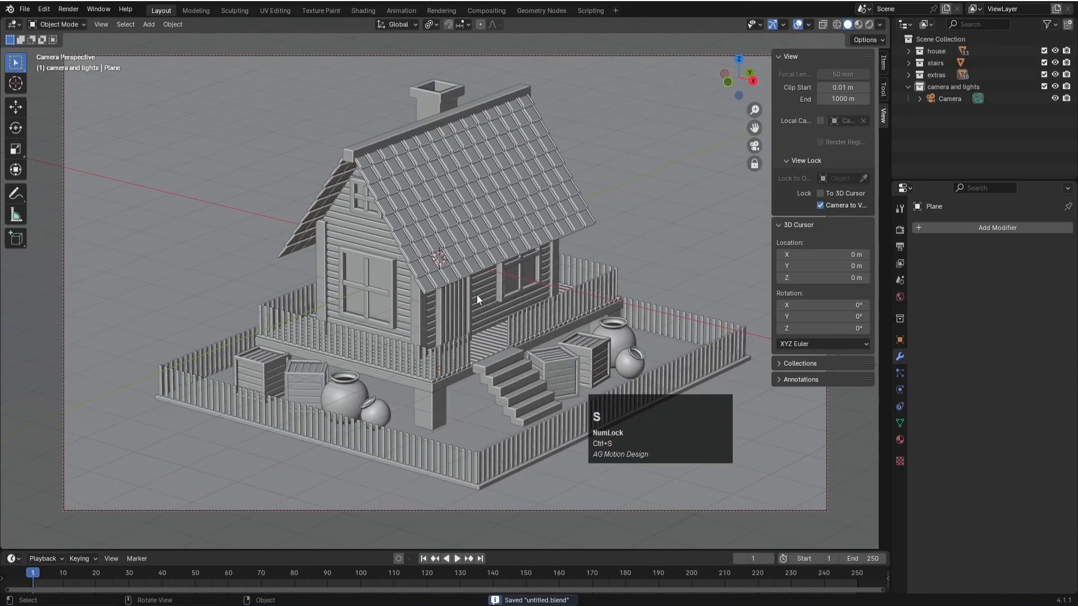
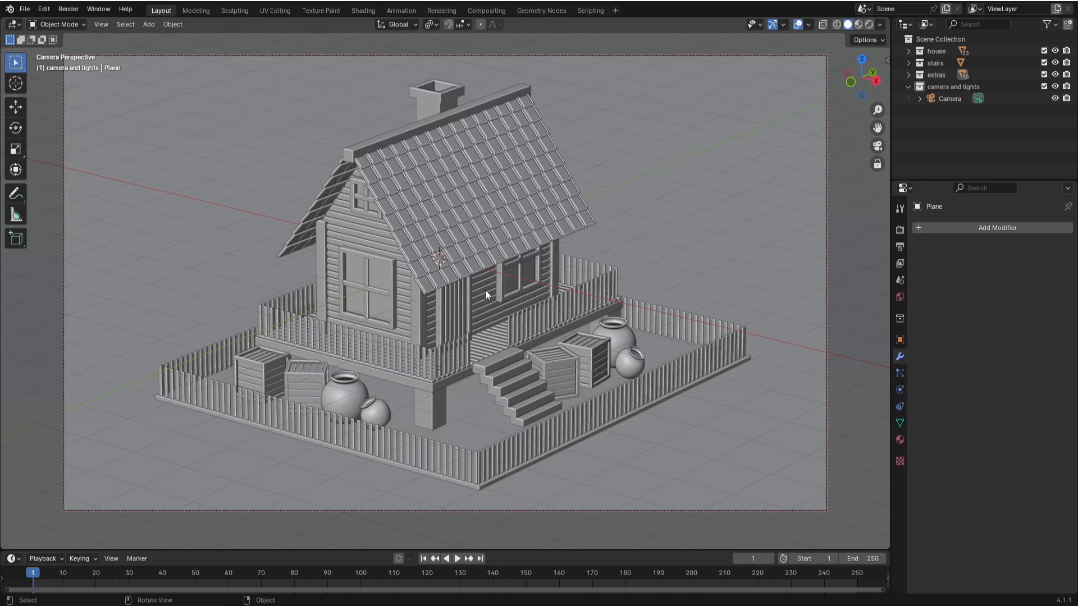
# - Save the file and hide the camera and lights, extras and stairs collections in the viewport
pyautogui.hotkey('ctrl', 's')
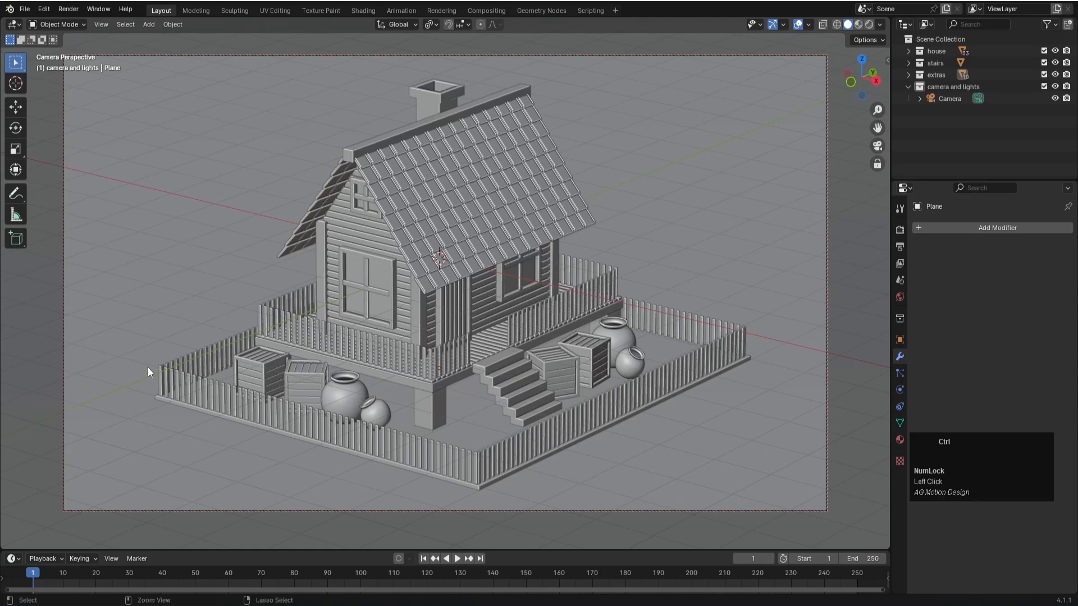
pyautogui.click(972, 140)
pyautogui.click(1055, 87)
pyautogui.click(1055, 75)
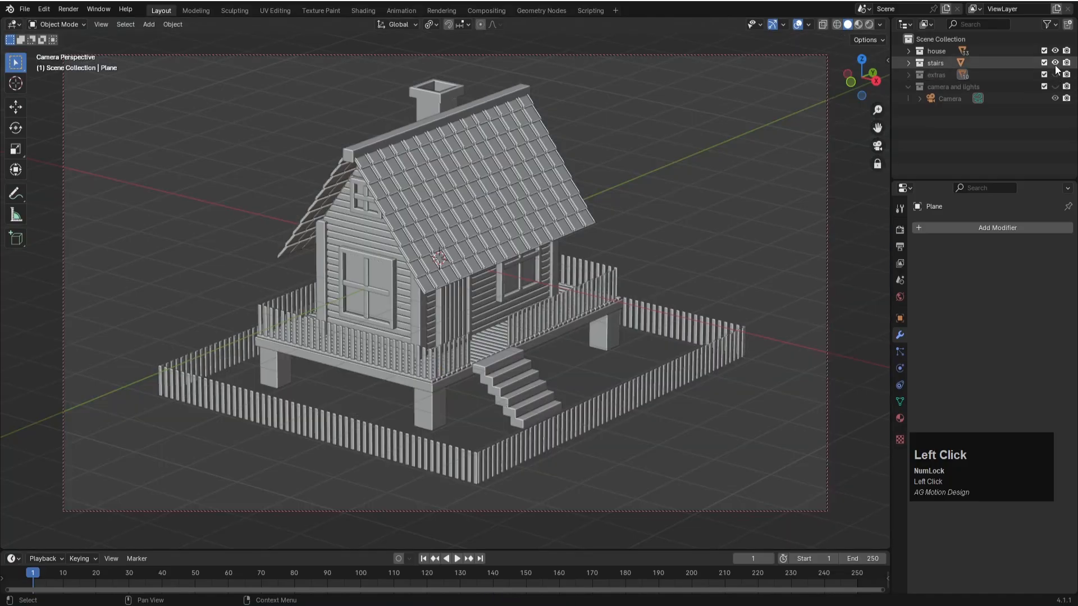
pyautogui.click(1055, 63)
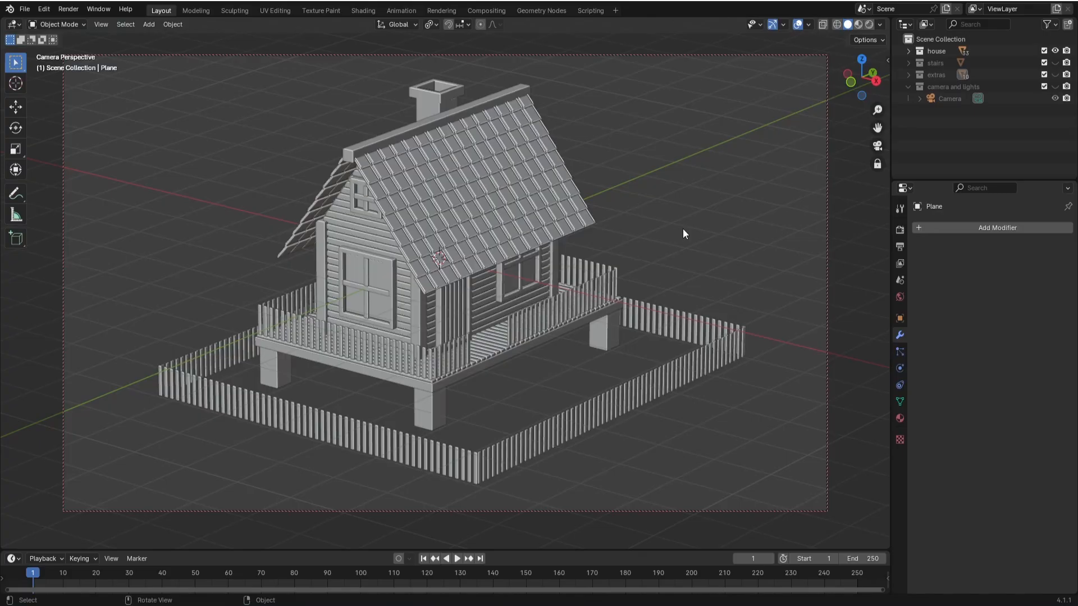
# - Leave the camera view, add a cylinder, move it about 13.44 m along X clear of the house and save the file
pyautogui.press('KP_0')
pyautogui.scroll(5, 549, 285)
pyautogui.scroll(-5, 549, 285)
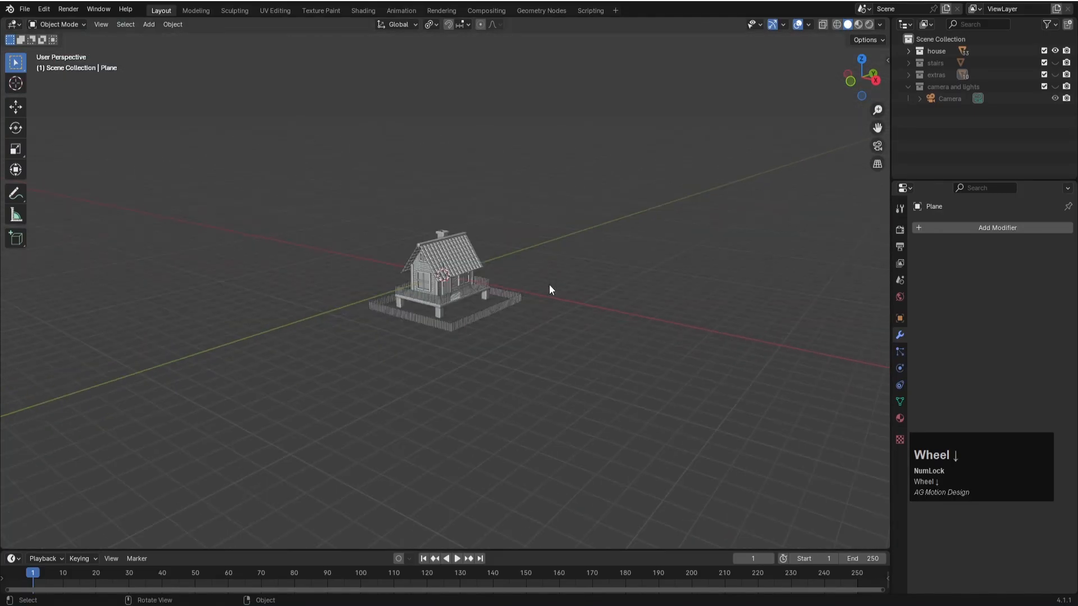
pyautogui.hotkey('shift', 'a')
pyautogui.moveTo(514, 117)
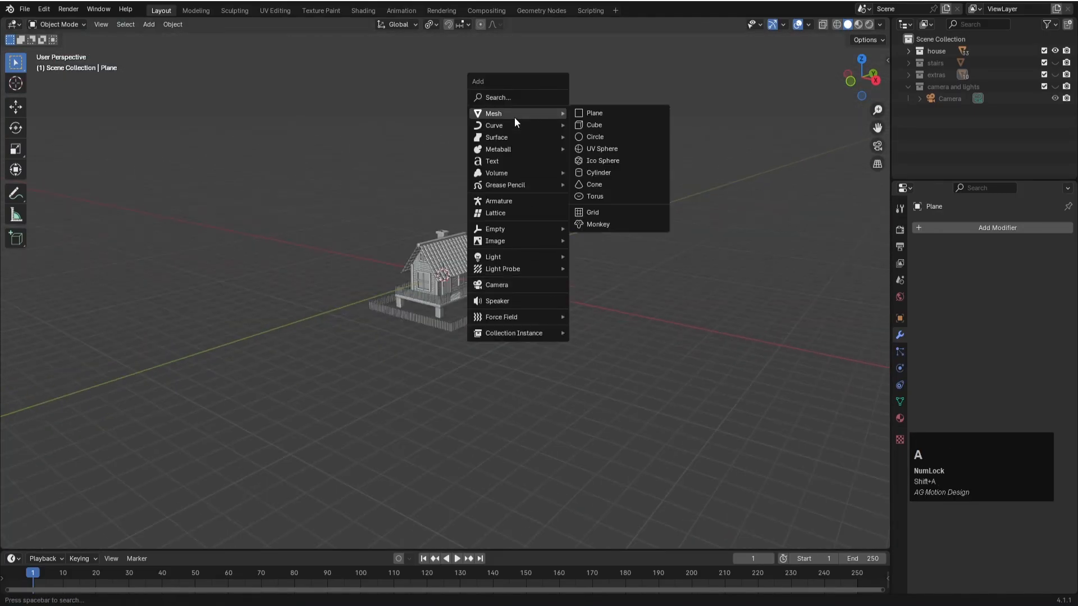
pyautogui.click(599, 174)
pyautogui.press('g')
pyautogui.press('x')
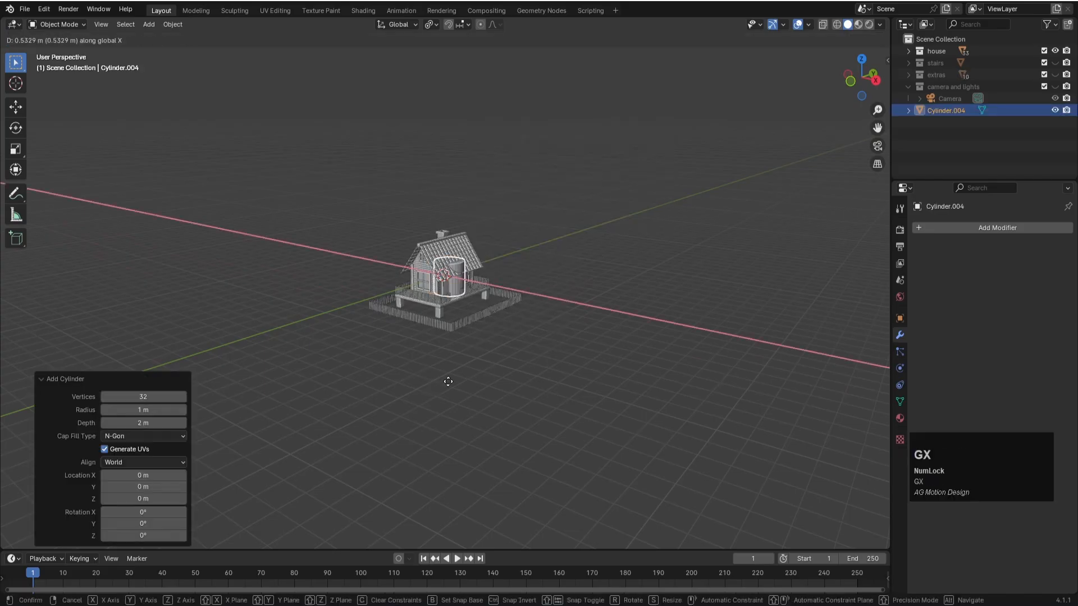
pyautogui.click(632, 389)
pyautogui.press('KP_1')
pyautogui.scroll(-1, 669, 311)
pyautogui.scroll(5, 673, 303)
pyautogui.press('KP_Decimal')
pyautogui.scroll(-5, 673, 303)
pyautogui.scroll(-2, 632, 301)
pyautogui.hotkey('ctrl', 's')
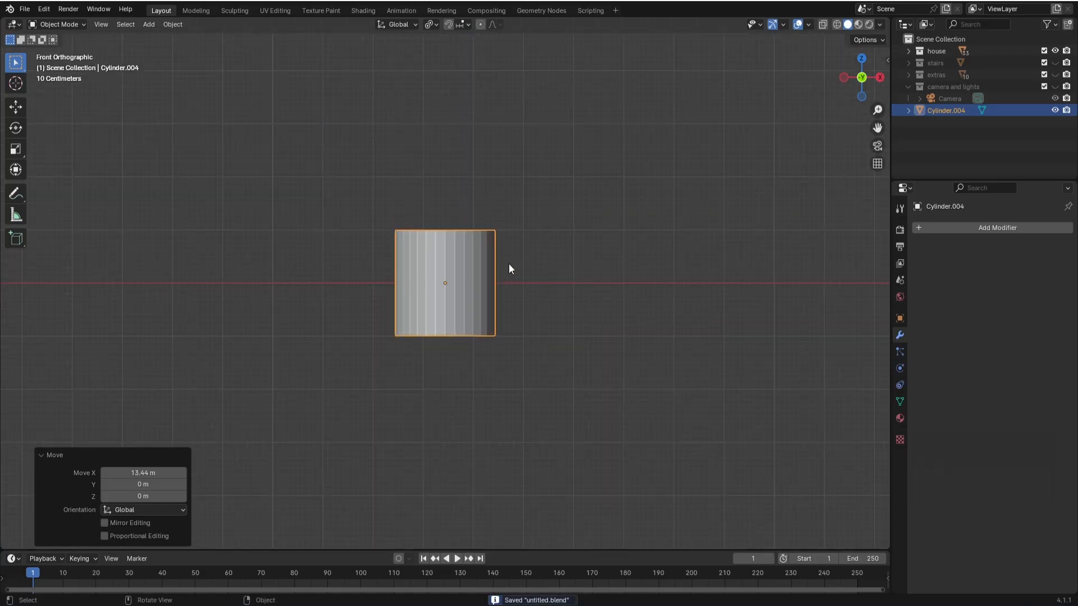
# - Lower the cylinder's top vertices by about 1.42 m along Z to form a low round base
pyautogui.press('Tab')
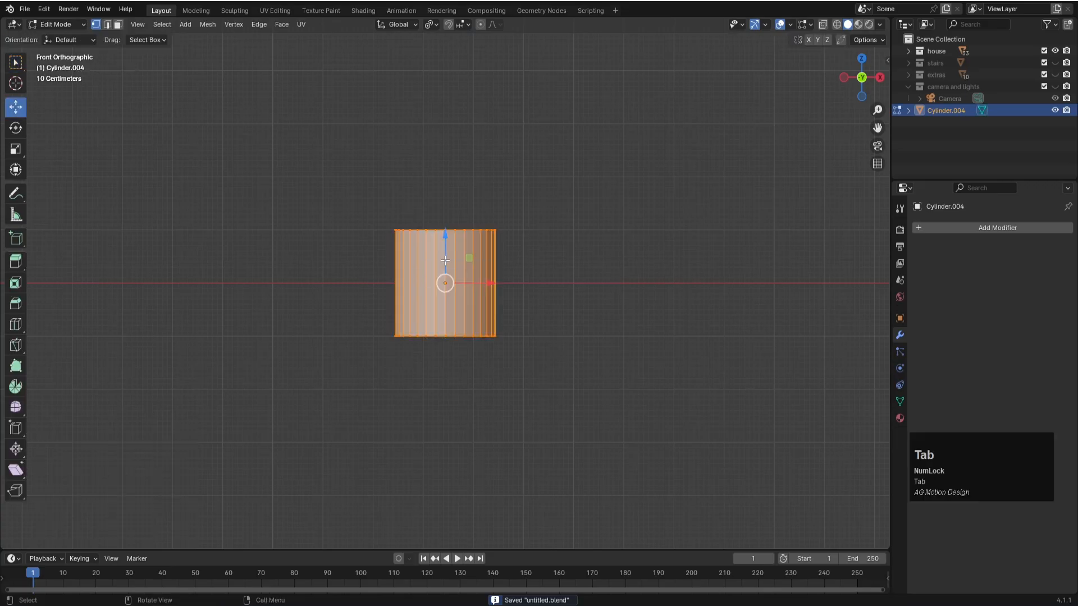
pyautogui.scroll(2, 446, 262)
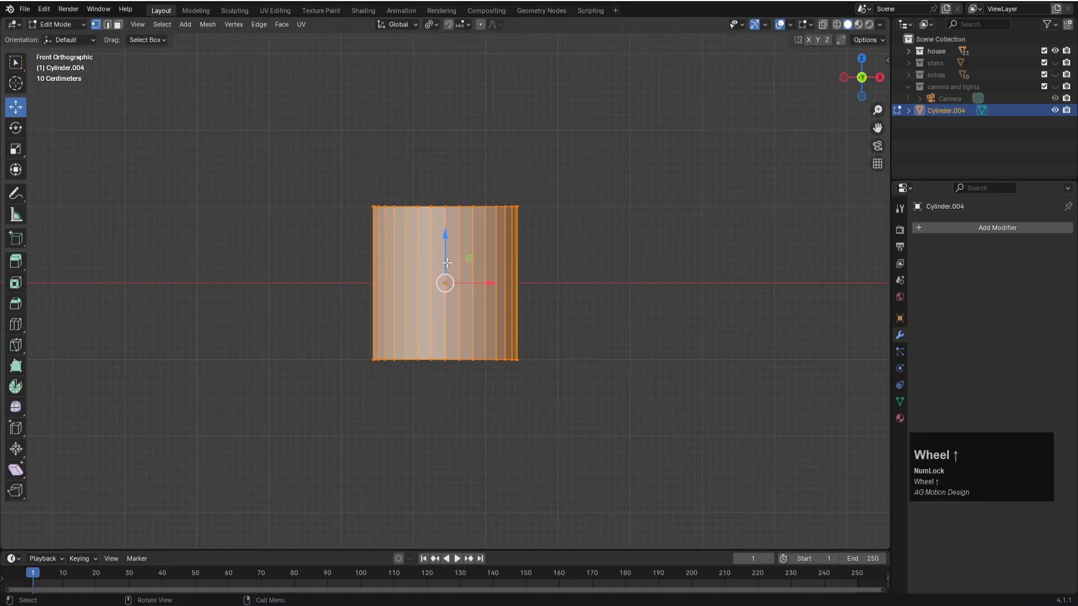
pyautogui.hotkey('alt', 'z')
pyautogui.moveTo(325, 157); pyautogui.dragTo(583, 255)
pyautogui.press('g')
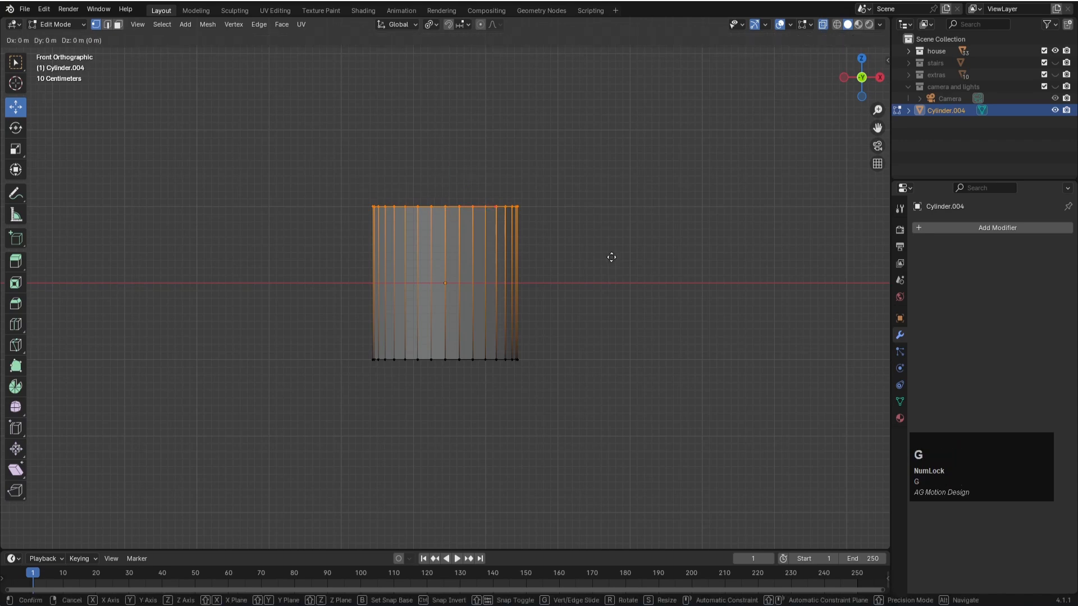
pyautogui.press('z')
pyautogui.click(615, 366)
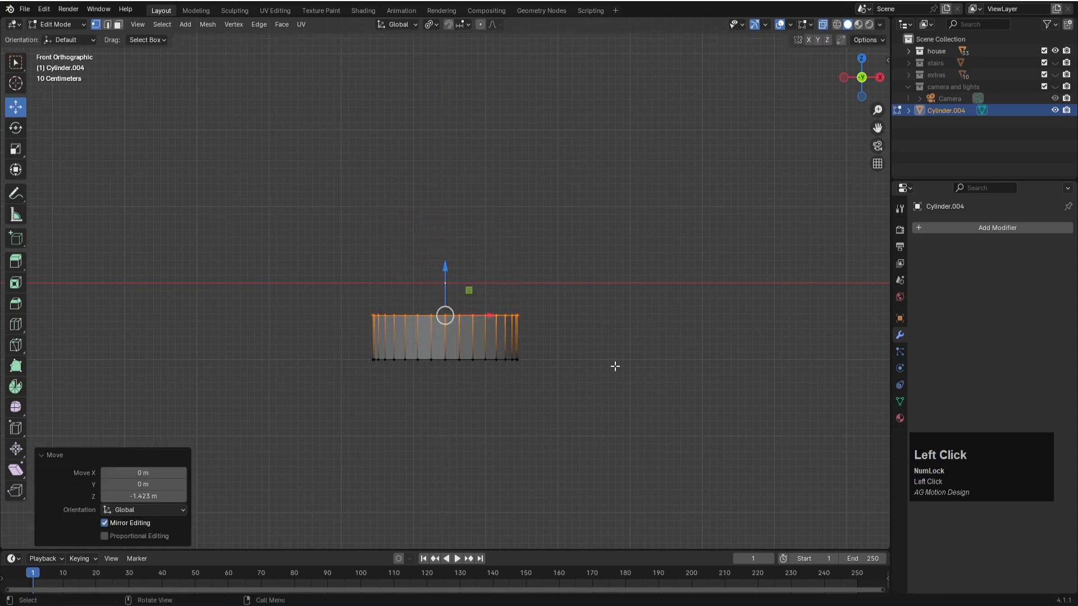
# - Inset the base's top face by about 0.6 m and extrude it about 1.08 m straight up
pyautogui.moveTo(629, 248); pyautogui.dragTo(618, 282, button='middle')
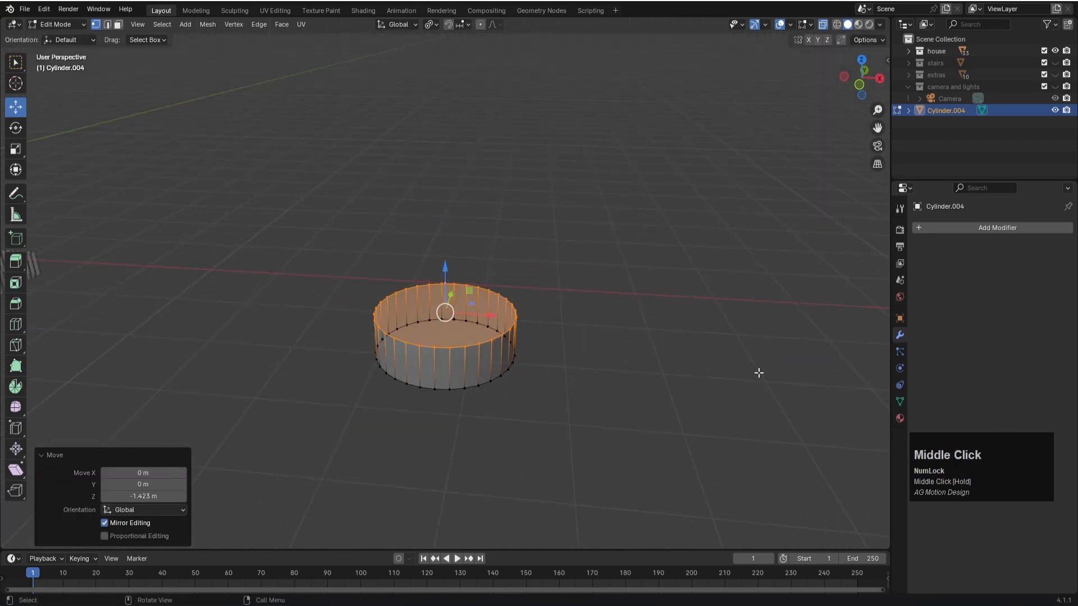
pyautogui.press('i')
pyautogui.click(717, 361)
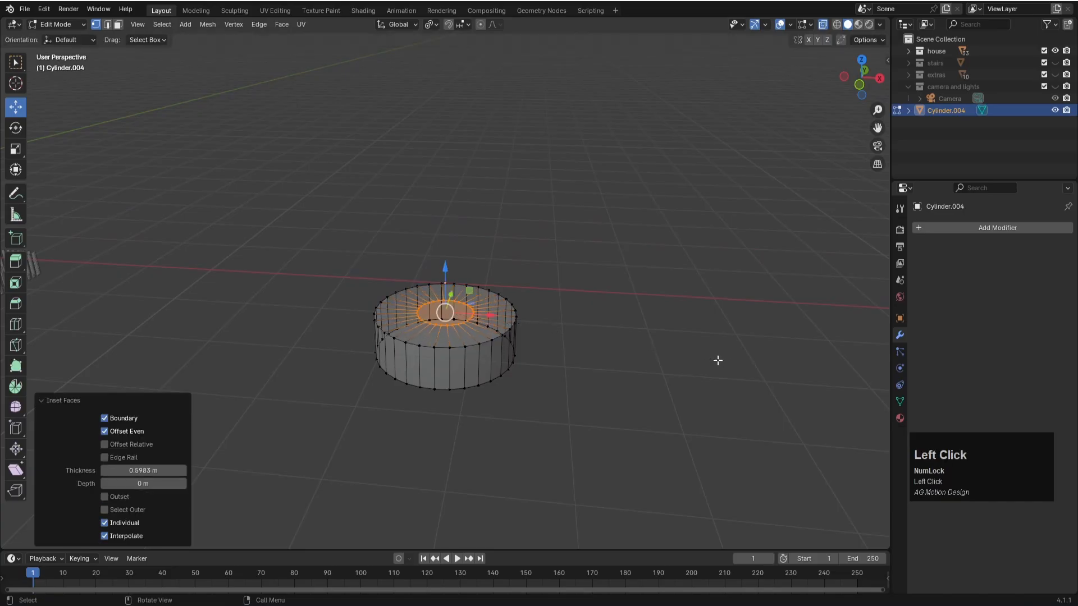
pyautogui.press('e')
pyautogui.press('z')
pyautogui.press('z')
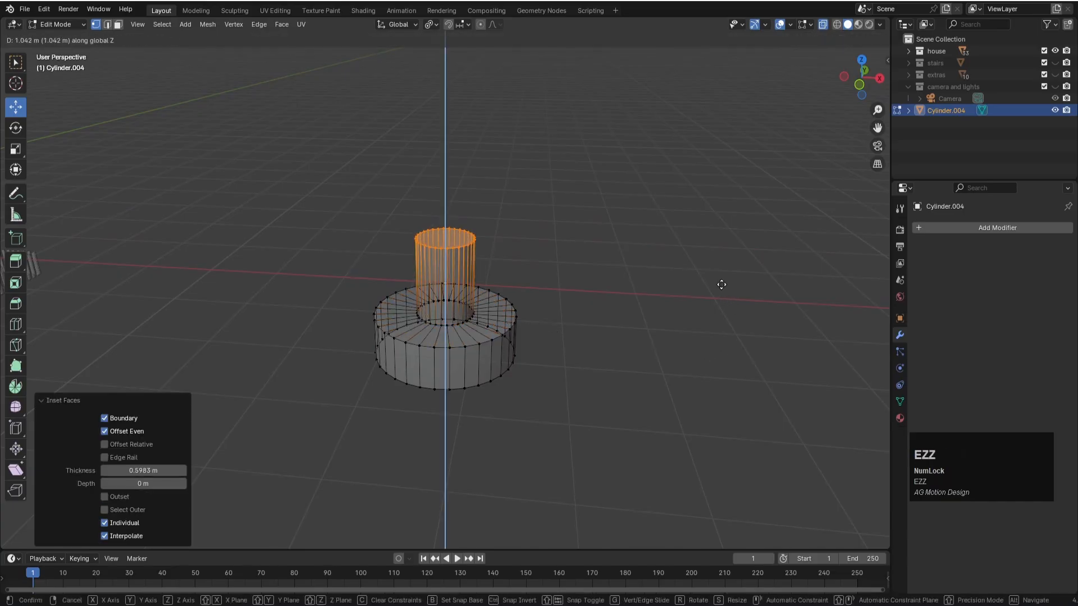
pyautogui.click(722, 283)
# - Taper the extruded column by scaling its top to about 0.477 and raise that top about 1.67 m along Z
pyautogui.press('s')
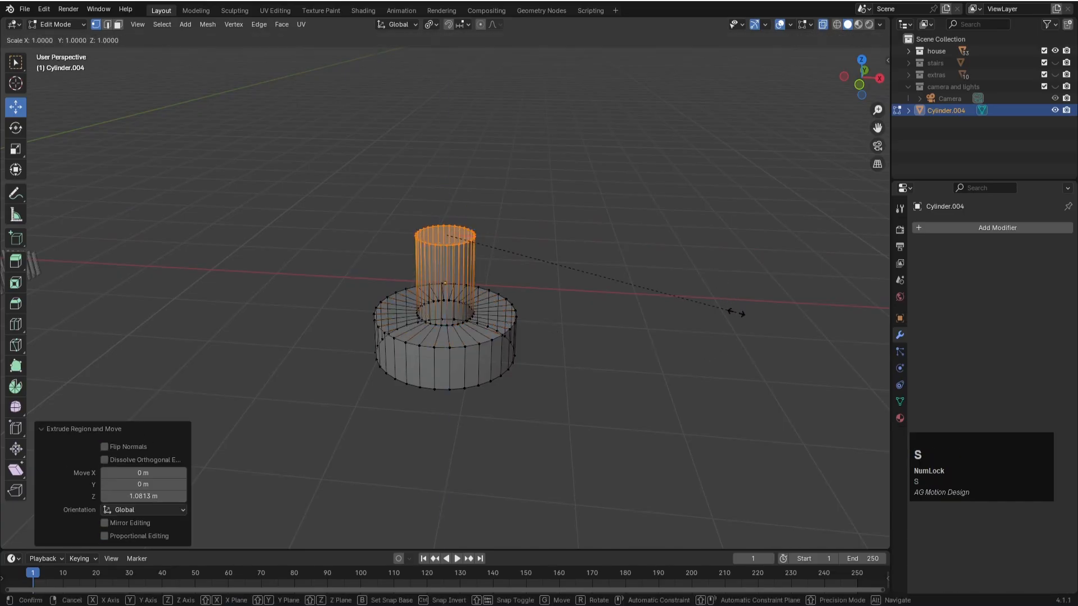
pyautogui.click(584, 269)
pyautogui.press('KP_1')
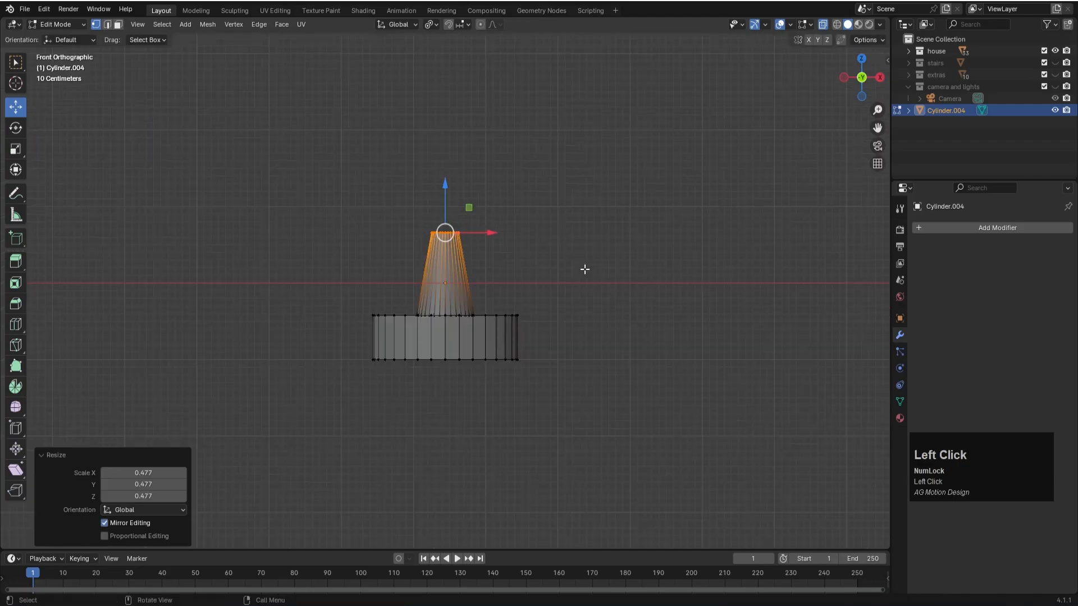
pyautogui.scroll(-3, 585, 270)
pyautogui.press('g')
pyautogui.press('z')
pyautogui.click(584, 226)
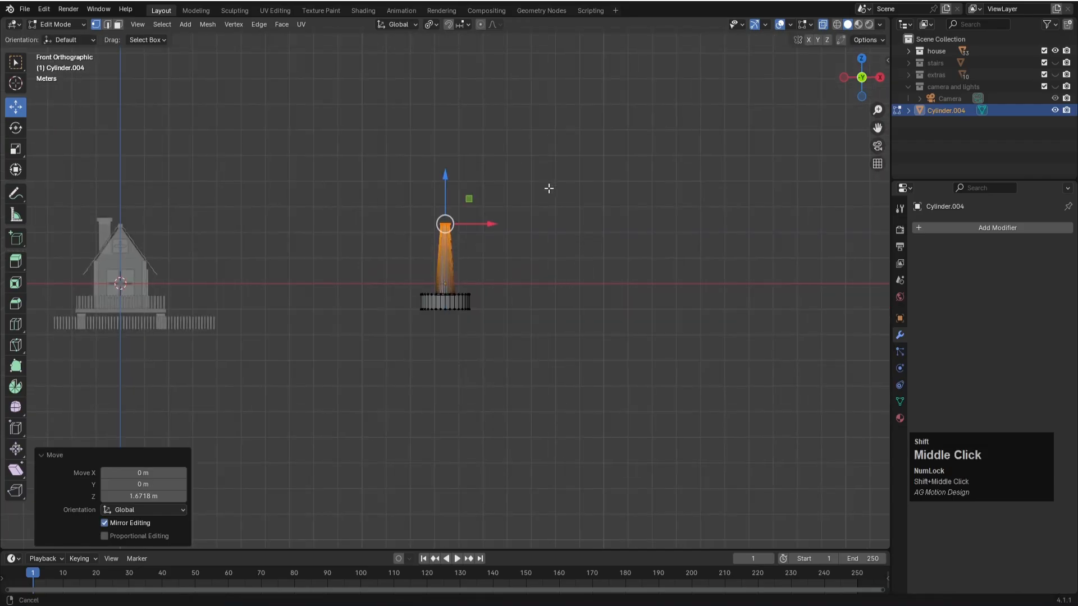
# - Extrude the column's top about 3.67 m up along Z and scale the new end to about 1.218
pyautogui.keyDown('shift'); pyautogui.moveTo(546, 183); pyautogui.dragTo(556, 290, button='middle'); pyautogui.keyUp('shift')
pyautogui.press('e')
pyautogui.press('z')
pyautogui.press('z')
pyautogui.click(583, 212)
pyautogui.press('s')
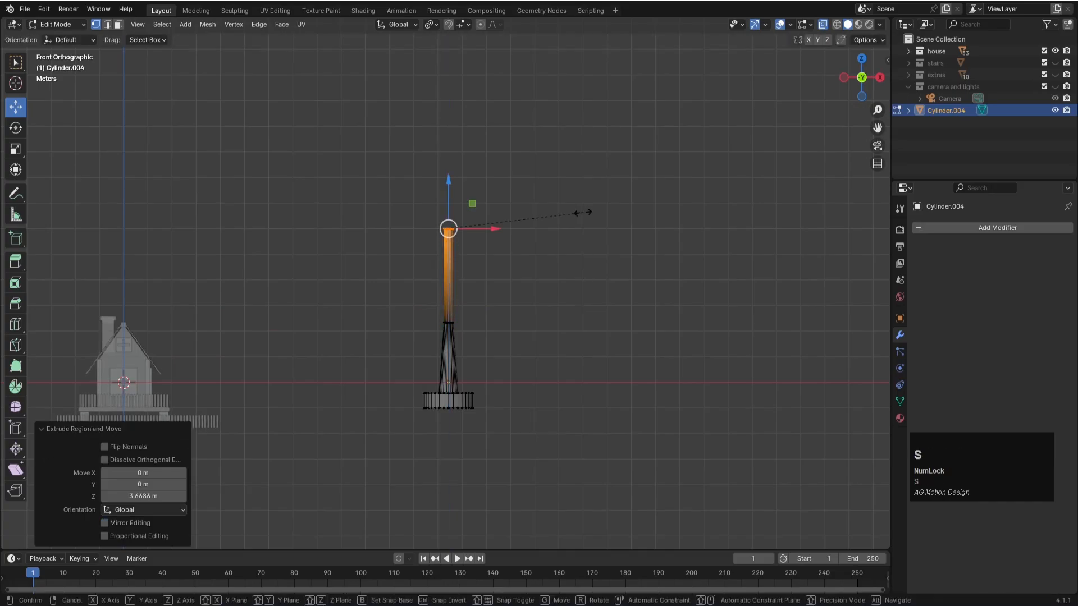
pyautogui.click(611, 215)
# - Extrude the pole's top about 0.18 m and scale it to about 3.68 to flare out the underside of the head
pyautogui.scroll(3, 483, 205)
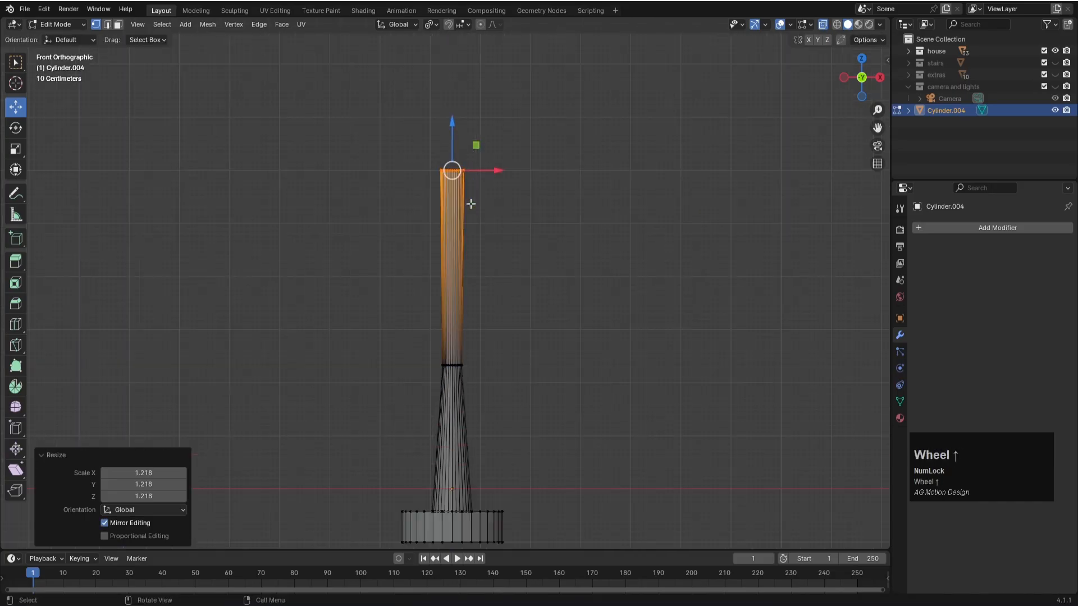
pyautogui.keyDown('shift'); pyautogui.moveTo(537, 187); pyautogui.dragTo(535, 329, button='middle'); pyautogui.keyUp('shift')
pyautogui.press('e')
pyautogui.press('z')
pyautogui.click(535, 319)
pyautogui.press('s')
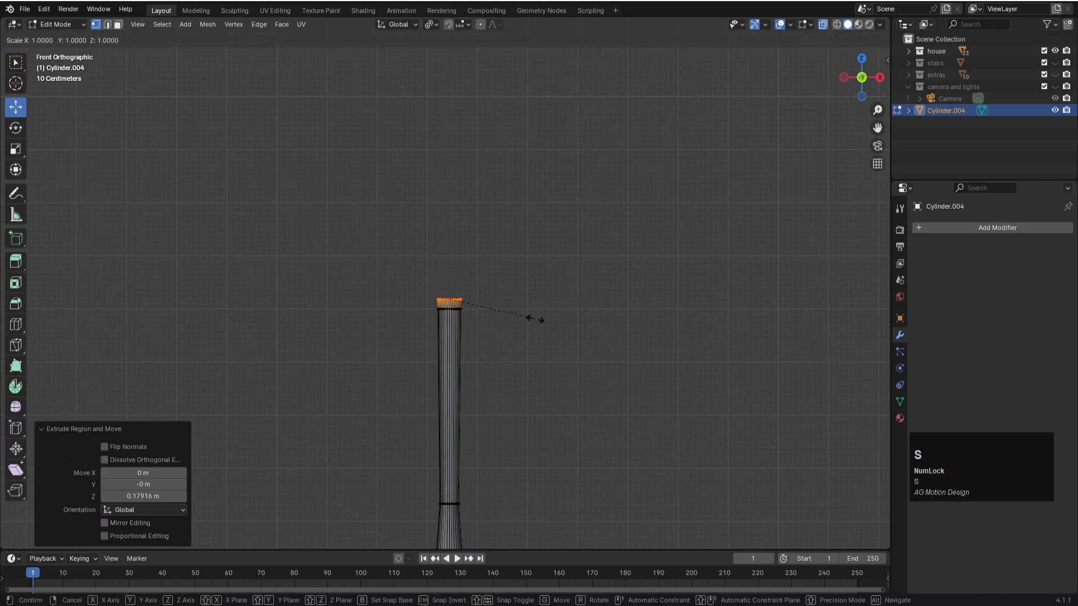
pyautogui.click(769, 315)
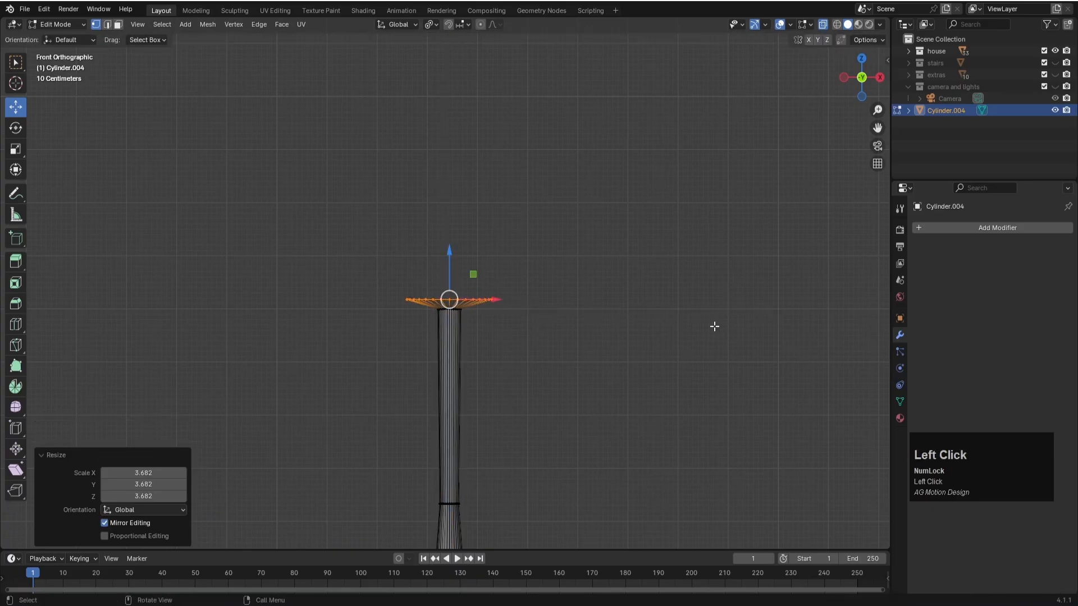
# - Extrude the flared face about 1.58 m straight up to form the cylindrical head
pyautogui.press('e')
pyautogui.press('z')
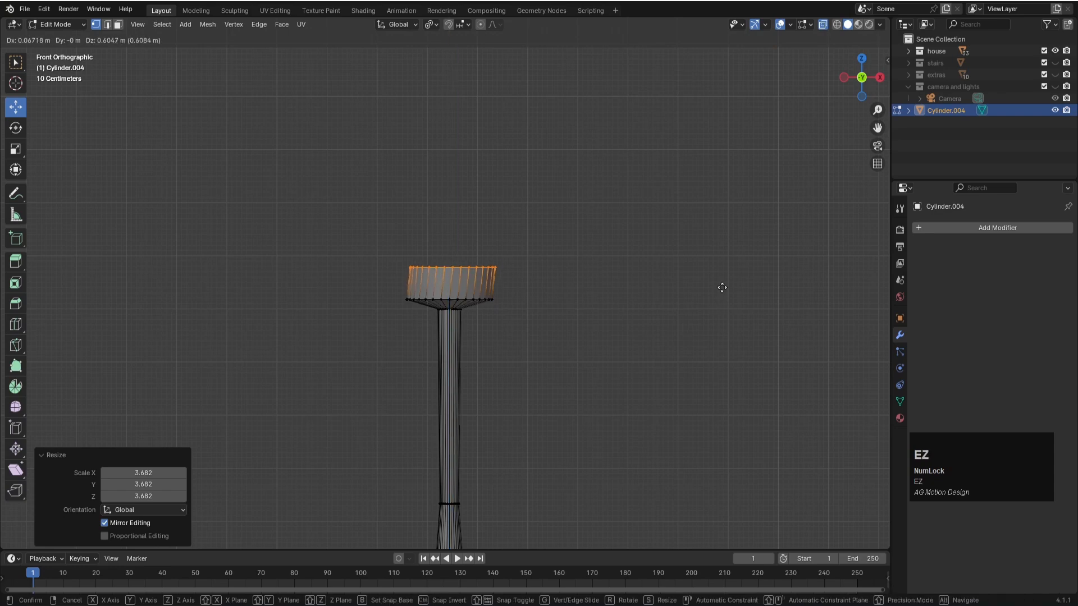
pyautogui.press('z')
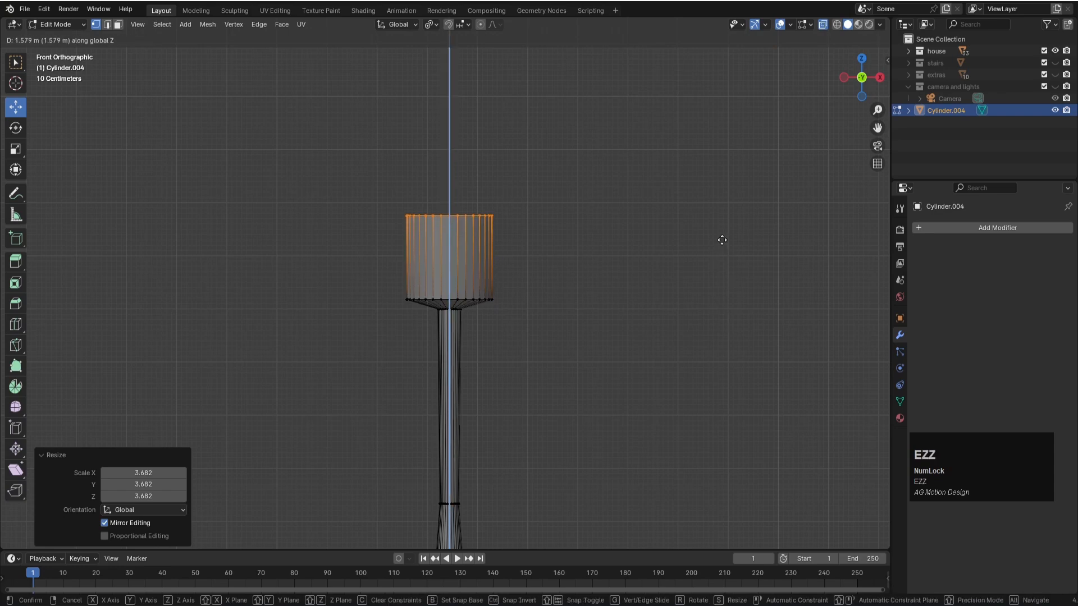
pyautogui.click(722, 240)
# - Extrude the head's top slightly upward and scale it to about 0.487 to form a sloped cap
pyautogui.press('e')
pyautogui.press('z')
pyautogui.press('z')
pyautogui.click(724, 242)
pyautogui.press('s')
pyautogui.click(582, 228)
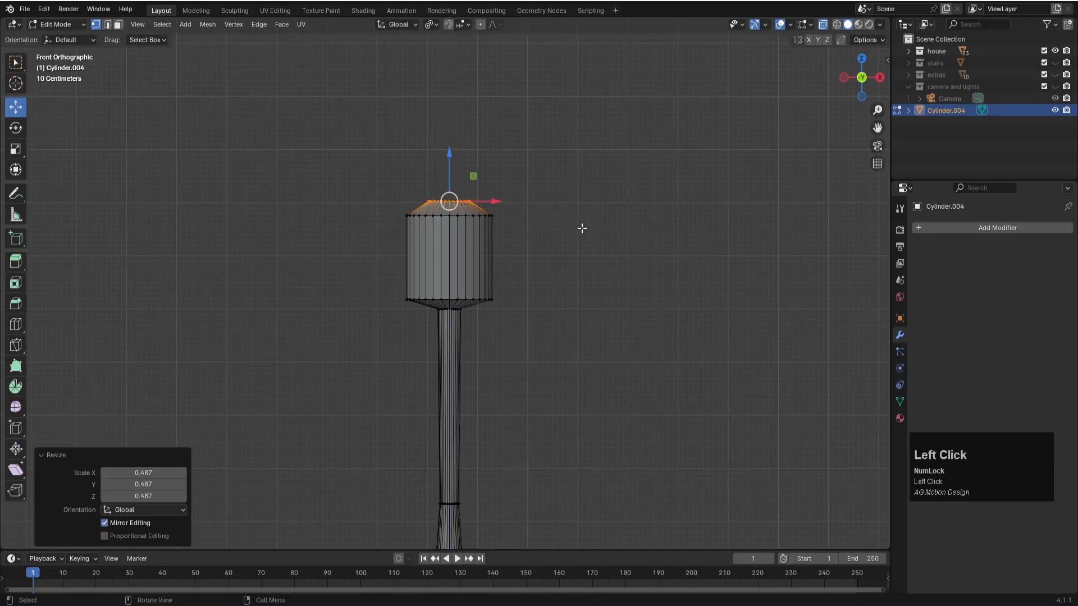
# - Inset the top face of the sloped cap by about 0.21 m
pyautogui.moveTo(607, 218); pyautogui.dragTo(777, 289, button='middle')
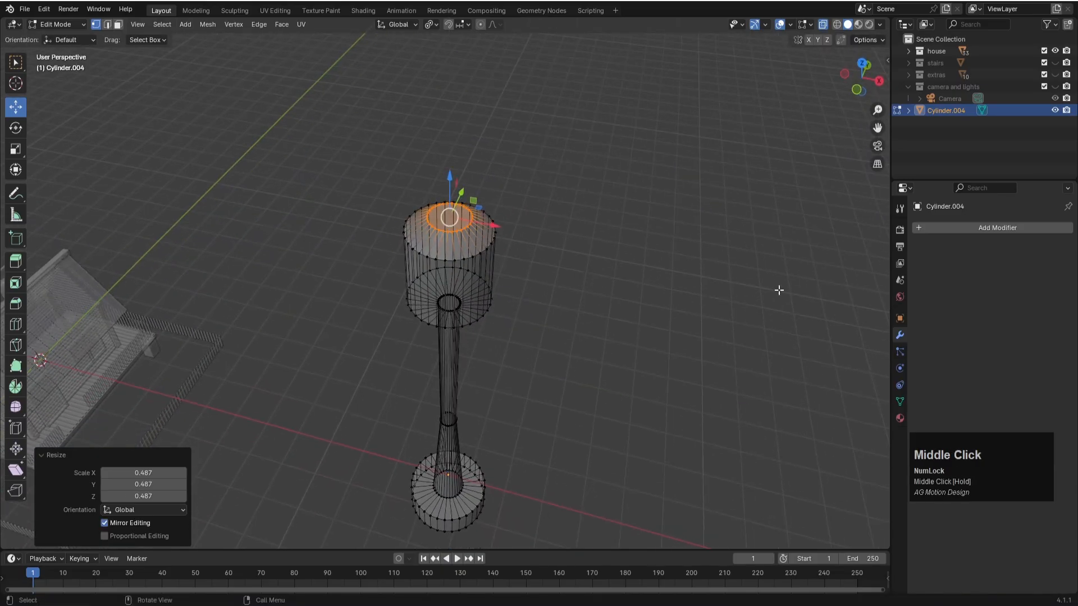
pyautogui.press('i')
pyautogui.click(769, 281)
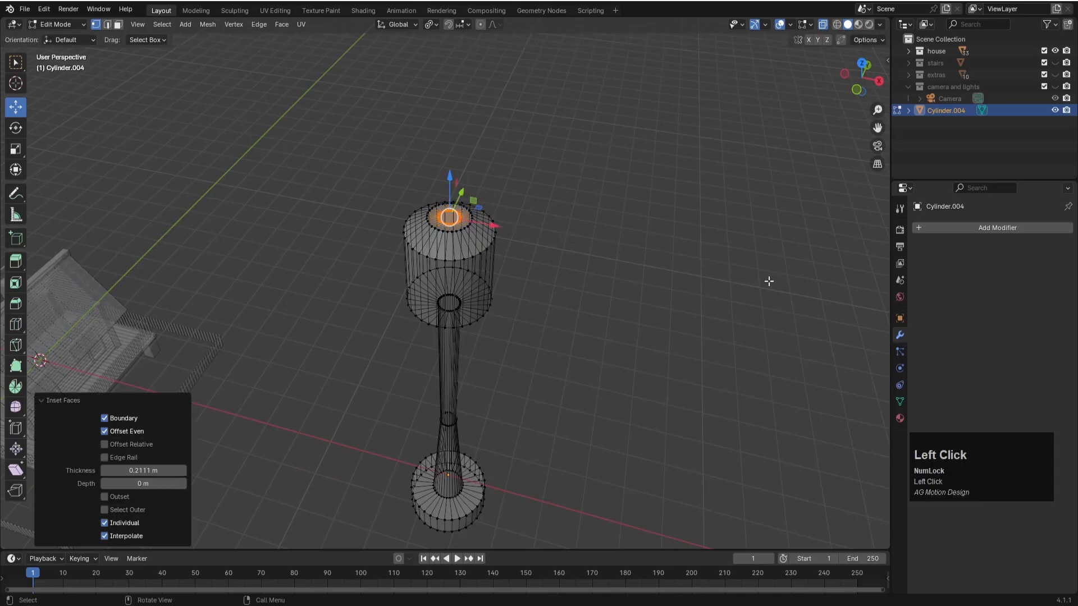
pyautogui.press('e')
pyautogui.press('z')
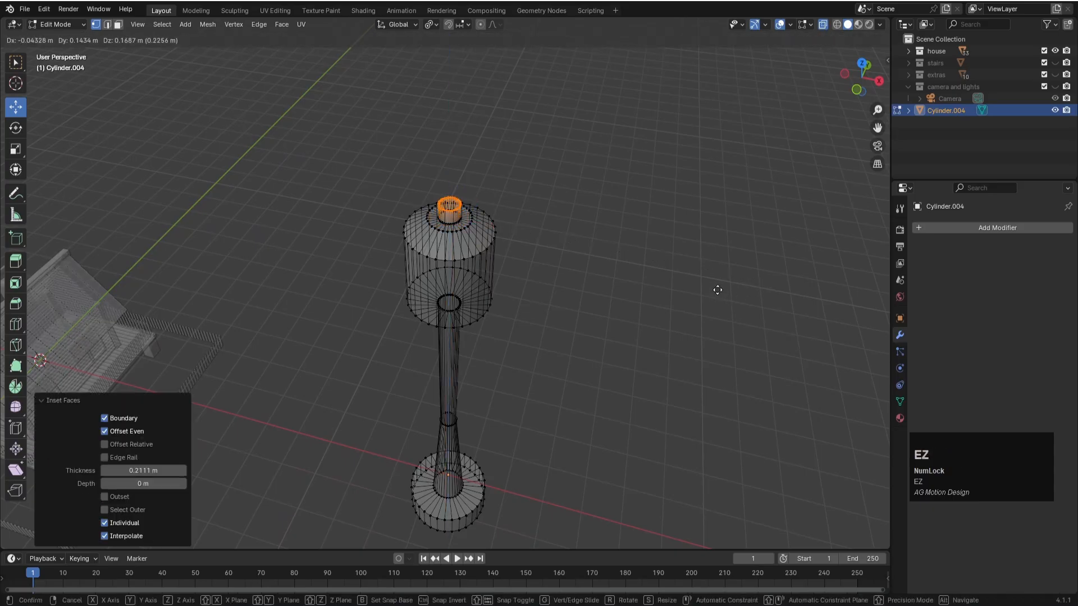
pyautogui.click(718, 287)
pyautogui.press('KP_1')
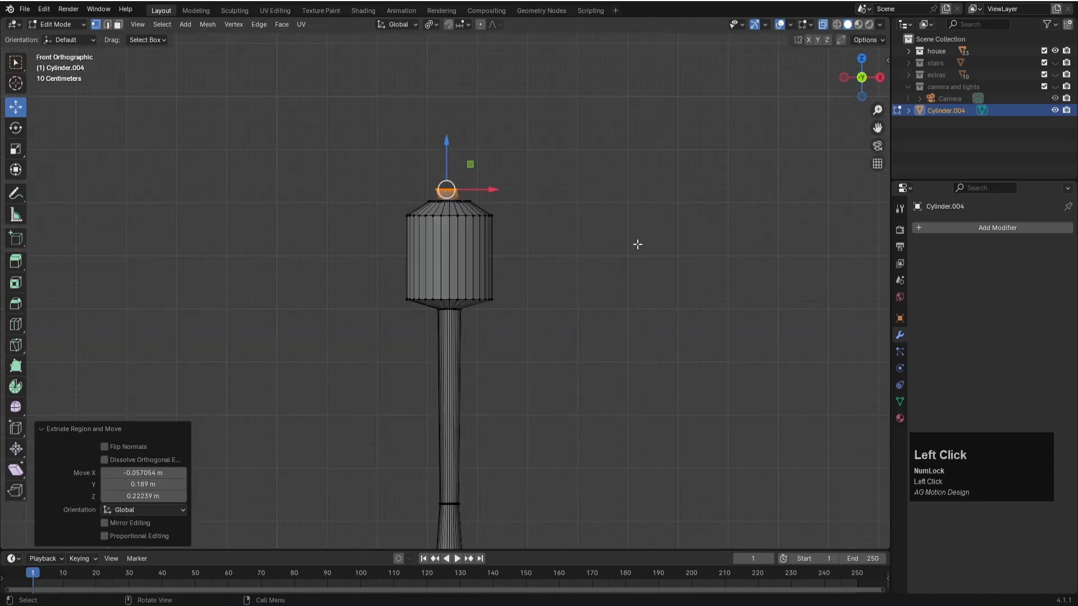
pyautogui.hotkey('ctrl', 'z')
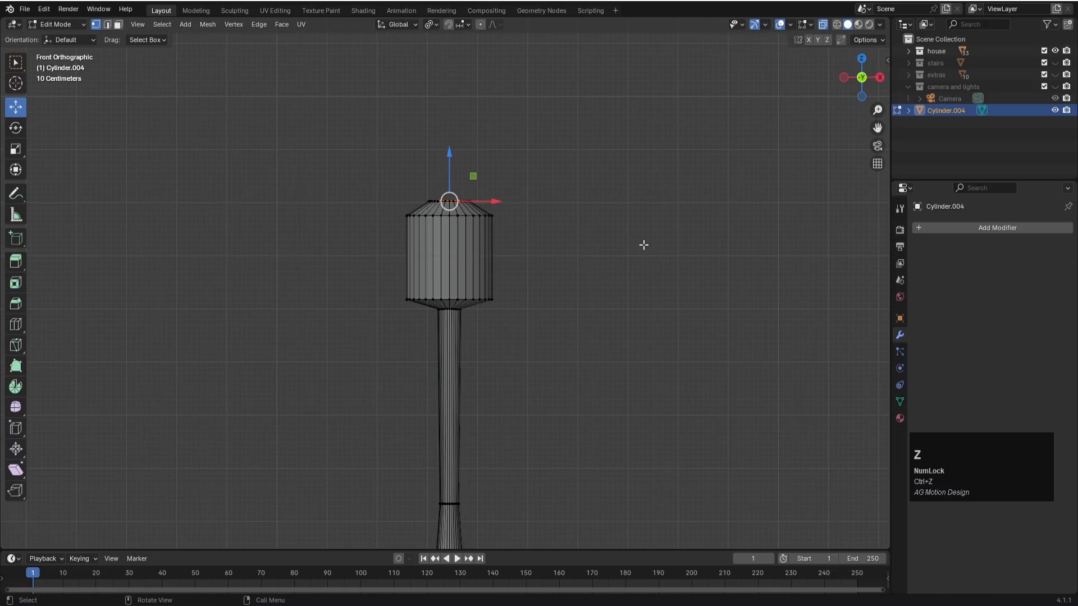
# - Extrude the inset face about 0.54 m straight up and scale its top to about 0.251 to form a pointed finial
pyautogui.press('e')
pyautogui.press('z')
pyautogui.press('z')
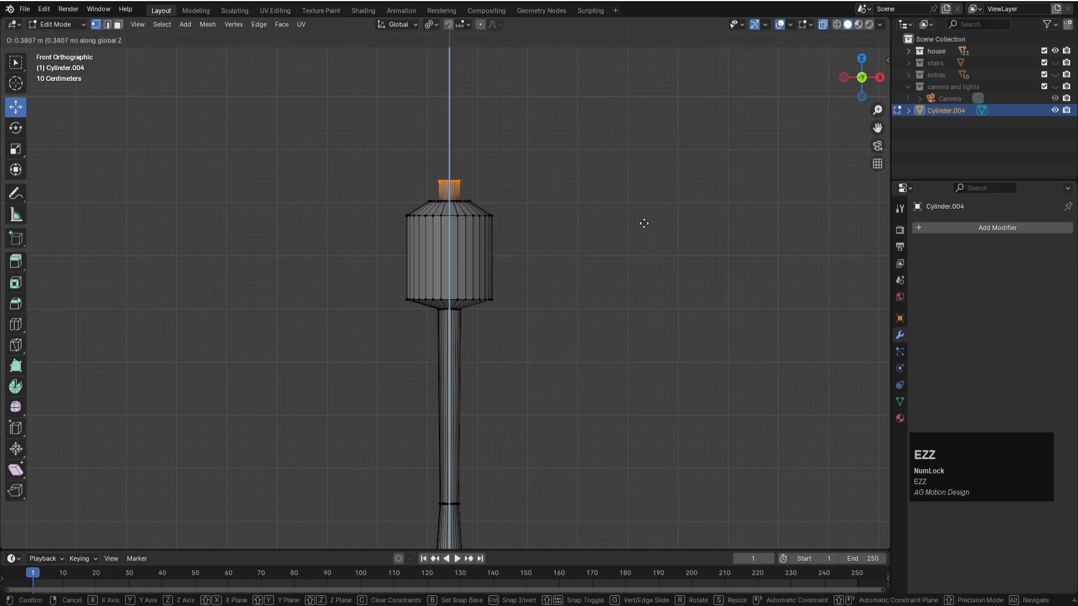
pyautogui.click(644, 217)
pyautogui.press('s')
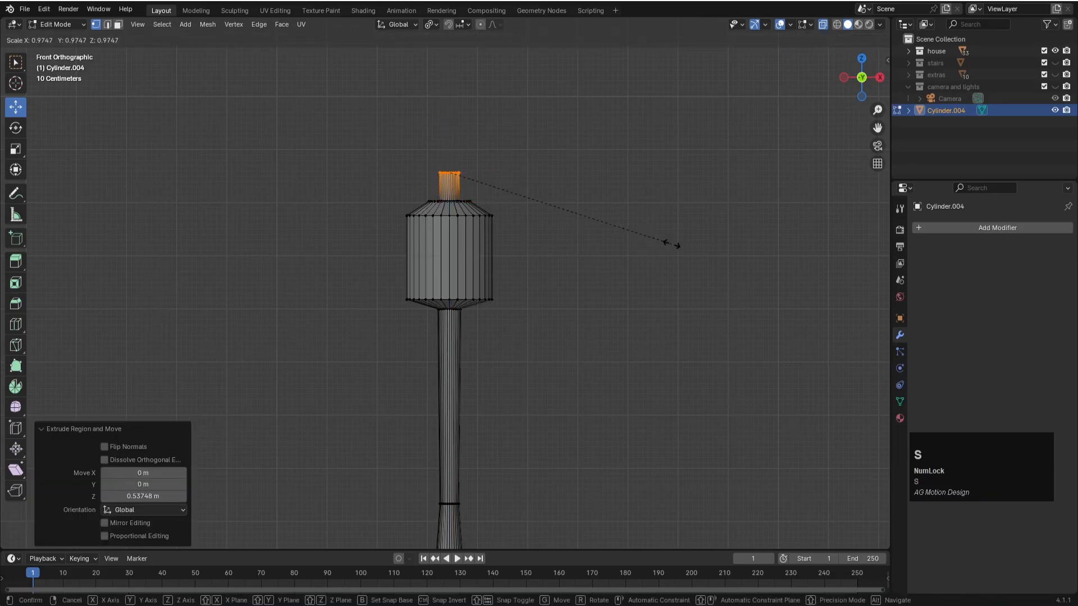
pyautogui.click(500, 205)
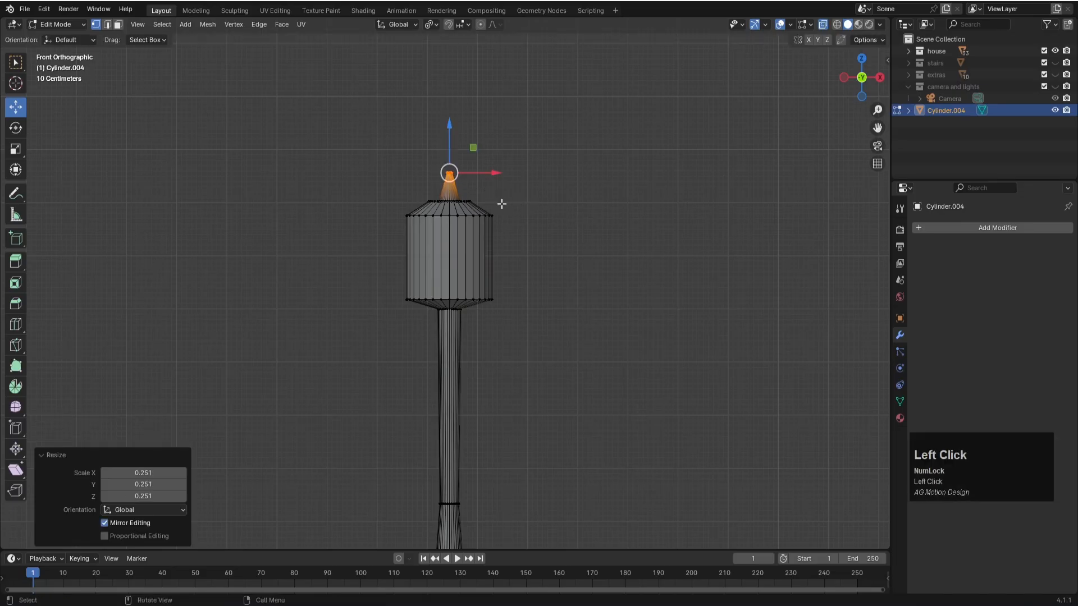
# - Return to Object Mode, turn off X-ray, save the file and select the finished post model
pyautogui.scroll(-3, 547, 274)
pyautogui.moveTo(546, 274); pyautogui.dragTo(493, 318, button='middle')
pyautogui.press('Tab')
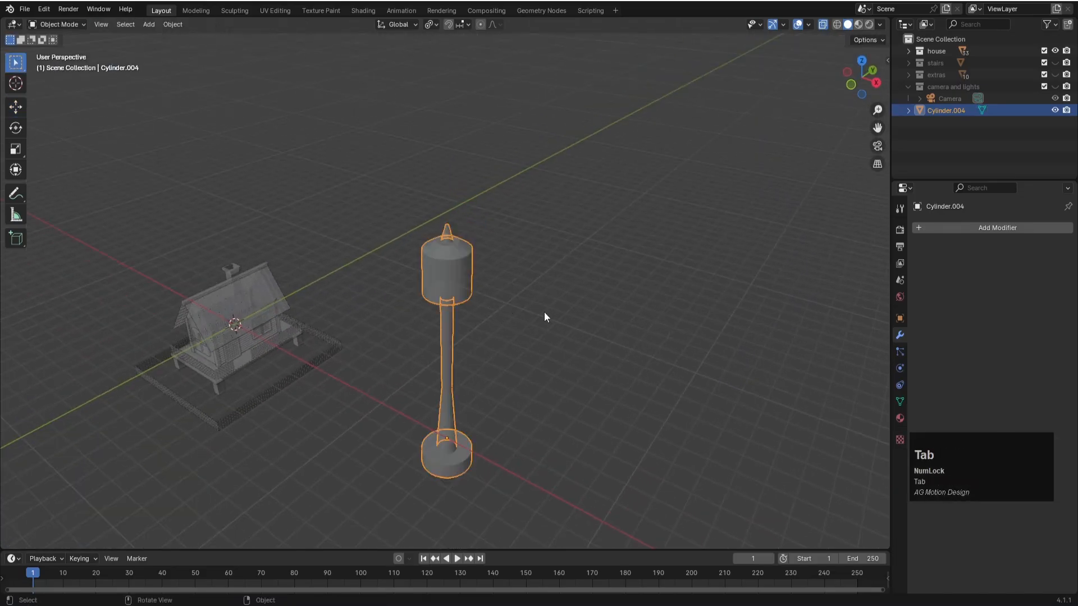
pyautogui.click(549, 323)
pyautogui.hotkey('alt', 'z')
pyautogui.click(566, 297)
pyautogui.moveTo(517, 326)
pyautogui.mouseDown(button='middle')
pyautogui.moveTo(533, 298)
pyautogui.moveTo(534, 323)
pyautogui.mouseUp(button='middle')
pyautogui.scroll(5, 473, 257)
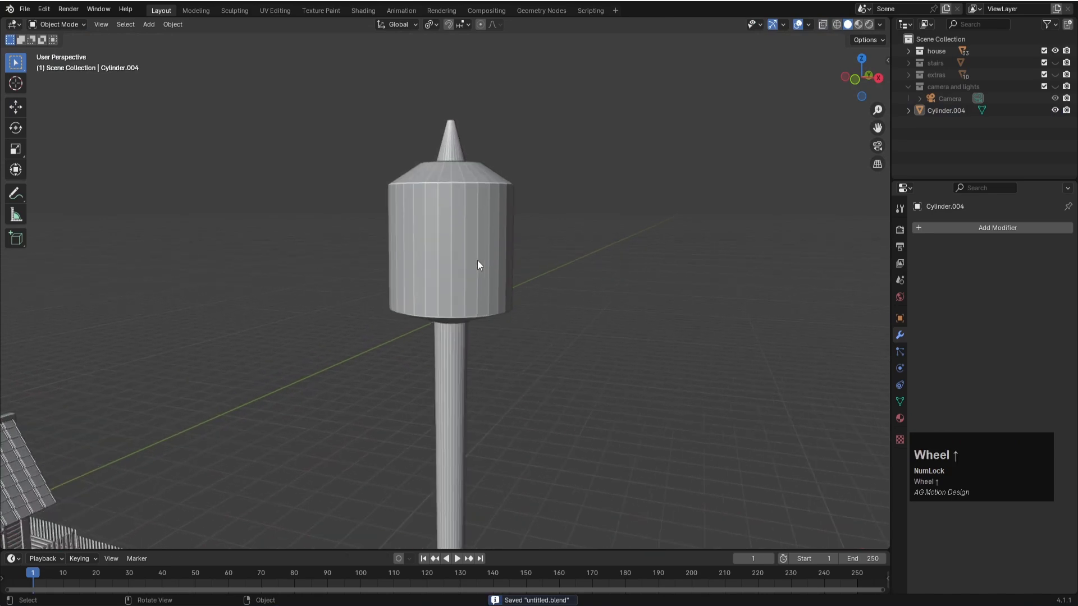
pyautogui.click(501, 251)
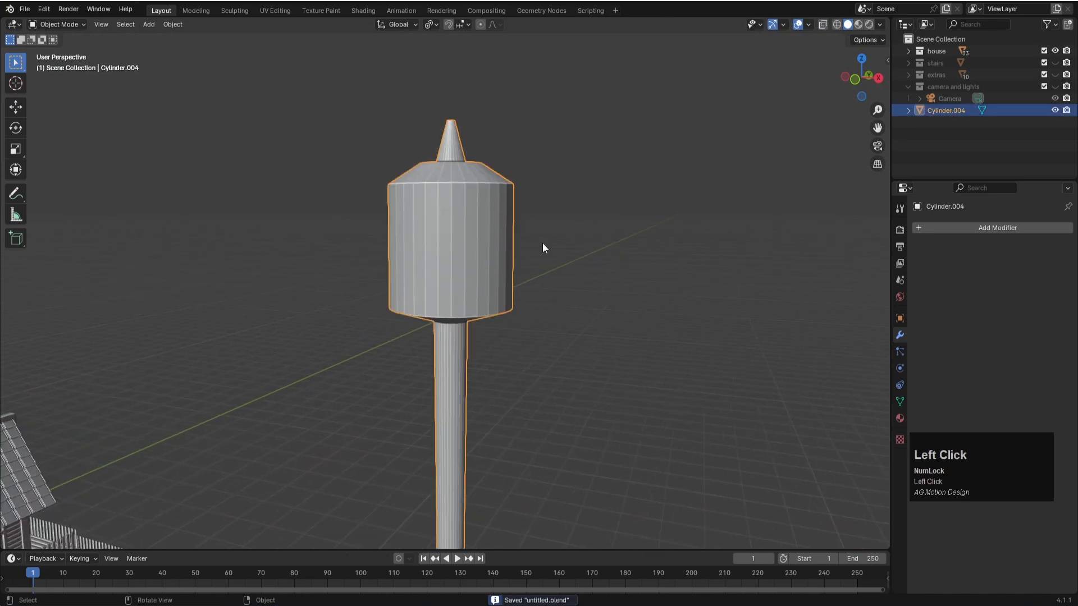
# - Add two edge loops around the side wall of the lamp post's cylindrical head
pyautogui.scroll(-1, 518, 328)
pyautogui.click(571, 272)
pyautogui.click(416, 226)
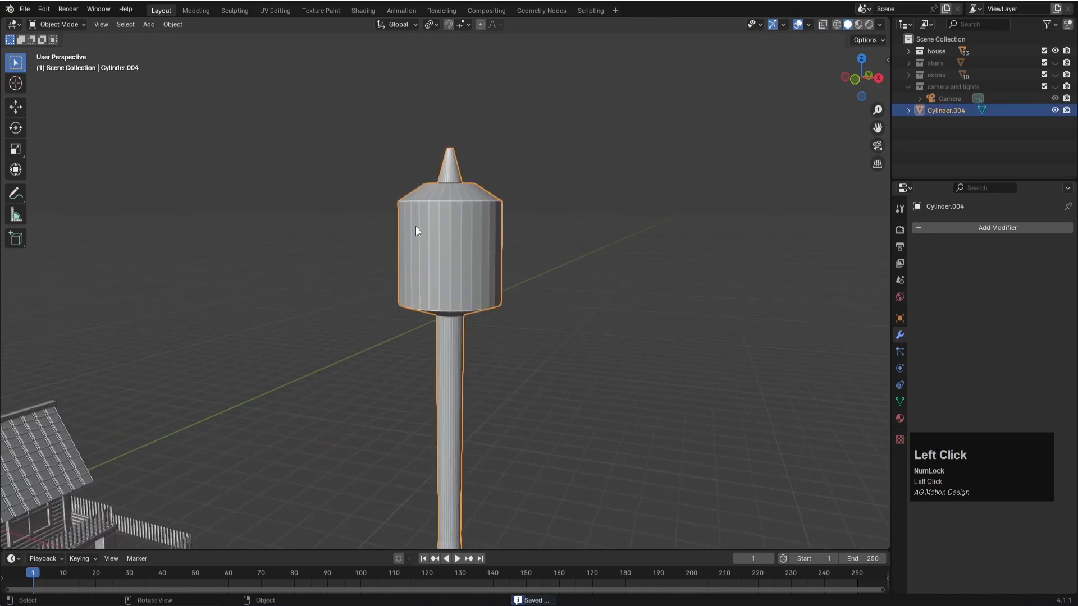
pyautogui.press('Tab')
pyautogui.hotkey('ctrl', 'r')
pyautogui.scroll(1, 478, 252)
pyautogui.click(477, 251)
pyautogui.click(478, 252)
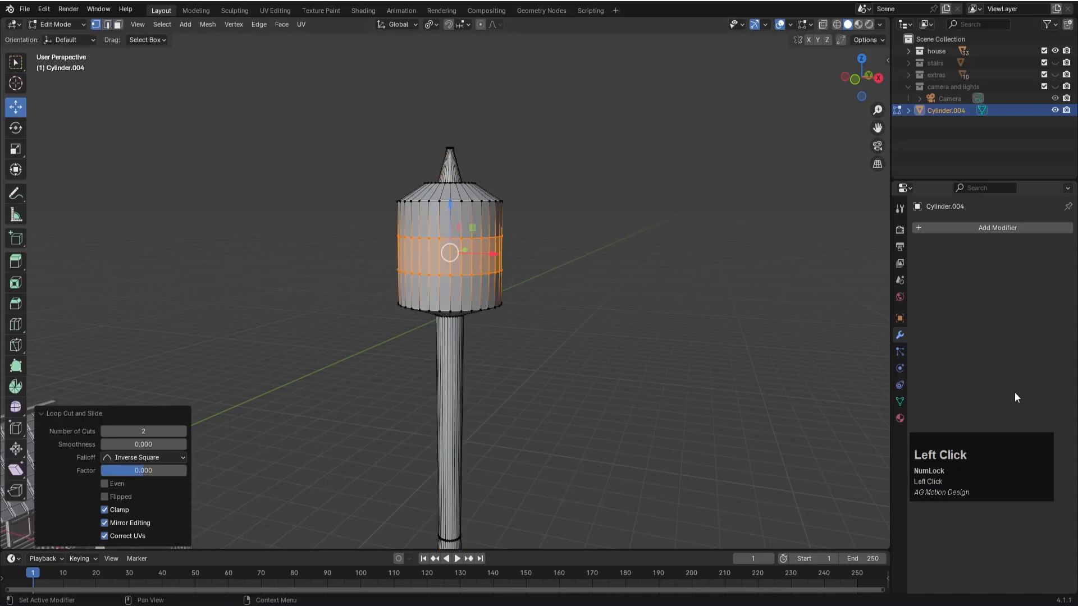
# - Scale the two new loops to about 0.268 along Z and lower the band about 0.48 m toward the head's bottom
pyautogui.press('s')
pyautogui.press('z')
pyautogui.press('s')
pyautogui.press('z')
pyautogui.click(513, 273)
pyautogui.press('g')
pyautogui.press('z')
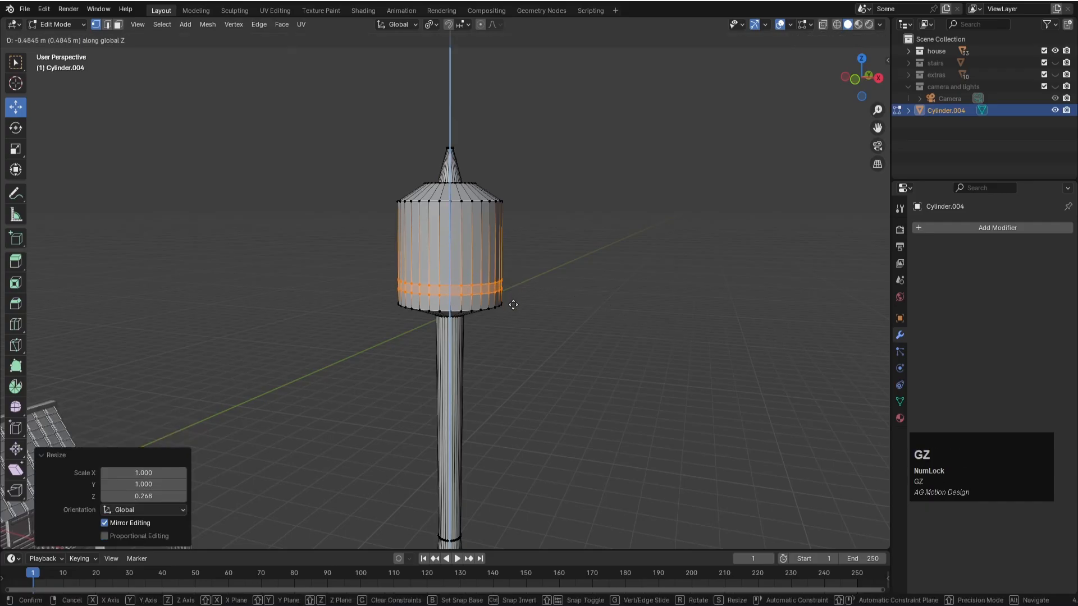
pyautogui.click(514, 304)
# - Add two more edge loops on the head above the lower band and scale them to about 0.349 along Z
pyautogui.hotkey('ctrl', 'r')
pyautogui.scroll(1, 466, 242)
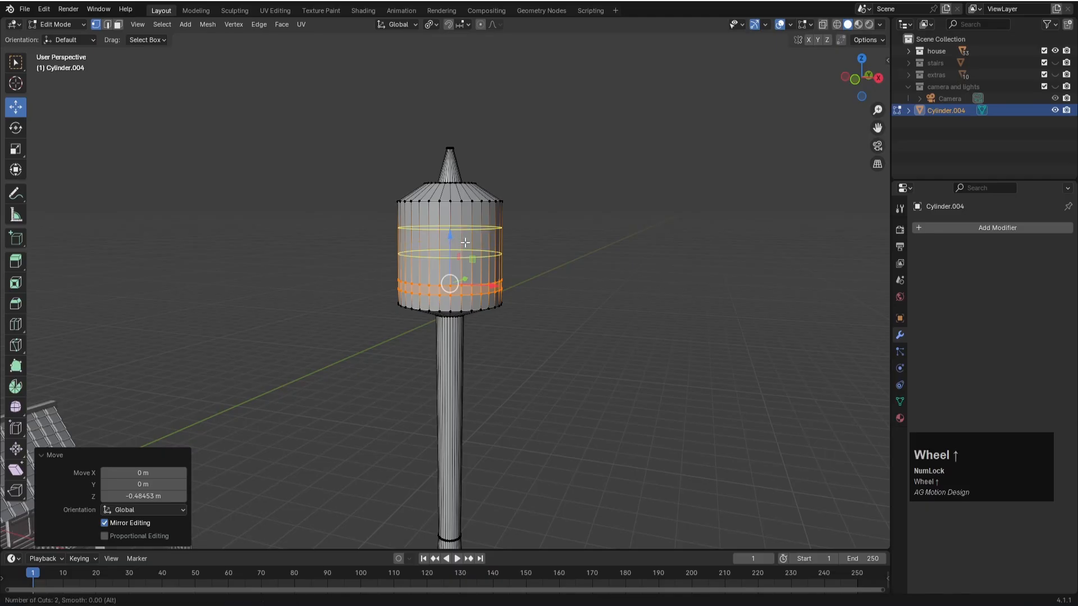
pyautogui.click(466, 242)
pyautogui.click(466, 242)
pyautogui.press('s')
pyautogui.press('z')
pyautogui.click(522, 256)
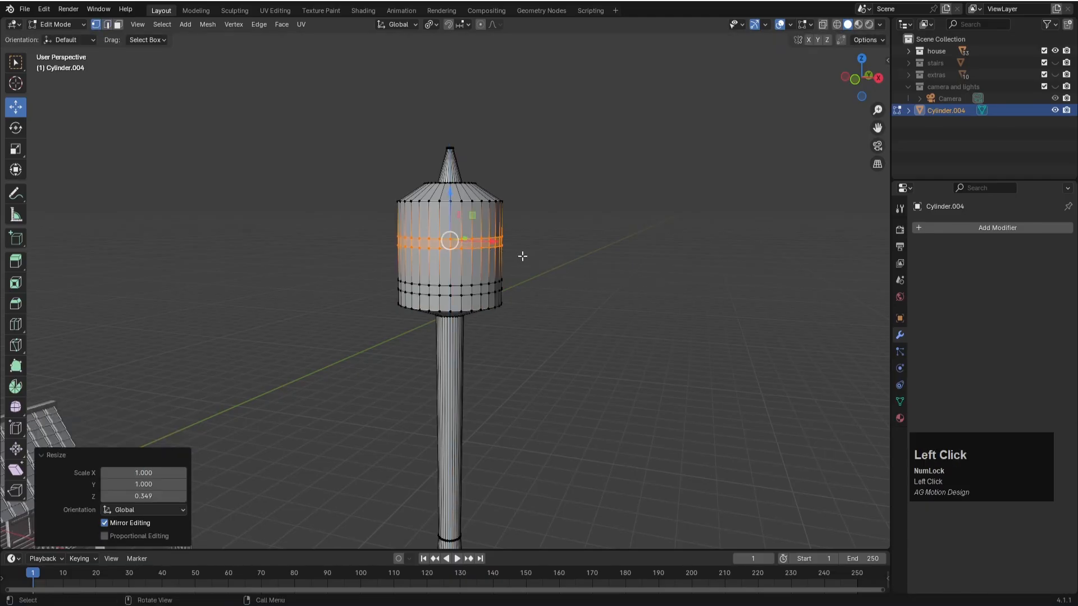
# - Raise the upper band about 0.26 m toward the head's top in front view and leave Edit Mode
pyautogui.press('KP_1')
pyautogui.scroll(2, 509, 230)
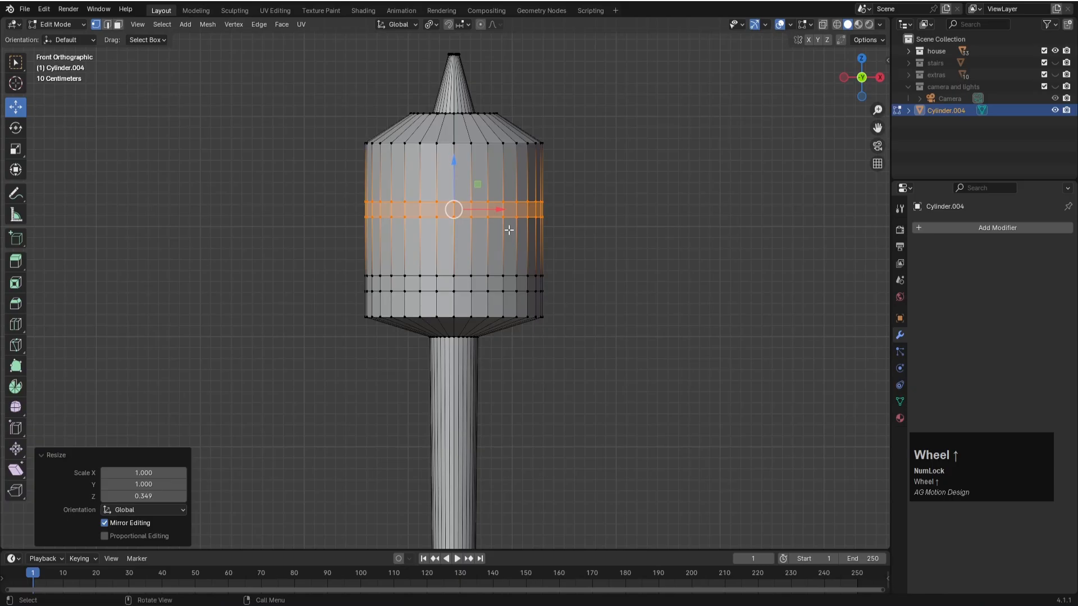
pyautogui.press('g')
pyautogui.press('z')
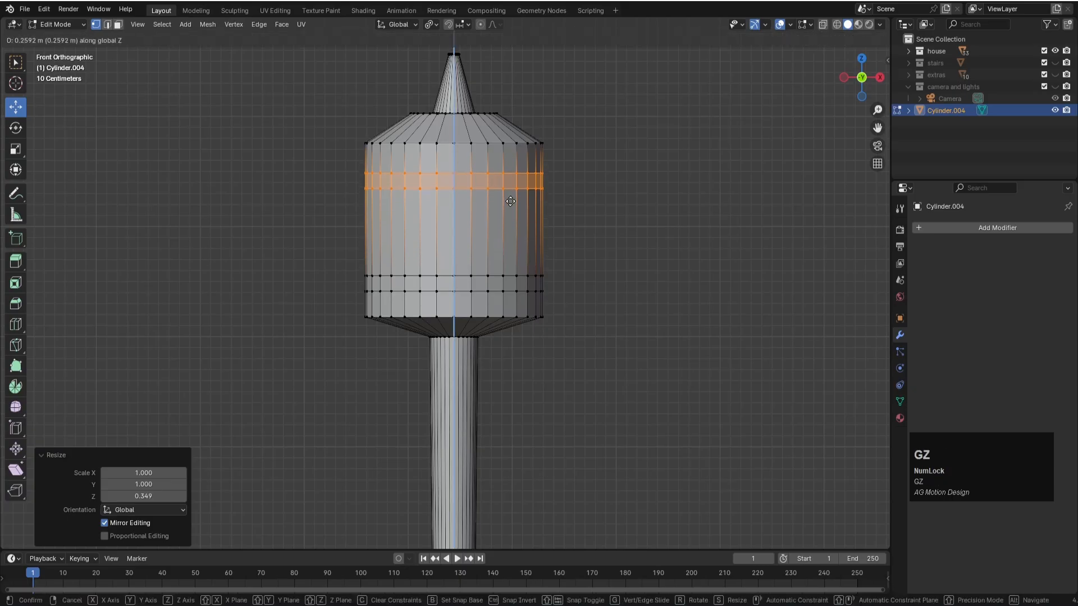
pyautogui.click(511, 201)
pyautogui.scroll(-1, 556, 258)
pyautogui.press('Tab')
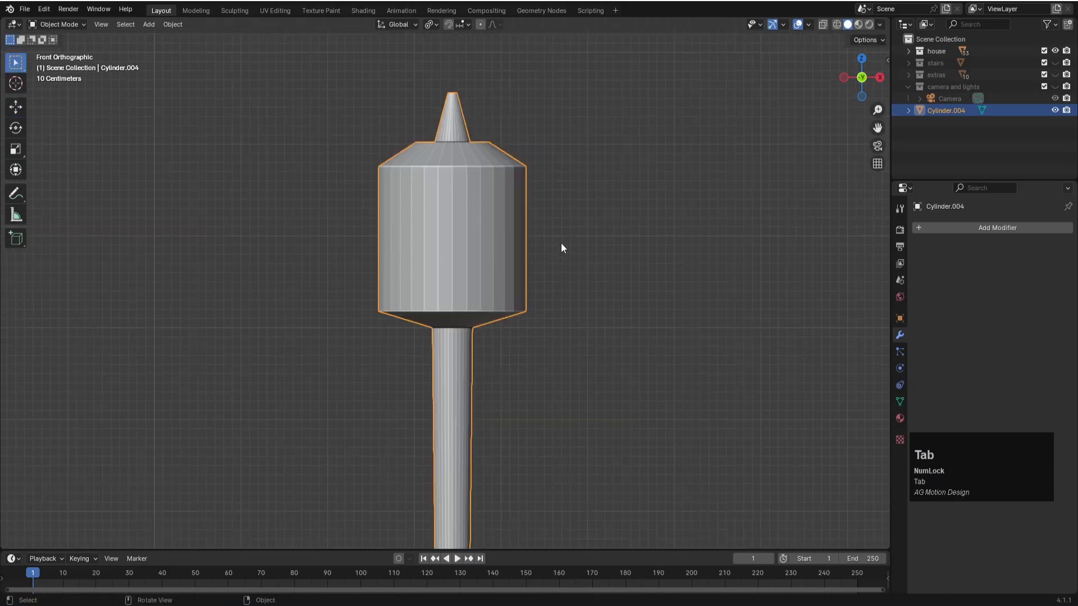
# - Add one edge loop near the head wall's lower rim at factor 0.286 and one near its upper rim at about -0.320
pyautogui.press('Tab')
pyautogui.scroll(1, 458, 230)
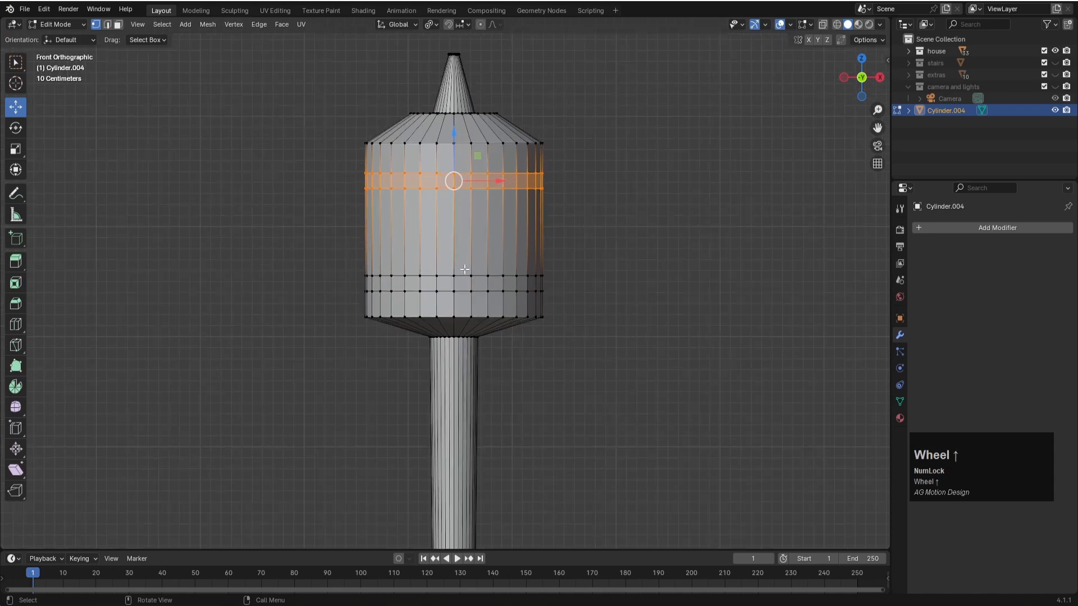
pyautogui.hotkey('ctrl', 'r')
pyautogui.click(451, 308)
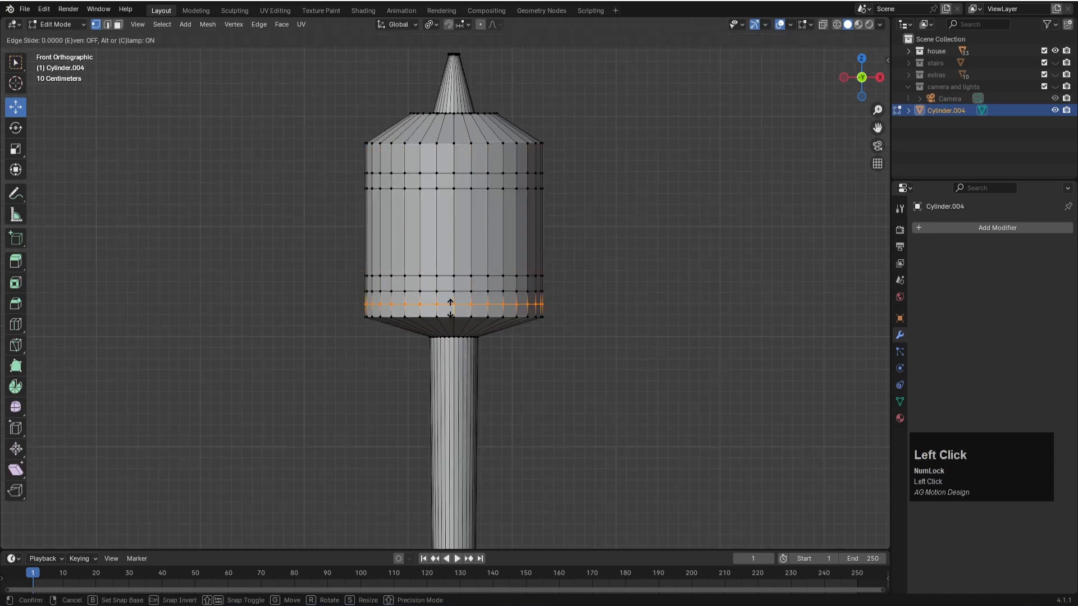
pyautogui.click(451, 309)
pyautogui.hotkey('ctrl', 'r')
pyautogui.click(455, 159)
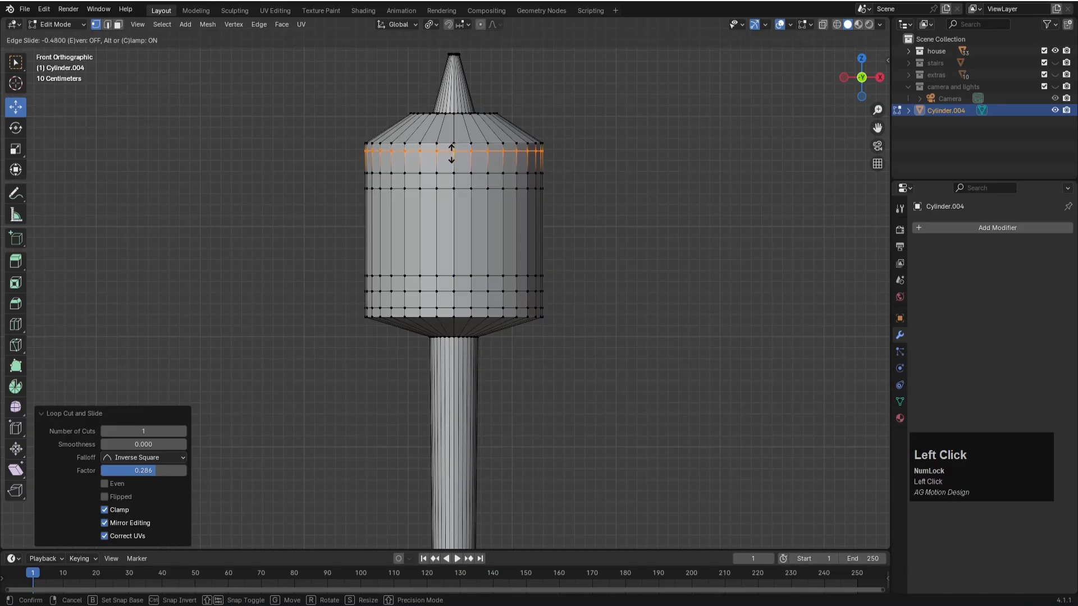
pyautogui.click(454, 152)
# - Add two edge loops on the sloped cap, one near its lower edge at factor 0.645 and one near its upper edge at -0.510
pyautogui.scroll(1, 454, 125)
pyautogui.press('g')
pyautogui.press('g')
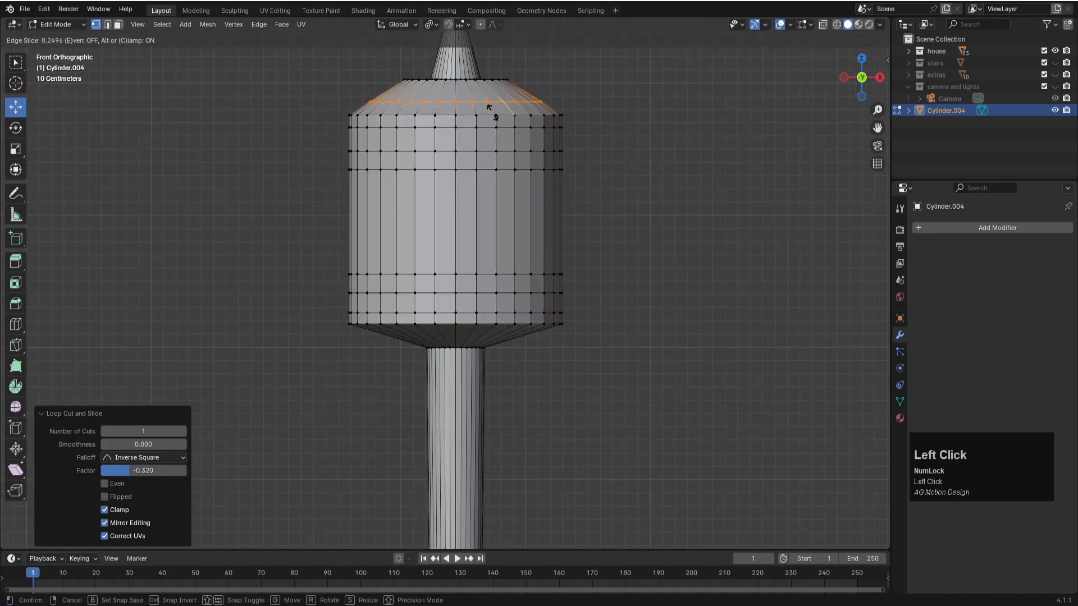
pyautogui.click(489, 112)
pyautogui.hotkey('ctrl', 'r')
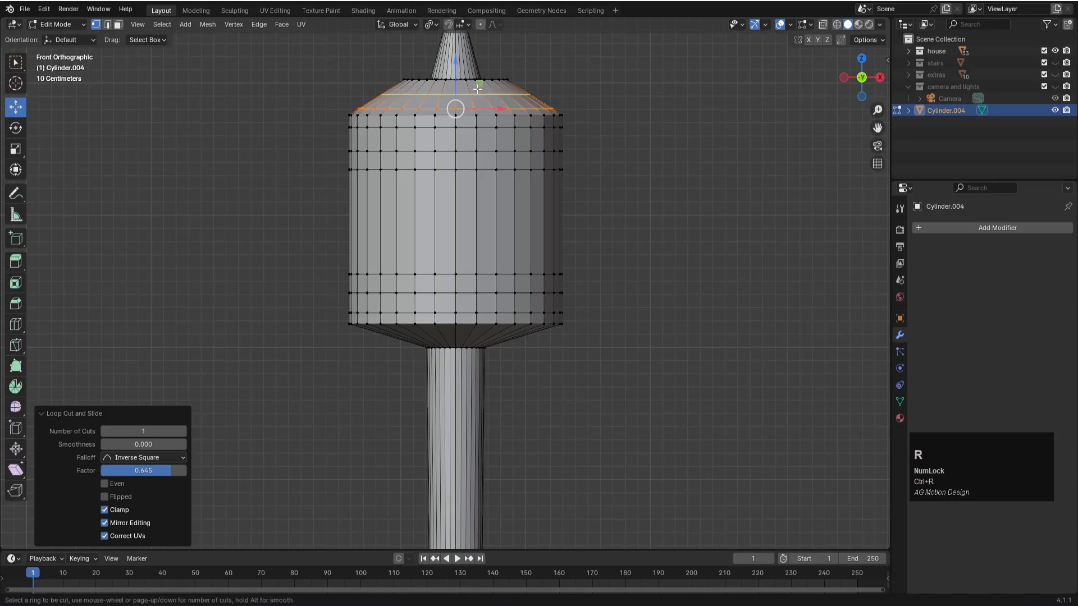
pyautogui.click(478, 89)
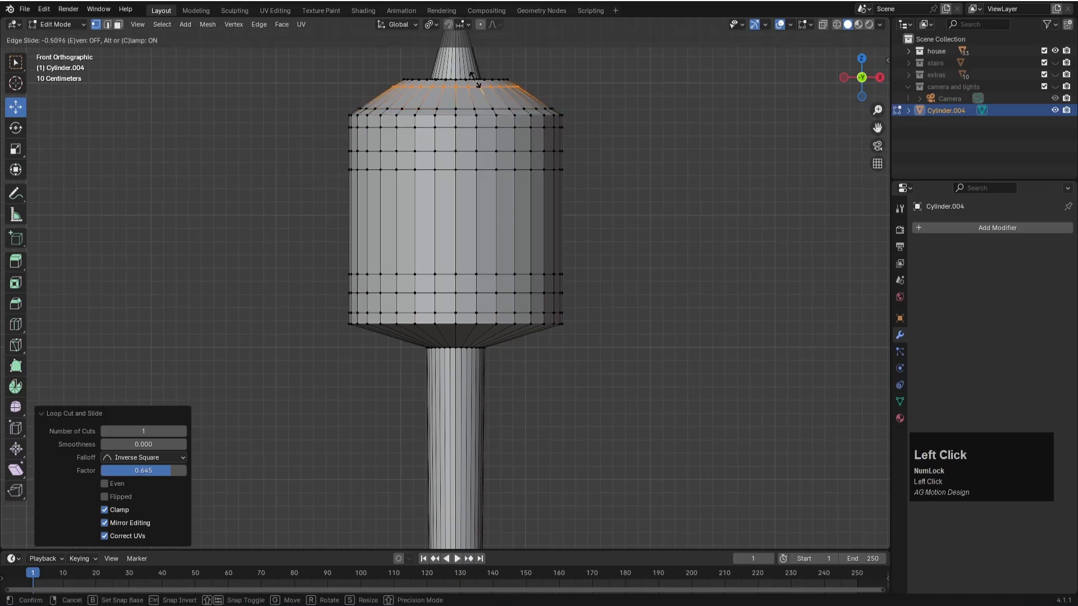
pyautogui.click(475, 80)
# - Add two edge loops on the head's tapered underside, slid toward the pole at factor 0.541 and toward the rim at -0.360
pyautogui.scroll(1, 492, 352)
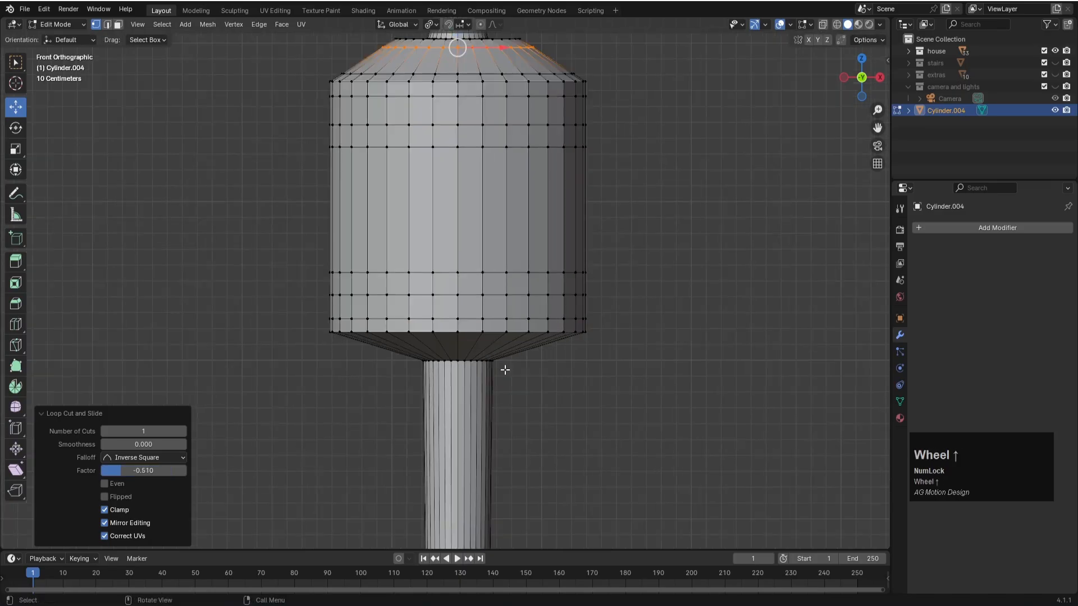
pyautogui.hotkey('ctrl', 'r')
pyautogui.click(511, 356)
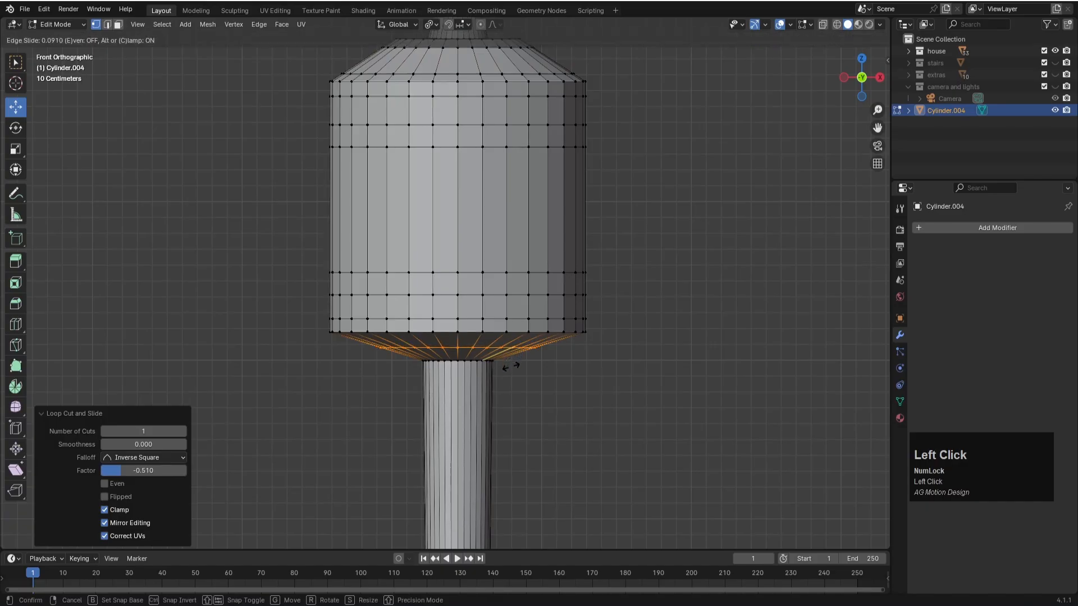
pyautogui.press('g')
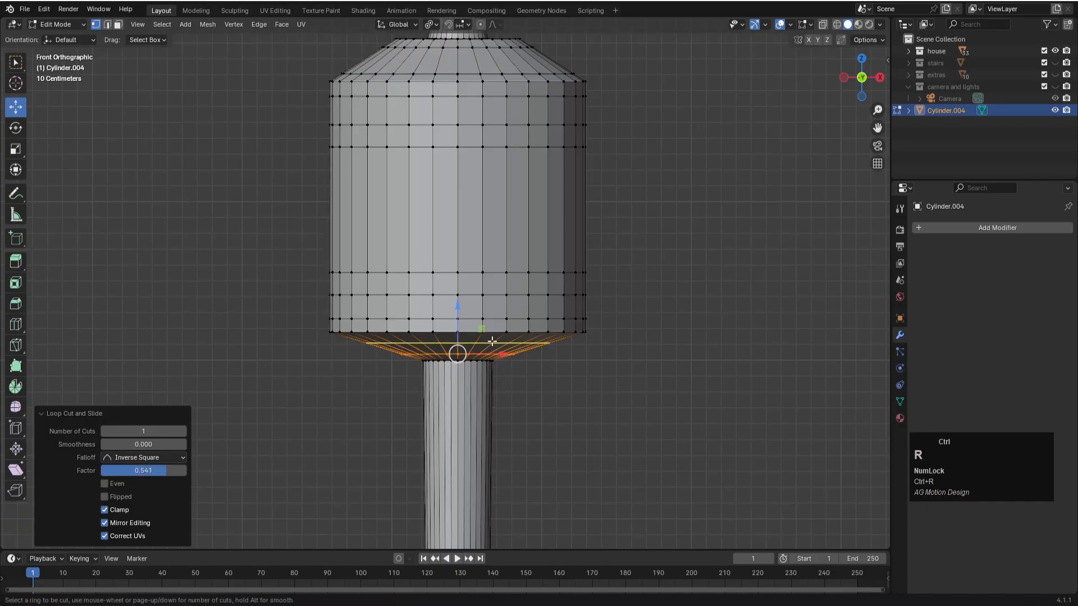
pyautogui.press('g')
pyautogui.click(494, 332)
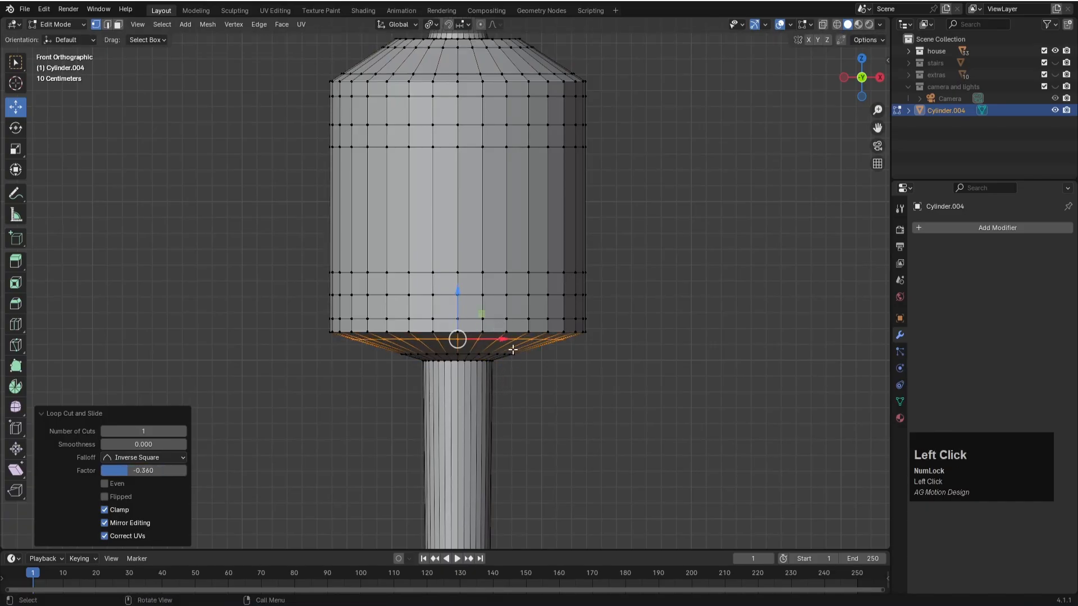
# - Return to Object Mode and save the file
pyautogui.scroll(-2, 508, 343)
pyautogui.moveTo(629, 271); pyautogui.dragTo(592, 296, button='middle')
pyautogui.scroll(-1, 593, 301)
pyautogui.press('Tab')
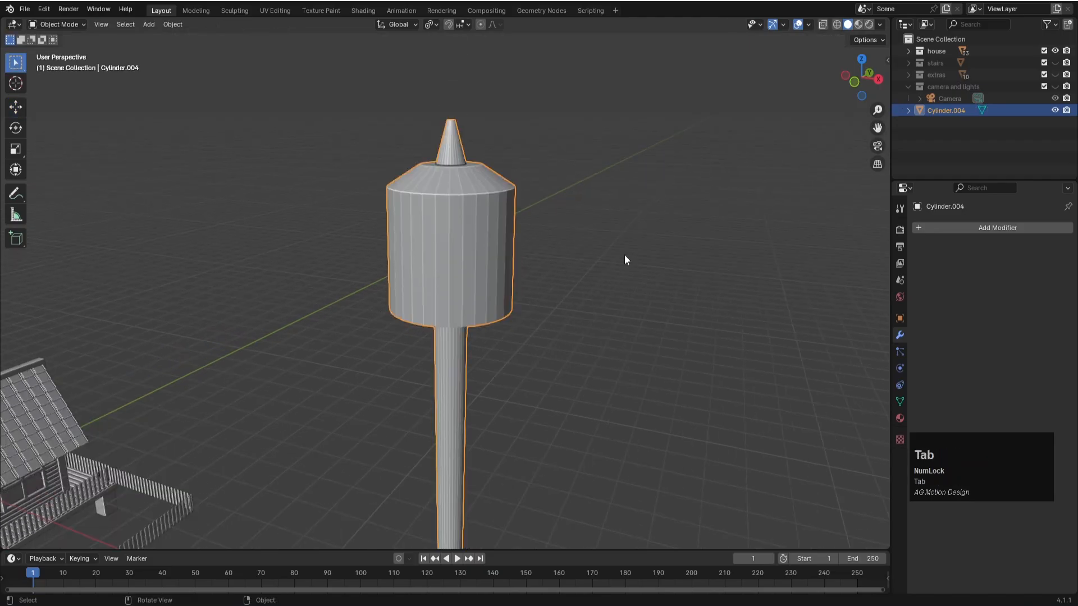
pyautogui.scroll(-3, 618, 266)
pyautogui.hotkey('ctrl', 's')
# - Scale the whole lamp post down to about 0.204 in top view
pyautogui.click(433, 244)
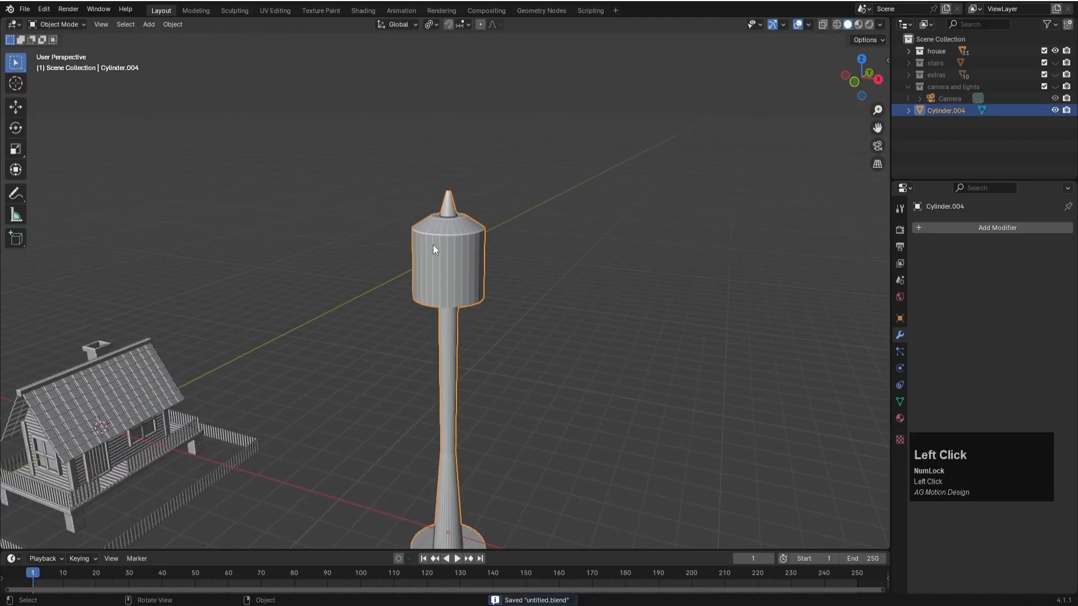
pyautogui.press('KP_7')
pyautogui.scroll(3, 456, 273)
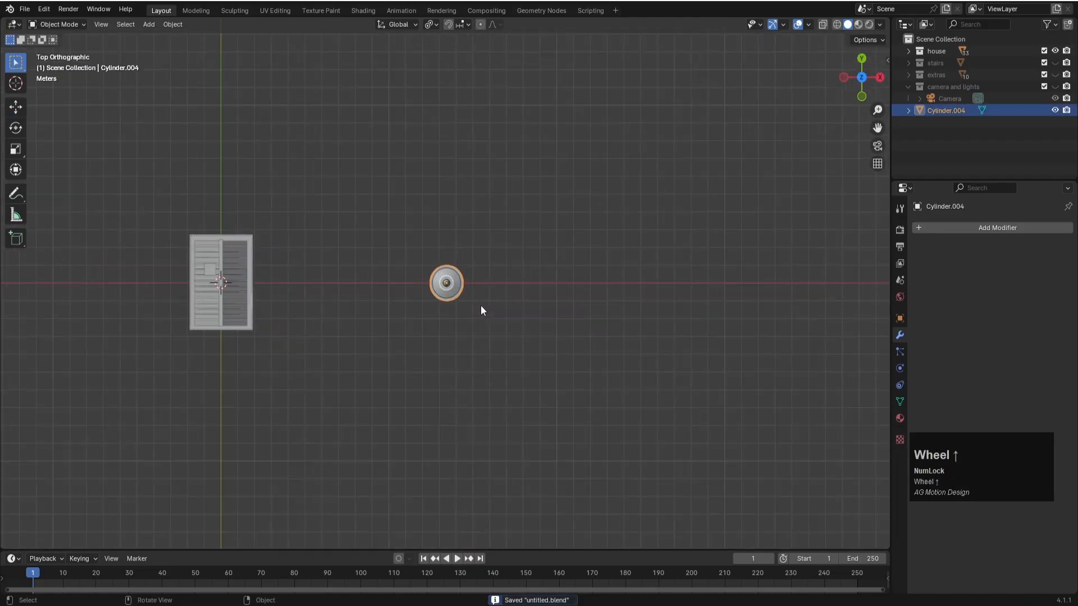
pyautogui.scroll(1, 481, 306)
pyautogui.press('s')
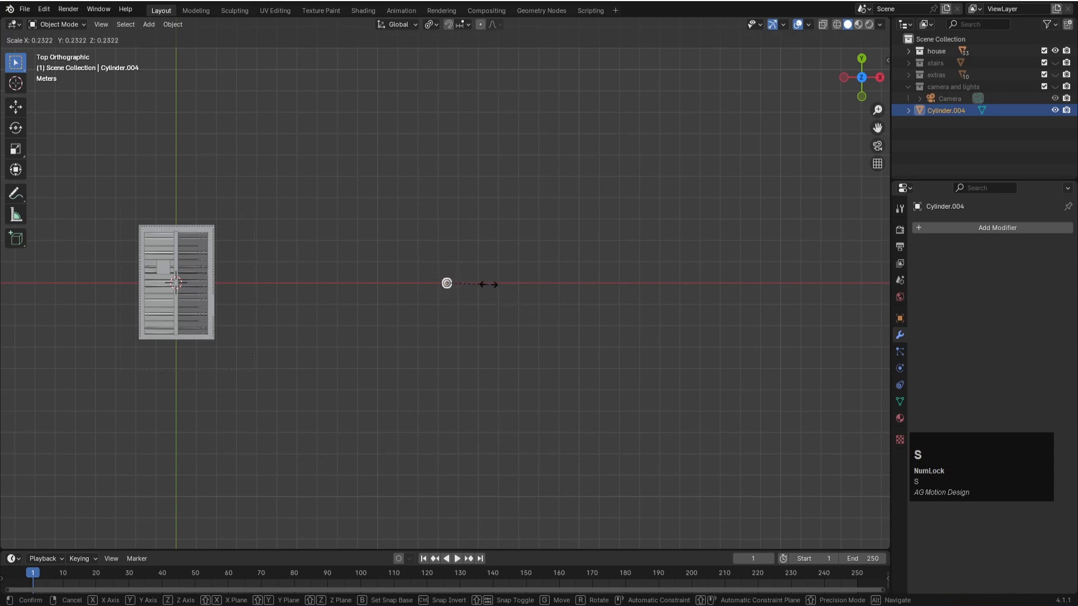
pyautogui.click(487, 287)
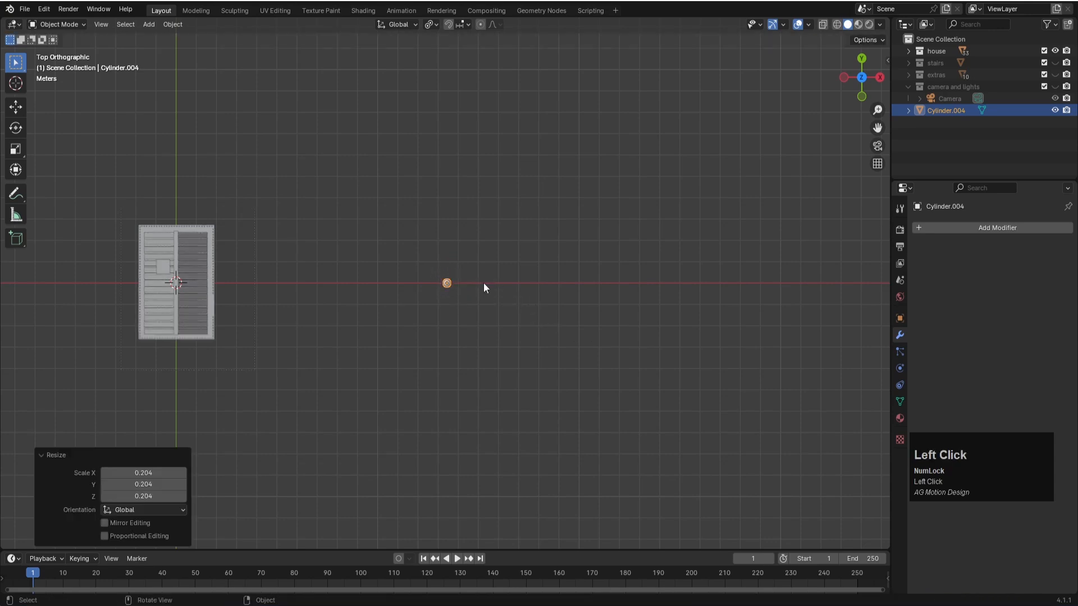
# - Move the lamp post beside the house and into the front-left inner corner of the outer fence
pyautogui.press('g')
pyautogui.click(182, 338)
pyautogui.press('KP_Decimal')
pyautogui.scroll(-3, 562, 365)
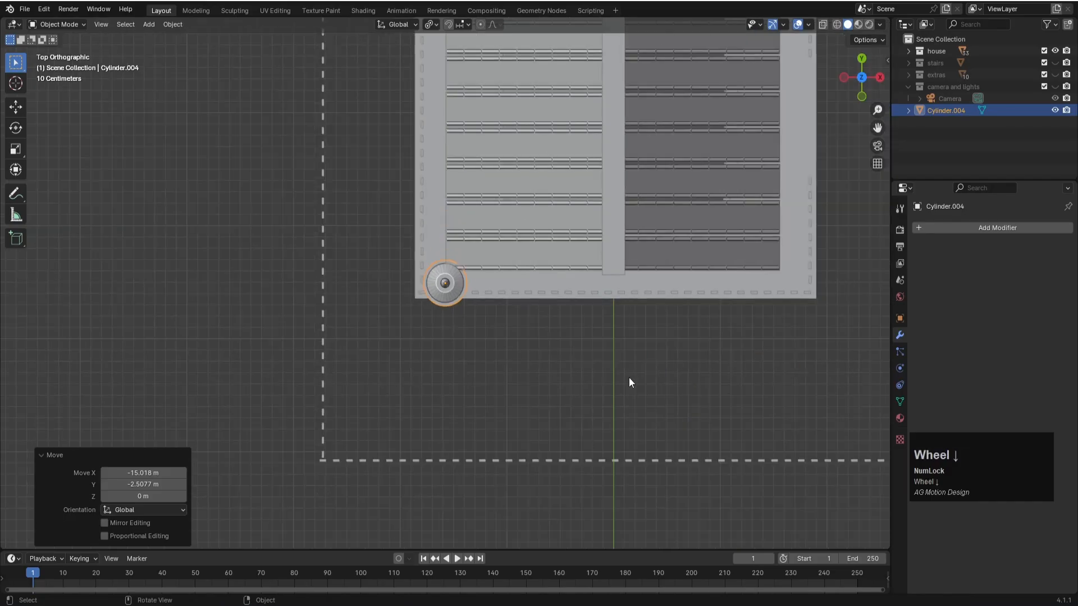
pyautogui.press('g')
pyautogui.click(545, 510)
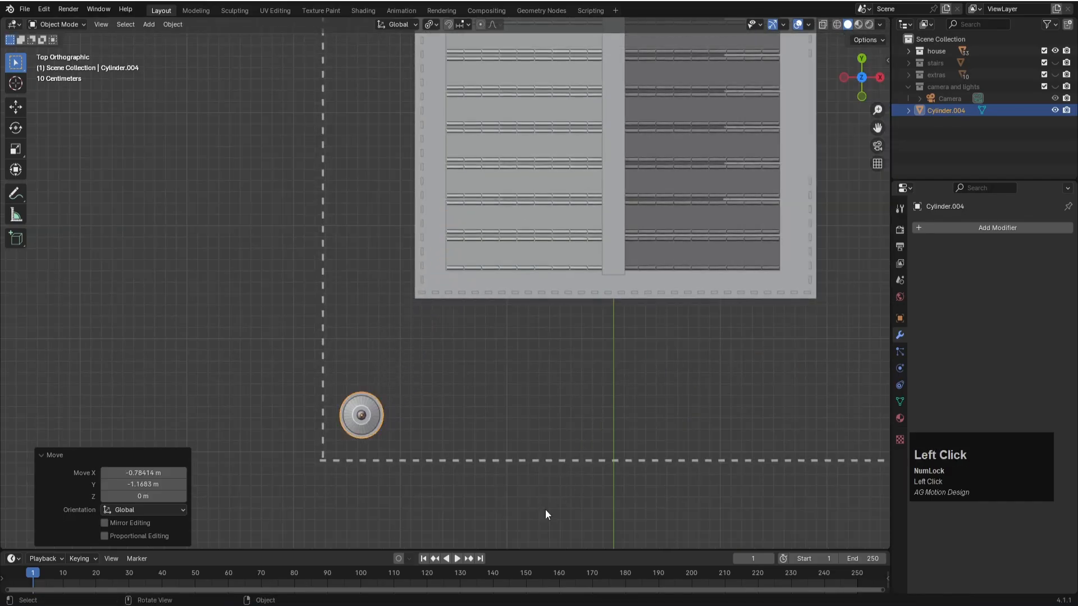
# - Lower the lamp post along Z in front view to the base level of the outer fence
pyautogui.press('KP_1')
pyautogui.scroll(-2, 513, 413)
pyautogui.scroll(1, 513, 412)
pyautogui.press('g')
pyautogui.press('z')
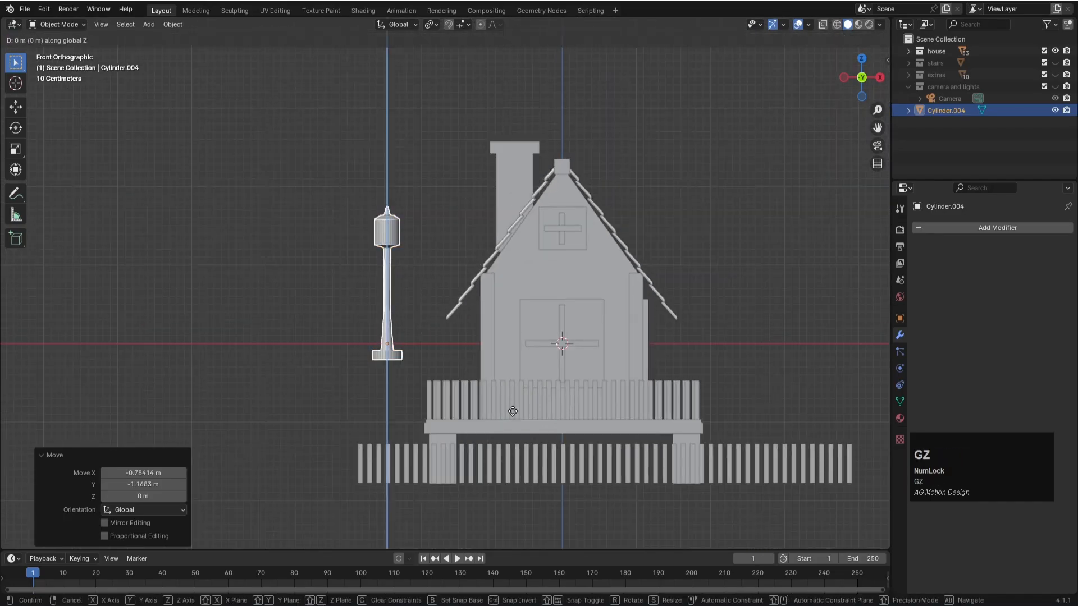
pyautogui.click(508, 533)
# - Scale the lamp post to about 0.895 and lower it about 0.038 m so its base sits at ground level
pyautogui.press('s')
pyautogui.click(571, 501)
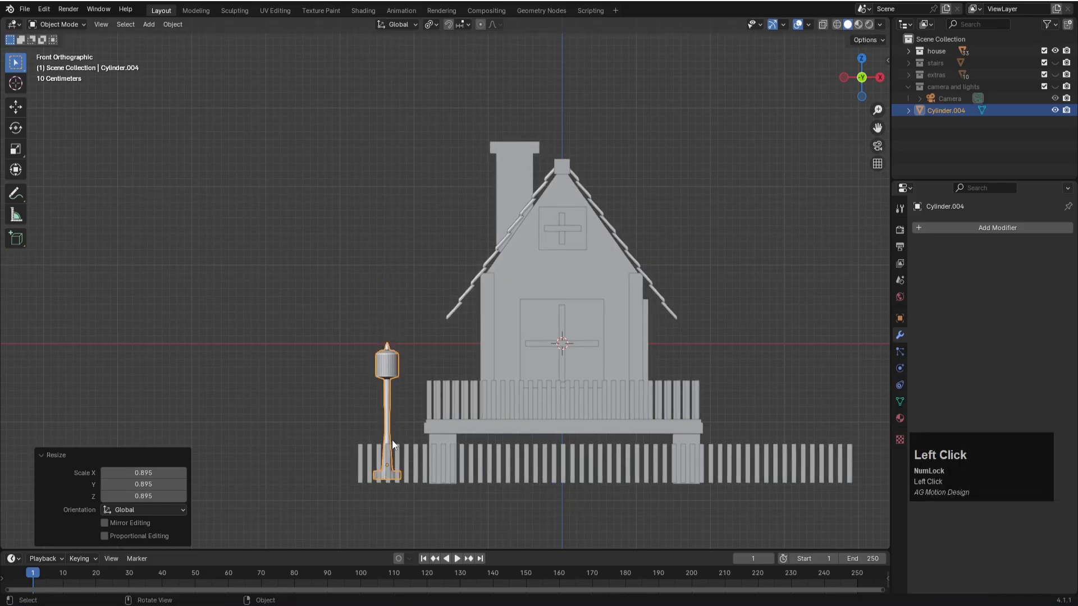
pyautogui.press('g')
pyautogui.press('z')
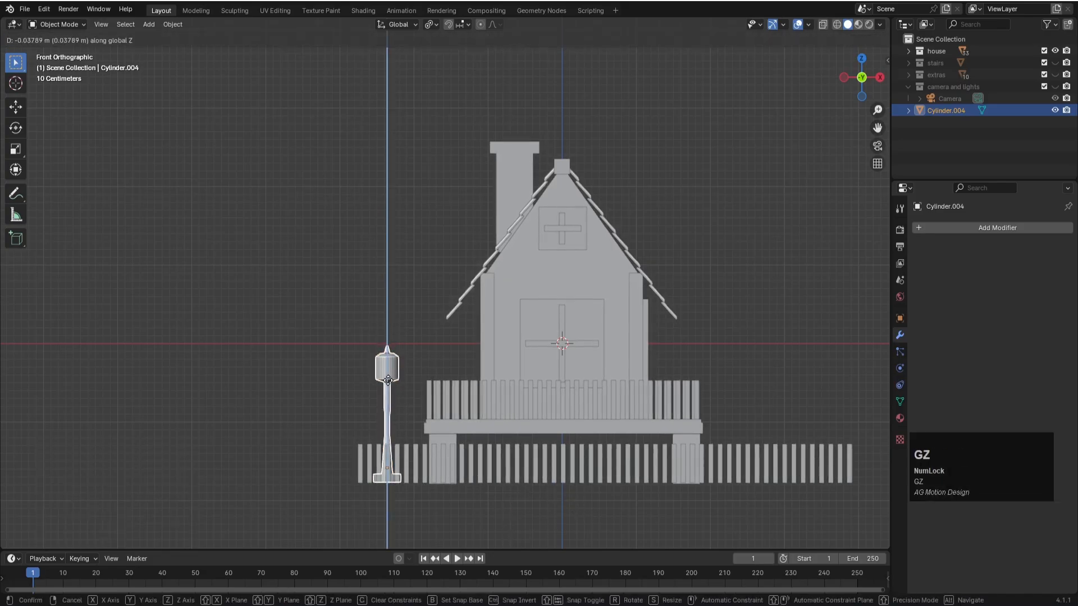
pyautogui.click(389, 381)
# - Switch to the camera view, deselect the lamp post and save the file
pyautogui.press('KP_0')
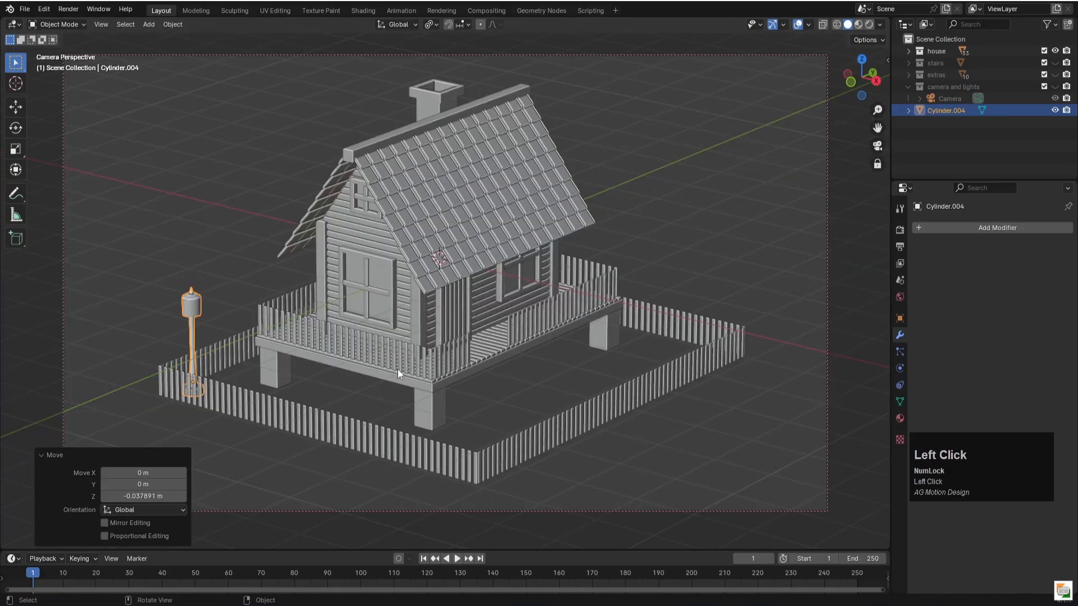
pyautogui.click(240, 268)
pyautogui.hotkey('ctrl', 's')
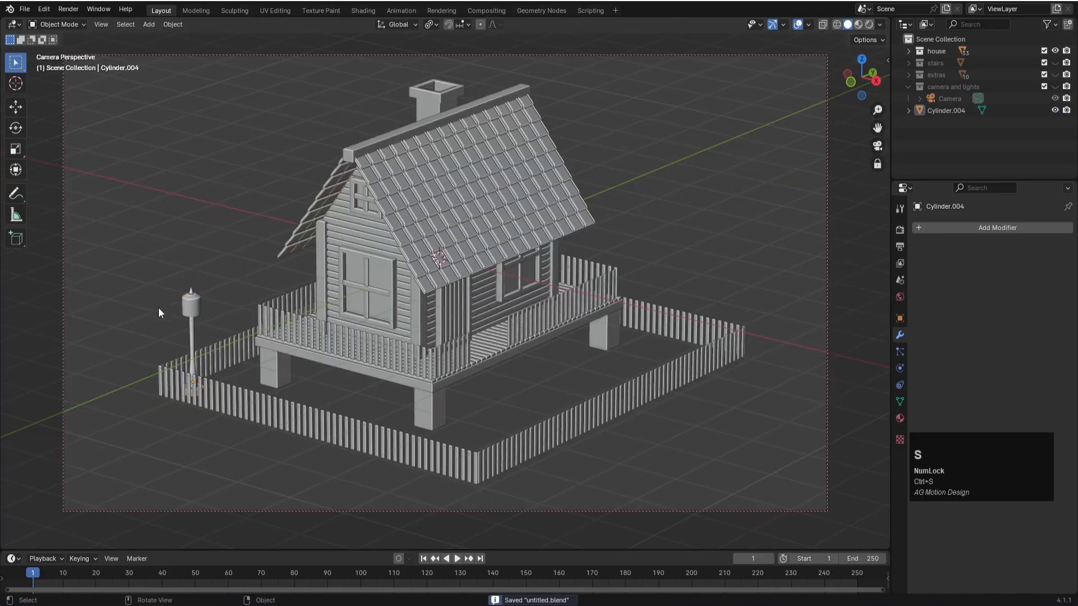
# - Unhide the camera and lights, stairs and extras collections, and save the file
pyautogui.click(1055, 86)
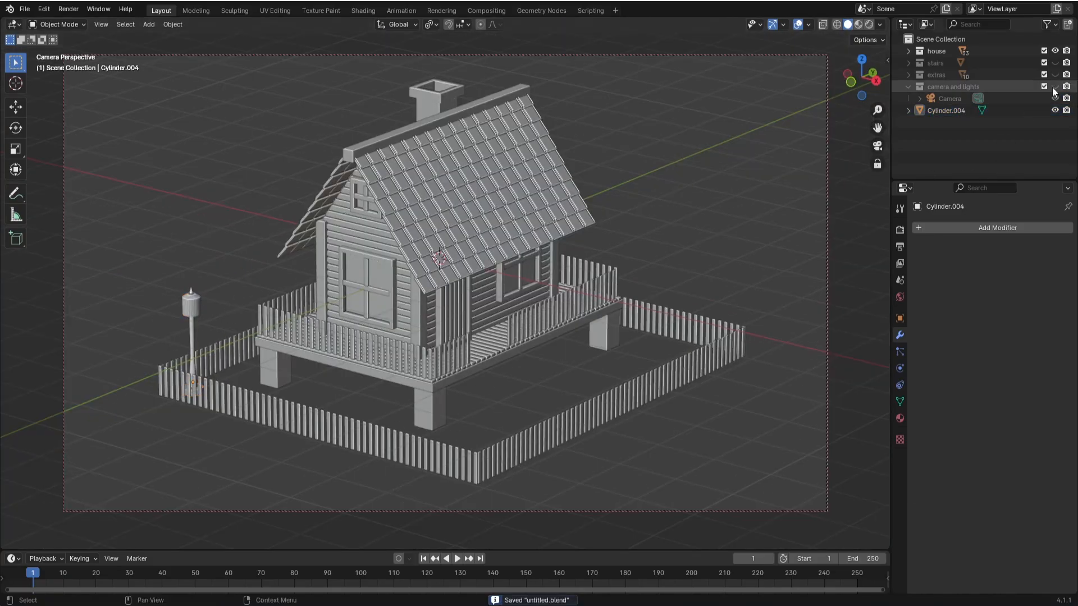
pyautogui.click(1055, 63)
pyautogui.click(1055, 74)
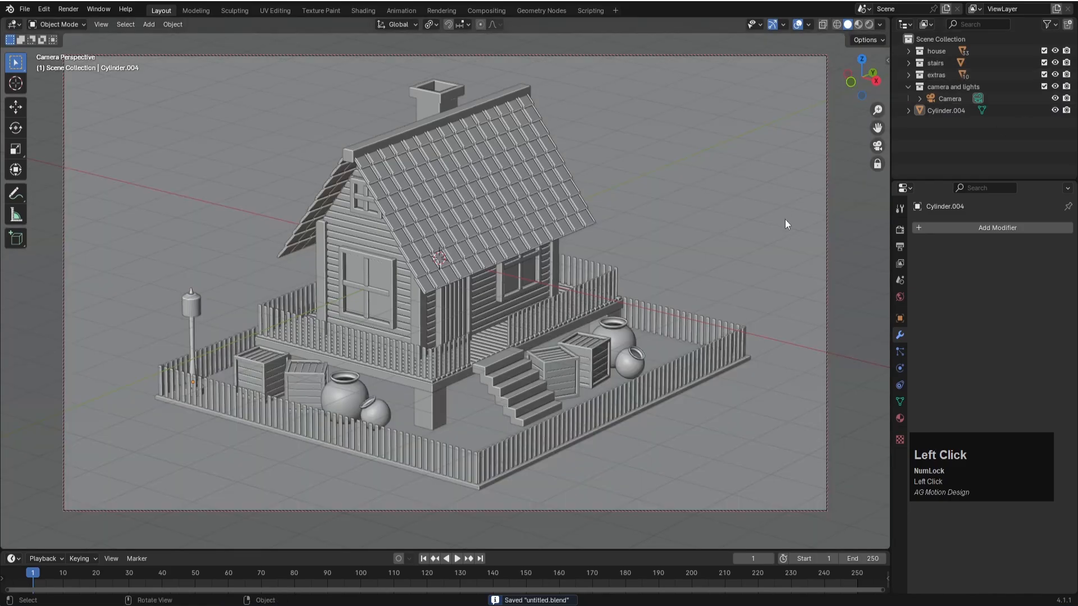
pyautogui.hotkey('ctrl', 's')
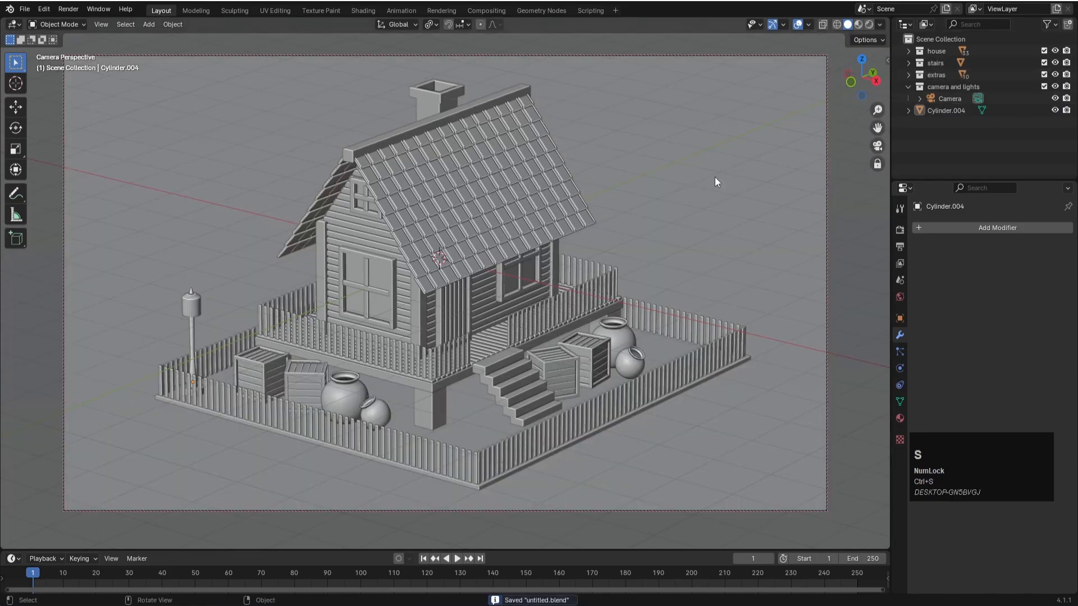
# - Add an area light at the world origin and scale it up to about 8.08
pyautogui.click(945, 163)
pyautogui.hotkey('shift', 'a')
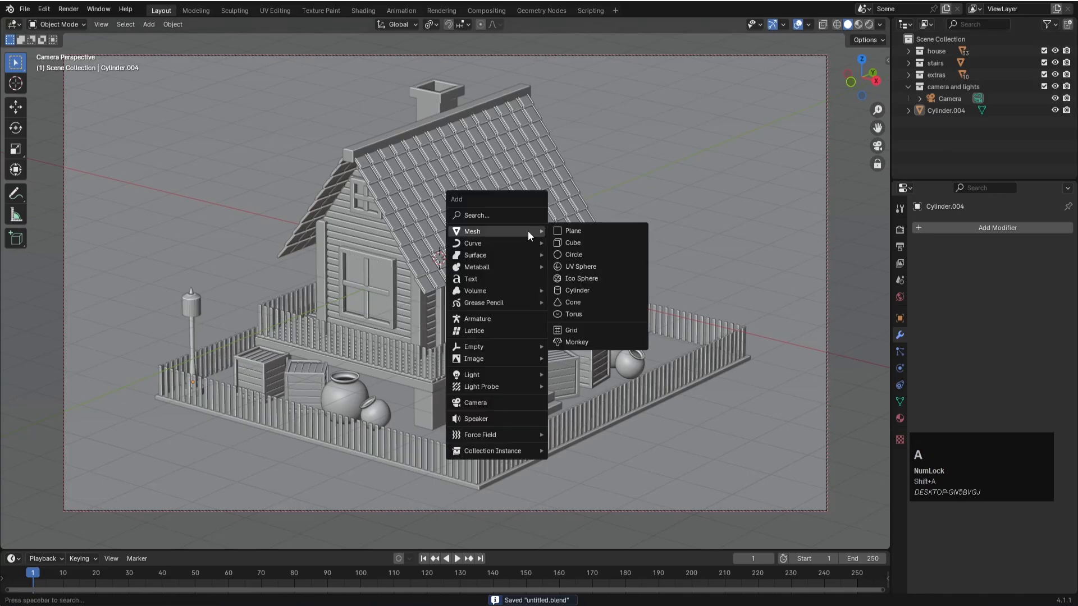
pyautogui.moveTo(463, 375)
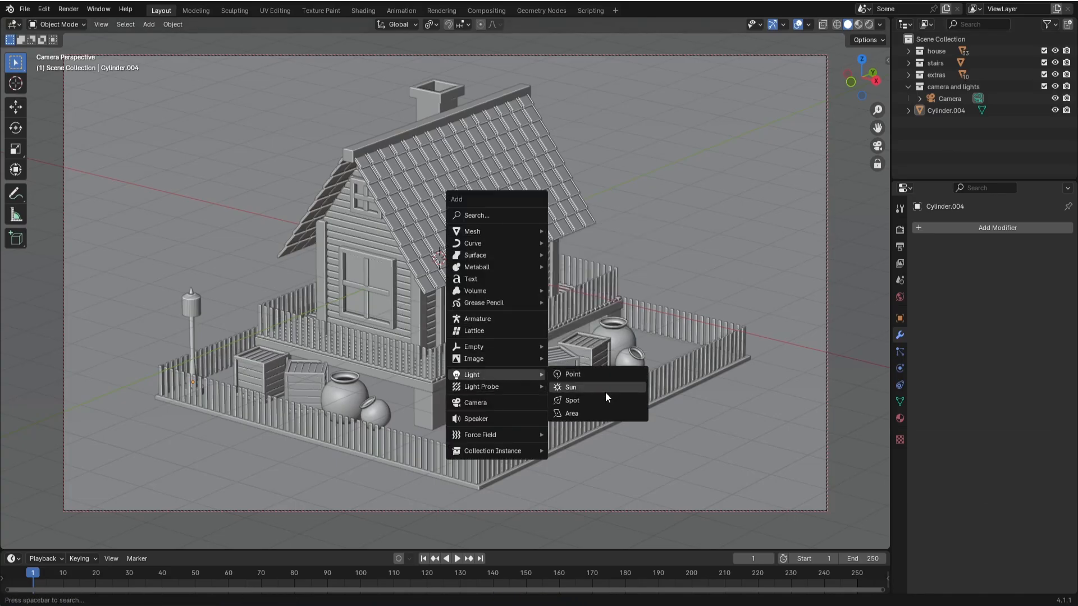
pyautogui.click(577, 410)
pyautogui.press('s')
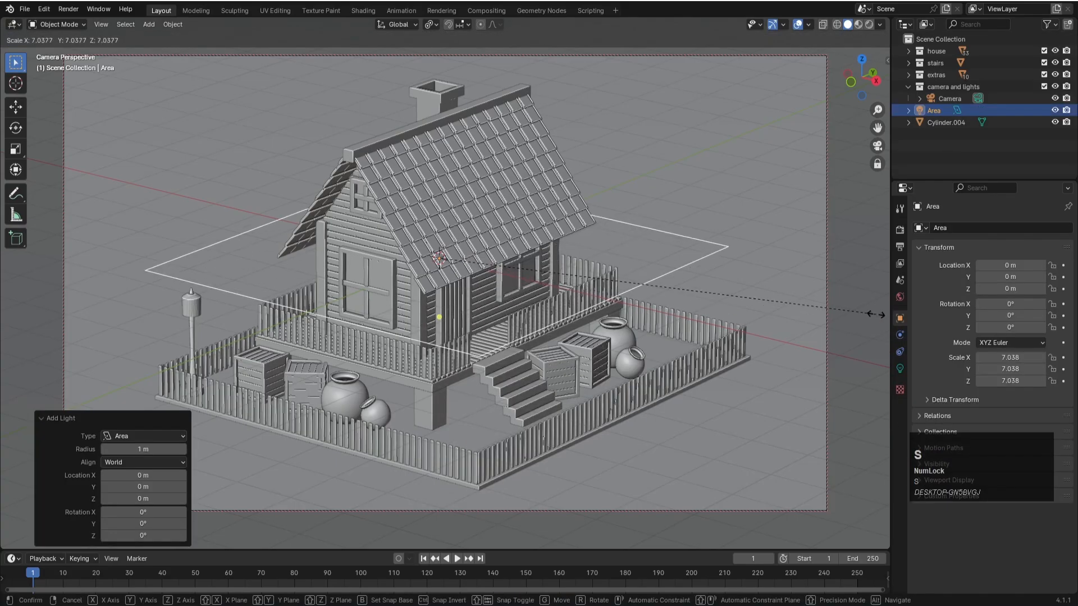
pyautogui.click(54, 322)
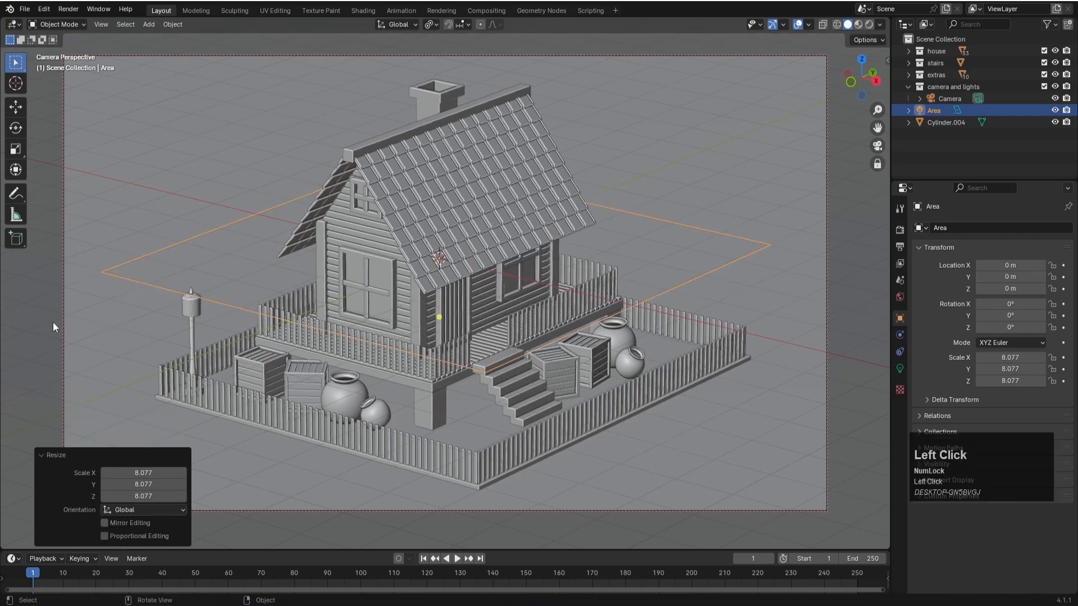
# - Show the viewport in rendered shading, raise the area light about 4.9 m along Z and save the file
pyautogui.press('z')
pyautogui.click(461, 206)
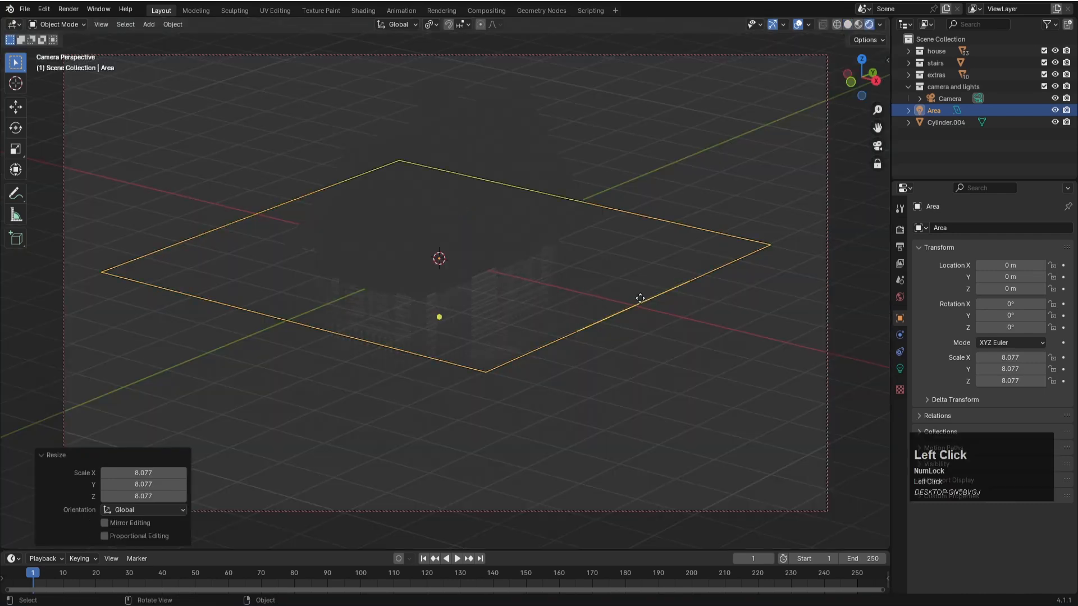
pyautogui.press('g')
pyautogui.press('z')
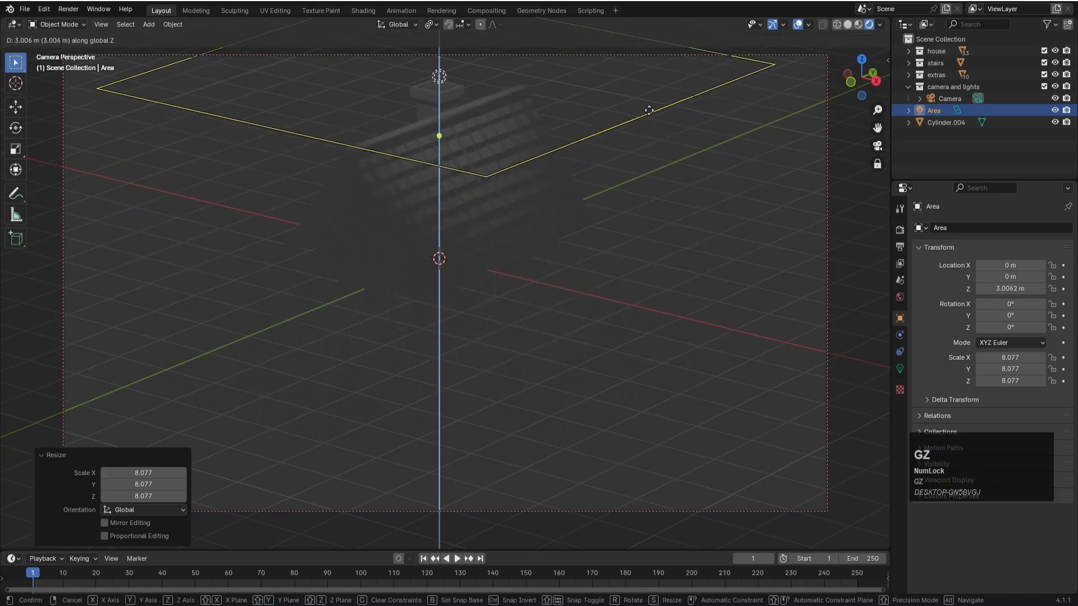
pyautogui.click(662, 530)
pyautogui.hotkey('ctrl', 's')
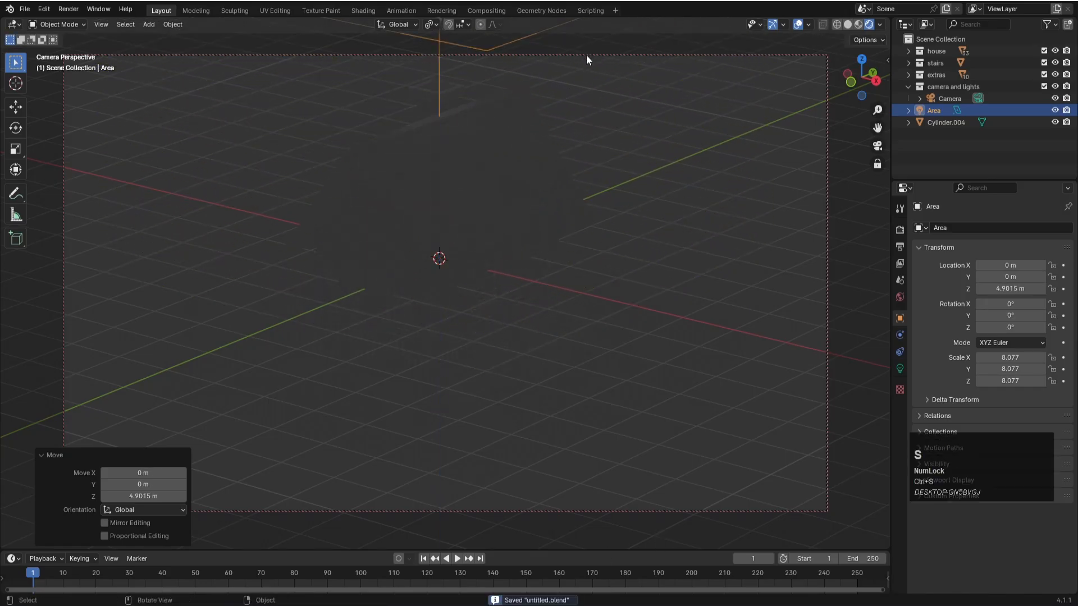
# - Set the area light's power to 500 W
pyautogui.click(899, 368)
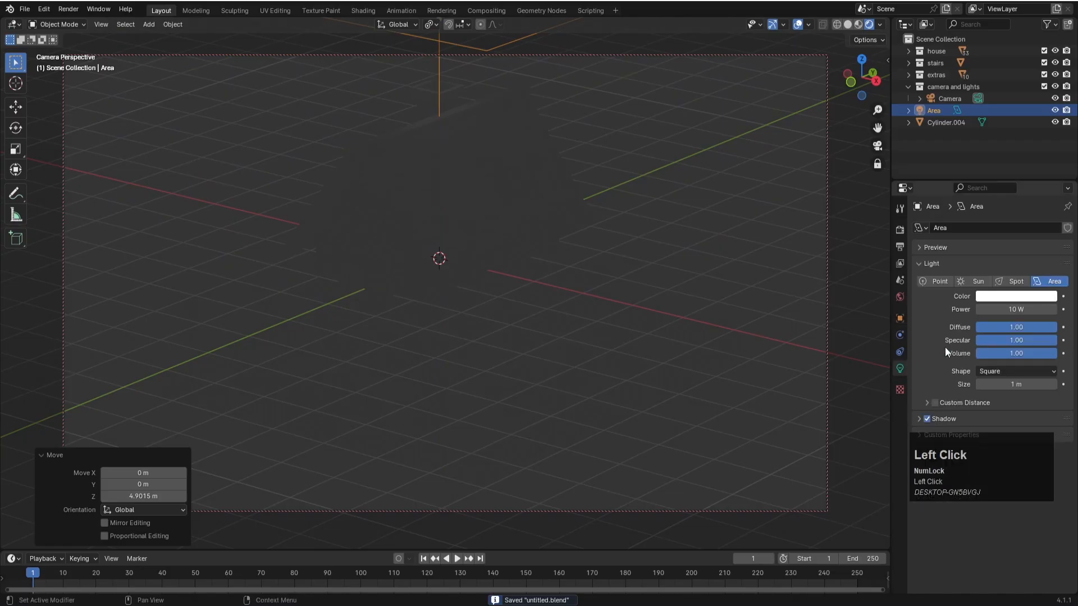
pyautogui.click(998, 309)
pyautogui.write('500')
pyautogui.press('Return')
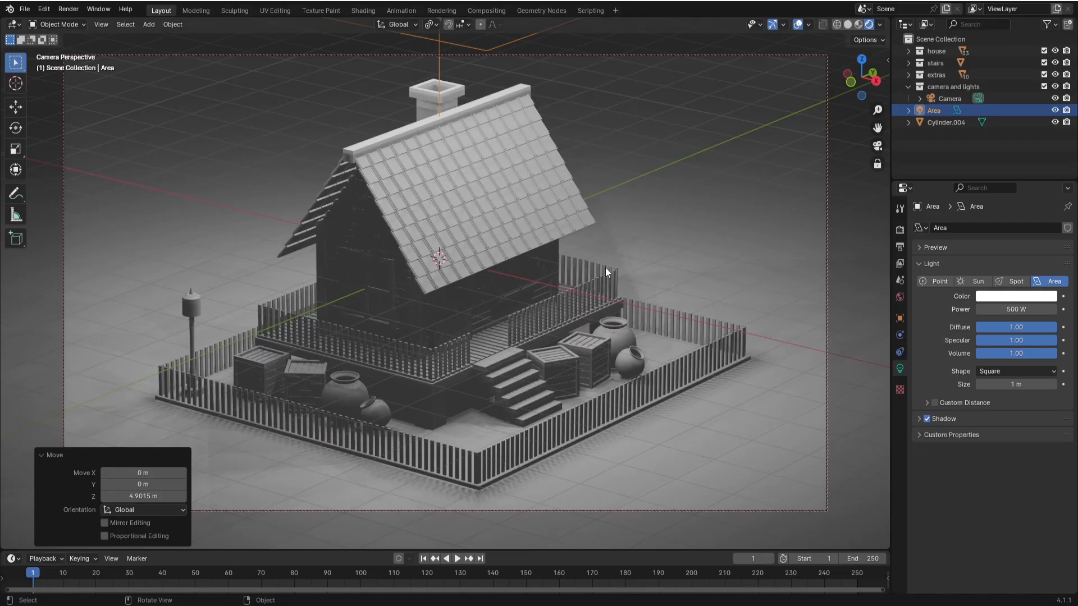
# - Duplicate the area light in top view, offset it about -4 m in X and -8.72 m in Y, and rotate it about 31.5°
pyautogui.press('KP_7')
pyautogui.scroll(-5, 605, 267)
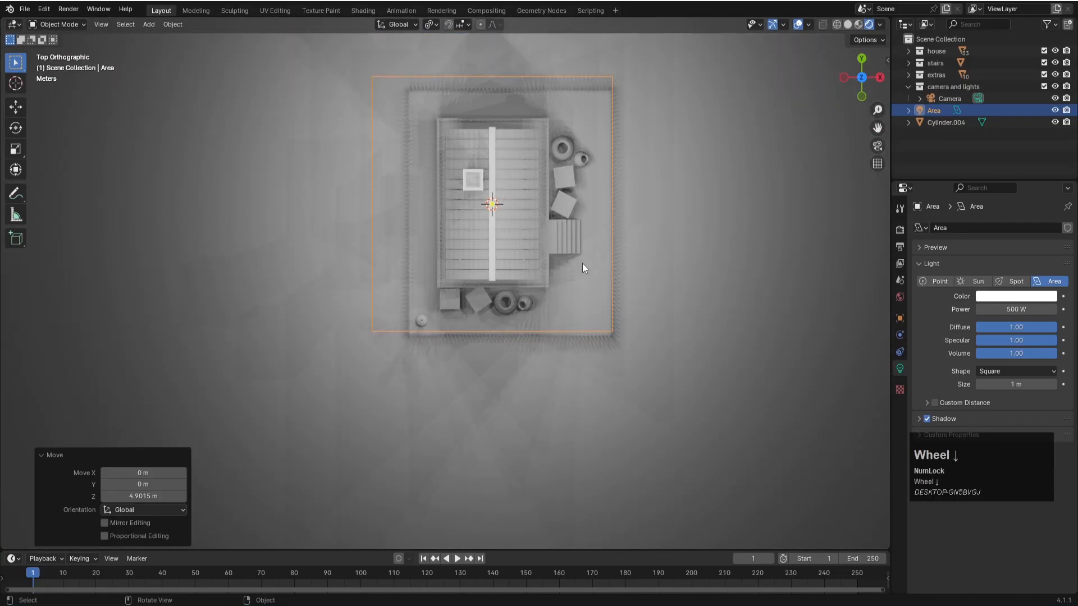
pyautogui.hotkey('shift', 'd')
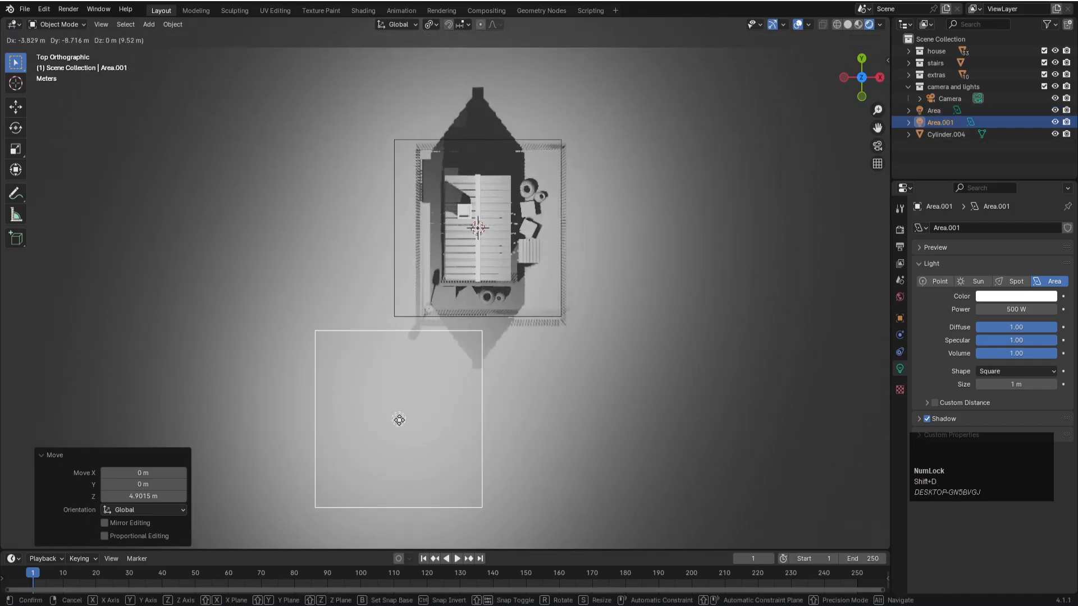
pyautogui.click(396, 419)
pyautogui.press('r')
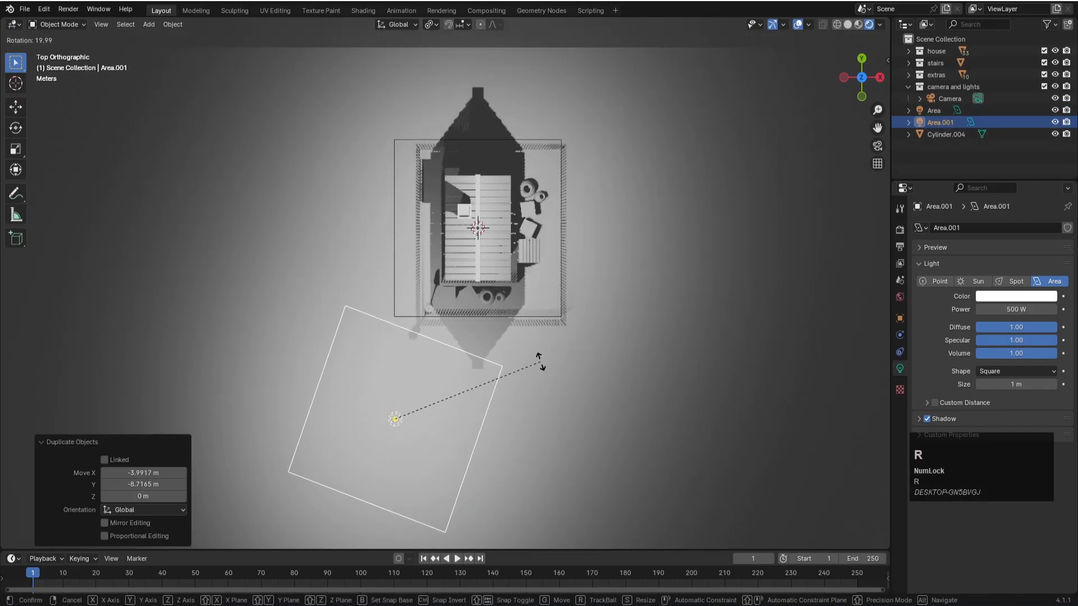
pyautogui.click(545, 395)
# - In front view, tilt the duplicated light about -68.7°, shift it about -2.85 m in X and -1.28 m in Z, and save from camera view
pyautogui.press('KP_1')
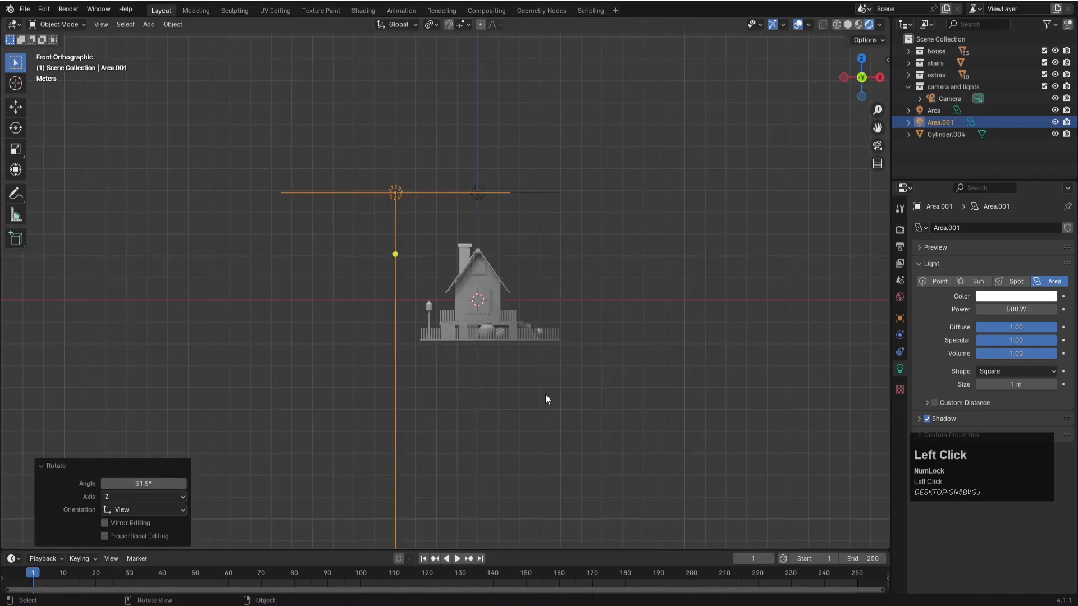
pyautogui.press('r')
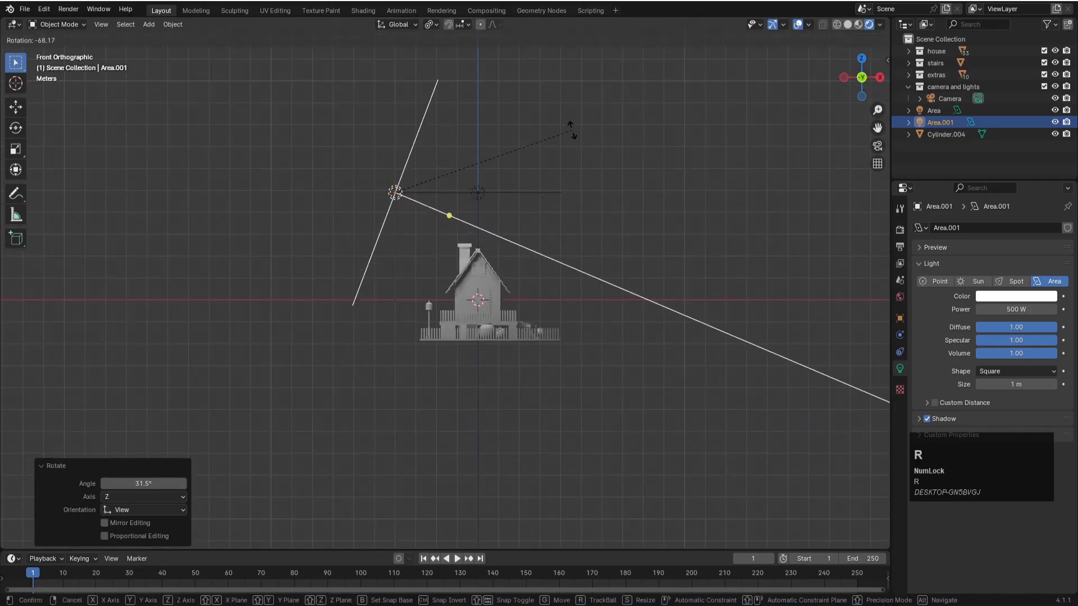
pyautogui.click(545, 138)
pyautogui.press('g')
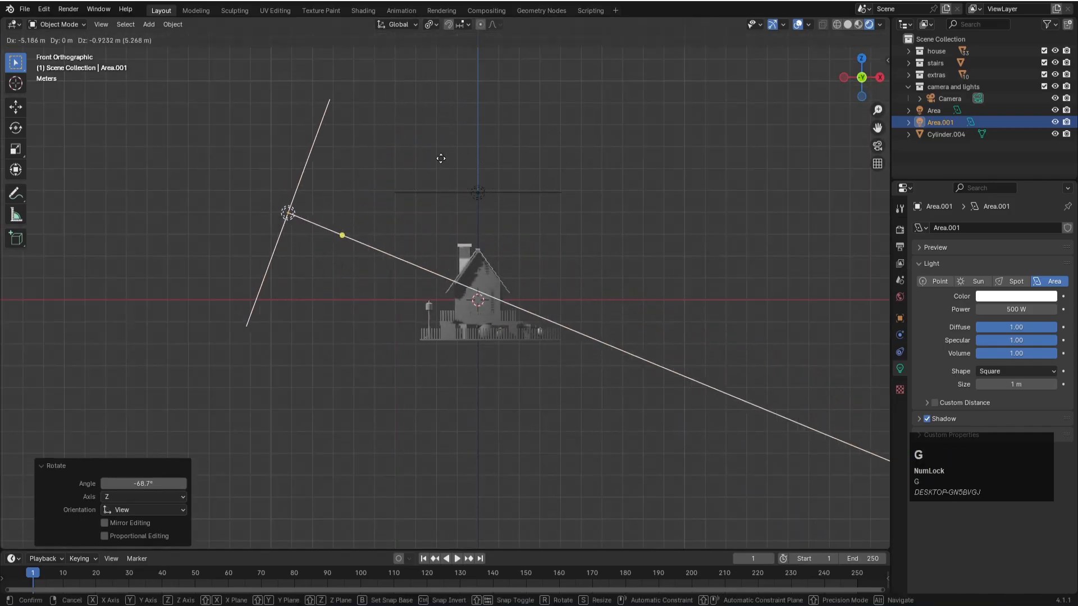
pyautogui.click(486, 166)
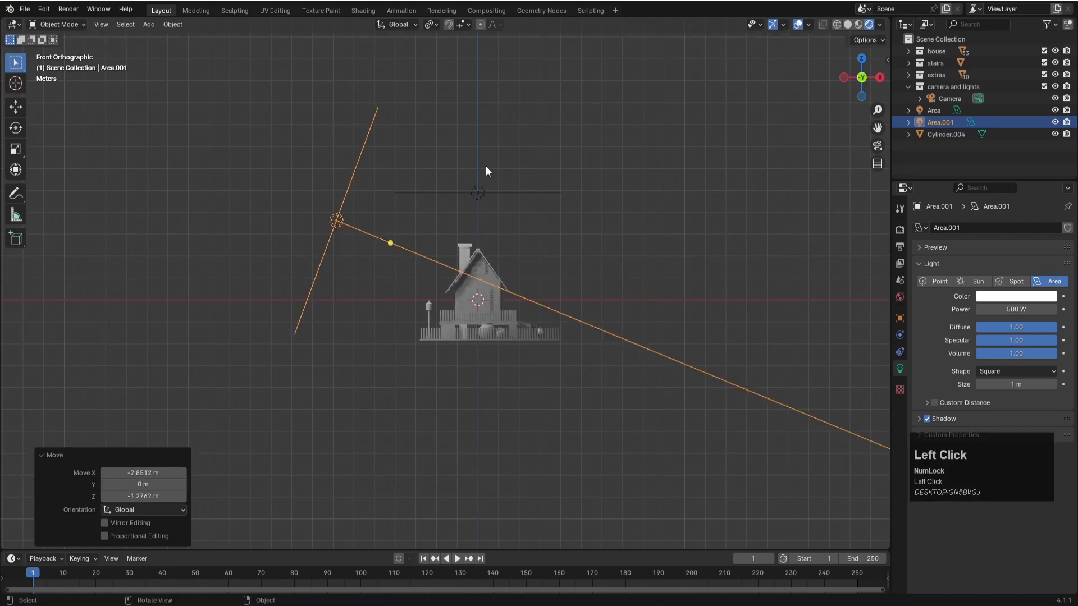
pyautogui.press('KP_0')
pyautogui.hotkey('ctrl', 's')
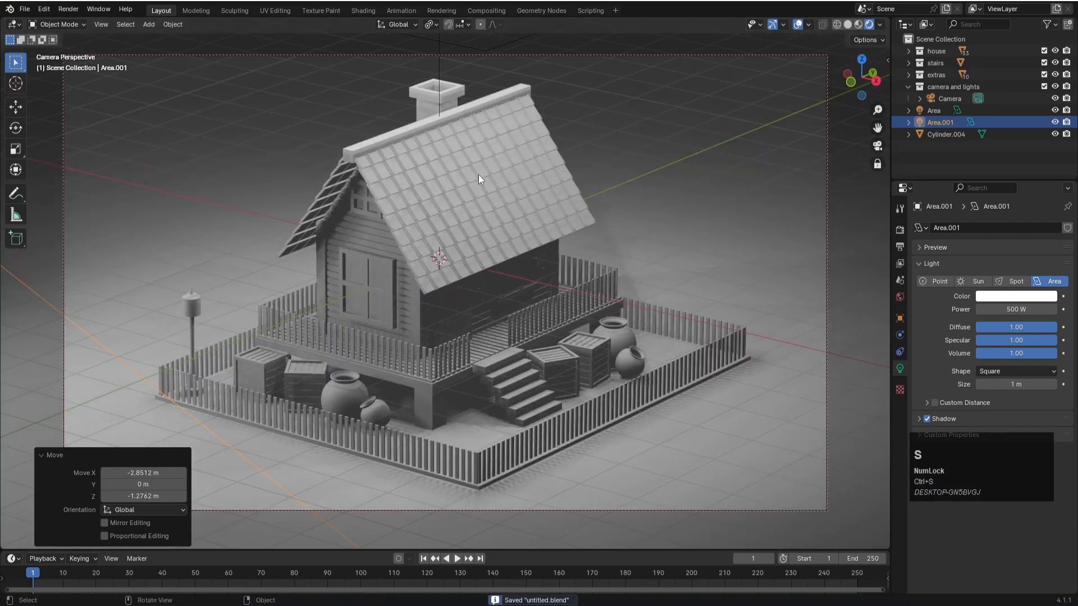
# - Rotate the duplicated light about -48.4° in top view to aim it at the house, and check the camera view
pyautogui.press('KP_7')
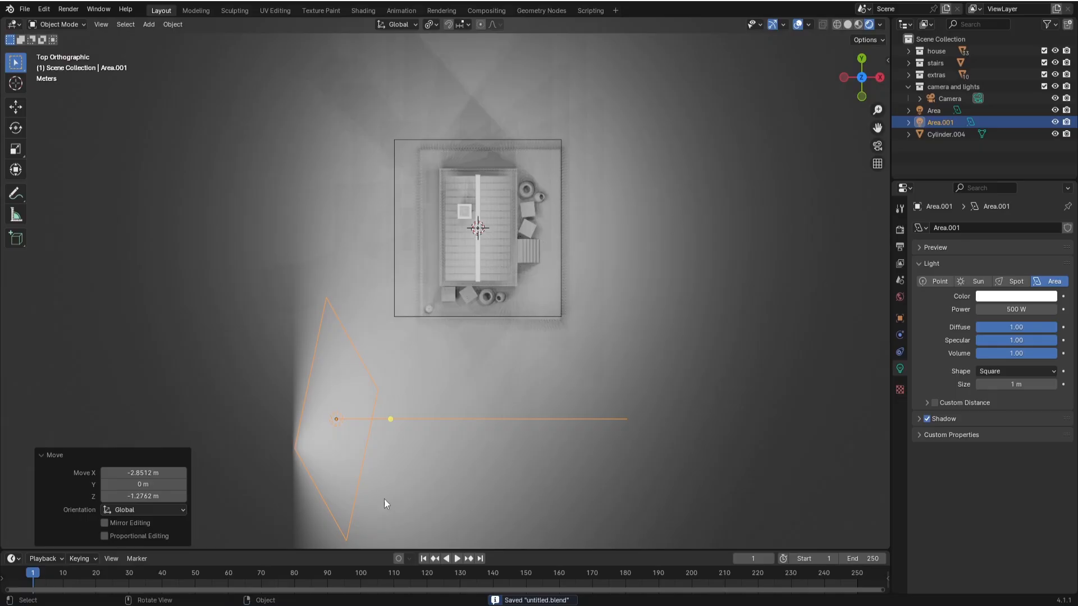
pyautogui.press('r')
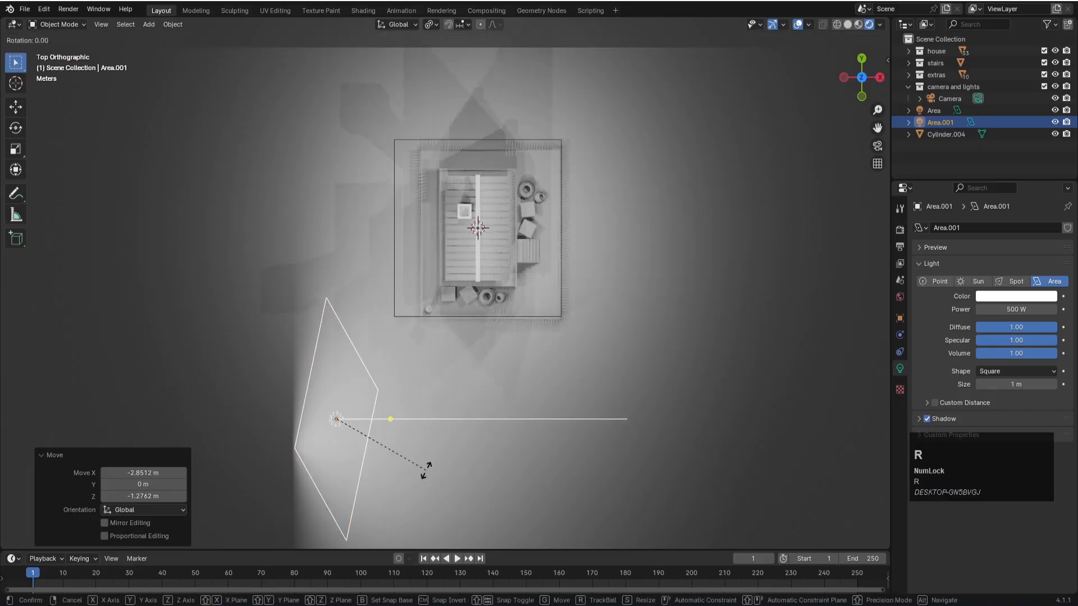
pyautogui.click(437, 381)
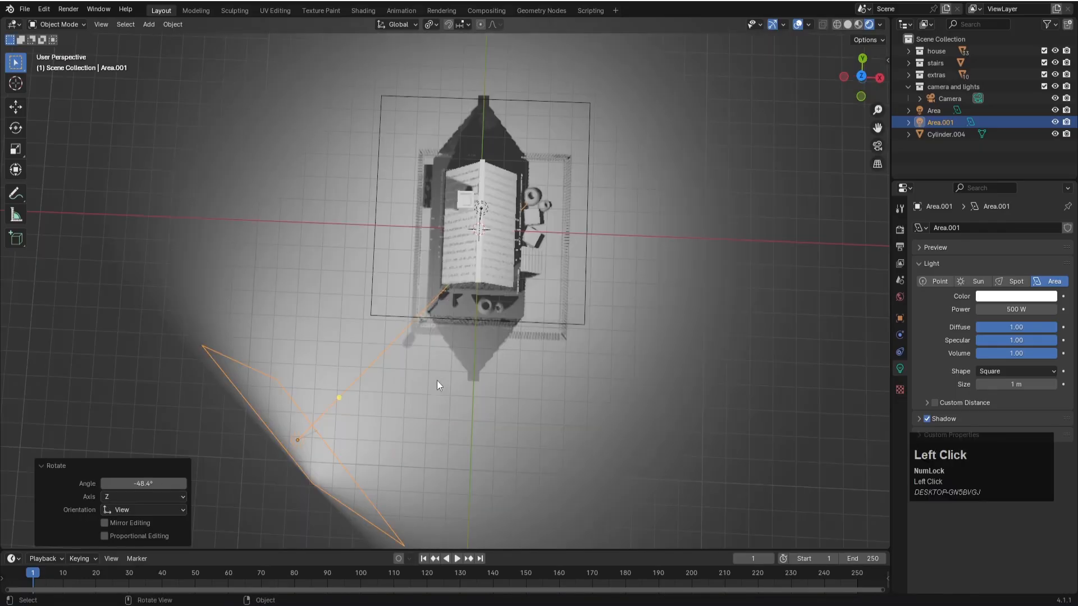
pyautogui.press('KP_0')
# - Duplicate the front light about 16.65 m in X and -1.09 m in Y, rotate the copy about -89.8°, and save from camera view
pyautogui.press('KP_7')
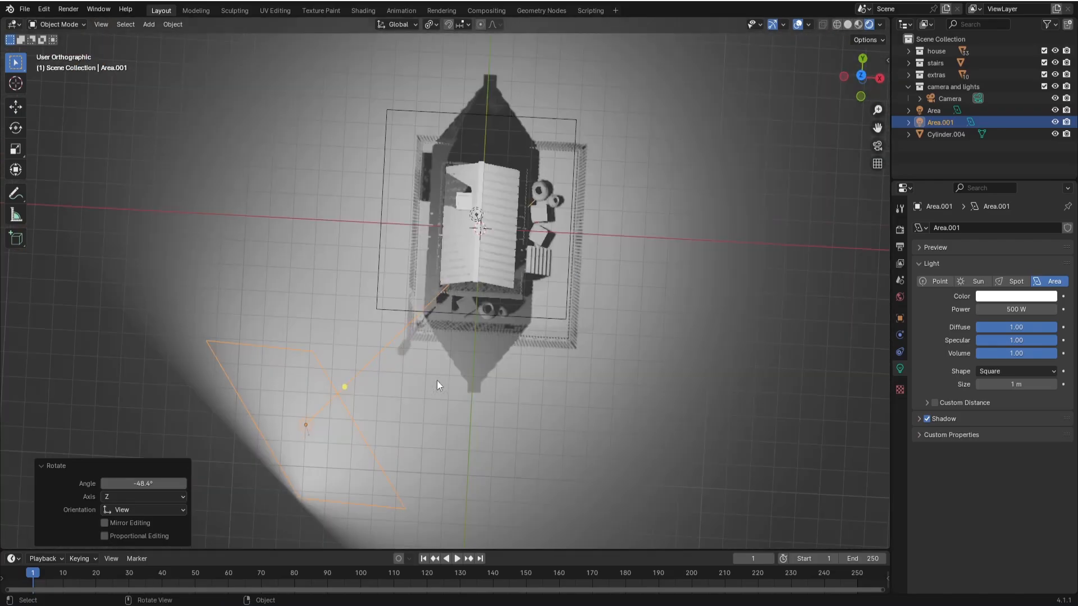
pyautogui.hotkey('shift', 'd')
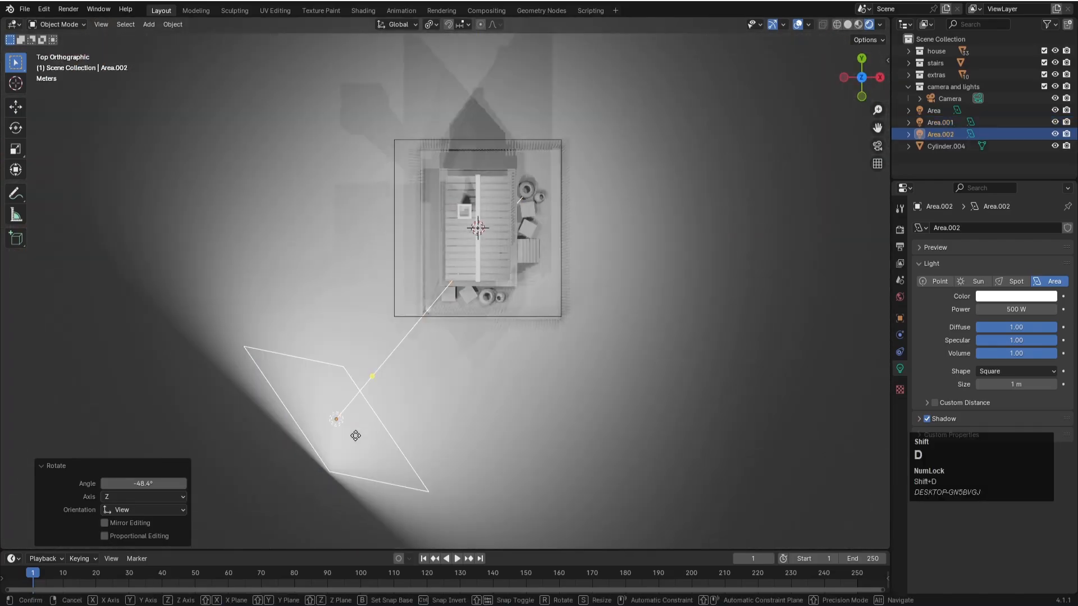
pyautogui.click(699, 459)
pyautogui.press('r')
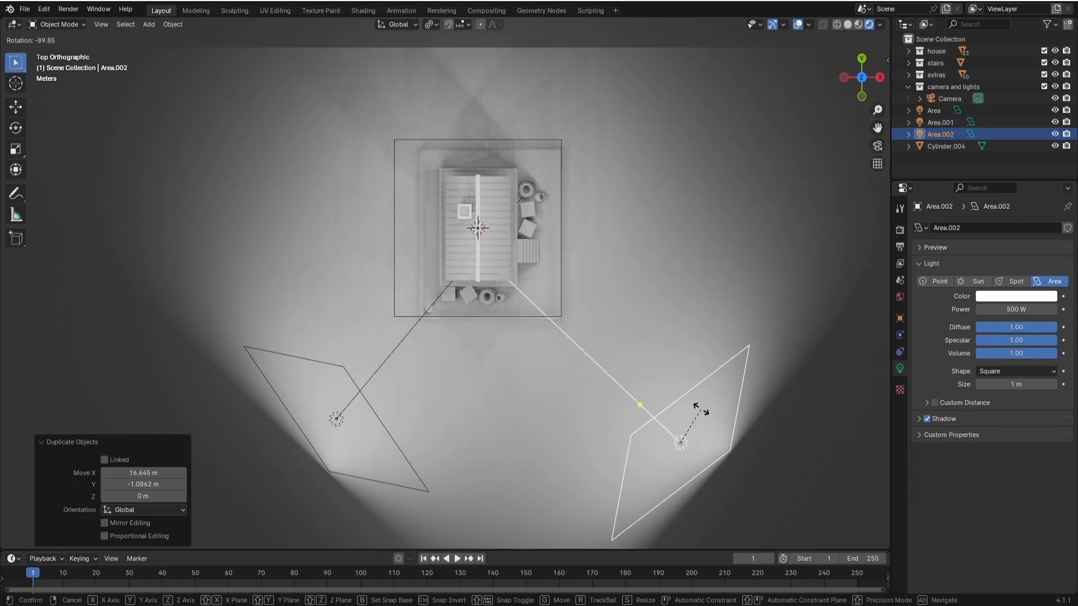
pyautogui.click(701, 411)
pyautogui.press('KP_0')
pyautogui.hotkey('ctrl', 's')
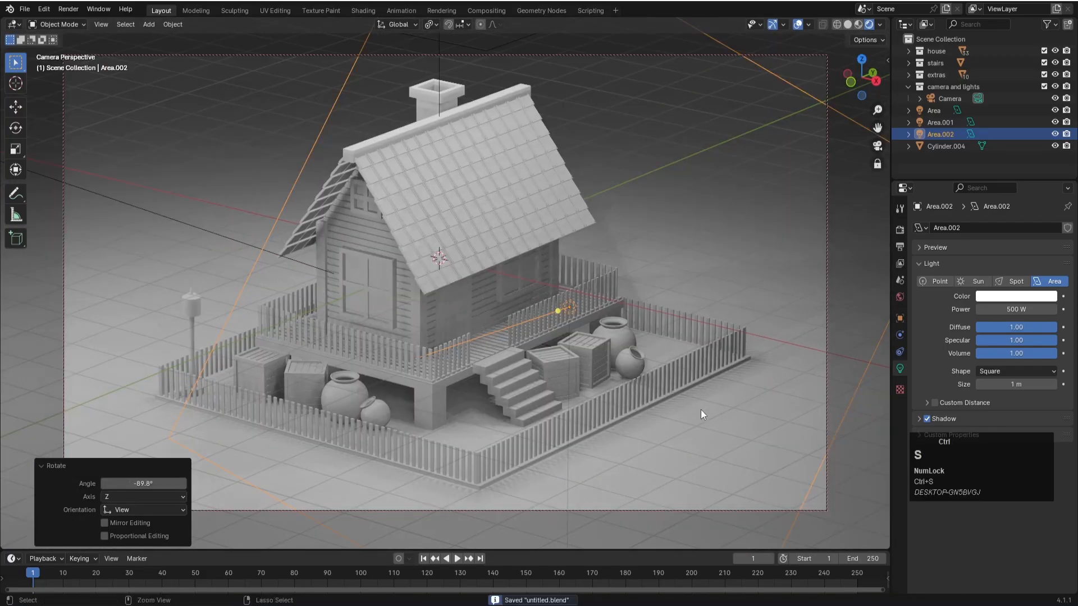
# - Duplicate the front light on the stairs side about 0.73 m in X and 15.26 m in Y, and rotate the copy about -90.5°
pyautogui.click(643, 220)
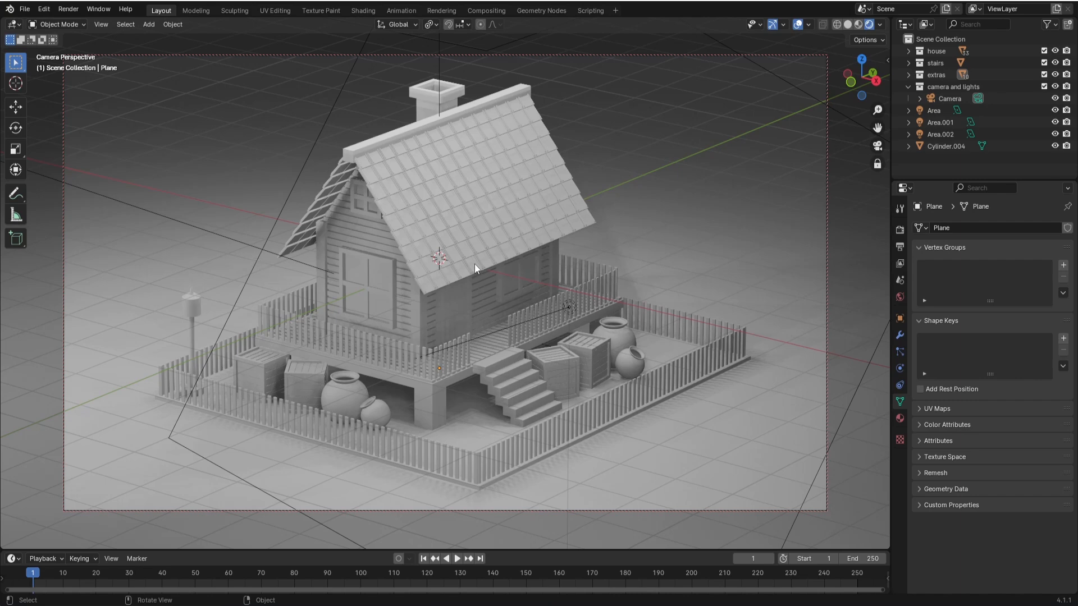
pyautogui.press('KP_7')
pyautogui.click(688, 450)
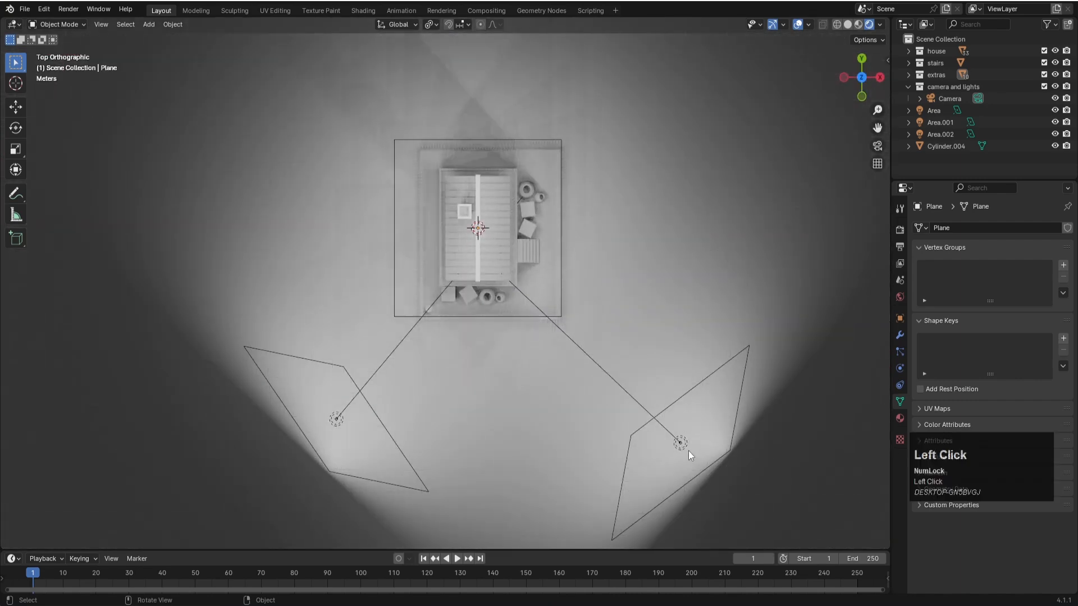
pyautogui.hotkey('shift', 'd')
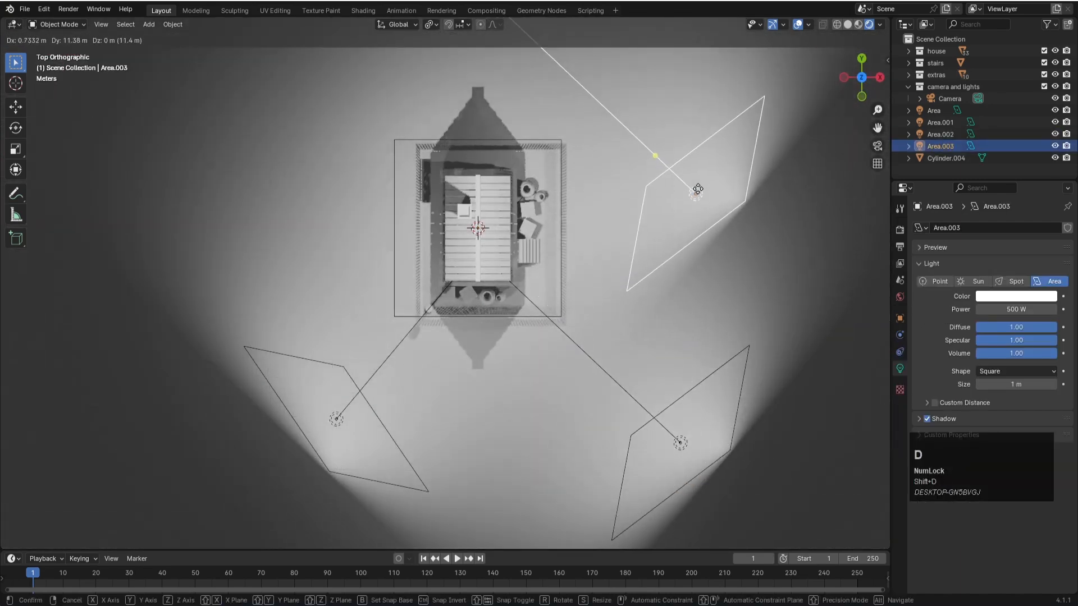
pyautogui.click(698, 109)
pyautogui.press('r')
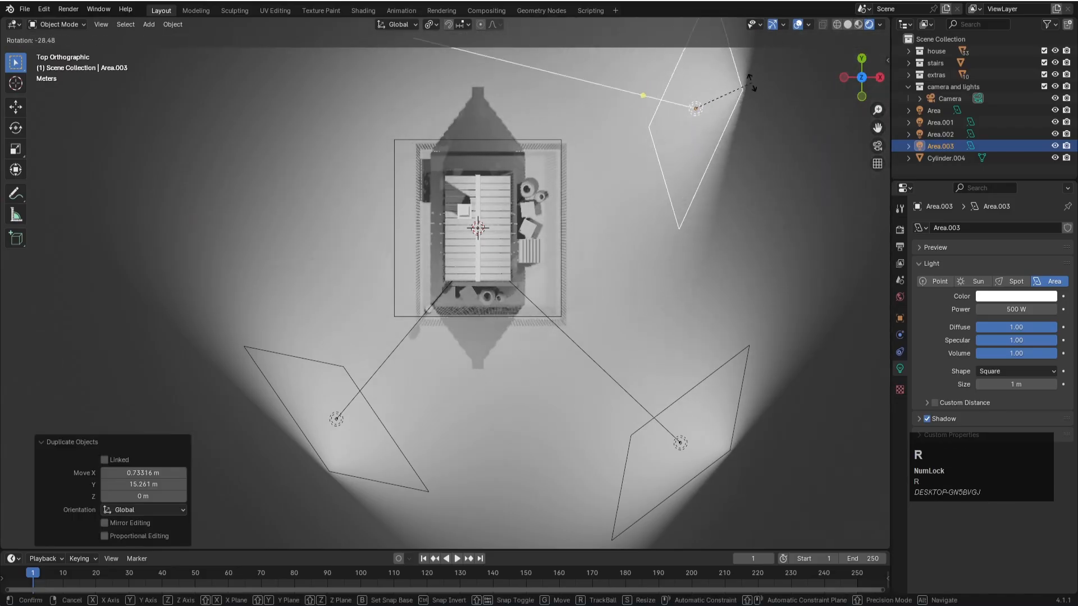
pyautogui.click(705, 523)
# - Move the rear light about -0.79 m in X and 5.38 m in Y, return to camera view and save the file
pyautogui.press('g')
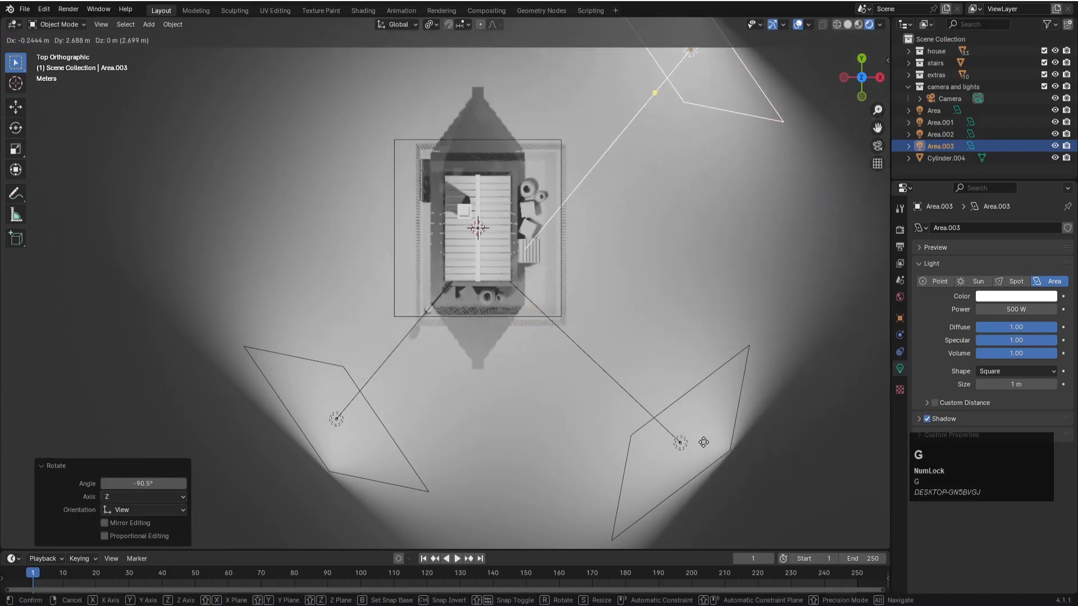
pyautogui.click(693, 389)
pyautogui.press('KP_0')
pyautogui.hotkey('ctrl', 's')
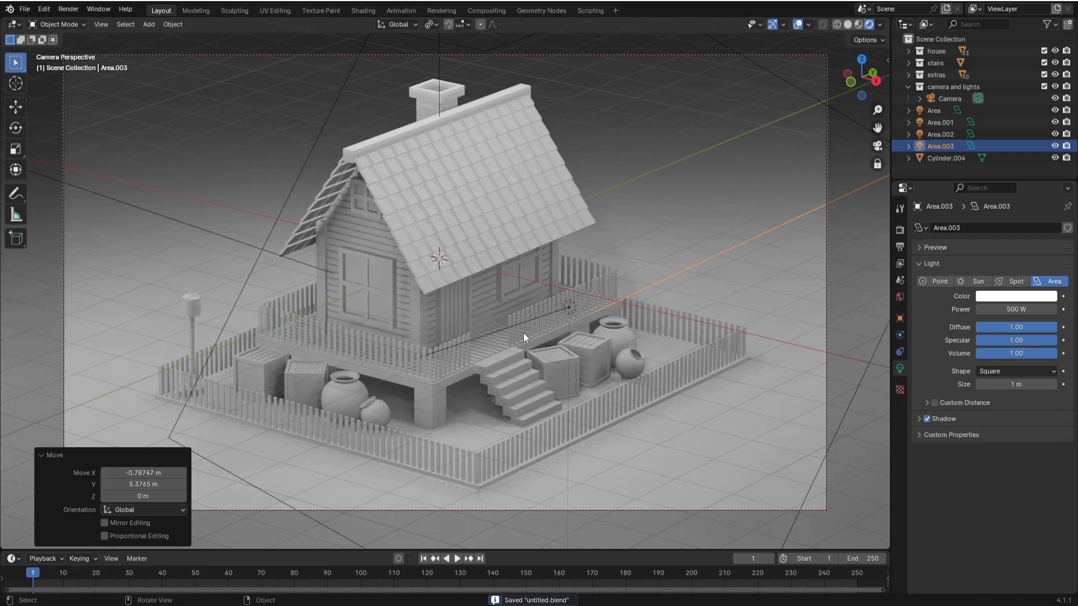
# - Switch the render engine to Cycles and enable viewport denoising
pyautogui.click(901, 229)
pyautogui.click(992, 229)
pyautogui.click(992, 270)
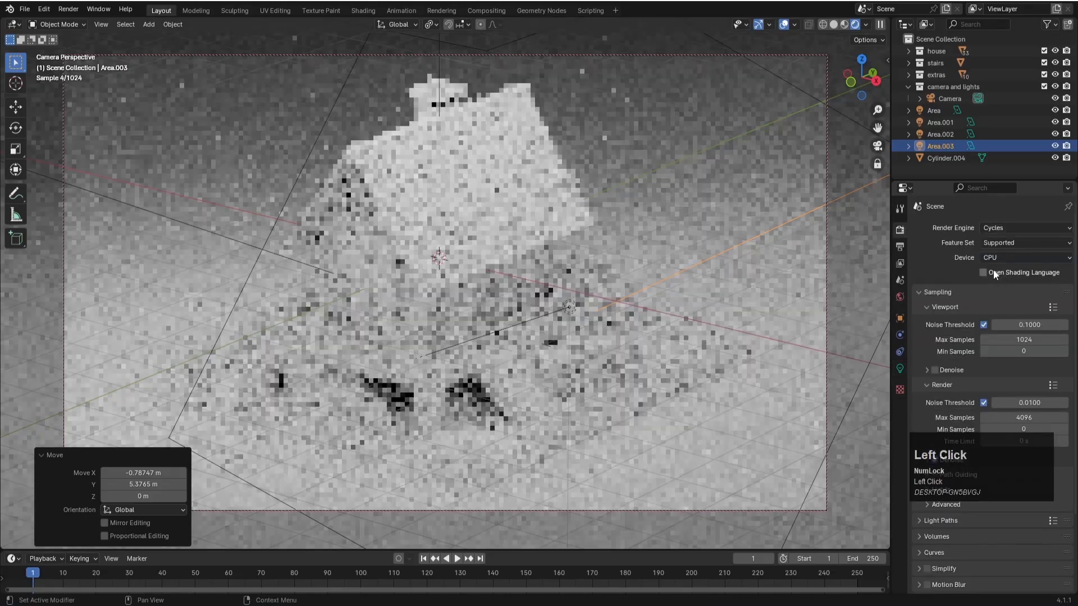
pyautogui.click(935, 369)
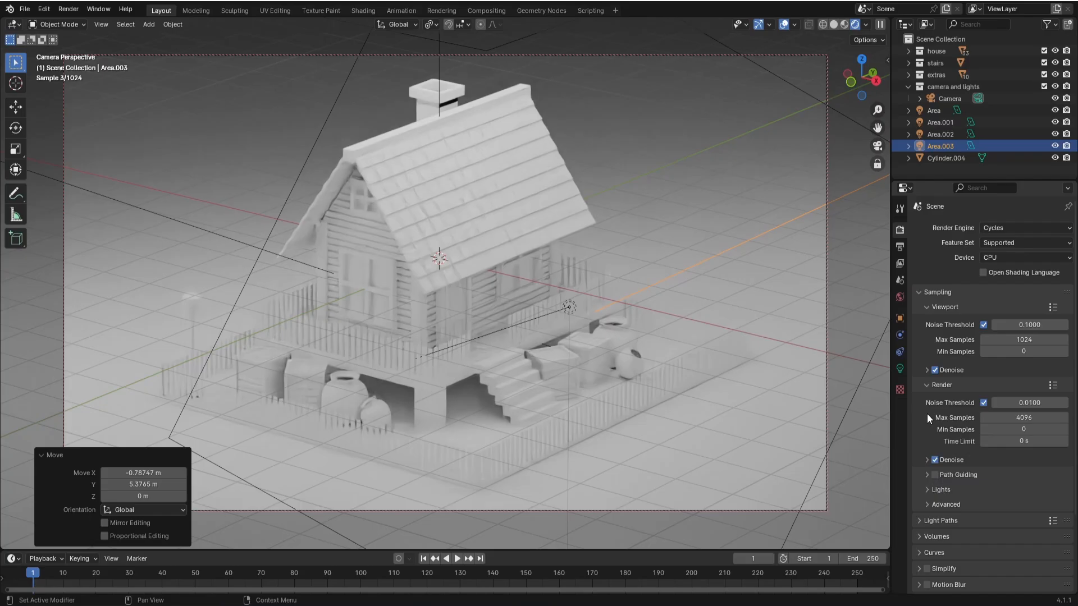
# - Toggle viewport denoising off and back on to compare, then switch the render engine to EEVEE and save the file
pyautogui.press('Num_Lock')
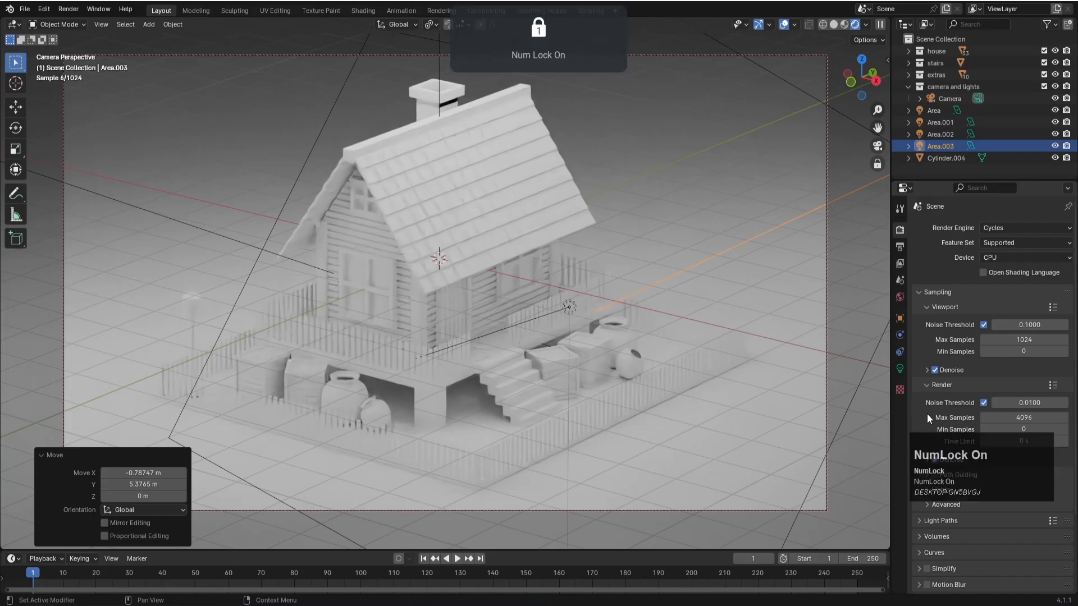
pyautogui.click(934, 370)
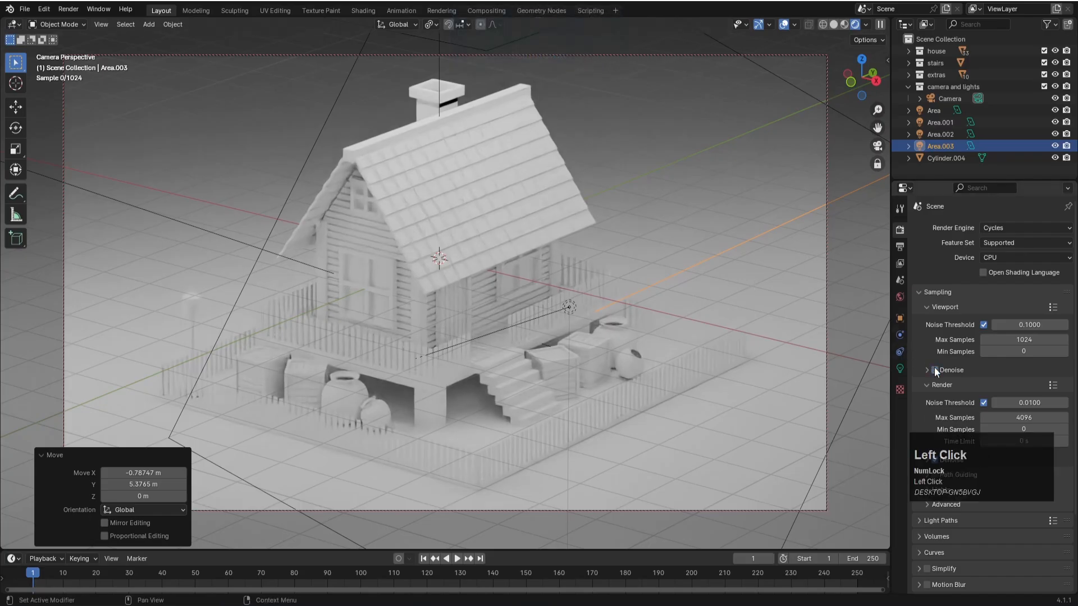
pyautogui.click(1002, 228)
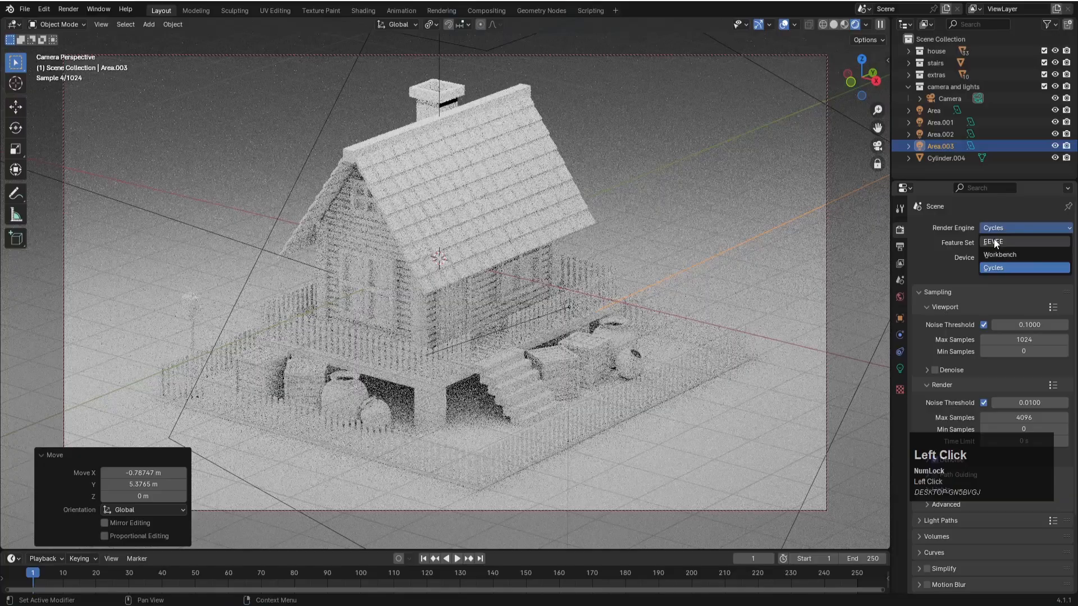
pyautogui.click(935, 369)
pyautogui.click(993, 227)
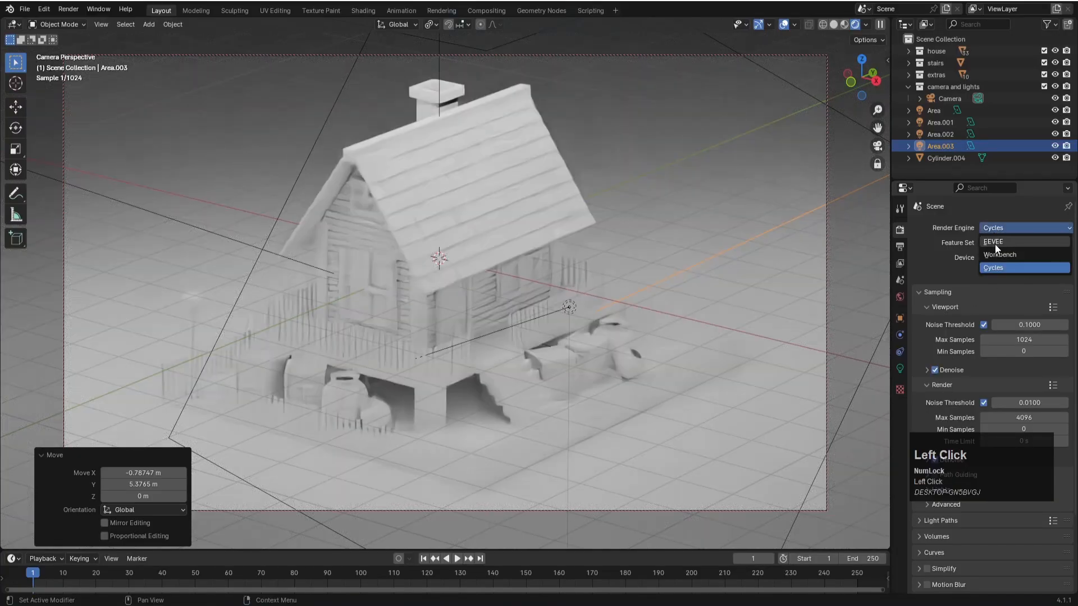
pyautogui.click(995, 243)
pyautogui.hotkey('ctrl', 's')
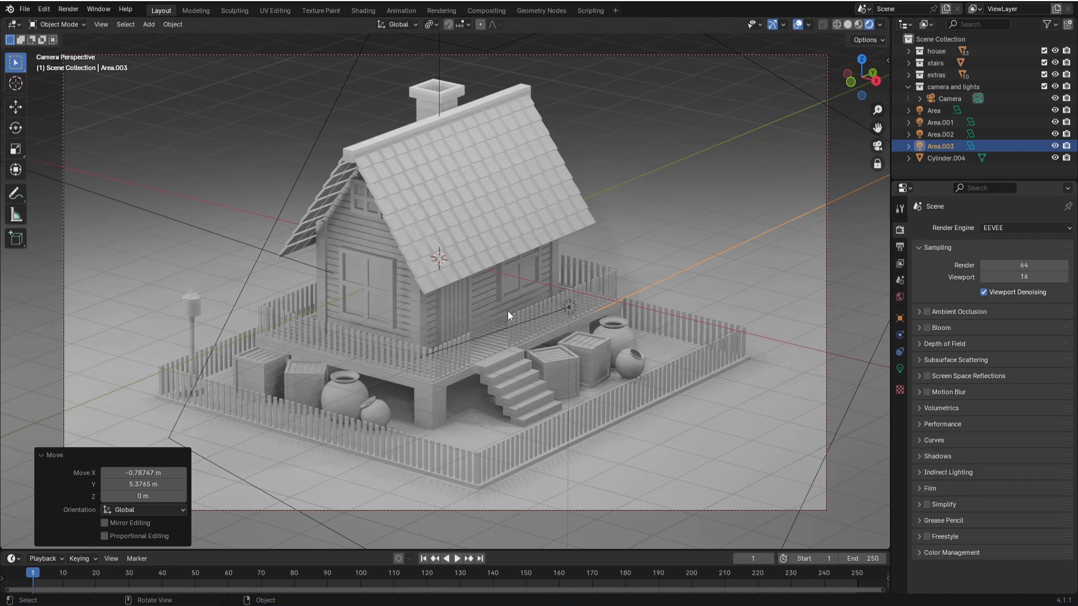
# - Save the file and replace the existing material on the house's plank walls with a new one
pyautogui.press('KP_7')
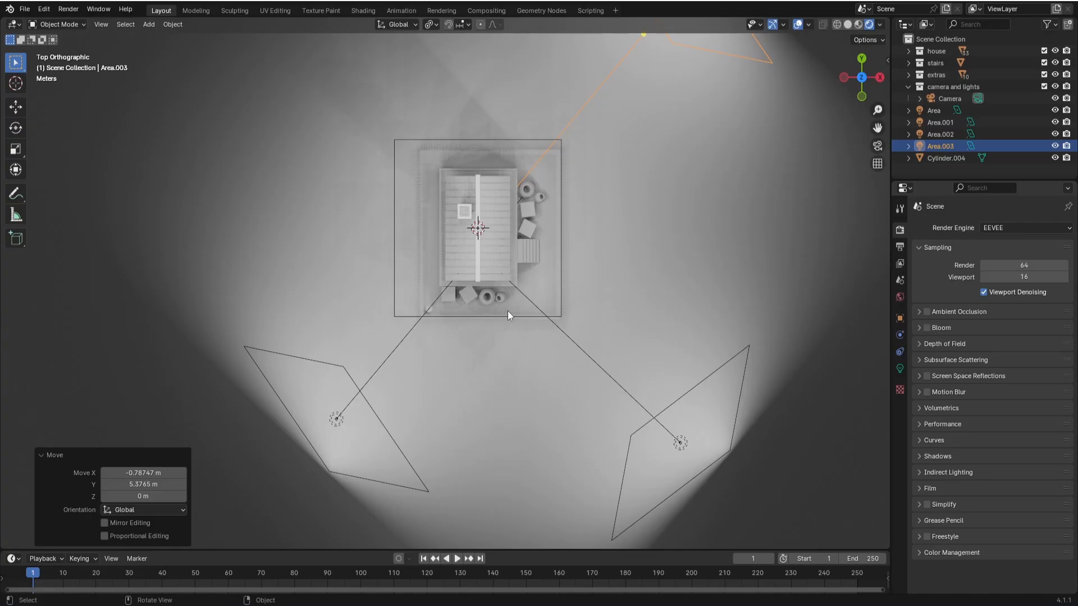
pyautogui.scroll(5, 507, 311)
pyautogui.moveTo(530, 343); pyautogui.dragTo(554, 331, button='middle')
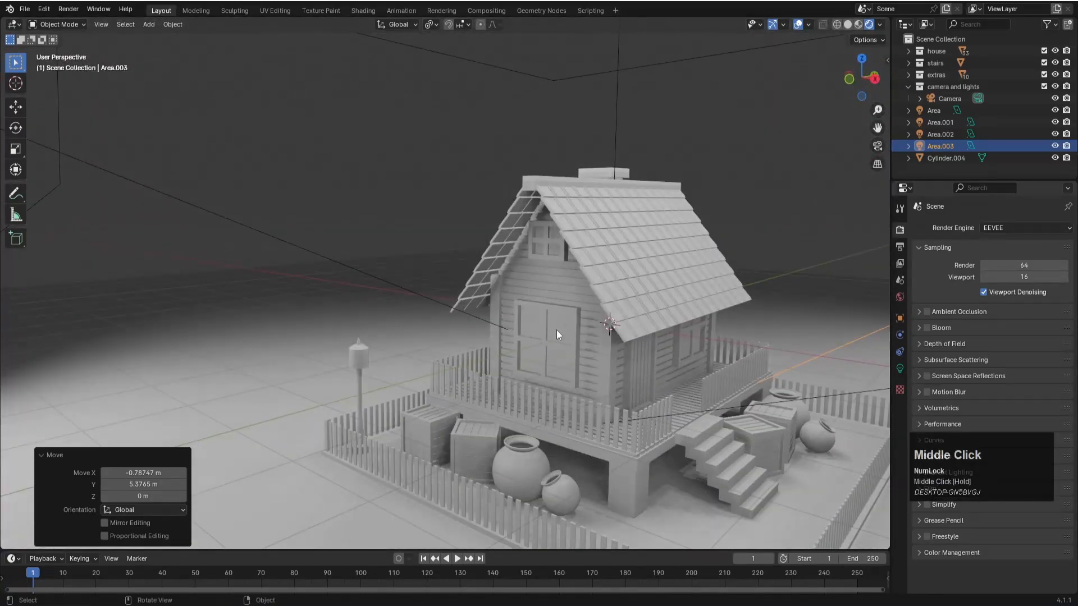
pyautogui.scroll(4, 557, 330)
pyautogui.keyDown('shift'); pyautogui.moveTo(635, 308); pyautogui.dragTo(572, 304, button='middle'); pyautogui.keyUp('shift')
pyautogui.click(641, 307)
pyautogui.hotkey('ctrl', 's')
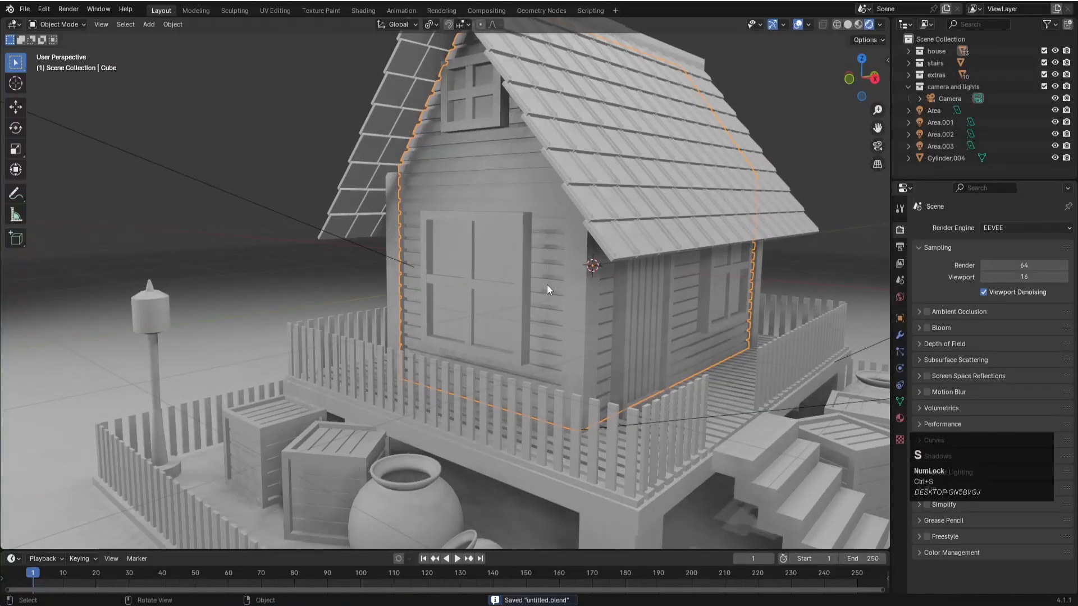
pyautogui.scroll(1, 551, 286)
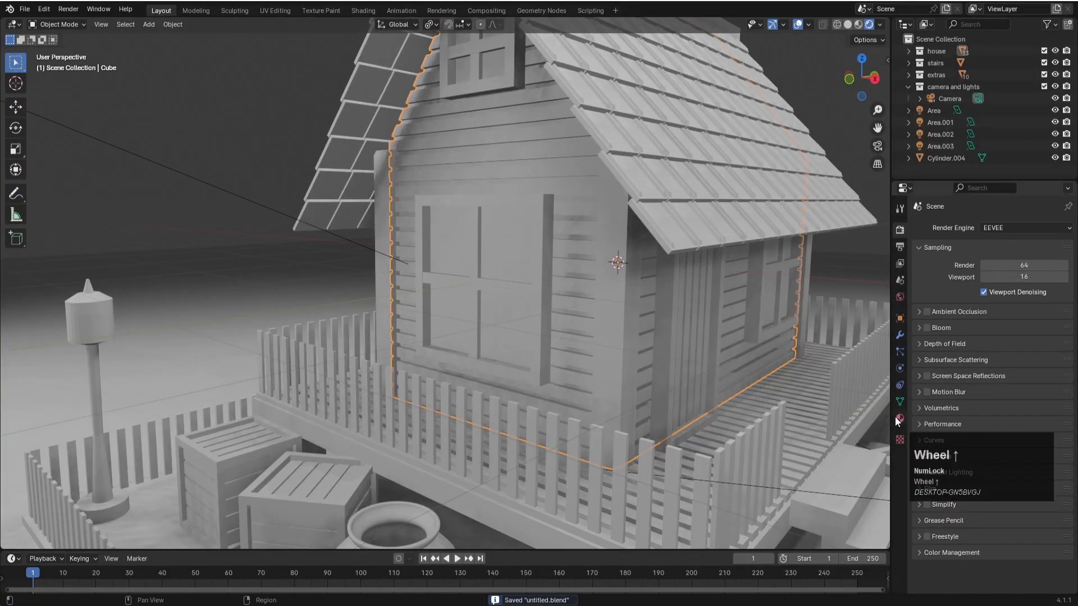
pyautogui.click(900, 419)
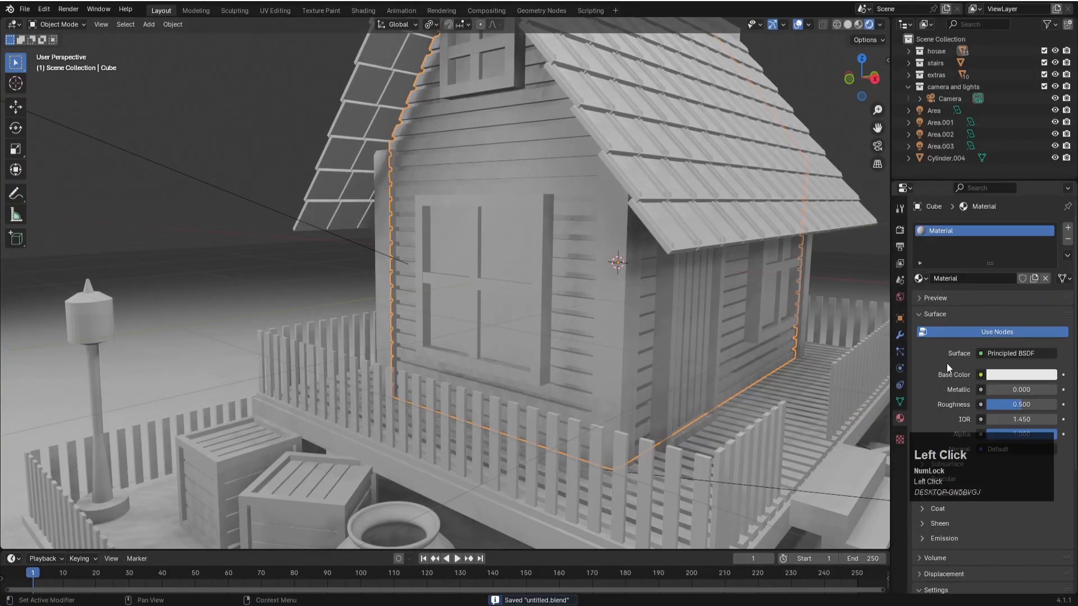
pyautogui.click(1068, 228)
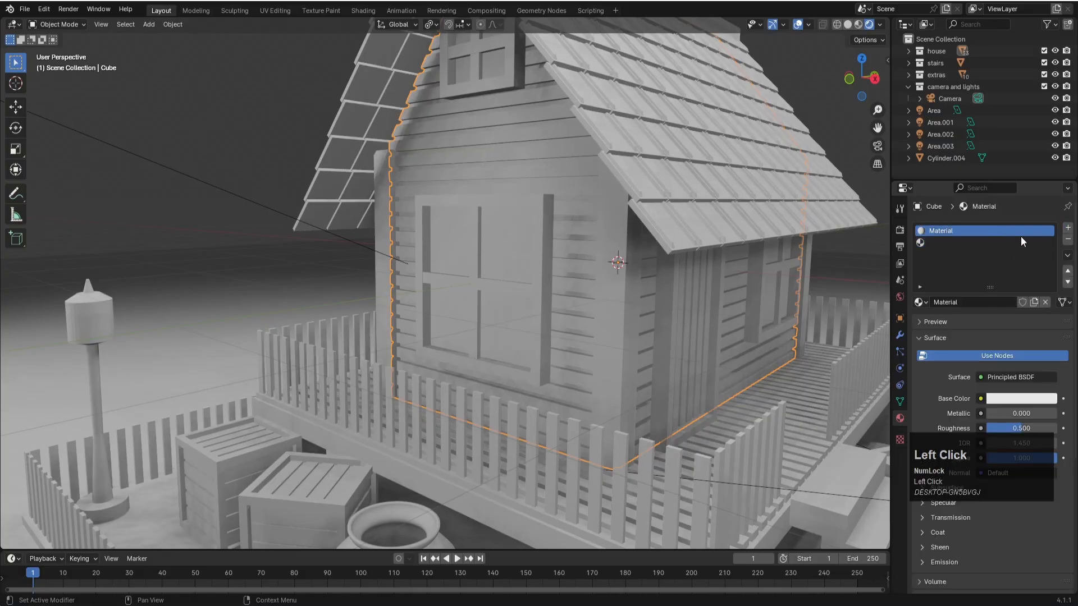
pyautogui.click(1068, 240)
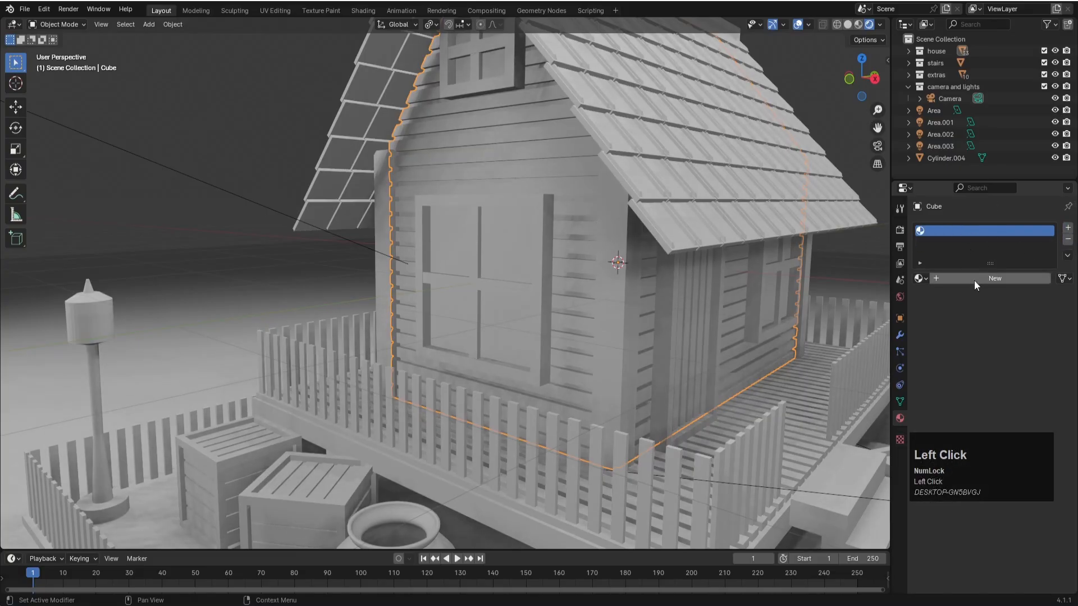
pyautogui.click(953, 282)
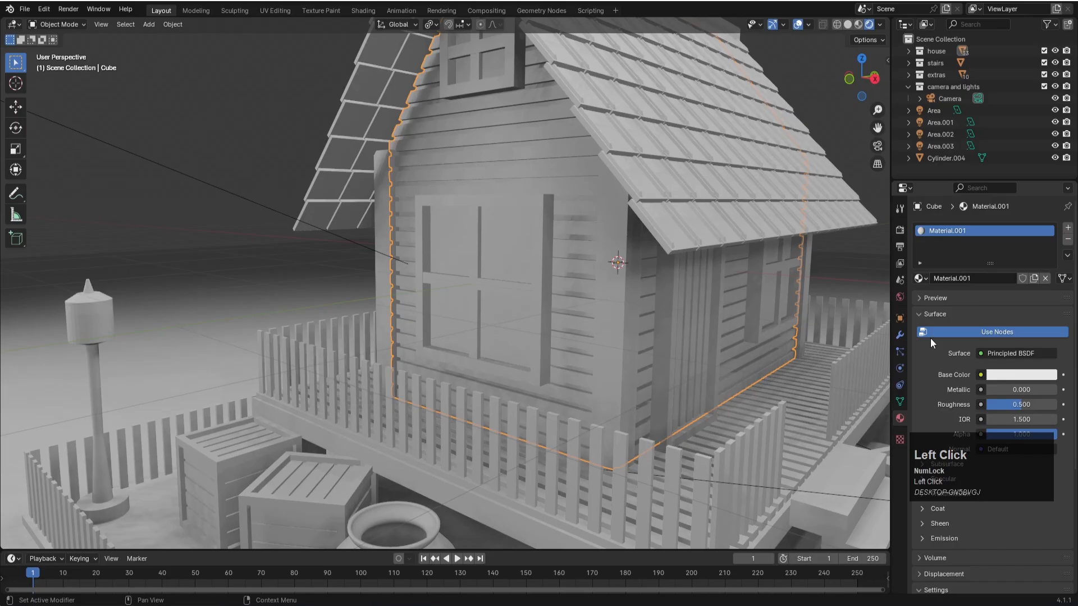
# - Give the wall material a light yellow base color with hue 0.116 and saturation 0.642, rename it "light wood", and save
pyautogui.click(1003, 375)
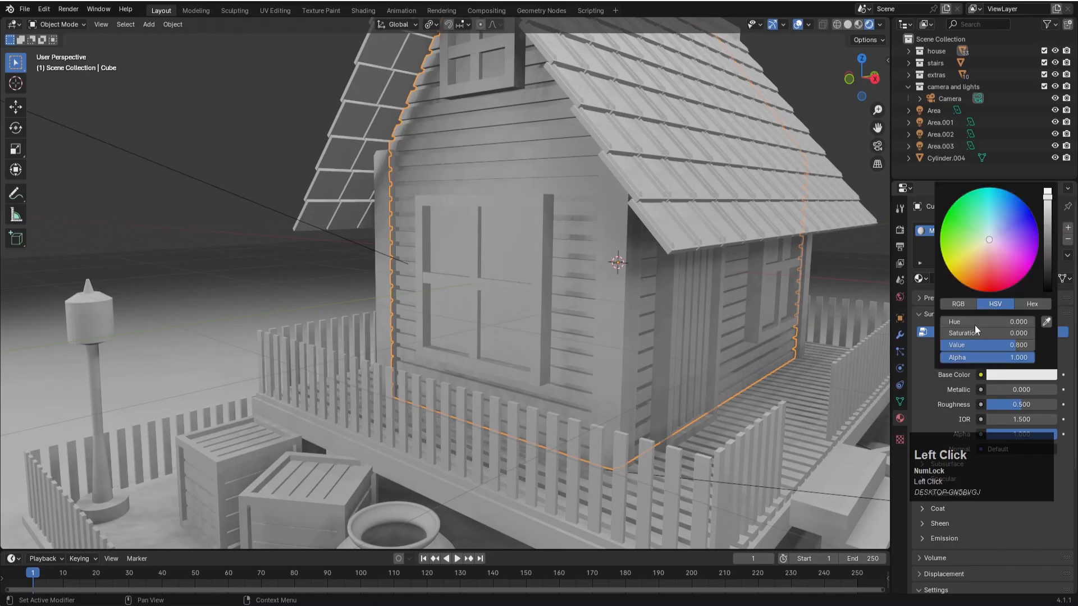
pyautogui.click(977, 256)
pyautogui.moveTo(977, 256); pyautogui.dragTo(976, 253)
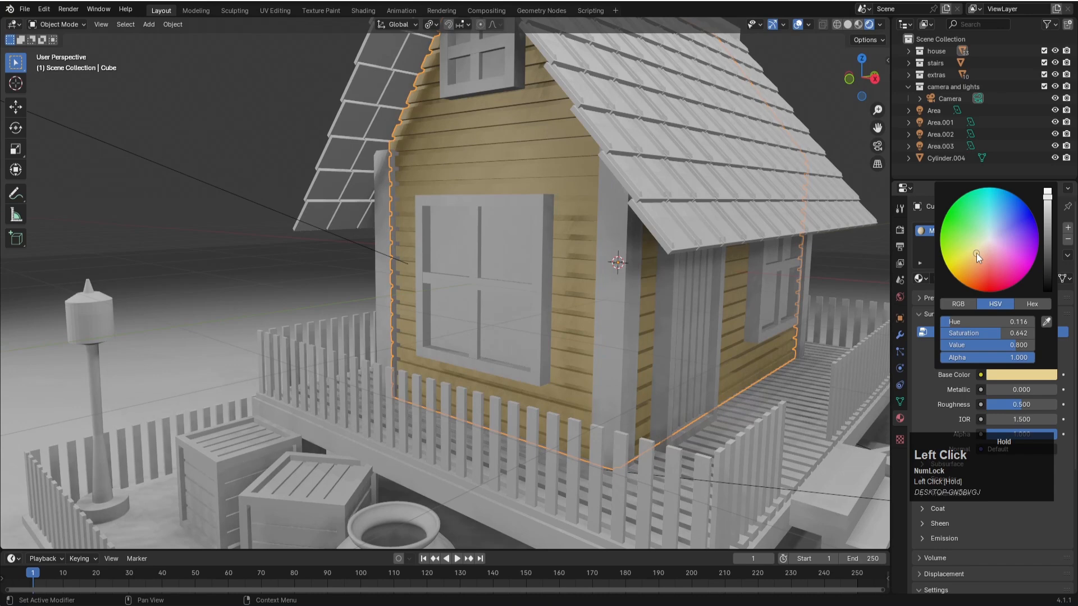
pyautogui.doubleClick(949, 234)
pyautogui.write('light wood')
pyautogui.press('Return')
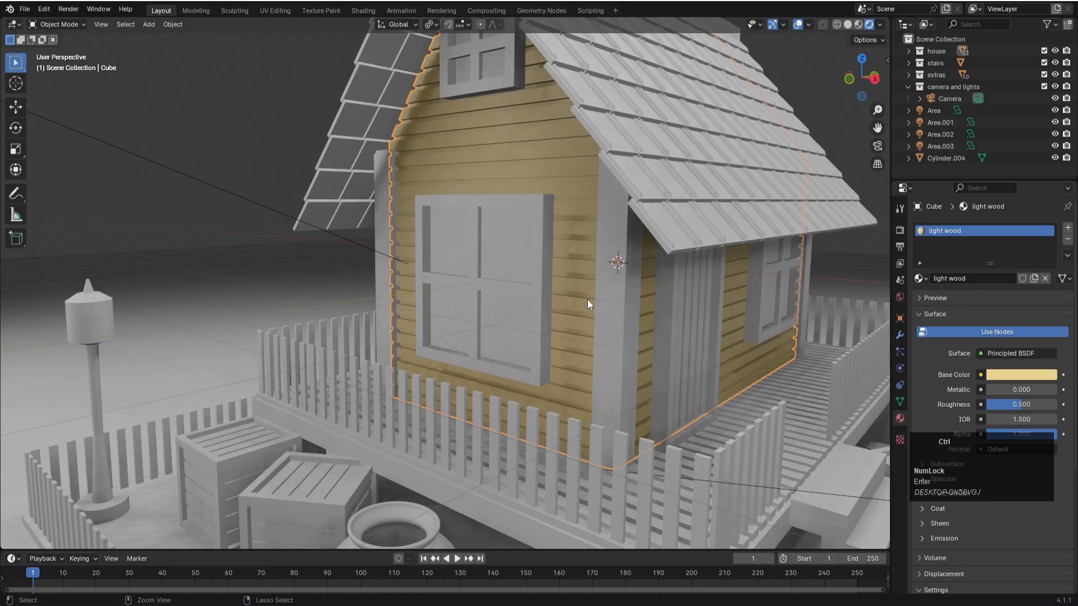
pyautogui.hotkey('ctrl', 's')
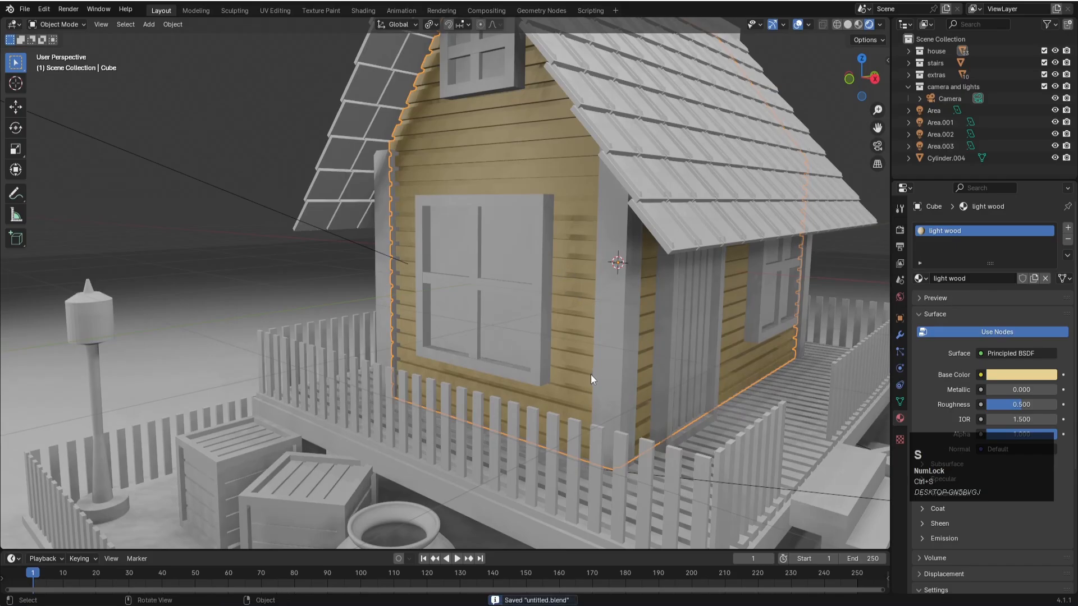
# - Add a new material named "wood" to the front corner post beside the door
pyautogui.scroll(-1, 596, 374)
pyautogui.scroll(-3, 596, 374)
pyautogui.keyDown('shift'); pyautogui.moveTo(622, 271); pyautogui.dragTo(622, 287, button='middle'); pyautogui.keyUp('shift')
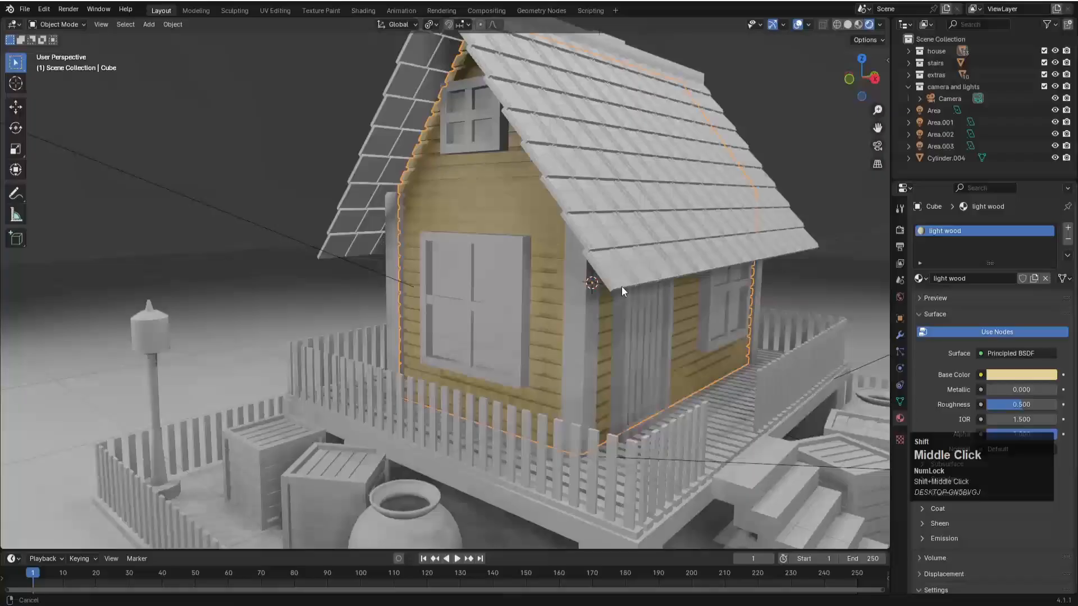
pyautogui.click(587, 345)
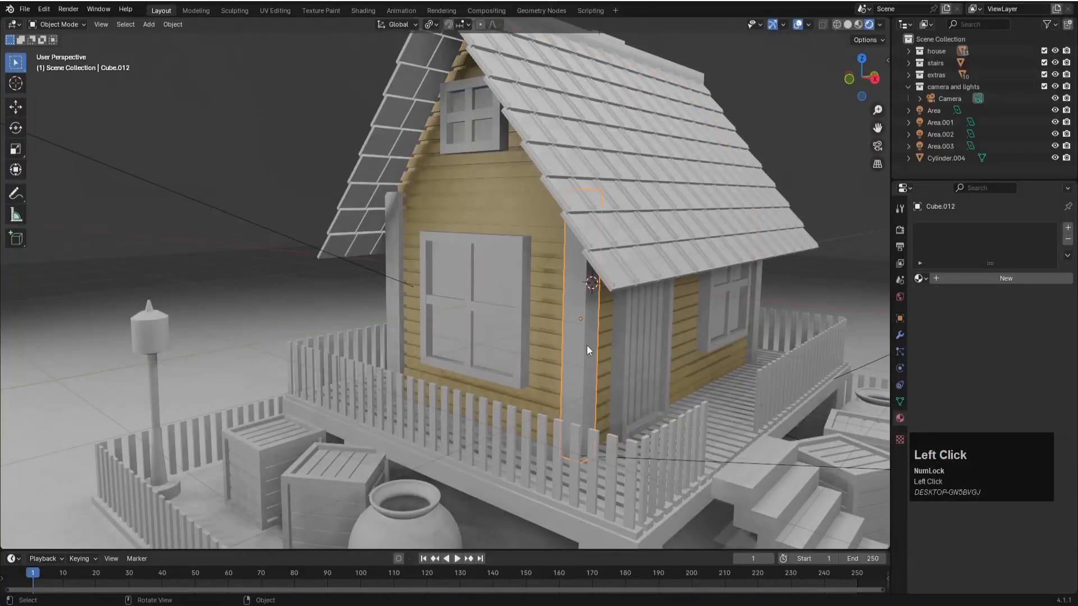
pyautogui.click(1009, 277)
pyautogui.write('woo')
pyautogui.press('Return')
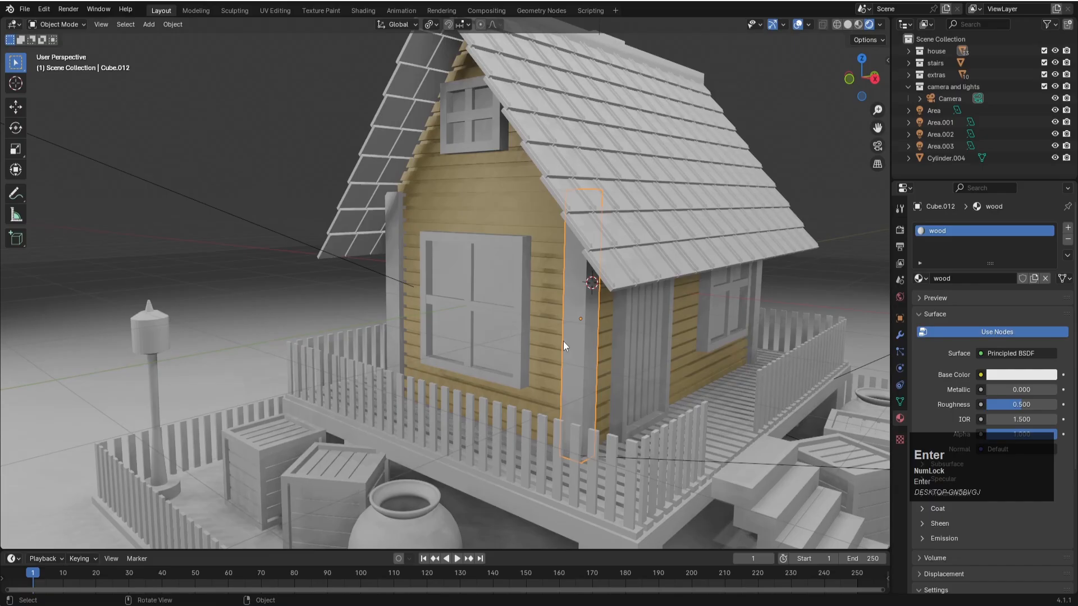
# - Set the corner post's base color to tan with hue 0.100 and saturation 0.644, and darken it slightly
pyautogui.click(1043, 379)
pyautogui.moveTo(979, 251); pyautogui.dragTo(975, 250)
pyautogui.moveTo(973, 251); pyautogui.dragTo(978, 257)
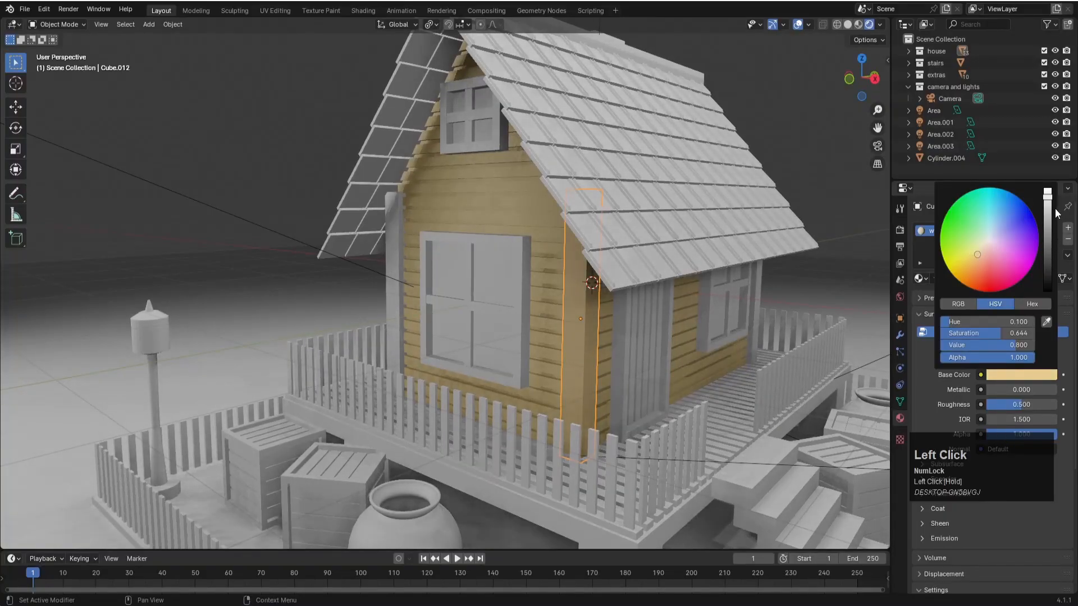
pyautogui.moveTo(1049, 199); pyautogui.dragTo(1048, 206)
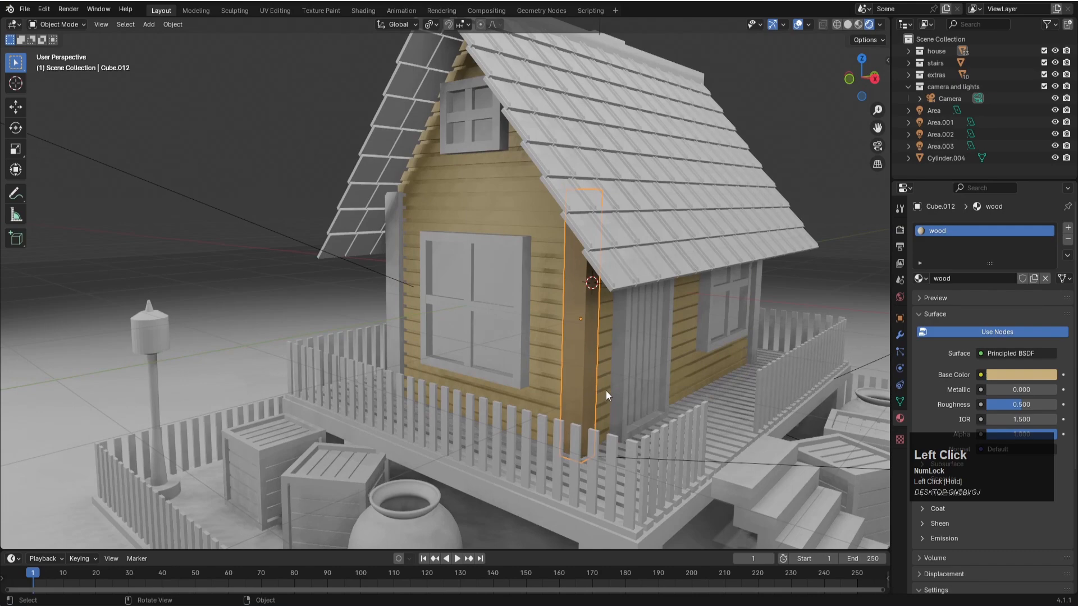
# - Return to the camera view and switch the render engine to Cycles
pyautogui.click(620, 372)
pyautogui.press('KP_0')
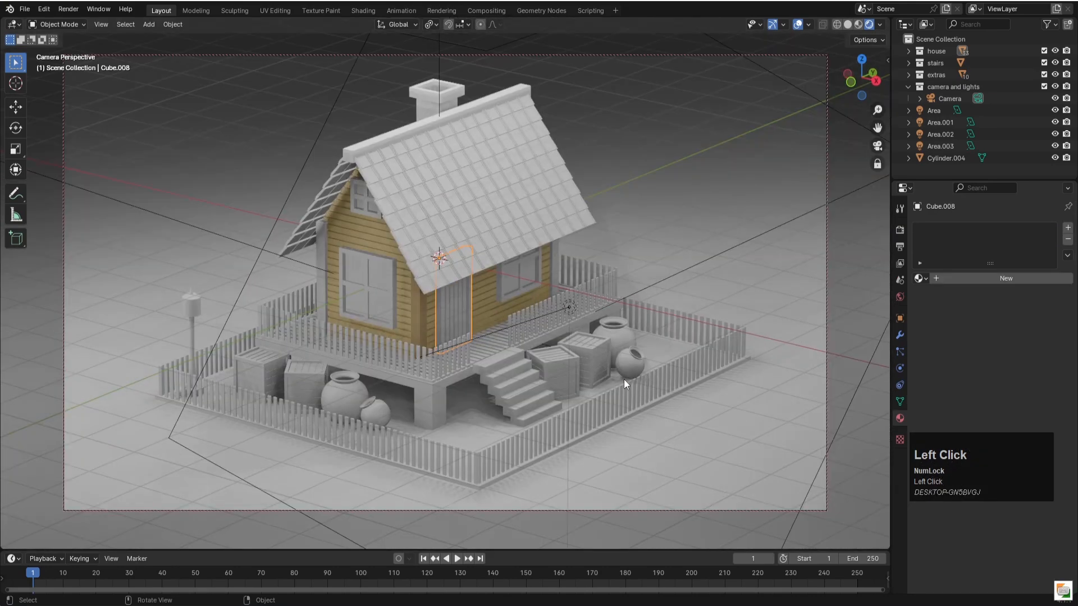
pyautogui.click(750, 231)
pyautogui.click(900, 230)
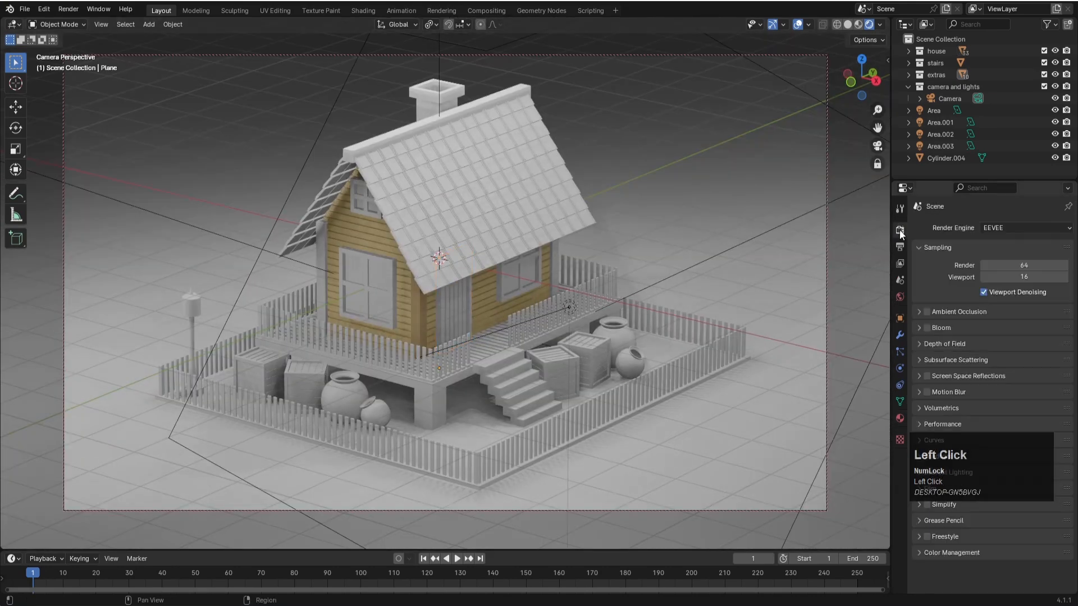
pyautogui.click(980, 228)
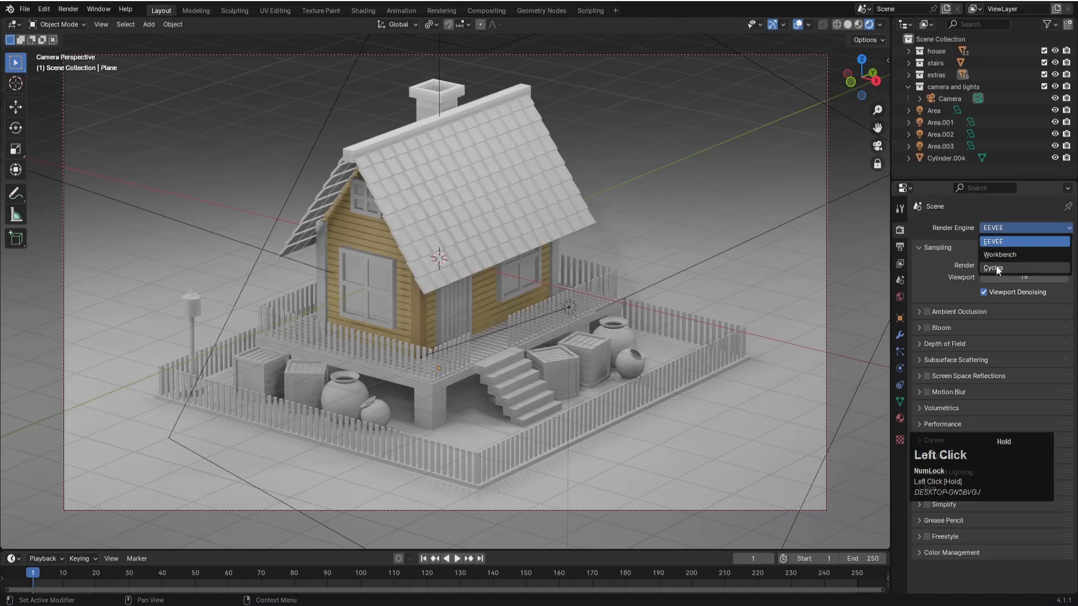
pyautogui.click(994, 268)
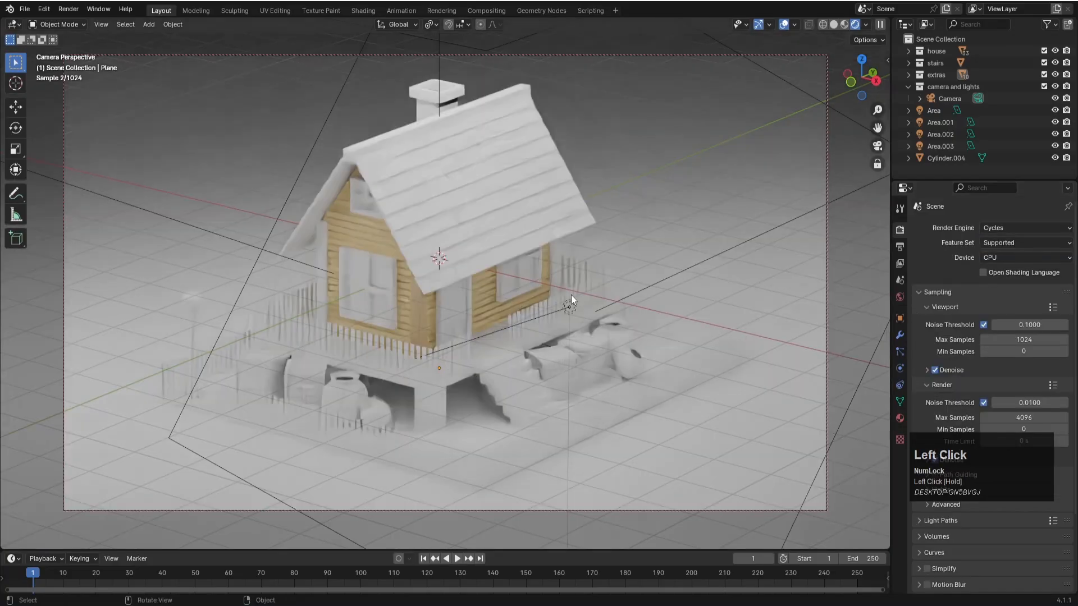
# - Change the corner post's "wood" base color to a more saturated golden brown
pyautogui.click(417, 319)
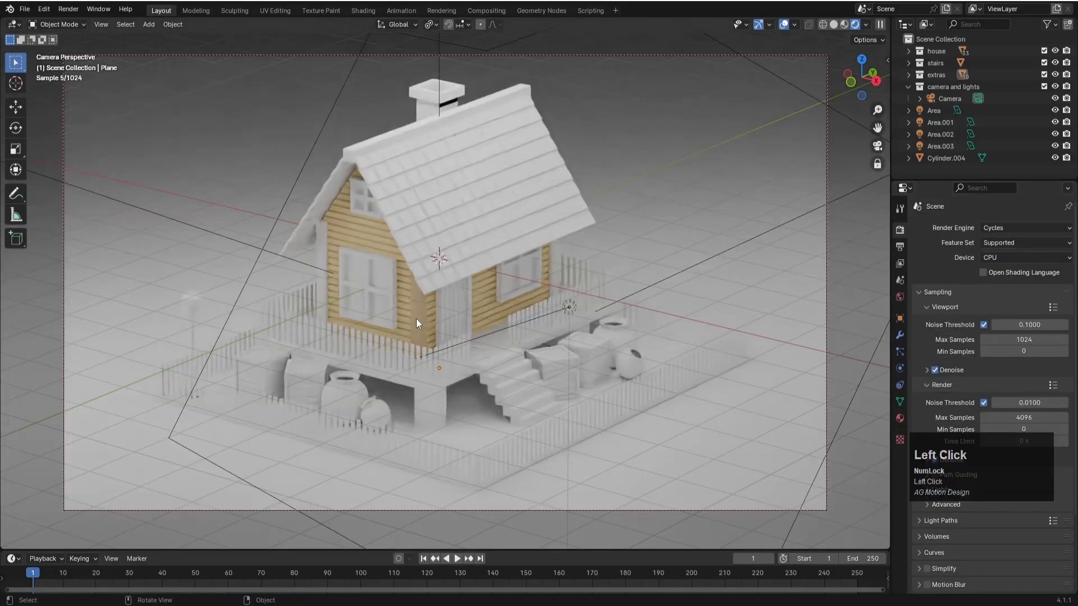
pyautogui.click(899, 418)
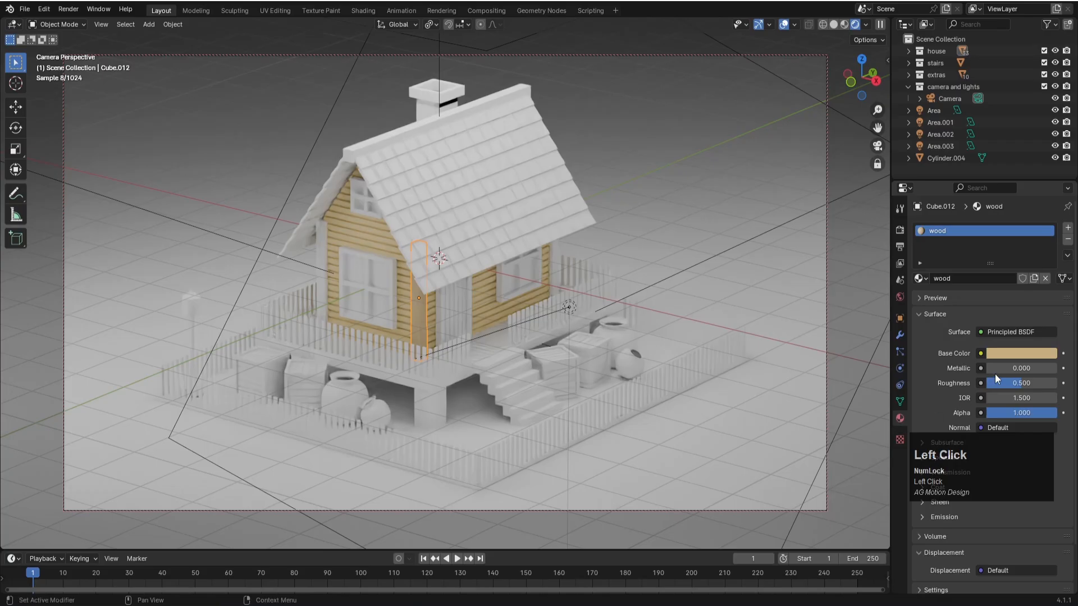
pyautogui.click(1006, 354)
pyautogui.moveTo(982, 234); pyautogui.dragTo(971, 241)
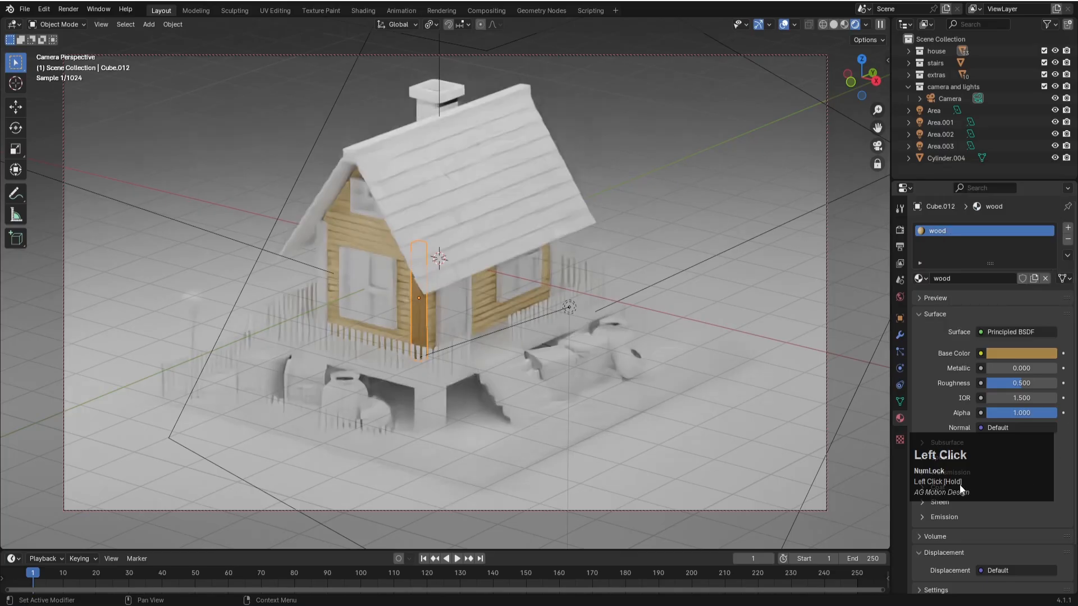
# - Add a new material named "roof" to the tiled roof slope on the stairs side
pyautogui.click(760, 318)
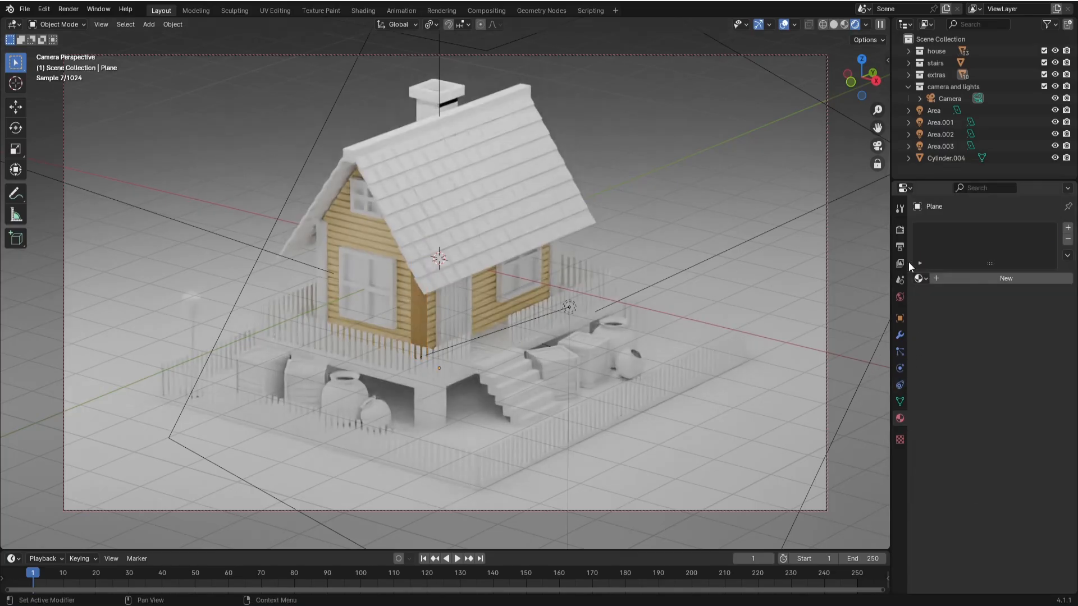
pyautogui.click(900, 231)
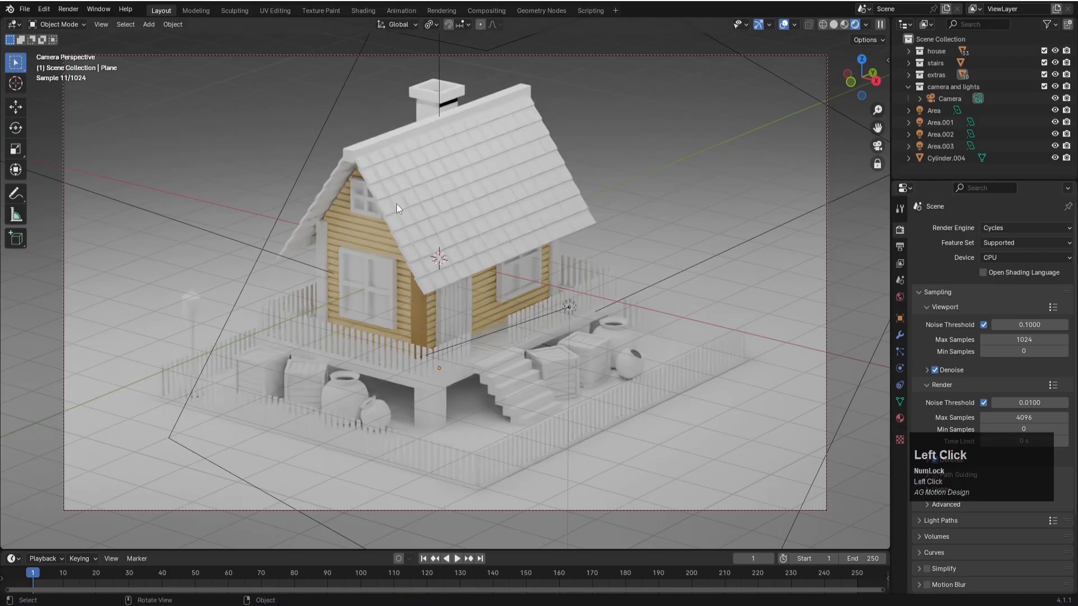
pyautogui.click(389, 178)
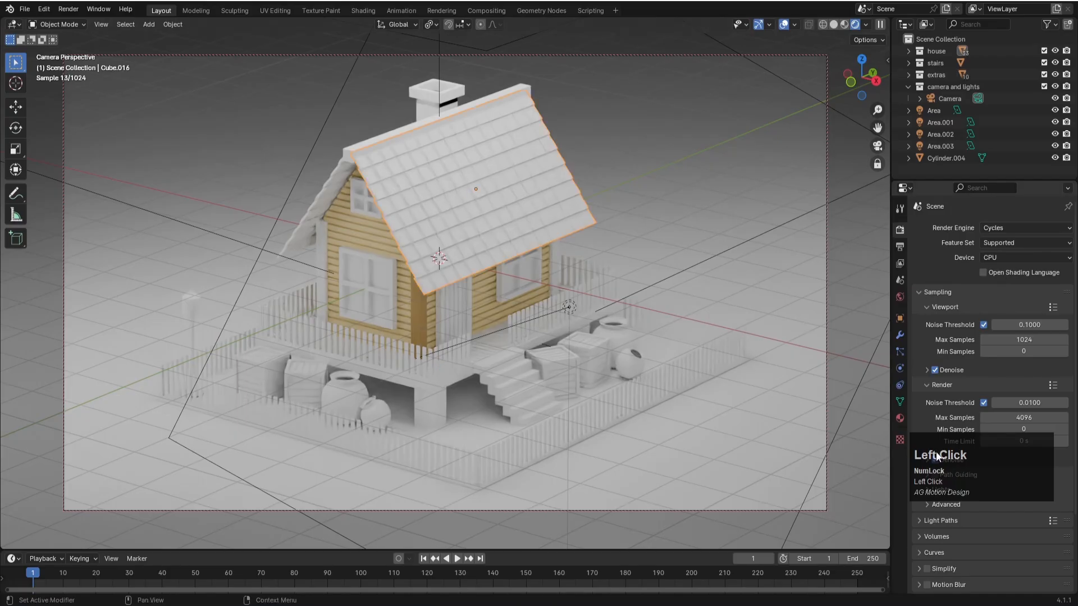
pyautogui.click(900, 419)
pyautogui.click(1025, 278)
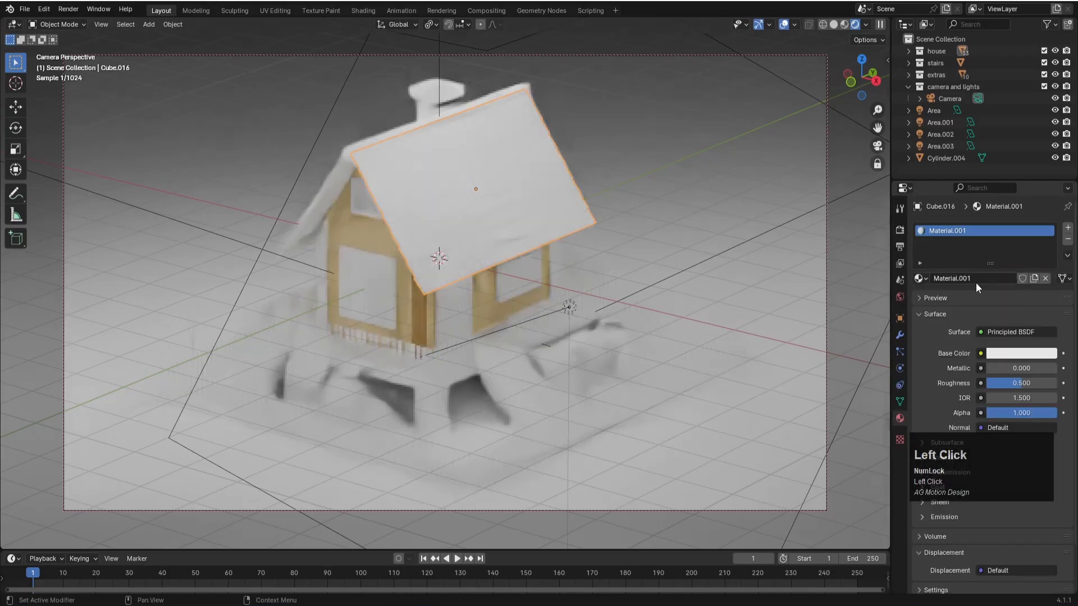
pyautogui.write('roof')
pyautogui.press('Return')
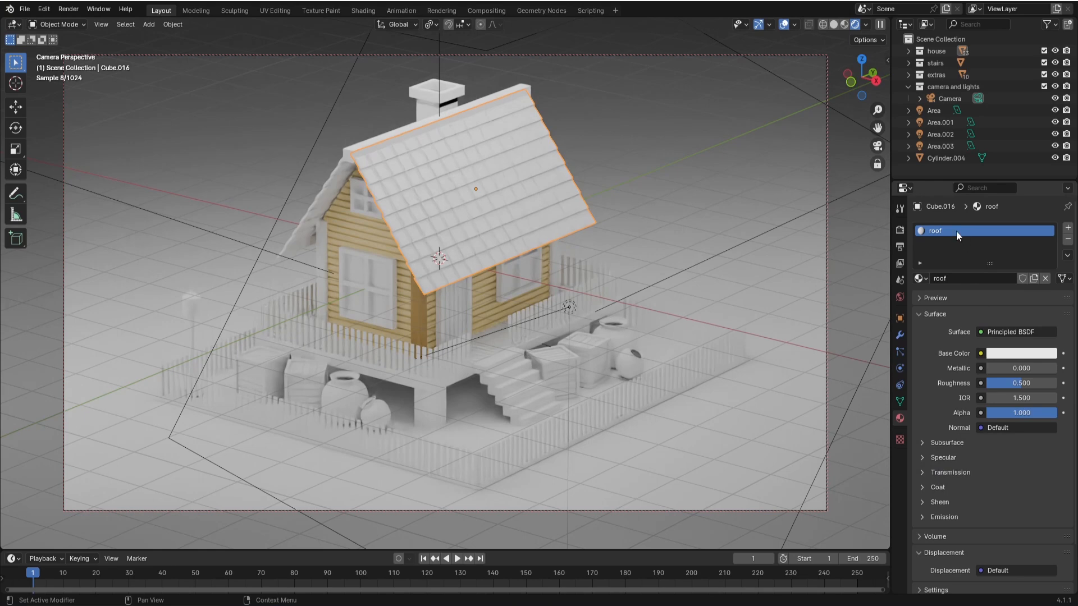
# - Set the roof material's base color to a dark brown with hue about 0.106
pyautogui.click(1005, 358)
pyautogui.moveTo(971, 231); pyautogui.dragTo(972, 238)
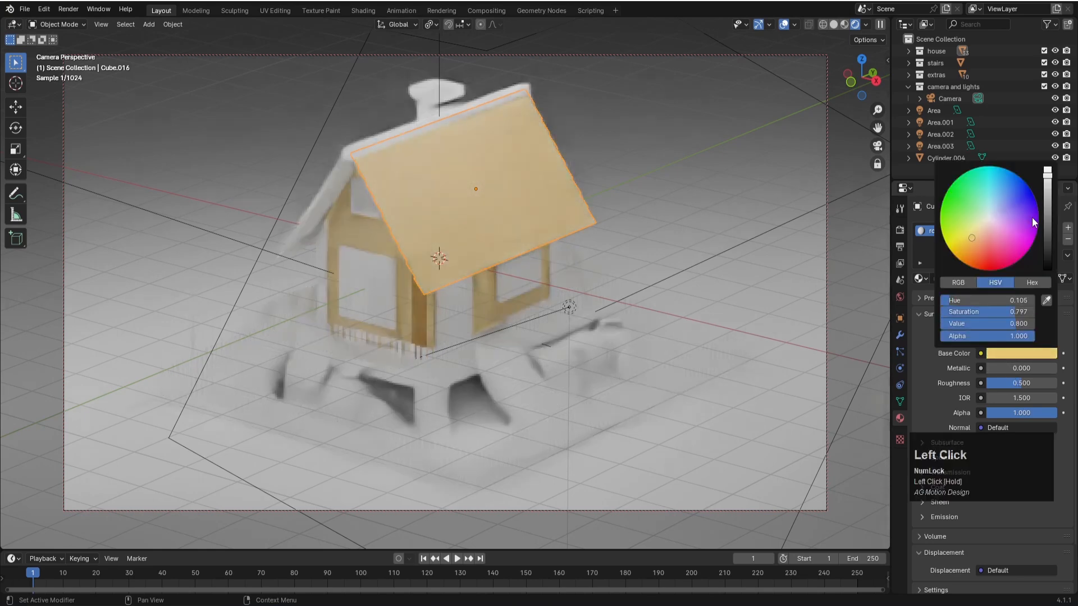
pyautogui.moveTo(1047, 194); pyautogui.dragTo(1050, 227)
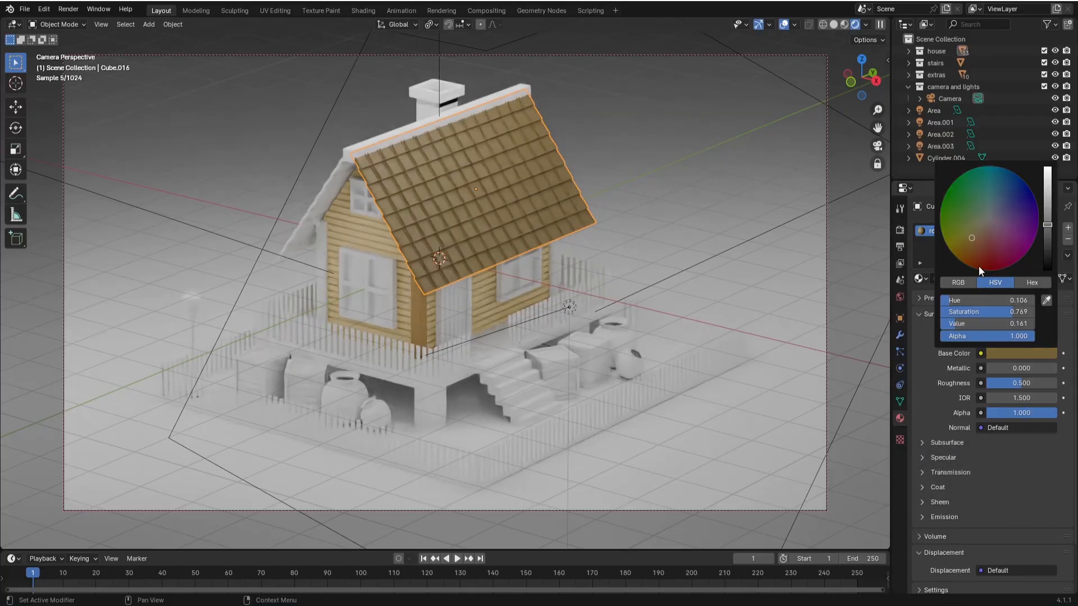
pyautogui.click(1048, 238)
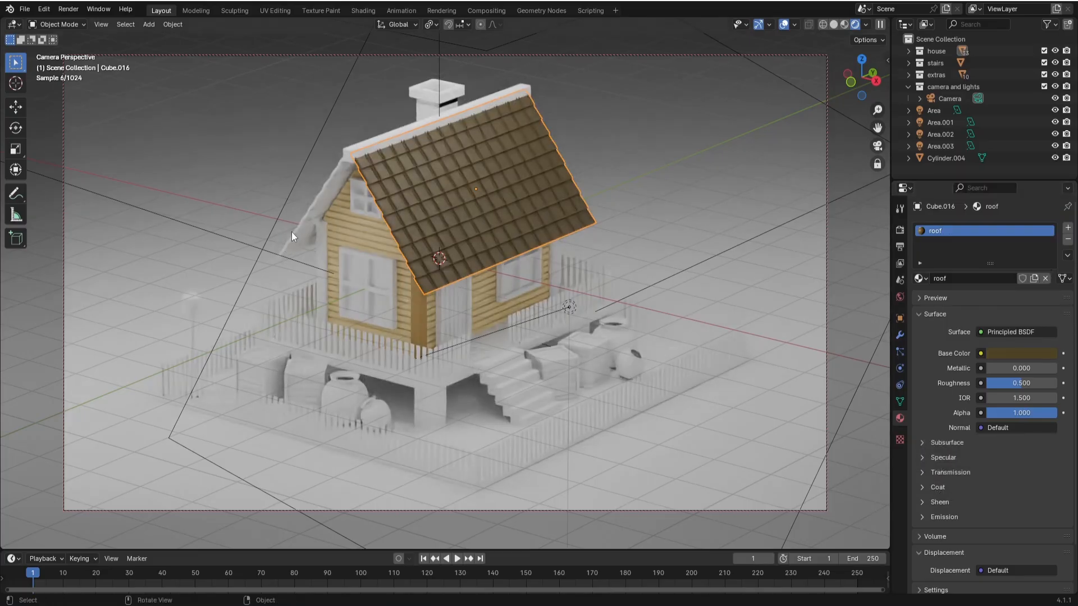
# - Assign the existing "roof" material to the opposite roof slope and the "wood" material to the ridge beam
pyautogui.click(329, 184)
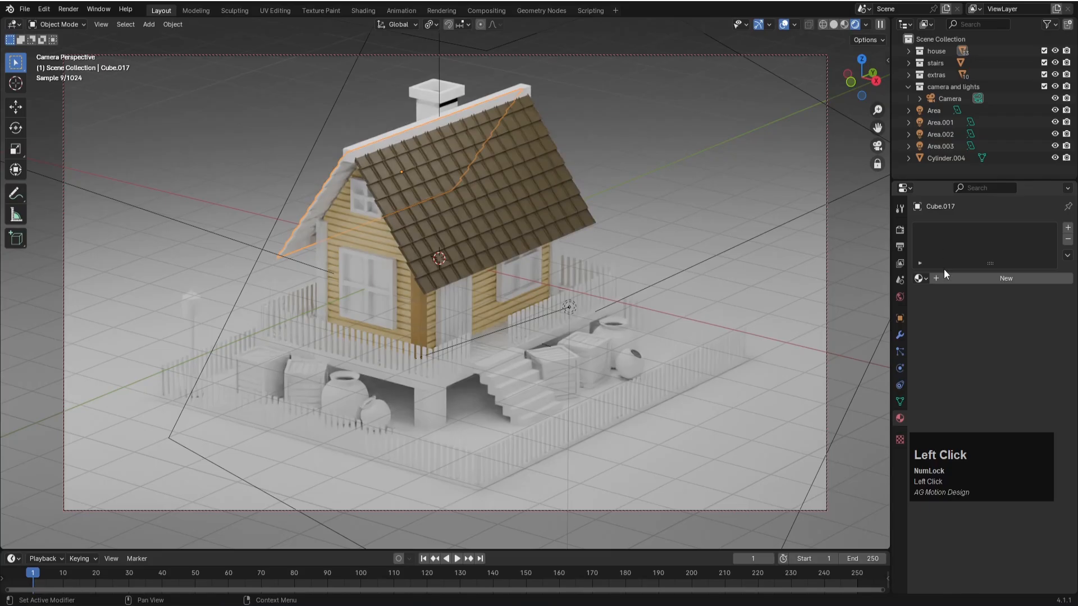
pyautogui.click(924, 279)
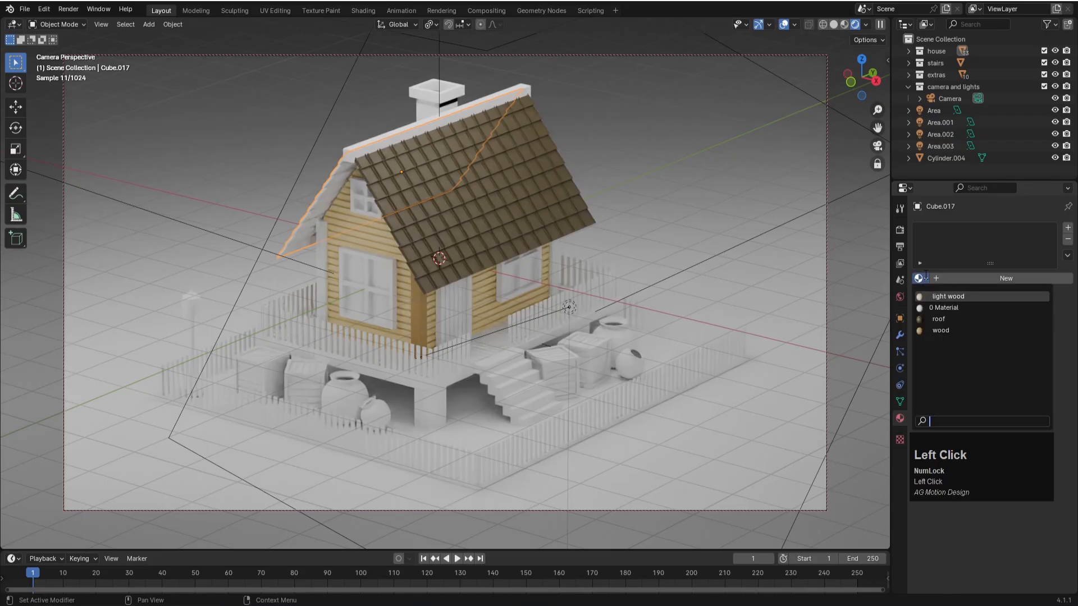
pyautogui.click(933, 321)
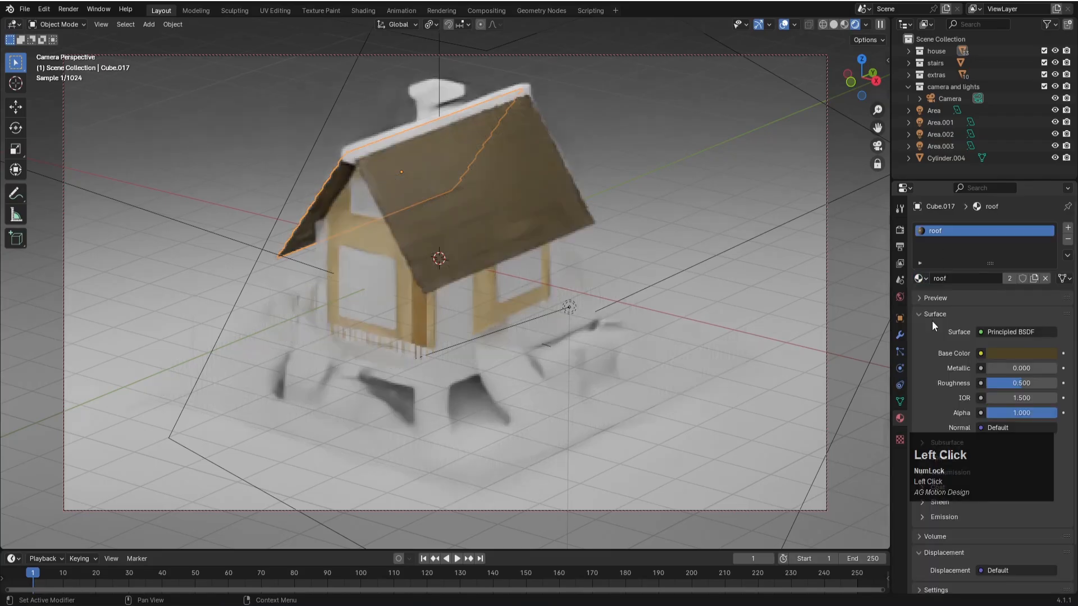
pyautogui.click(411, 131)
pyautogui.click(921, 278)
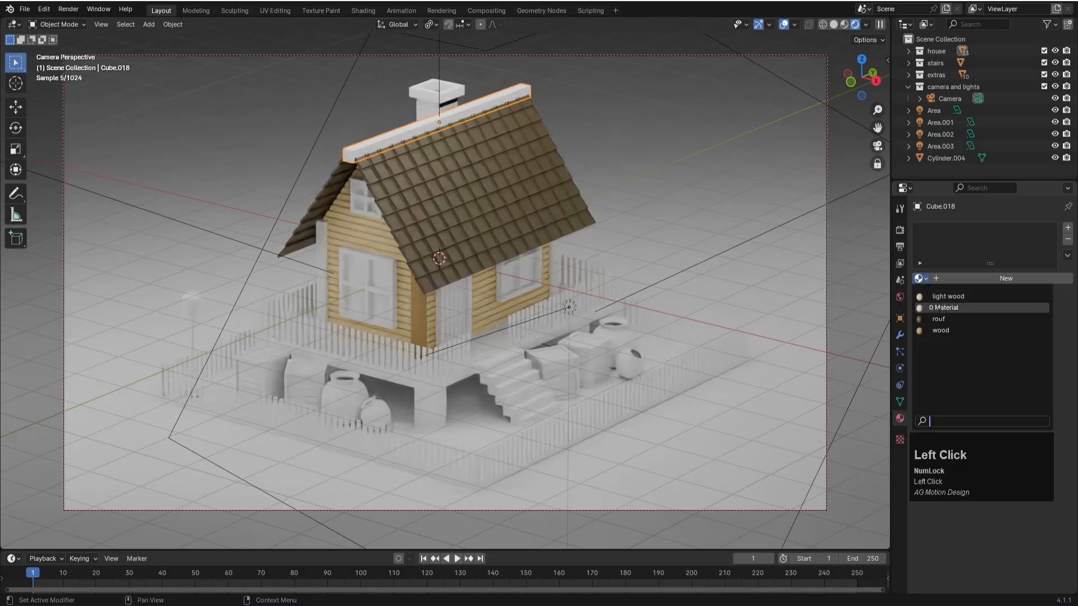
pyautogui.click(945, 330)
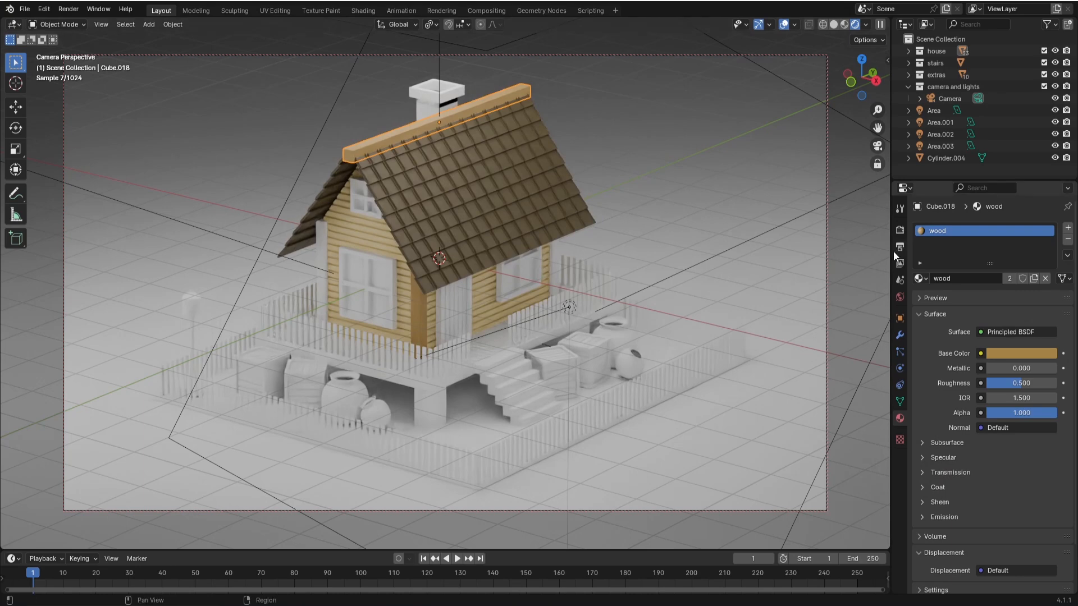
# - Switch the render engine to EEVEE
pyautogui.click(900, 231)
pyautogui.click(1015, 227)
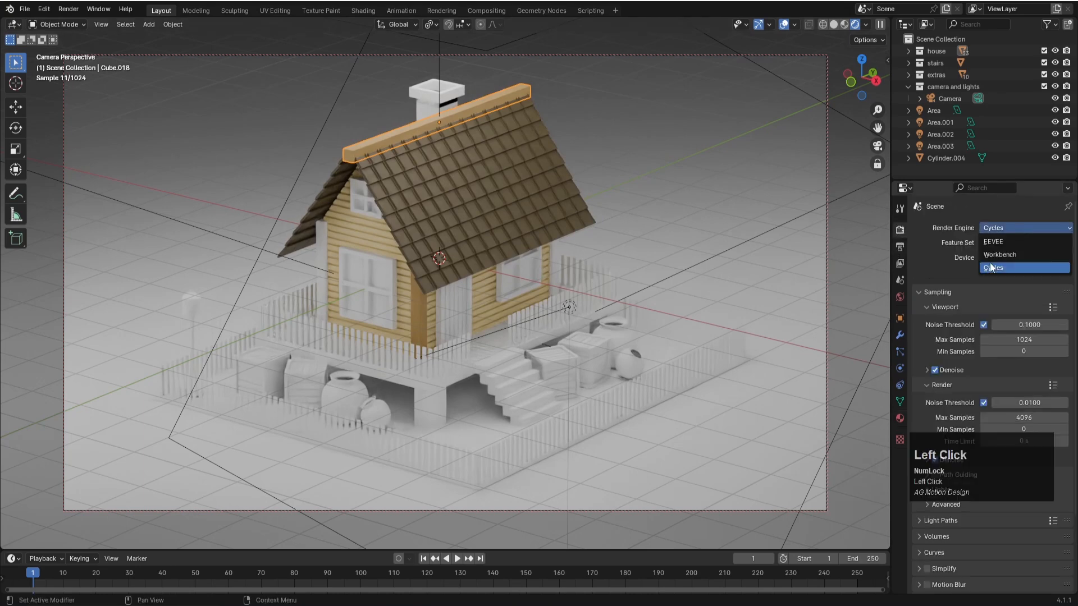
pyautogui.click(986, 238)
# - Assign the "wood" material to the white corner post at the far end of the large-window gable wall
pyautogui.moveTo(640, 253); pyautogui.dragTo(567, 278, button='middle')
pyautogui.scroll(4, 567, 278)
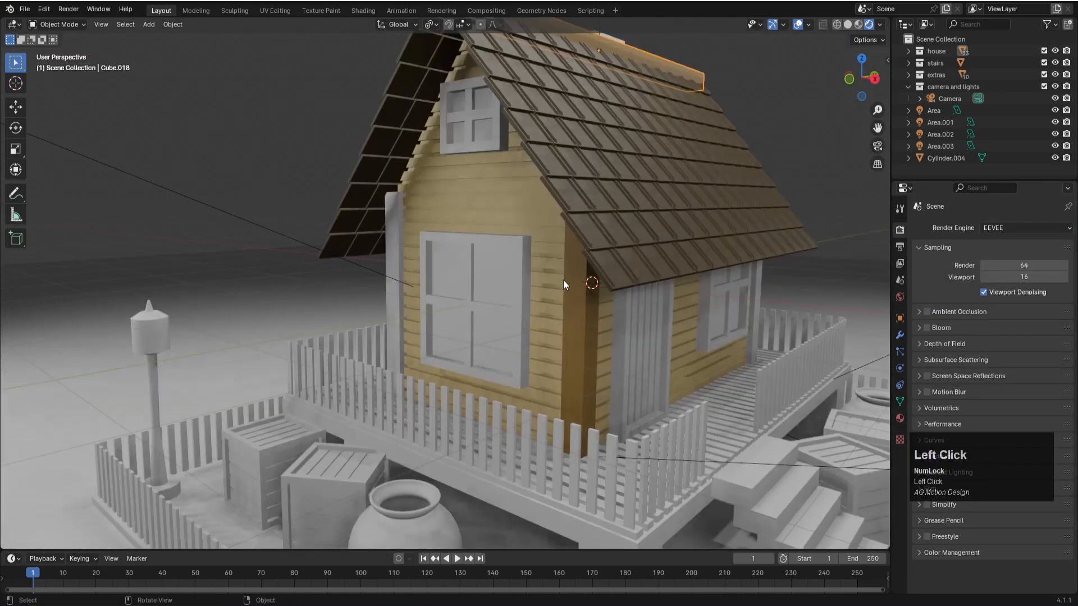
pyautogui.click(390, 228)
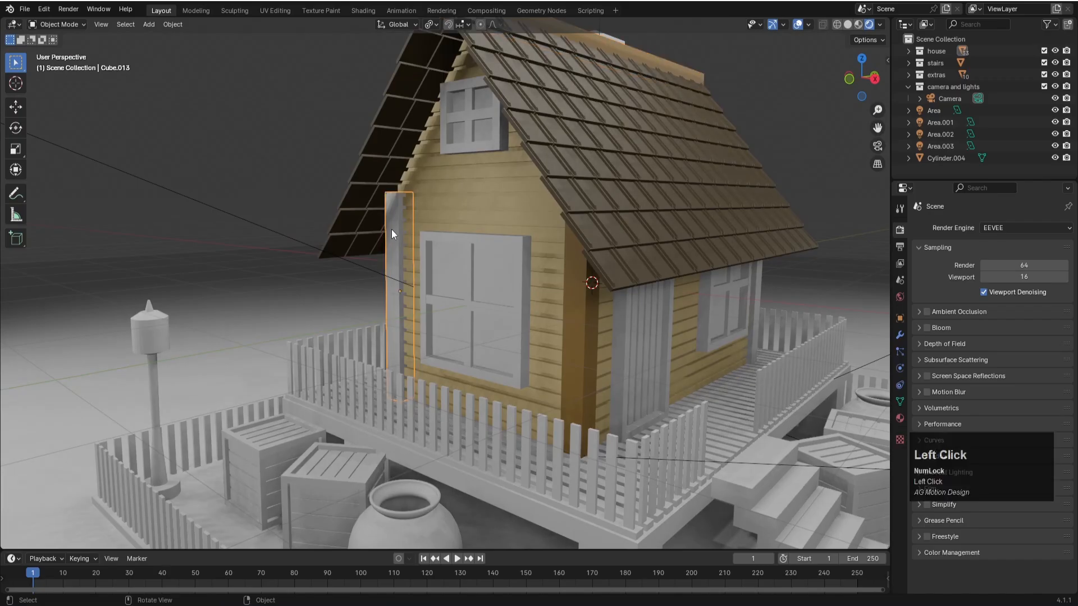
pyautogui.click(900, 418)
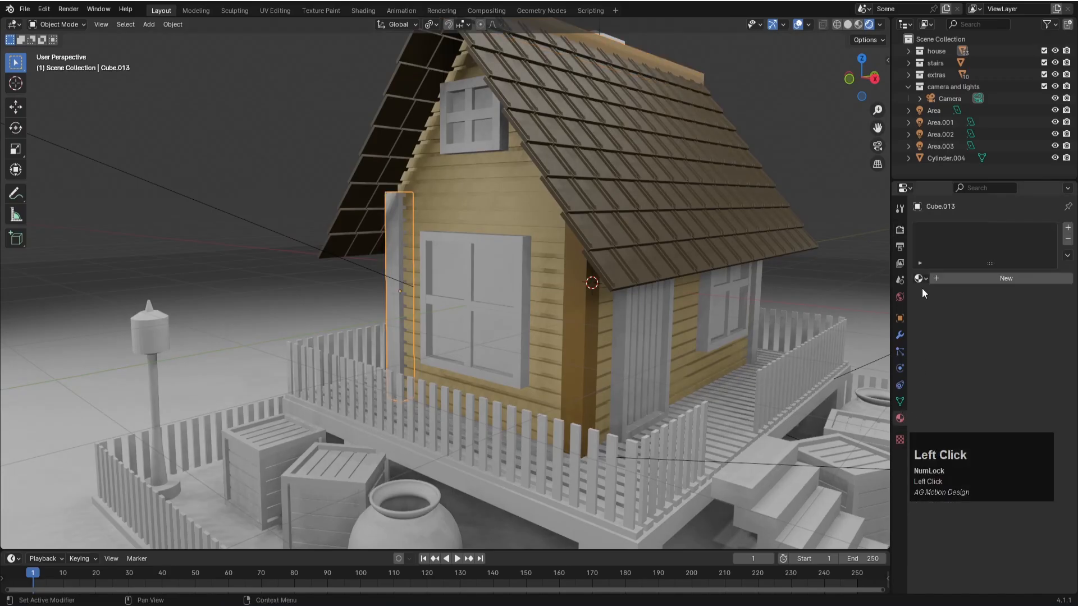
pyautogui.click(919, 279)
pyautogui.click(940, 331)
# - Assign the "wood" material to the two remaining corner posts at the back gable wall
pyautogui.moveTo(644, 295); pyautogui.dragTo(523, 263, button='middle')
pyautogui.scroll(-3, 525, 271)
pyautogui.scroll(-2, 526, 279)
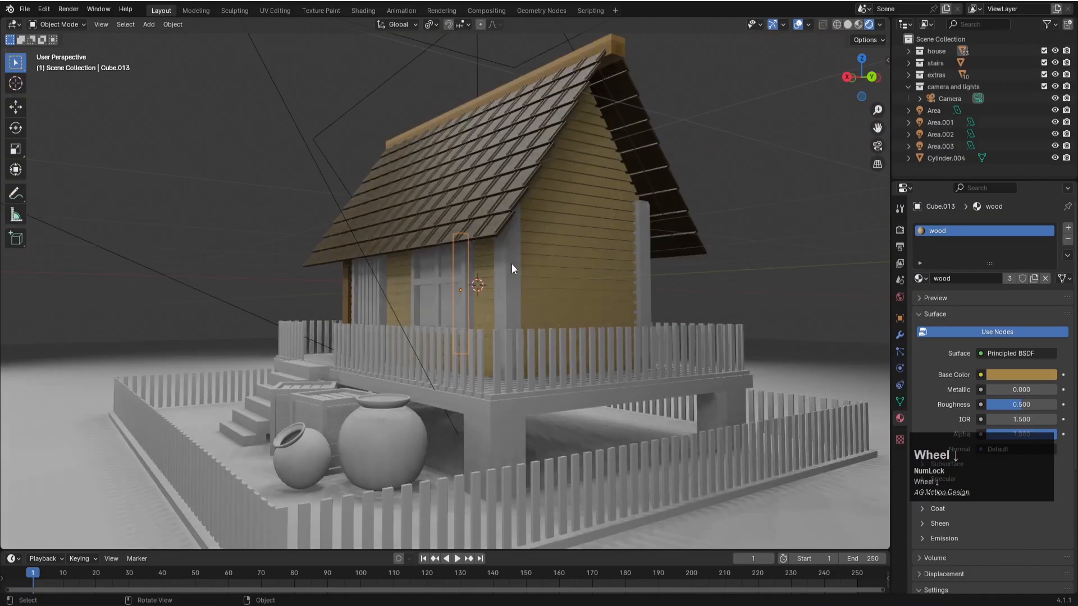
pyautogui.click(514, 266)
pyautogui.click(918, 279)
pyautogui.click(937, 330)
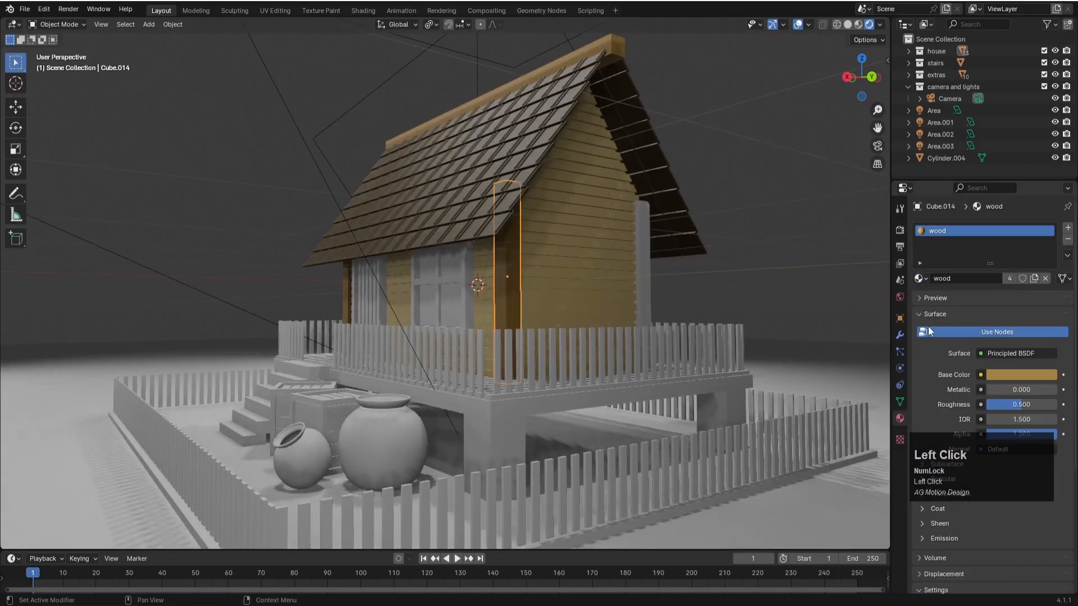
pyautogui.click(645, 274)
pyautogui.click(919, 279)
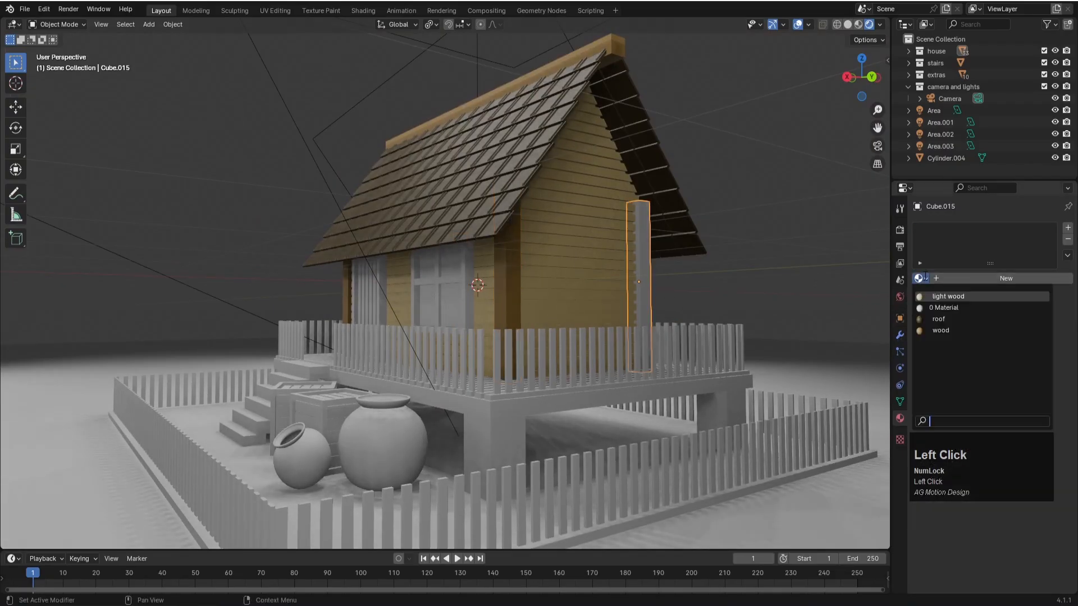
pyautogui.click(937, 331)
# - Save the file and assign the "wood" material to the frame of the large window on the front gable wall
pyautogui.moveTo(509, 299); pyautogui.dragTo(650, 307, button='middle')
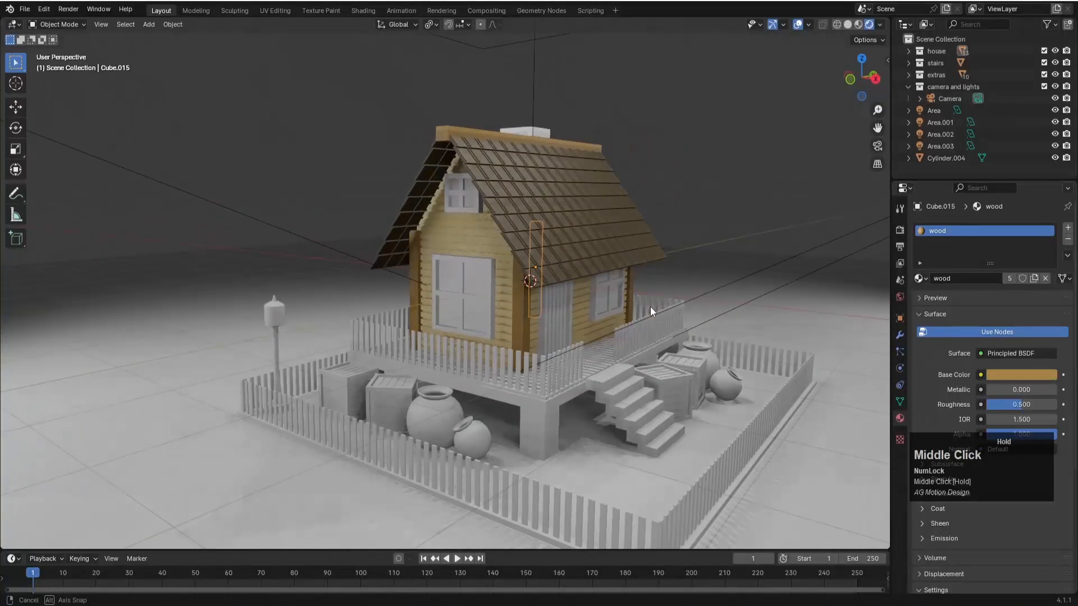
pyautogui.scroll(2, 541, 369)
pyautogui.click(500, 295)
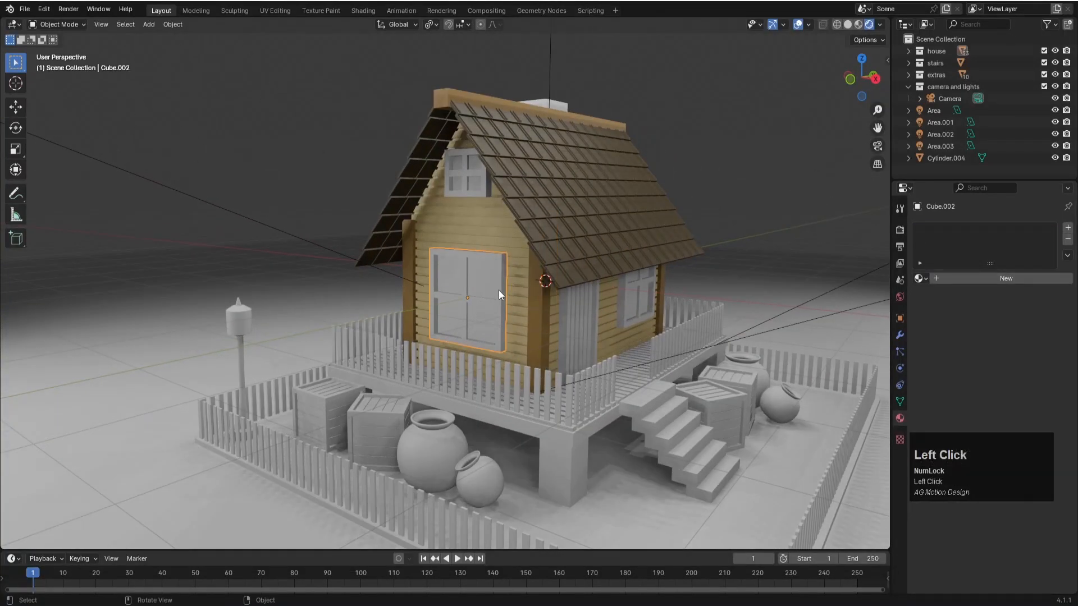
pyautogui.hotkey('ctrl', 's')
pyautogui.scroll(2, 499, 290)
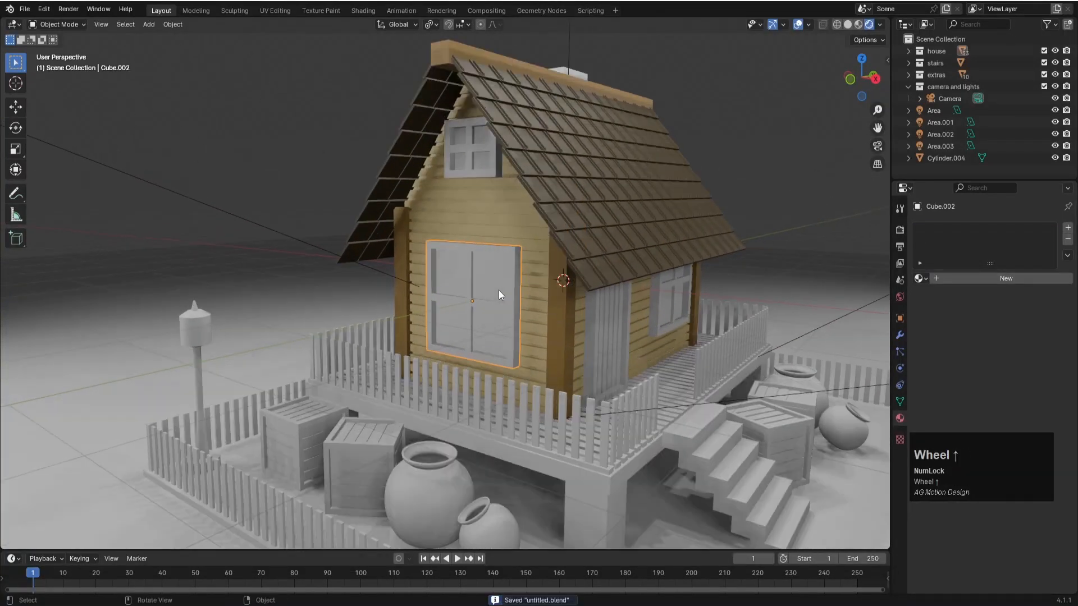
pyautogui.scroll(1, 499, 290)
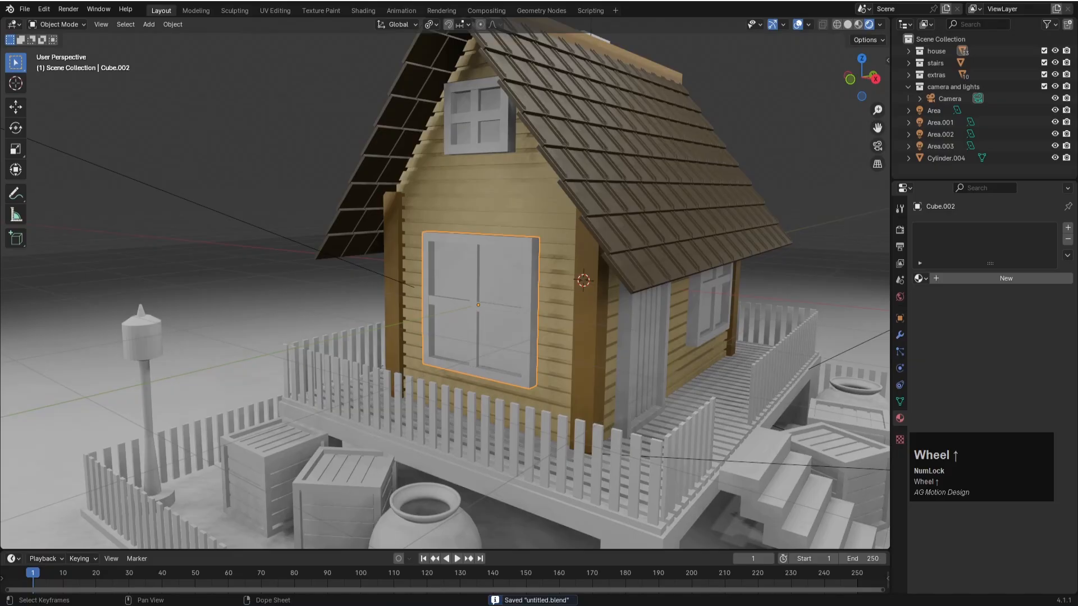
pyautogui.click(455, 605)
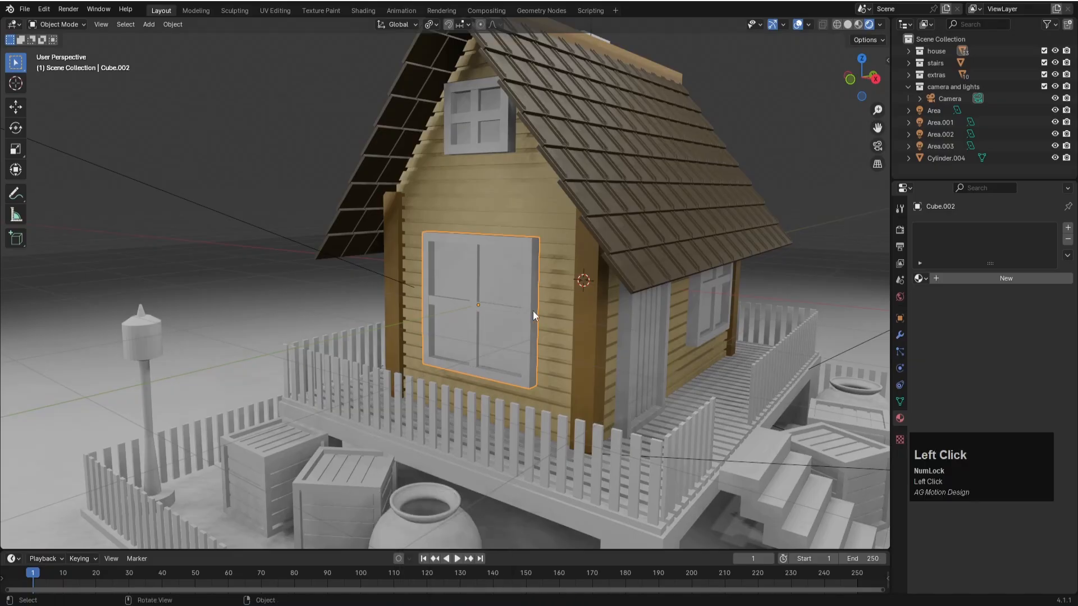
pyautogui.click(922, 278)
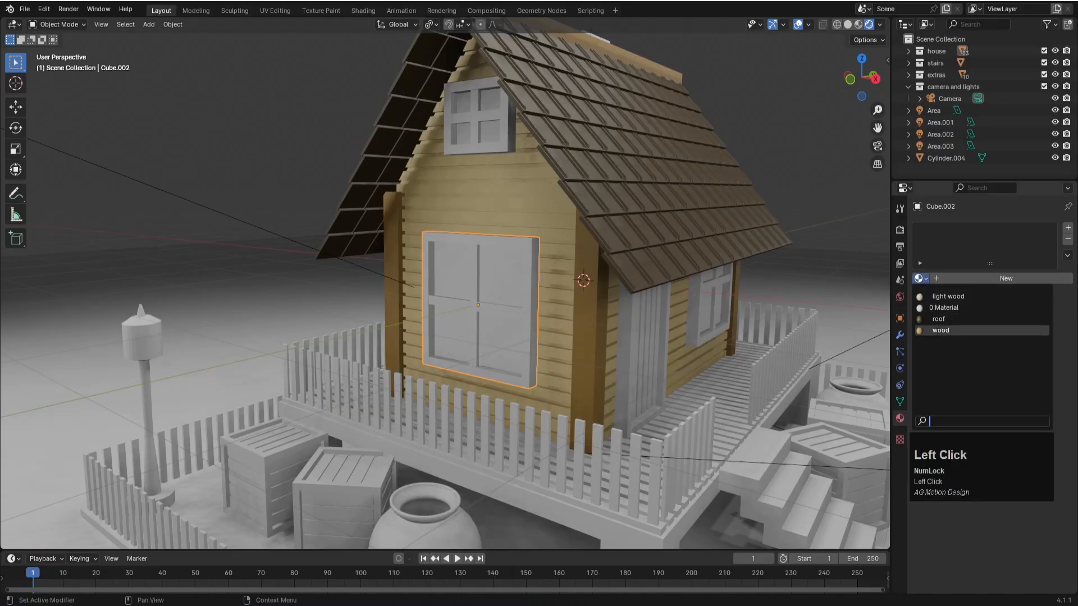
pyautogui.click(954, 331)
# - Join the large gable window's vertical and horizontal crossbars, saving the file, and assign the "wood" material to them
pyautogui.click(475, 281)
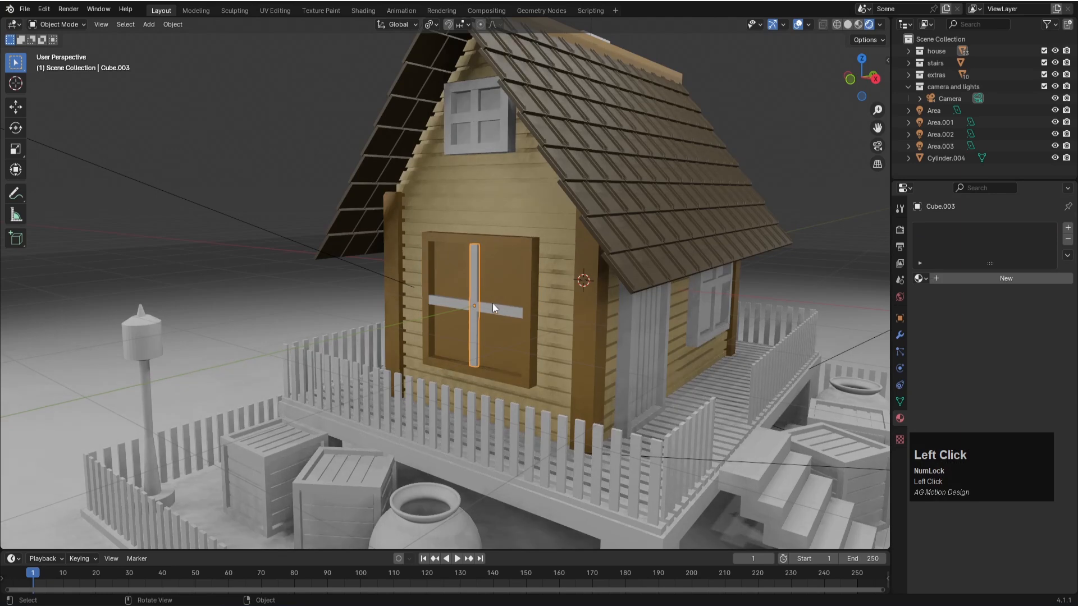
pyautogui.scroll(1, 500, 307)
pyautogui.keyDown('shift'); pyautogui.click(503, 314); pyautogui.keyUp('shift')
pyautogui.hotkey('ctrl', 'j')
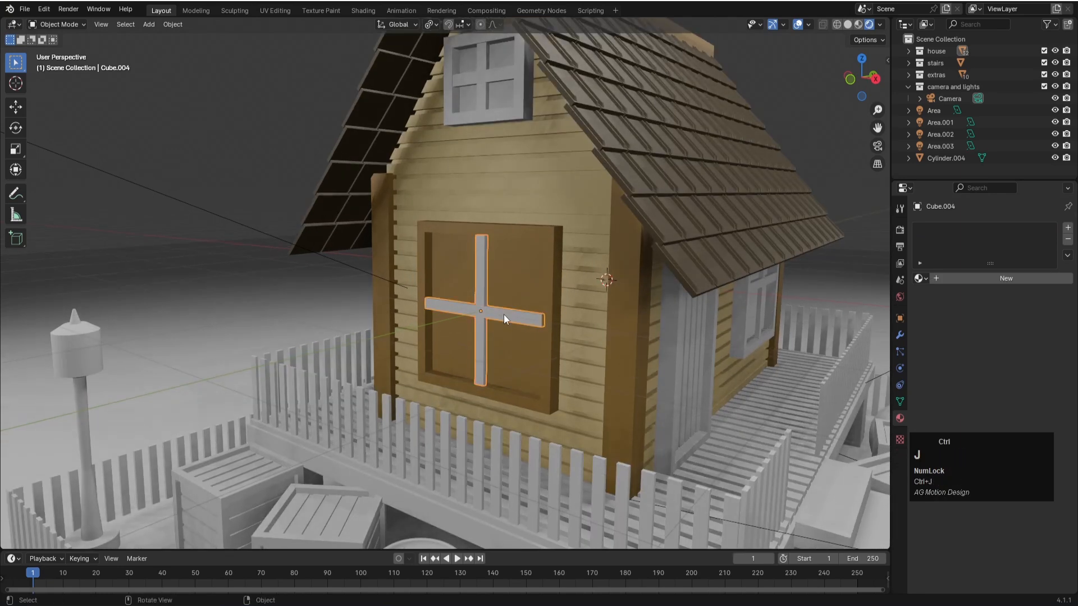
pyautogui.hotkey('ctrl', 's')
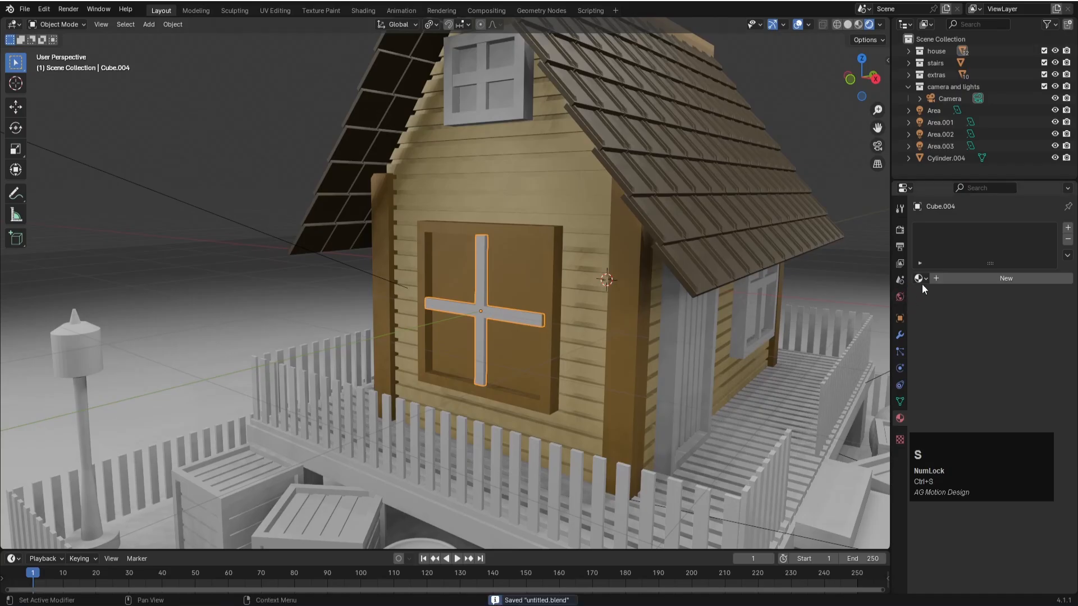
pyautogui.click(920, 279)
pyautogui.click(943, 331)
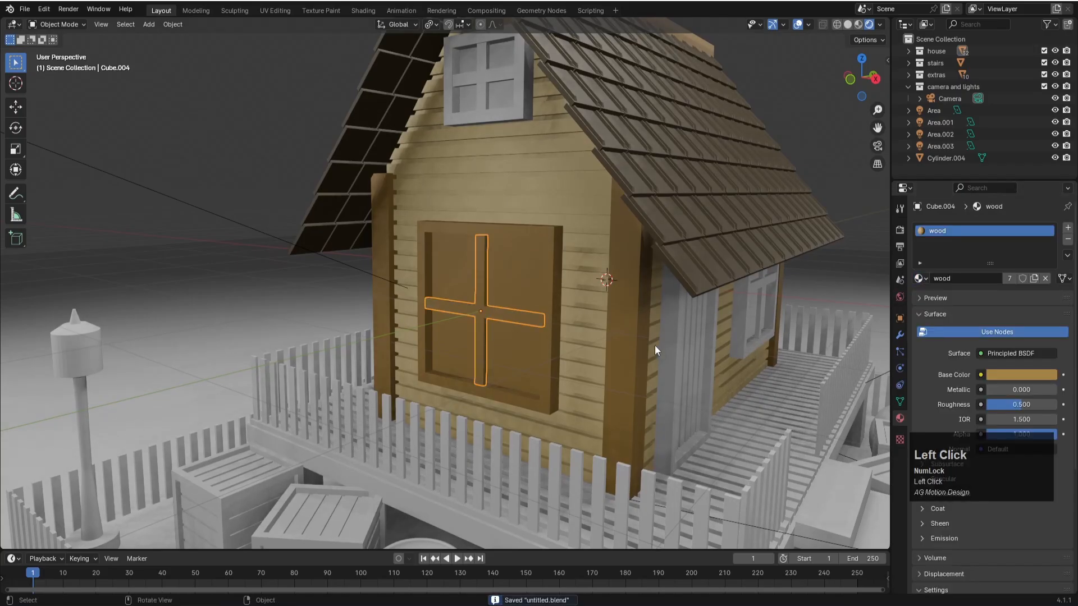
# - Join the frame and both crossbars of the window beside the door into one object and save the file
pyautogui.moveTo(718, 308); pyautogui.dragTo(571, 327, button='middle')
pyautogui.click(544, 297)
pyautogui.keyDown('shift'); pyautogui.click(603, 299); pyautogui.keyUp('shift')
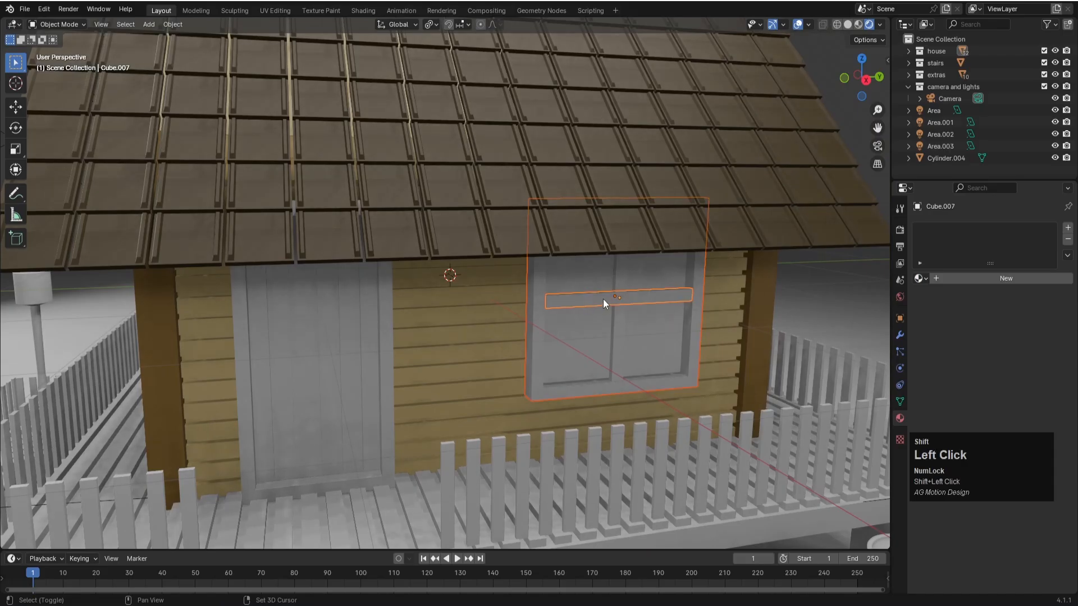
pyautogui.keyDown('shift'); pyautogui.click(624, 278); pyautogui.keyUp('shift')
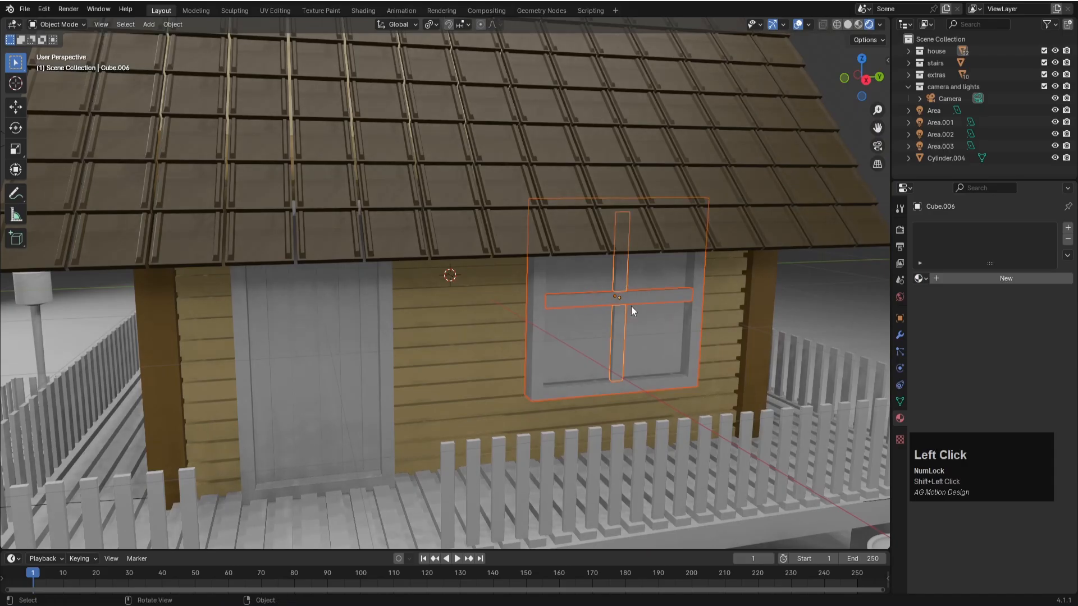
pyautogui.hotkey('ctrl', 'j')
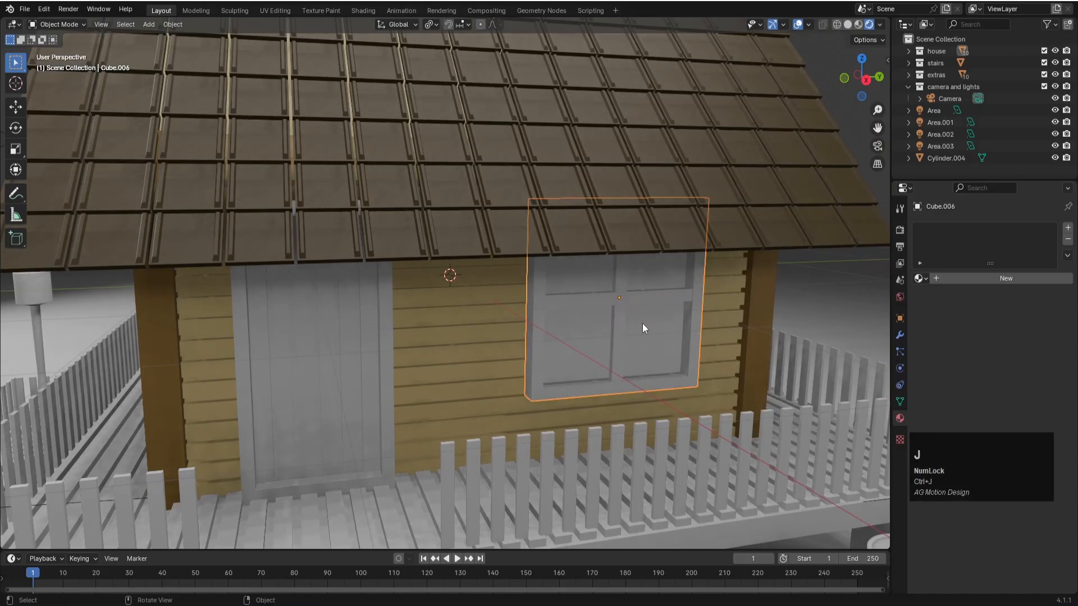
pyautogui.hotkey('ctrl', 's')
# - Assign the "wood" material to the joined window beside the door
pyautogui.moveTo(682, 354); pyautogui.dragTo(697, 360, button='middle')
pyautogui.click(921, 278)
pyautogui.click(955, 329)
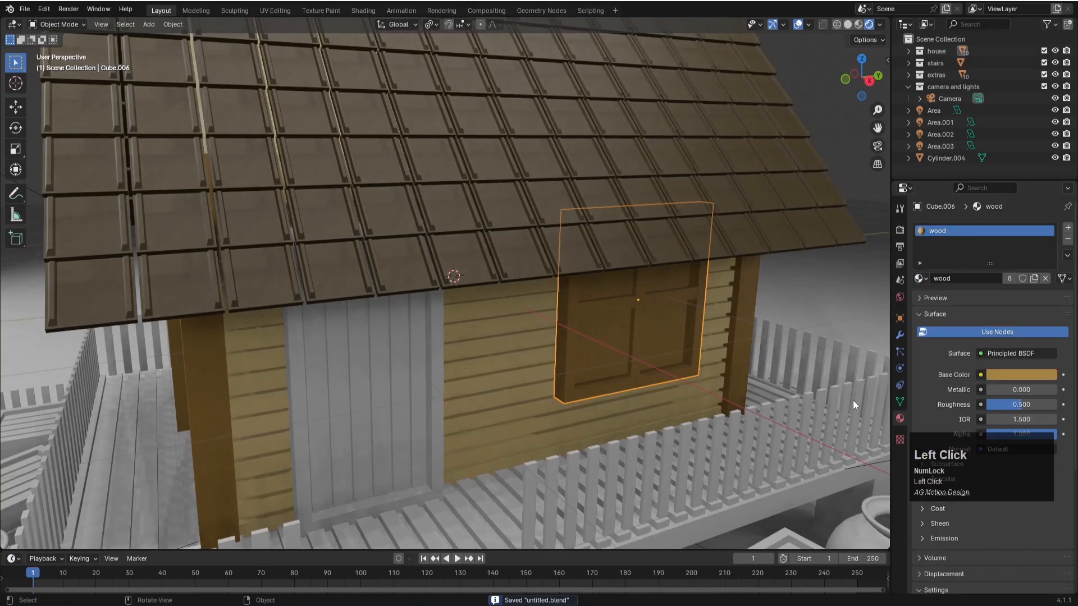
pyautogui.scroll(-4, 753, 381)
pyautogui.scroll(3, 543, 295)
pyautogui.press('Tab')
pyautogui.click(563, 322)
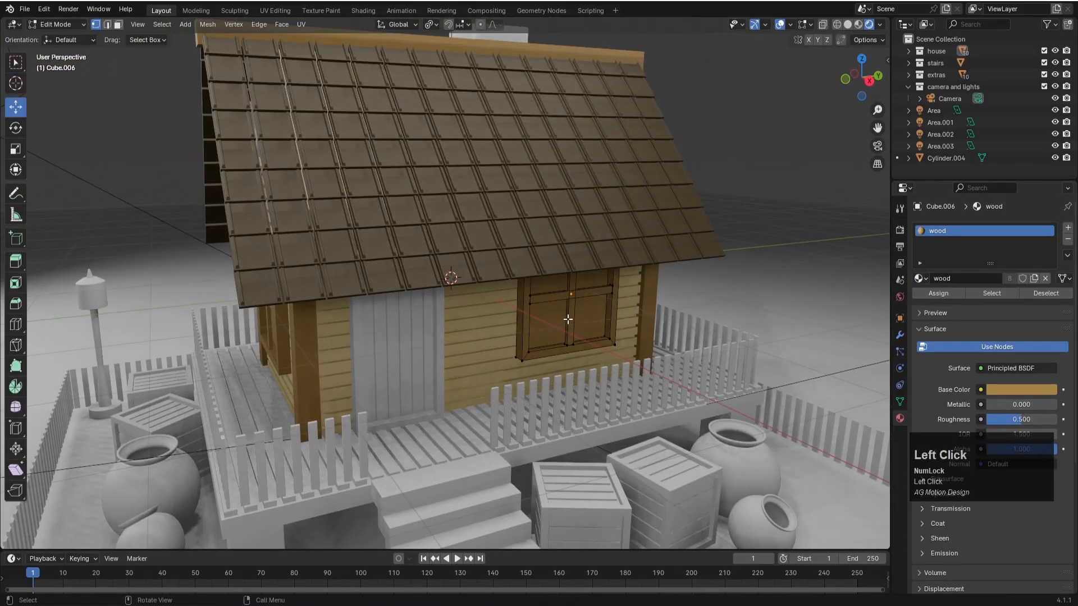
pyautogui.click(555, 315)
pyautogui.click(556, 316)
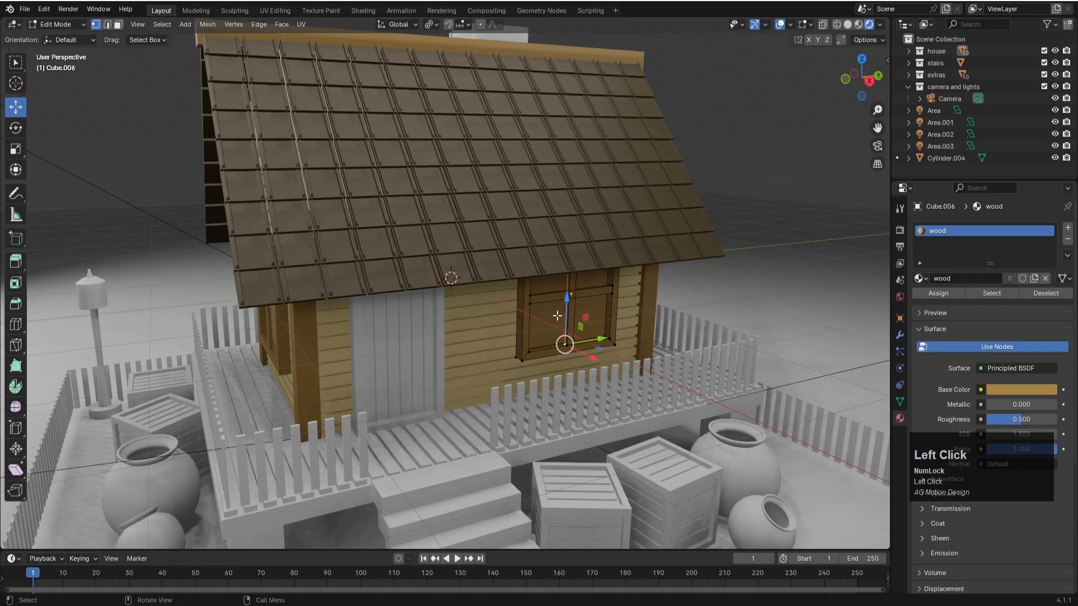
pyautogui.press('3')
pyautogui.click(557, 316)
pyautogui.press('Tab')
# - Join the frame and crossbars of the small upper gable window into one object and save the file
pyautogui.hotkey('ctrl', 's')
pyautogui.scroll(-2, 628, 315)
pyautogui.moveTo(628, 315); pyautogui.dragTo(485, 241, button='middle')
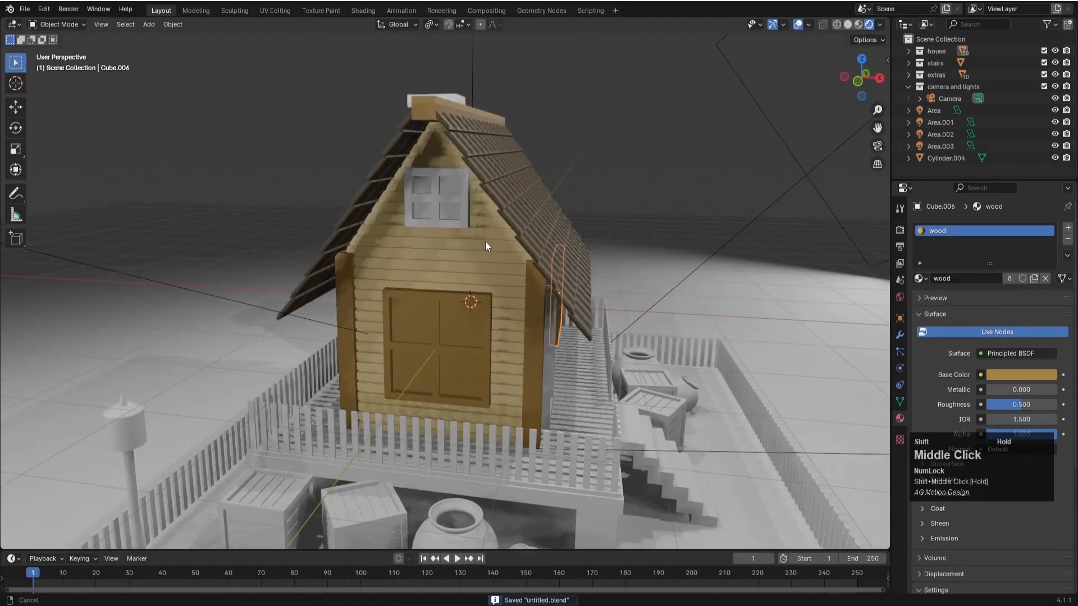
pyautogui.click(461, 203)
pyautogui.click(925, 281)
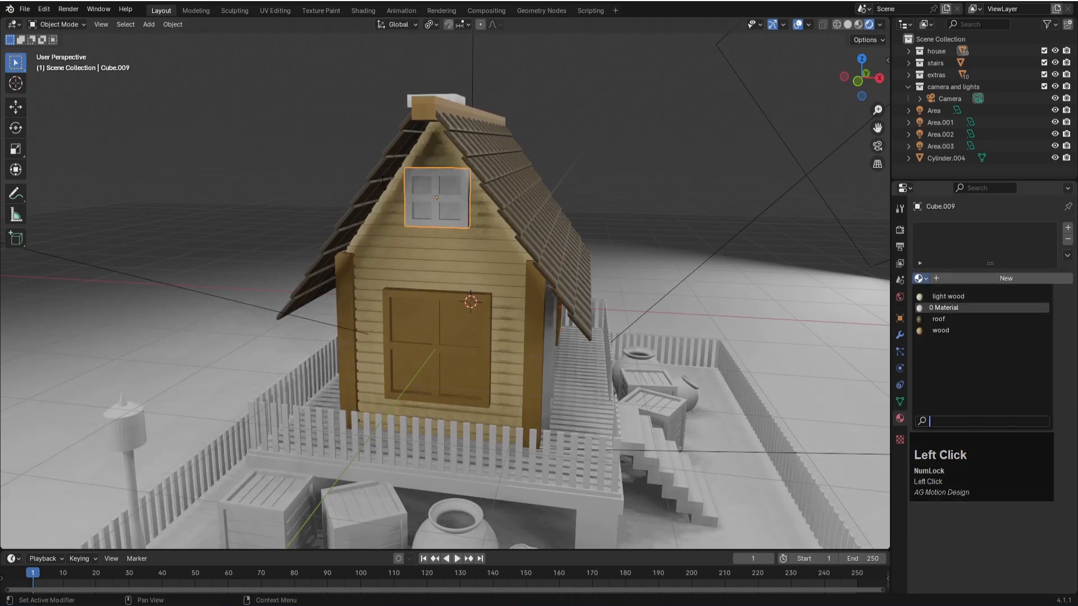
pyautogui.keyDown('shift'); pyautogui.click(453, 194); pyautogui.keyUp('shift')
pyautogui.keyDown('shift'); pyautogui.click(458, 171); pyautogui.keyUp('shift')
pyautogui.hotkey('ctrl', 'j')
pyautogui.hotkey('ctrl', 's')
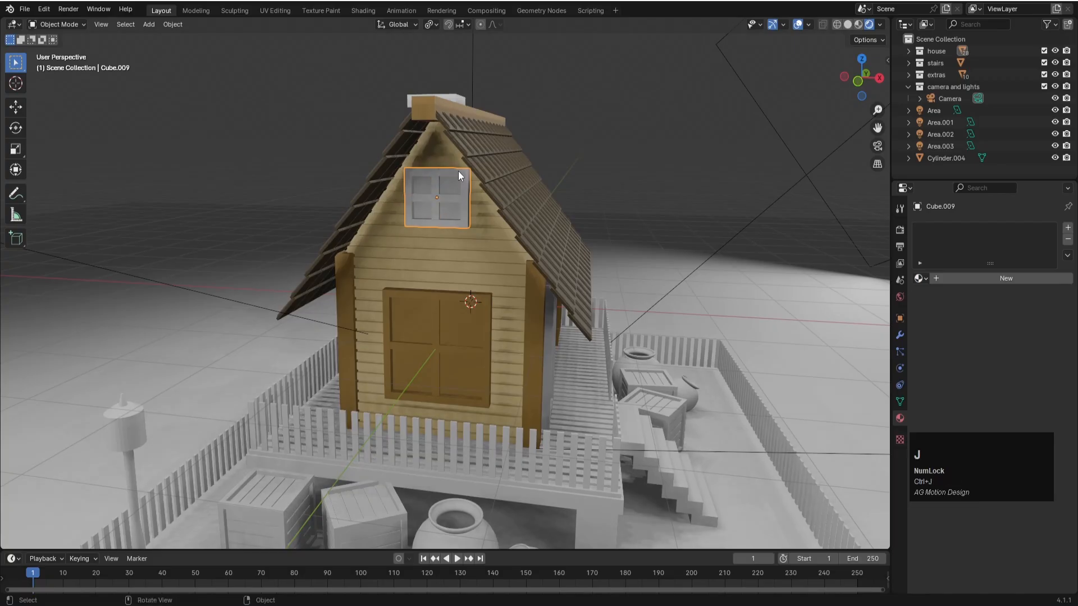
# - Assign the existing "wood" material to the small upper gable window and "light wood" to the chimney
pyautogui.click(920, 278)
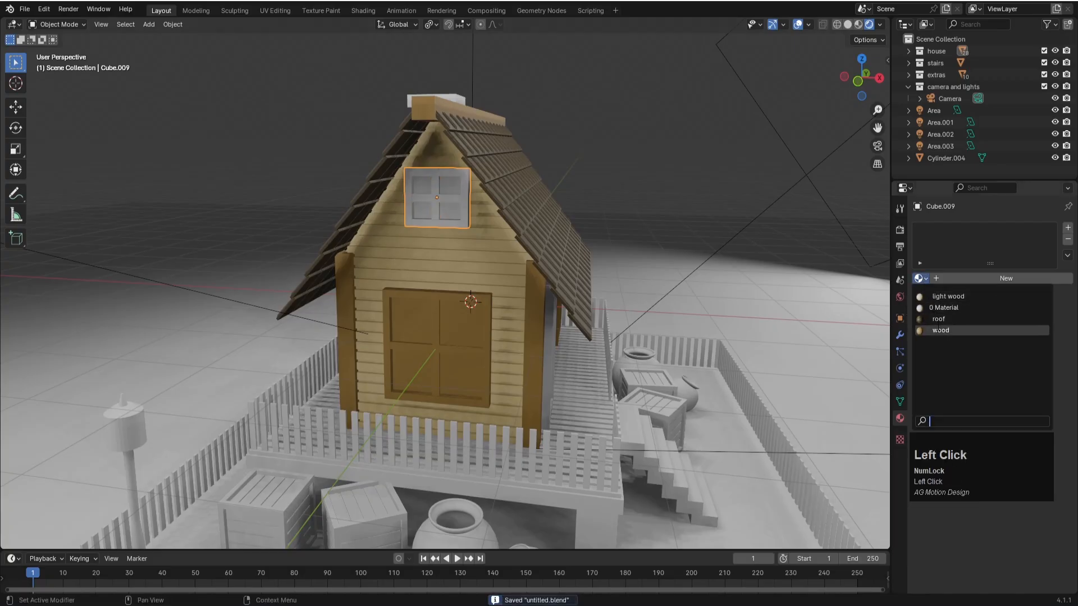
pyautogui.click(937, 328)
pyautogui.moveTo(470, 217); pyautogui.dragTo(514, 257, button='middle')
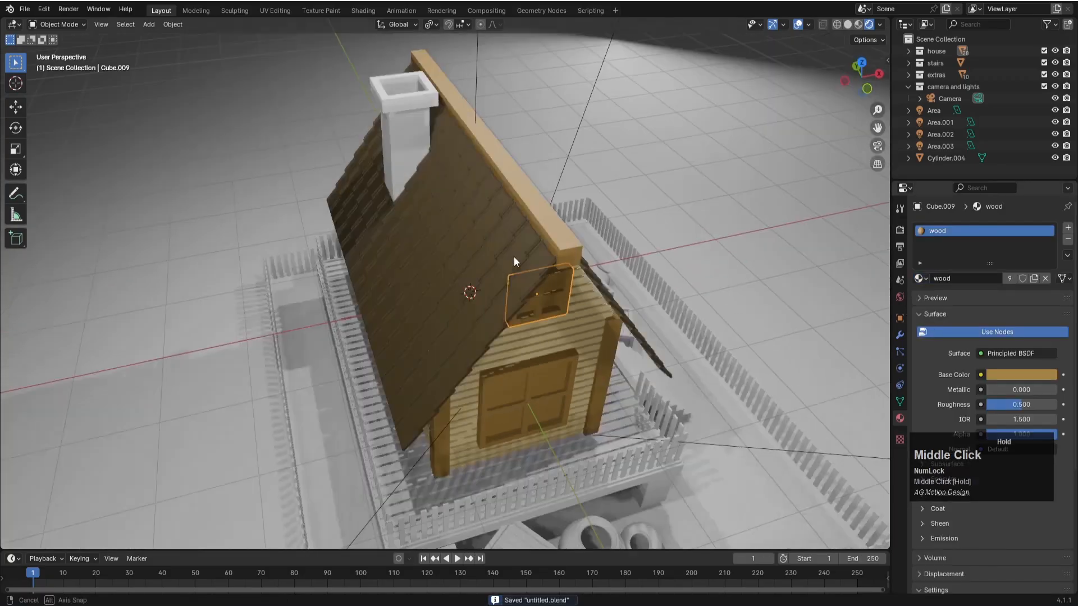
pyautogui.click(420, 134)
pyautogui.click(921, 278)
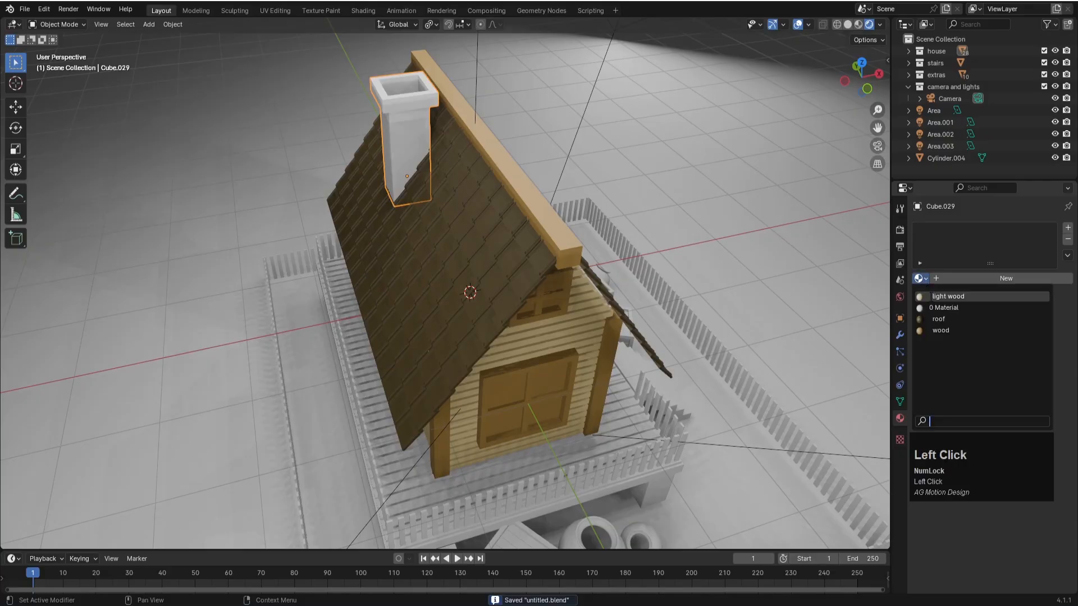
pyautogui.click(946, 297)
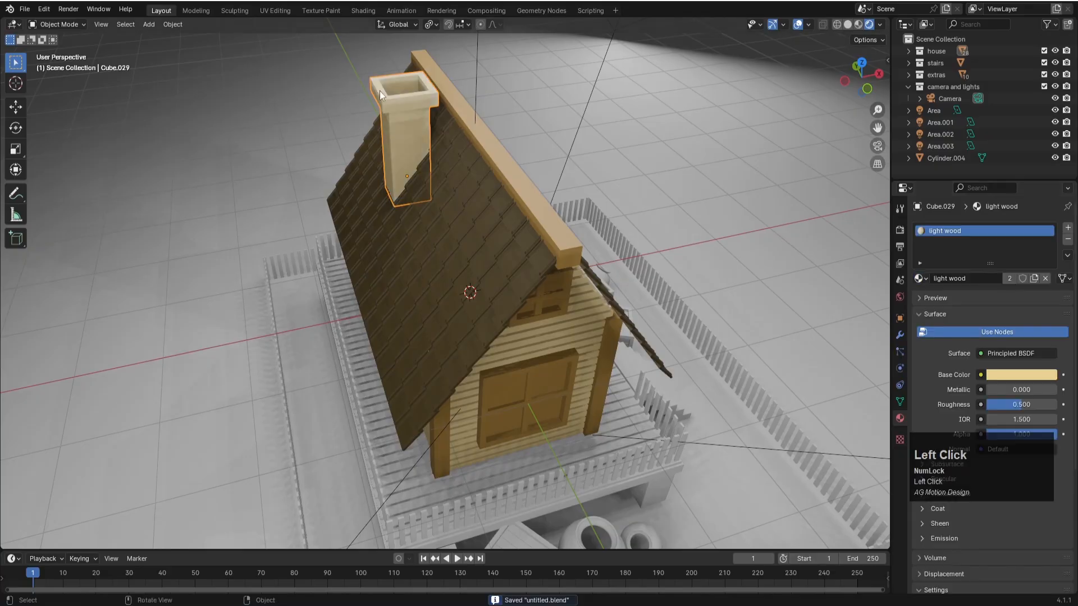
# - Assign the existing "wood" material to the front door and save the file
pyautogui.moveTo(546, 224); pyautogui.dragTo(484, 325, button='middle')
pyautogui.scroll(-3, 588, 324)
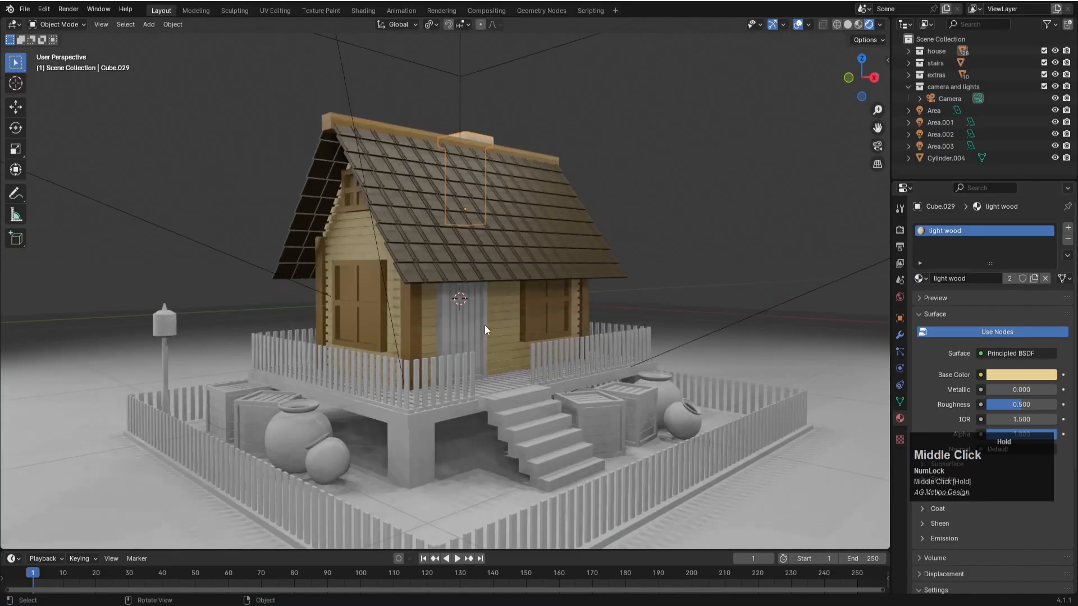
pyautogui.click(483, 296)
pyautogui.scroll(3, 484, 297)
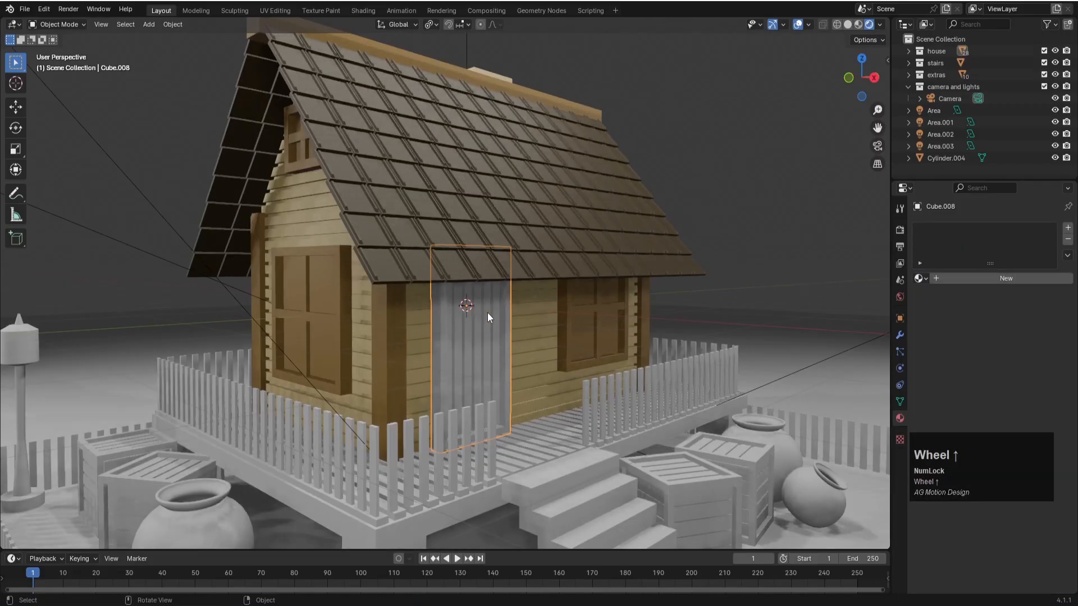
pyautogui.click(919, 279)
pyautogui.click(941, 330)
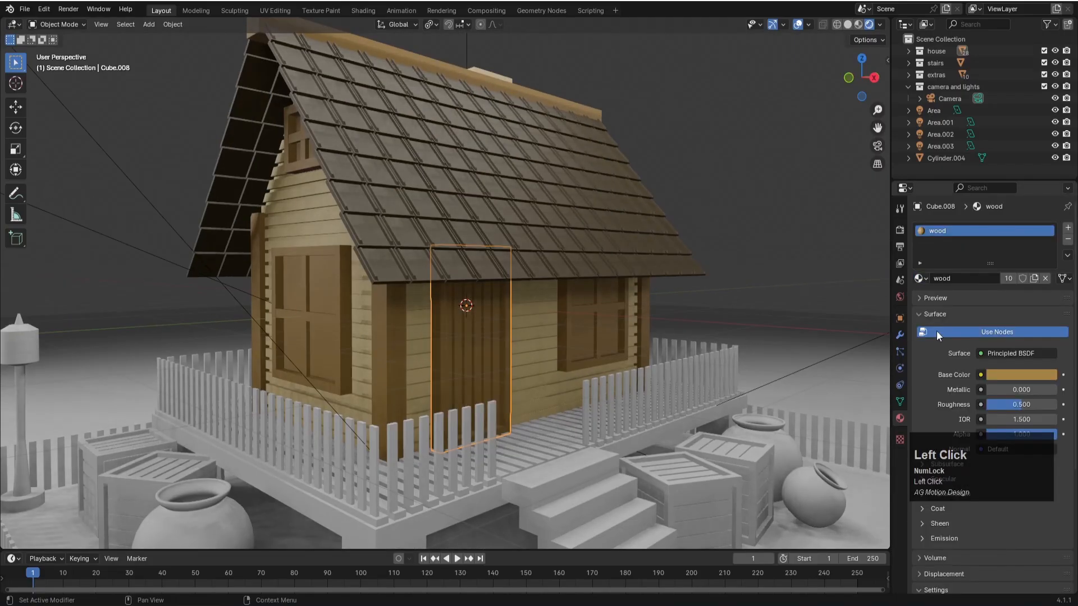
pyautogui.scroll(-2, 472, 394)
pyautogui.hotkey('ctrl', 's')
# - Assign the existing "light wood" material to the plank deck around the house
pyautogui.moveTo(508, 379); pyautogui.dragTo(564, 359, button='middle')
pyautogui.click(534, 446)
pyautogui.click(920, 278)
pyautogui.click(943, 296)
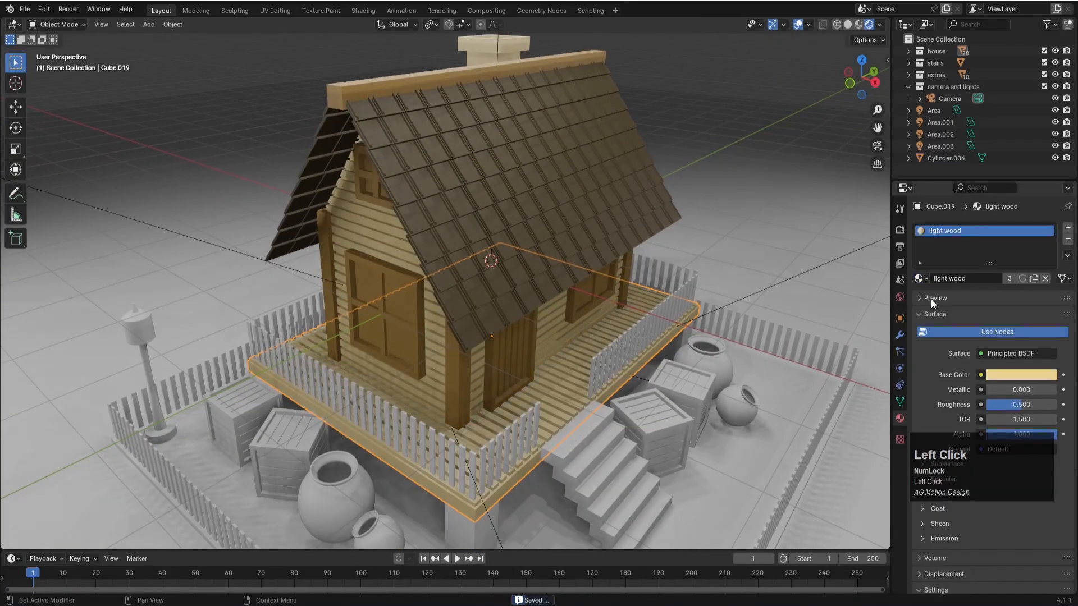
# - Assign the "wood" material to the two door-side deck railings flanking the stairs and save the file
pyautogui.click(504, 430)
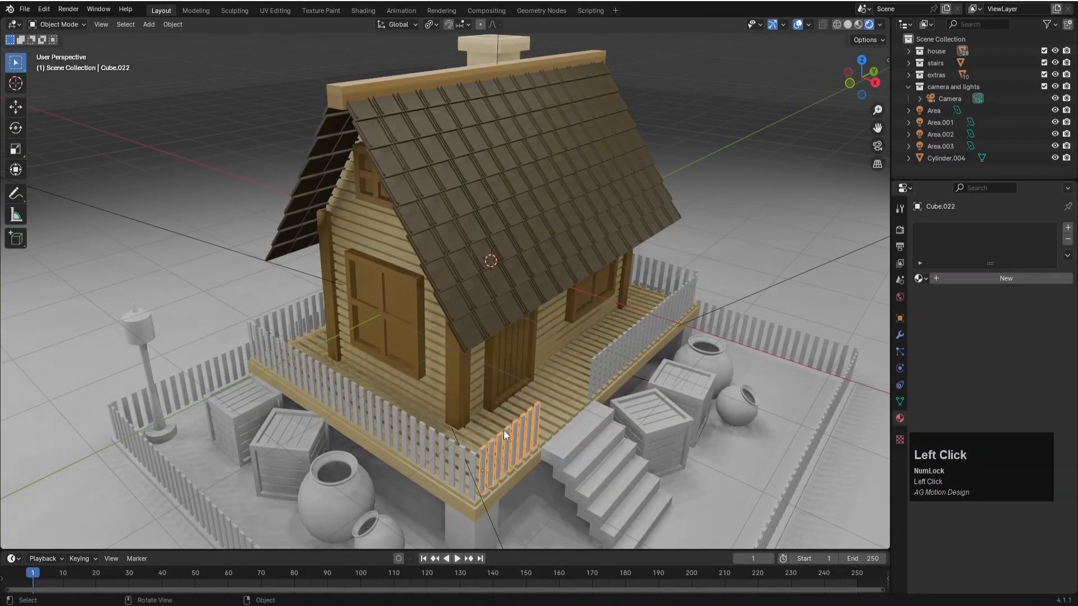
pyautogui.click(921, 279)
pyautogui.click(941, 330)
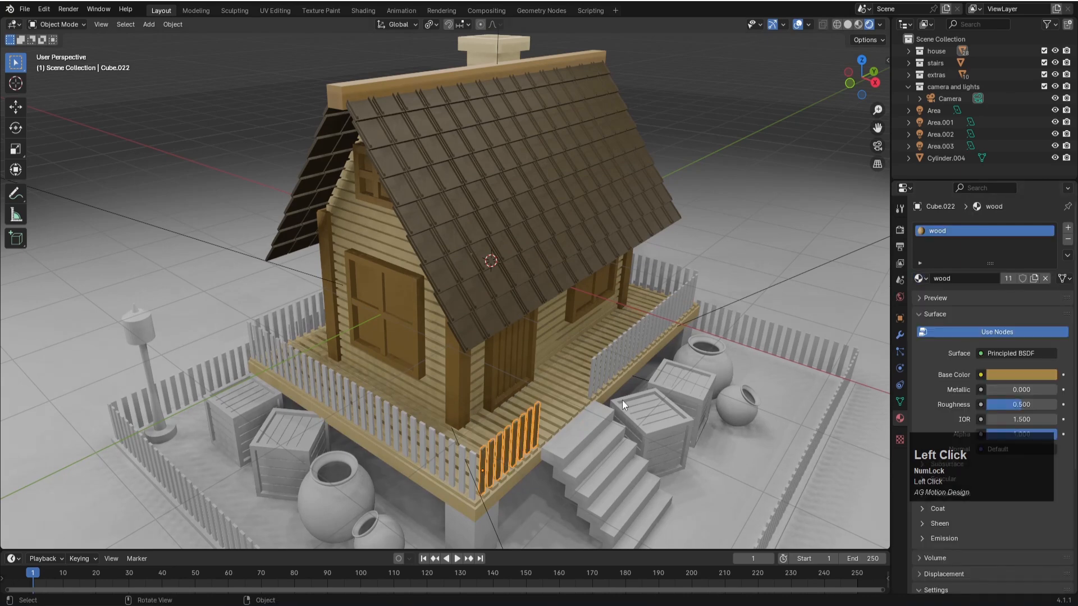
pyautogui.click(597, 372)
pyautogui.click(918, 279)
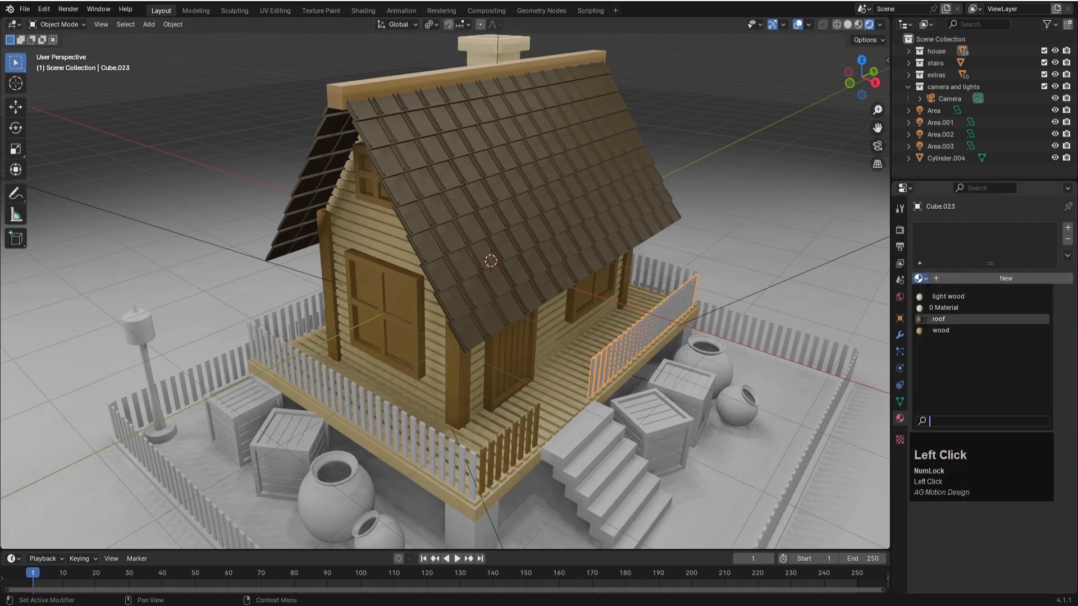
pyautogui.click(927, 330)
pyautogui.hotkey('ctrl', 's')
# - Assign the "wood" material to the deck railings on the large gable window's side and along the back, saving the file
pyautogui.click(452, 455)
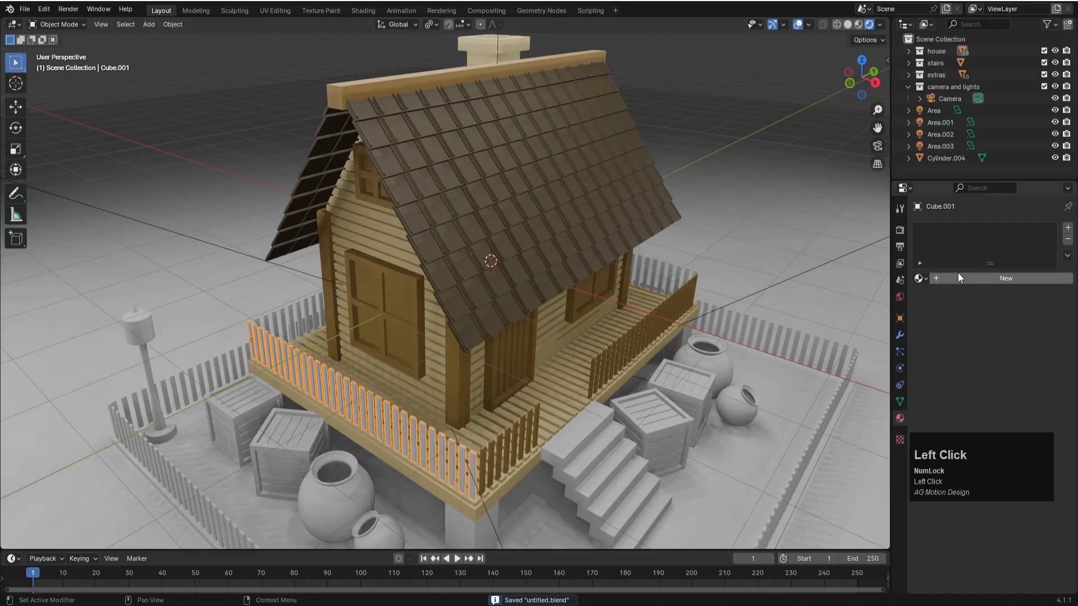
pyautogui.click(920, 278)
pyautogui.click(941, 331)
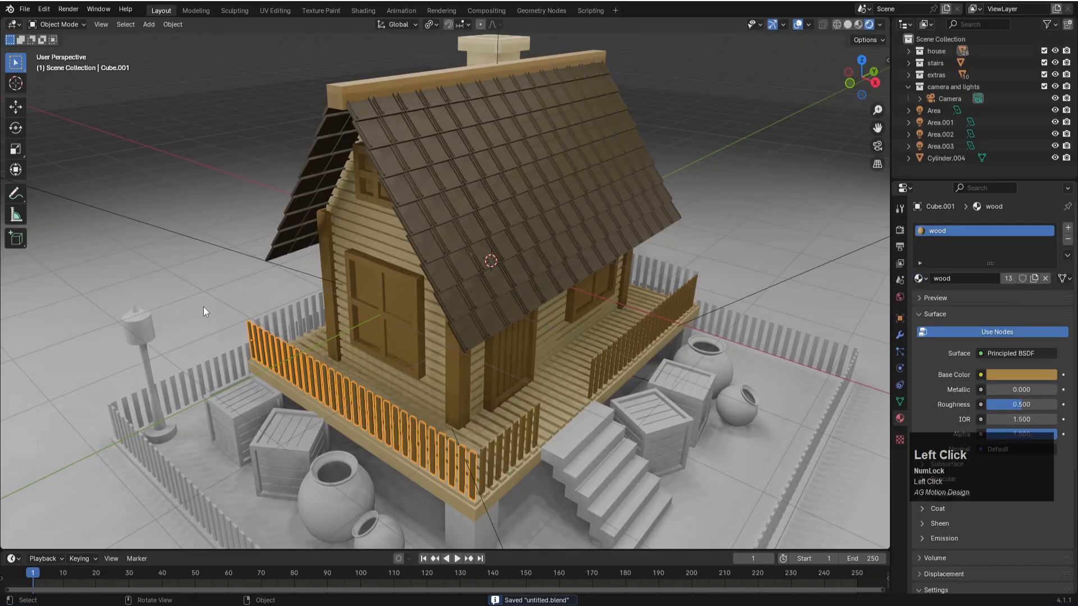
pyautogui.click(282, 323)
pyautogui.hotkey('ctrl', 's')
pyautogui.click(919, 278)
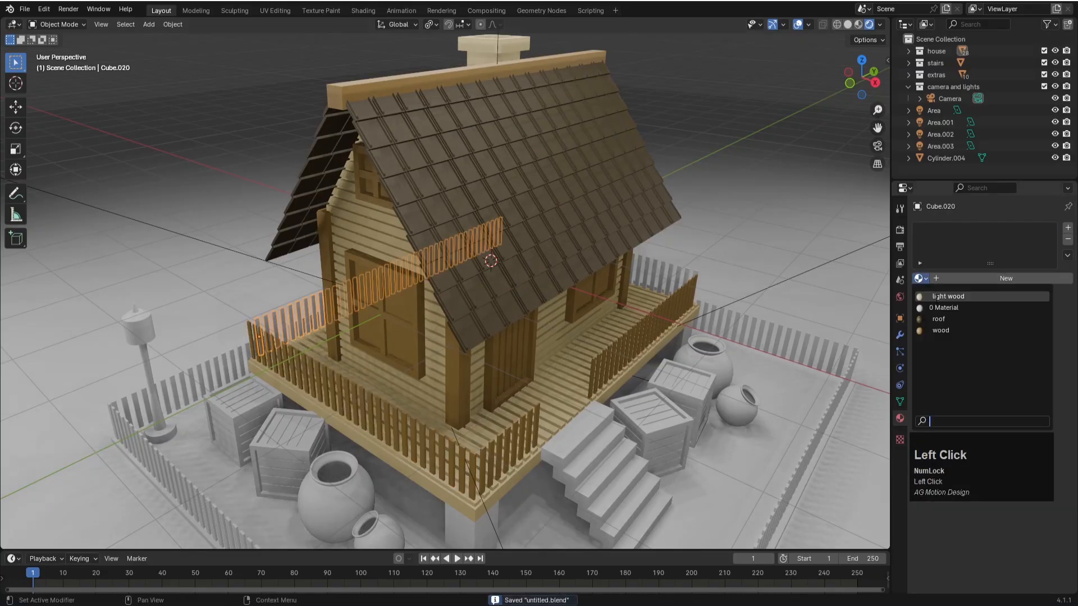
pyautogui.click(942, 330)
# - Assign the "wood" material to the deck railing at the windowless gable end and save the file
pyautogui.moveTo(728, 261); pyautogui.dragTo(635, 344, button='middle')
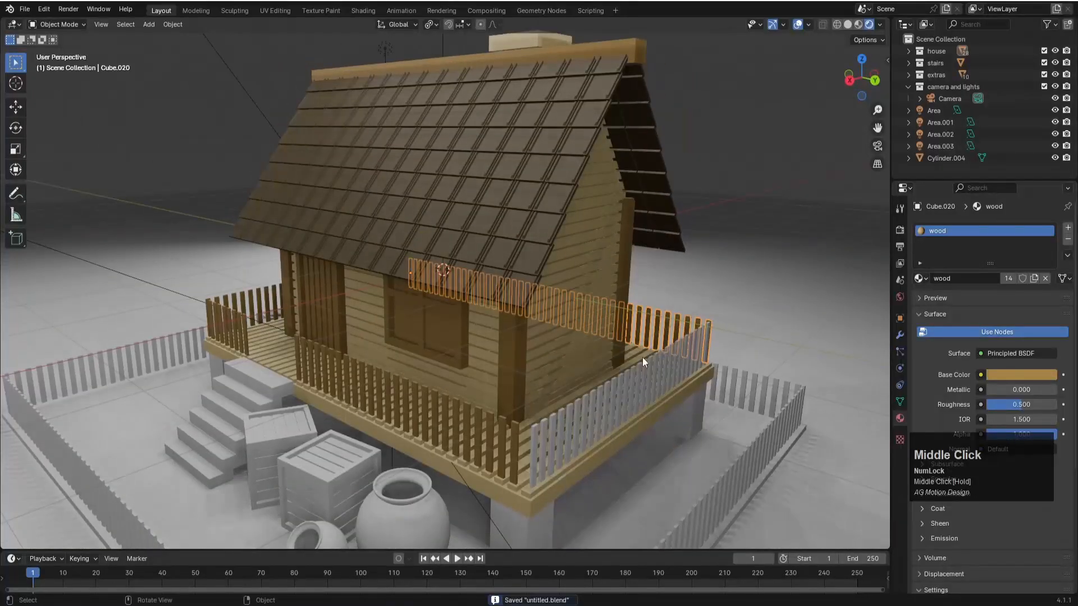
pyautogui.click(649, 363)
pyautogui.click(918, 279)
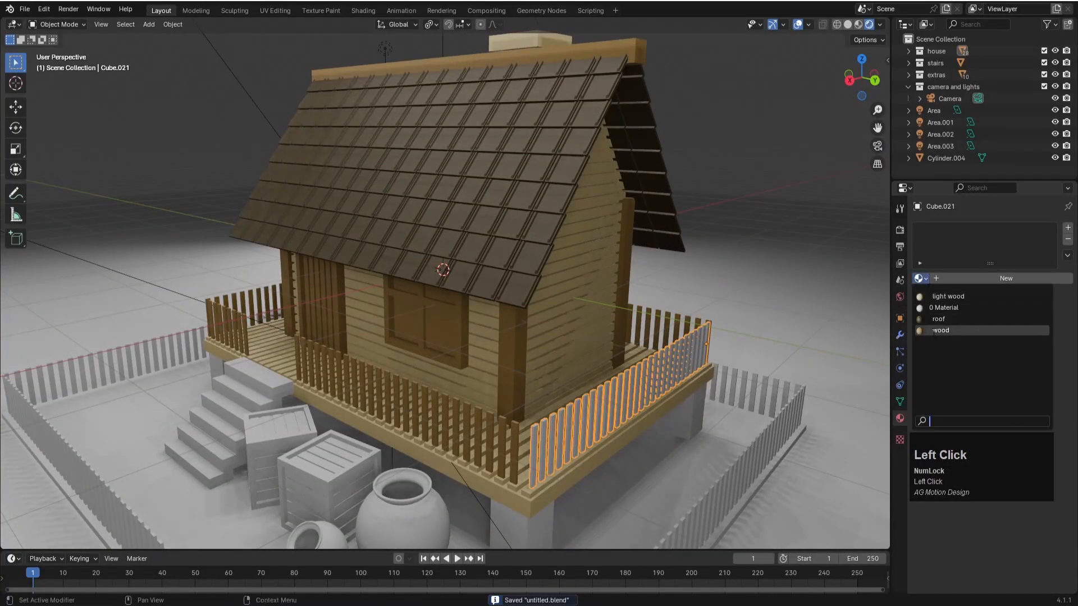
pyautogui.click(941, 330)
pyautogui.hotkey('ctrl', 's')
# - Preview the house through the camera with the Cycles render engine, and return to EEVEE and the free view
pyautogui.scroll(-4, 533, 356)
pyautogui.moveTo(533, 356); pyautogui.dragTo(533, 324, button='middle')
pyautogui.scroll(3, 506, 404)
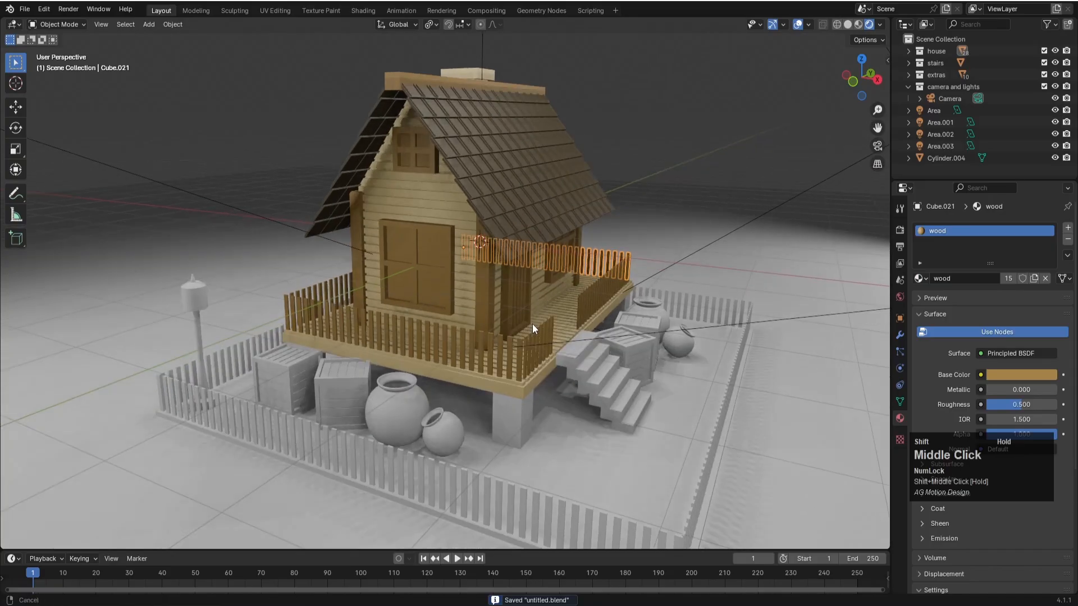
pyautogui.press('KP_0')
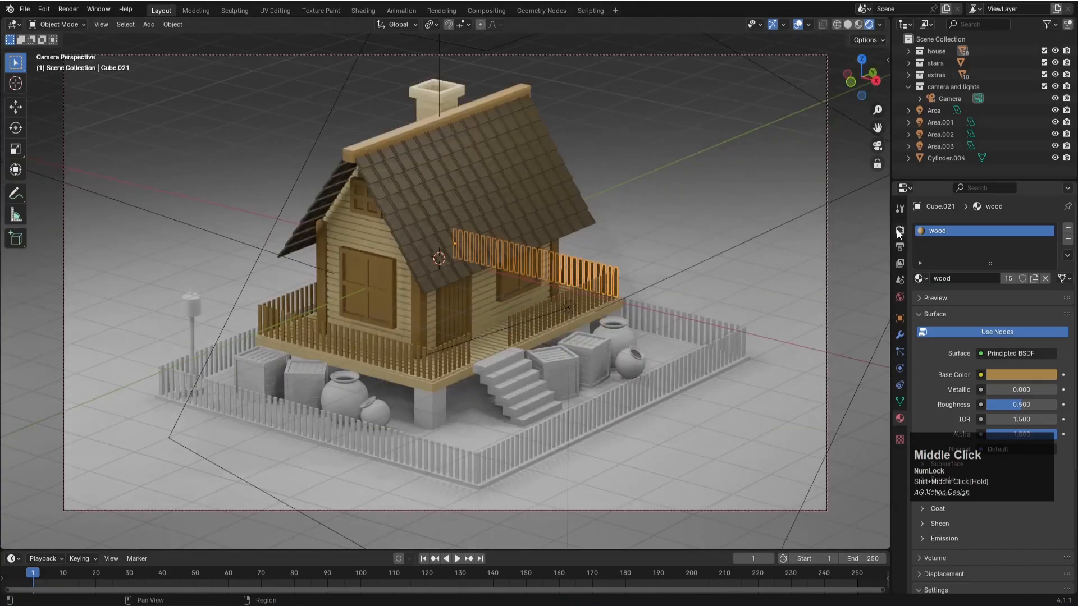
pyautogui.click(901, 230)
pyautogui.click(989, 226)
pyautogui.click(990, 273)
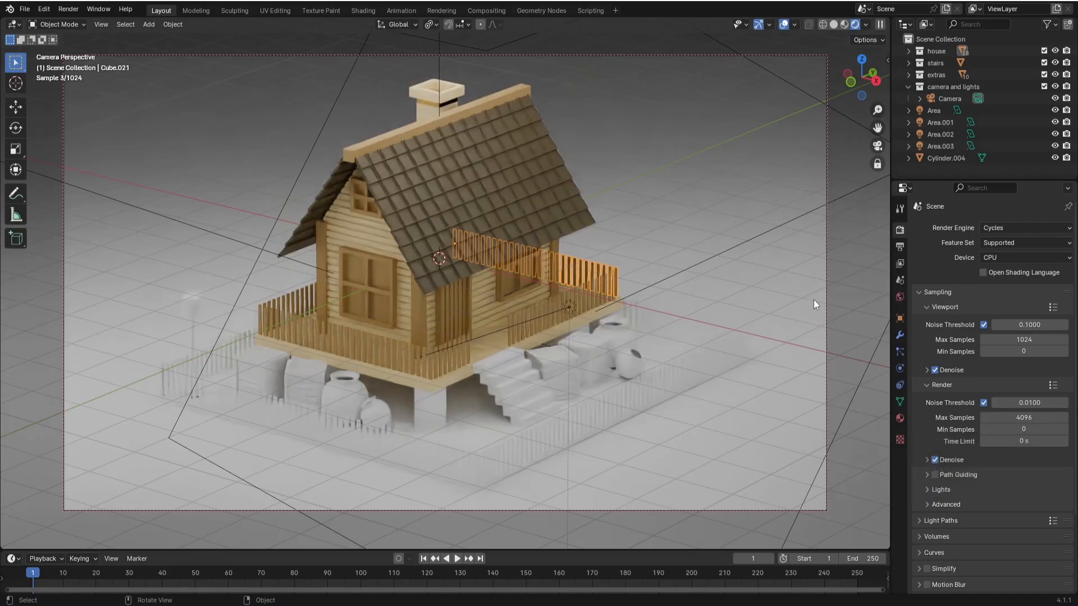
pyautogui.click(1002, 227)
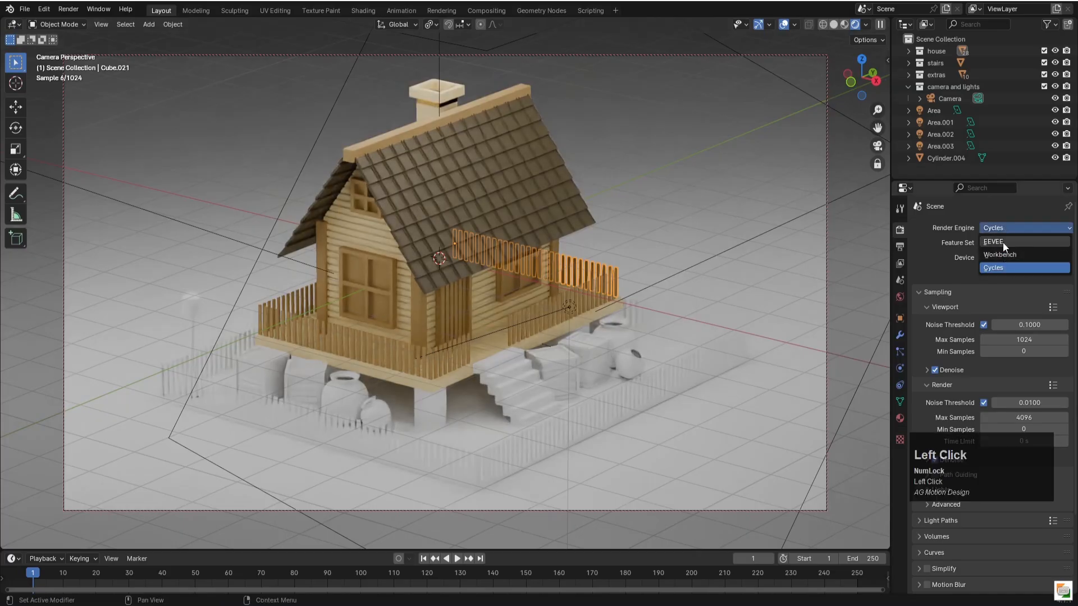
pyautogui.click(998, 241)
pyautogui.press('KP_0')
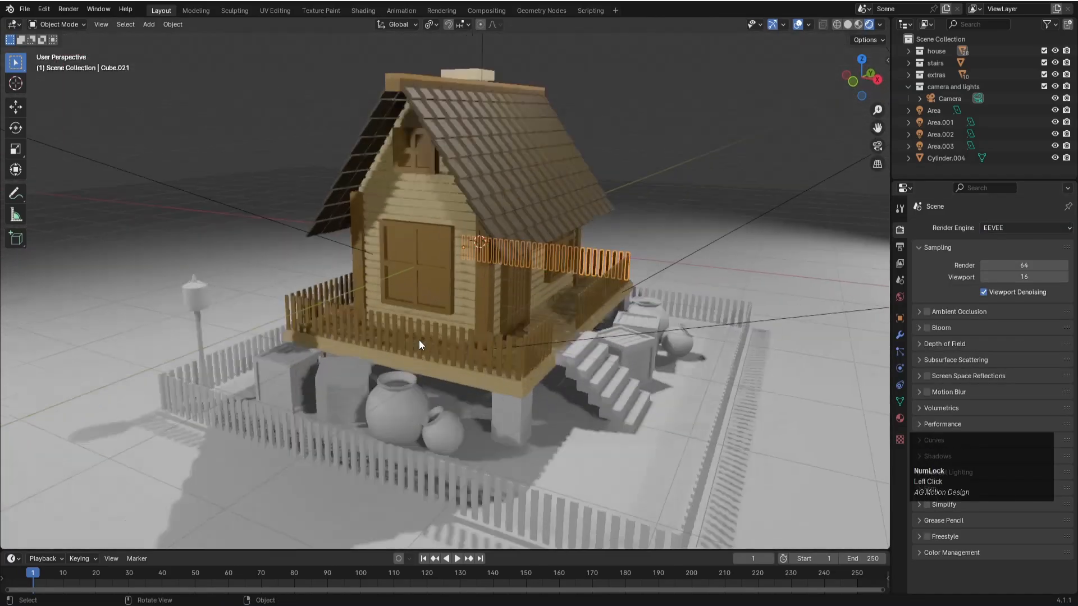
# - Replace the material with "light wood" on the railing below the large gable window and both door-side railings
pyautogui.click(436, 338)
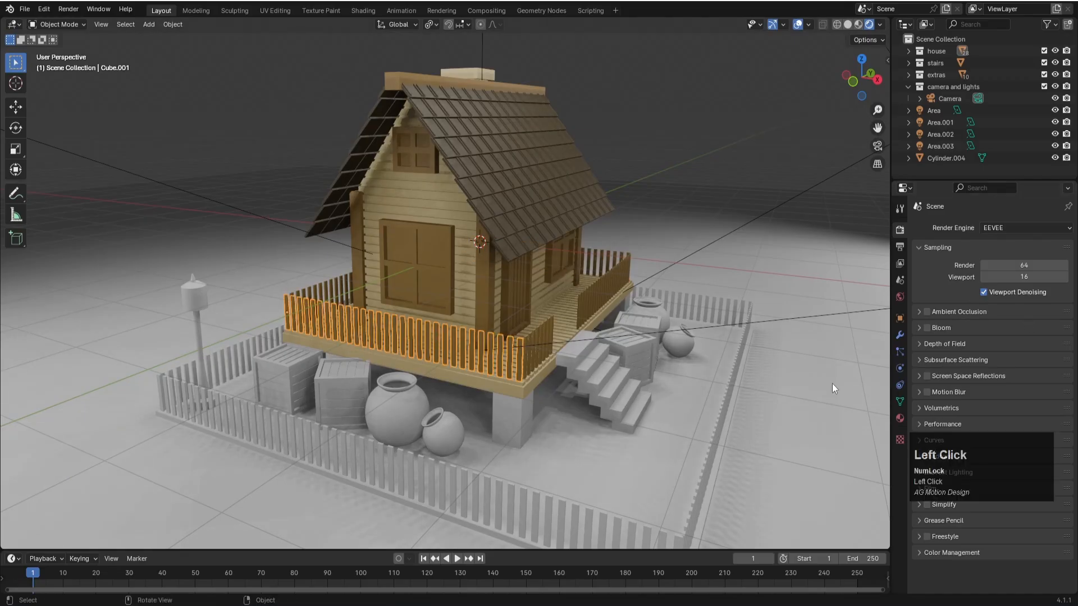
pyautogui.click(900, 419)
pyautogui.click(933, 278)
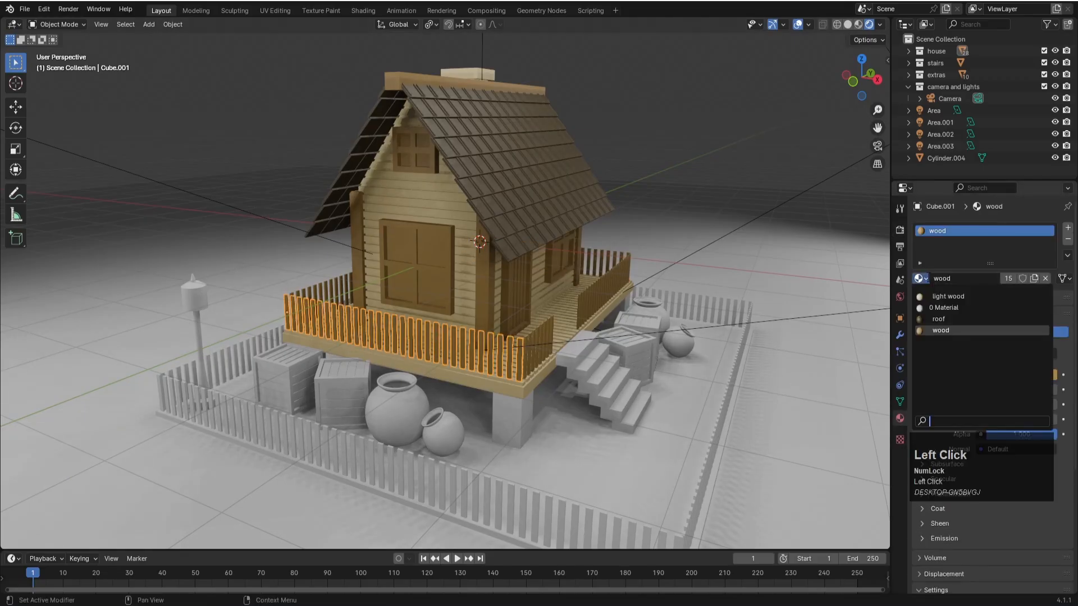
pyautogui.click(534, 334)
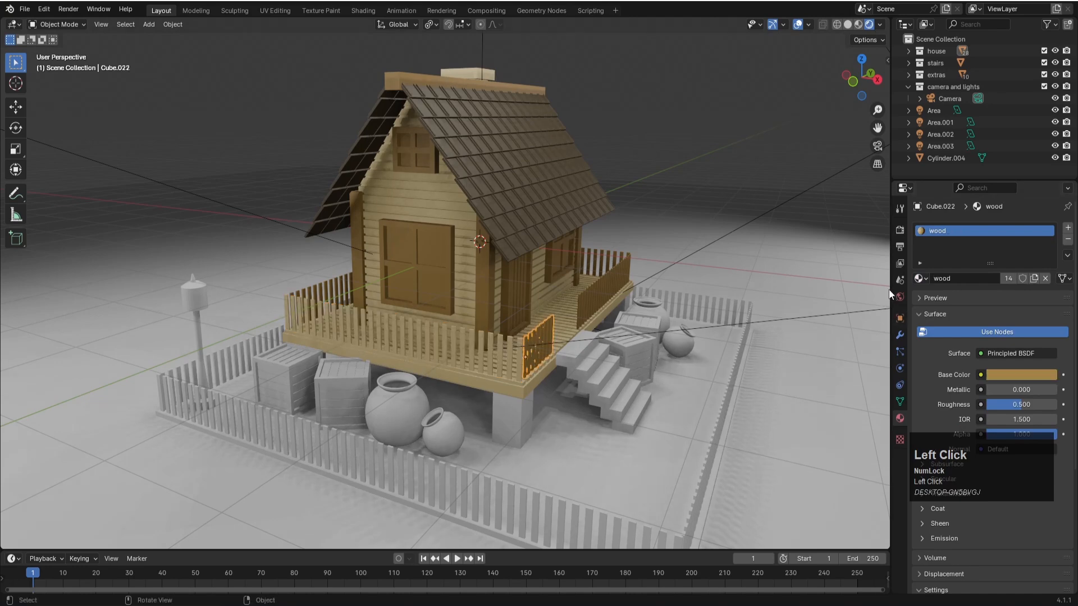
pyautogui.click(921, 278)
pyautogui.click(587, 292)
pyautogui.click(919, 278)
pyautogui.click(936, 301)
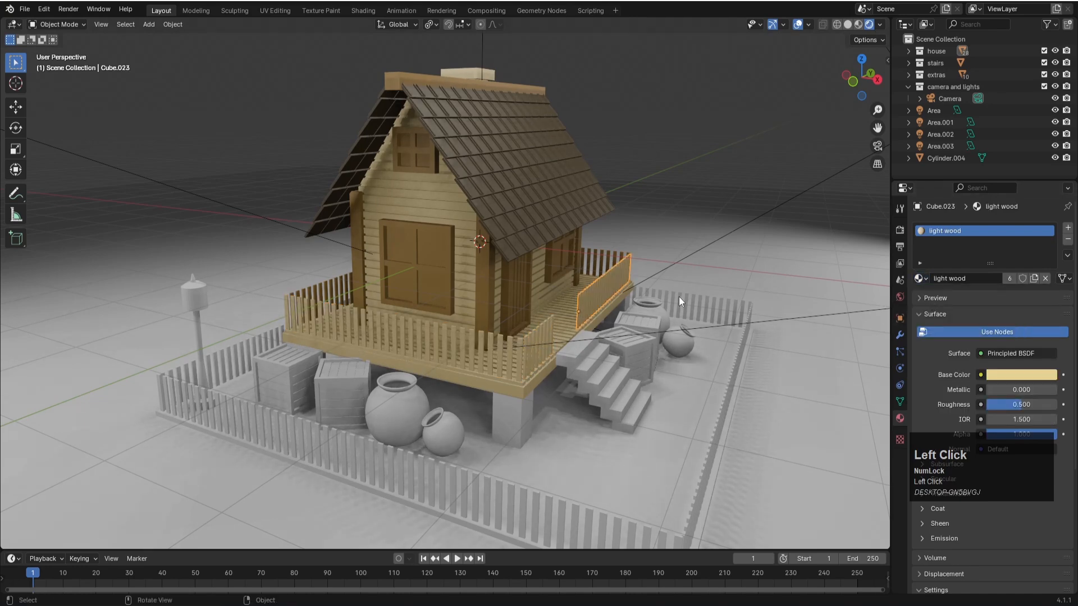
# - Replace the material with "light wood" on the deck railings at the windowless gable end and along the back
pyautogui.click(604, 257)
pyautogui.click(920, 279)
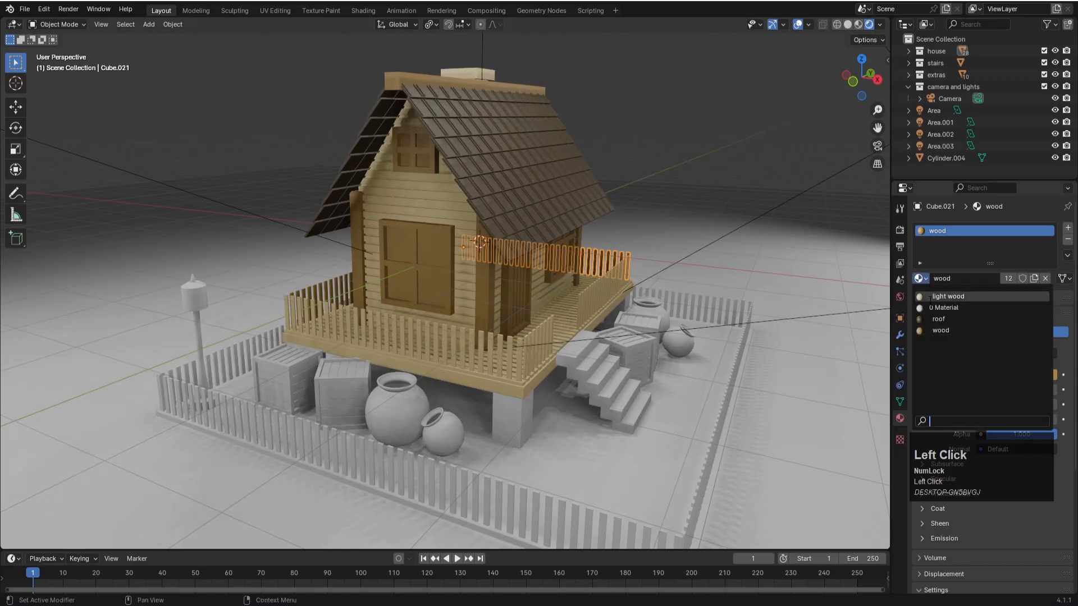
pyautogui.click(944, 307)
pyautogui.click(921, 279)
pyautogui.click(935, 300)
pyautogui.click(340, 281)
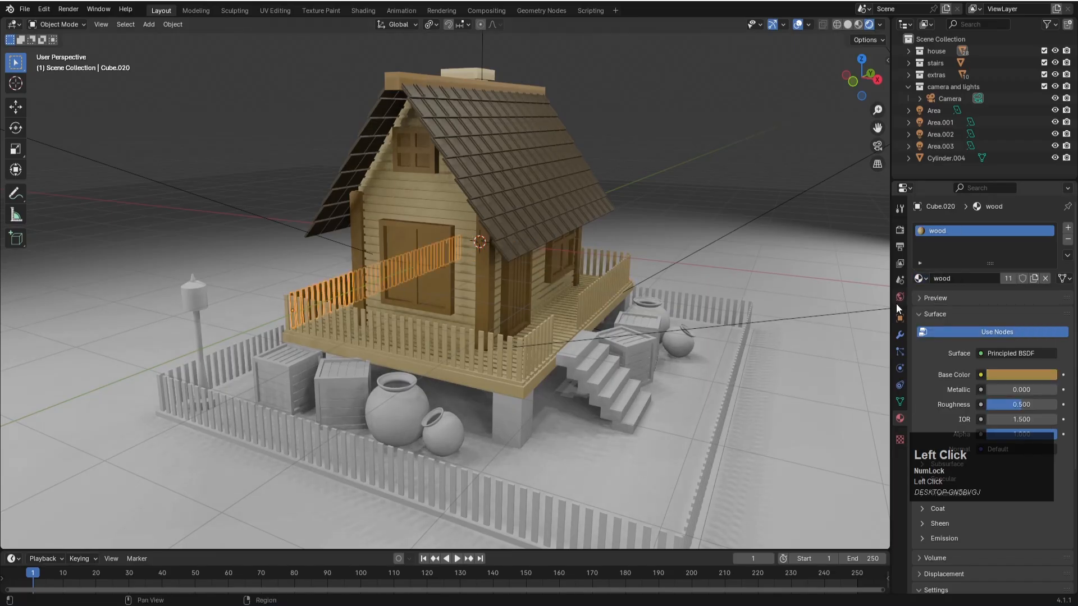
pyautogui.click(921, 278)
pyautogui.click(935, 296)
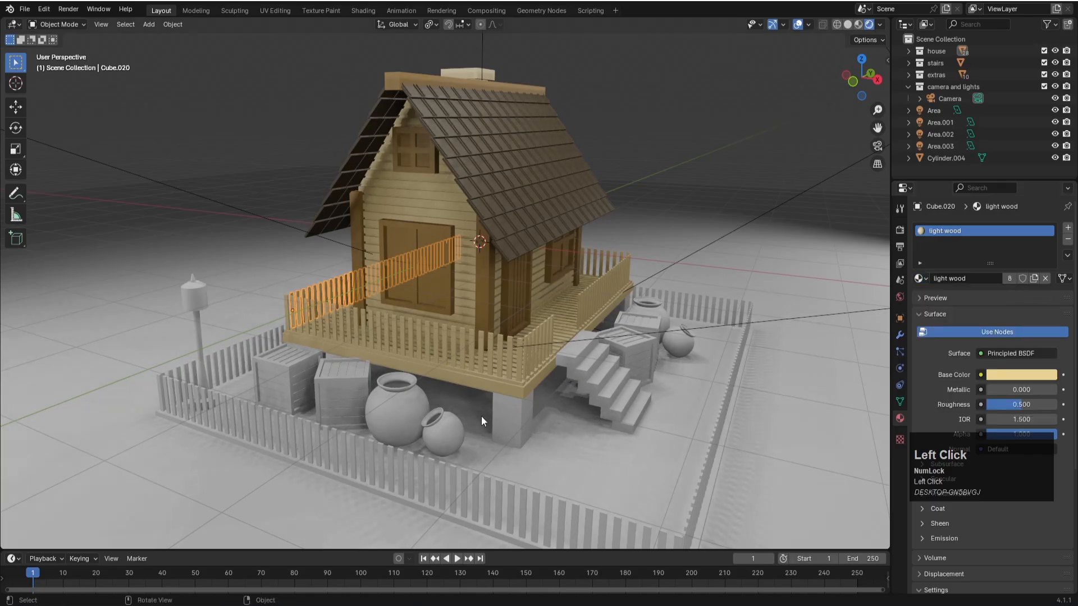
# - Assign the "wood" material to the two deck support posts on the door side
pyautogui.click(518, 406)
pyautogui.click(921, 279)
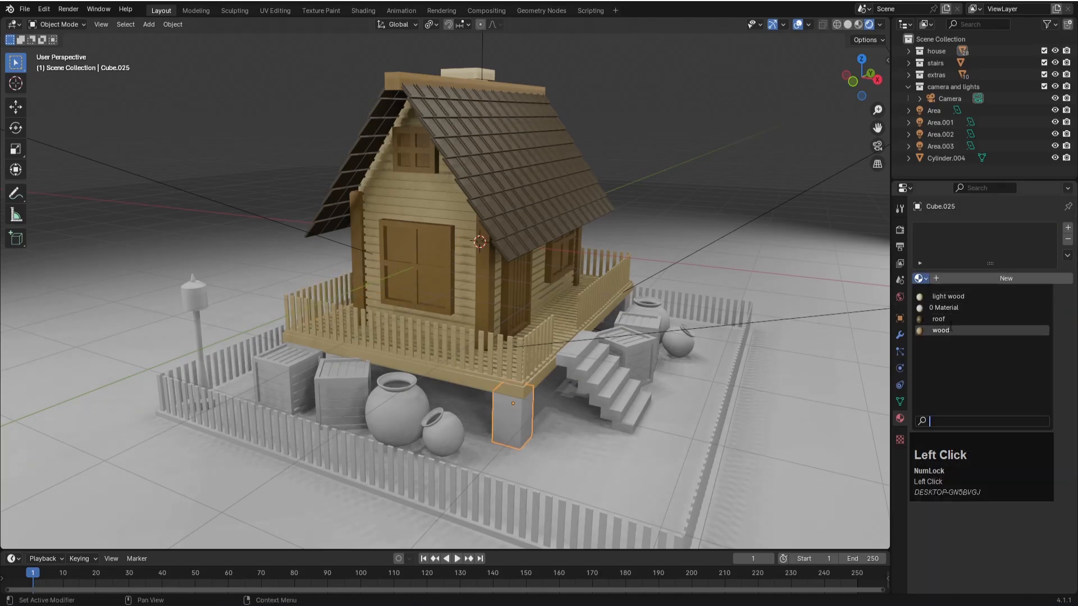
pyautogui.click(941, 330)
pyautogui.moveTo(474, 455); pyautogui.dragTo(527, 416, button='middle')
pyautogui.click(528, 417)
pyautogui.click(921, 278)
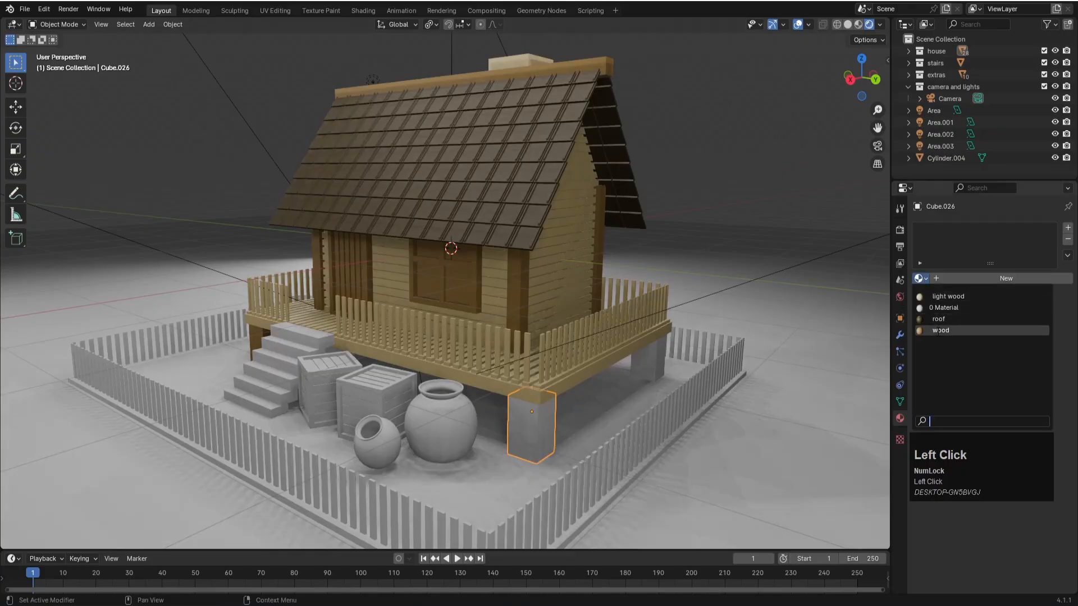
pyautogui.click(939, 330)
# - Assign the "wood" material to the two deck support posts on the back side
pyautogui.click(640, 356)
pyautogui.click(925, 278)
pyautogui.click(939, 330)
pyautogui.moveTo(284, 348); pyautogui.dragTo(422, 395, button='middle')
pyautogui.click(467, 396)
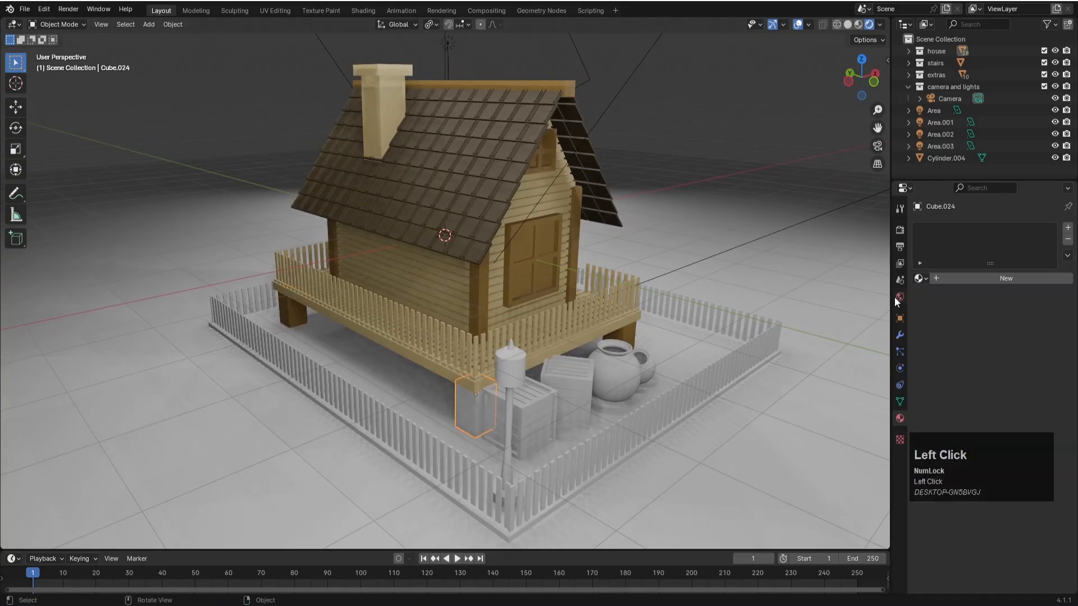
pyautogui.click(924, 278)
pyautogui.click(939, 331)
# - Assign the existing "wood" material to the entrance stairs
pyautogui.moveTo(686, 351); pyautogui.dragTo(484, 339, button='middle')
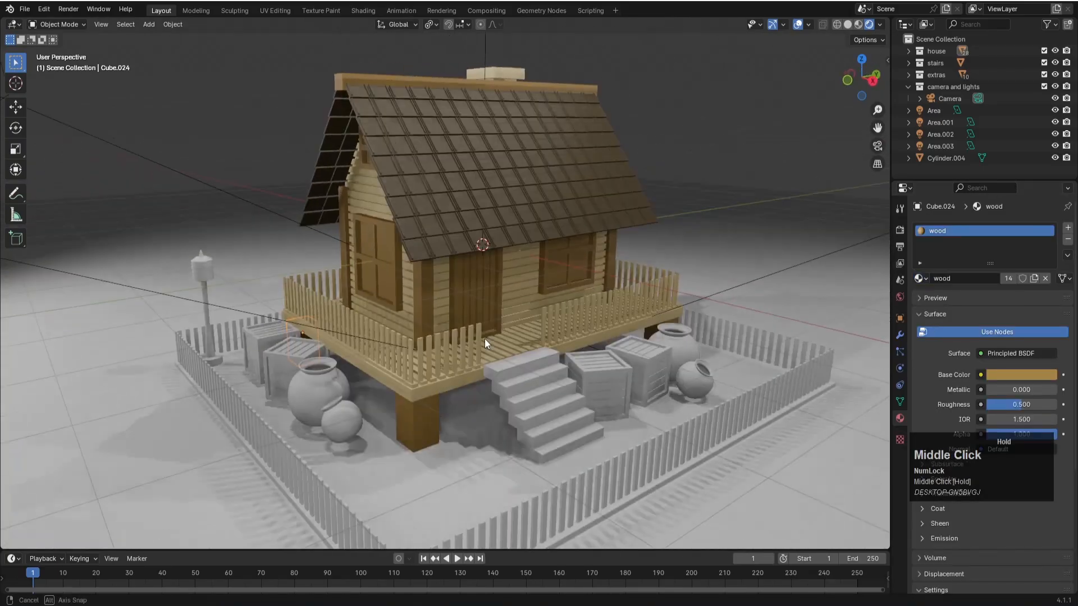
pyautogui.click(511, 370)
pyautogui.click(919, 278)
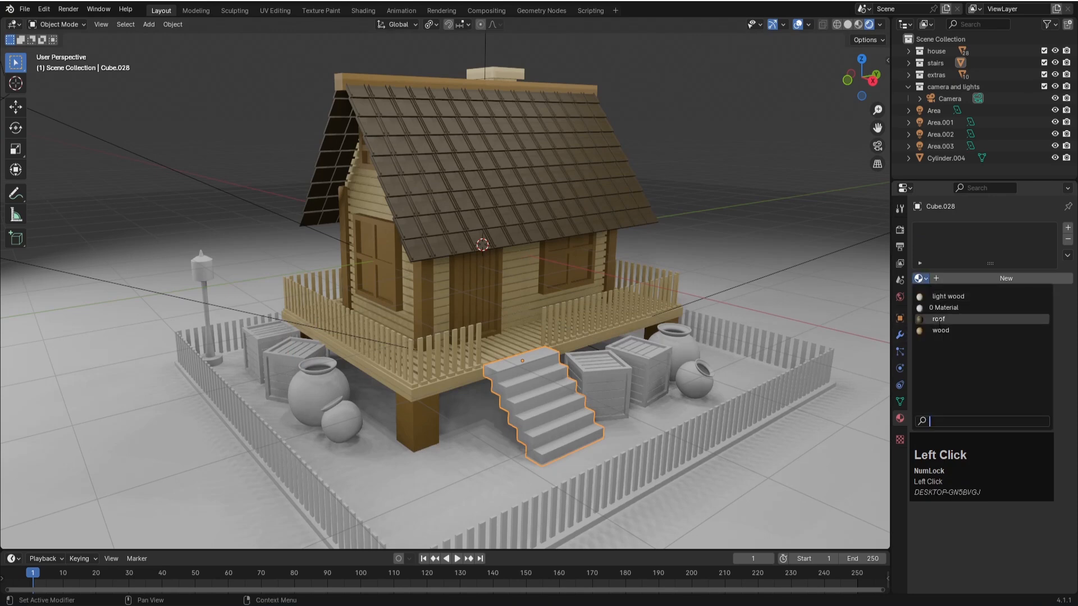
pyautogui.click(940, 330)
# - Assign "wood" to the crate nearest the large jar on the window-gable side and "light wood" to the crate beside it
pyautogui.press('KP_0')
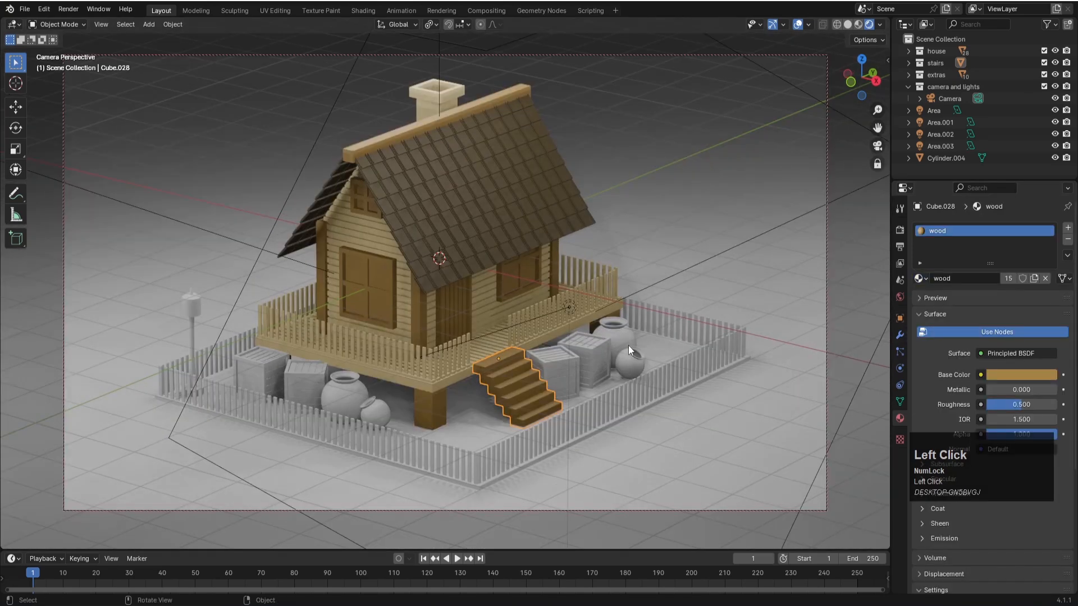
pyautogui.click(305, 379)
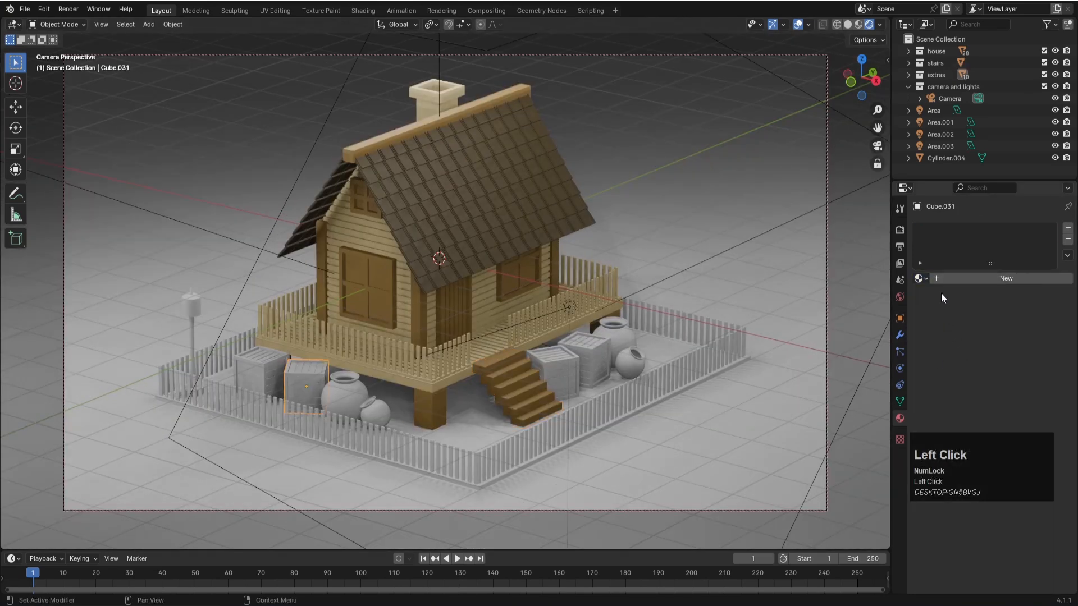
pyautogui.click(919, 278)
pyautogui.click(941, 331)
pyautogui.click(244, 373)
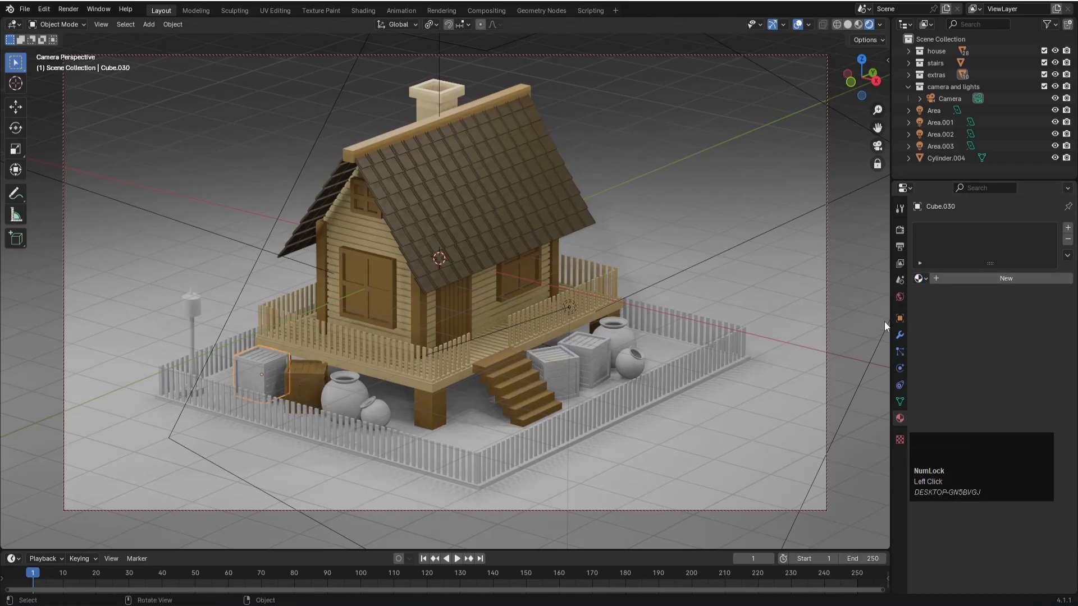
pyautogui.click(922, 278)
pyautogui.click(937, 330)
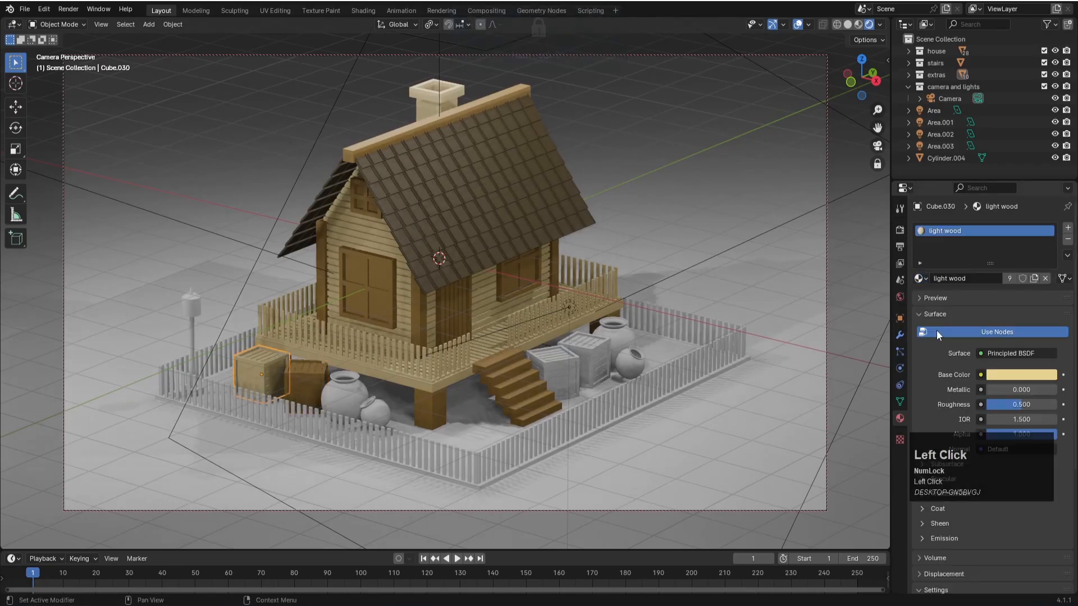
# - Assign the existing "wood" material to the two crates beside the entrance stairs
pyautogui.click(569, 307)
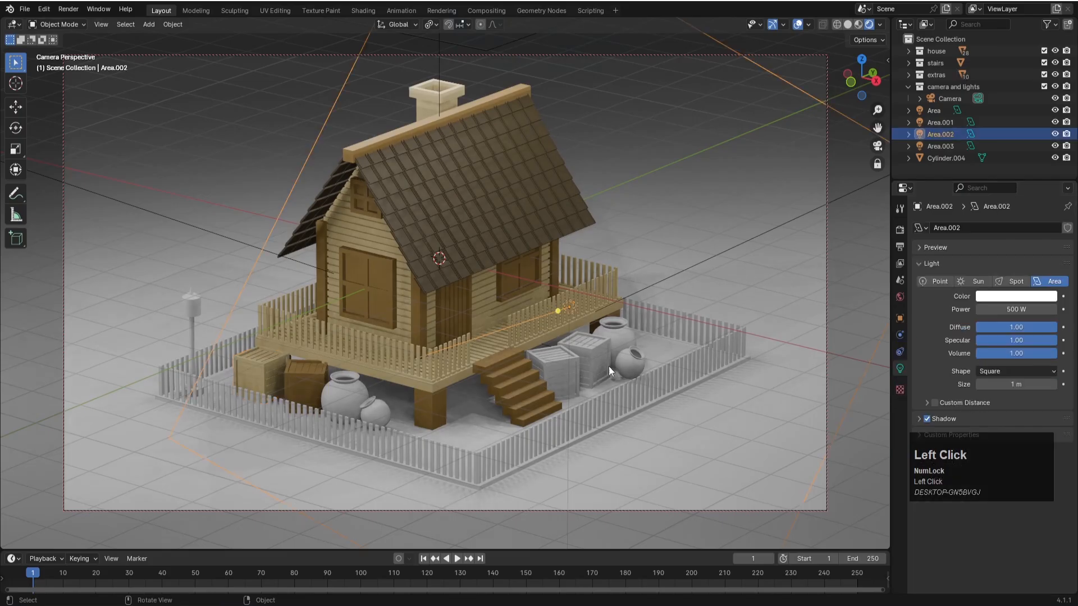
pyautogui.click(605, 335)
pyautogui.click(921, 278)
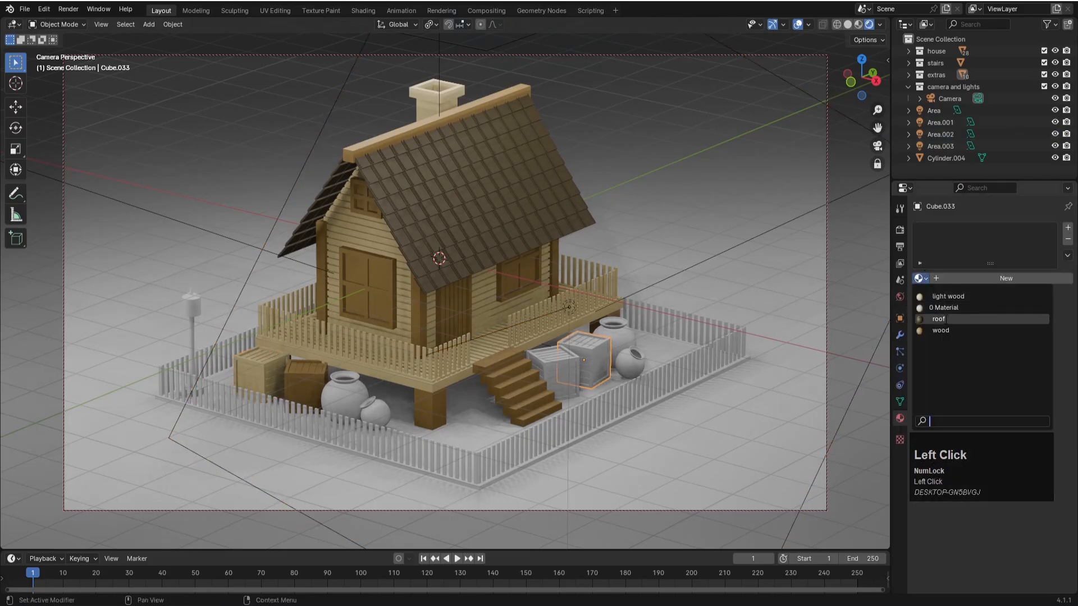
pyautogui.click(941, 331)
pyautogui.click(545, 354)
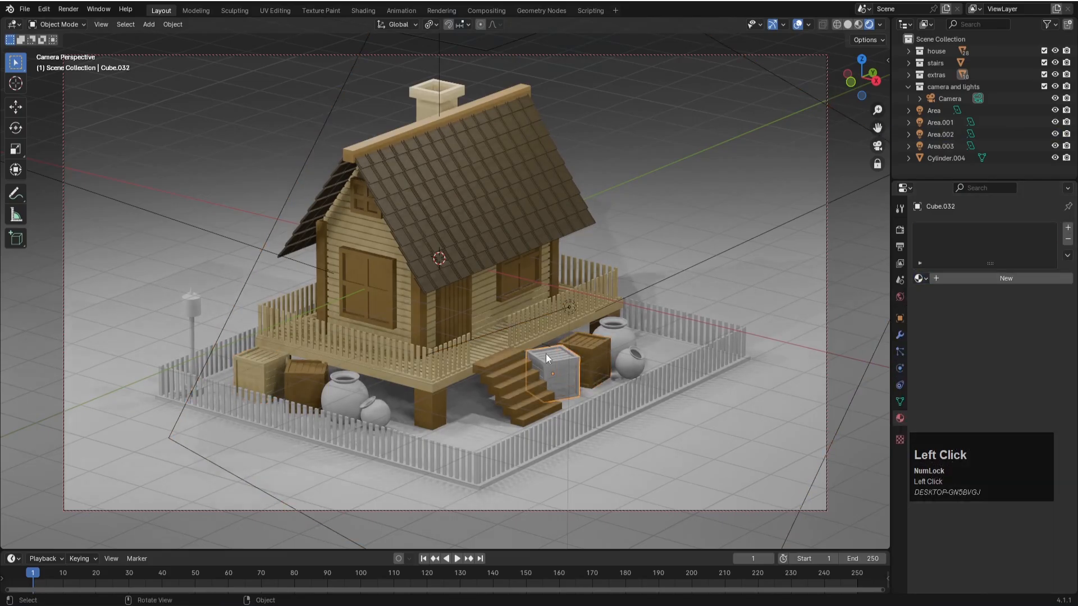
pyautogui.click(921, 278)
pyautogui.click(940, 330)
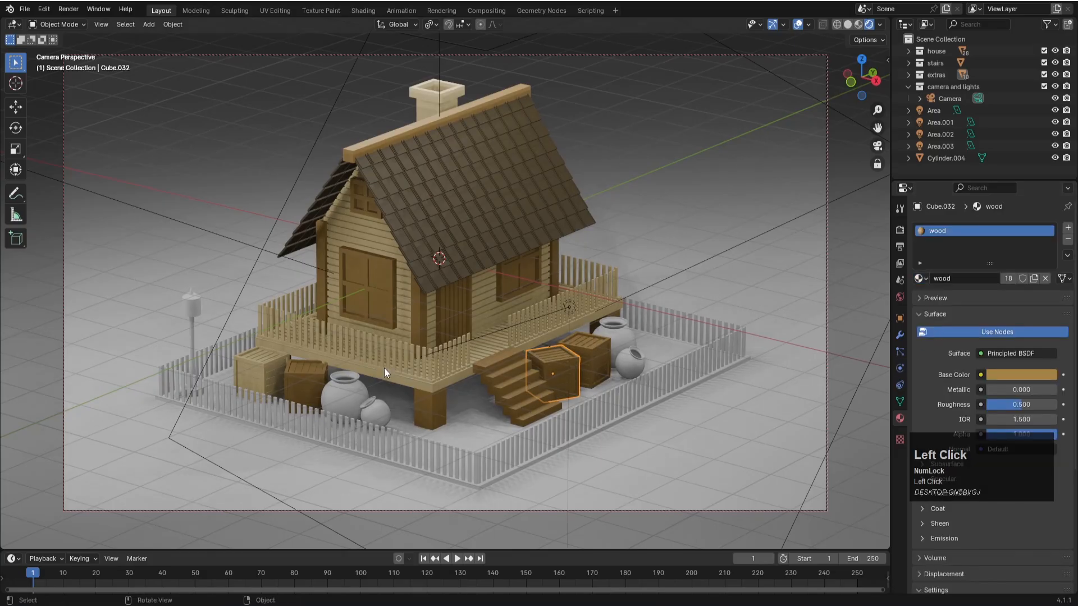
# - Create a new material named "clay" on the large jar next to the window-gable crates and save the file
pyautogui.click(353, 390)
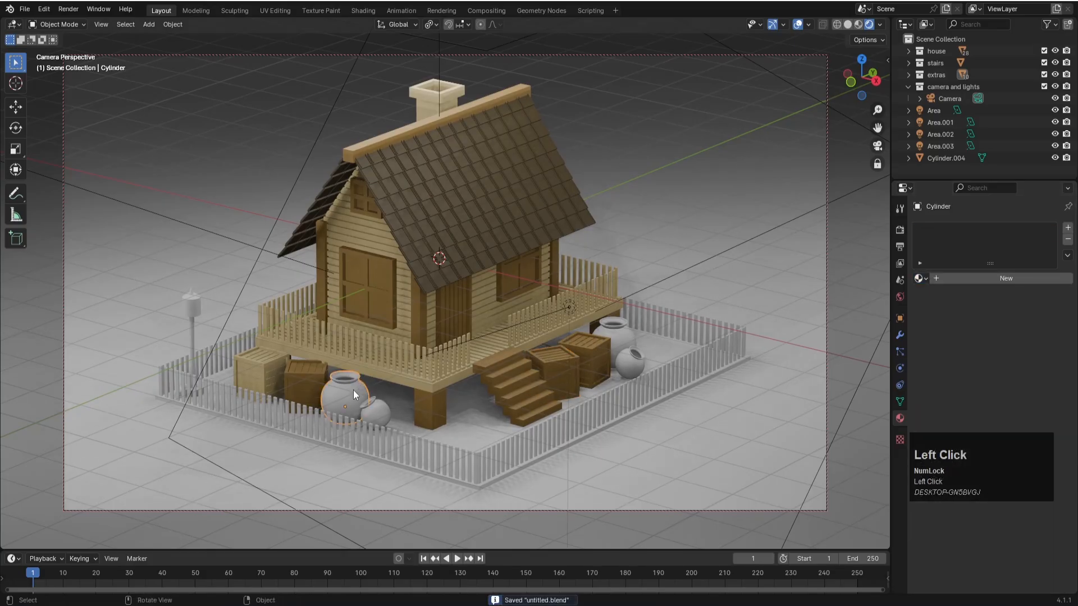
pyautogui.click(969, 278)
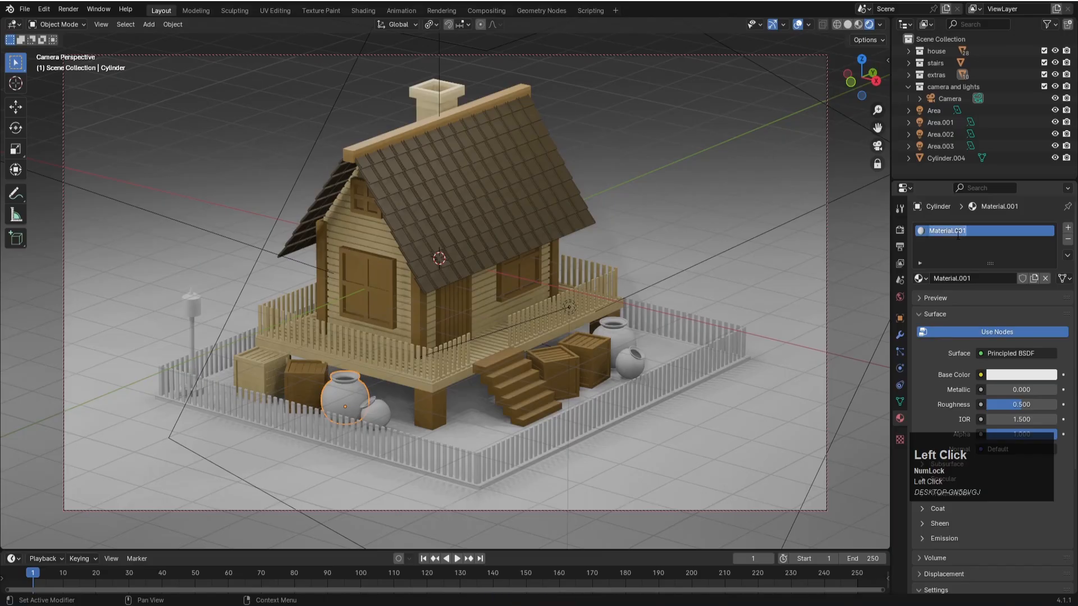
pyautogui.write('clay')
pyautogui.press('Return')
pyautogui.hotkey('ctrl', 's')
# - Give the "clay" material a yellow base color with hue 0.148 and saturation 0.649
pyautogui.click(999, 375)
pyautogui.click(1014, 381)
pyautogui.moveTo(996, 294); pyautogui.dragTo(974, 252)
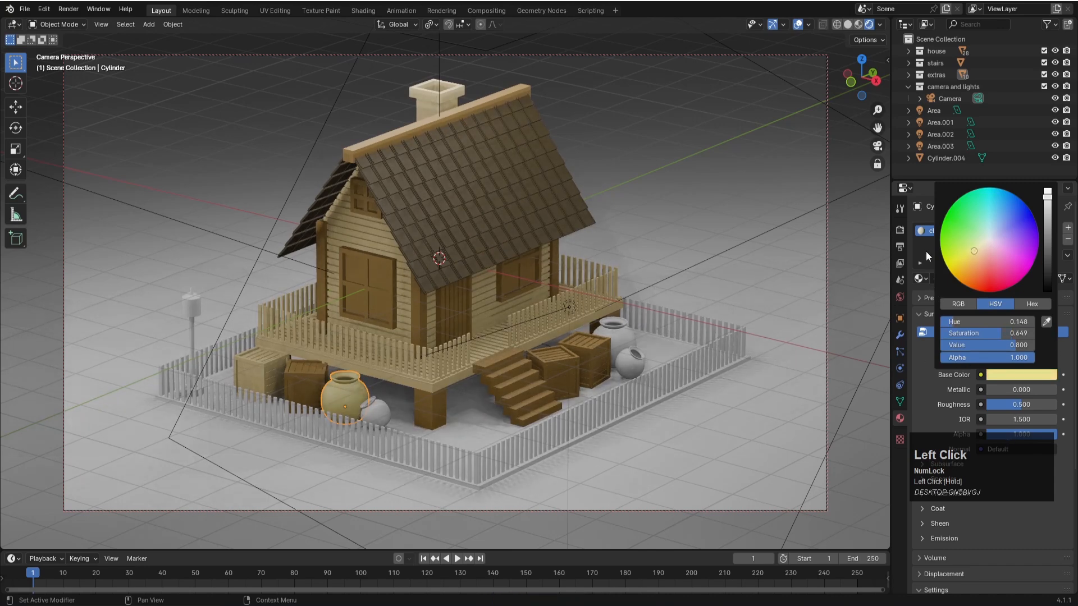
# - Assign the "wood" material to the small jar next to the large clay jar
pyautogui.click(376, 422)
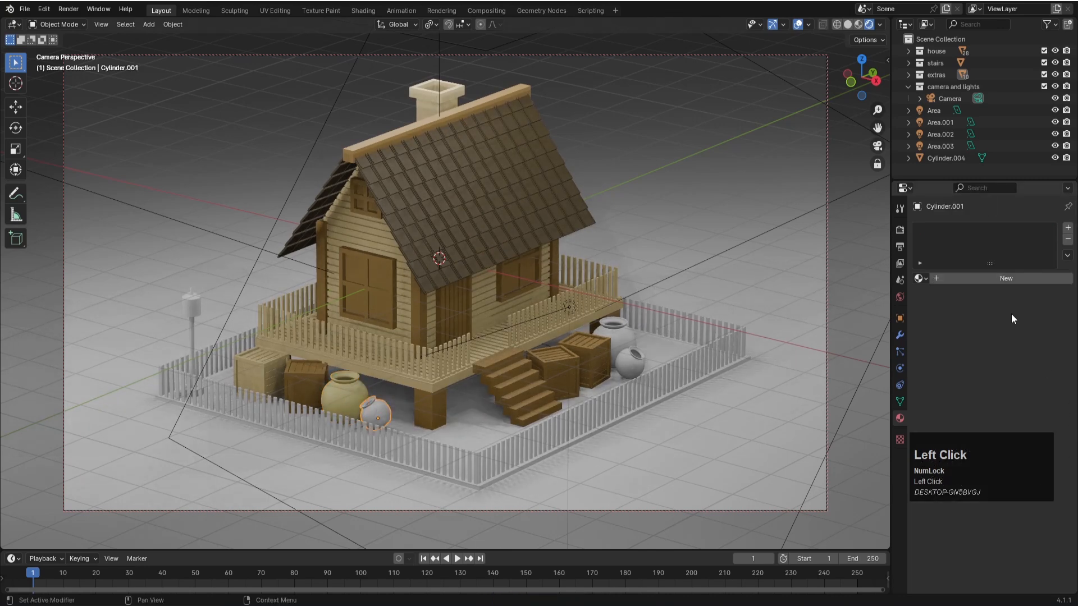
pyautogui.click(921, 278)
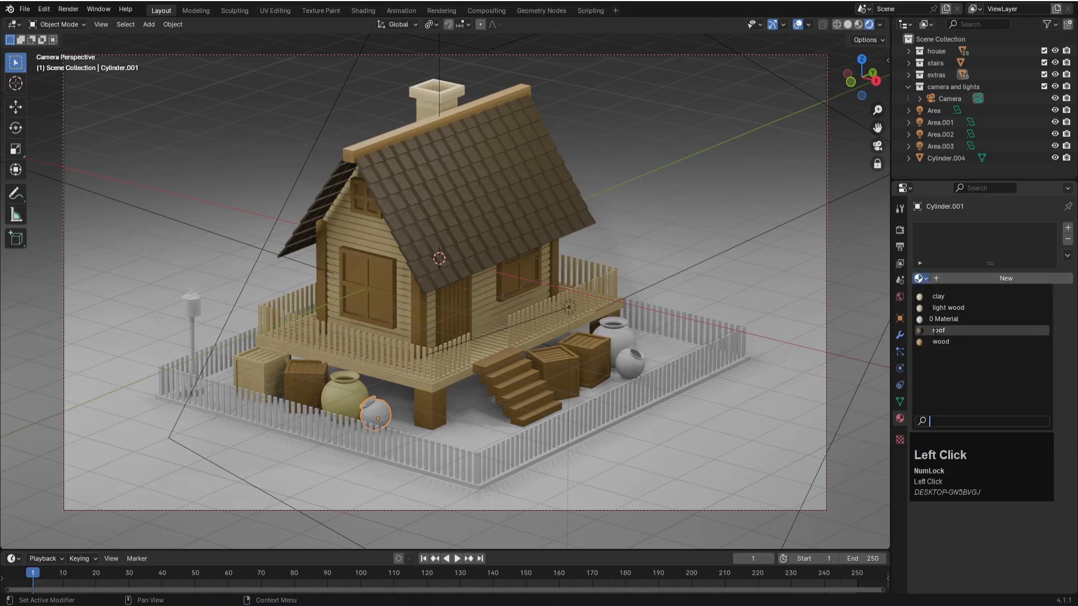
pyautogui.click(941, 342)
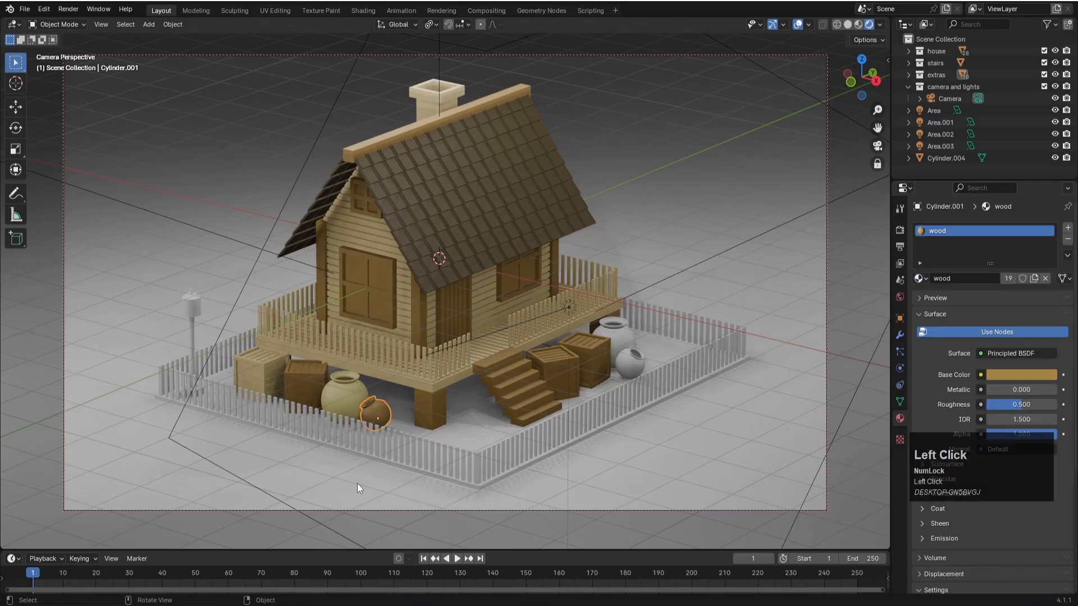
pyautogui.click(326, 345)
# - Assign "clay" to the small jar and "wood" to the large jar near the crates on the stairs side
pyautogui.click(636, 362)
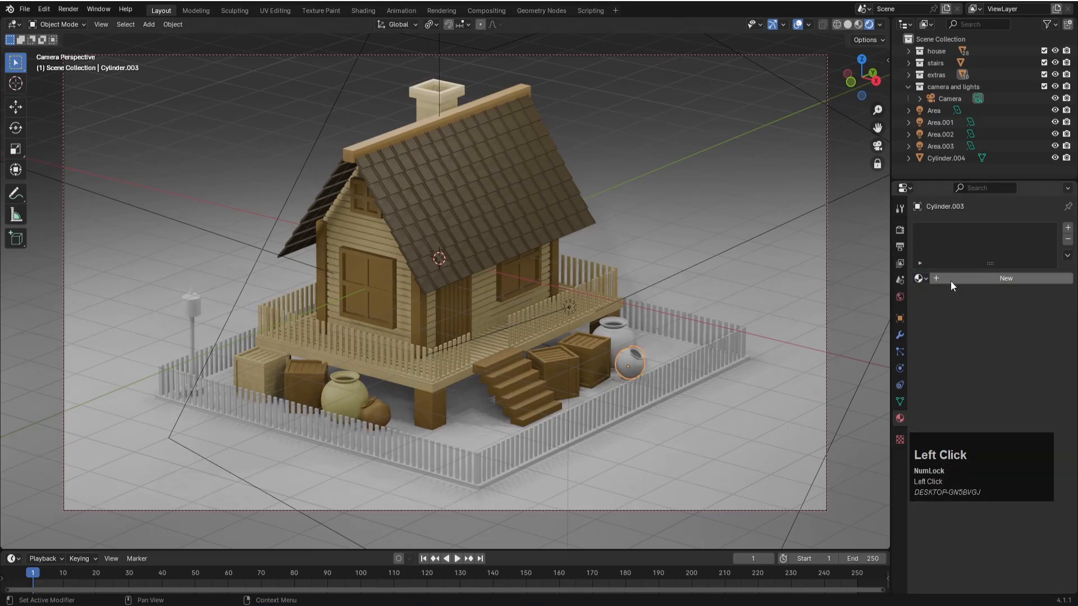
pyautogui.click(920, 279)
pyautogui.click(938, 296)
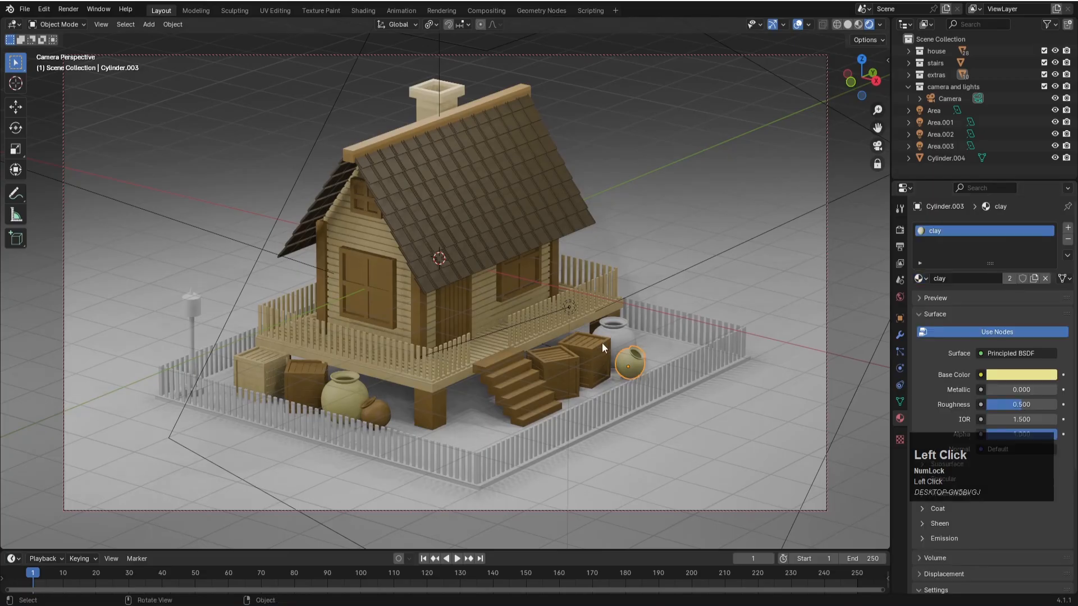
pyautogui.click(620, 328)
pyautogui.click(920, 278)
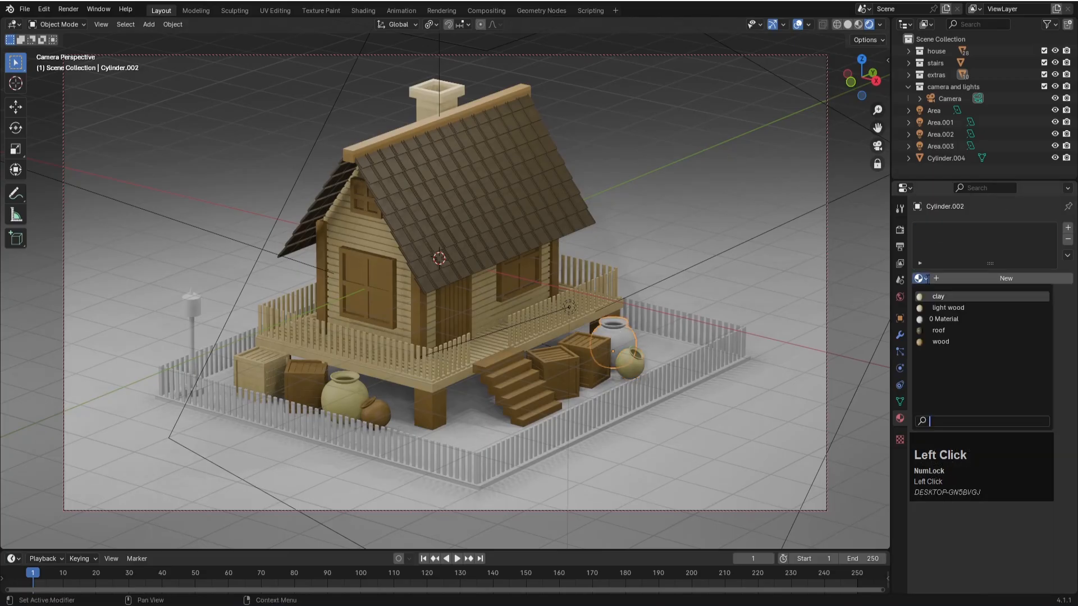
pyautogui.click(941, 343)
# - Assign the "light wood" material to the slab fences on the stairs side and the window-gable side
pyautogui.click(671, 428)
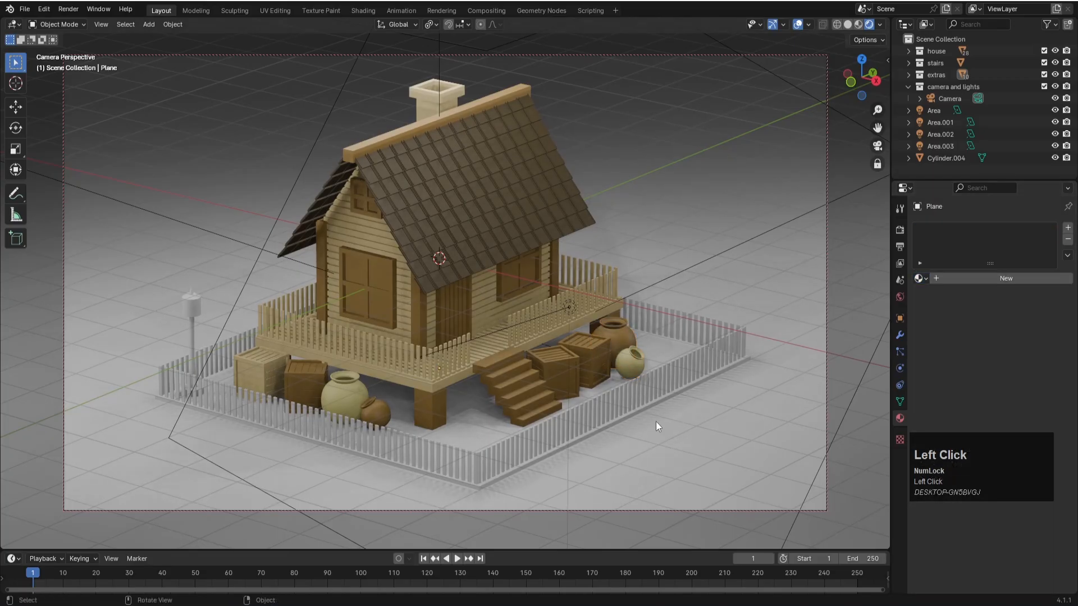
pyautogui.click(632, 404)
pyautogui.click(920, 279)
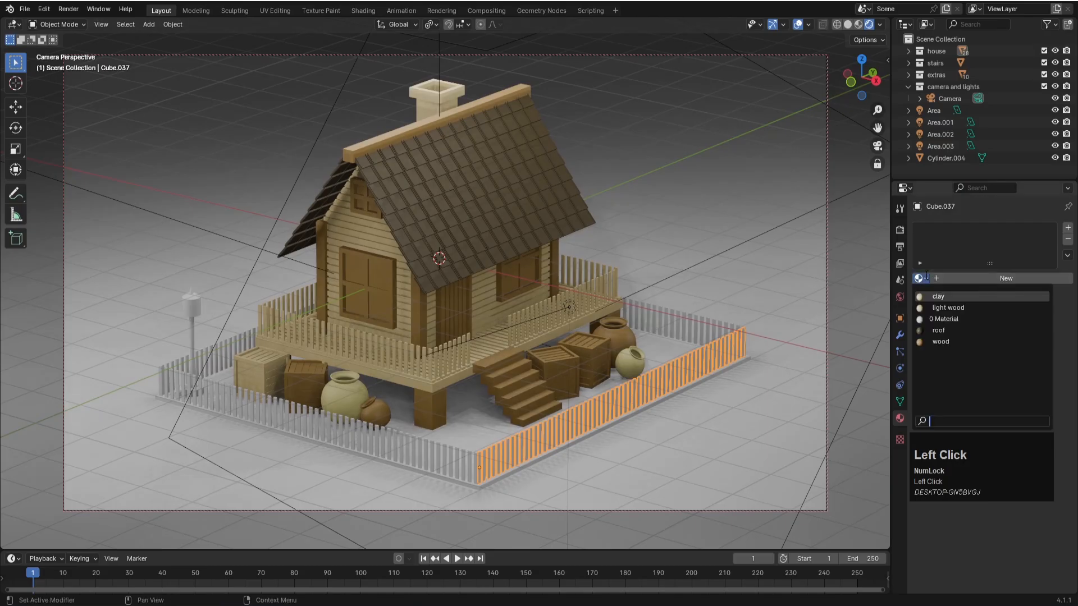
pyautogui.click(948, 308)
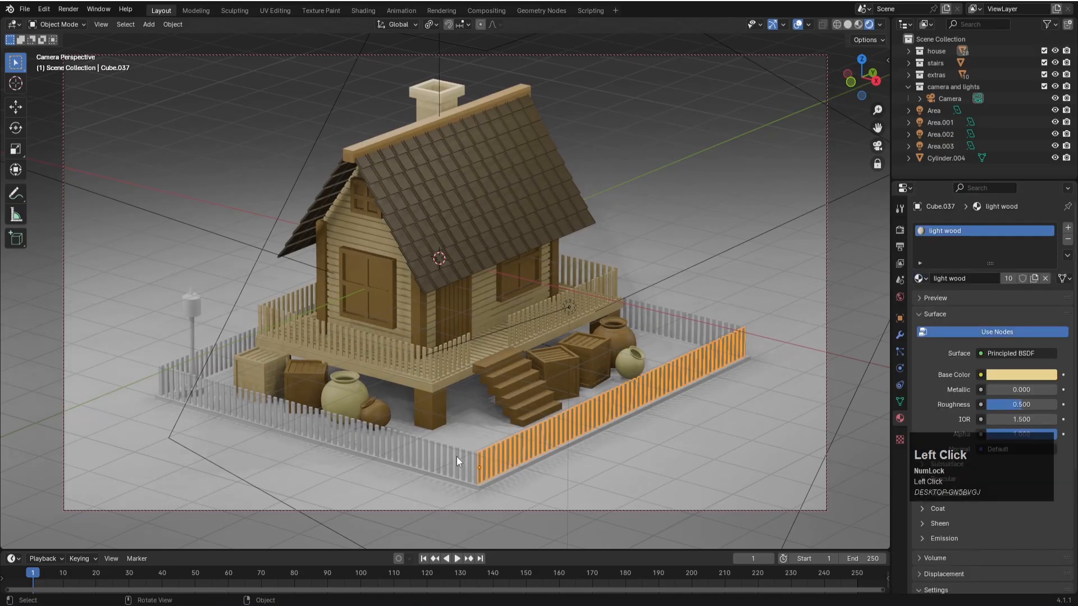
pyautogui.click(456, 456)
pyautogui.click(920, 278)
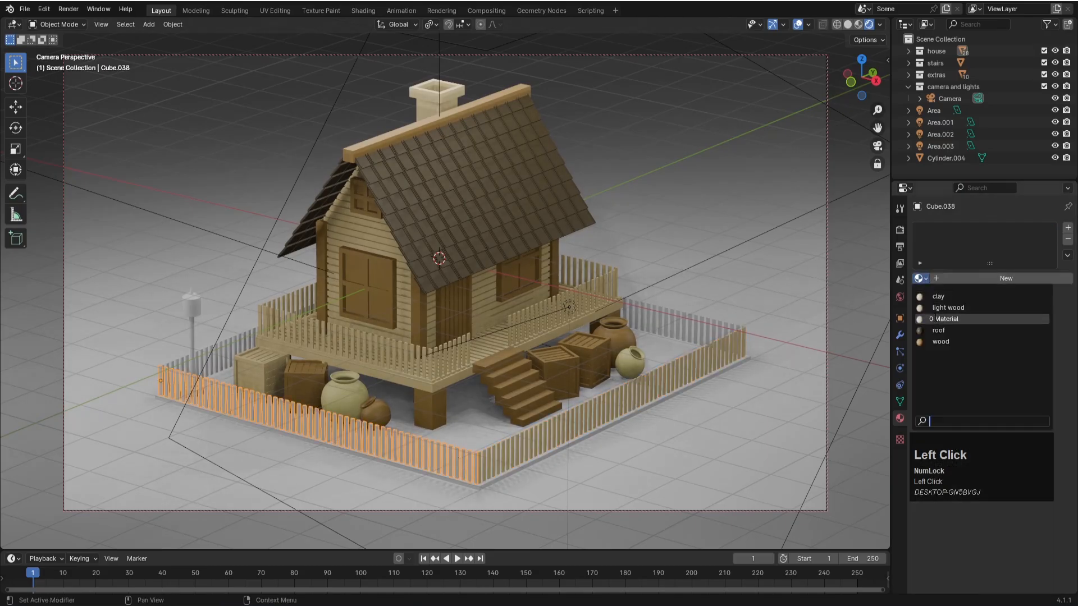
pyautogui.click(948, 308)
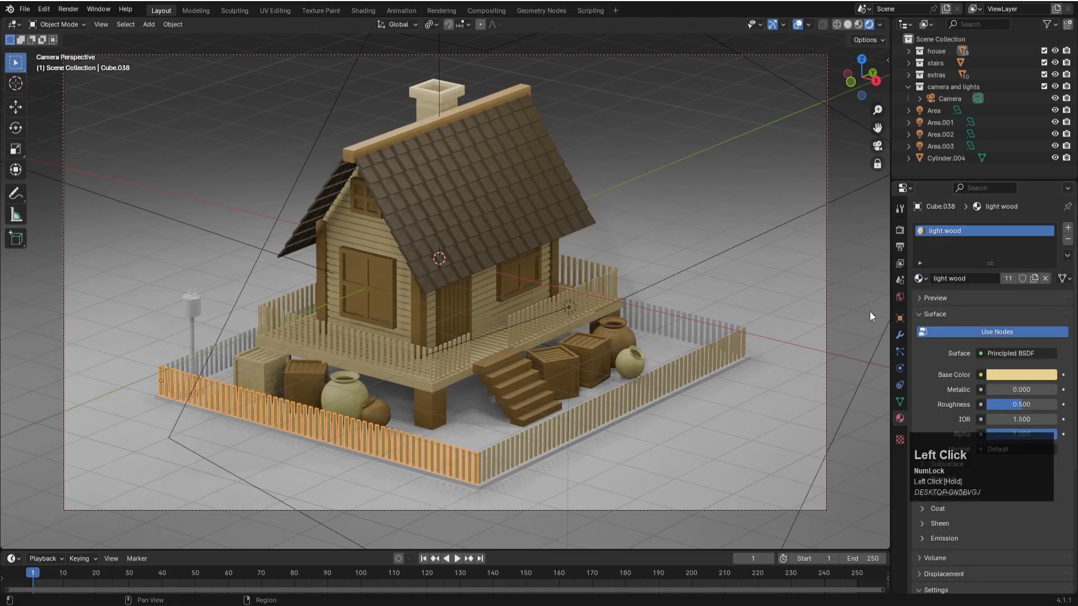
# - Assign the "light wood" material to the slab's two rear fences and save the file
pyautogui.click(702, 318)
pyautogui.click(921, 279)
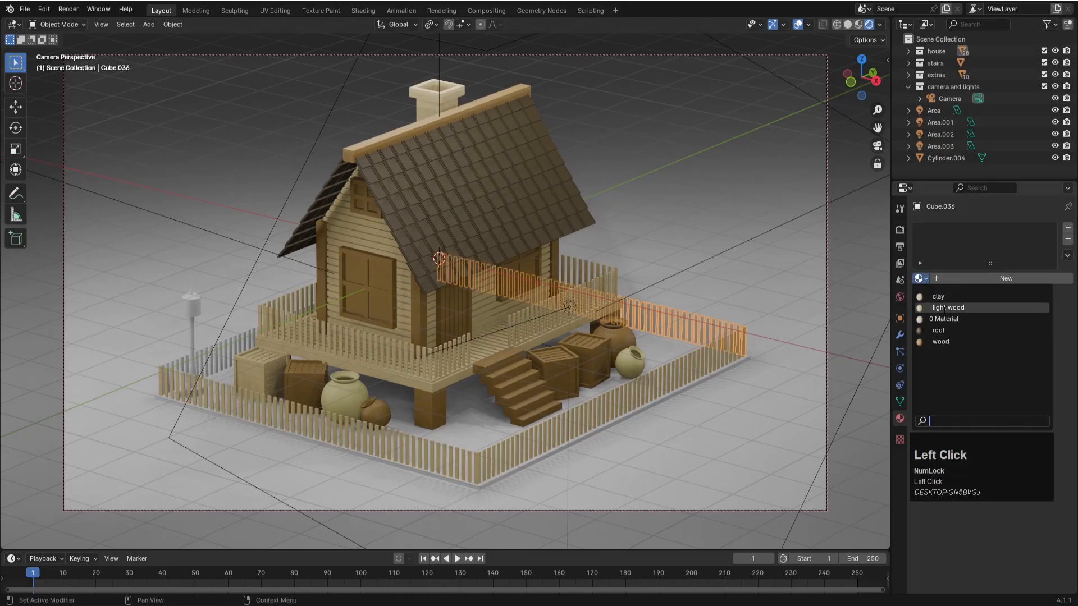
pyautogui.click(948, 308)
pyautogui.click(244, 344)
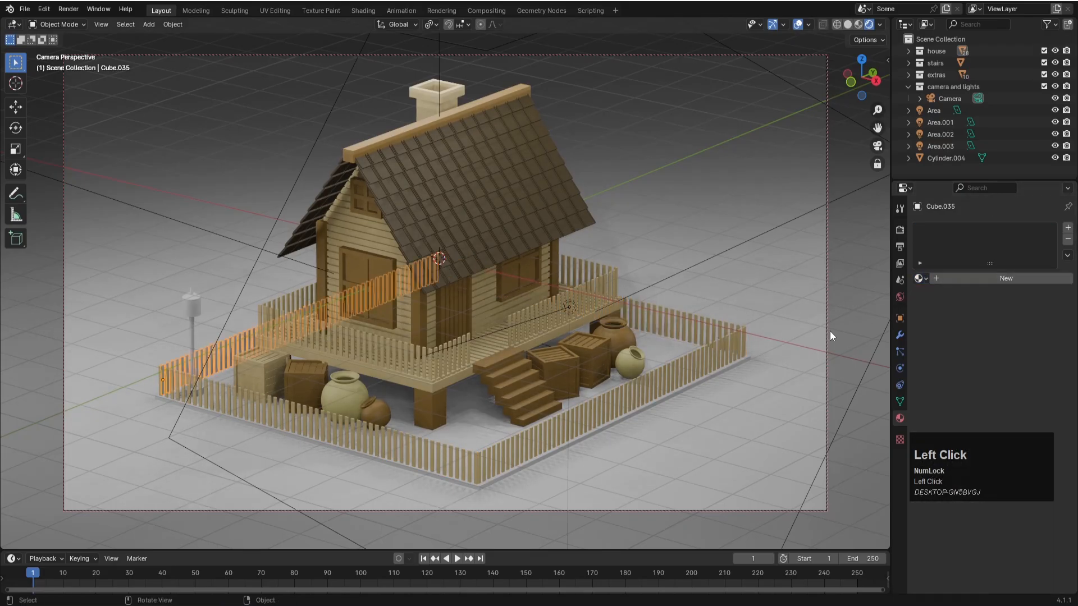
pyautogui.click(920, 279)
pyautogui.click(935, 308)
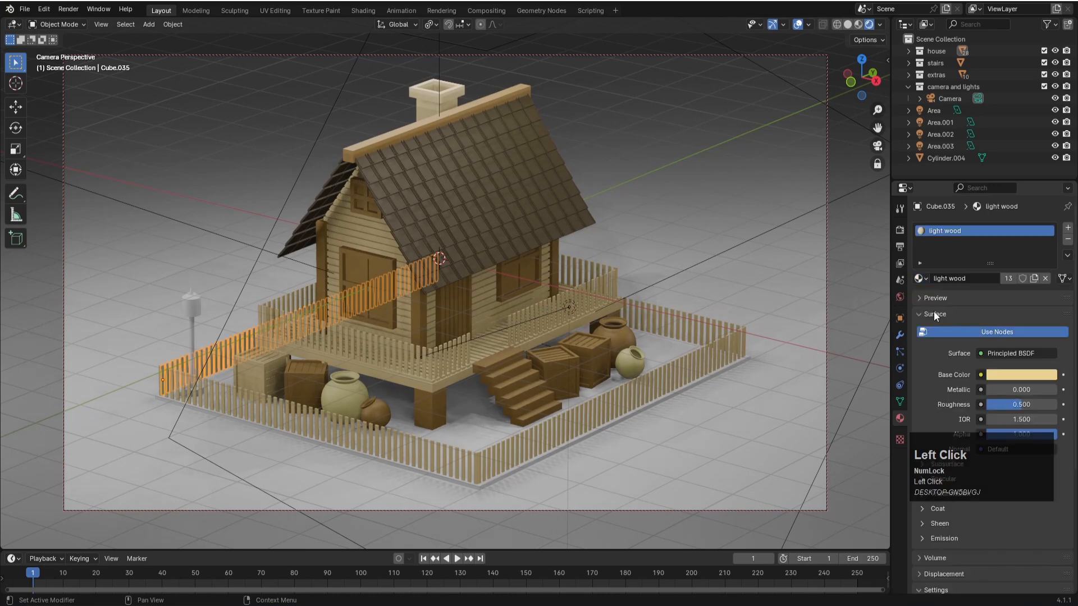
pyautogui.click(355, 460)
pyautogui.hotkey('ctrl', 's')
# - Create a new material named "plane" on the large ground plane and save the file
pyautogui.click(197, 237)
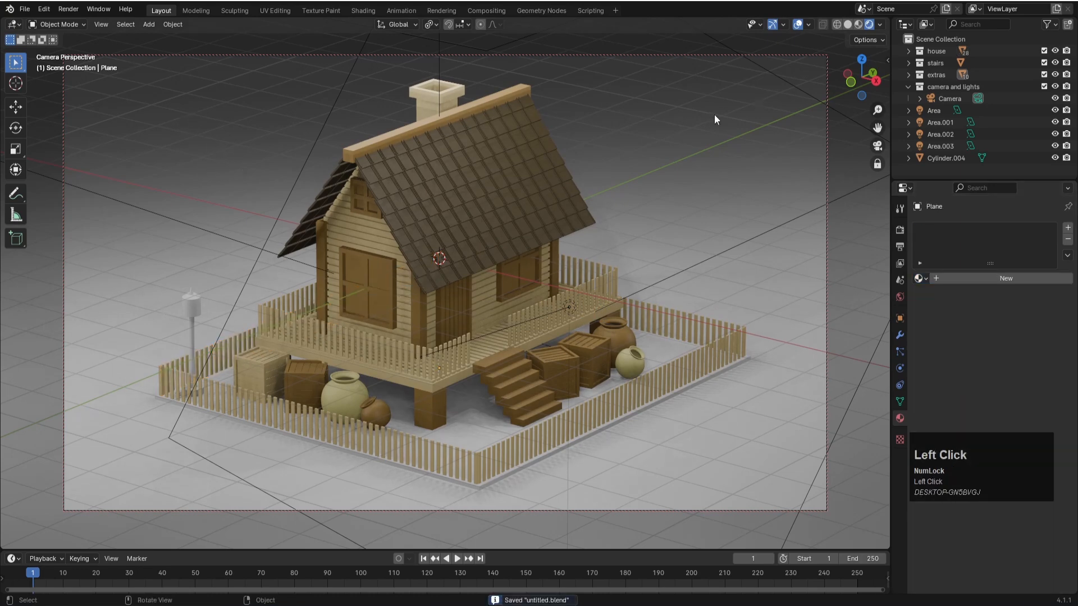
pyautogui.click(1008, 278)
pyautogui.doubleClick(928, 231)
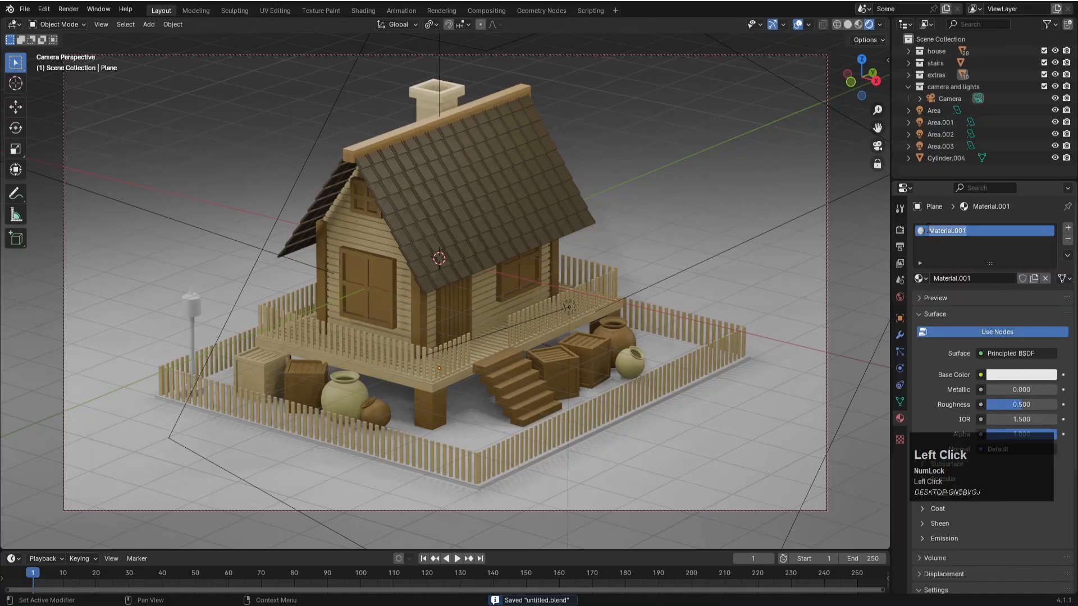
pyautogui.write('pl')
pyautogui.press('Return')
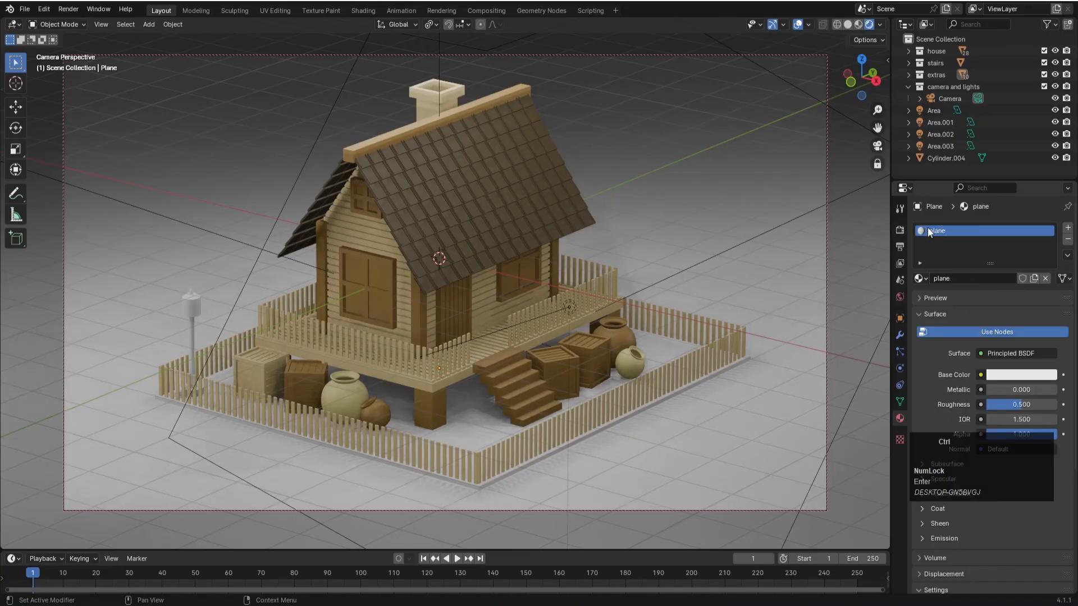
pyautogui.hotkey('ctrl', 's')
# - Darken the "plane" material's base color to black and save the file
pyautogui.click(1032, 378)
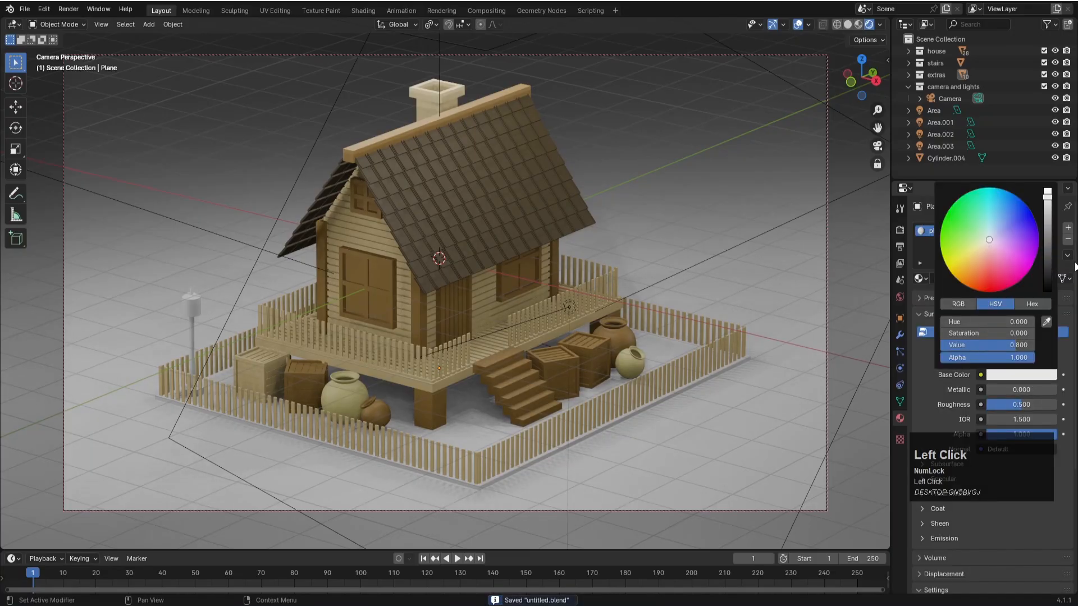
pyautogui.moveTo(1048, 198); pyautogui.dragTo(1048, 291)
pyautogui.hotkey('ctrl', 's')
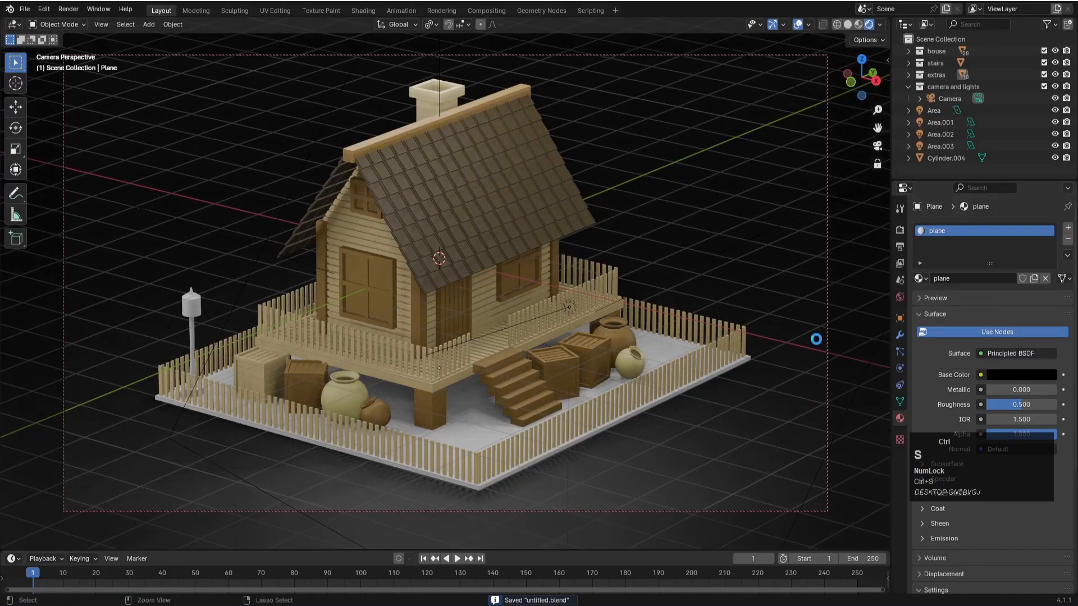
pyautogui.click(775, 369)
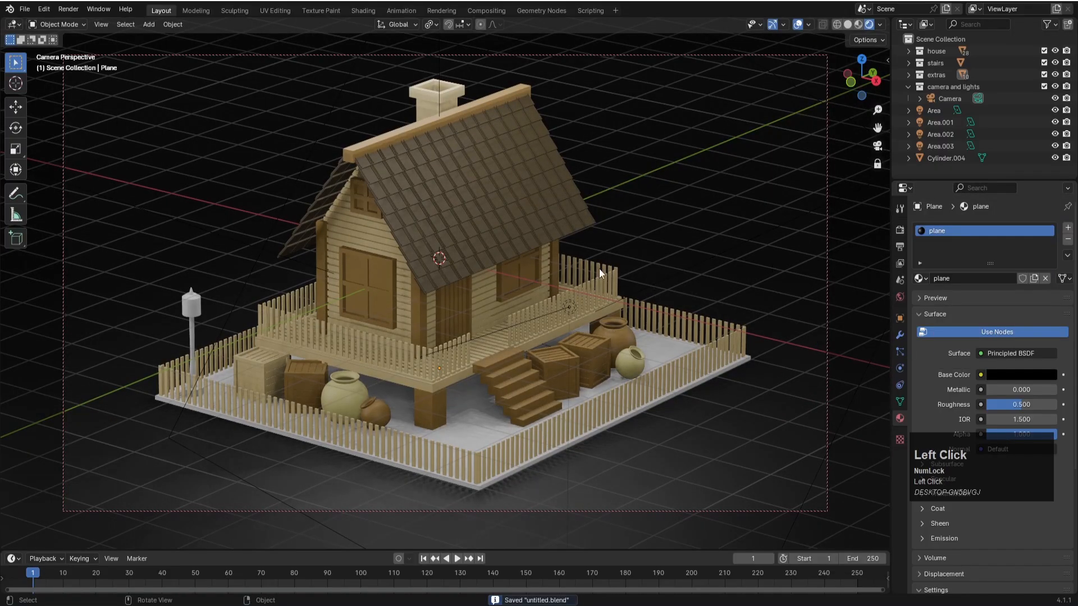
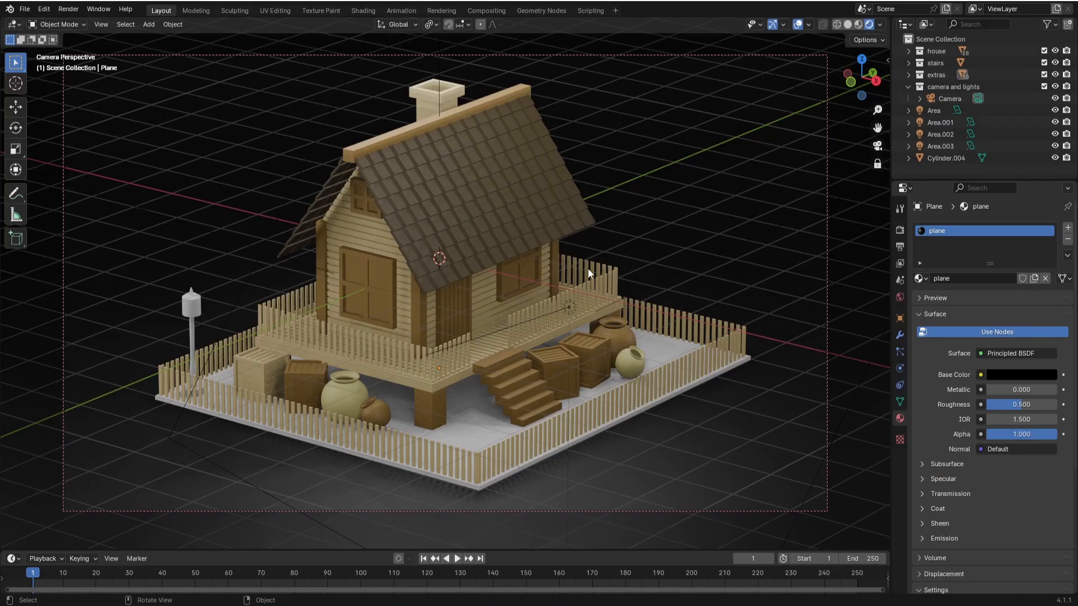
# - Preview the house scene with the Cycles render engine, return the engine to EEVEE and save the file
pyautogui.click(901, 230)
pyautogui.click(1013, 228)
pyautogui.click(995, 267)
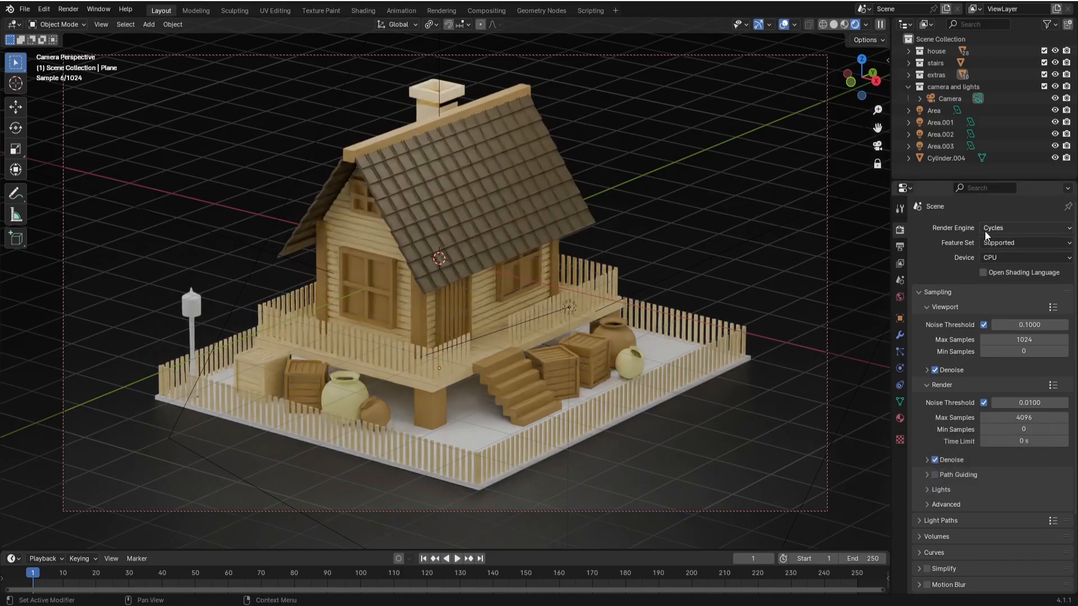
pyautogui.click(991, 228)
pyautogui.click(999, 244)
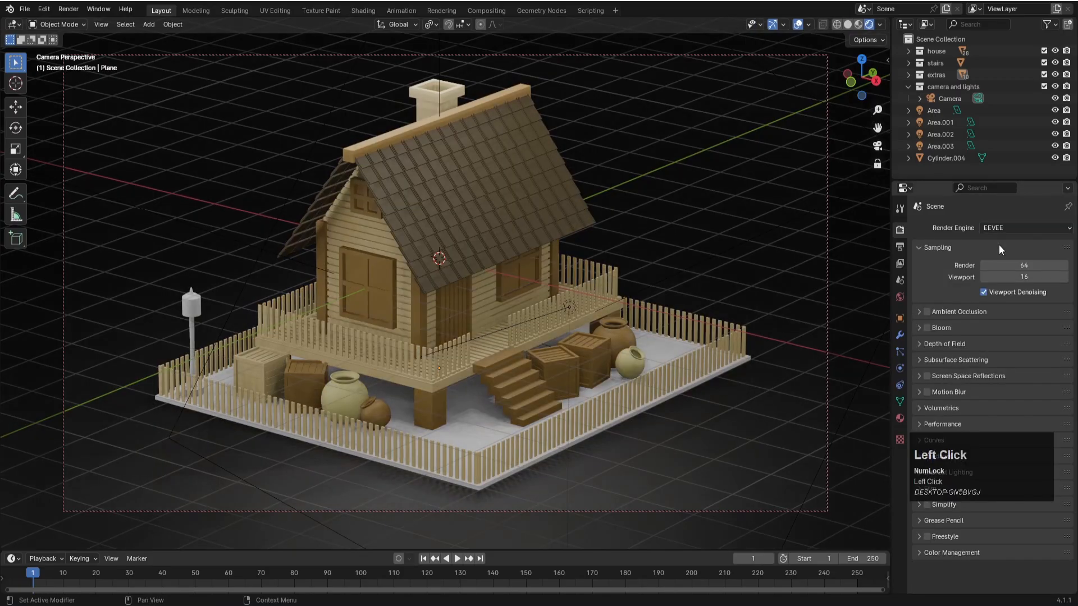
pyautogui.hotkey('ctrl', 's')
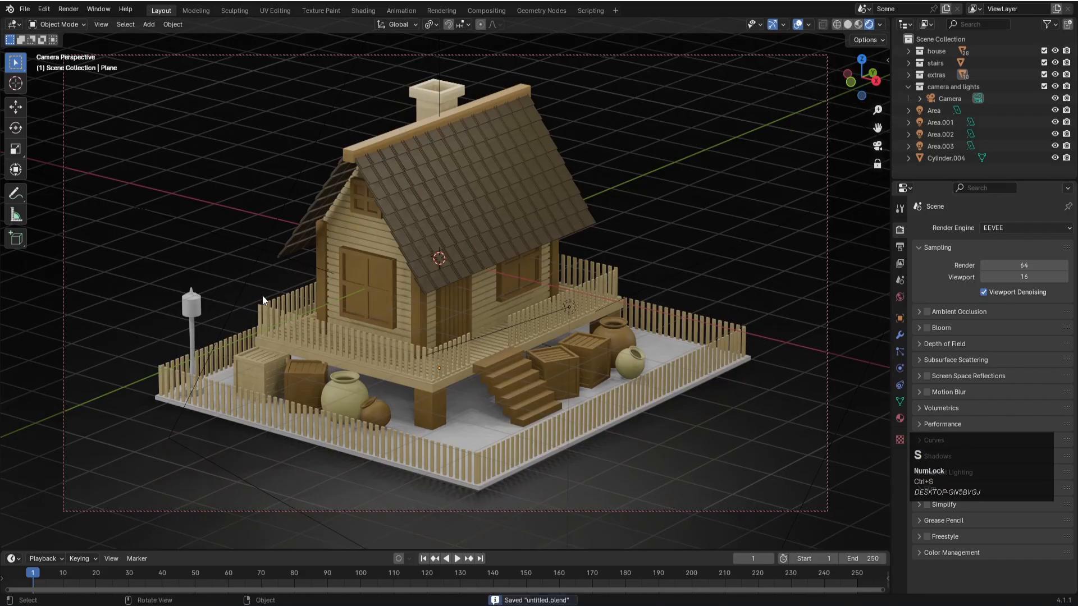
# - Give the lamp post a new material with a black base color and a metallic value of 0.937
pyautogui.moveTo(262, 295); pyautogui.dragTo(241, 318, button='middle')
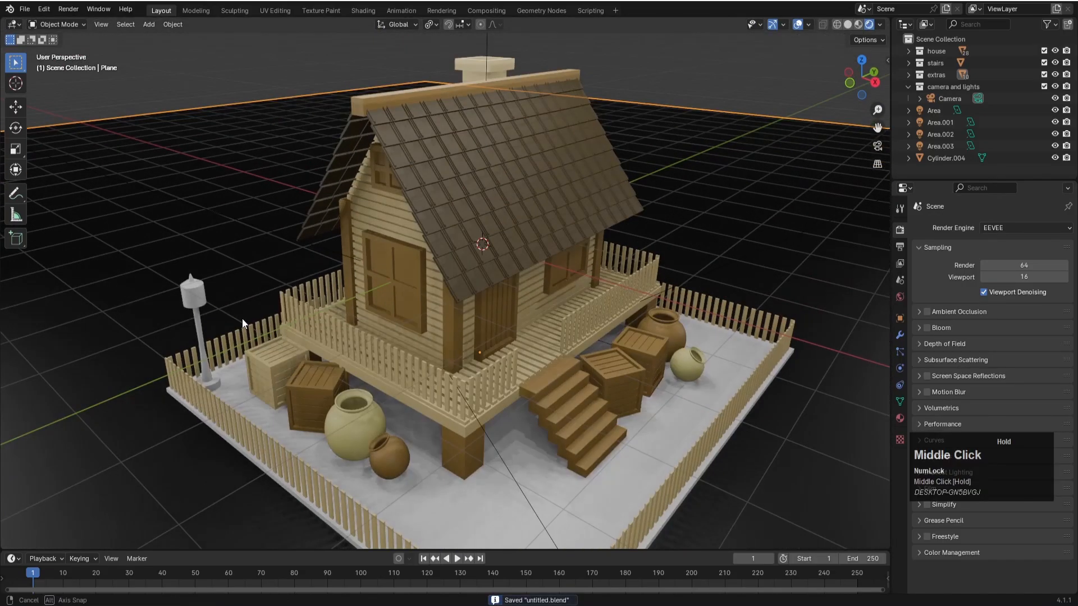
pyautogui.click(198, 335)
pyautogui.scroll(4, 167, 321)
pyautogui.keyDown('shift'); pyautogui.moveTo(168, 321); pyautogui.dragTo(538, 258, button='middle'); pyautogui.keyUp('shift')
pyautogui.scroll(3, 467, 315)
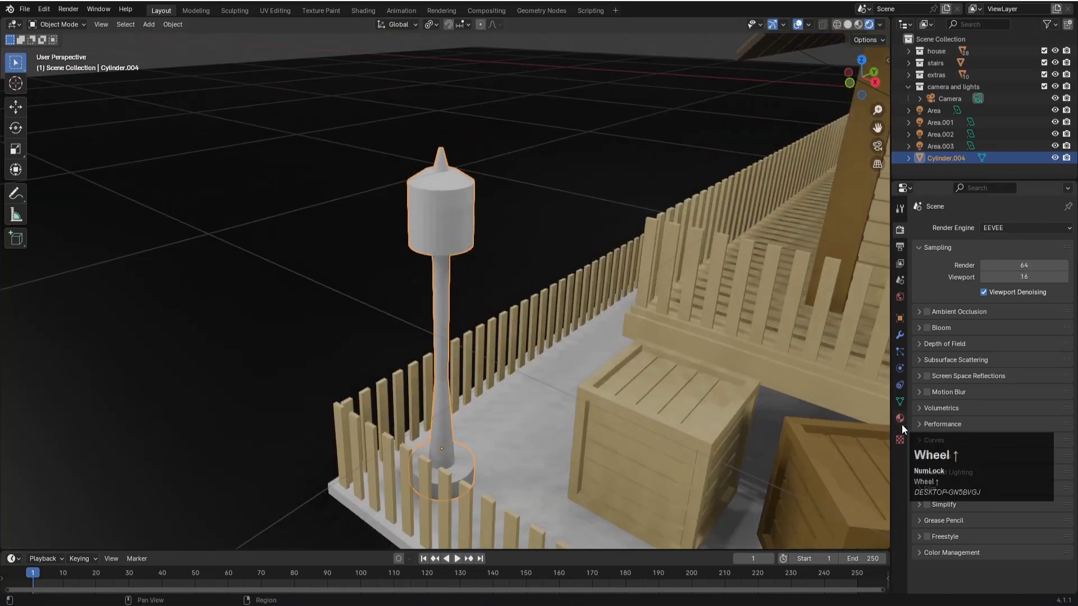
pyautogui.click(900, 419)
pyautogui.click(962, 278)
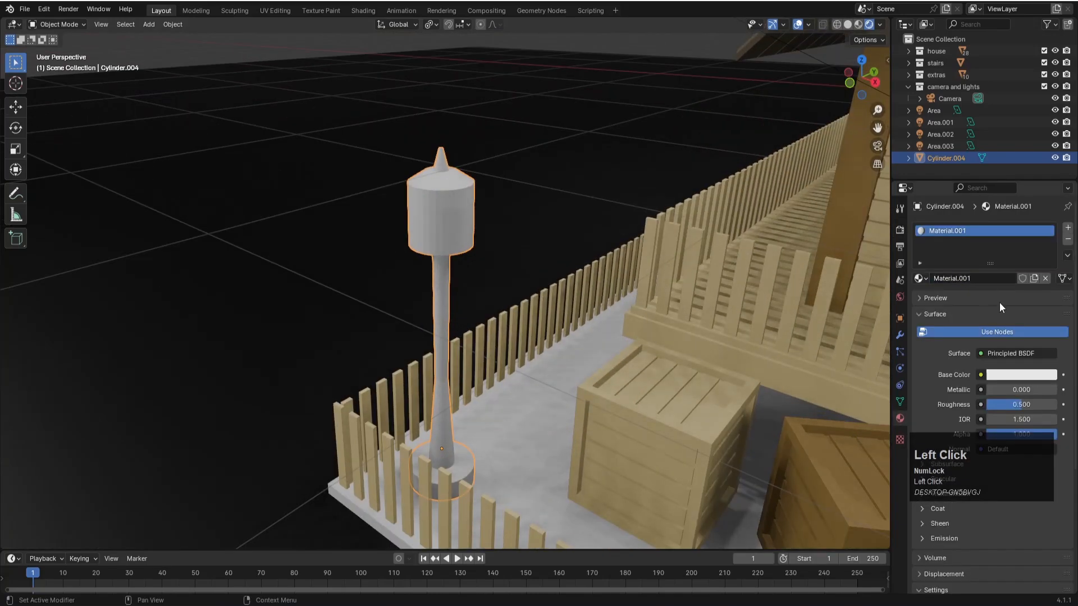
pyautogui.click(1025, 378)
pyautogui.moveTo(1049, 269); pyautogui.dragTo(1046, 292)
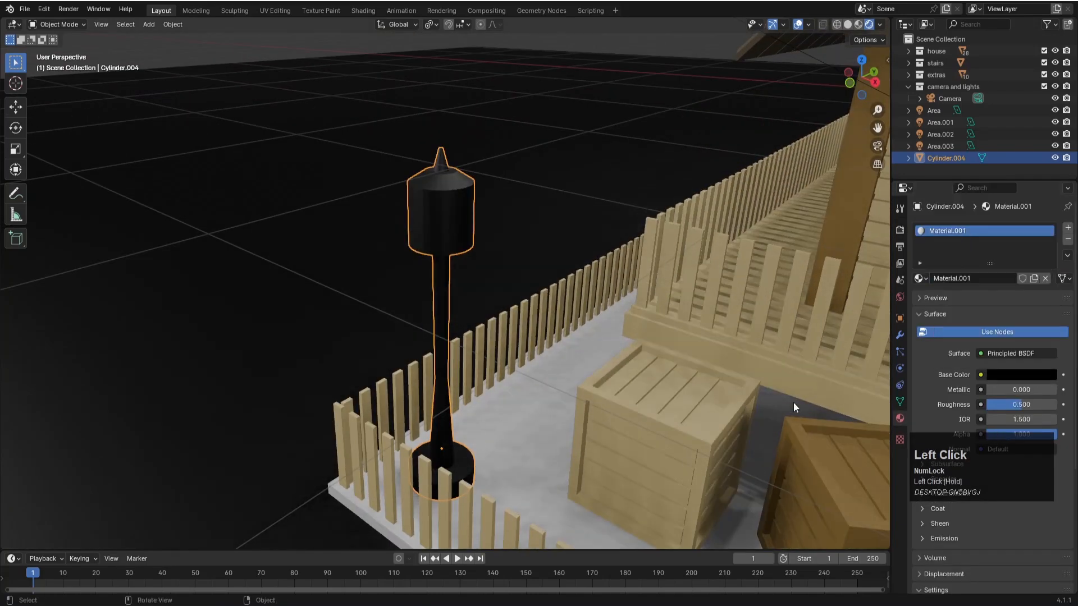
pyautogui.moveTo(995, 389); pyautogui.dragTo(1053, 388)
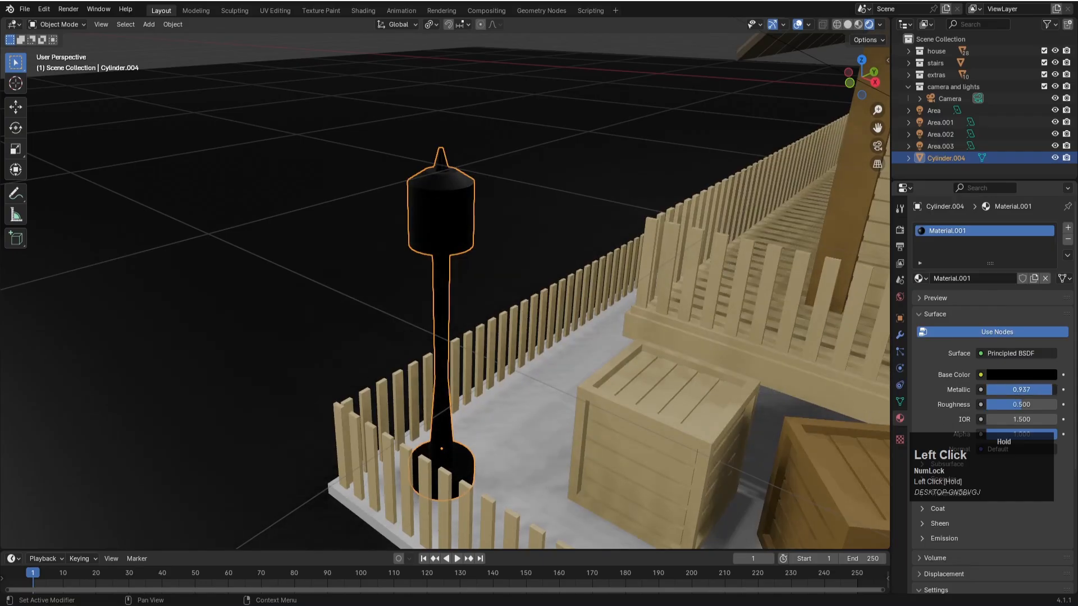
# - Preview the lamp post in Cycles and set its material's metallic to 0.567 and roughness to 0
pyautogui.click(900, 230)
pyautogui.click(1029, 227)
pyautogui.click(998, 266)
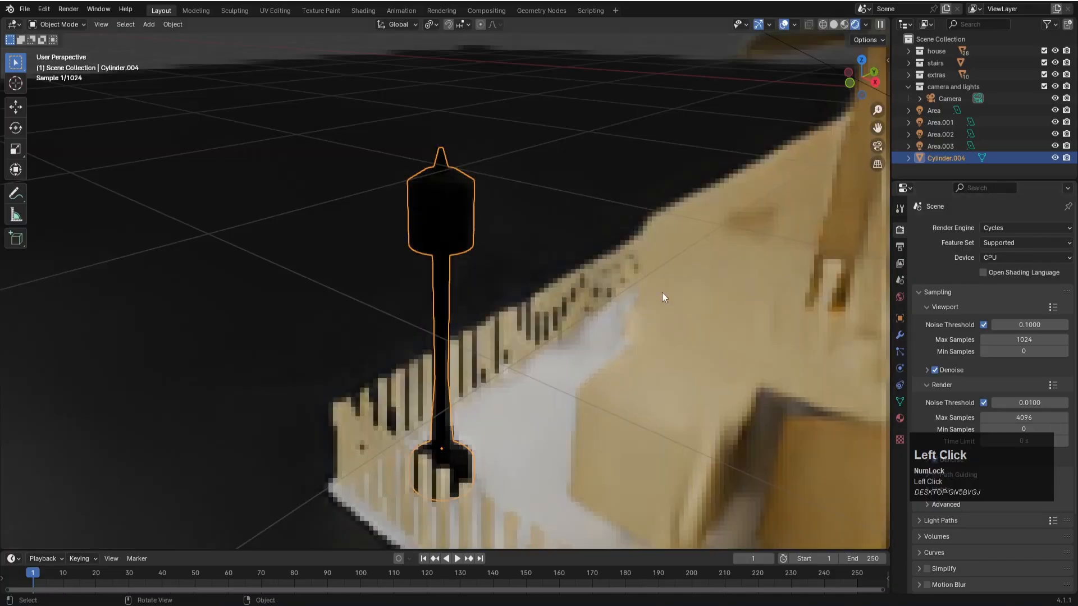
pyautogui.scroll(2, 446, 248)
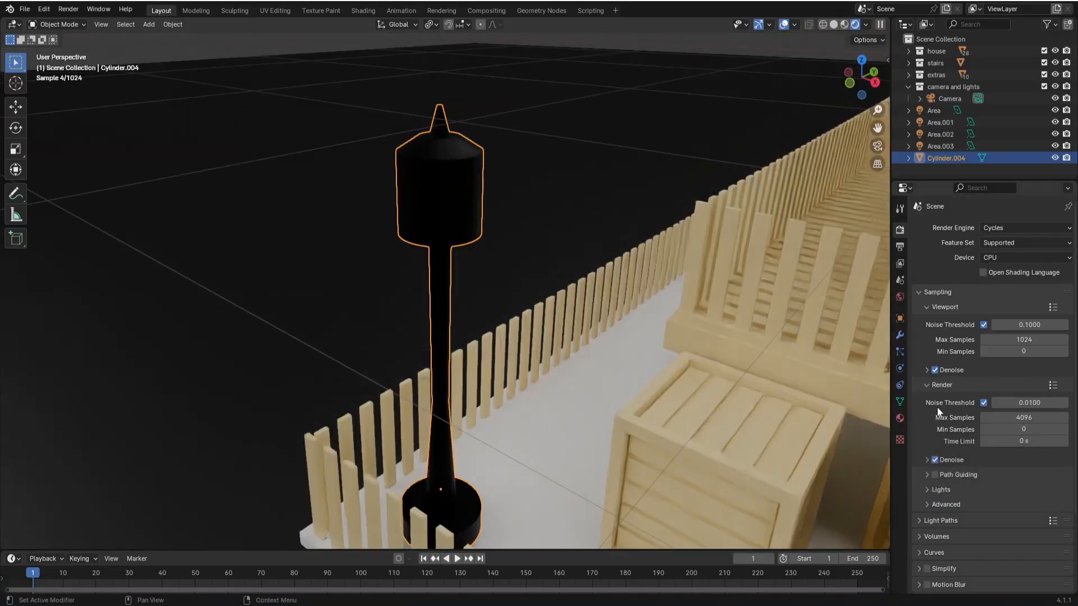
pyautogui.click(901, 419)
pyautogui.moveTo(1012, 383)
pyautogui.mouseDown()
pyautogui.moveTo(986, 382)
pyautogui.moveTo(986, 368)
pyautogui.moveTo(1010, 368)
pyautogui.mouseUp()
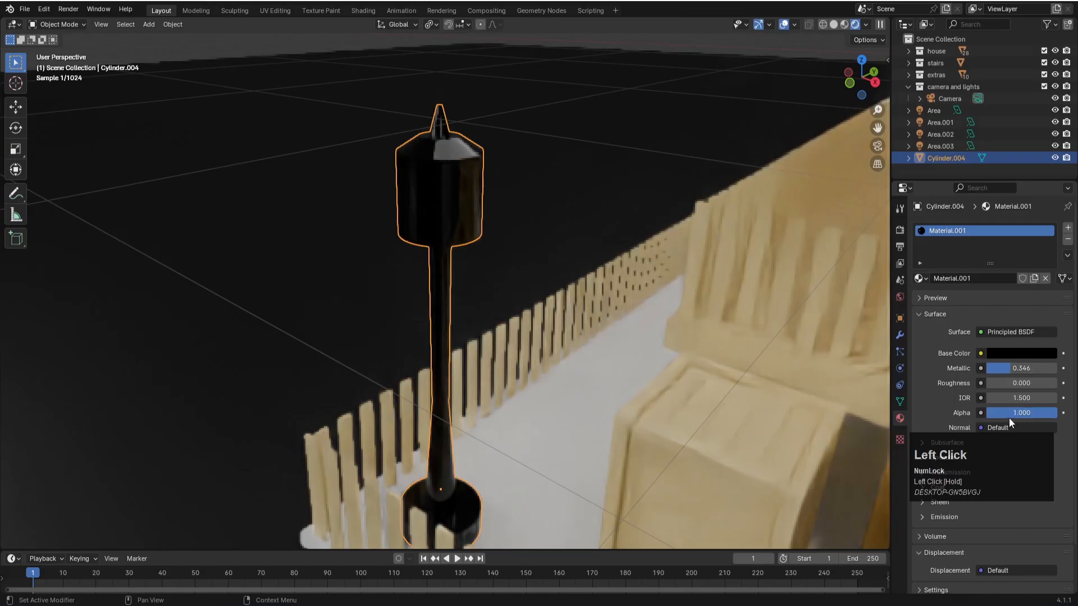
pyautogui.moveTo(1015, 369); pyautogui.dragTo(1026, 369)
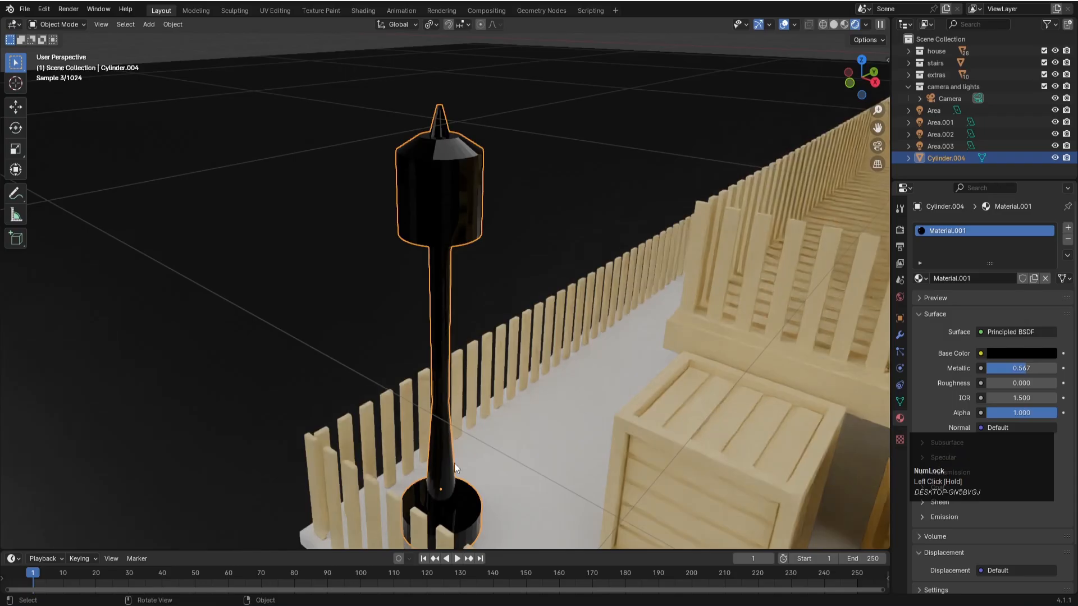
# - Apply Shade Smooth to the lamp post and set its material's roughness to 0.157
pyautogui.click(428, 299)
pyautogui.rightClick(428, 298)
pyautogui.click(428, 301)
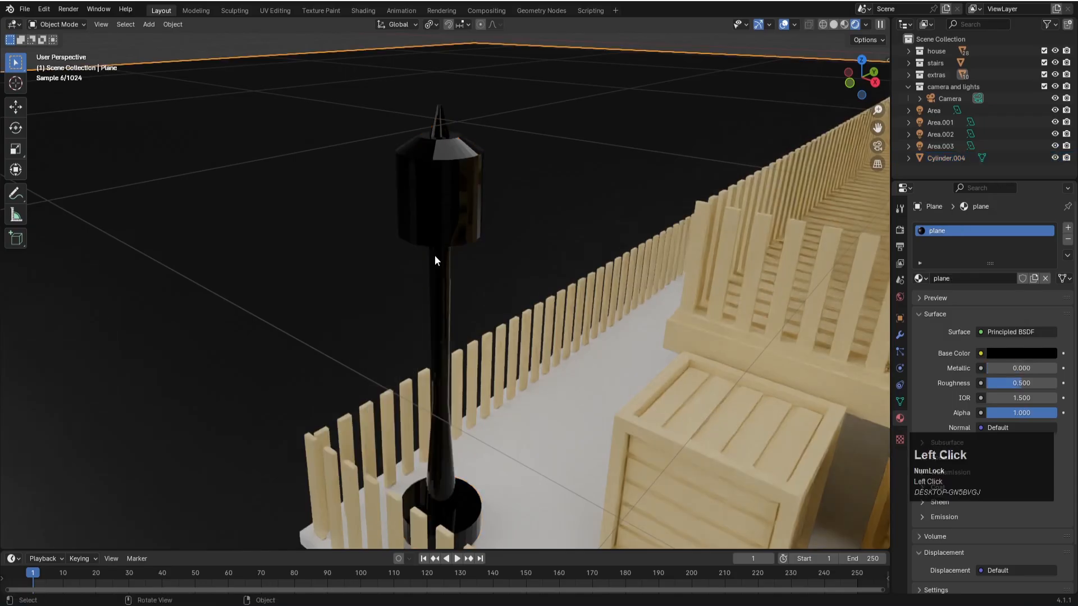
pyautogui.click(451, 215)
pyautogui.rightClick(458, 231)
pyautogui.click(447, 231)
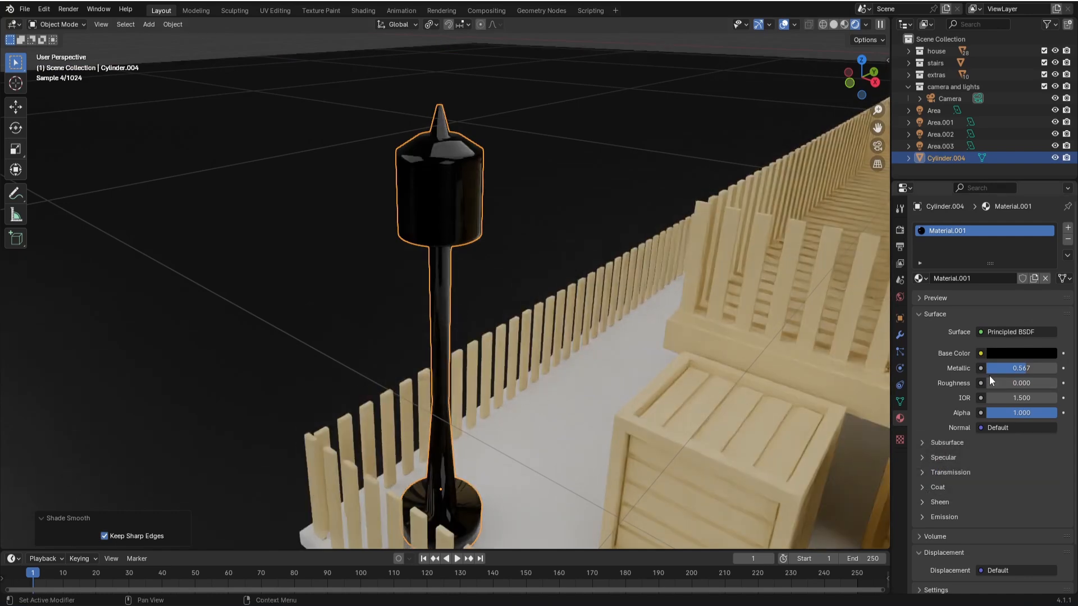
pyautogui.moveTo(1002, 384); pyautogui.dragTo(1020, 384)
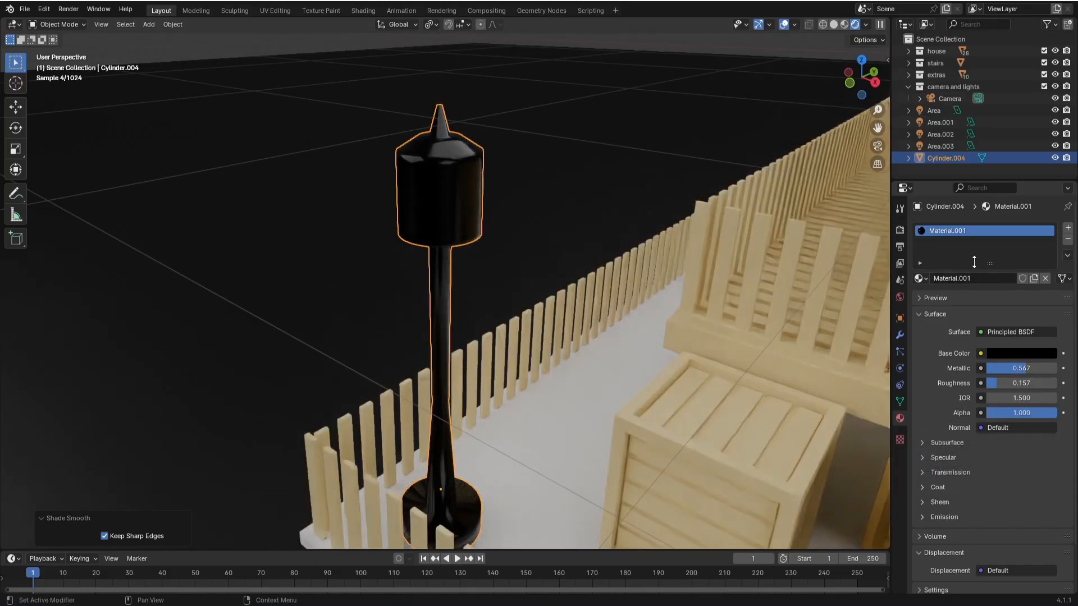
# - Switch the render engine back to EEVEE and enable Bloom
pyautogui.click(899, 230)
pyautogui.click(987, 227)
pyautogui.click(993, 237)
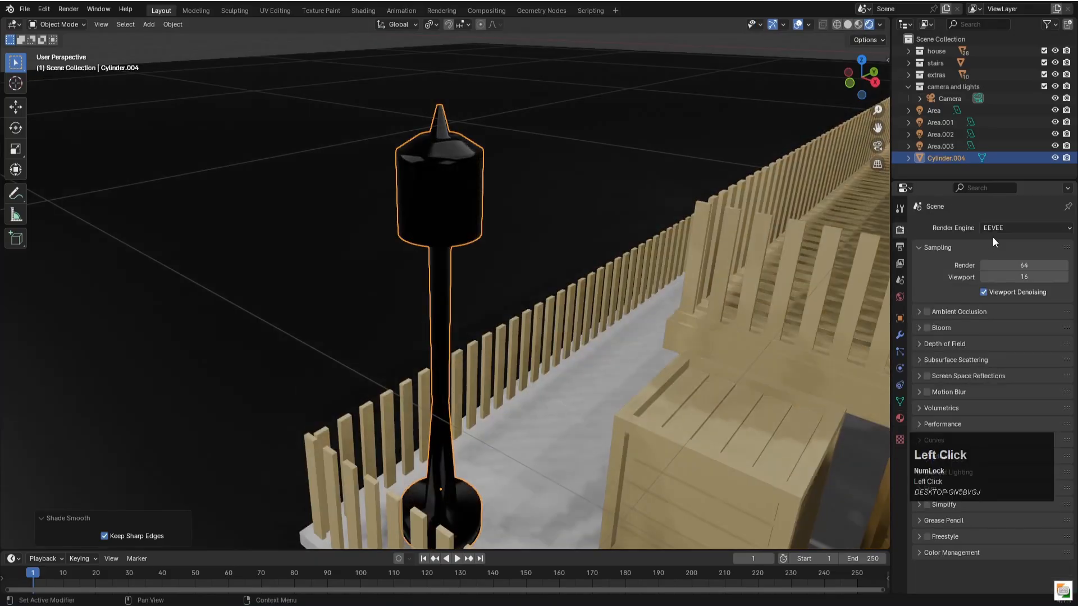
pyautogui.click(930, 326)
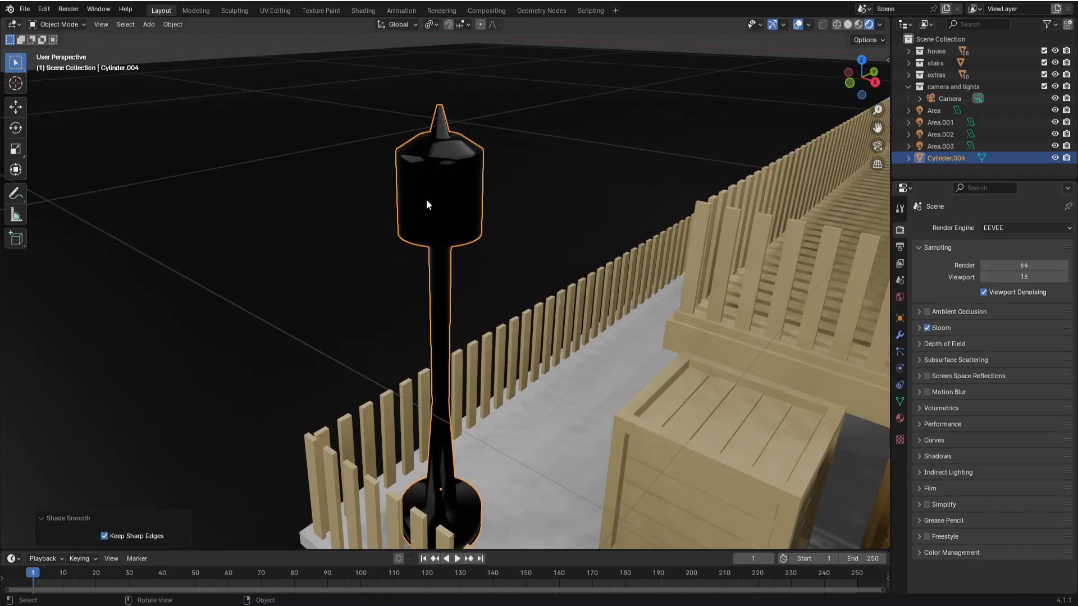
# - Save the file and open the lamp post's mesh in Edit Mode with solid viewport shading
pyautogui.press('Tab')
pyautogui.scroll(2, 448, 178)
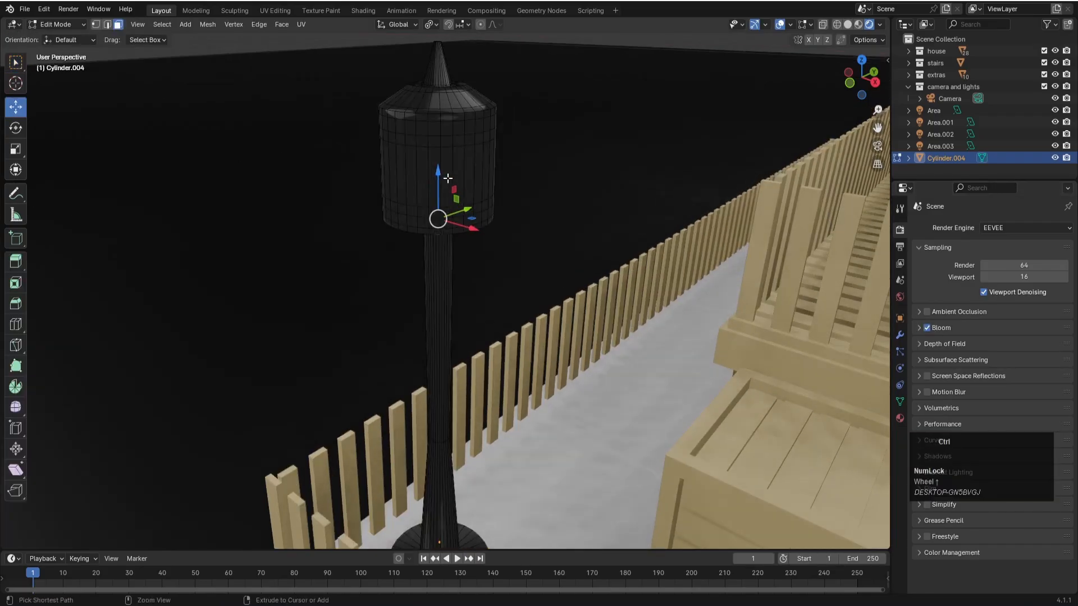
pyautogui.hotkey('ctrl', 's')
pyautogui.moveTo(448, 178); pyautogui.dragTo(567, 238, button='middle')
pyautogui.press('z')
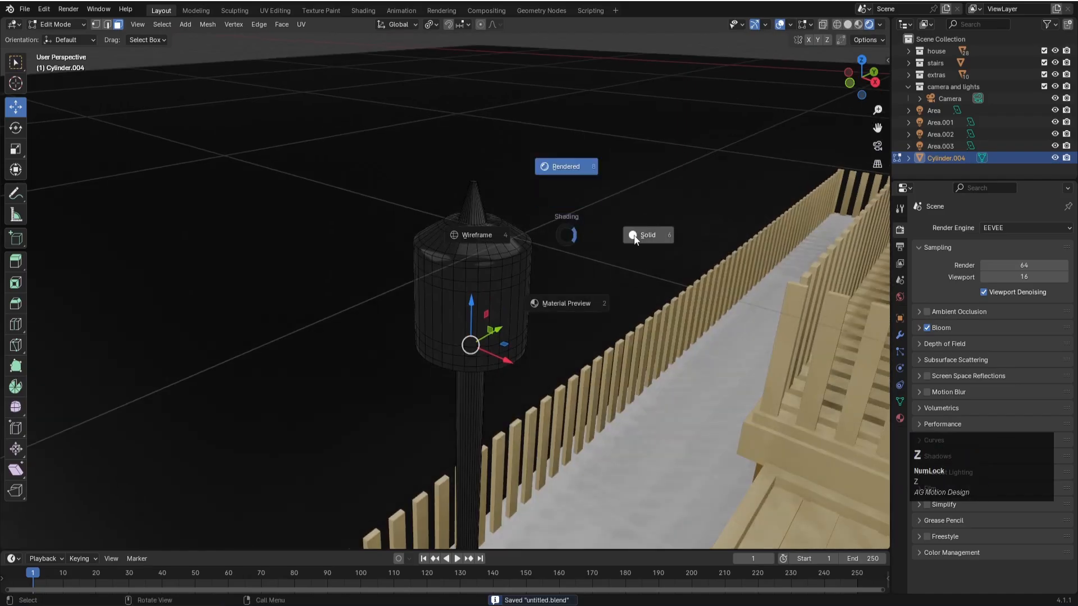
pyautogui.click(648, 232)
pyautogui.scroll(1, 489, 277)
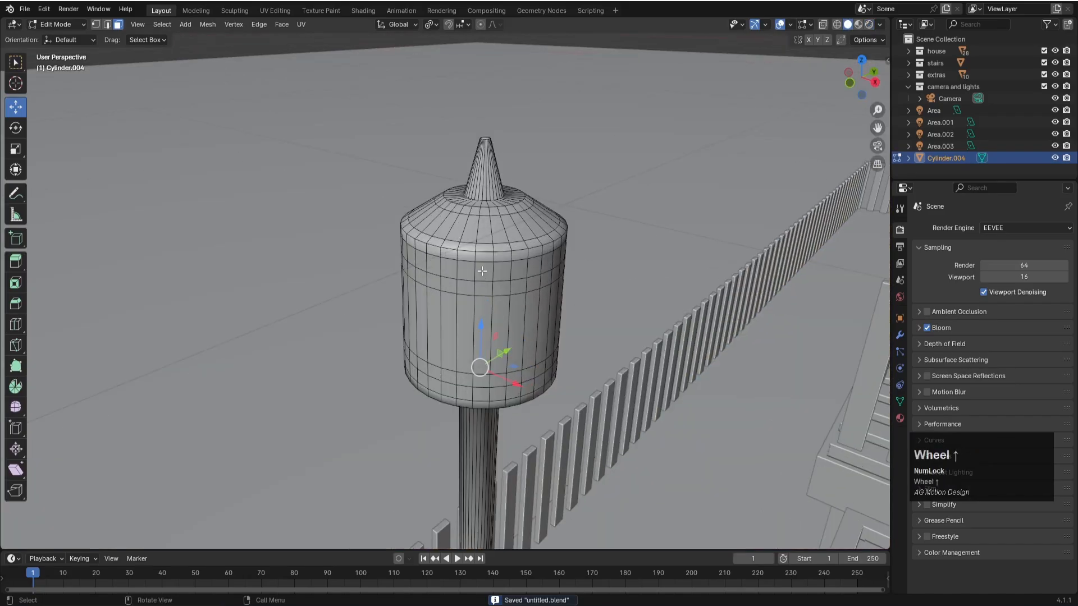
# - Select the lamp head's face loops on the upper band, wide middle, lower band, sloped cap and underside
pyautogui.keyDown('alt'); pyautogui.click(483, 271); pyautogui.keyUp('alt')
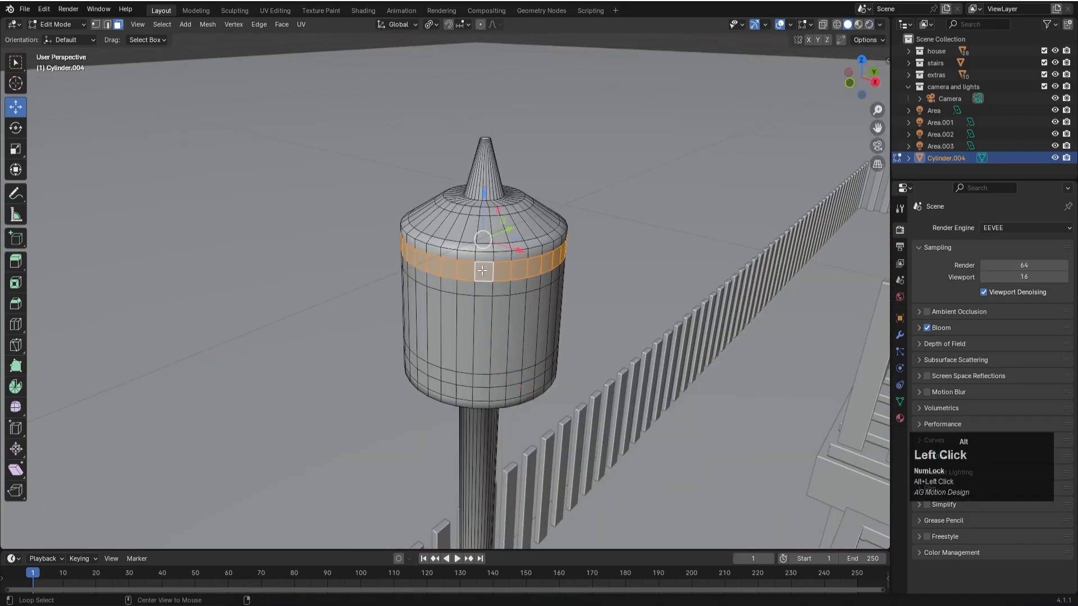
pyautogui.keyDown('alt'); pyautogui.keyDown('shift'); pyautogui.click(474, 319); pyautogui.keyUp('shift'); pyautogui.keyUp('alt')
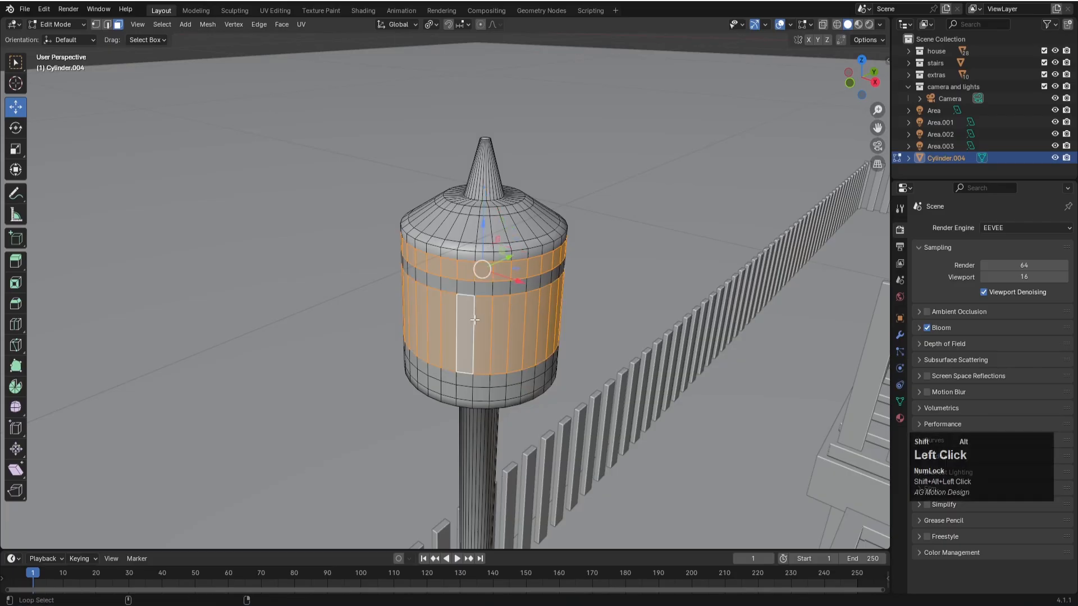
pyautogui.keyDown('alt'); pyautogui.keyDown('shift'); pyautogui.click(475, 391); pyautogui.keyUp('shift'); pyautogui.keyUp('alt')
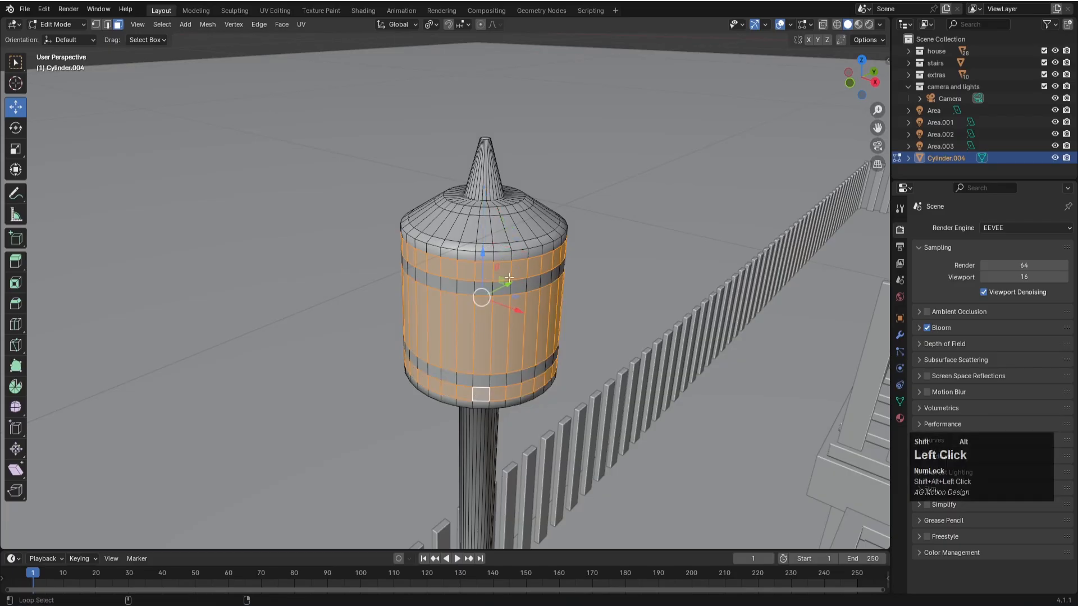
pyautogui.keyDown('alt'); pyautogui.keyDown('shift'); pyautogui.click(487, 230); pyautogui.keyUp('shift'); pyautogui.keyUp('alt')
pyautogui.moveTo(487, 230); pyautogui.dragTo(457, 236, button='middle')
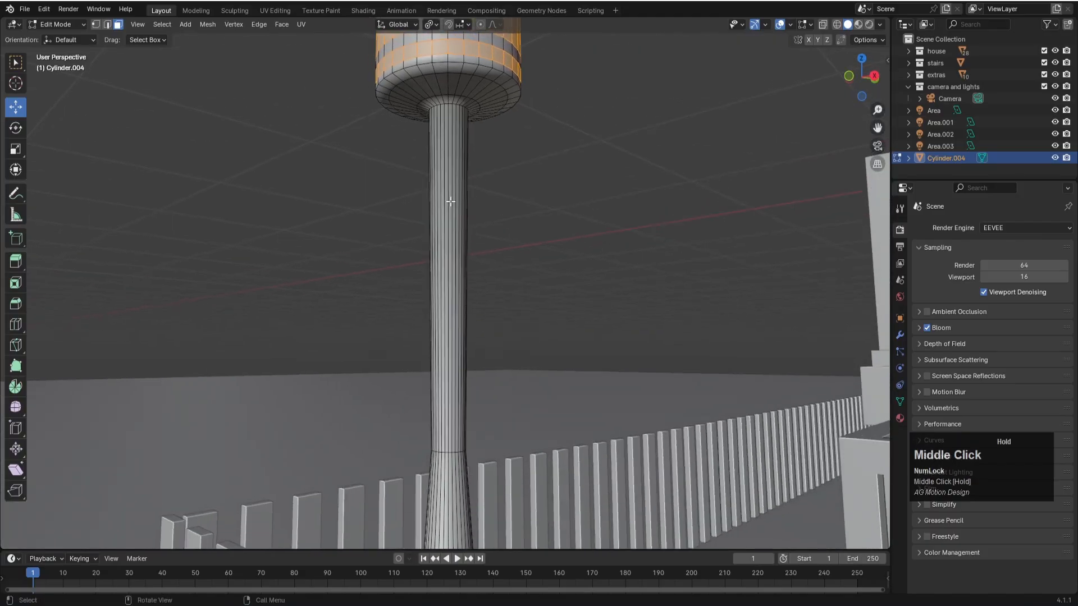
pyautogui.keyDown('alt'); pyautogui.keyDown('shift'); pyautogui.click(455, 84); pyautogui.keyUp('shift'); pyautogui.keyUp('alt')
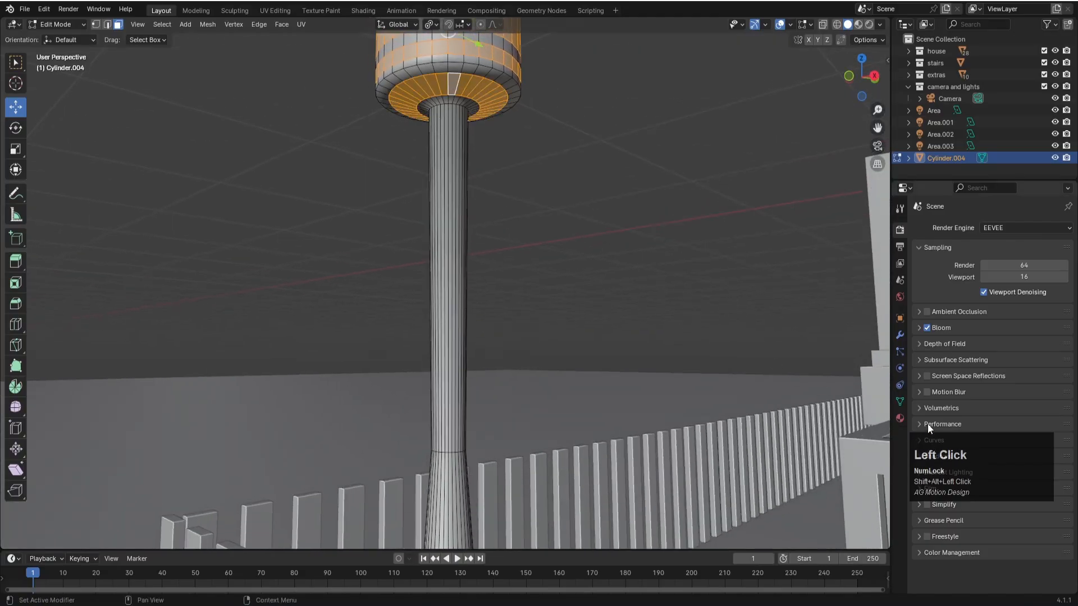
# - Add a second material with a yellow base color, hue about 0.160 and saturation 1, and assign it to the selected lamp faces
pyautogui.click(898, 420)
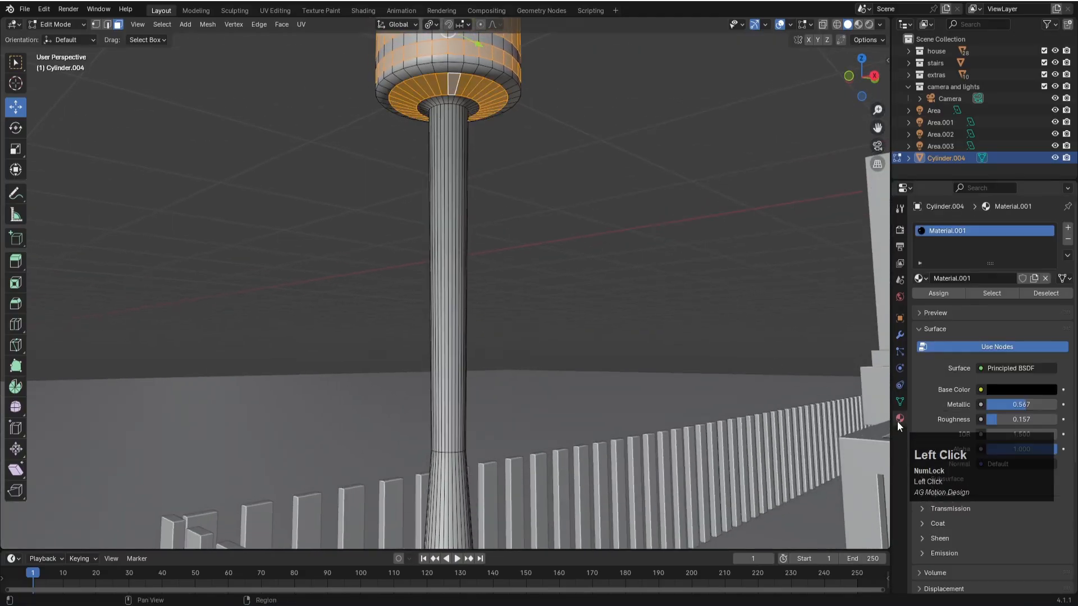
pyautogui.click(1066, 230)
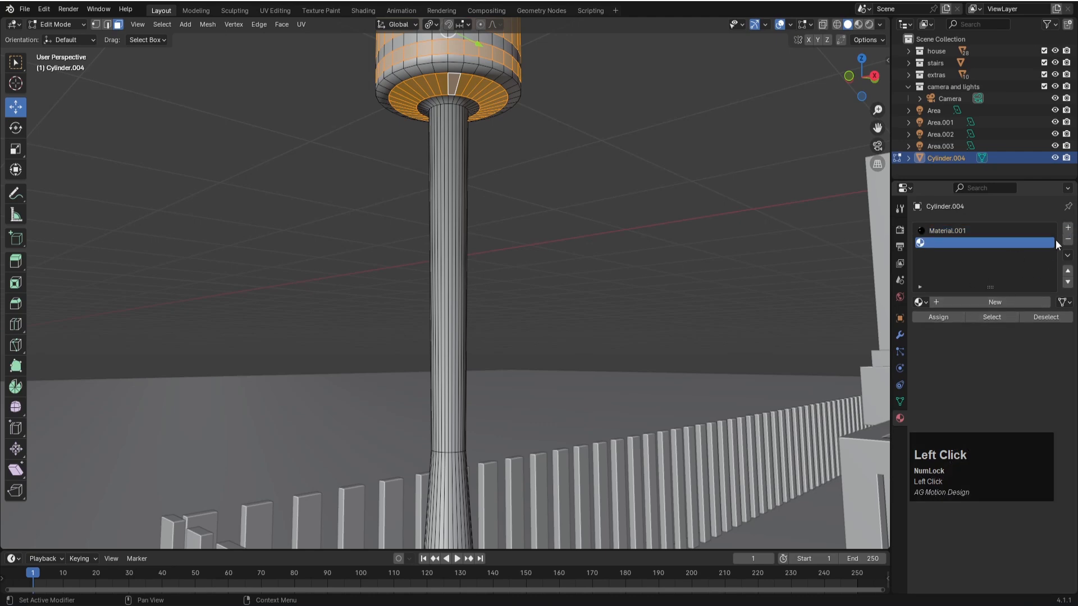
pyautogui.click(962, 303)
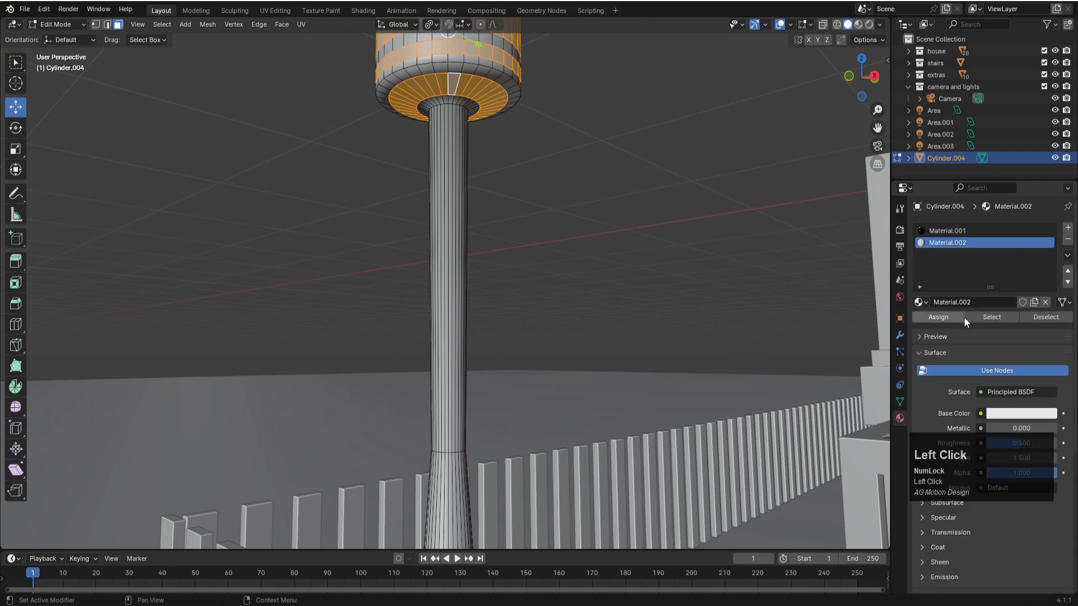
pyautogui.click(1009, 415)
pyautogui.moveTo(945, 302); pyautogui.dragTo(947, 310)
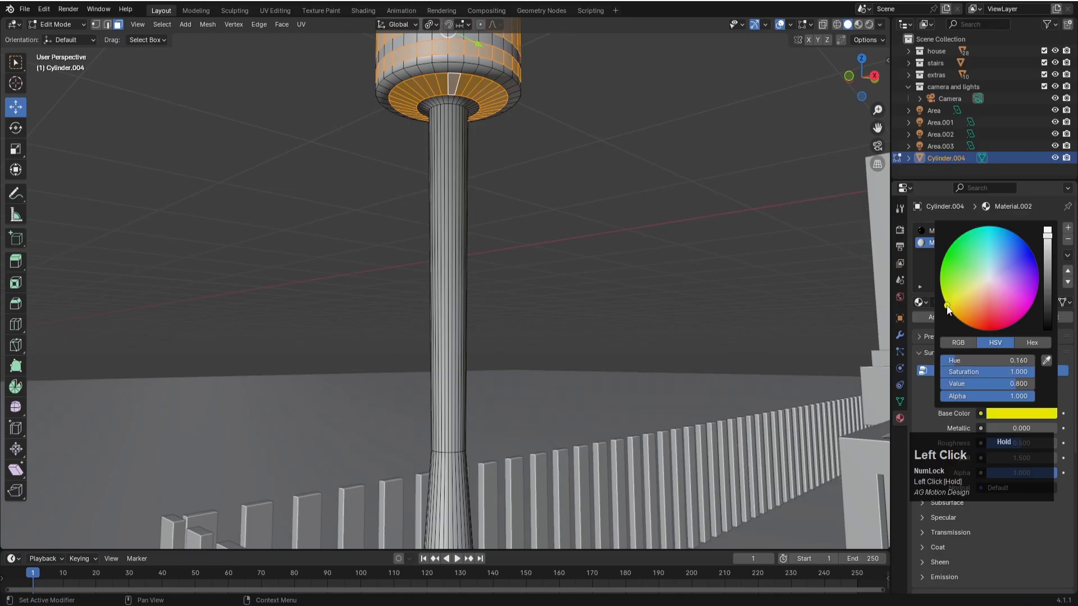
pyautogui.click(925, 261)
pyautogui.moveTo(976, 452); pyautogui.dragTo(855, 338)
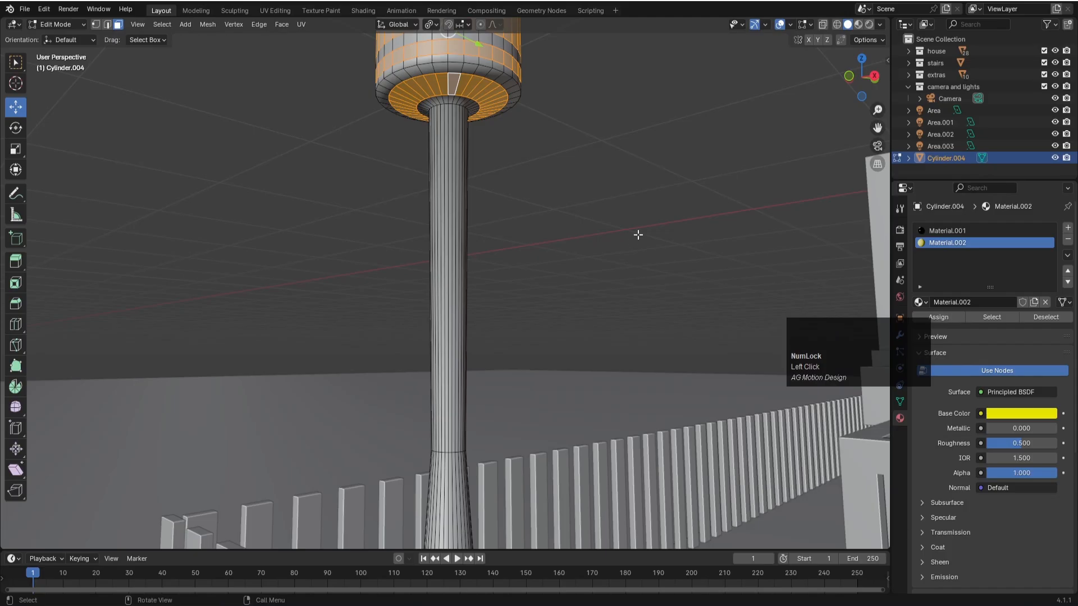
# - In rendered viewport shading, give the lamp face material a yellow emission with hue about 0.161, saturation 1 and strength 5
pyautogui.press('z')
pyautogui.click(635, 171)
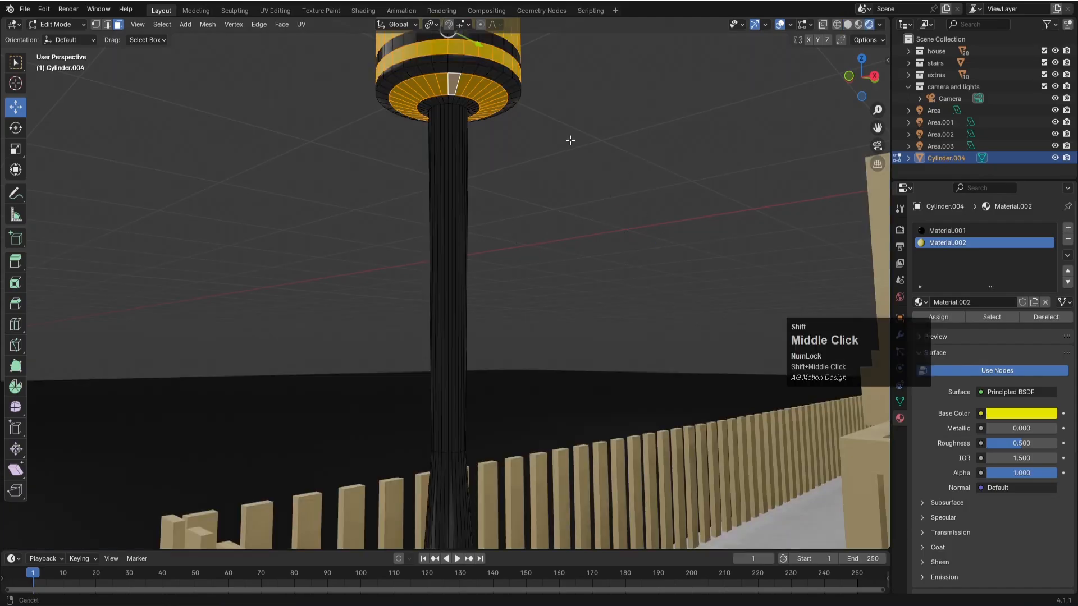
pyautogui.keyDown('shift'); pyautogui.moveTo(570, 137); pyautogui.dragTo(589, 272, button='middle'); pyautogui.keyUp('shift')
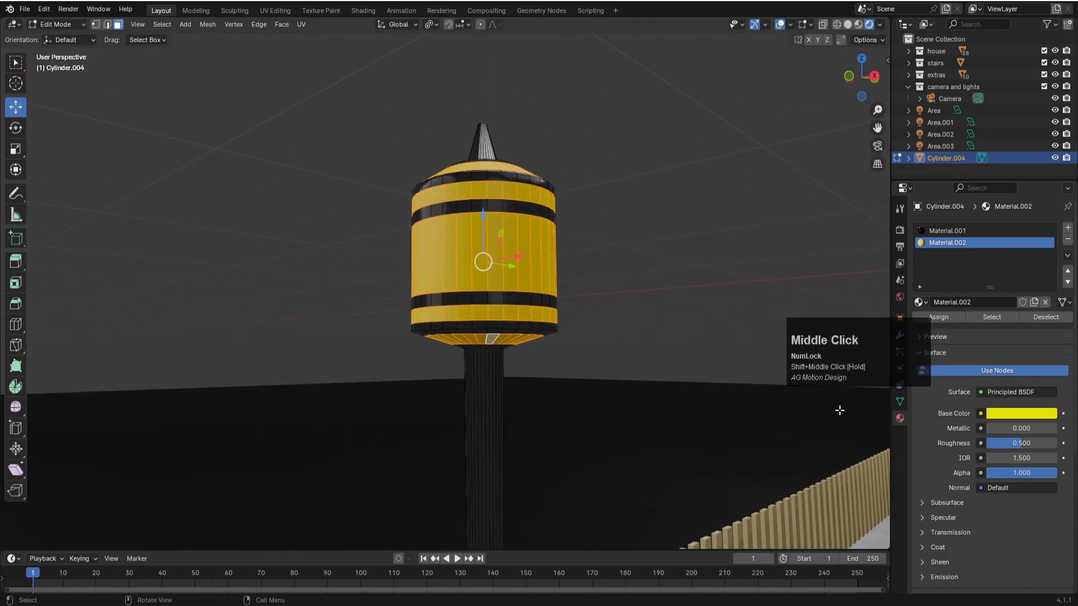
pyautogui.click(931, 574)
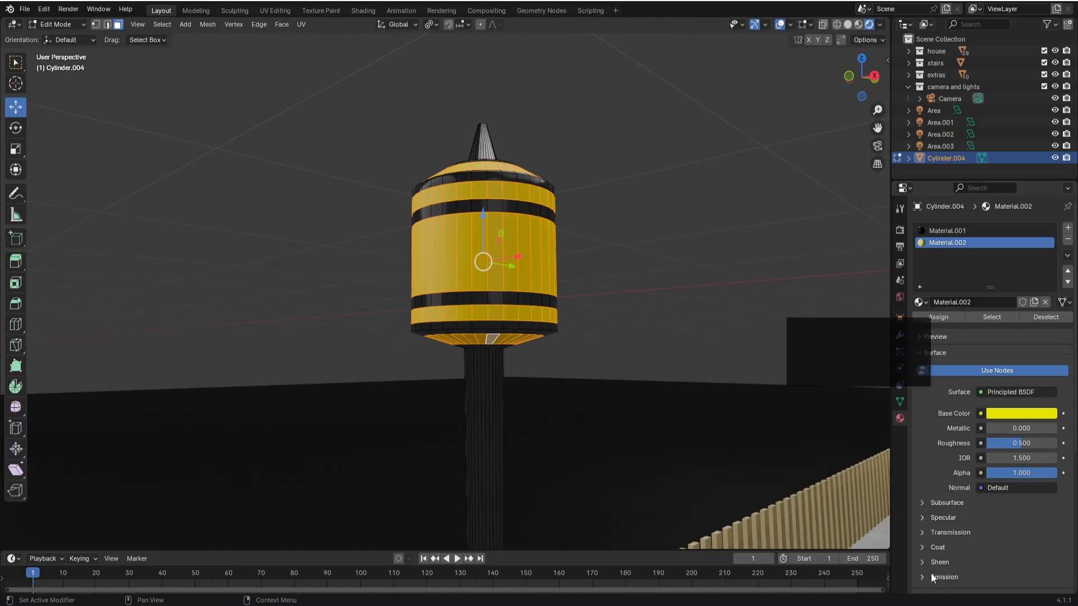
pyautogui.scroll(-3, 931, 574)
pyautogui.click(1015, 521)
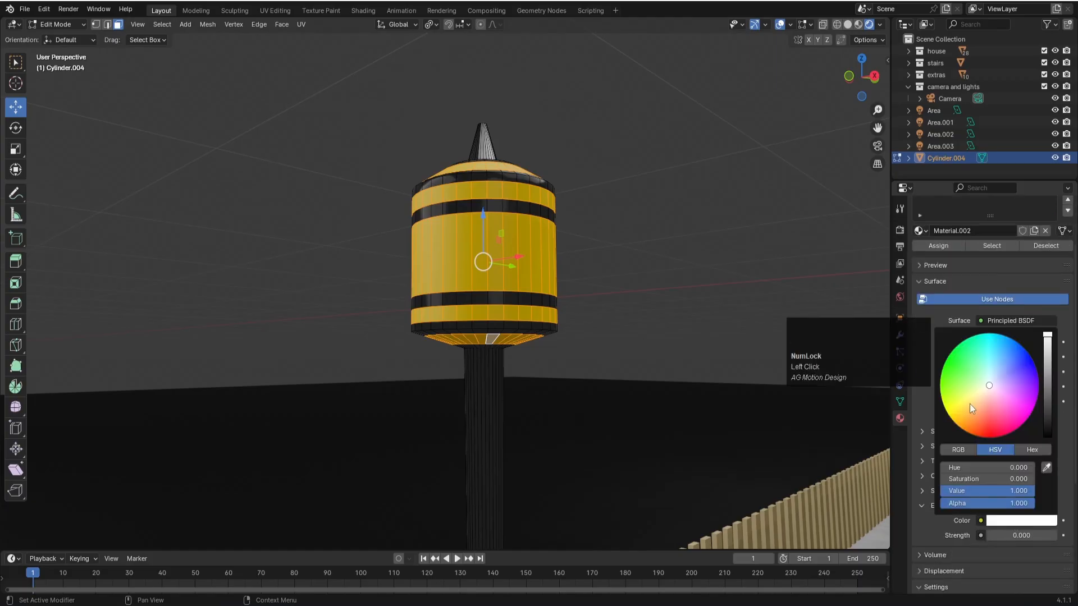
pyautogui.moveTo(972, 410); pyautogui.dragTo(947, 413)
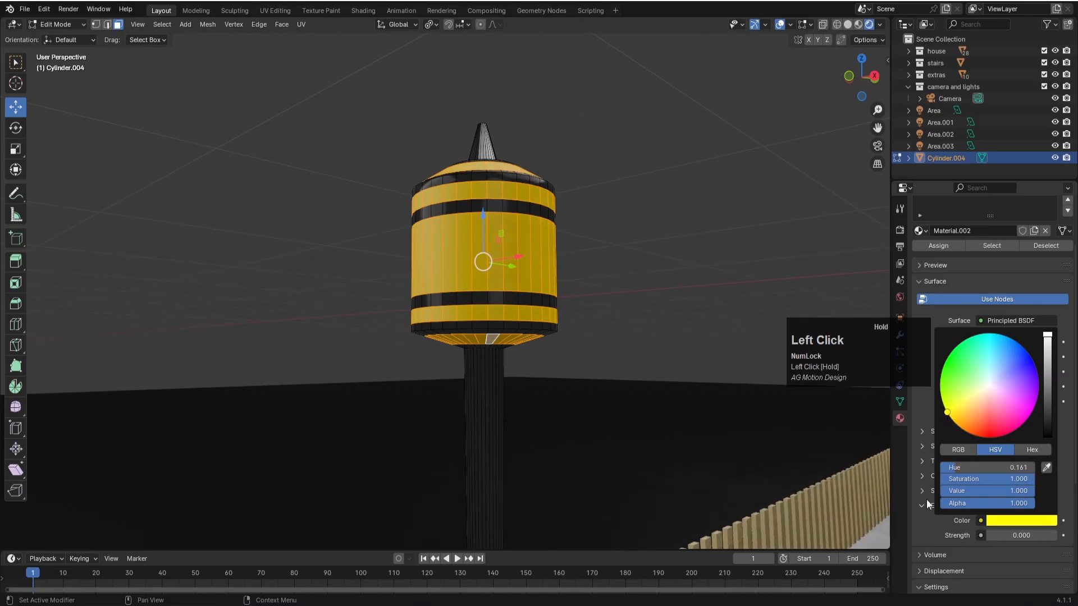
pyautogui.moveTo(1015, 535); pyautogui.dragTo(1046, 536)
pyautogui.click(1020, 535)
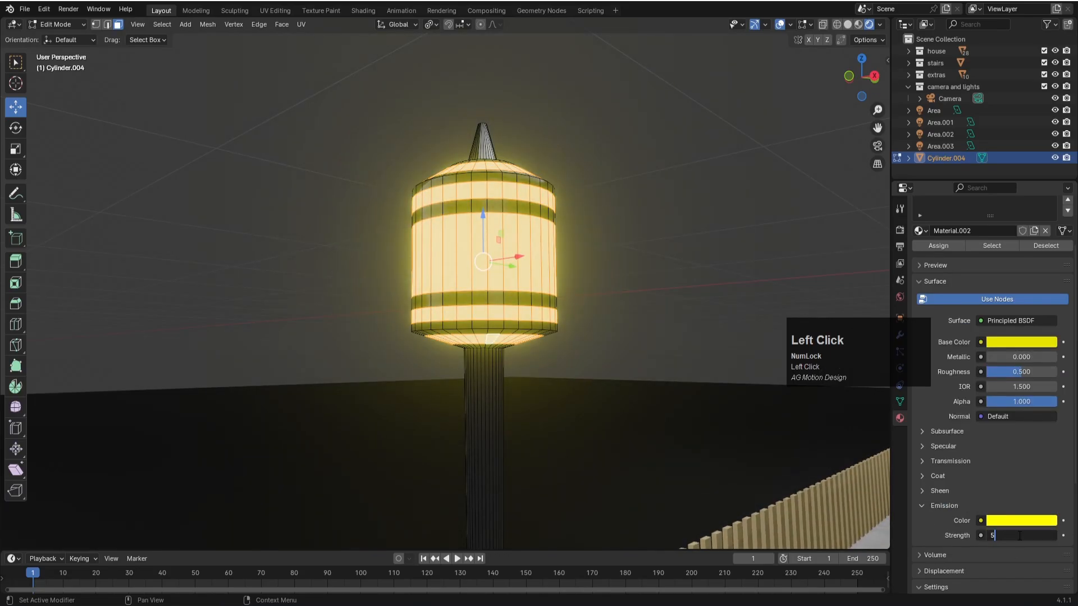
pyautogui.write('5')
pyautogui.press('Return')
# - Switch to the camera view, return the lamp post to Object Mode and save the file
pyautogui.click(683, 299)
pyautogui.press('KP_0')
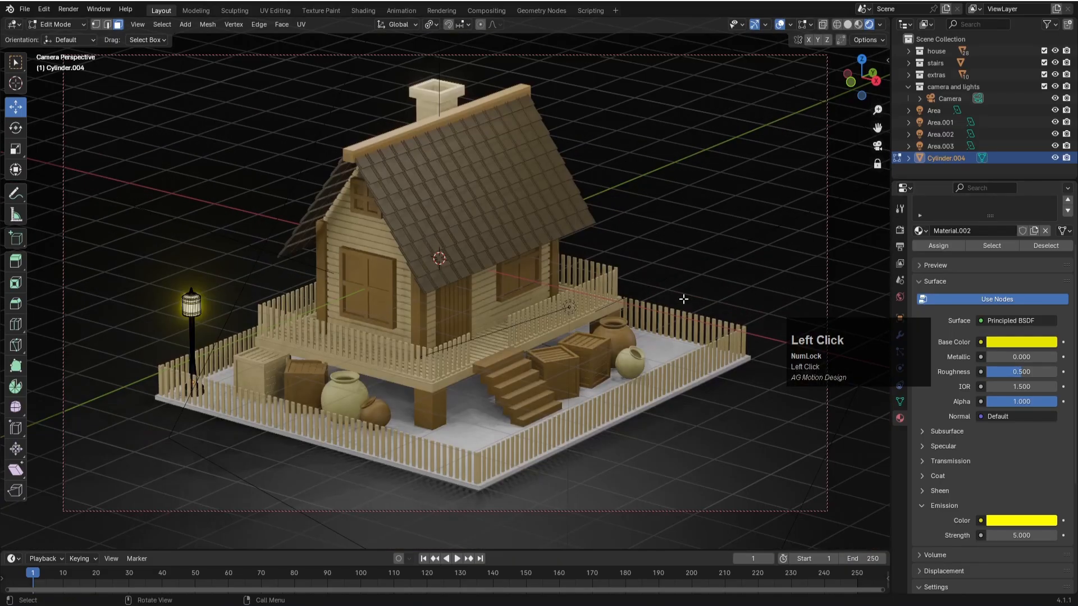
pyautogui.press('Tab')
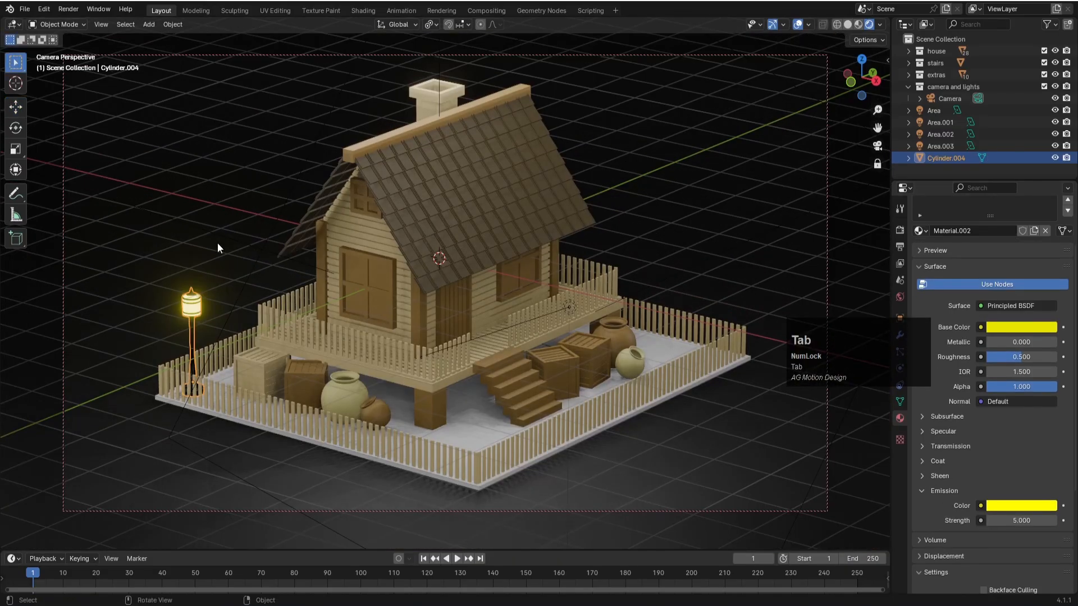
pyautogui.click(216, 235)
pyautogui.click(198, 300)
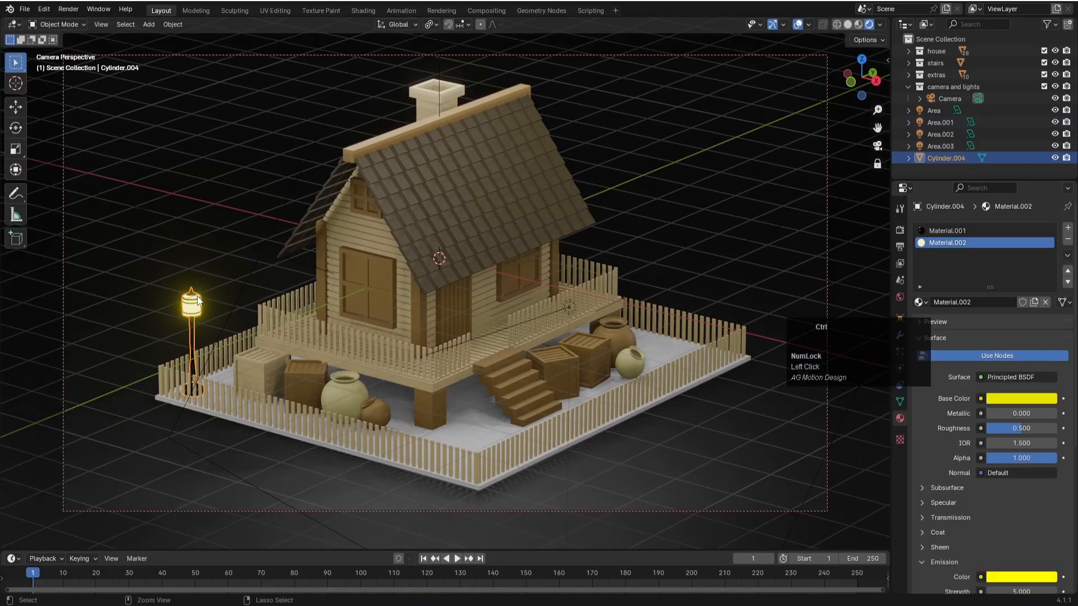
pyautogui.hotkey('ctrl', 's')
# - Lighten the base color of the lamp post's Material.001 to a value of about 0.124
pyautogui.click(952, 230)
pyautogui.click(1014, 398)
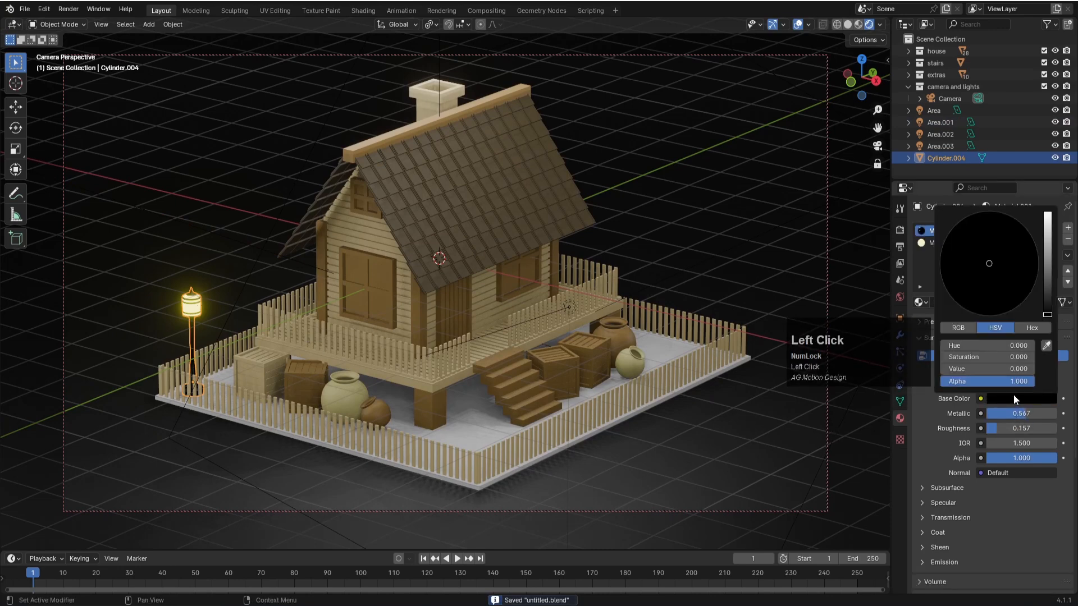
pyautogui.moveTo(1047, 315); pyautogui.dragTo(1048, 273)
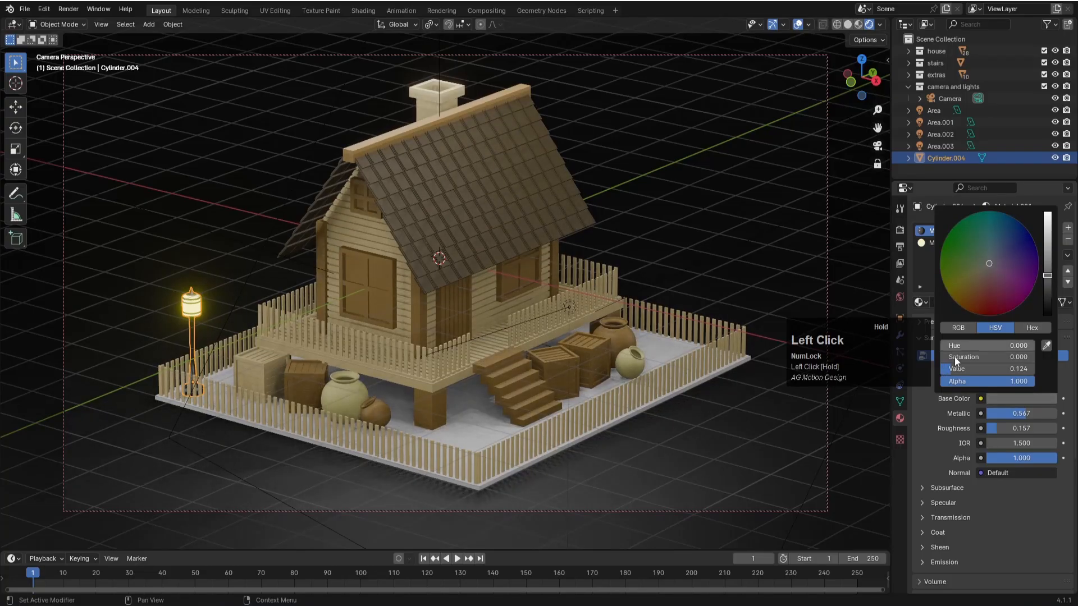
pyautogui.click(402, 440)
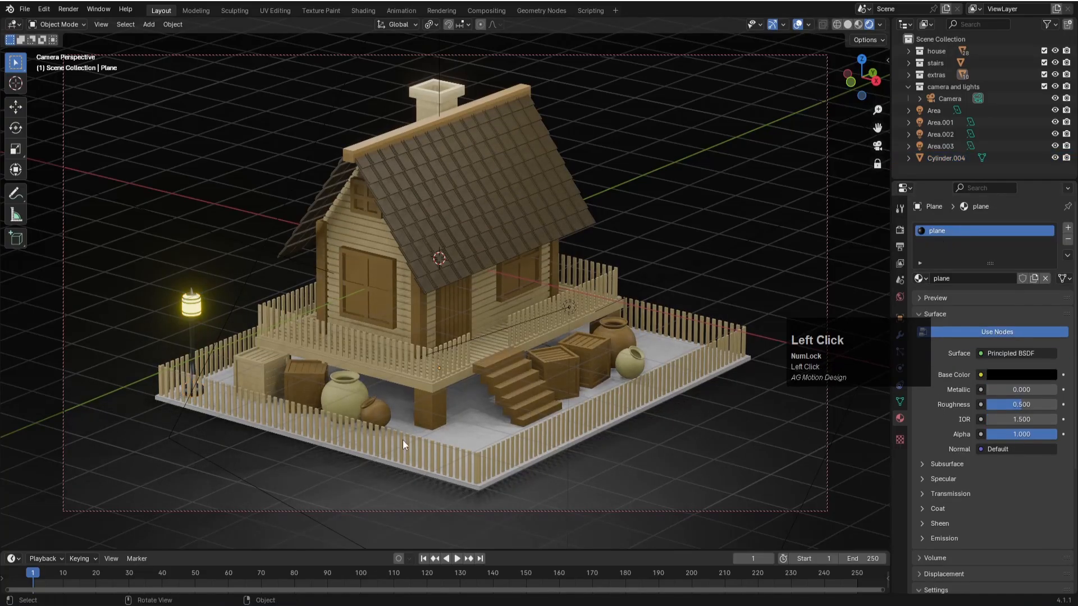
# - In top view, duplicate the lamp post about 5.92 m along X to the opposite corner of the same yard edge
pyautogui.click(188, 315)
pyautogui.press('KP_7')
pyautogui.scroll(-5, 579, 370)
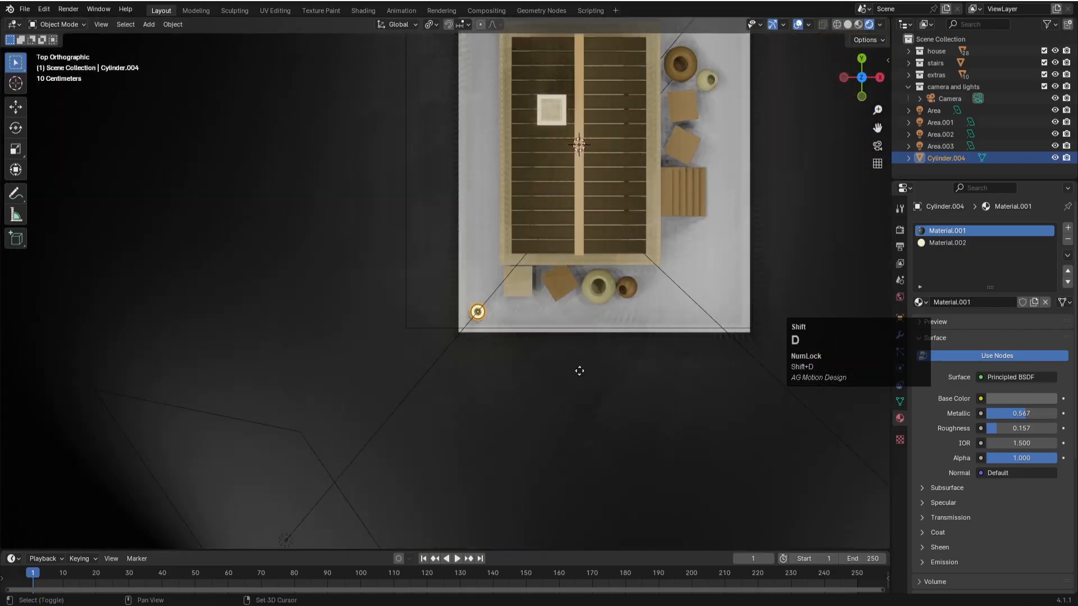
pyautogui.hotkey('shift', 'd')
pyautogui.press('x')
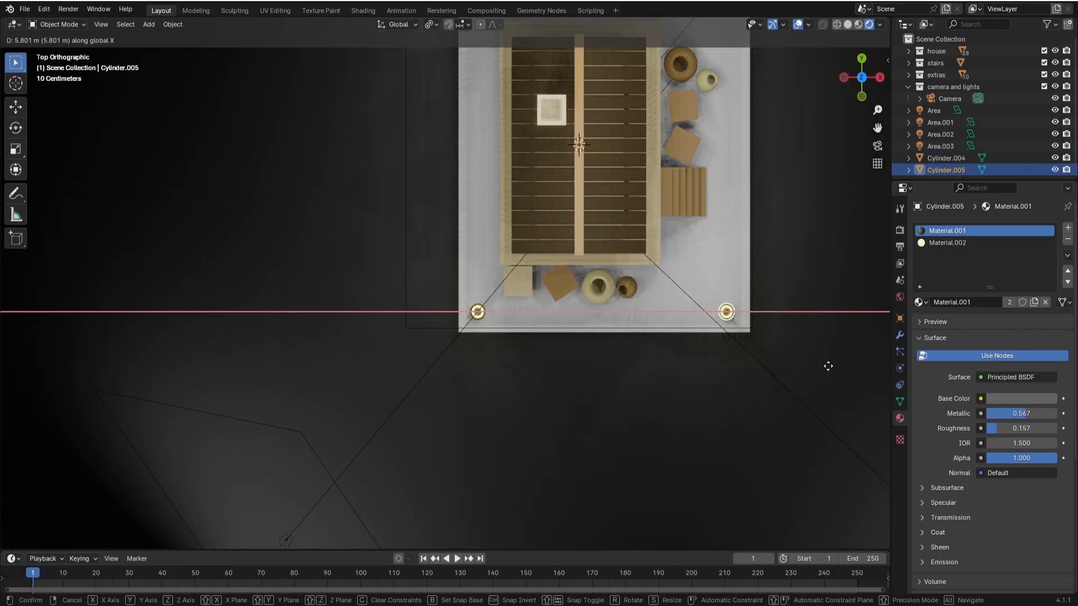
pyautogui.click(834, 366)
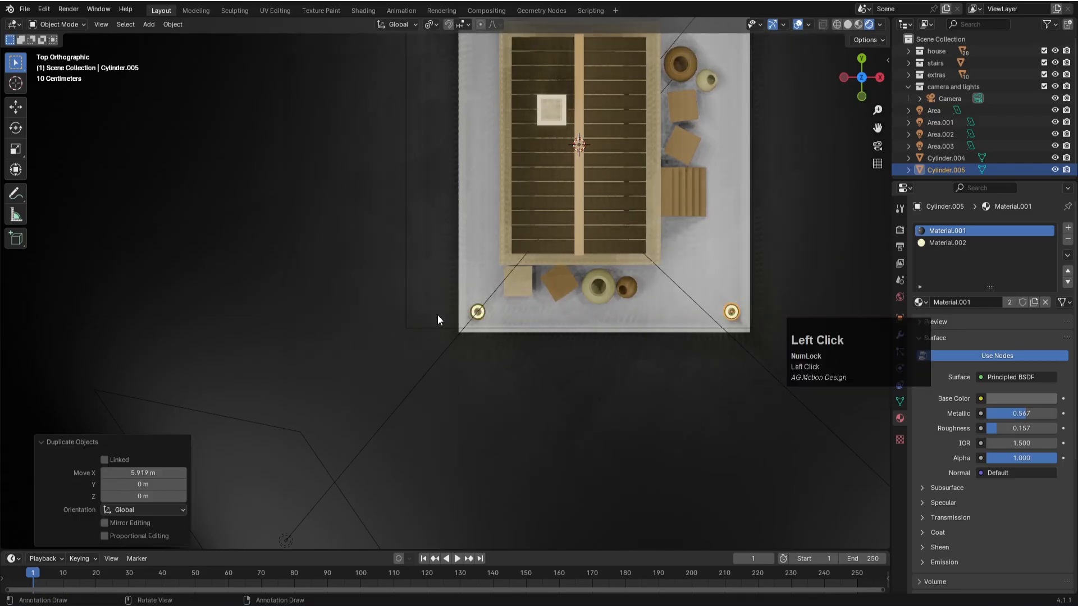
# - Duplicate both lamp posts about 6.84 m along Y to the far yard corners, and save the file from the camera view
pyautogui.keyDown('shift'); pyautogui.click(484, 318); pyautogui.keyUp('shift')
pyautogui.keyDown('shift'); pyautogui.moveTo(572, 339); pyautogui.dragTo(639, 435, button='middle'); pyautogui.keyUp('shift')
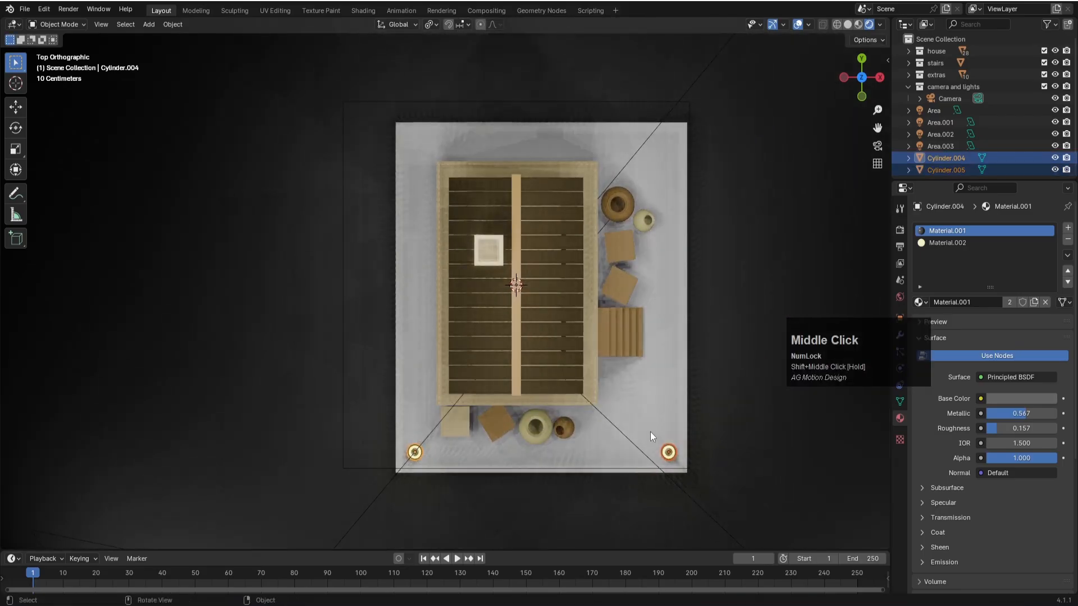
pyautogui.hotkey('shift', 'd')
pyautogui.press('x')
pyautogui.press('y')
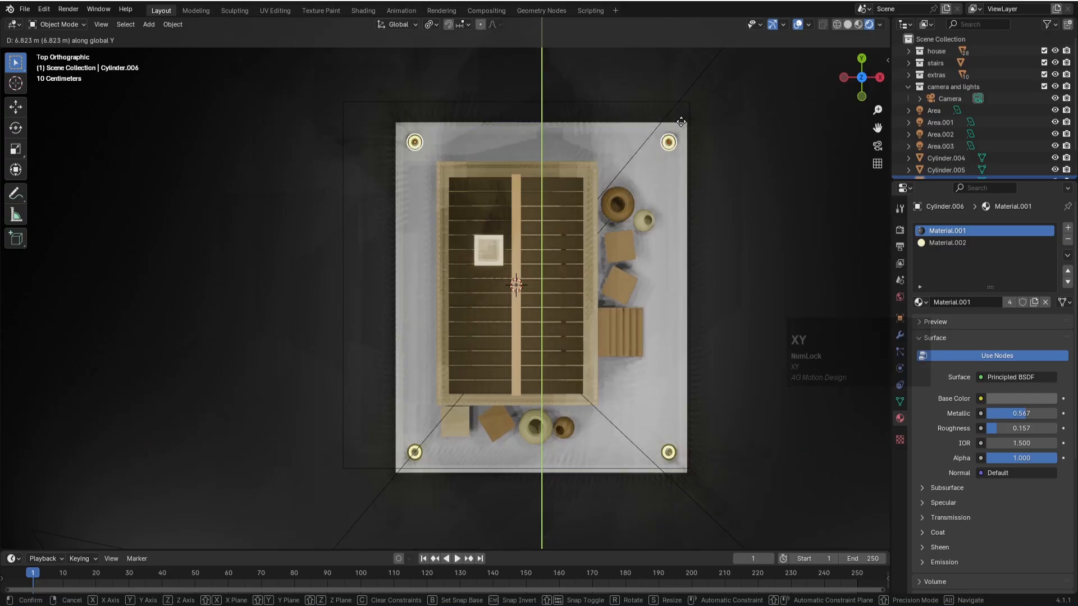
pyautogui.click(682, 124)
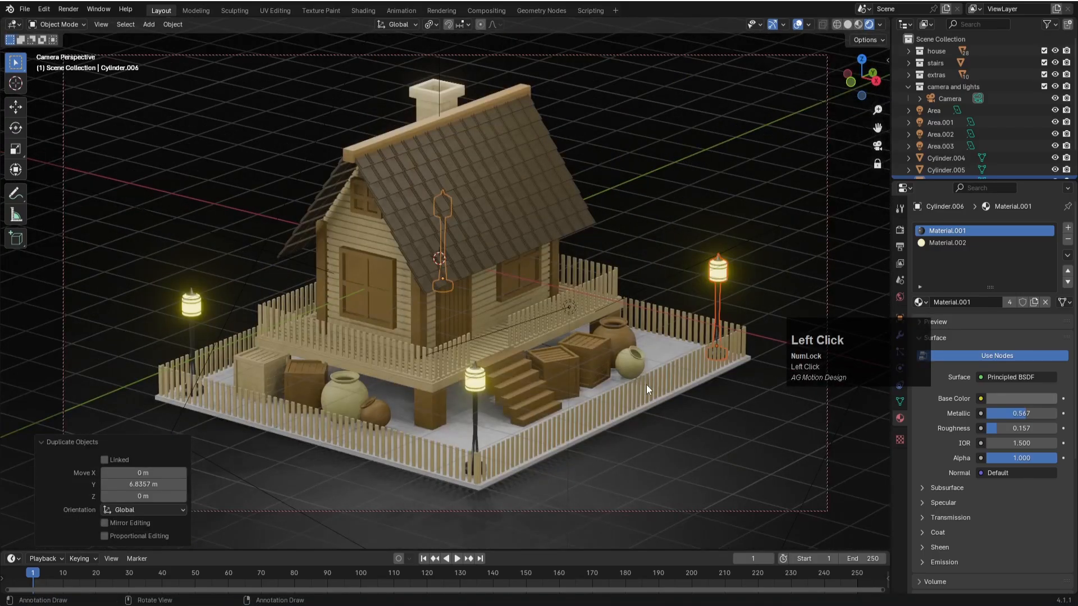
pyautogui.click(645, 437)
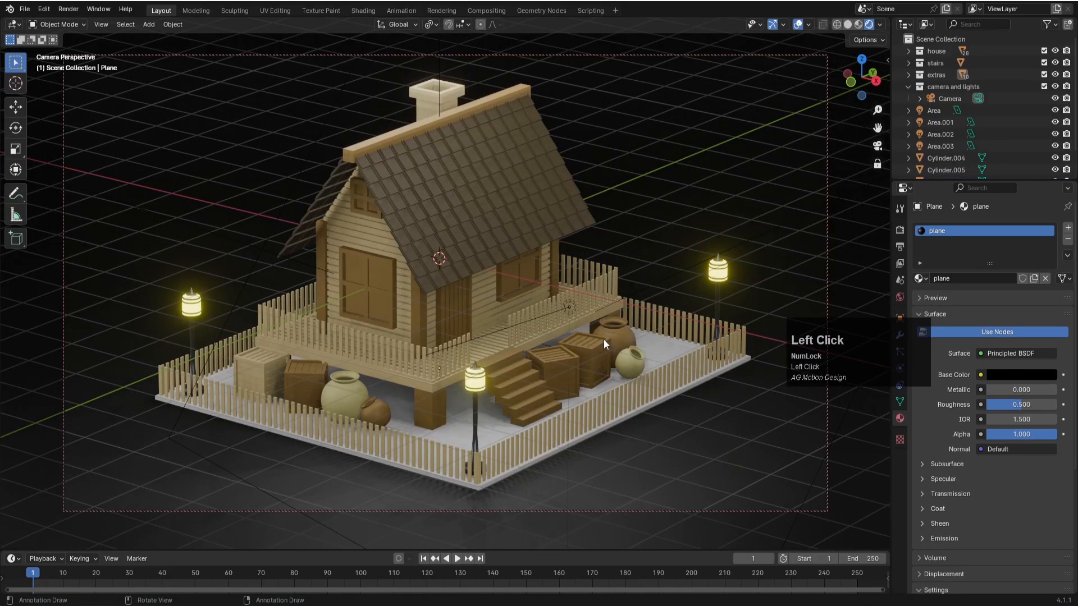
pyautogui.hotkey('ctrl', 's')
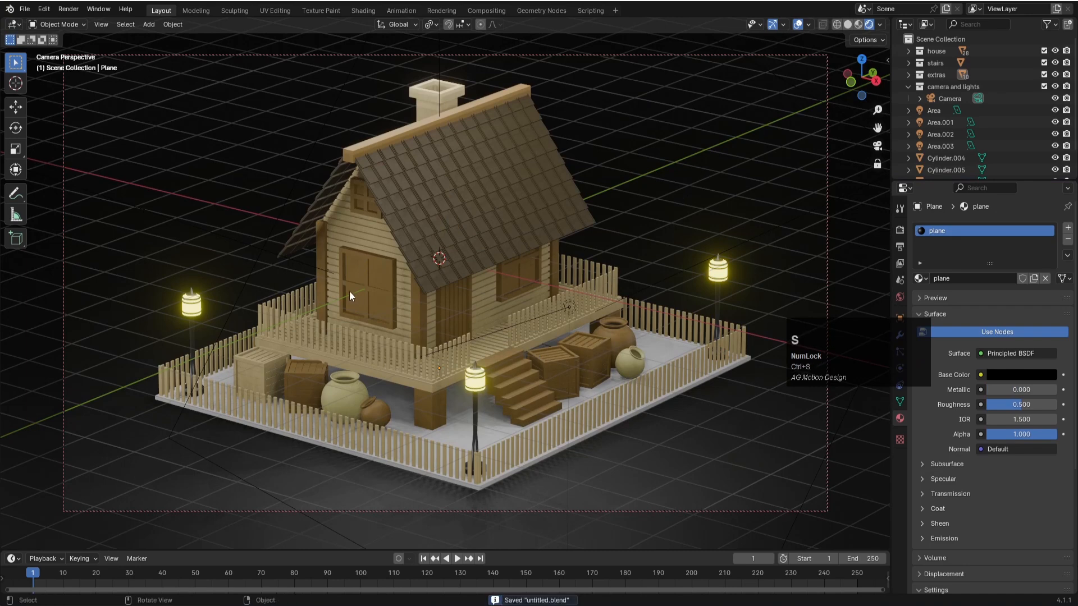
# - Add Material.002 as a second material on the large window below the gable and apply it to the pane faces
pyautogui.click(372, 263)
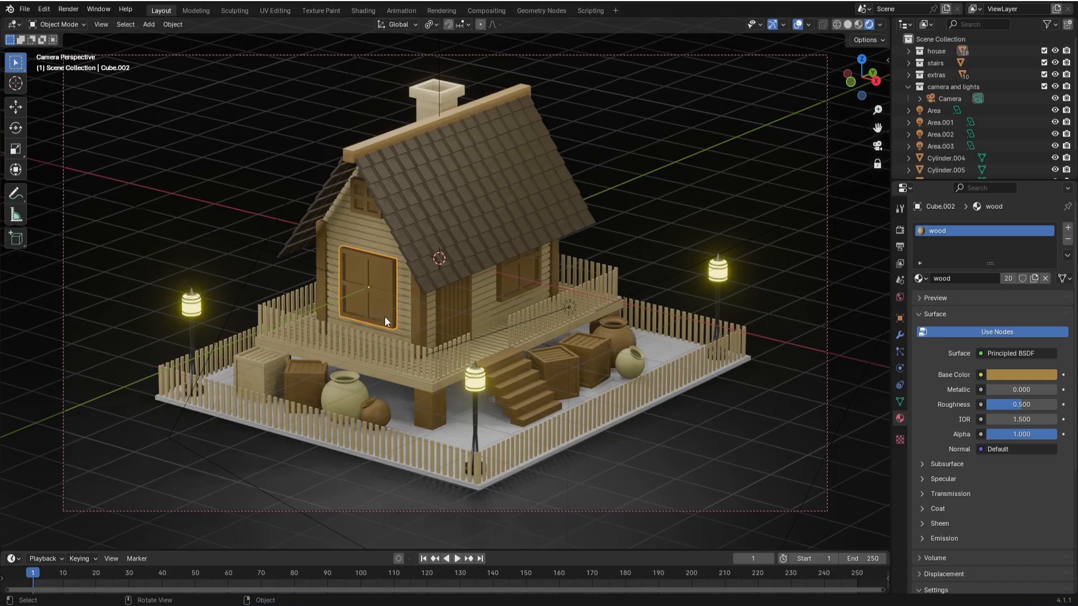
pyautogui.click(386, 283)
pyautogui.press('Tab')
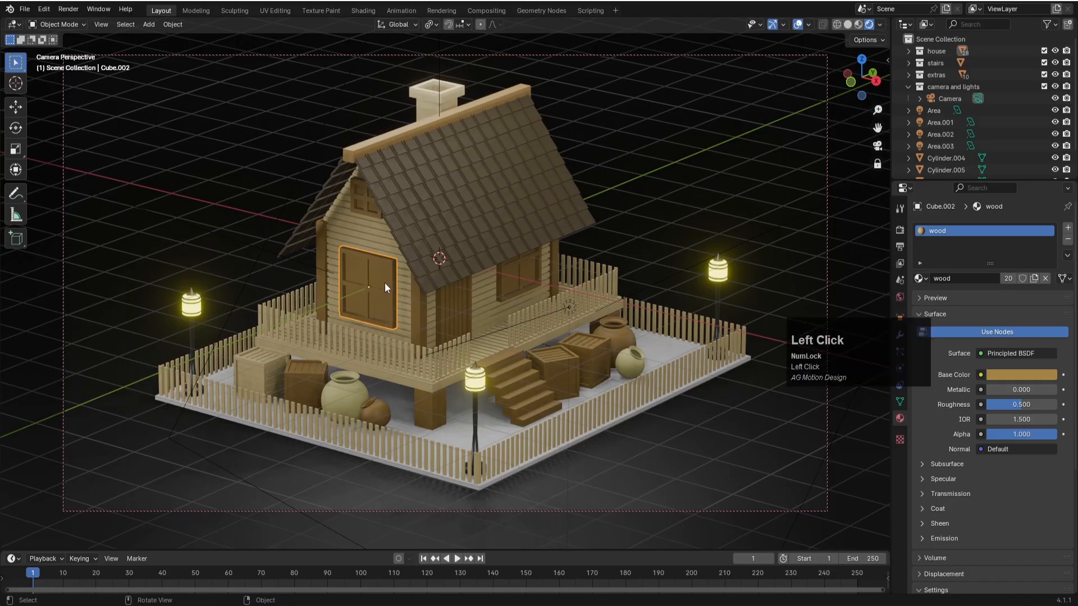
pyautogui.click(377, 276)
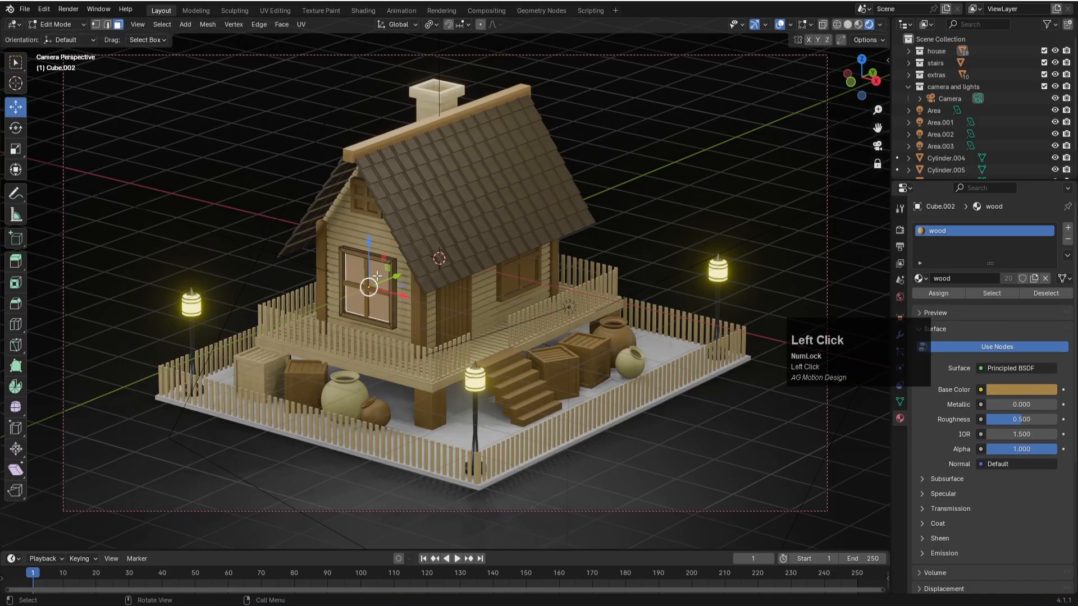
pyautogui.click(1068, 227)
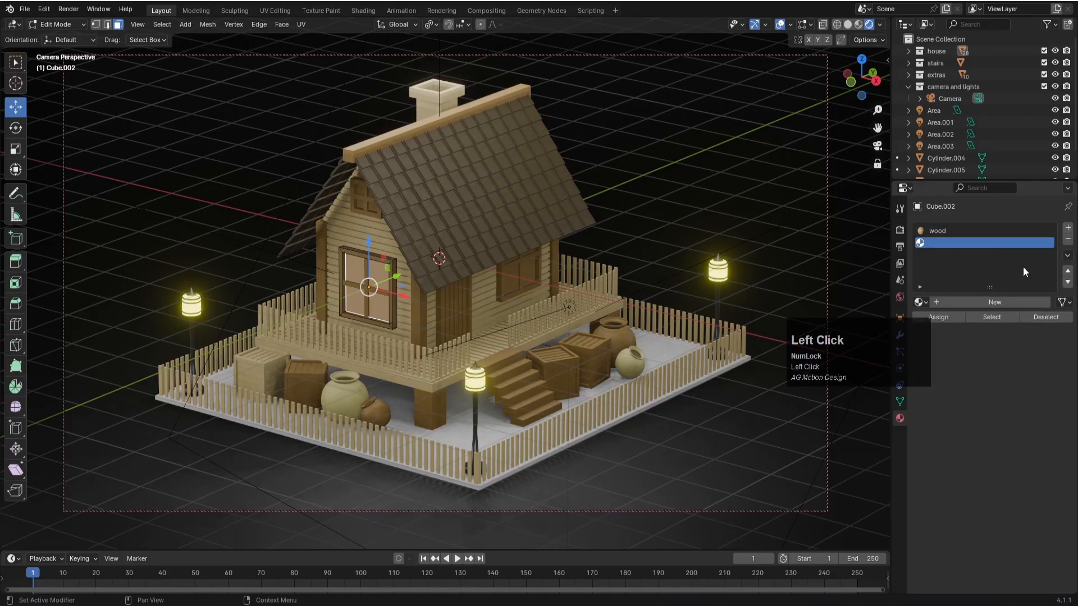
pyautogui.click(920, 302)
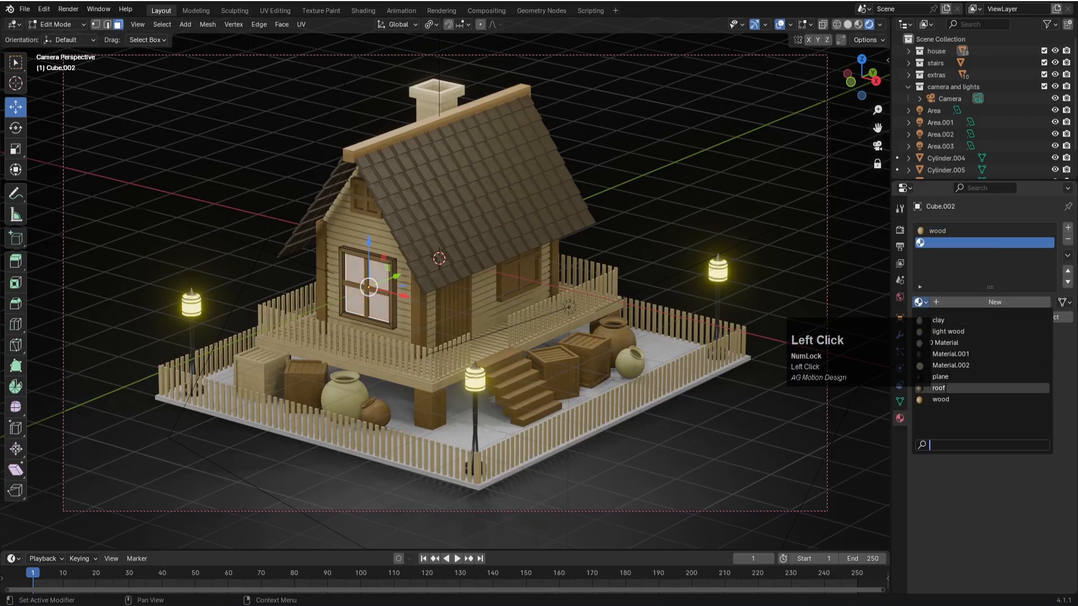
pyautogui.click(951, 366)
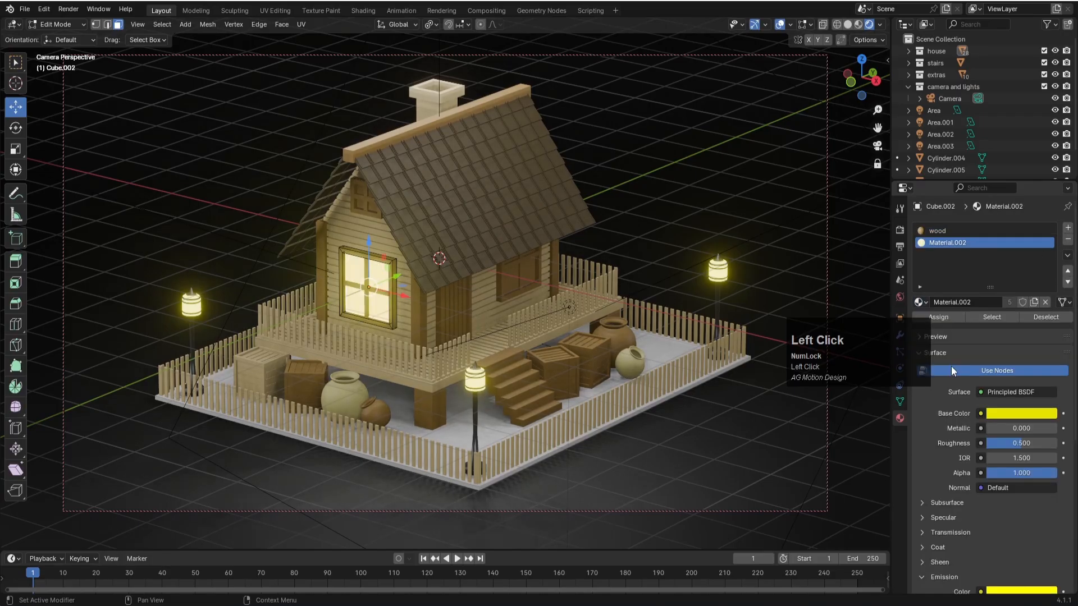
pyautogui.press('Tab')
# - Save the file, then add Material.002 to the window beside the door and assign it to its pane faces
pyautogui.click(537, 281)
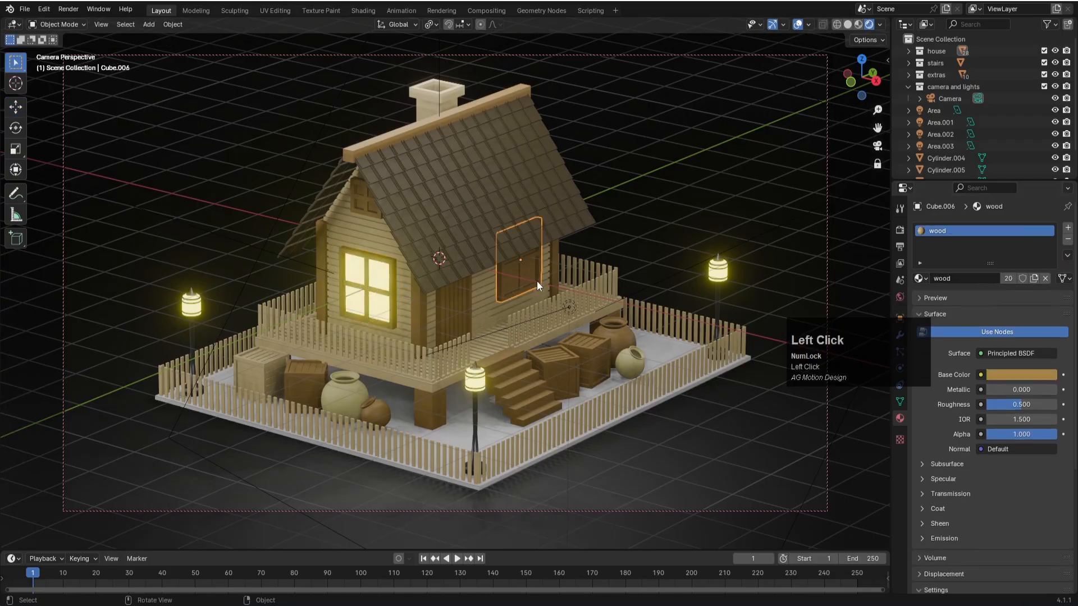
pyautogui.hotkey('ctrl', 's')
pyautogui.click(533, 289)
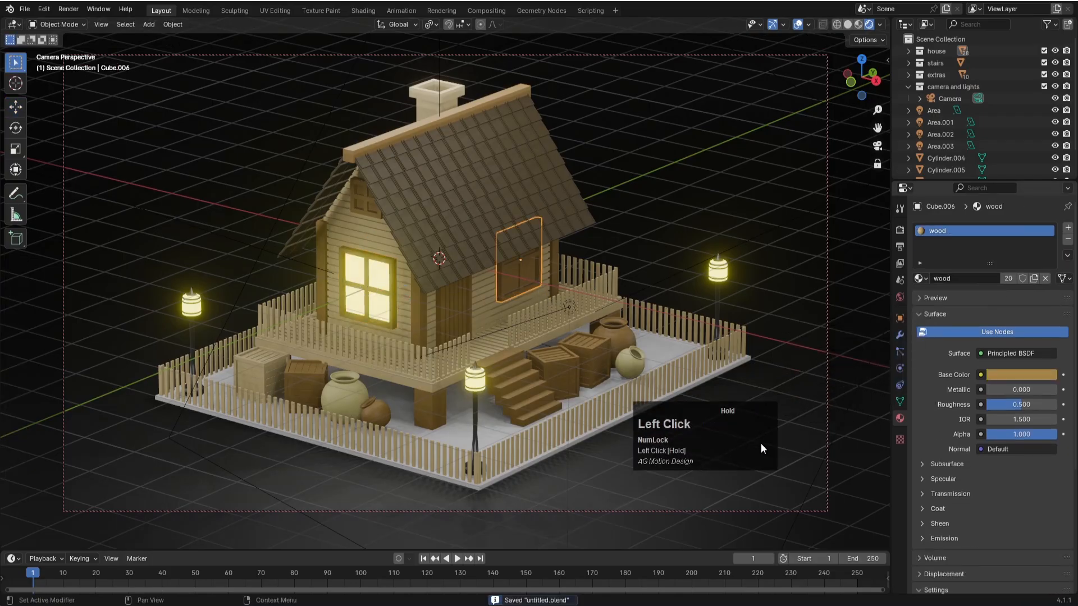
pyautogui.press('Tab')
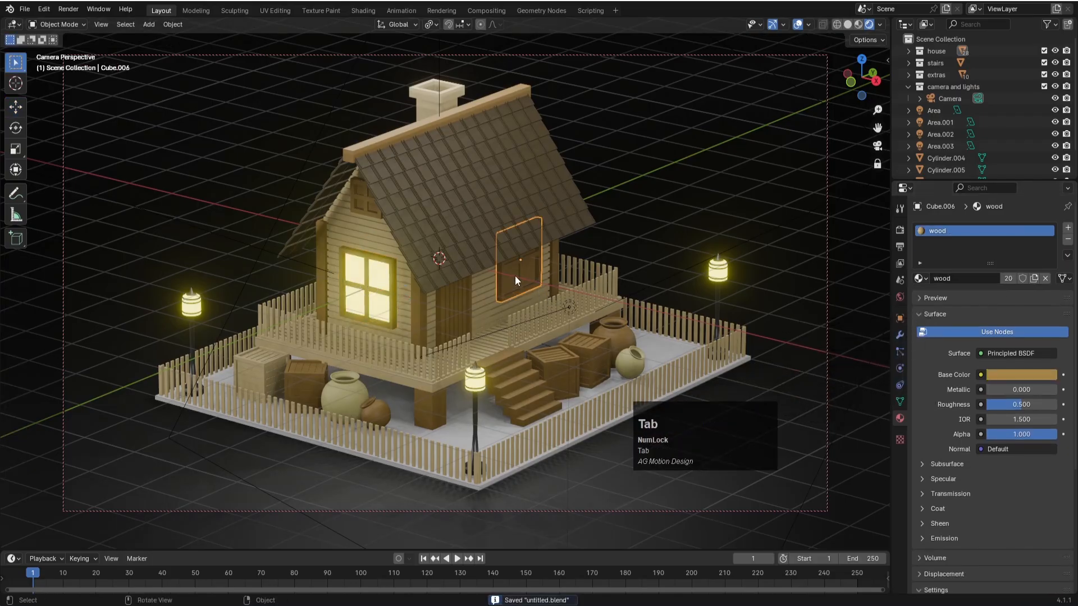
pyautogui.click(537, 275)
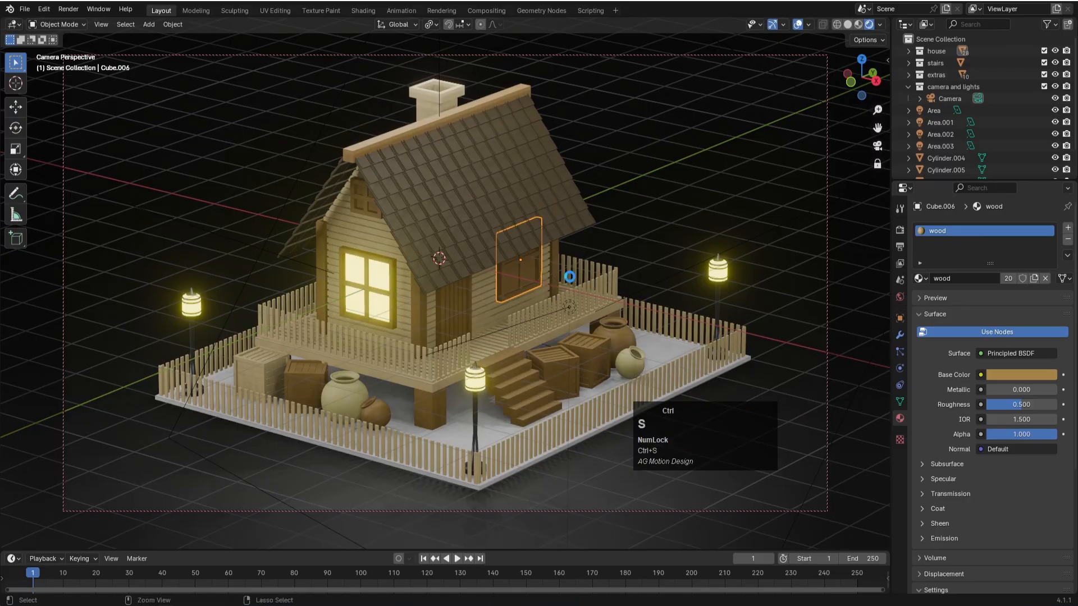
pyautogui.press('Tab')
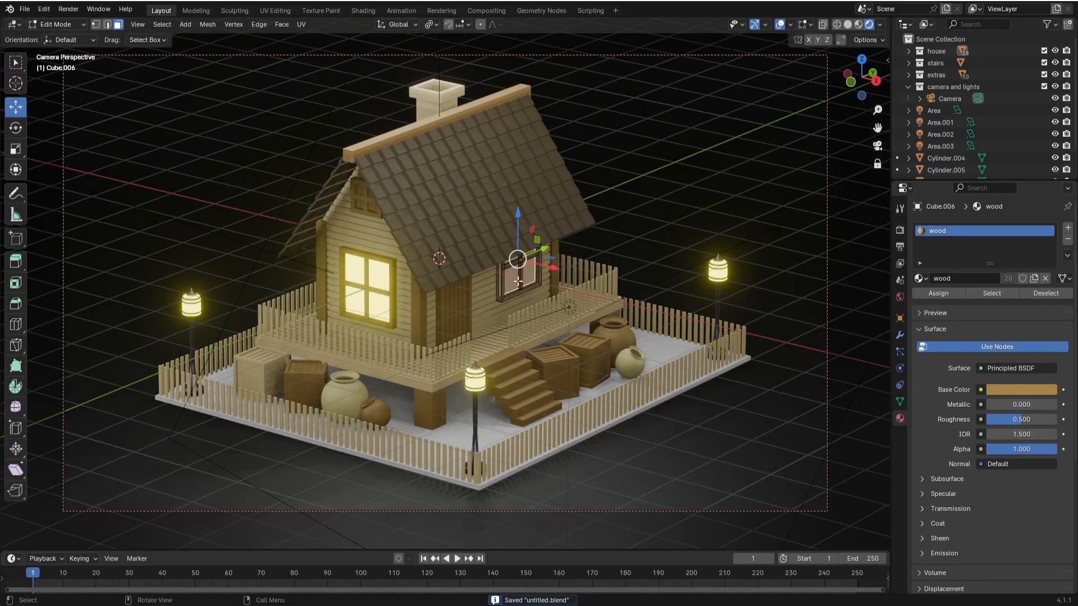
pyautogui.click(1068, 228)
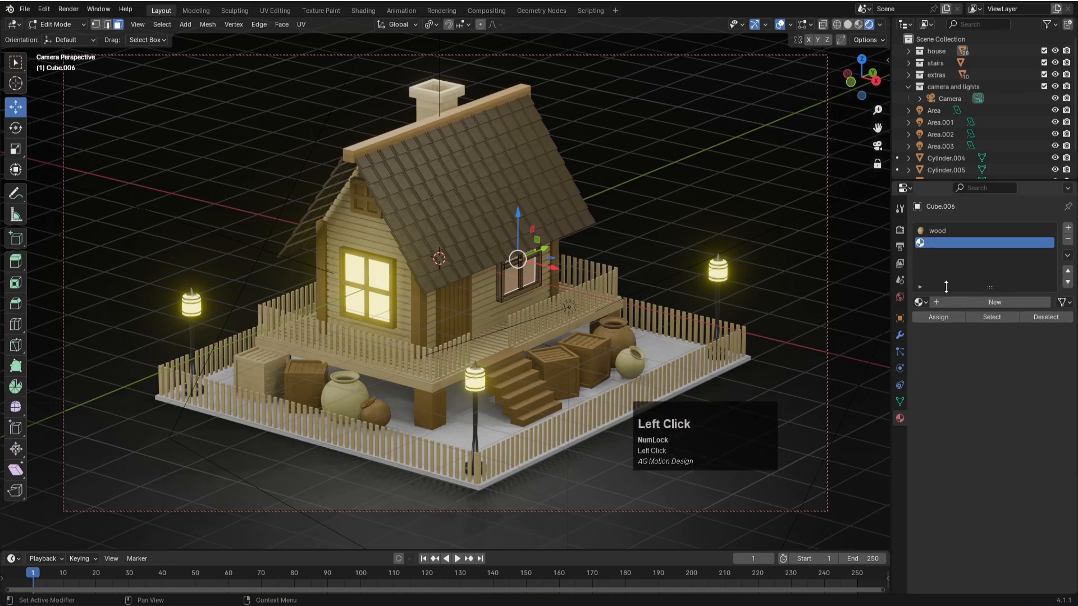
pyautogui.click(931, 316)
pyautogui.click(925, 304)
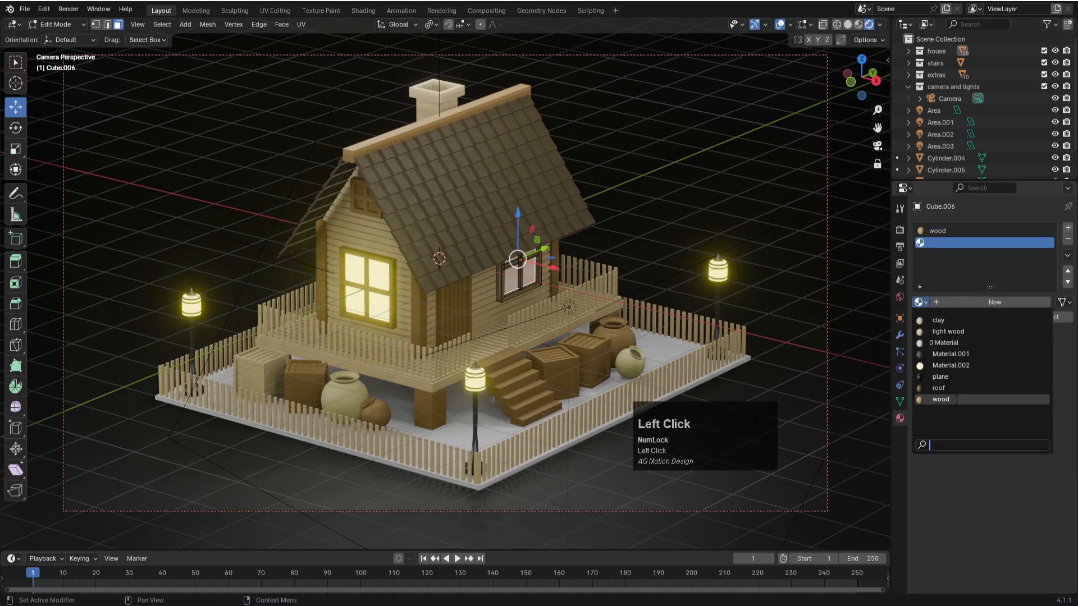
pyautogui.click(951, 365)
pyautogui.press('Tab')
pyautogui.click(623, 177)
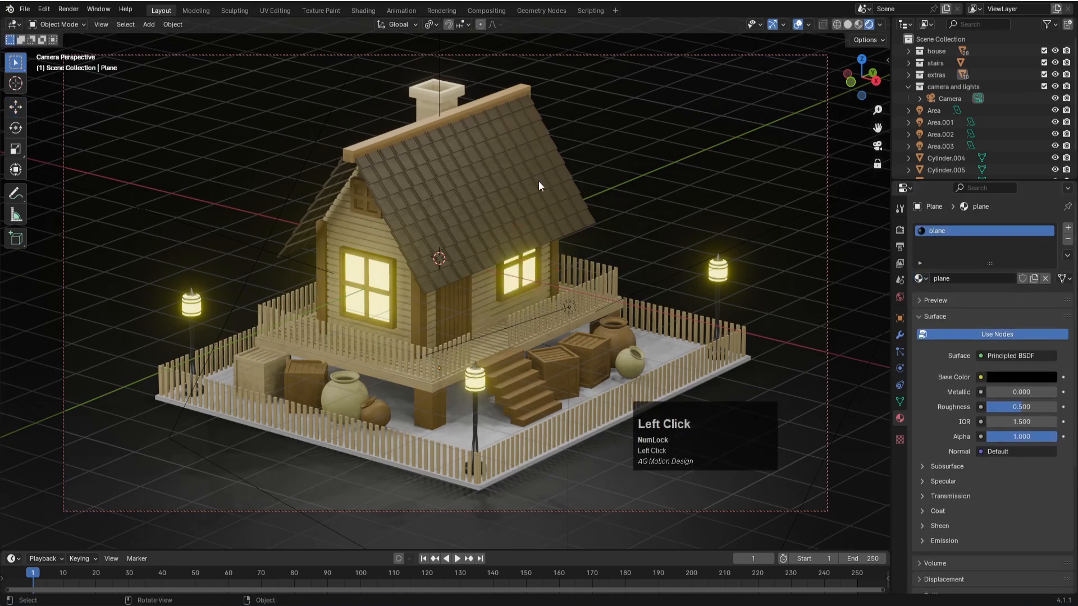
# - Add Material.002 as a second material on the small gable window, assign it to the pane faces, and save the file
pyautogui.click(357, 201)
pyautogui.click(357, 200)
pyautogui.press('Tab')
pyautogui.click(365, 198)
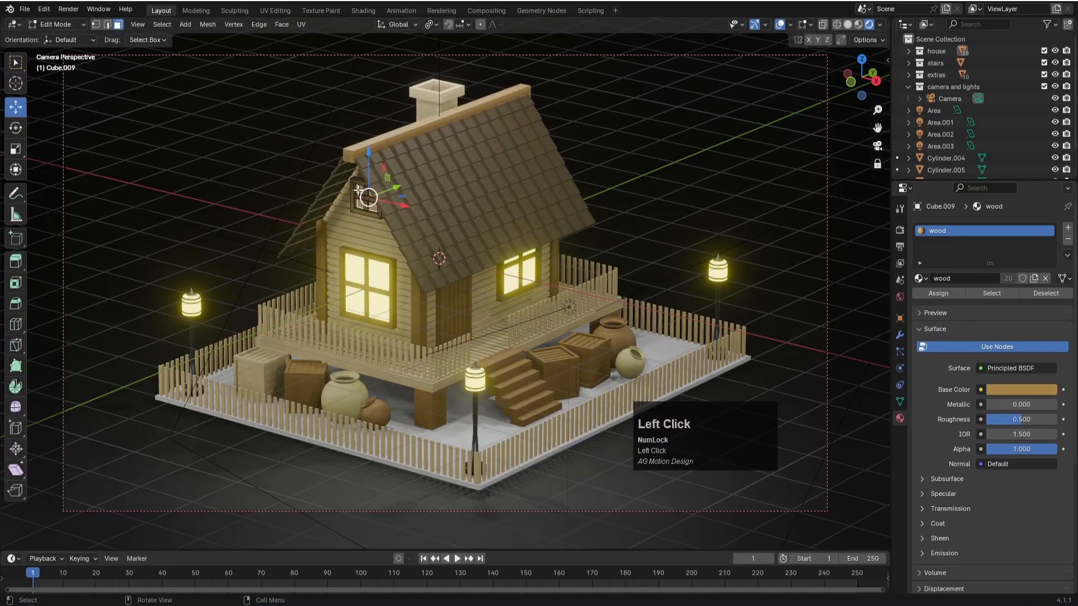
pyautogui.click(1068, 228)
pyautogui.click(923, 303)
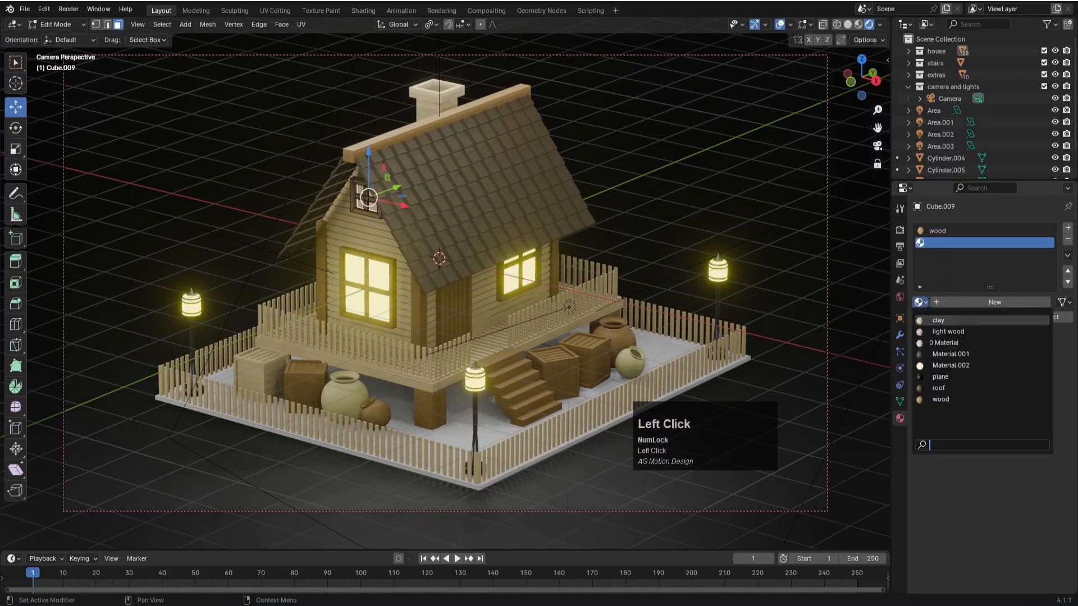
pyautogui.click(932, 366)
pyautogui.press('Tab')
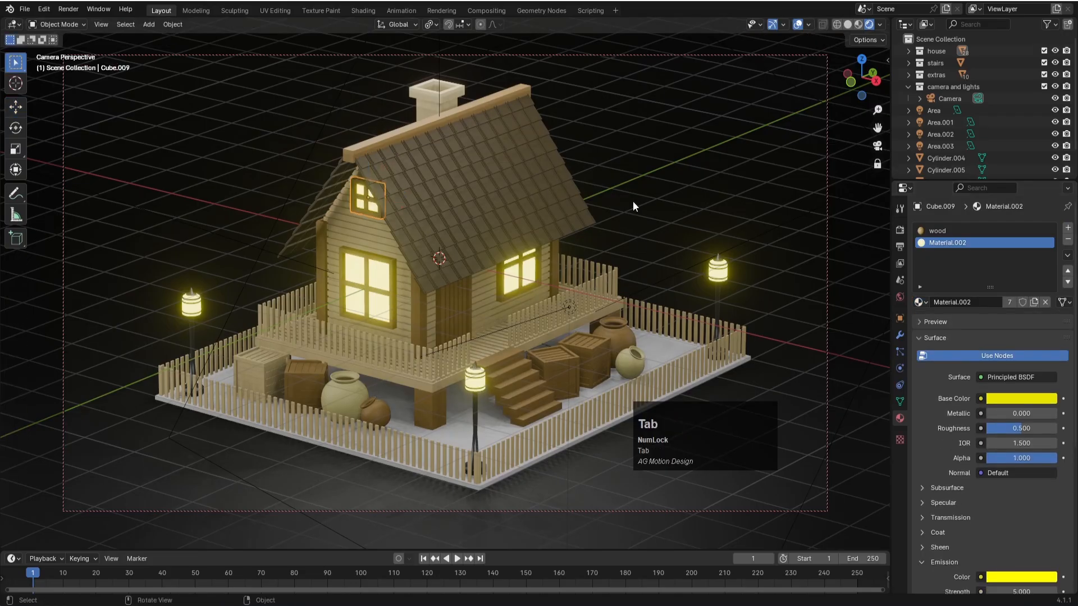
pyautogui.click(633, 201)
pyautogui.hotkey('ctrl', 's')
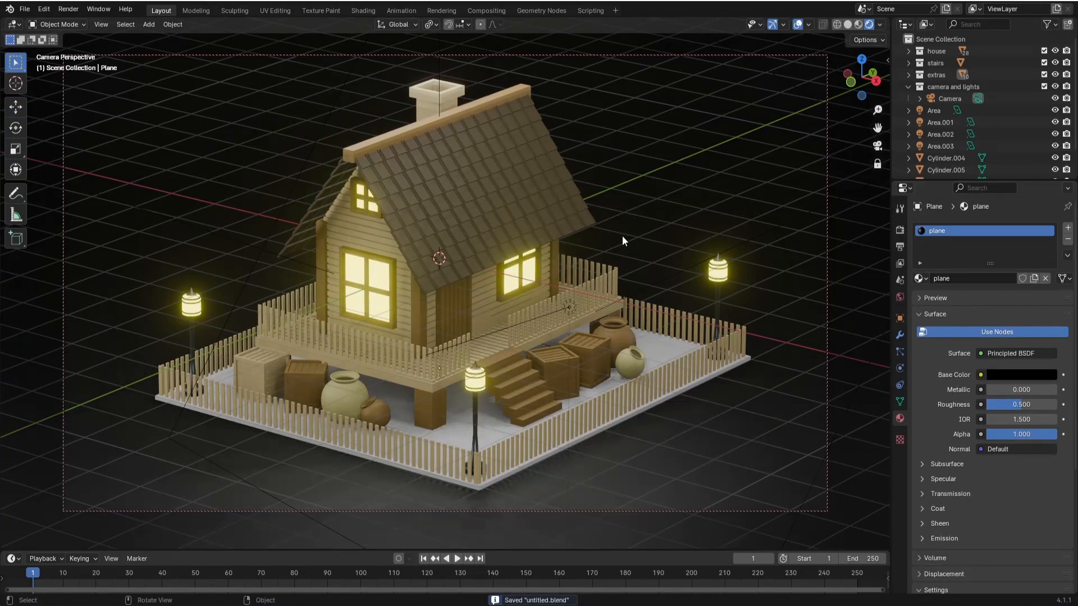
# - Switch the render engine to Cycles and save the file
pyautogui.click(900, 230)
pyautogui.click(1015, 228)
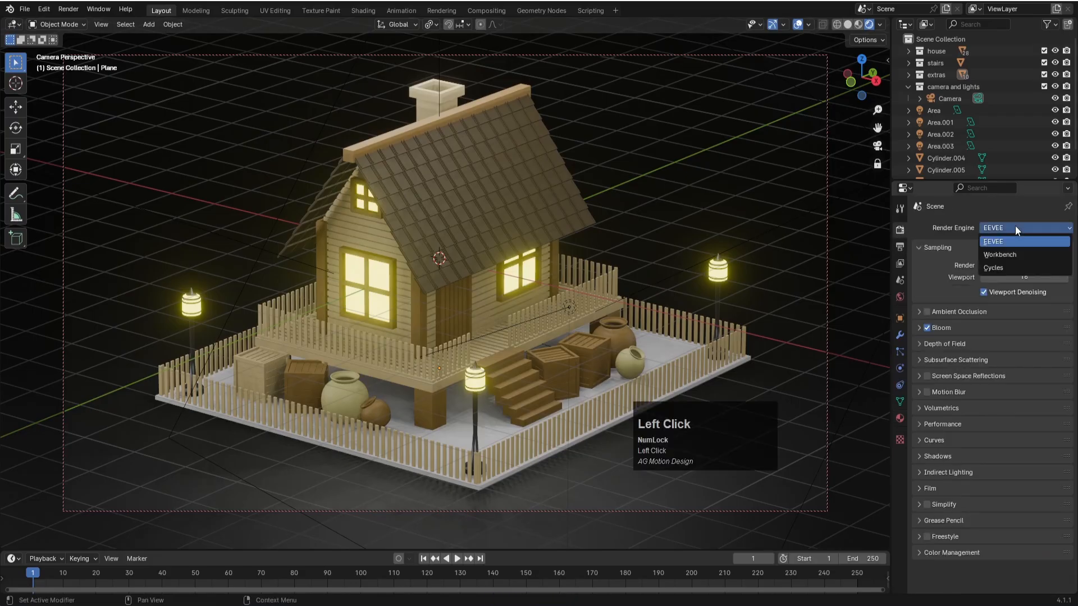
pyautogui.click(1003, 271)
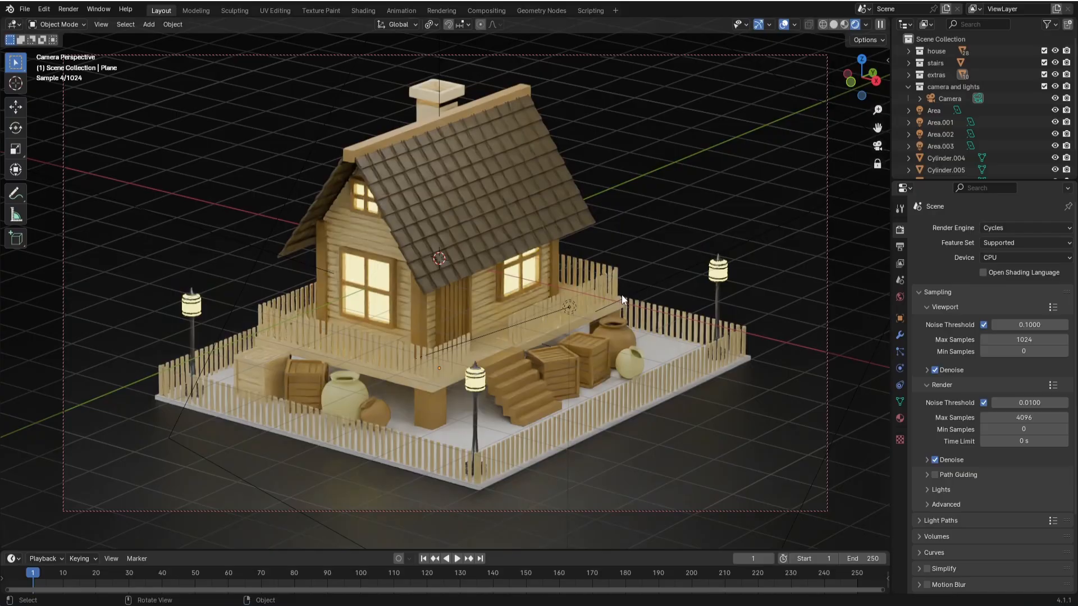
pyautogui.hotkey('ctrl', 's')
pyautogui.press('v')
pyautogui.click(709, 187)
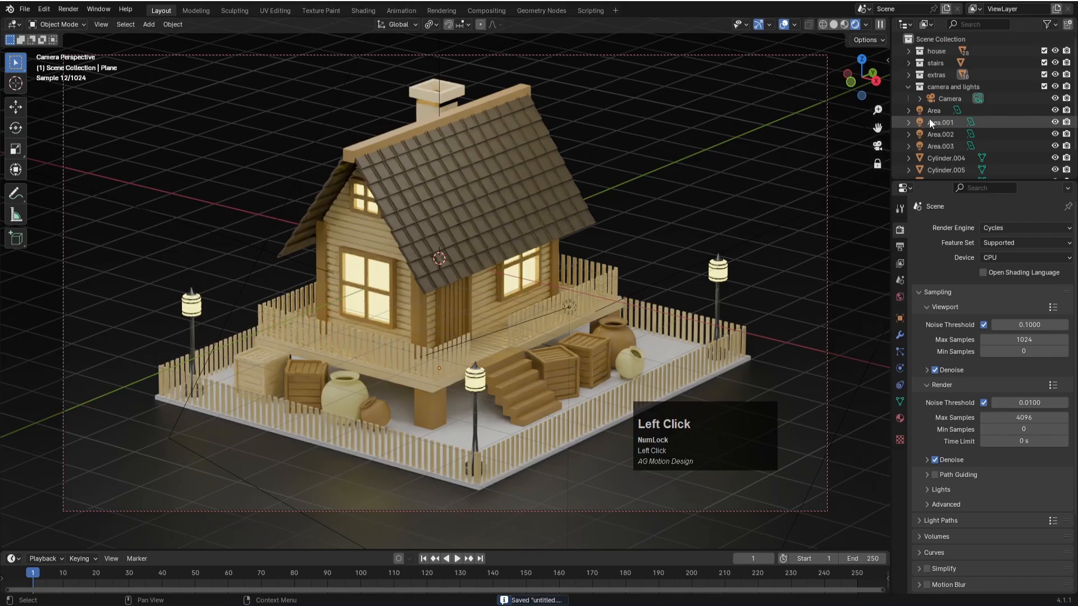
# - Set the ground plane material's base color to white and its emission strength to 1.6
pyautogui.click(900, 418)
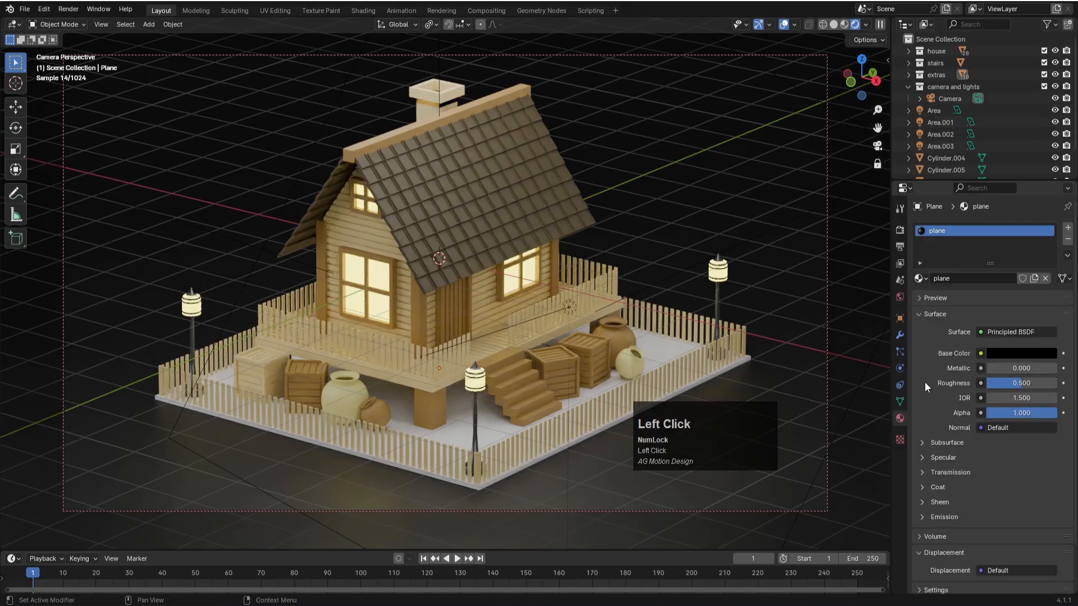
pyautogui.click(1006, 353)
pyautogui.moveTo(1046, 219); pyautogui.dragTo(1048, 167)
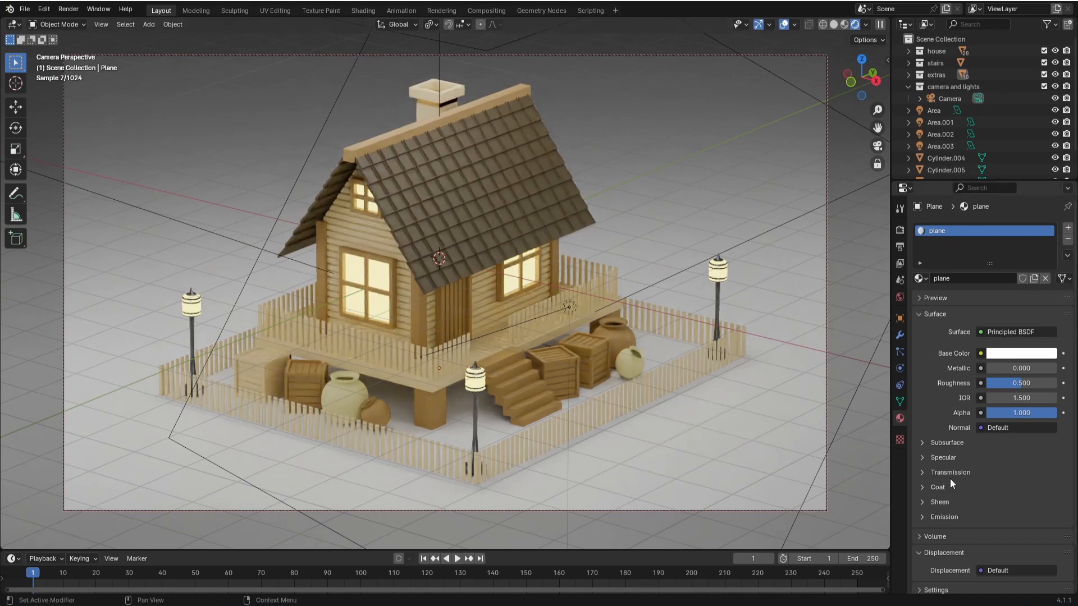
pyautogui.click(943, 518)
pyautogui.scroll(-2, 941, 529)
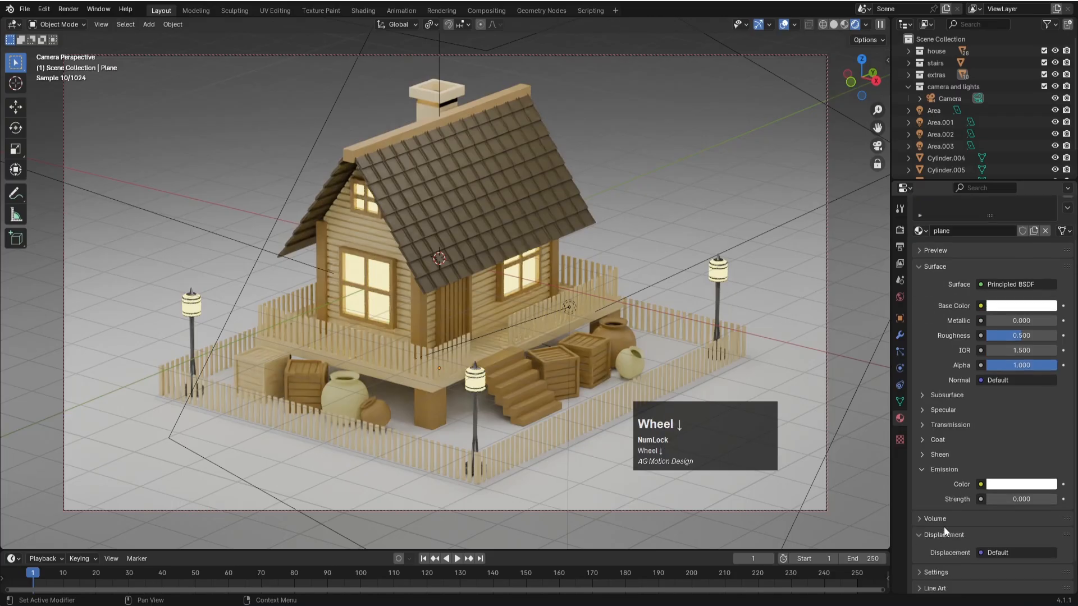
pyautogui.moveTo(1036, 499); pyautogui.dragTo(1042, 500)
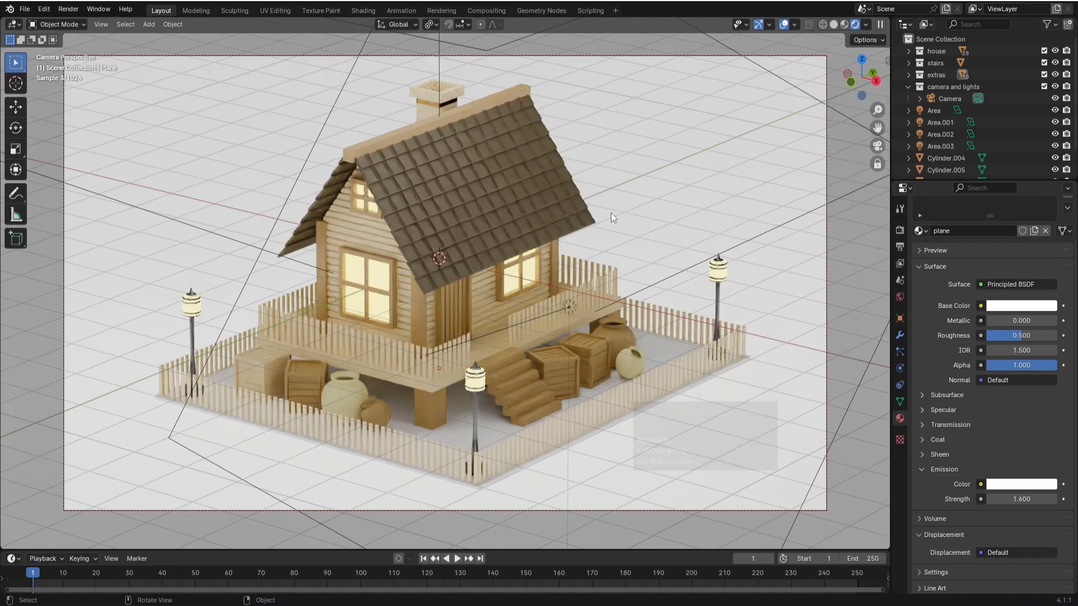
pyautogui.press('Num_Lock')
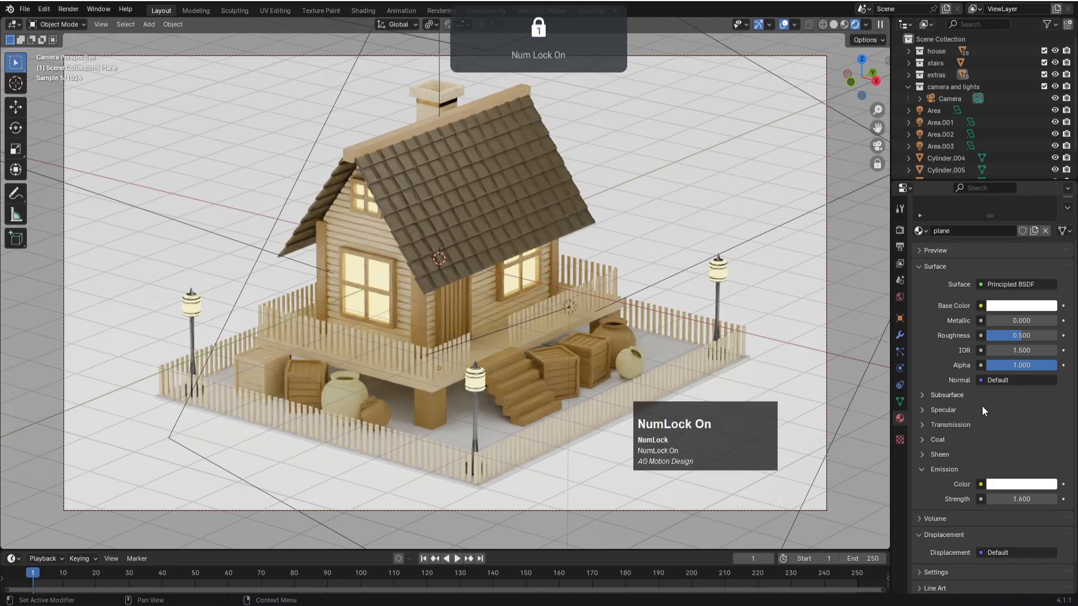
# - Change the ground plane material's base color and emission color to a warm light yellow
pyautogui.click(1036, 310)
pyautogui.click(974, 187)
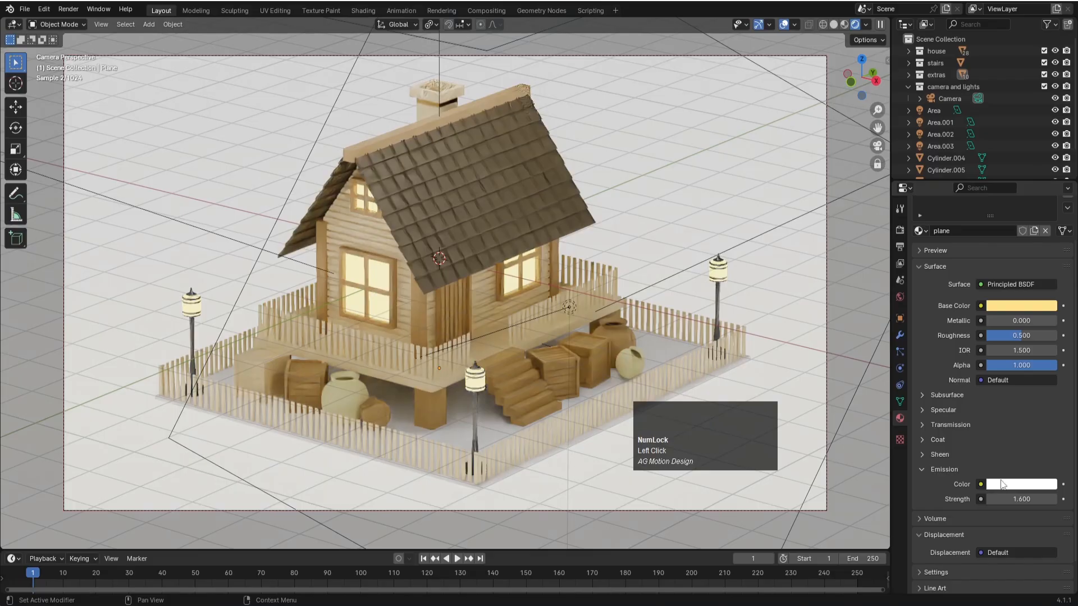
pyautogui.click(1022, 484)
pyautogui.click(972, 369)
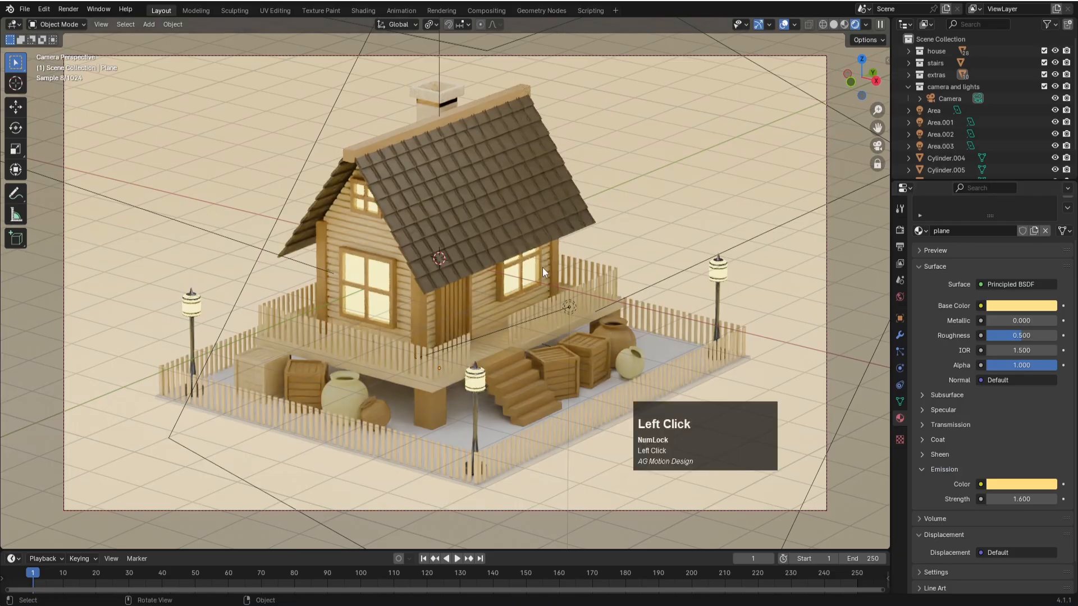
# - Try the wood material on the raised porch deck and replace it with the roof material
pyautogui.click(500, 345)
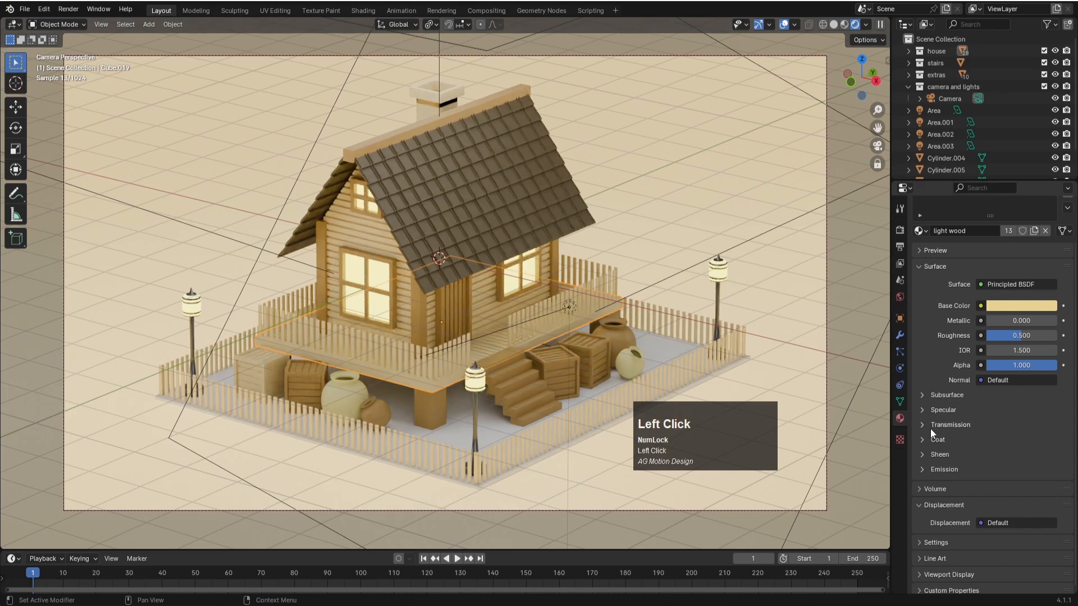
pyautogui.scroll(2, 932, 272)
pyautogui.click(924, 279)
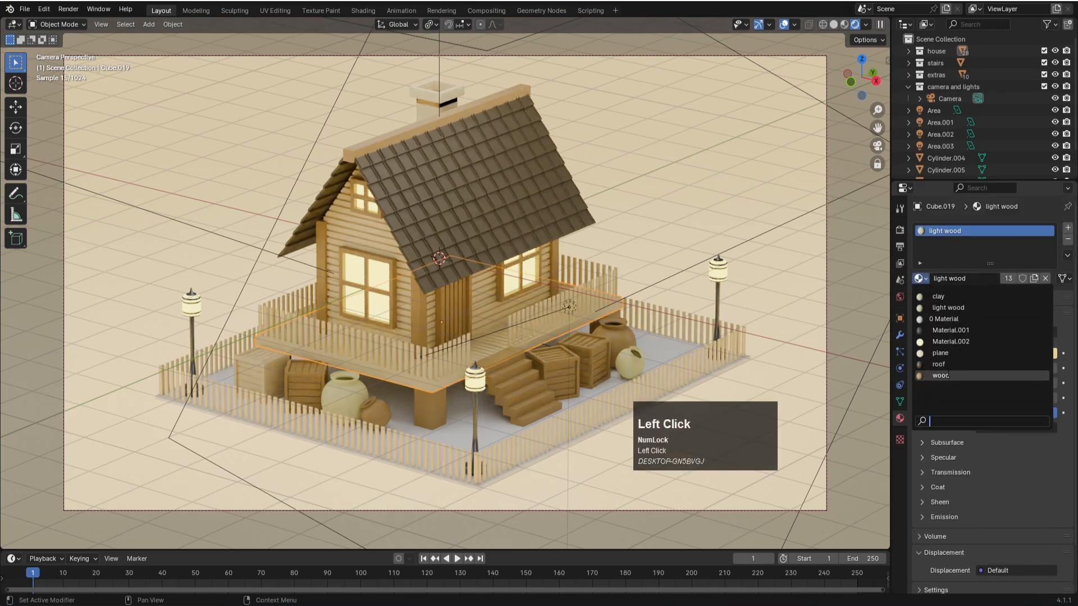
pyautogui.click(948, 380)
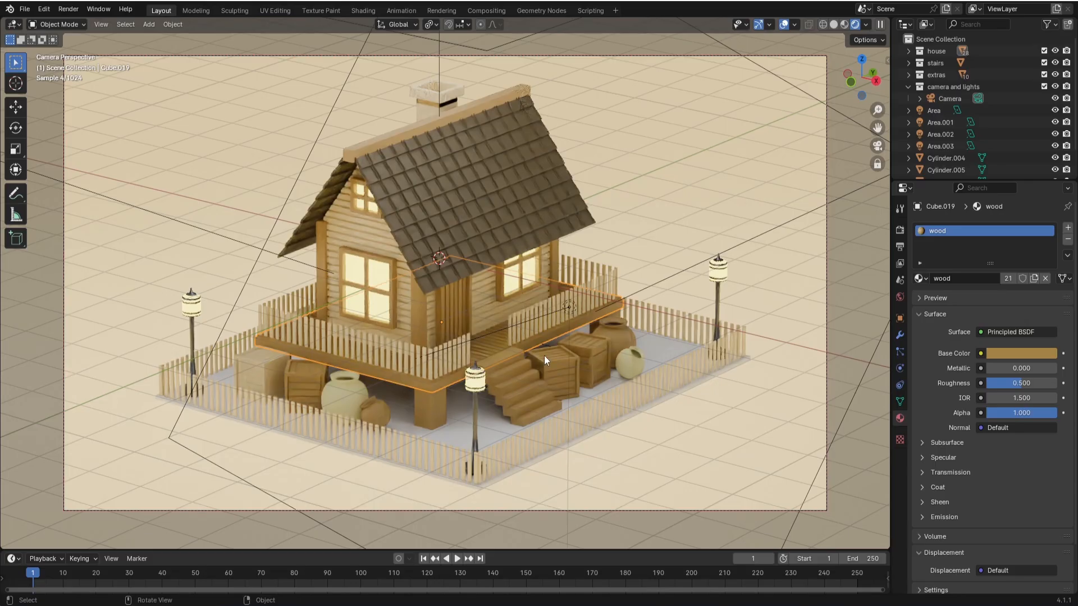
pyautogui.click(922, 278)
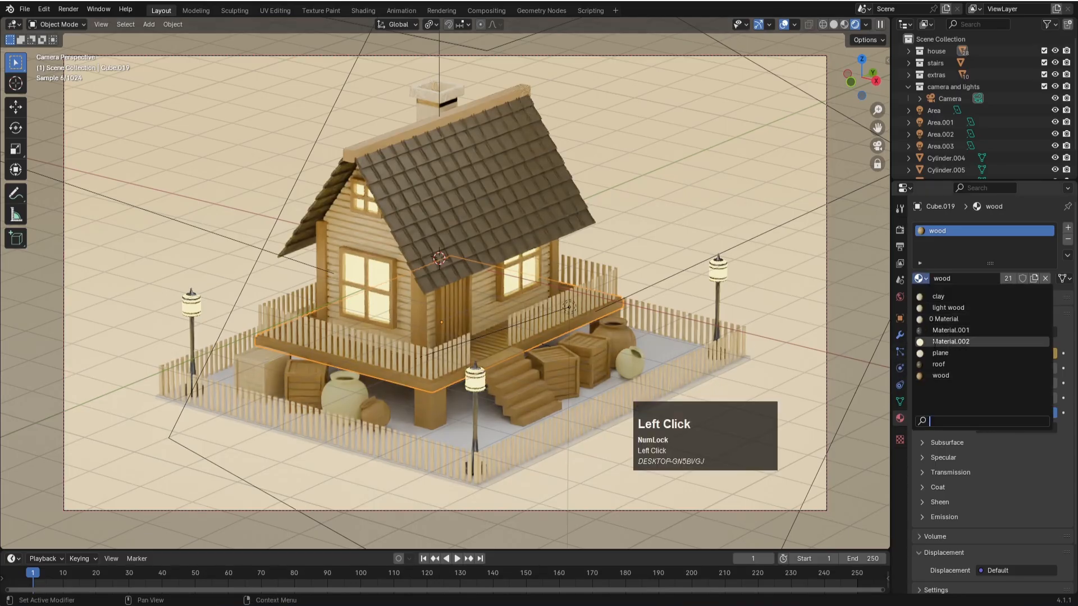
pyautogui.click(936, 362)
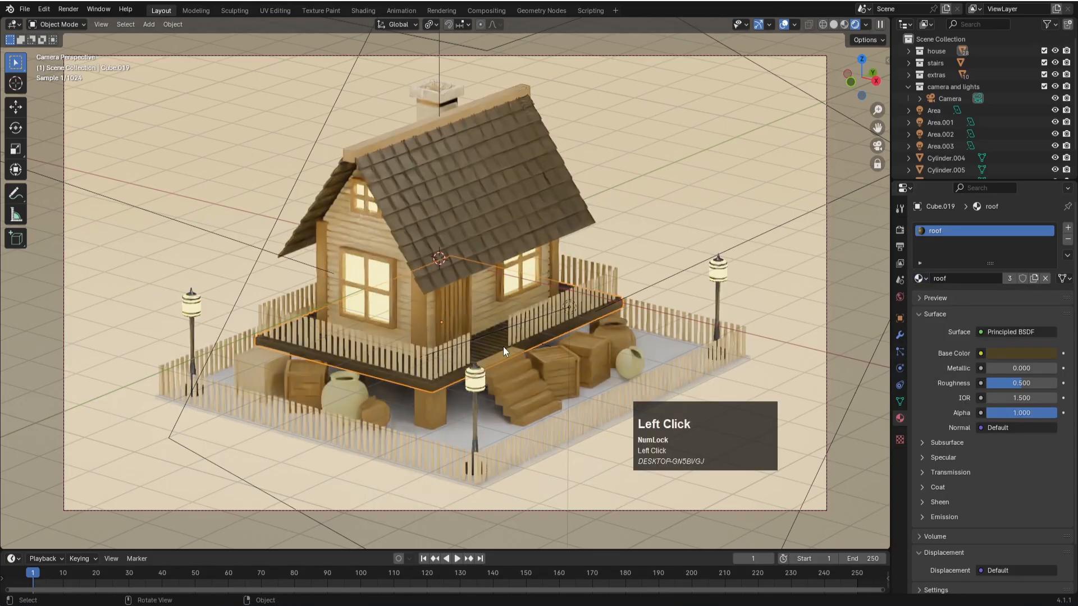
# - Select the ground plane, save the file, and set the plane material's emission strength to 0.5
pyautogui.click(630, 208)
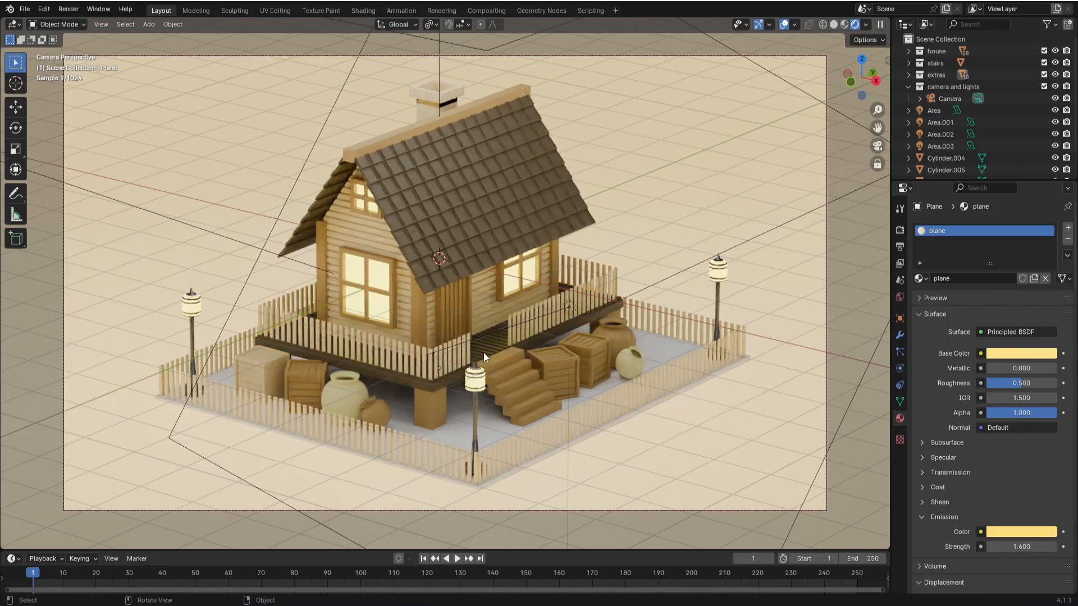
pyautogui.hotkey('ctrl', 's')
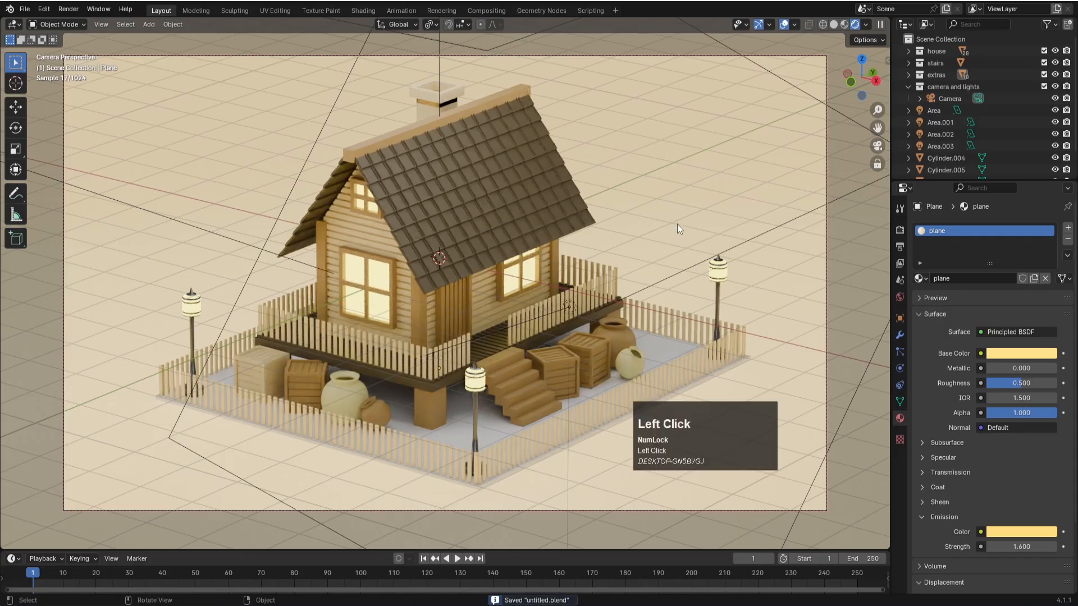
pyautogui.click(1021, 546)
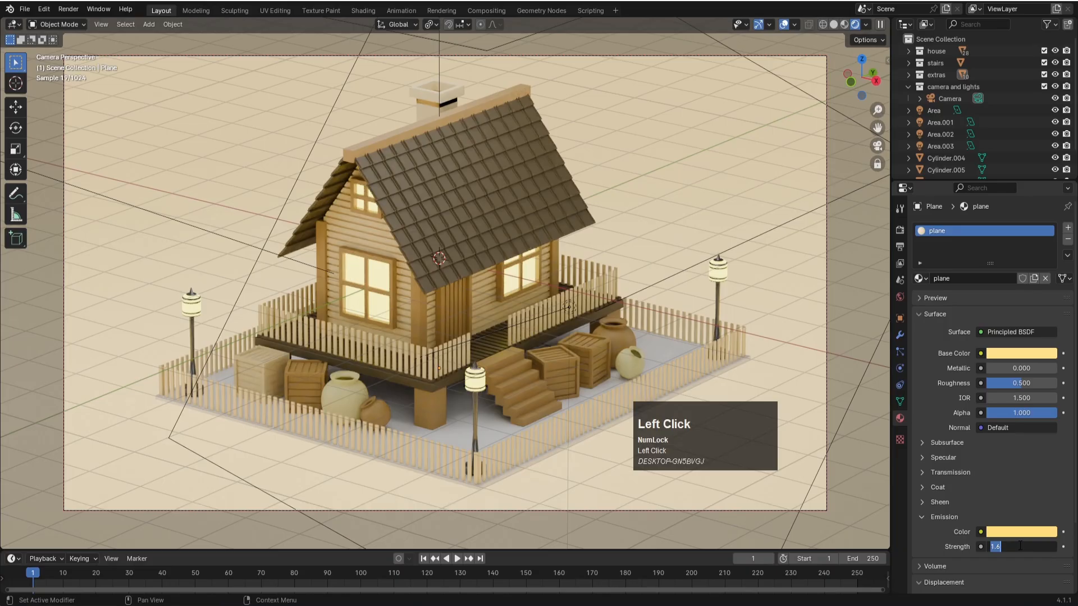
pyautogui.press('Return')
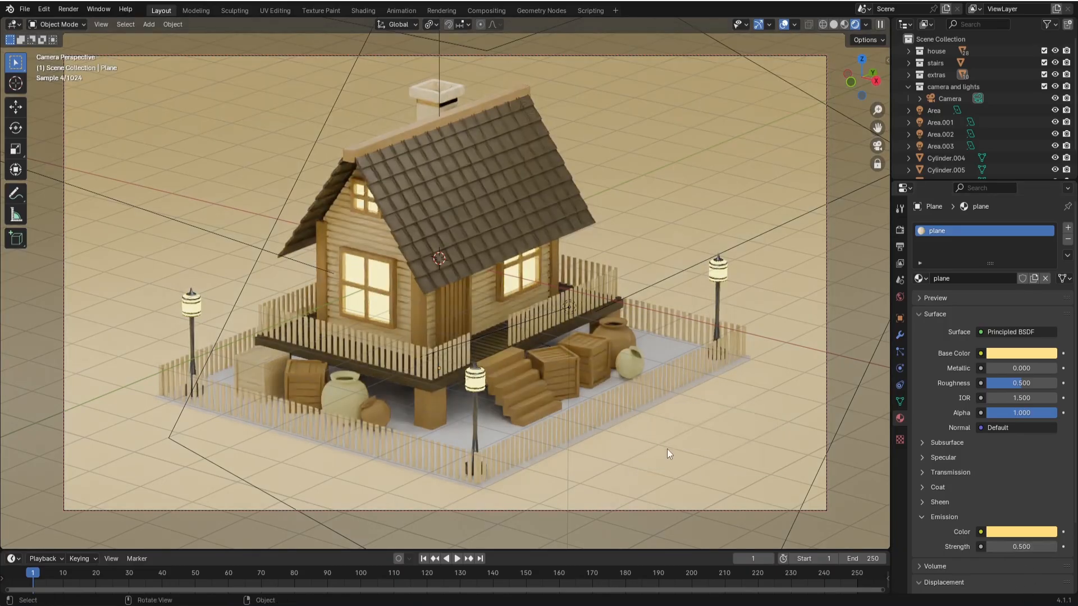
# - Select the yard base inside the fence and switch the render engine back to EEVEE
pyautogui.click(671, 345)
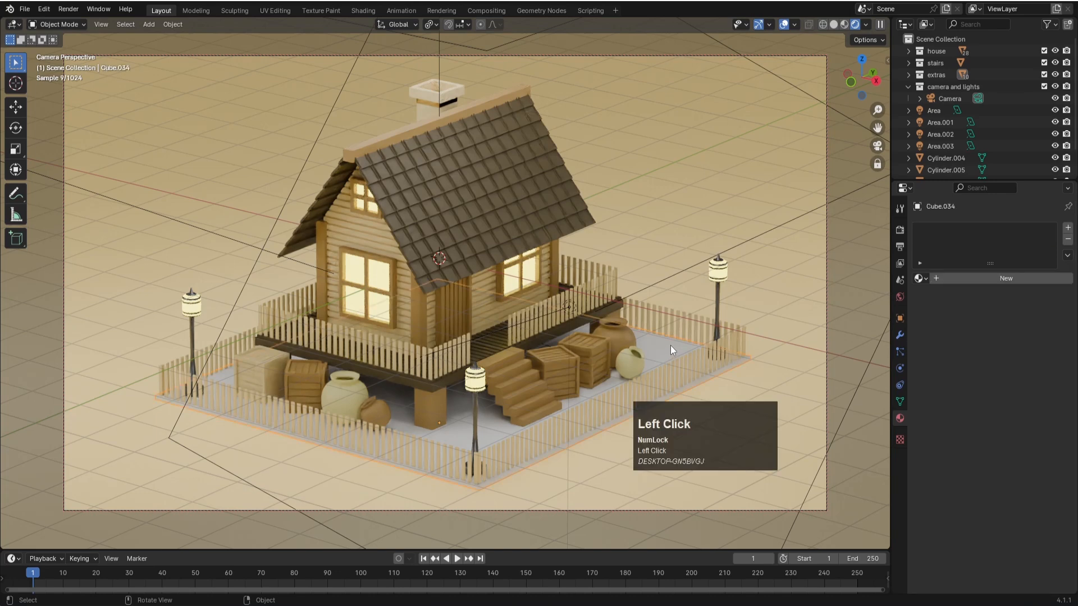
pyautogui.click(582, 353)
pyautogui.click(900, 230)
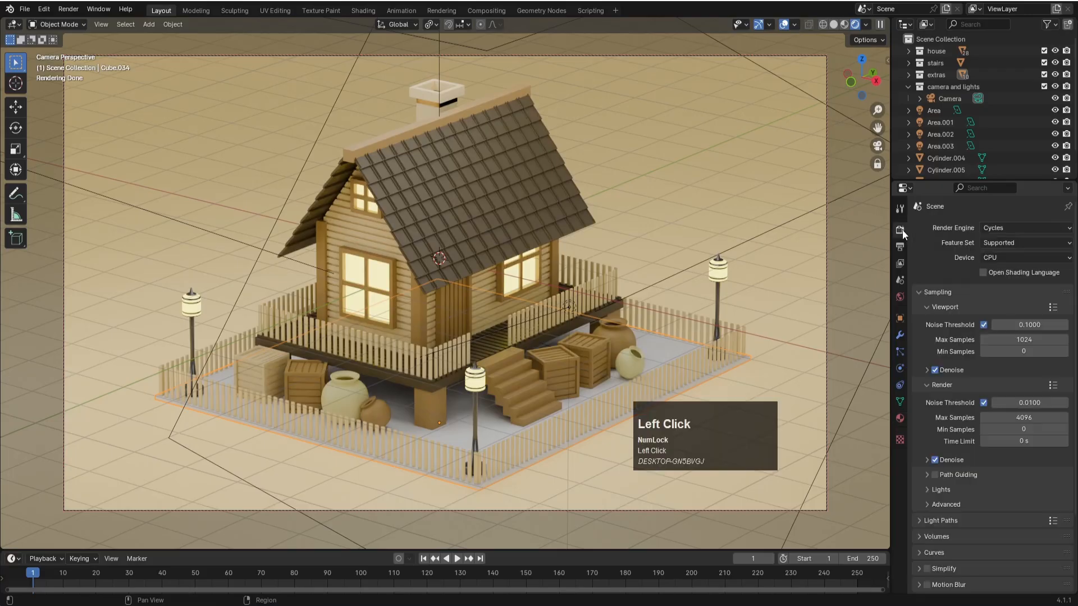
pyautogui.click(1019, 230)
pyautogui.click(1012, 238)
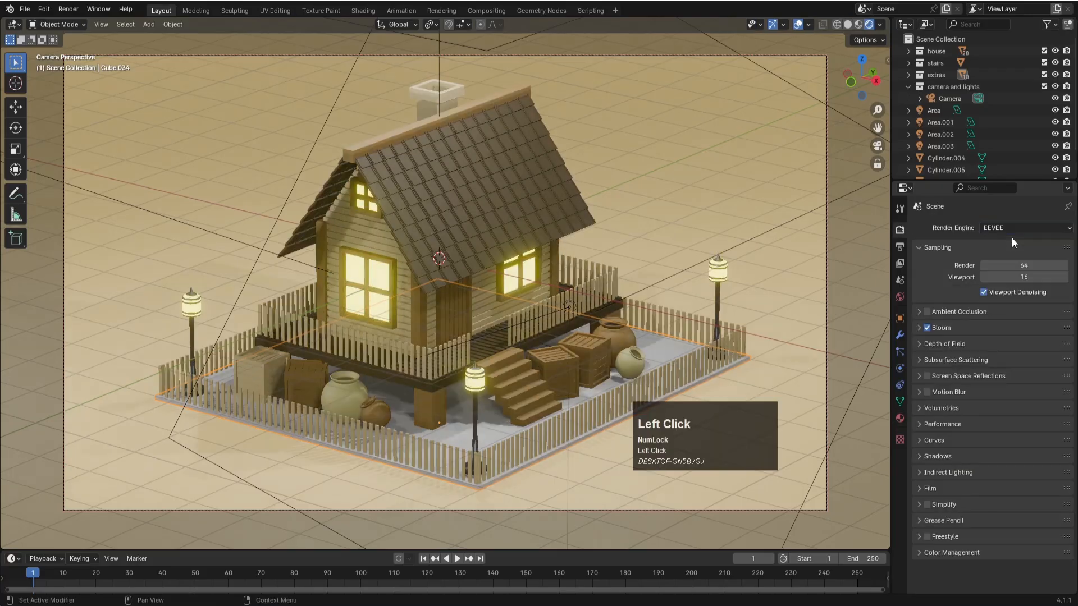
# - Create a new material for the yard base in the Shading workspace
pyautogui.press('KP_7')
pyautogui.scroll(-4, 596, 374)
pyautogui.moveTo(633, 352); pyautogui.dragTo(560, 356, button='middle')
pyautogui.click(529, 390)
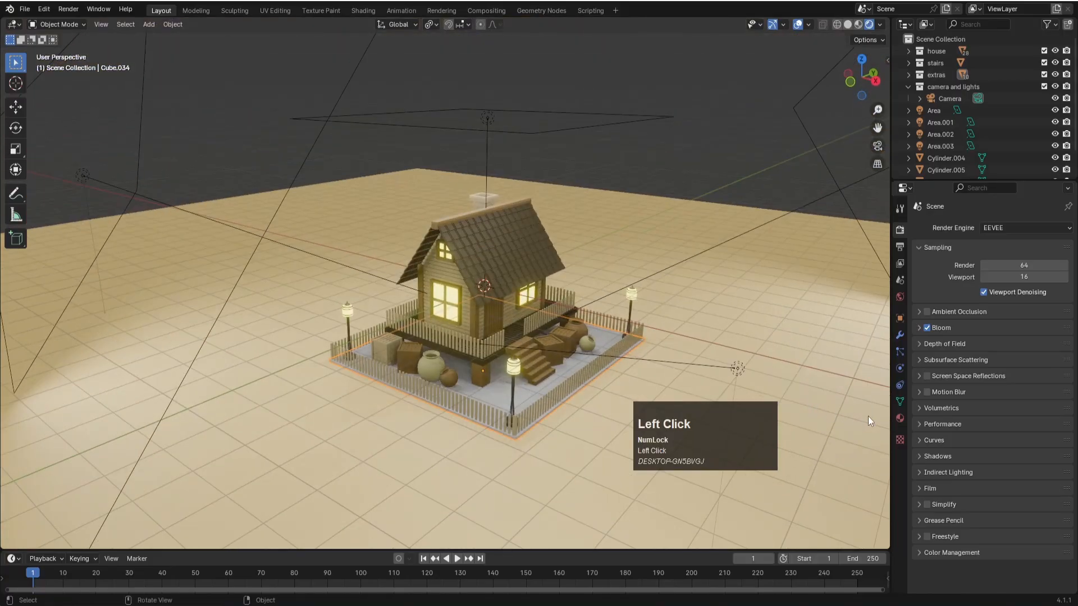
pyautogui.click(900, 419)
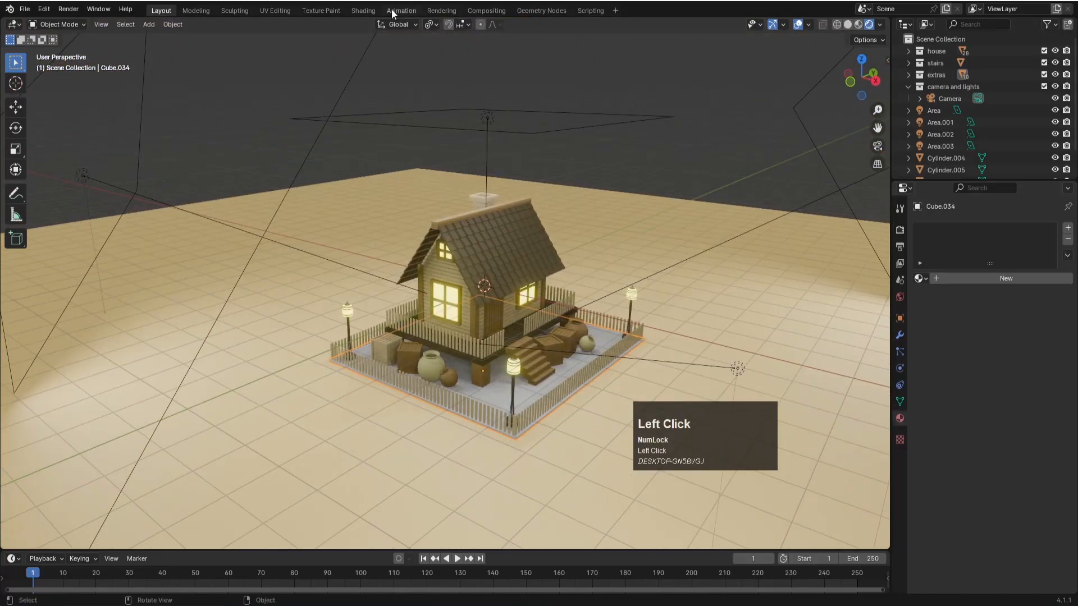
pyautogui.click(363, 10)
pyautogui.scroll(1, 536, 446)
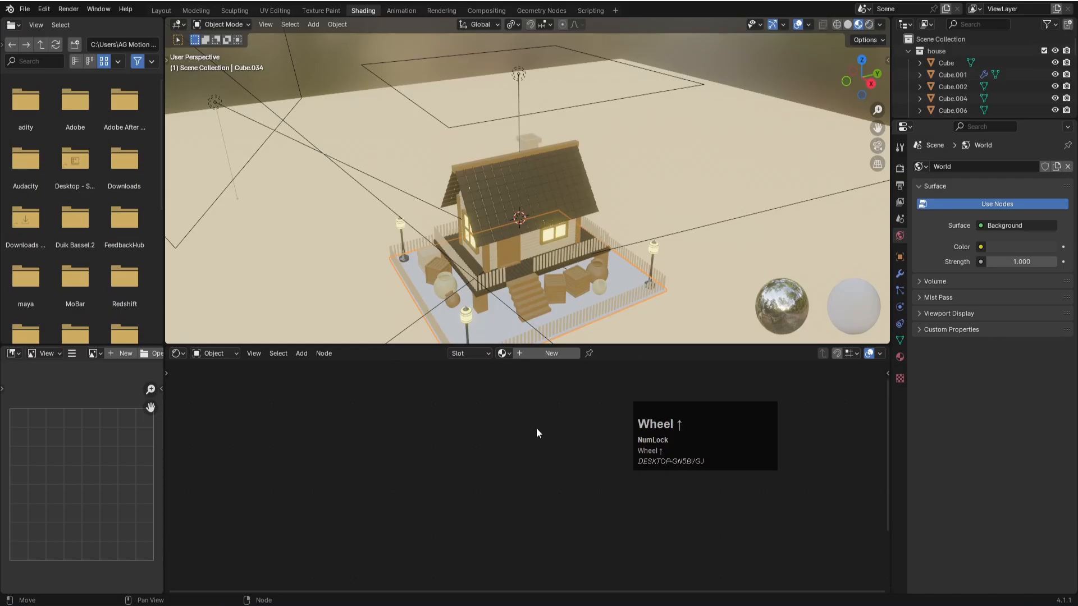
pyautogui.click(544, 353)
pyautogui.scroll(-2, 594, 461)
pyautogui.scroll(-2, 594, 457)
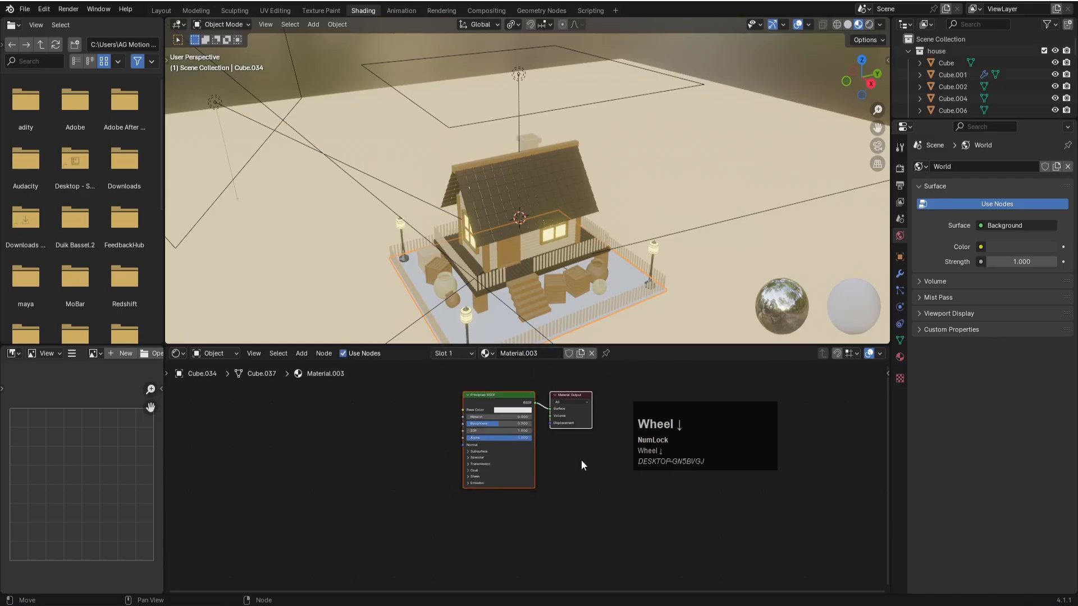
pyautogui.moveTo(354, 400); pyautogui.dragTo(371, 433, button='middle')
# - Bring artificial-green-grass.jpg from the blender folder into the yard material's node graph as an image texture
pyautogui.click(289, 603)
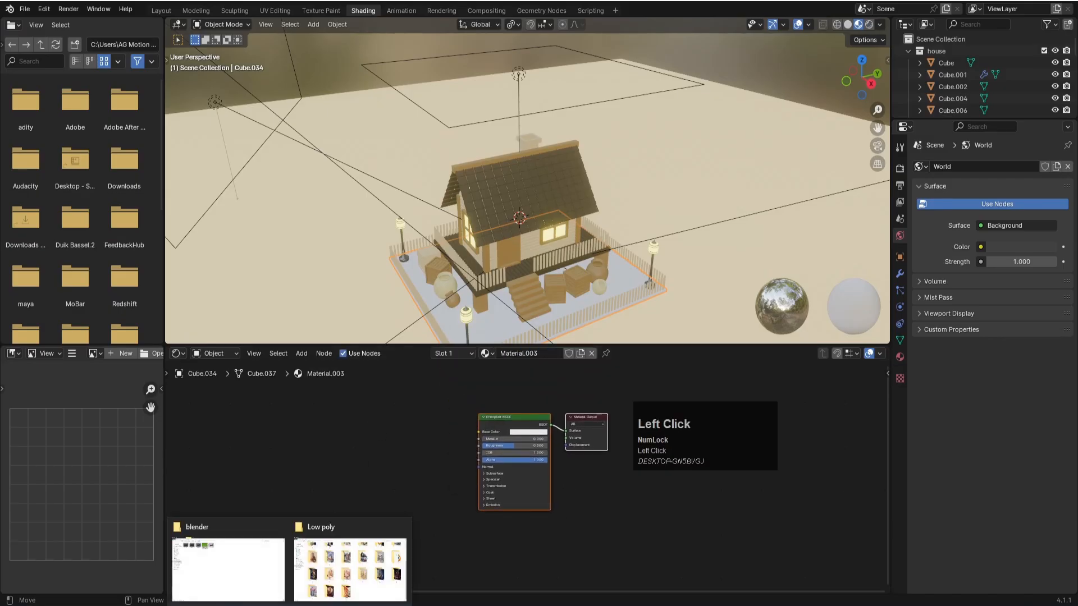
pyautogui.click(258, 578)
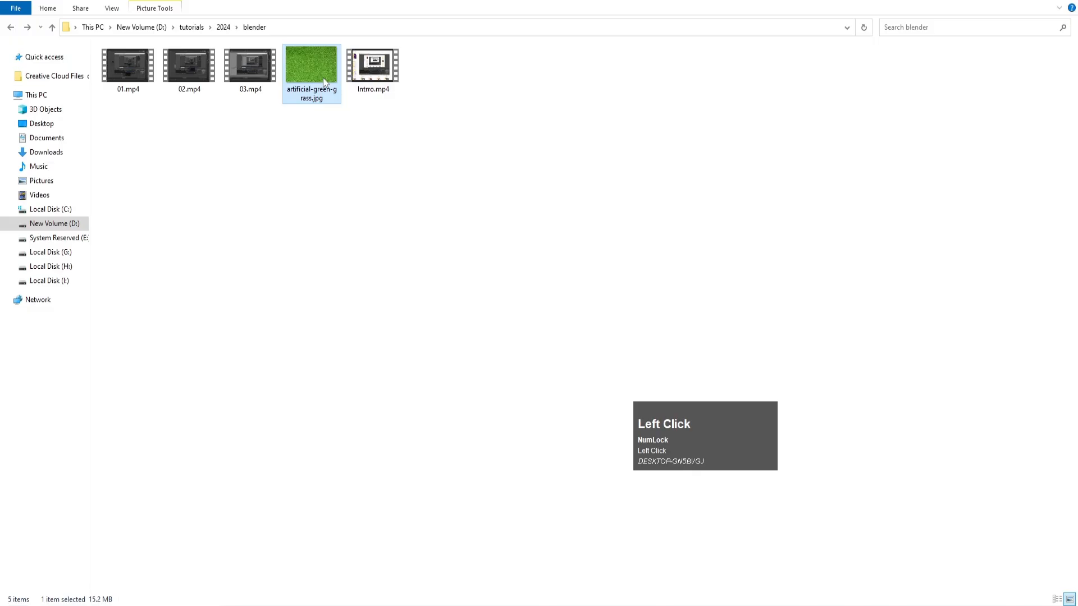
pyautogui.moveTo(316, 72); pyautogui.dragTo(390, 461)
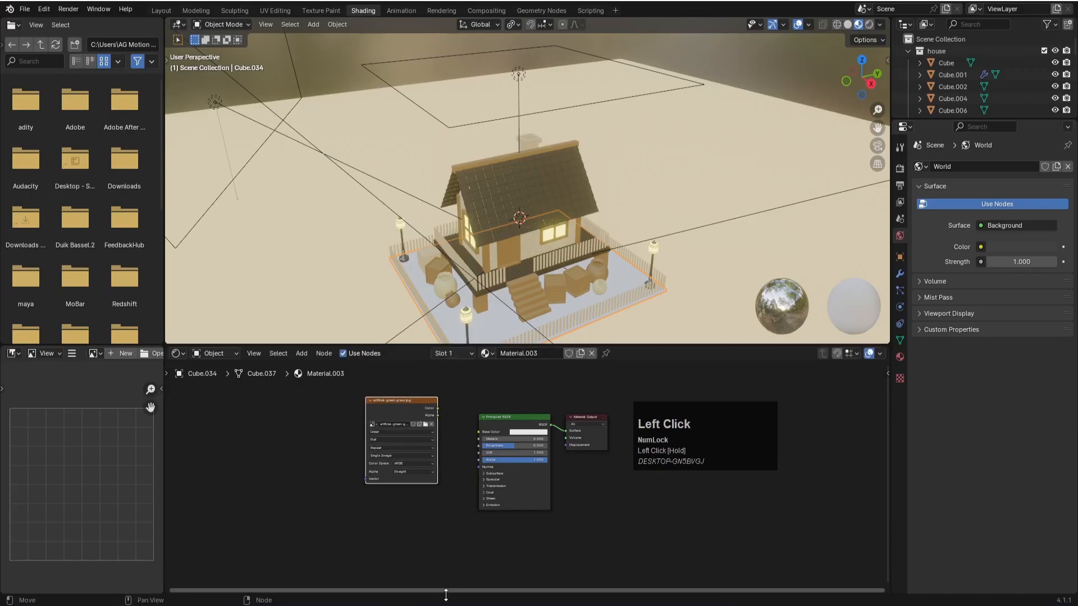
pyautogui.click(452, 596)
pyautogui.click(816, 75)
# - Connect the grass texture's Color output to the Principled BSDF's Base Color and inspect the yard up close
pyautogui.moveTo(396, 409); pyautogui.dragTo(479, 432)
pyautogui.scroll(2, 581, 269)
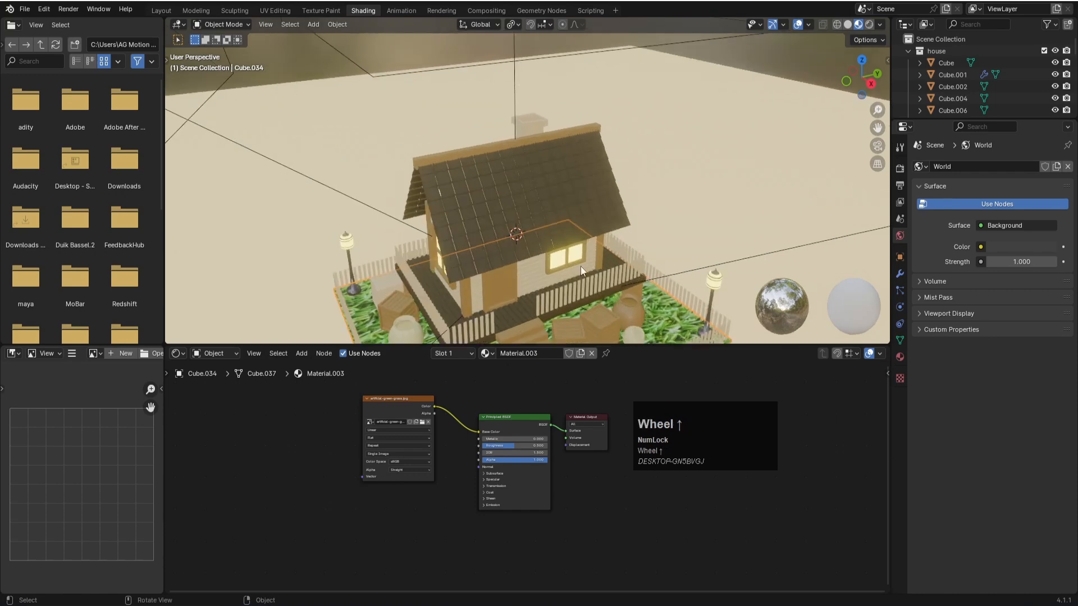
pyautogui.moveTo(612, 267); pyautogui.dragTo(605, 143, button='middle')
pyautogui.scroll(3, 481, 273)
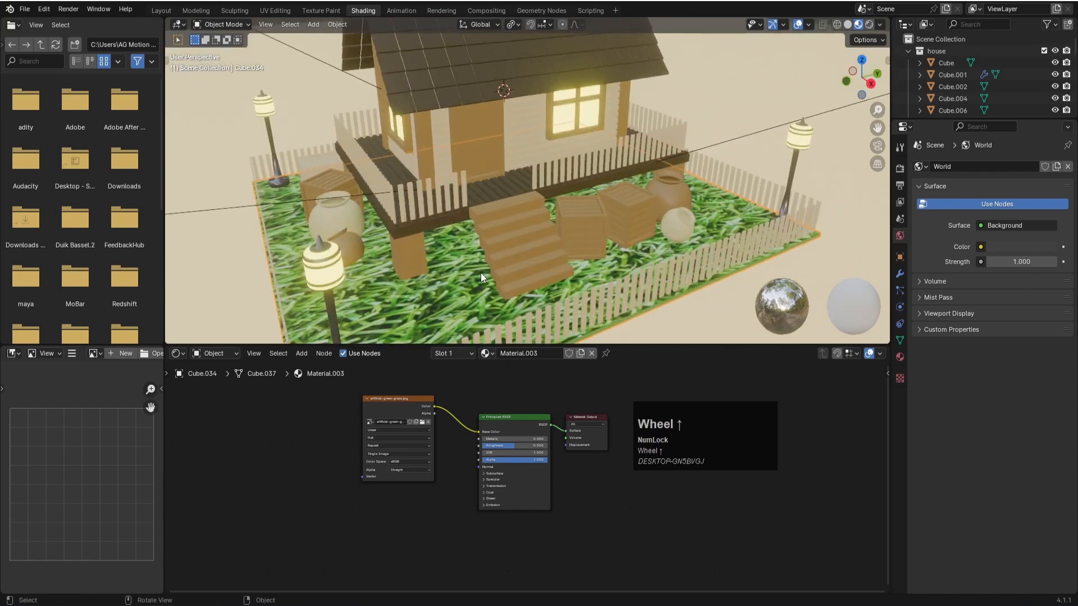
# - Save the file, then add a Texture Coordinate node well before the grass image texture in the yard material
pyautogui.scroll(-2, 476, 288)
pyautogui.hotkey('ctrl', 's')
pyautogui.click(392, 399)
pyautogui.moveTo(392, 398); pyautogui.dragTo(401, 398)
pyautogui.click(331, 430)
pyautogui.press('space')
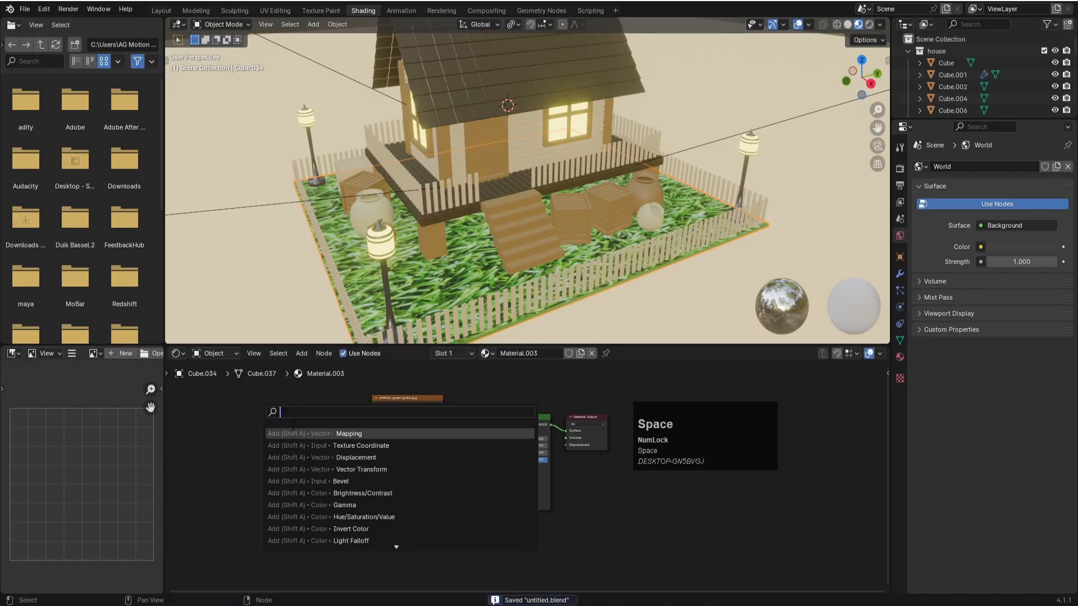
pyautogui.click(360, 446)
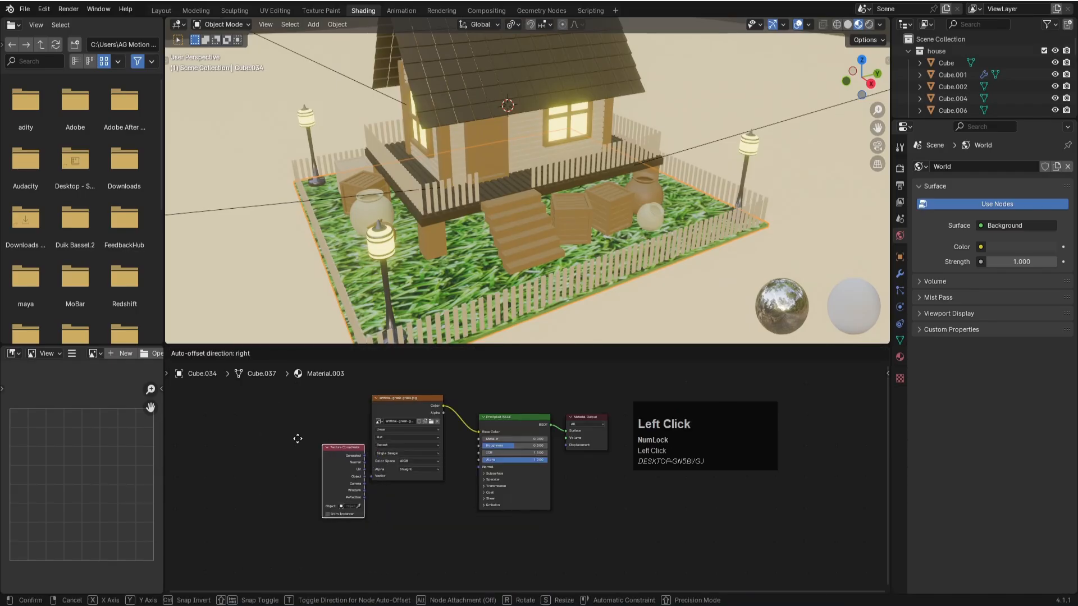
pyautogui.click(209, 425)
pyautogui.click(316, 439)
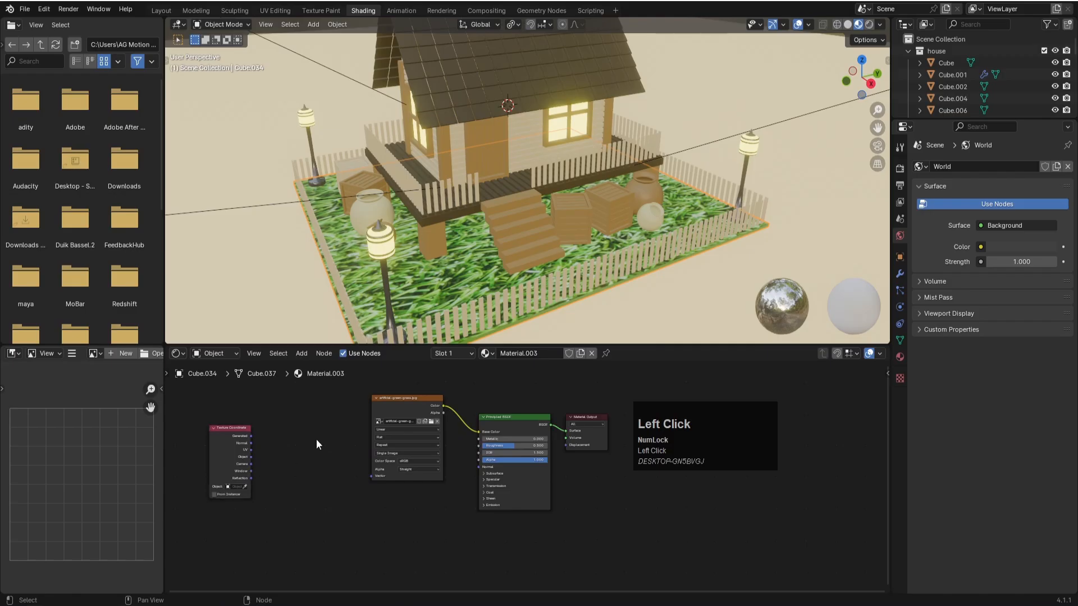
# - Add a Mapping node and wire it between the Texture Coordinate's UV output and the grass texture's Vector input
pyautogui.press('space')
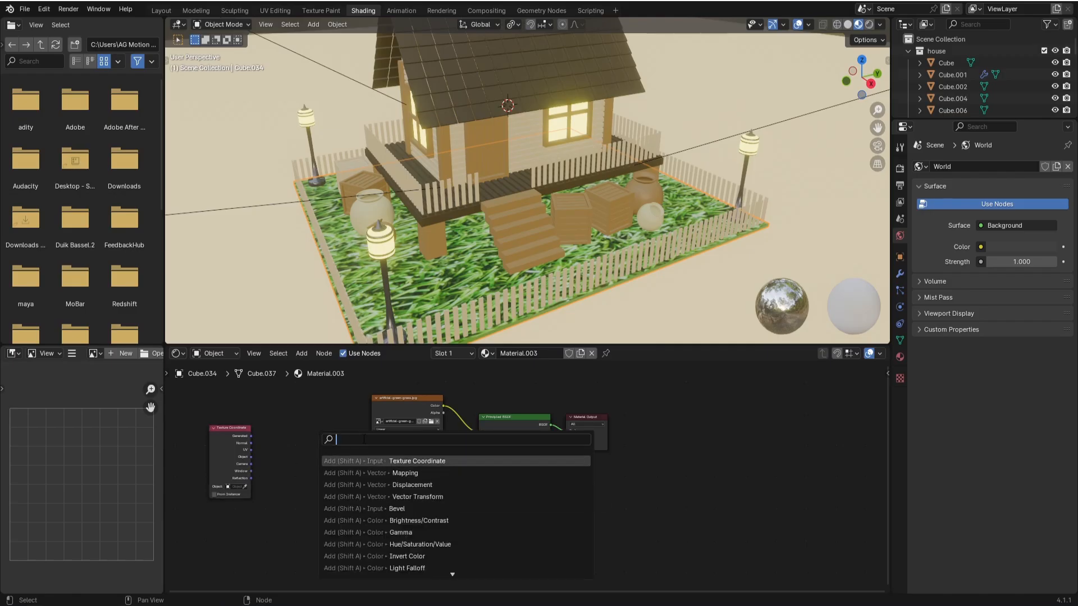
pyautogui.click(398, 473)
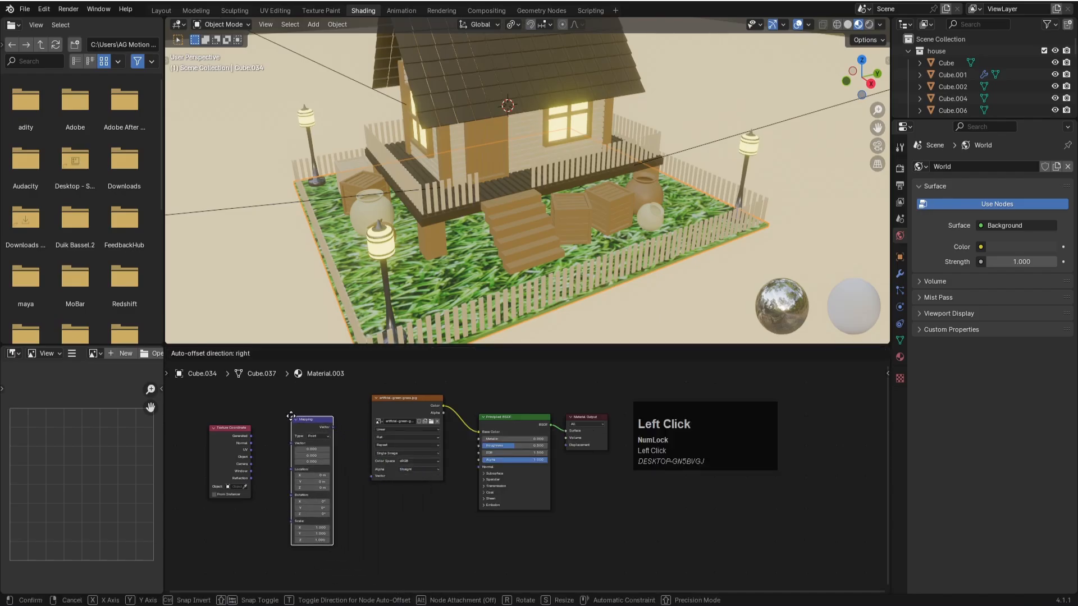
pyautogui.click(321, 418)
pyautogui.moveTo(323, 417); pyautogui.dragTo(372, 476)
pyautogui.moveTo(251, 449); pyautogui.dragTo(282, 432)
# - Set the Mapping node's scale to 5 on X, Y and Z for the grass texture
pyautogui.moveTo(308, 496); pyautogui.dragTo(365, 497)
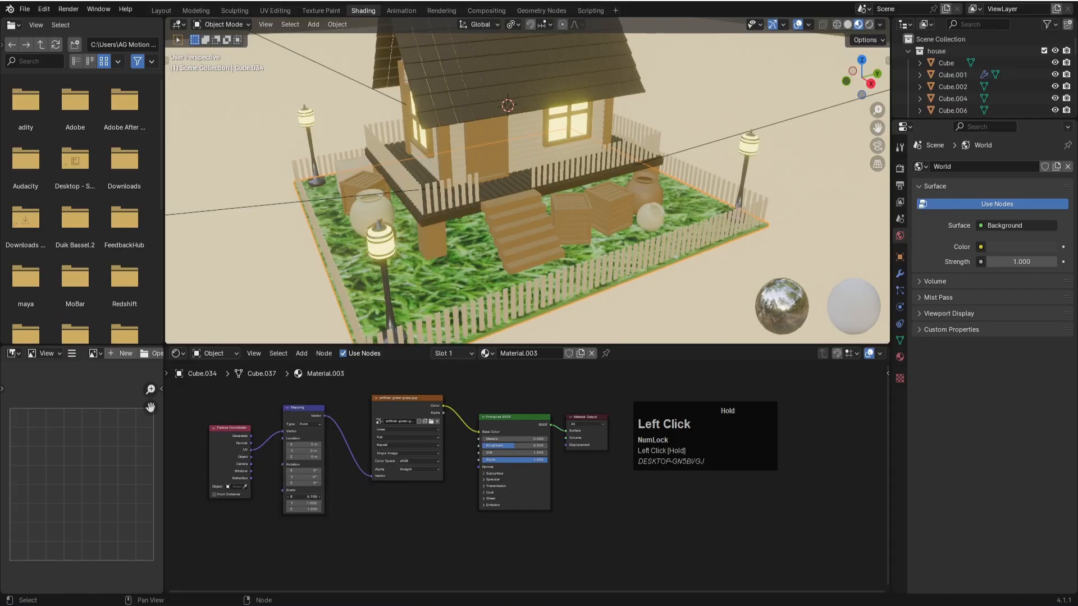
pyautogui.hotkey('ctrl', 'z')
pyautogui.scroll(5, 336, 524)
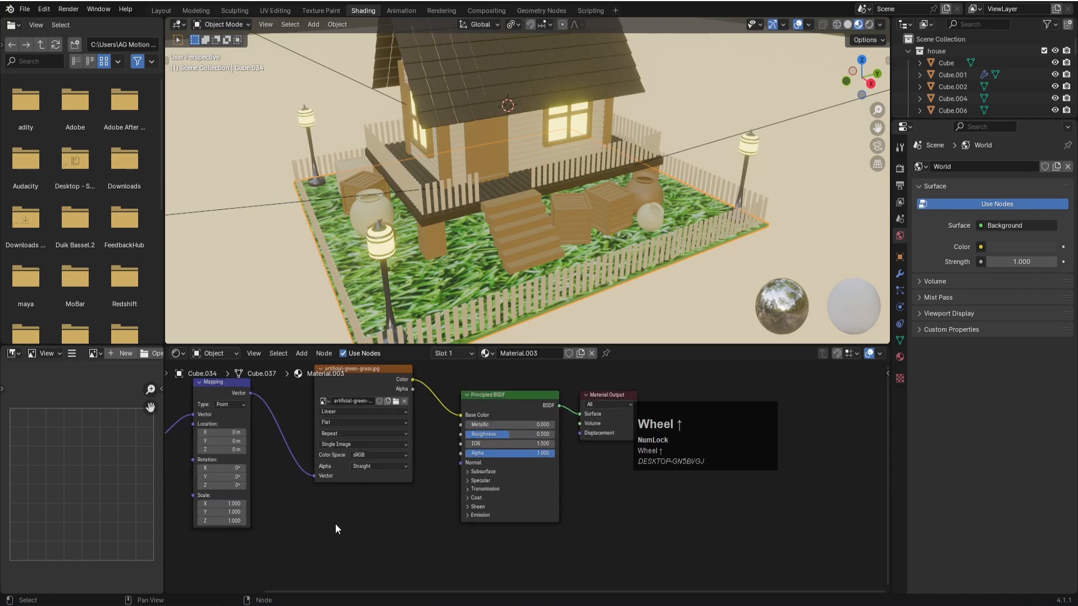
pyautogui.keyDown('shift'); pyautogui.moveTo(310, 478); pyautogui.dragTo(465, 455, button='middle'); pyautogui.keyUp('shift')
pyautogui.click(392, 455)
pyautogui.write('5')
pyautogui.press('Return')
pyautogui.click(392, 467)
pyautogui.write('5')
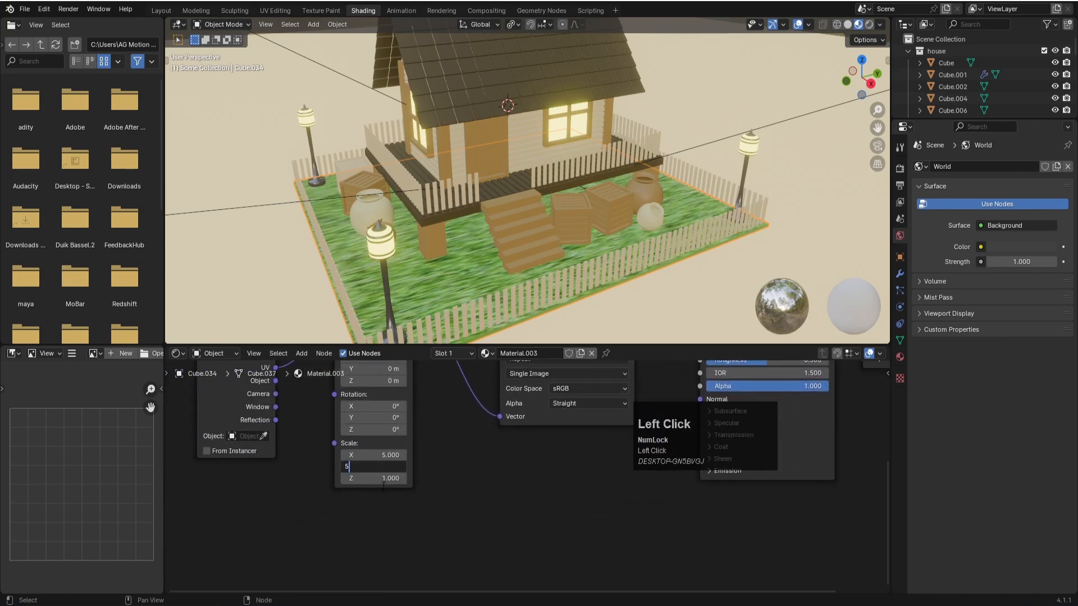
pyautogui.press('Return')
pyautogui.click(386, 478)
pyautogui.write('5')
pyautogui.press('Return')
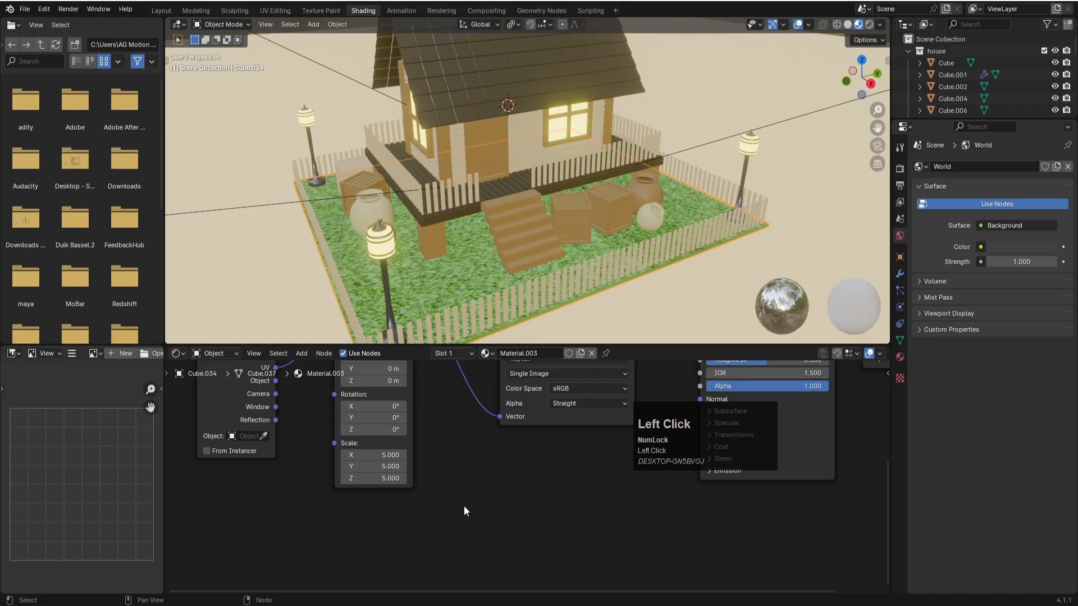
# - Switch to the Layout workspace, inspect the rendered grass texture up close and save the file
pyautogui.scroll(-3, 524, 308)
pyautogui.moveTo(467, 203); pyautogui.dragTo(250, 54, button='middle')
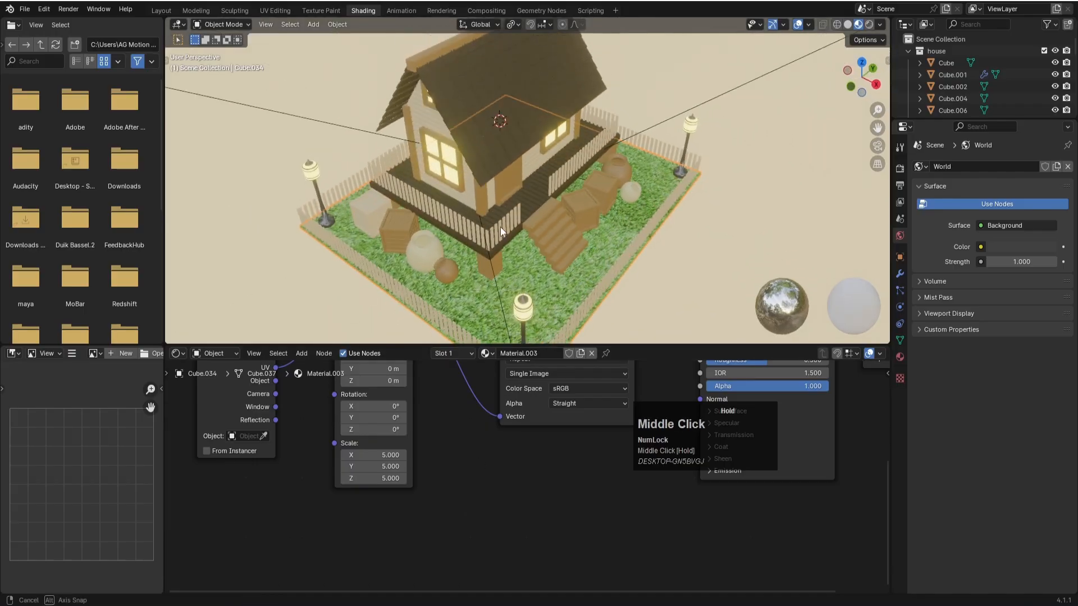
pyautogui.click(162, 10)
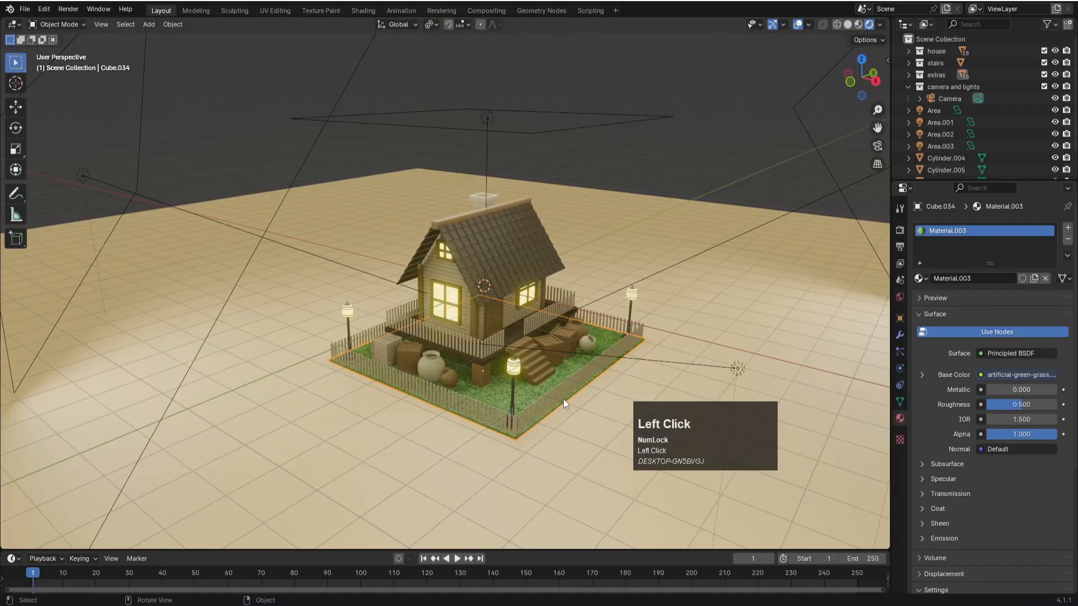
pyautogui.scroll(3, 564, 399)
pyautogui.scroll(2, 564, 399)
pyautogui.moveTo(557, 388); pyautogui.dragTo(416, 262, button='middle')
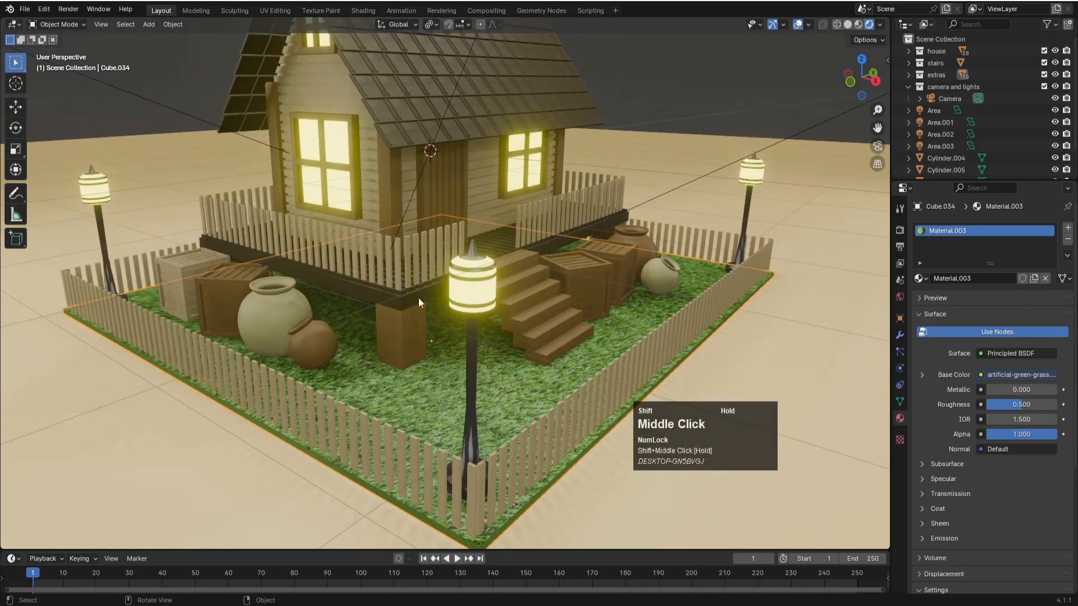
pyautogui.scroll(3, 413, 375)
pyautogui.hotkey('ctrl', 's')
pyautogui.scroll(3, 413, 375)
pyautogui.keyDown('shift'); pyautogui.moveTo(333, 388); pyautogui.dragTo(383, 336, button='middle'); pyautogui.keyUp('shift')
pyautogui.click(381, 364)
pyautogui.hotkey('ctrl', 's')
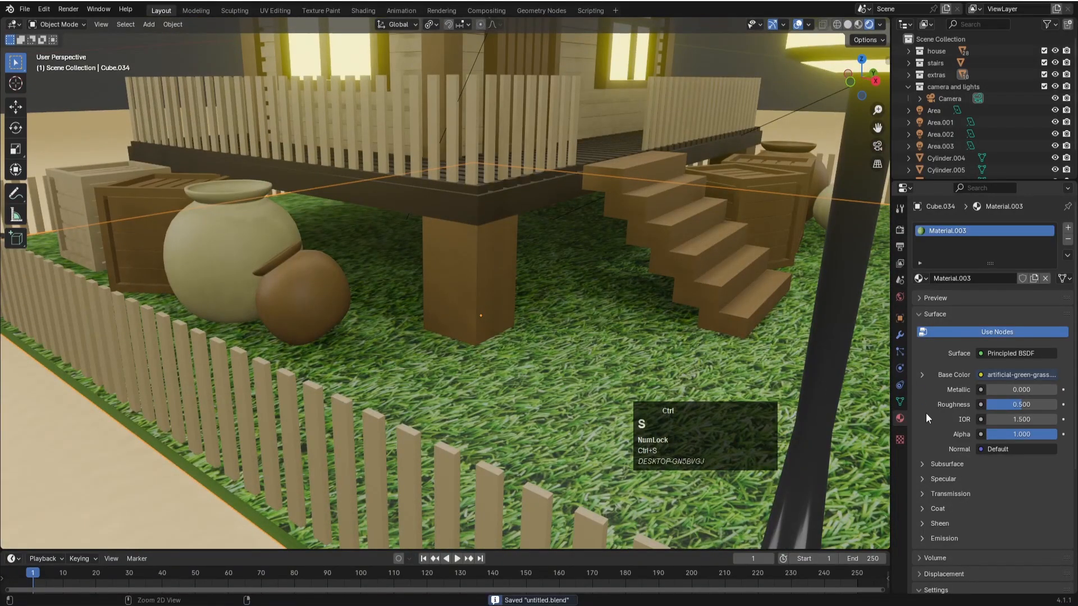
# - Add a Hair particle system to the yard base and enable its Advanced settings
pyautogui.click(900, 352)
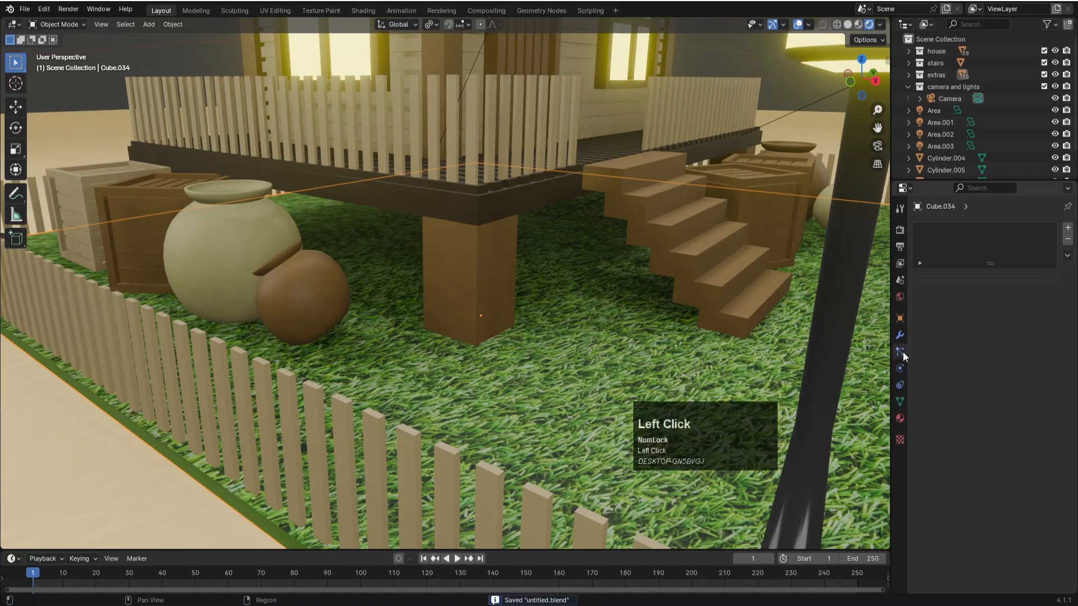
pyautogui.click(1068, 227)
pyautogui.click(1031, 294)
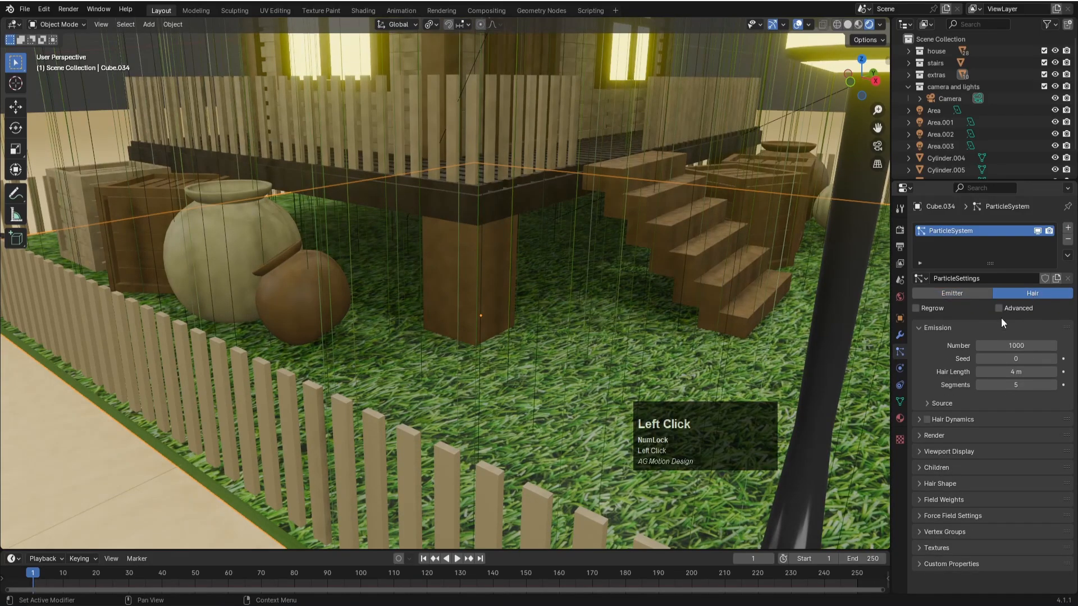
pyautogui.click(999, 308)
# - Shorten the yard's hair particles to about 0.19 m and set their number to 100000
pyautogui.scroll(-4, 606, 361)
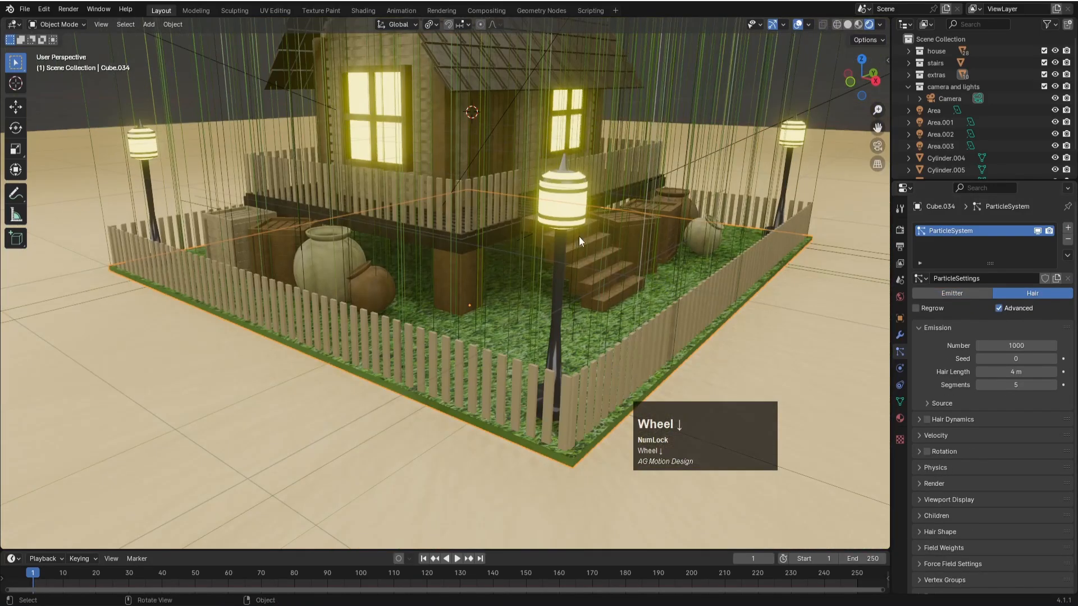
pyautogui.scroll(-3, 575, 250)
pyautogui.scroll(1, 469, 201)
pyautogui.scroll(-2, 469, 201)
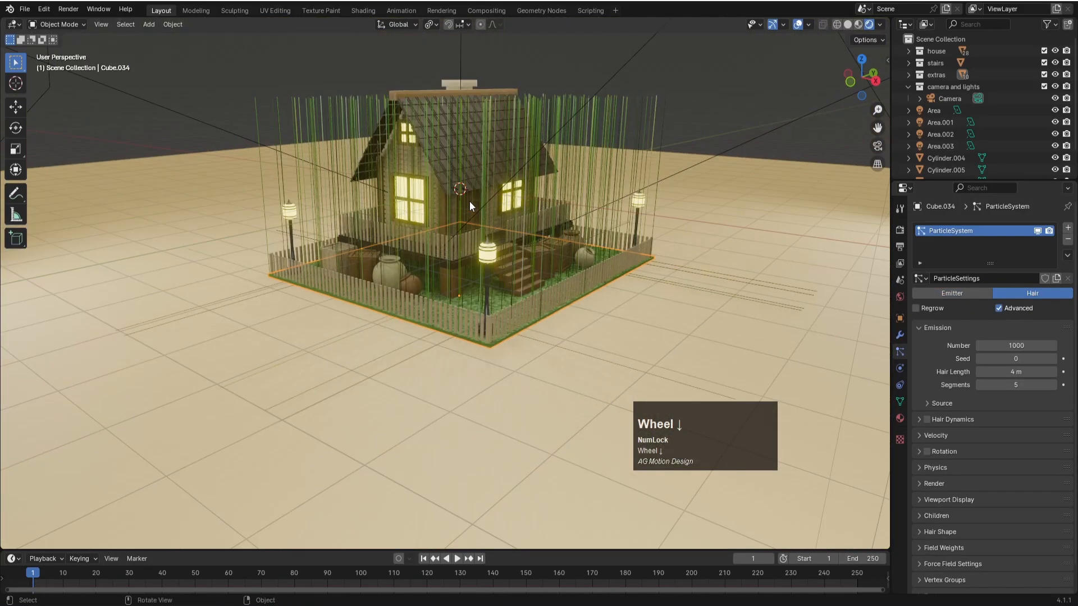
pyautogui.moveTo(1011, 372); pyautogui.dragTo(949, 372)
pyautogui.scroll(5, 475, 326)
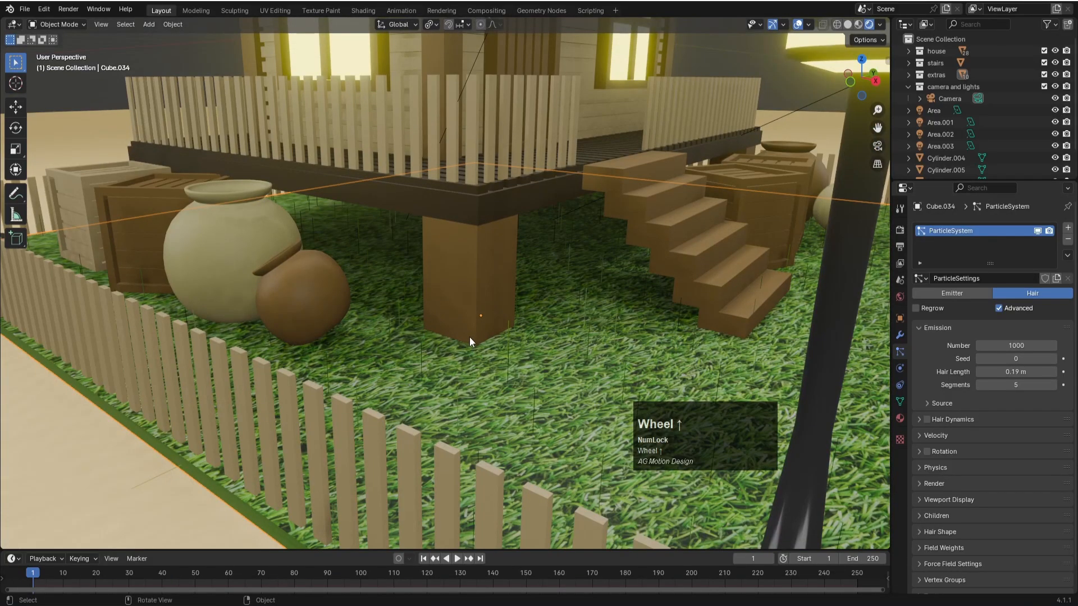
pyautogui.click(1007, 347)
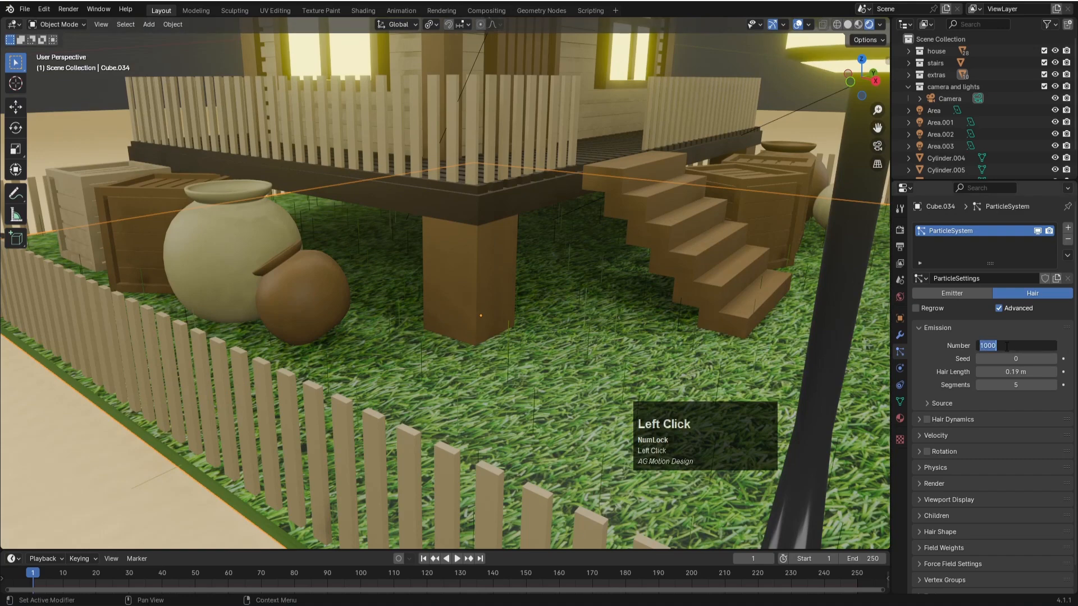
pyautogui.press('Return')
pyautogui.scroll(-3, 582, 359)
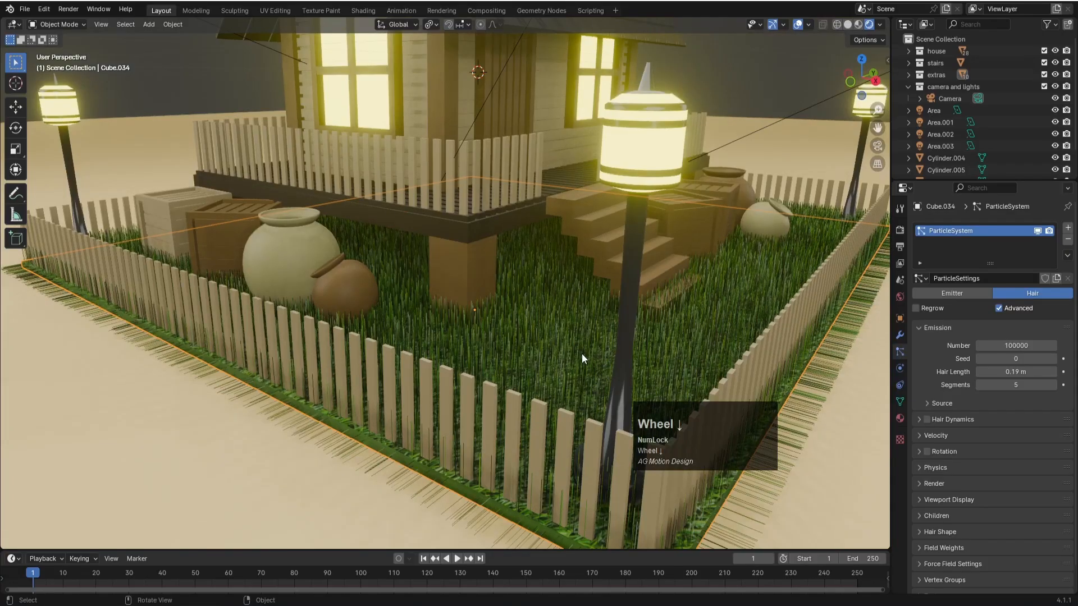
pyautogui.scroll(-3, 582, 352)
pyautogui.scroll(5, 541, 335)
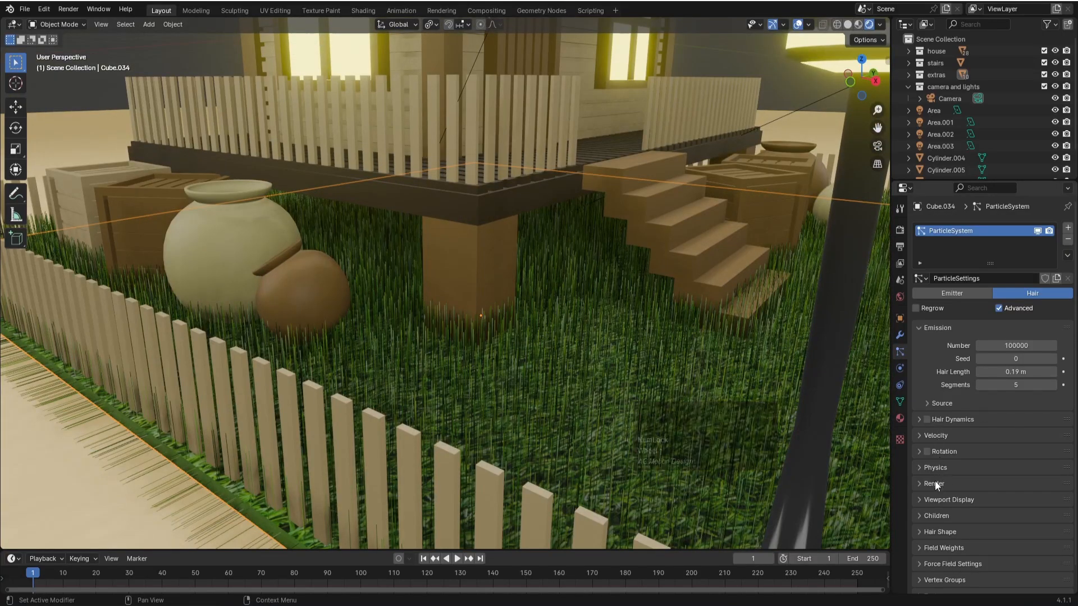
# - Set the Brownian force in the grass particles' physics to about 0.17
pyautogui.click(931, 467)
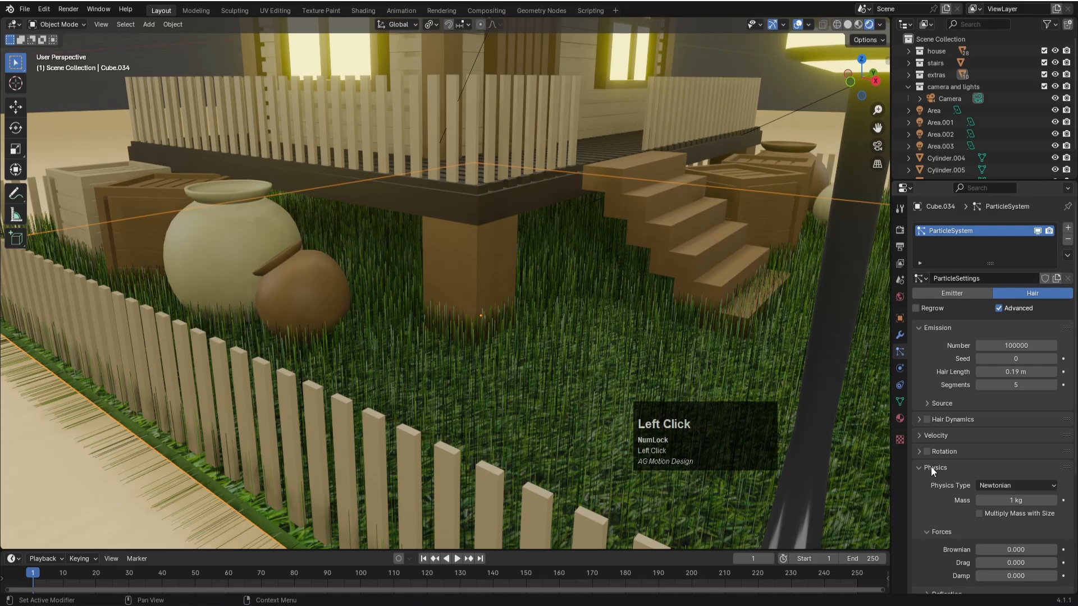
pyautogui.moveTo(1005, 550); pyautogui.dragTo(1005, 550)
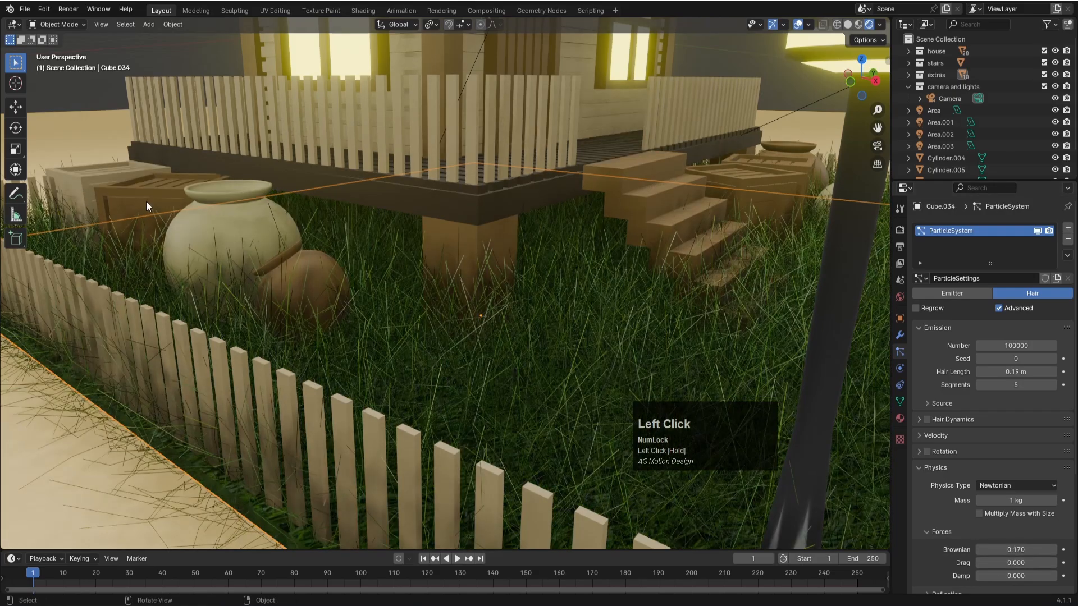
pyautogui.scroll(-5, 318, 243)
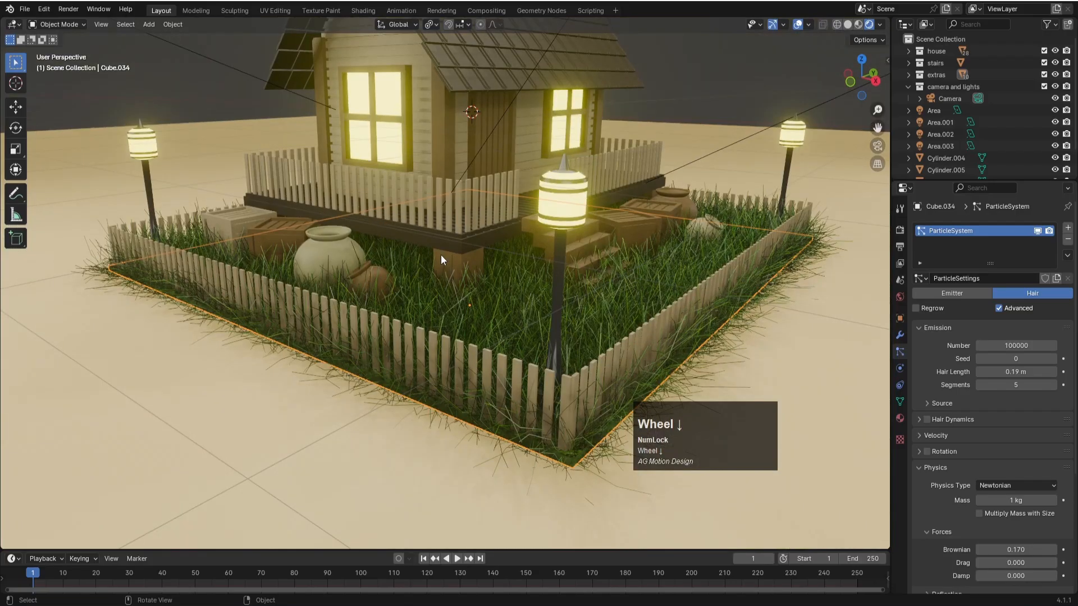
pyautogui.scroll(3, 440, 259)
# - Shorten the grass hair length to 0.1 m and further to 0.08 m
pyautogui.click(1036, 371)
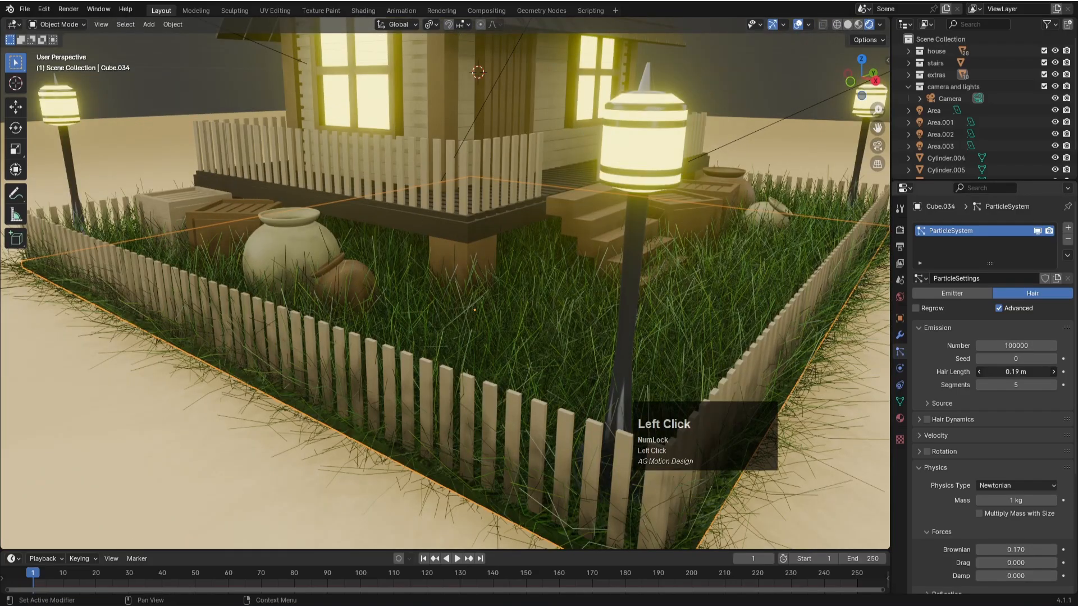
pyautogui.write('0.1')
pyautogui.press('Return')
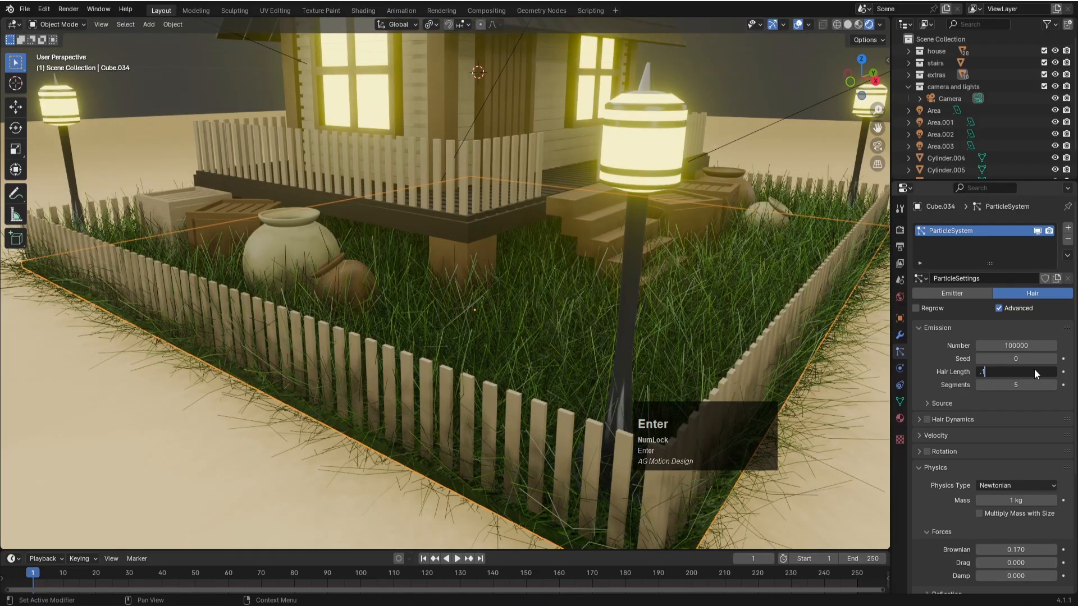
pyautogui.click(1039, 371)
pyautogui.write('.')
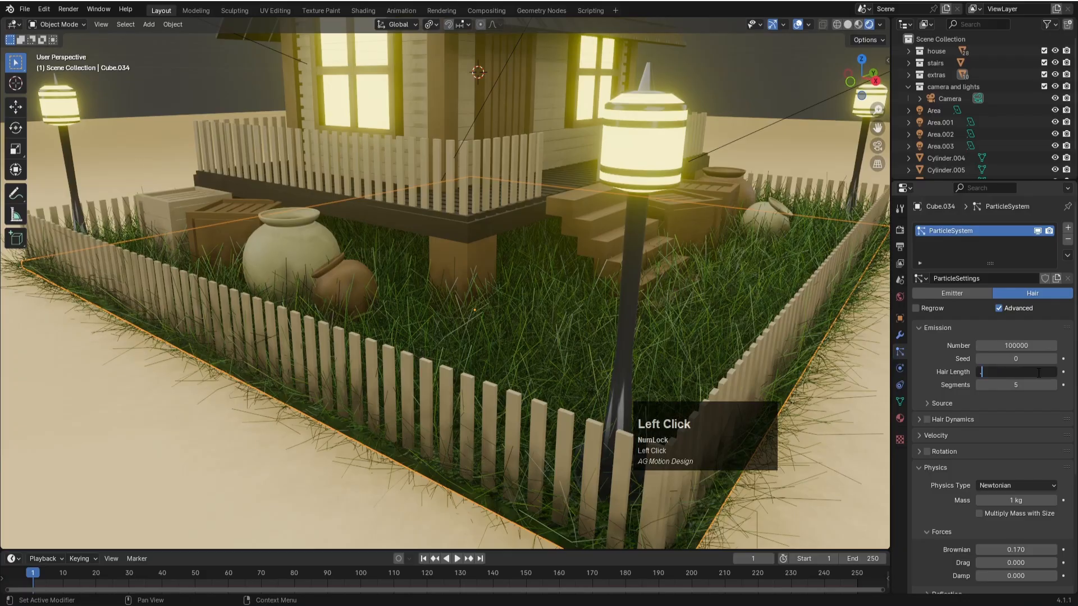
pyautogui.write('08')
pyautogui.press('Return')
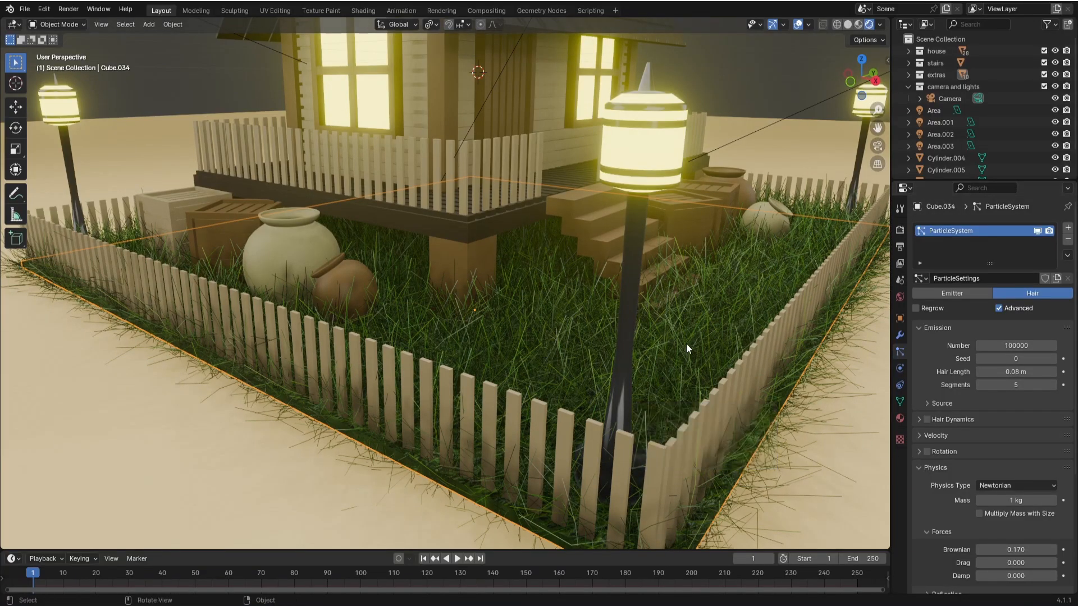
# - View the scene through the camera and change the render engine to Cycles
pyautogui.press('KP_0')
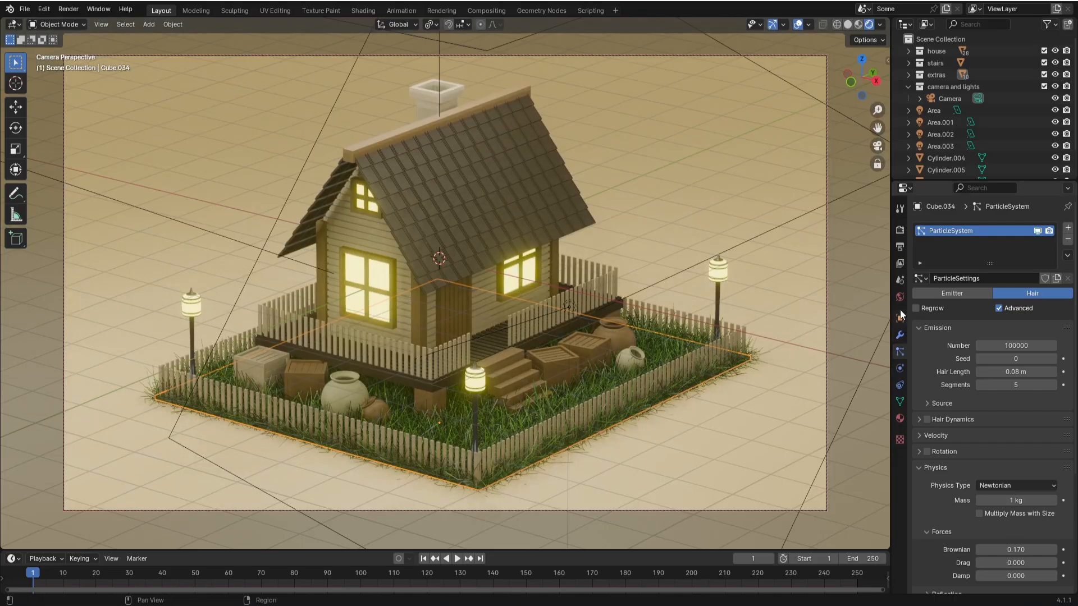
pyautogui.click(900, 230)
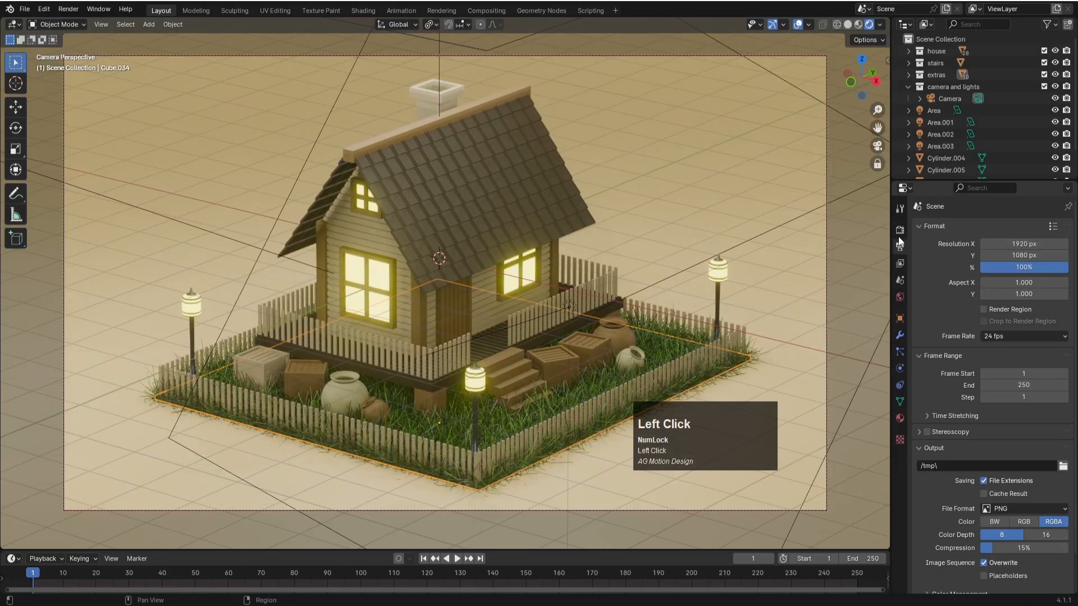
pyautogui.click(989, 227)
pyautogui.click(989, 267)
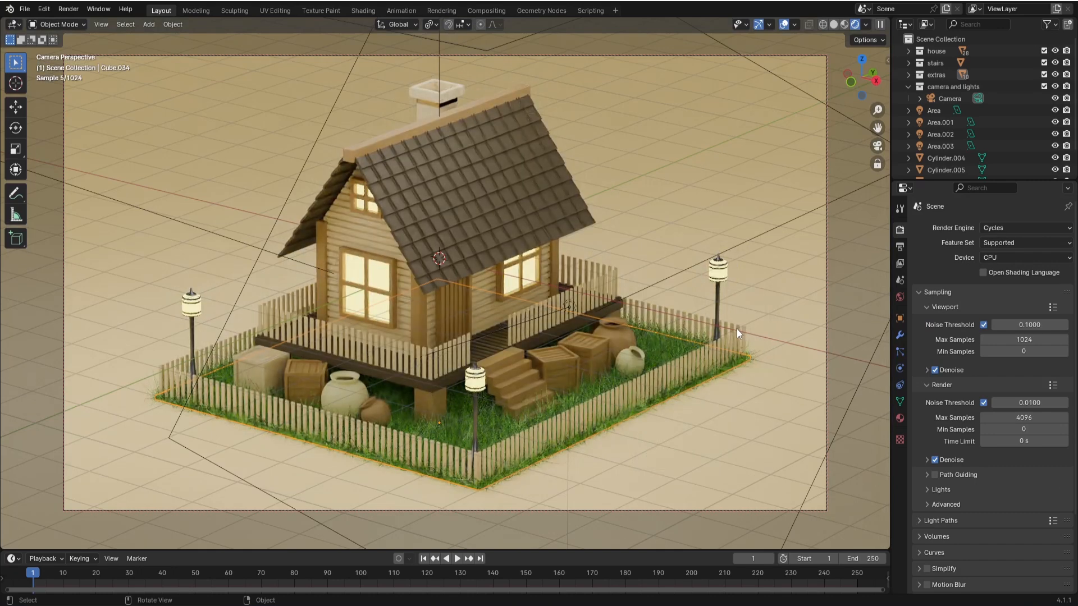
pyautogui.click(679, 345)
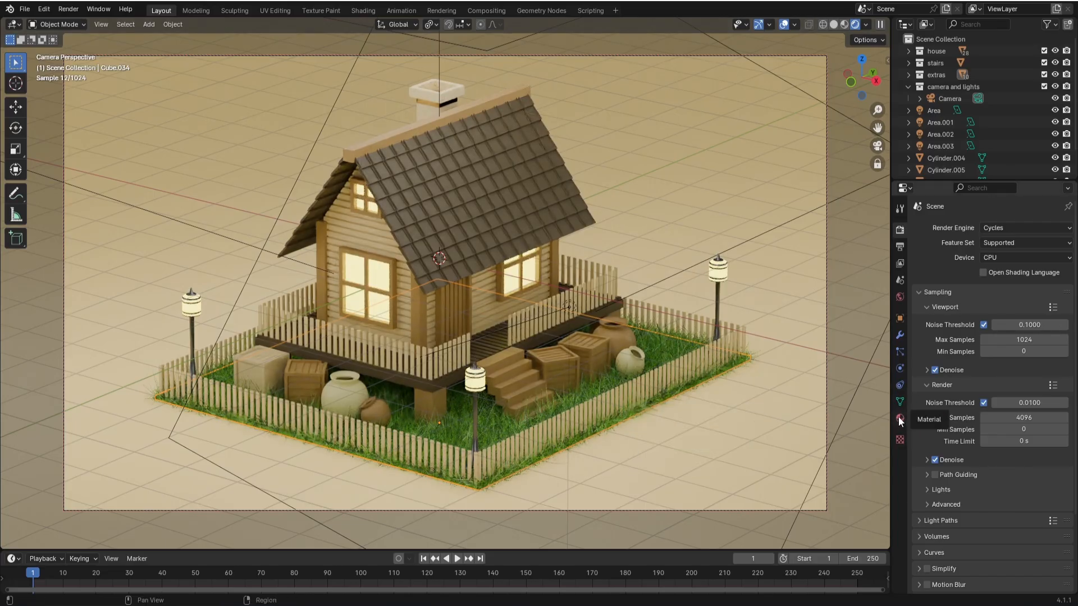
# - Set the hair length of the yard's grass particles to 0.05 m
pyautogui.click(901, 349)
pyautogui.click(1009, 370)
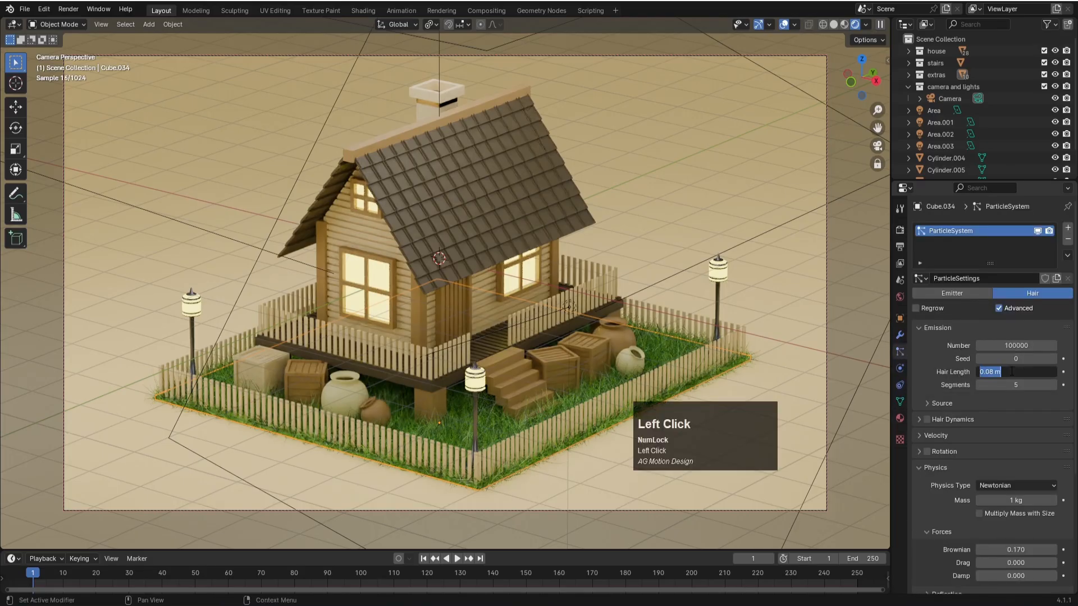
pyautogui.write('.05')
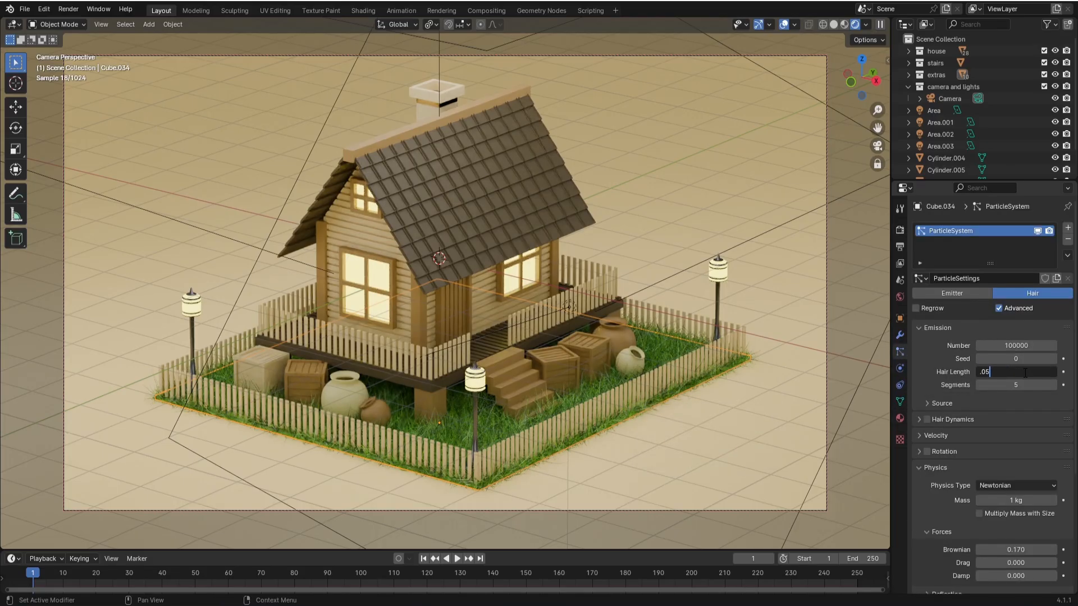
pyautogui.press('Return')
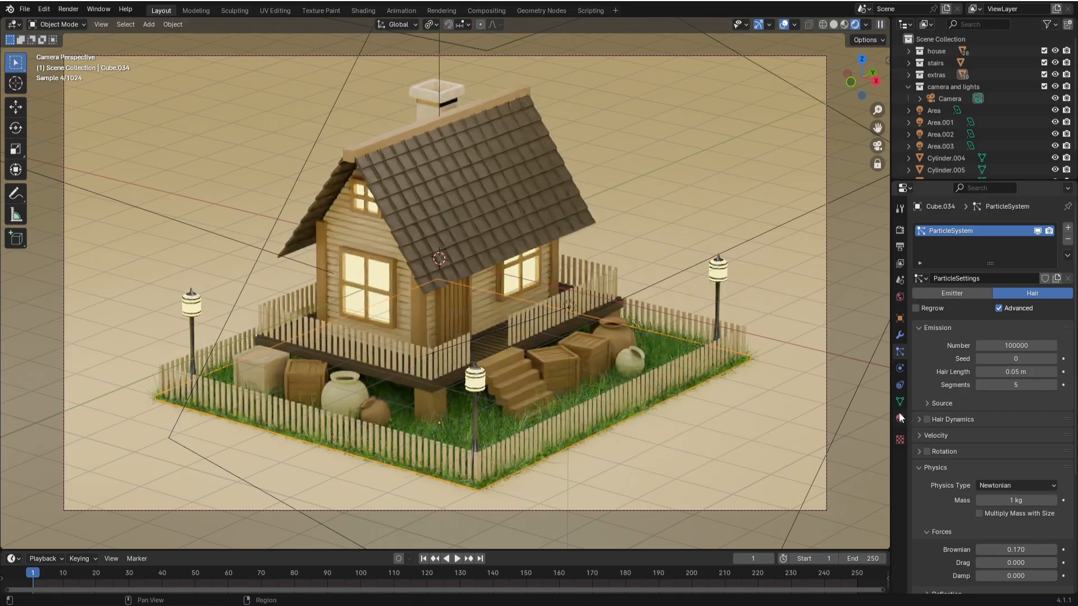
# - Examine the yard grass's particle settings, including source, physics, render, viewport display and field weights
pyautogui.click(898, 351)
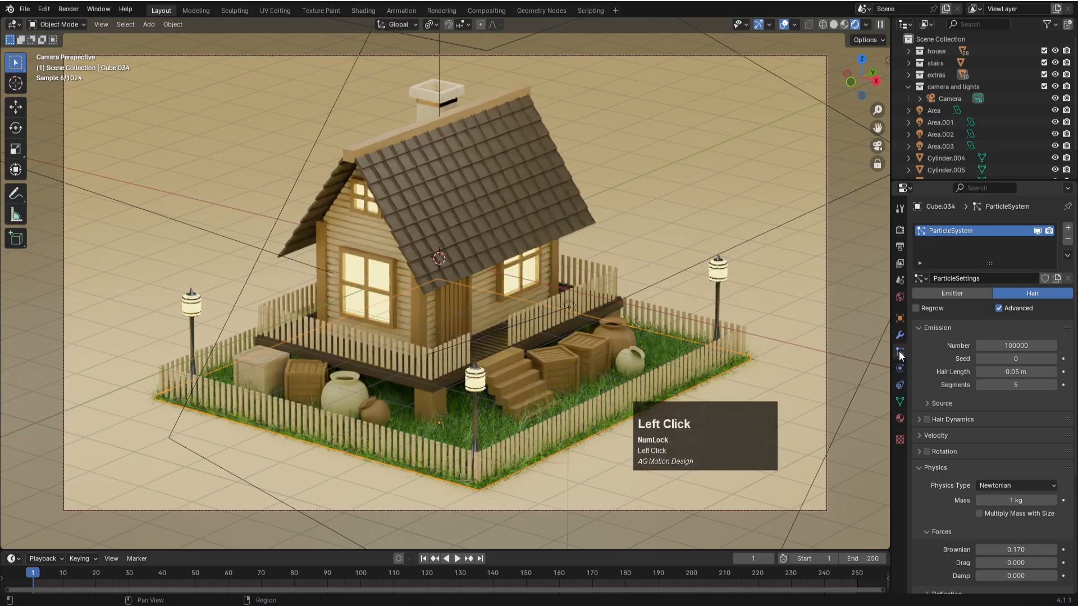
pyautogui.click(937, 467)
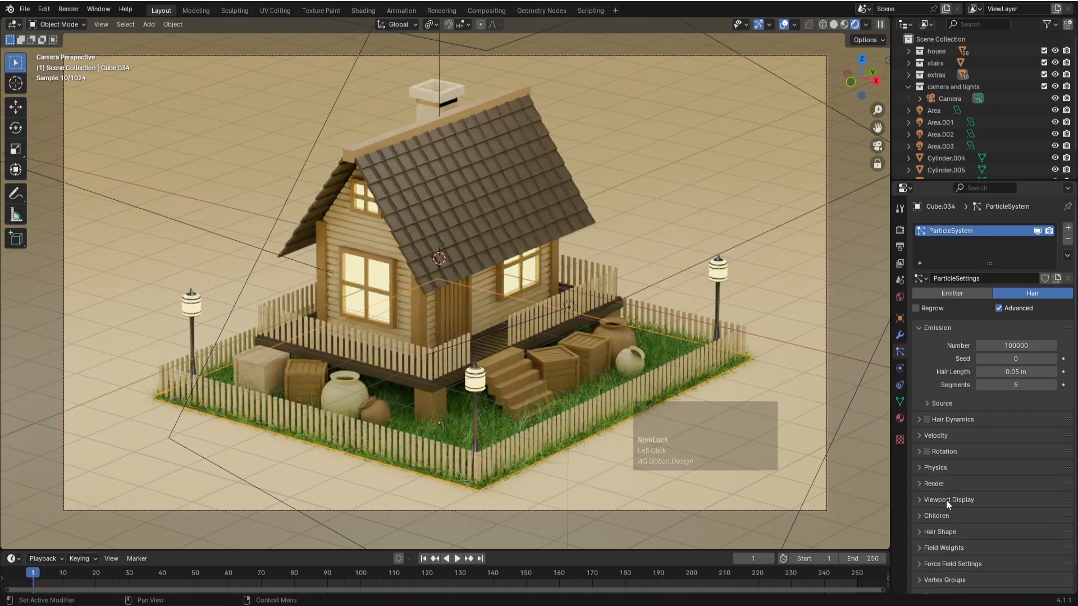
pyautogui.scroll(-1, 946, 500)
pyautogui.click(943, 474)
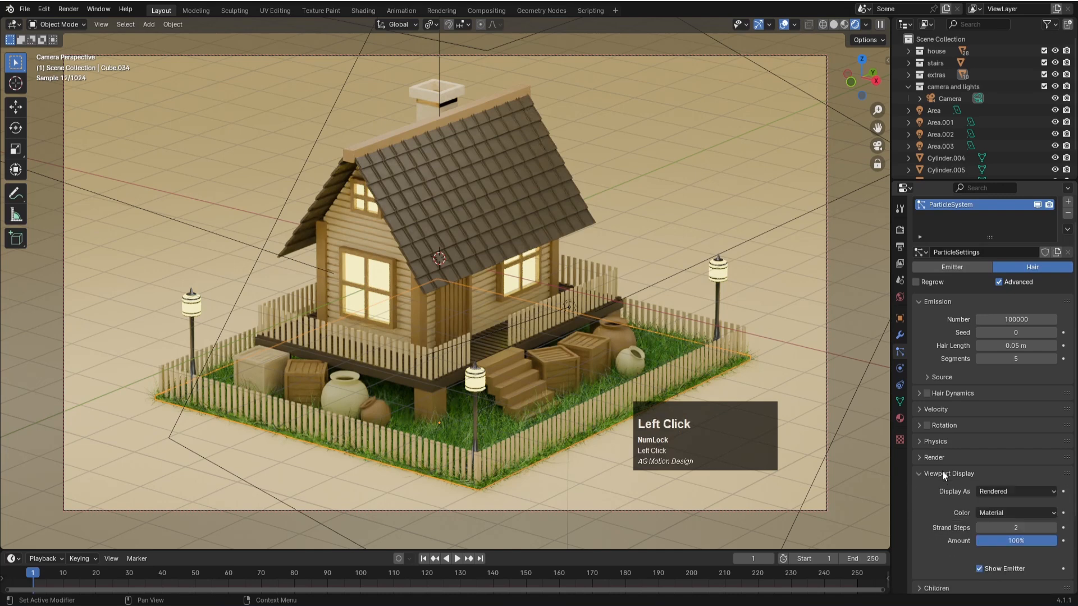
pyautogui.click(943, 473)
pyautogui.click(942, 457)
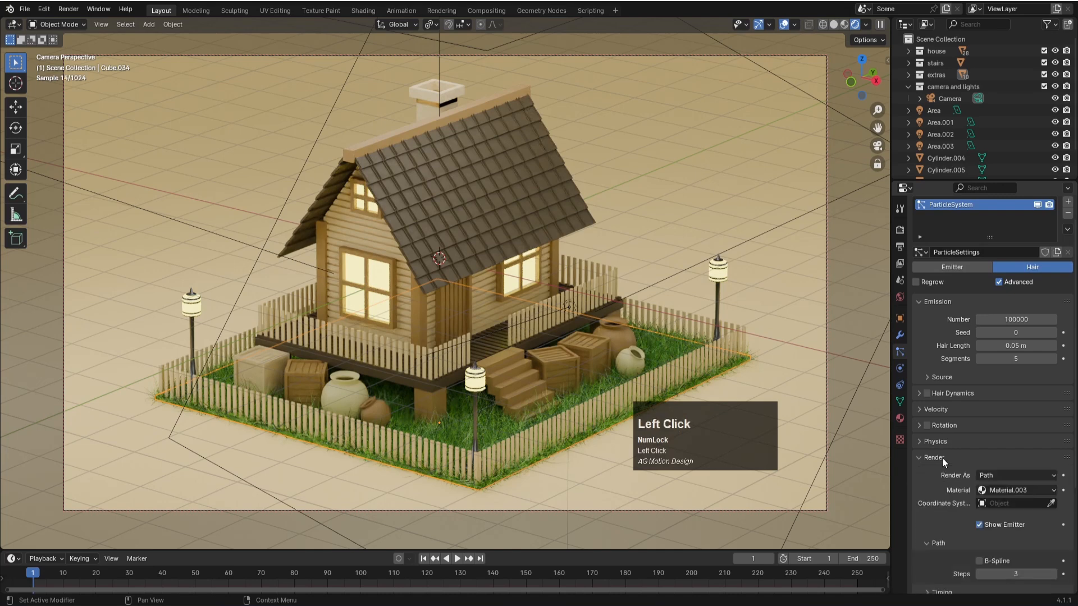
pyautogui.scroll(-1, 945, 500)
pyautogui.scroll(1, 945, 501)
pyautogui.click(934, 458)
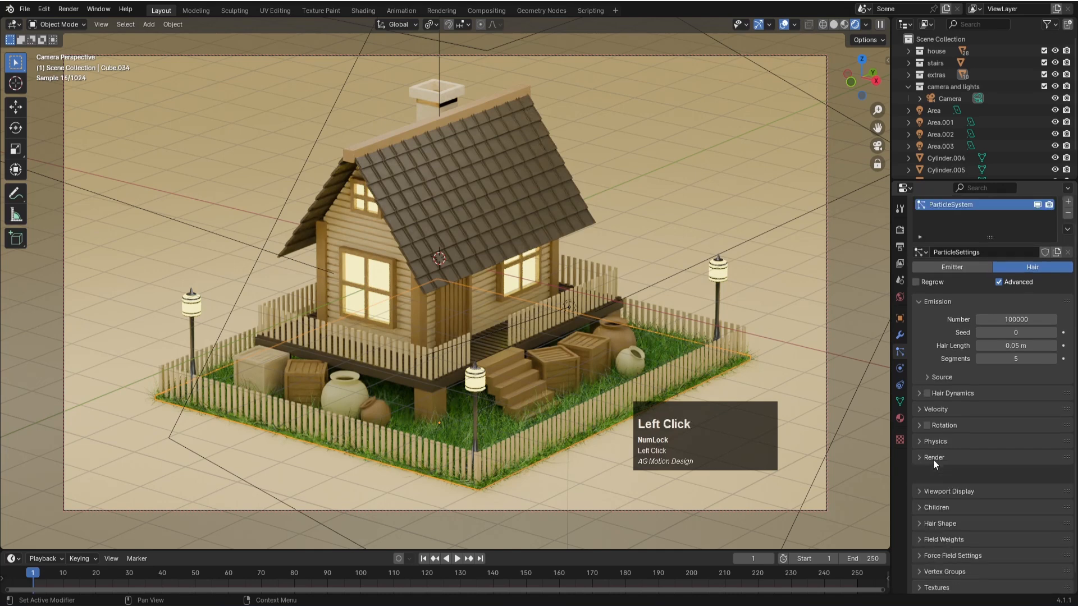
pyautogui.click(947, 378)
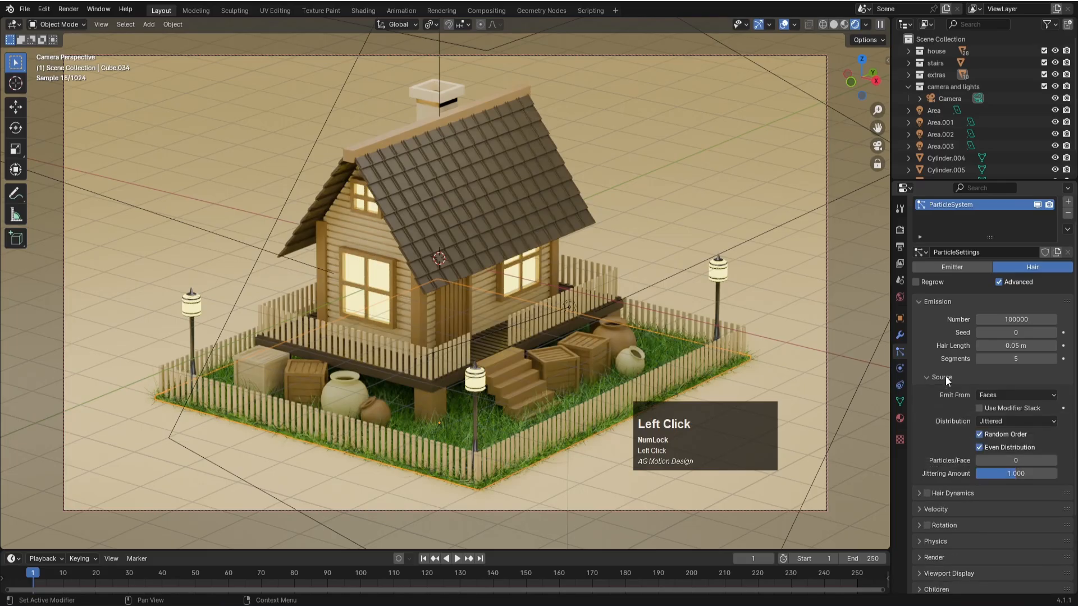
pyautogui.click(946, 377)
pyautogui.scroll(-1, 948, 484)
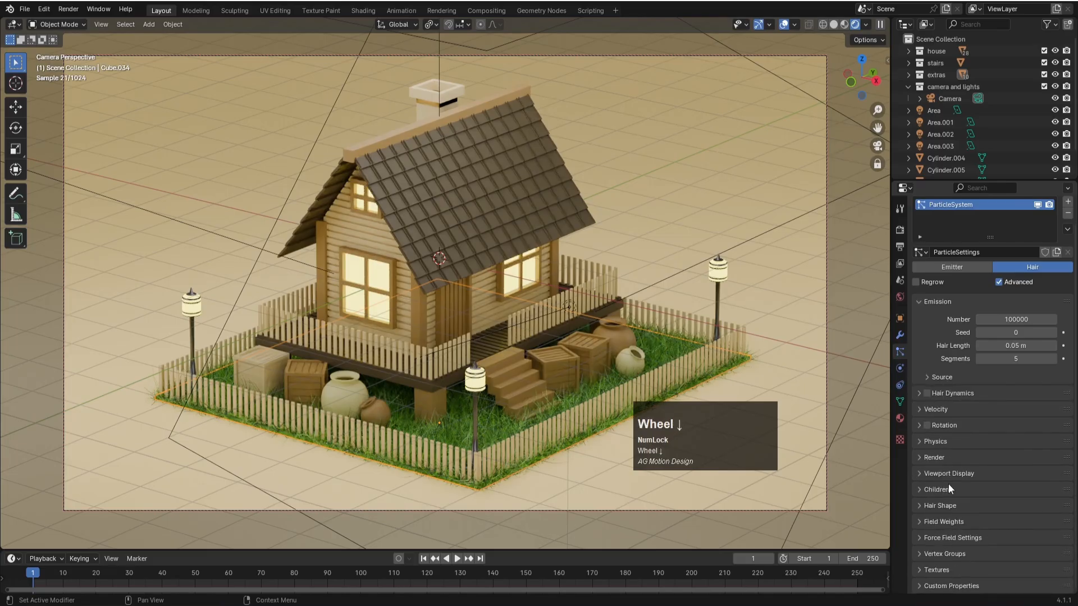
pyautogui.click(935, 442)
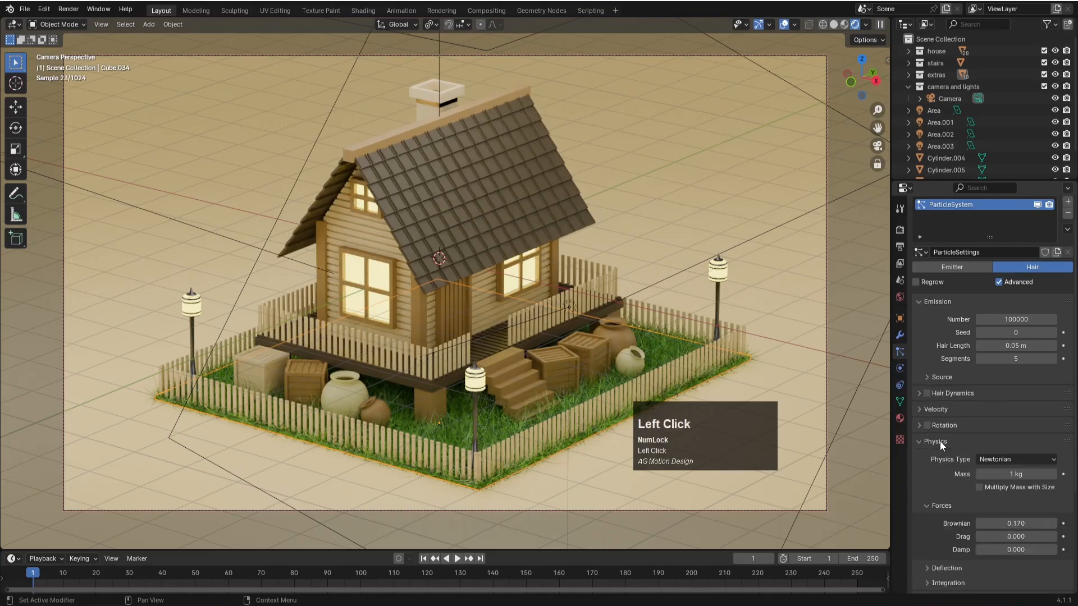
pyautogui.click(942, 442)
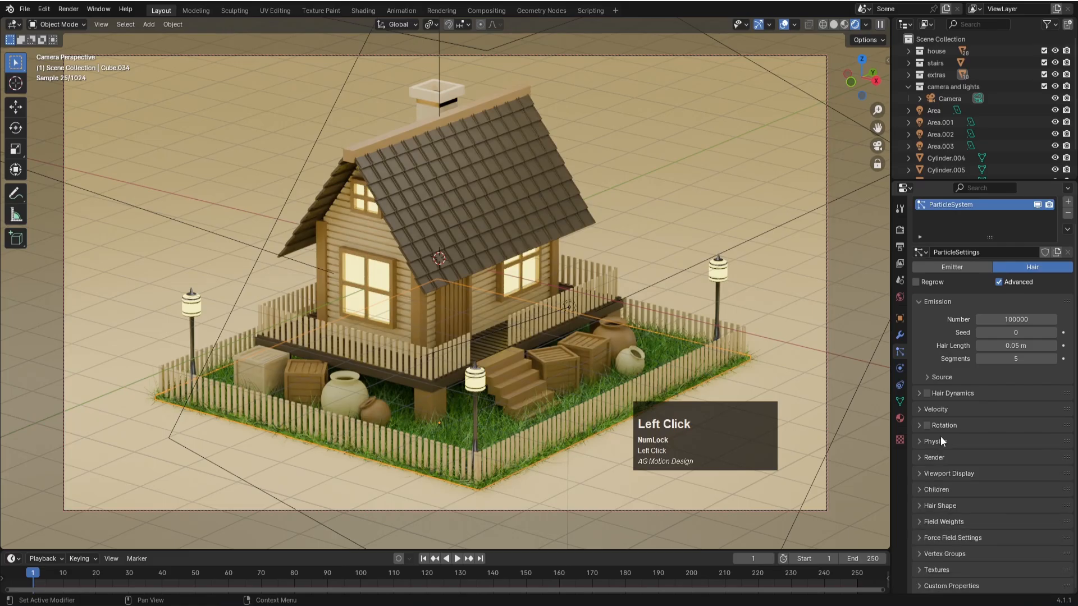
pyautogui.click(918, 392)
pyautogui.click(918, 392)
pyautogui.click(925, 459)
pyautogui.click(926, 459)
pyautogui.click(925, 473)
pyautogui.click(926, 473)
pyautogui.scroll(-1, 933, 515)
pyautogui.click(939, 521)
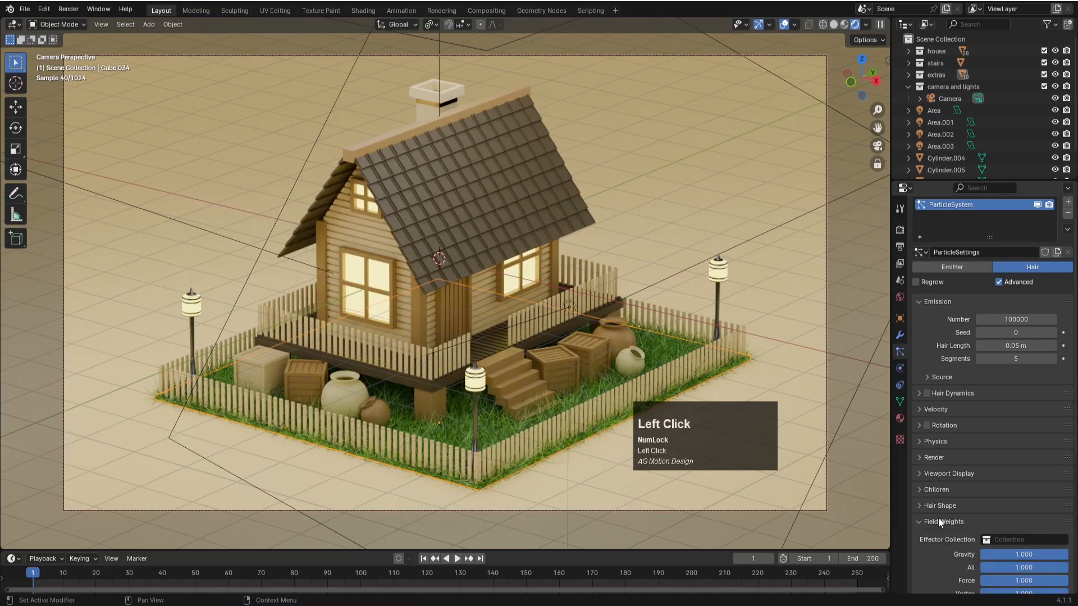
pyautogui.scroll(-2, 938, 519)
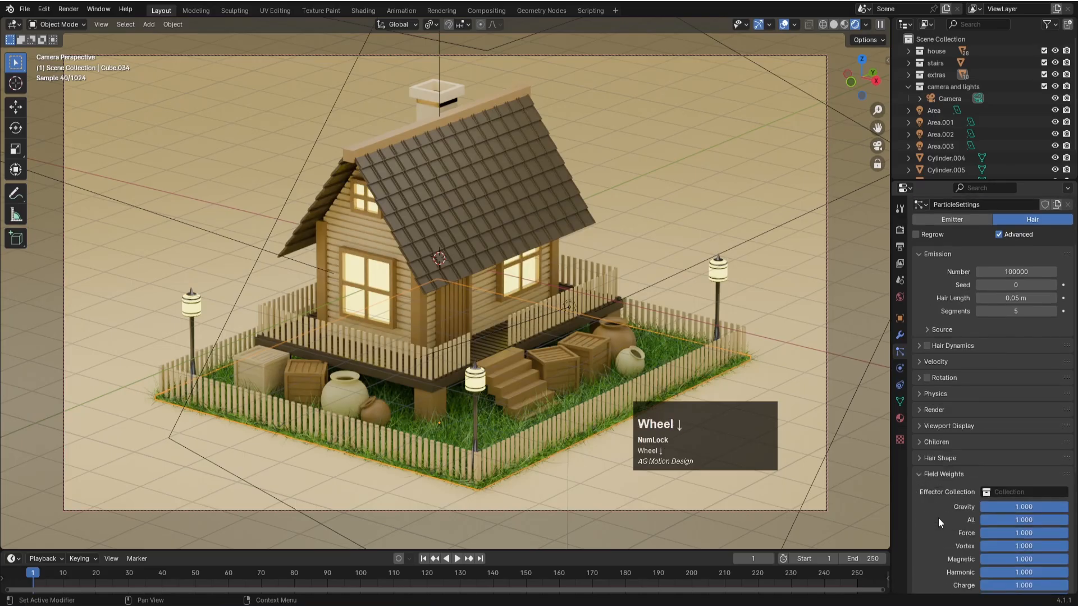
pyautogui.click(935, 476)
pyautogui.press('Num_Lock')
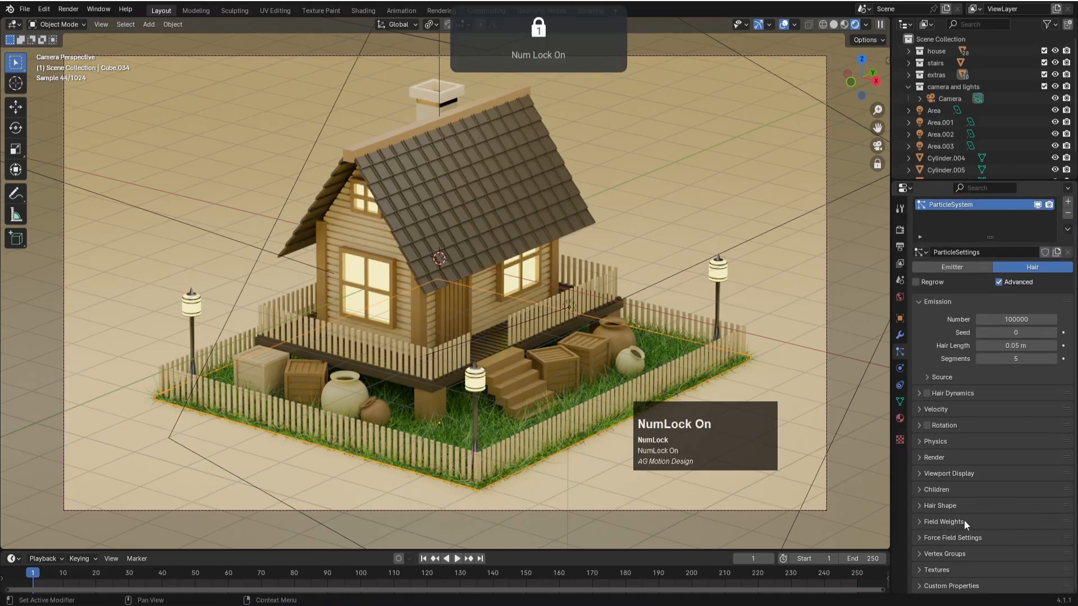
# - Try a different diameter scale in the grass particles' hair shape and undo the change
pyautogui.click(954, 506)
pyautogui.scroll(-1, 934, 537)
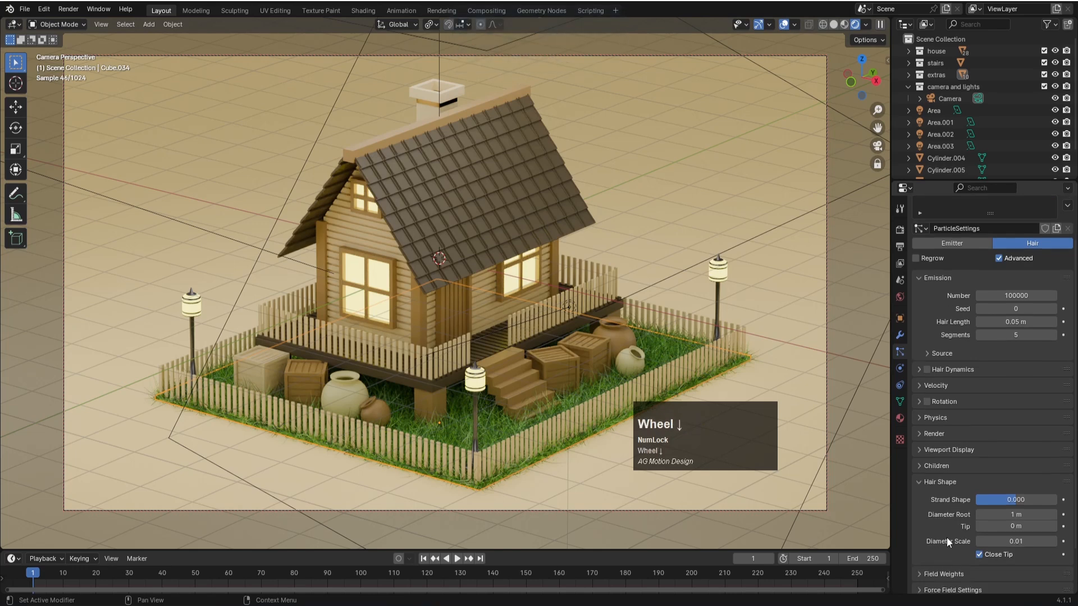
pyautogui.click(1022, 542)
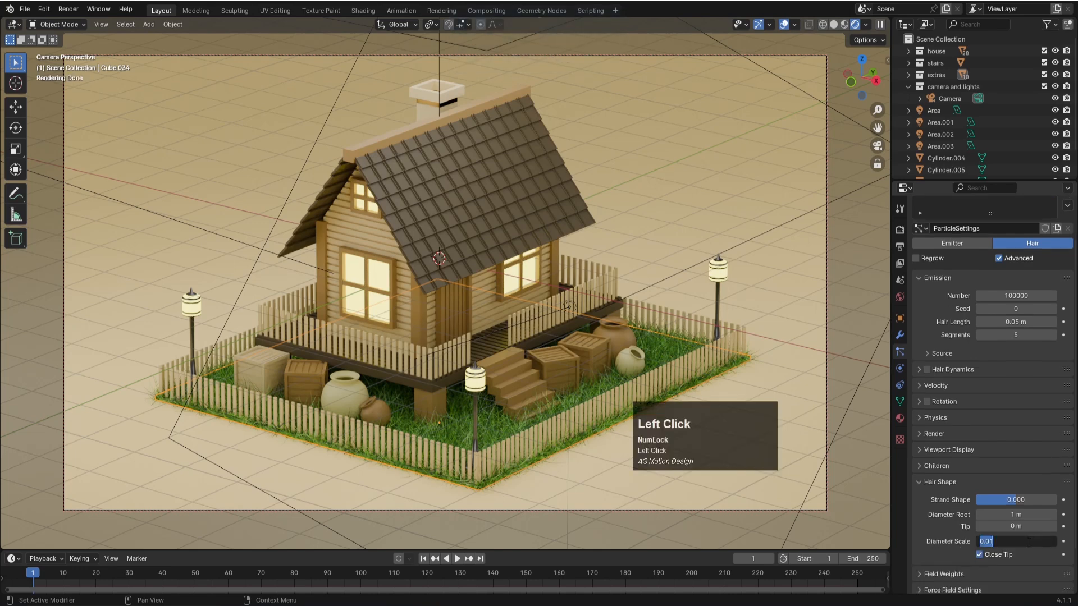
pyautogui.write('05')
pyautogui.press('Return')
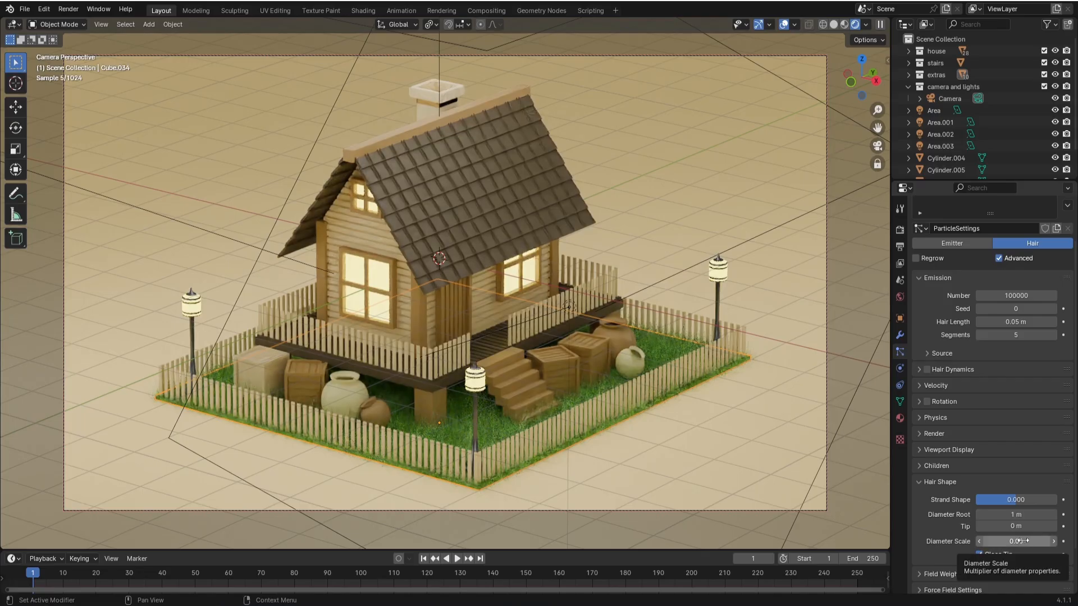
pyautogui.hotkey('ctrl', 'z')
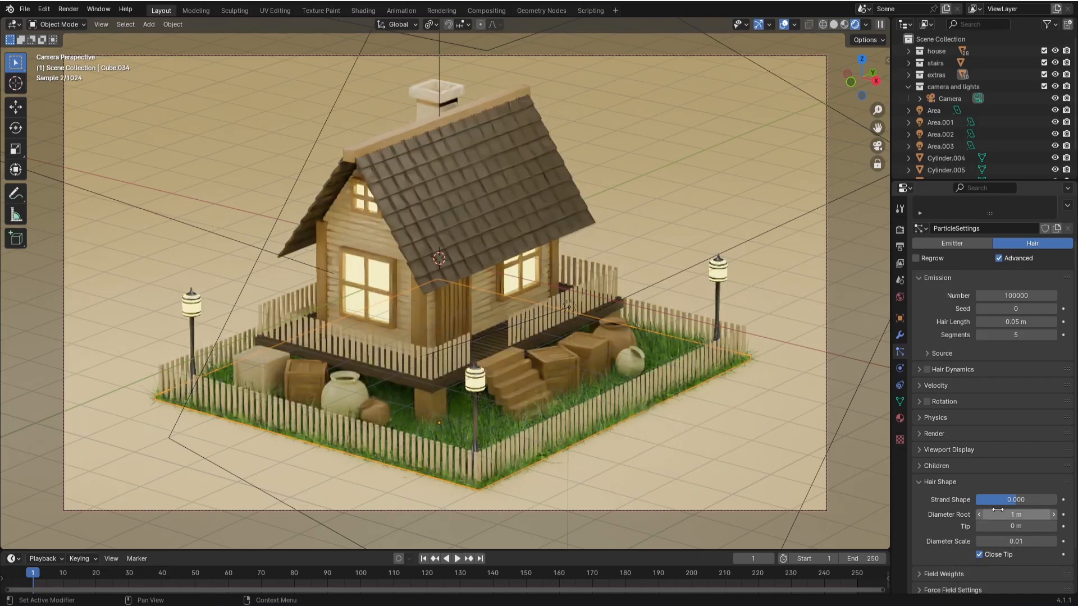
# - Set the strand shape of the grass hair to about 0.122
pyautogui.click(1020, 503)
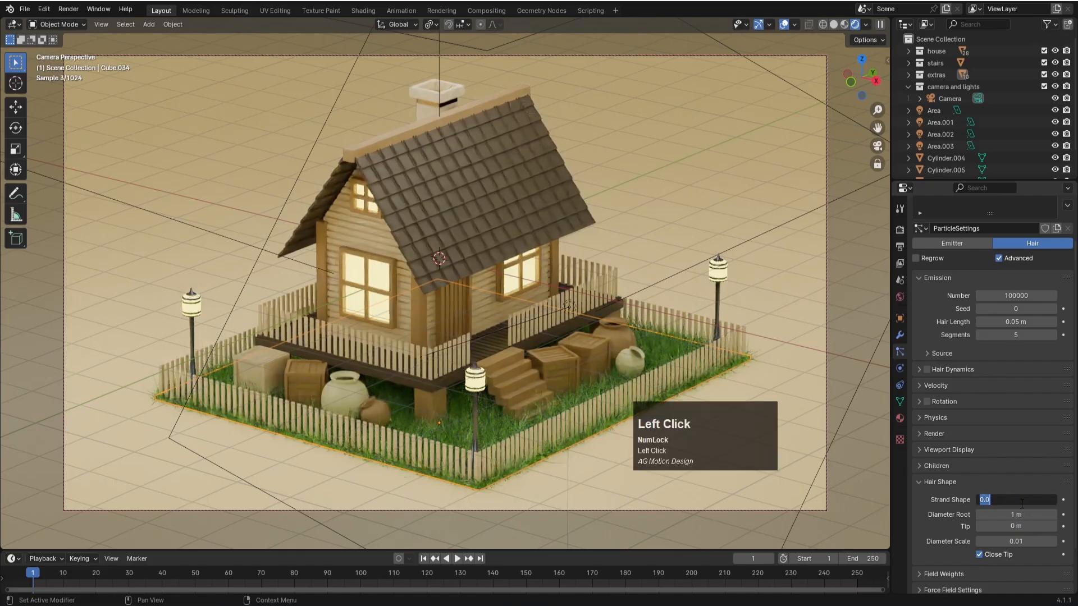
pyautogui.click(937, 492)
pyautogui.moveTo(1017, 500); pyautogui.dragTo(1021, 500)
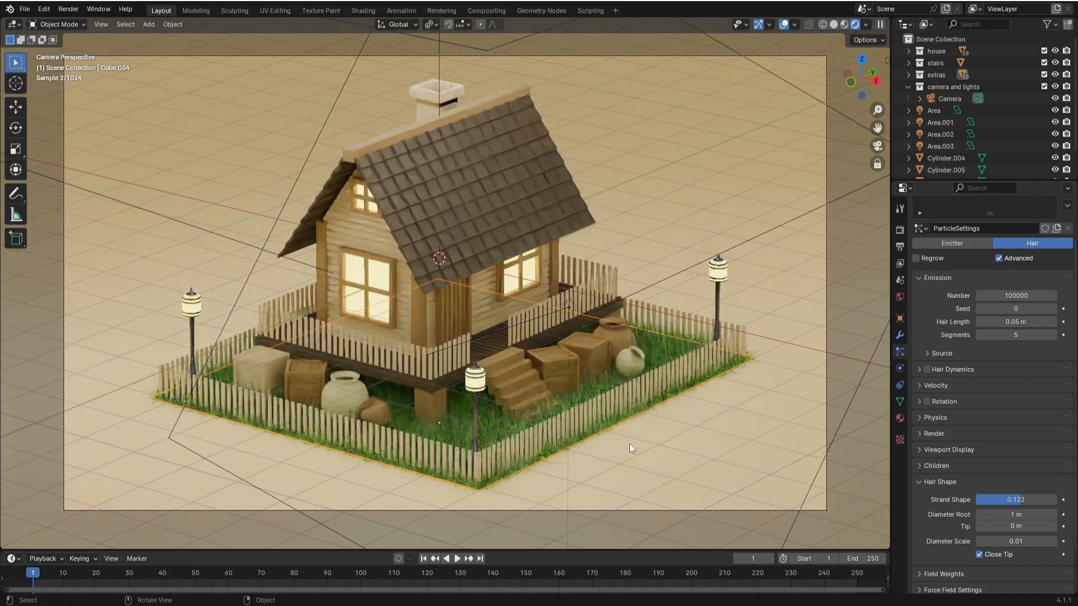
# - Review the grass particles' remaining options, including force fields, velocity, physics, render path and viewport display
pyautogui.scroll(-2, 947, 518)
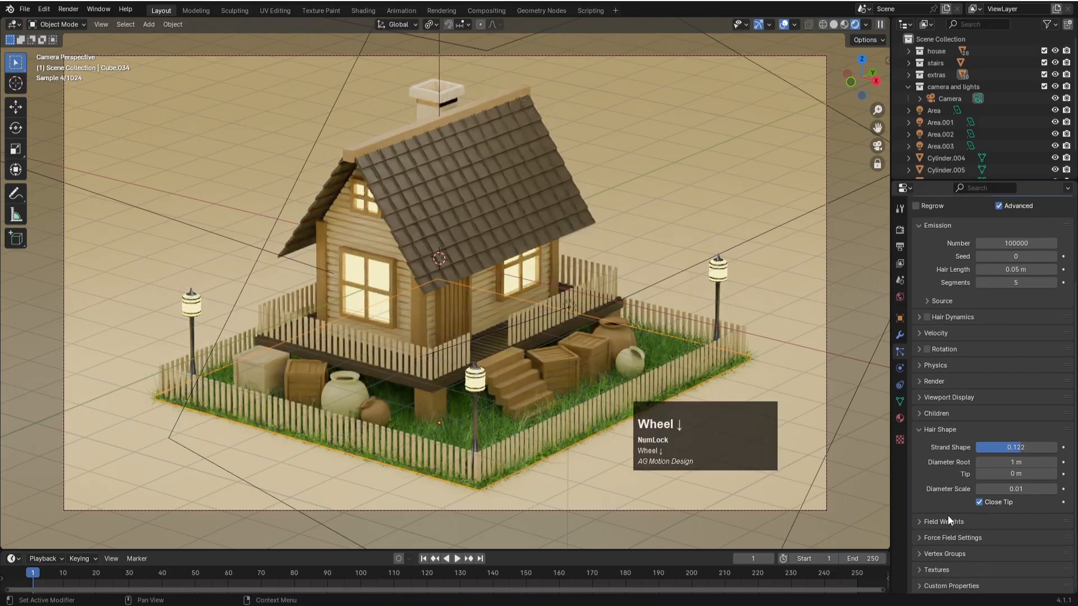
pyautogui.click(942, 541)
pyautogui.click(942, 541)
pyautogui.click(941, 523)
pyautogui.click(942, 522)
pyautogui.click(938, 430)
pyautogui.click(933, 460)
pyautogui.click(933, 460)
pyautogui.scroll(1, 935, 401)
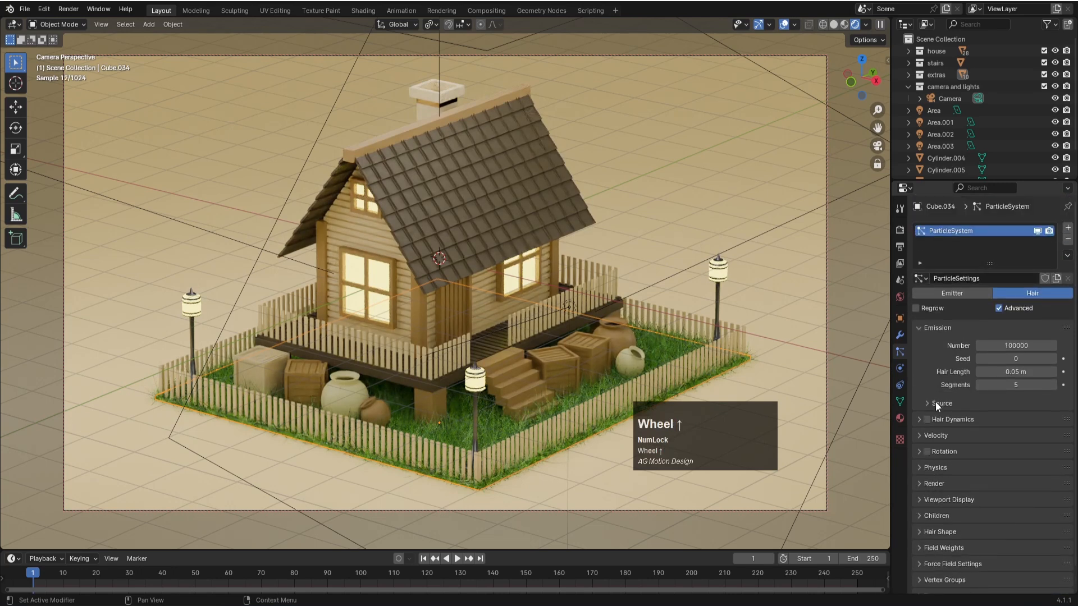
pyautogui.scroll(-1, 937, 403)
pyautogui.click(941, 411)
pyautogui.click(939, 409)
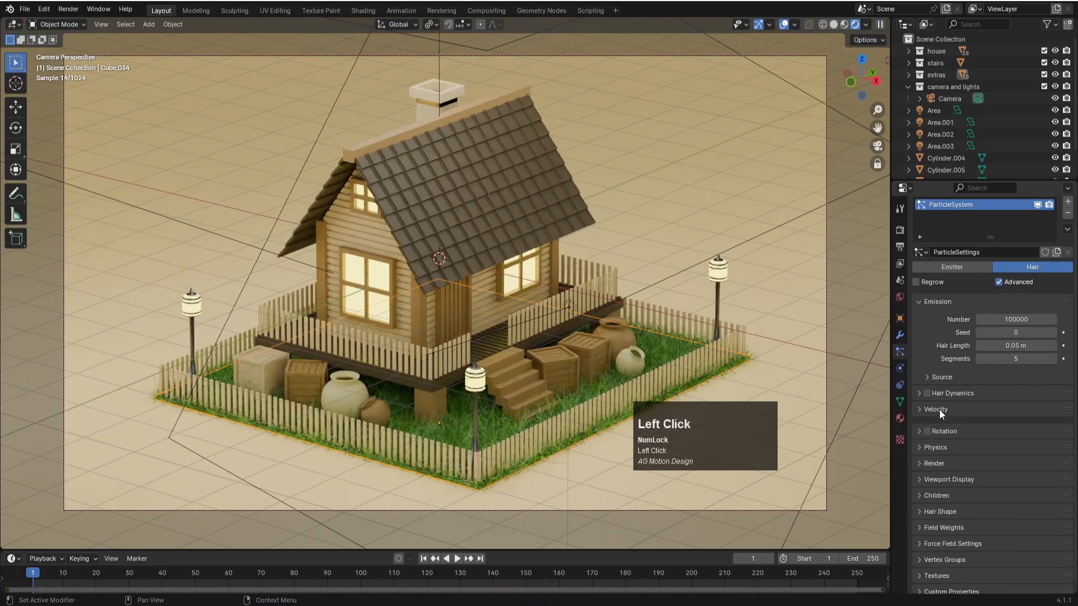
pyautogui.click(942, 442)
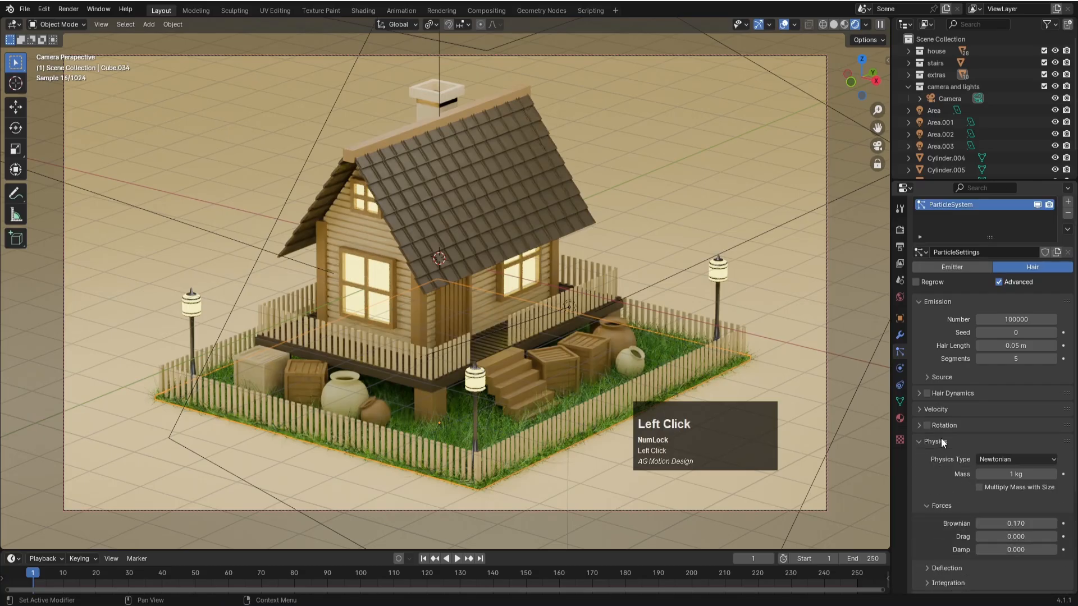
pyautogui.click(942, 441)
pyautogui.click(941, 458)
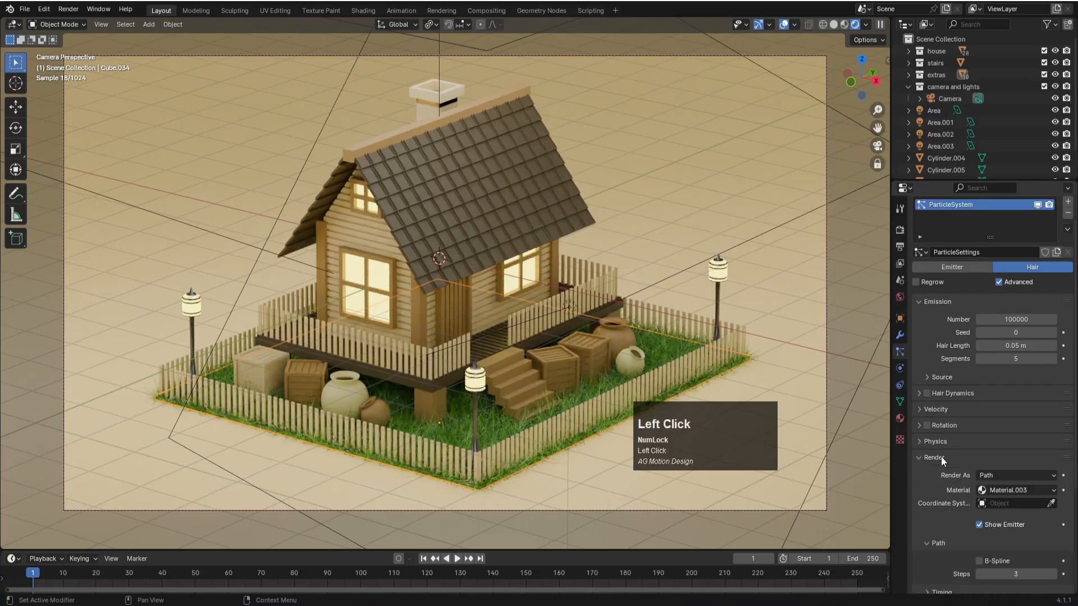
pyautogui.scroll(-4, 942, 457)
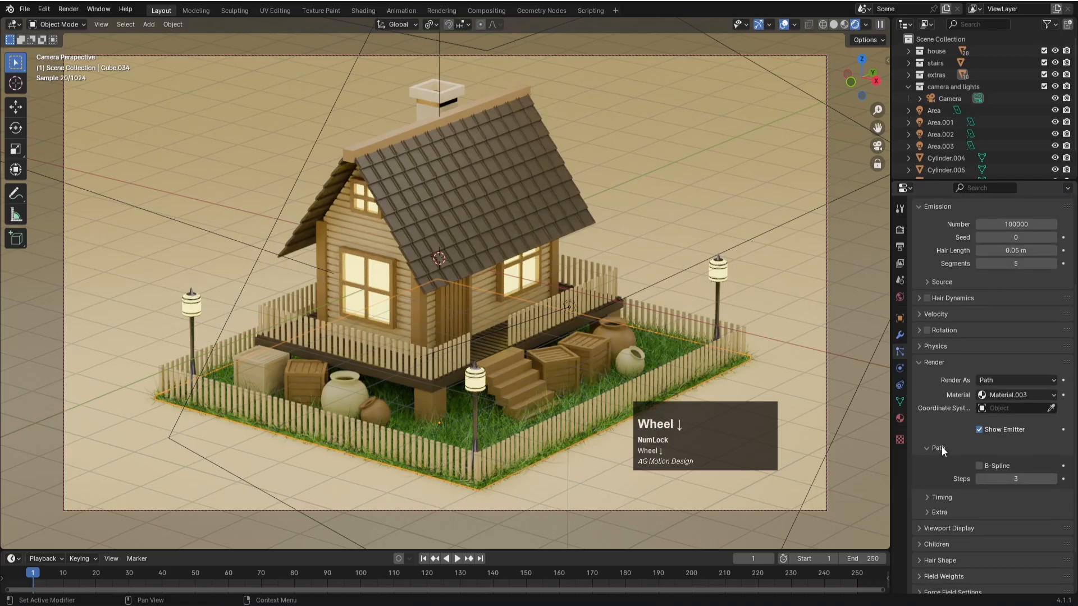
pyautogui.click(940, 528)
pyautogui.scroll(-3, 944, 527)
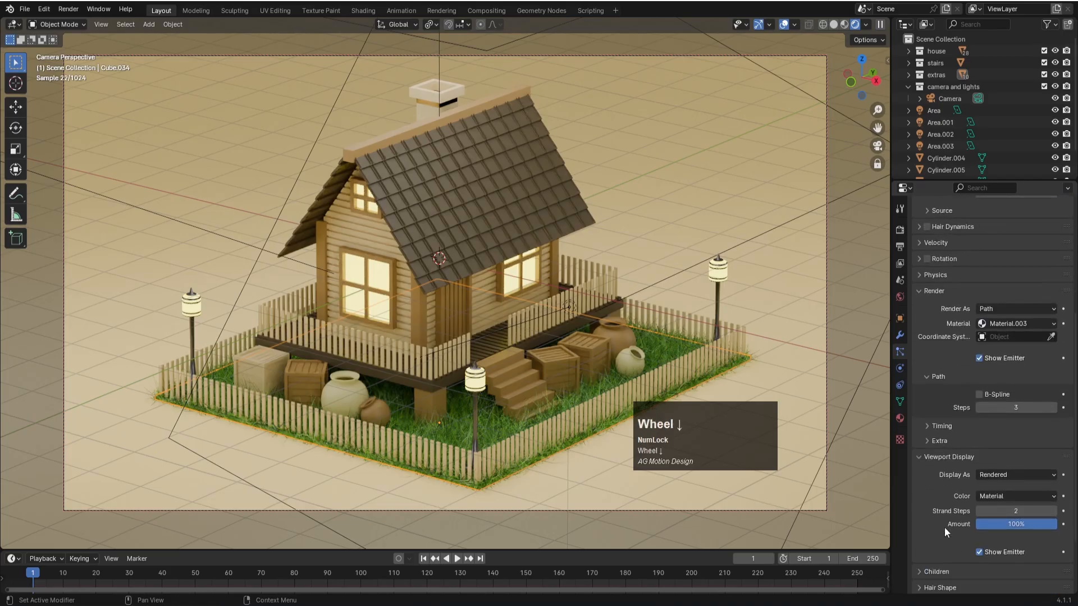
pyautogui.scroll(-2, 944, 527)
pyautogui.click(945, 527)
pyautogui.click(944, 527)
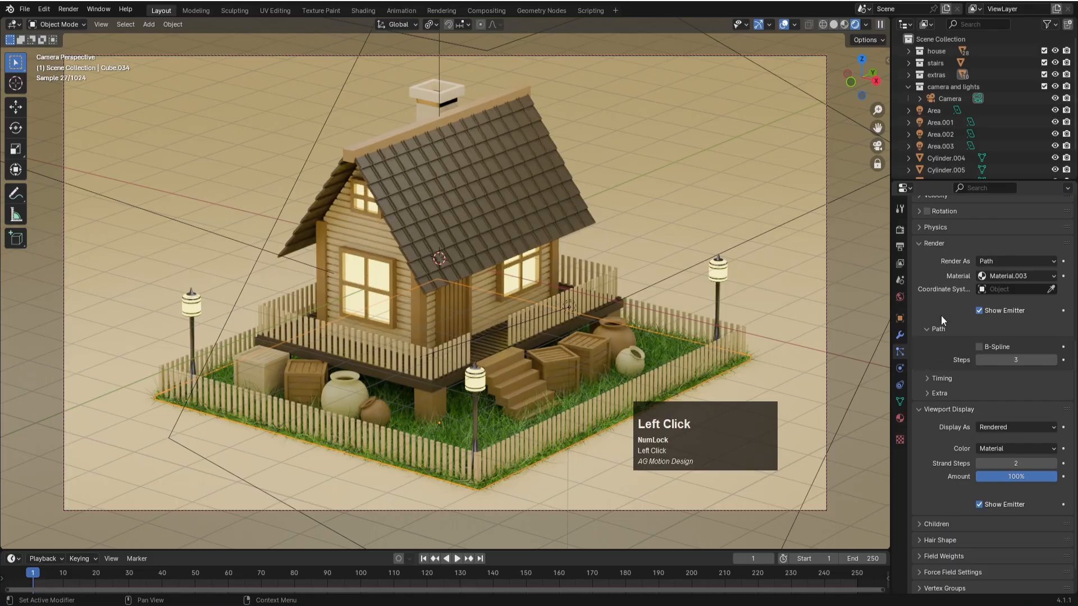
# - Open the scene's render settings and save the file
pyautogui.click(902, 228)
pyautogui.scroll(3, 954, 280)
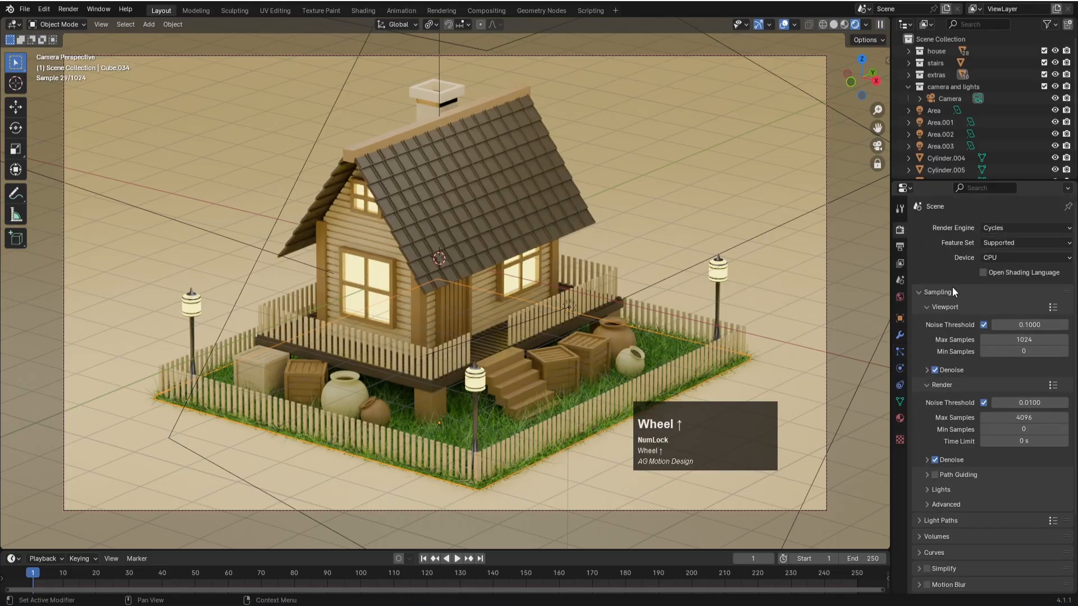
pyautogui.hotkey('ctrl', 's')
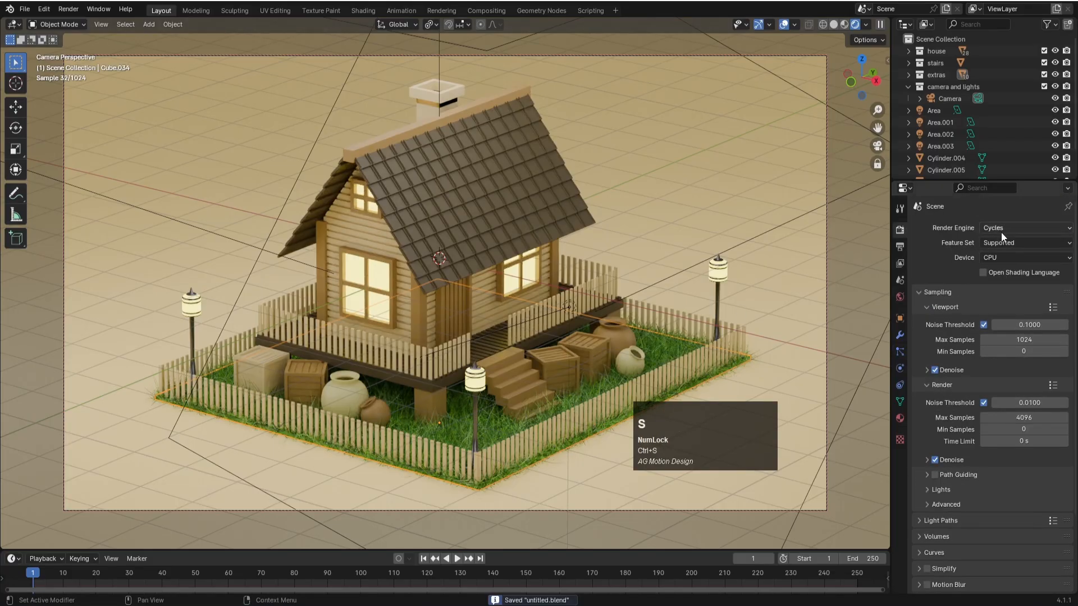
# - Switch the render engine to EEVEE for comparison, return it to Cycles and save the file
pyautogui.click(999, 230)
pyautogui.click(997, 241)
pyautogui.click(997, 230)
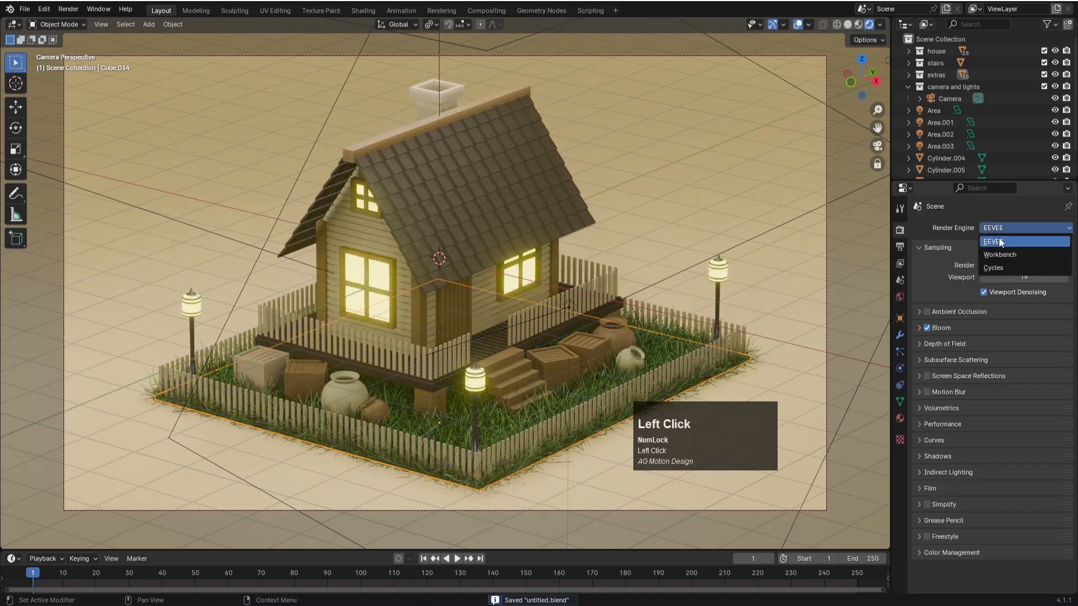
pyautogui.click(999, 269)
pyautogui.hotkey('ctrl', 's')
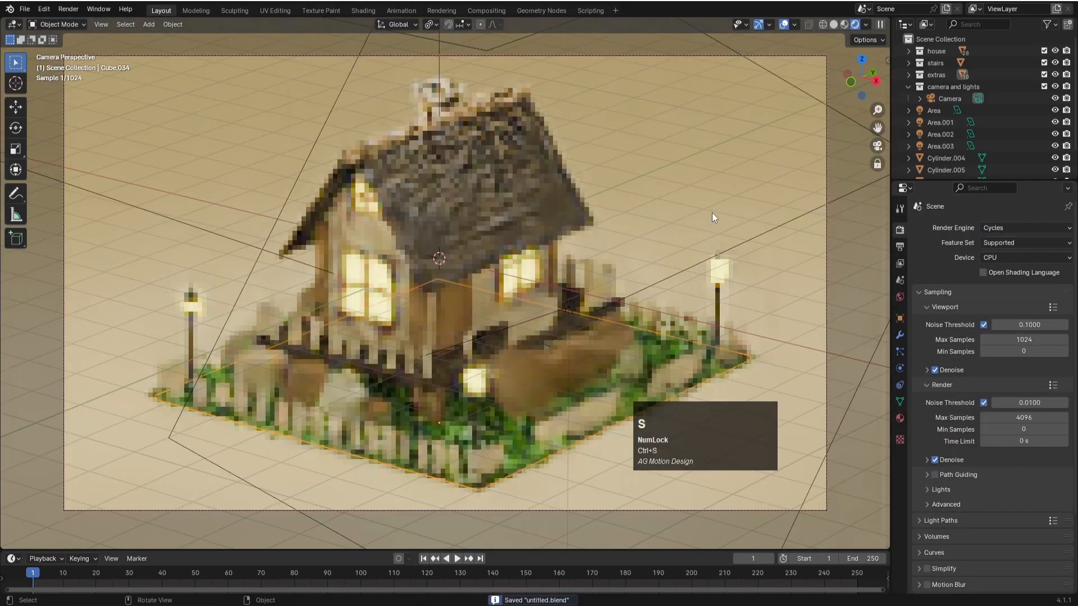
# - Select the ground plane and darken its material's base color to black
pyautogui.click(693, 170)
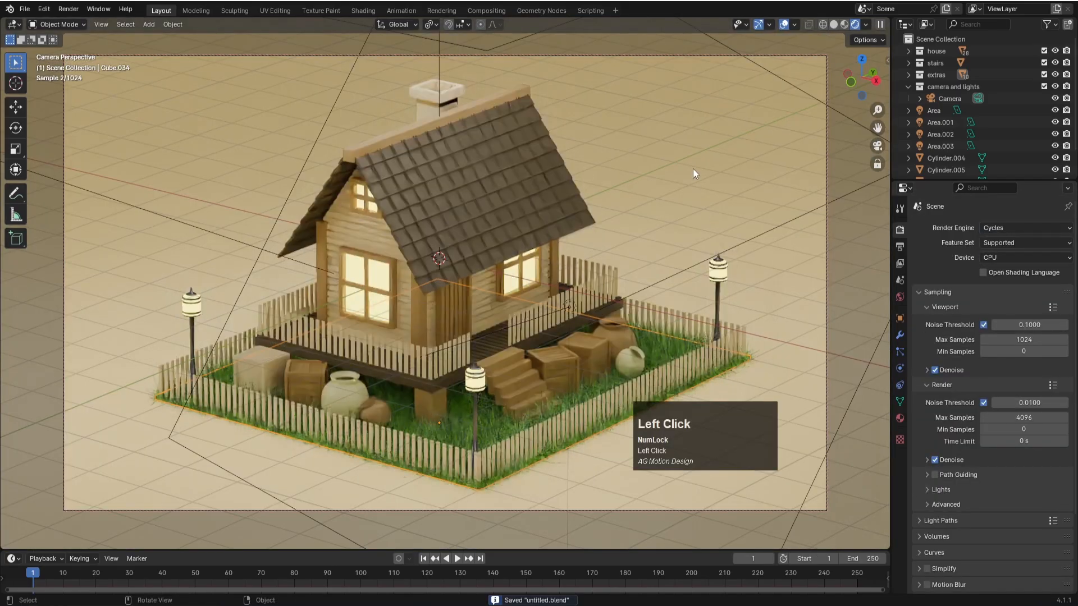
pyautogui.click(901, 418)
pyautogui.click(1001, 354)
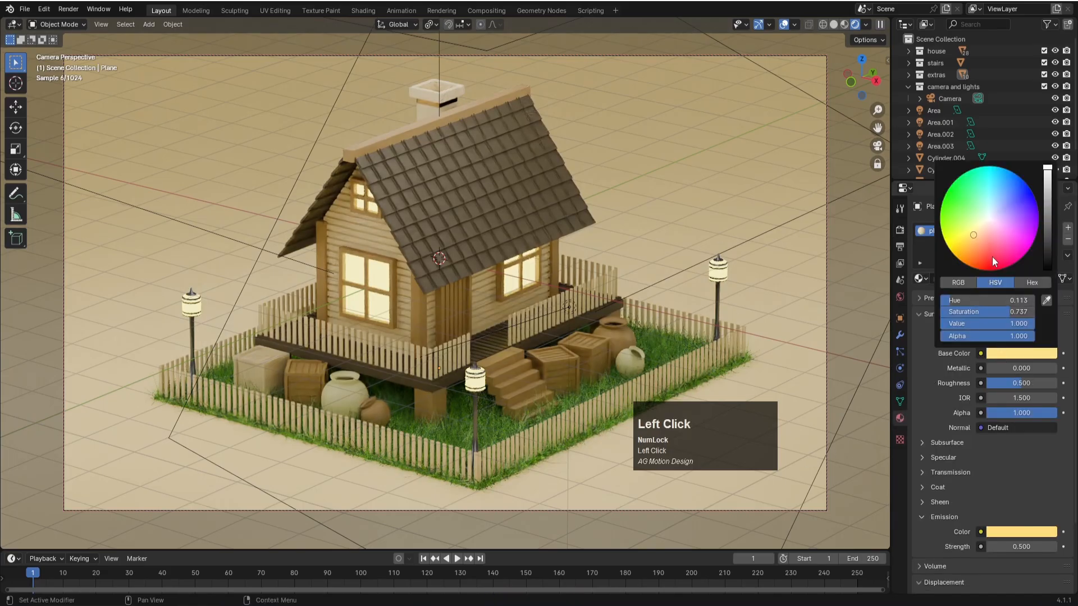
pyautogui.moveTo(1050, 238); pyautogui.dragTo(1050, 271)
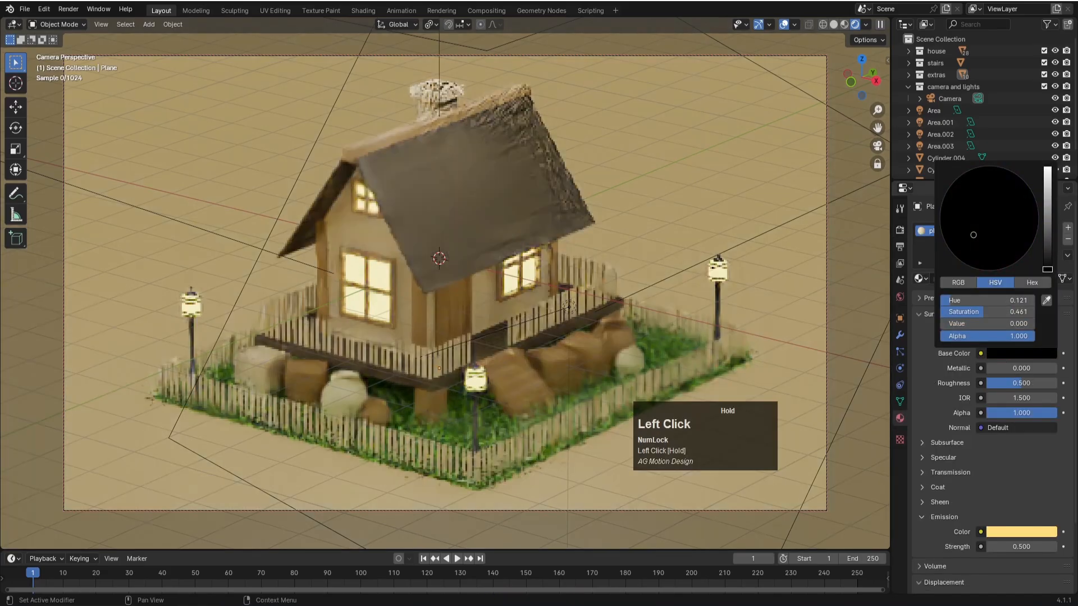
# - Set the emission strength of the ground plane's material to 0
pyautogui.click(1015, 547)
pyautogui.write('0')
pyautogui.press('Return')
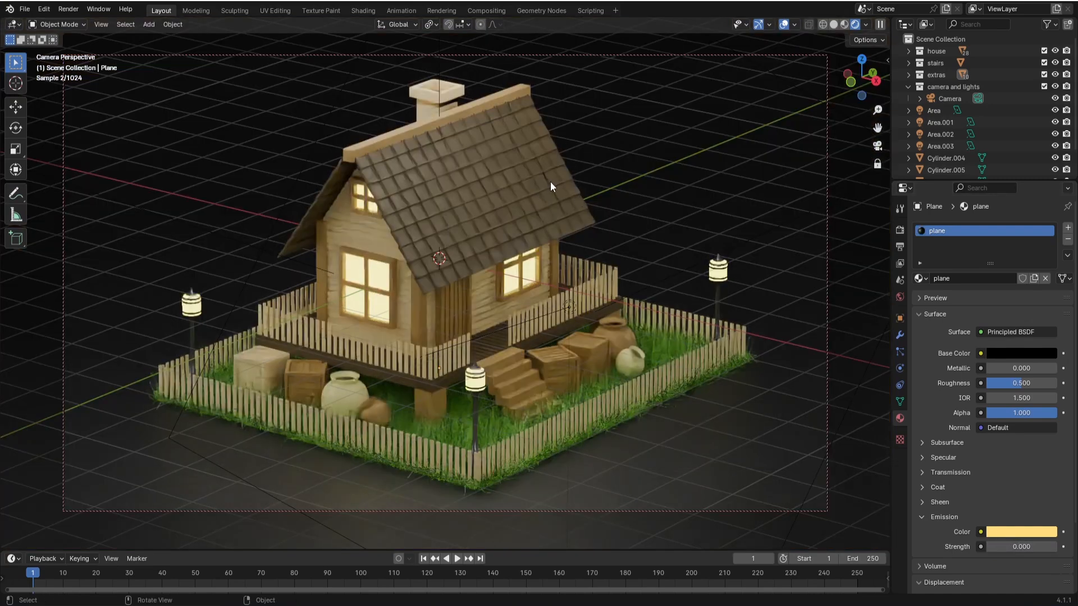
pyautogui.click(645, 201)
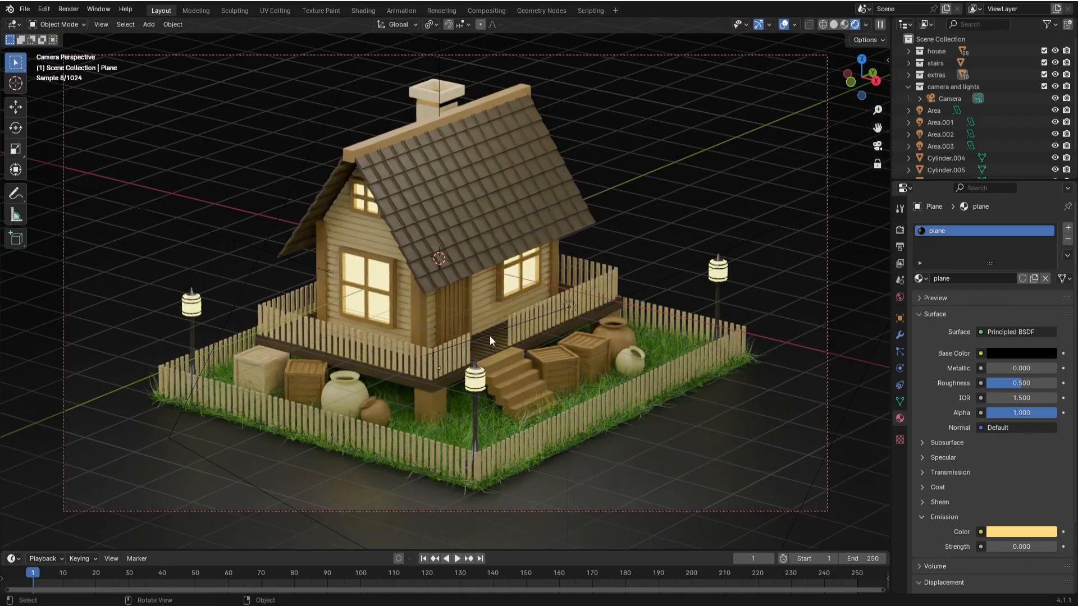
# - Switch the render engine to EEVEE and save the file
pyautogui.click(900, 230)
pyautogui.click(1003, 228)
pyautogui.click(999, 241)
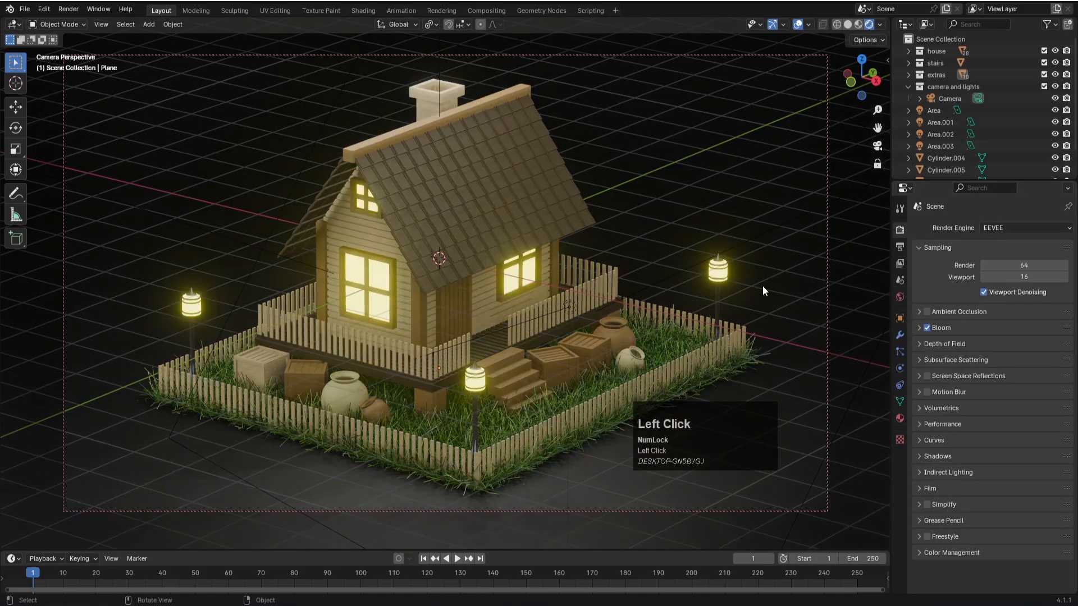
pyautogui.hotkey('ctrl', 's')
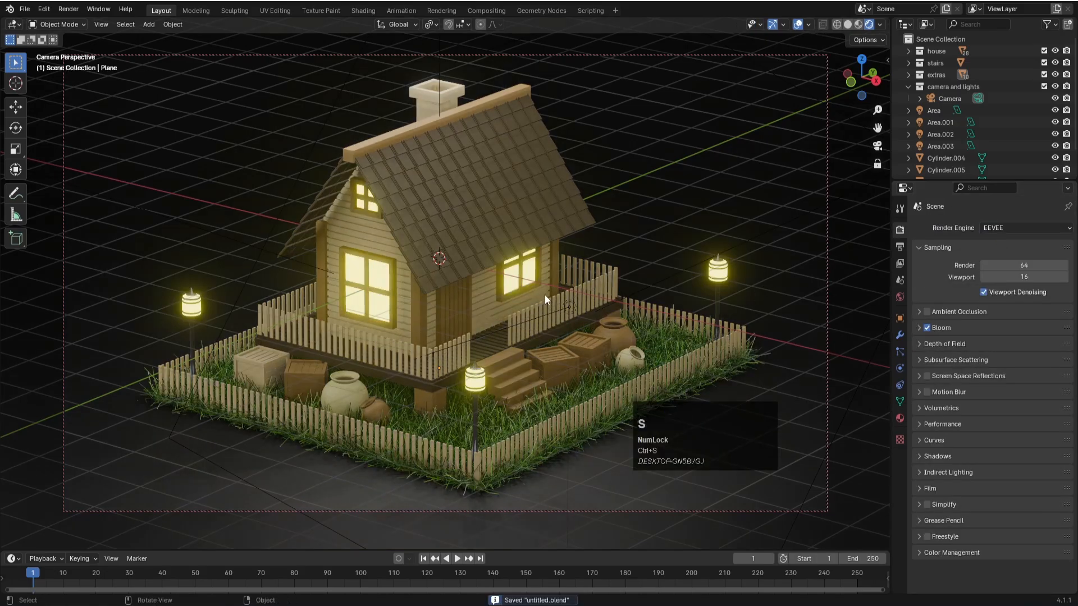
# - Duplicate the overhead area light and move the copy about 4.42 m down along Z
pyautogui.moveTo(546, 290); pyautogui.dragTo(541, 306, button='middle')
pyautogui.scroll(-7, 541, 305)
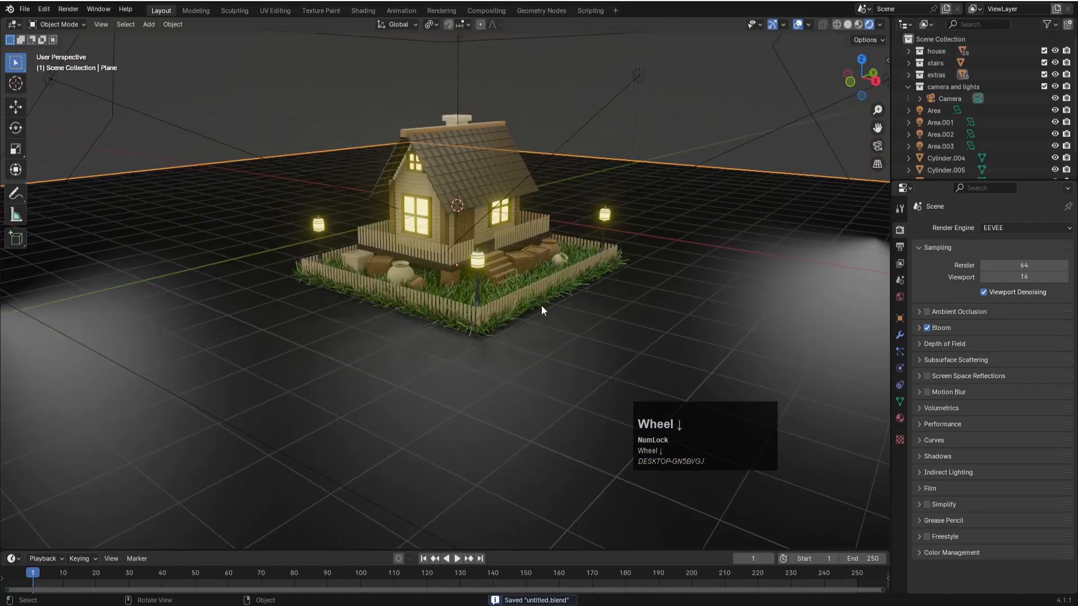
pyautogui.scroll(2, 491, 253)
pyautogui.scroll(-4, 466, 161)
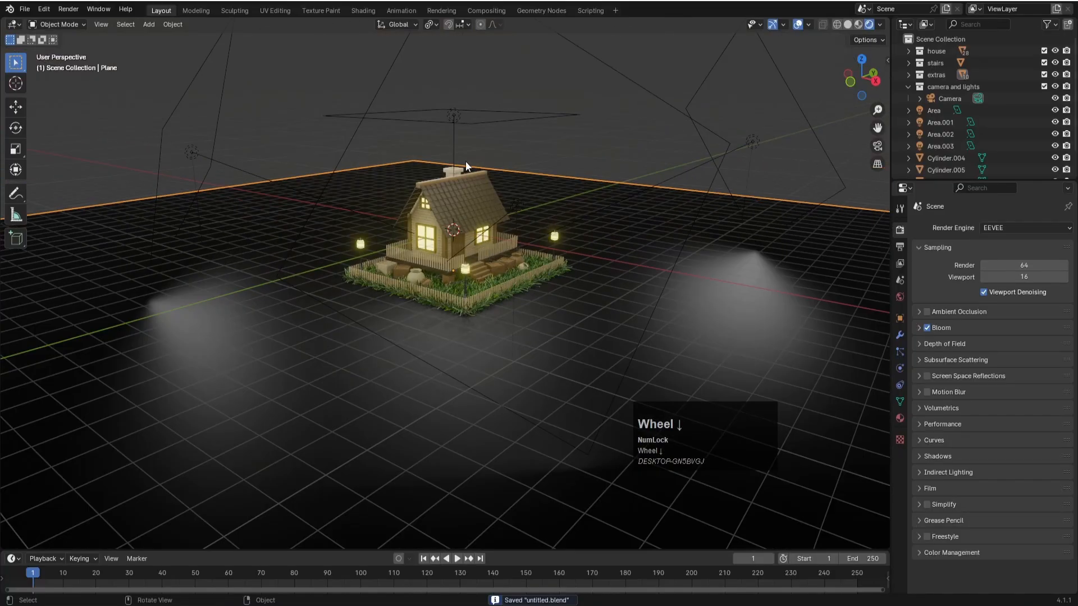
pyautogui.click(455, 115)
pyautogui.press('KP_1')
pyautogui.scroll(4, 506, 147)
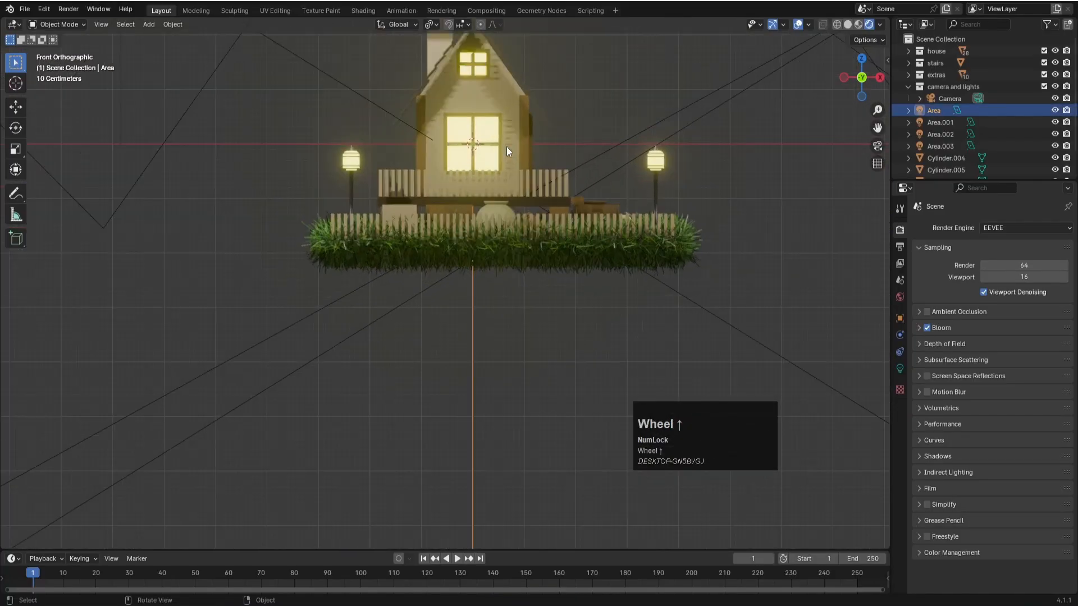
pyautogui.keyDown('shift'); pyautogui.moveTo(569, 62); pyautogui.dragTo(474, 341, button='middle'); pyautogui.keyUp('shift')
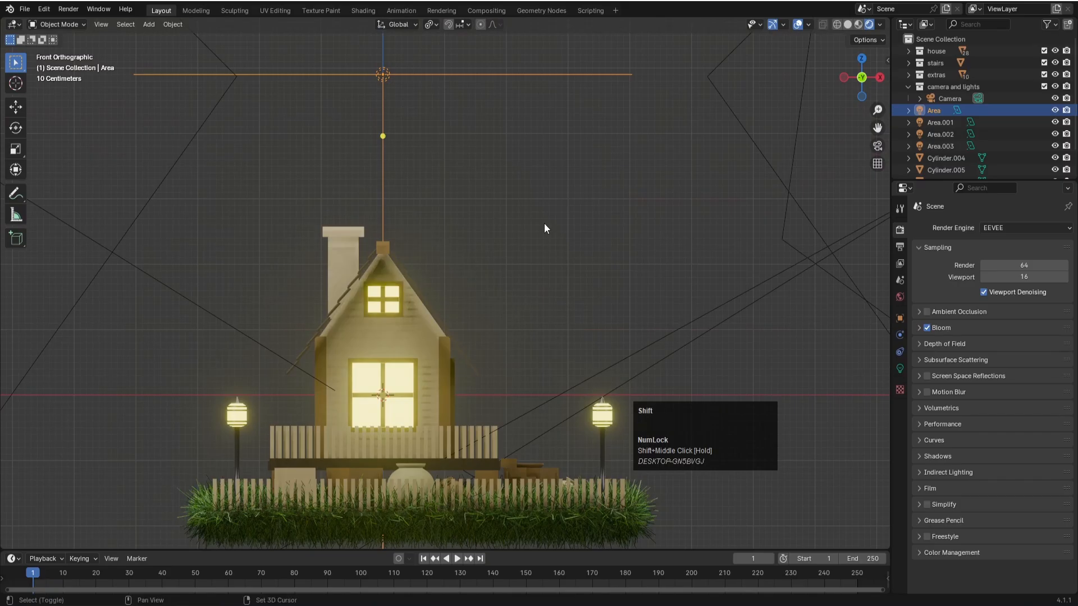
pyautogui.hotkey('shift', 'd')
pyautogui.press('z')
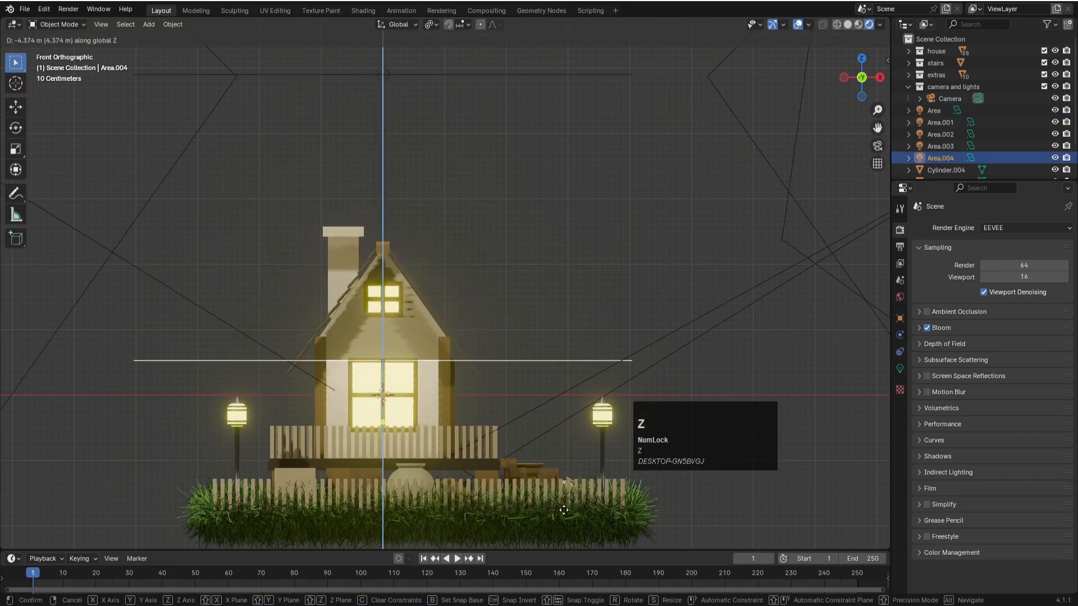
pyautogui.click(595, 509)
# - Scale the duplicated light to about 0.066 along X and move it about 2.41 m along X, beside the house
pyautogui.press('s')
pyautogui.press('x')
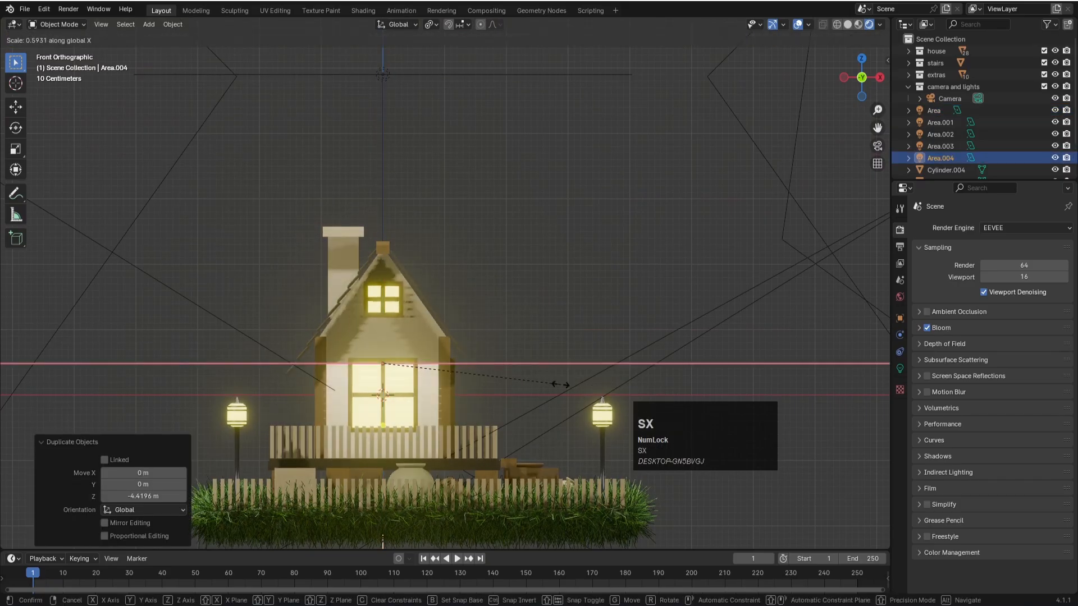
pyautogui.click(405, 370)
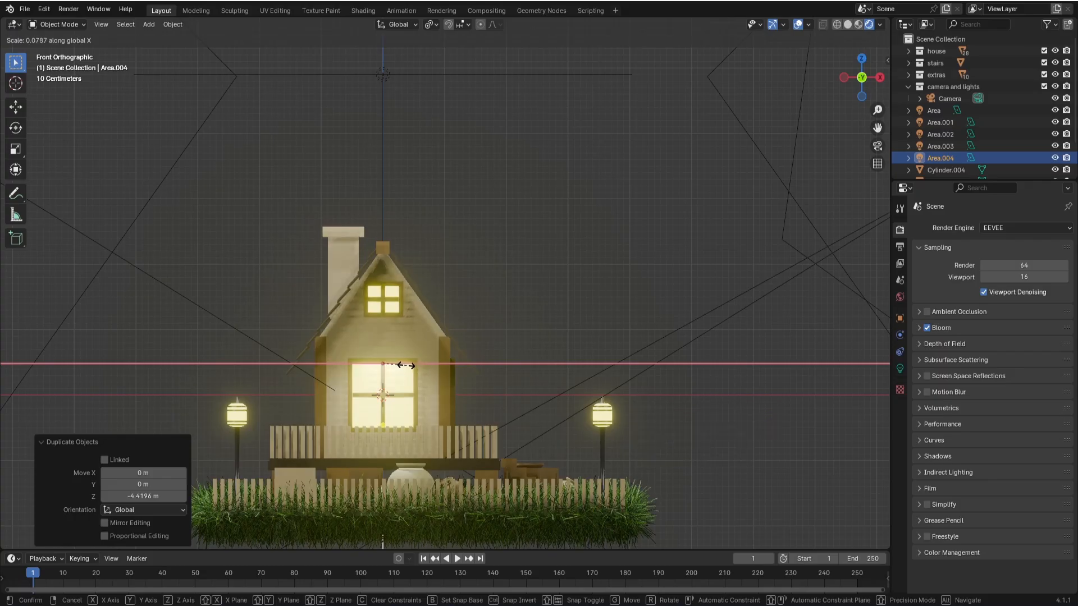
pyautogui.press('g')
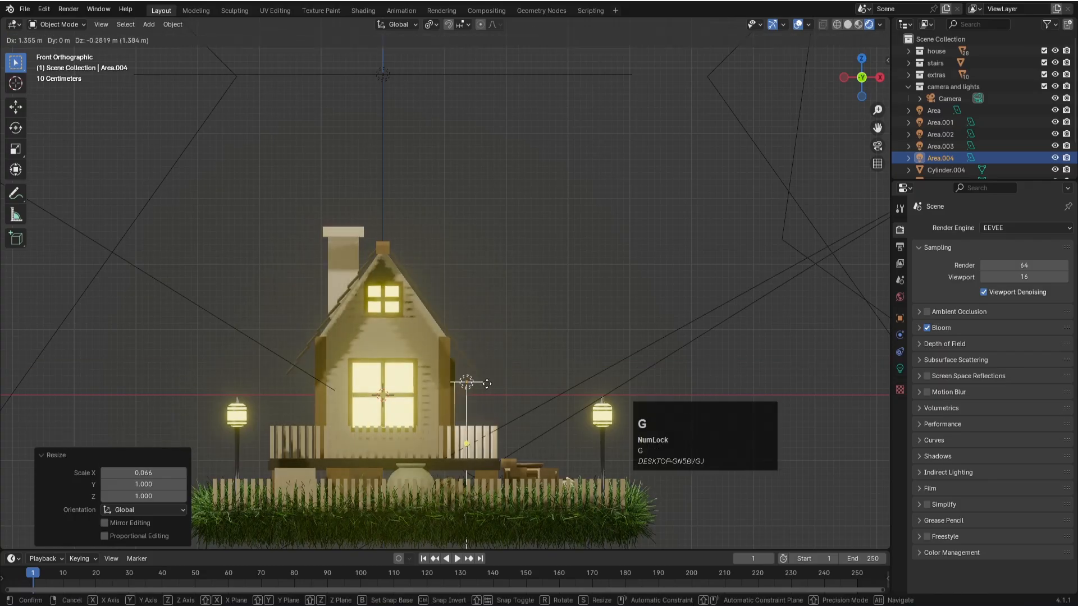
pyautogui.scroll(3, 552, 361)
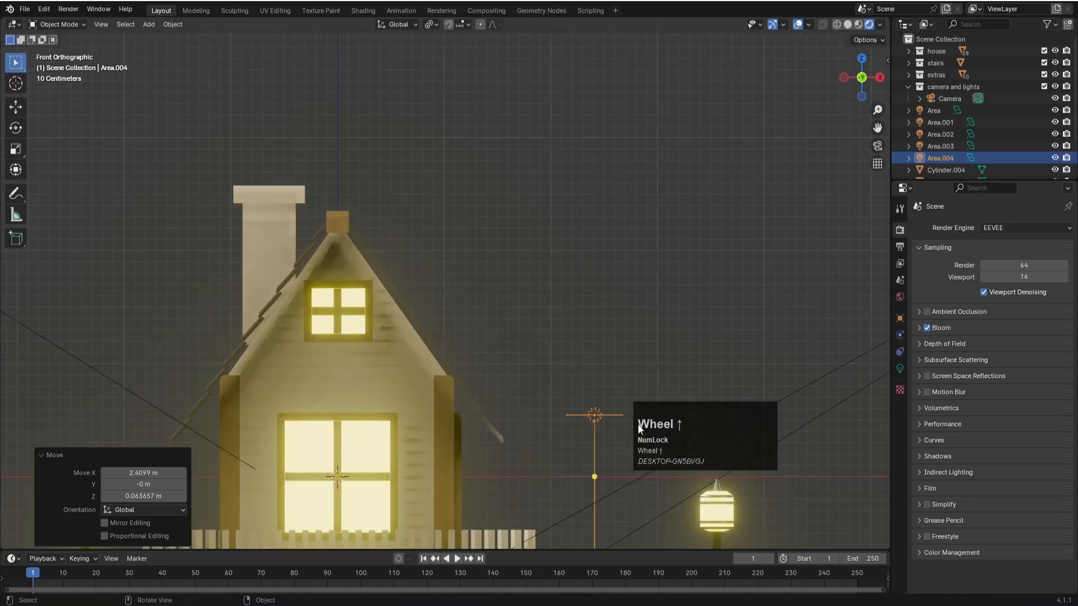
# - Narrow the new light to about 0.565 along X and move it about 1.08 m back toward the house wall and 0.13 m down
pyautogui.click(616, 418)
pyautogui.press('s')
pyautogui.press('x')
pyautogui.click(615, 420)
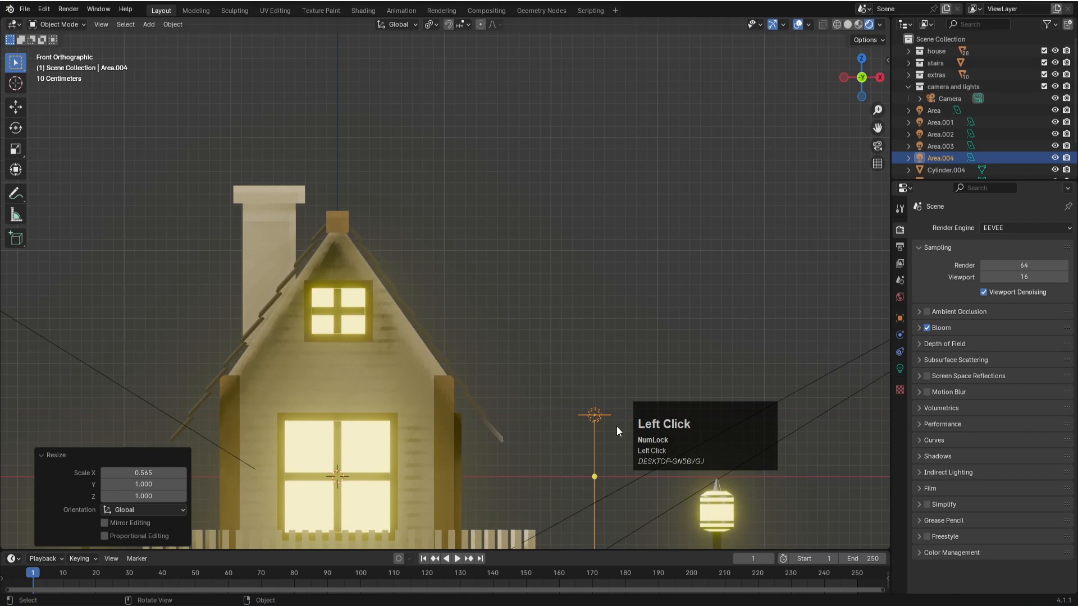
pyautogui.press('g')
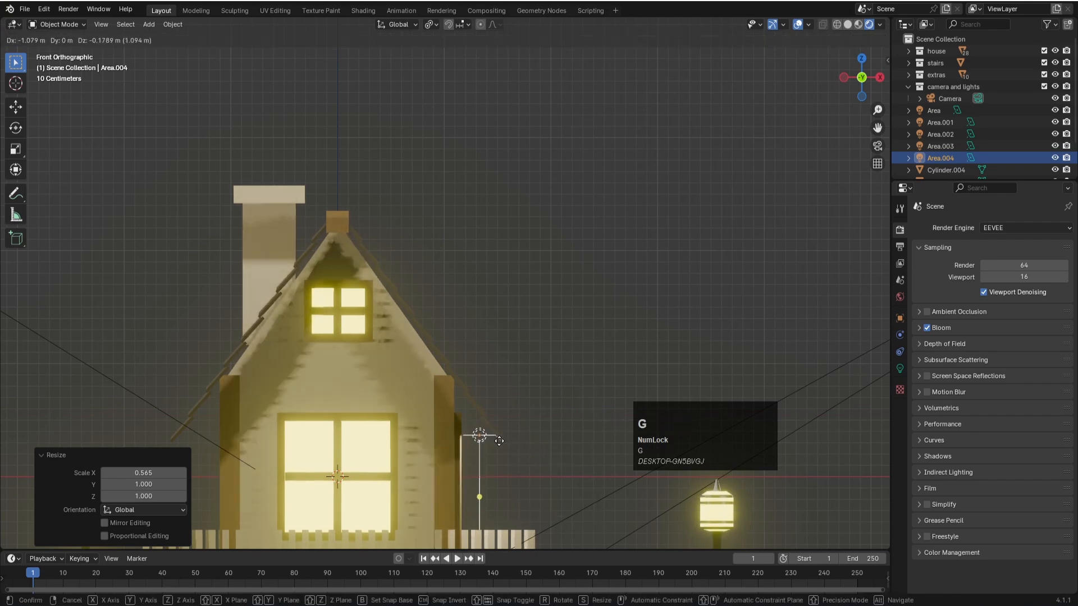
pyautogui.click(501, 436)
# - Scale the light to about 0.66 along X and nudge it about 0.04 m inward and 0.03 m up beneath the eave
pyautogui.press('s')
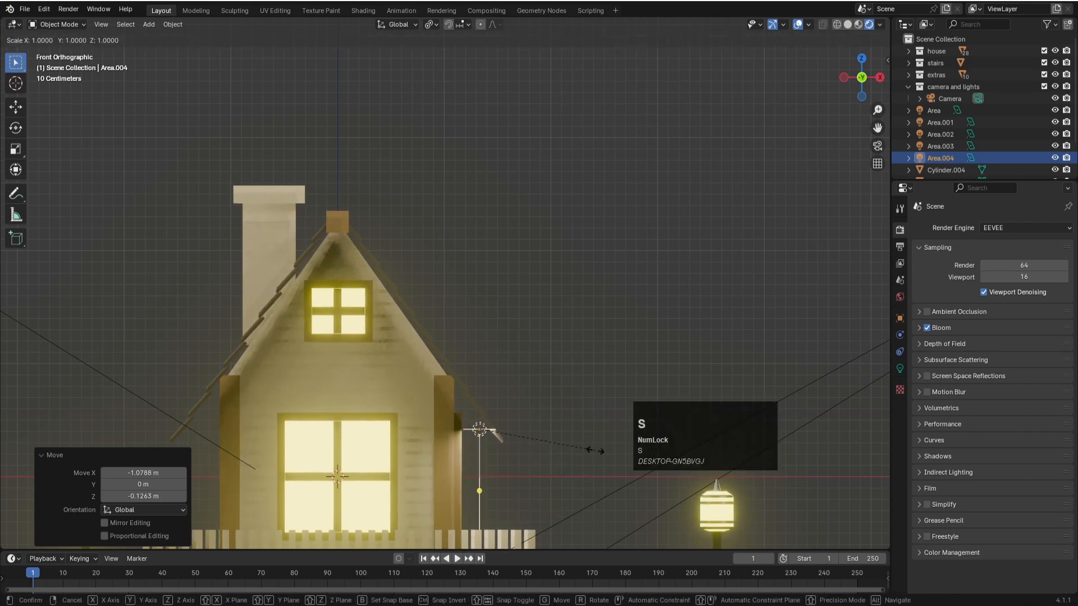
pyautogui.press('x')
pyautogui.click(556, 442)
pyautogui.press('g')
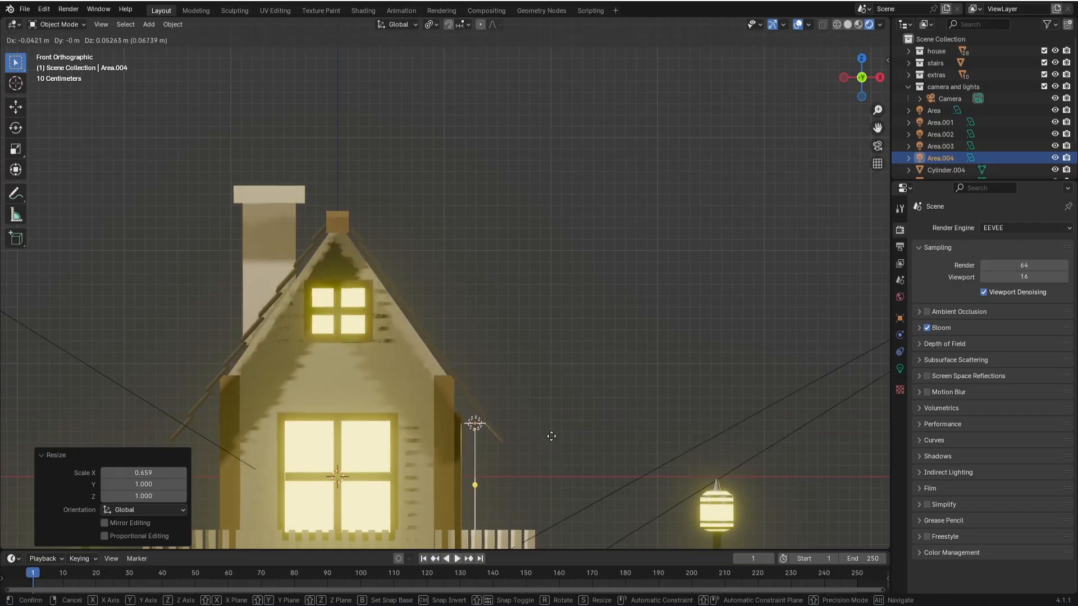
pyautogui.click(551, 439)
# - Shorten the eave light to about 0.543 along Y to fit the porch side
pyautogui.press('KP_0')
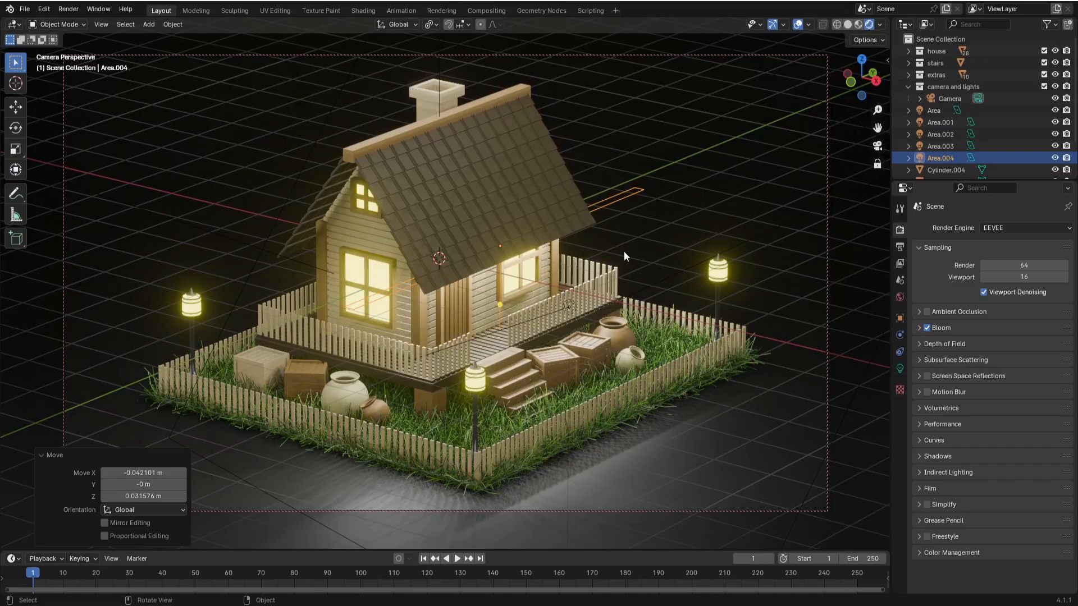
pyautogui.press('s')
pyautogui.press('y')
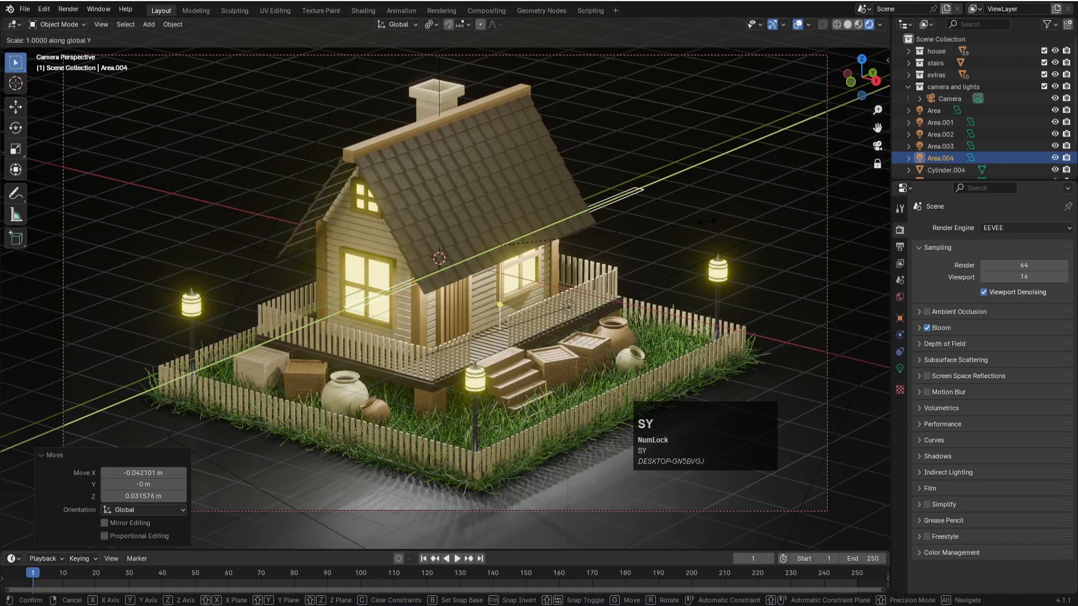
pyautogui.click(613, 247)
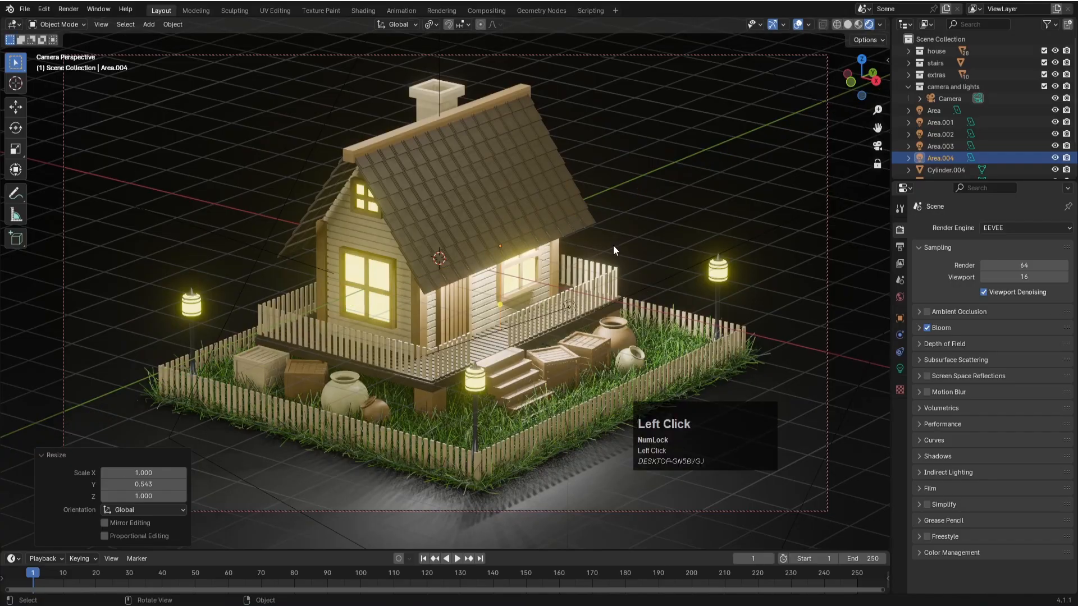
# - Set the eave light's power to 200 W
pyautogui.click(900, 368)
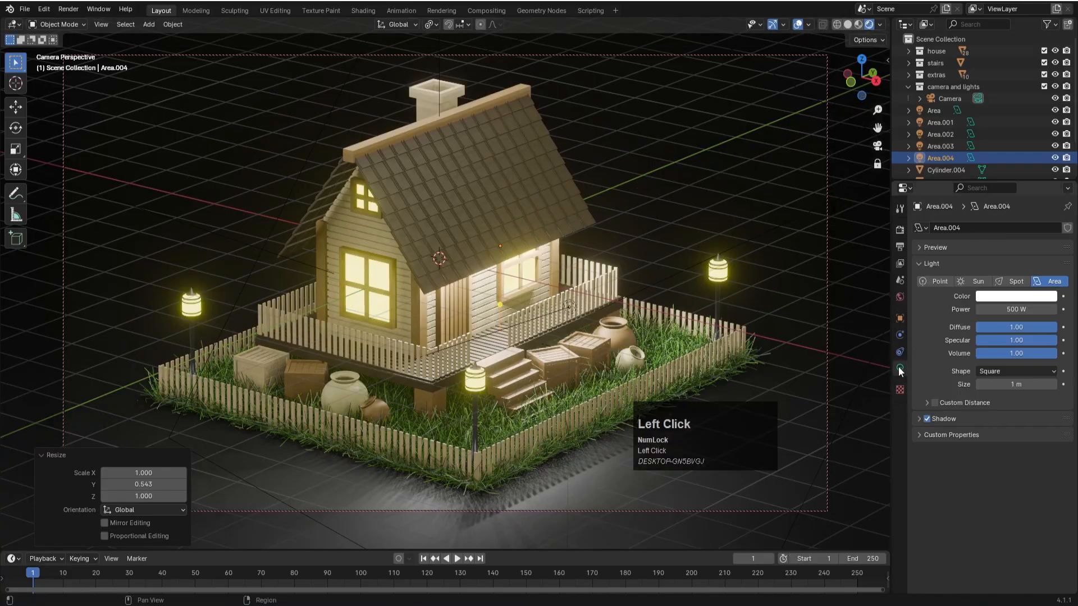
pyautogui.click(1001, 309)
pyautogui.write('200')
pyautogui.press('Return')
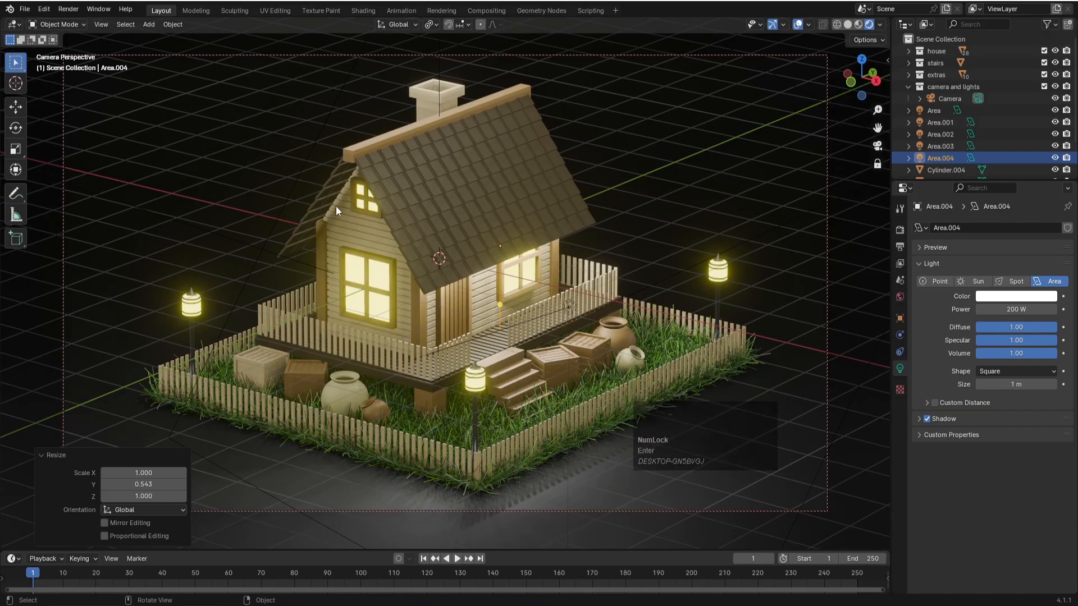
# - Duplicate the eave light in the front view and place the copy just above the small gable window
pyautogui.press('KP_1')
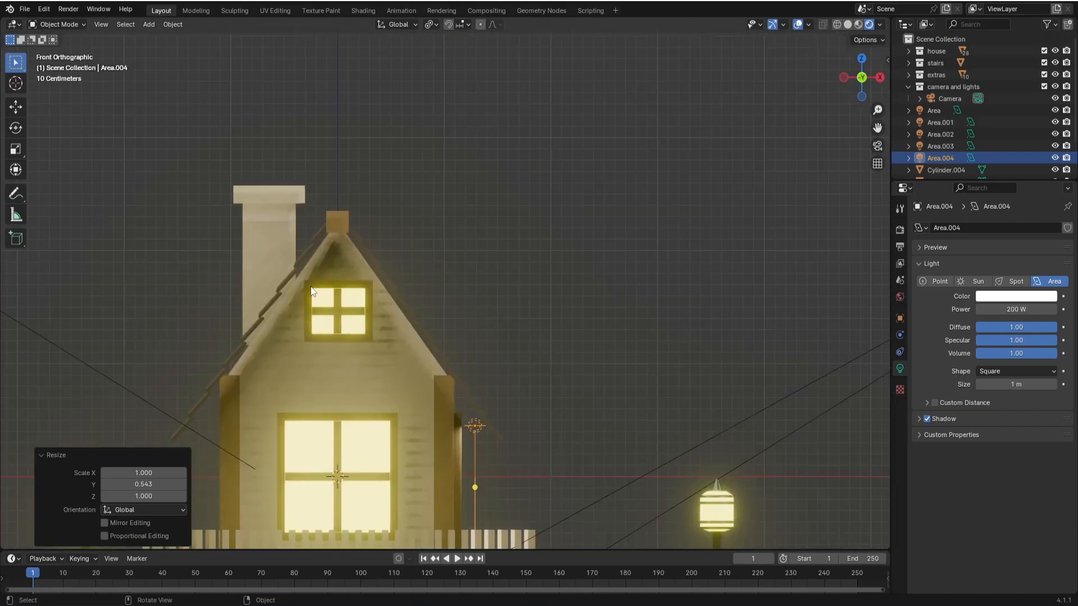
pyautogui.hotkey('shift', 'd')
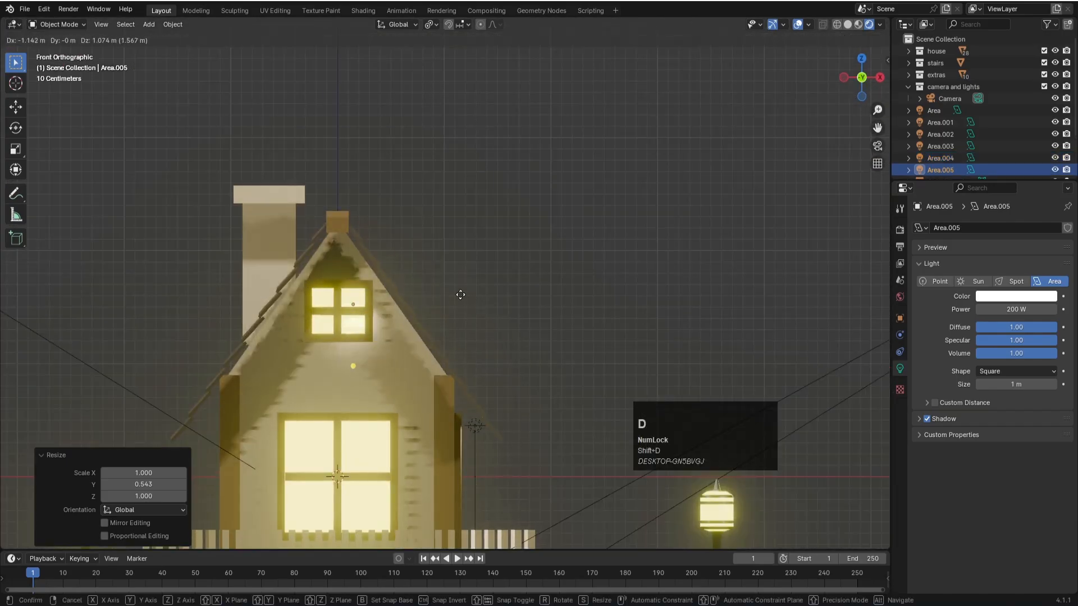
pyautogui.click(443, 270)
# - Rotate the gable light 90° about Z and tilt it about -53.7° in the front view
pyautogui.write('rz')
pyautogui.write('90')
pyautogui.press('Return')
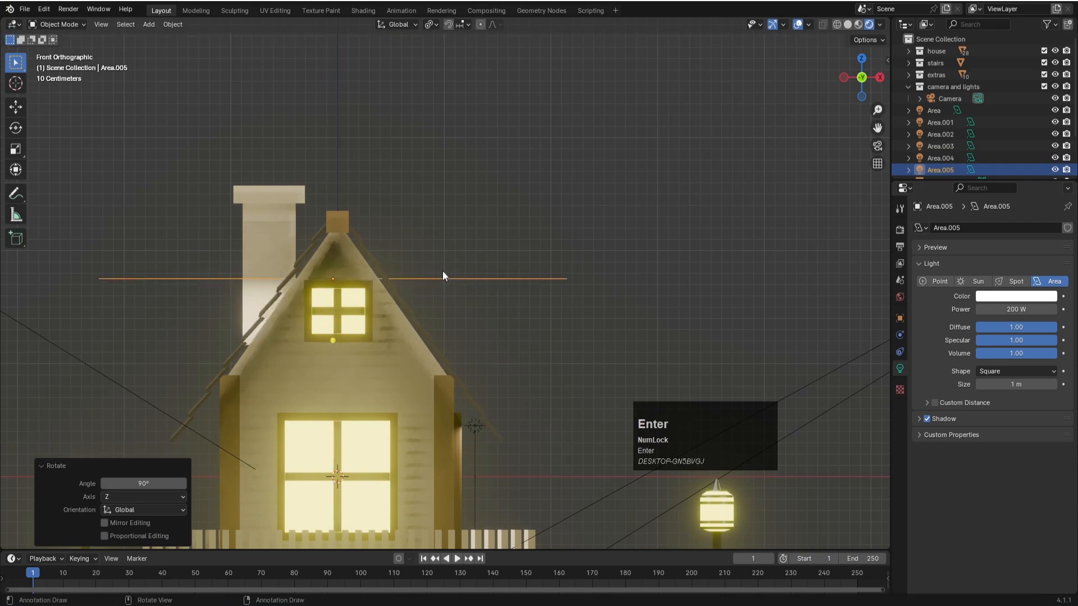
pyautogui.press('r')
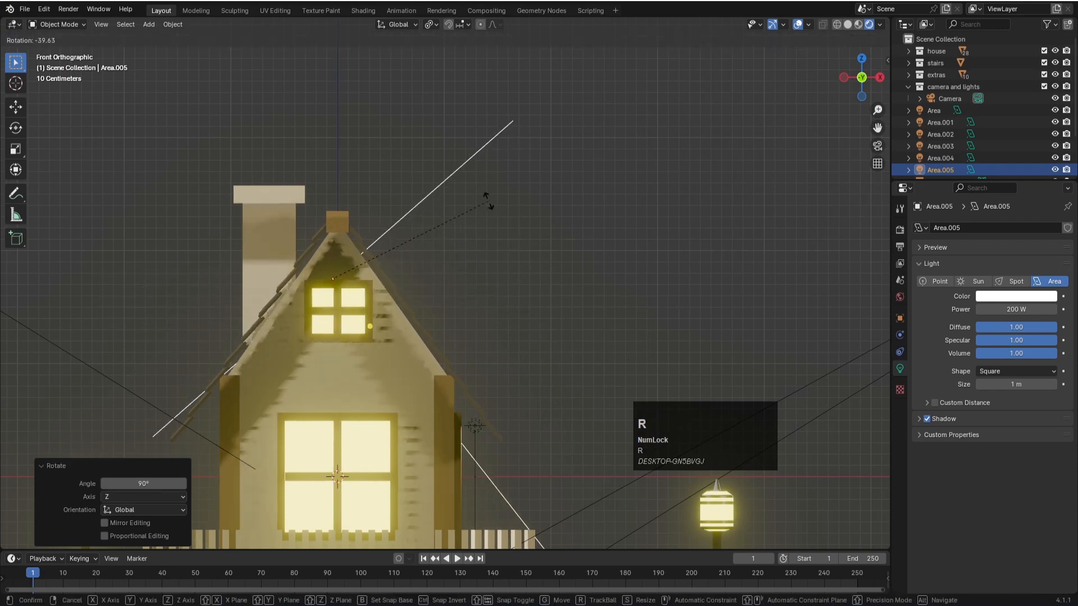
pyautogui.click(433, 192)
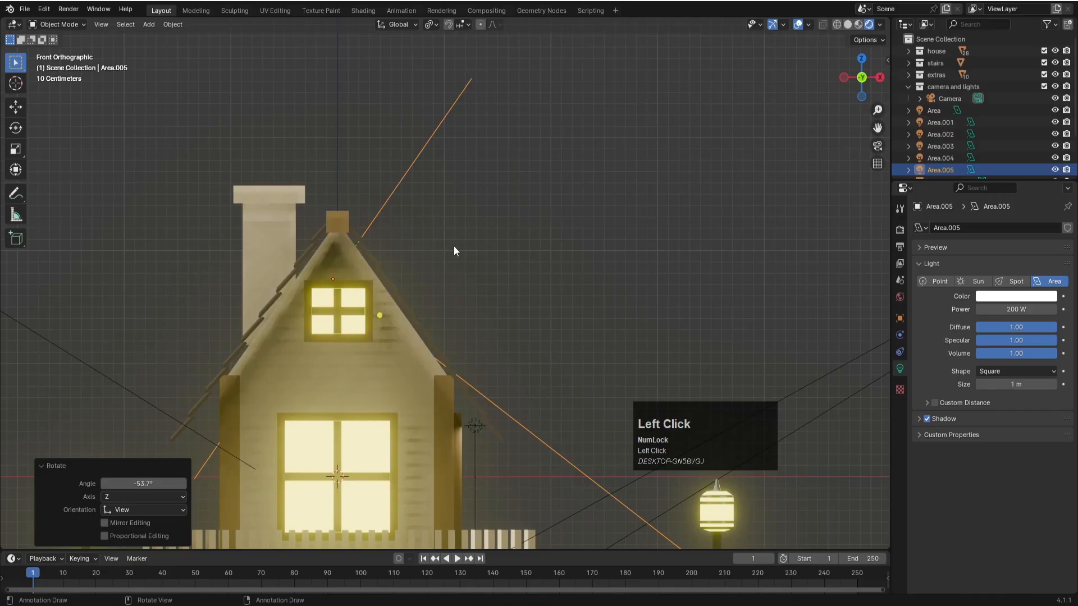
# - Move the gable light about -2.75 m along Y to the front of the house
pyautogui.press('KP_7')
pyautogui.scroll(-6, 488, 257)
pyautogui.press('g')
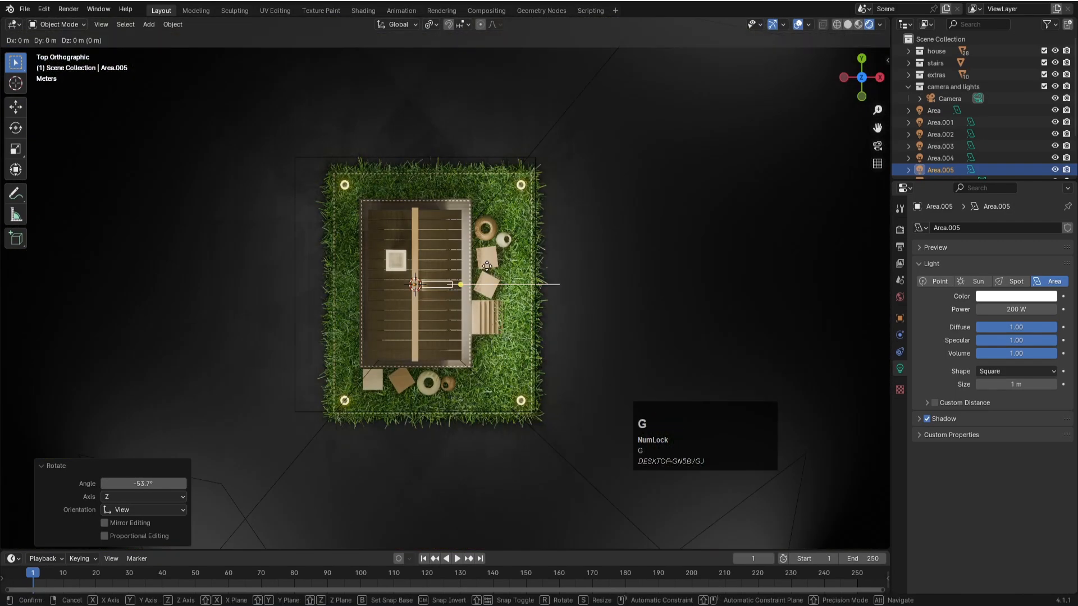
pyautogui.press('y')
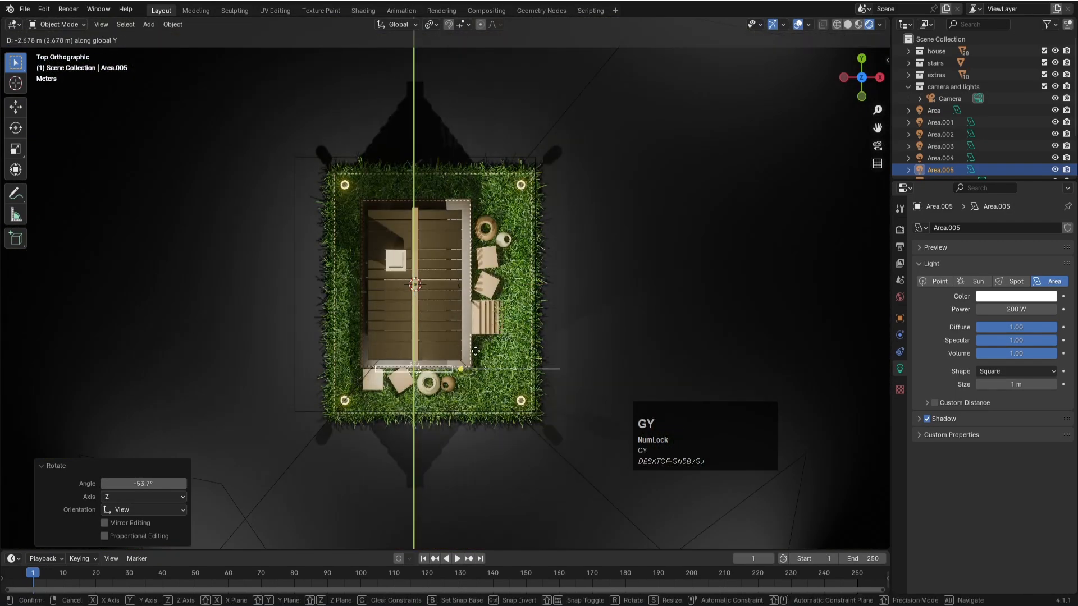
pyautogui.click(476, 357)
# - Rotate the gable light by about 0.6° in the front view and scale it uniformly to about 0.524
pyautogui.press('KP_1')
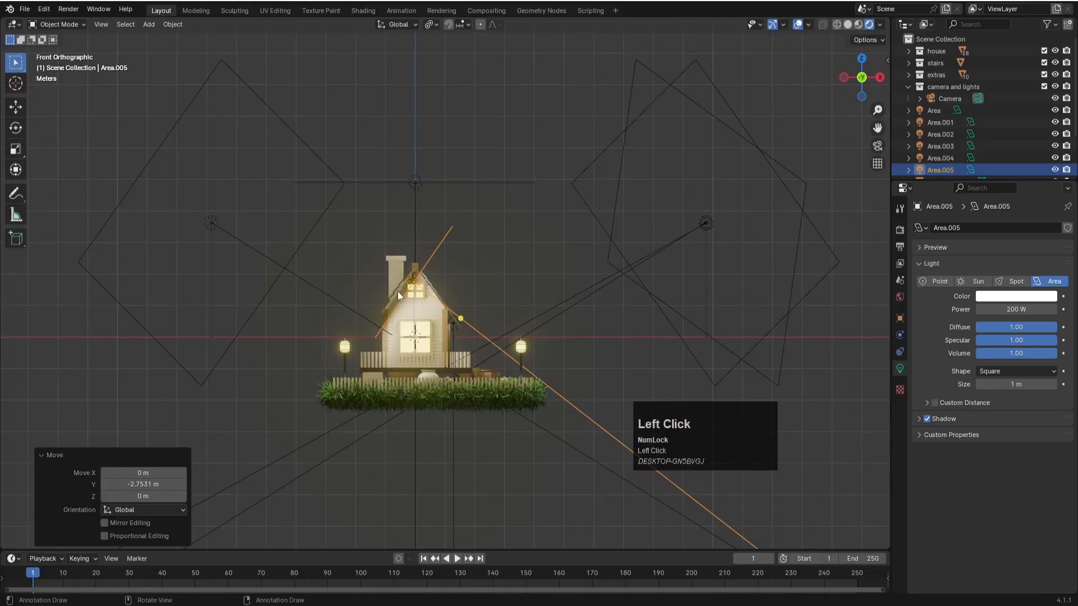
pyautogui.scroll(5, 450, 285)
pyautogui.press('r')
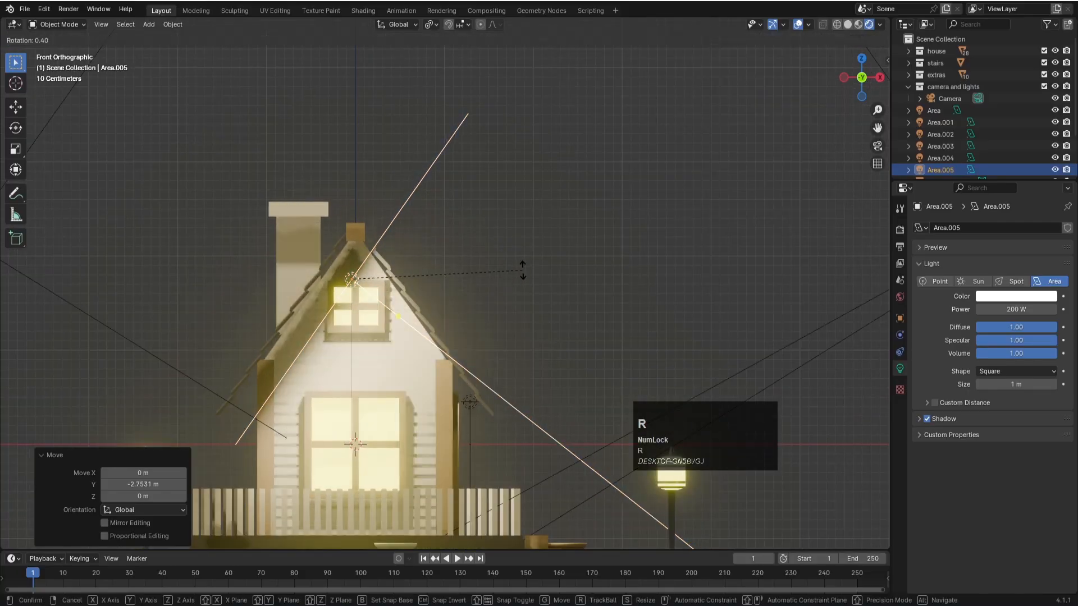
pyautogui.click(522, 271)
pyautogui.press('s')
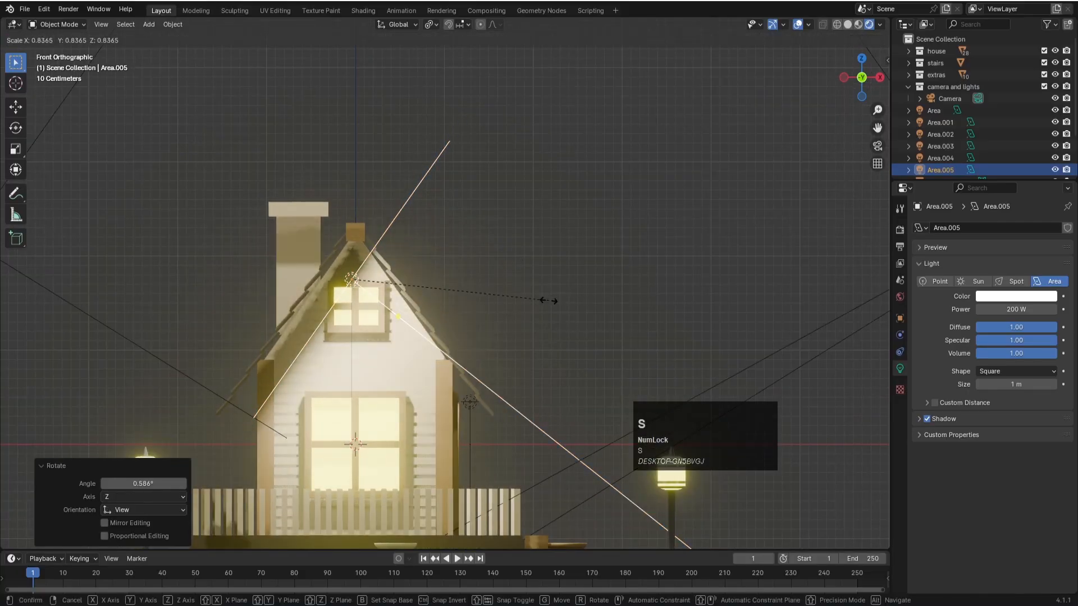
pyautogui.click(469, 318)
# - Move the gable light about -0.37 m along X and -0.23 m along Z, and scale it to 0.75
pyautogui.press('g')
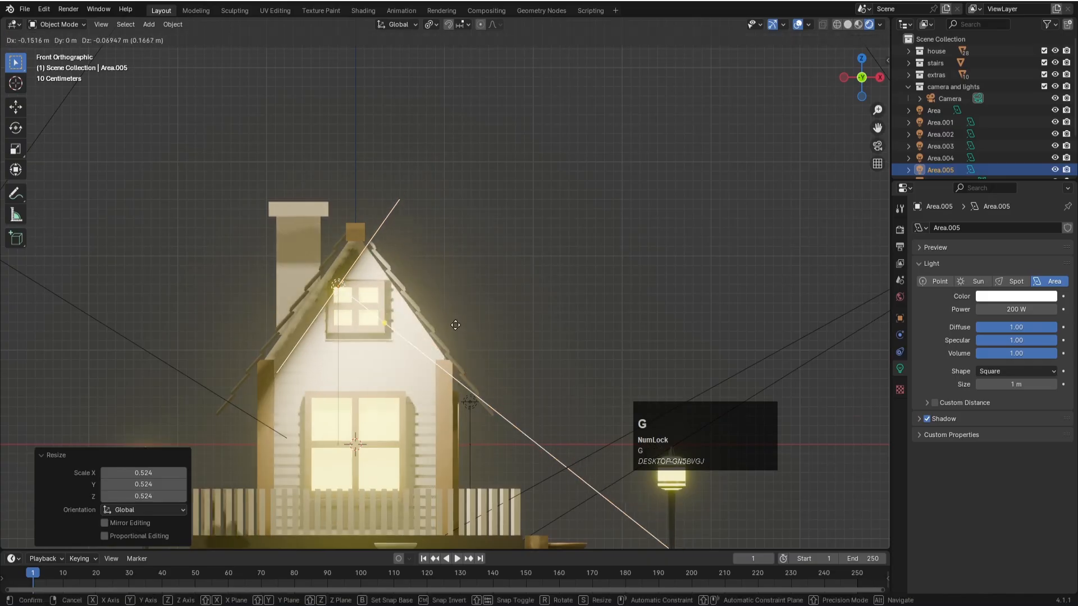
pyautogui.click(541, 300)
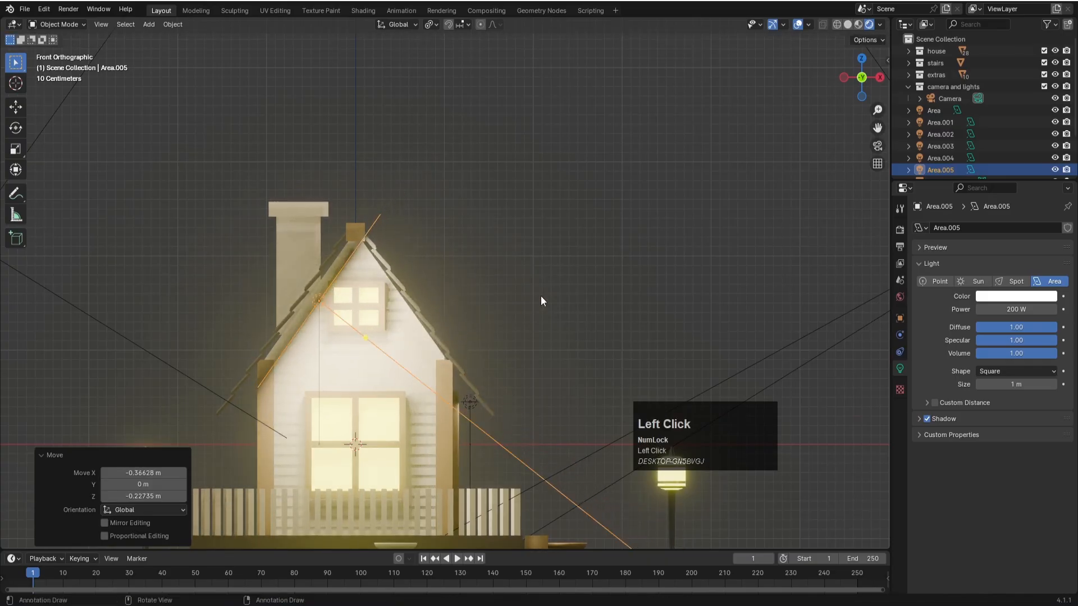
pyautogui.press('s')
pyautogui.click(485, 319)
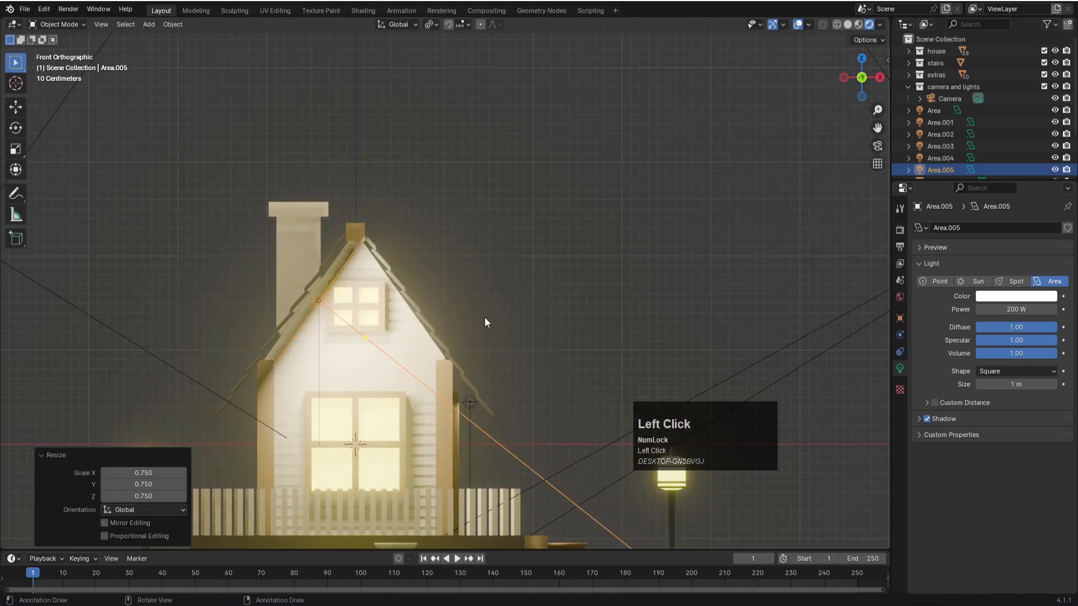
# - Move the gable light about -0.13 m along X, rotate it about 2.41° in the front view and scale it to about 0.919
pyautogui.press('g')
pyautogui.click(473, 316)
pyautogui.press('r')
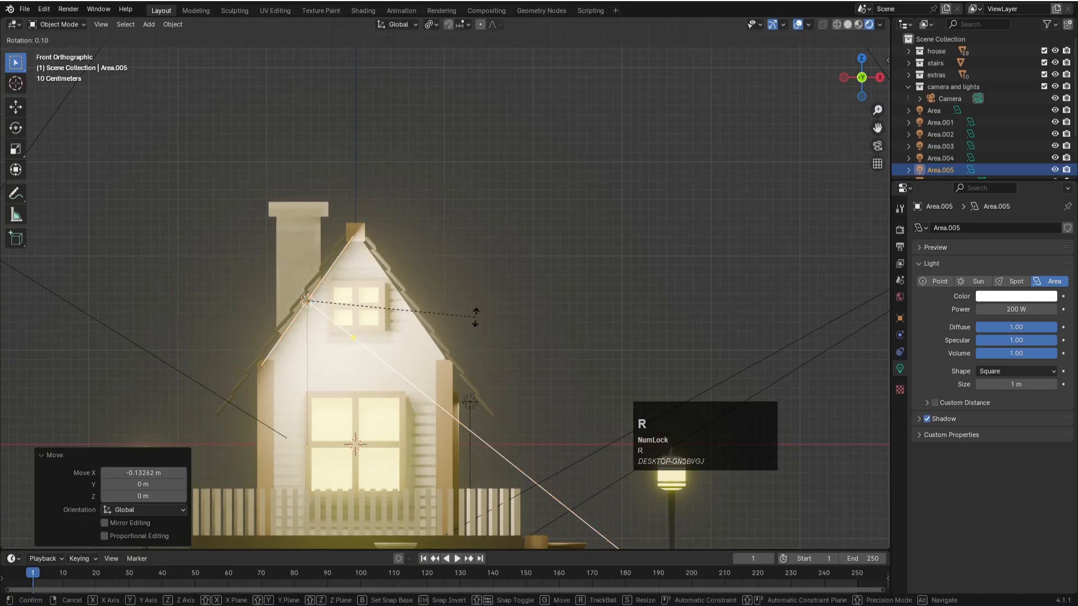
pyautogui.click(479, 324)
pyautogui.press('s')
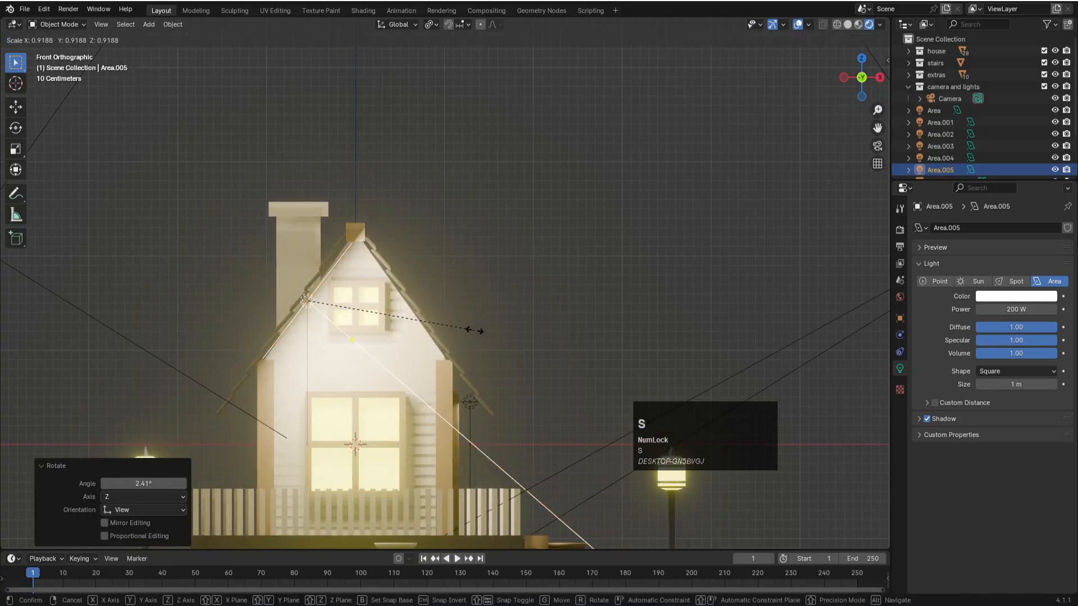
pyautogui.click(475, 331)
# - Move the gable light about 0.52 m along Y toward the house in the top view
pyautogui.press('KP_7')
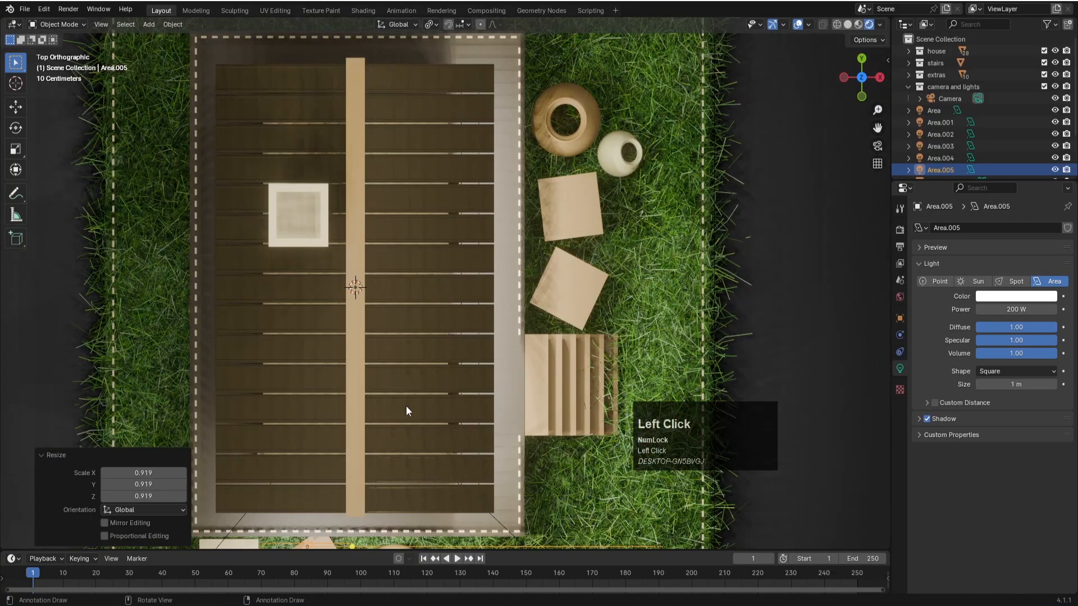
pyautogui.scroll(-4, 442, 379)
pyautogui.press('g')
pyautogui.press('y')
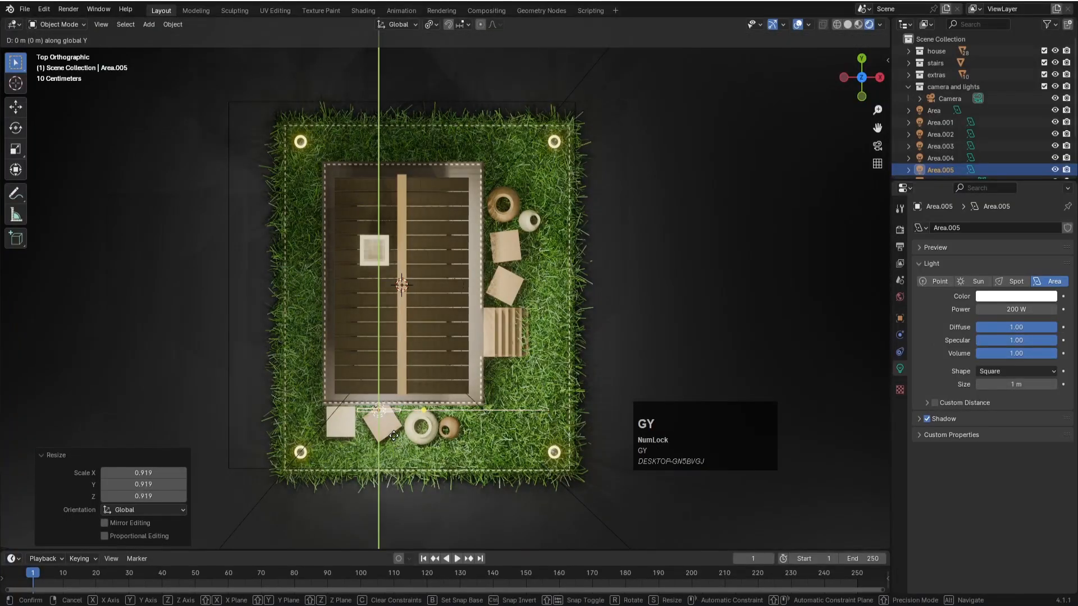
pyautogui.click(393, 412)
# - Set the gable light's power to 50 W while viewing the house through the camera
pyautogui.press('KP_0')
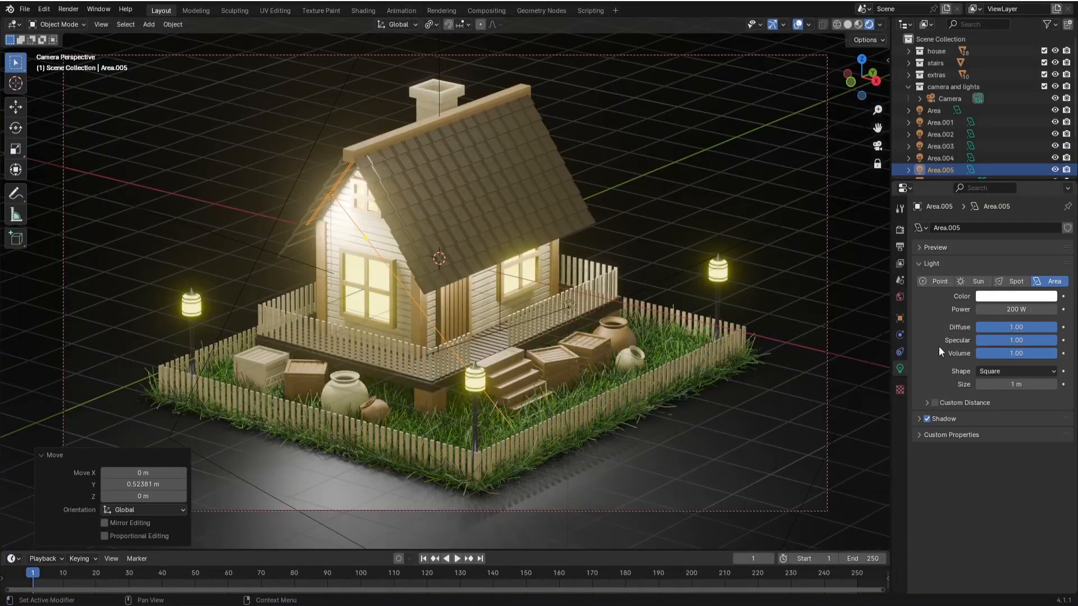
pyautogui.click(1012, 310)
pyautogui.write('100')
pyautogui.press('Return')
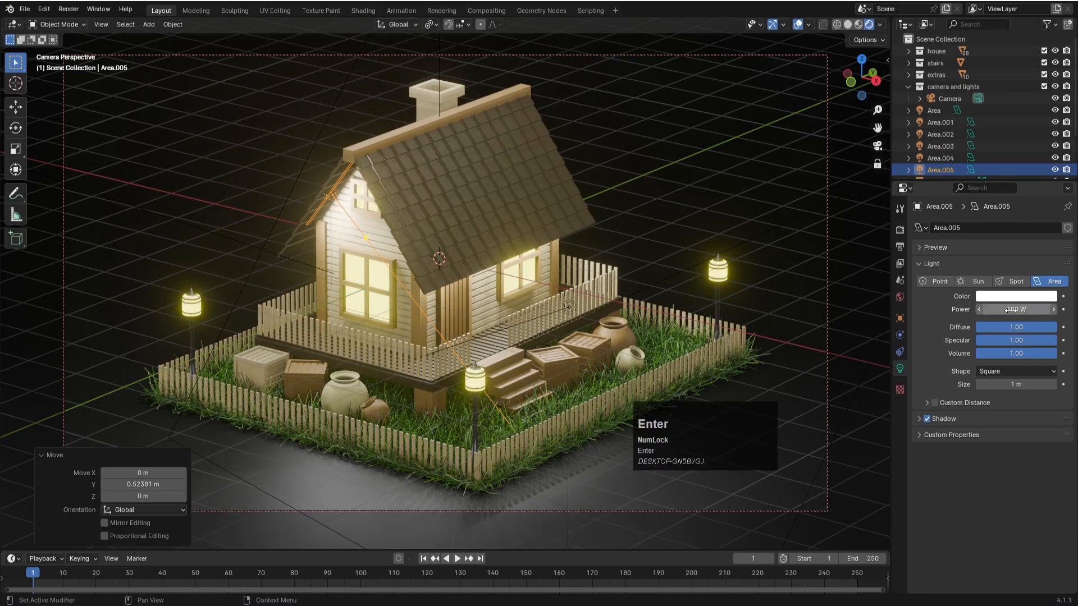
pyautogui.press('Return')
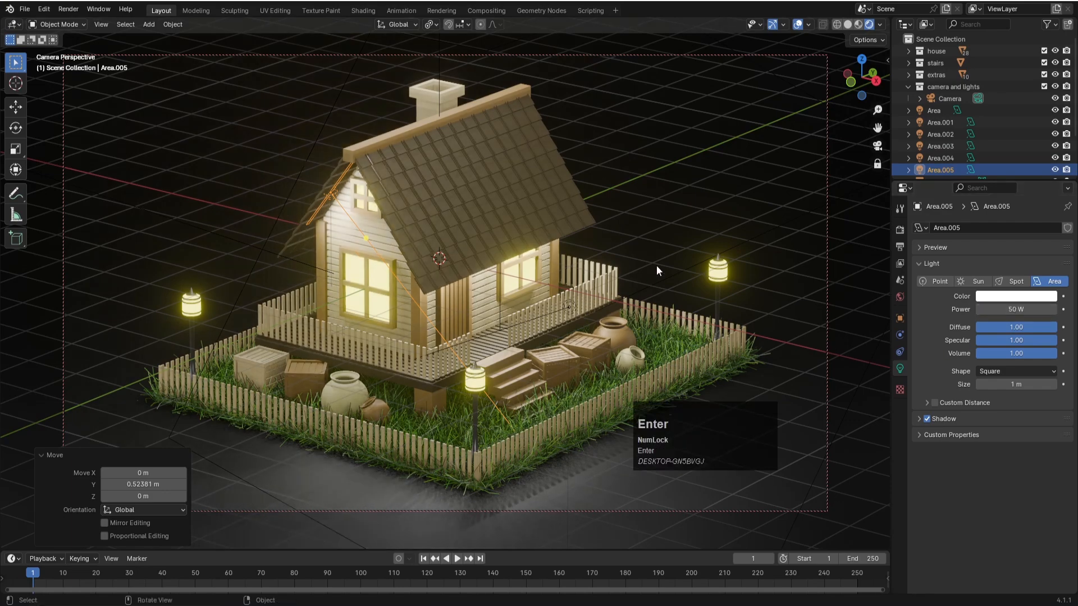
# - Duplicate the gable light about 0.81 m along X, rotate the copy about 104° in the front view and shift it another 0.25 m along X
pyautogui.press('KP_1')
pyautogui.scroll(4, 484, 265)
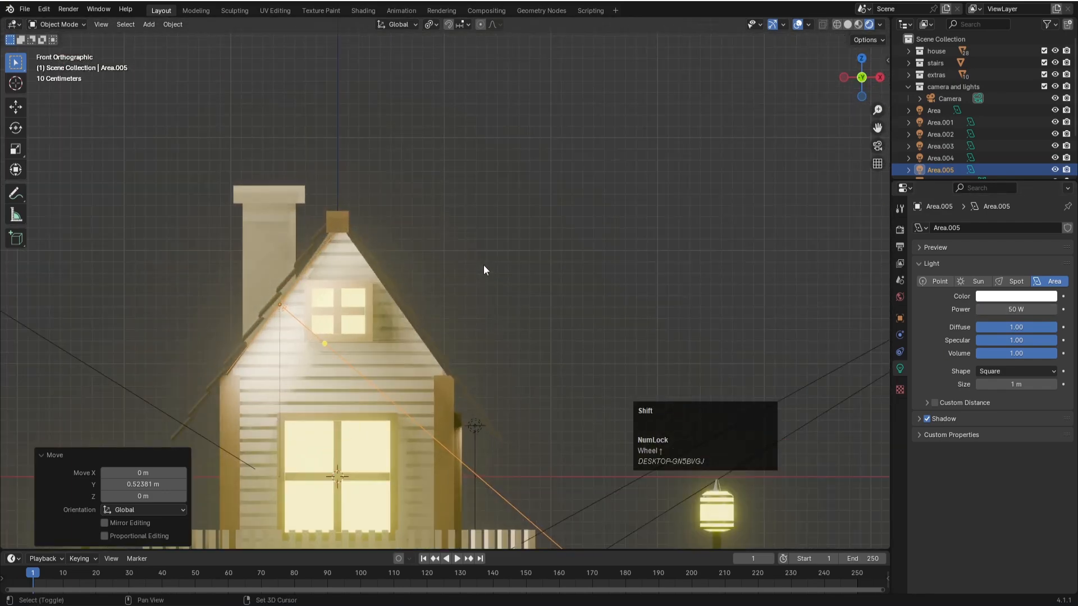
pyautogui.hotkey('shift', 'd')
pyautogui.click(570, 268)
pyautogui.press('r')
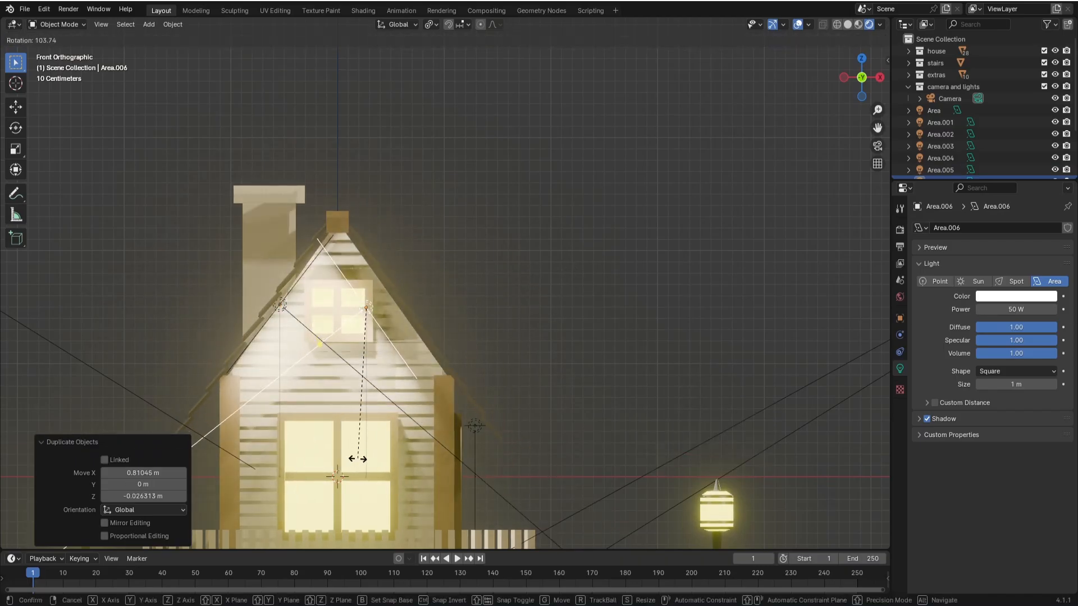
pyautogui.click(357, 459)
pyautogui.press('g')
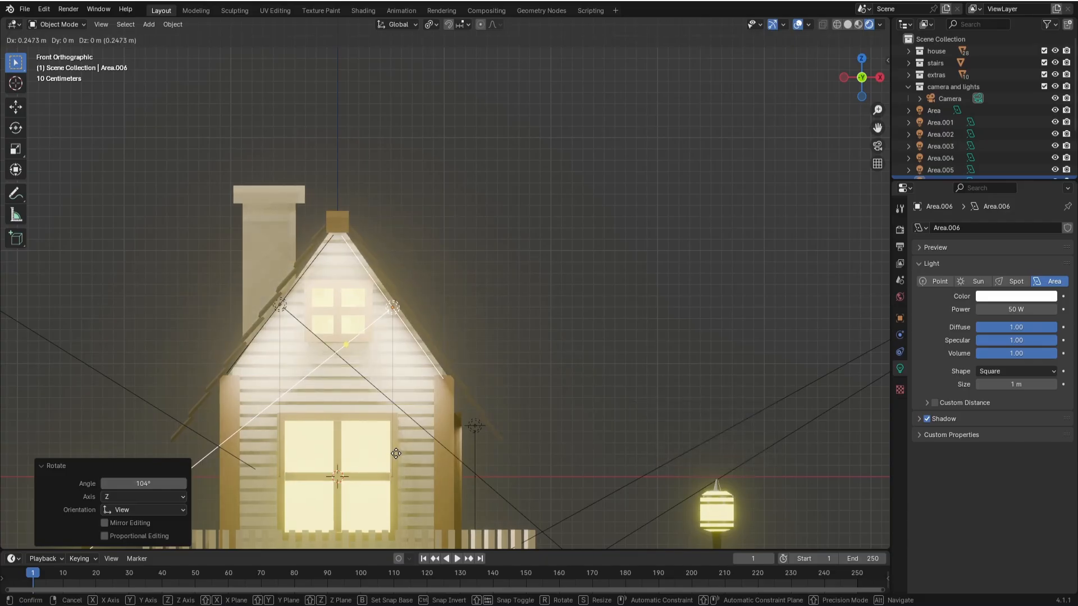
pyautogui.click(395, 454)
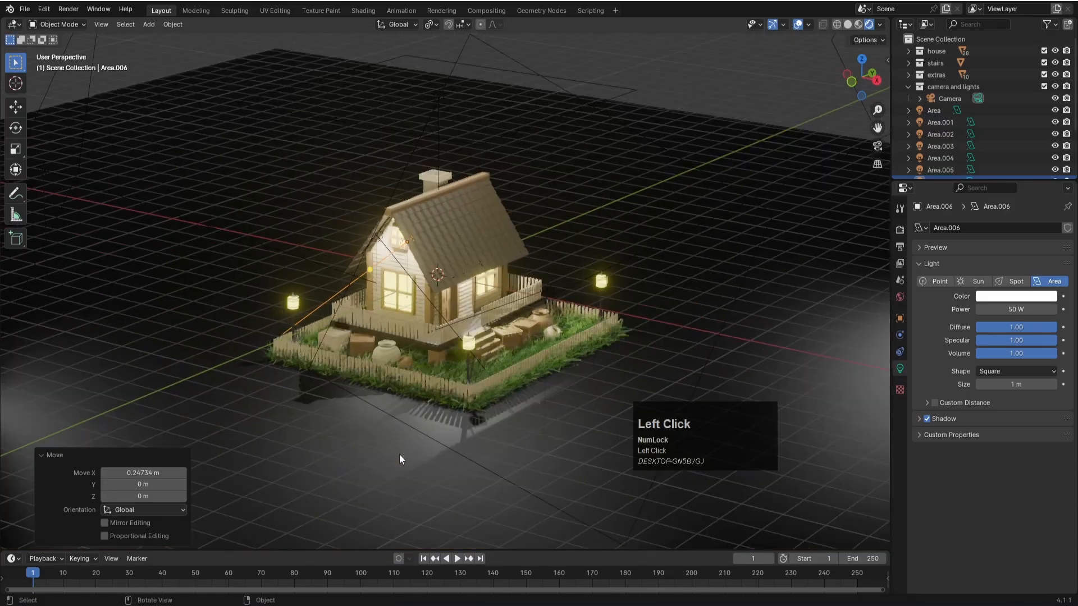
# - Set the power of both gable lights to 20 W each, judging the brightness from the camera view
pyautogui.press('KP_0')
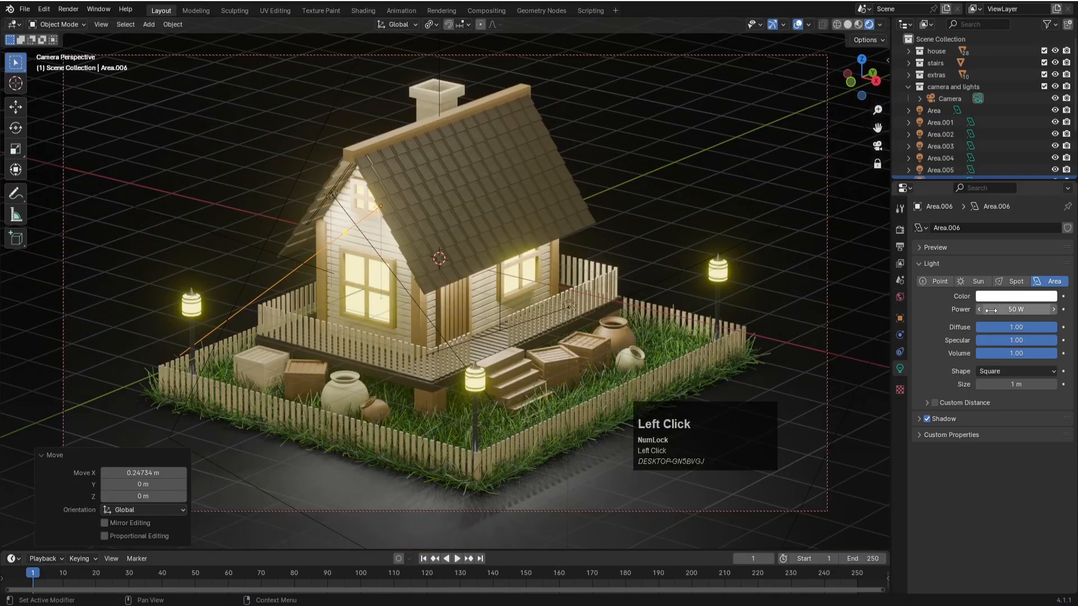
pyautogui.click(1012, 308)
pyautogui.write('20')
pyautogui.press('Return')
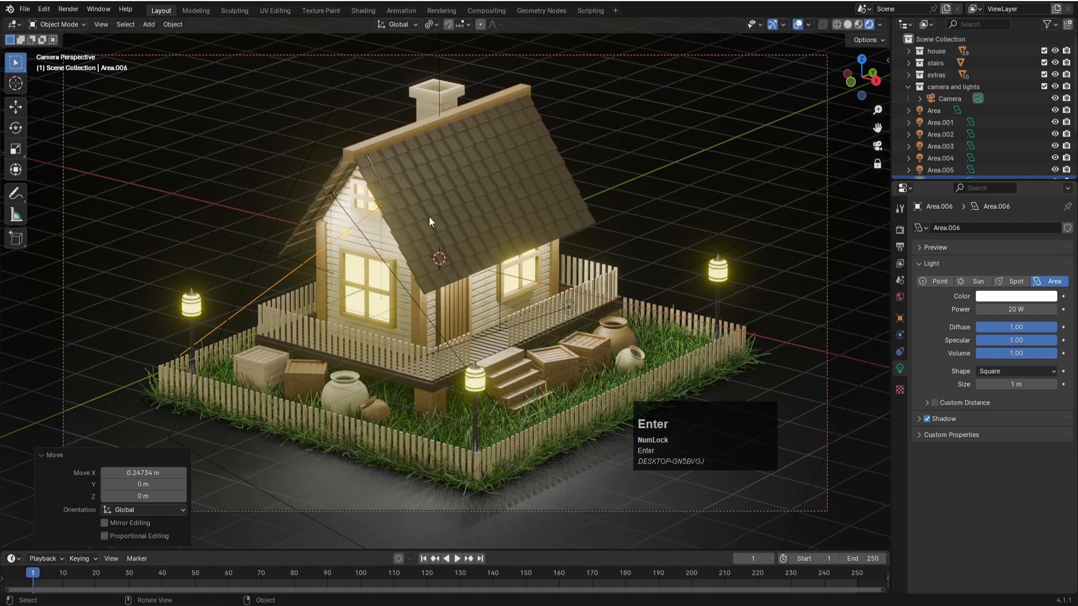
pyautogui.click(338, 203)
pyautogui.click(1027, 311)
pyautogui.press('Return')
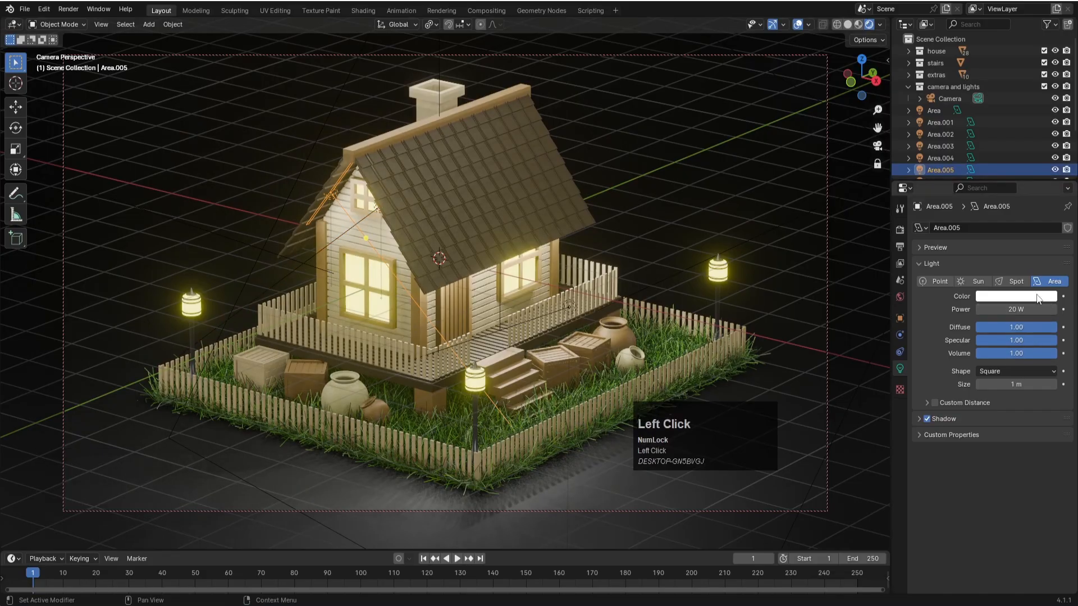
# - Change the color of both gable lights from white to a saturated yellow-orange
pyautogui.click(1038, 298)
pyautogui.moveTo(957, 201); pyautogui.dragTo(952, 209)
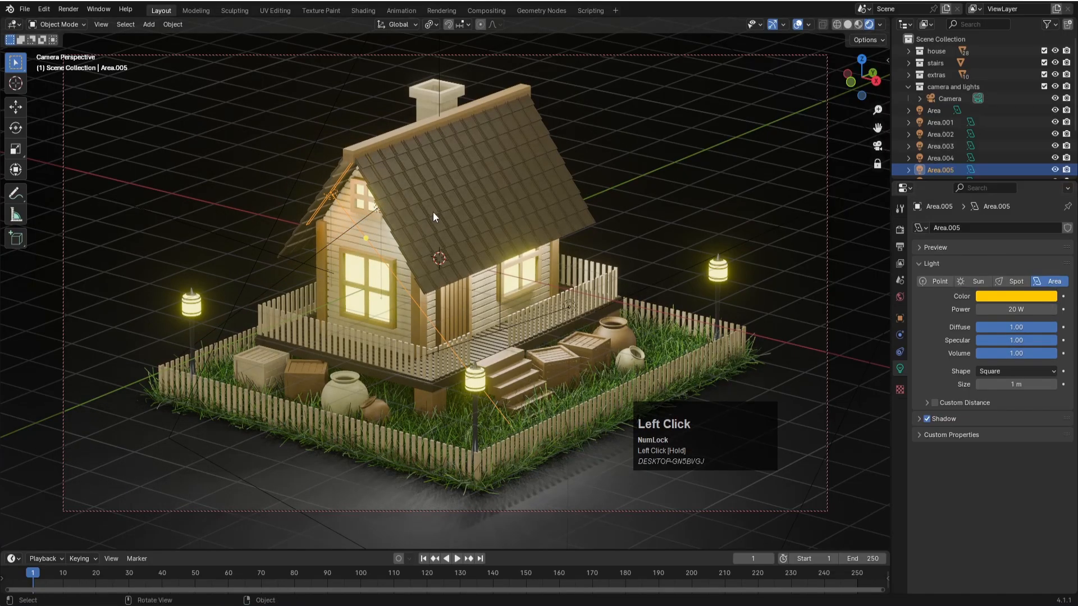
pyautogui.click(369, 214)
pyautogui.click(1007, 297)
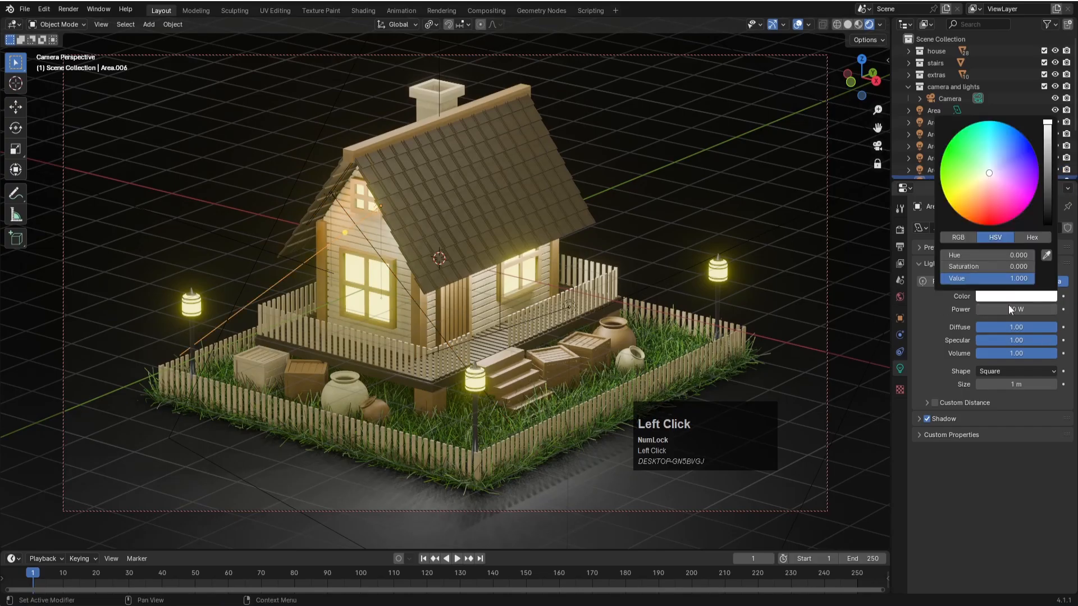
pyautogui.click(961, 200)
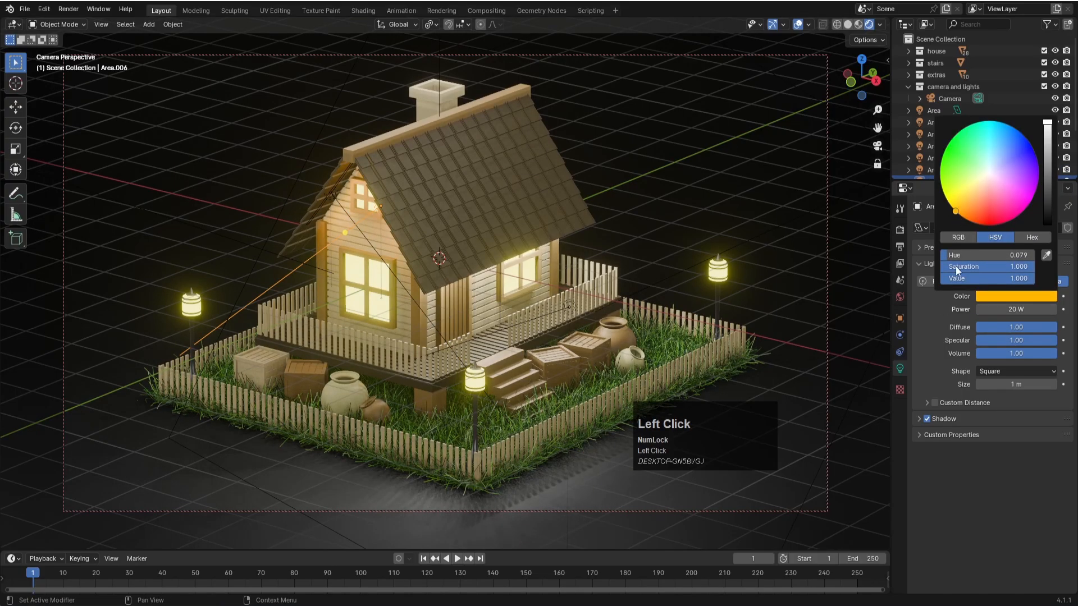
# - Set the color of the 200 W area light under the eave to a fully saturated orange, hue about 0.079
pyautogui.click(498, 284)
pyautogui.click(501, 314)
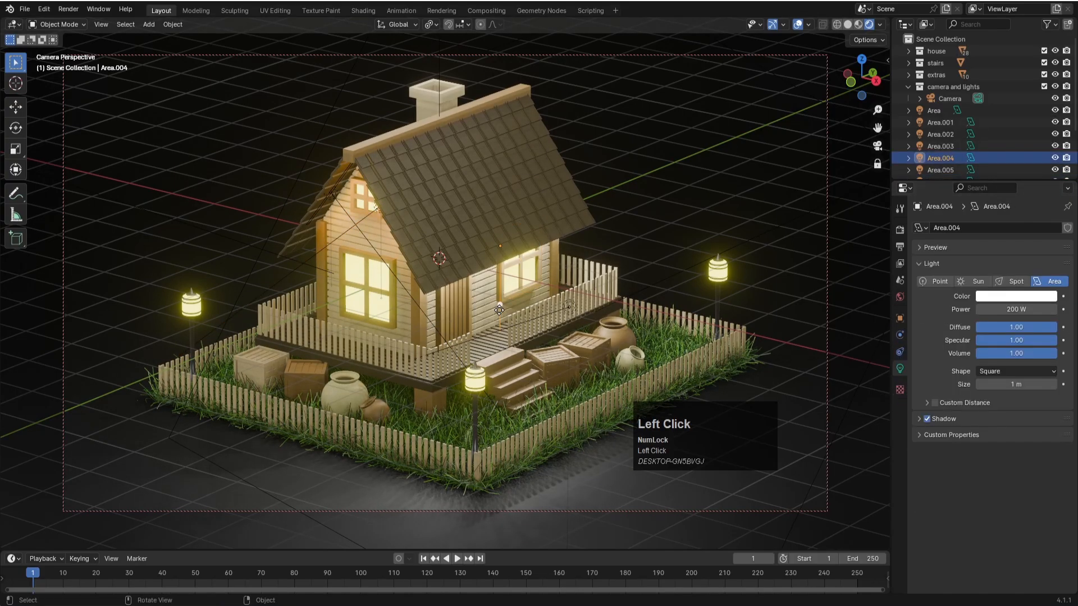
pyautogui.click(993, 297)
pyautogui.click(973, 195)
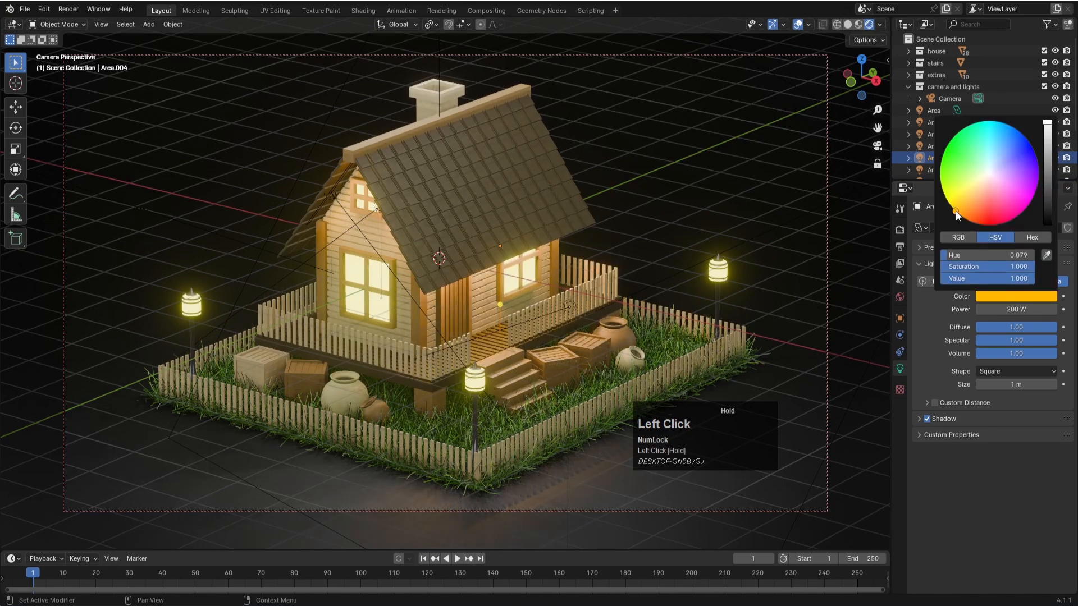
pyautogui.click(709, 188)
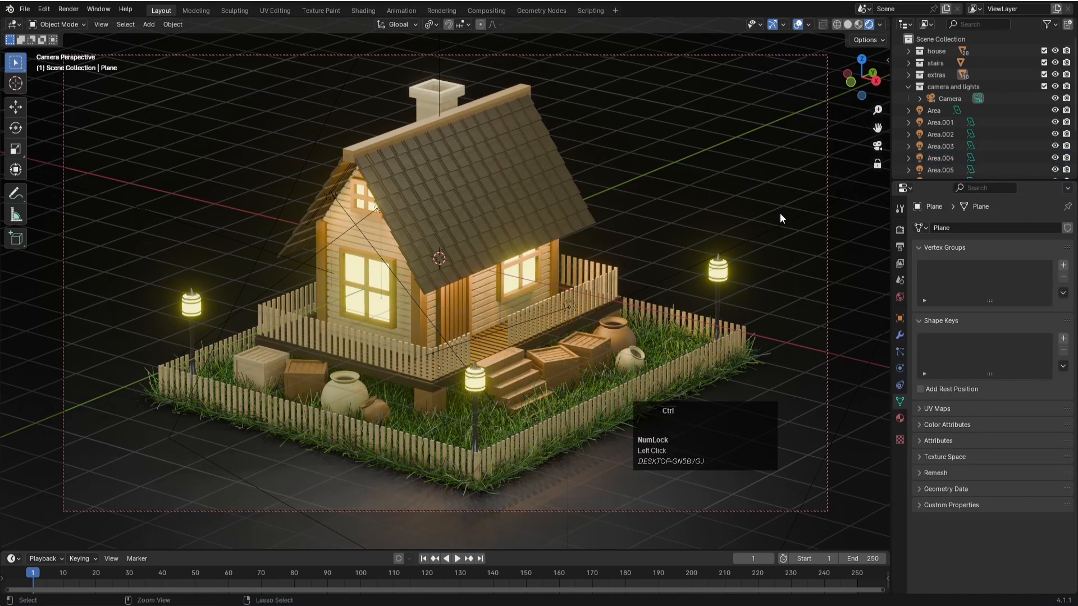
# - Save the file and switch the scene's render engine to Cycles
pyautogui.hotkey('ctrl', 's')
pyautogui.click(900, 230)
pyautogui.click(992, 227)
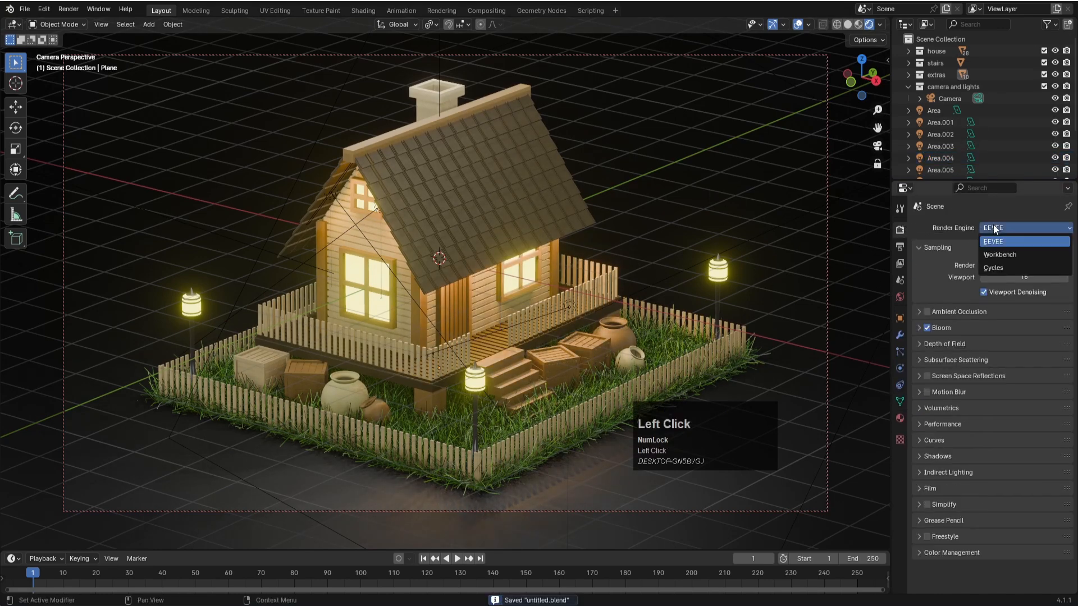
pyautogui.click(1009, 274)
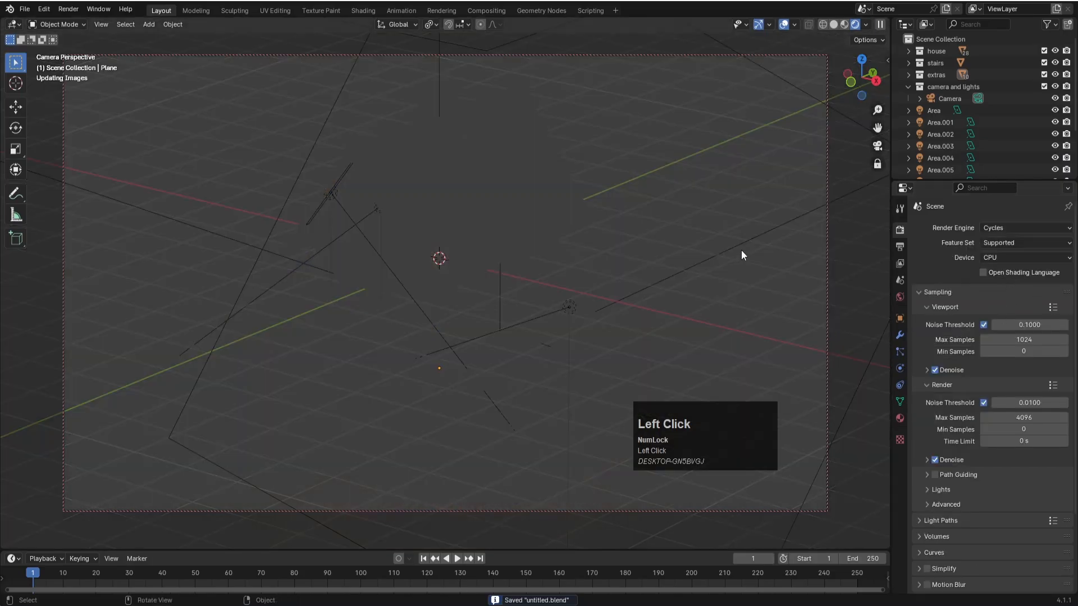